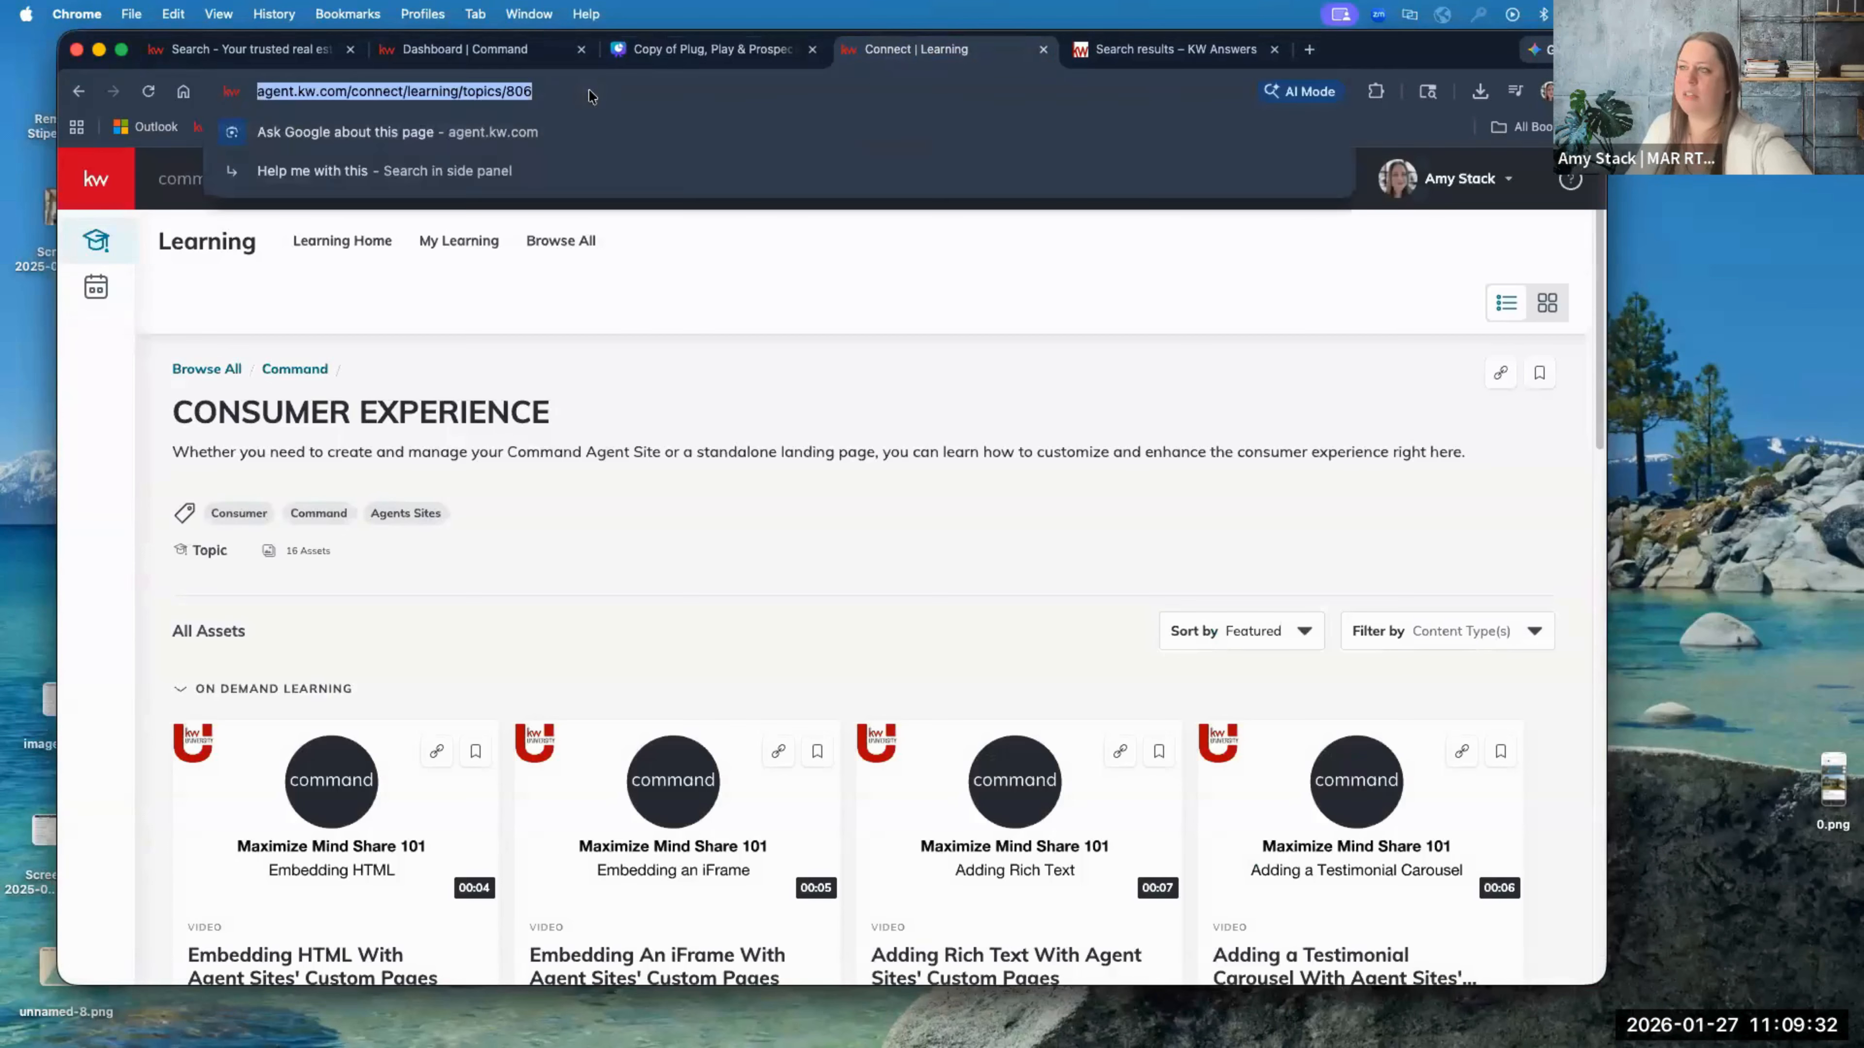
Step: Copy the Consumer Experience topic link and switch to the KW Answers 'website' results
{"action": "left_click", "coordinate": [1500, 378]}
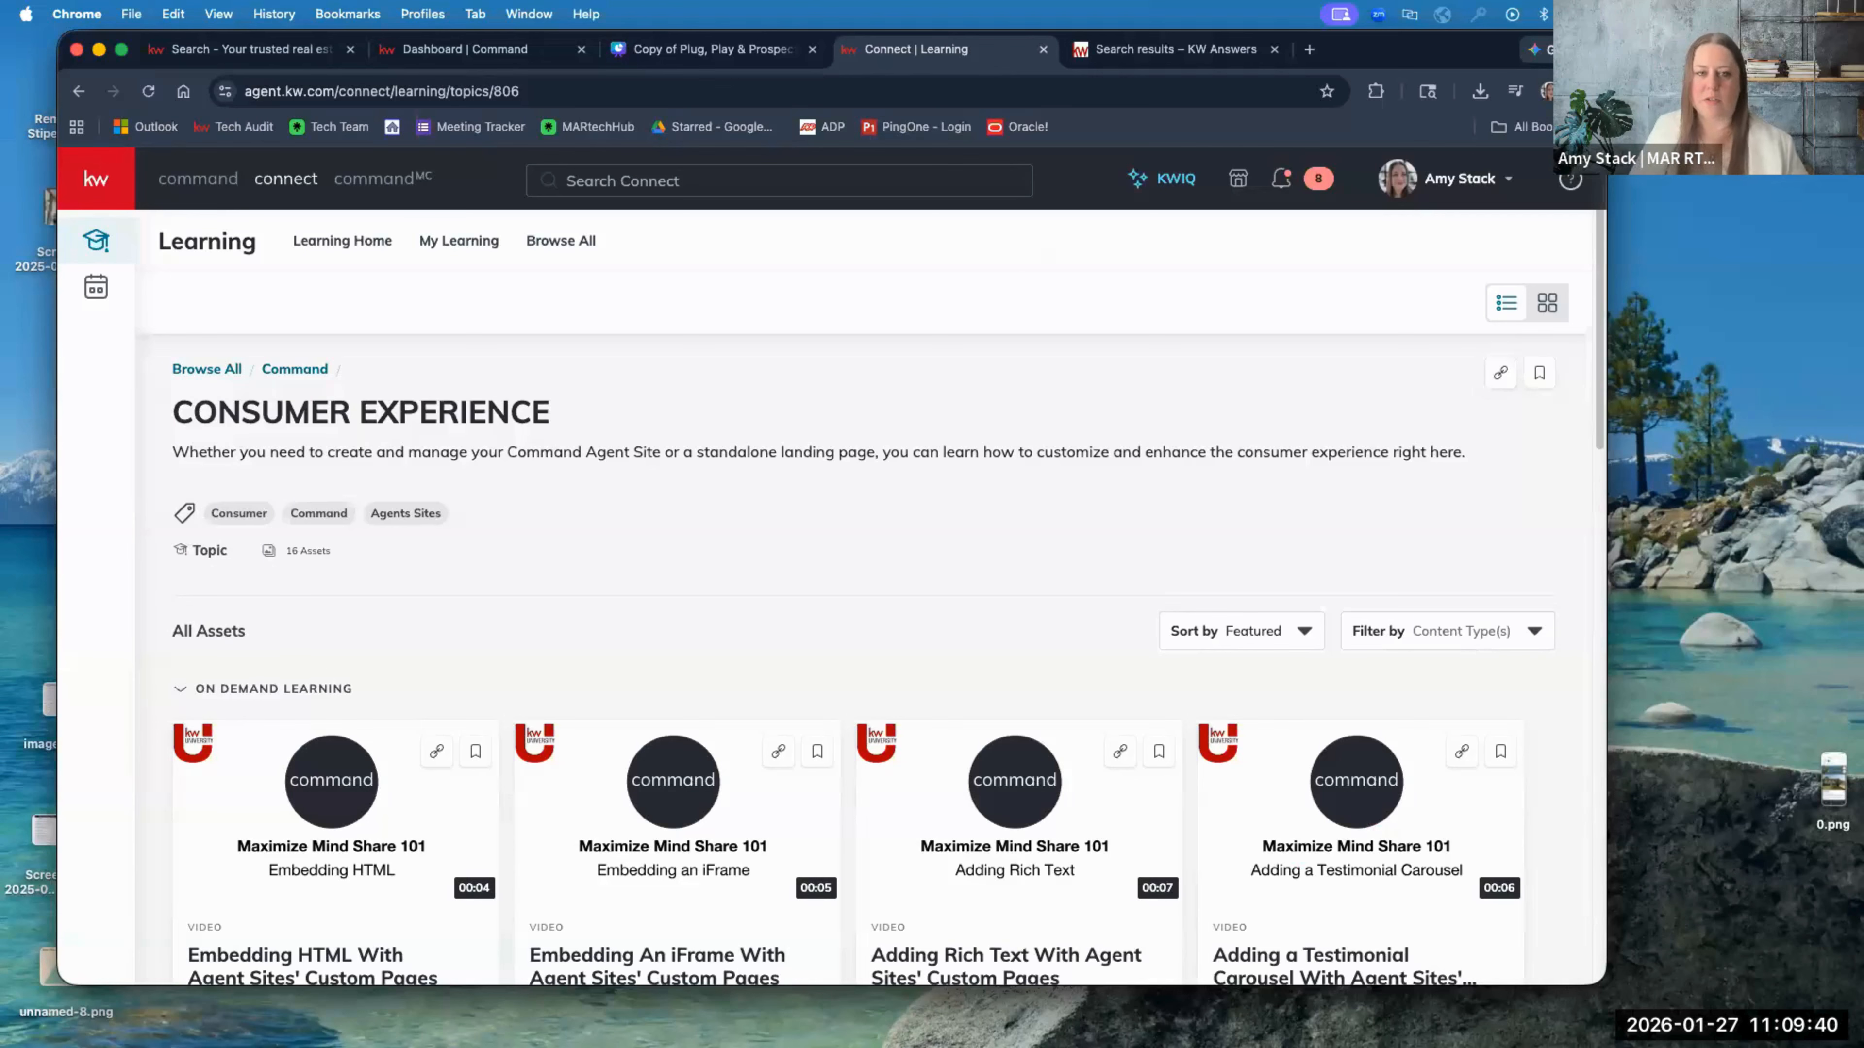
{"action": "left_click", "coordinate": [1204, 57]}
{"action": "left_click", "coordinate": [879, 83]}
{"action": "left_click", "coordinate": [875, 90]}
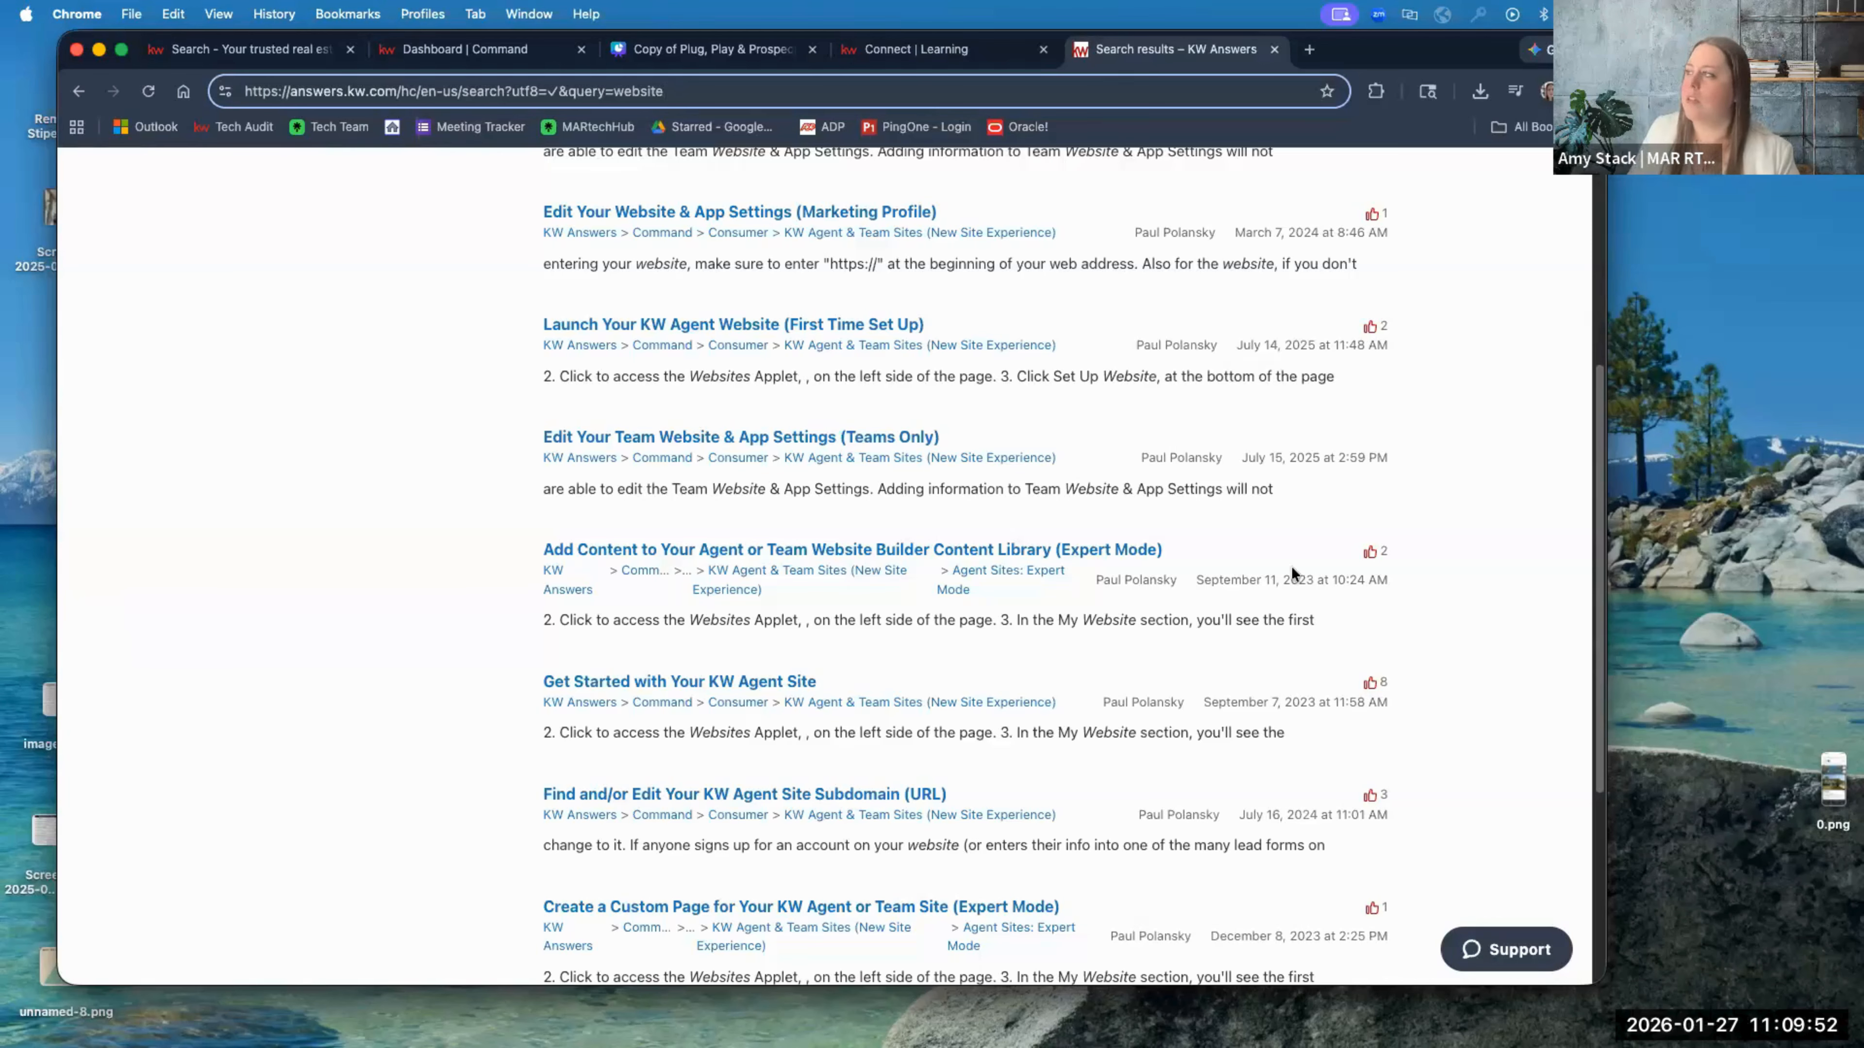
Step: Enlarge and widen the Chrome window
{"action": "left_click_drag", "start_coordinate": [1605, 983], "coordinate": [1825, 1027]}
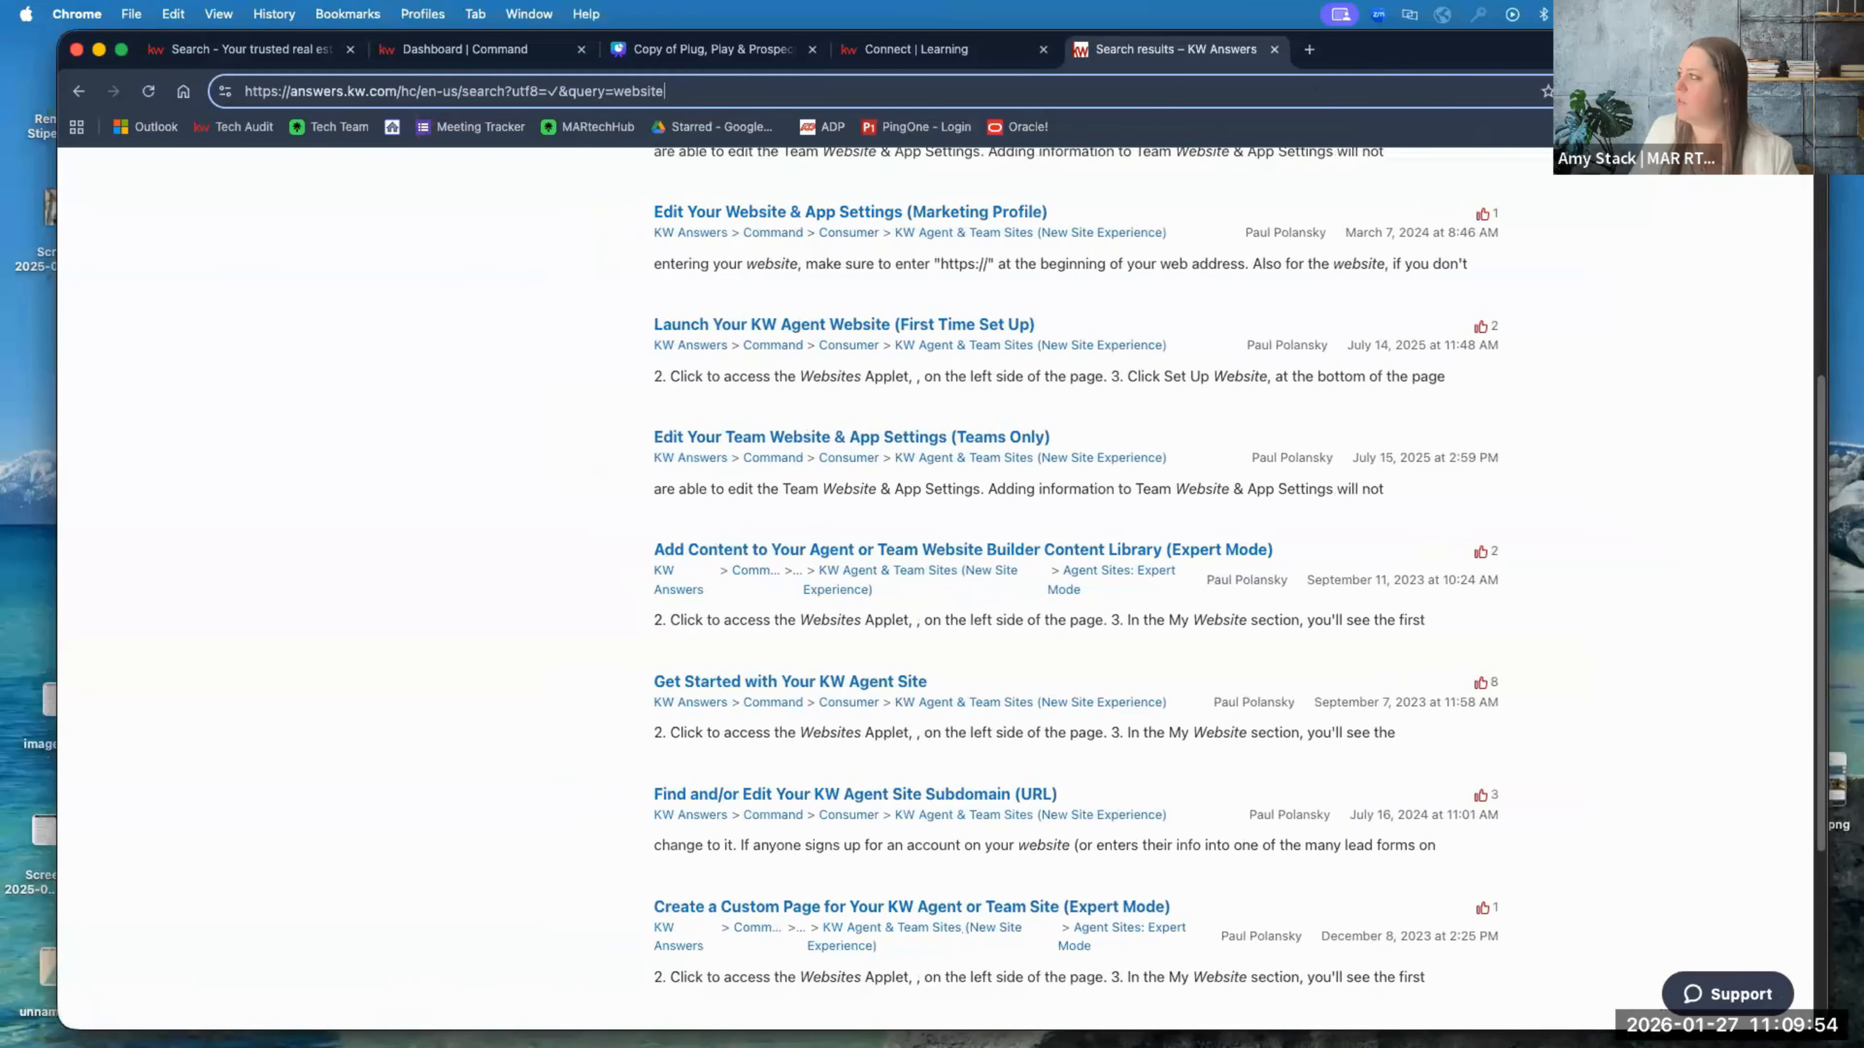
{"action": "left_click_drag", "start_coordinate": [1643, 50], "coordinate": [1613, 50]}
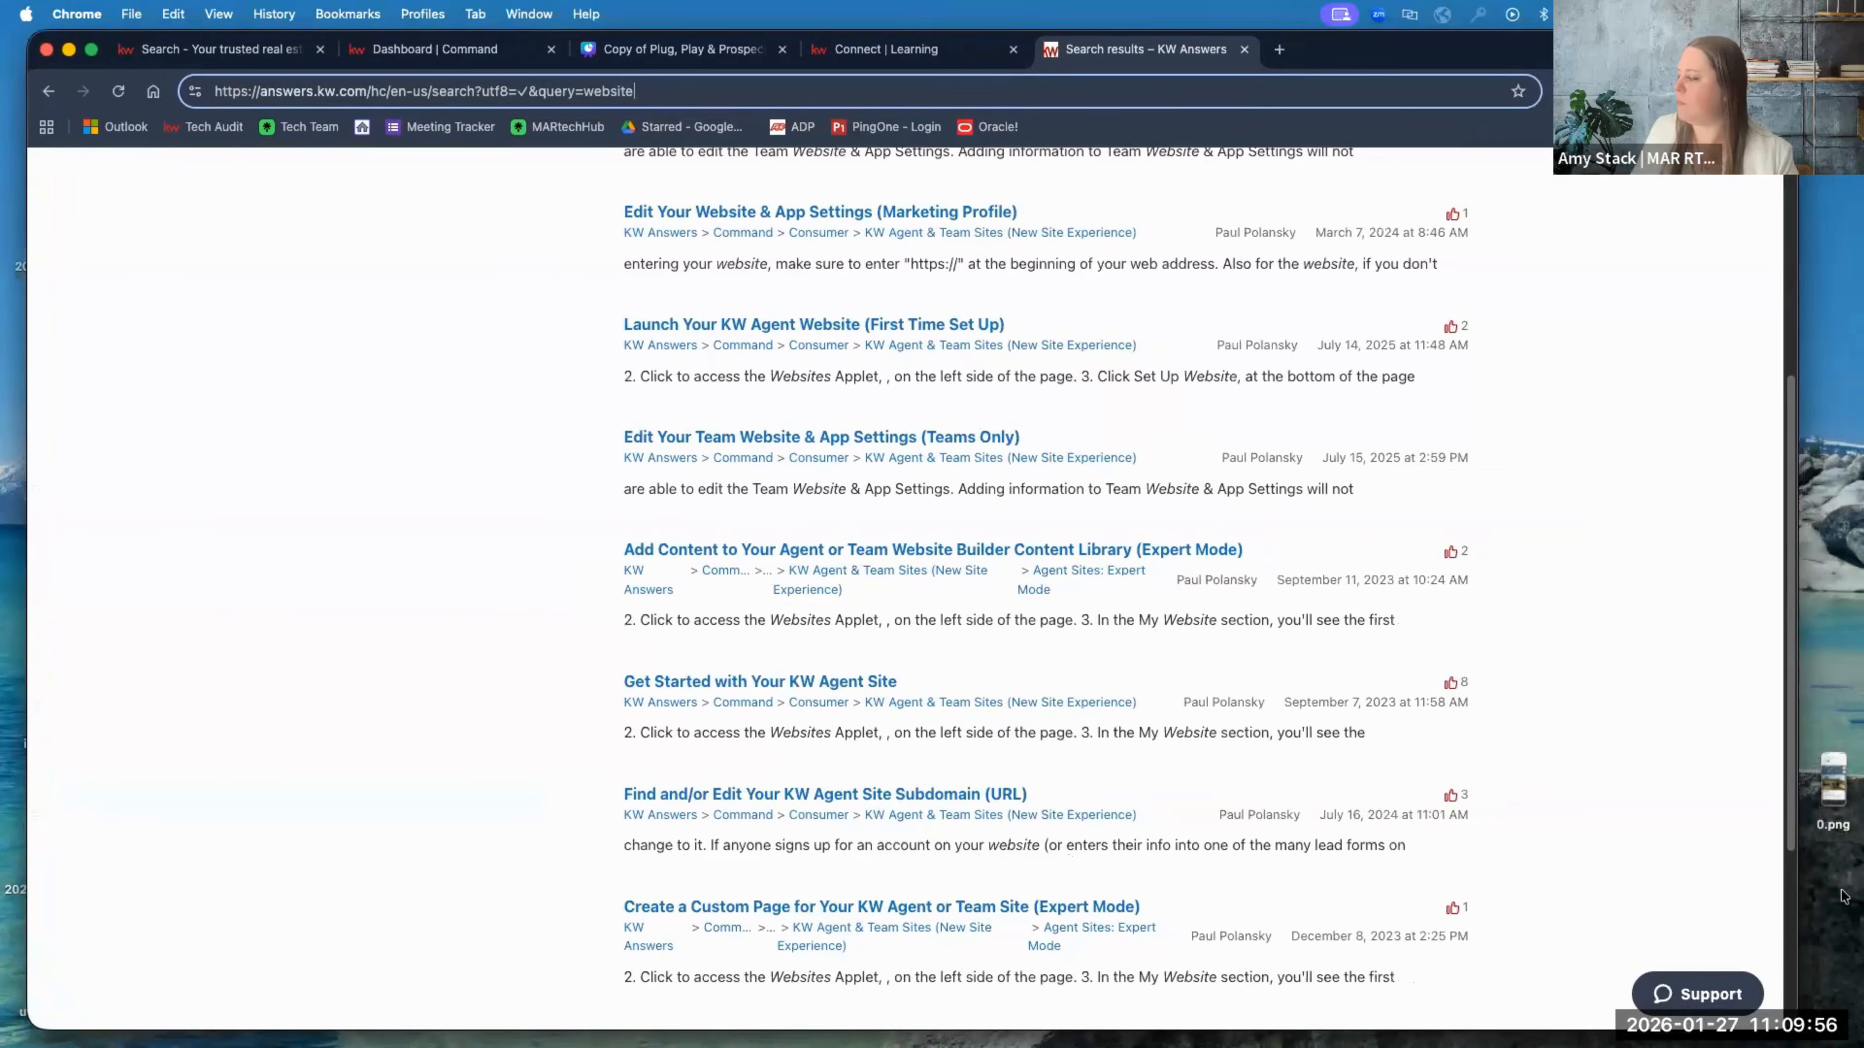
{"action": "left_click_drag", "start_coordinate": [1805, 1022], "coordinate": [1828, 1028]}
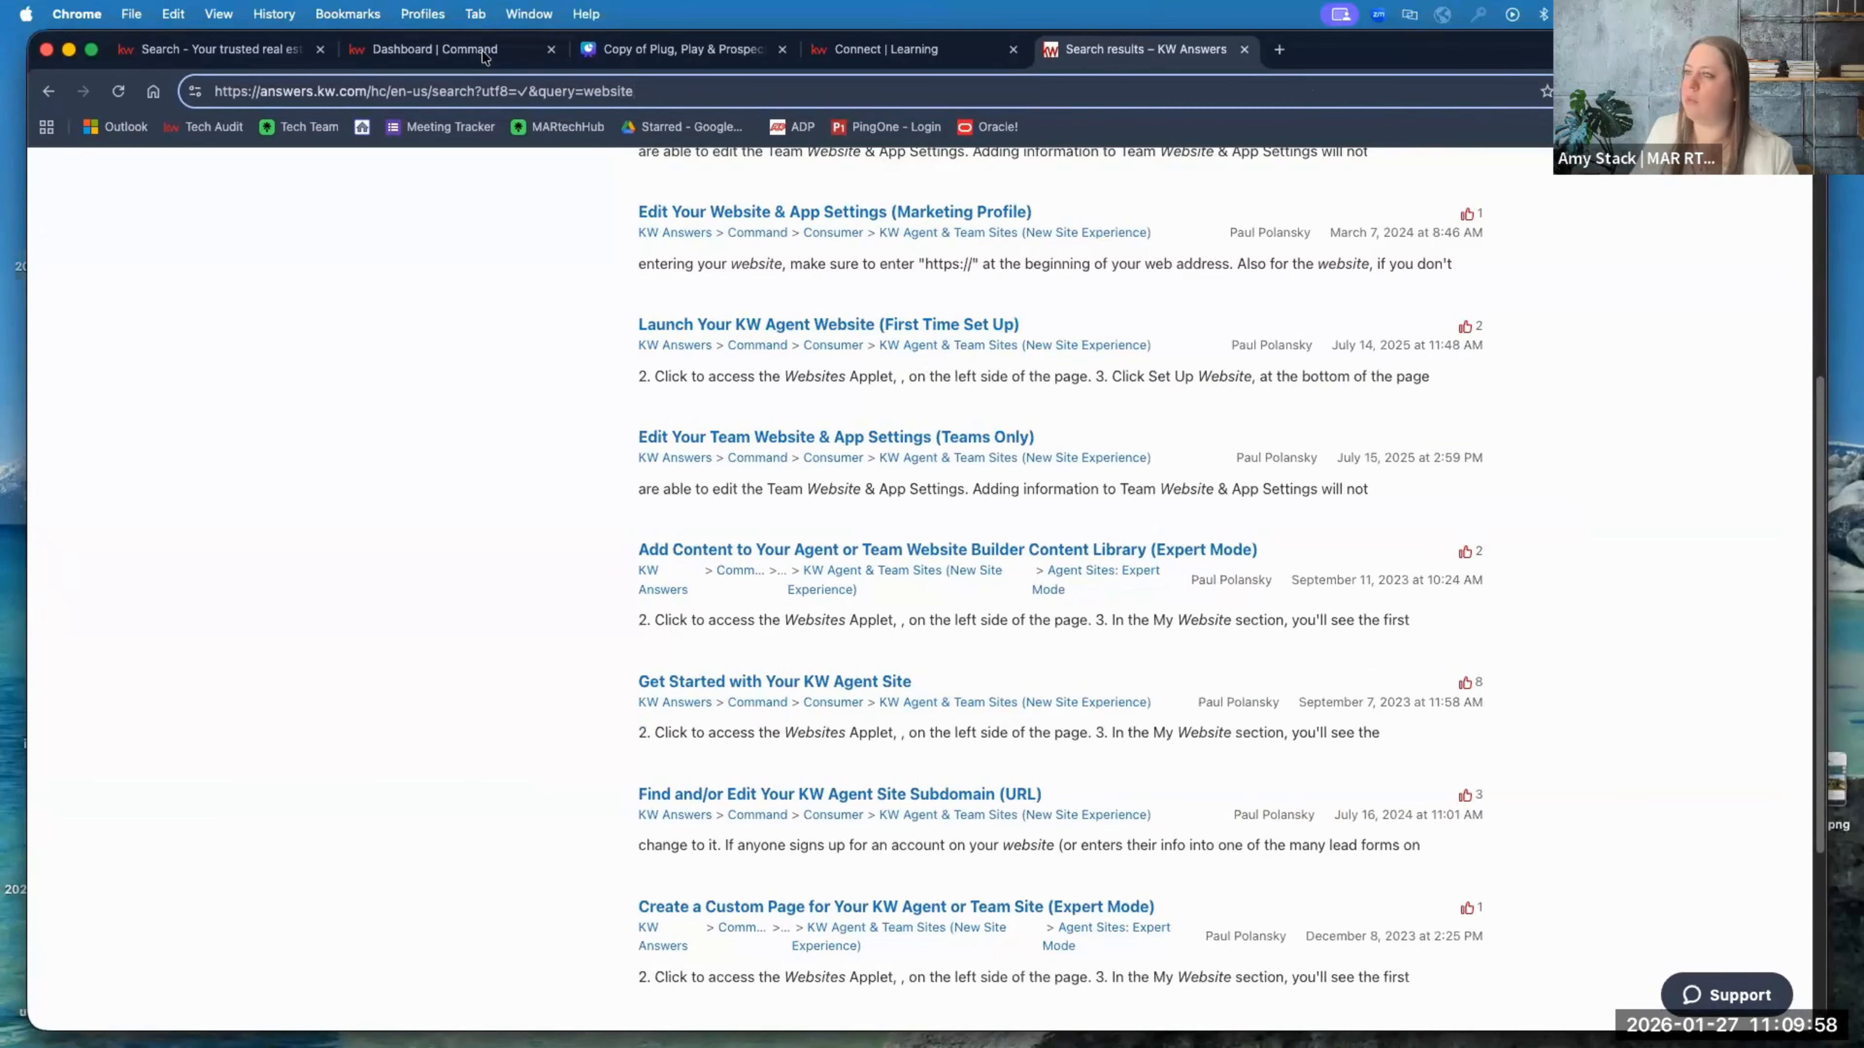
Step: Switch to the Command dashboard and enable and save Cursorlux's click-highlight effect
{"action": "left_click", "coordinate": [239, 52]}
{"action": "left_click", "coordinate": [374, 50]}
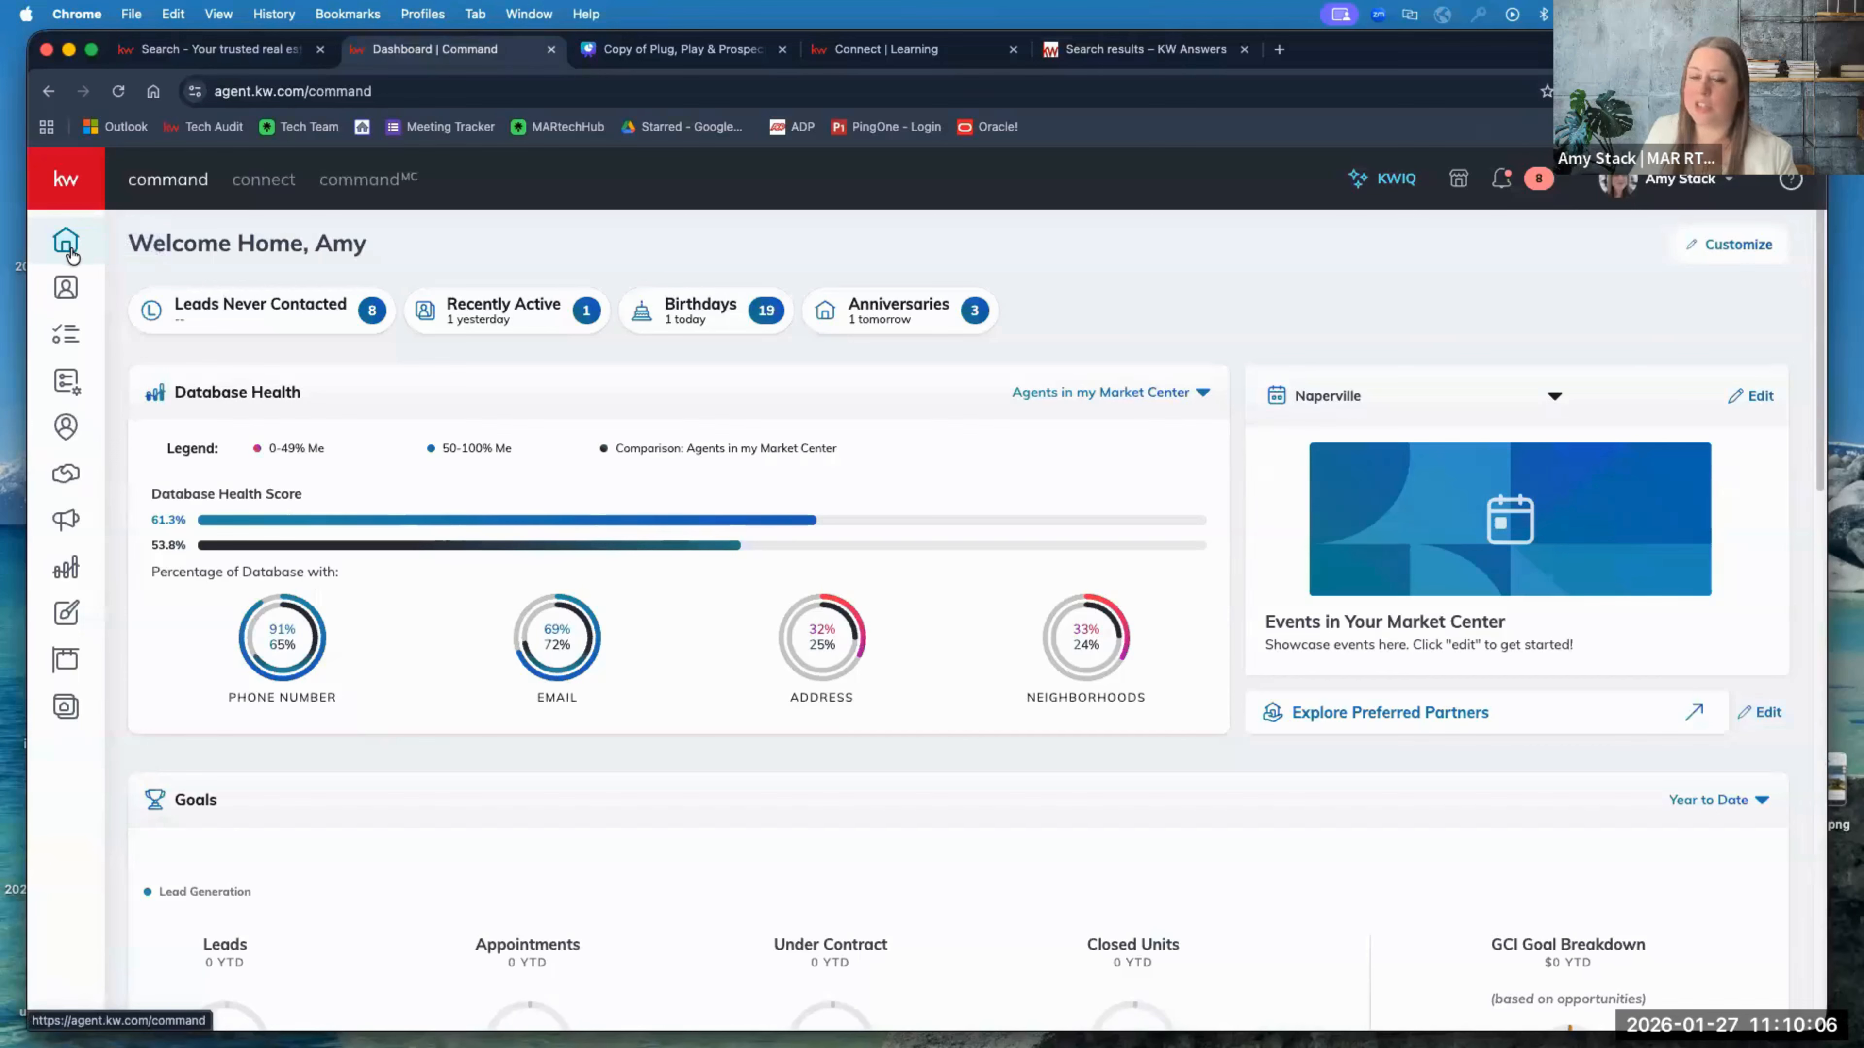
{"action": "left_click", "coordinate": [1602, 91]}
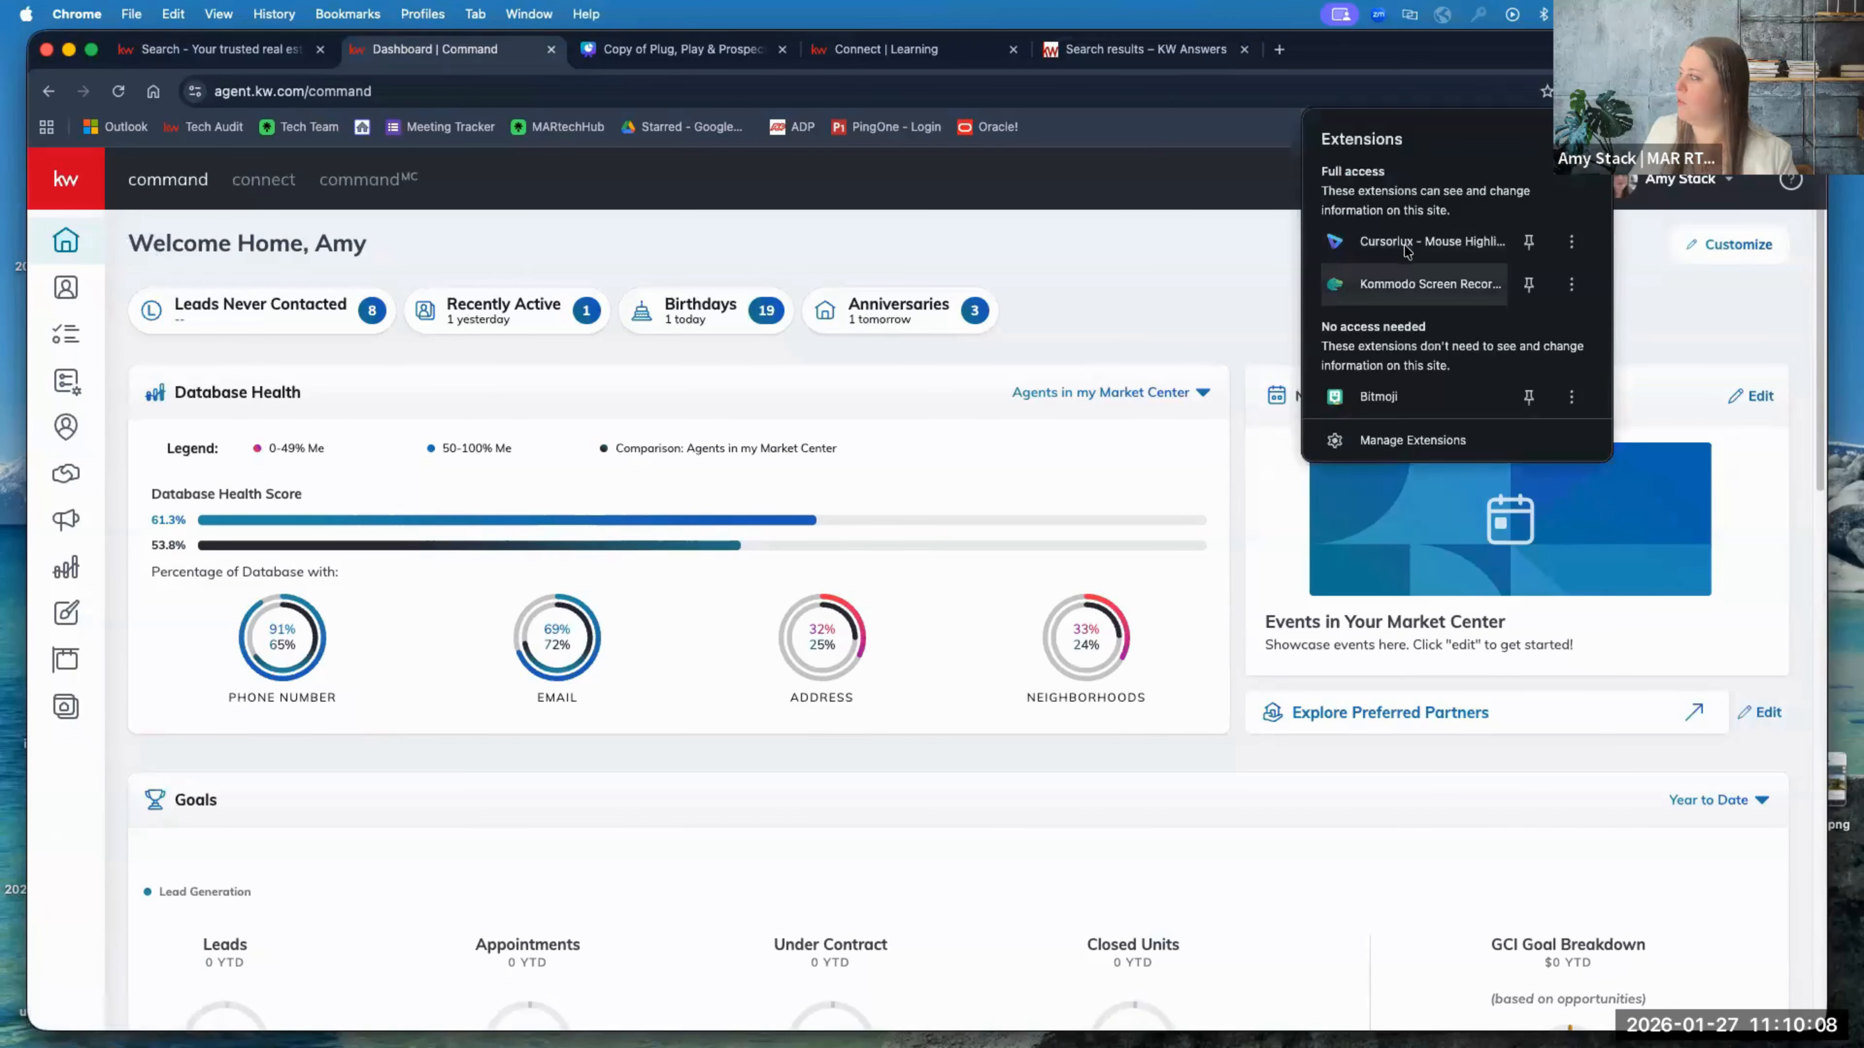
{"action": "left_click", "coordinate": [1445, 241]}
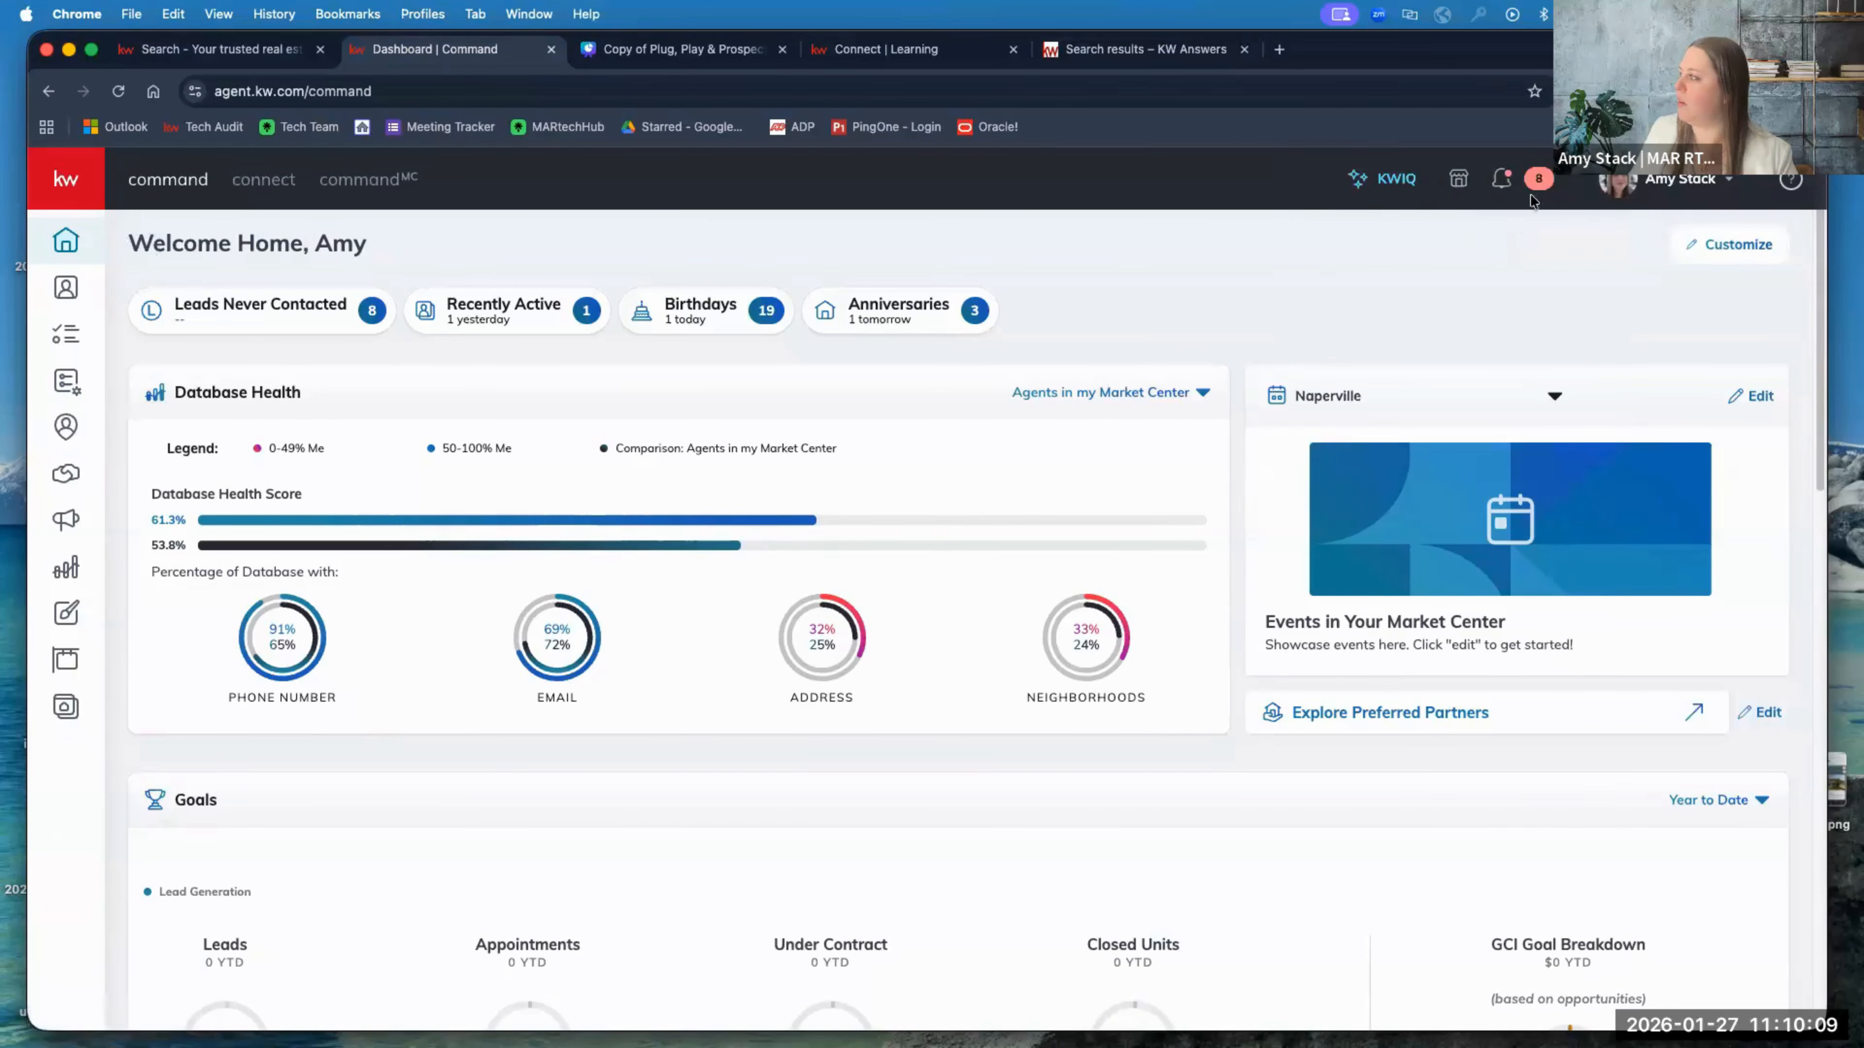
{"action": "left_click", "coordinate": [1148, 279]}
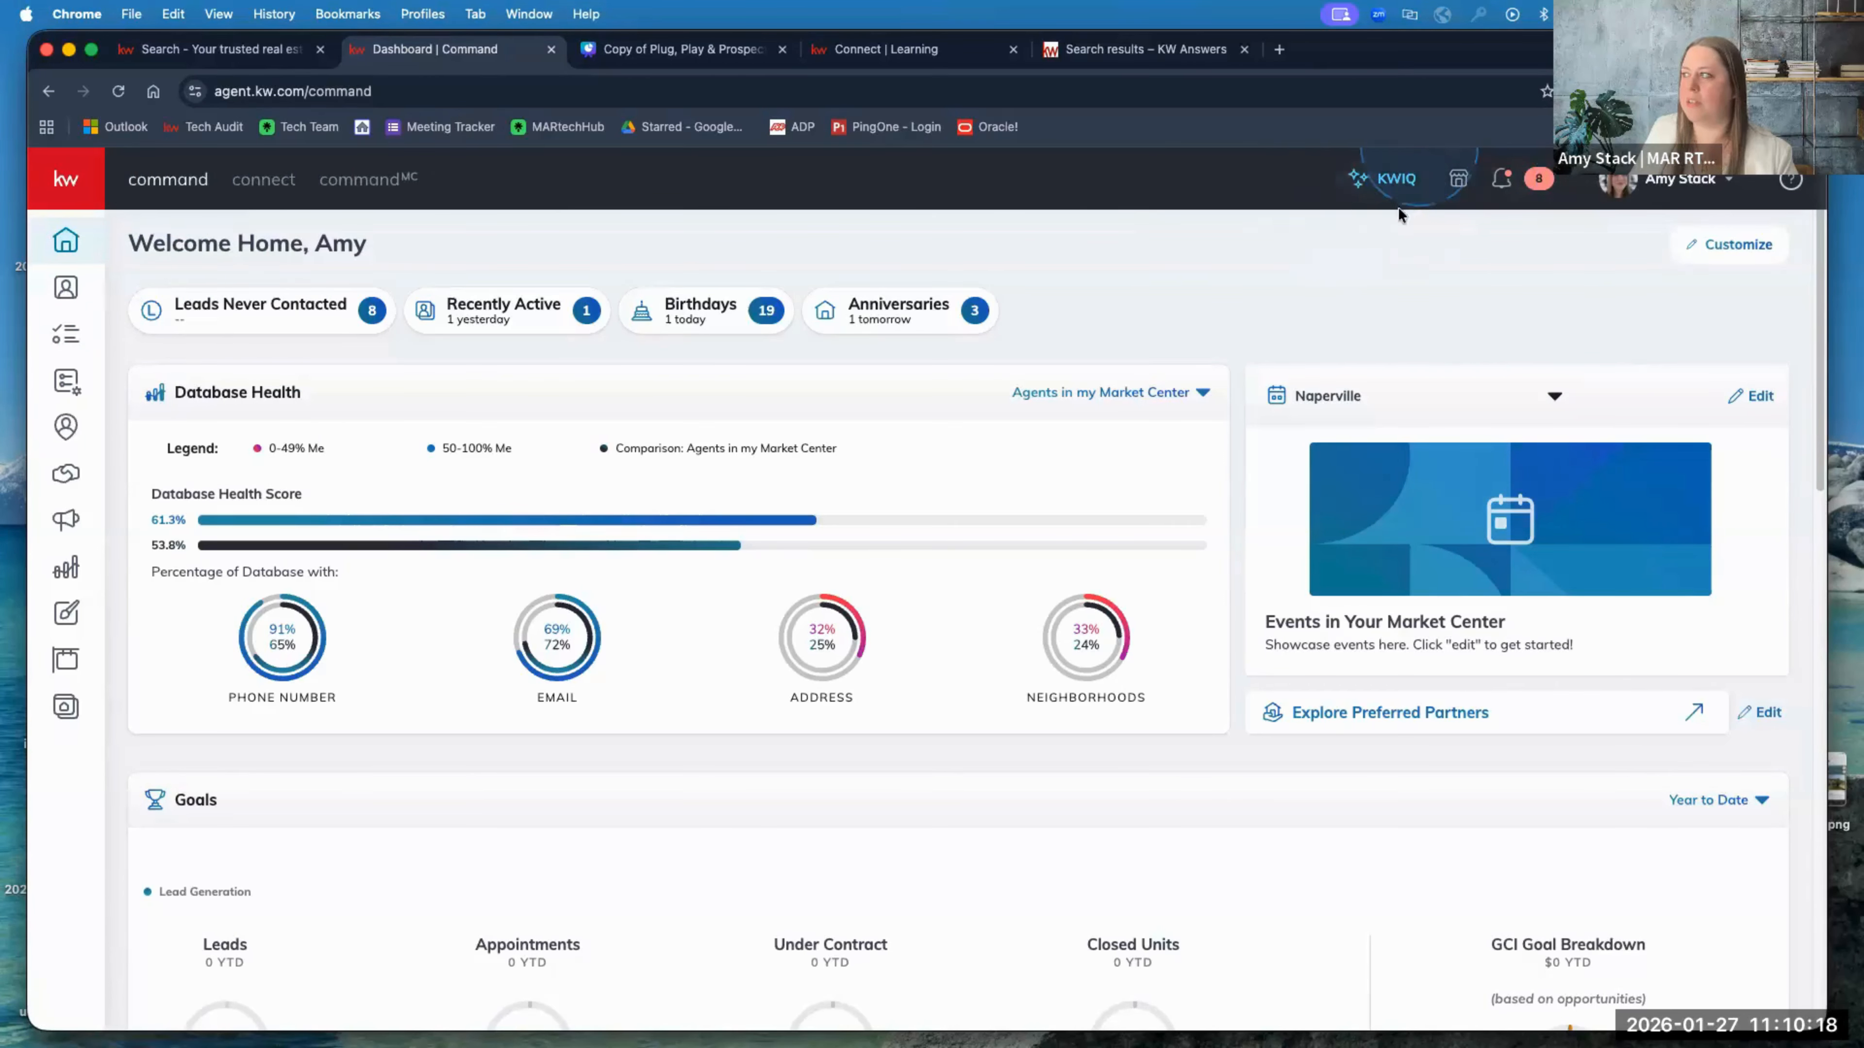
Step: Ask KWIQ 'how do i customize my website'
{"action": "left_click", "coordinate": [1380, 182]}
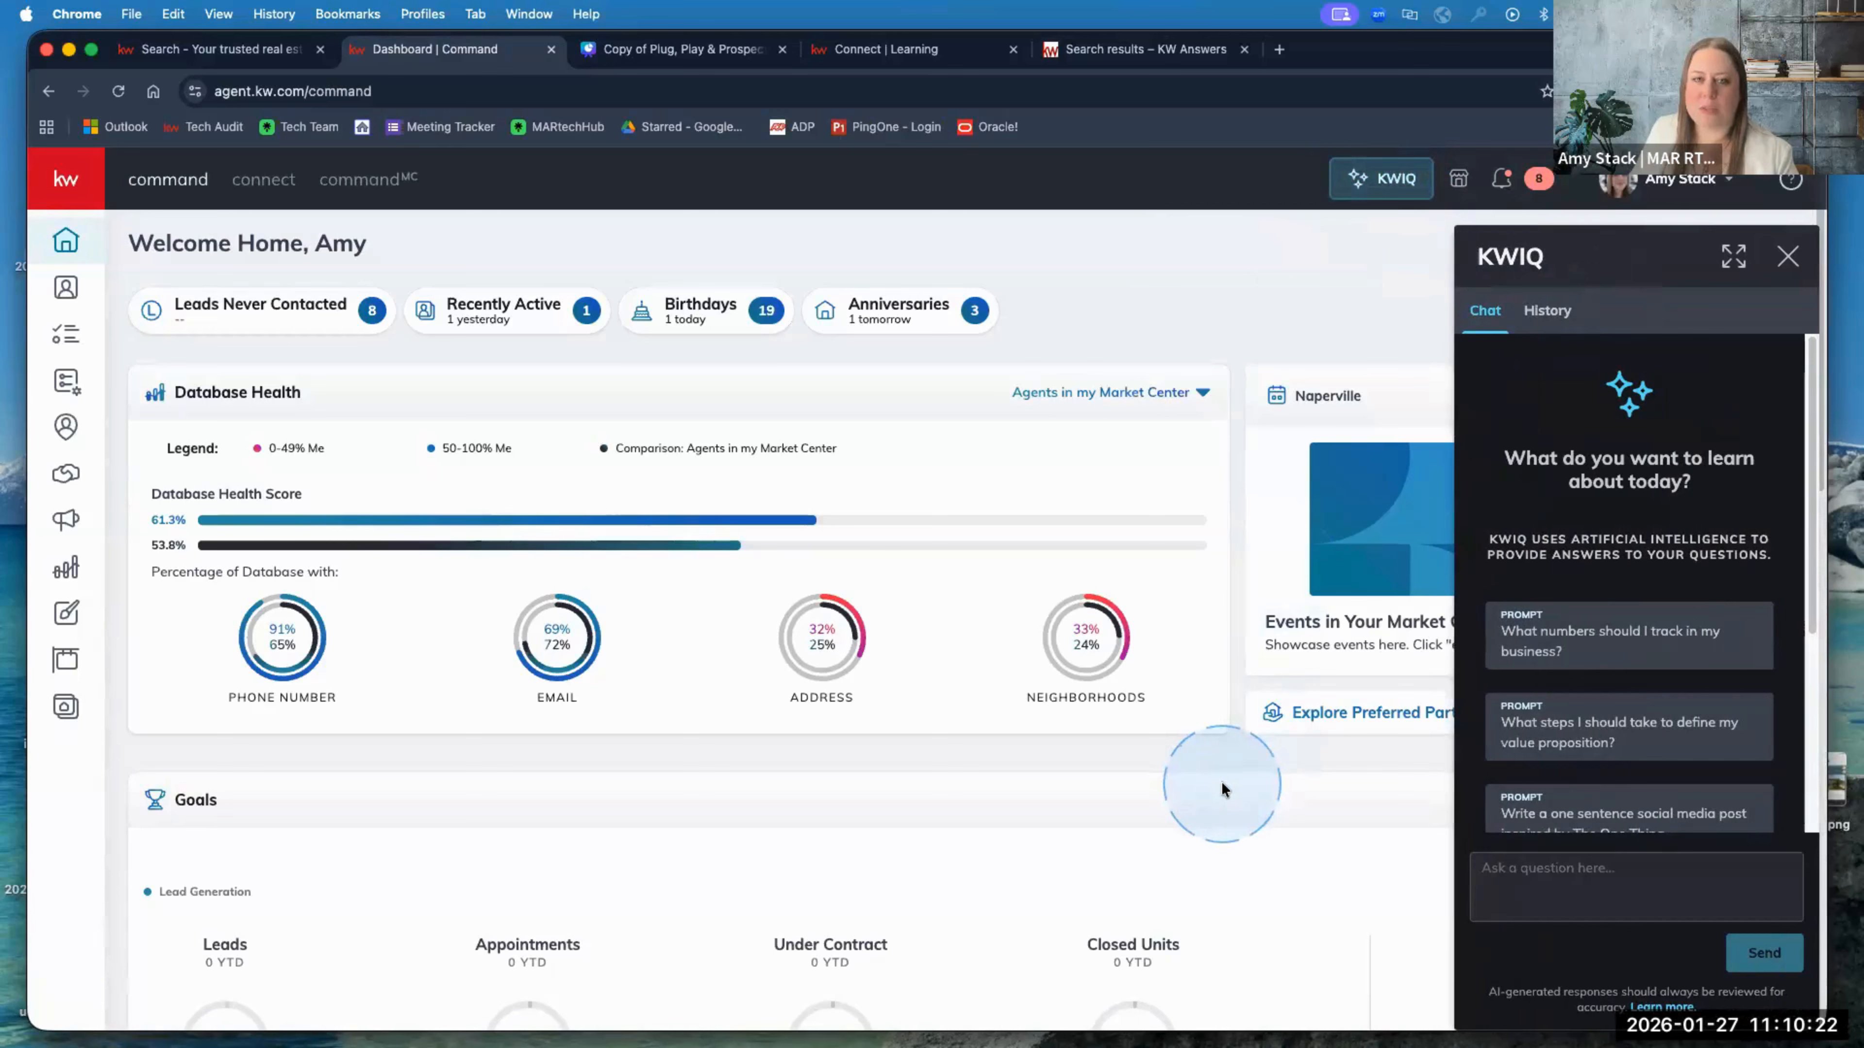
{"action": "left_click", "coordinate": [1554, 888]}
{"action": "type", "text": "how do i customize my website"}
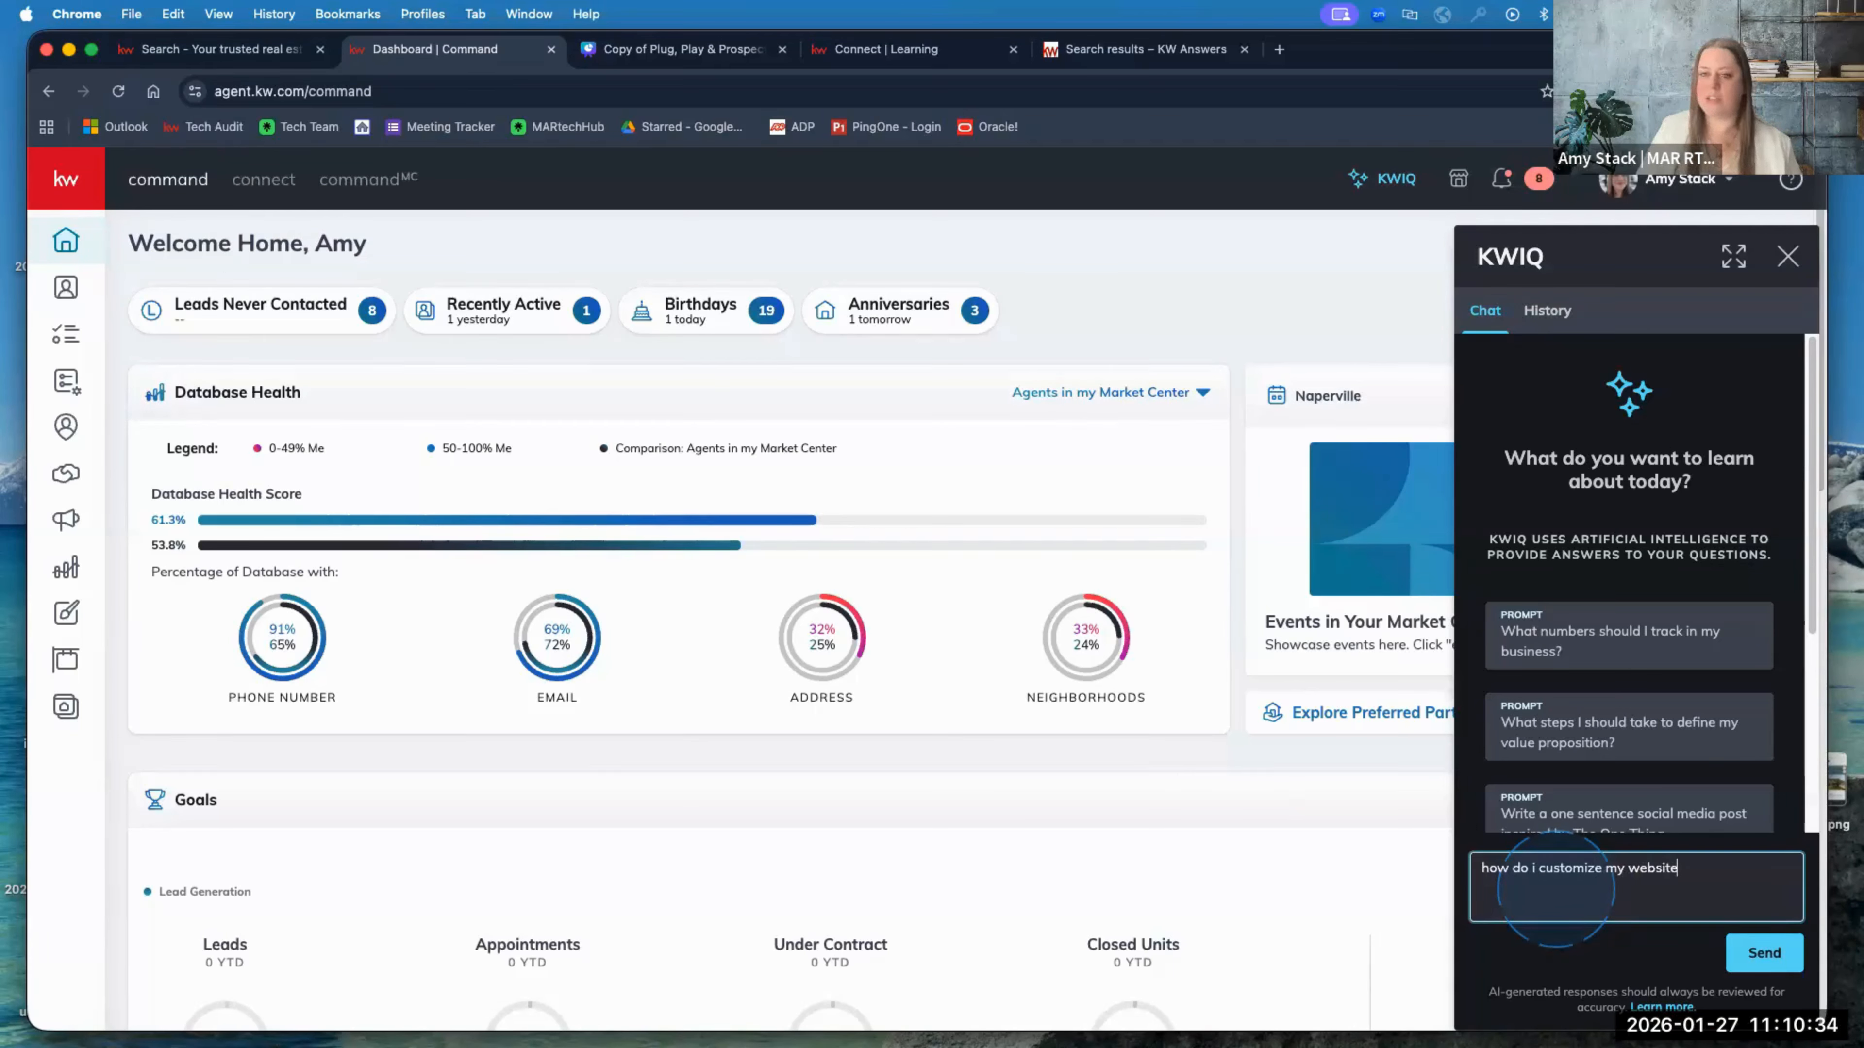
{"action": "key", "text": "Return"}
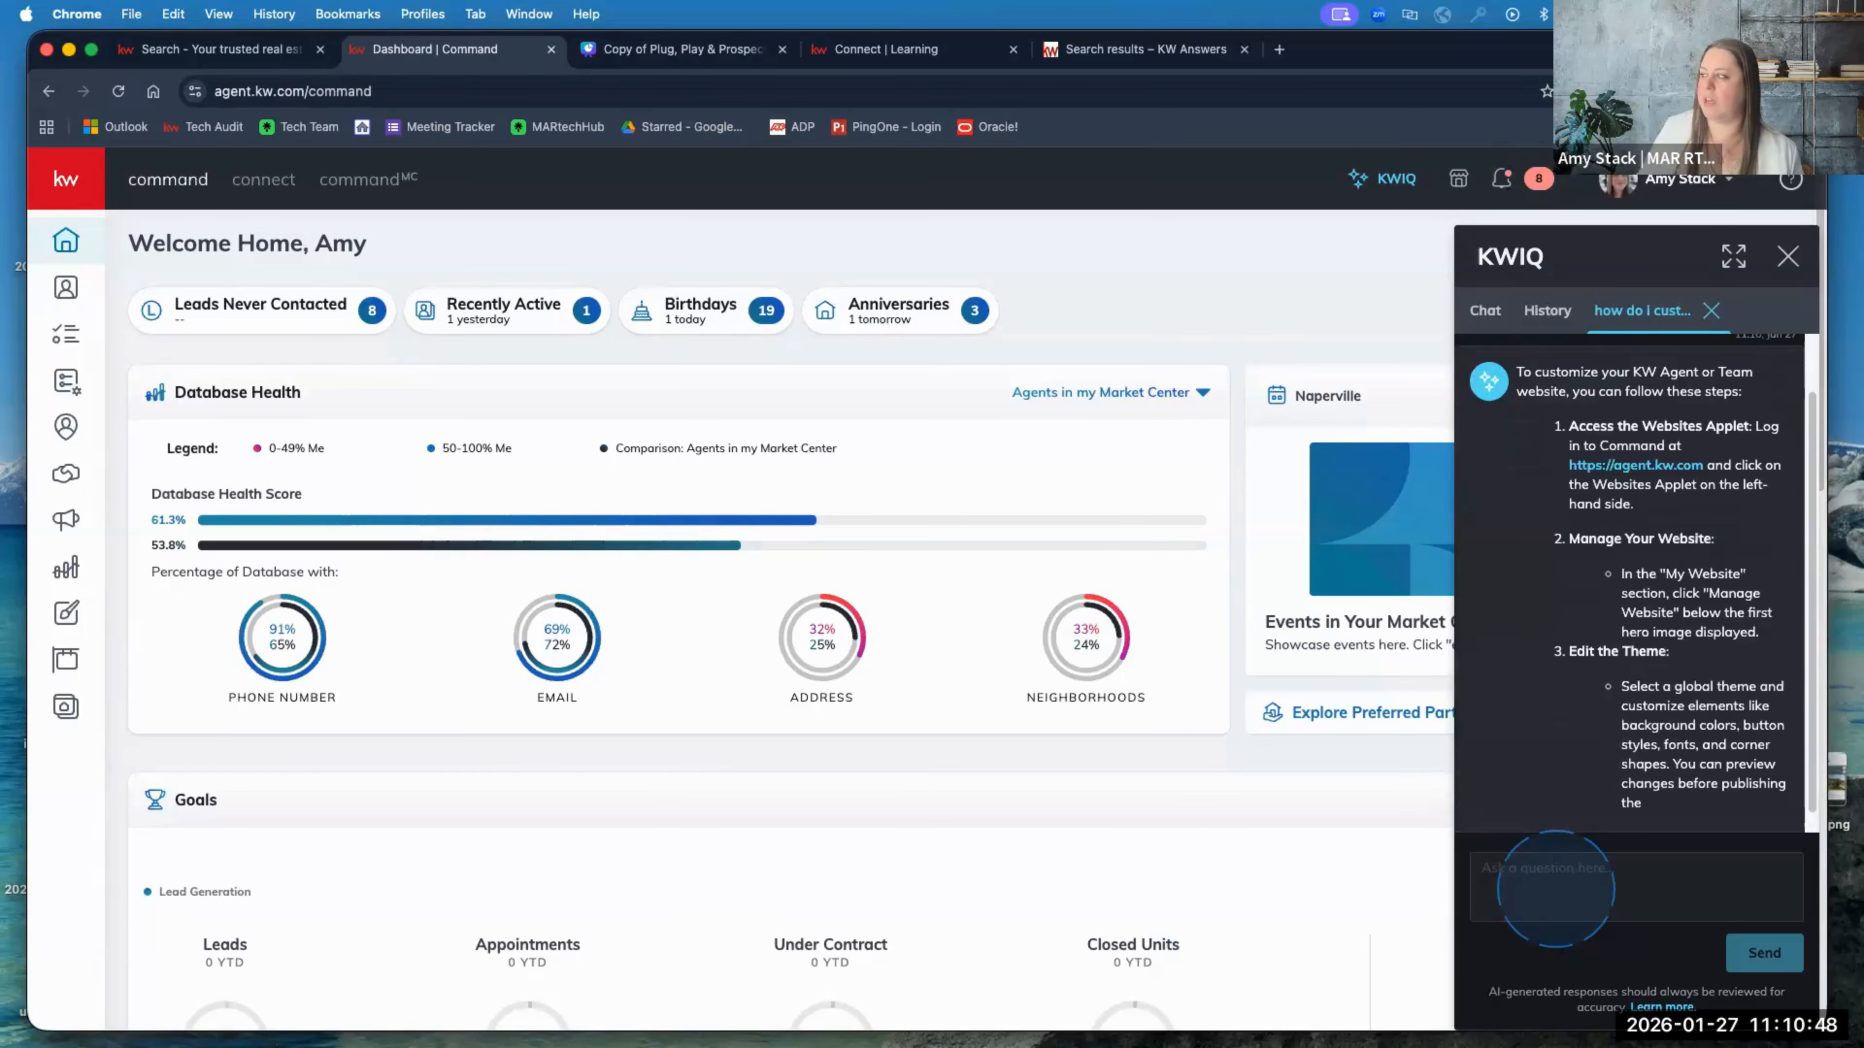
Step: Read through KWIQ's website-customization steps, then close the assistant
{"action": "scroll", "coordinate": [1561, 628], "scroll_direction": "up", "scroll_amount": 5}
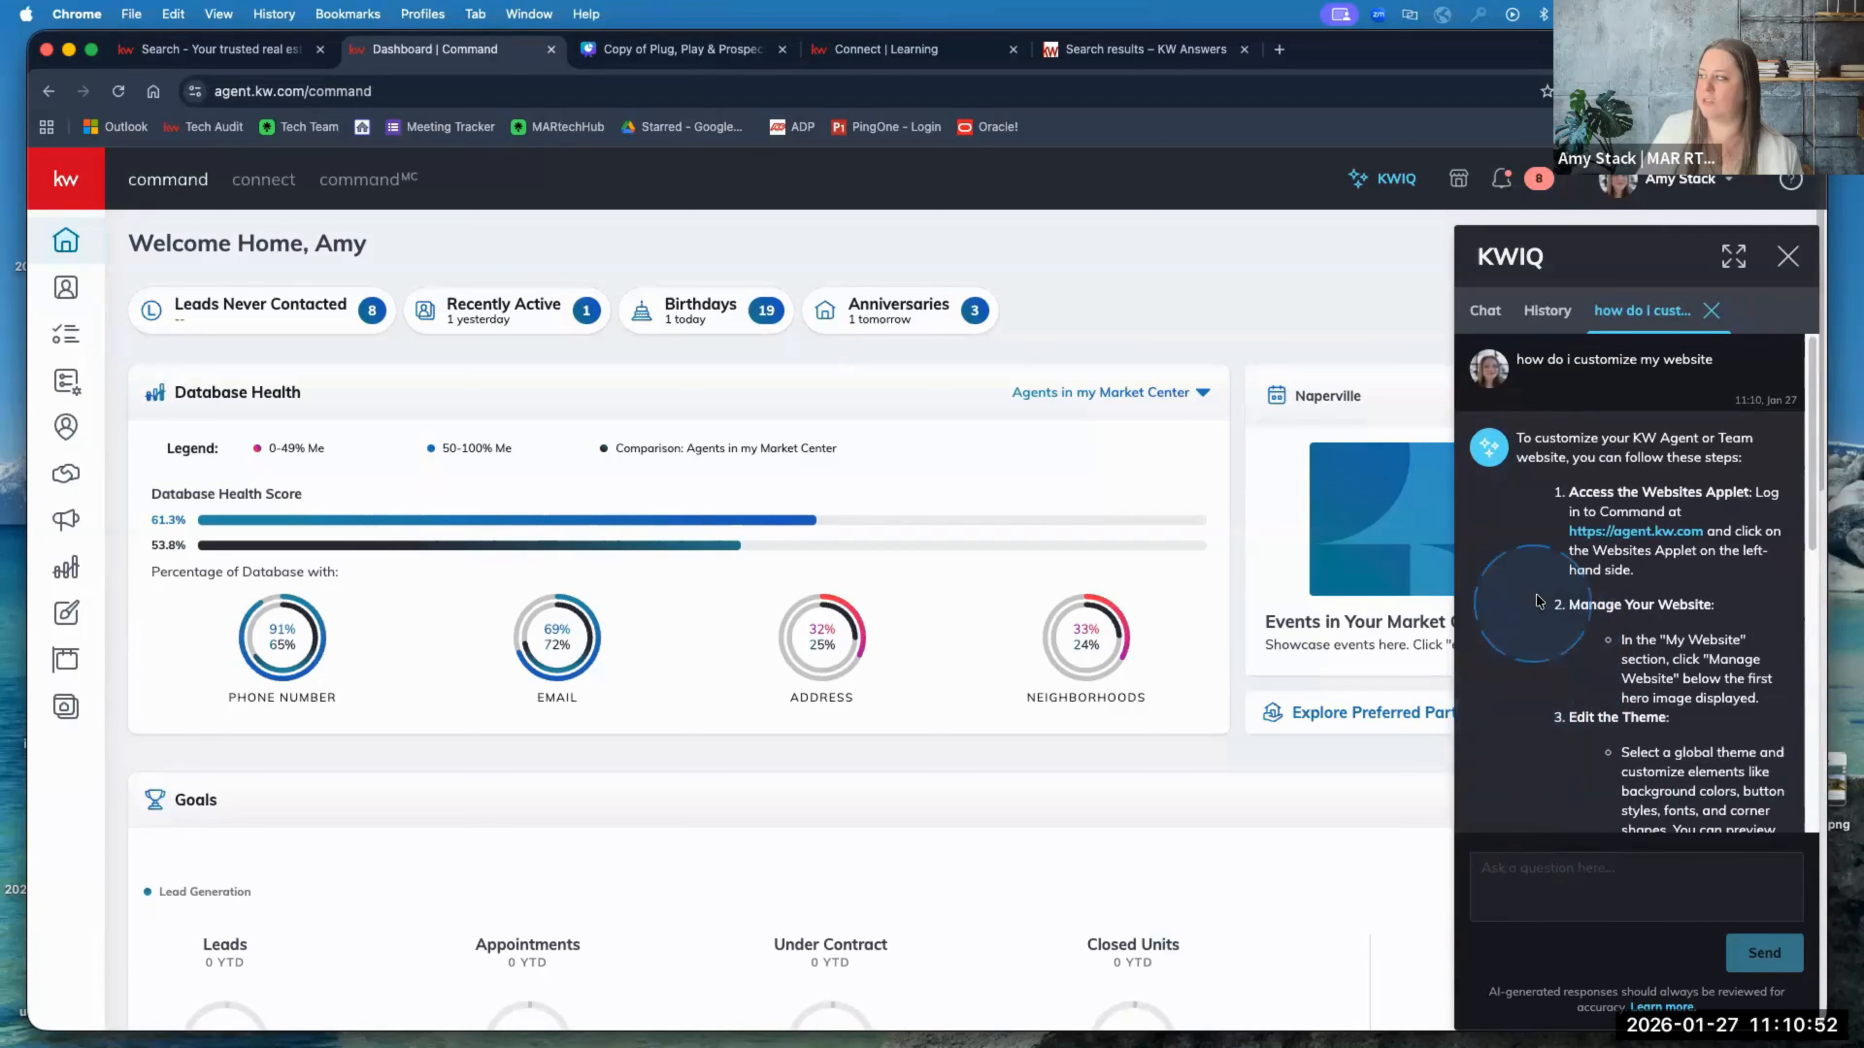
{"action": "scroll", "coordinate": [1535, 564], "scroll_direction": "down", "scroll_amount": 1}
{"action": "scroll", "coordinate": [1535, 564], "scroll_direction": "down", "scroll_amount": 2}
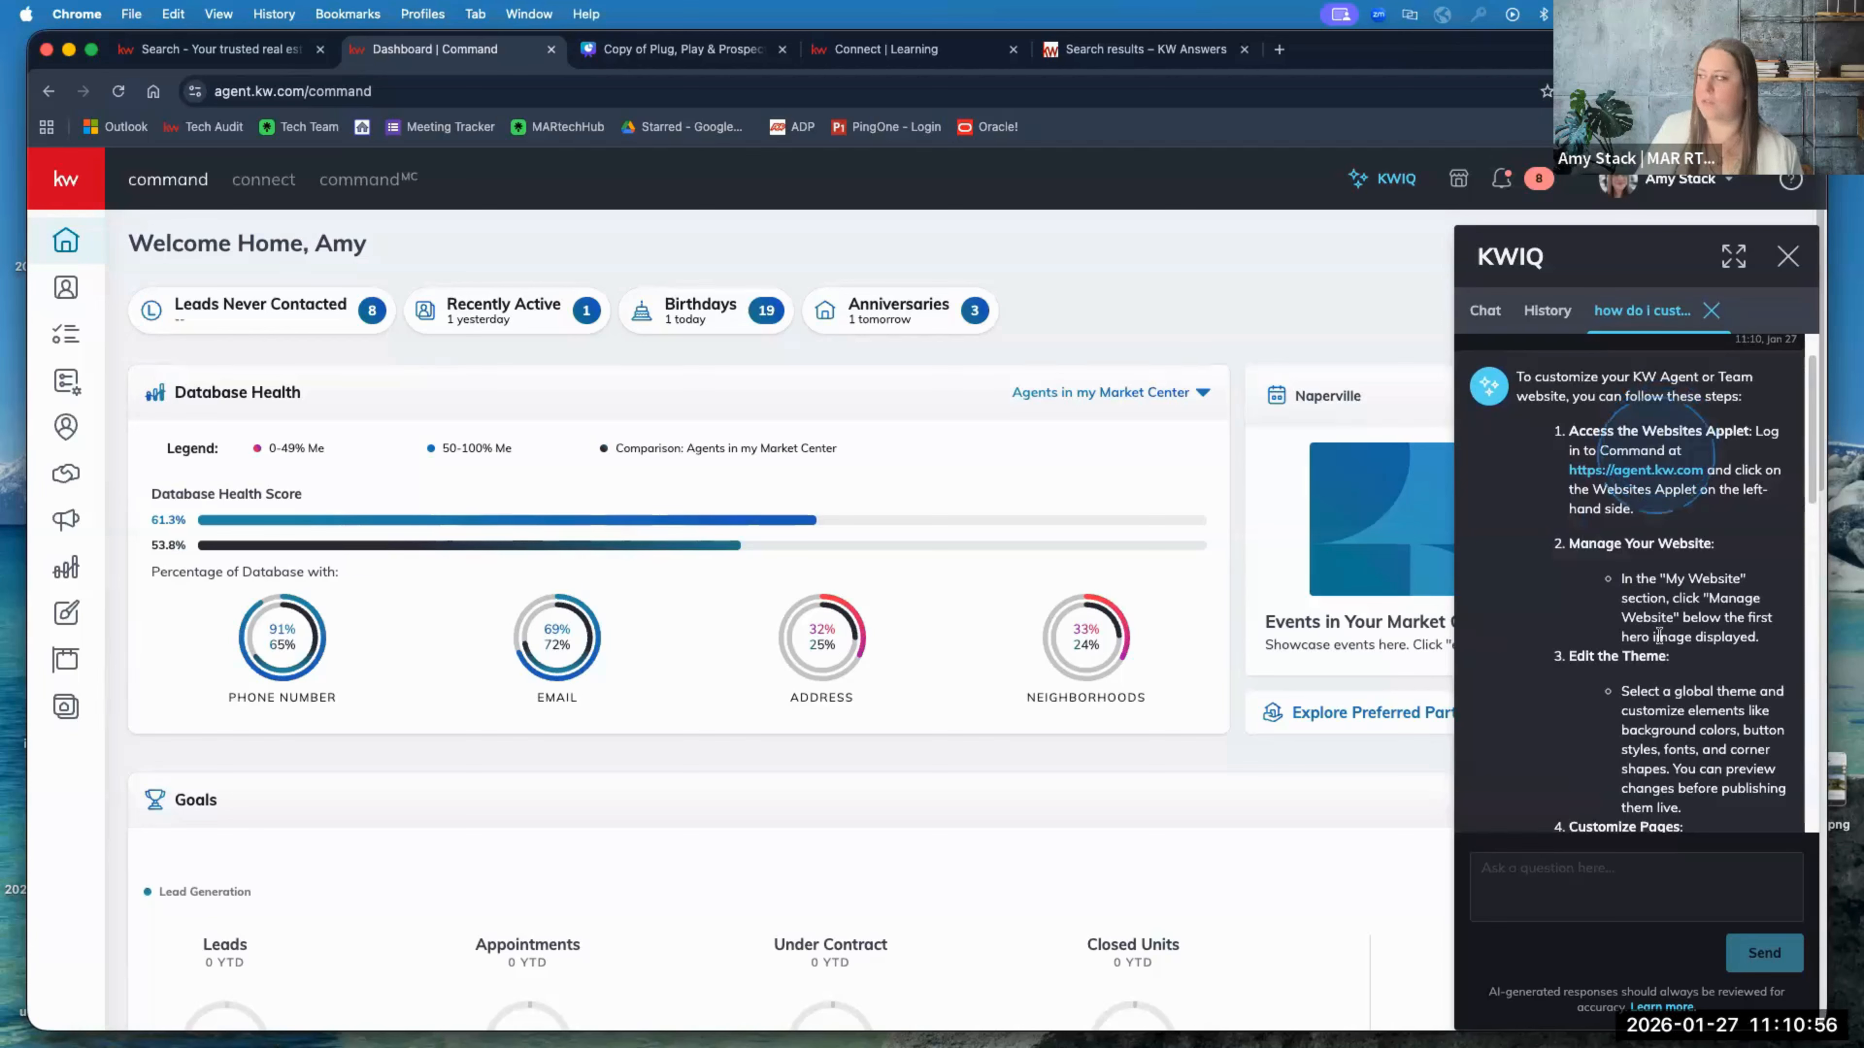
{"action": "scroll", "coordinate": [1604, 681], "scroll_direction": "down", "scroll_amount": 3}
{"action": "scroll", "coordinate": [1604, 681], "scroll_direction": "down", "scroll_amount": 10}
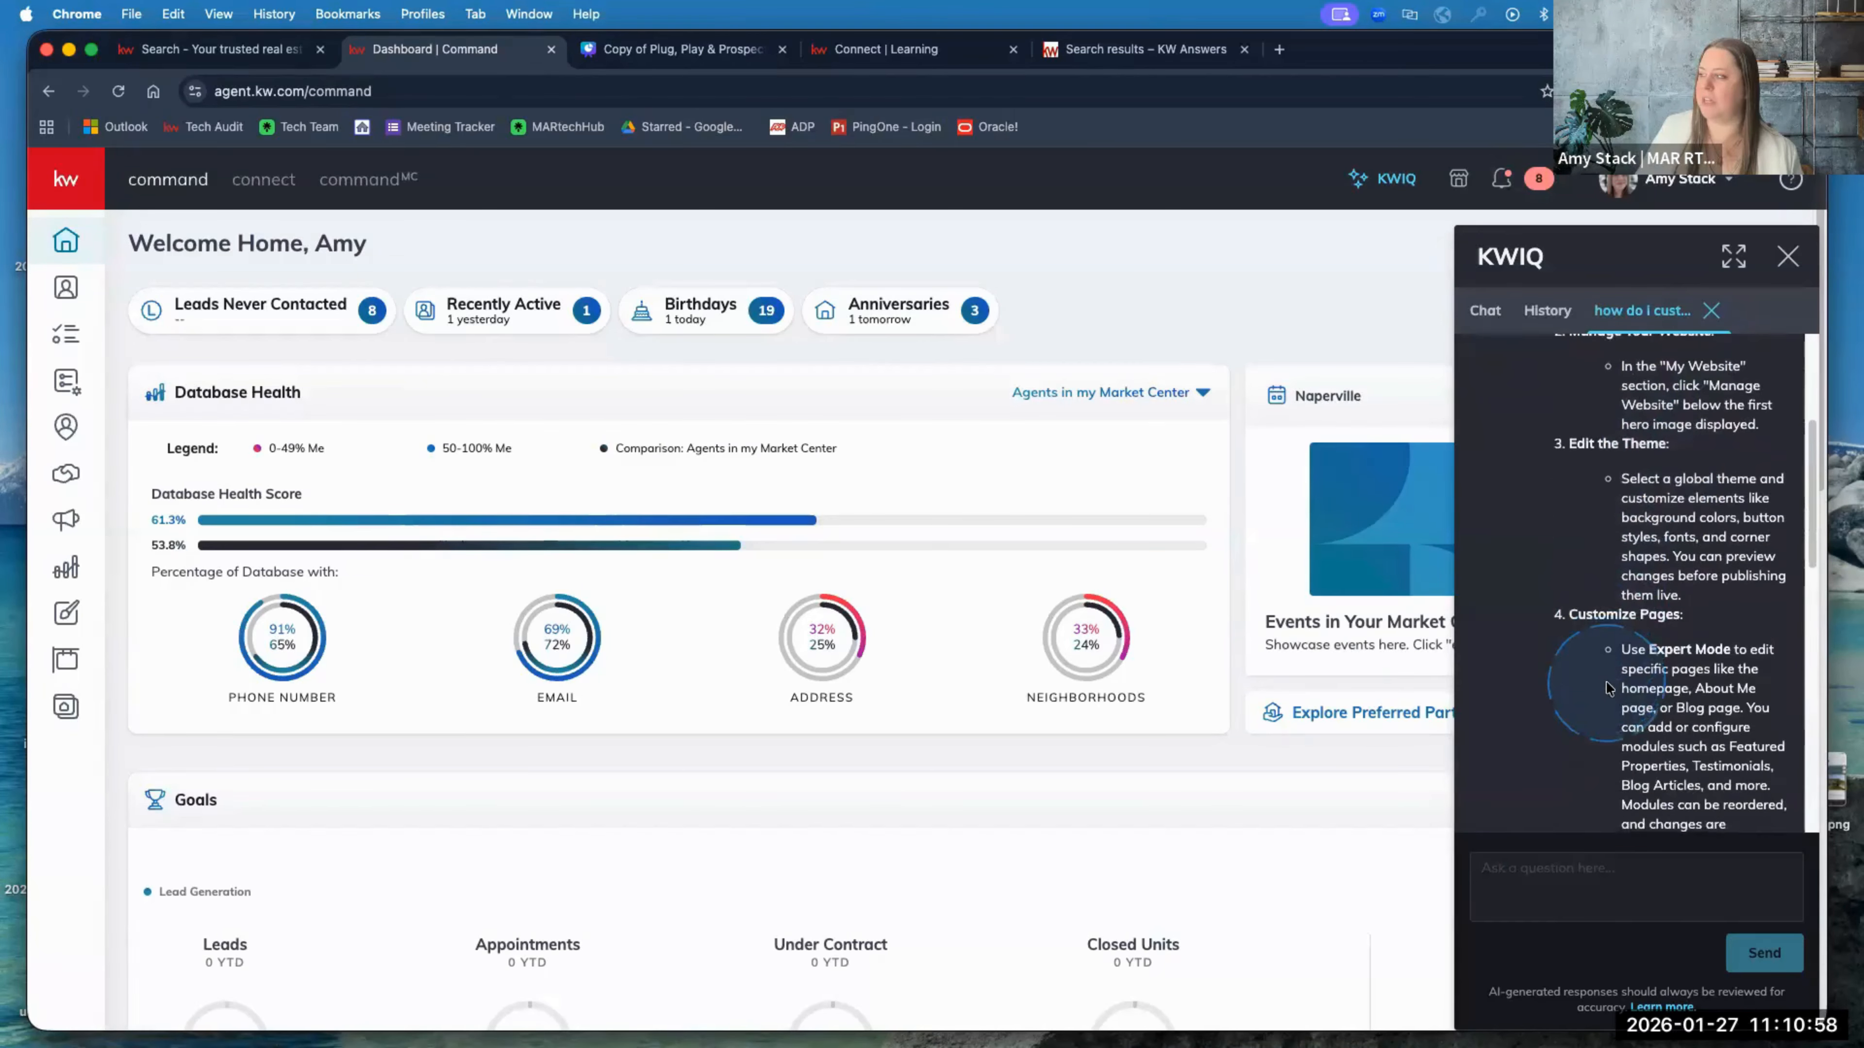
{"action": "scroll", "coordinate": [1616, 669], "scroll_direction": "up", "scroll_amount": 5}
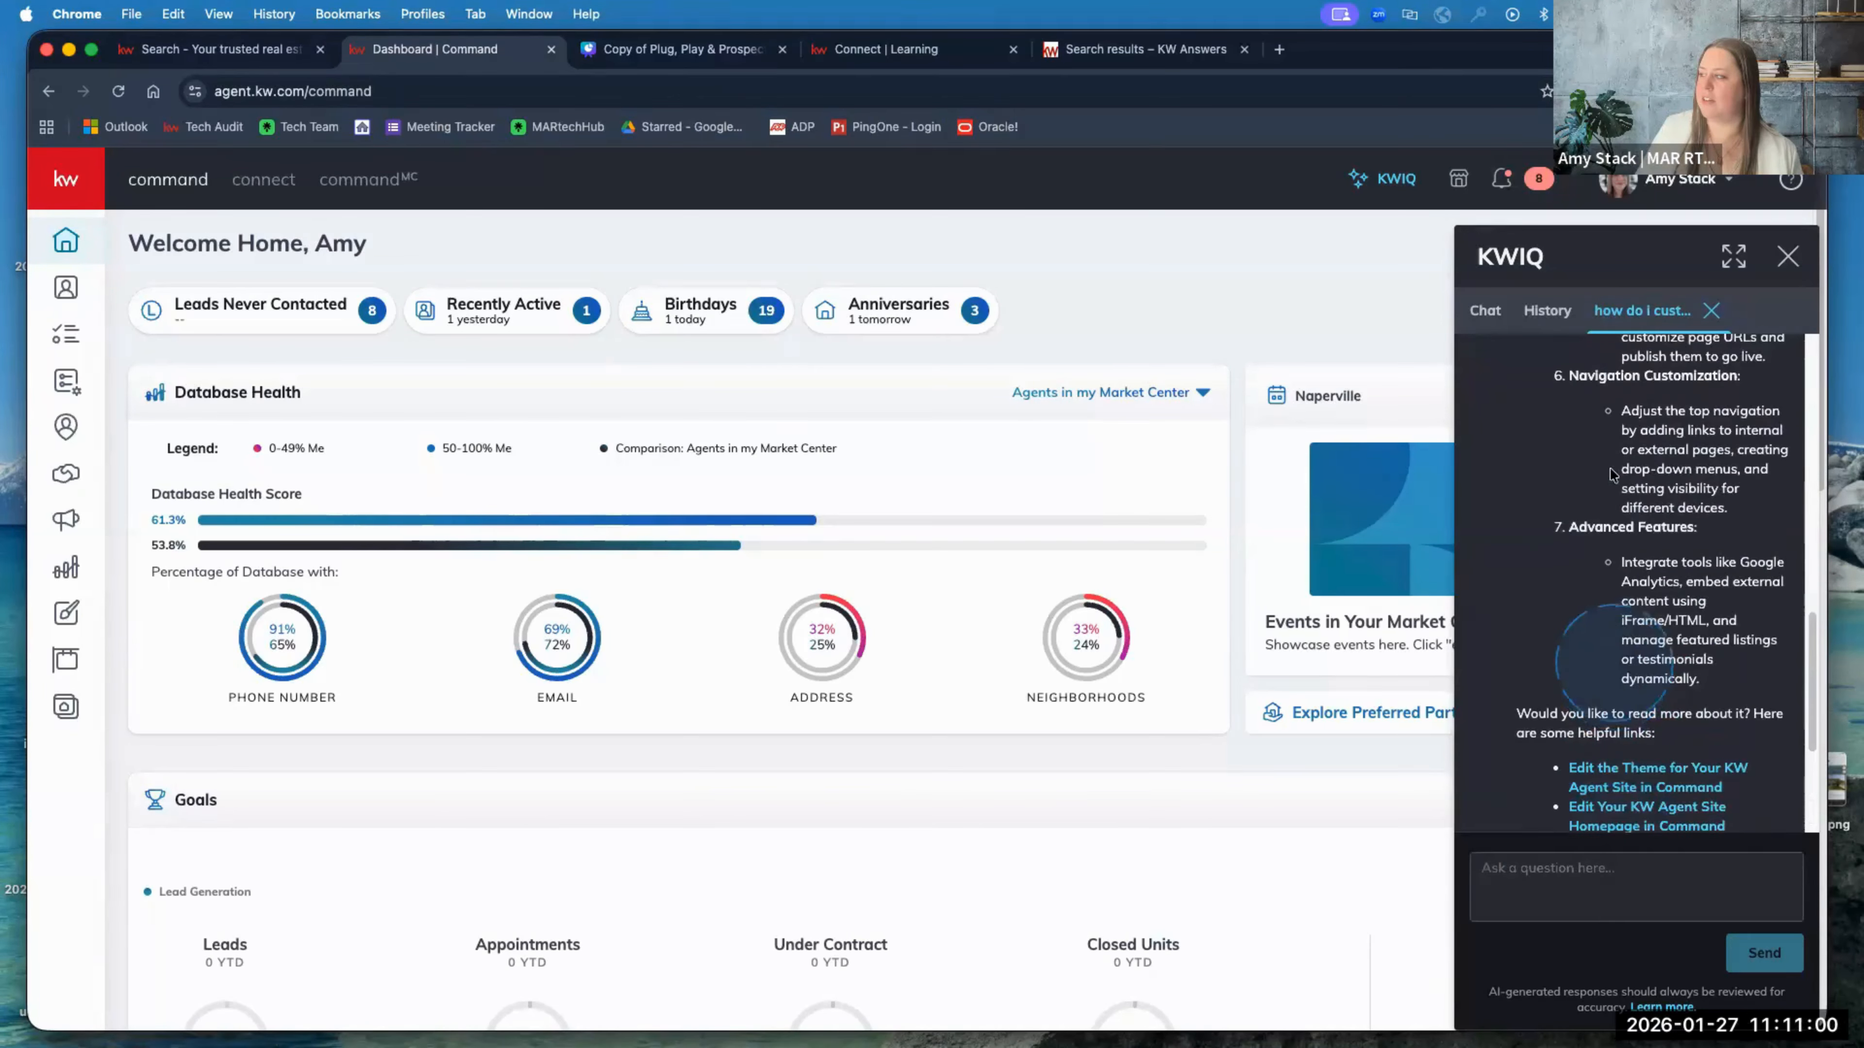
{"action": "scroll", "coordinate": [1628, 566], "scroll_direction": "up", "scroll_amount": 8}
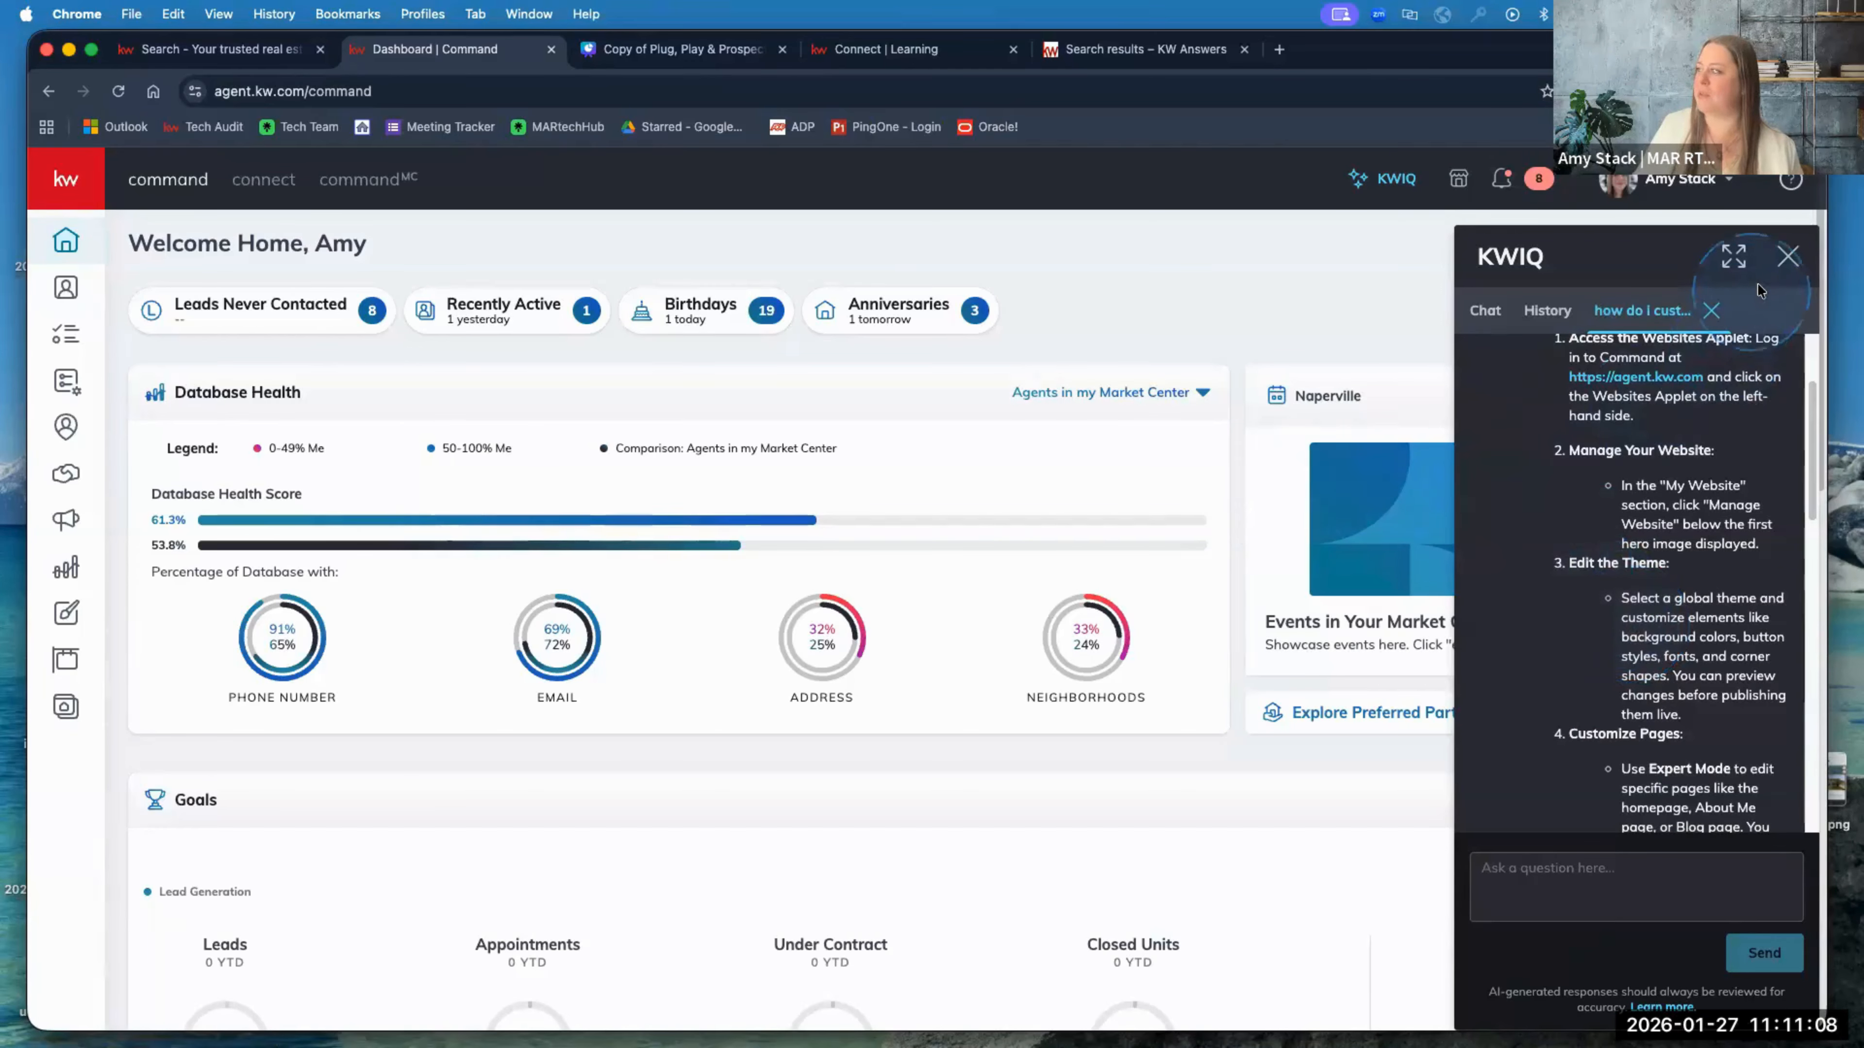
{"action": "left_click", "coordinate": [1784, 258]}
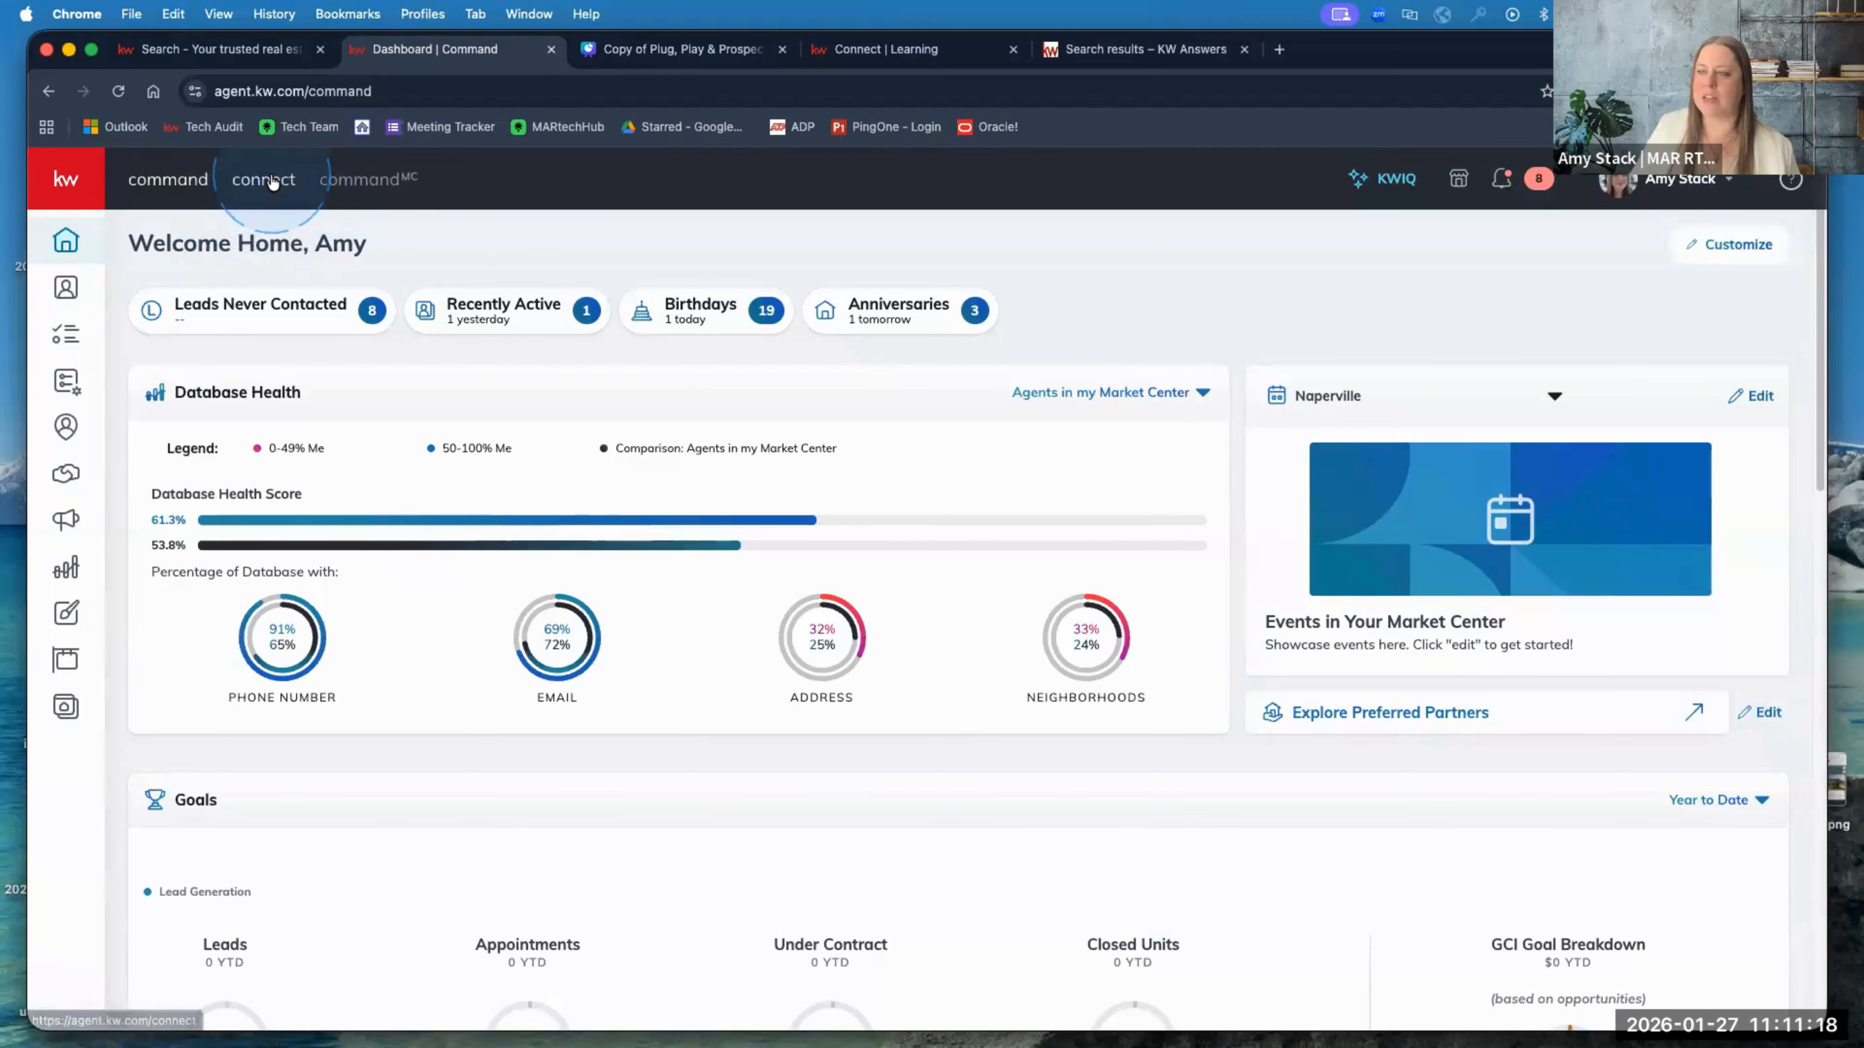
Step: Browse Connect Learning's Consumer Experience agent-site videos, then return to the KW Answers results
{"action": "left_click", "coordinate": [273, 187]}
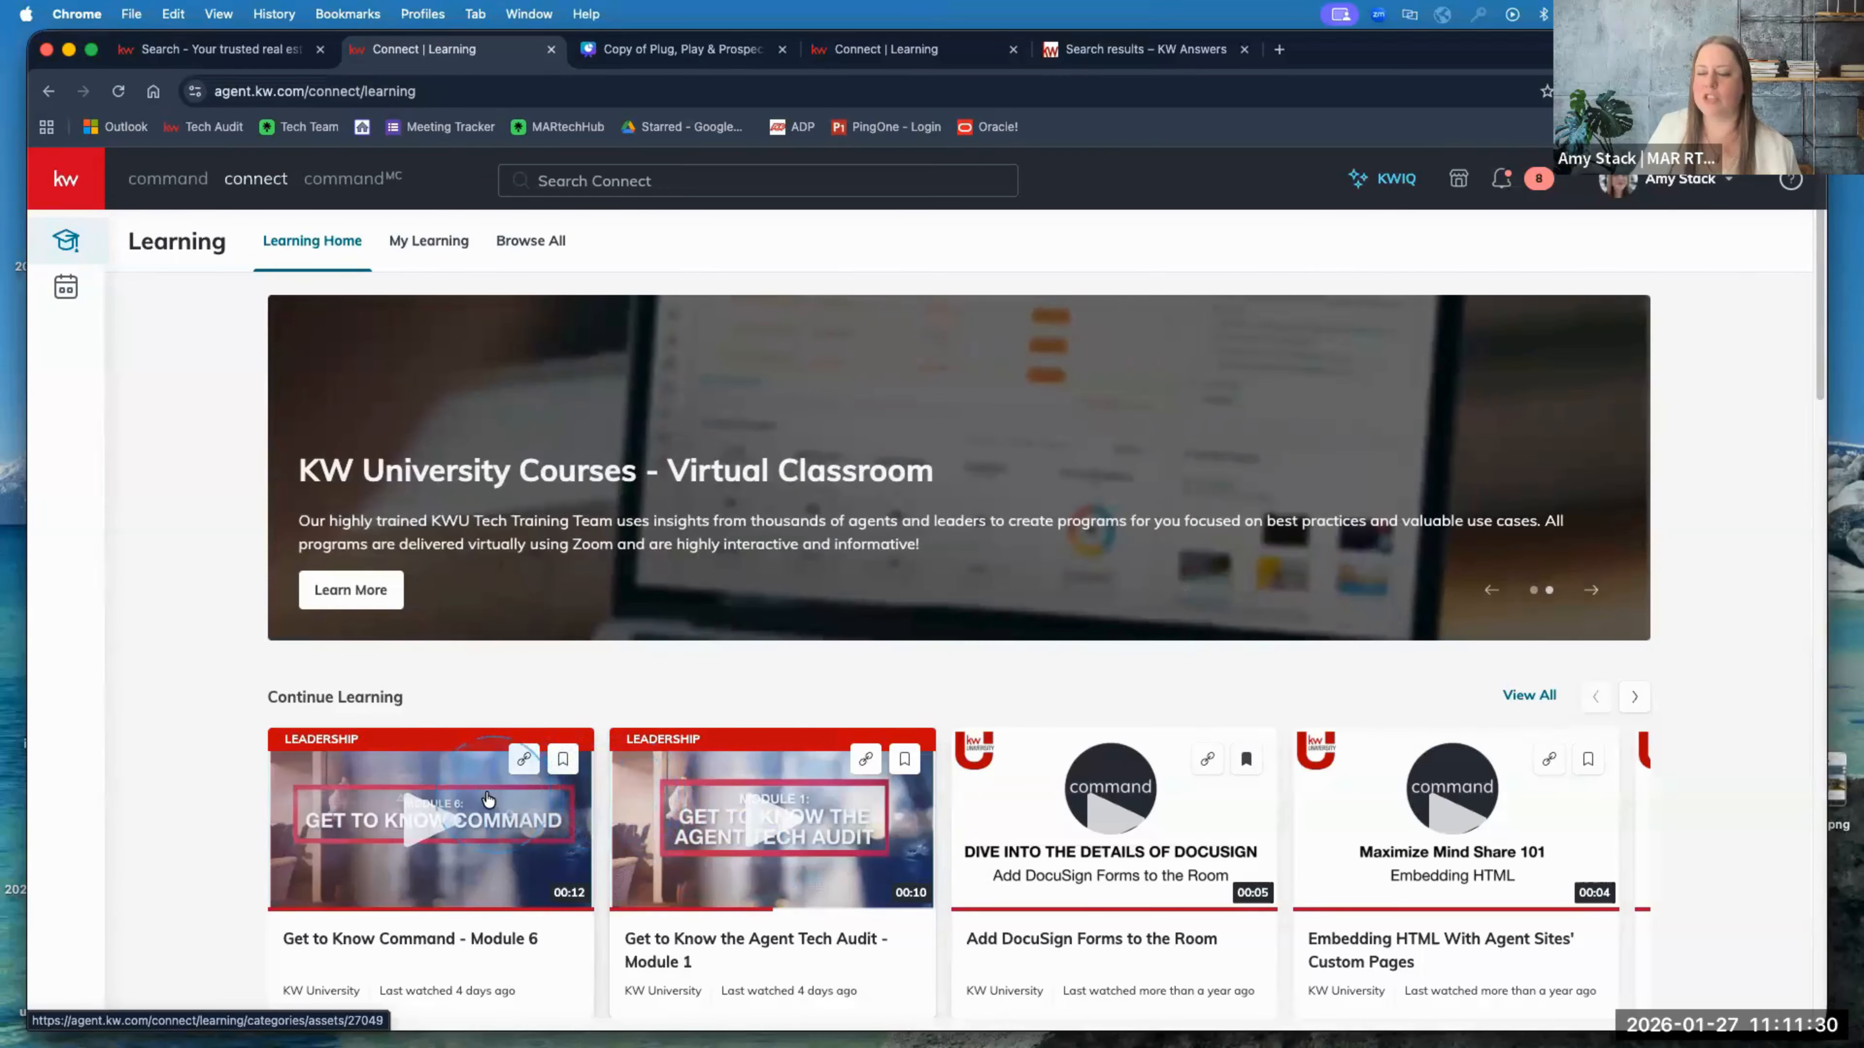
{"action": "left_click", "coordinate": [877, 50]}
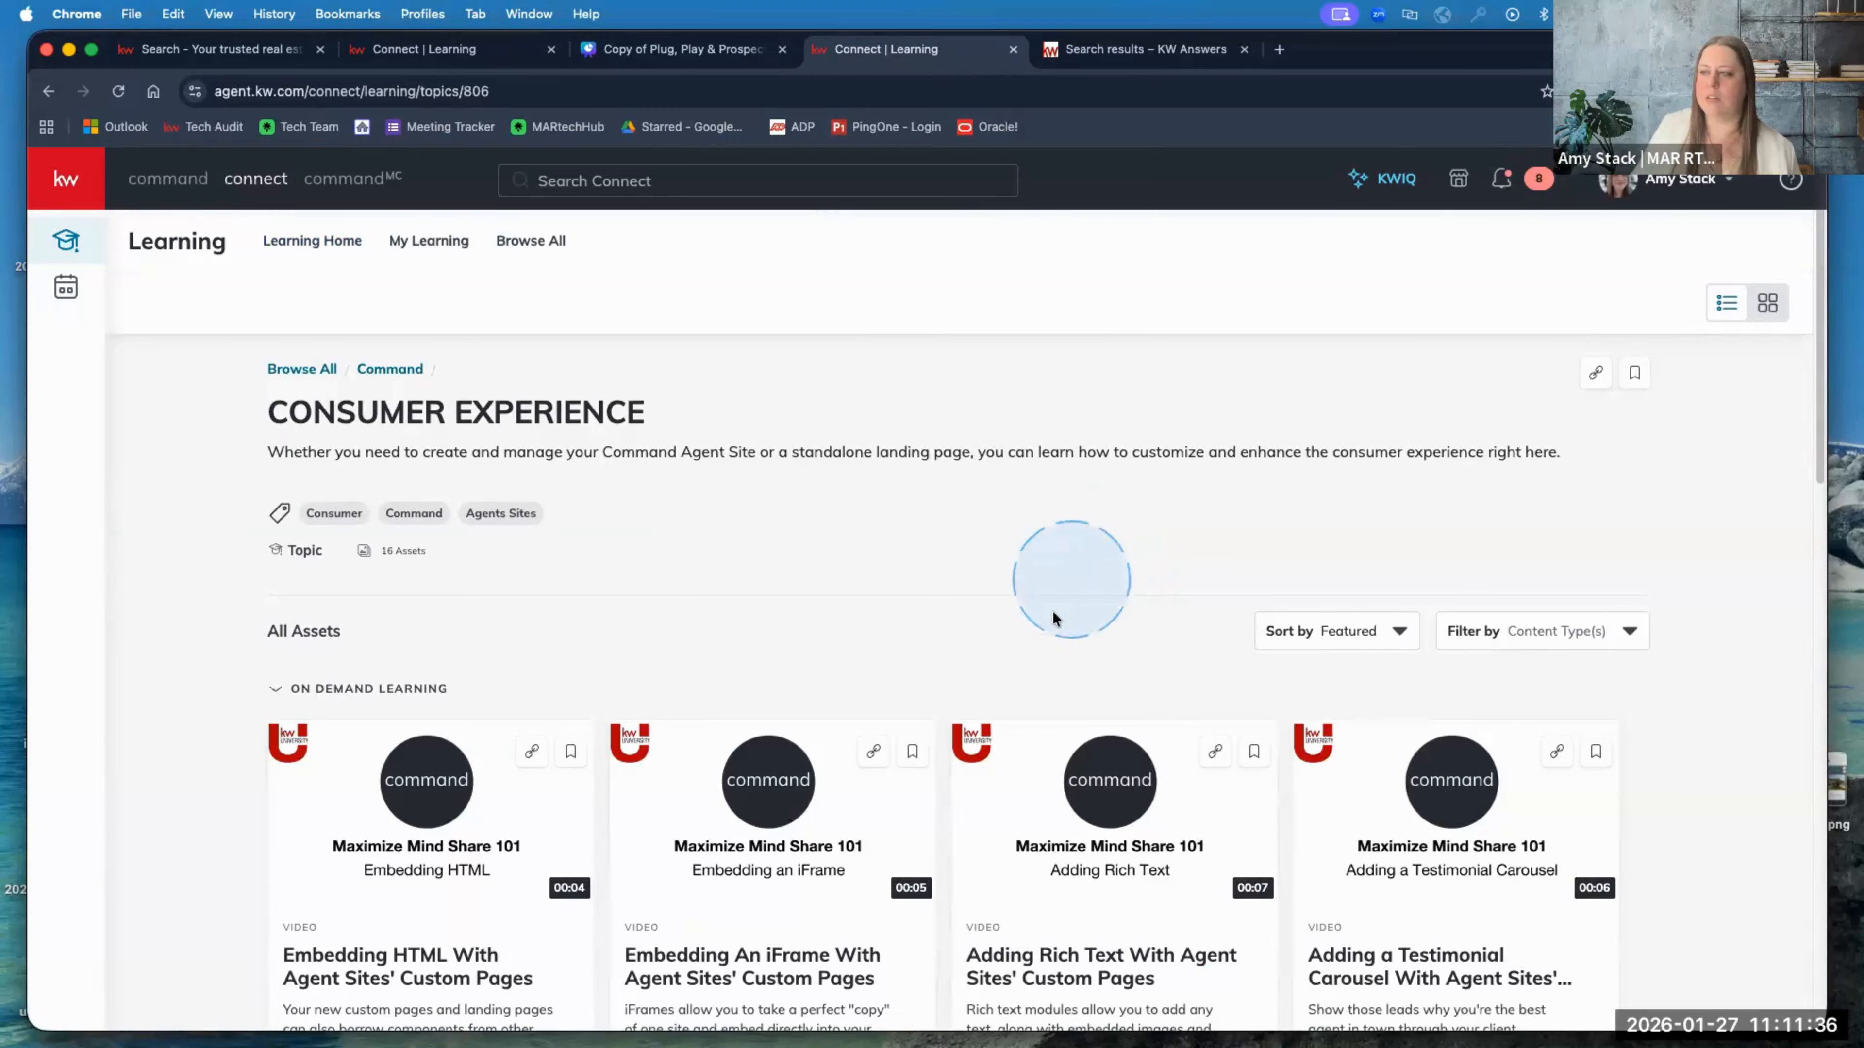
{"action": "scroll", "coordinate": [1101, 609], "scroll_direction": "down", "scroll_amount": 3}
{"action": "scroll", "coordinate": [1137, 609], "scroll_direction": "down", "scroll_amount": 5}
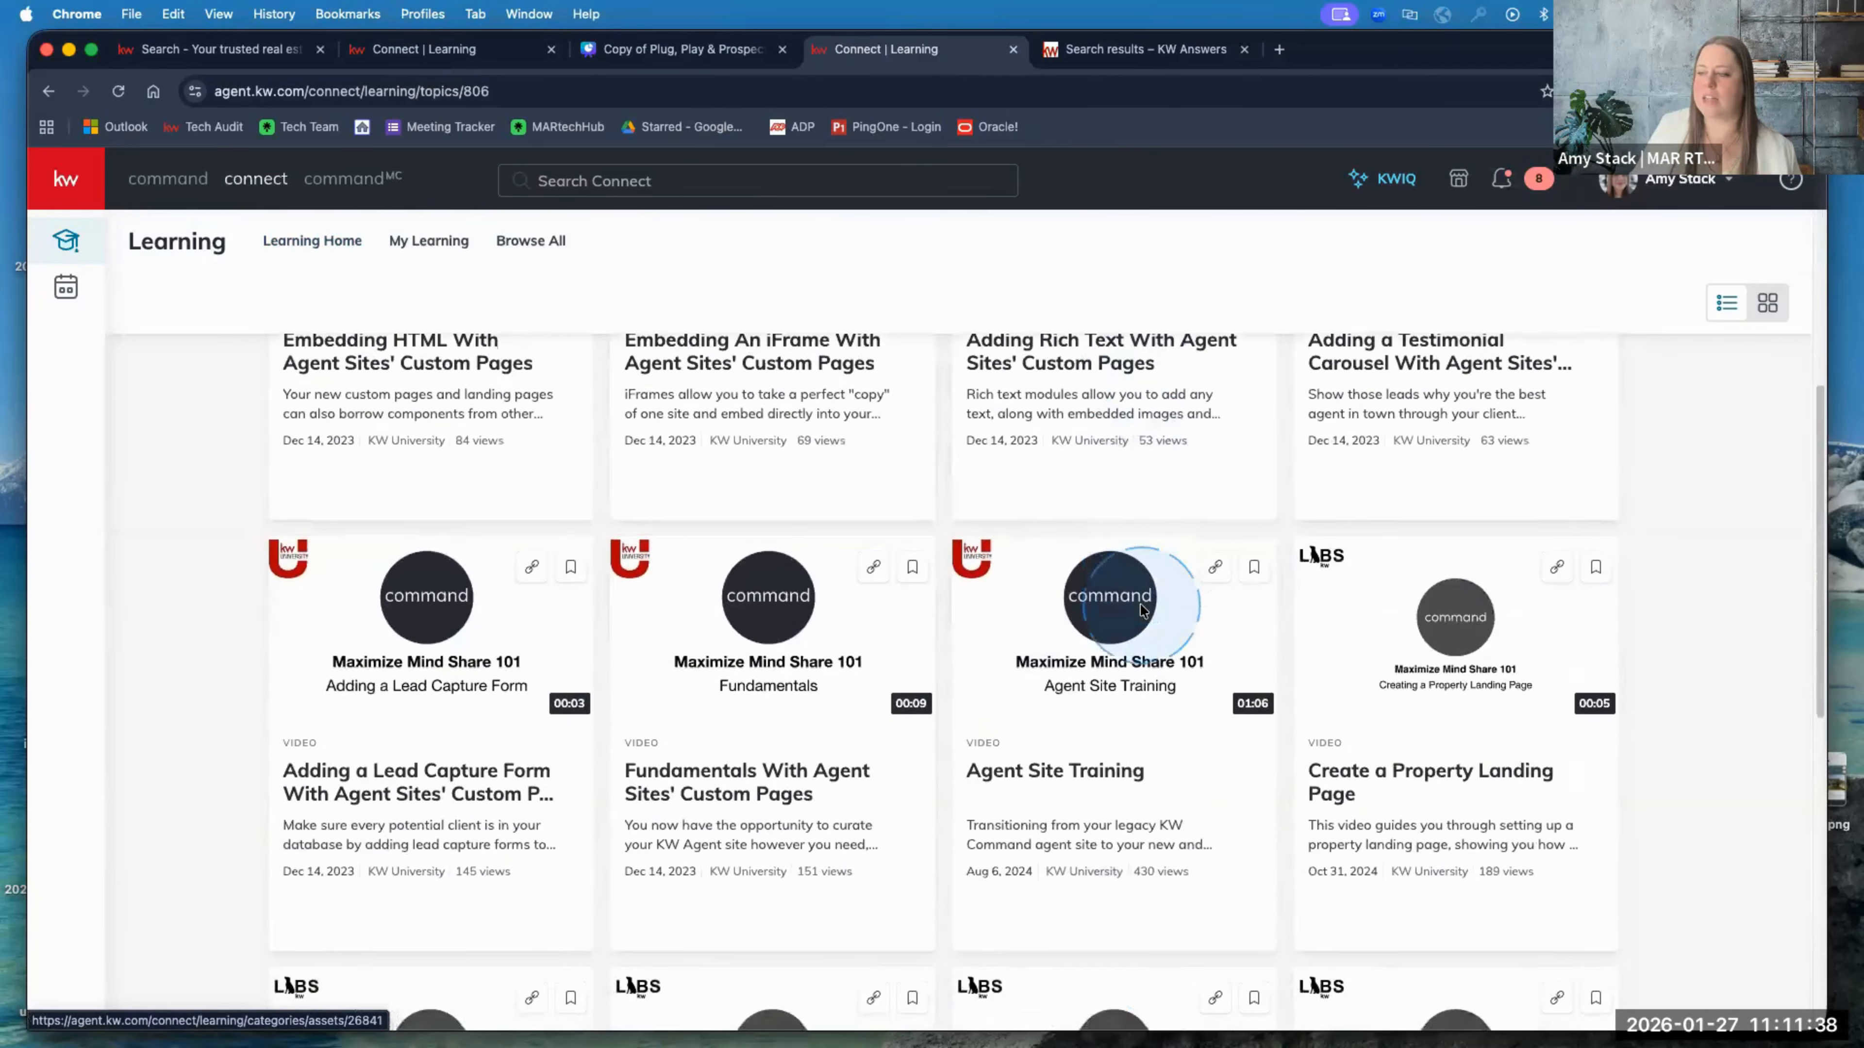
{"action": "scroll", "coordinate": [1142, 612], "scroll_direction": "down", "scroll_amount": 1}
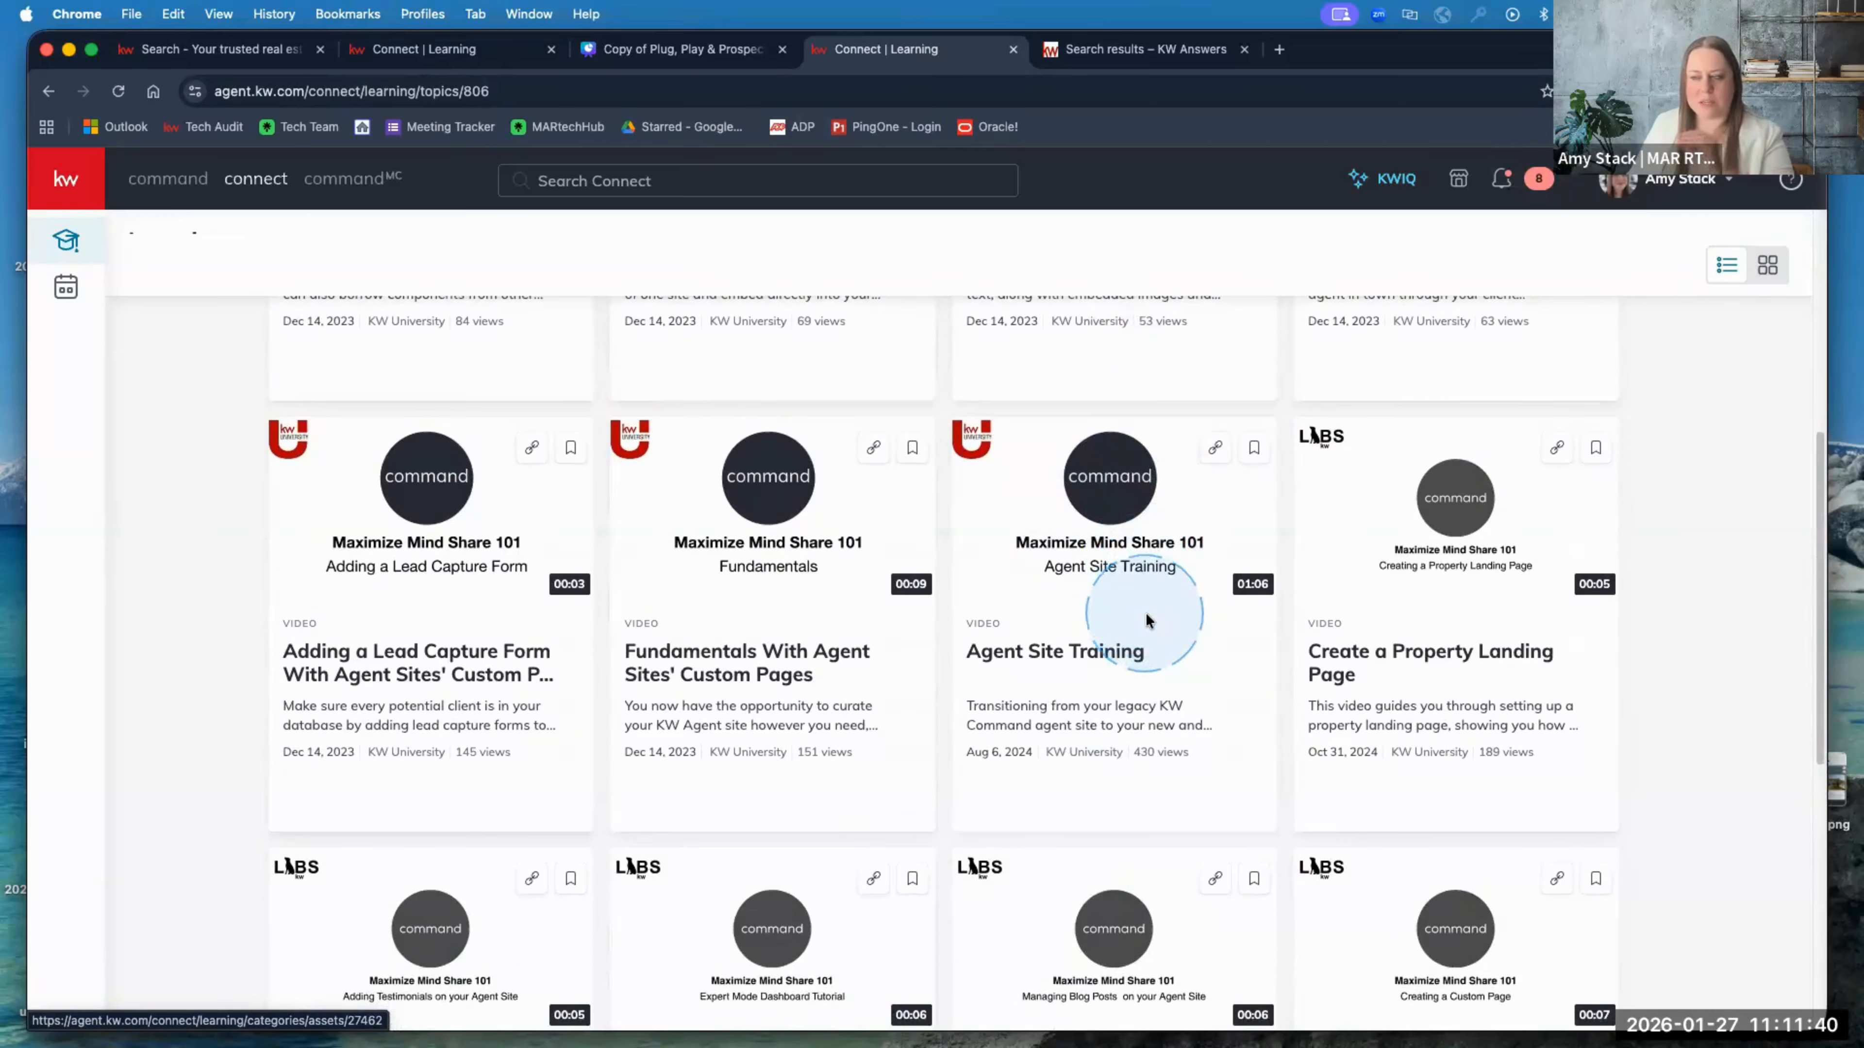
{"action": "scroll", "coordinate": [1147, 621], "scroll_direction": "down", "scroll_amount": 5}
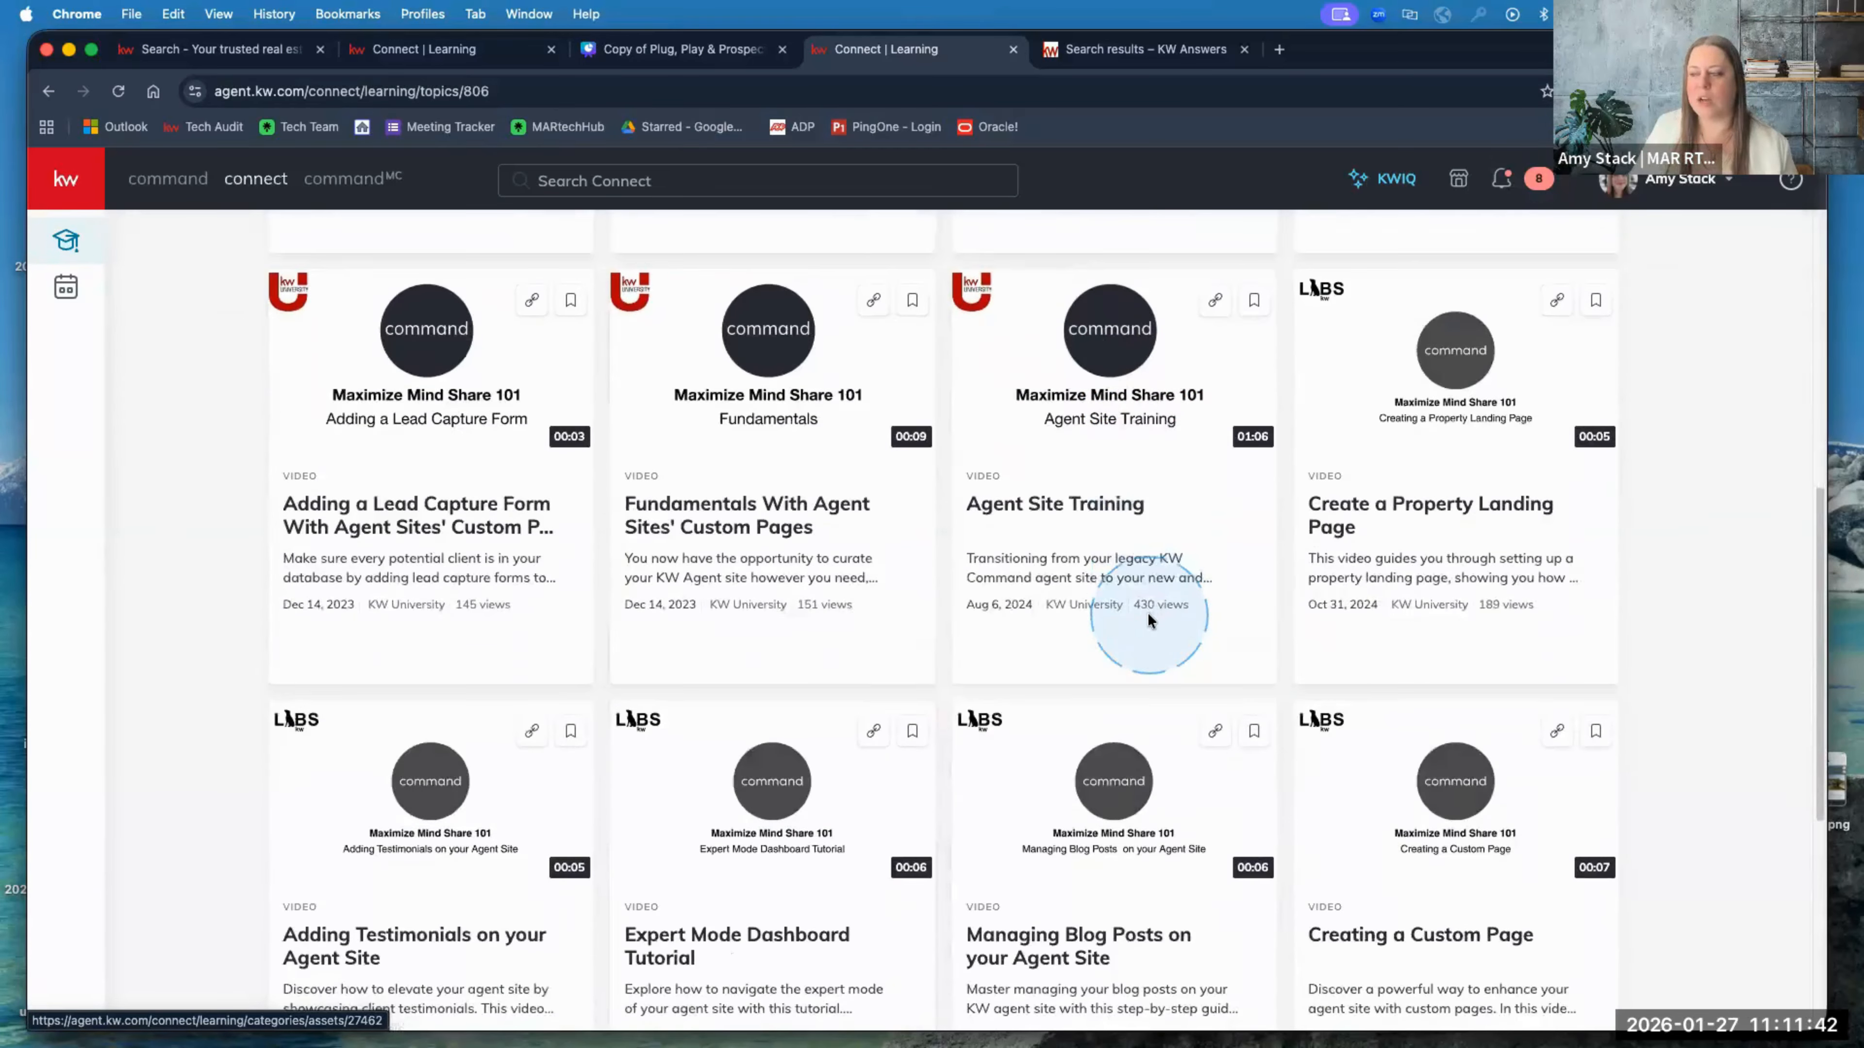
{"action": "scroll", "coordinate": [1148, 620], "scroll_direction": "down", "scroll_amount": 3}
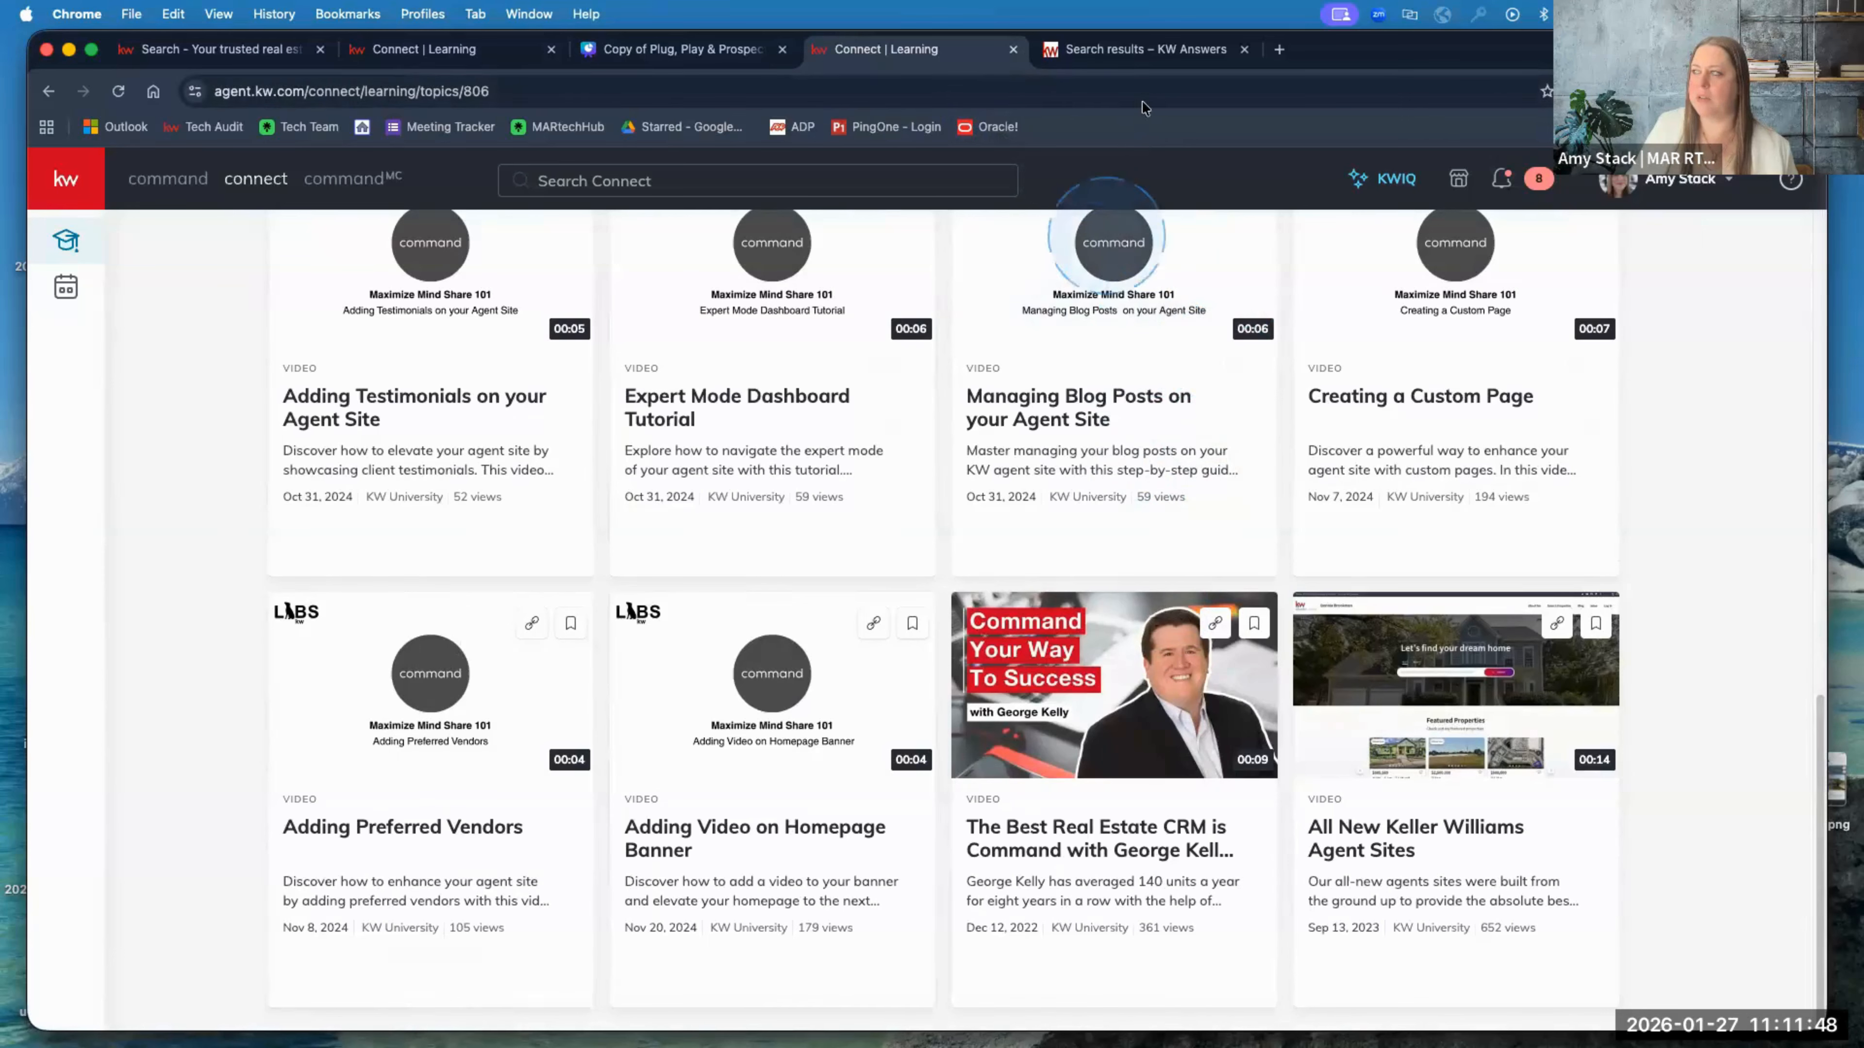
{"action": "left_click", "coordinate": [1161, 49]}
Step: Scroll through the 126 'website' results, including the agent site subdomain and custom-page articles
{"action": "left_click", "coordinate": [400, 539]}
{"action": "scroll", "coordinate": [392, 534], "scroll_direction": "up", "scroll_amount": 6}
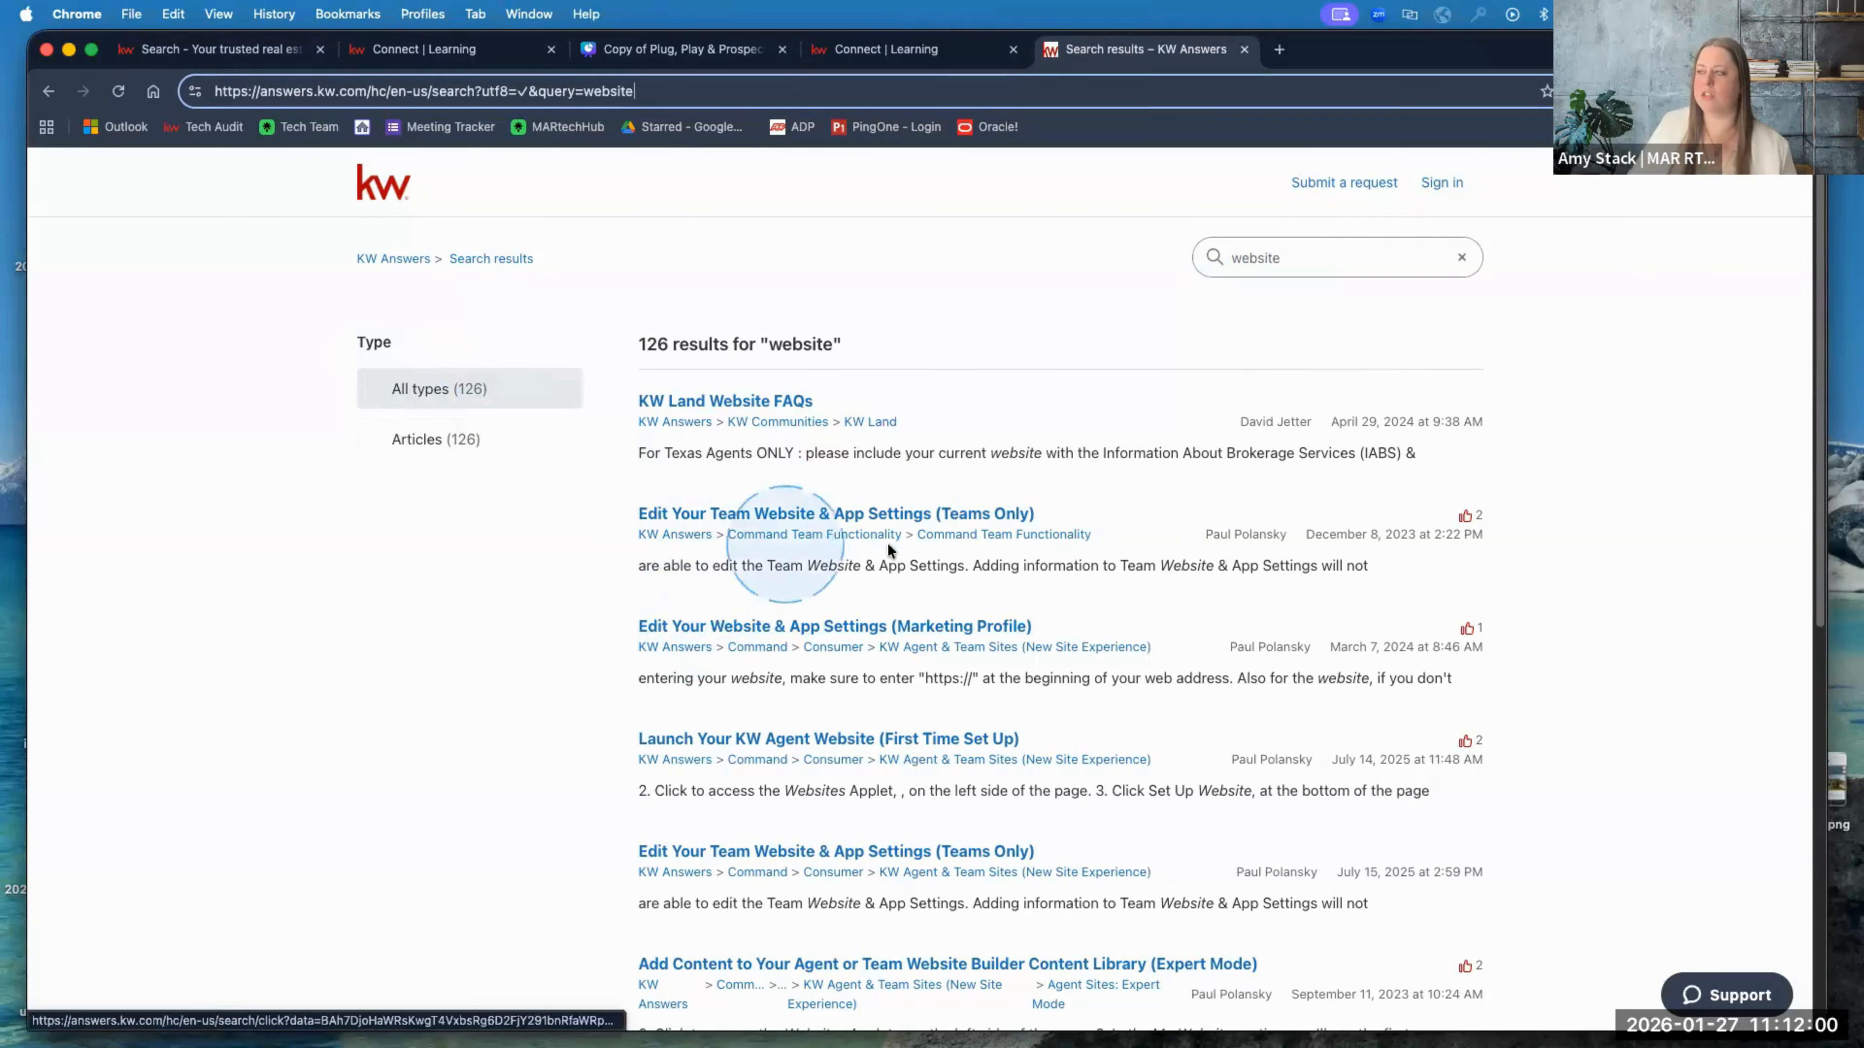
{"action": "scroll", "coordinate": [896, 555], "scroll_direction": "down", "scroll_amount": 1}
{"action": "scroll", "coordinate": [896, 558], "scroll_direction": "down", "scroll_amount": 1}
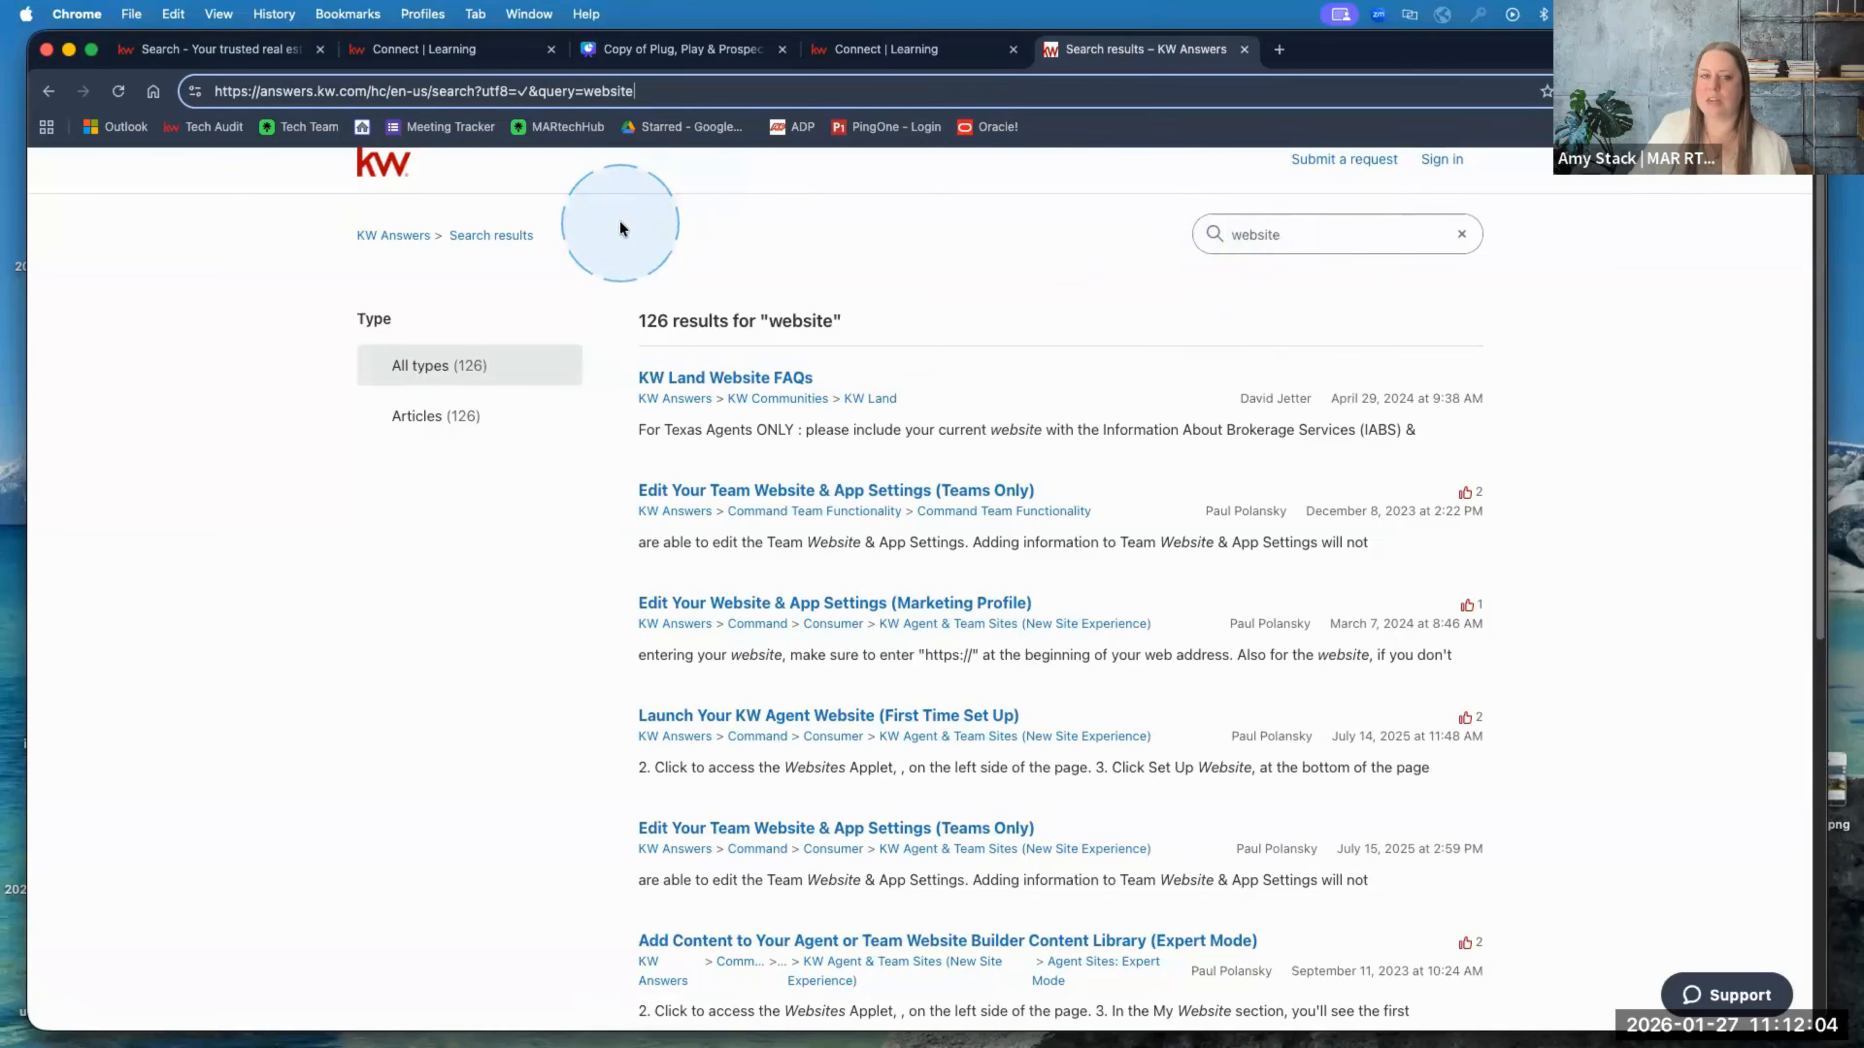
{"action": "scroll", "coordinate": [769, 567], "scroll_direction": "down", "scroll_amount": 5}
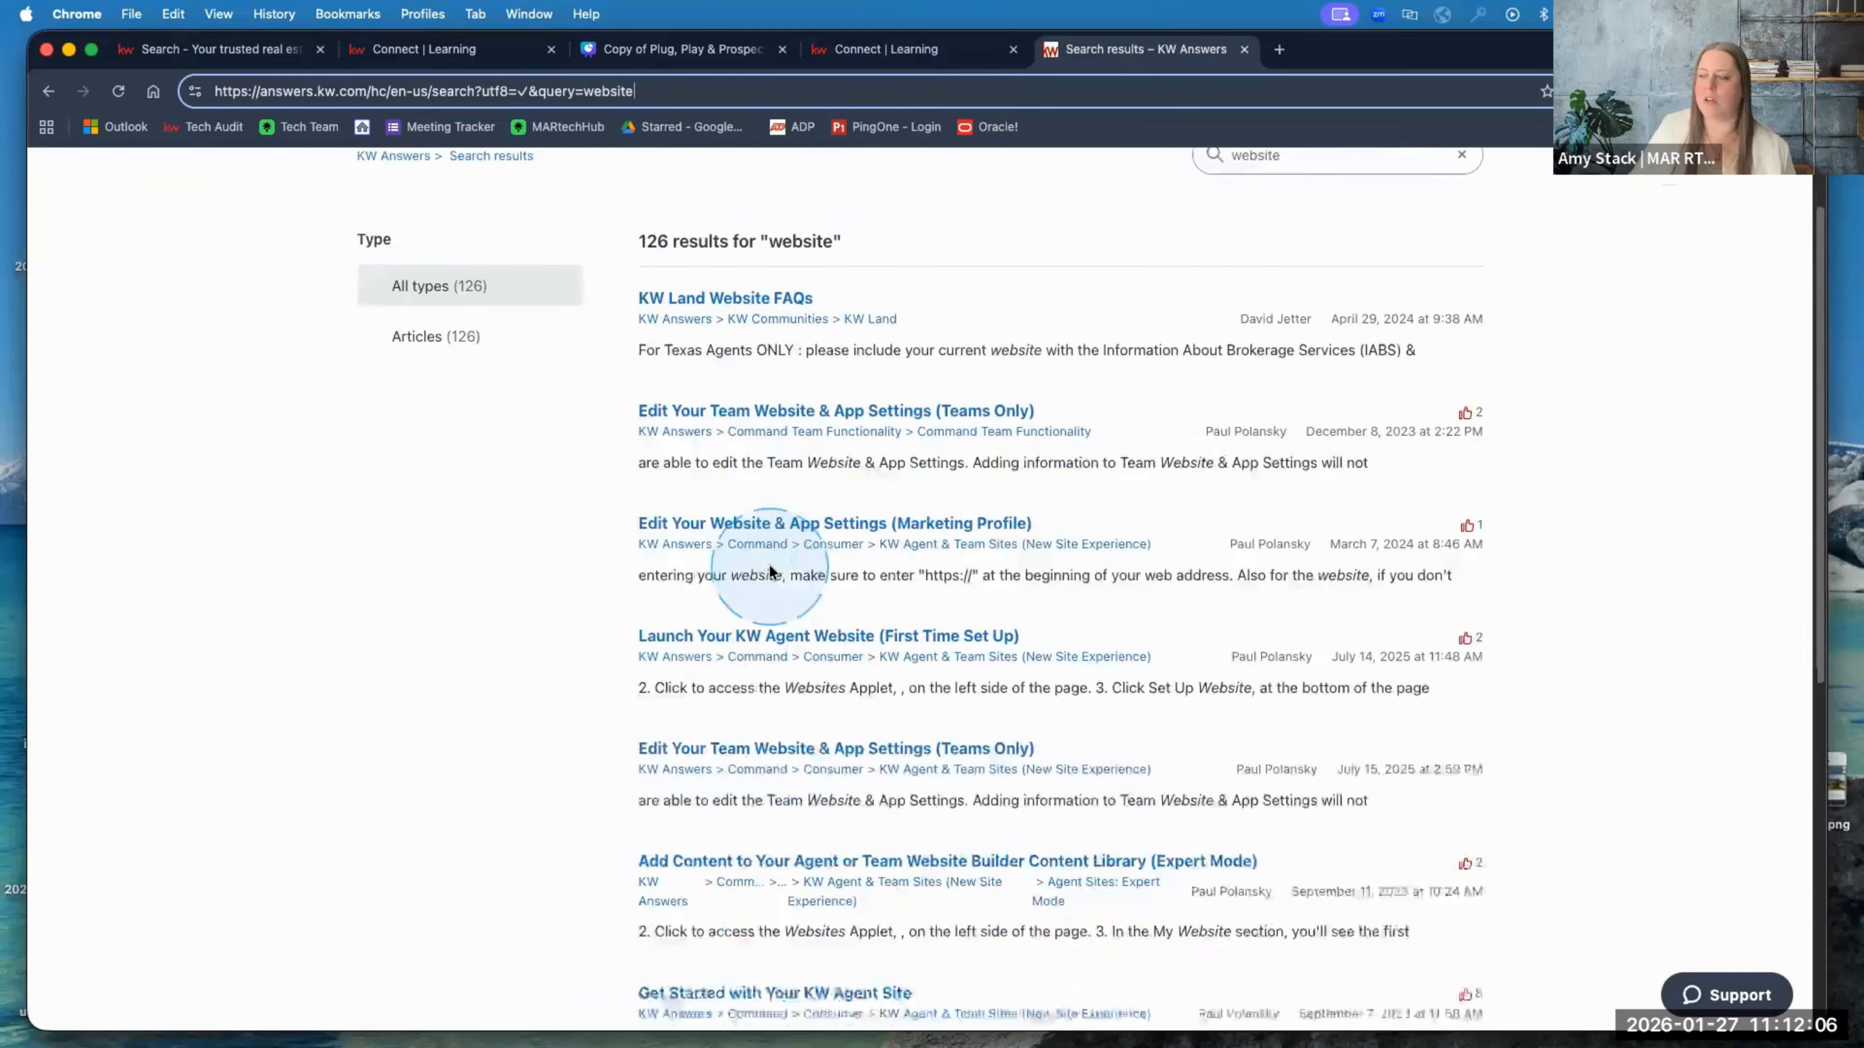
{"action": "scroll", "coordinate": [768, 568], "scroll_direction": "down", "scroll_amount": 7}
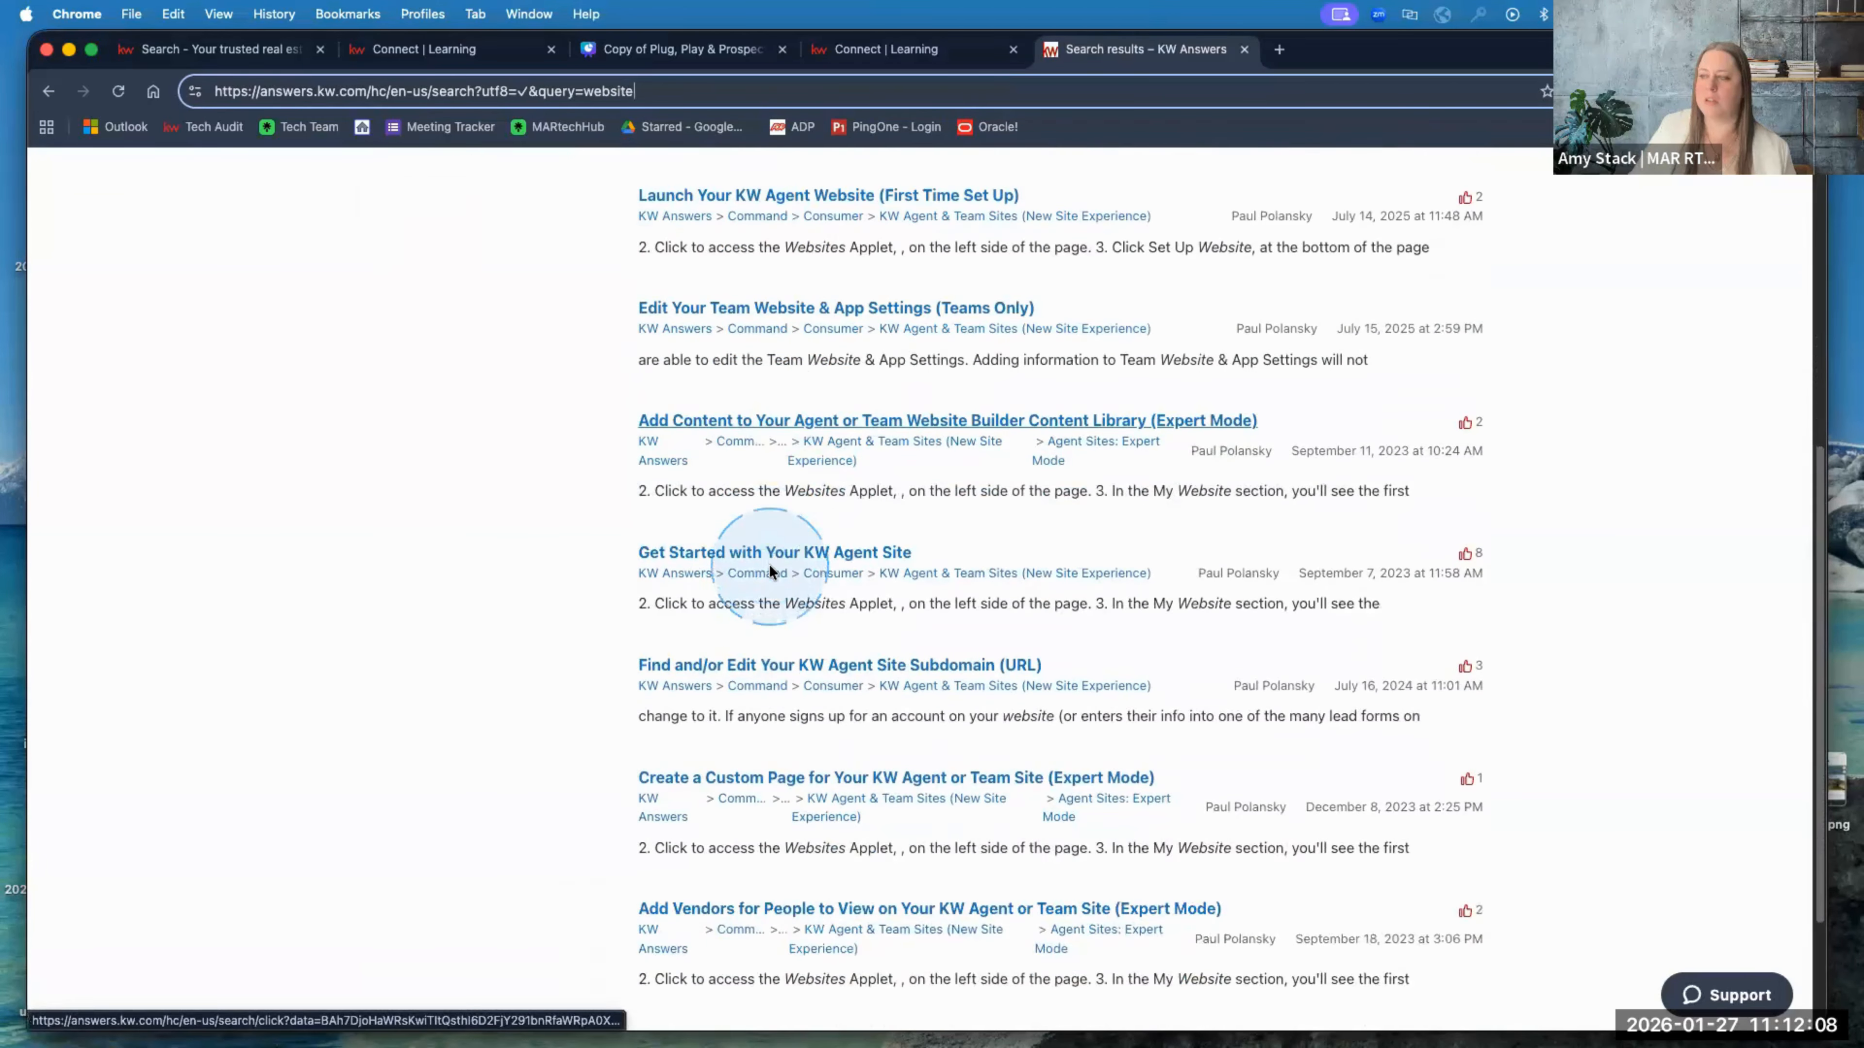
{"action": "scroll", "coordinate": [769, 569], "scroll_direction": "down", "scroll_amount": 2}
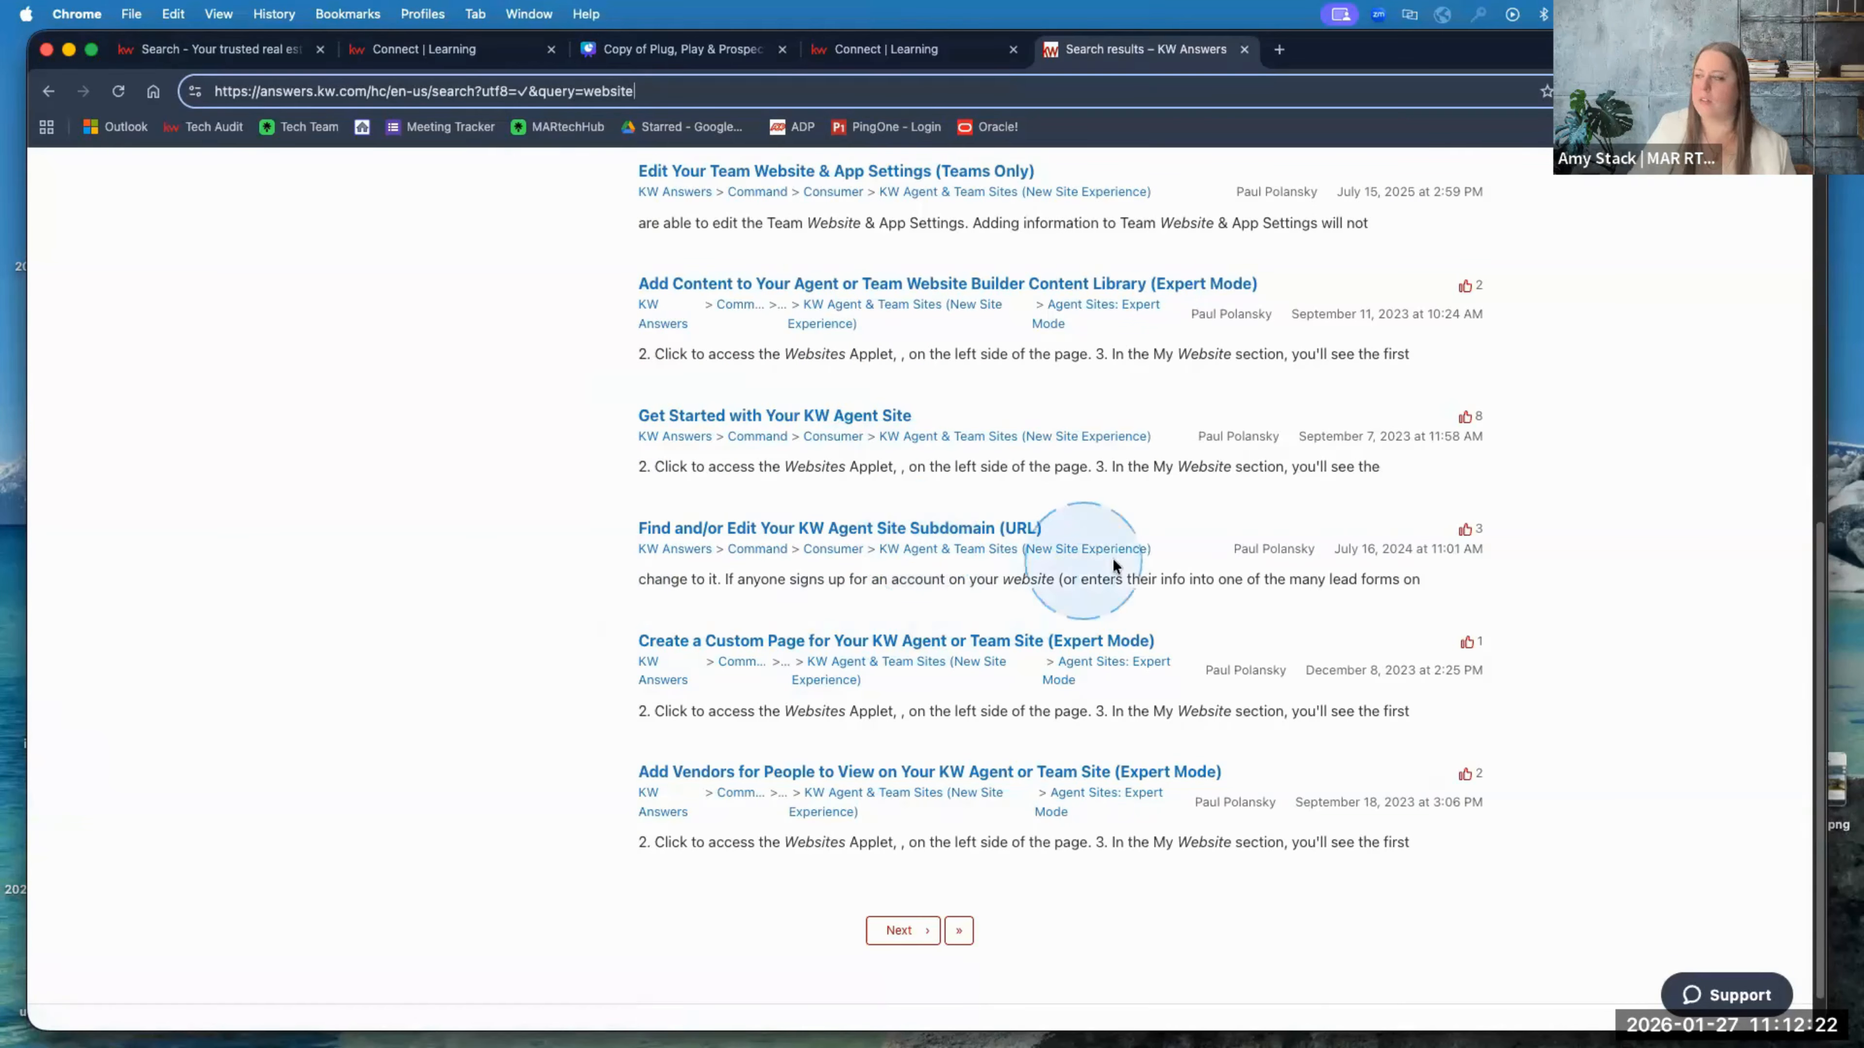
{"action": "scroll", "coordinate": [1096, 620], "scroll_direction": "down", "scroll_amount": 1}
{"action": "scroll", "coordinate": [1096, 621], "scroll_direction": "up", "scroll_amount": 1}
{"action": "scroll", "coordinate": [1095, 621], "scroll_direction": "up", "scroll_amount": 10}
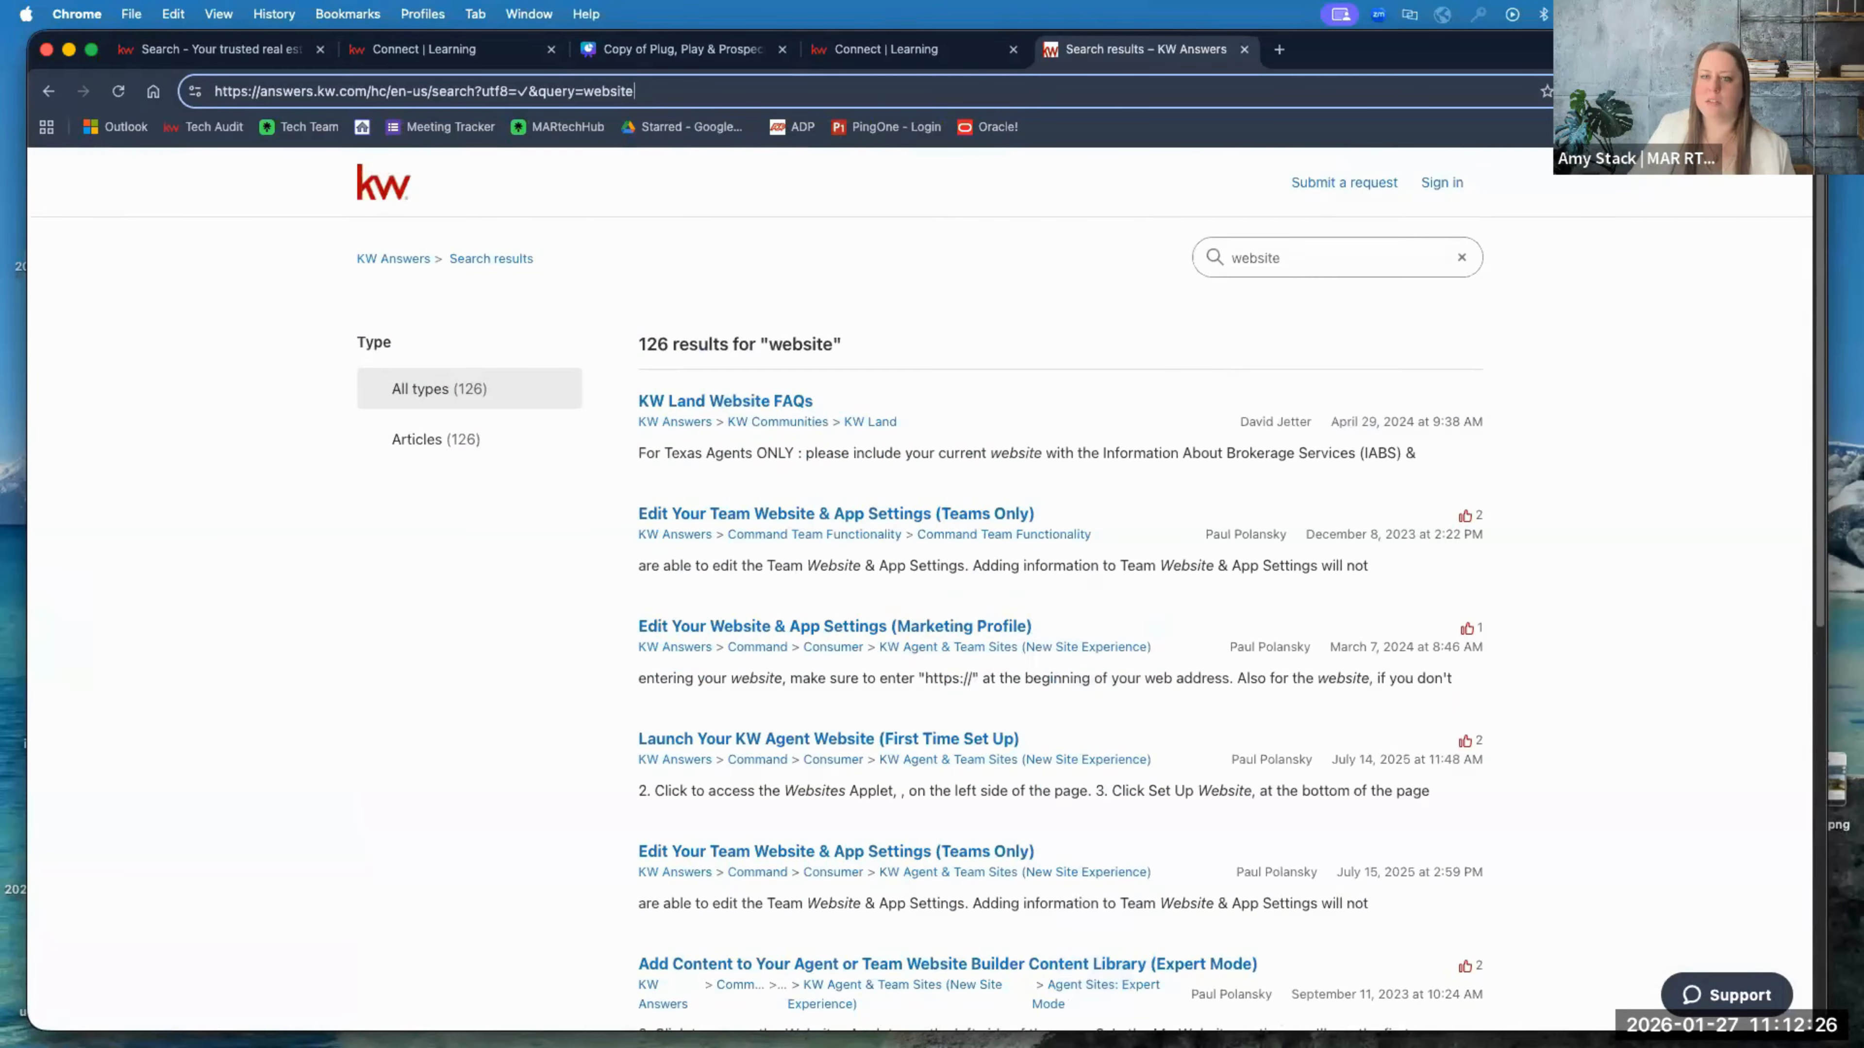
{"action": "scroll", "coordinate": [1105, 662], "scroll_direction": "down", "scroll_amount": 3}
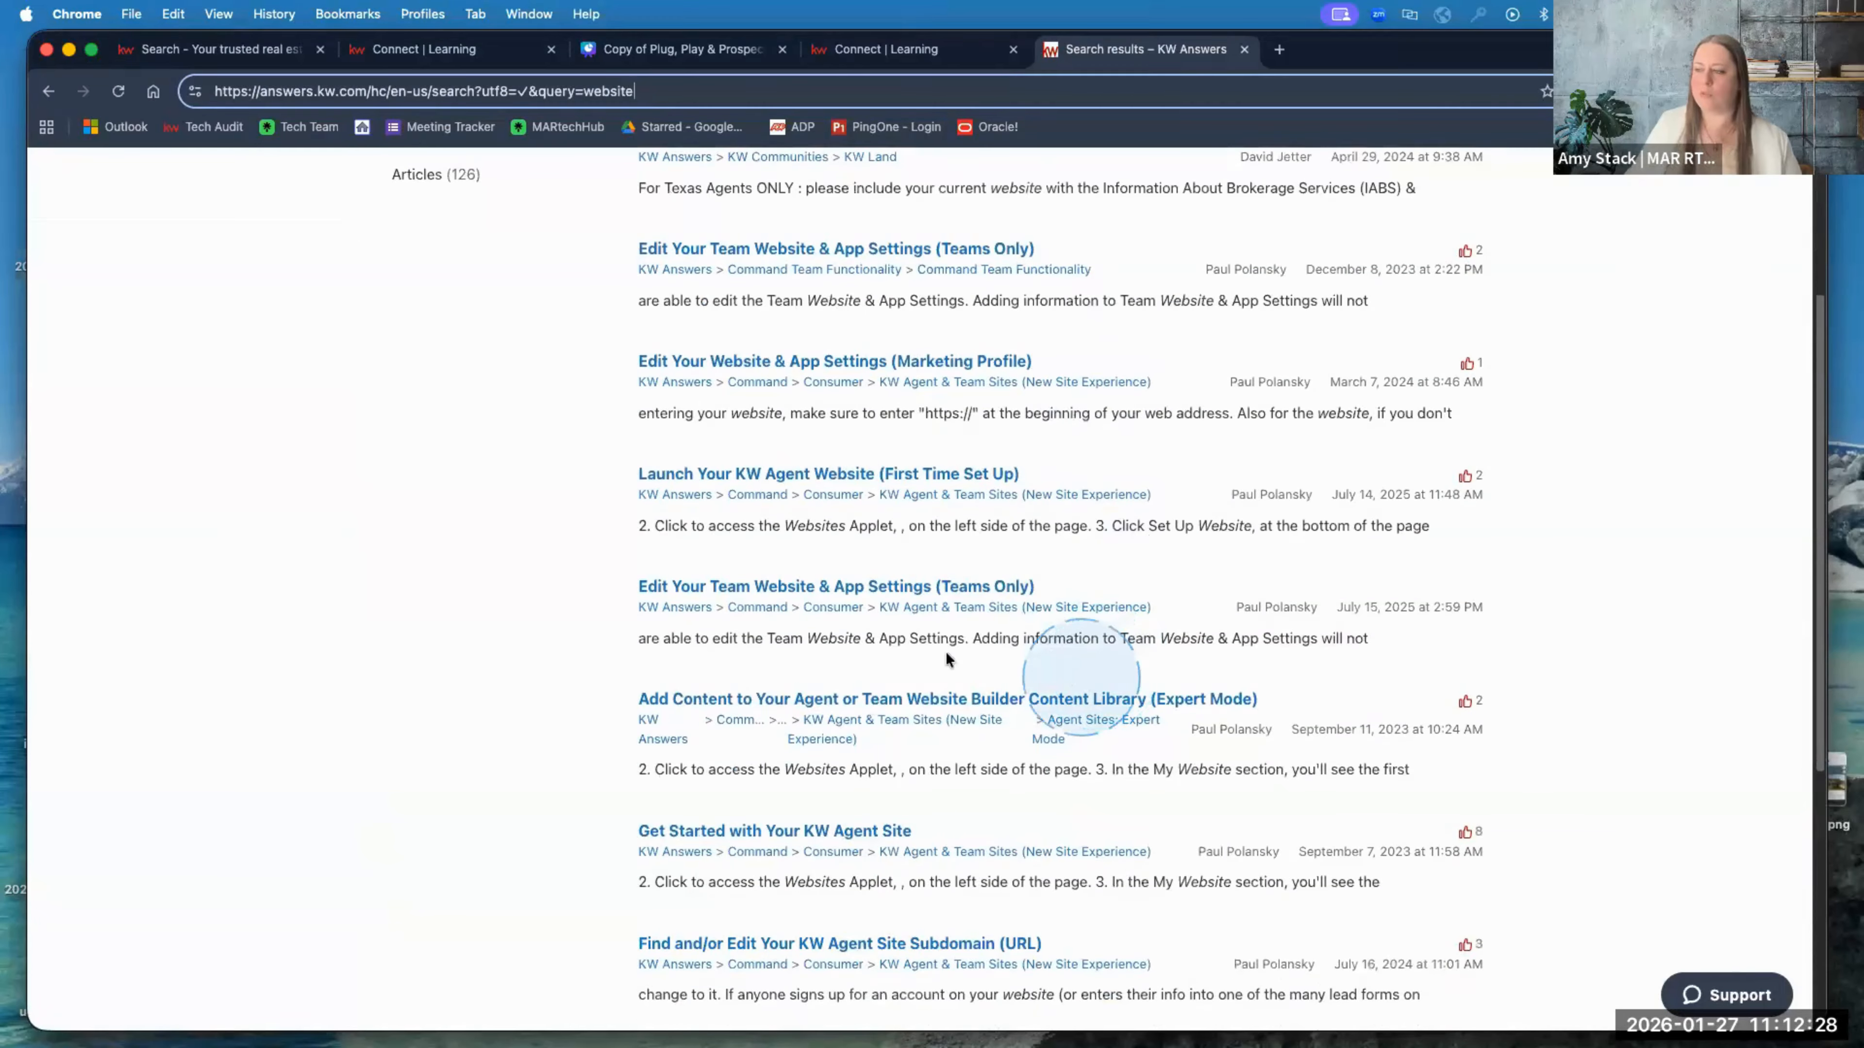
{"action": "scroll", "coordinate": [919, 580], "scroll_direction": "down", "scroll_amount": 4}
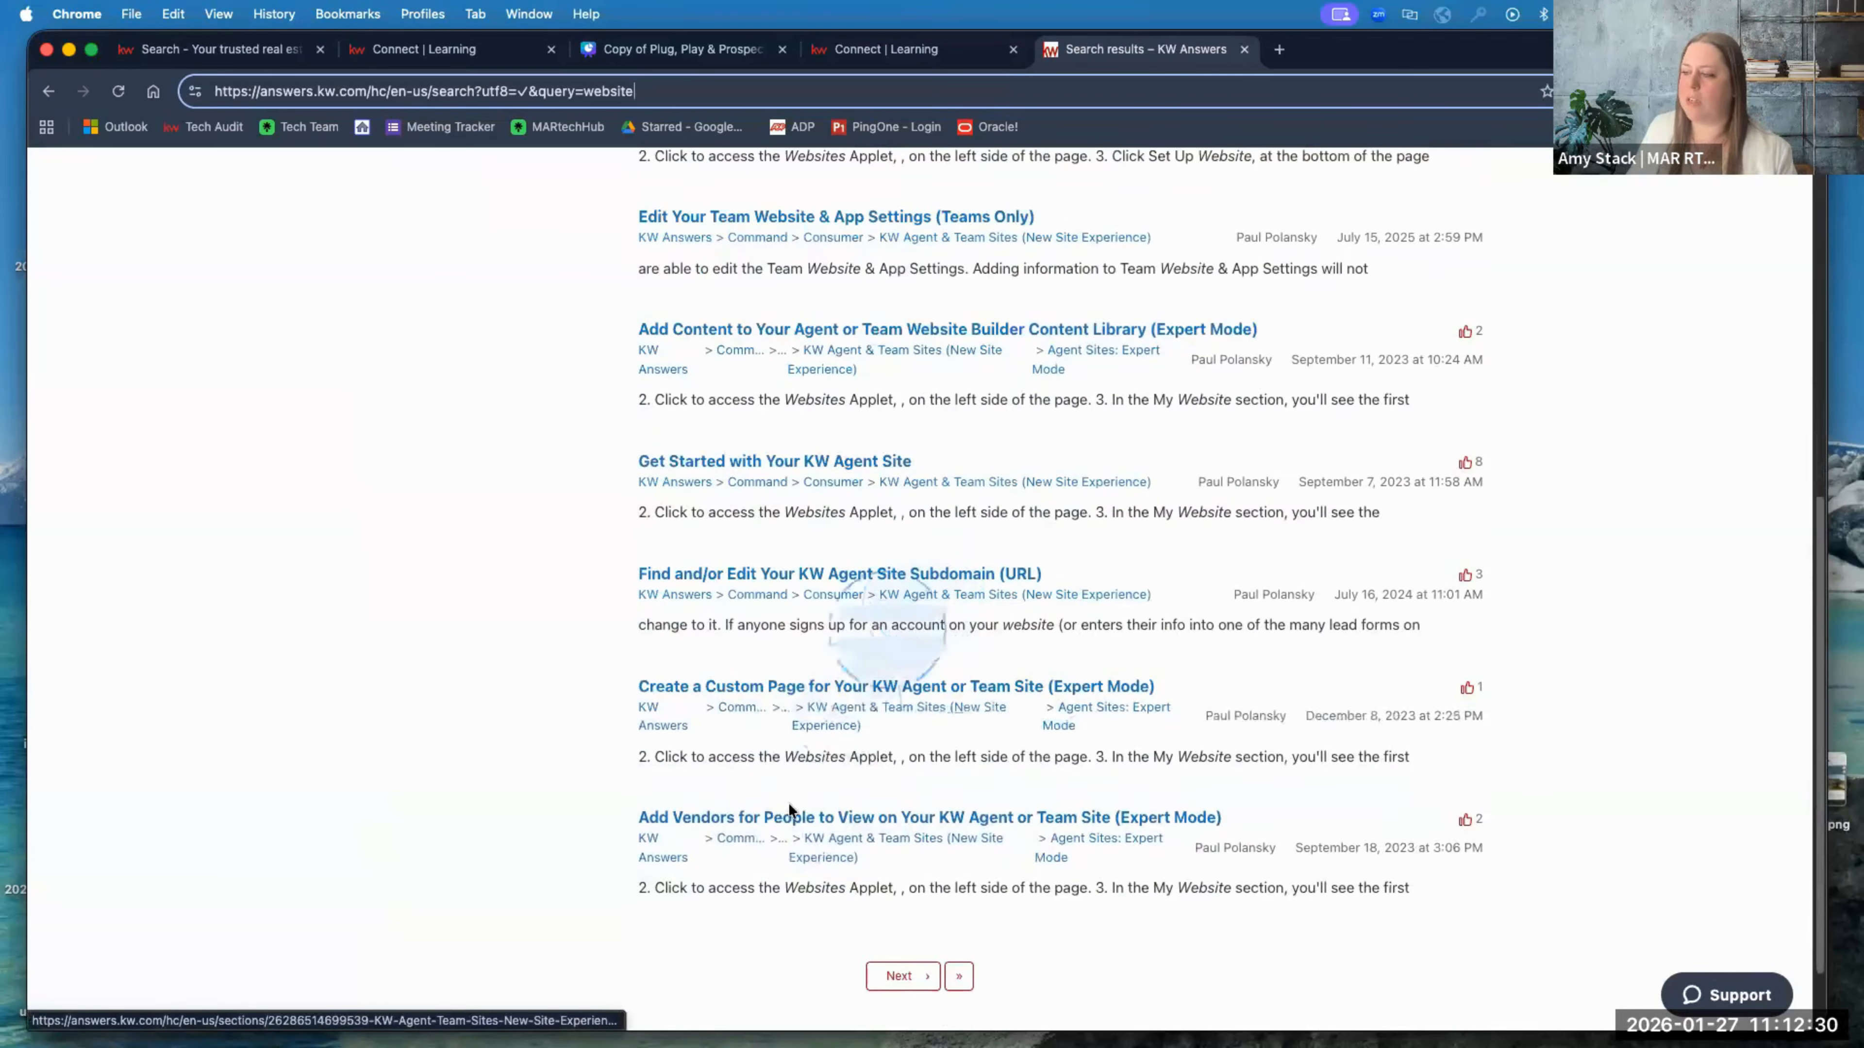
{"action": "scroll", "coordinate": [778, 701], "scroll_direction": "up", "scroll_amount": 2}
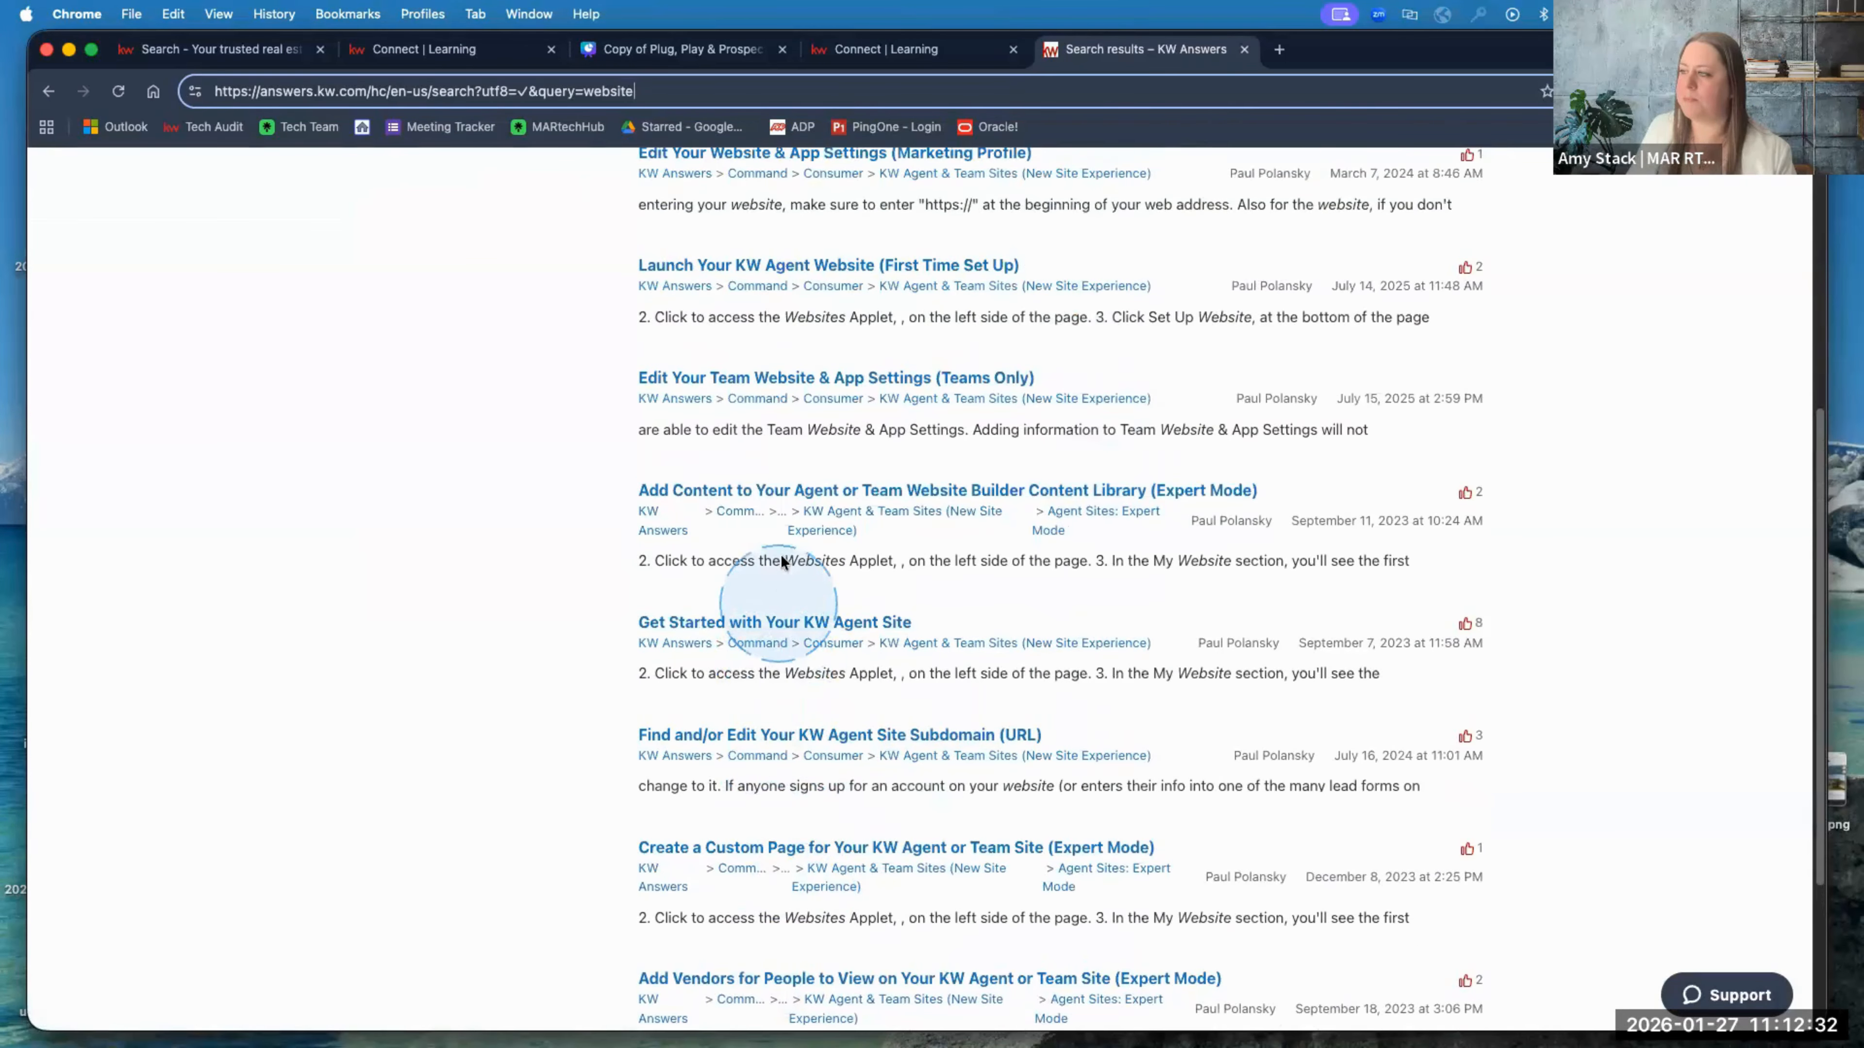
Step: Open and read the 'Get Started with Your KW Agent Site' article
{"action": "left_click", "coordinate": [815, 620]}
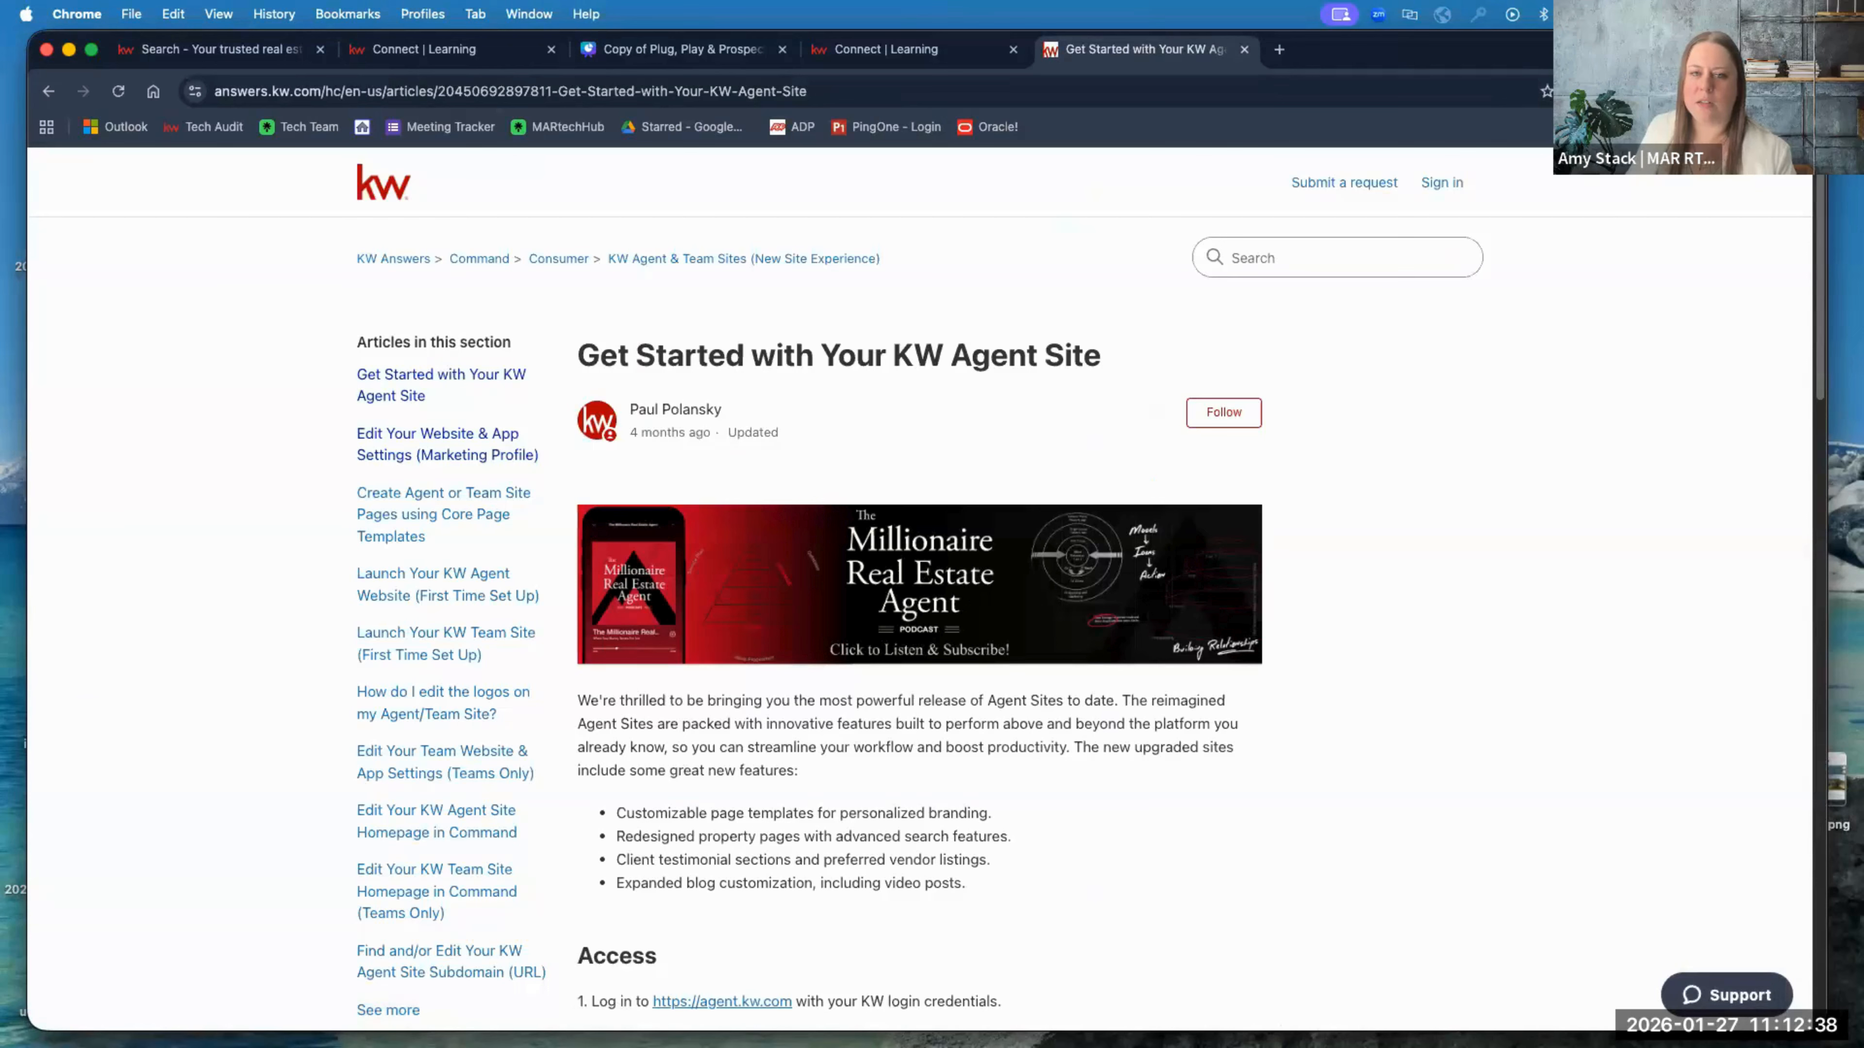
{"action": "scroll", "coordinate": [722, 677], "scroll_direction": "down", "scroll_amount": 3}
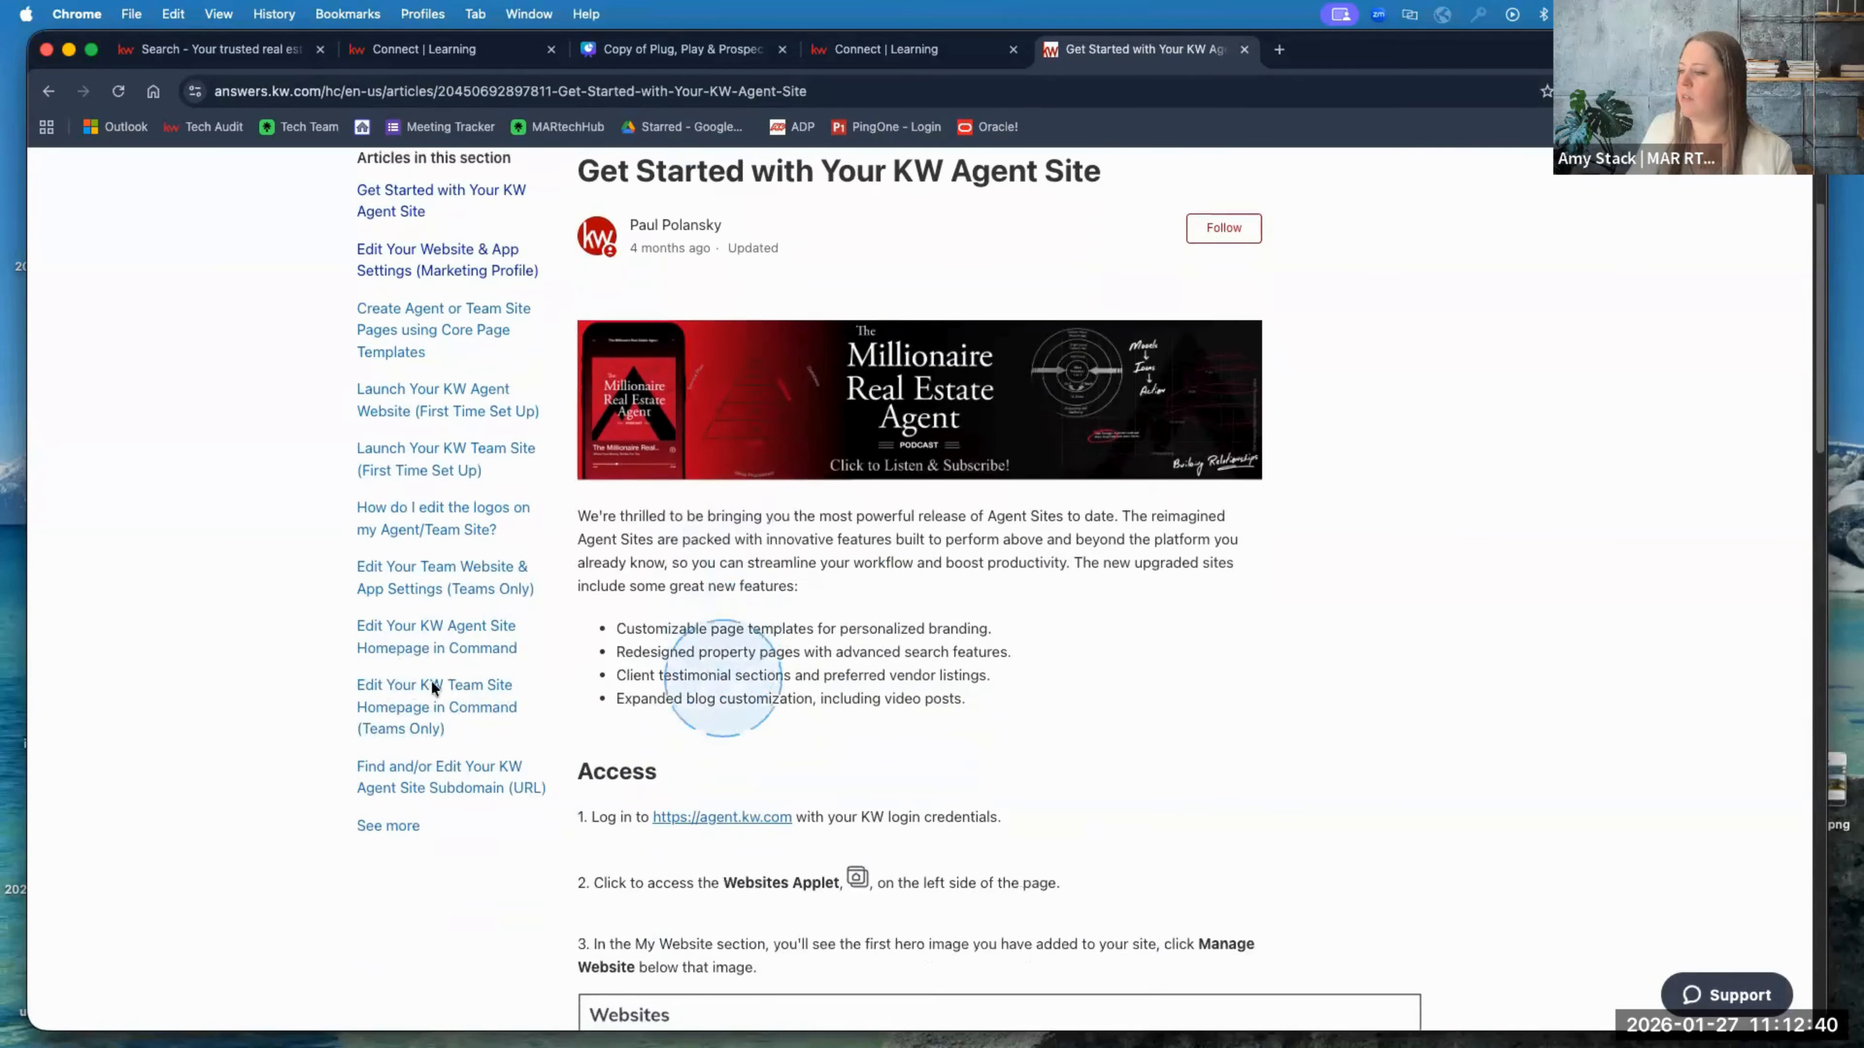
{"action": "scroll", "coordinate": [345, 684], "scroll_direction": "down", "scroll_amount": 5}
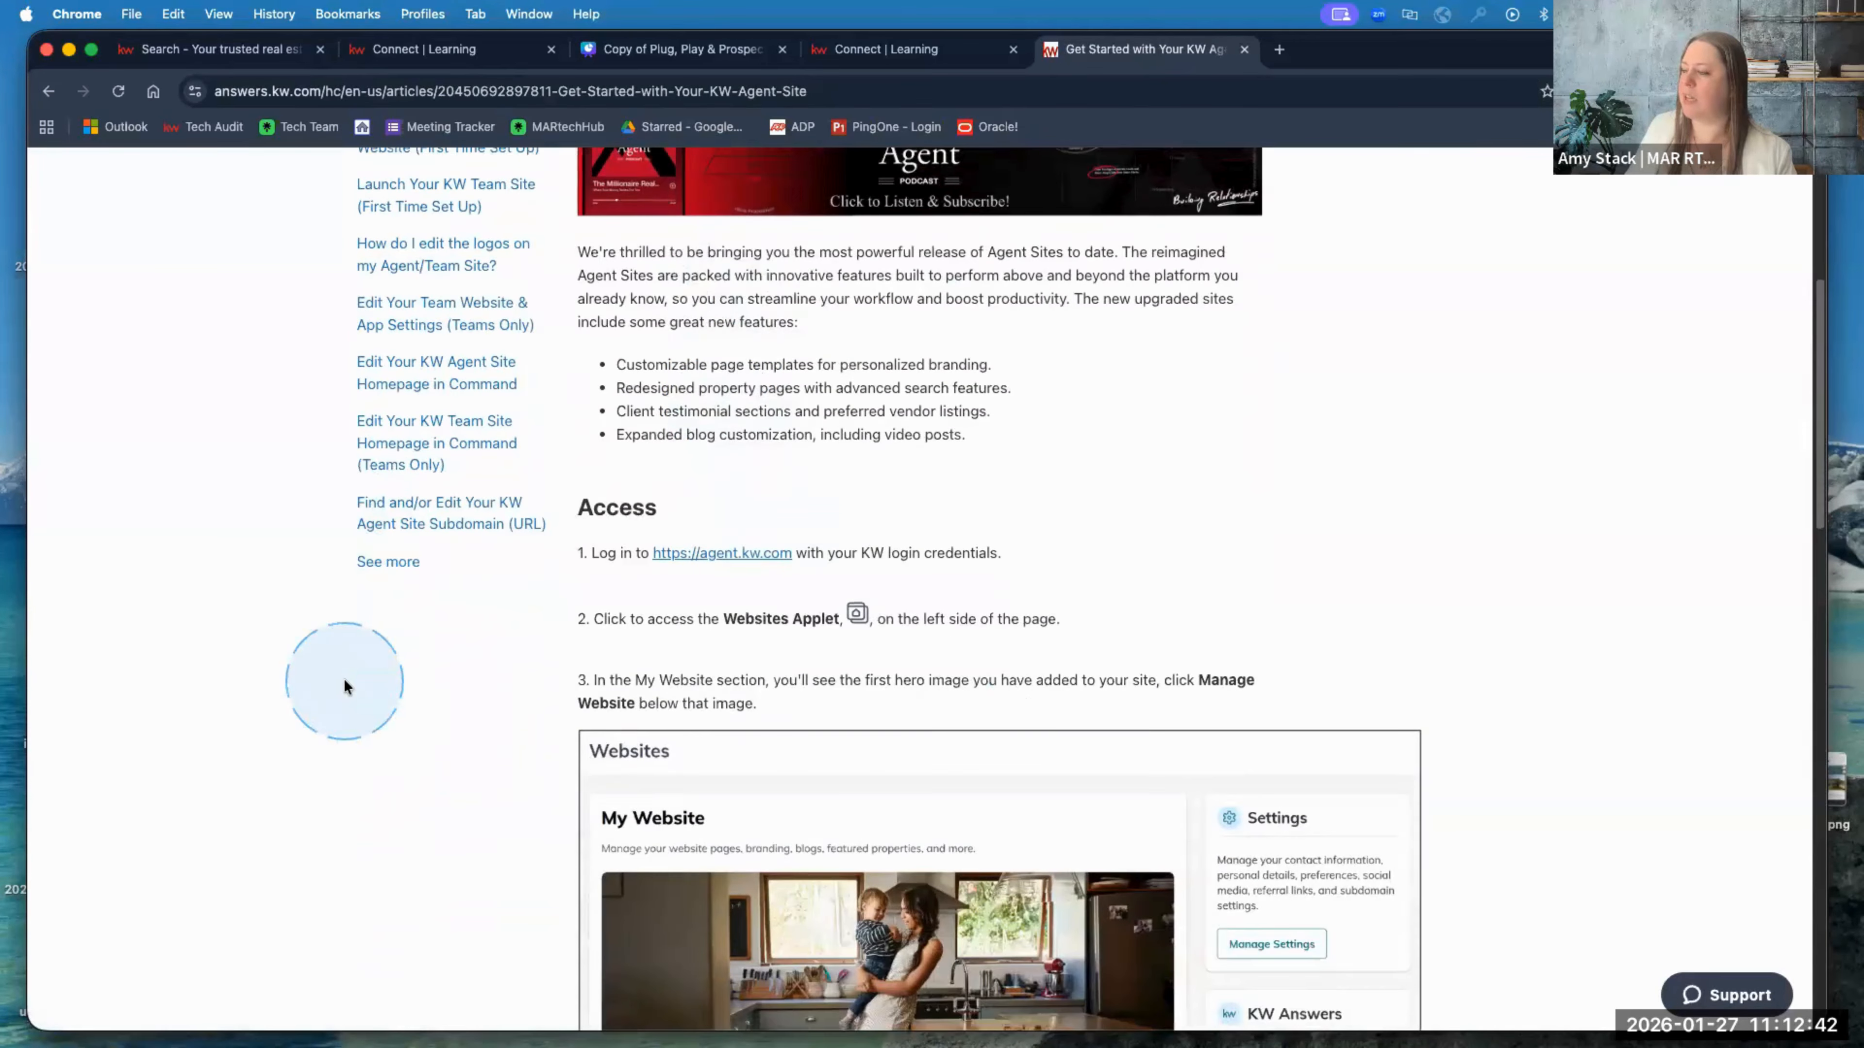
{"action": "scroll", "coordinate": [345, 686], "scroll_direction": "down", "scroll_amount": 3}
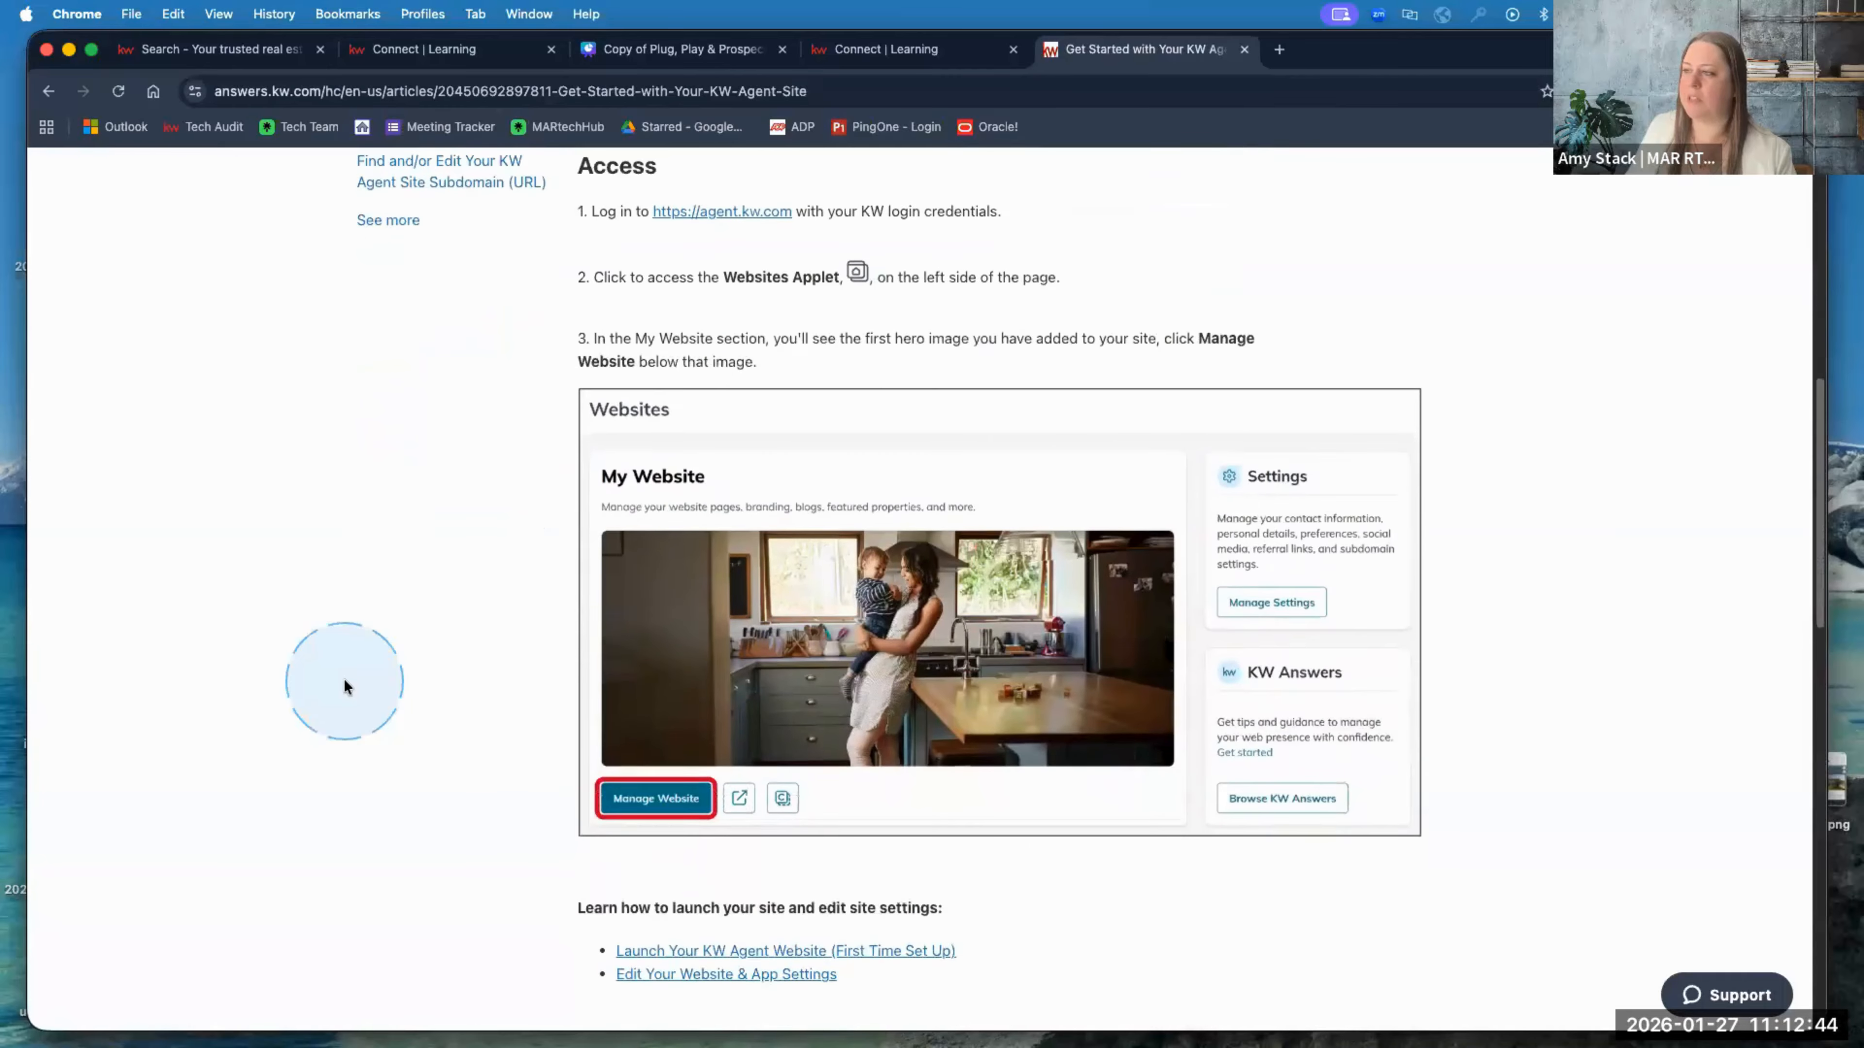
{"action": "scroll", "coordinate": [465, 616], "scroll_direction": "up", "scroll_amount": 1}
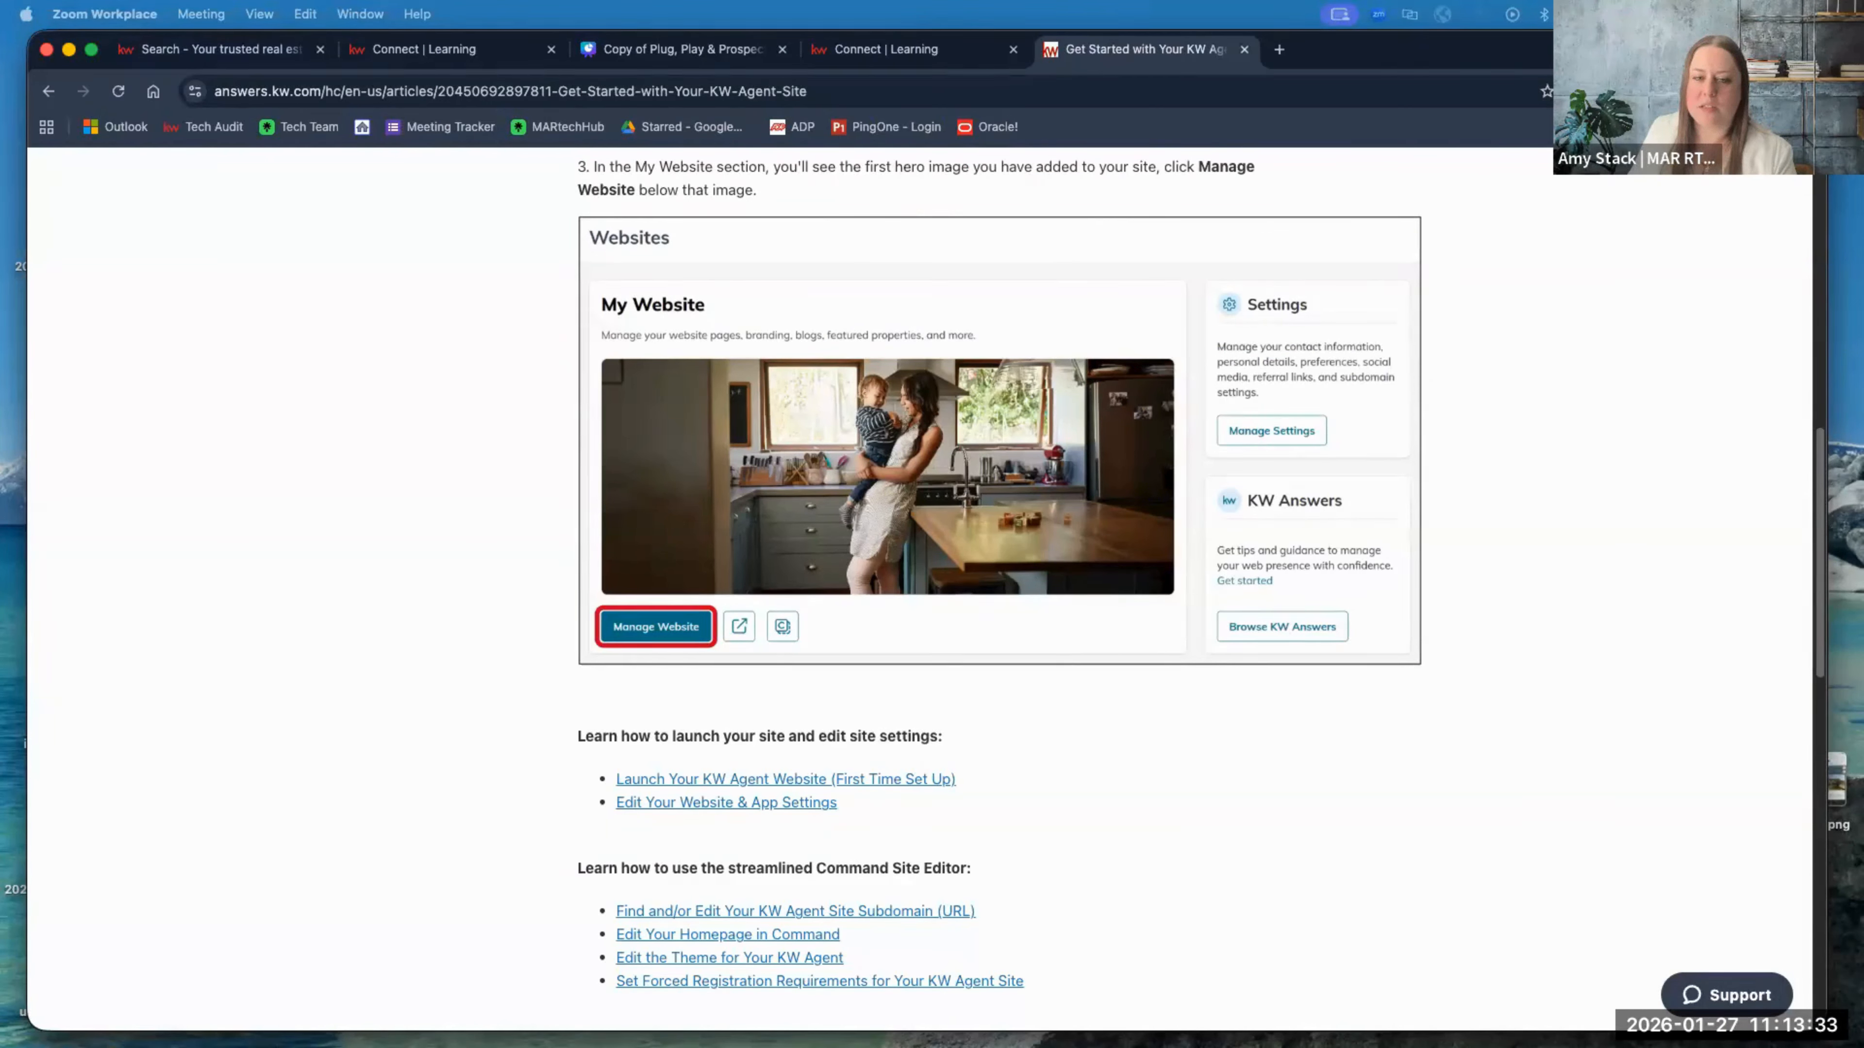
{"action": "scroll", "coordinate": [1188, 664], "scroll_direction": "up", "scroll_amount": 10}
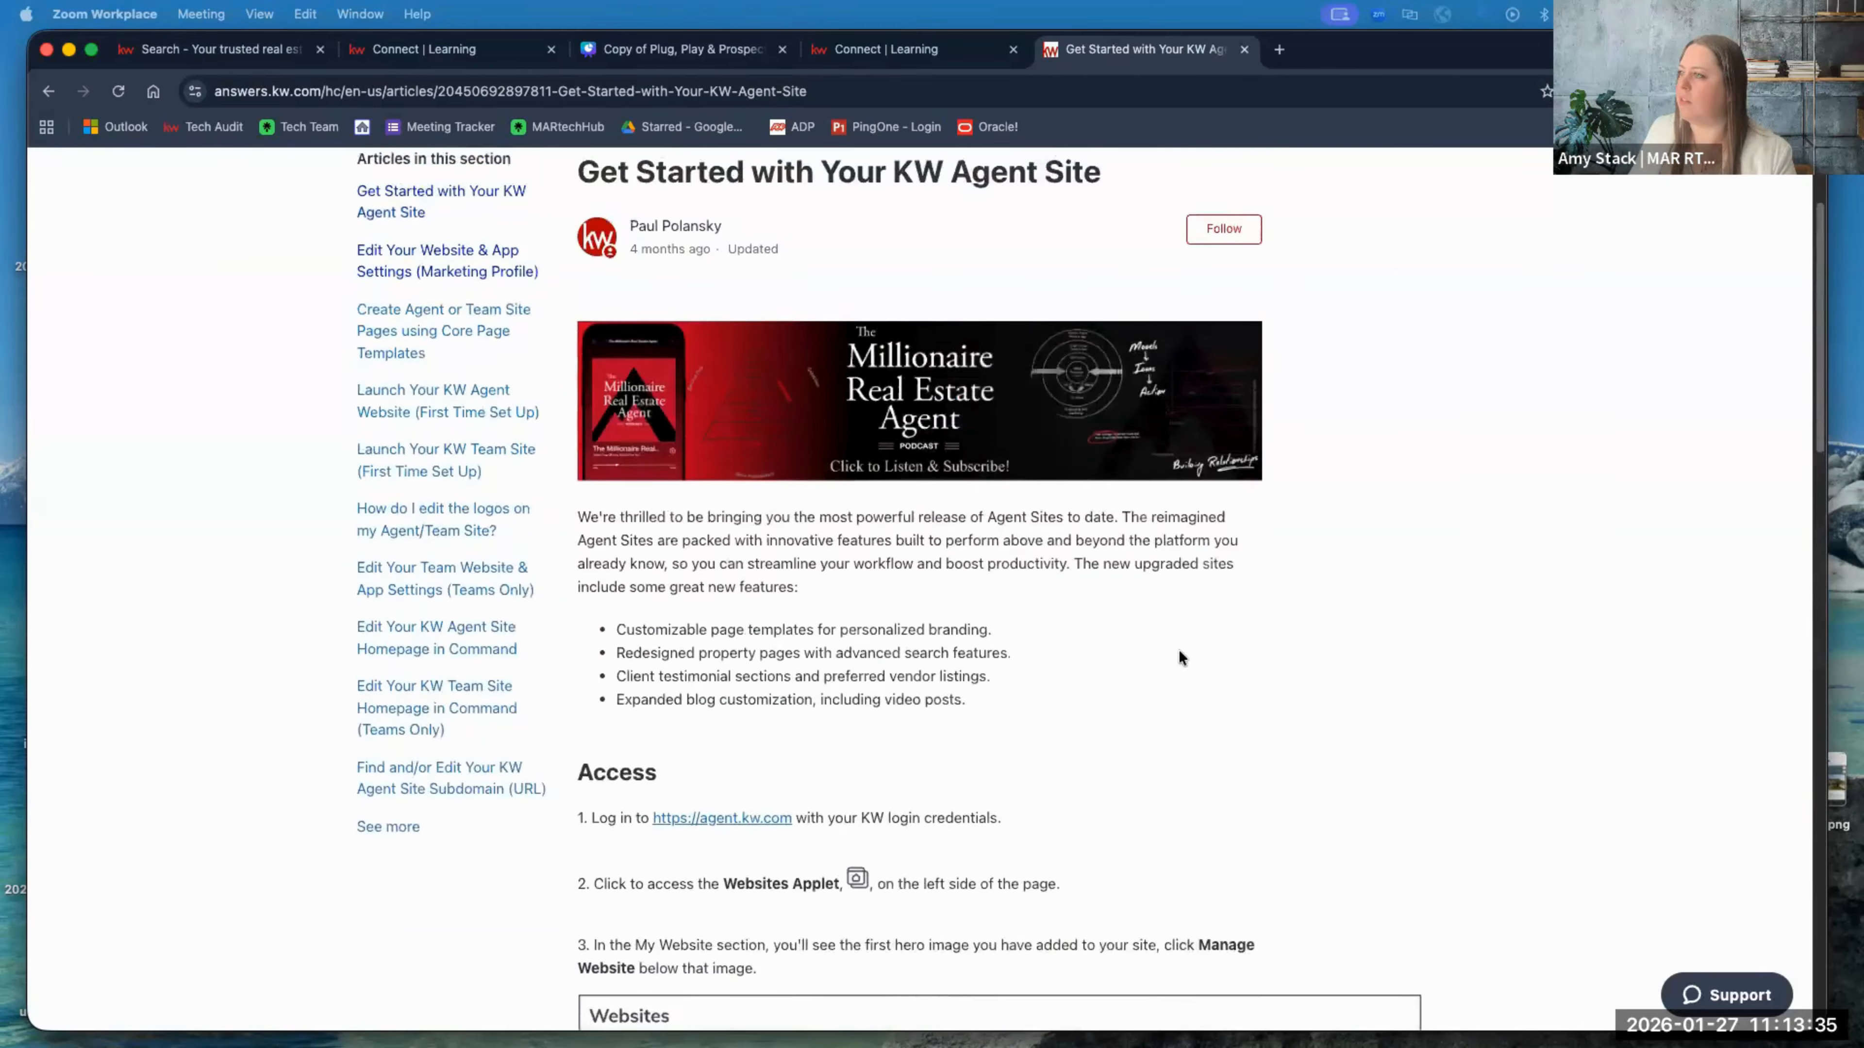
{"action": "scroll", "coordinate": [1182, 656], "scroll_direction": "down", "scroll_amount": 5}
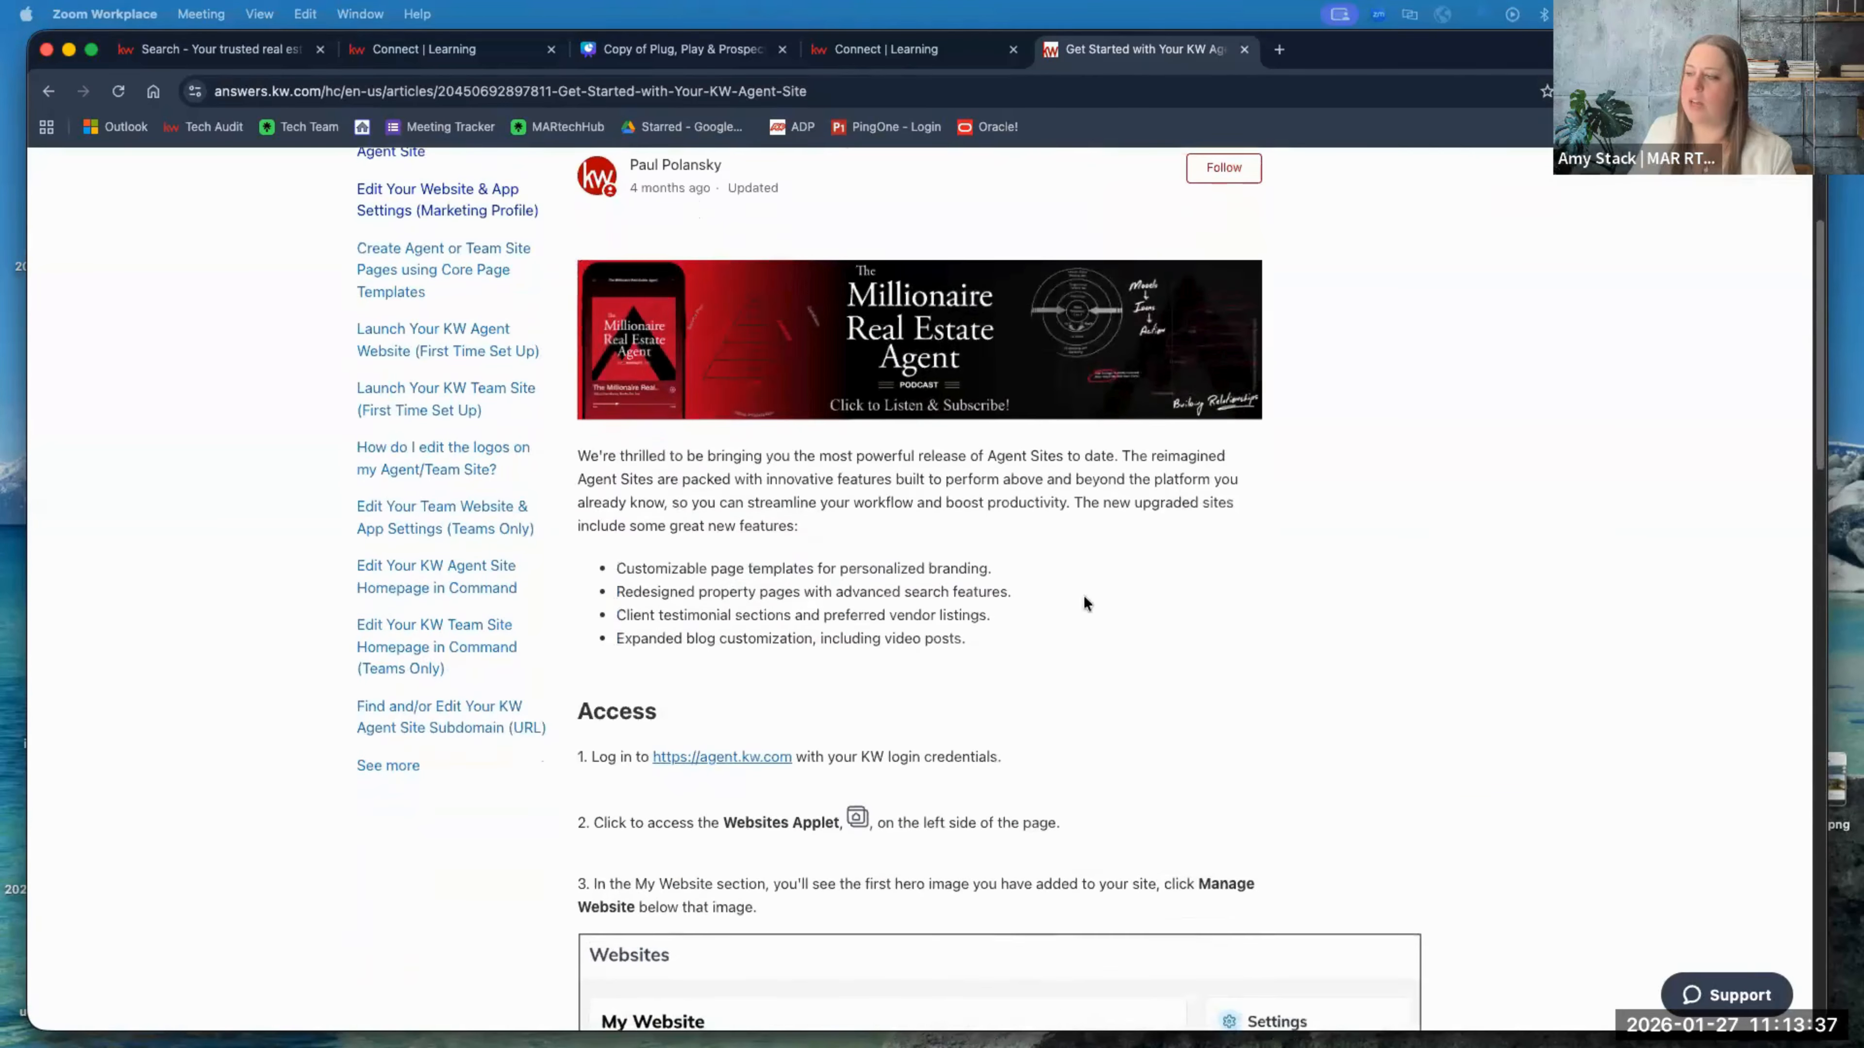
{"action": "scroll", "coordinate": [1005, 670], "scroll_direction": "down", "scroll_amount": 3}
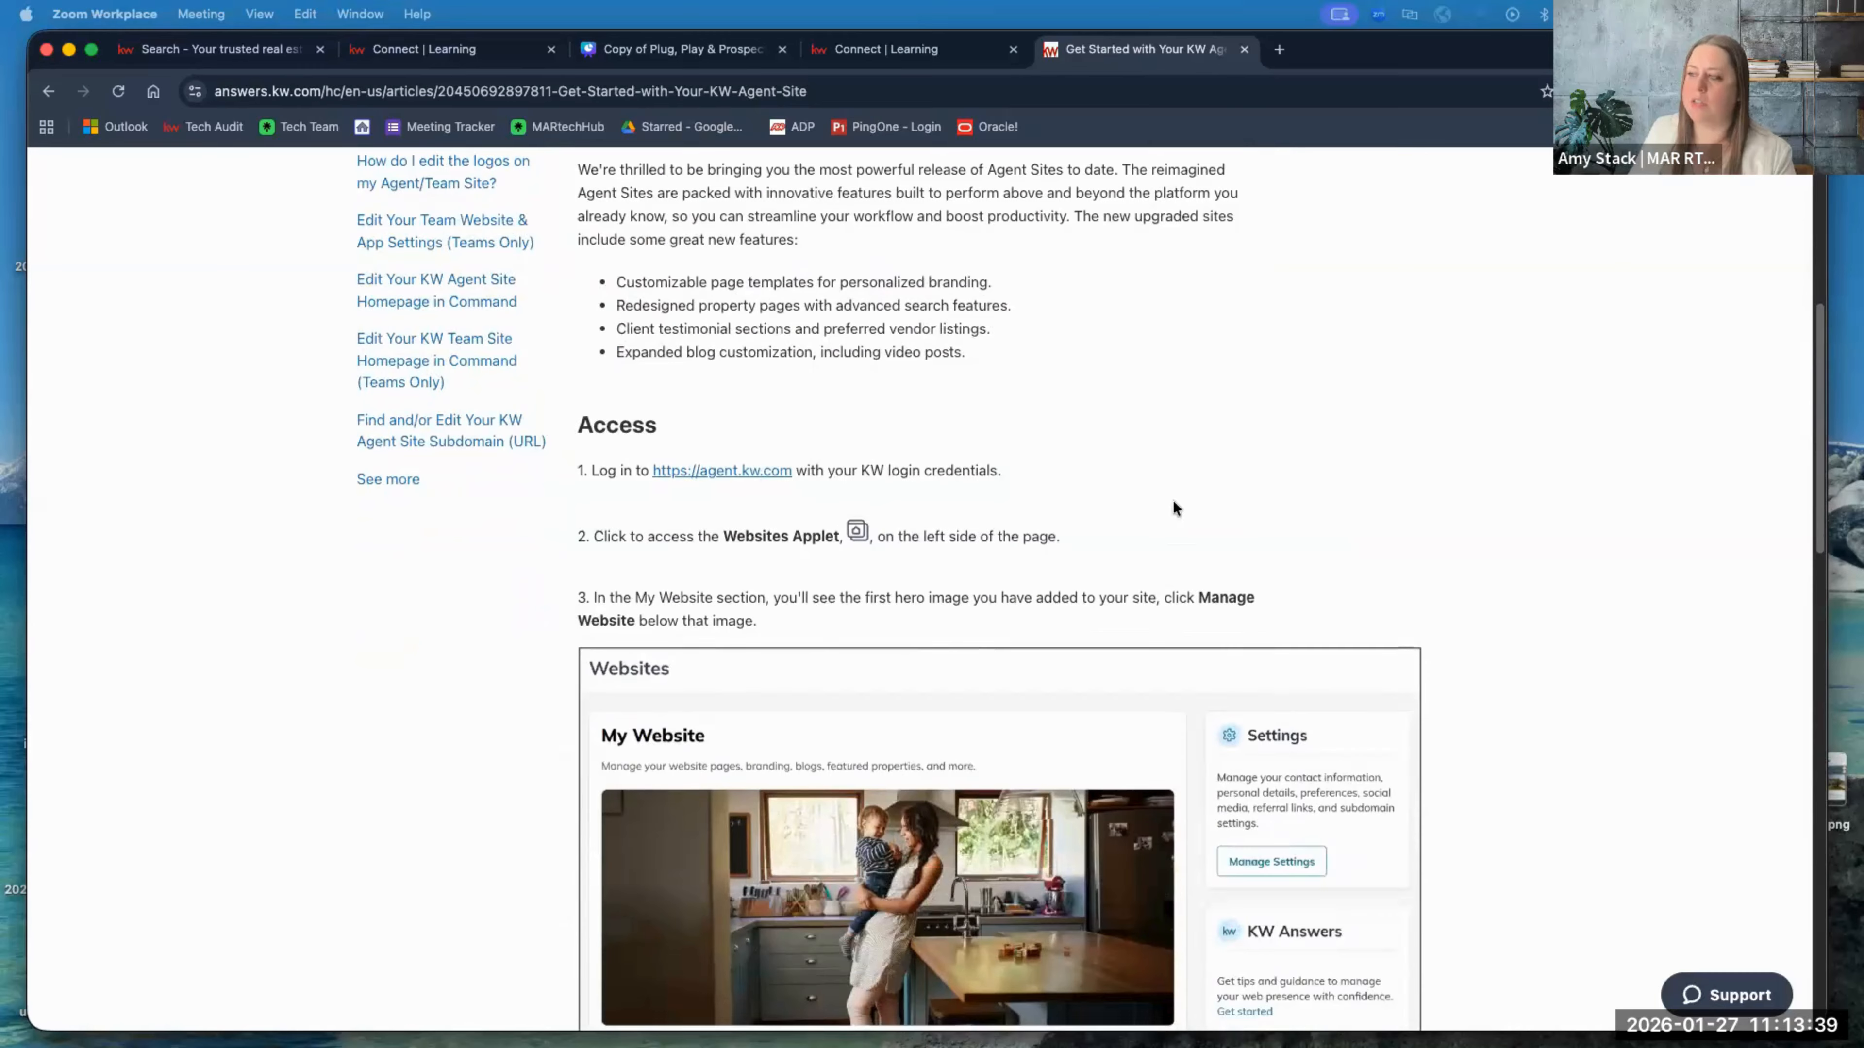
{"action": "scroll", "coordinate": [1177, 507], "scroll_direction": "down", "scroll_amount": 5}
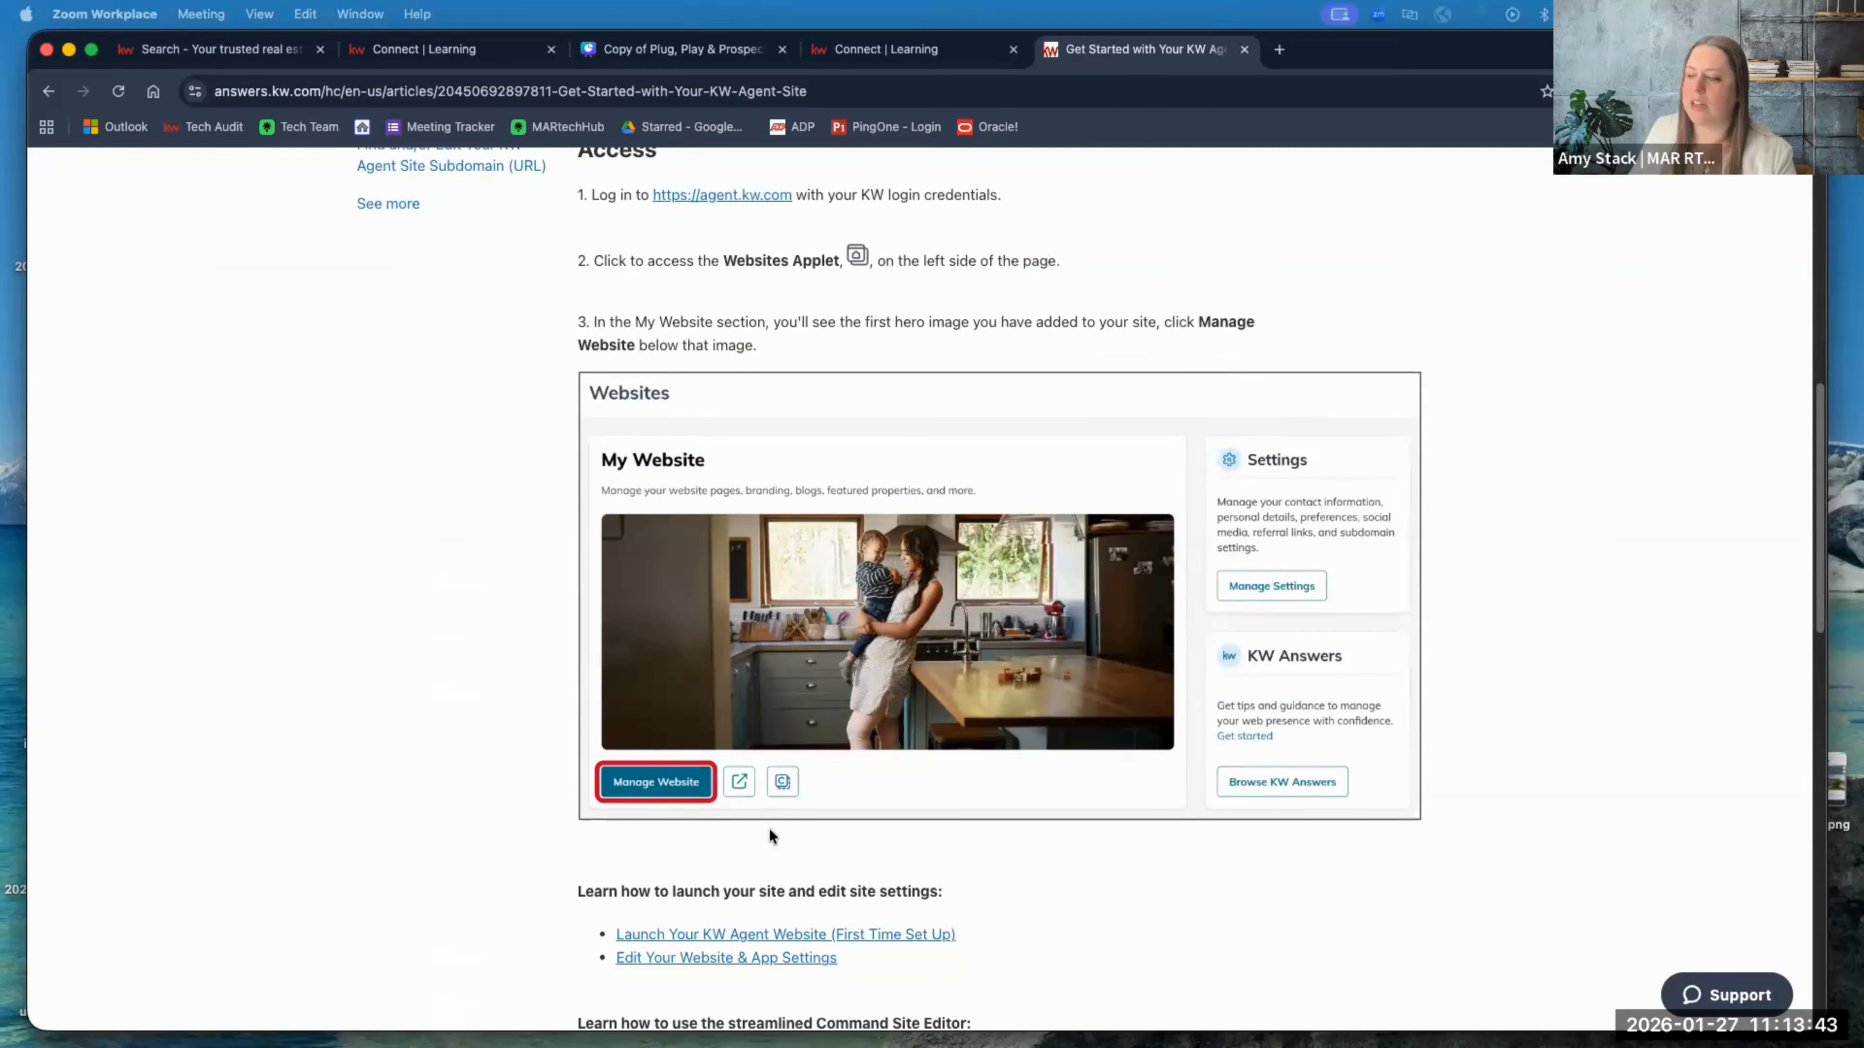
{"action": "scroll", "coordinate": [770, 835], "scroll_direction": "down", "scroll_amount": 6}
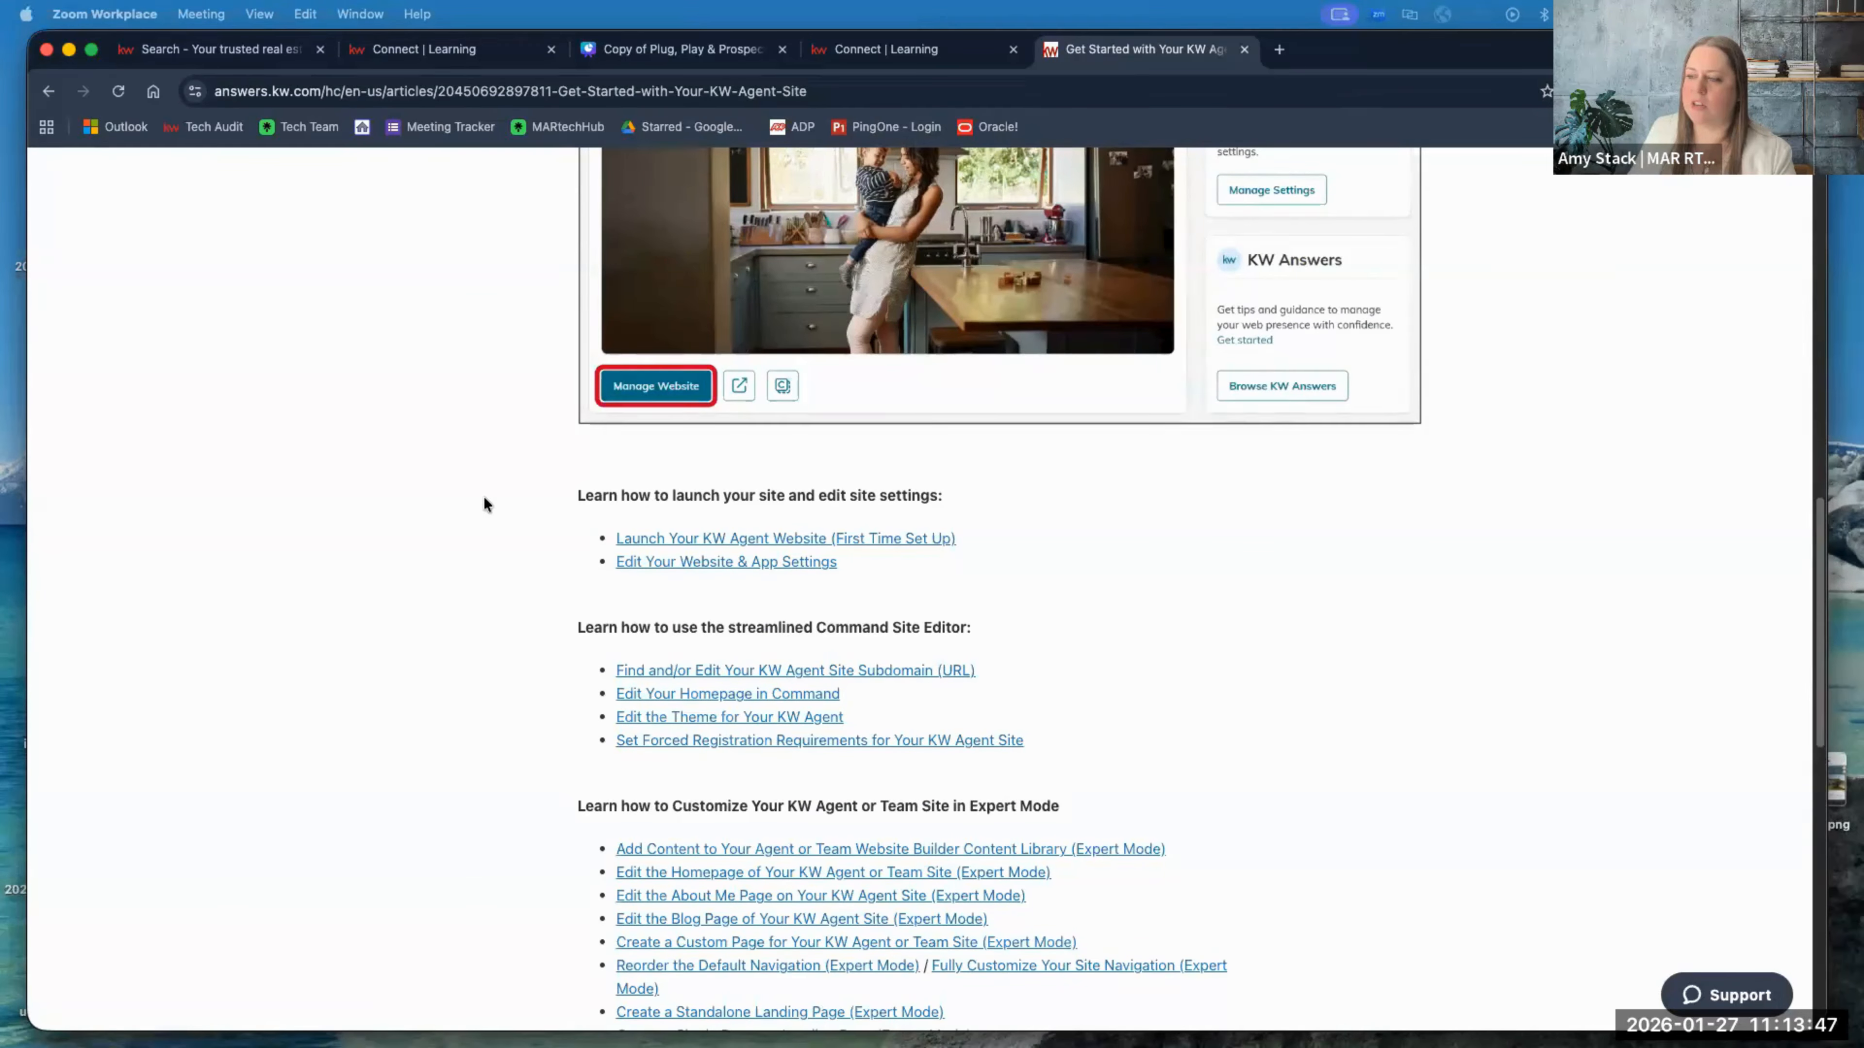
{"action": "scroll", "coordinate": [567, 398], "scroll_direction": "down", "scroll_amount": 3}
Step: Open the linked 'Edit Your Homepage in Command' guide, skim it, and close it
{"action": "left_click", "coordinate": [541, 438]}
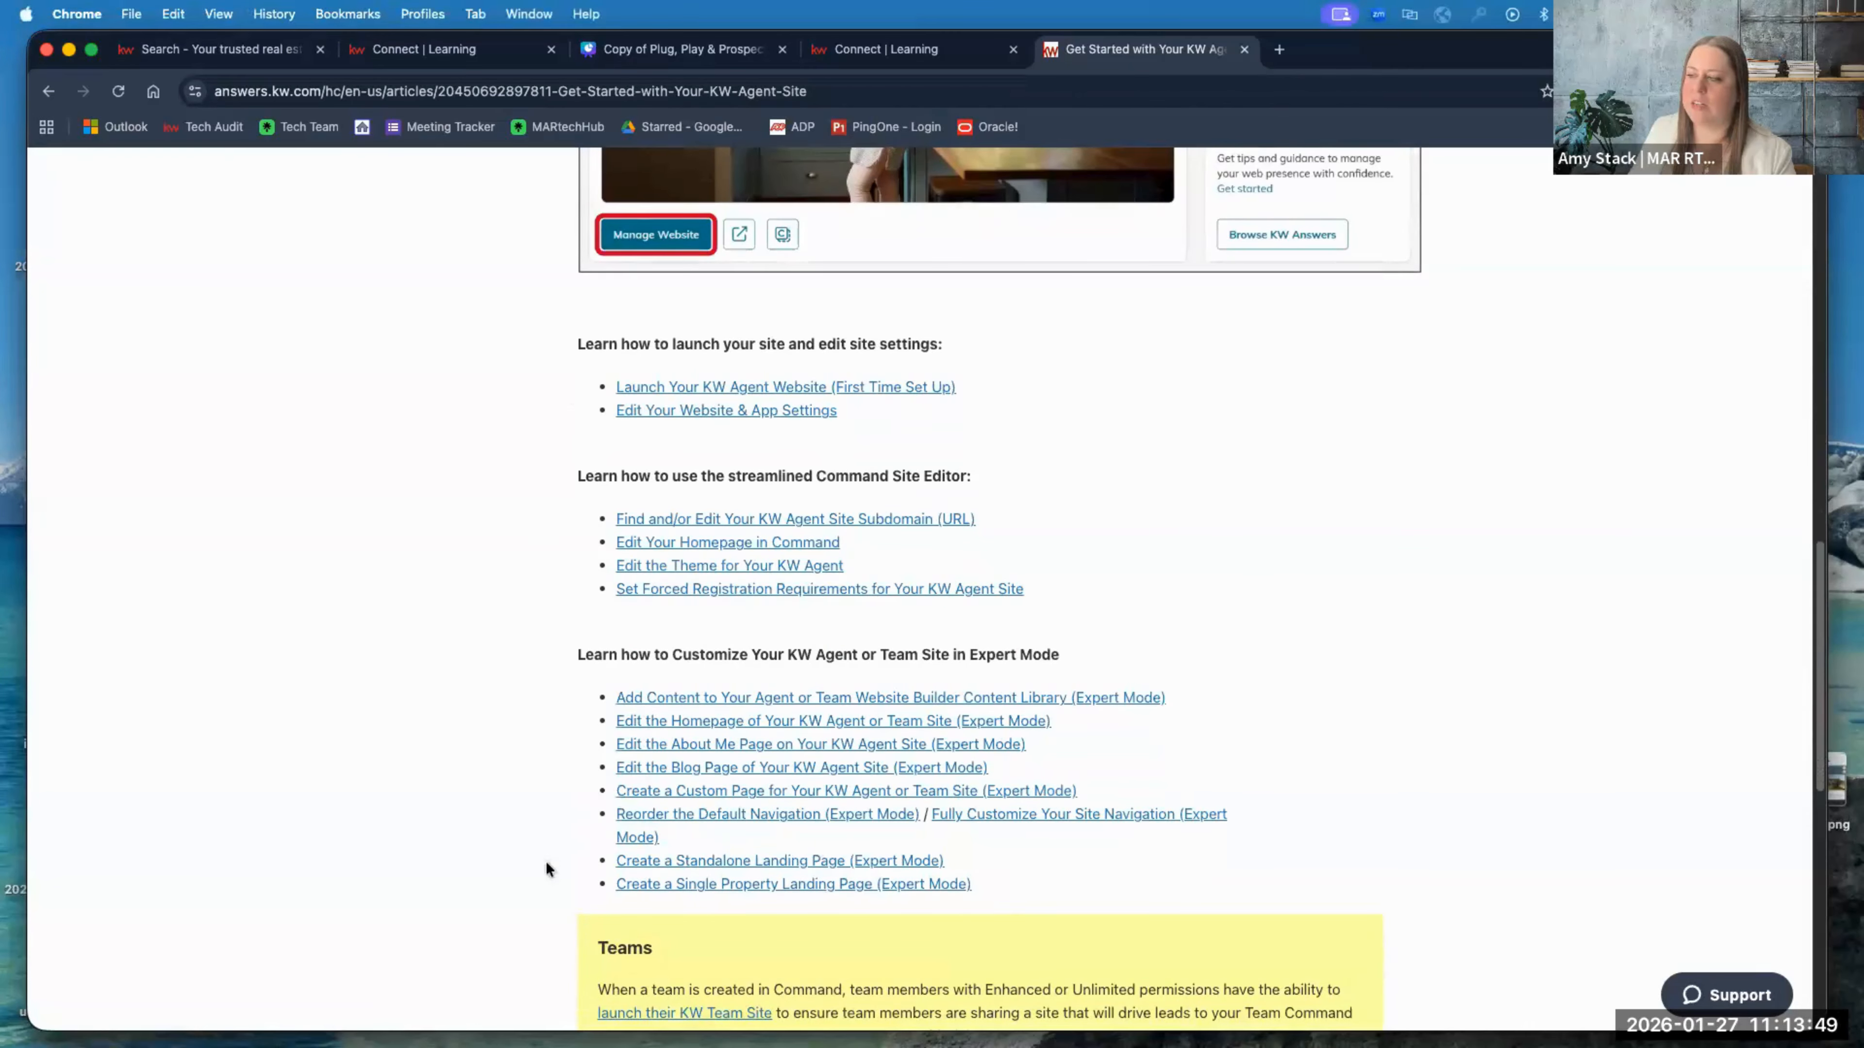
{"action": "left_click", "coordinate": [552, 892]}
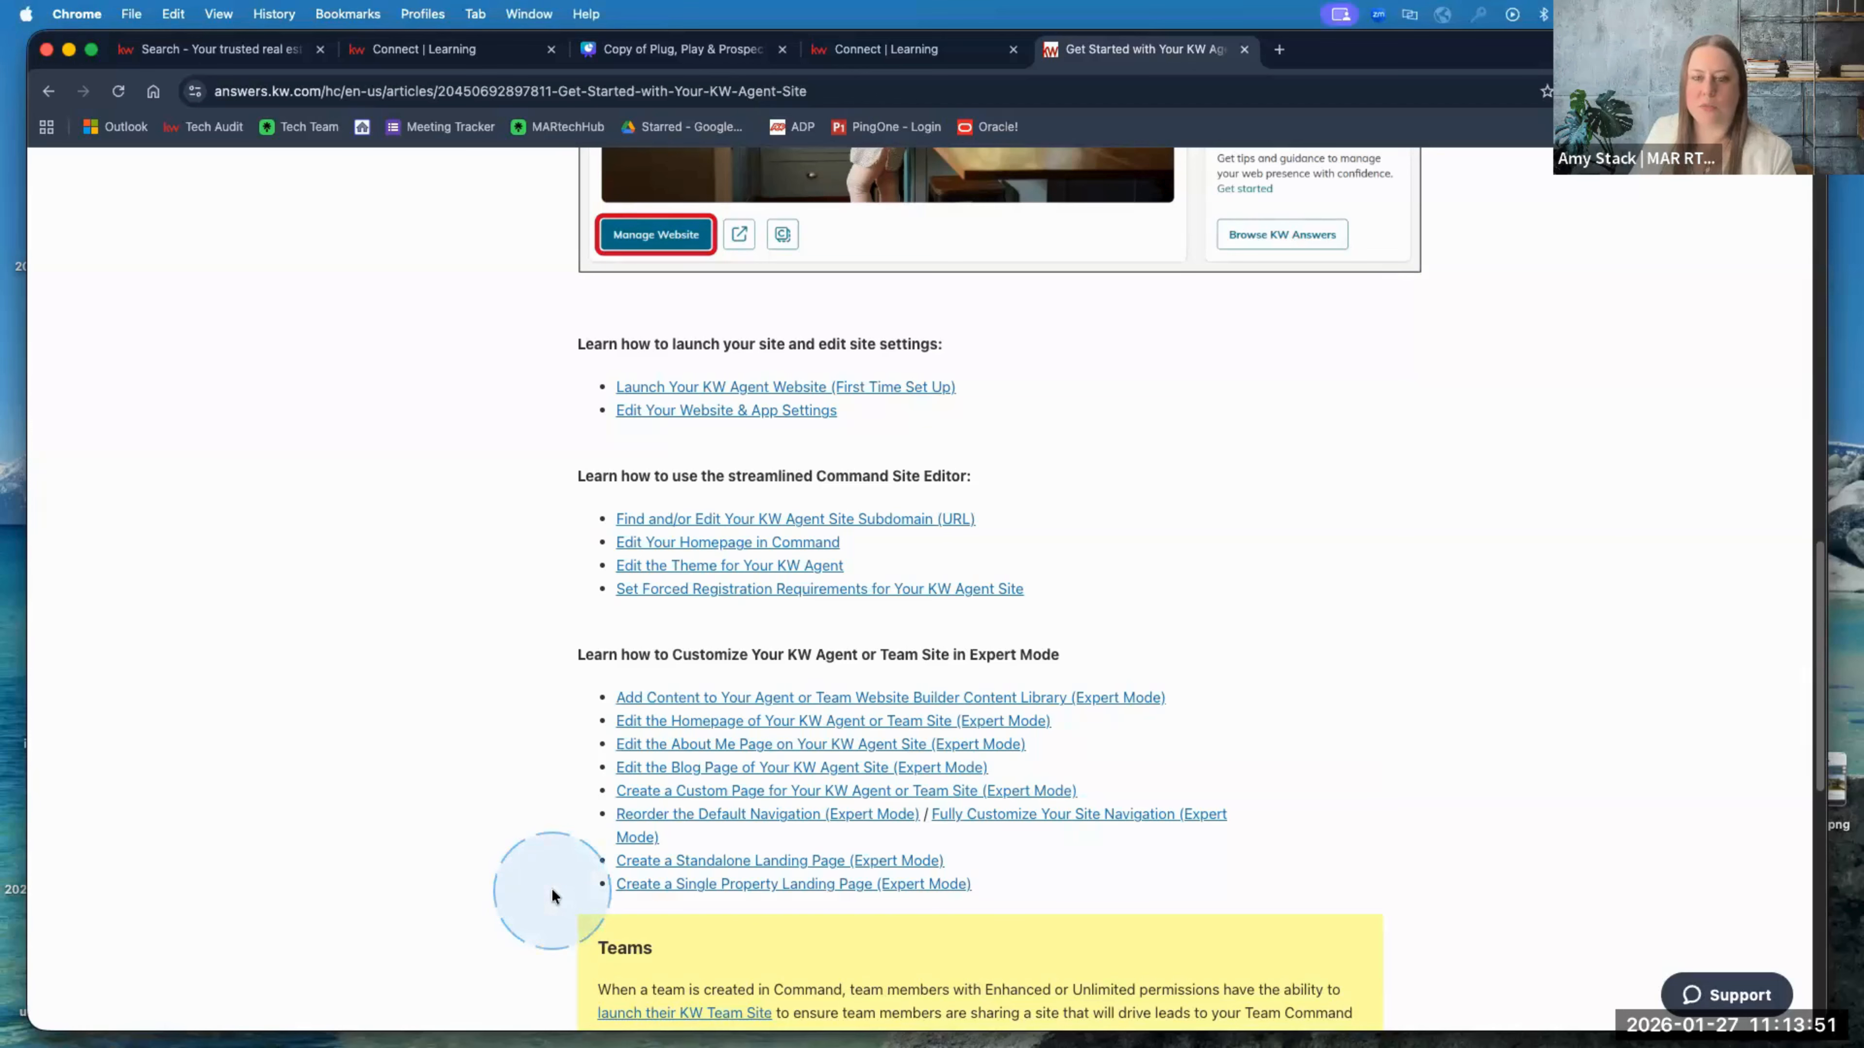
{"action": "scroll", "coordinate": [427, 810], "scroll_direction": "down", "scroll_amount": 1}
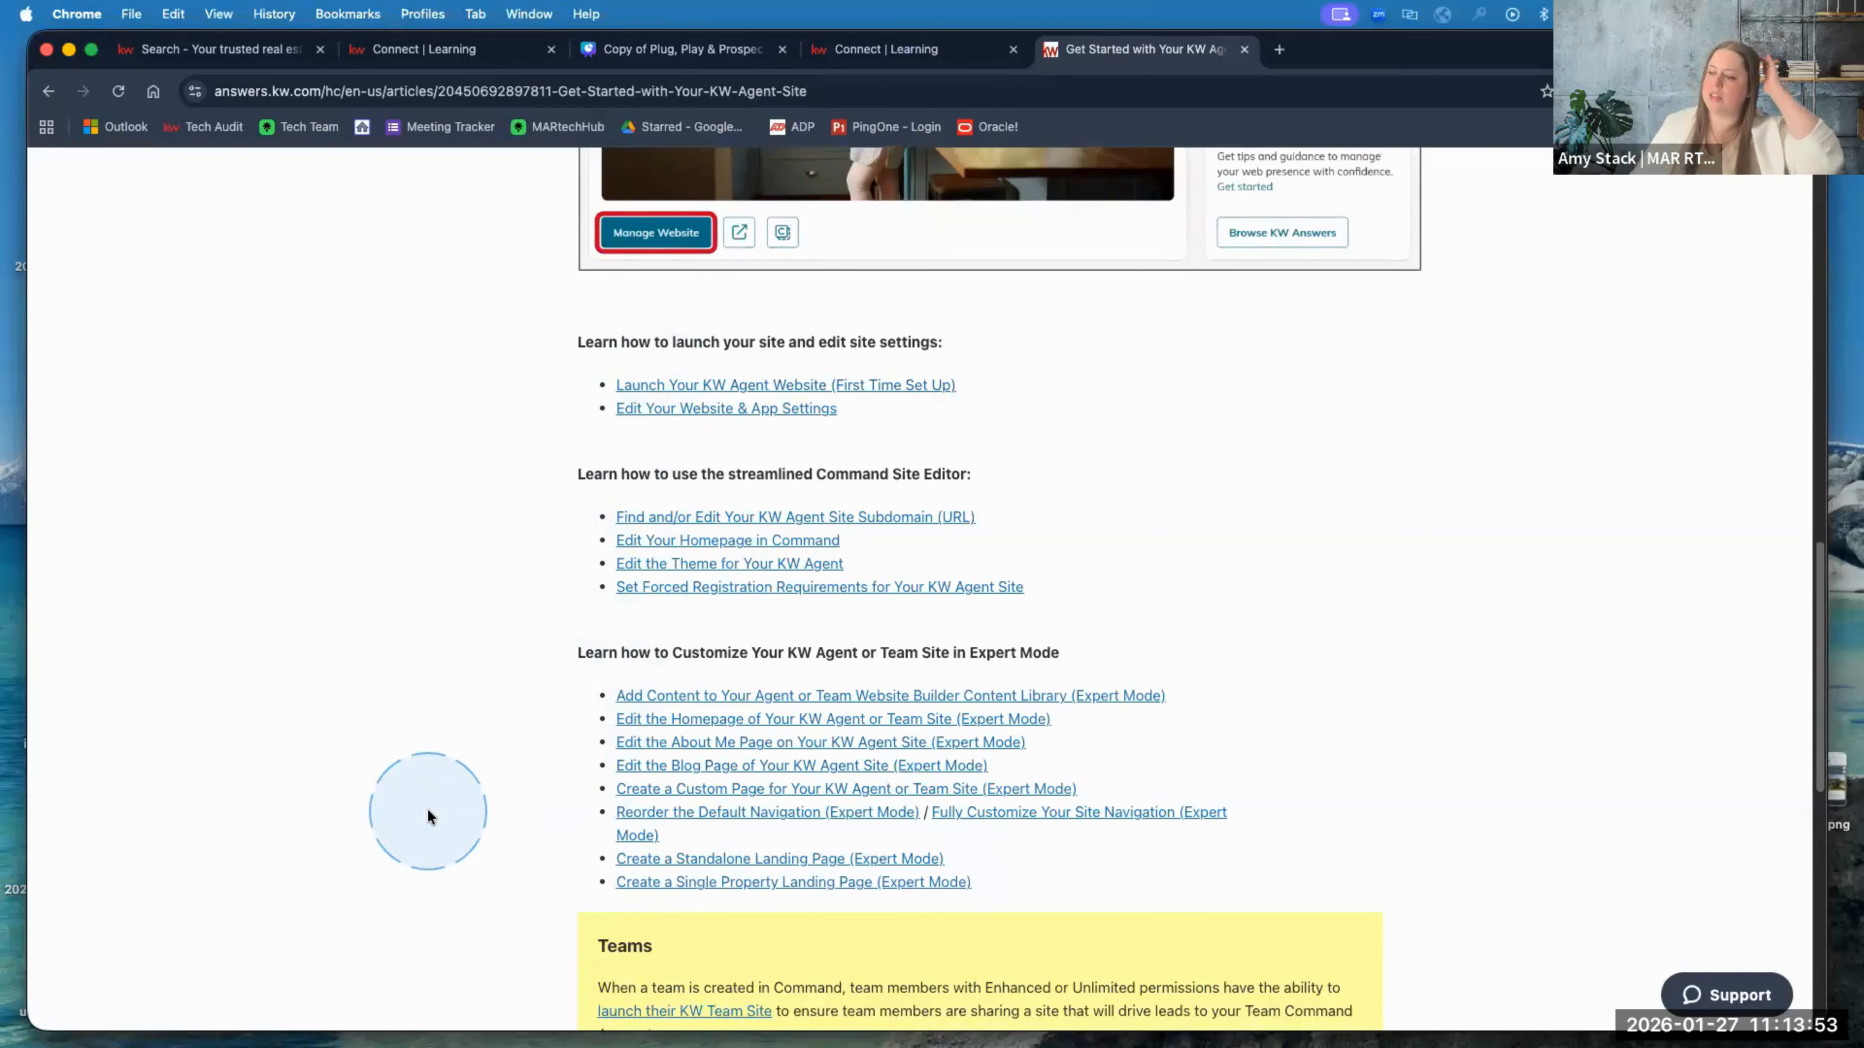
{"action": "scroll", "coordinate": [427, 810], "scroll_direction": "down", "scroll_amount": 1}
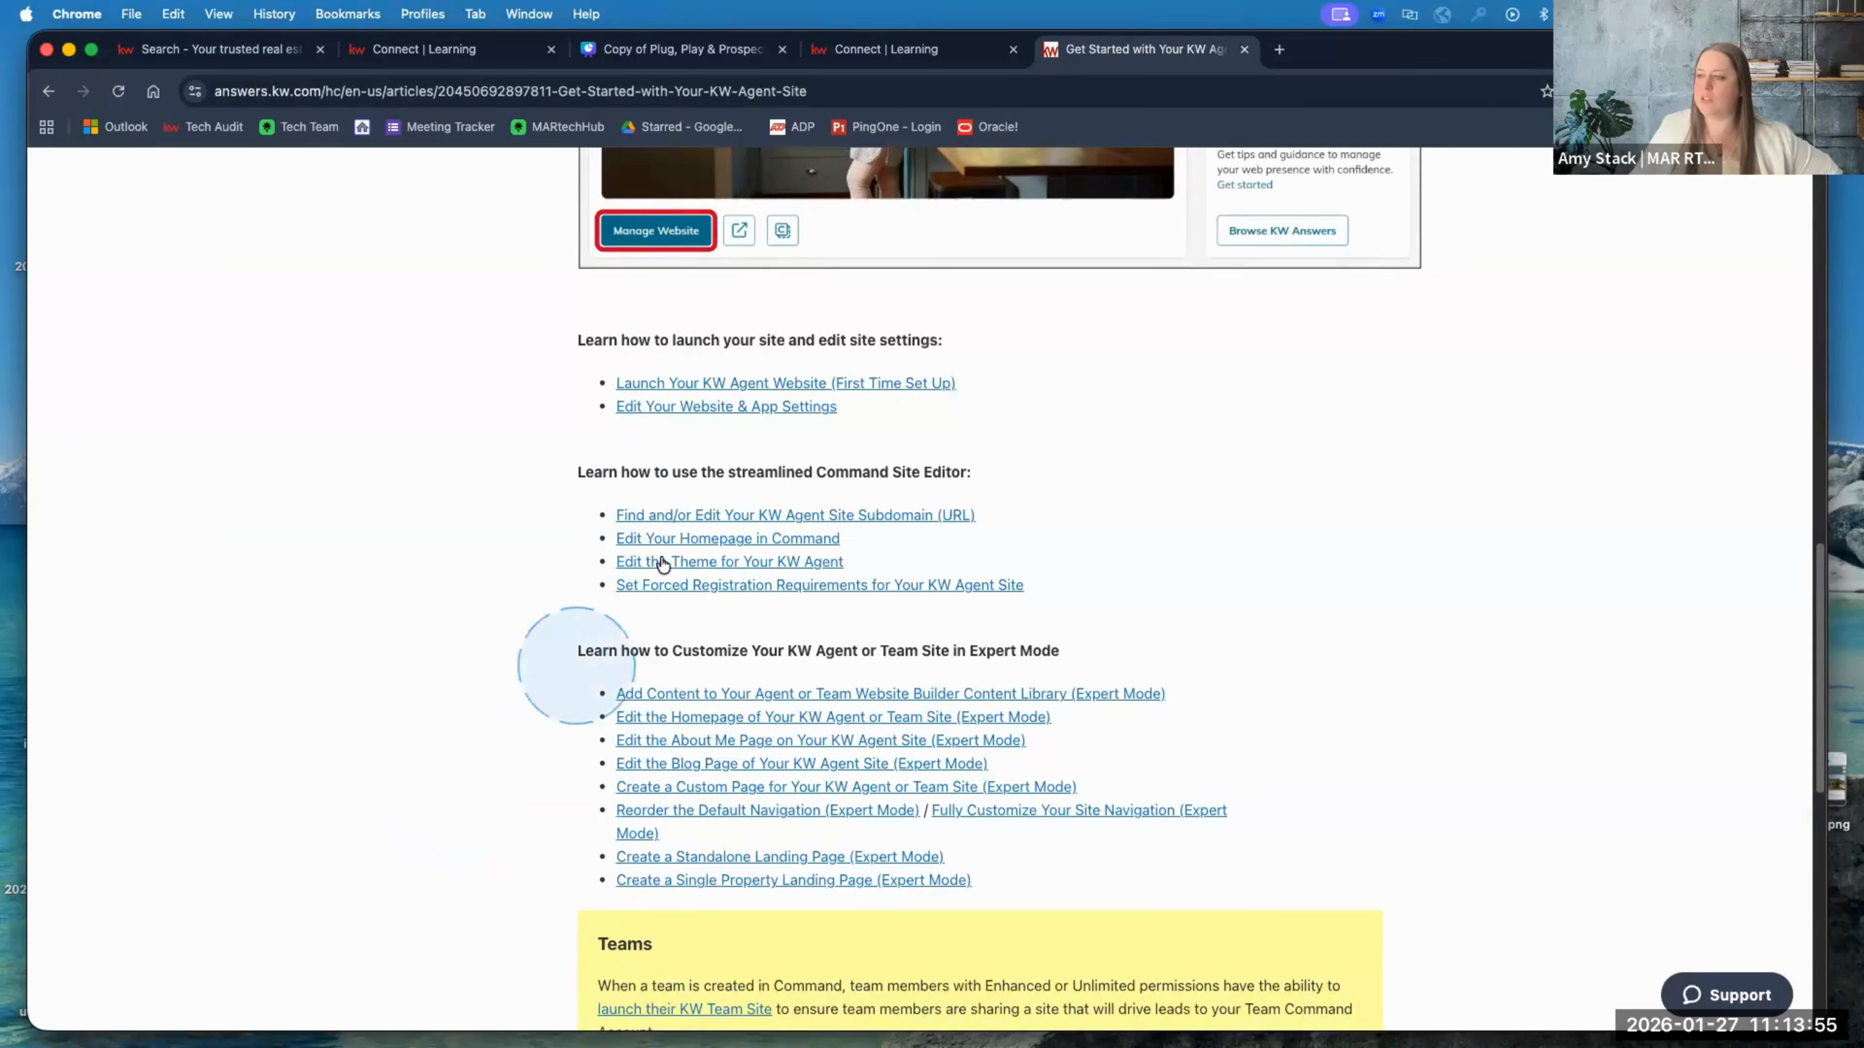
{"action": "left_click", "coordinate": [682, 539]}
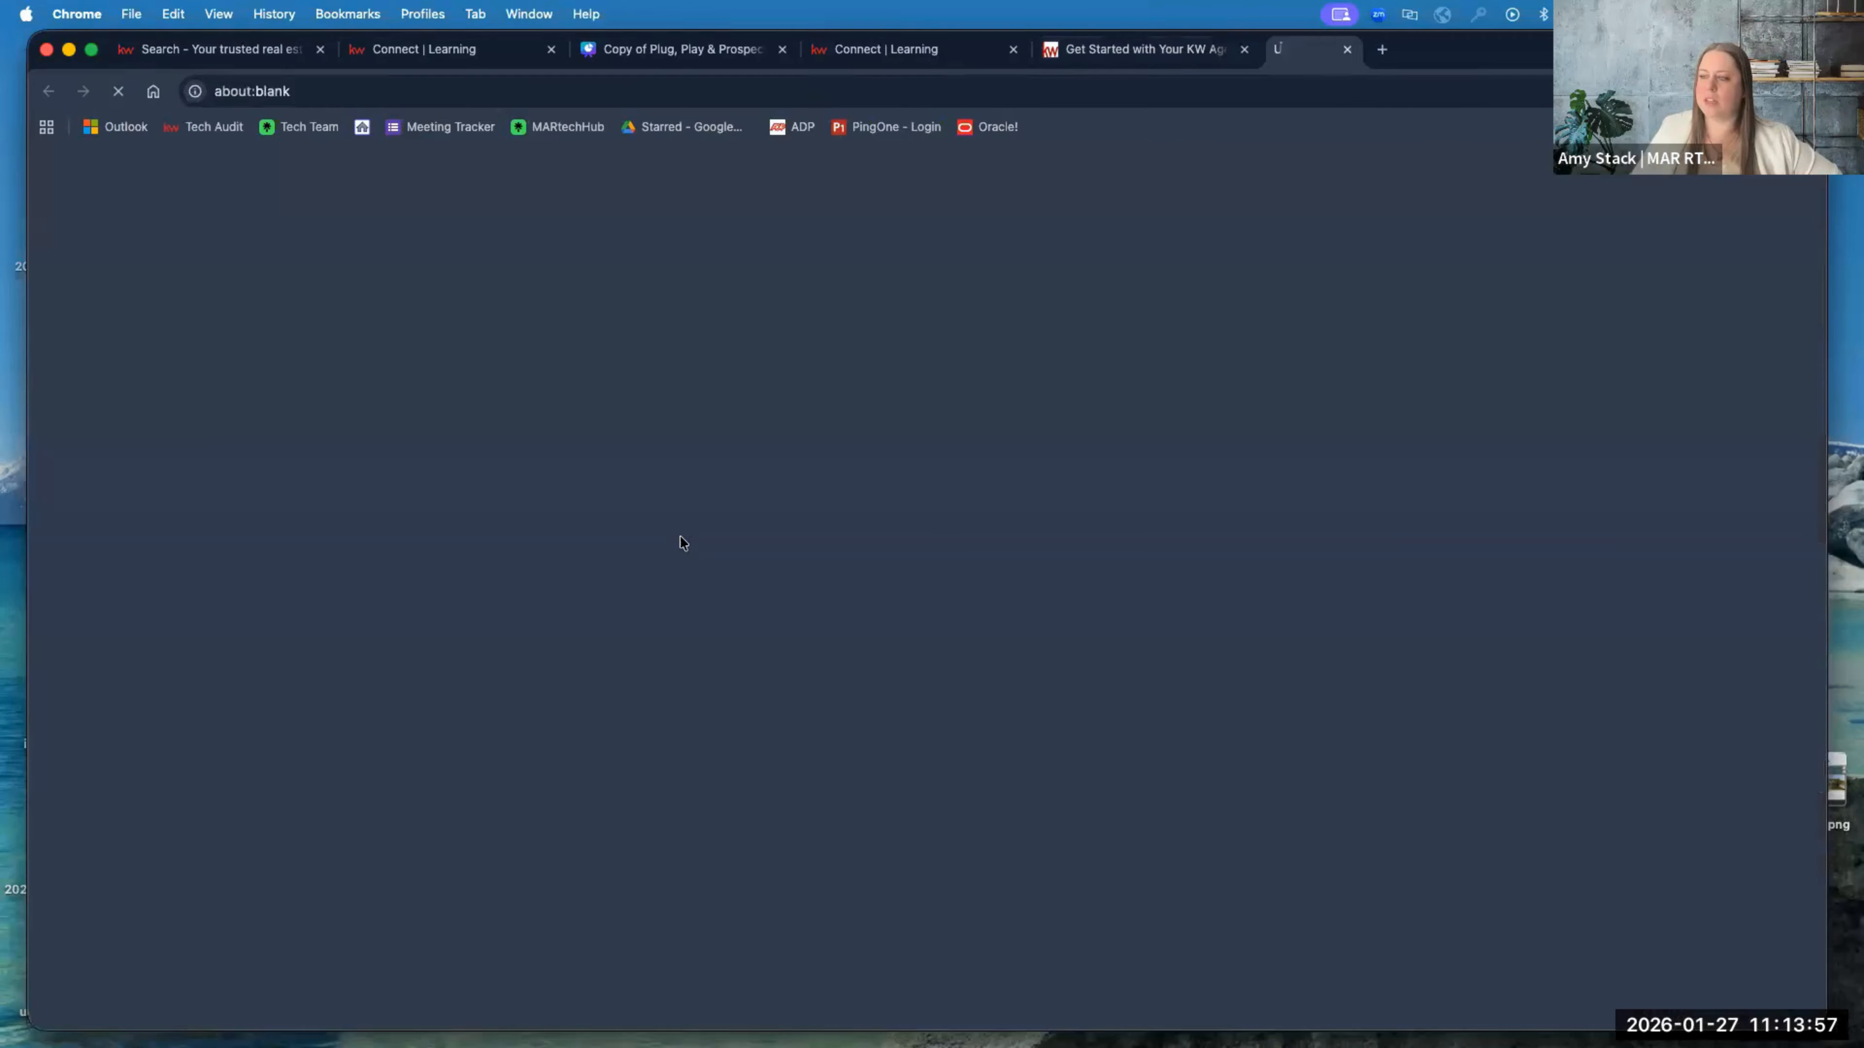
{"action": "scroll", "coordinate": [1167, 723], "scroll_direction": "down", "scroll_amount": 3}
{"action": "scroll", "coordinate": [1165, 723], "scroll_direction": "down", "scroll_amount": 10}
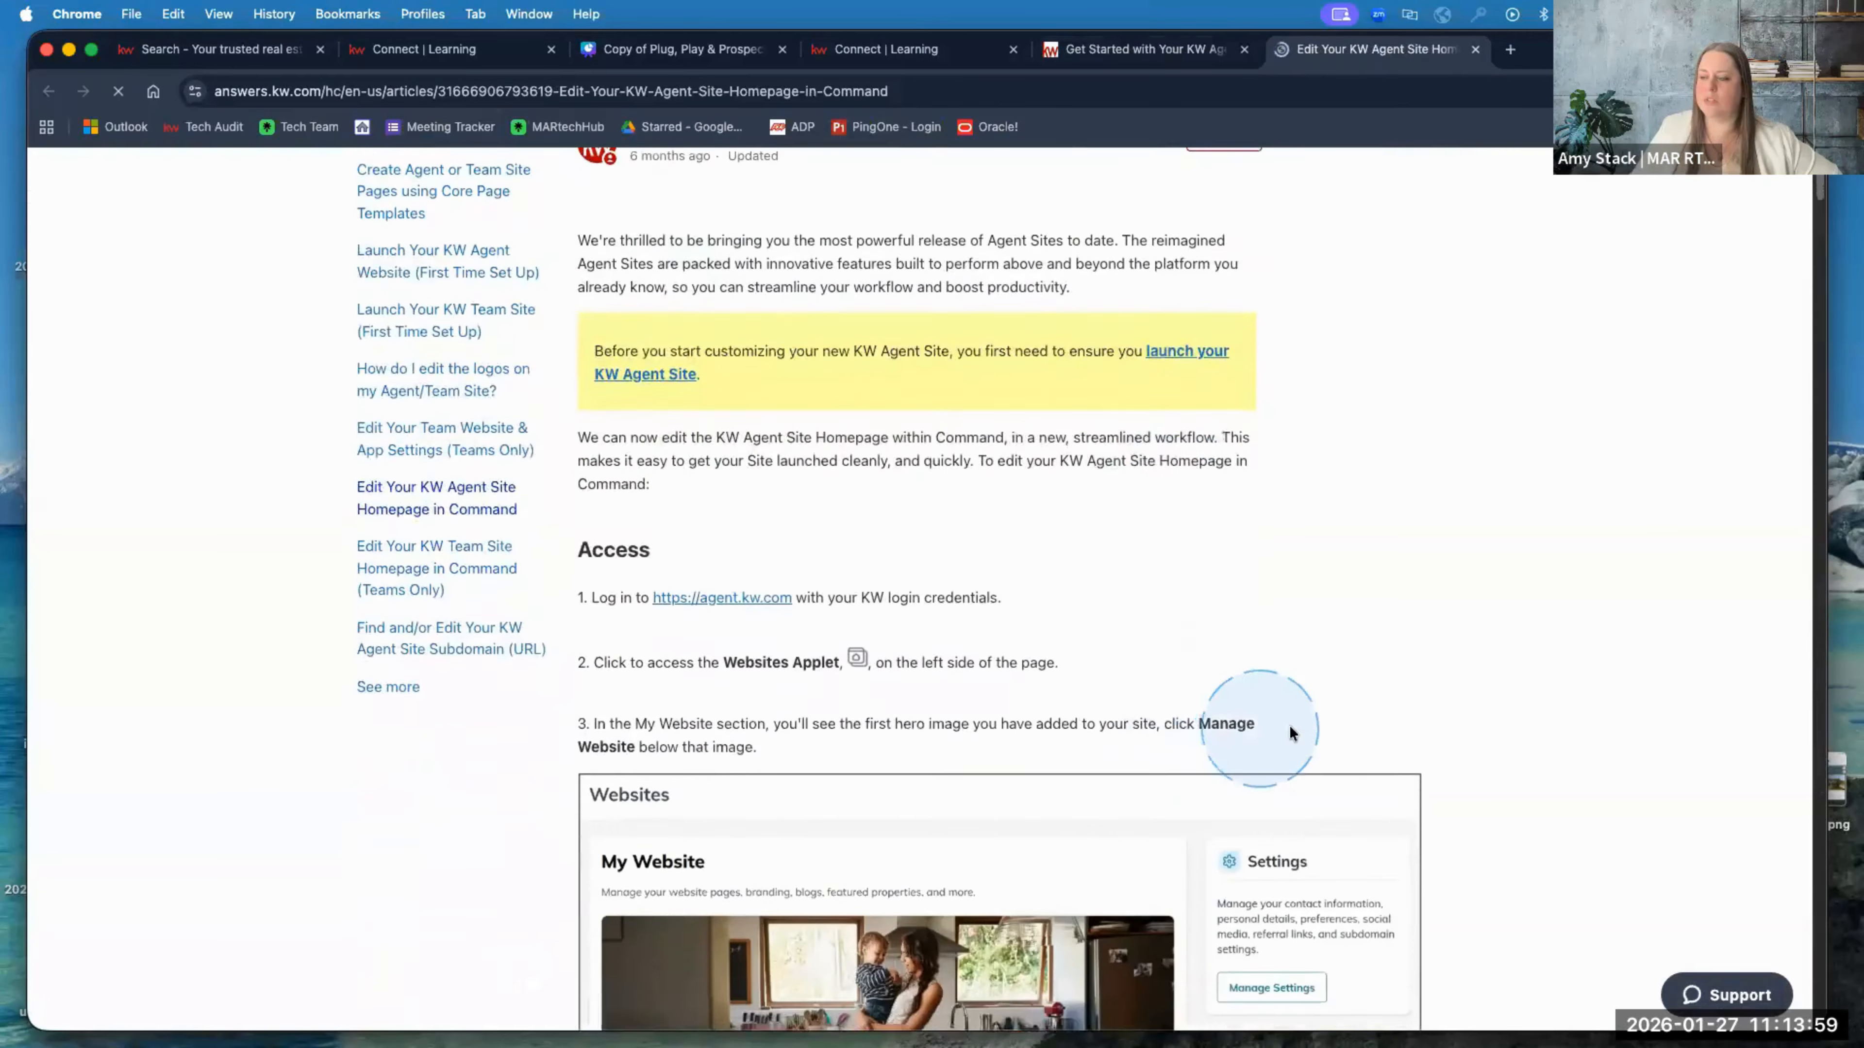
{"action": "scroll", "coordinate": [1460, 737], "scroll_direction": "down", "scroll_amount": 5}
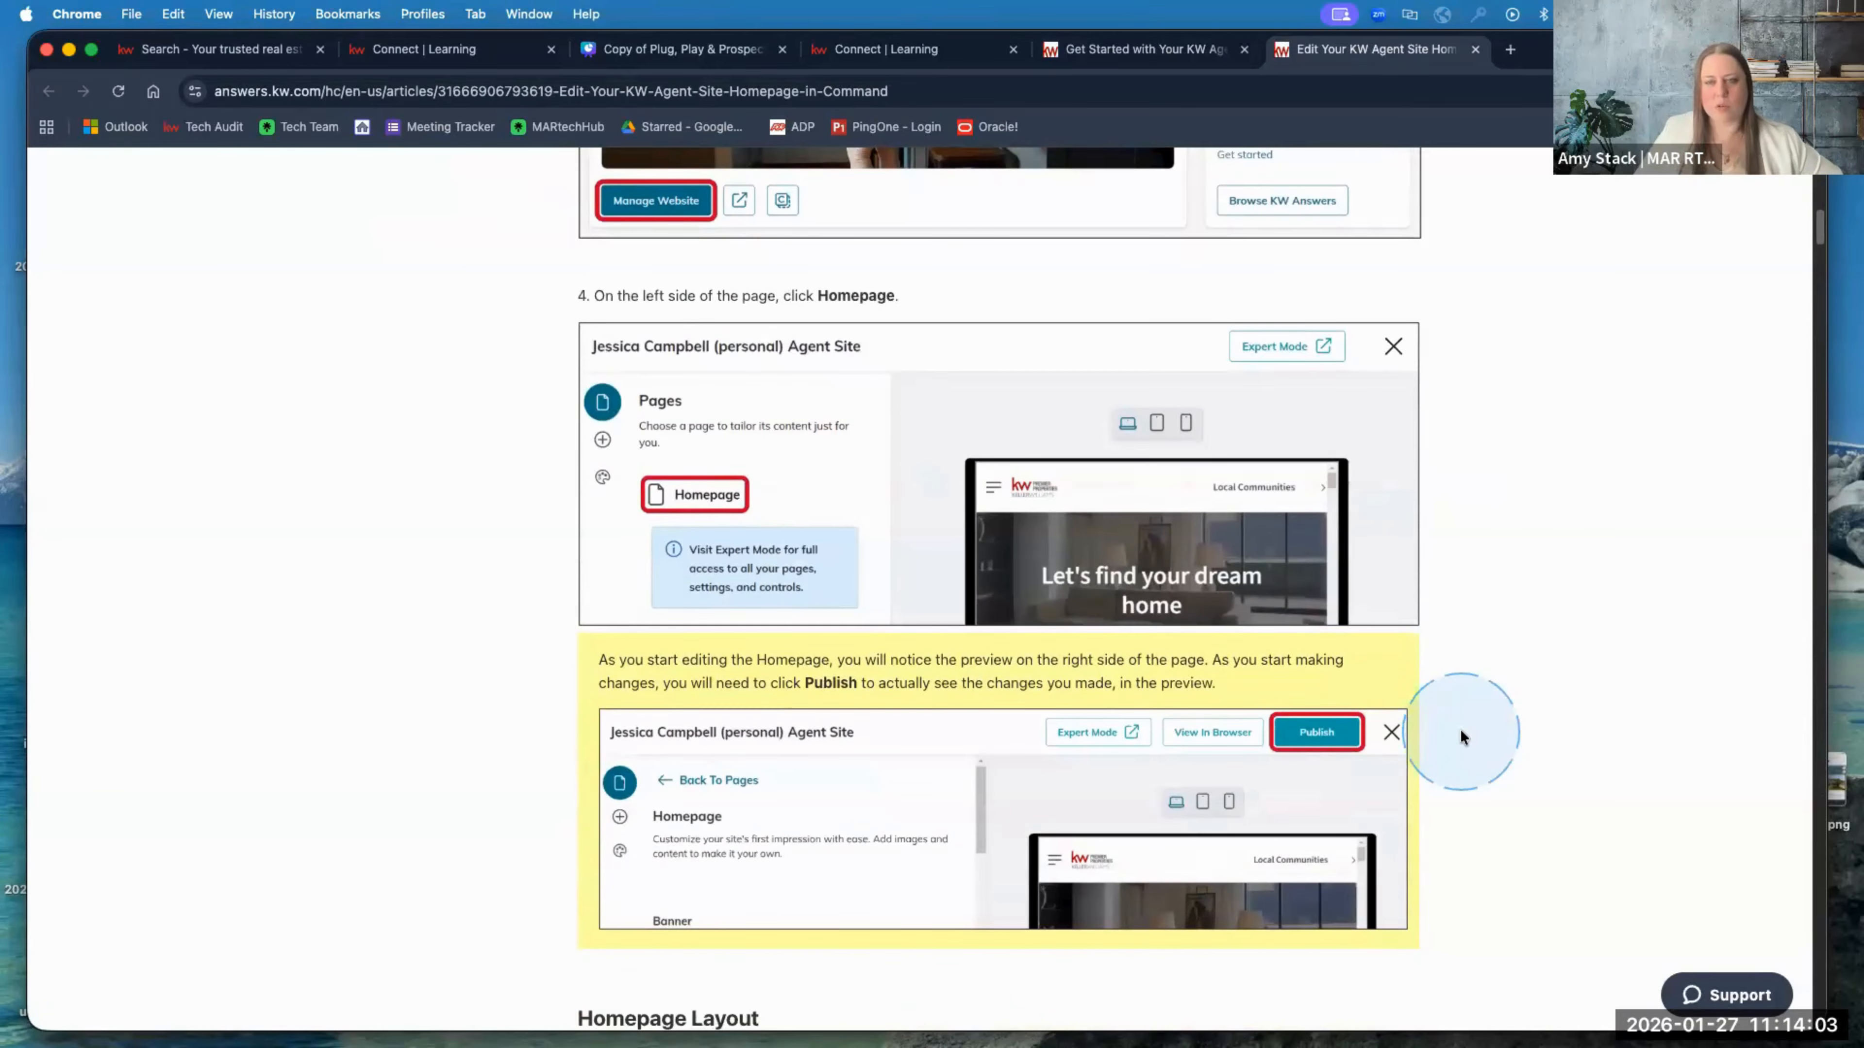
{"action": "scroll", "coordinate": [1461, 737], "scroll_direction": "down", "scroll_amount": 1}
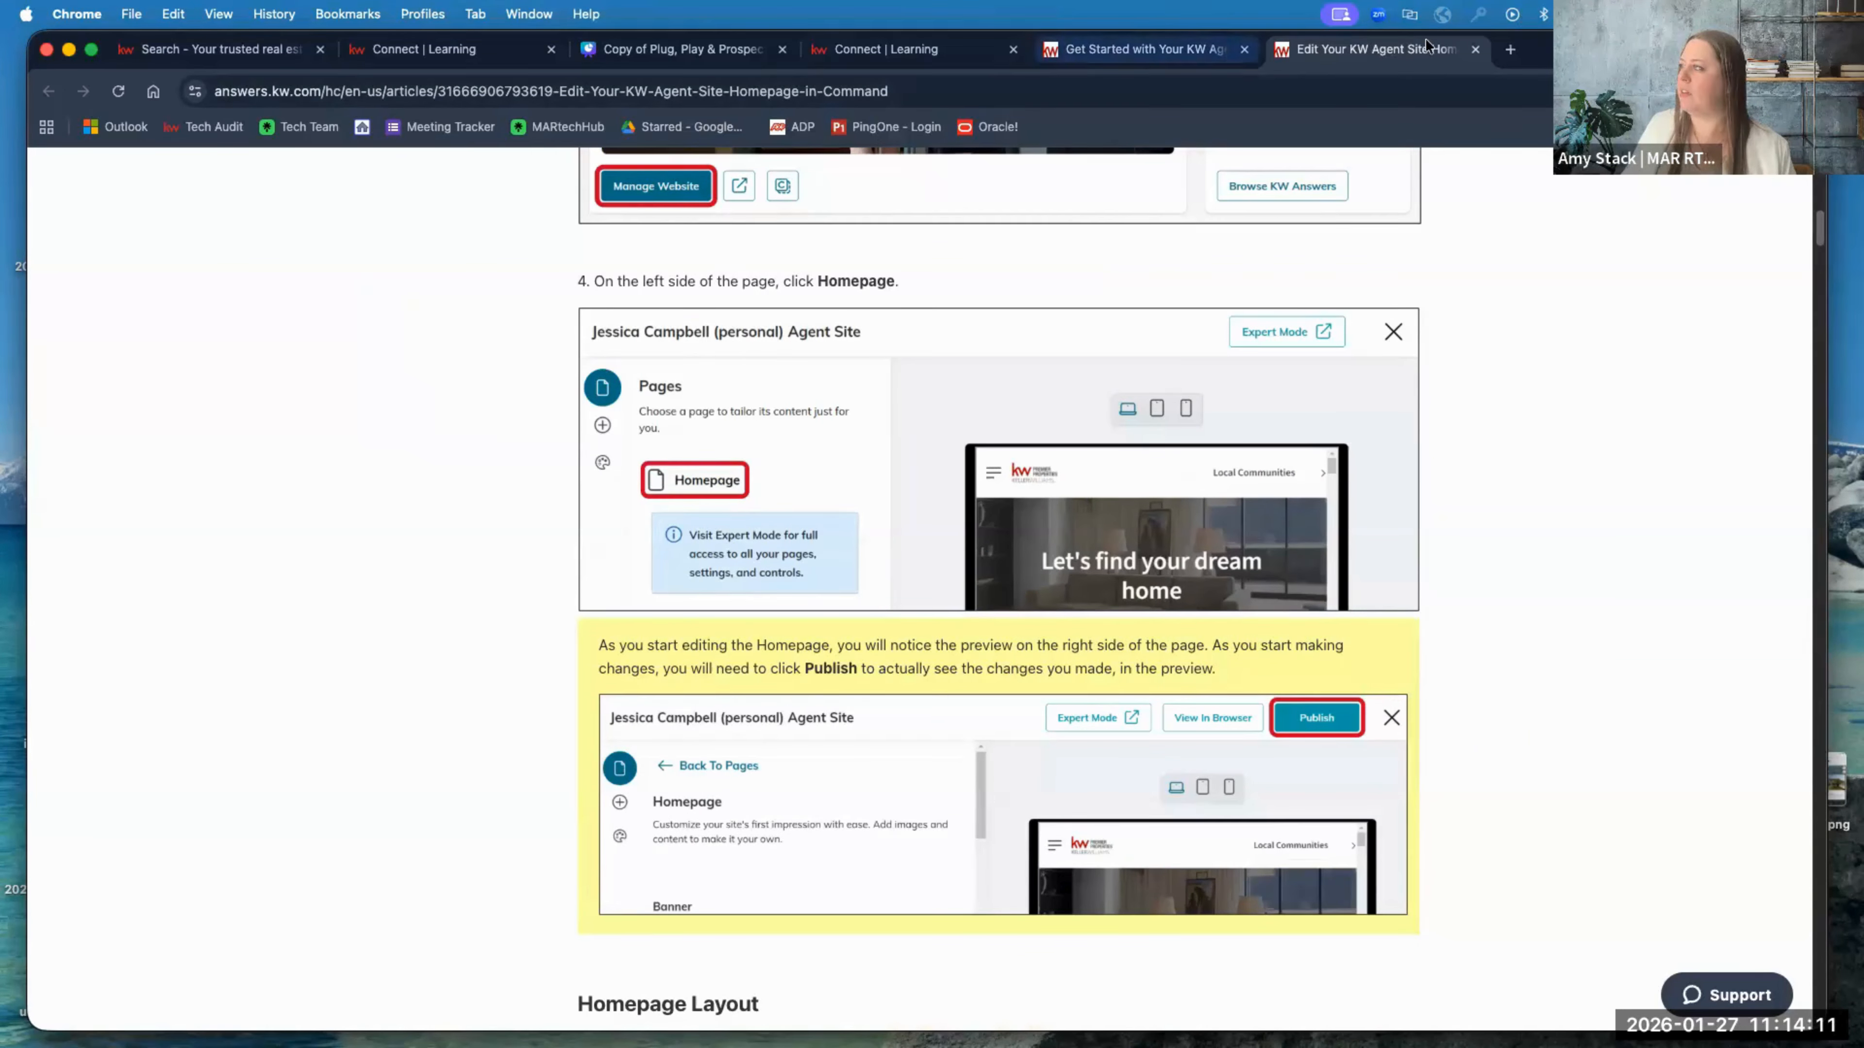
{"action": "left_click", "coordinate": [1475, 50]}
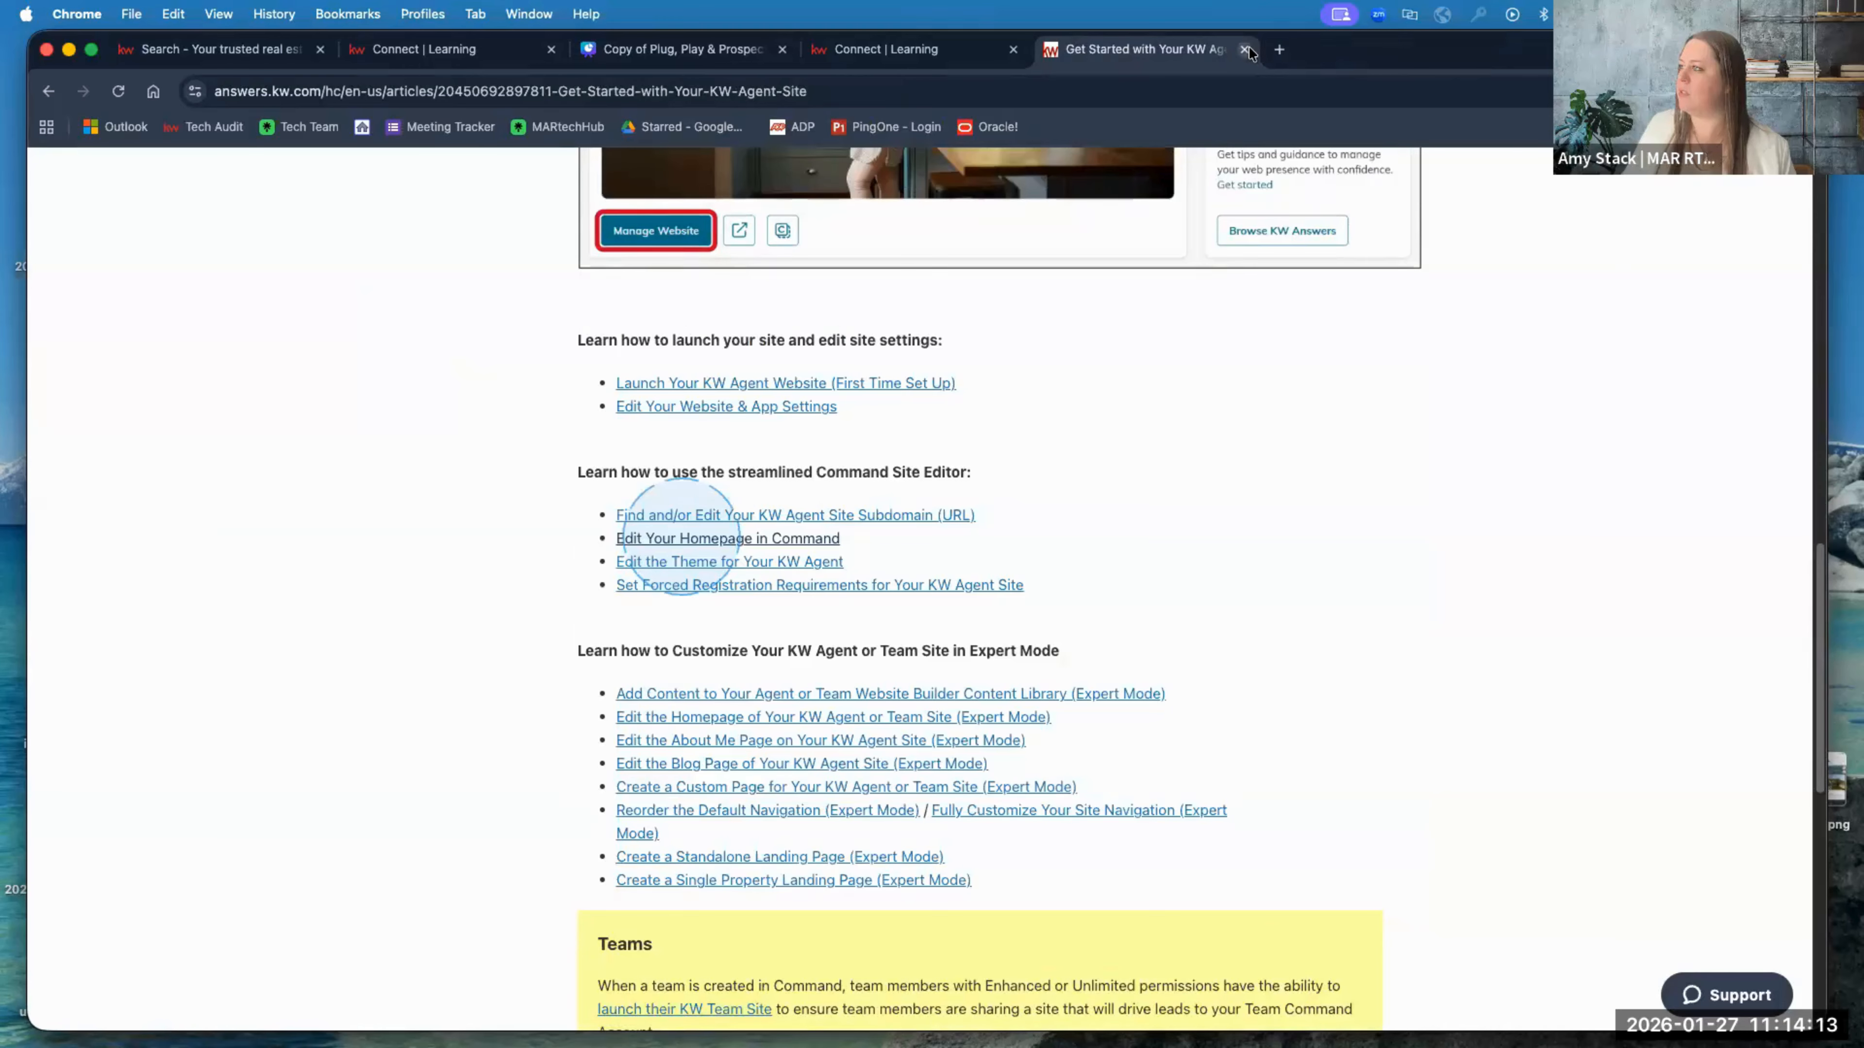
Step: Close the Get Started article and extra Connect Learning tabs, then switch to the agent website homepage
{"action": "left_click", "coordinate": [1245, 50]}
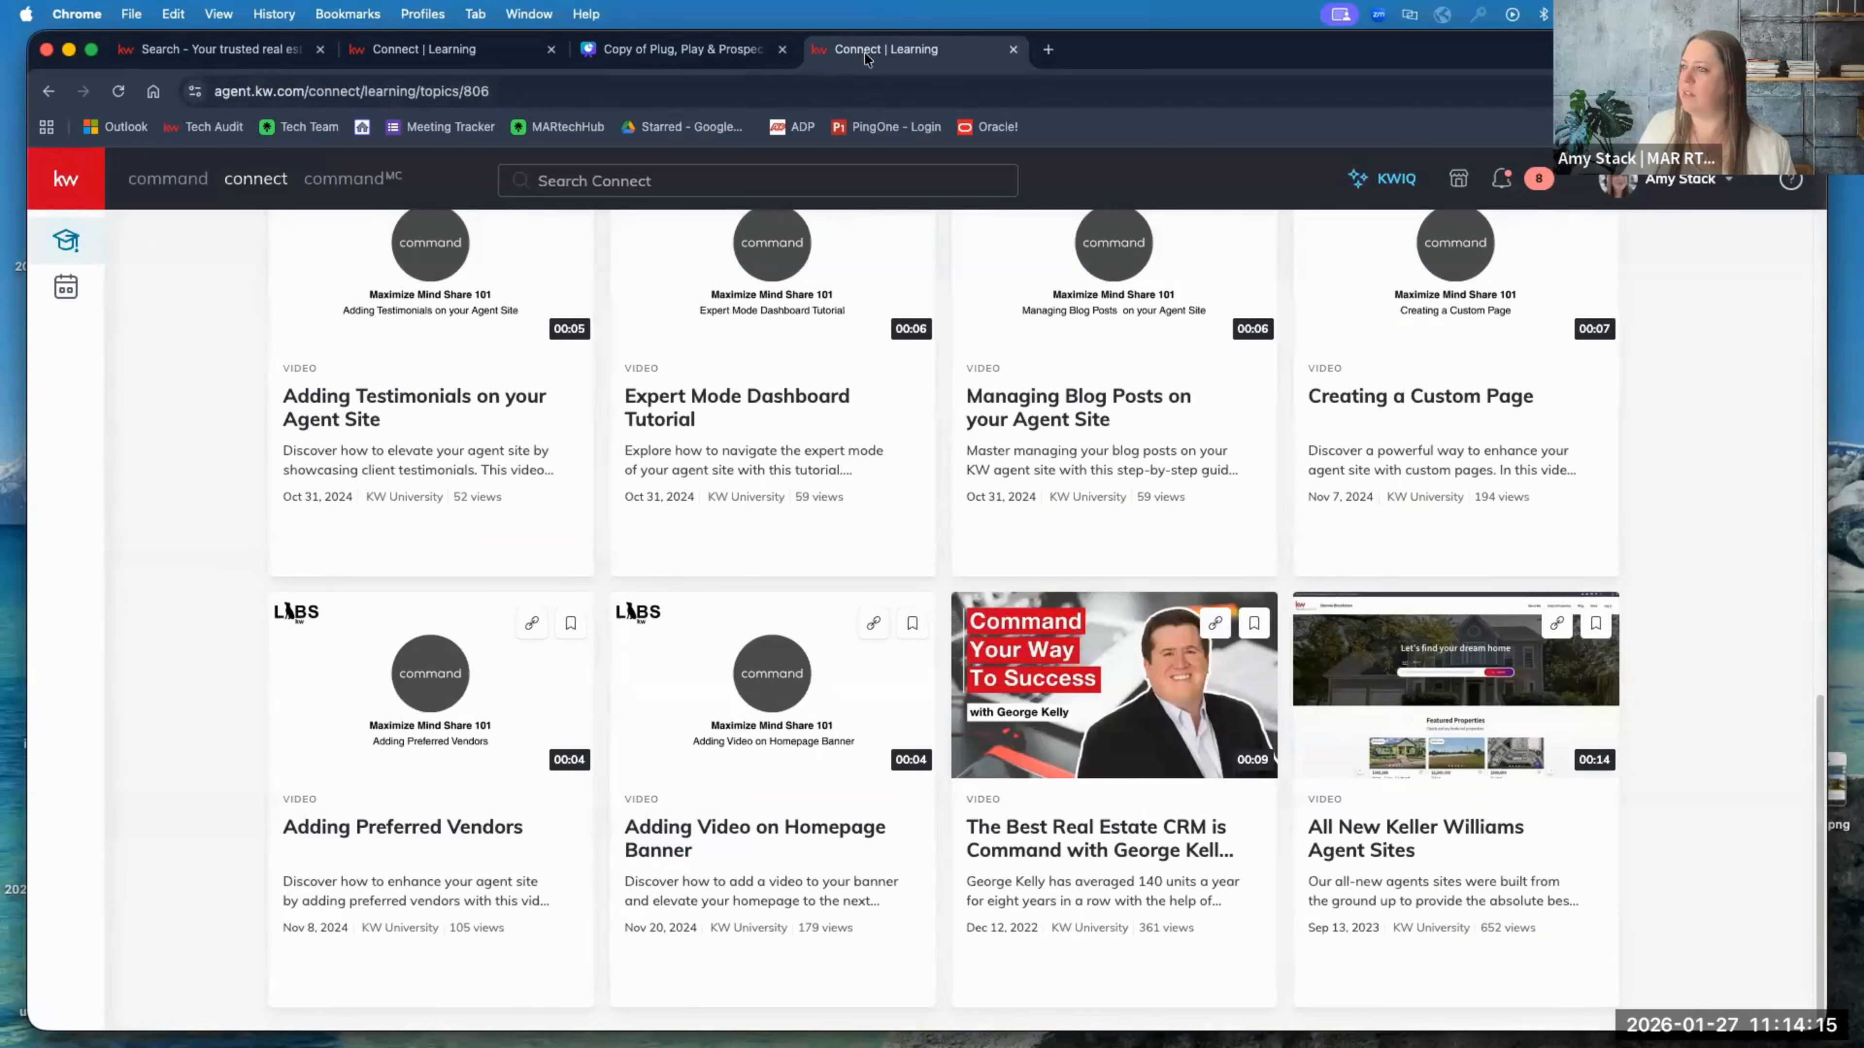
{"action": "left_click", "coordinate": [1012, 49]}
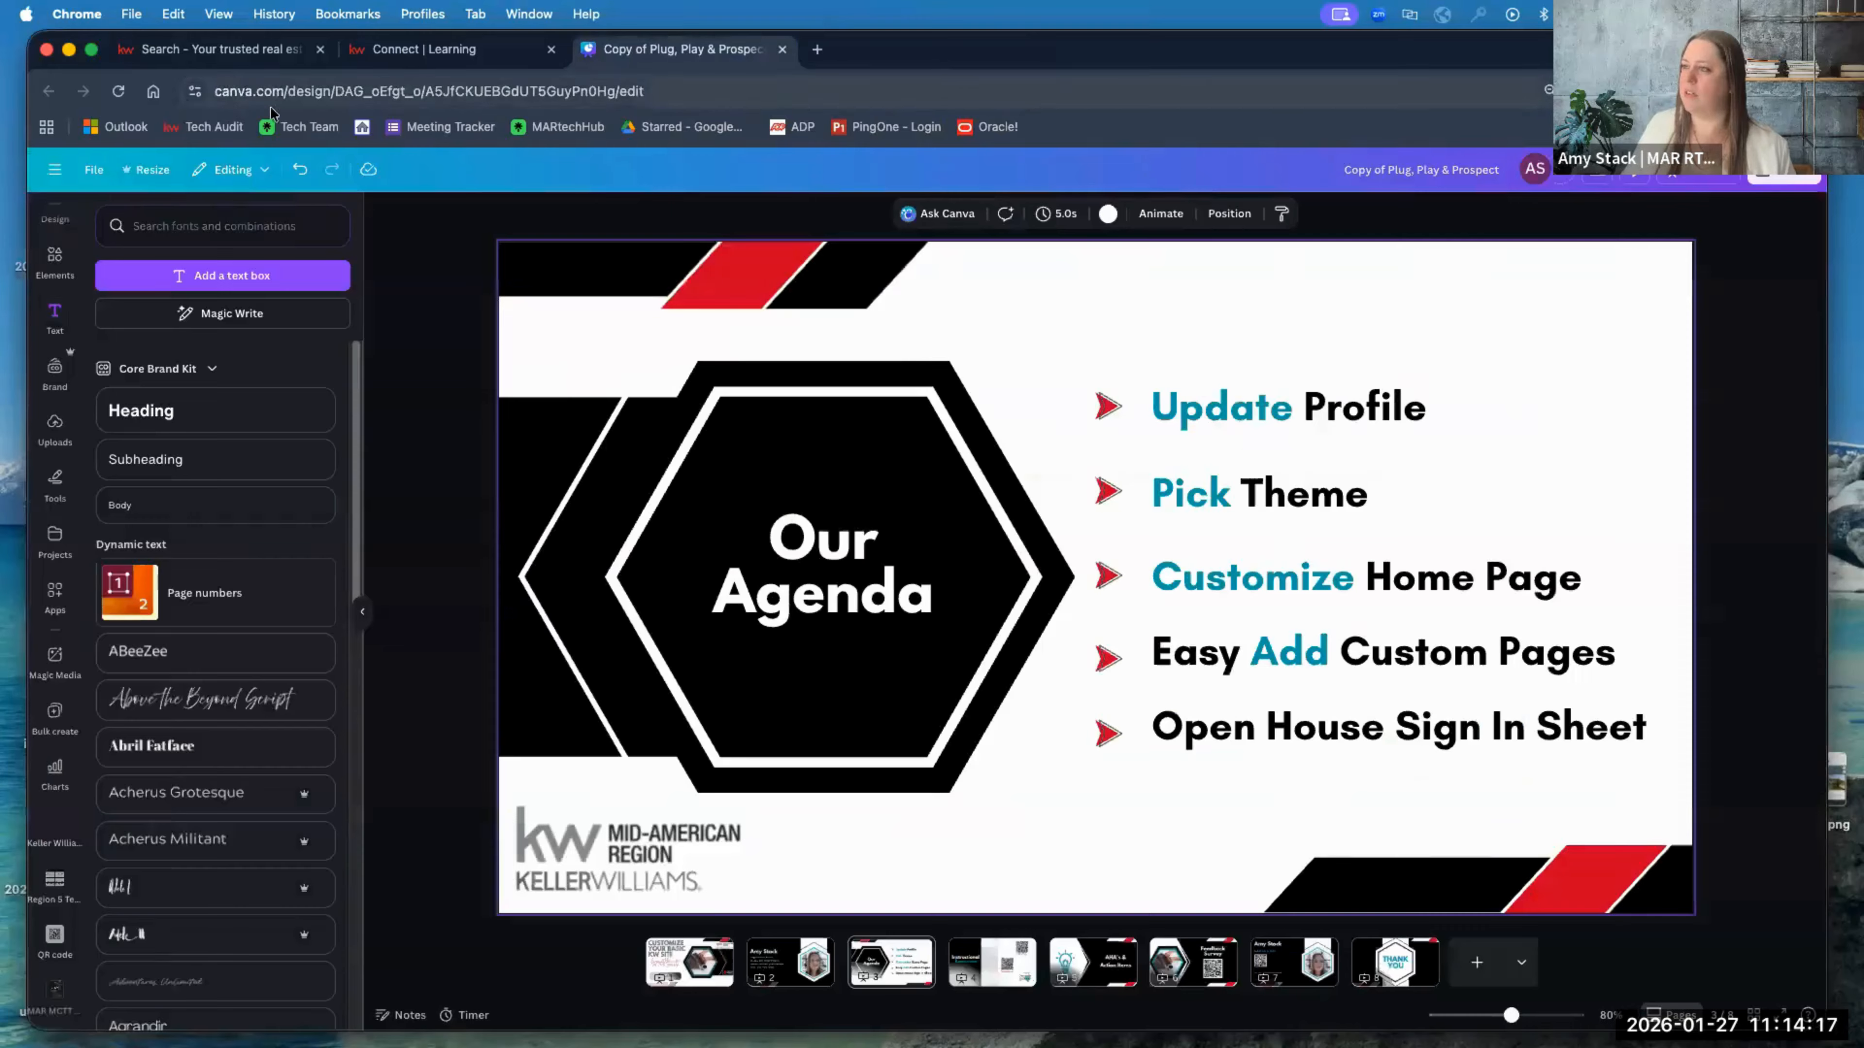
{"action": "left_click", "coordinate": [221, 49]}
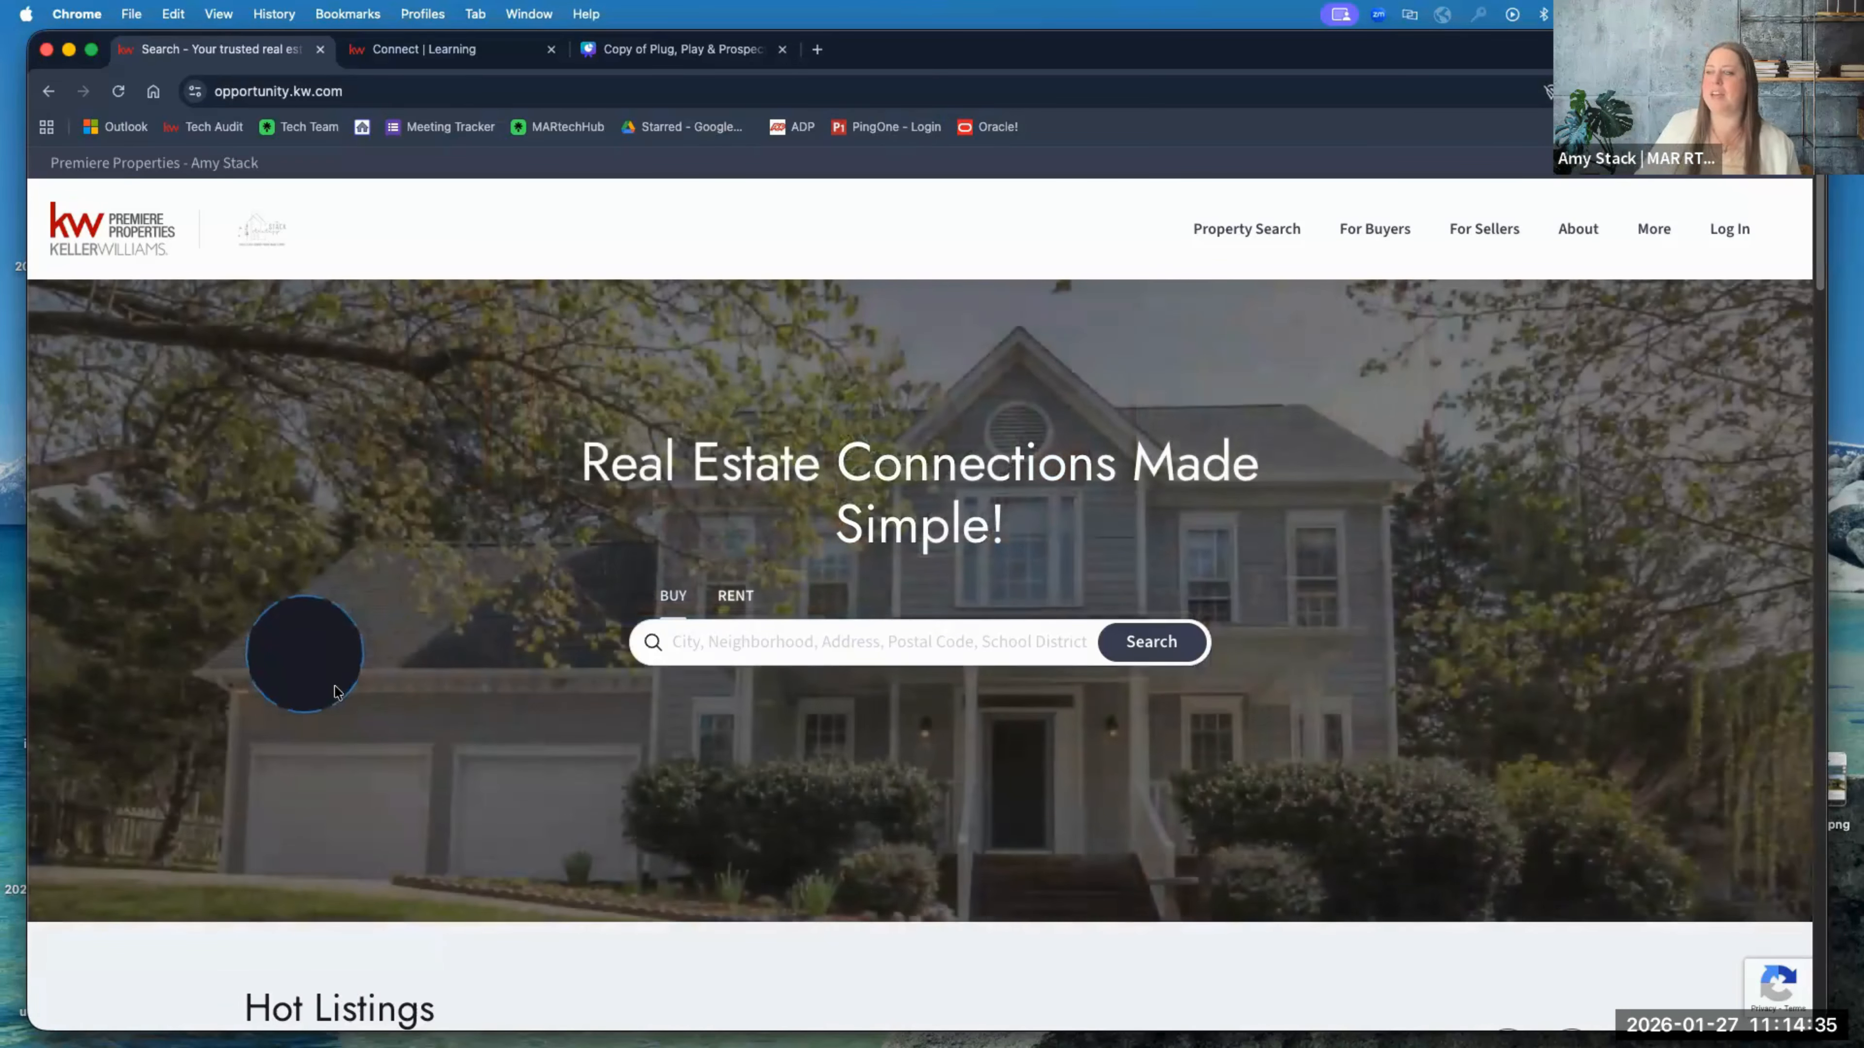
{"action": "scroll", "coordinate": [345, 710], "scroll_direction": "down", "scroll_amount": 3}
{"action": "scroll", "coordinate": [341, 701], "scroll_direction": "down", "scroll_amount": 5}
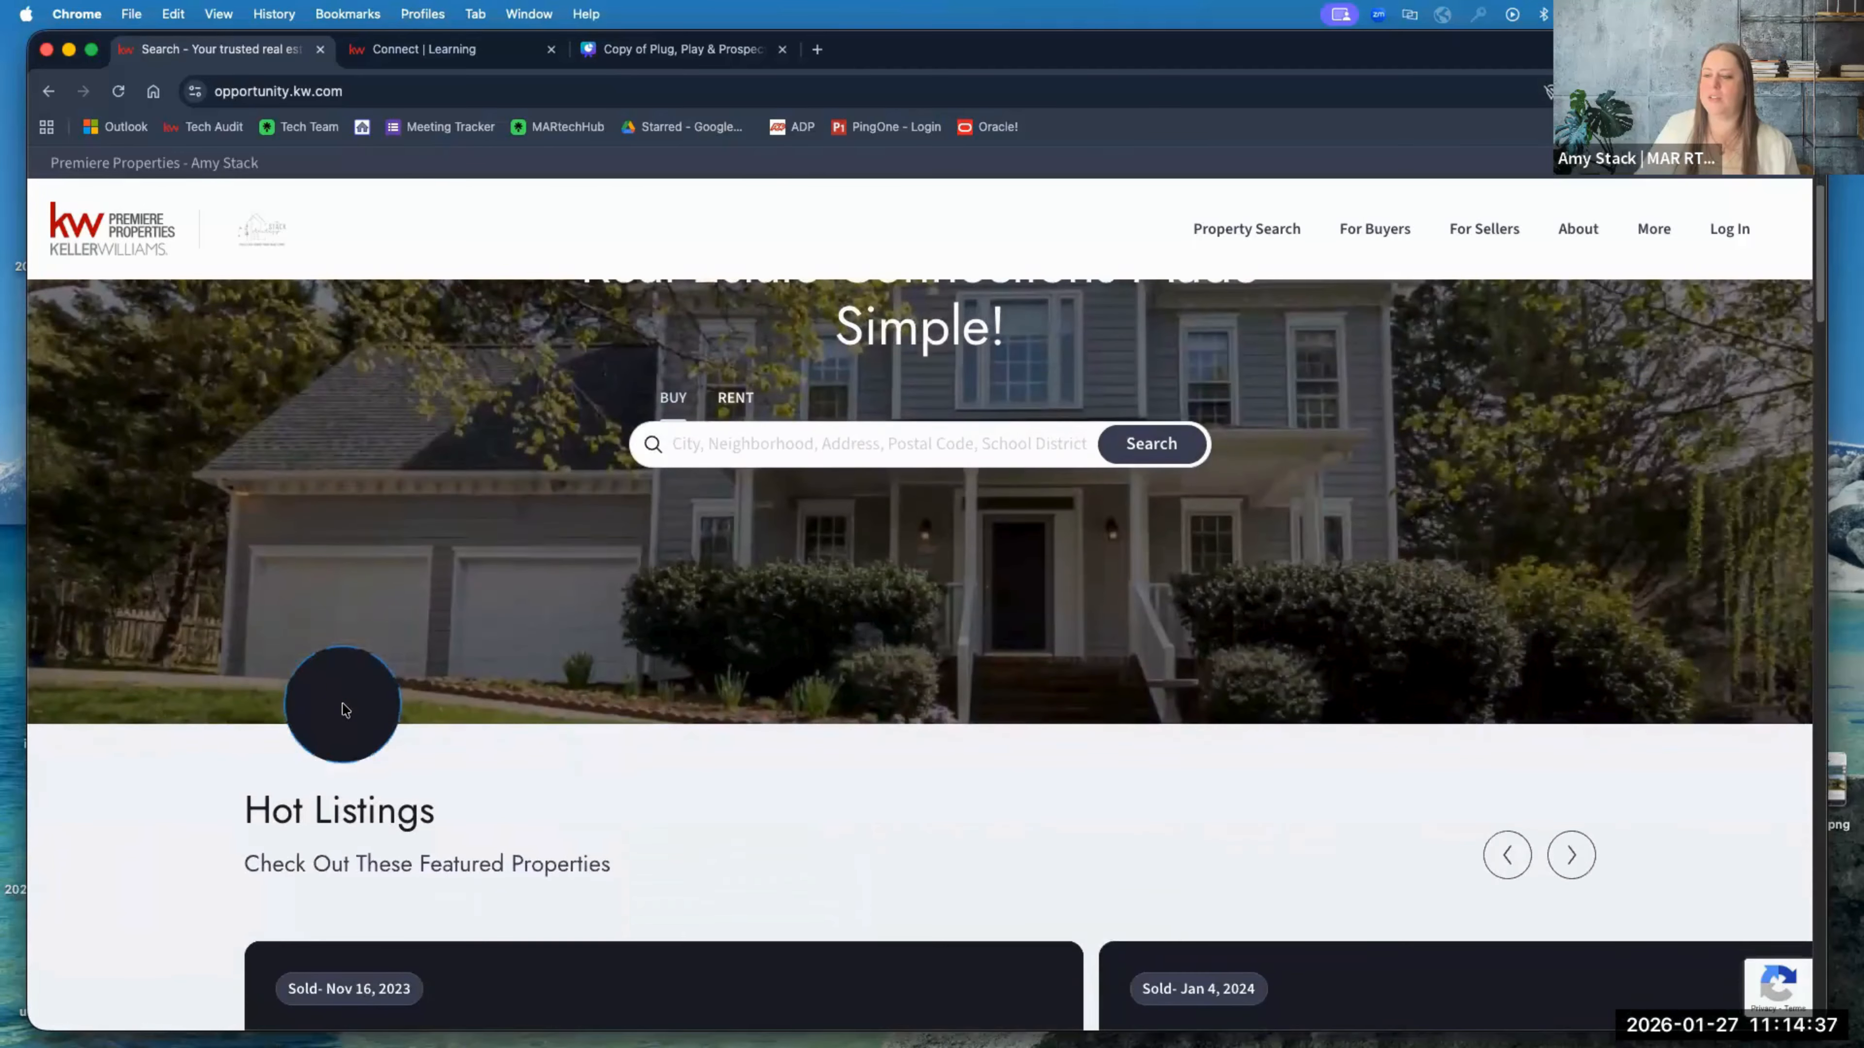
{"action": "scroll", "coordinate": [198, 732], "scroll_direction": "down", "scroll_amount": 4}
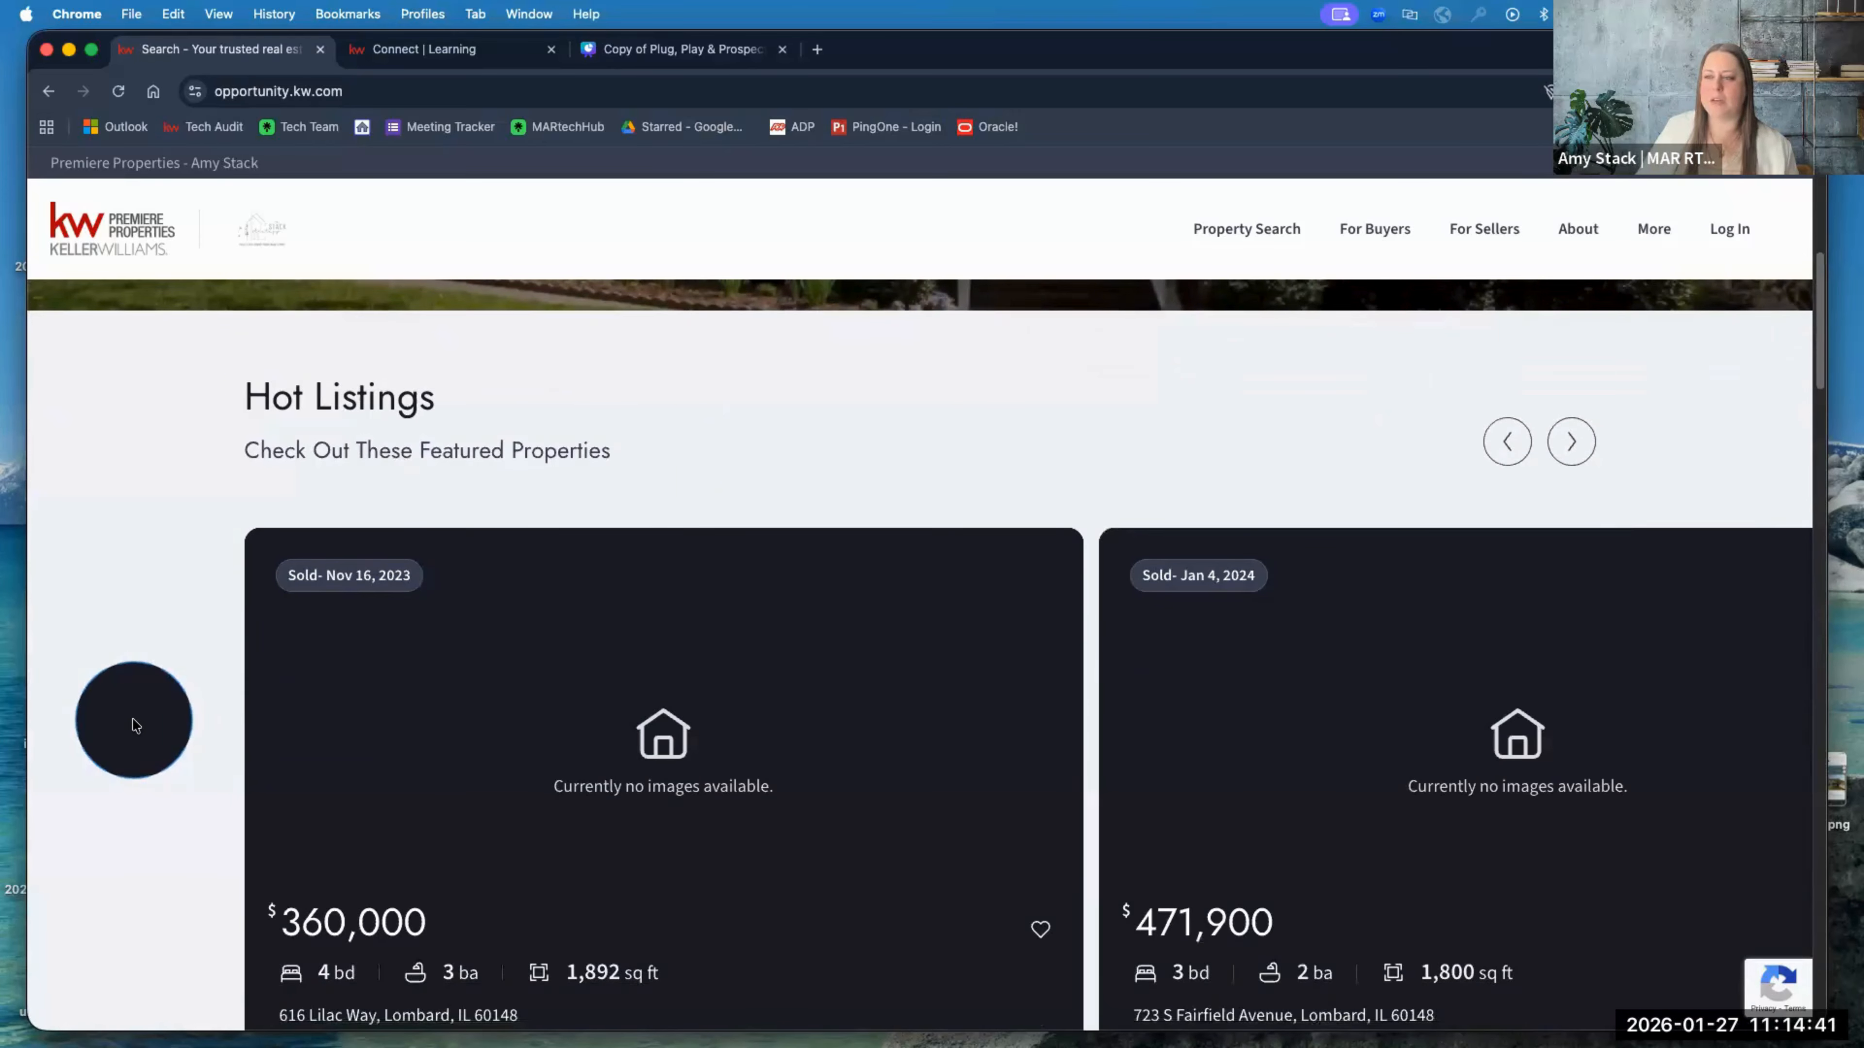
{"action": "scroll", "coordinate": [133, 725], "scroll_direction": "down", "scroll_amount": 1}
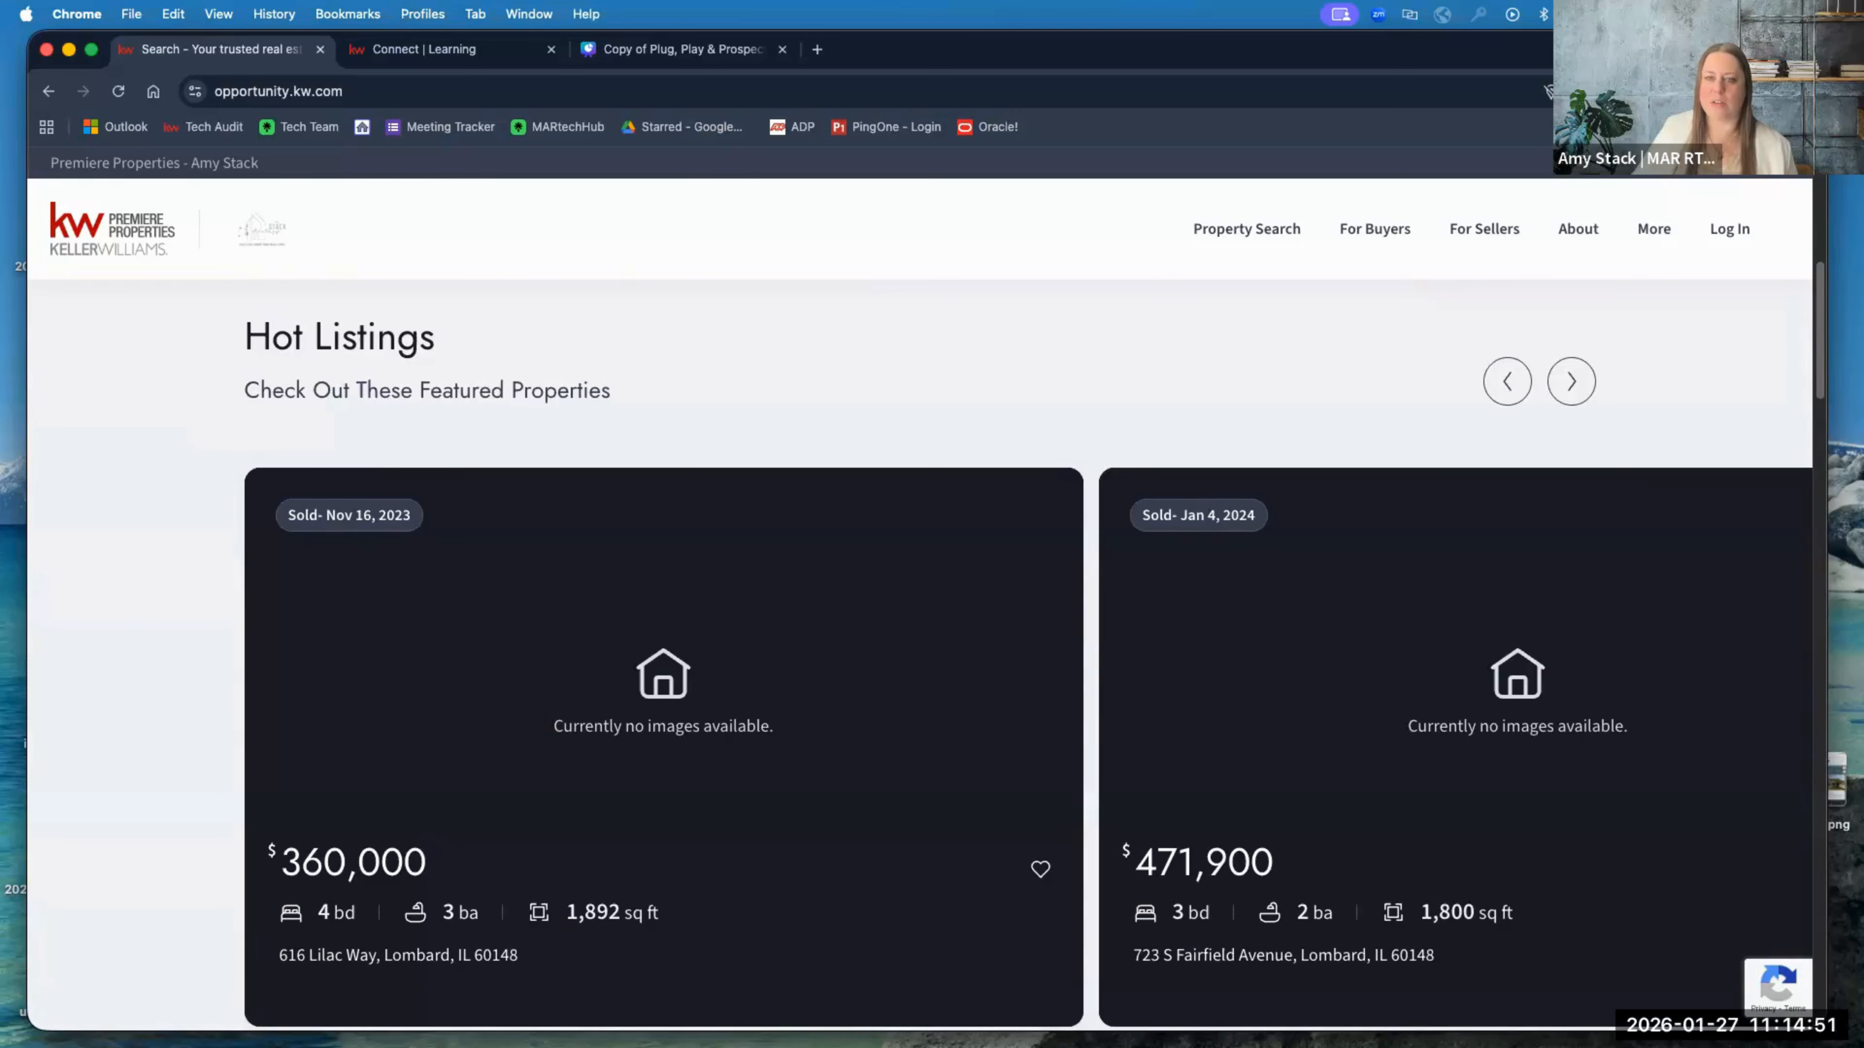
{"action": "scroll", "coordinate": [204, 697], "scroll_direction": "down", "scroll_amount": 1}
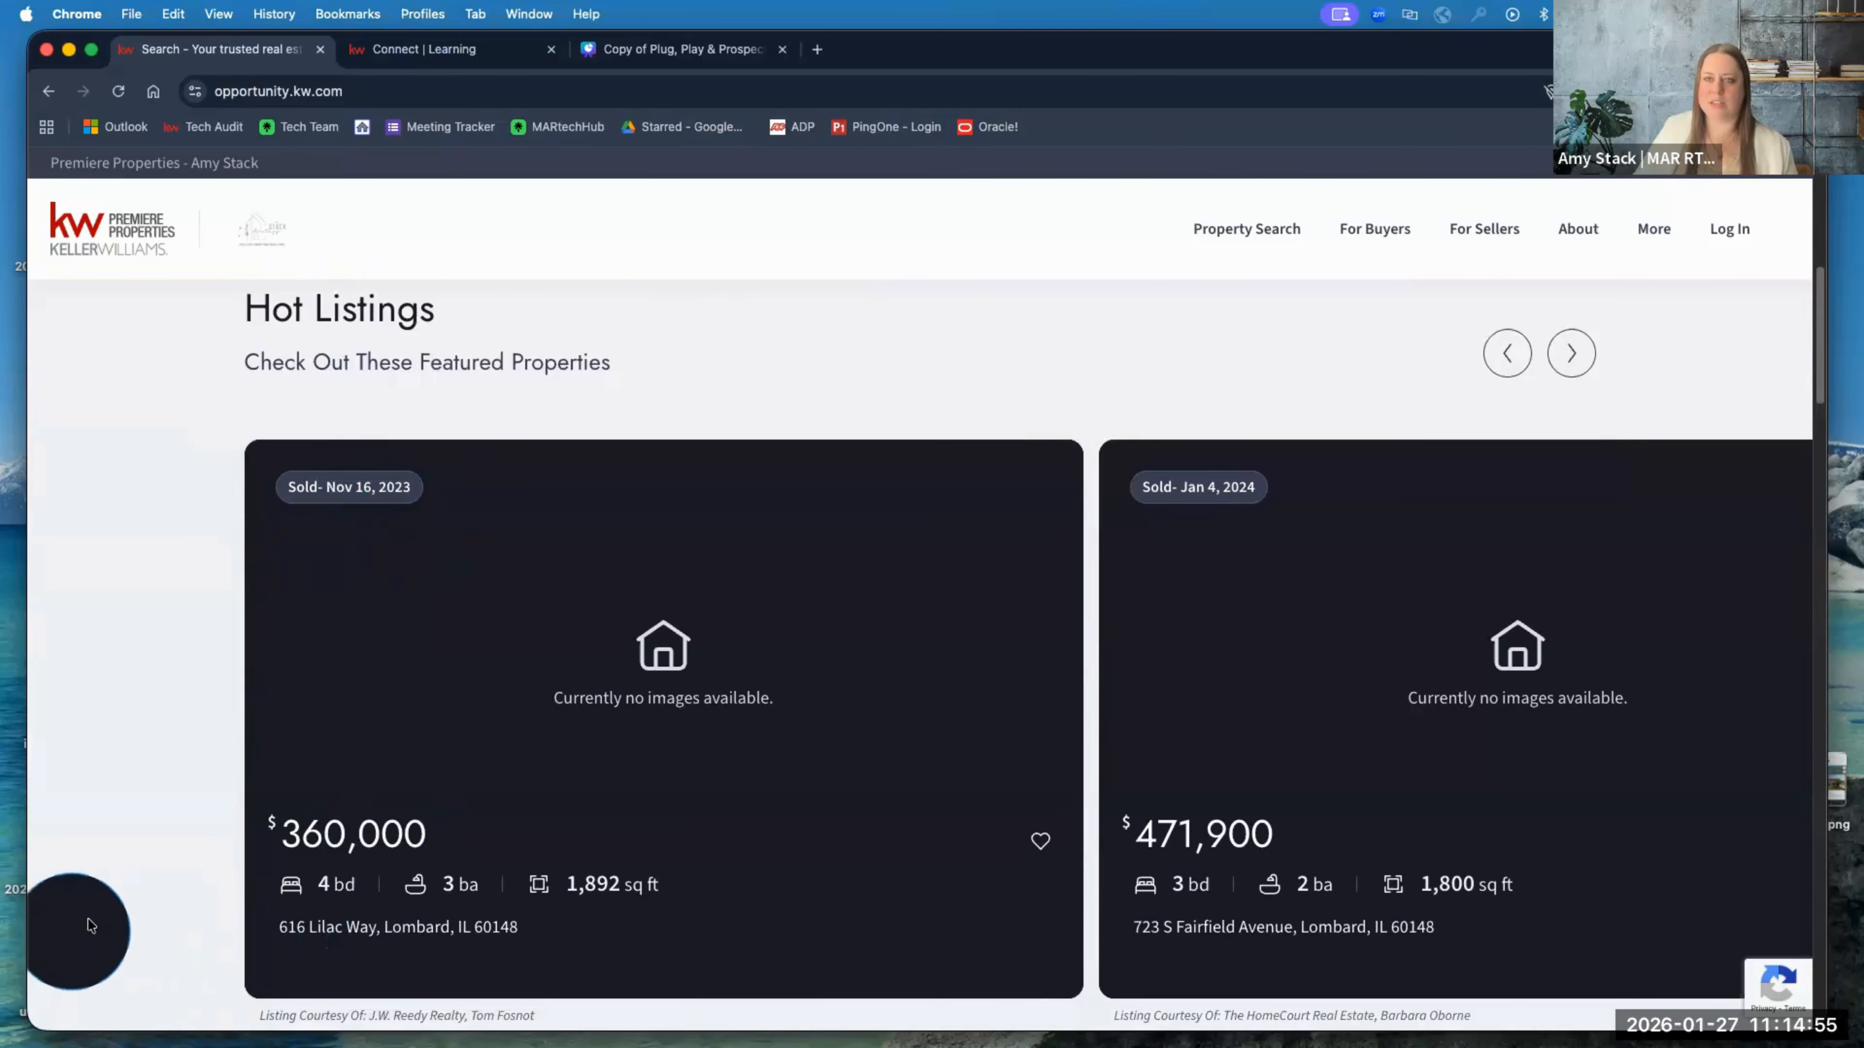
{"action": "scroll", "coordinate": [532, 774], "scroll_direction": "down", "scroll_amount": 2}
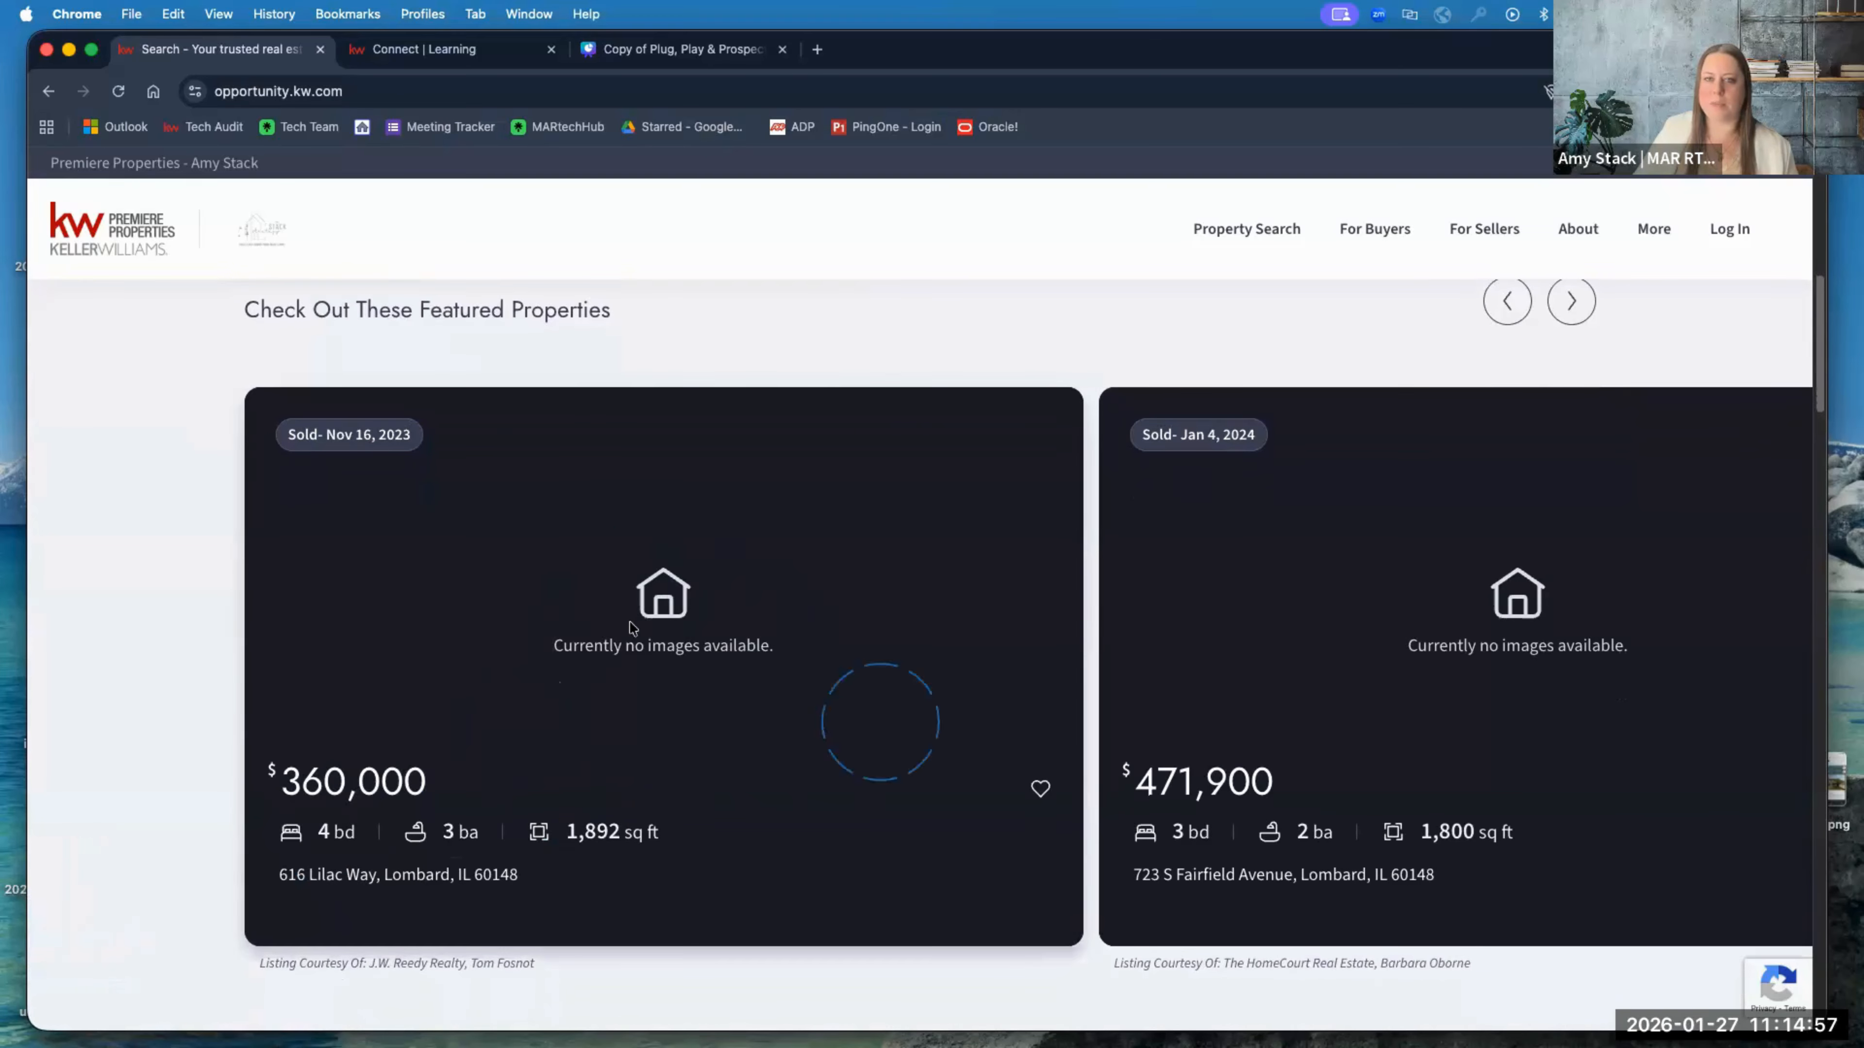
{"action": "left_click", "coordinate": [593, 659]}
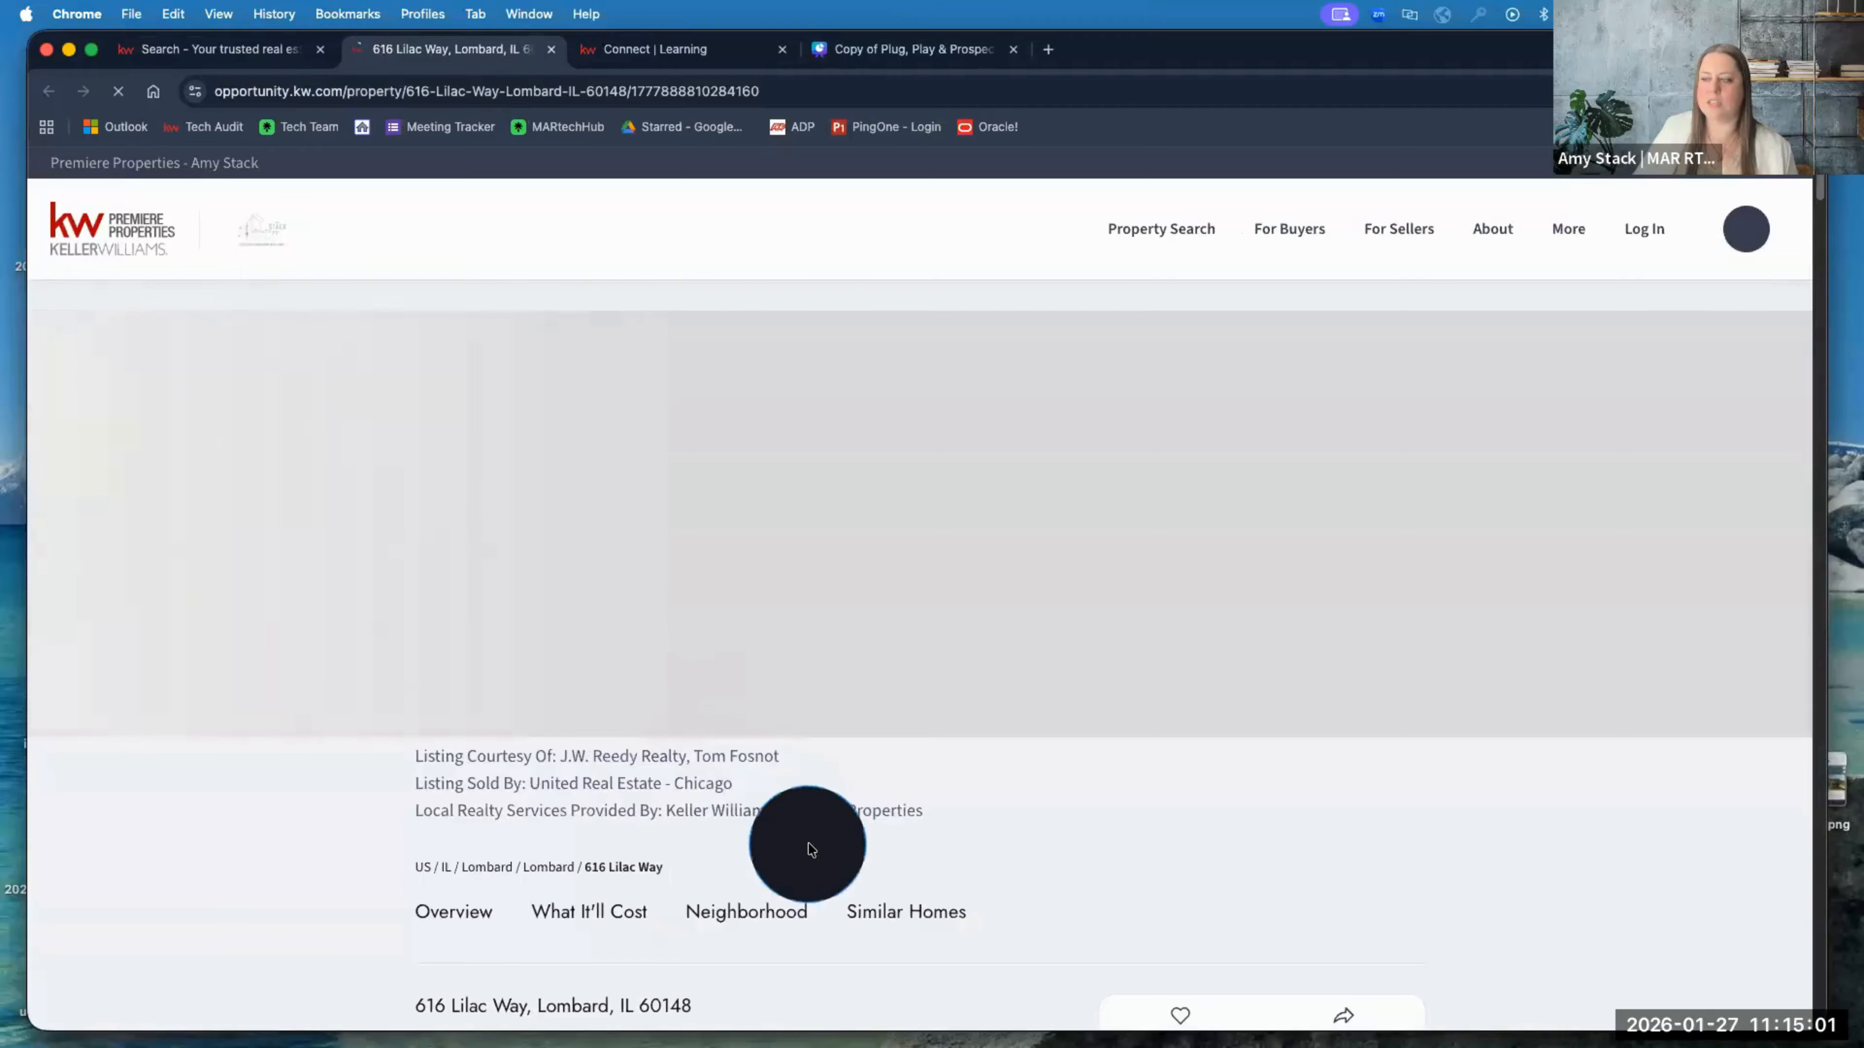
{"action": "scroll", "coordinate": [809, 844], "scroll_direction": "down", "scroll_amount": 3}
{"action": "scroll", "coordinate": [810, 850], "scroll_direction": "down", "scroll_amount": 3}
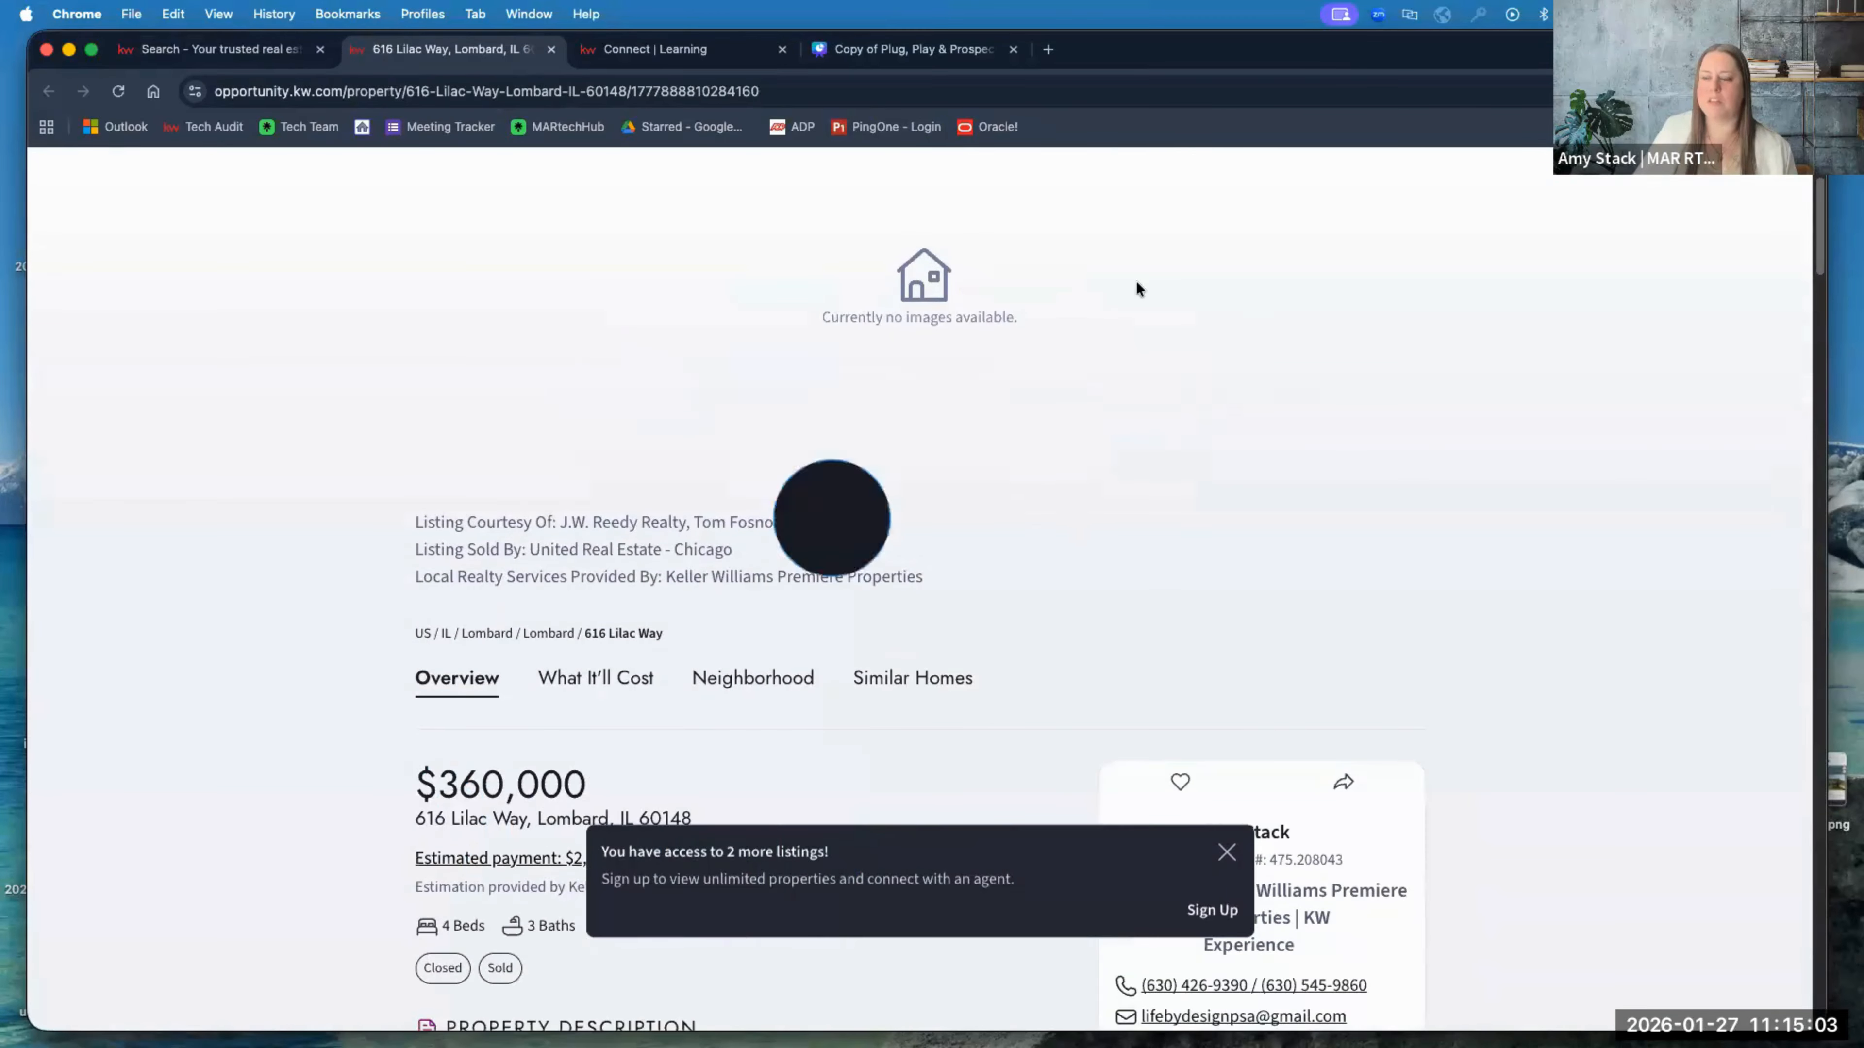
{"action": "scroll", "coordinate": [998, 604], "scroll_direction": "down", "scroll_amount": 8}
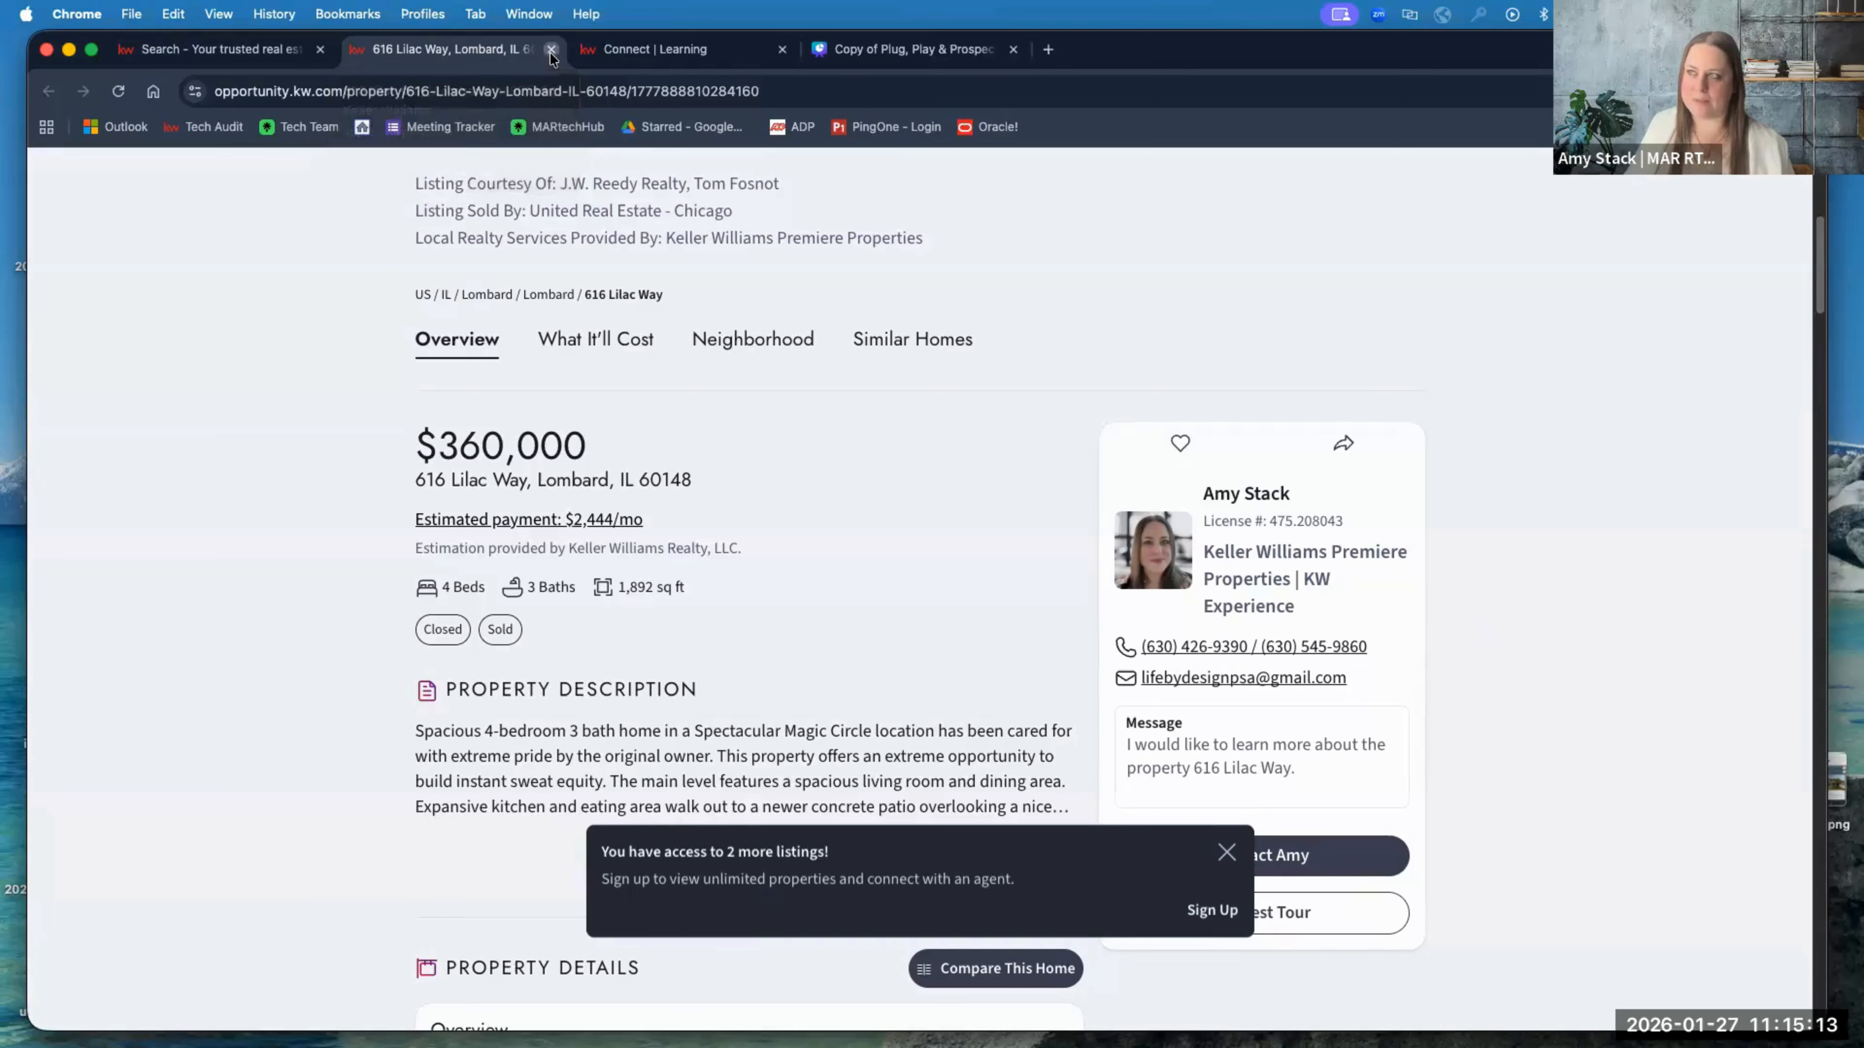
{"action": "left_click", "coordinate": [550, 49]}
{"action": "scroll", "coordinate": [190, 506], "scroll_direction": "up", "scroll_amount": 10}
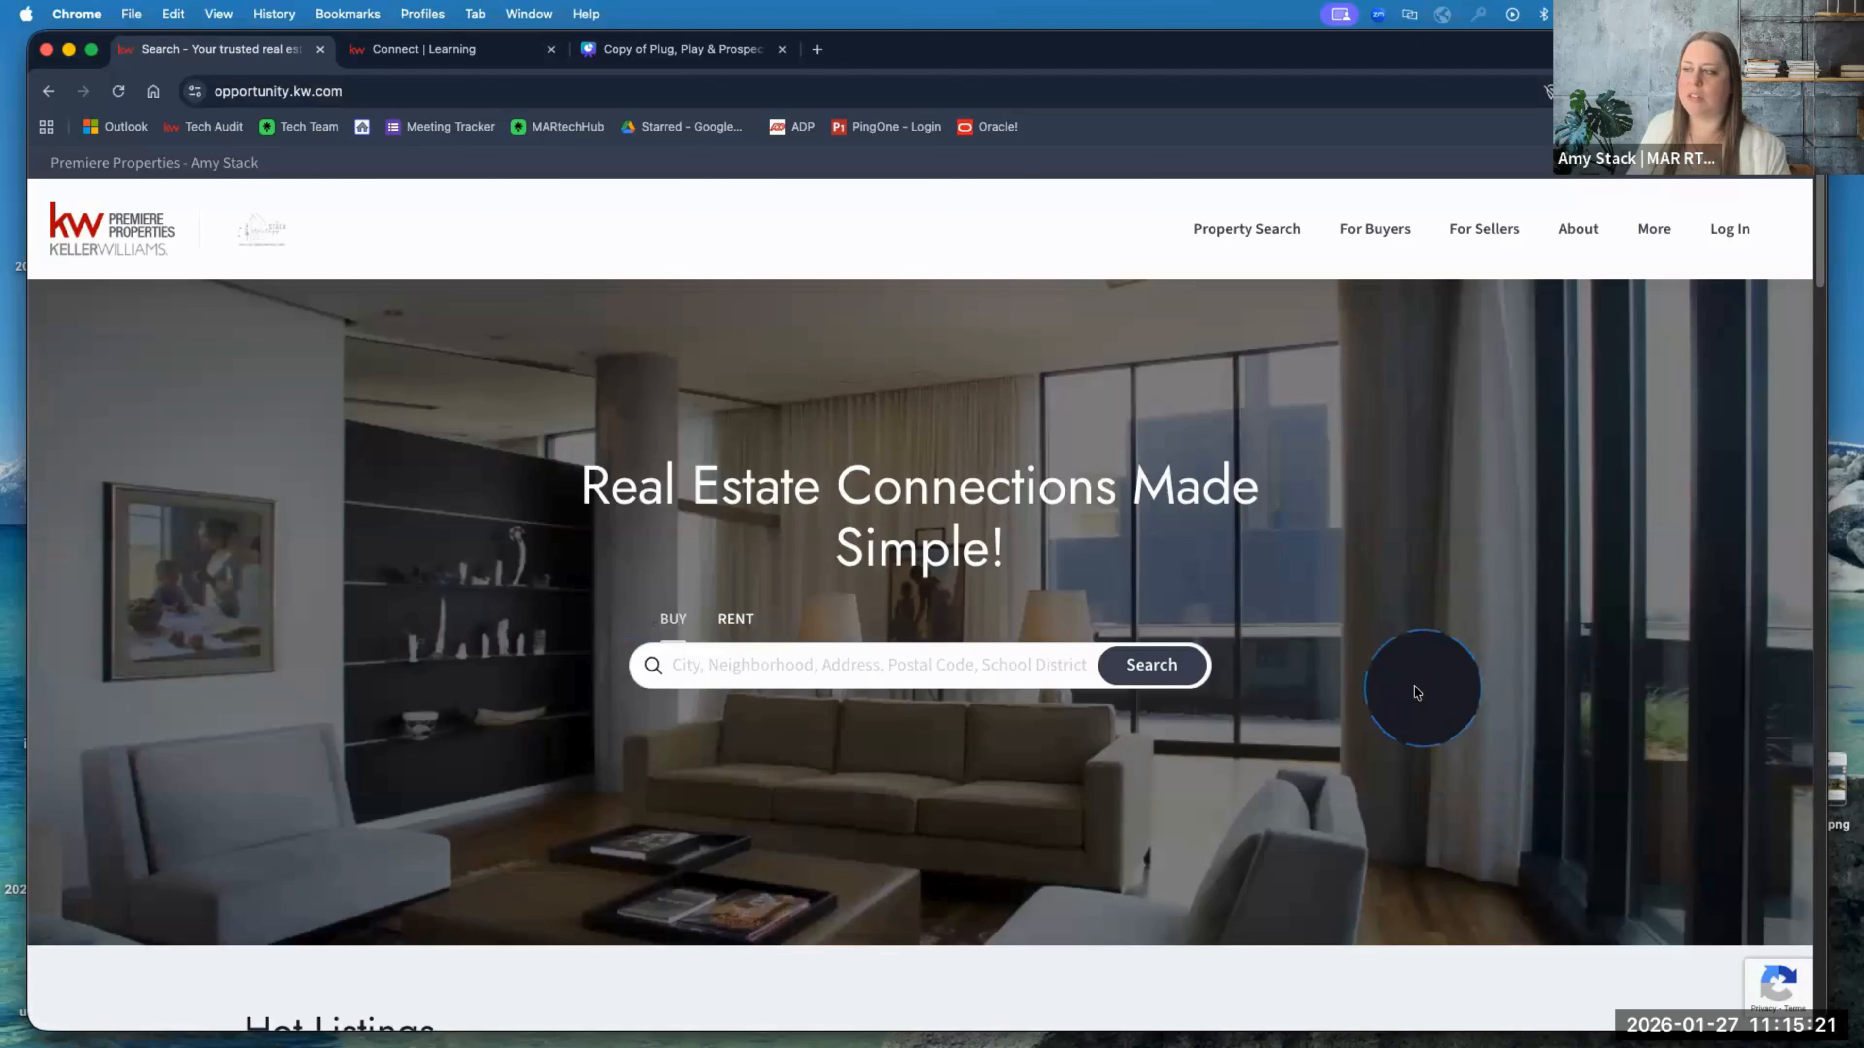
{"action": "scroll", "coordinate": [1427, 682], "scroll_direction": "down", "scroll_amount": 2}
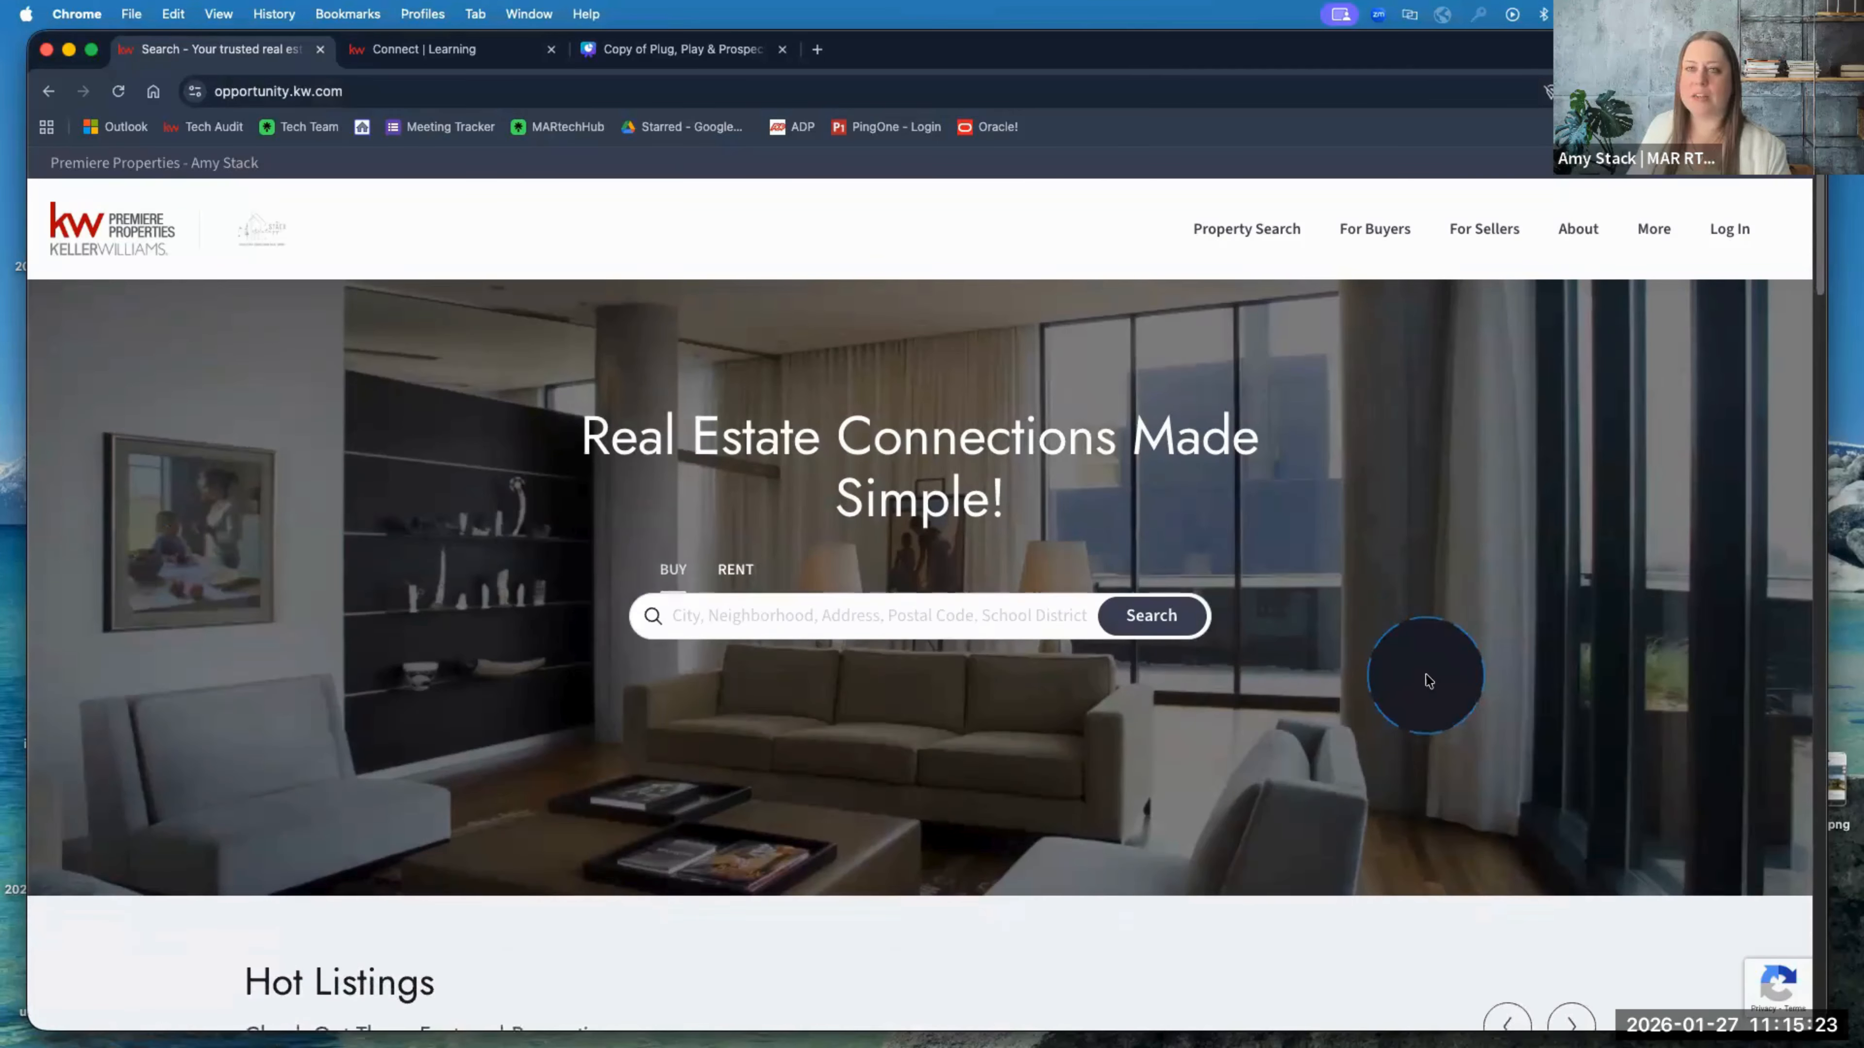
{"action": "scroll", "coordinate": [1427, 682], "scroll_direction": "up", "scroll_amount": 2}
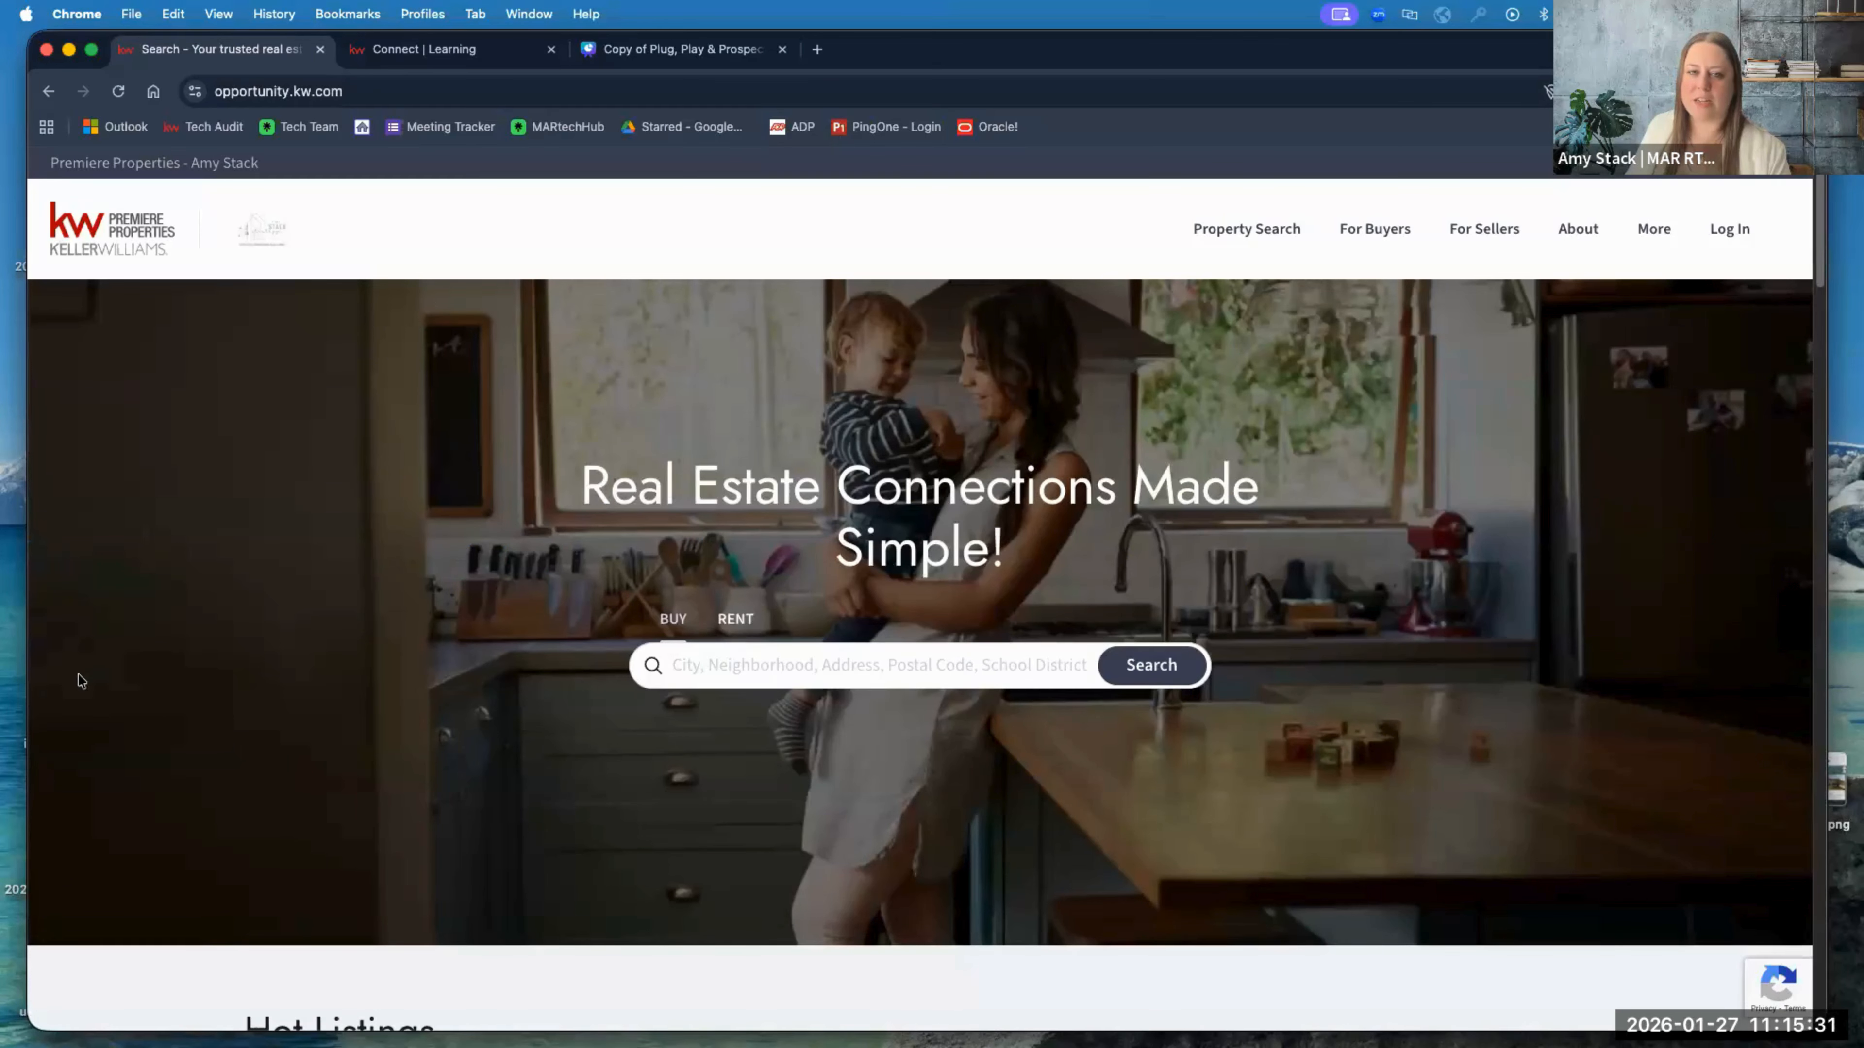
{"action": "scroll", "coordinate": [392, 716], "scroll_direction": "down", "scroll_amount": 10}
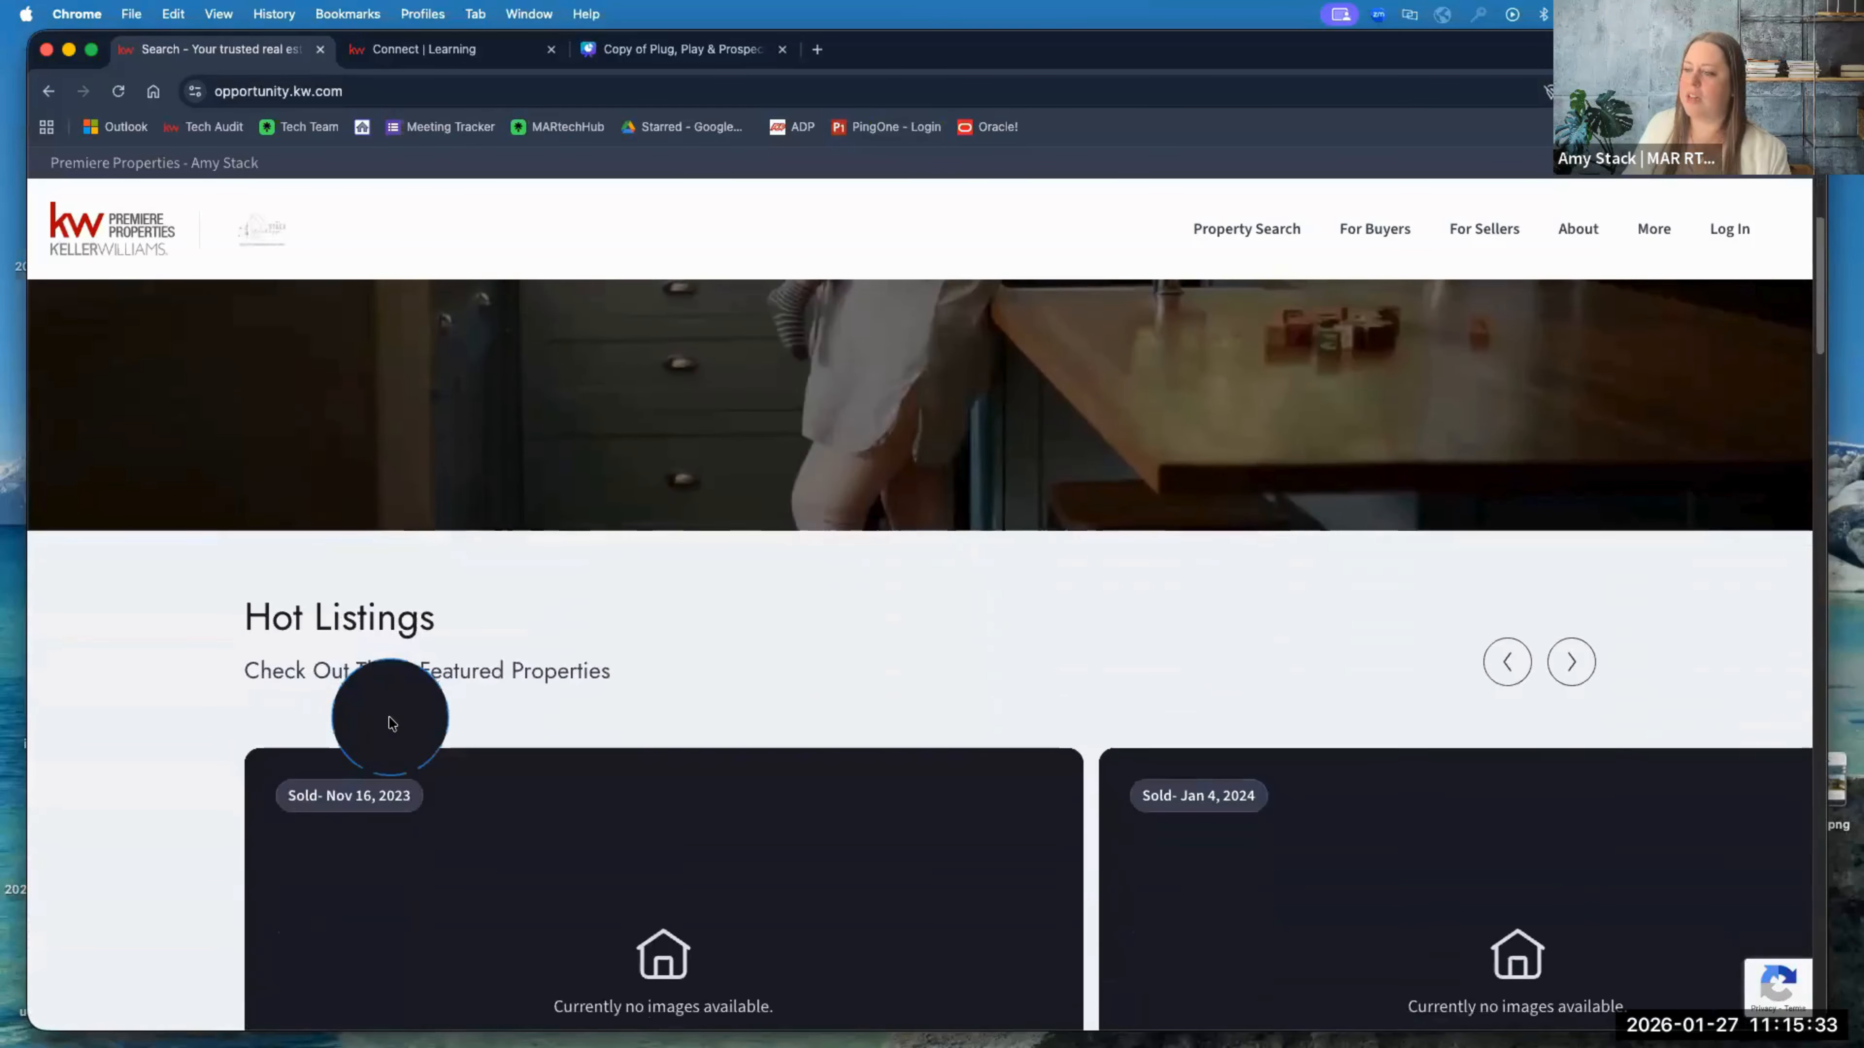
{"action": "scroll", "coordinate": [313, 739], "scroll_direction": "down", "scroll_amount": 8}
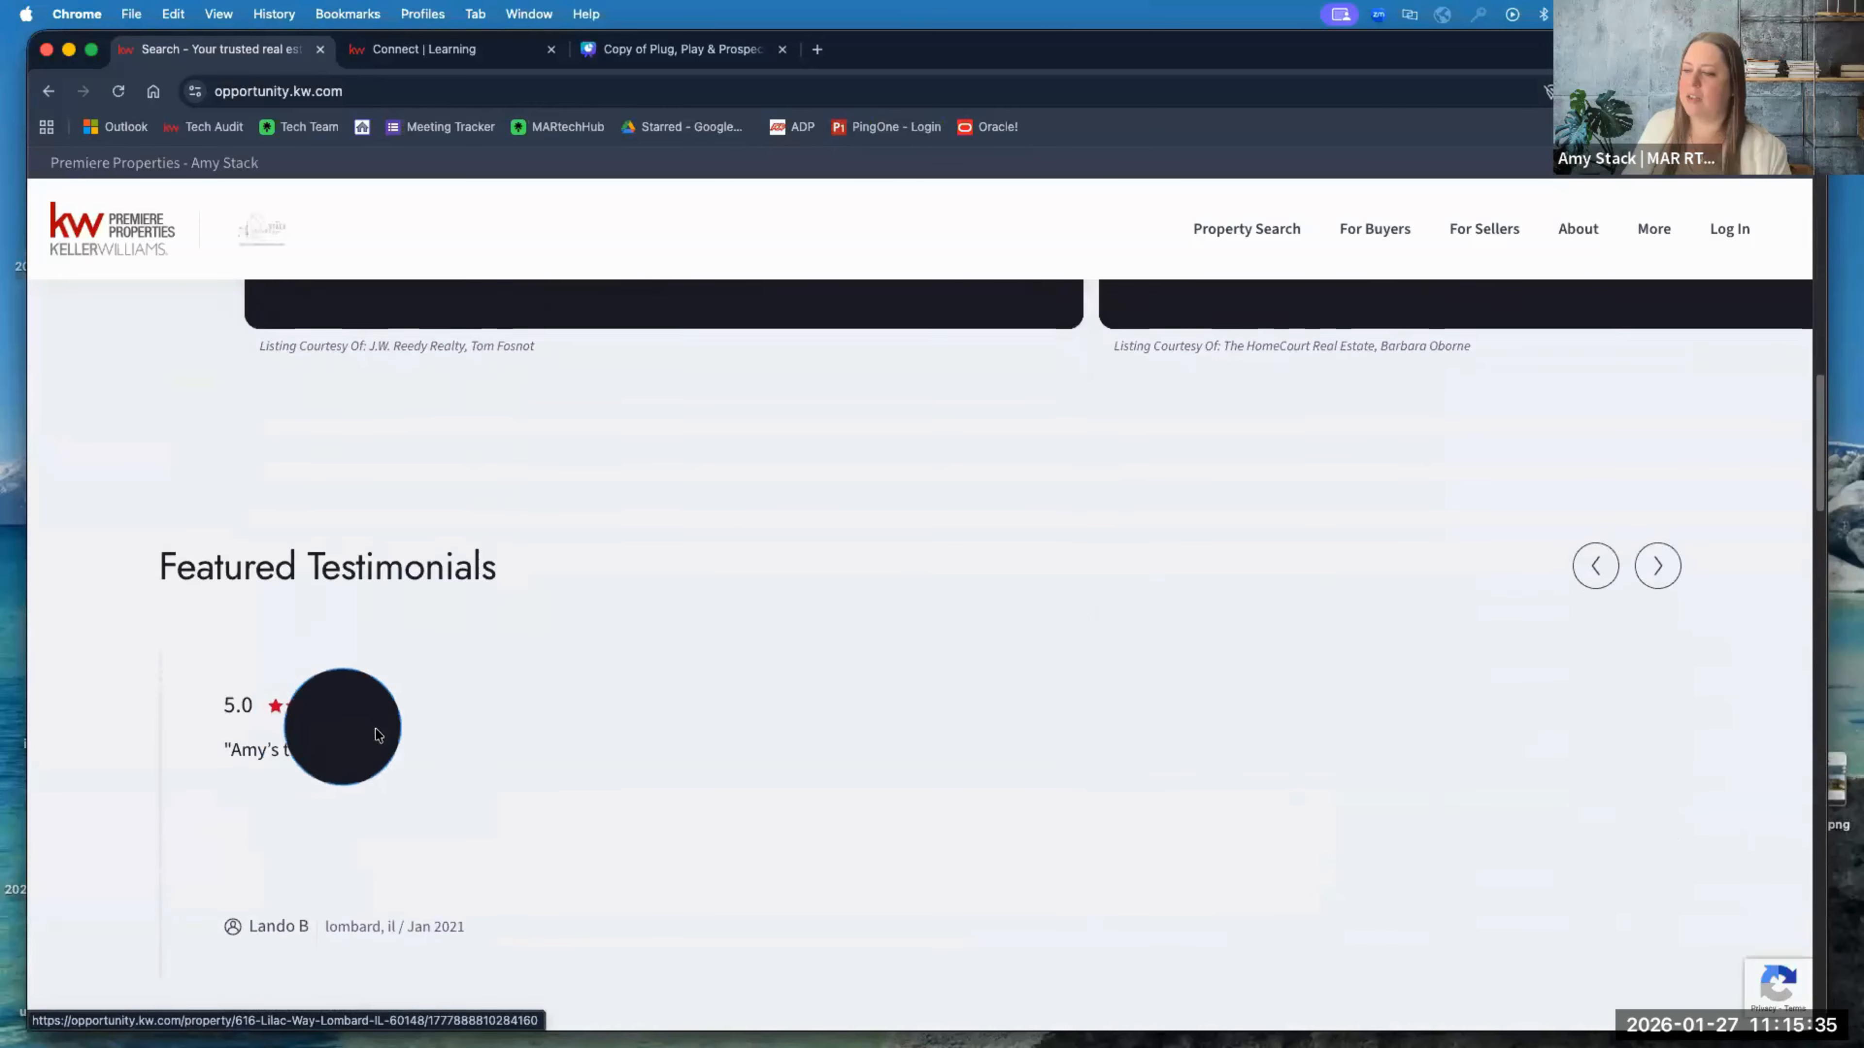
{"action": "scroll", "coordinate": [464, 740], "scroll_direction": "down", "scroll_amount": 8}
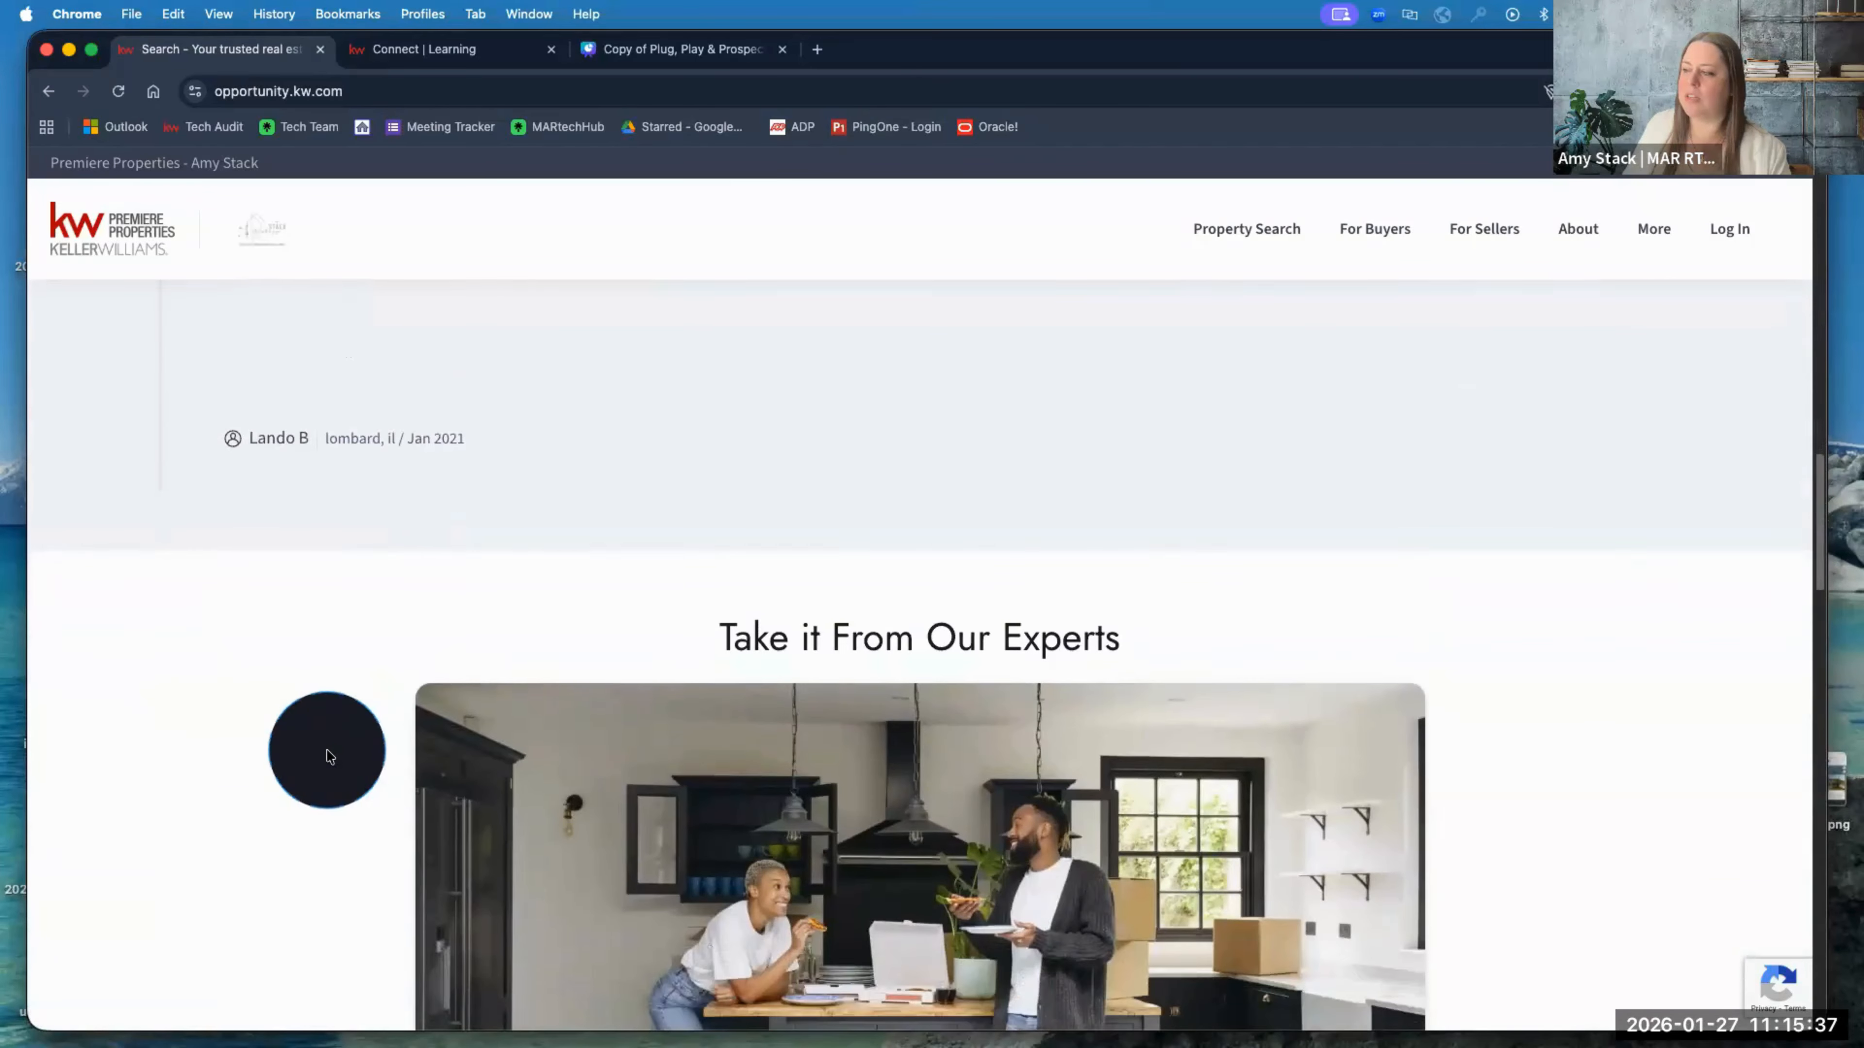
{"action": "scroll", "coordinate": [327, 756], "scroll_direction": "down", "scroll_amount": 10}
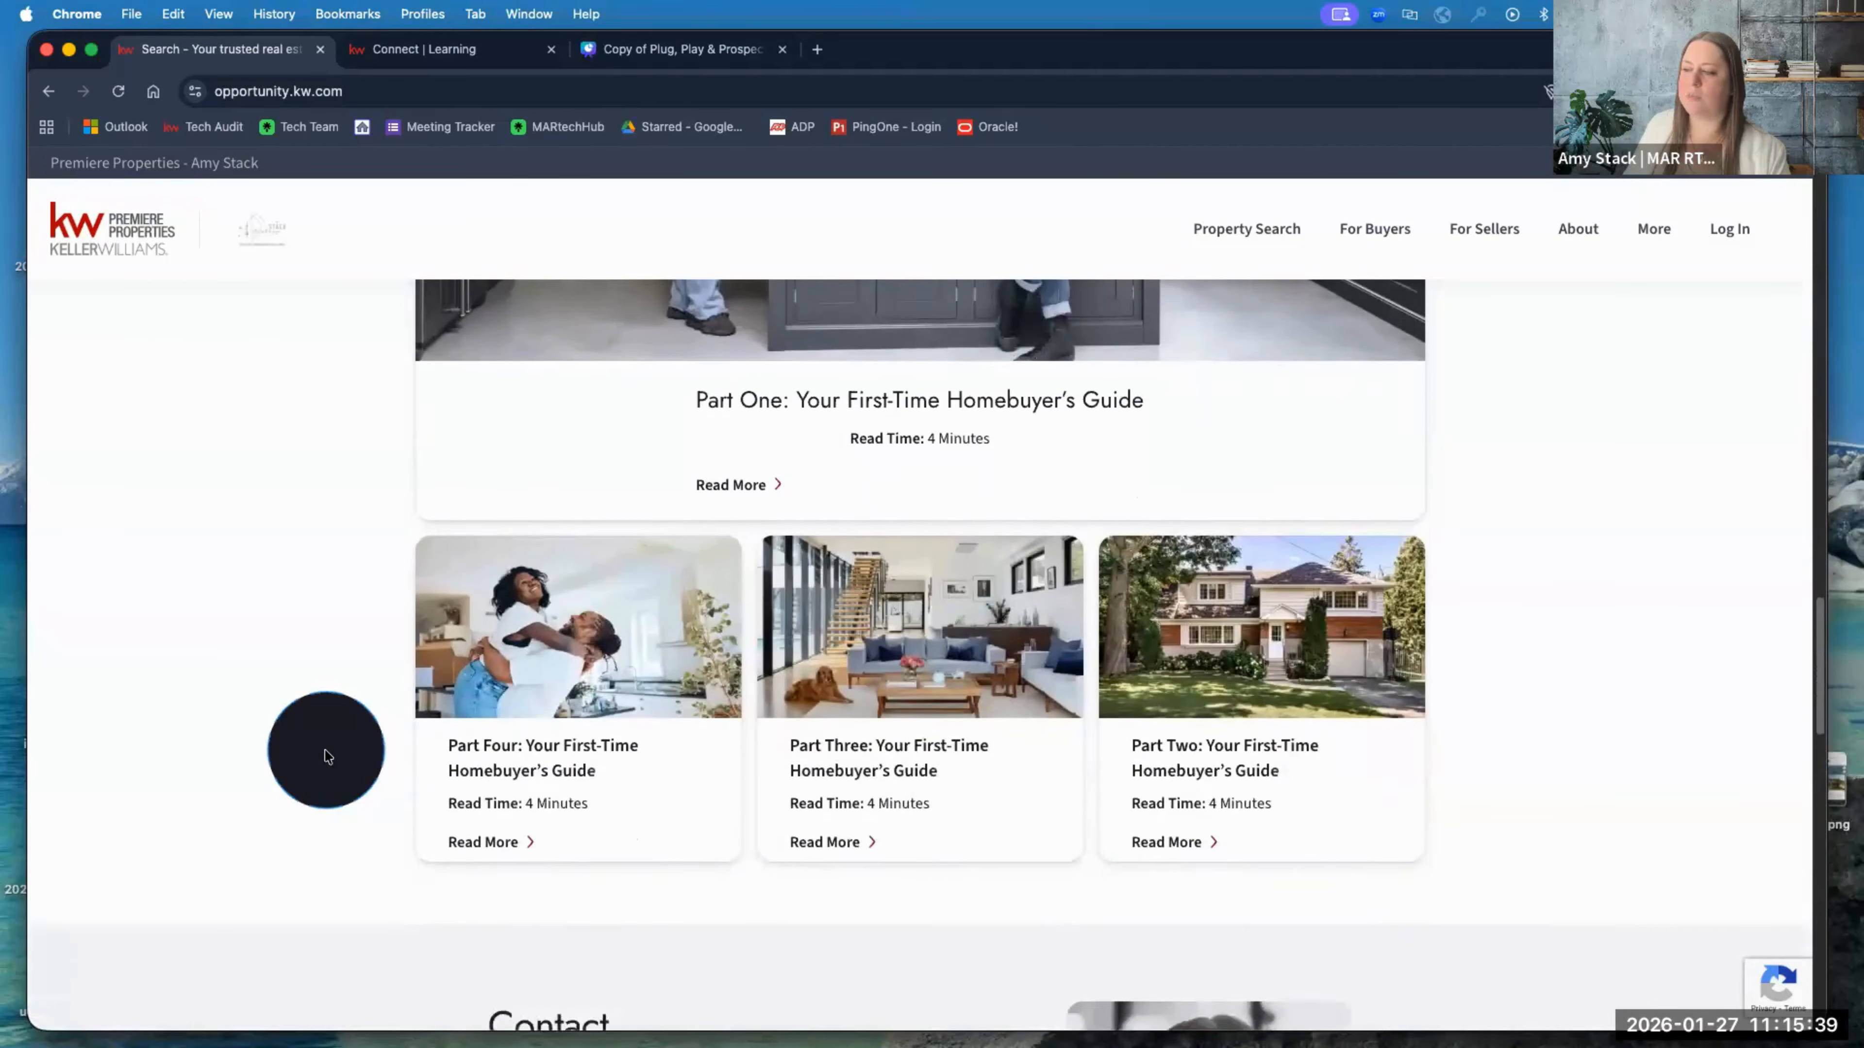
{"action": "scroll", "coordinate": [327, 756], "scroll_direction": "down", "scroll_amount": 5}
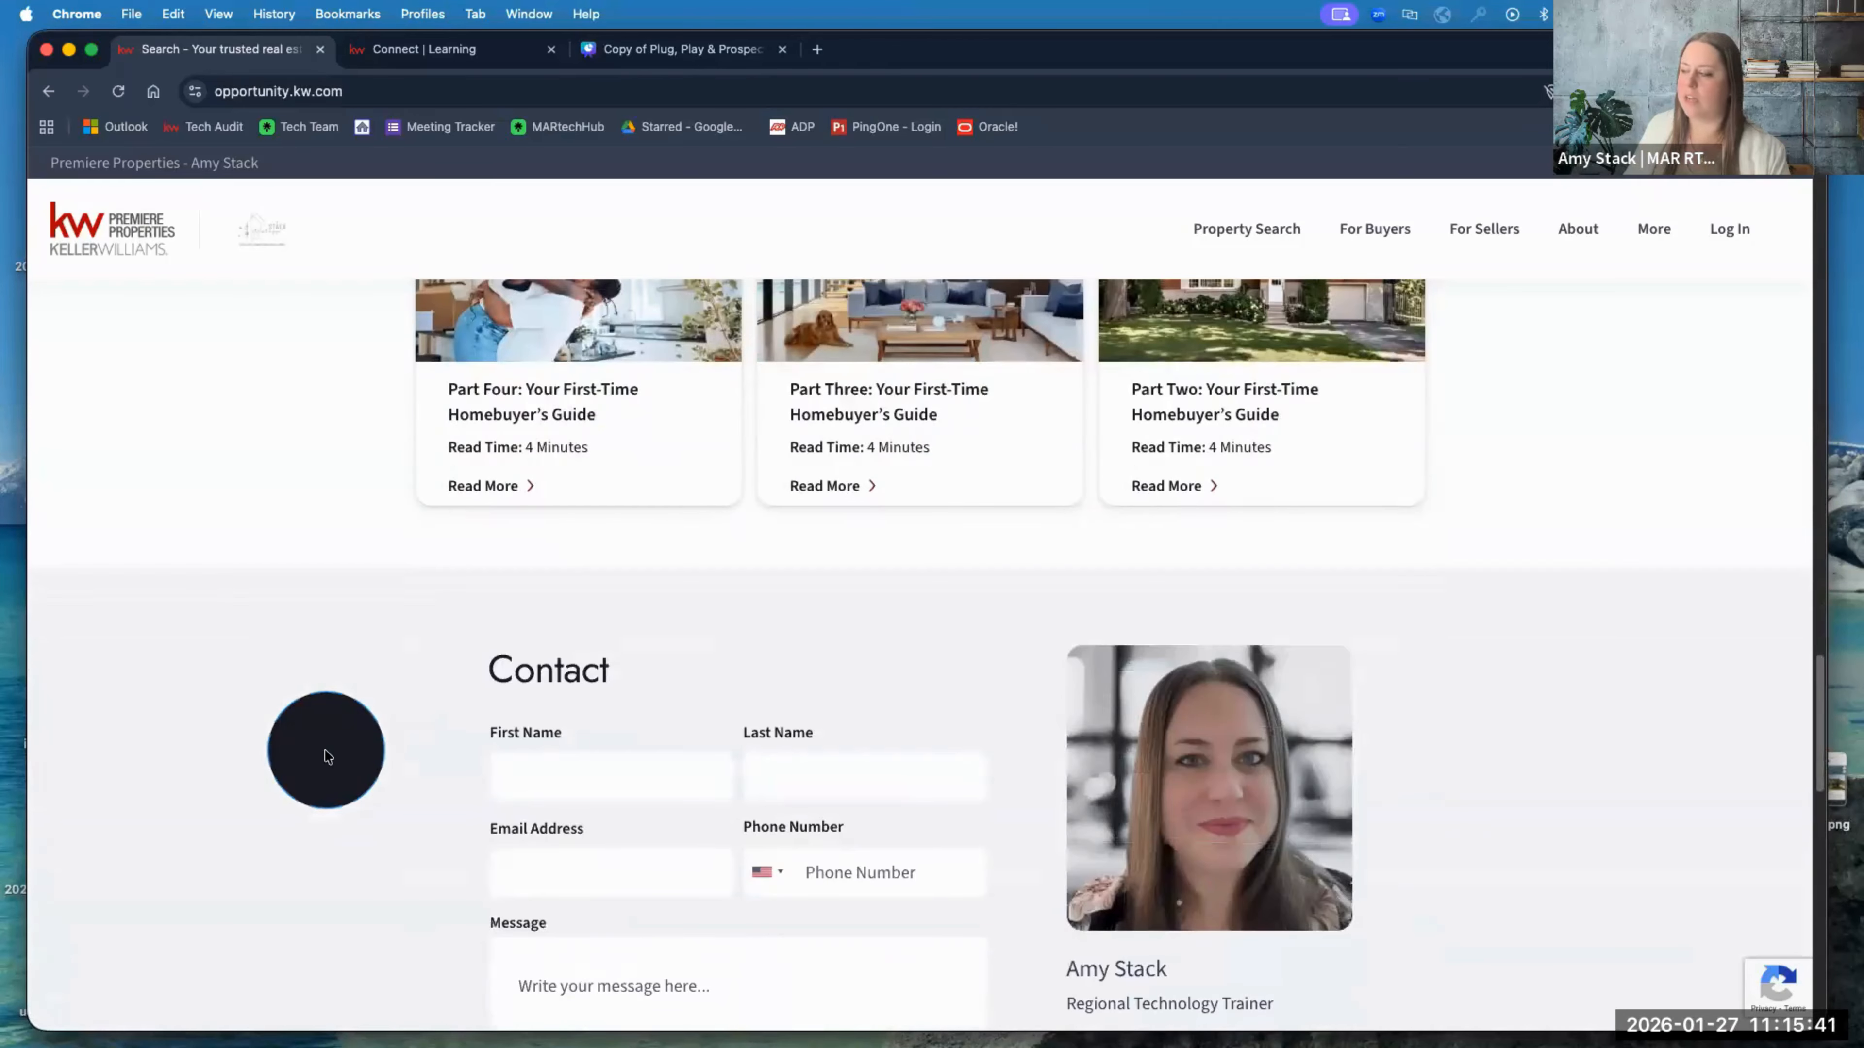
{"action": "scroll", "coordinate": [327, 756], "scroll_direction": "up", "scroll_amount": 20}
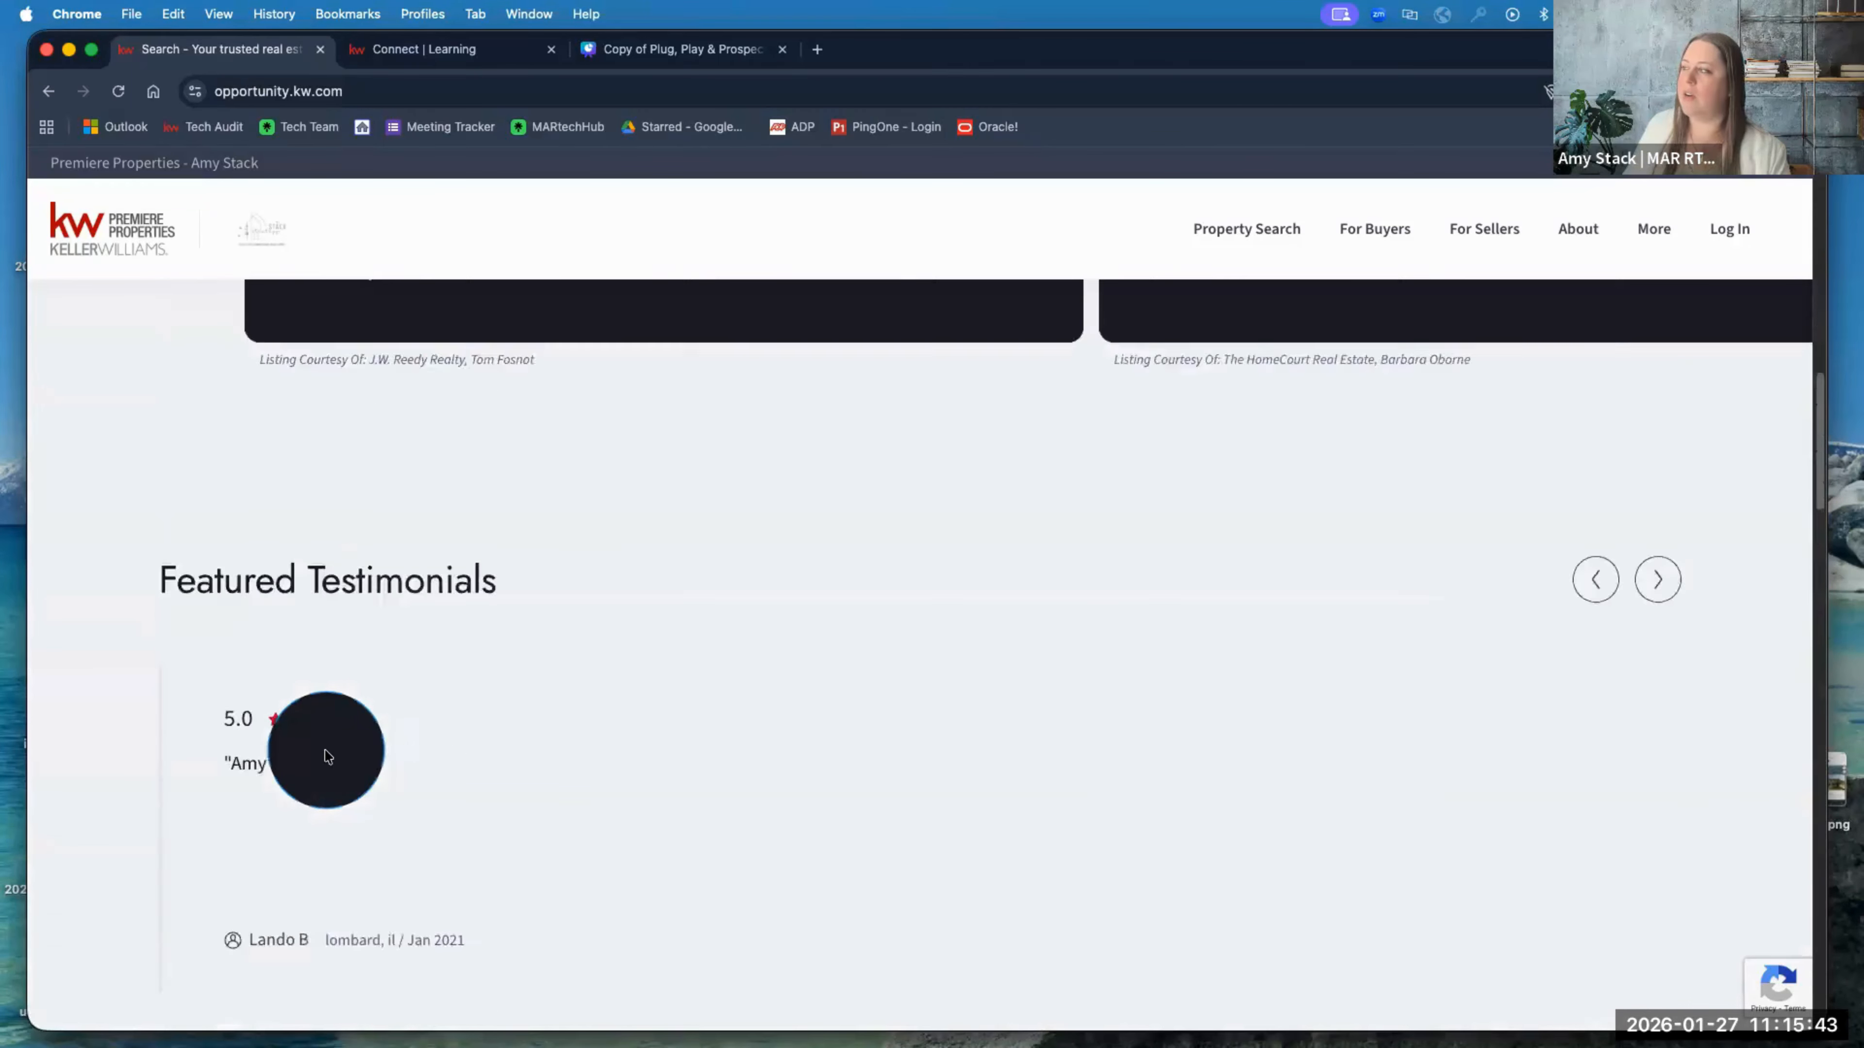
{"action": "scroll", "coordinate": [327, 757], "scroll_direction": "up", "scroll_amount": 6}
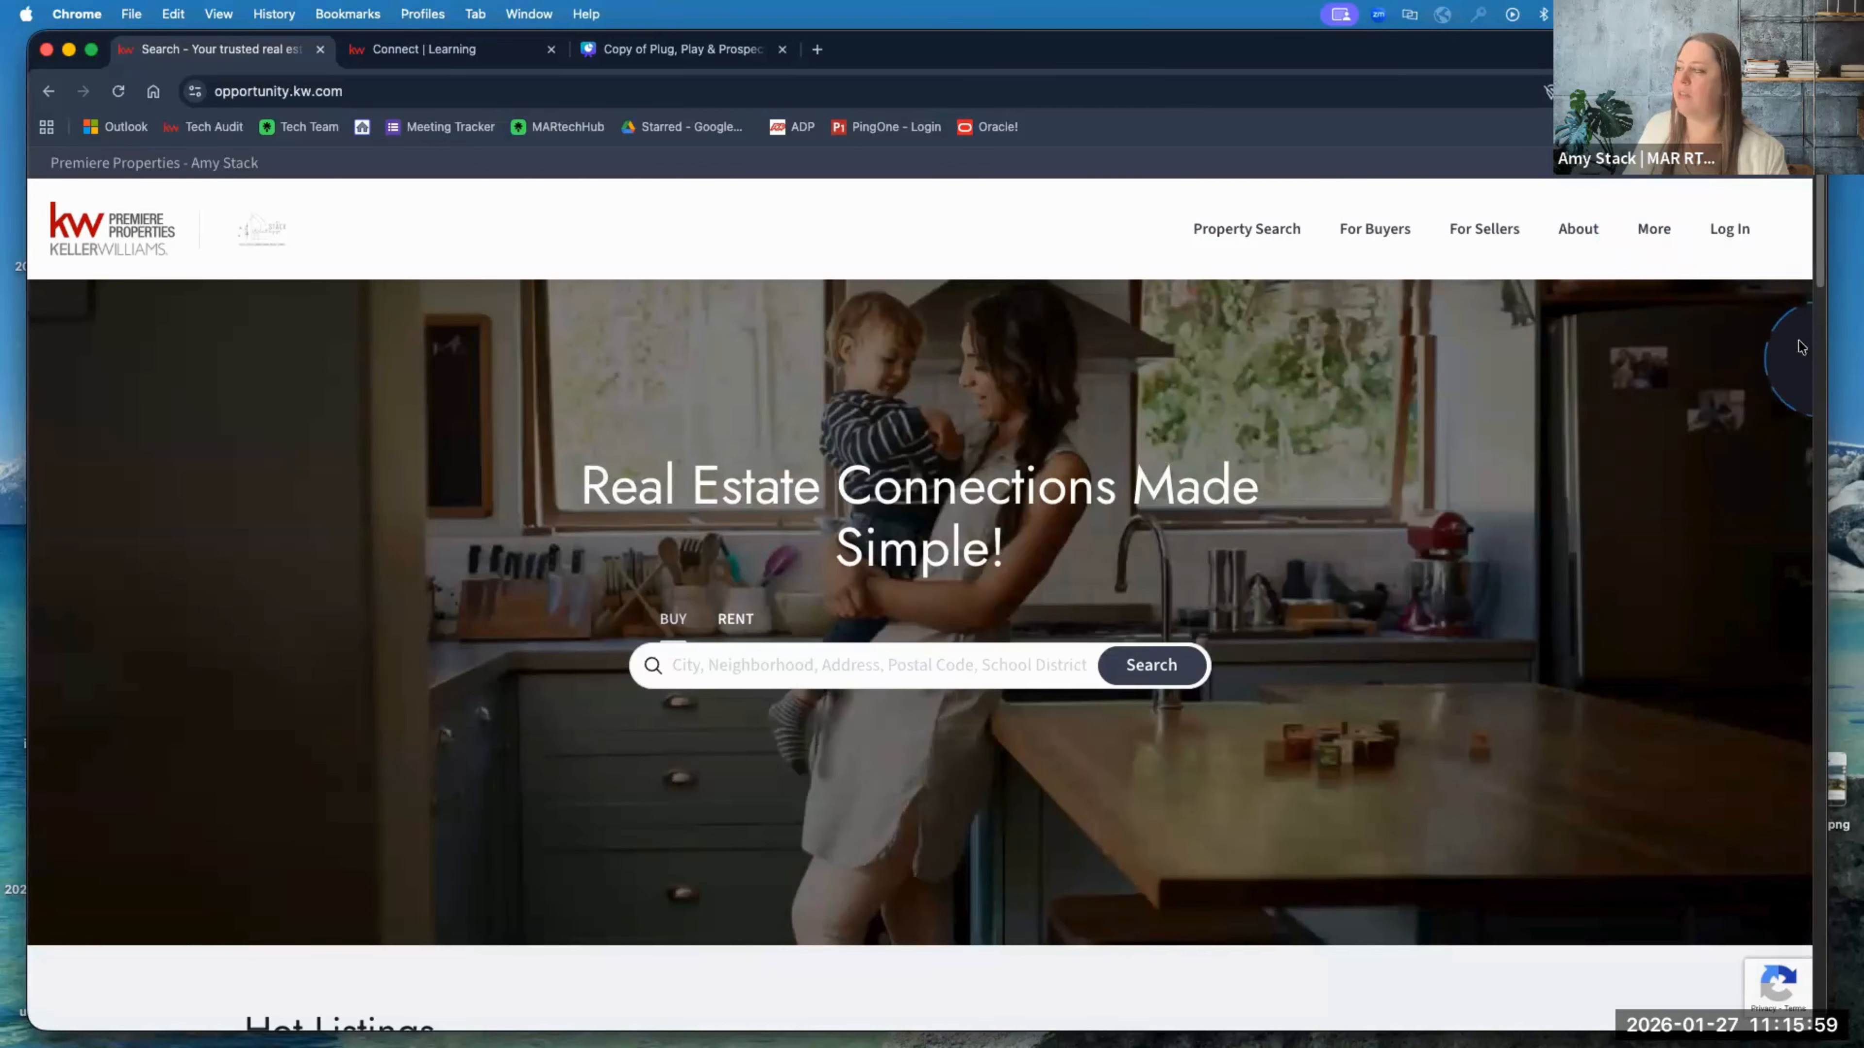
{"action": "mouse_move", "coordinate": [1669, 229]}
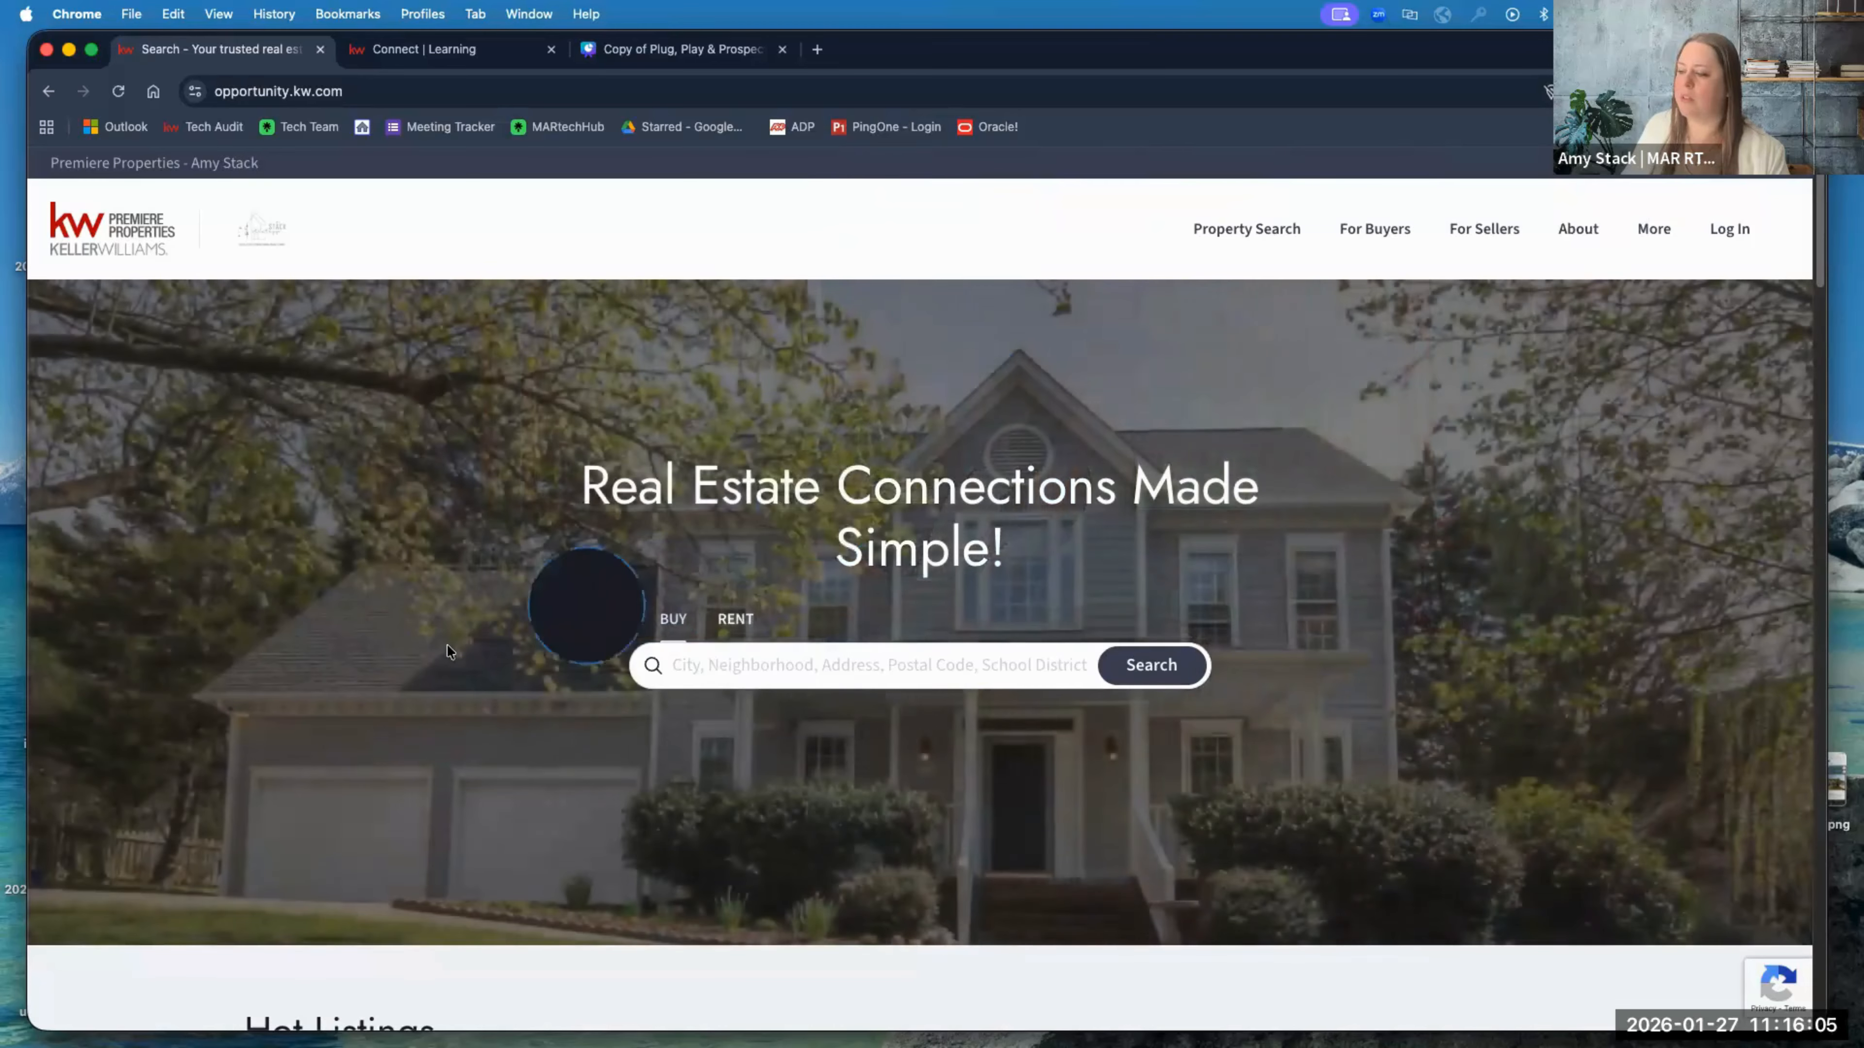
{"action": "scroll", "coordinate": [462, 648], "scroll_direction": "down", "scroll_amount": 5}
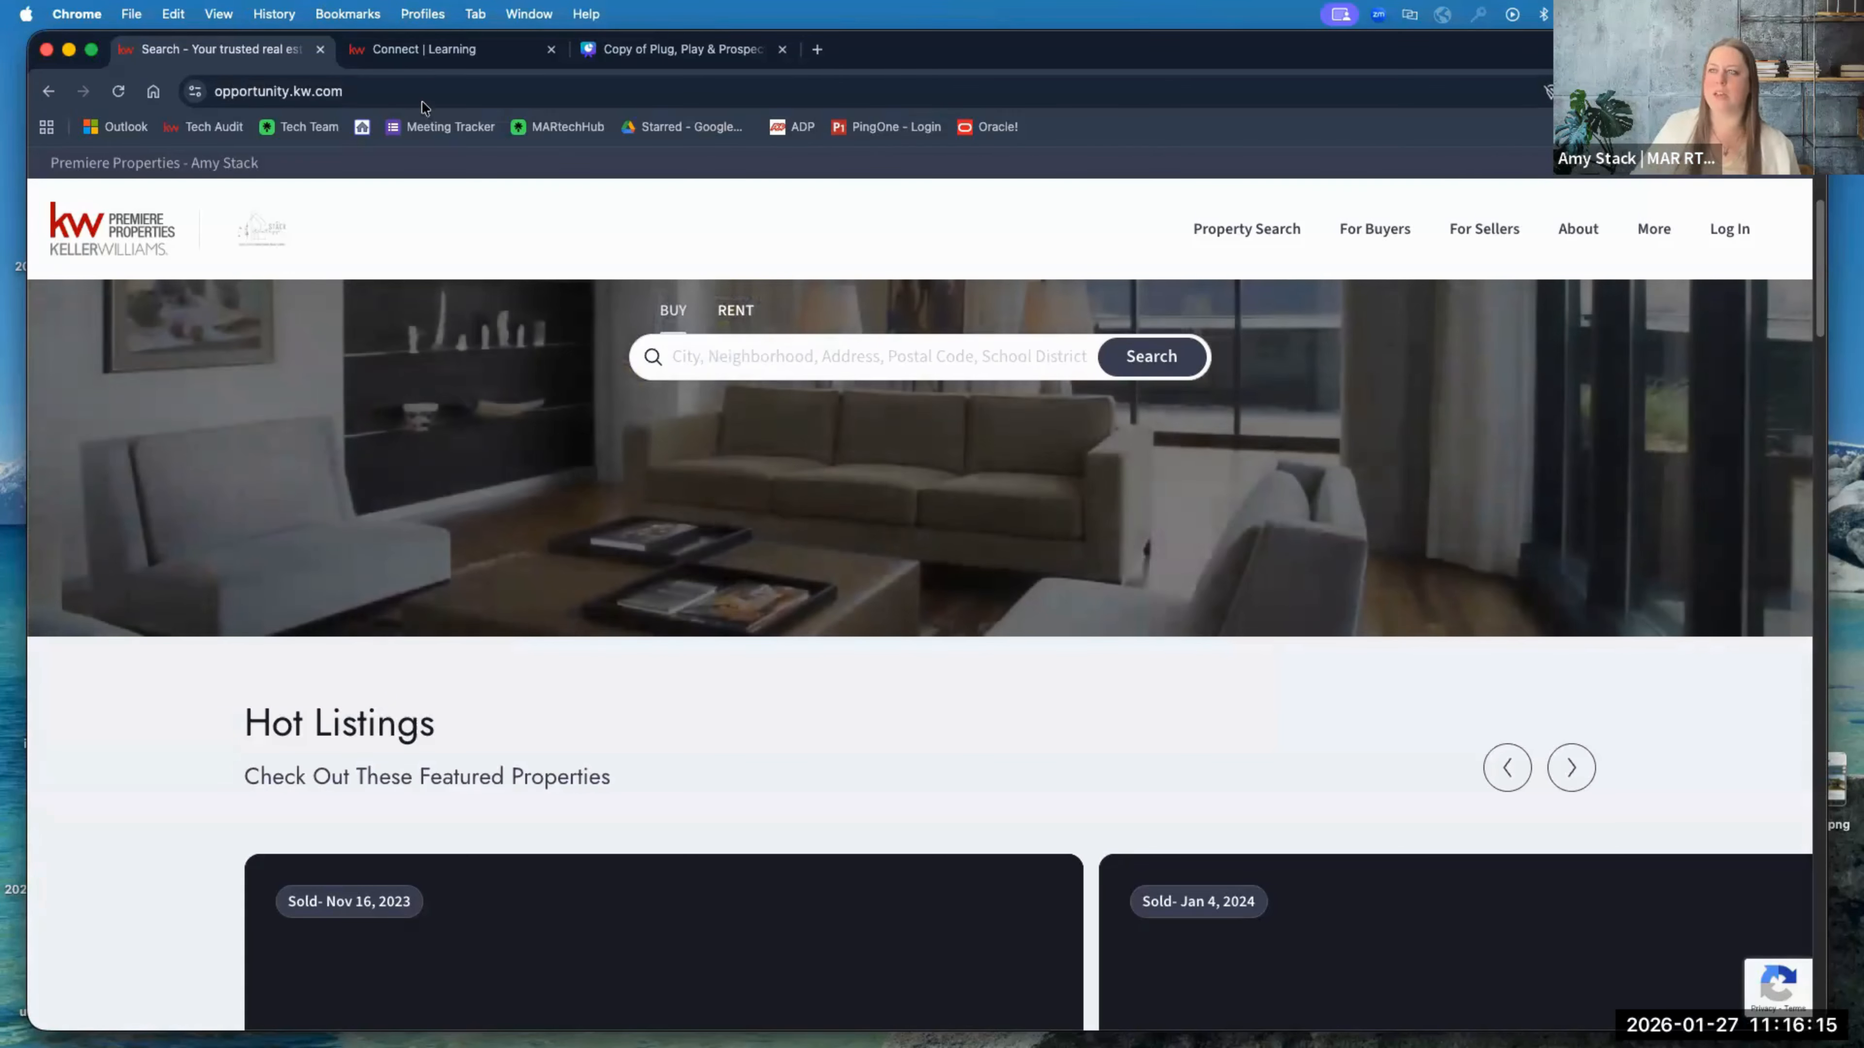
Step: Go from the Connect Learning page to the Command dashboard via the kw logo
{"action": "left_click", "coordinate": [442, 50]}
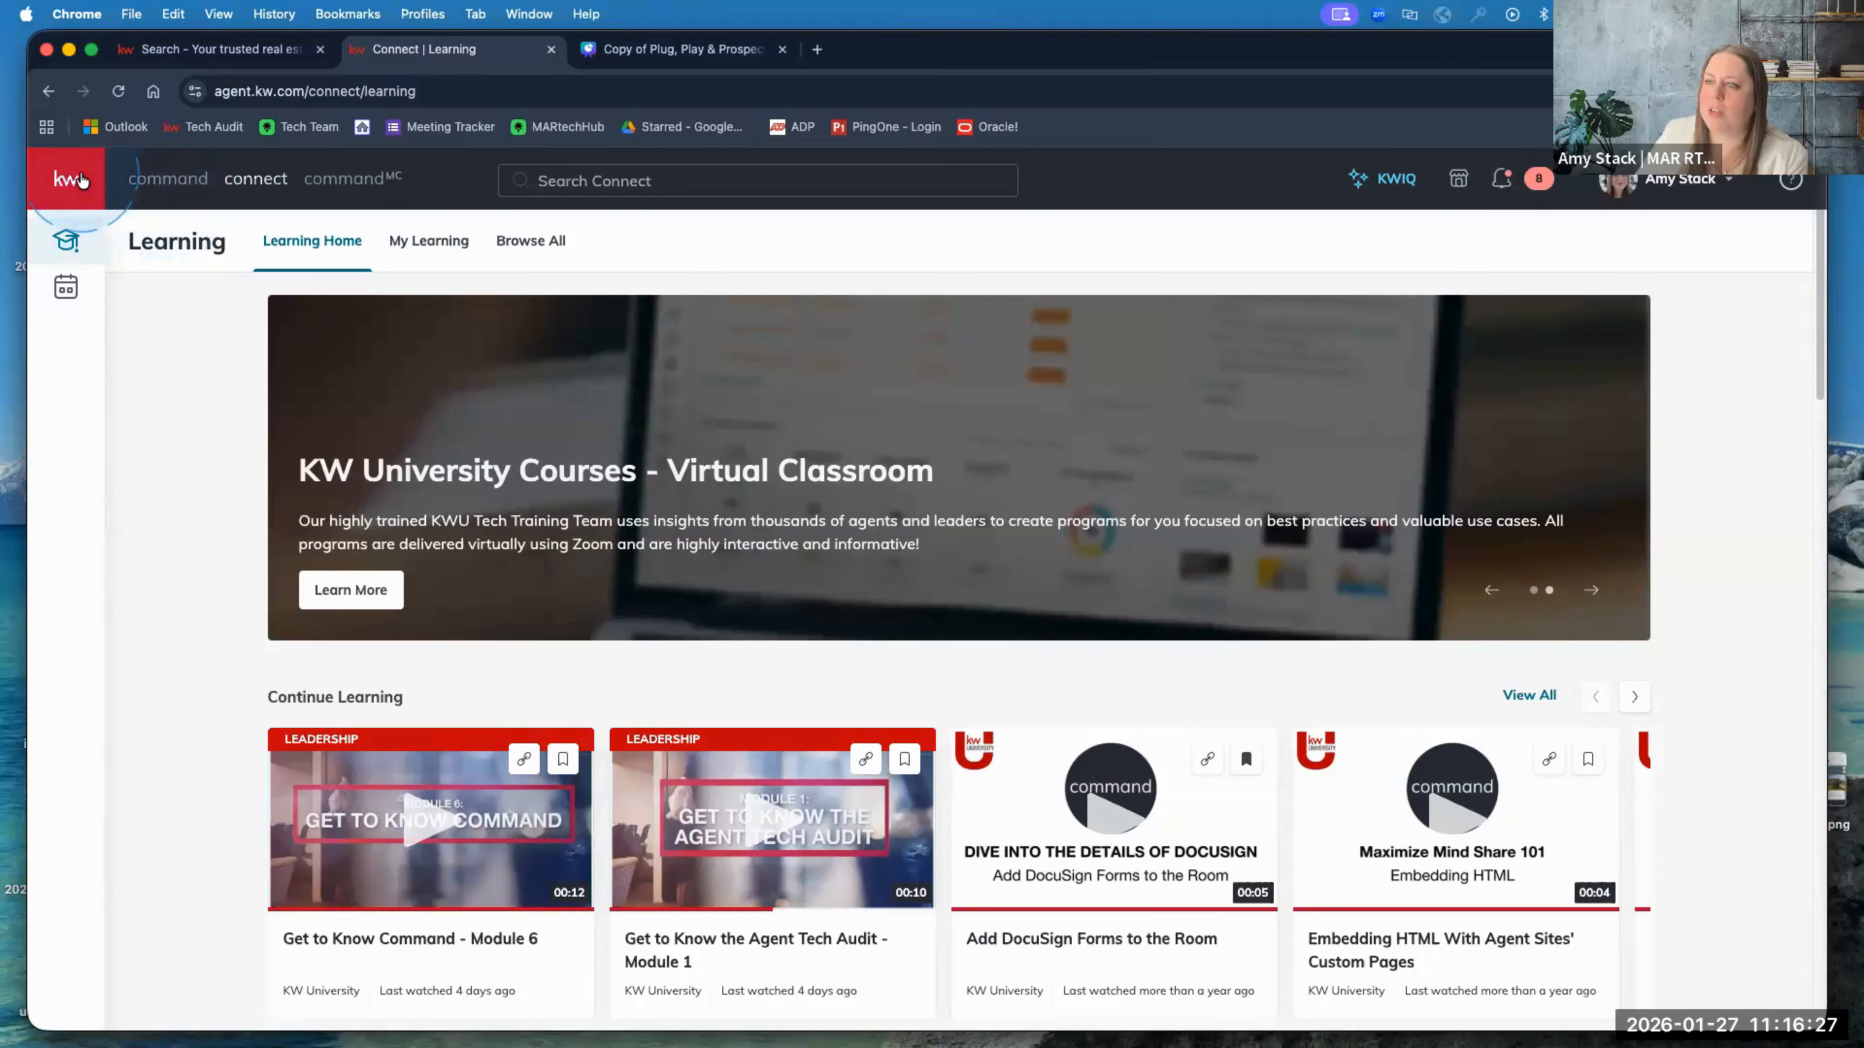
{"action": "left_click", "coordinate": [68, 182]}
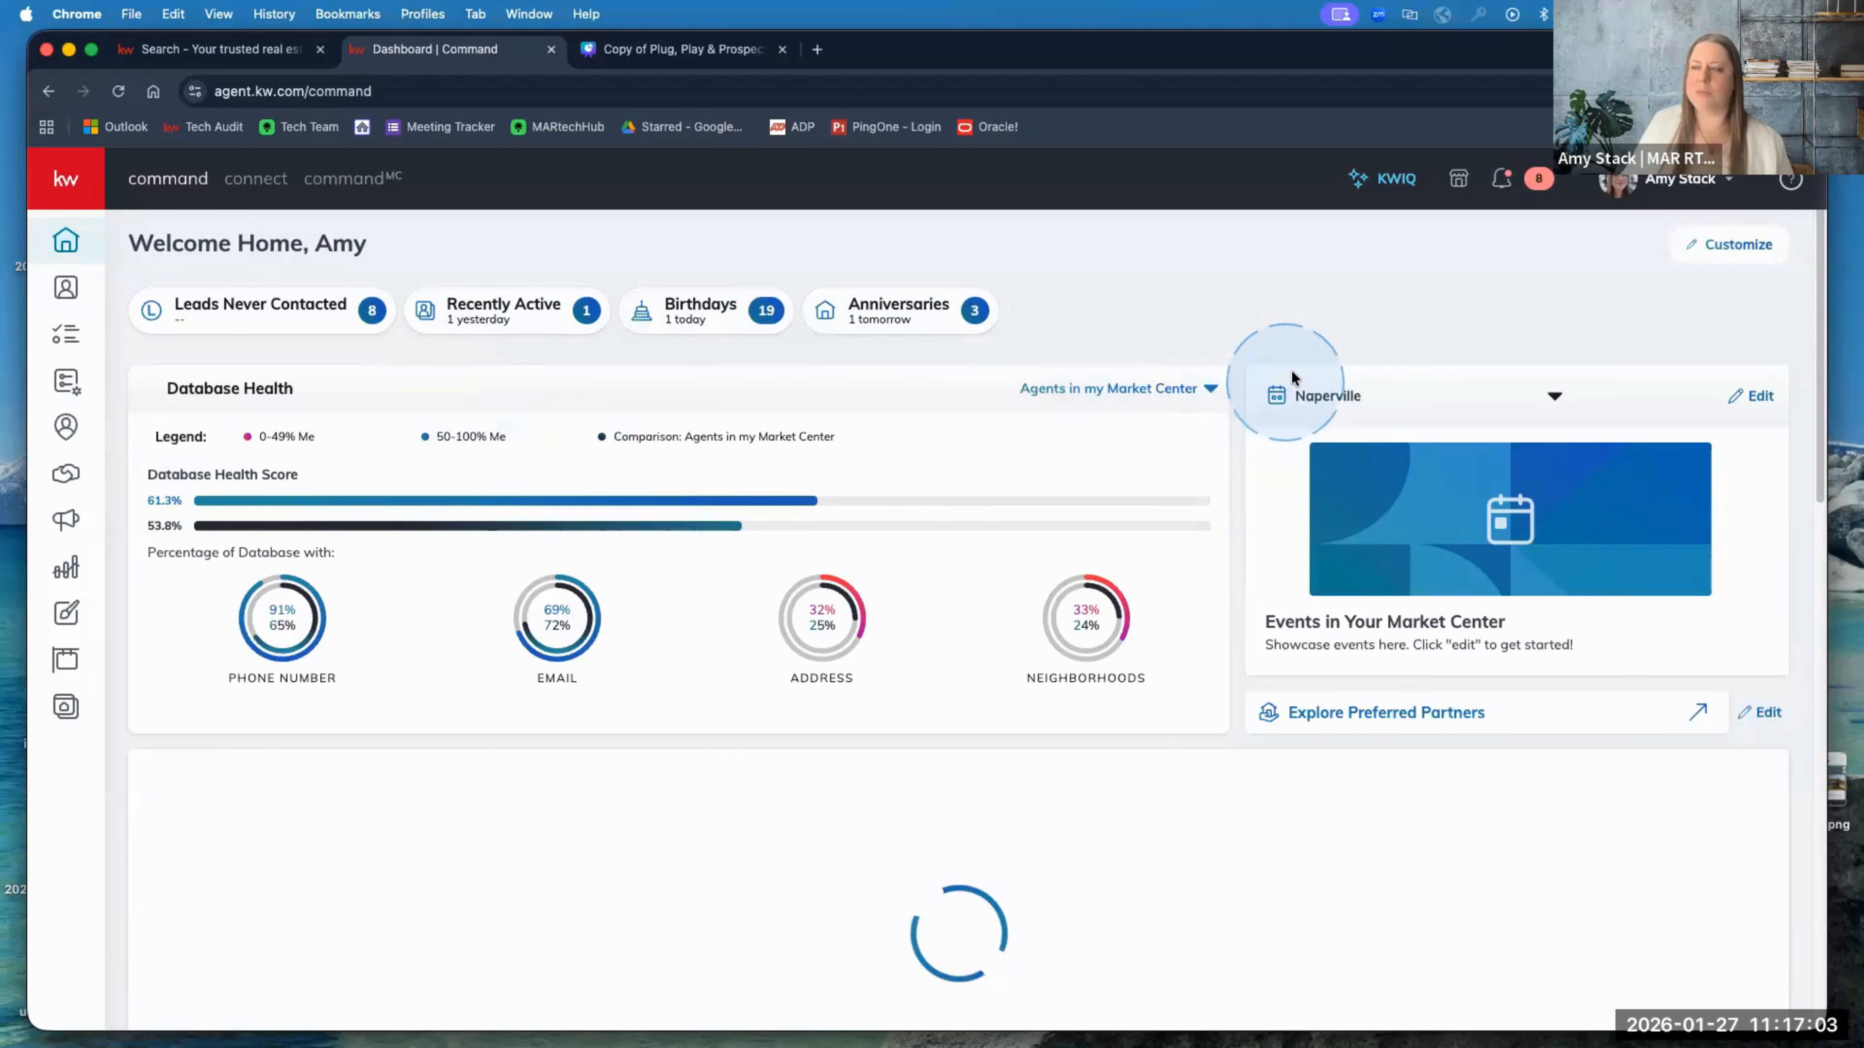
Step: Leave the dashboard address bar and go to the Websites page from the left sidebar
{"action": "left_click", "coordinate": [259, 101]}
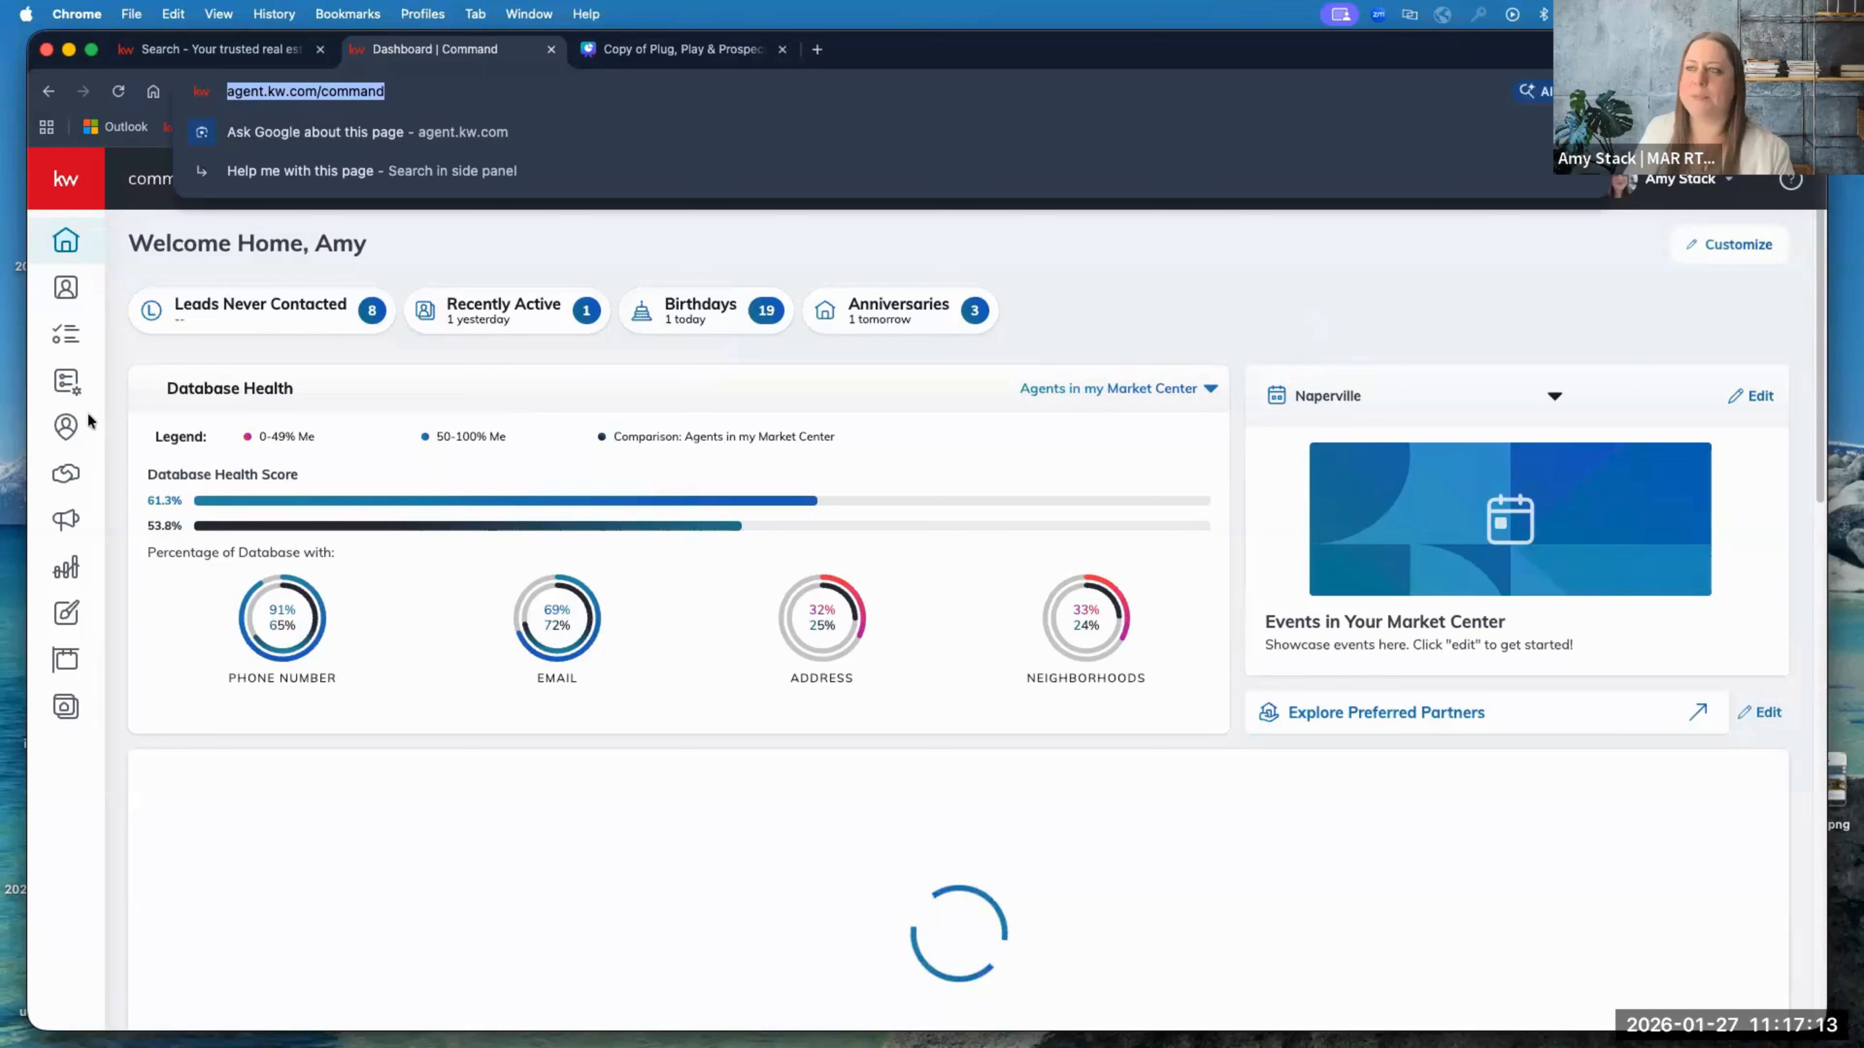
{"action": "left_click", "coordinate": [1070, 288]}
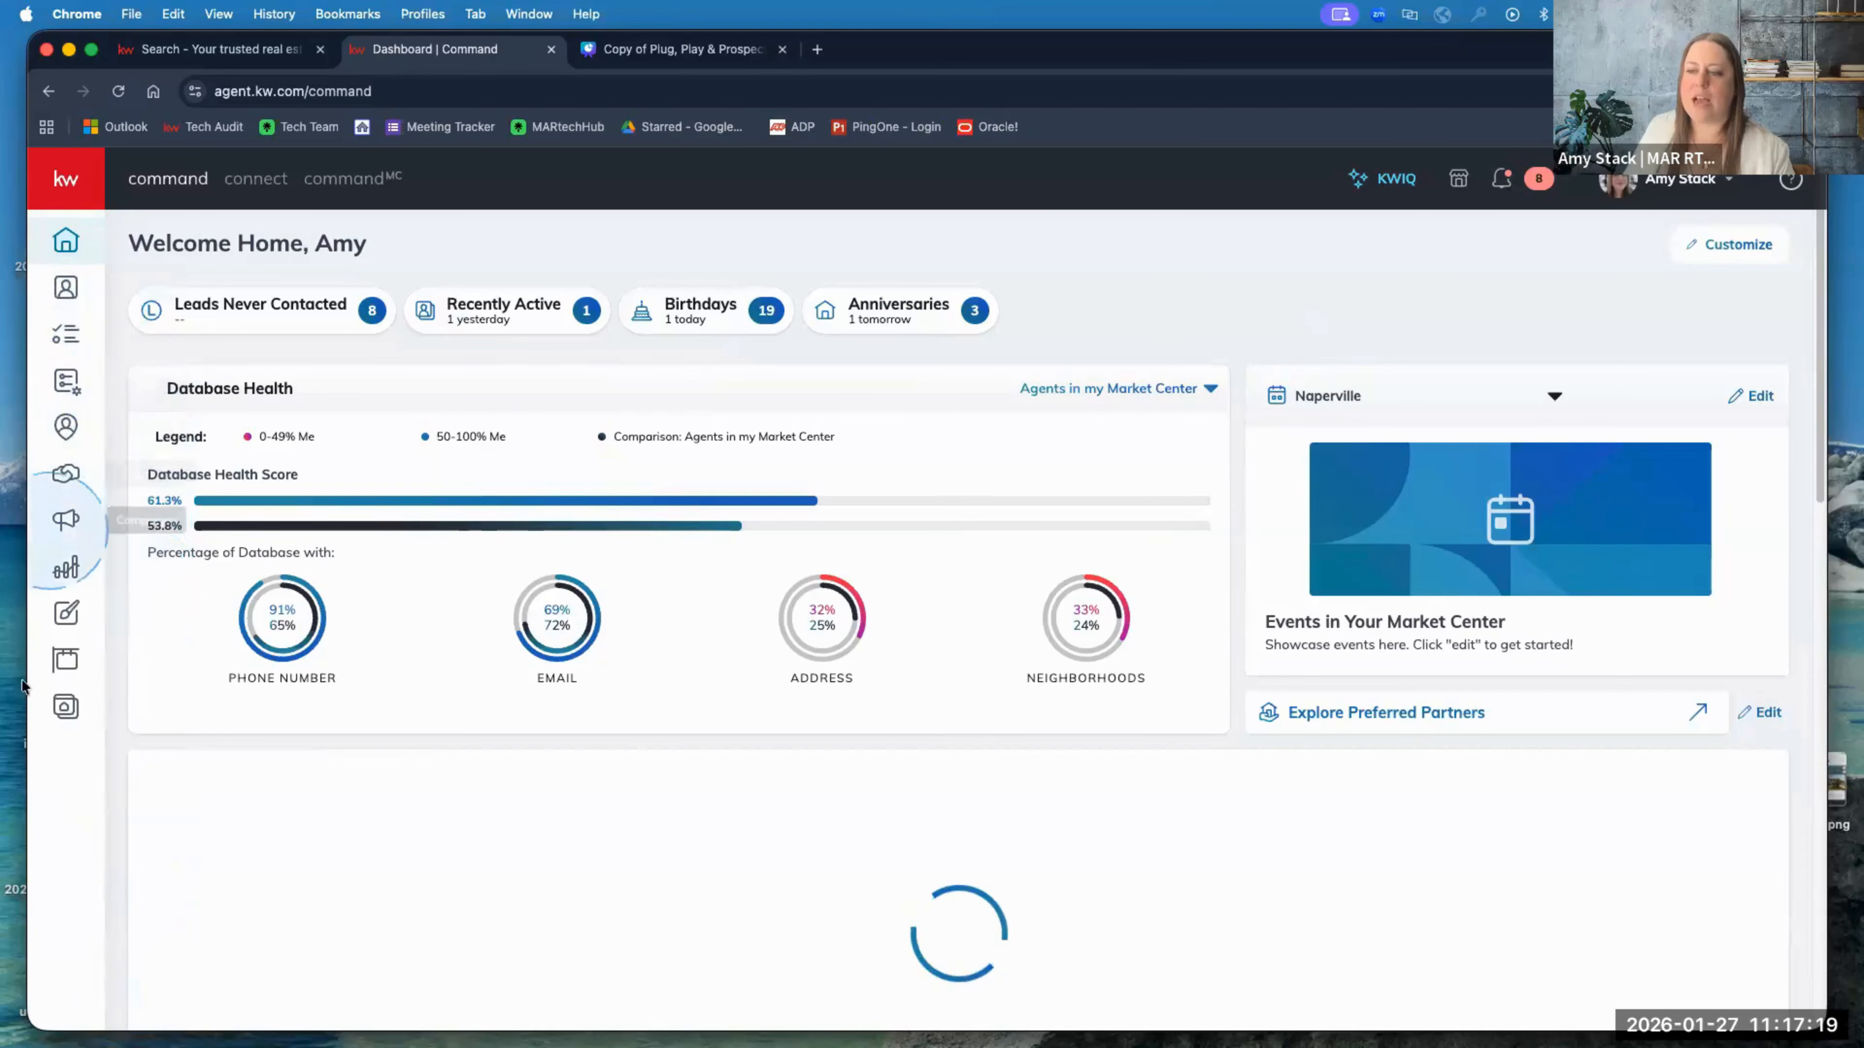
{"action": "left_click", "coordinate": [67, 709]}
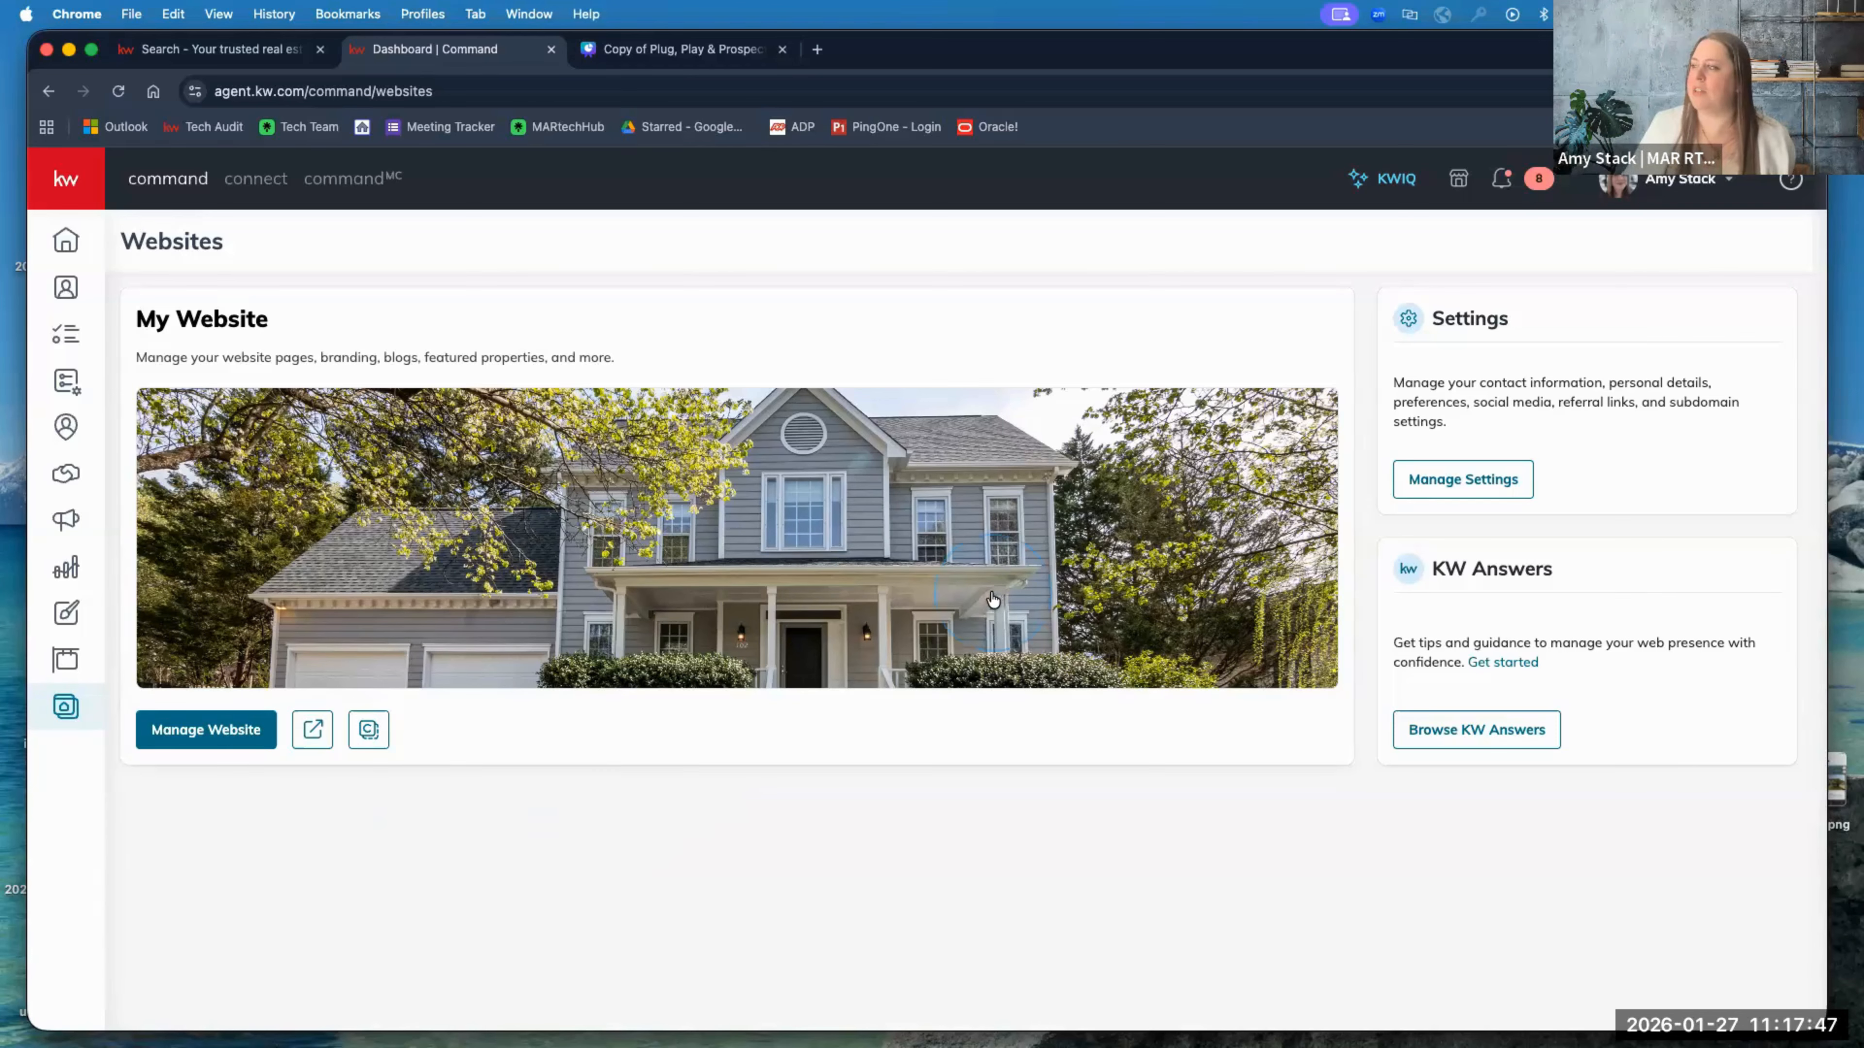
Step: Open Manage Settings and review the Contact Information form with its Market Center brokerage details
{"action": "left_click", "coordinate": [1444, 483]}
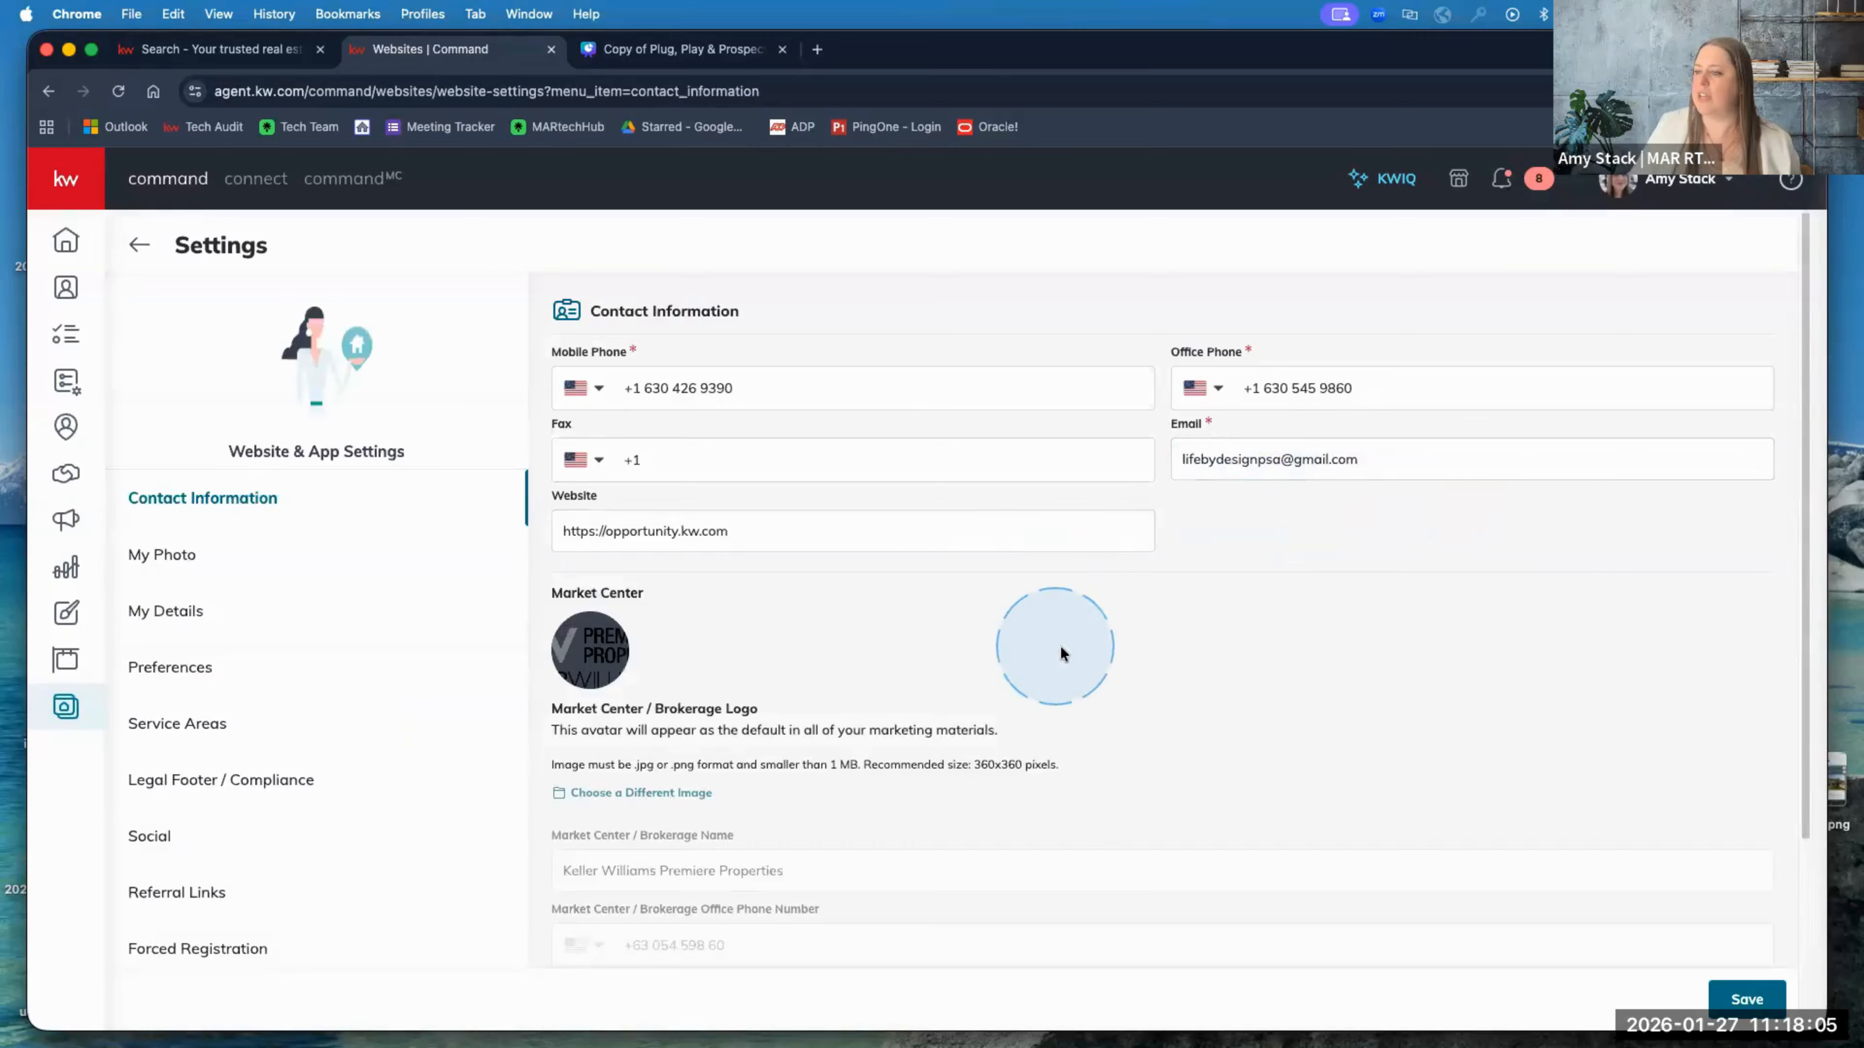
{"action": "scroll", "coordinate": [1060, 645], "scroll_direction": "down", "scroll_amount": 1}
{"action": "scroll", "coordinate": [1063, 651], "scroll_direction": "down", "scroll_amount": 4}
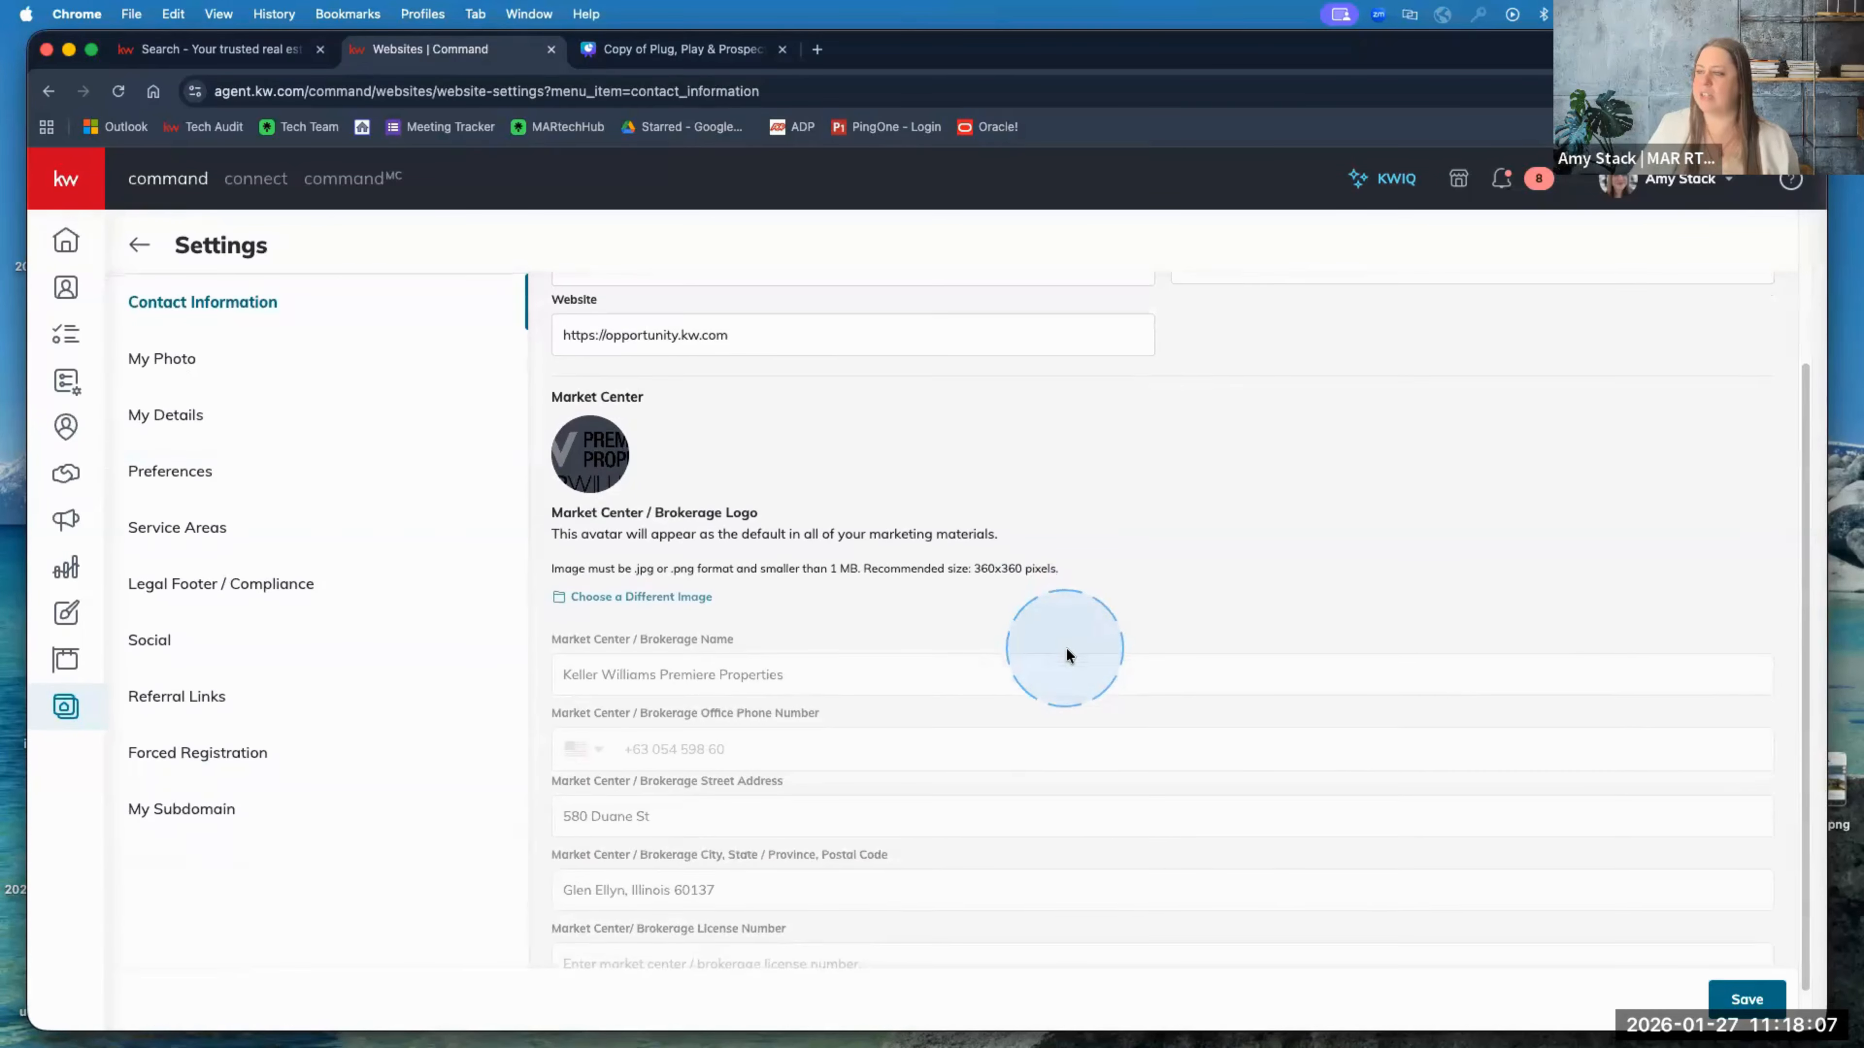
{"action": "scroll", "coordinate": [1066, 647], "scroll_direction": "up", "scroll_amount": 5}
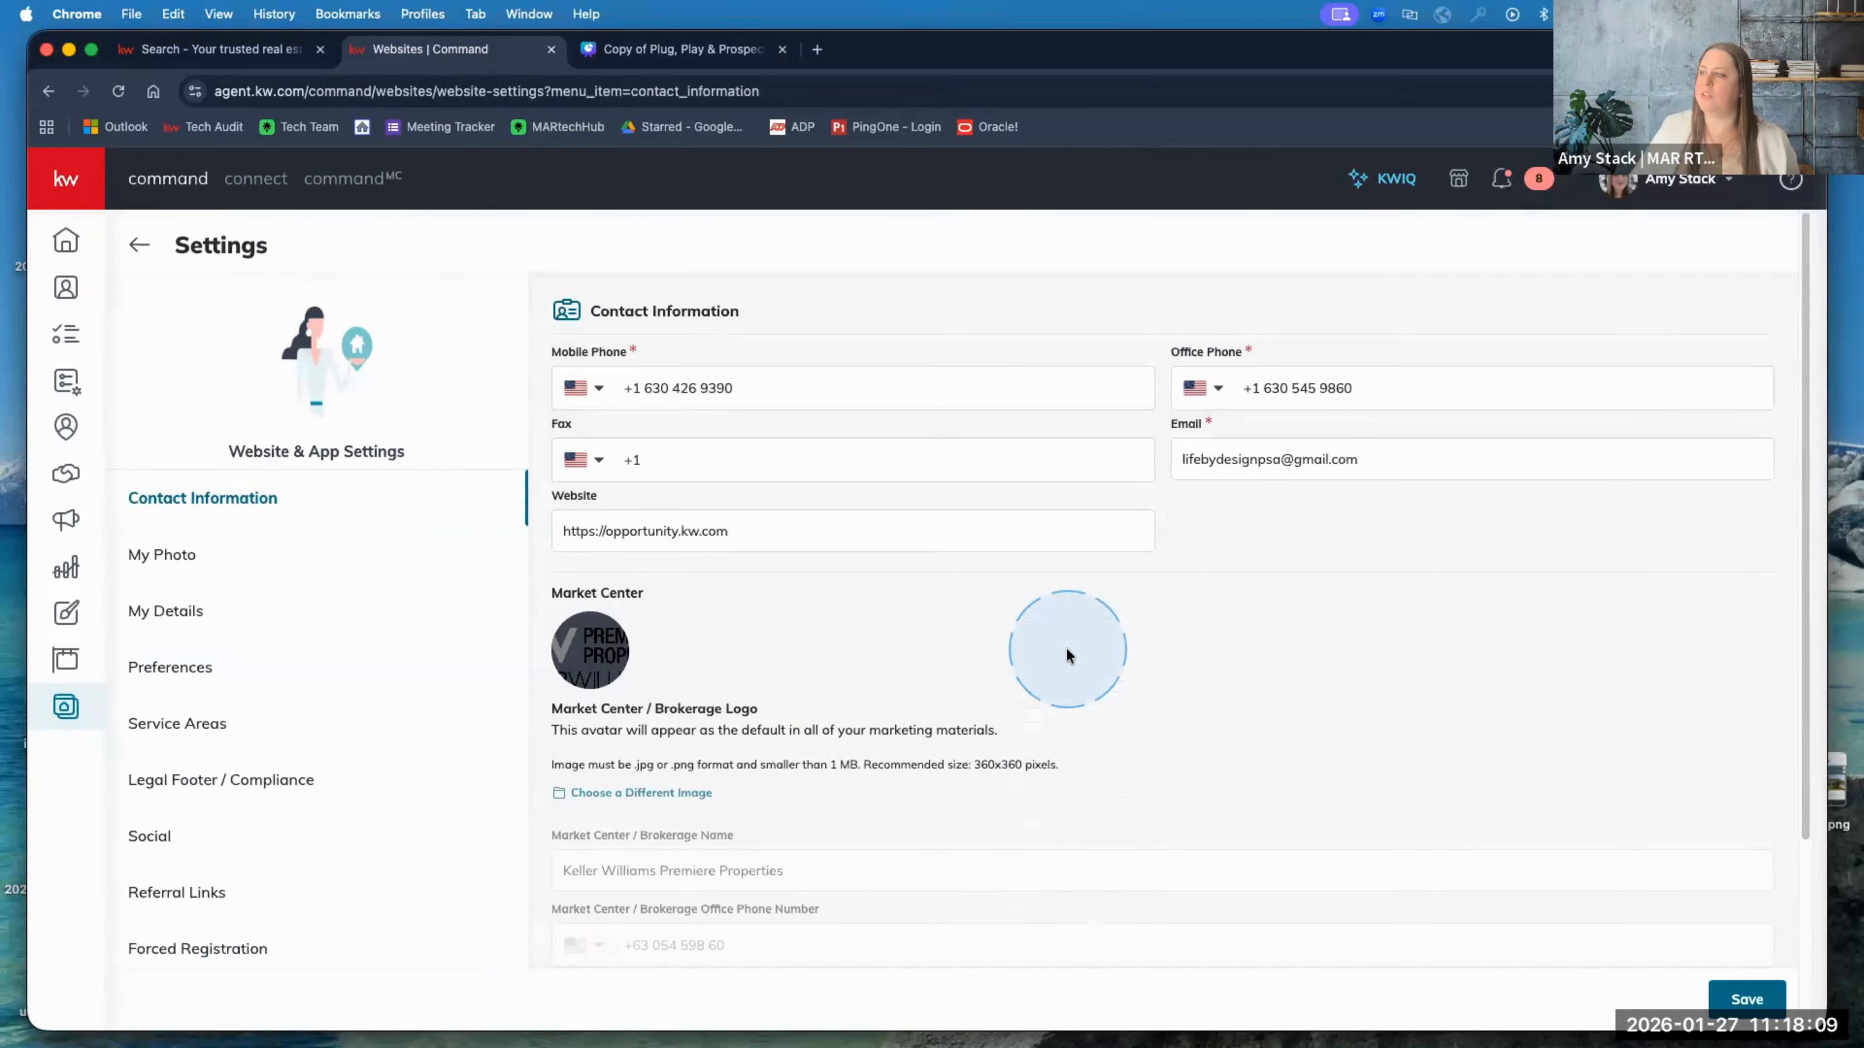
{"action": "scroll", "coordinate": [1066, 647], "scroll_direction": "down", "scroll_amount": 6}
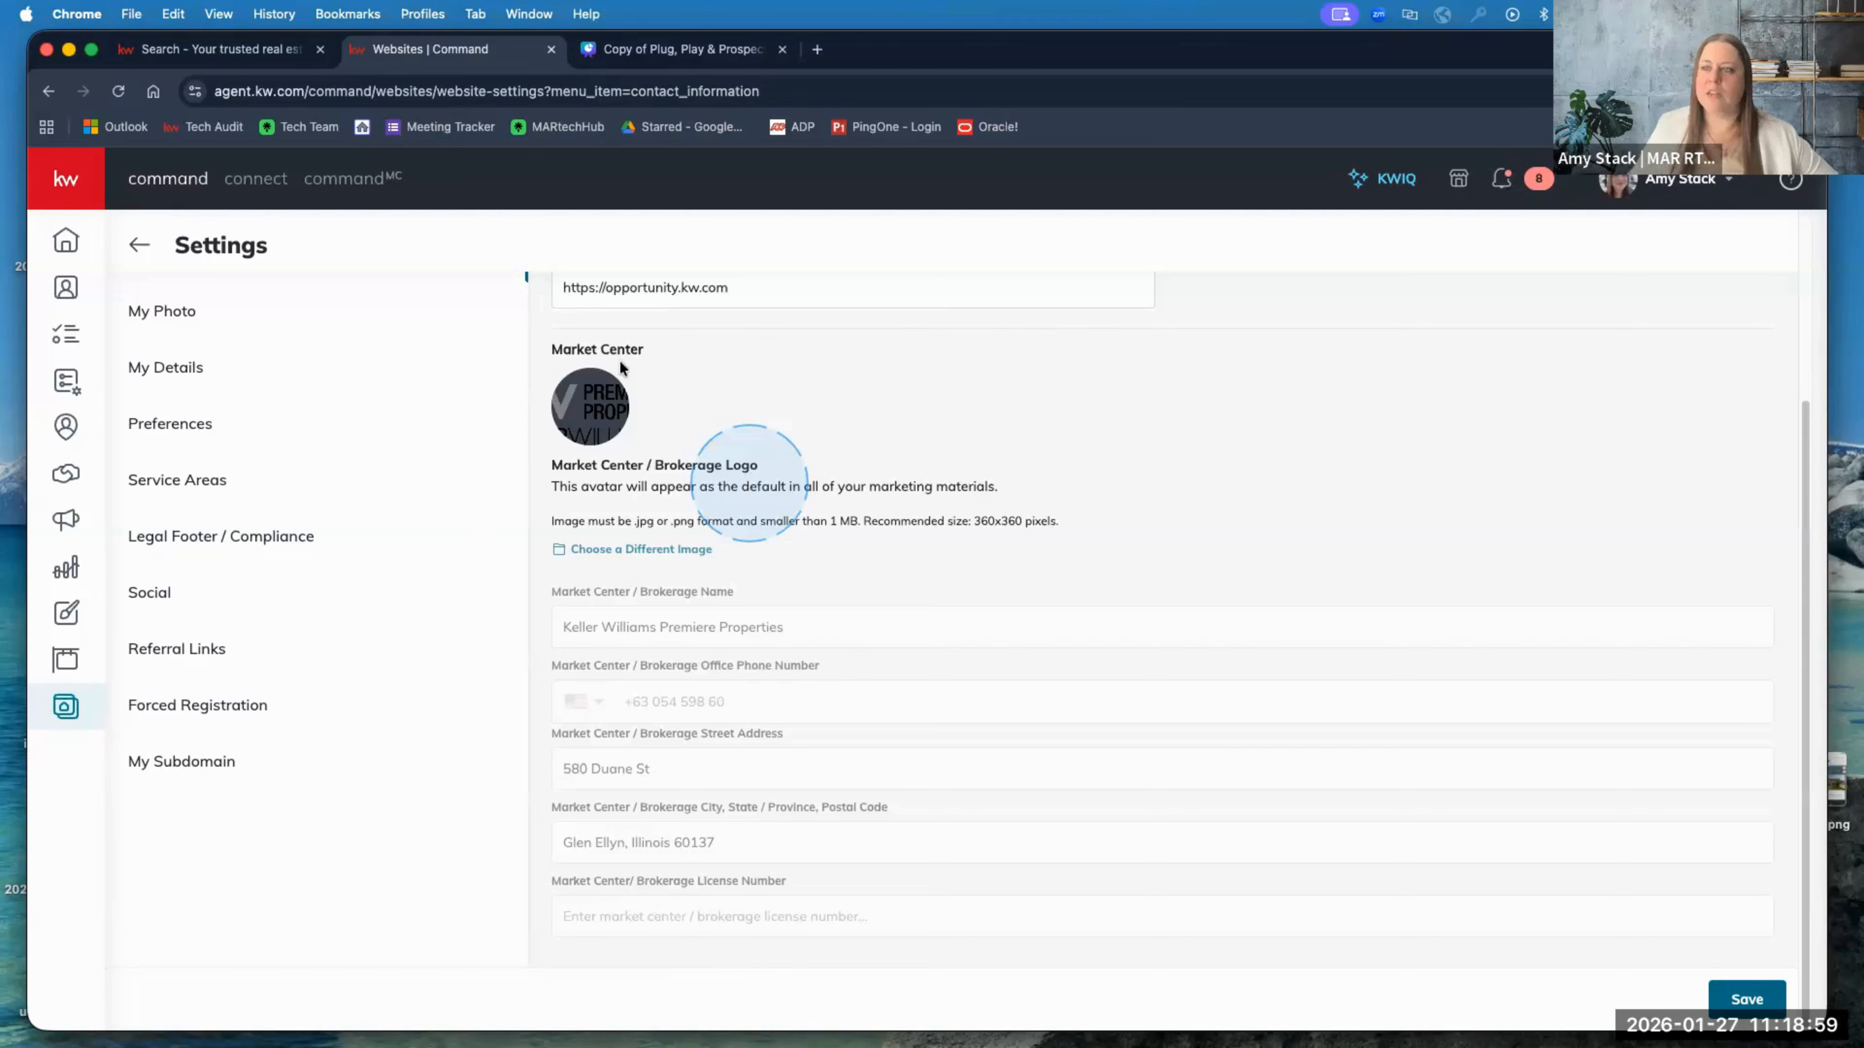
{"action": "scroll", "coordinate": [213, 374], "scroll_direction": "up", "scroll_amount": 2}
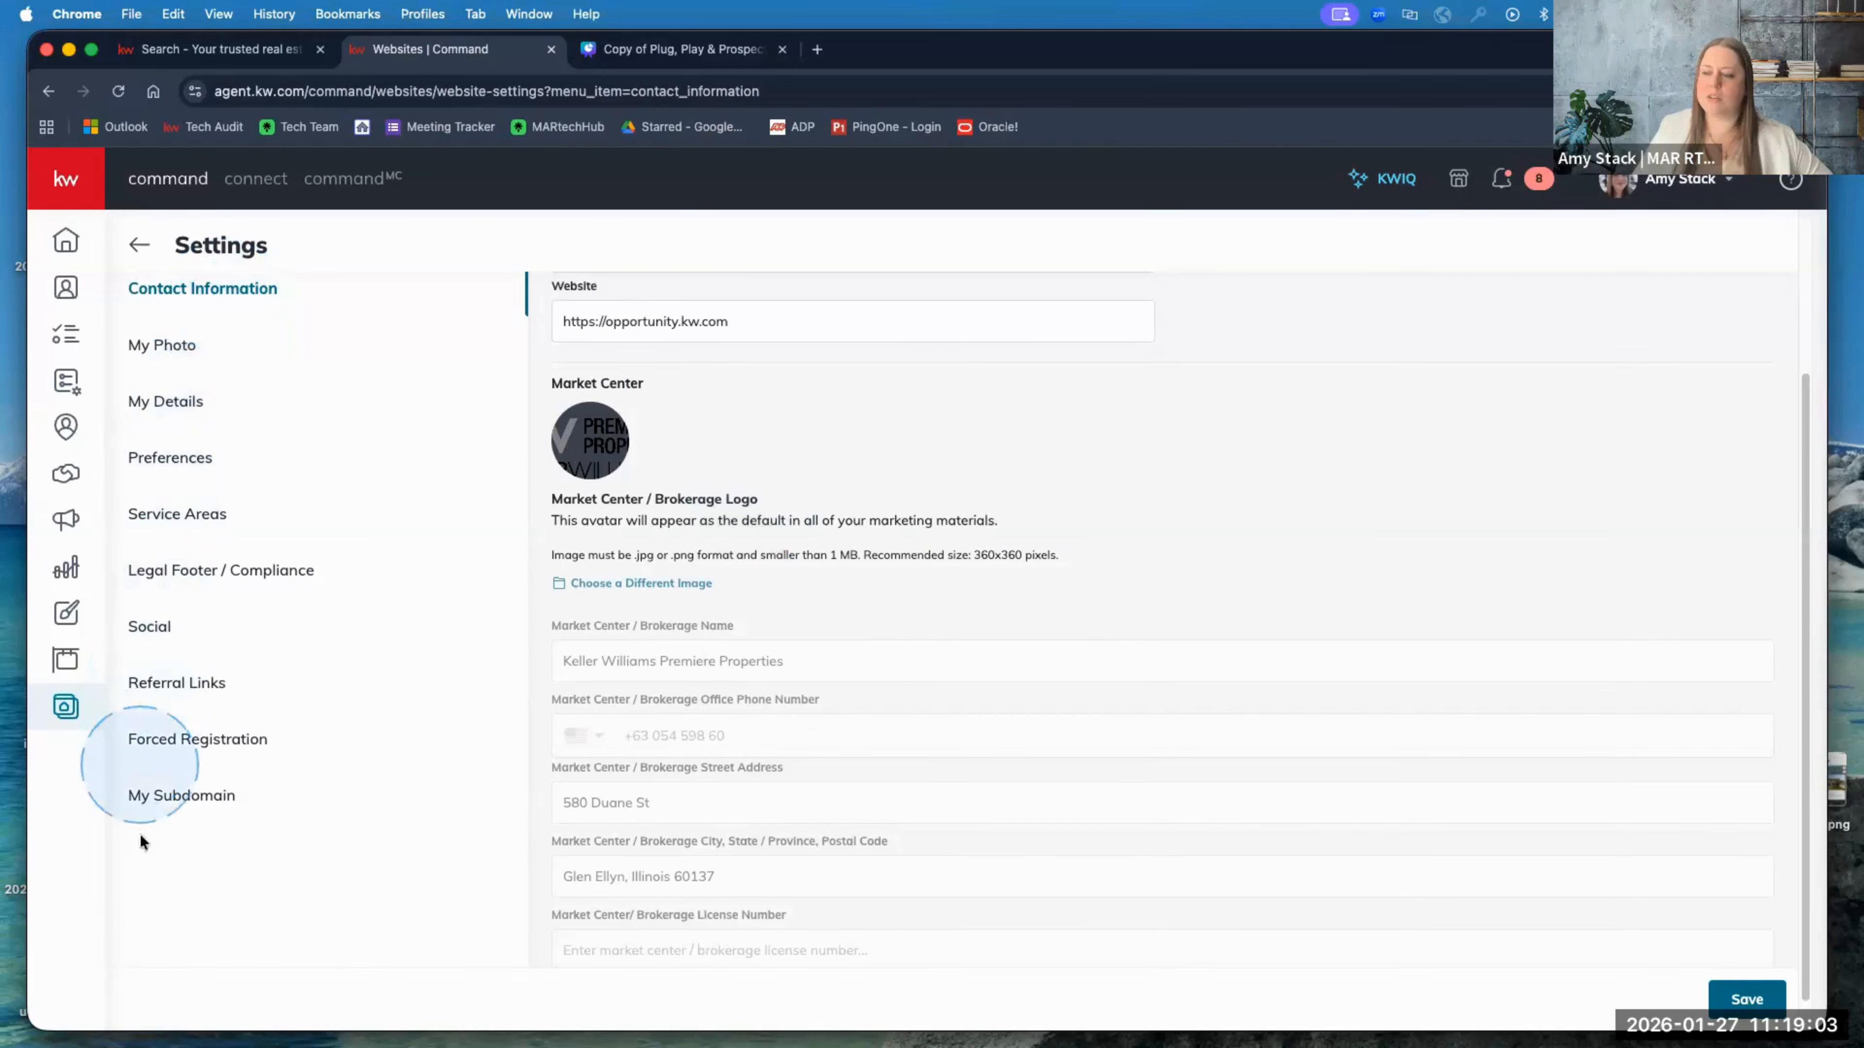
Step: Review the My Photo settings for the agent photo and team logo
{"action": "left_click", "coordinate": [156, 344]}
{"action": "scroll", "coordinate": [402, 584], "scroll_direction": "up", "scroll_amount": 2}
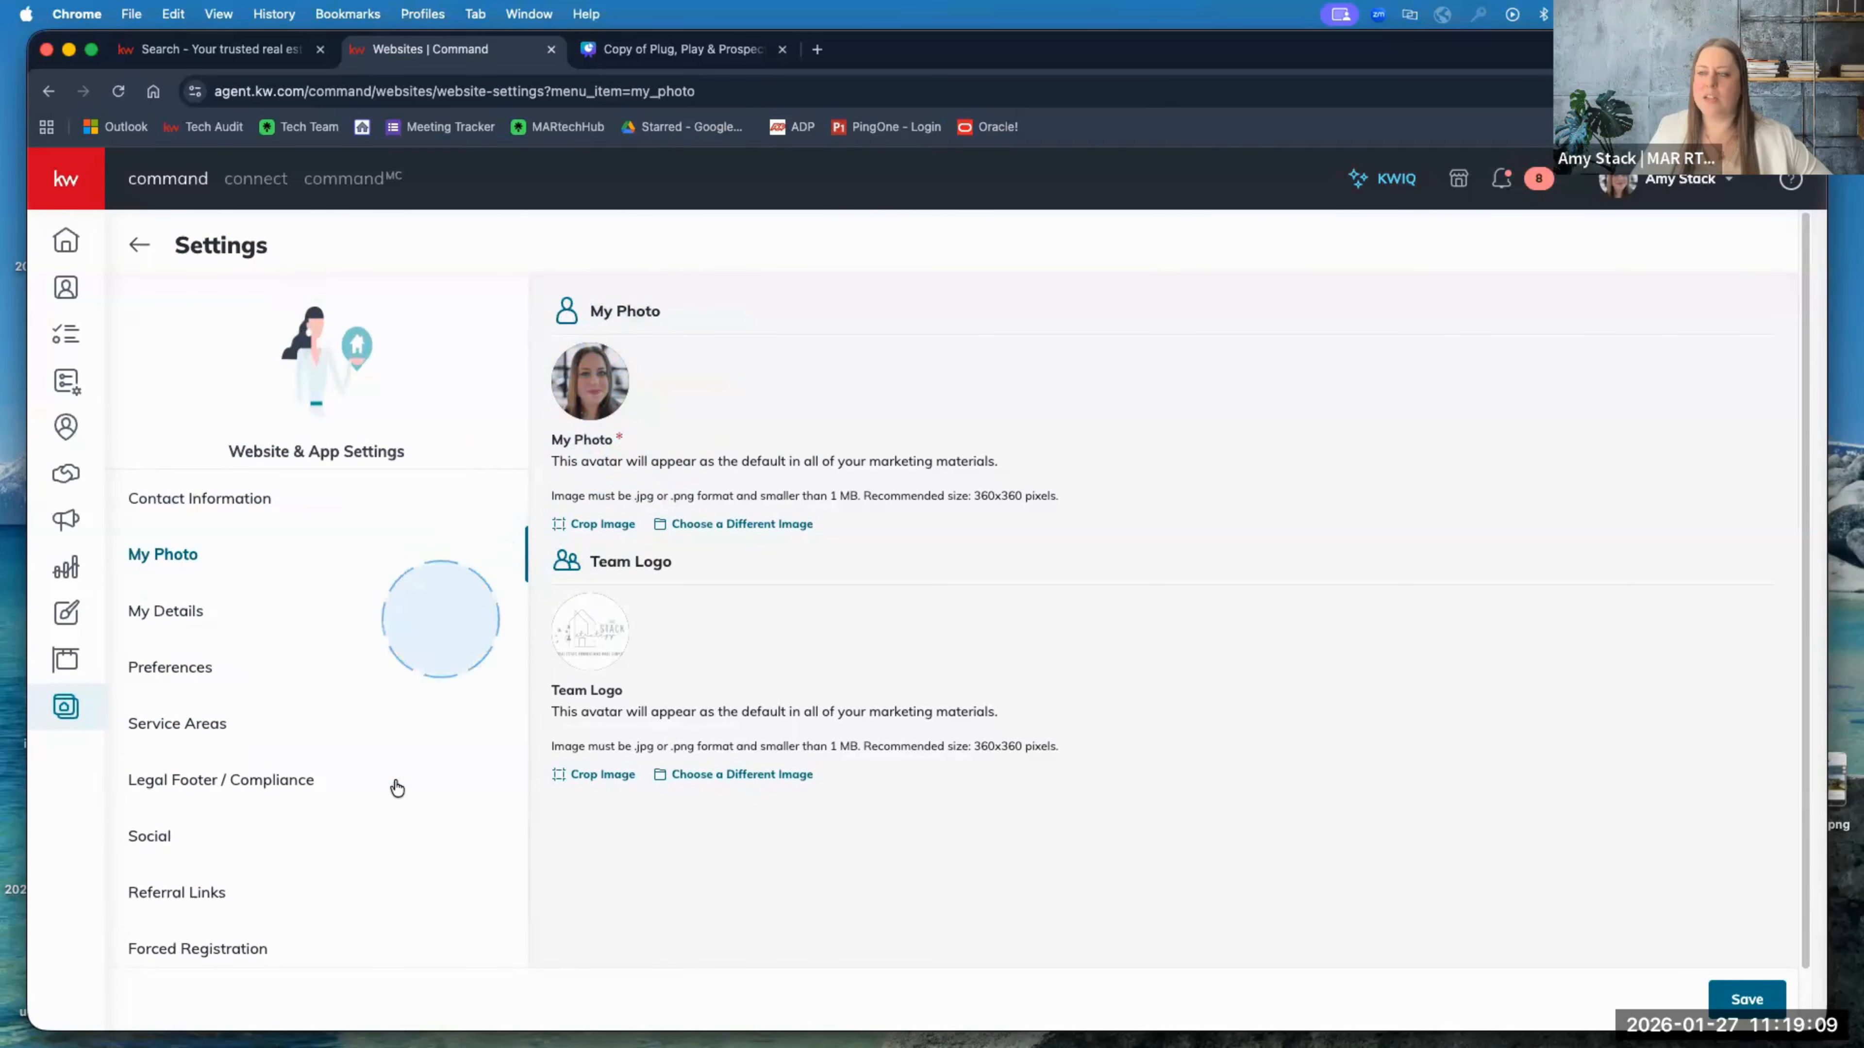
{"action": "scroll", "coordinate": [400, 763], "scroll_direction": "down", "scroll_amount": 2}
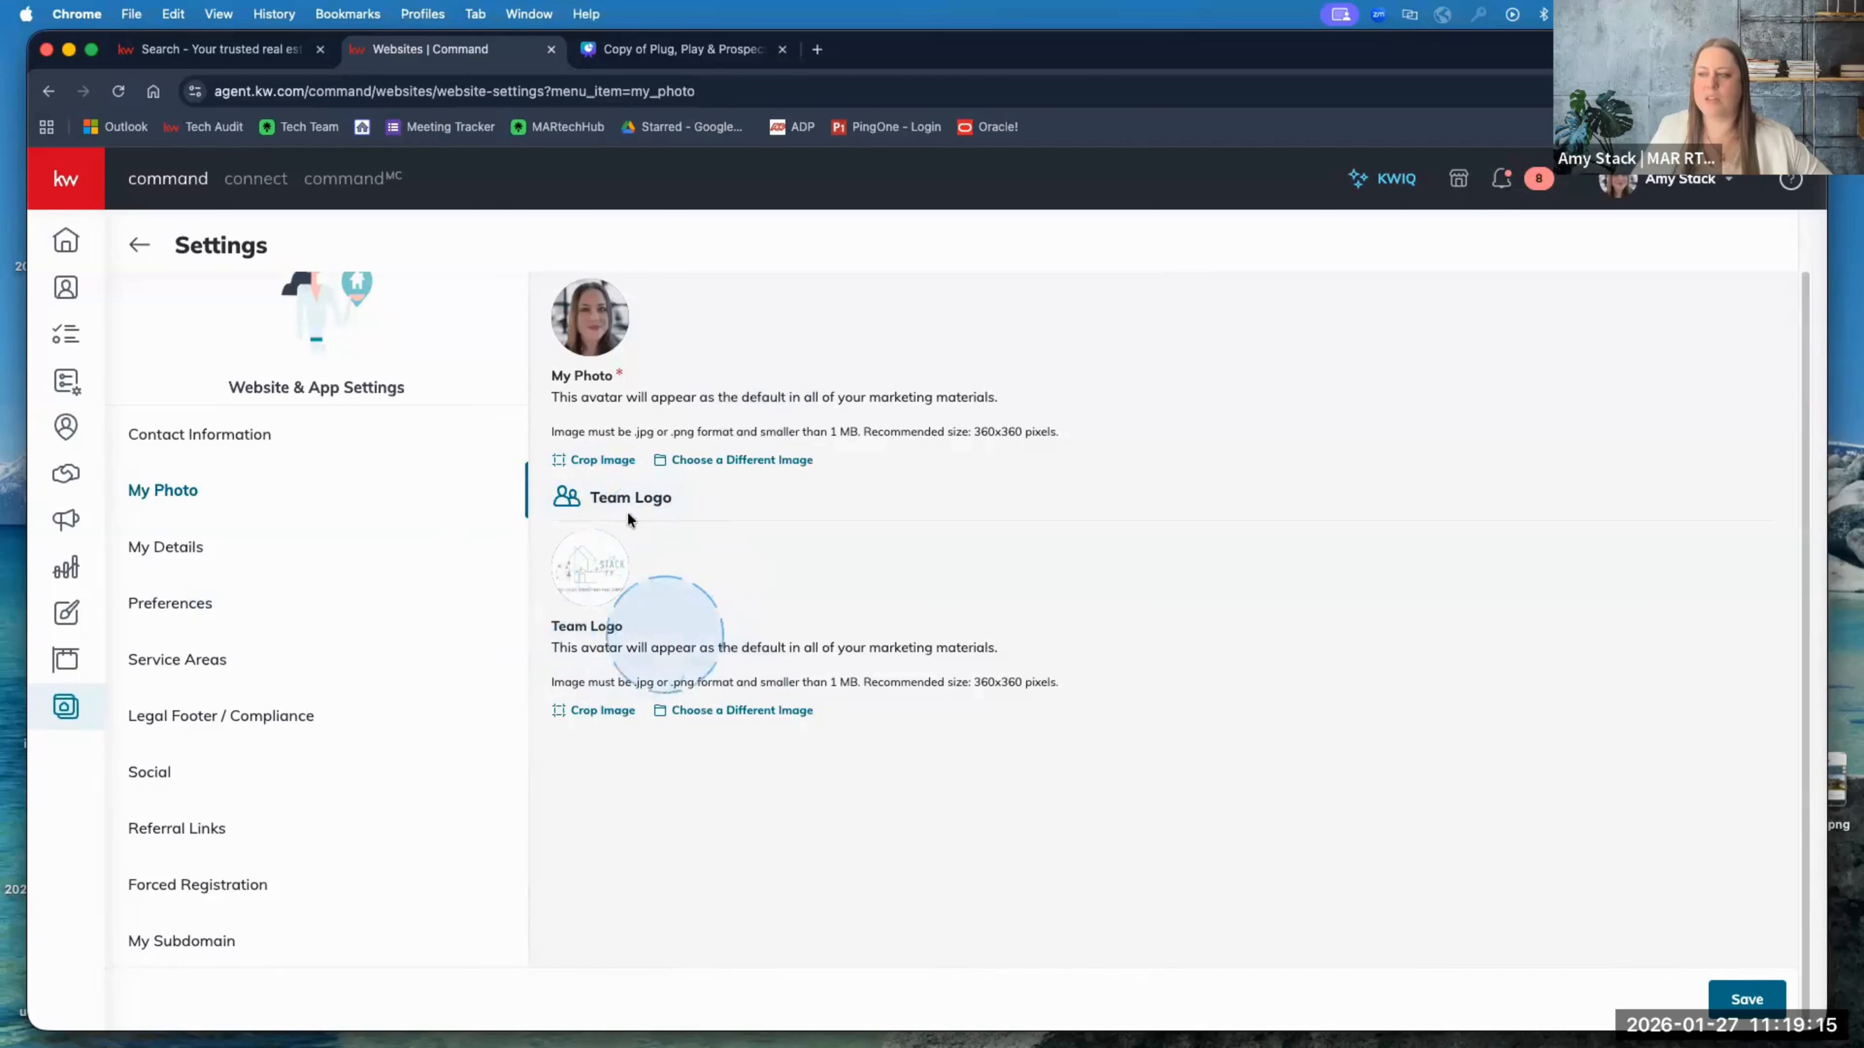
Step: Check the live agent site, then open My Details with license, job title and bio
{"action": "left_click", "coordinate": [273, 49]}
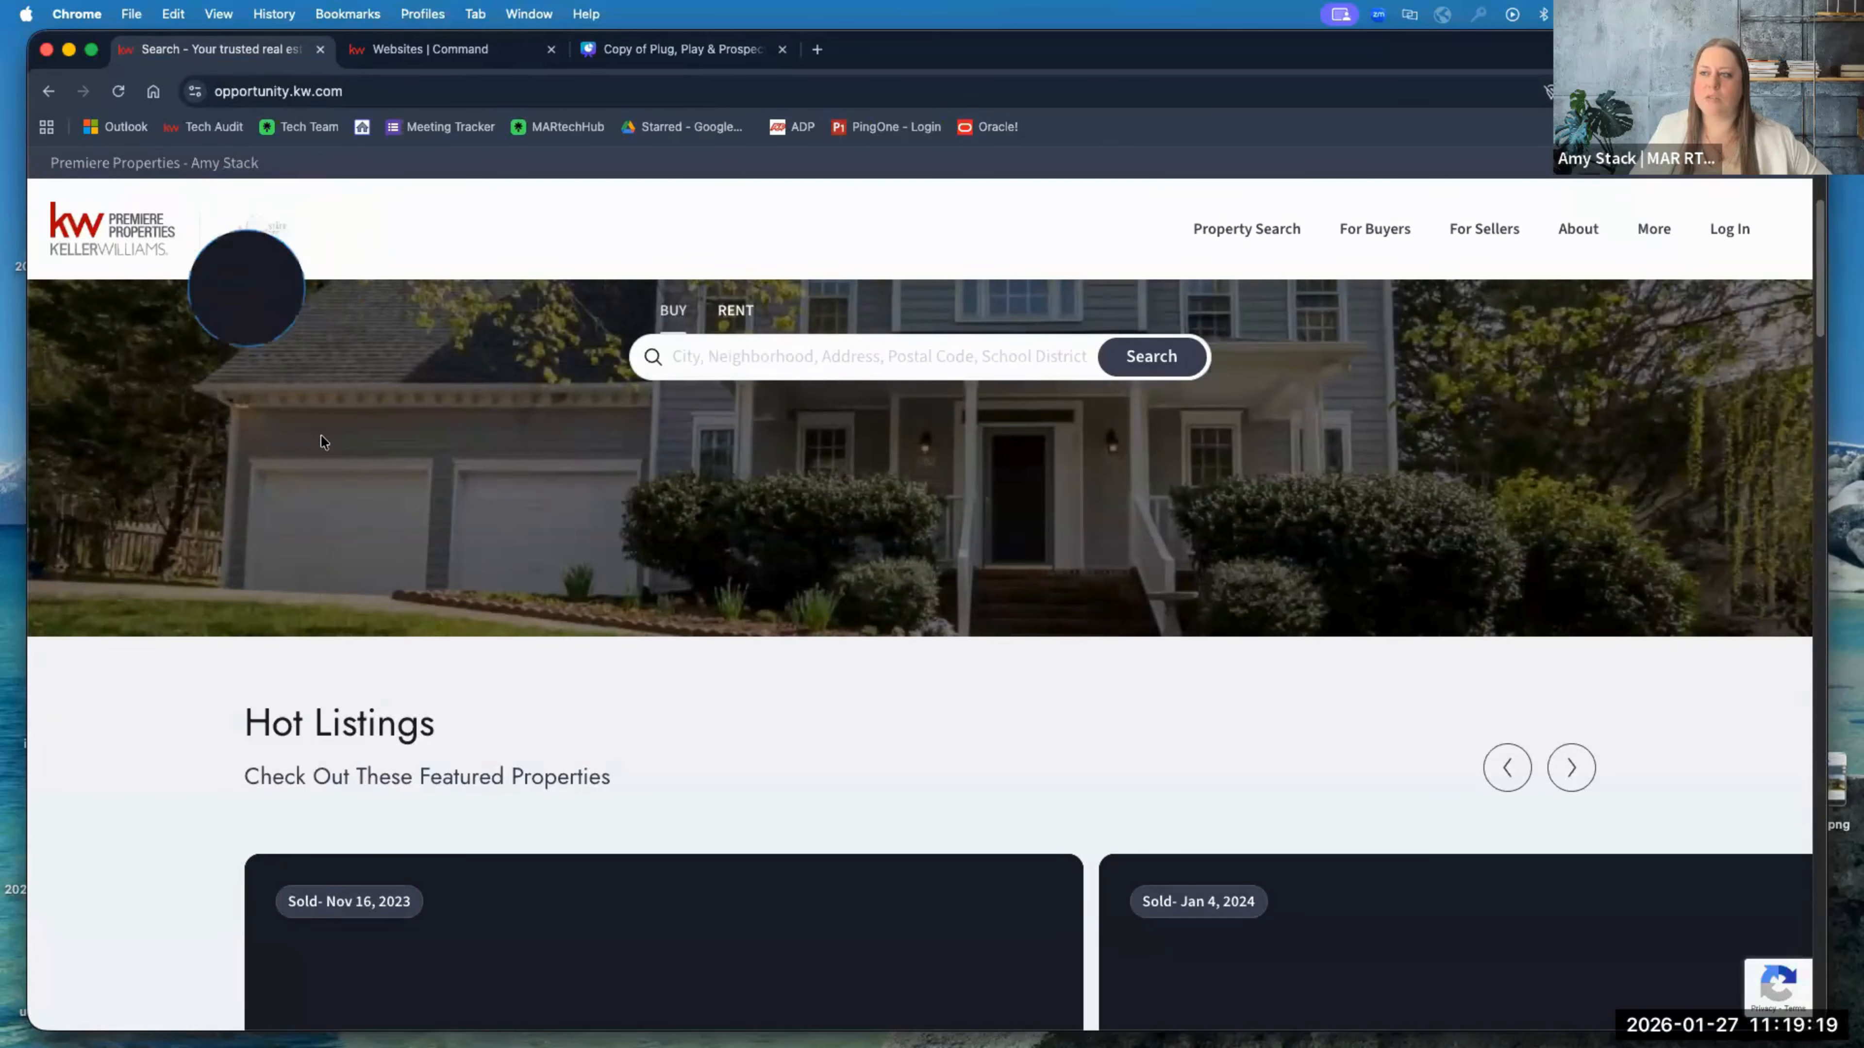
{"action": "left_click", "coordinate": [443, 49]}
{"action": "left_click", "coordinate": [196, 550]}
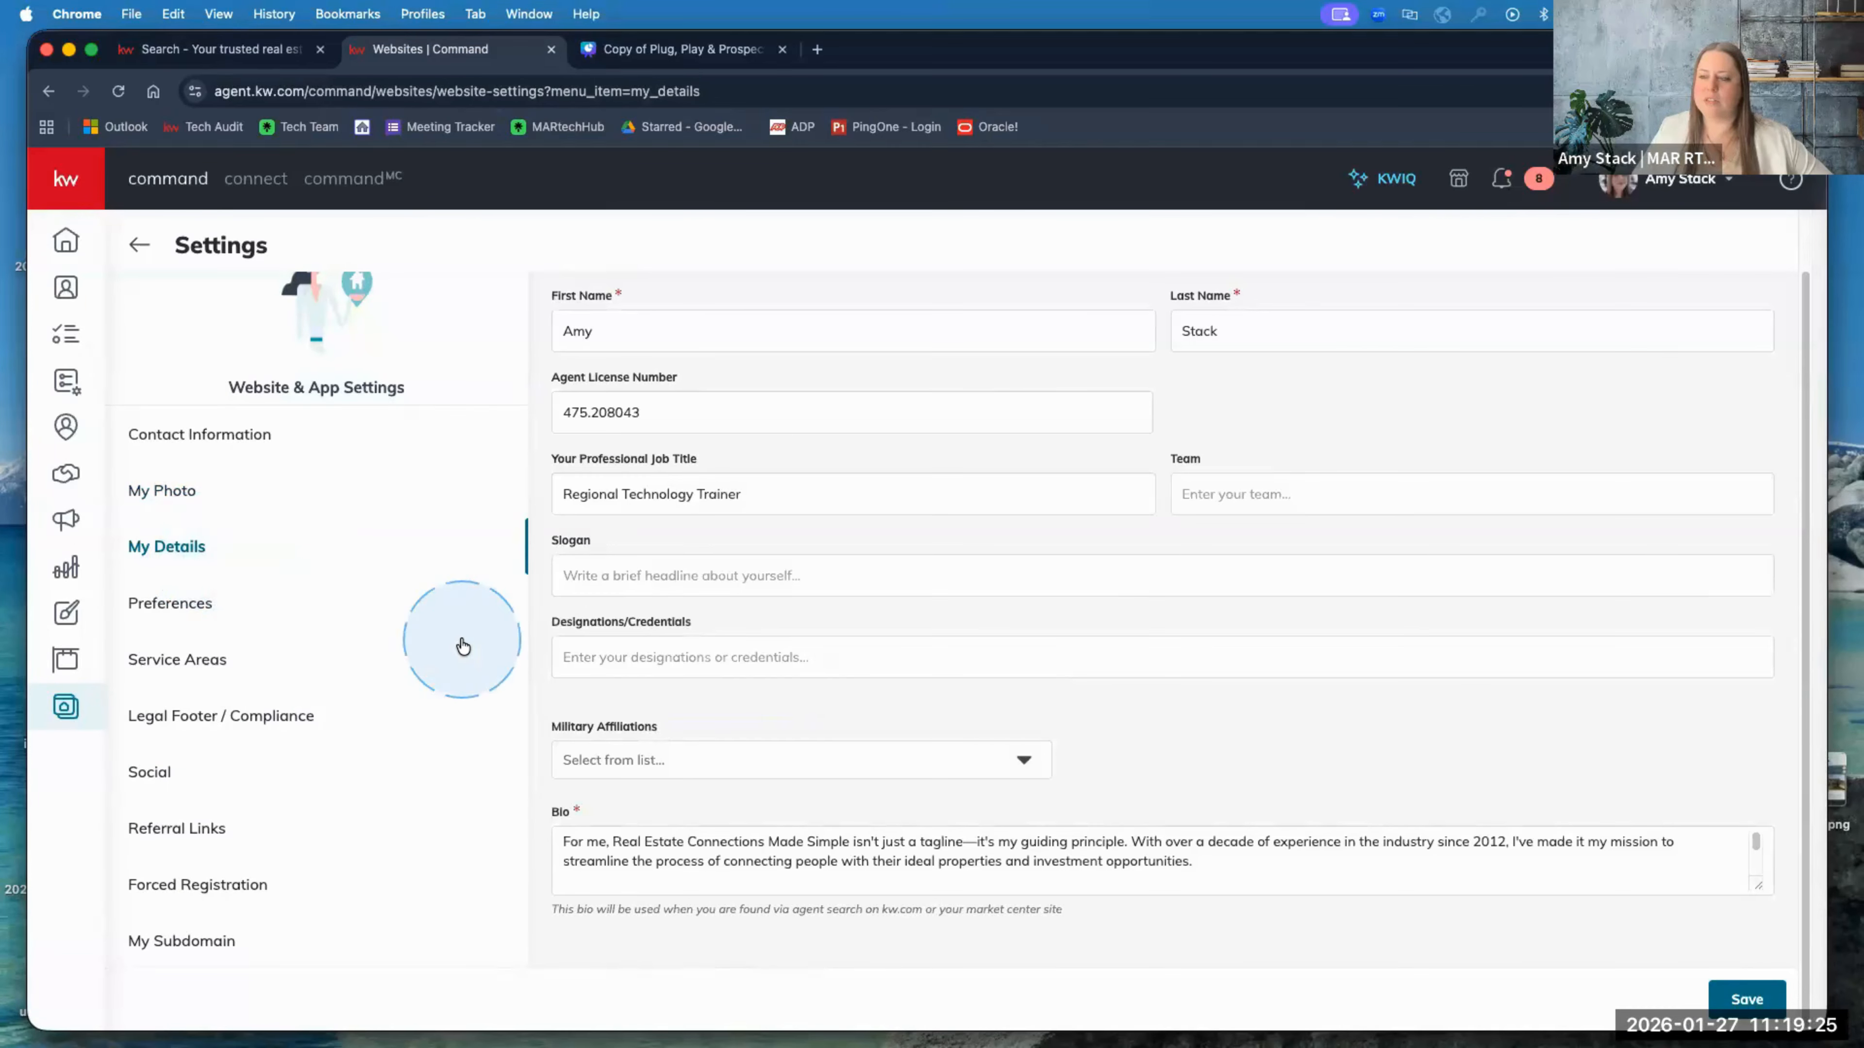
Step: Focus the bio, then go to Preferences > Service Areas listing Lombard, IL and Cook and DuPage counties
{"action": "left_click", "coordinate": [595, 841]}
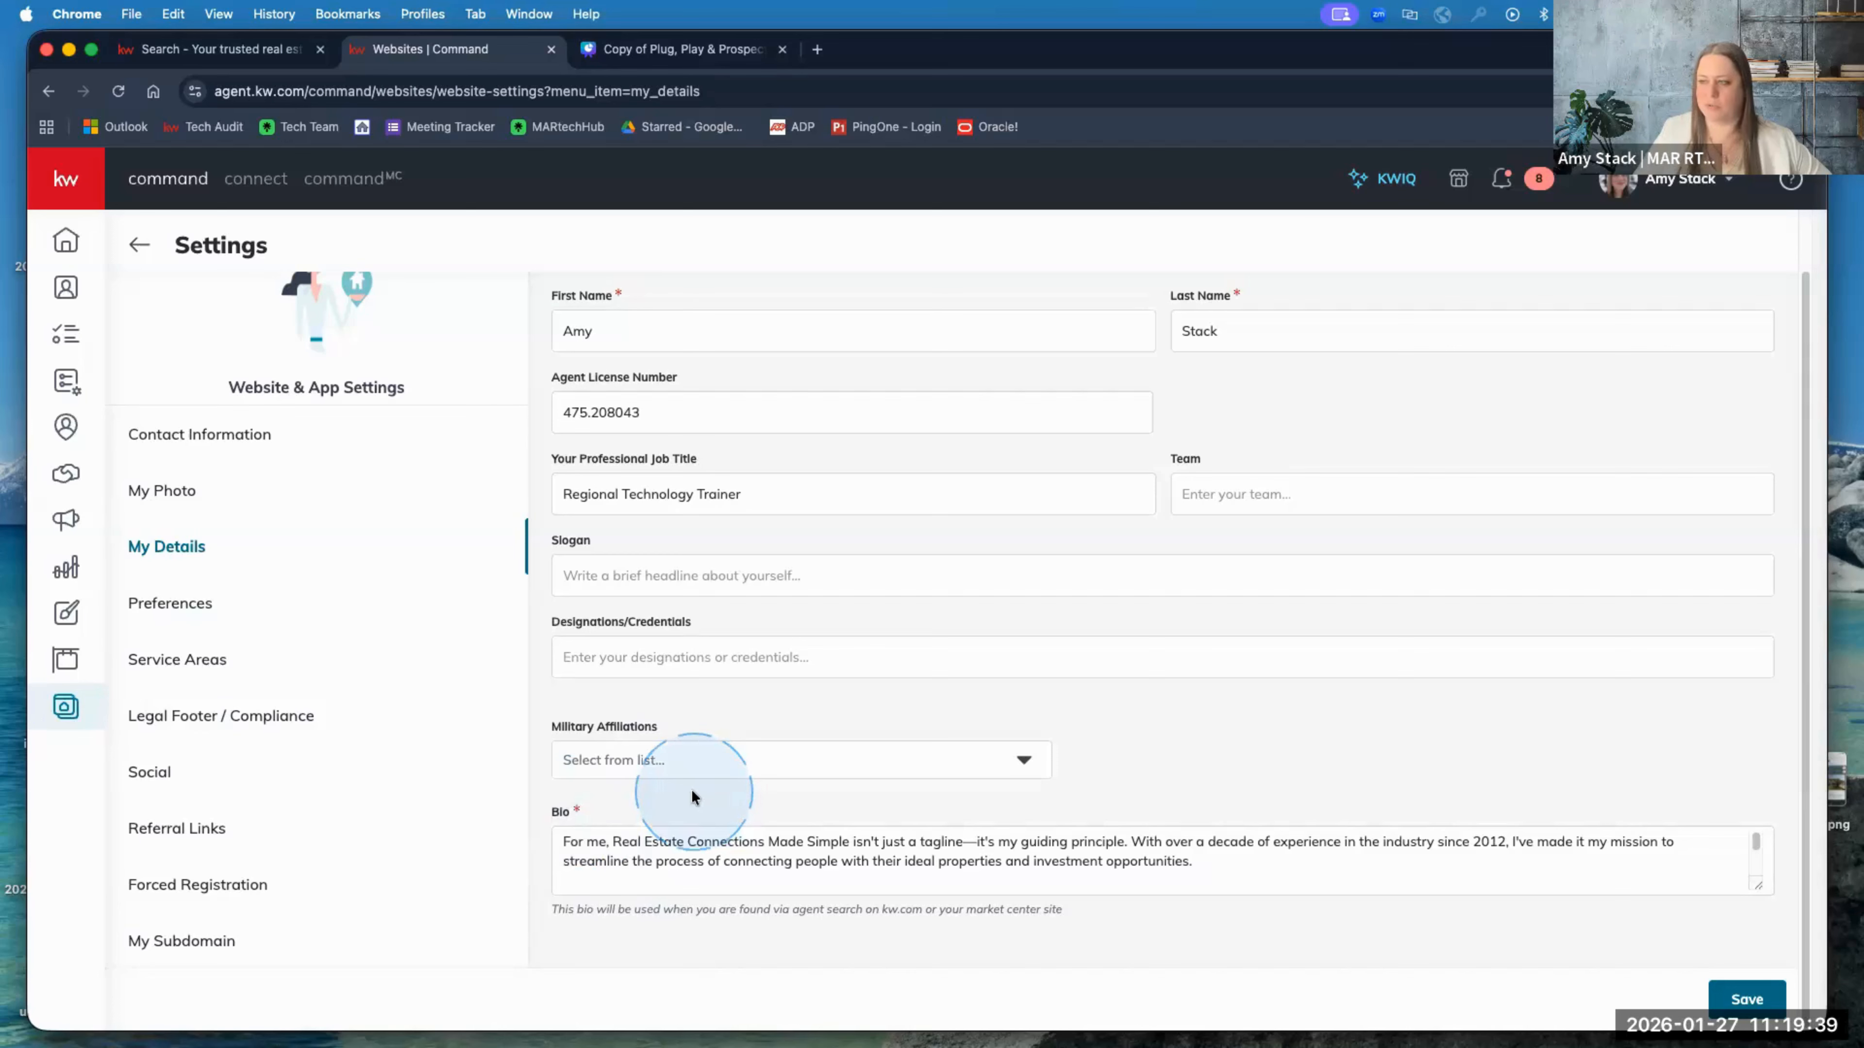
{"action": "left_click", "coordinate": [172, 601]}
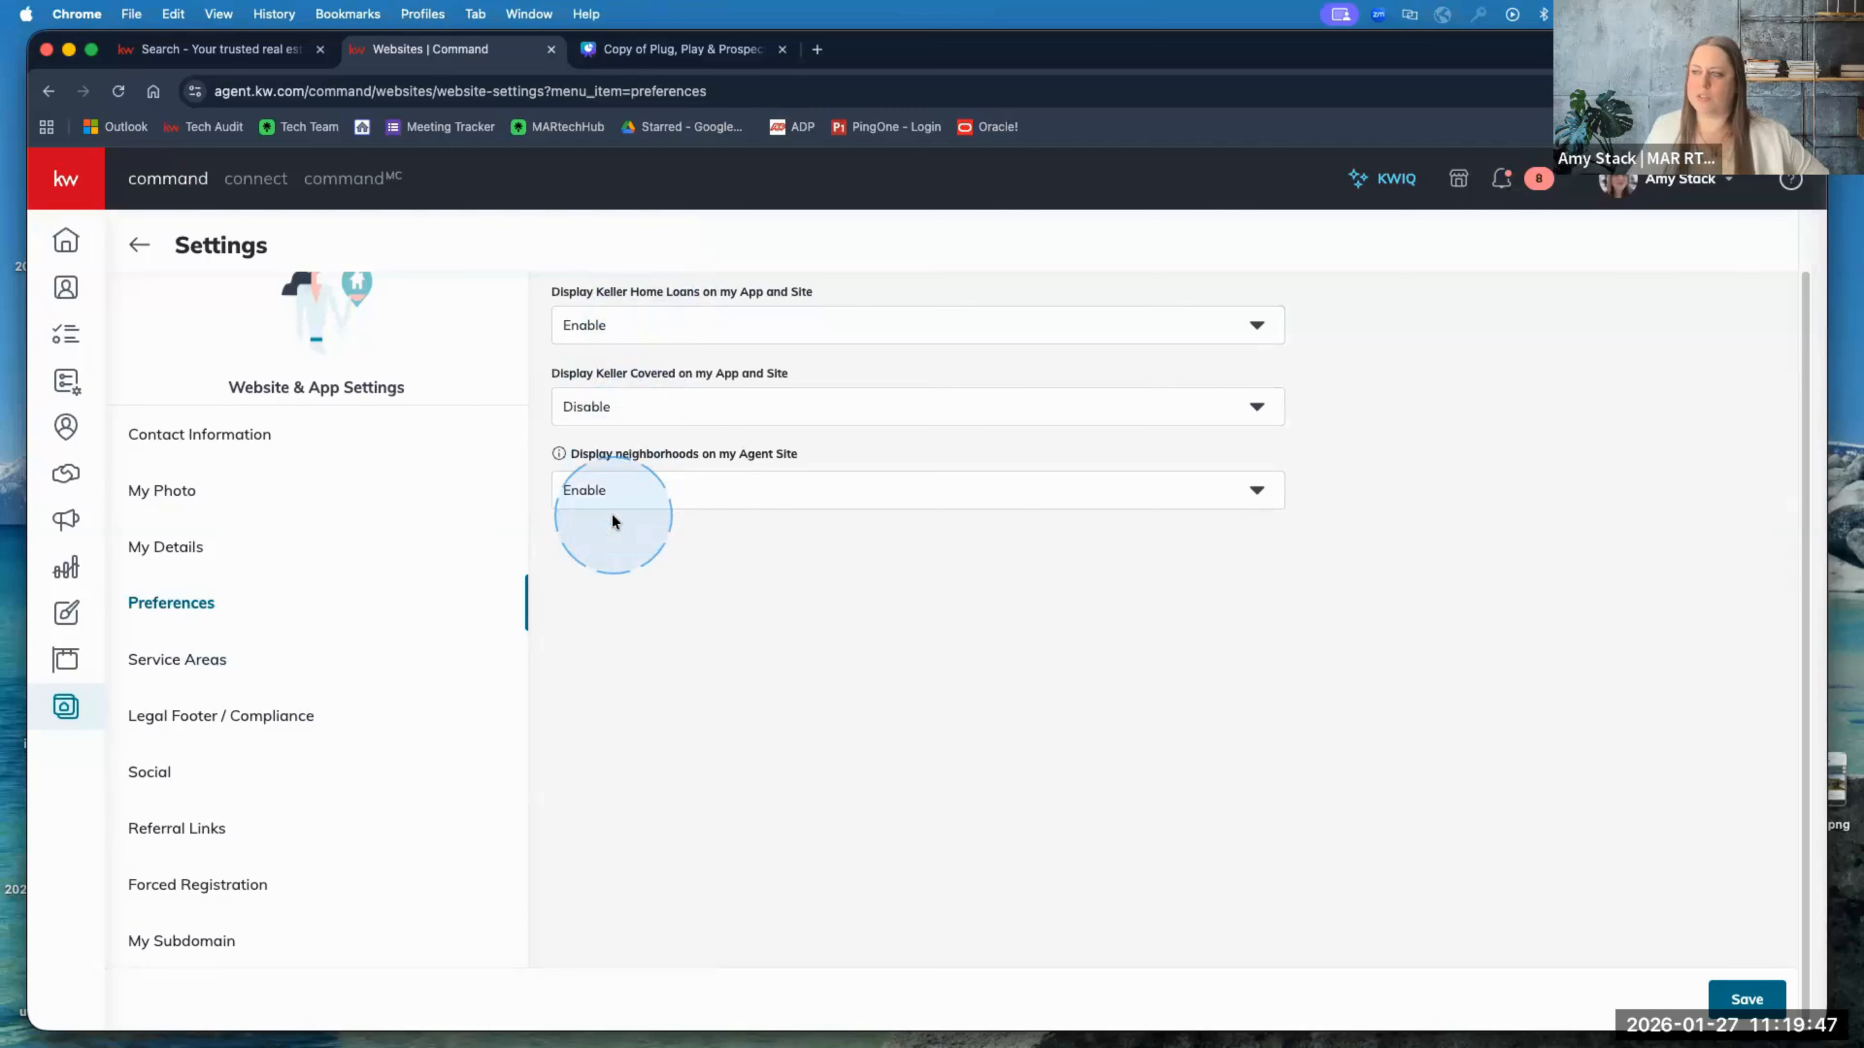
{"action": "left_click", "coordinate": [174, 672]}
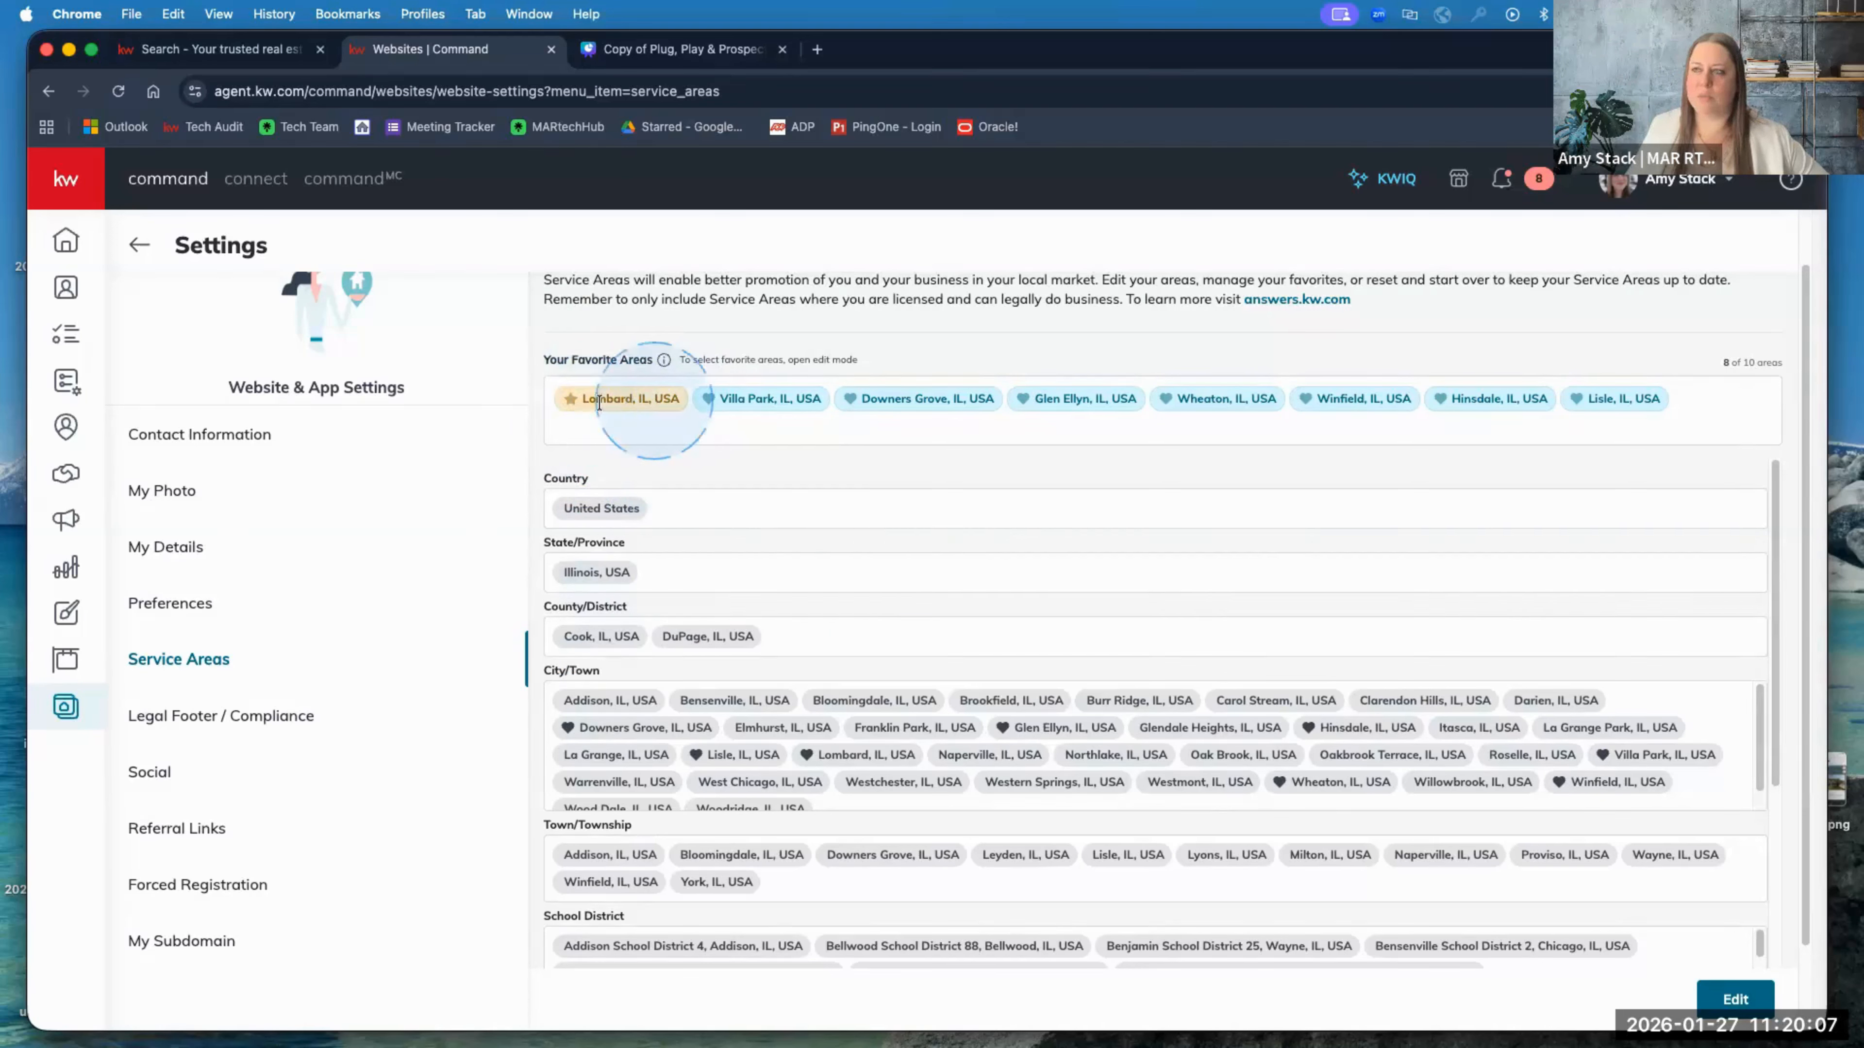
Step: Compare the agent's profile page on the live site, then return to Service Areas
{"action": "left_click", "coordinate": [238, 53]}
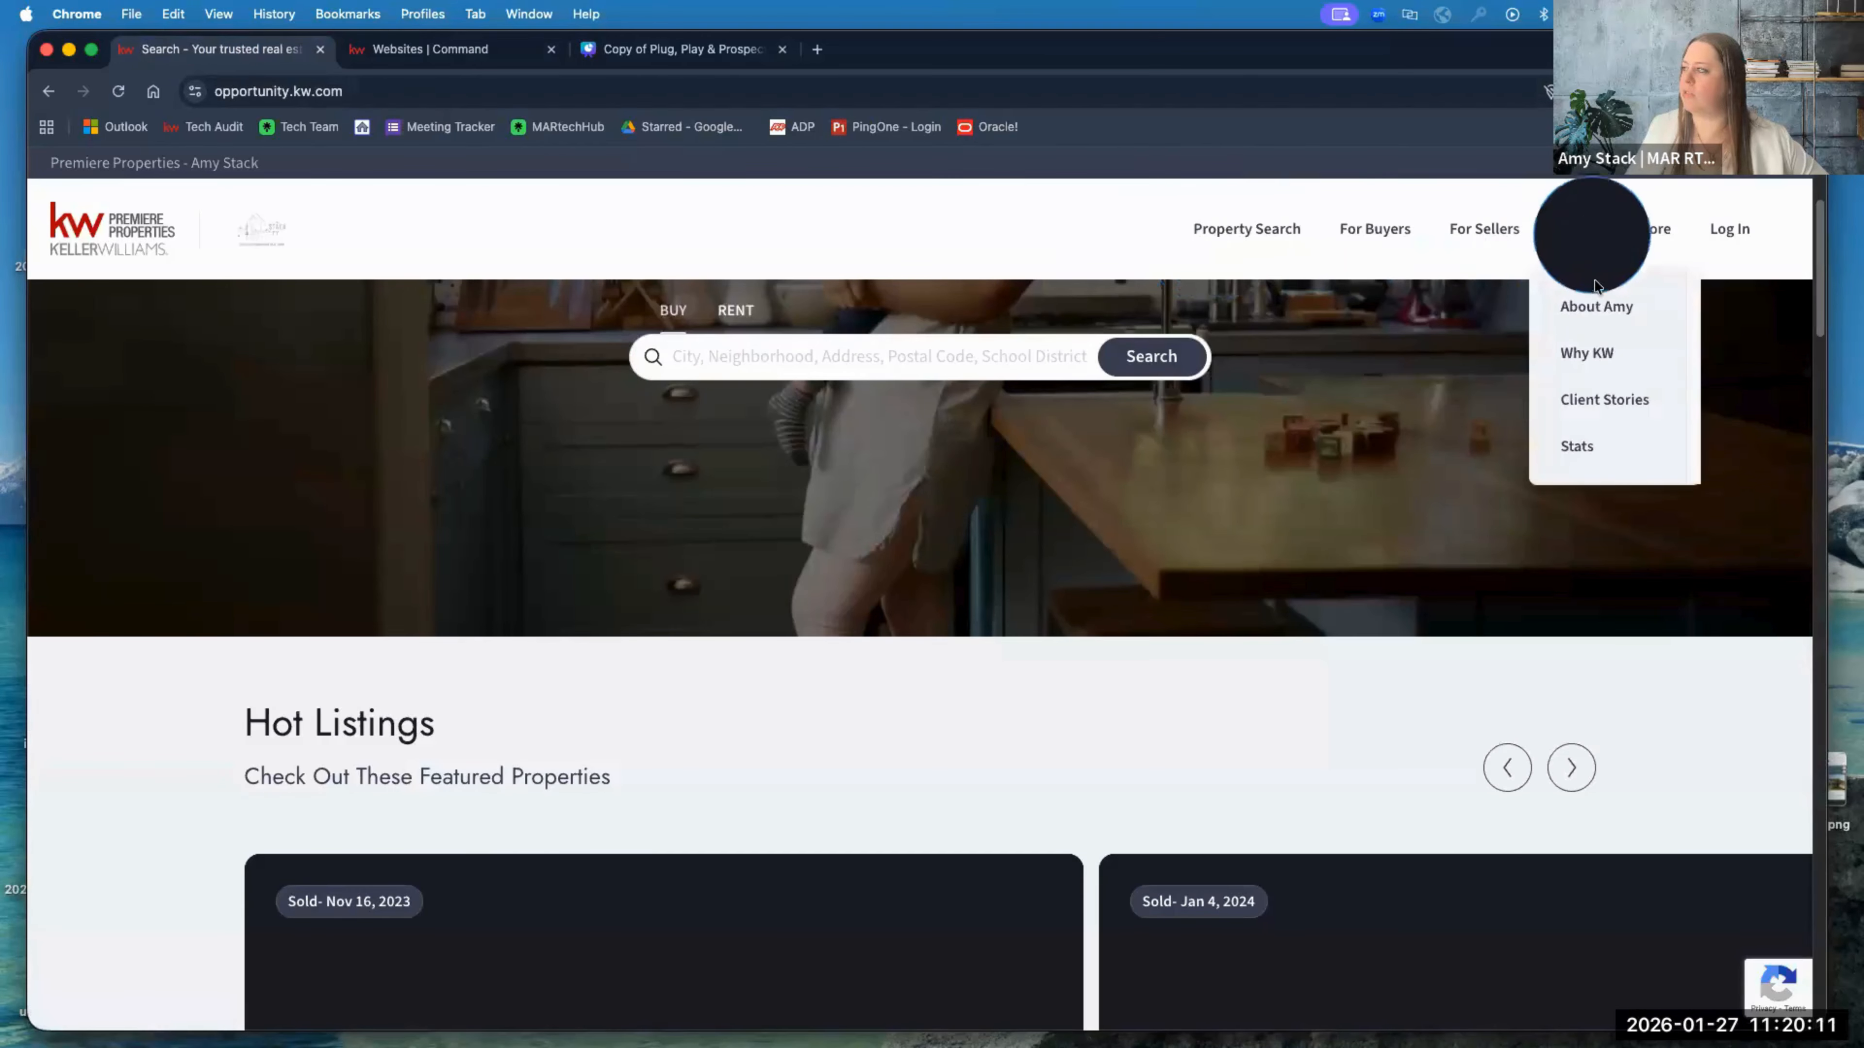
{"action": "left_click", "coordinate": [784, 881]}
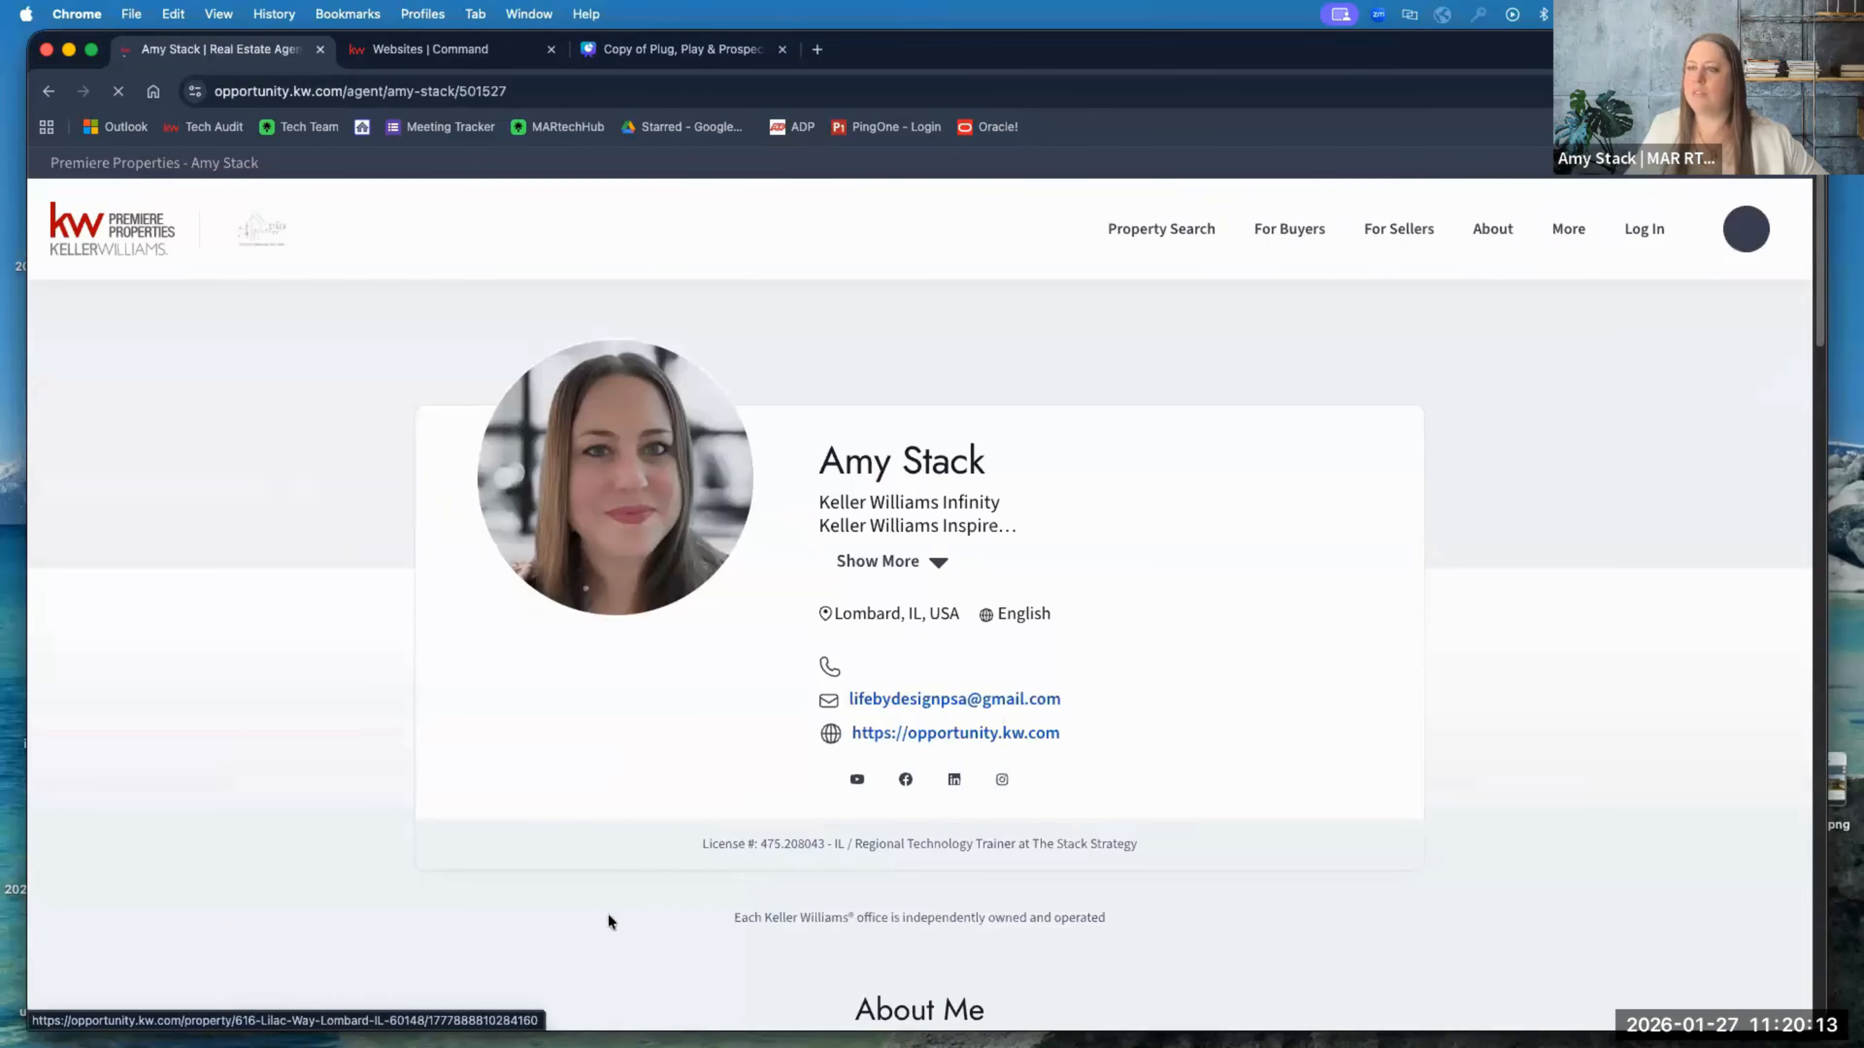
{"action": "left_click", "coordinate": [584, 938]}
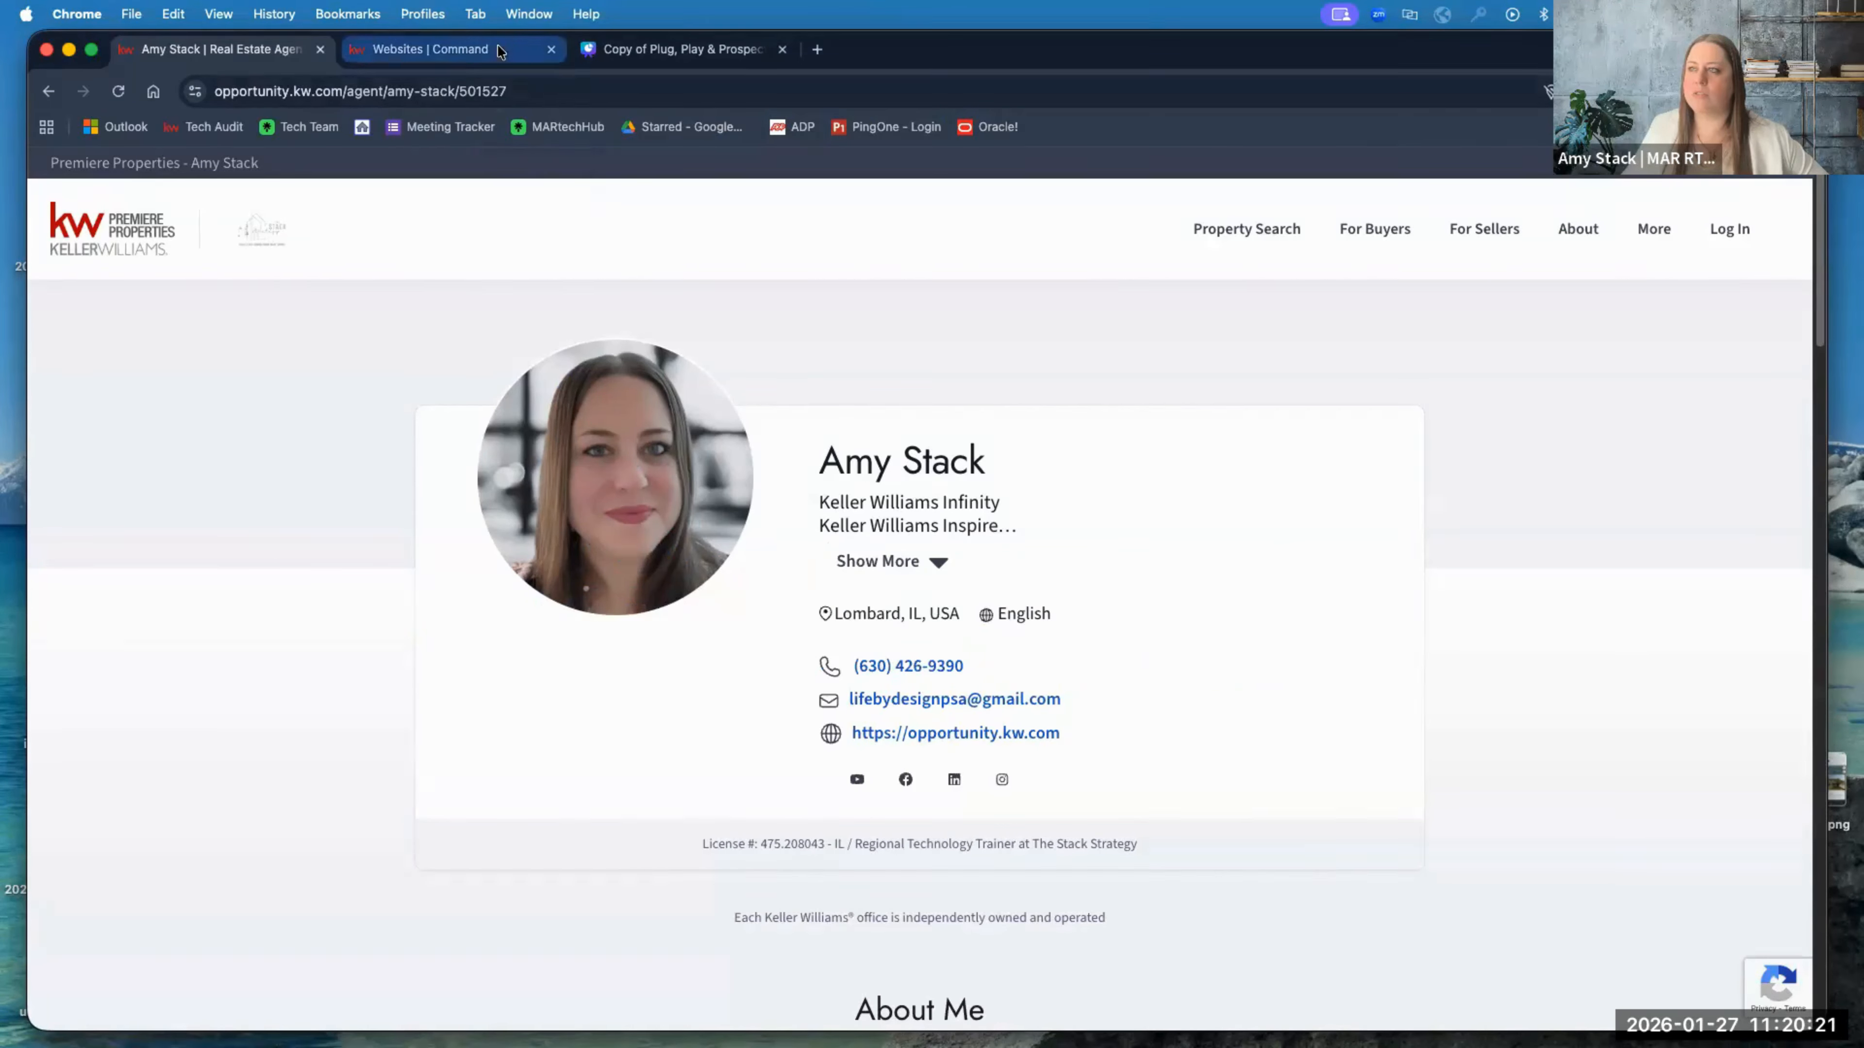
{"action": "left_click", "coordinate": [440, 48]}
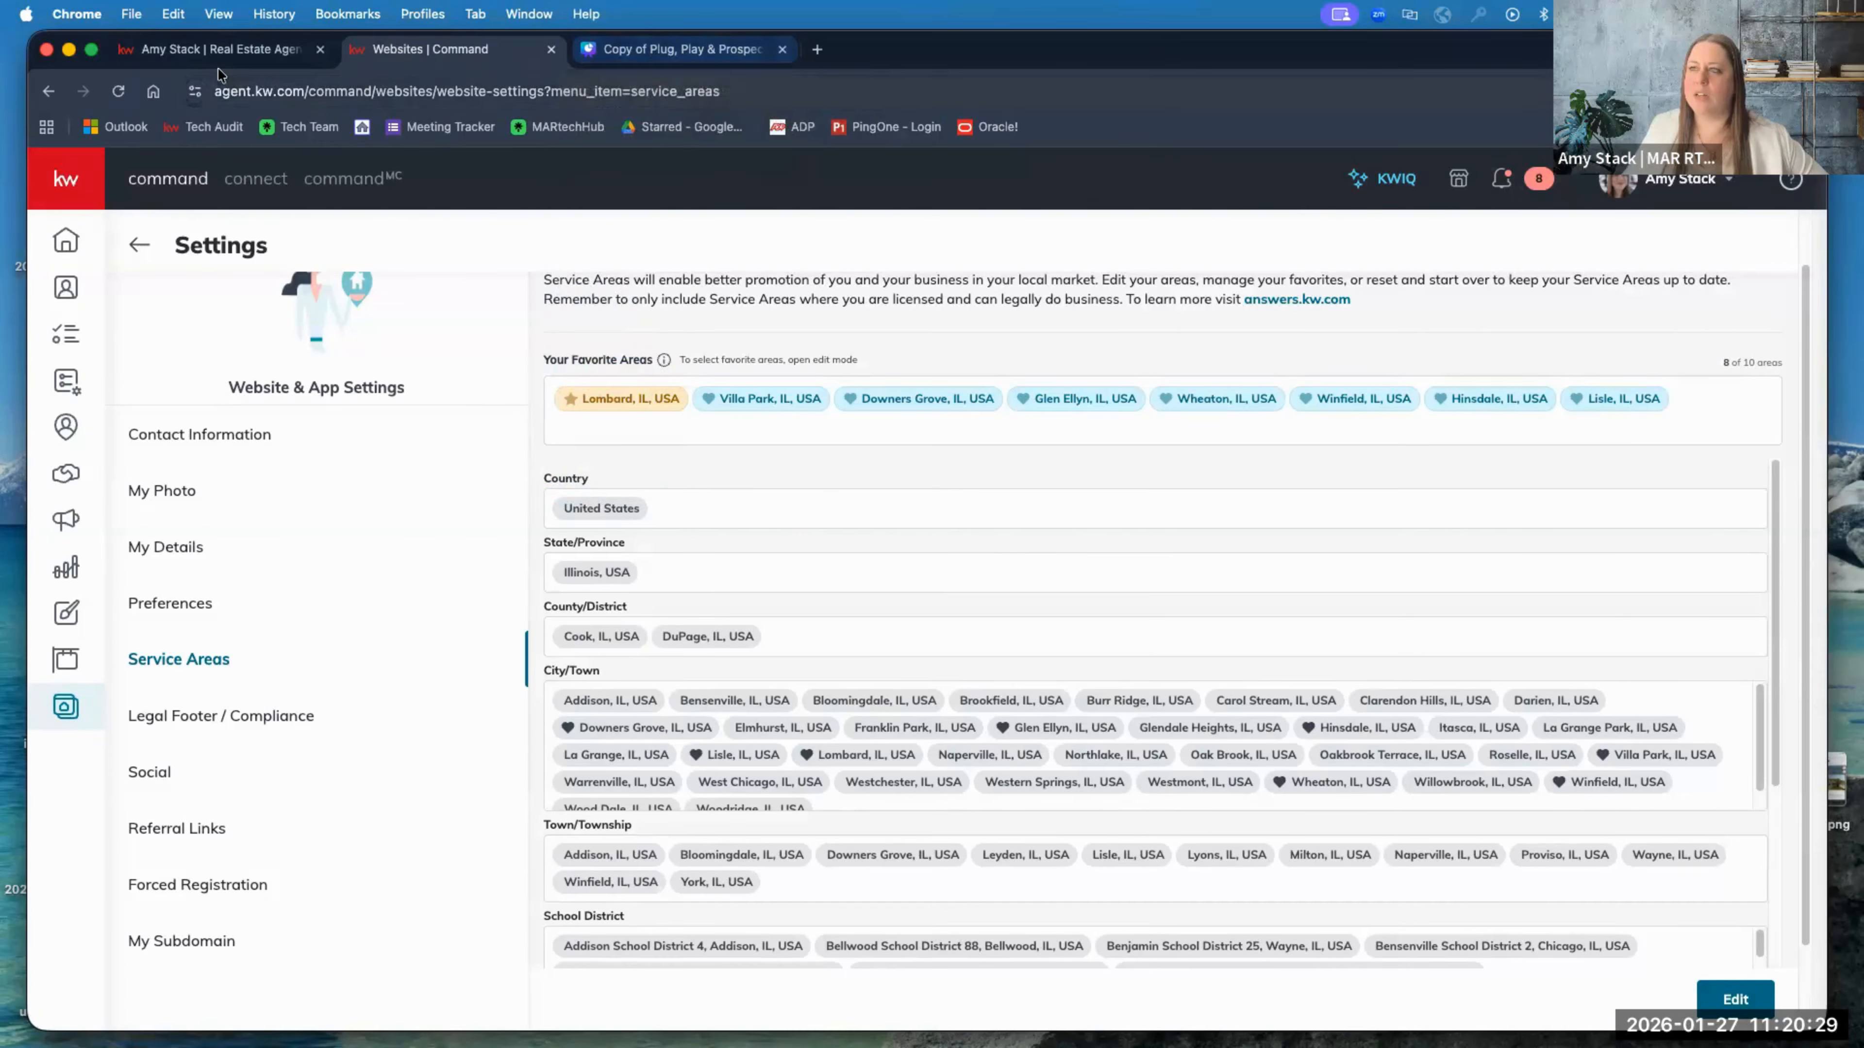
{"action": "left_click", "coordinate": [220, 50]}
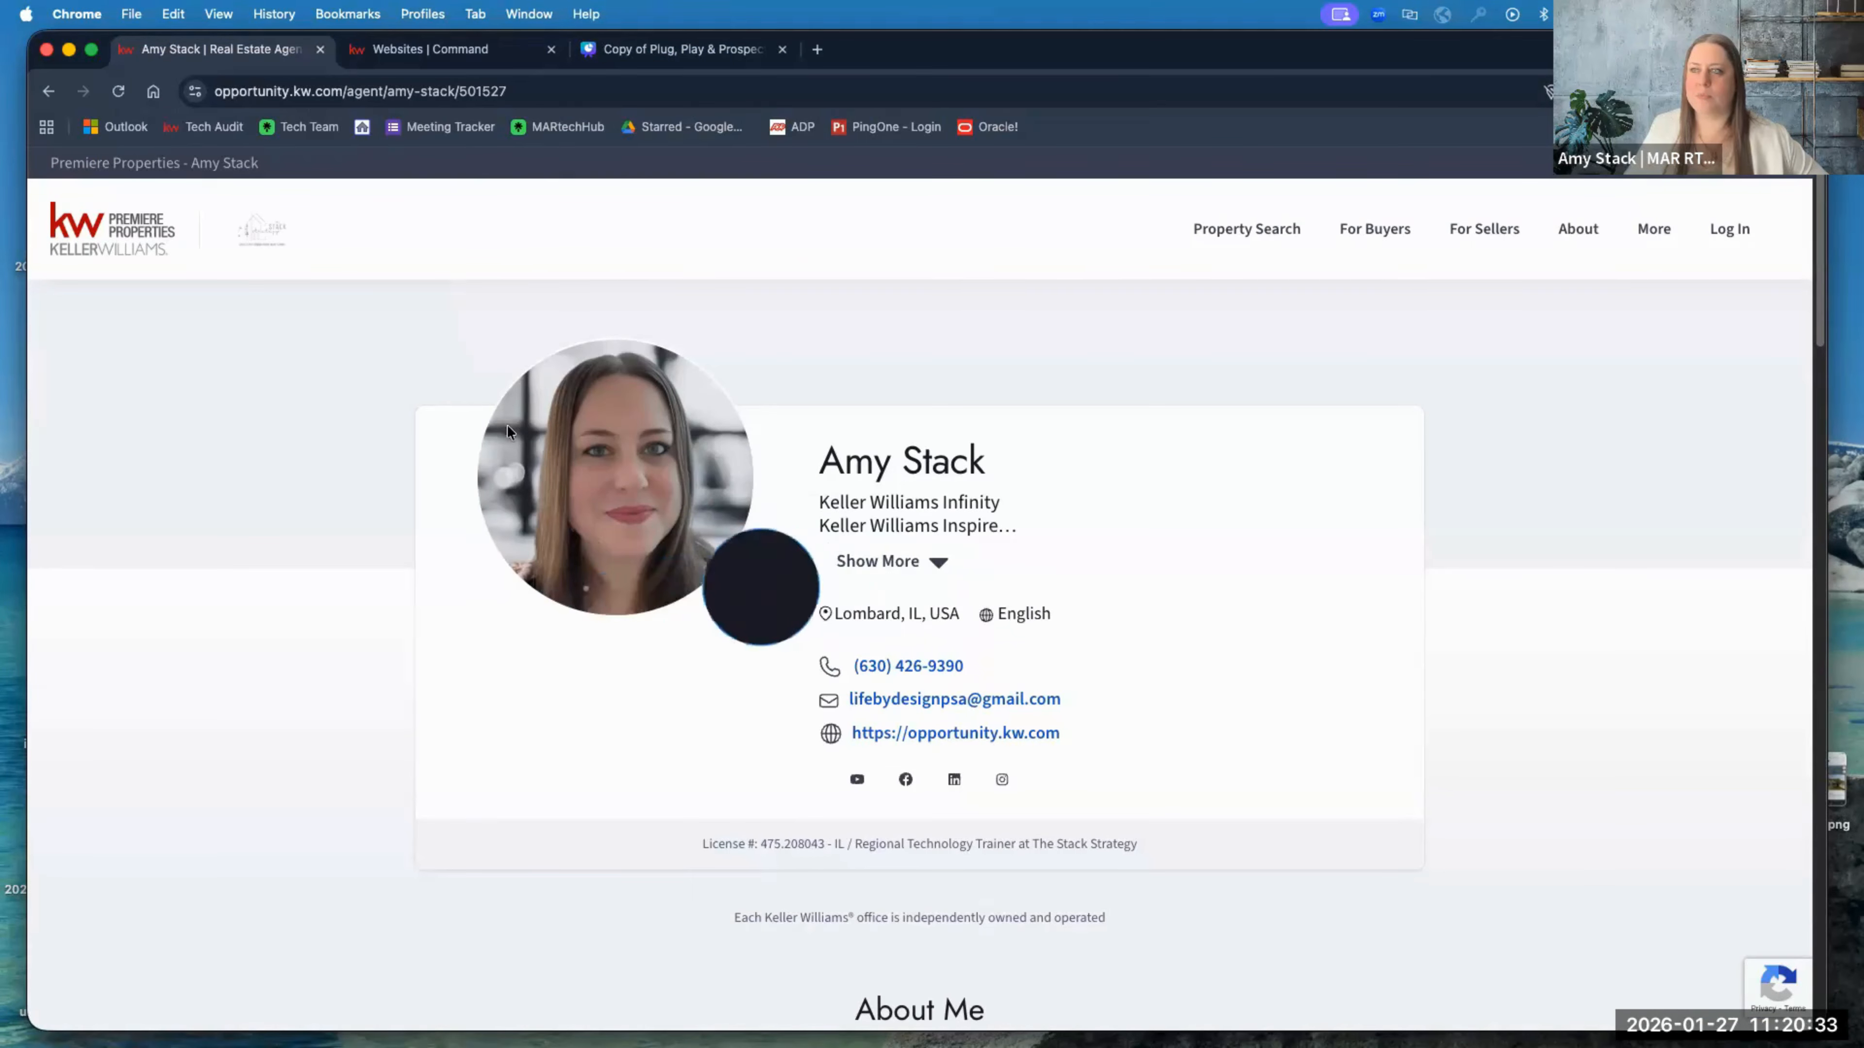
{"action": "left_click", "coordinate": [440, 49]}
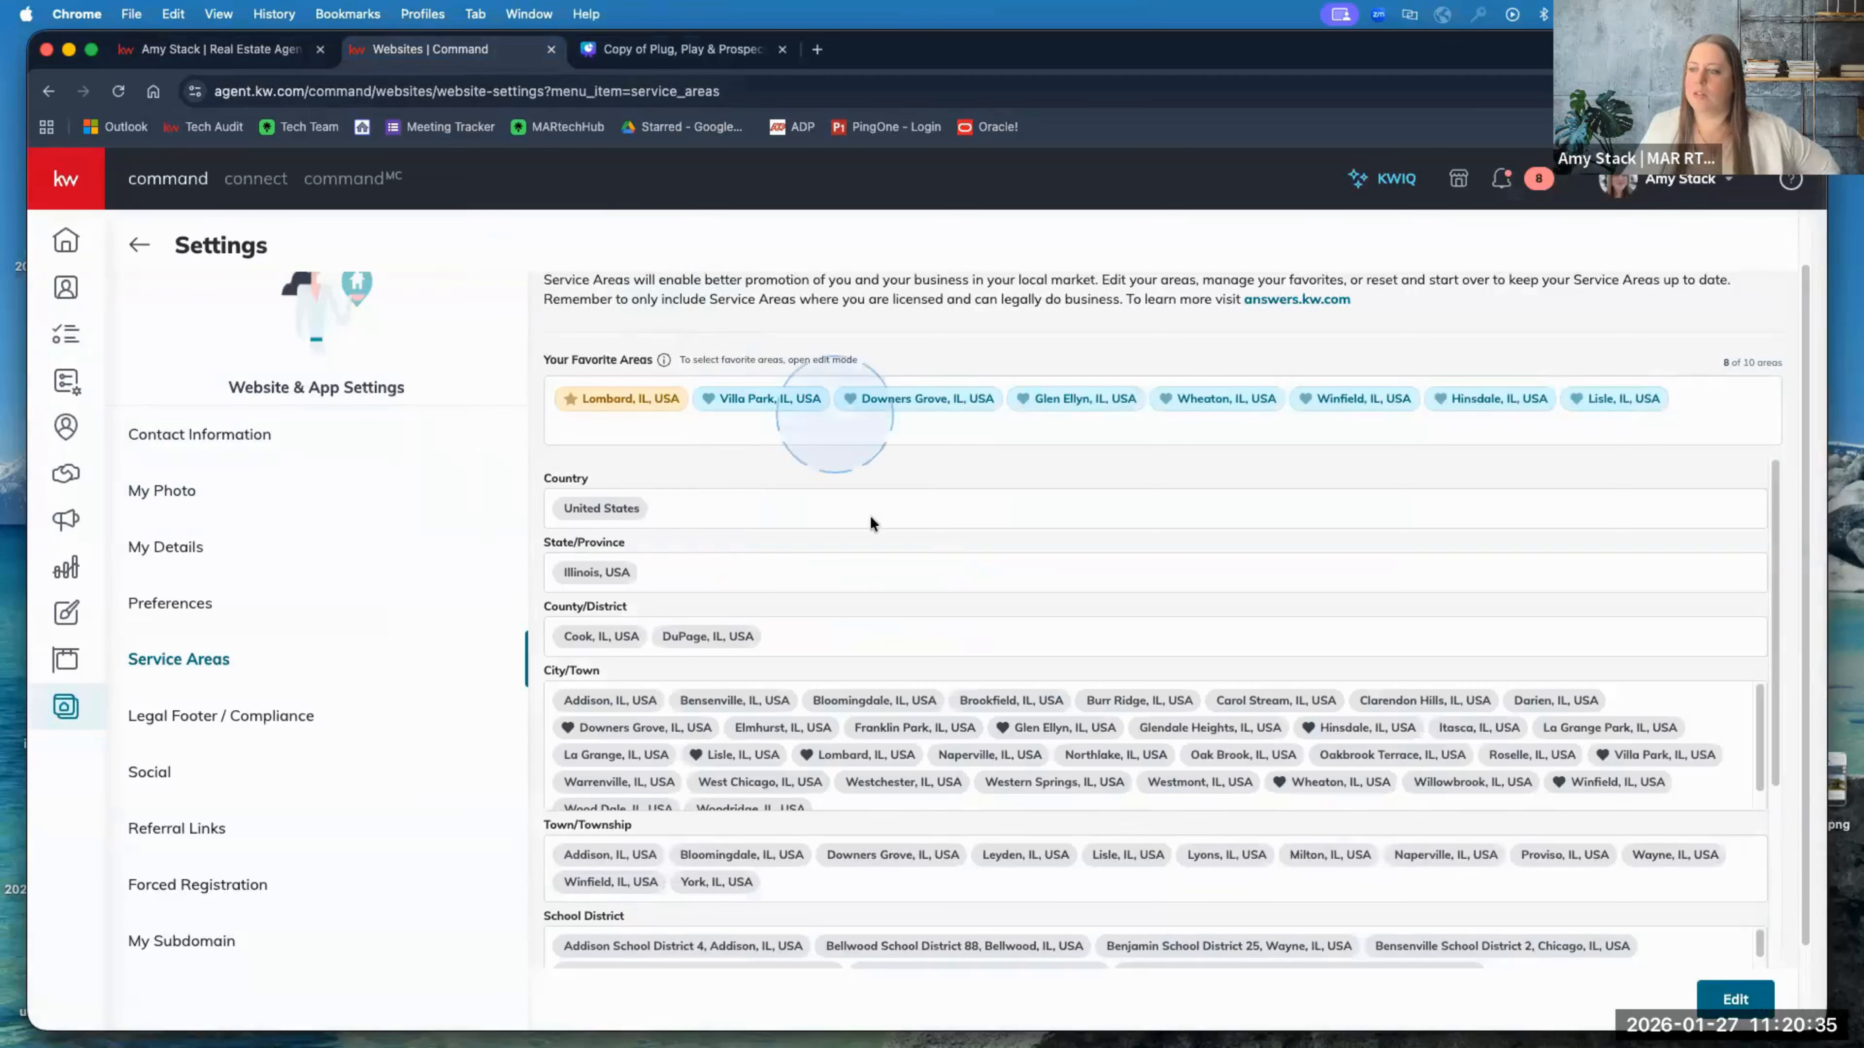
Step: Scroll through the area lists and put Service Areas into edit mode
{"action": "scroll", "coordinate": [690, 712], "scroll_direction": "down", "scroll_amount": 1}
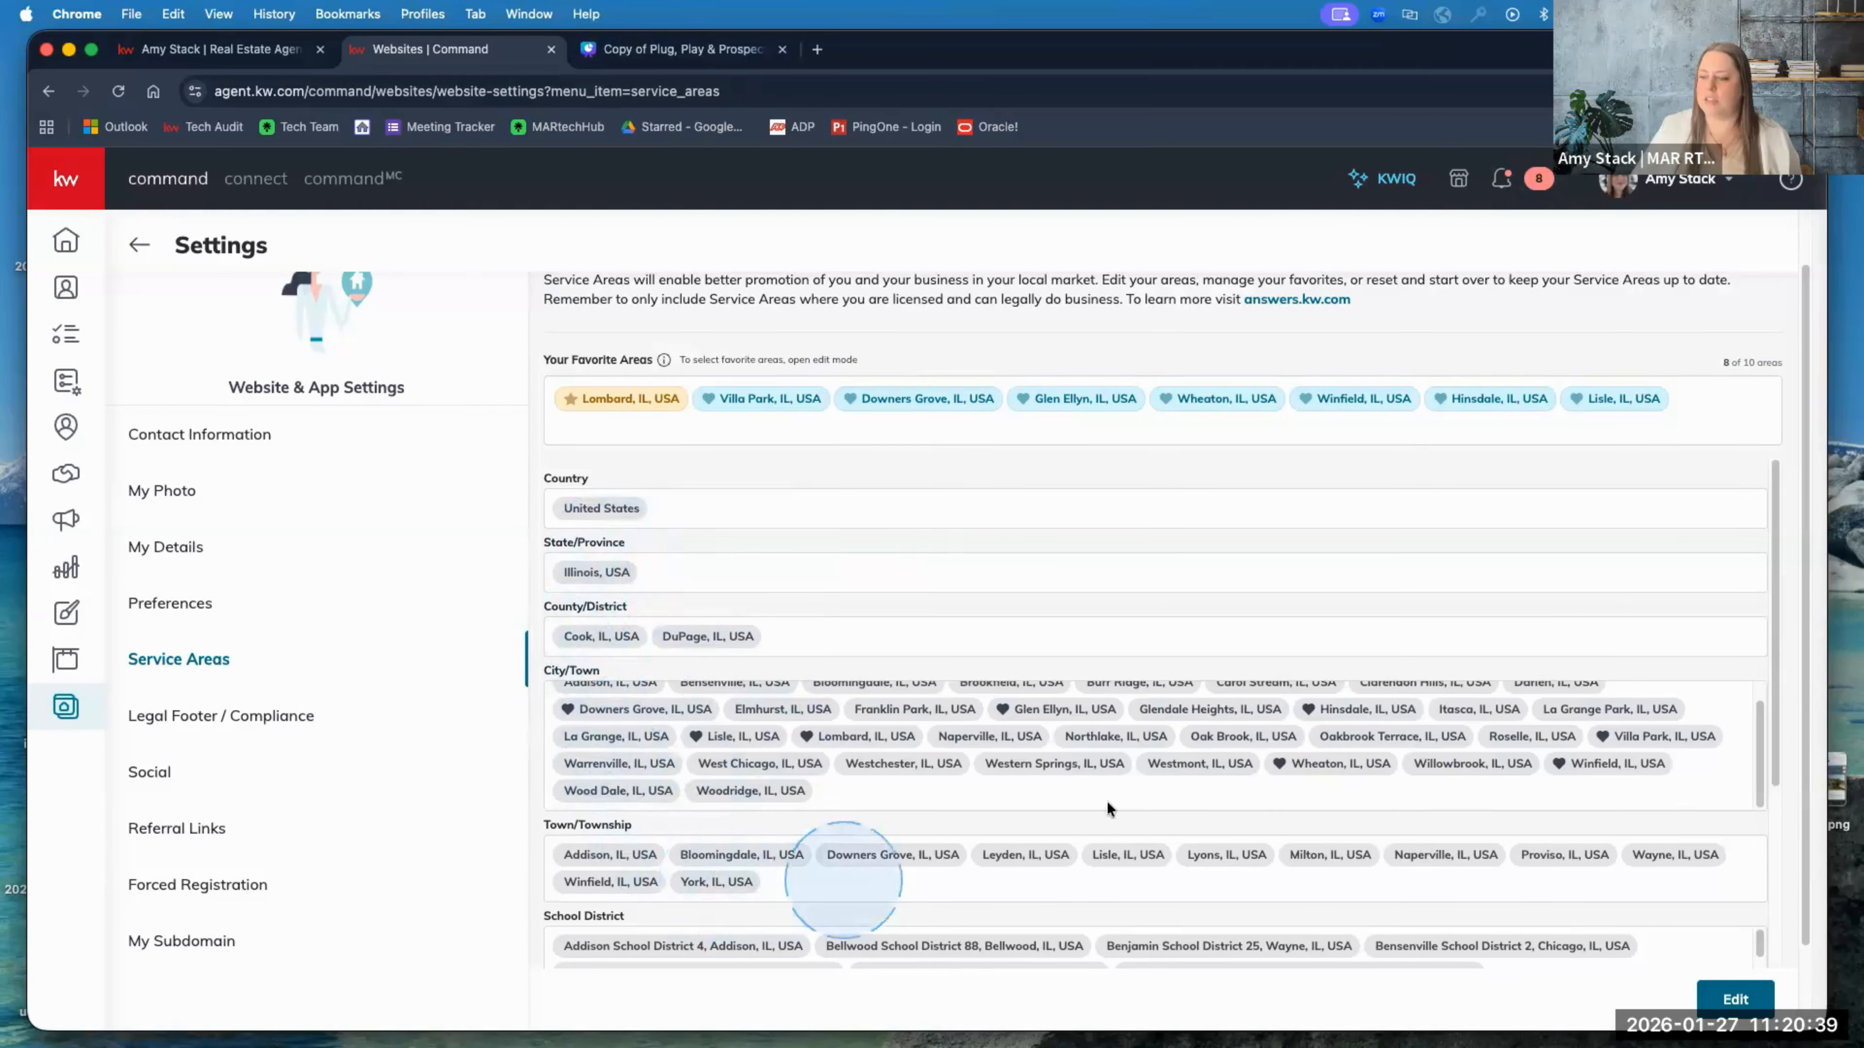
{"action": "scroll", "coordinate": [1137, 800], "scroll_direction": "down", "scroll_amount": 1}
{"action": "scroll", "coordinate": [1148, 797], "scroll_direction": "down", "scroll_amount": 10}
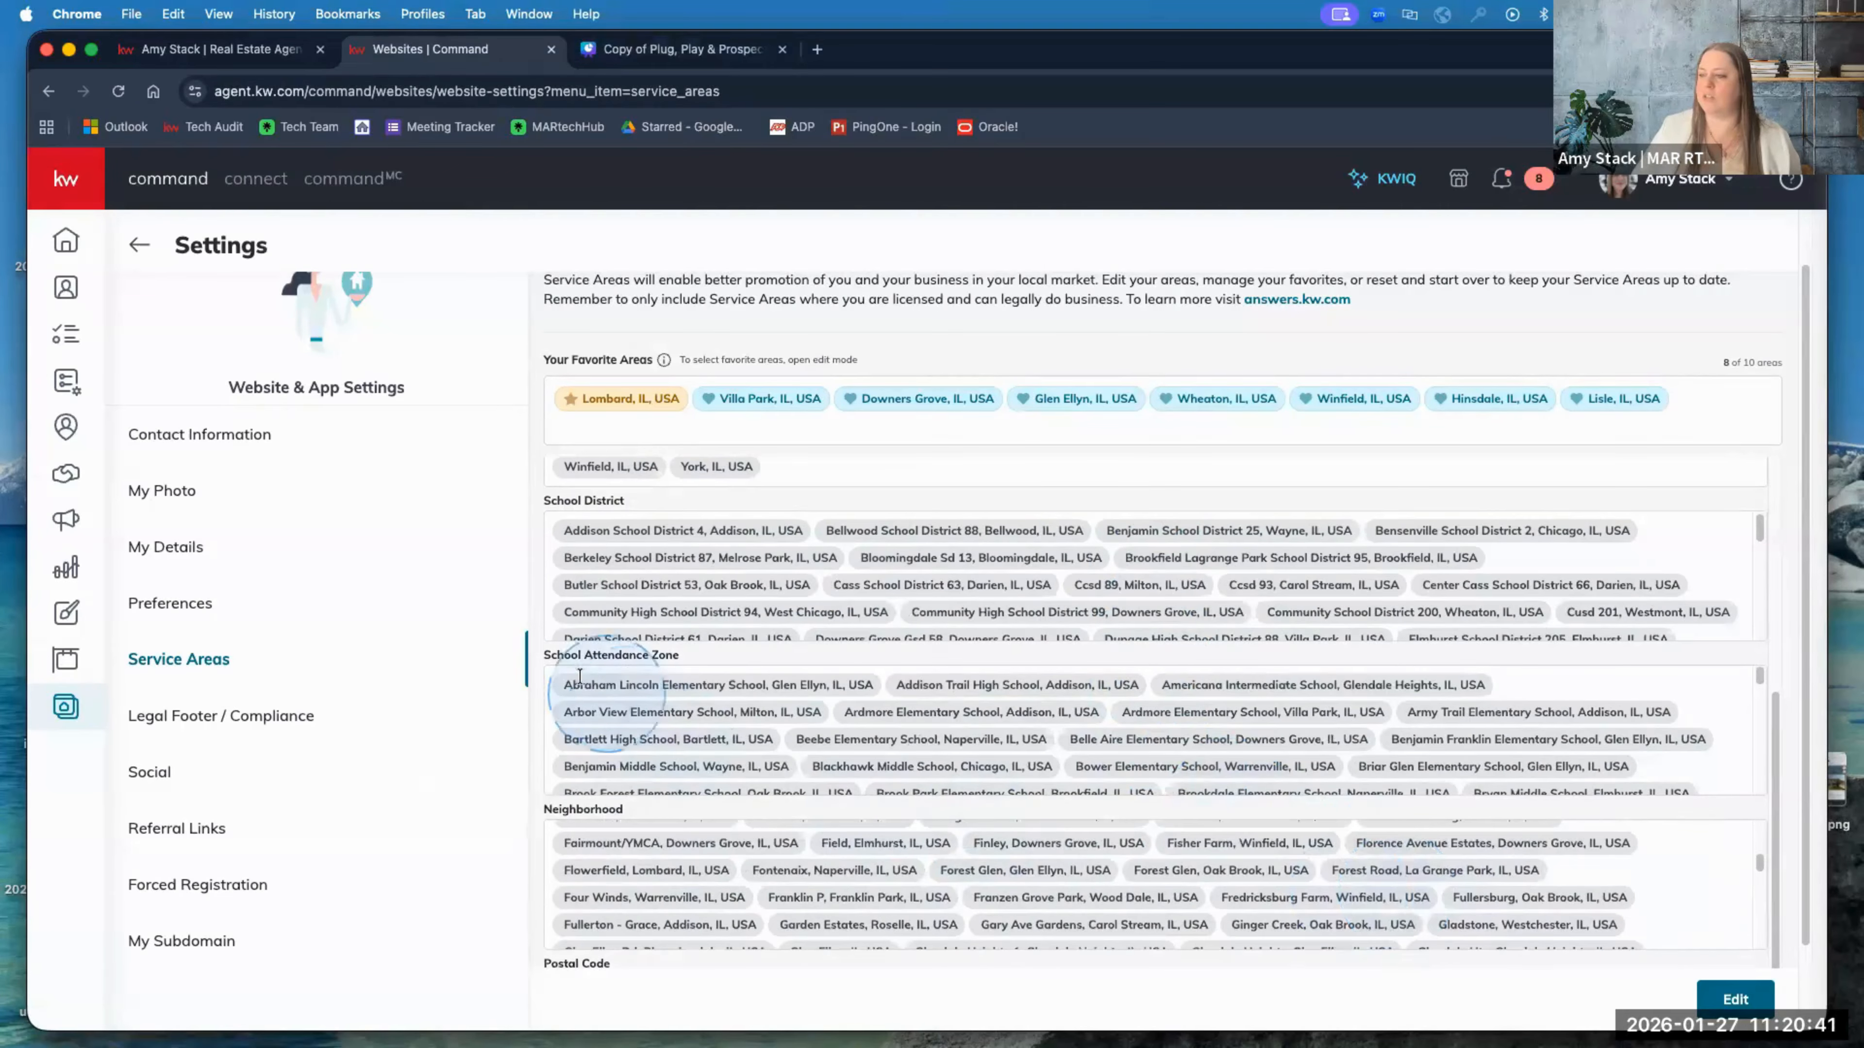
{"action": "scroll", "coordinate": [527, 685], "scroll_direction": "down", "scroll_amount": 3}
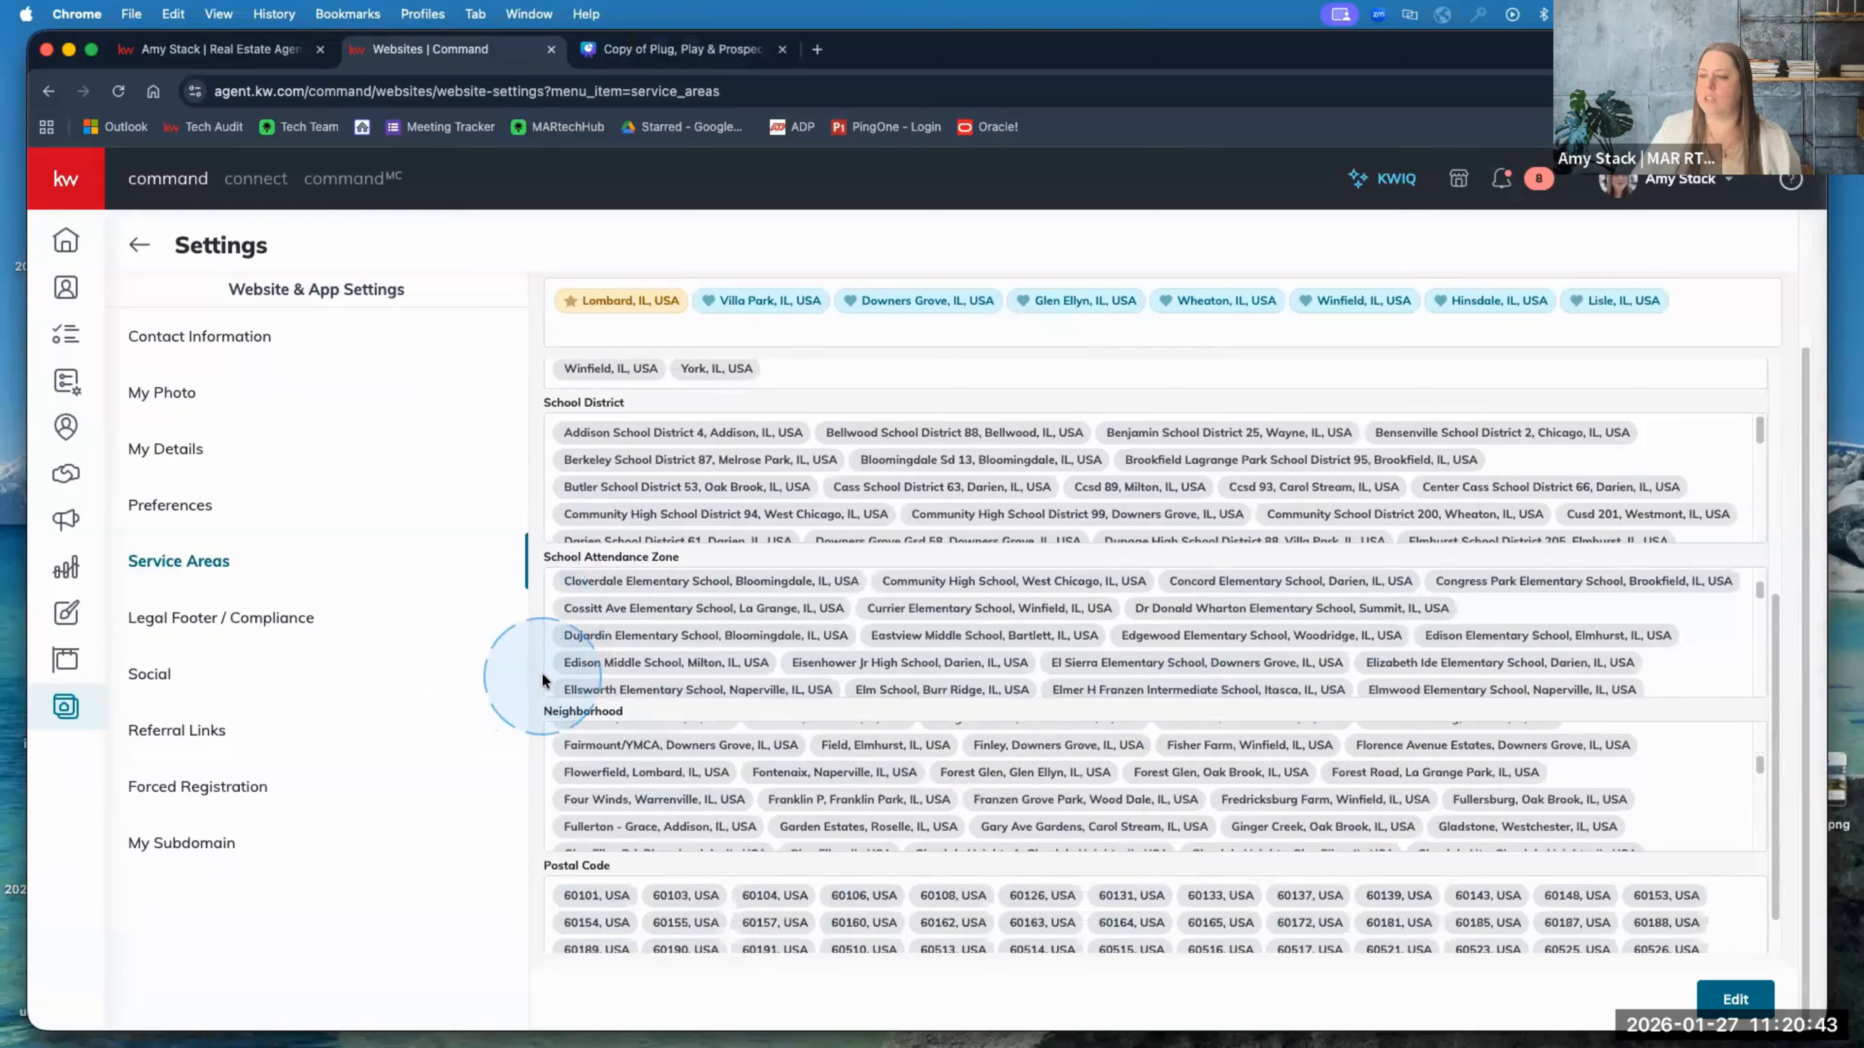
{"action": "left_click", "coordinate": [1733, 999]}
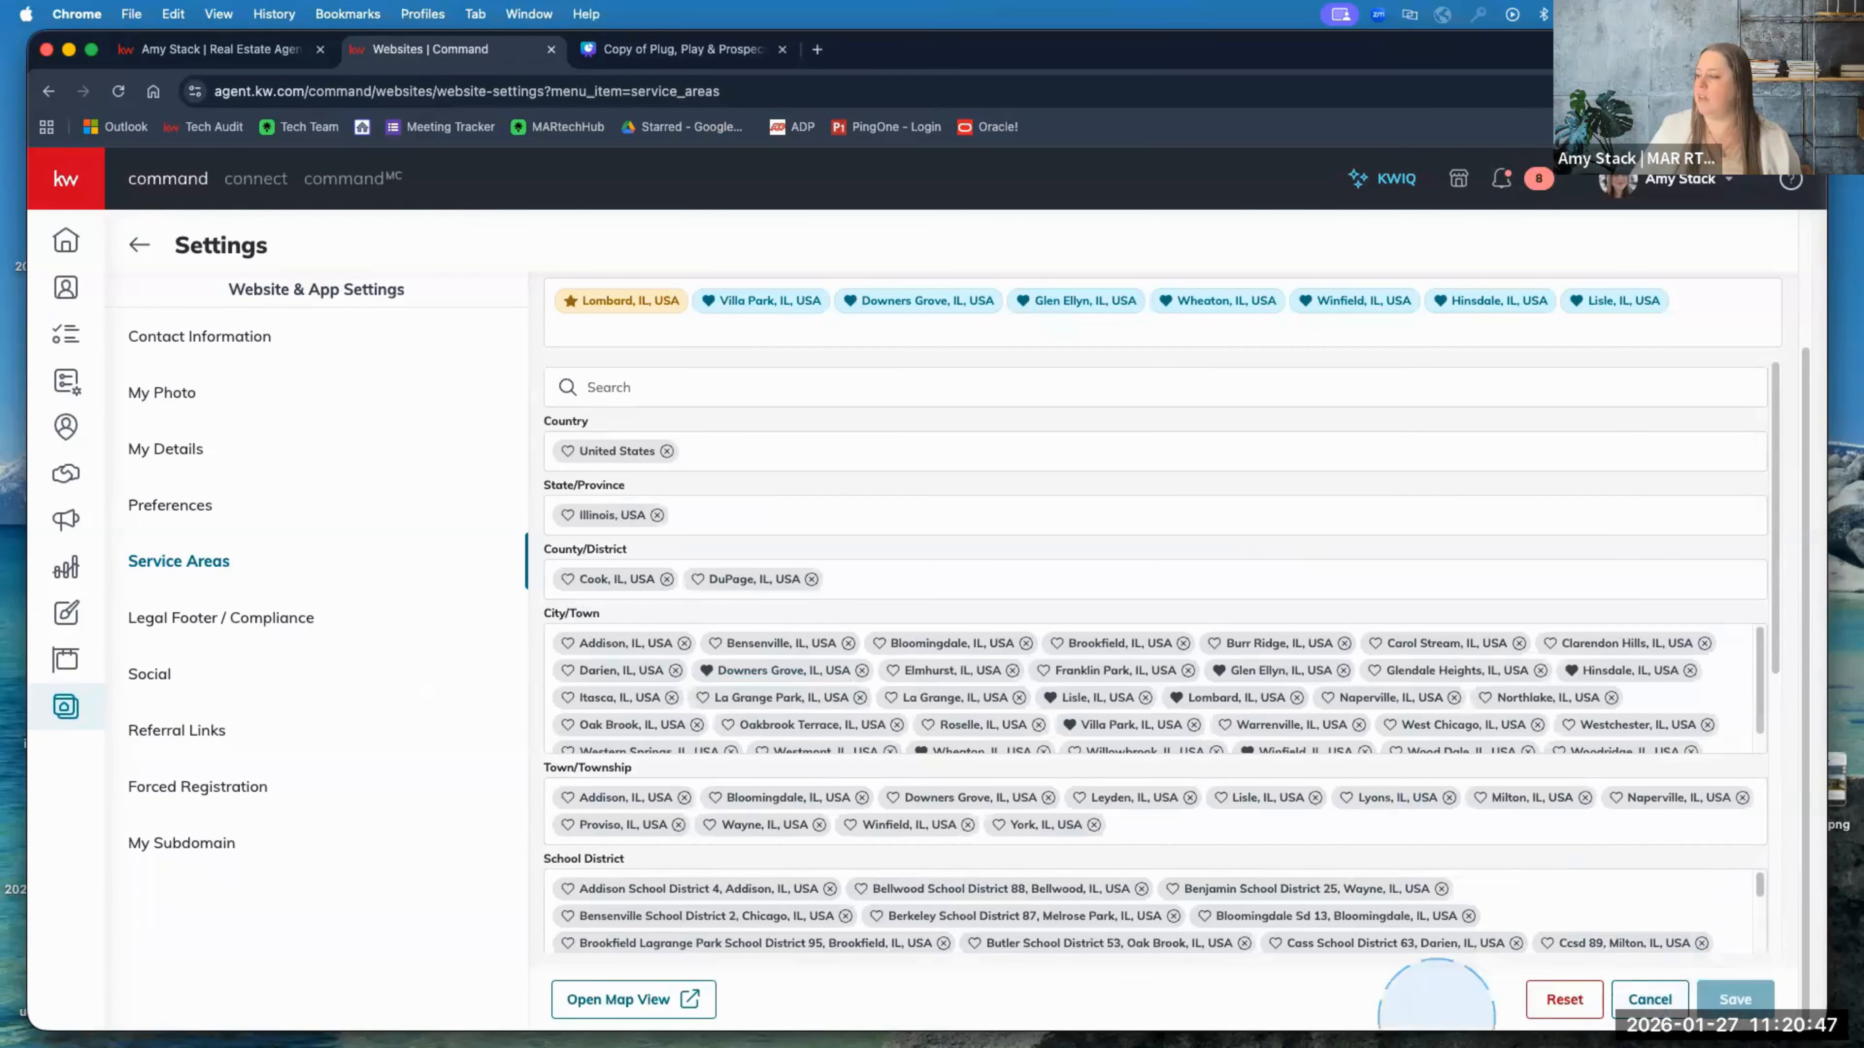
{"action": "left_click", "coordinate": [589, 1002]}
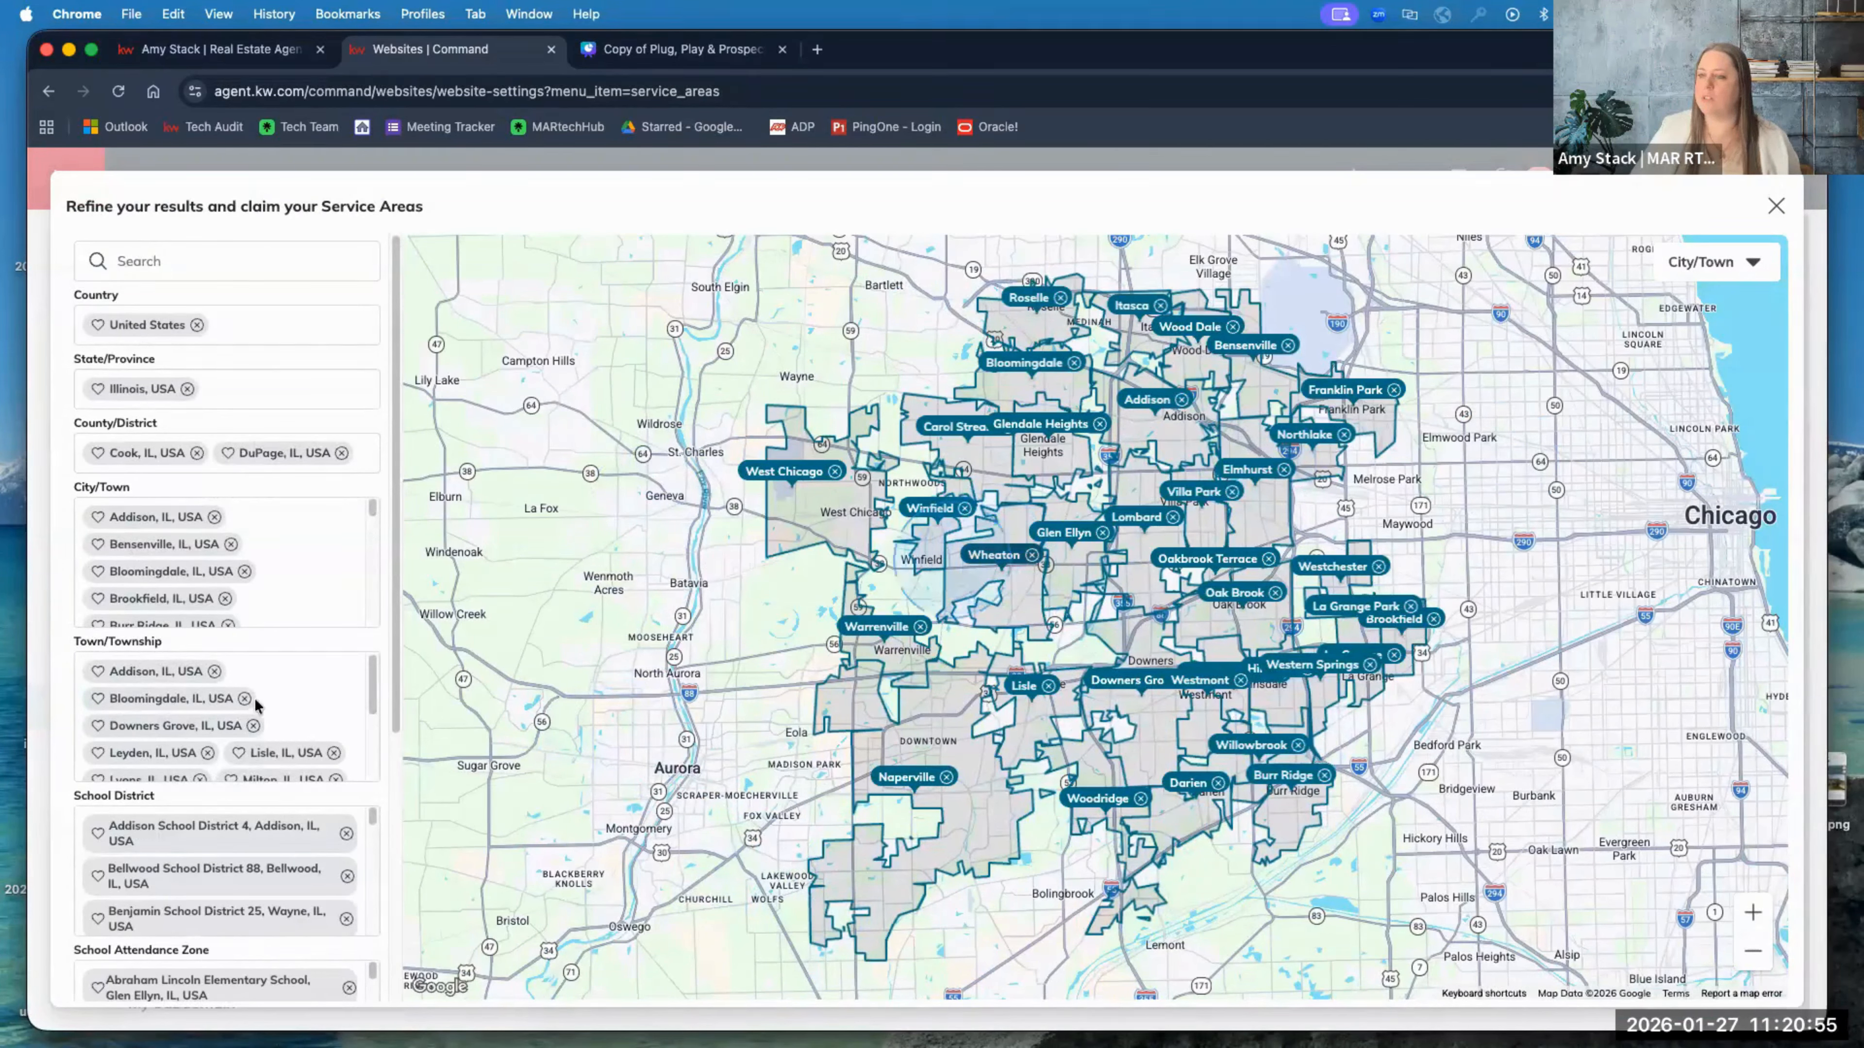
{"action": "scroll", "coordinate": [235, 709], "scroll_direction": "down", "scroll_amount": 3}
{"action": "left_click", "coordinate": [210, 707]}
{"action": "scroll", "coordinate": [209, 711], "scroll_direction": "up", "scroll_amount": 5}
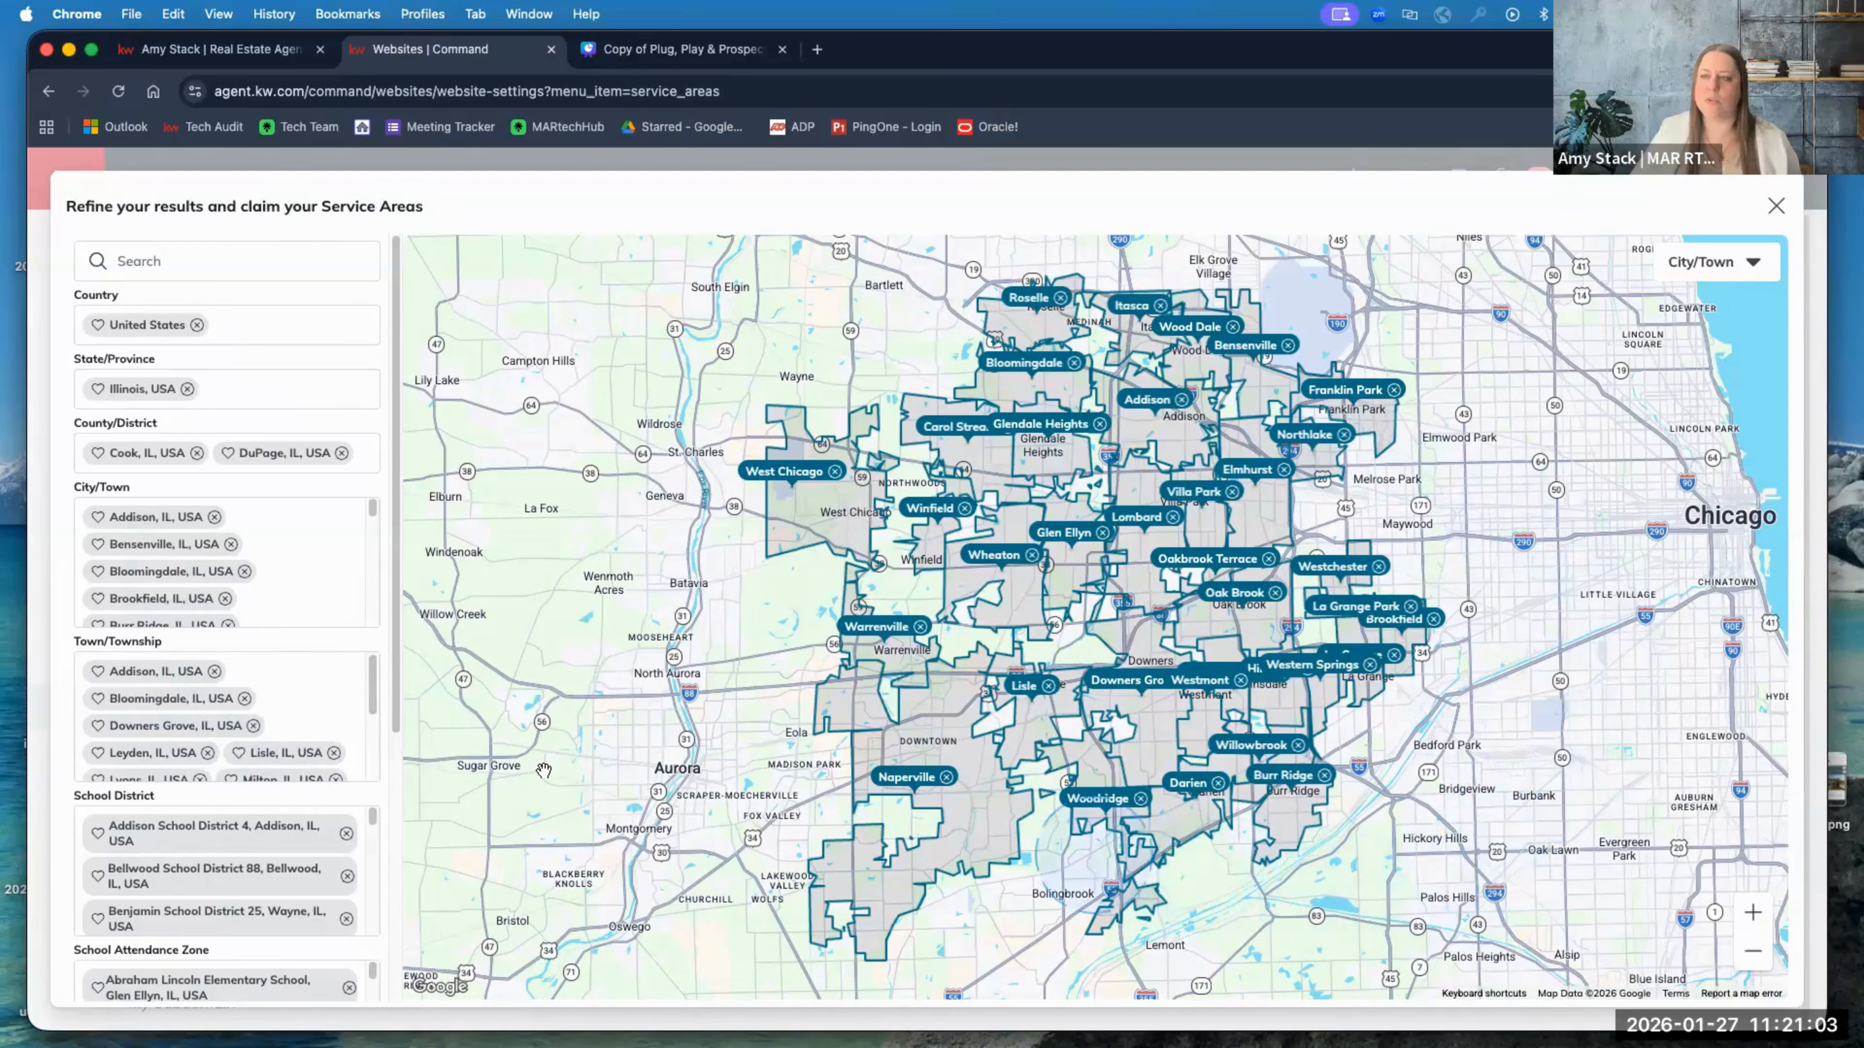
{"action": "scroll", "coordinate": [309, 522], "scroll_direction": "down", "scroll_amount": 2}
{"action": "scroll", "coordinate": [309, 522], "scroll_direction": "down", "scroll_amount": 3}
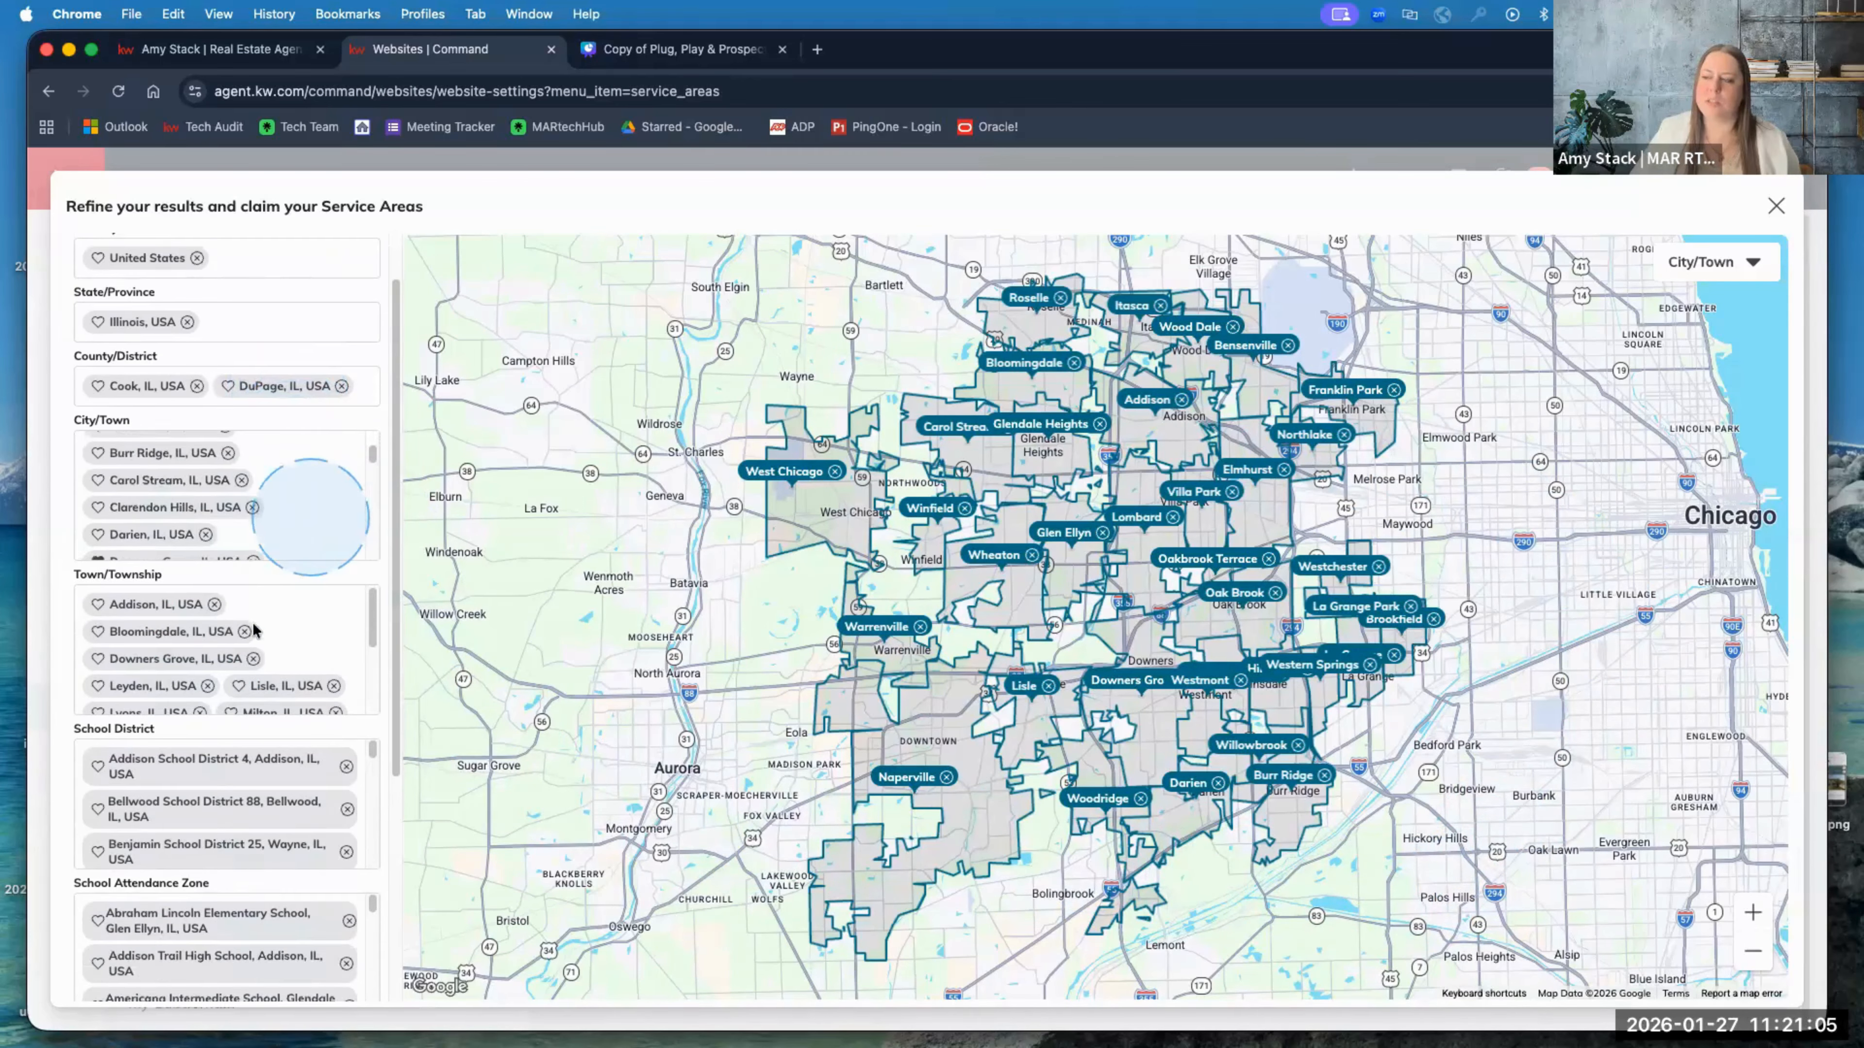
{"action": "scroll", "coordinate": [249, 639], "scroll_direction": "down", "scroll_amount": 3}
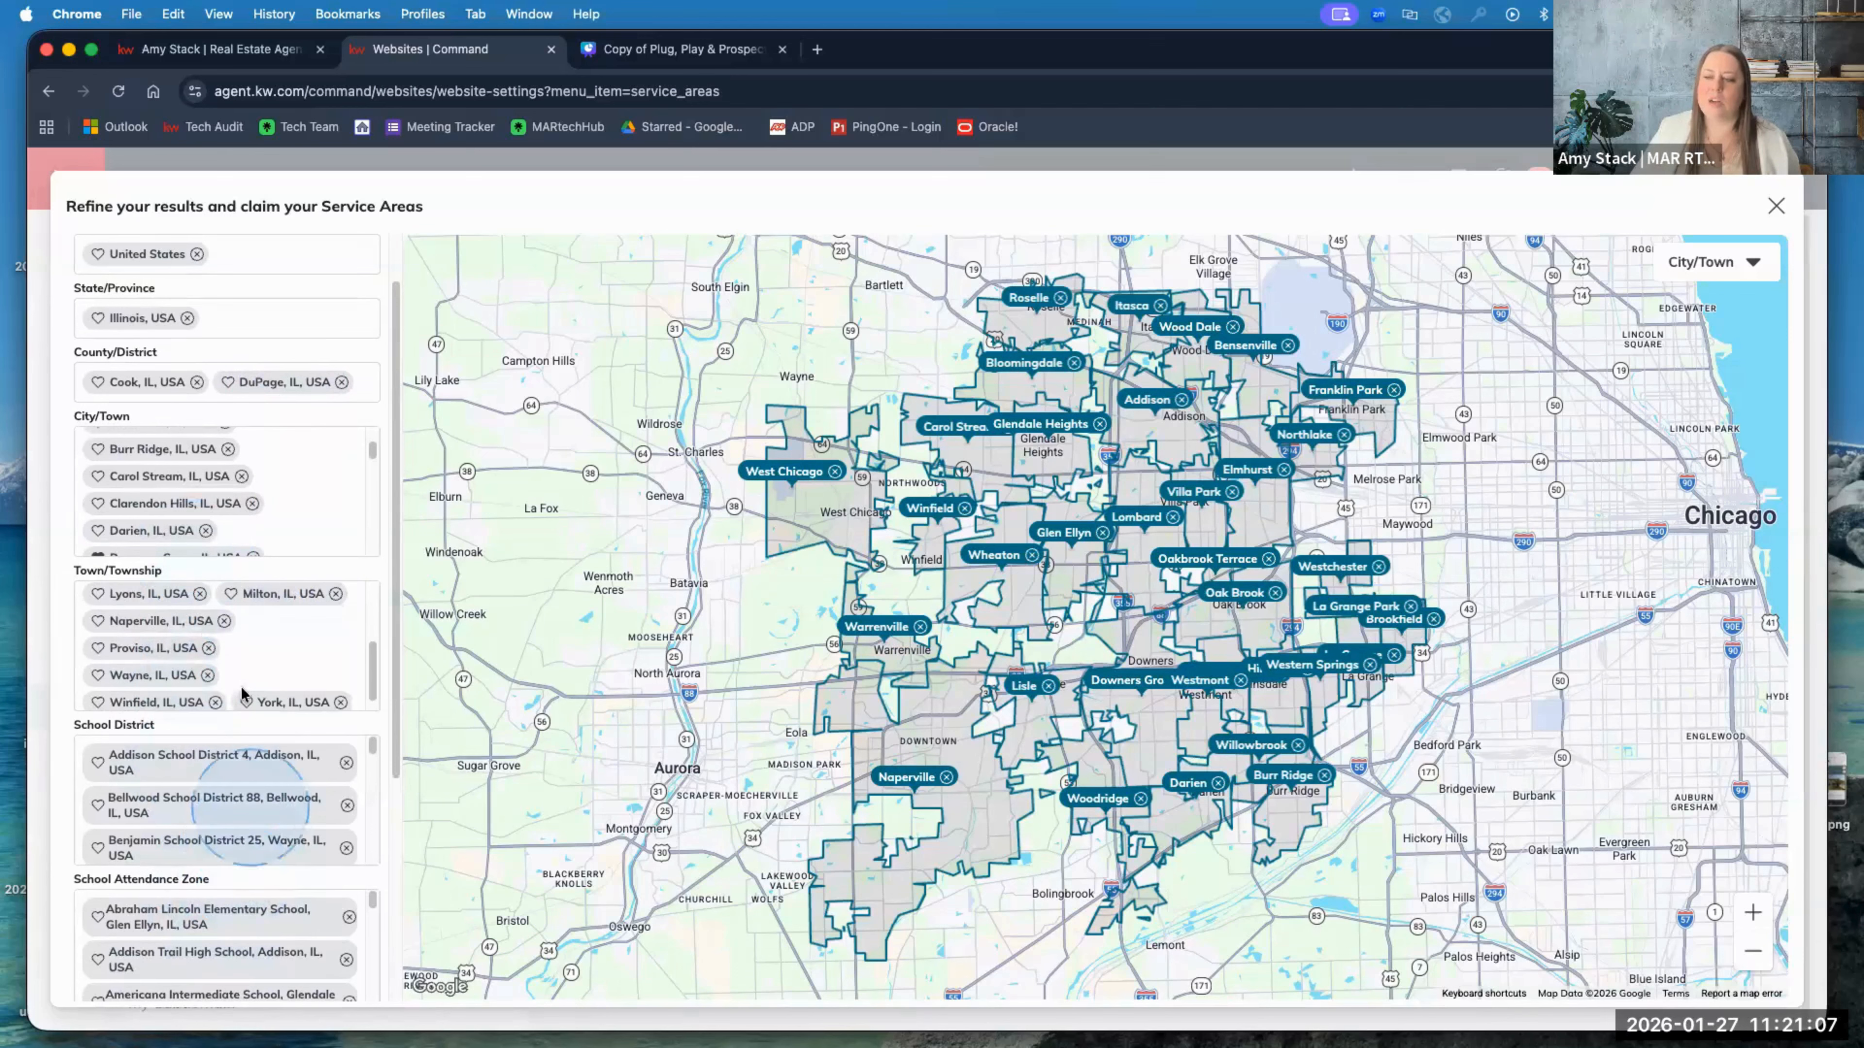
{"action": "scroll", "coordinate": [312, 587], "scroll_direction": "up", "scroll_amount": 5}
{"action": "scroll", "coordinate": [338, 306], "scroll_direction": "up", "scroll_amount": 1}
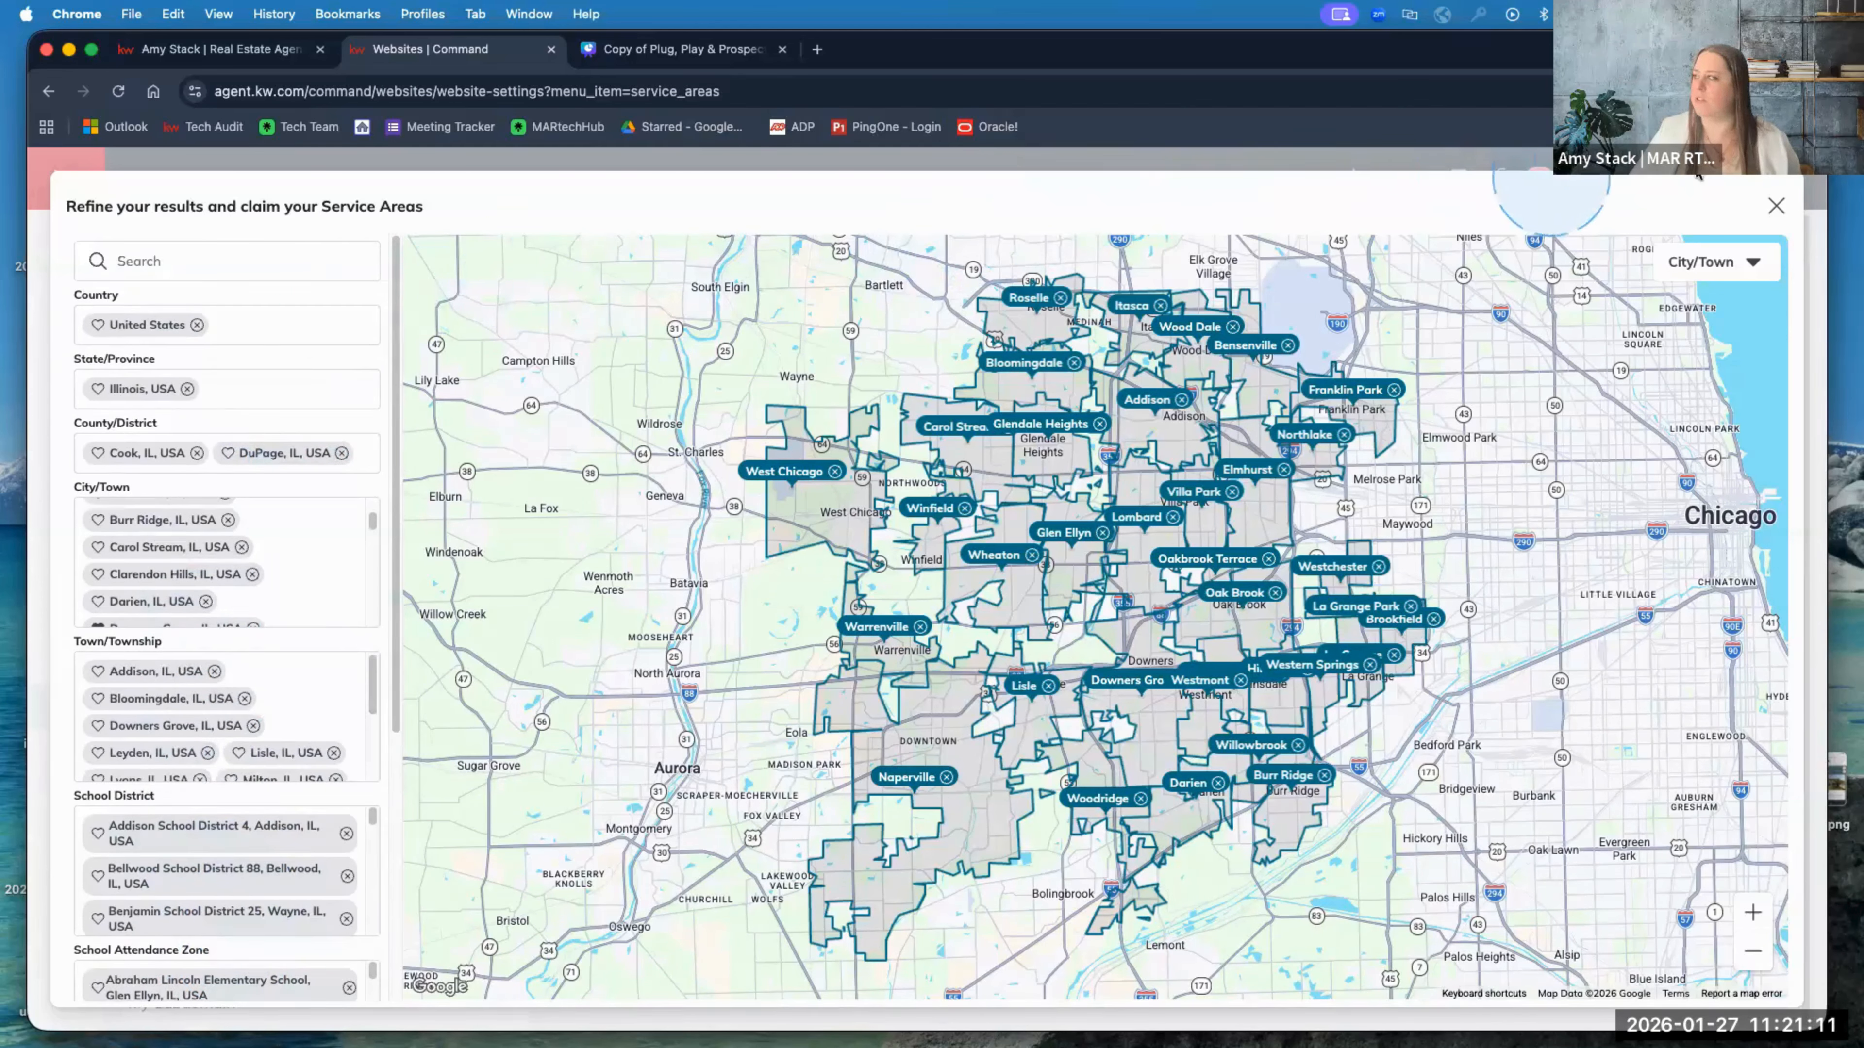
{"action": "left_click", "coordinate": [1775, 208]}
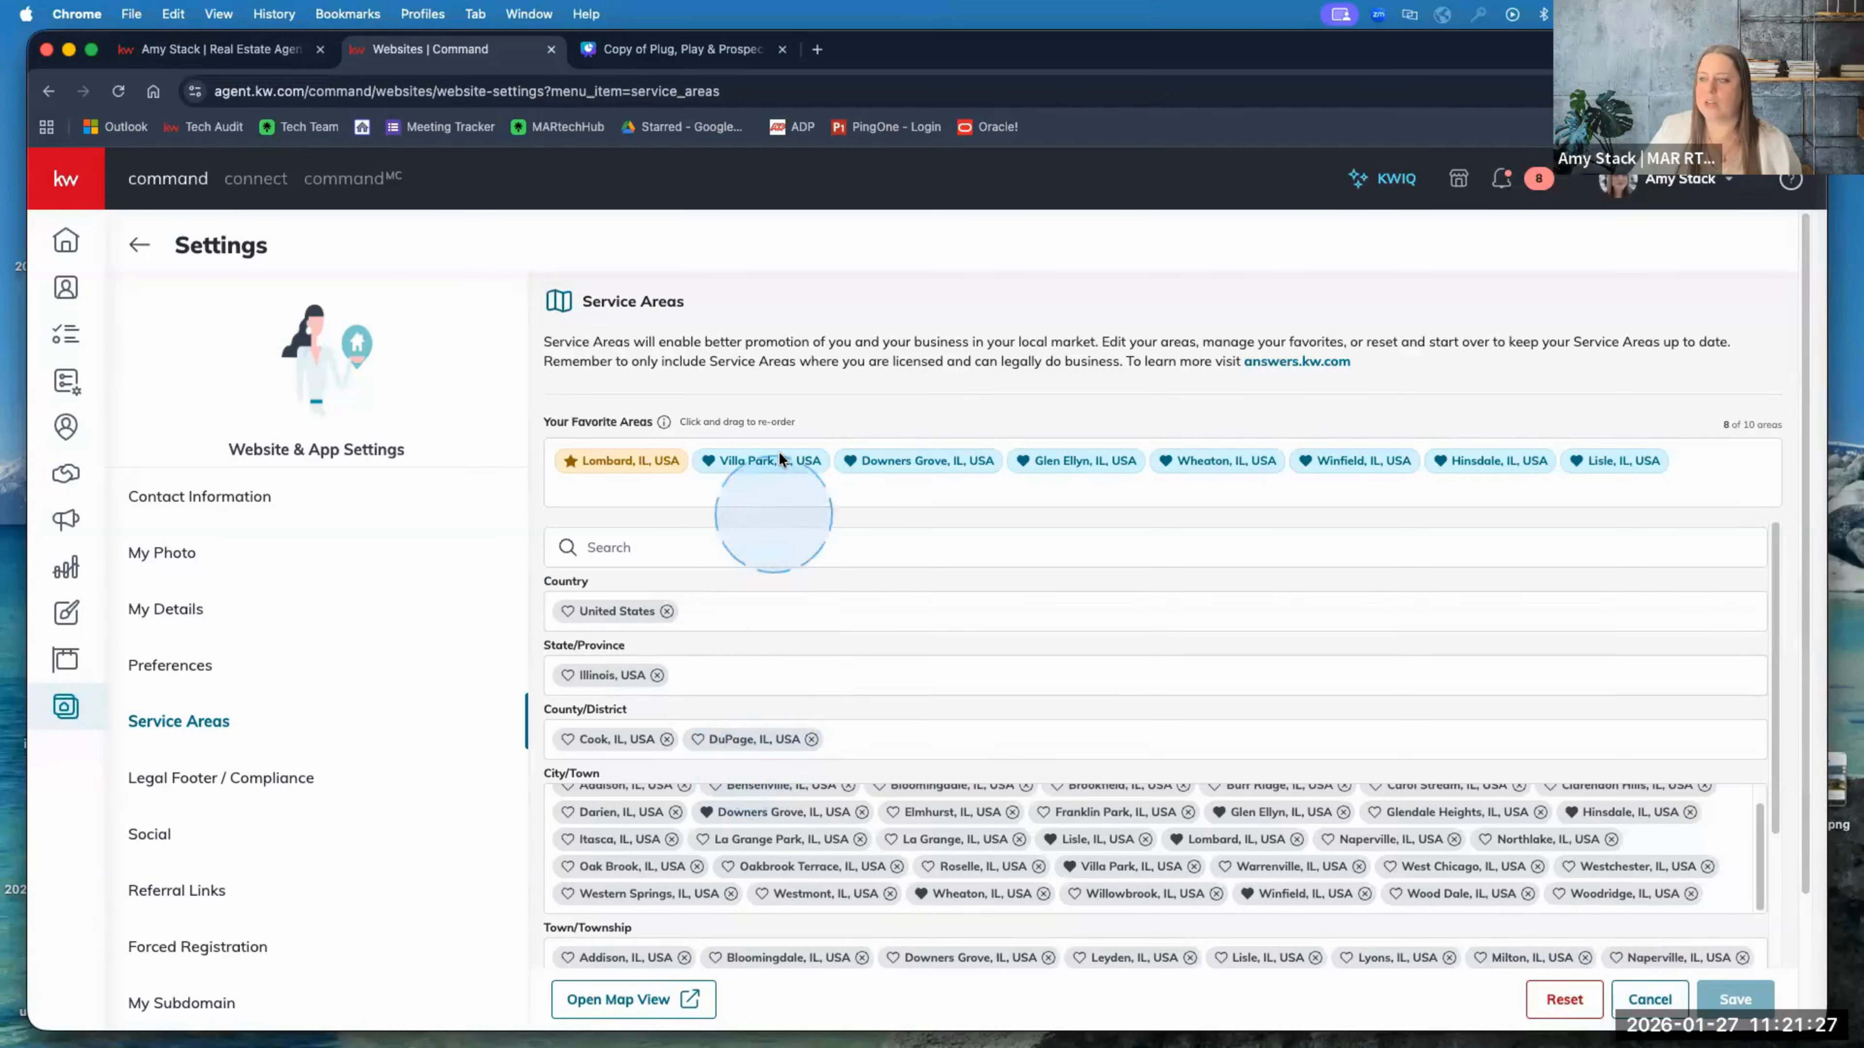
{"action": "mouse_move", "coordinate": [773, 453]}
{"action": "left_mouse_down"}
{"action": "mouse_move", "coordinate": [791, 719]}
{"action": "mouse_move", "coordinate": [775, 428]}
{"action": "mouse_move", "coordinate": [779, 451]}
{"action": "left_mouse_up"}
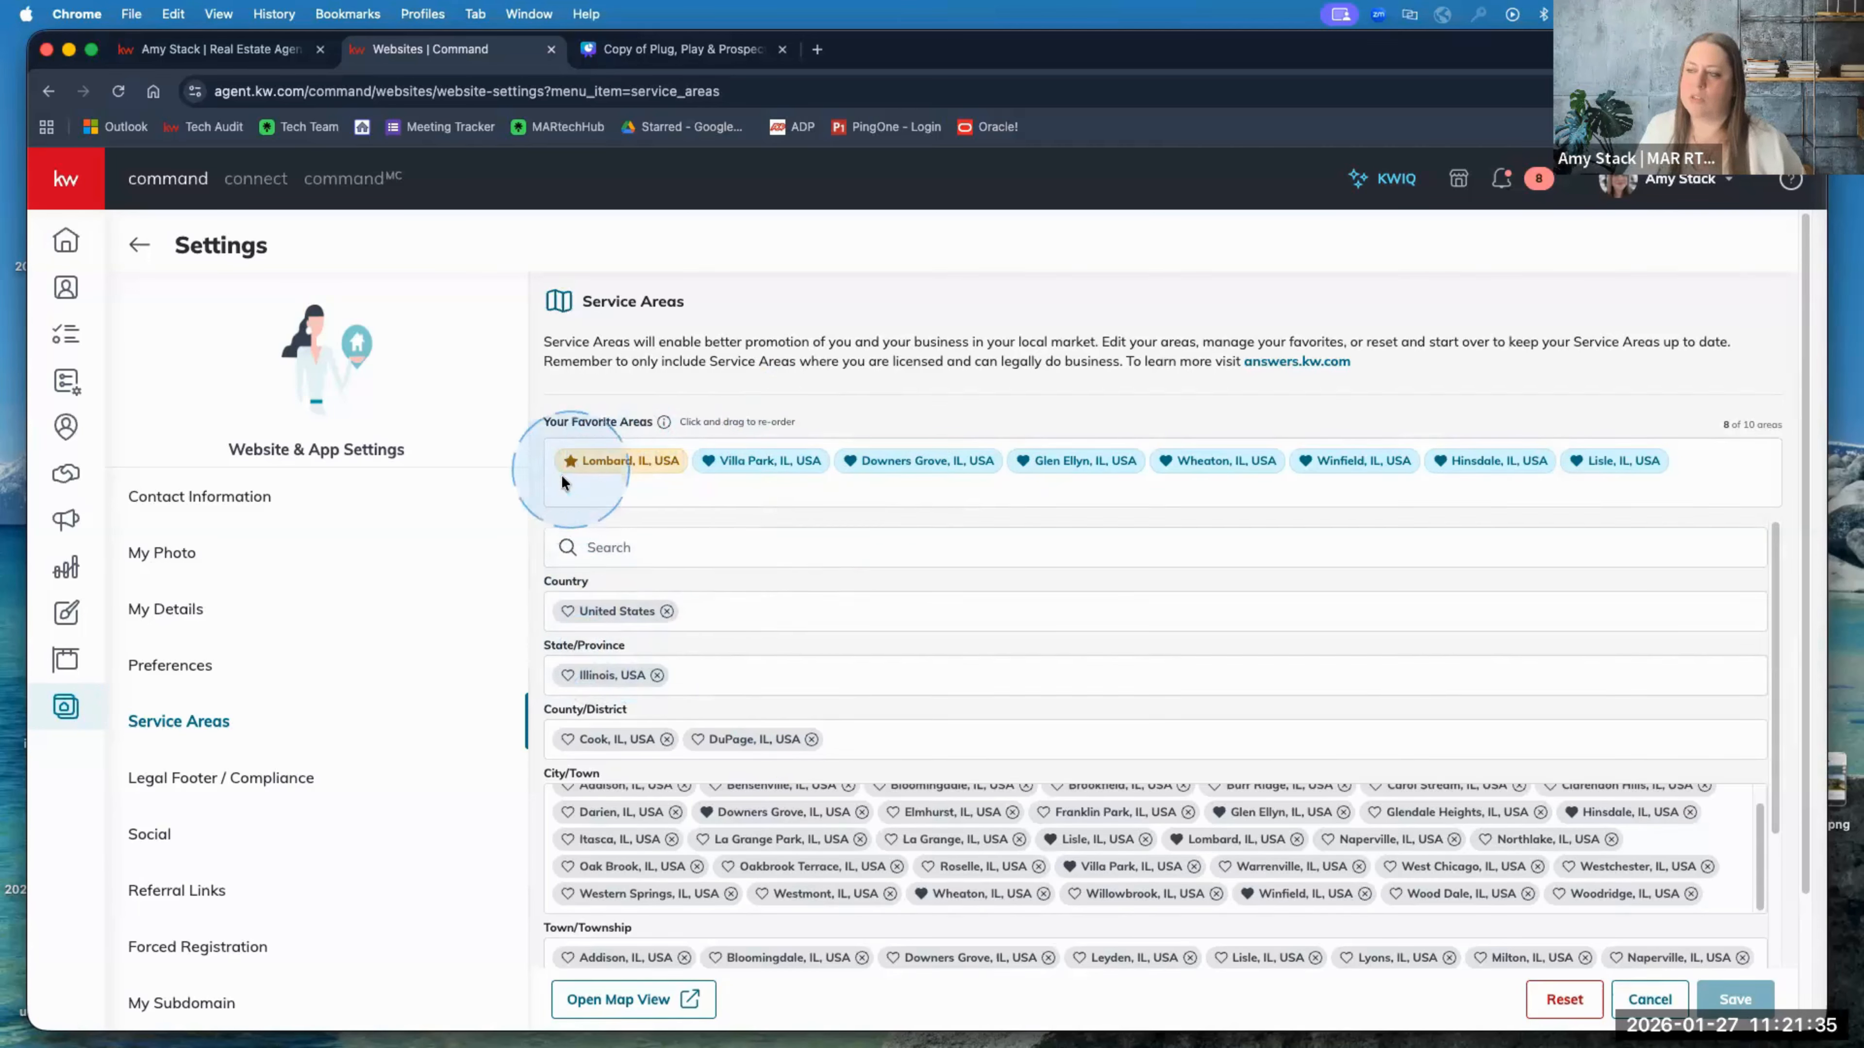
{"action": "left_click", "coordinate": [261, 54]}
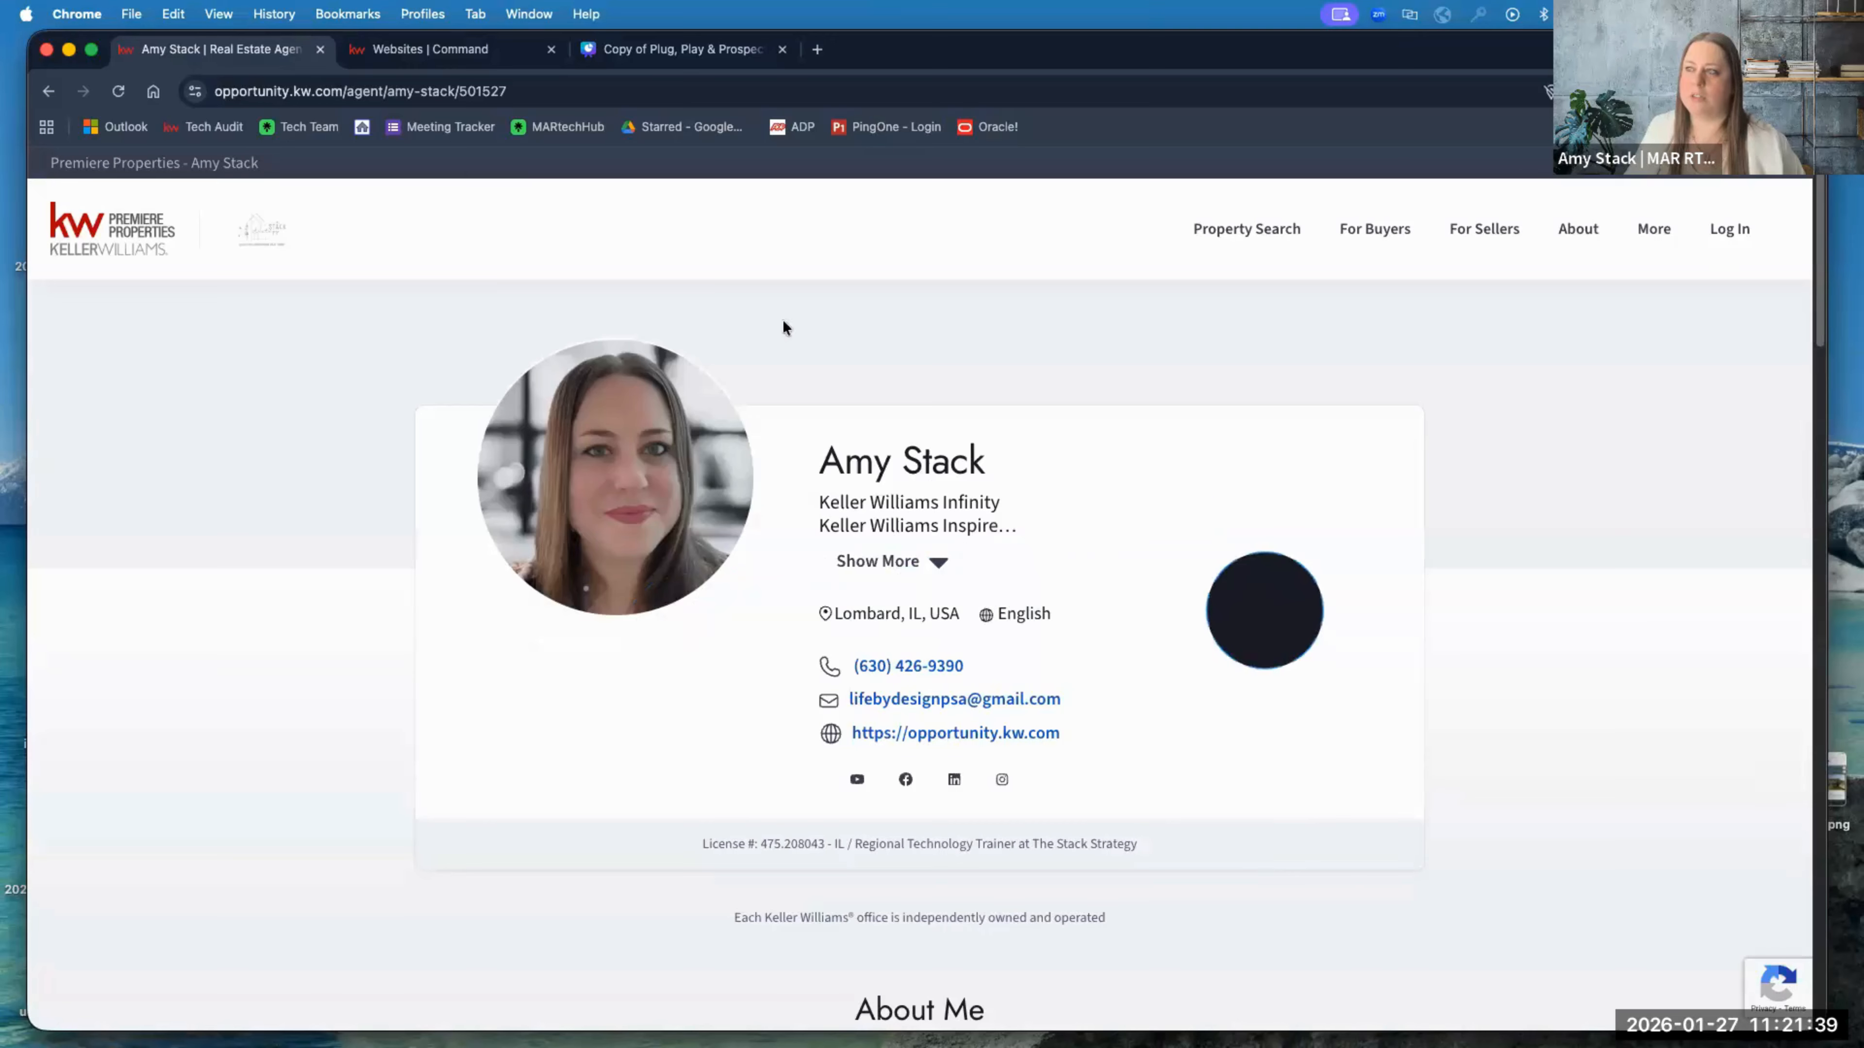
{"action": "left_click", "coordinate": [490, 59]}
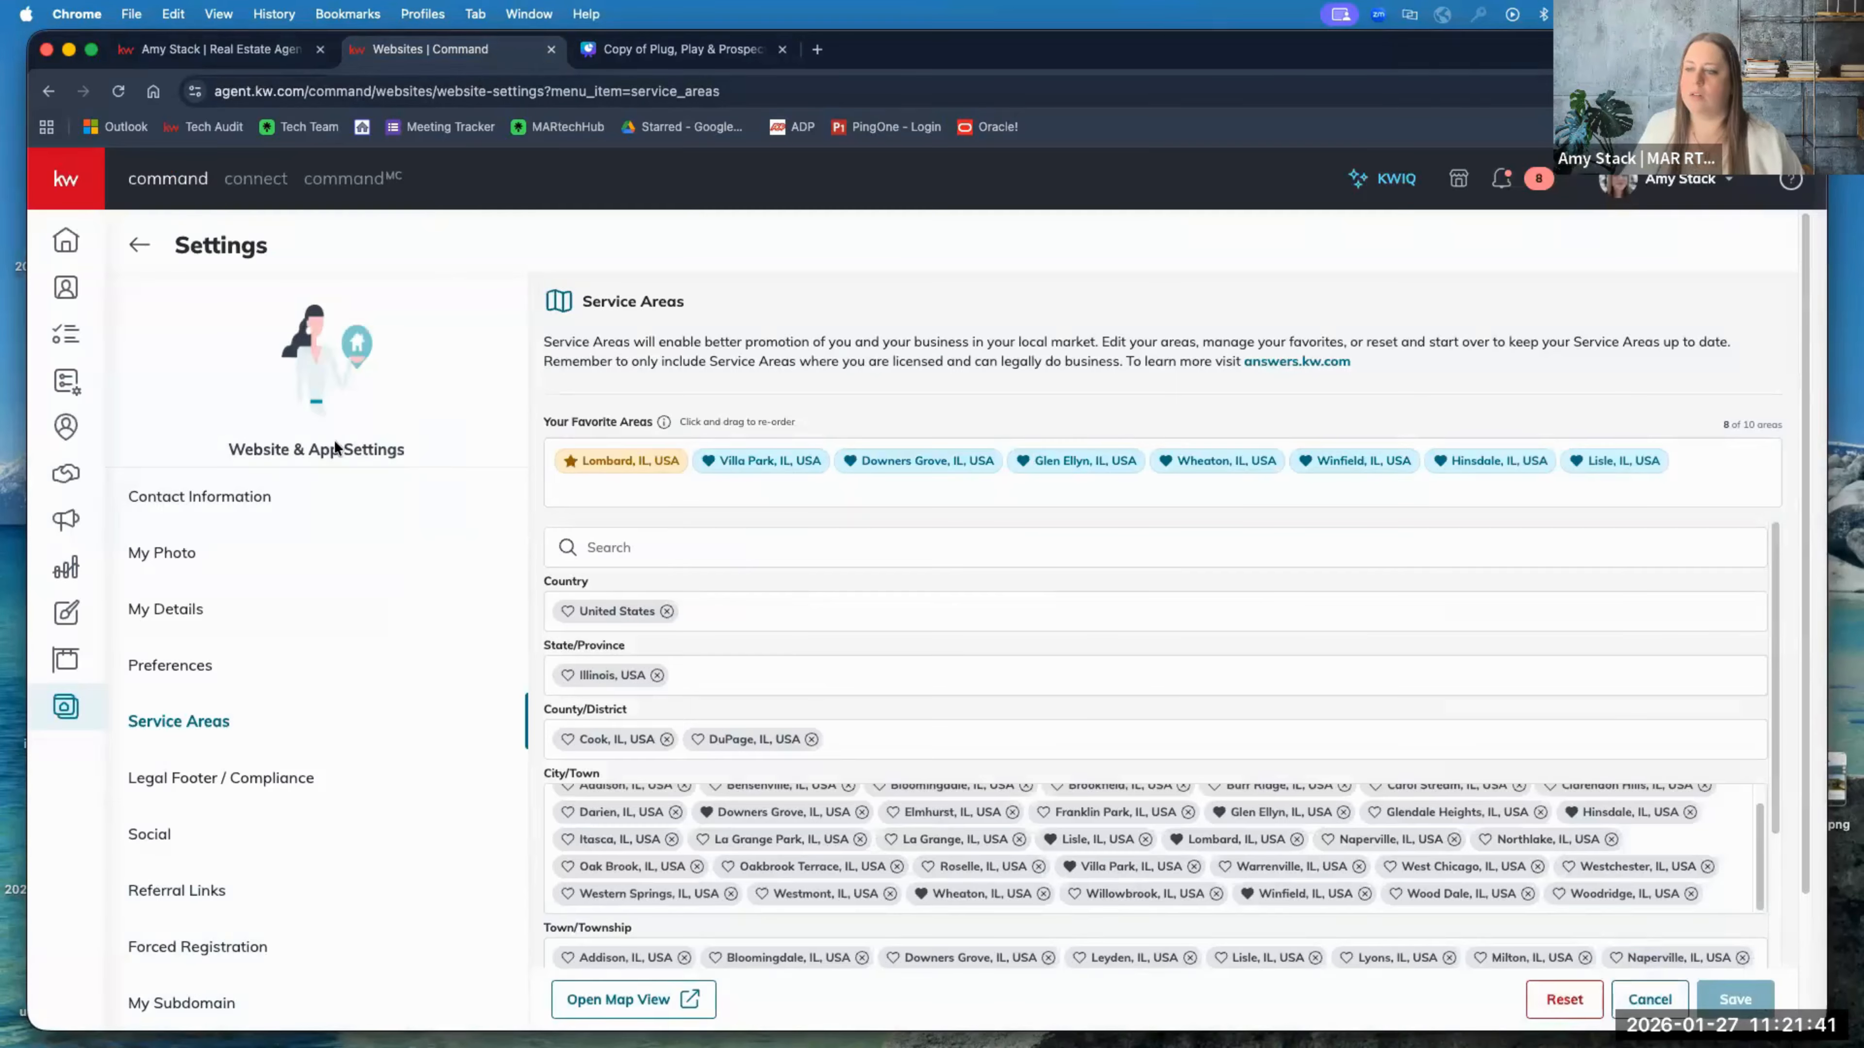
{"action": "scroll", "coordinate": [312, 665], "scroll_direction": "down", "scroll_amount": 2}
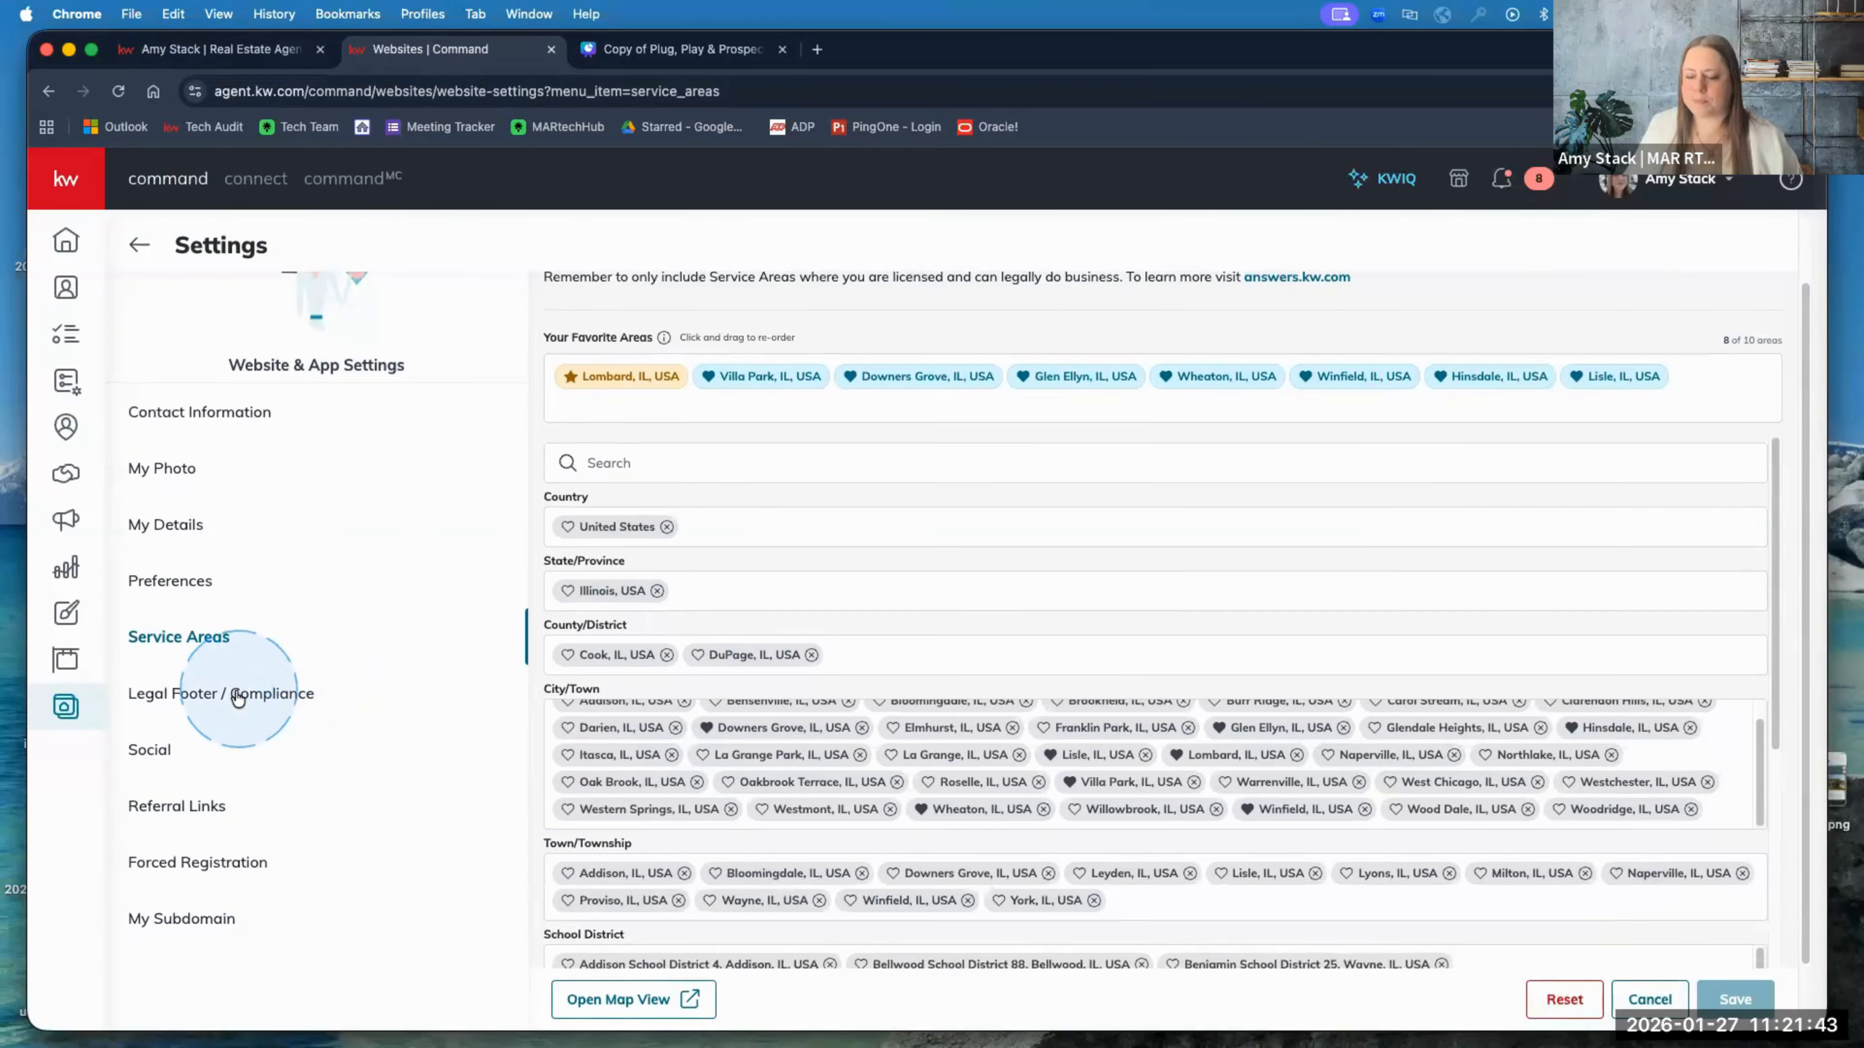
Step: Open Legal Footer / Compliance, discarding the unsaved service-area edits
{"action": "left_click", "coordinate": [237, 694]}
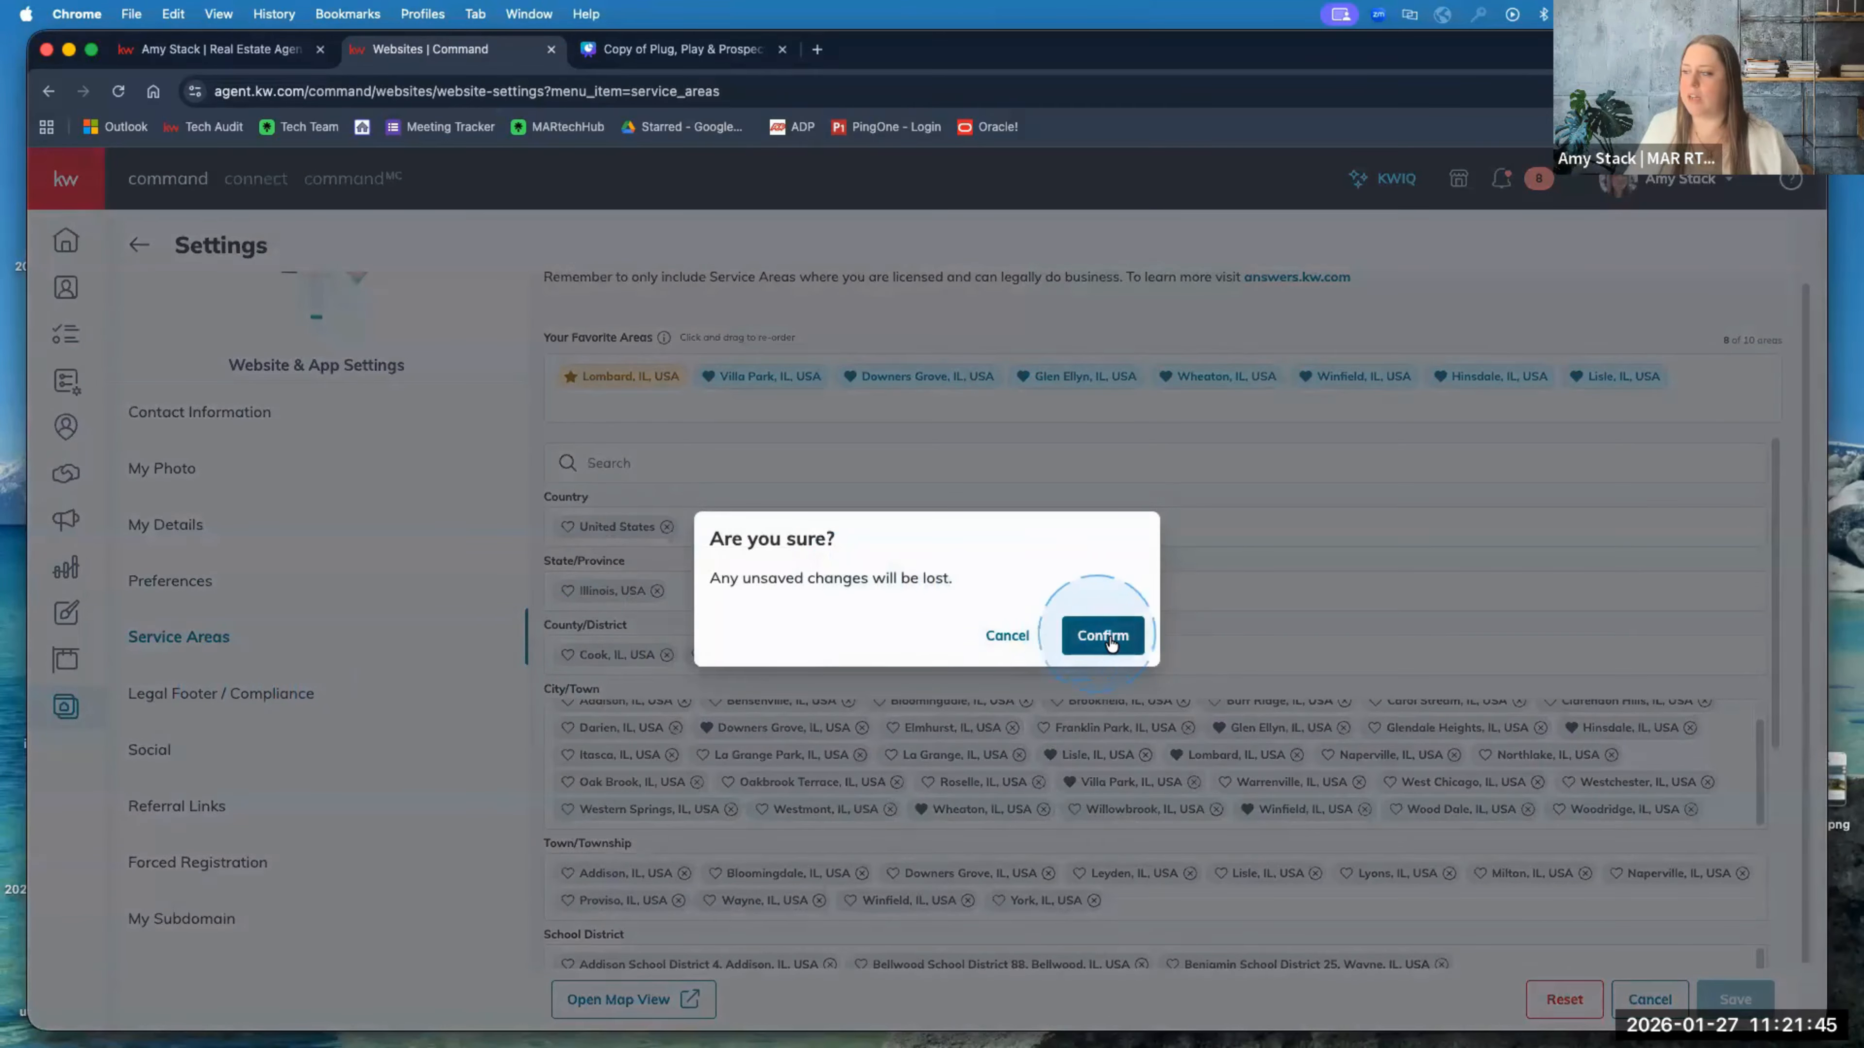
{"action": "left_click", "coordinate": [1103, 635]}
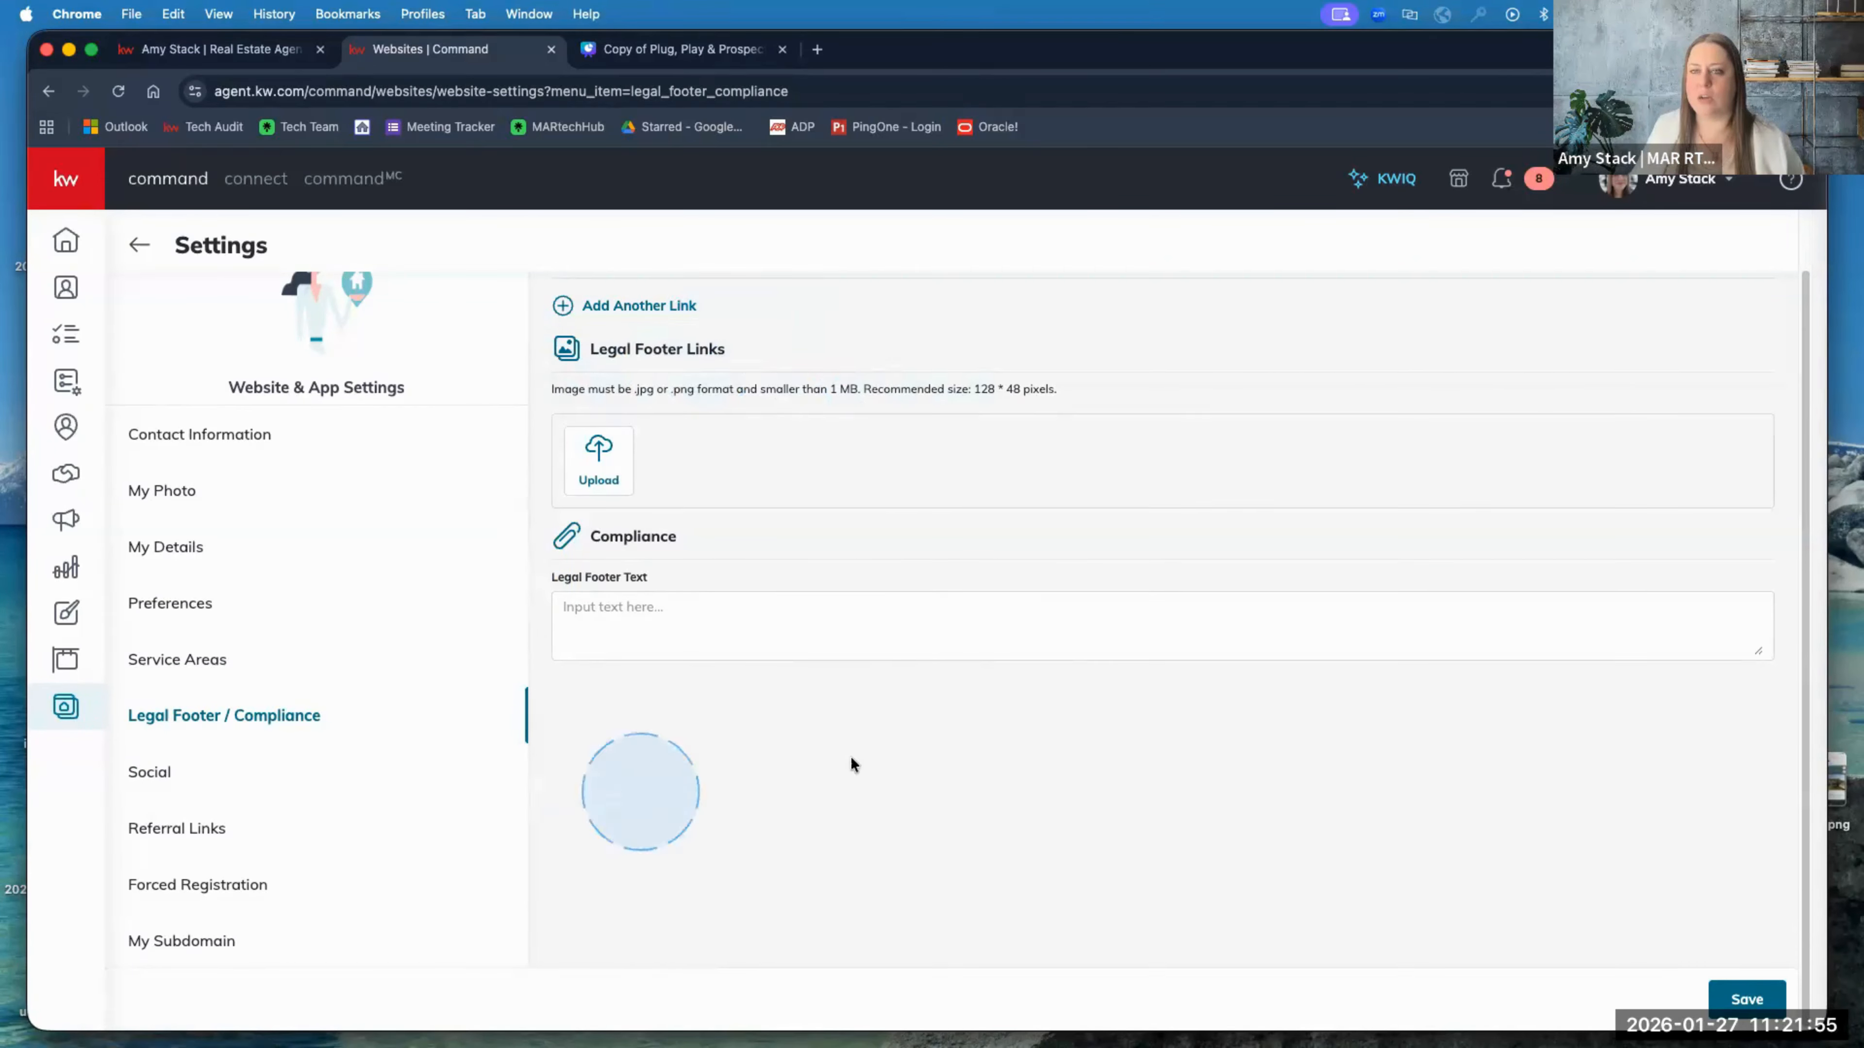
{"action": "left_click", "coordinate": [731, 620]}
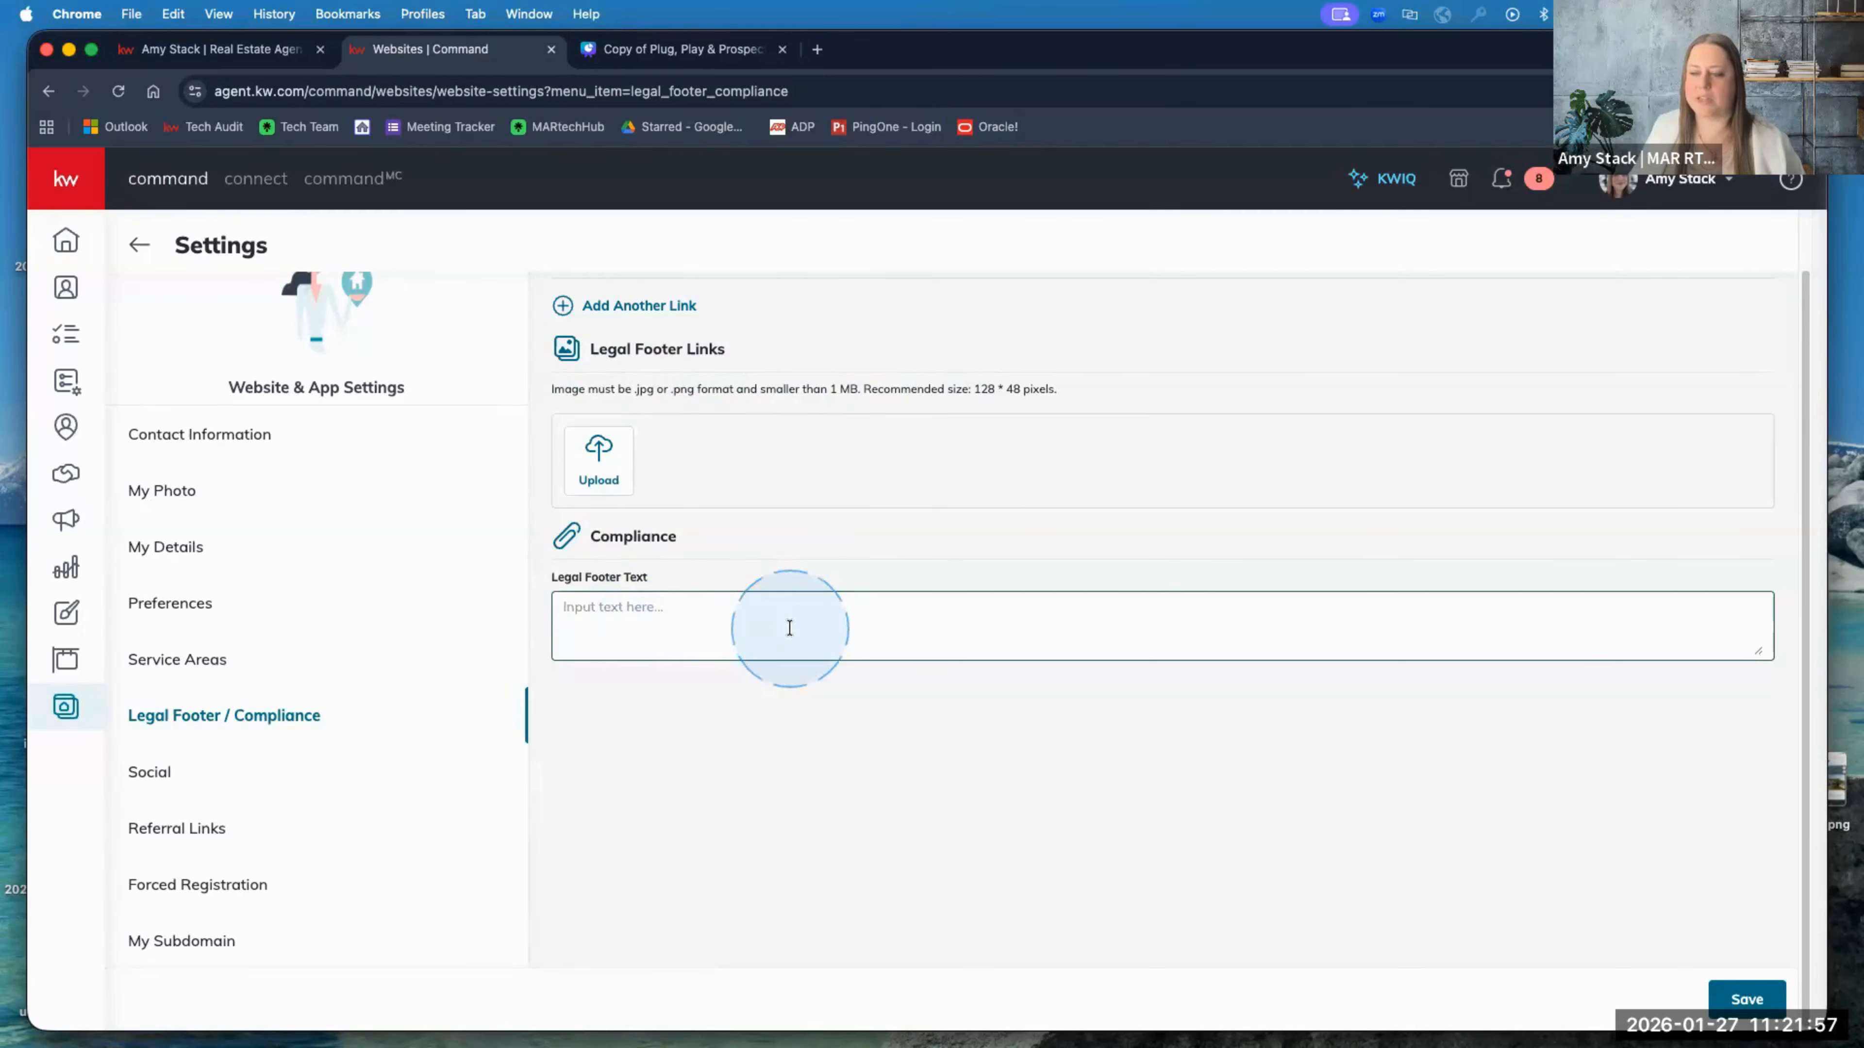
Step: Check the live site's footer, then show Social links for Facebook, Instagram, LinkedIn and YouTube
{"action": "left_click", "coordinate": [251, 50]}
{"action": "scroll", "coordinate": [382, 696], "scroll_direction": "down", "scroll_amount": 20}
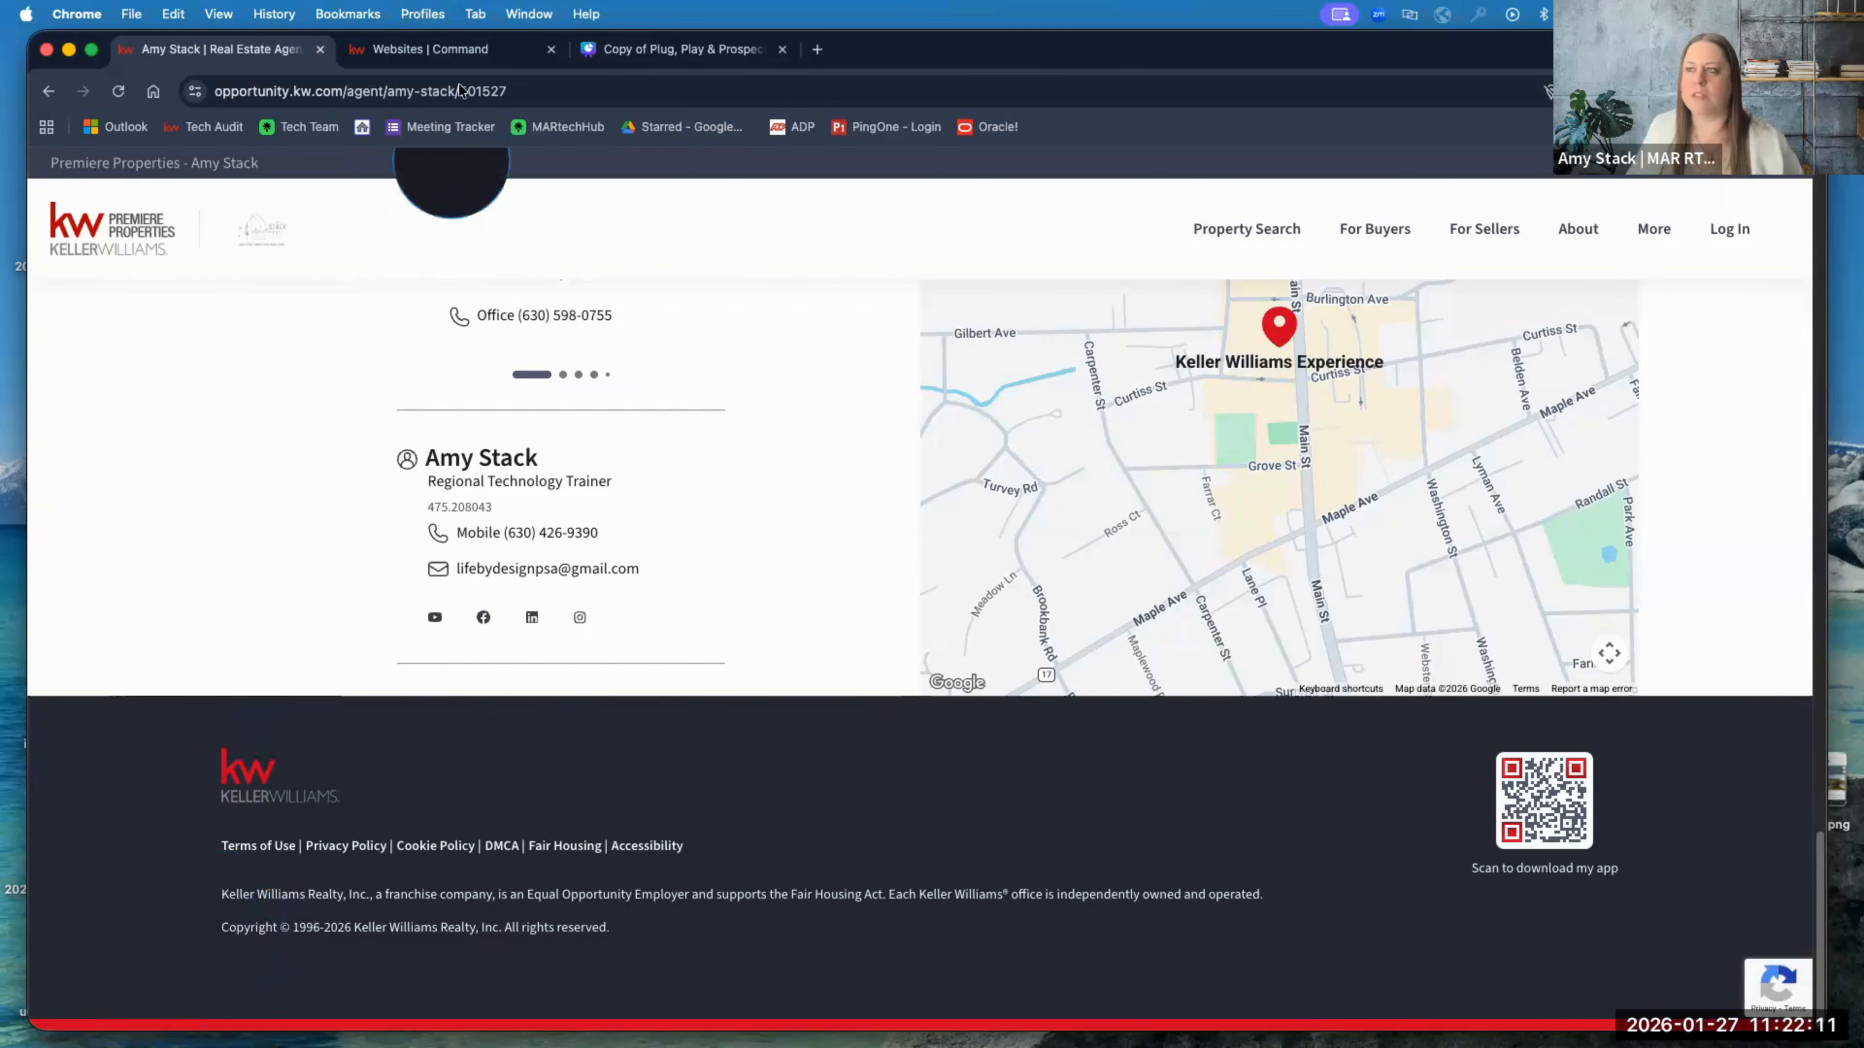
{"action": "left_click", "coordinate": [442, 53]}
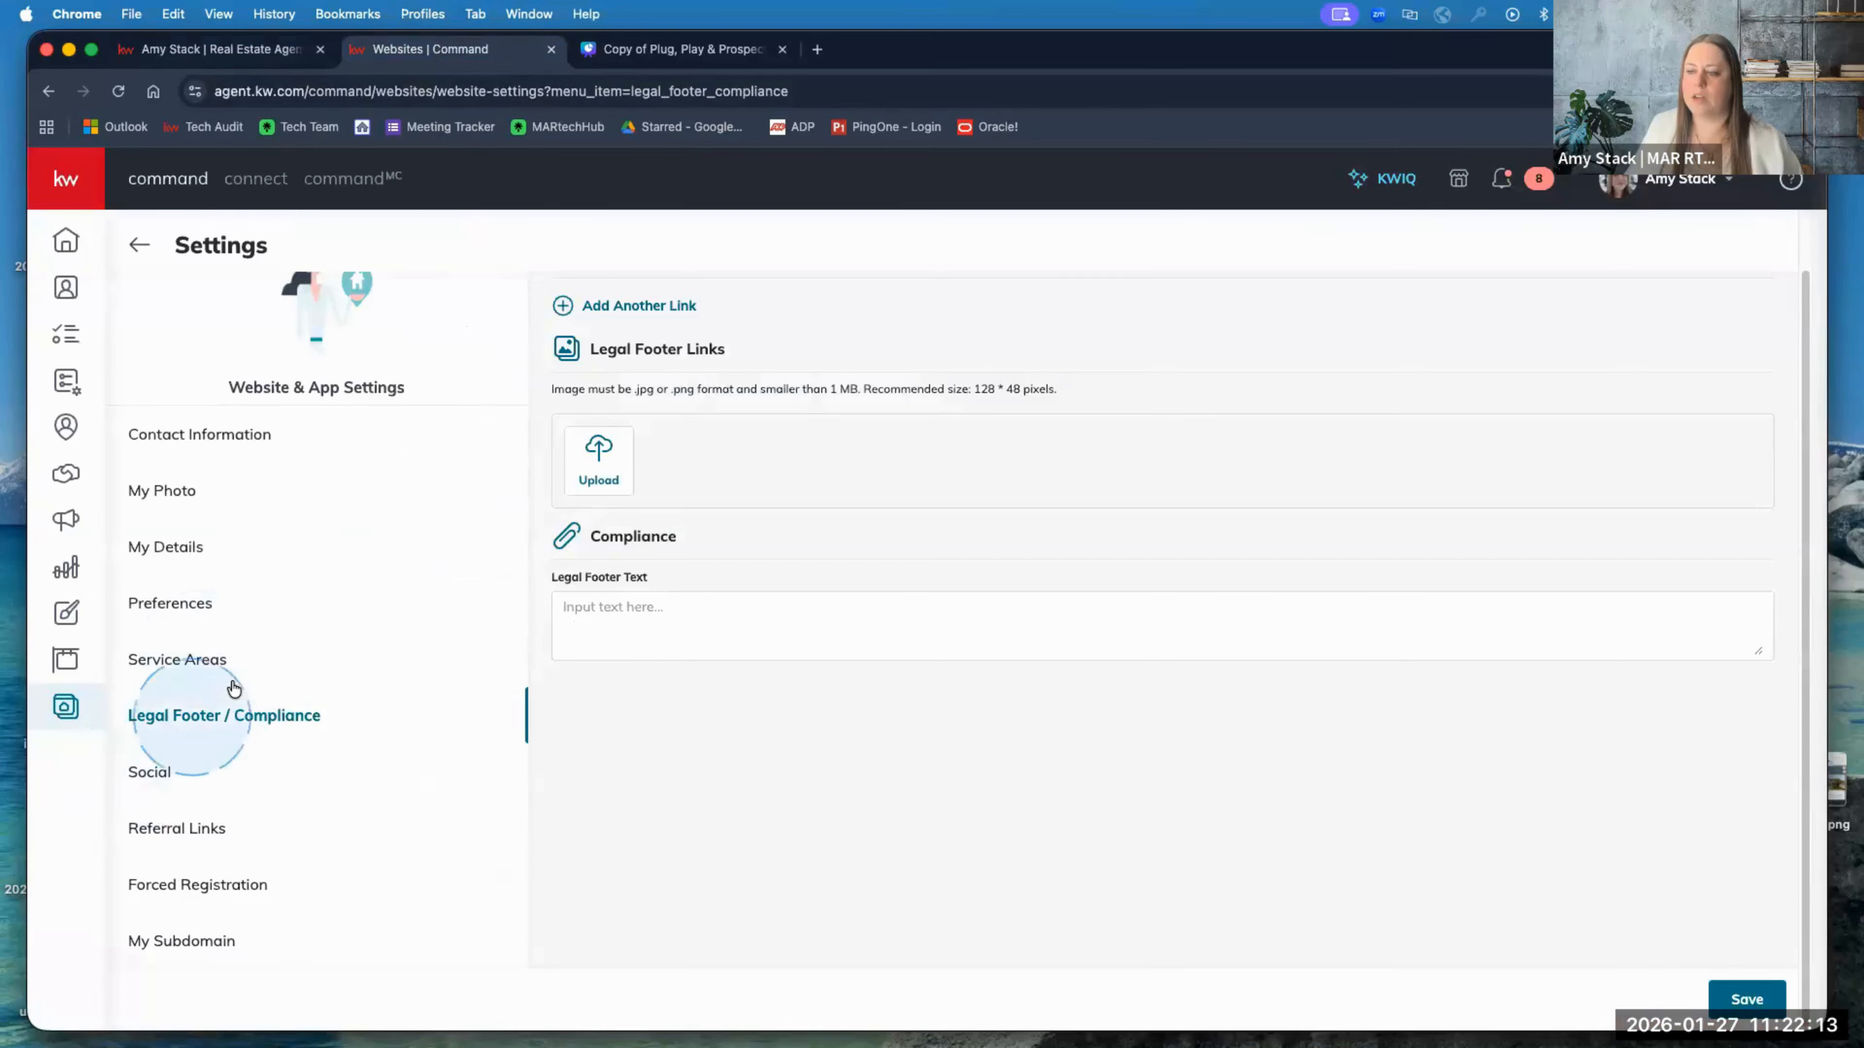
{"action": "left_click", "coordinate": [151, 771]}
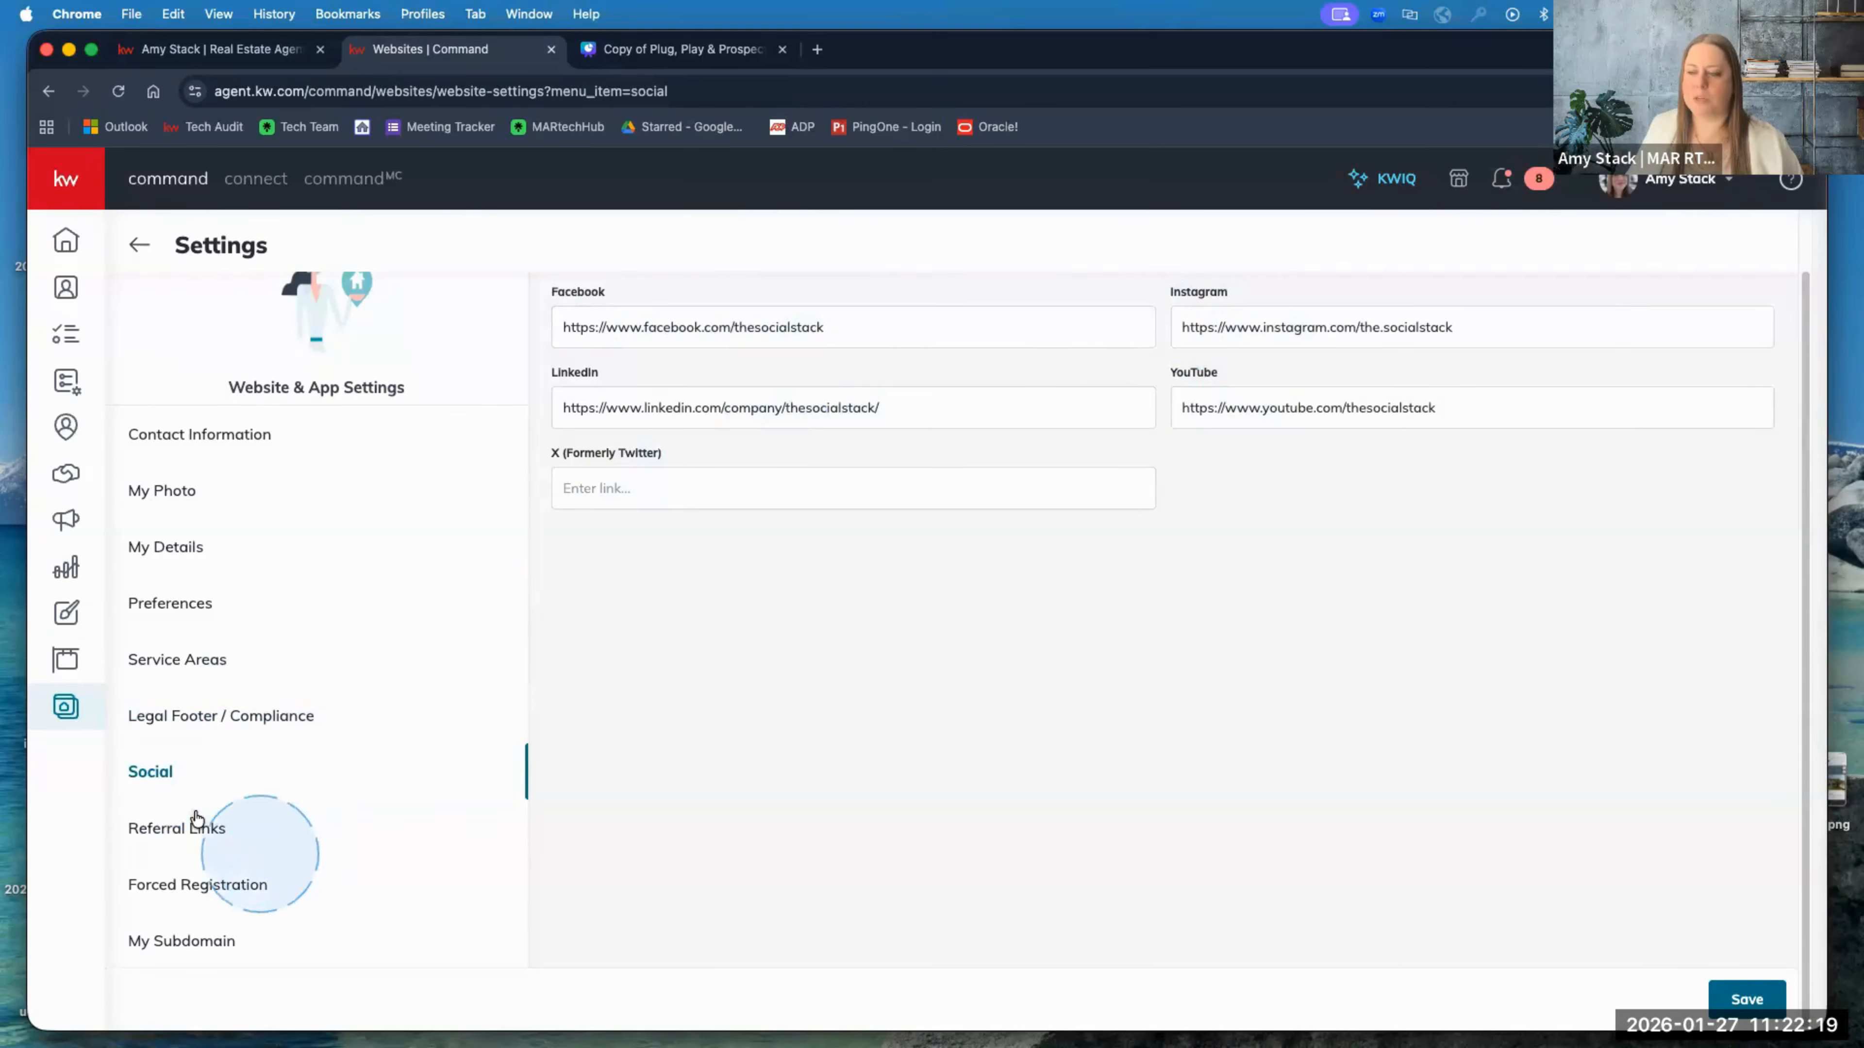
Step: Open Referral Links, then Forced Registration with its 10 Properties viewing limit
{"action": "left_click", "coordinate": [176, 830]}
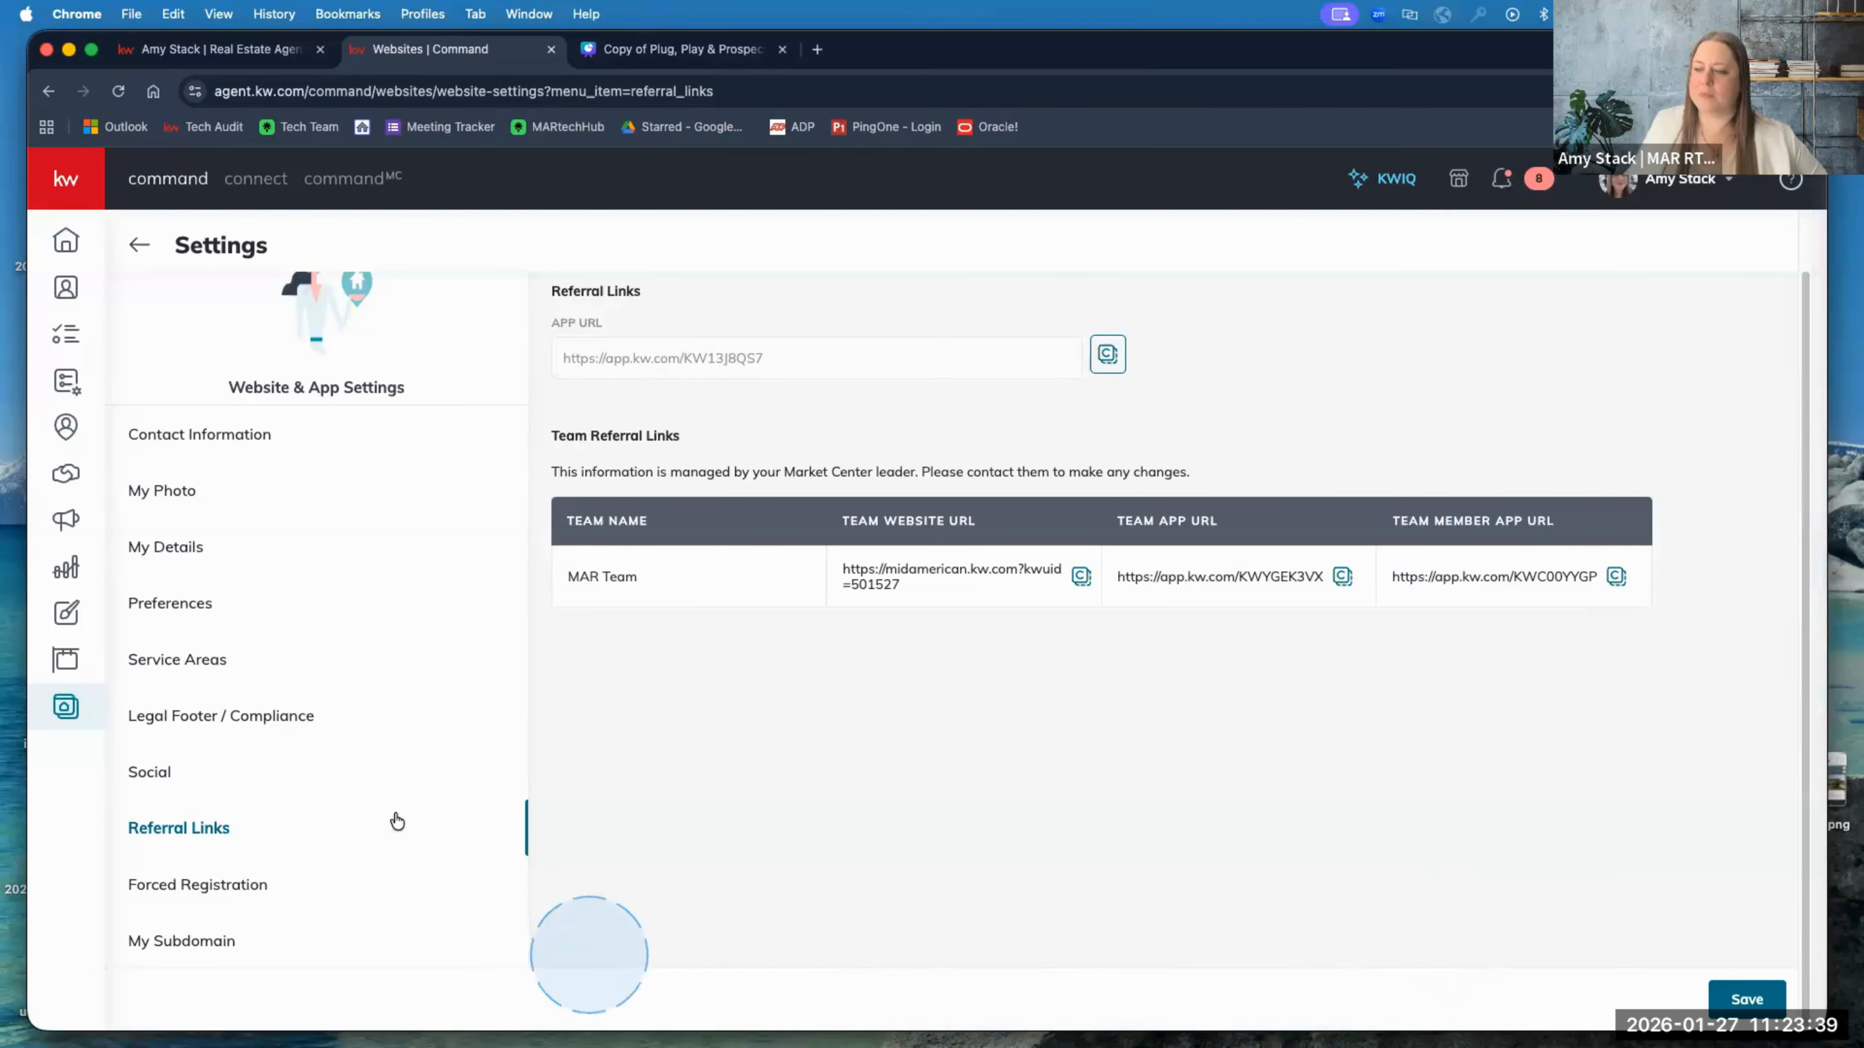
{"action": "left_click", "coordinate": [185, 886]}
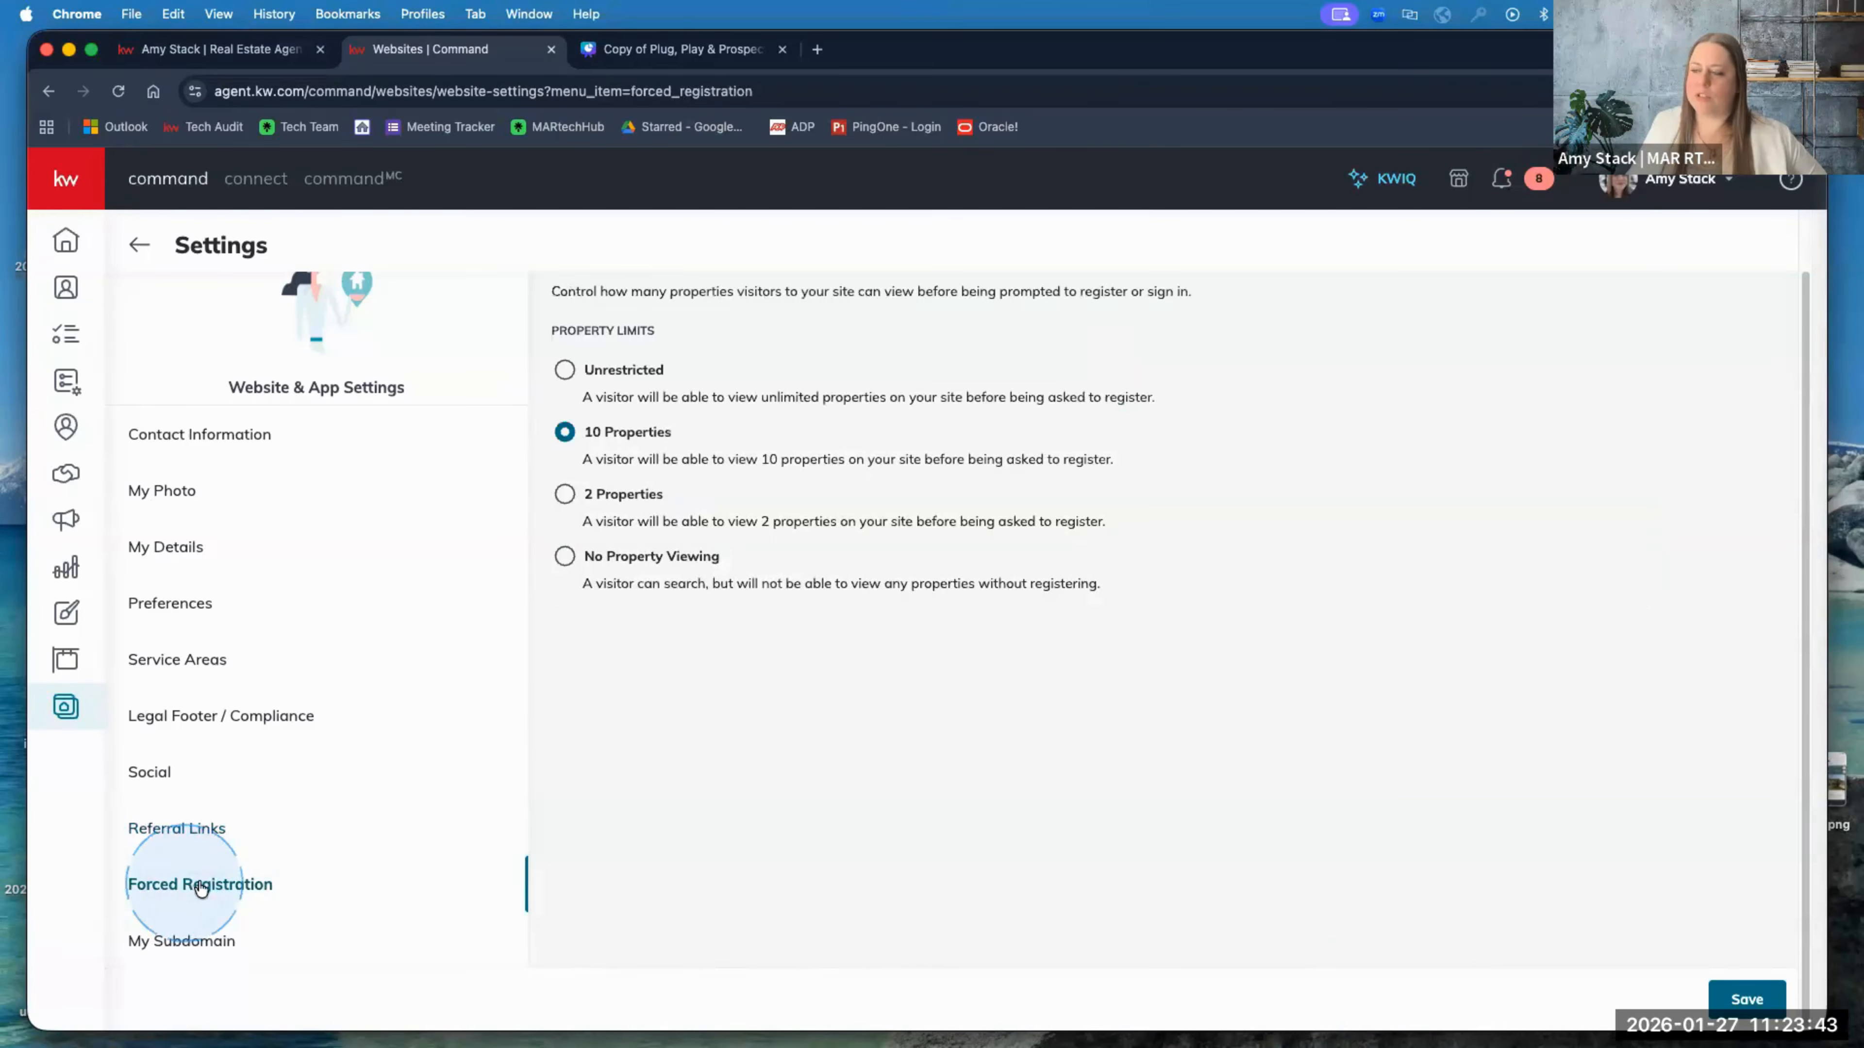
Step: Browse Property Search on the live site, then return to Referral Links with the app URL and MAR Team links
{"action": "scroll", "coordinate": [744, 769], "scroll_direction": "up", "scroll_amount": 2}
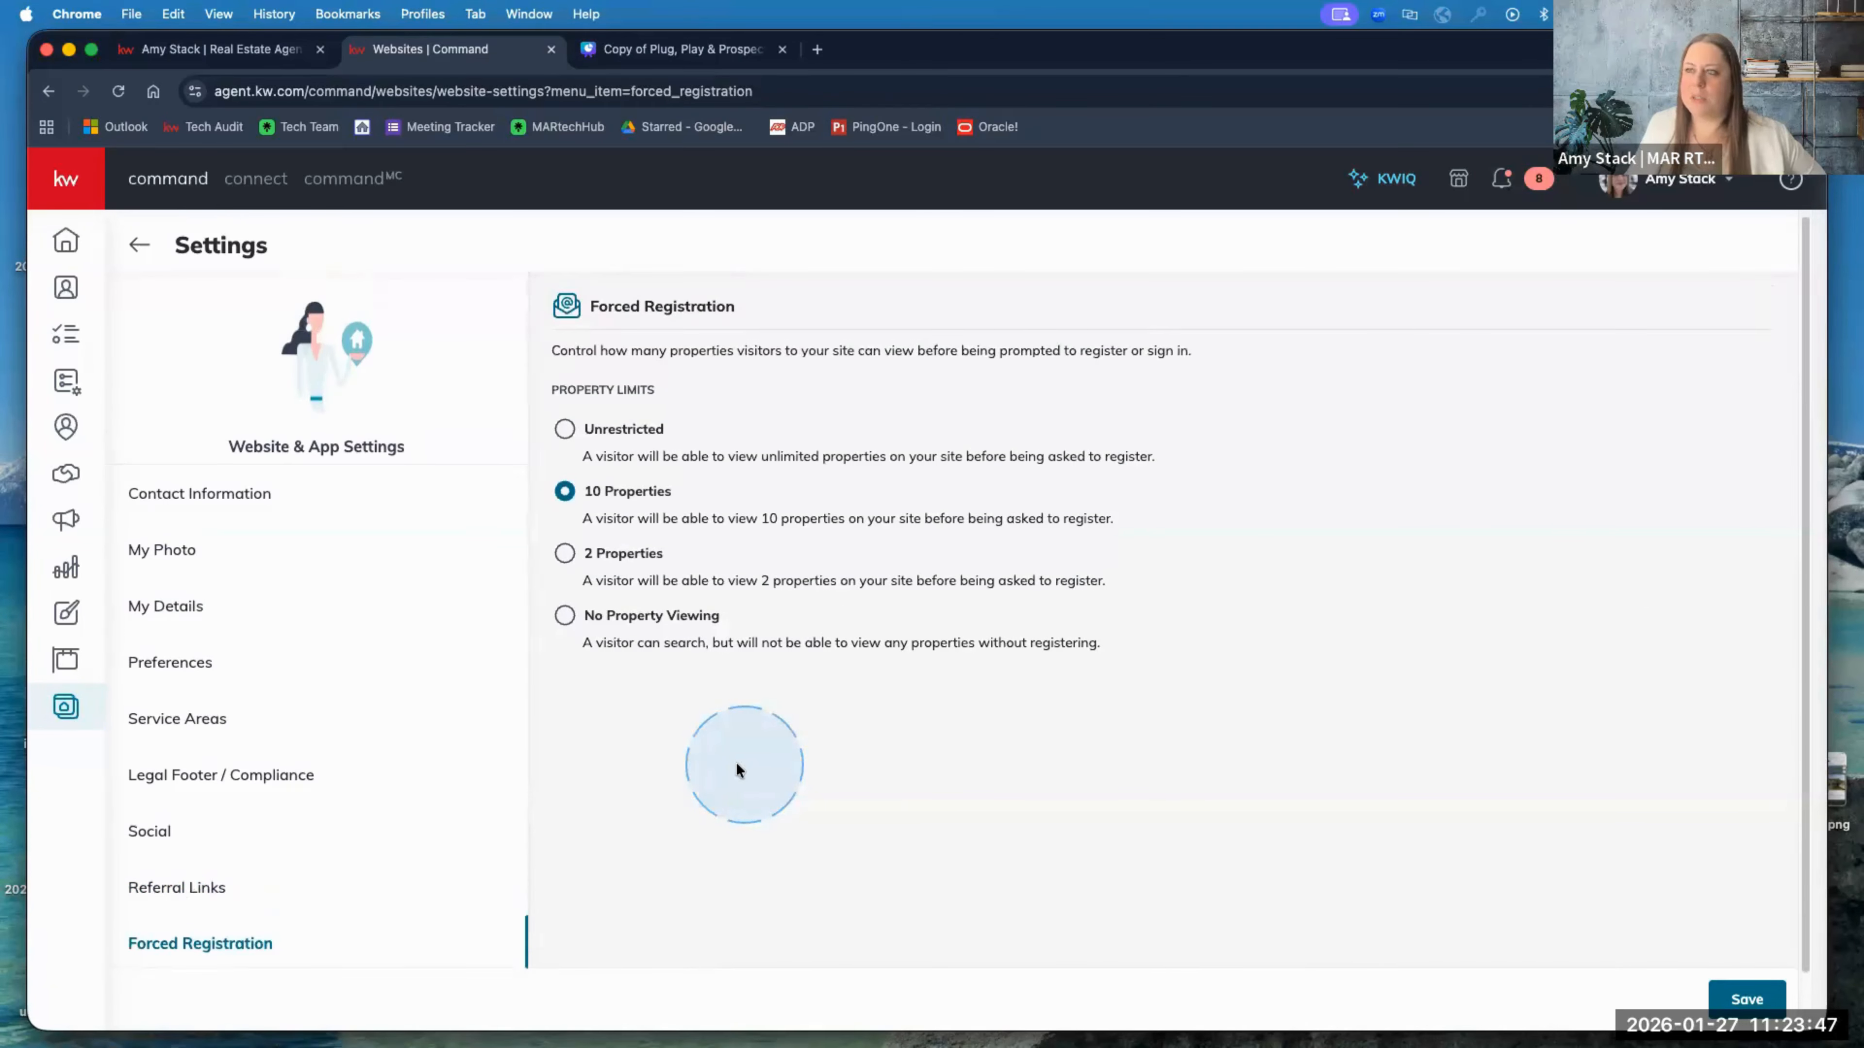
{"action": "left_click", "coordinate": [249, 50]}
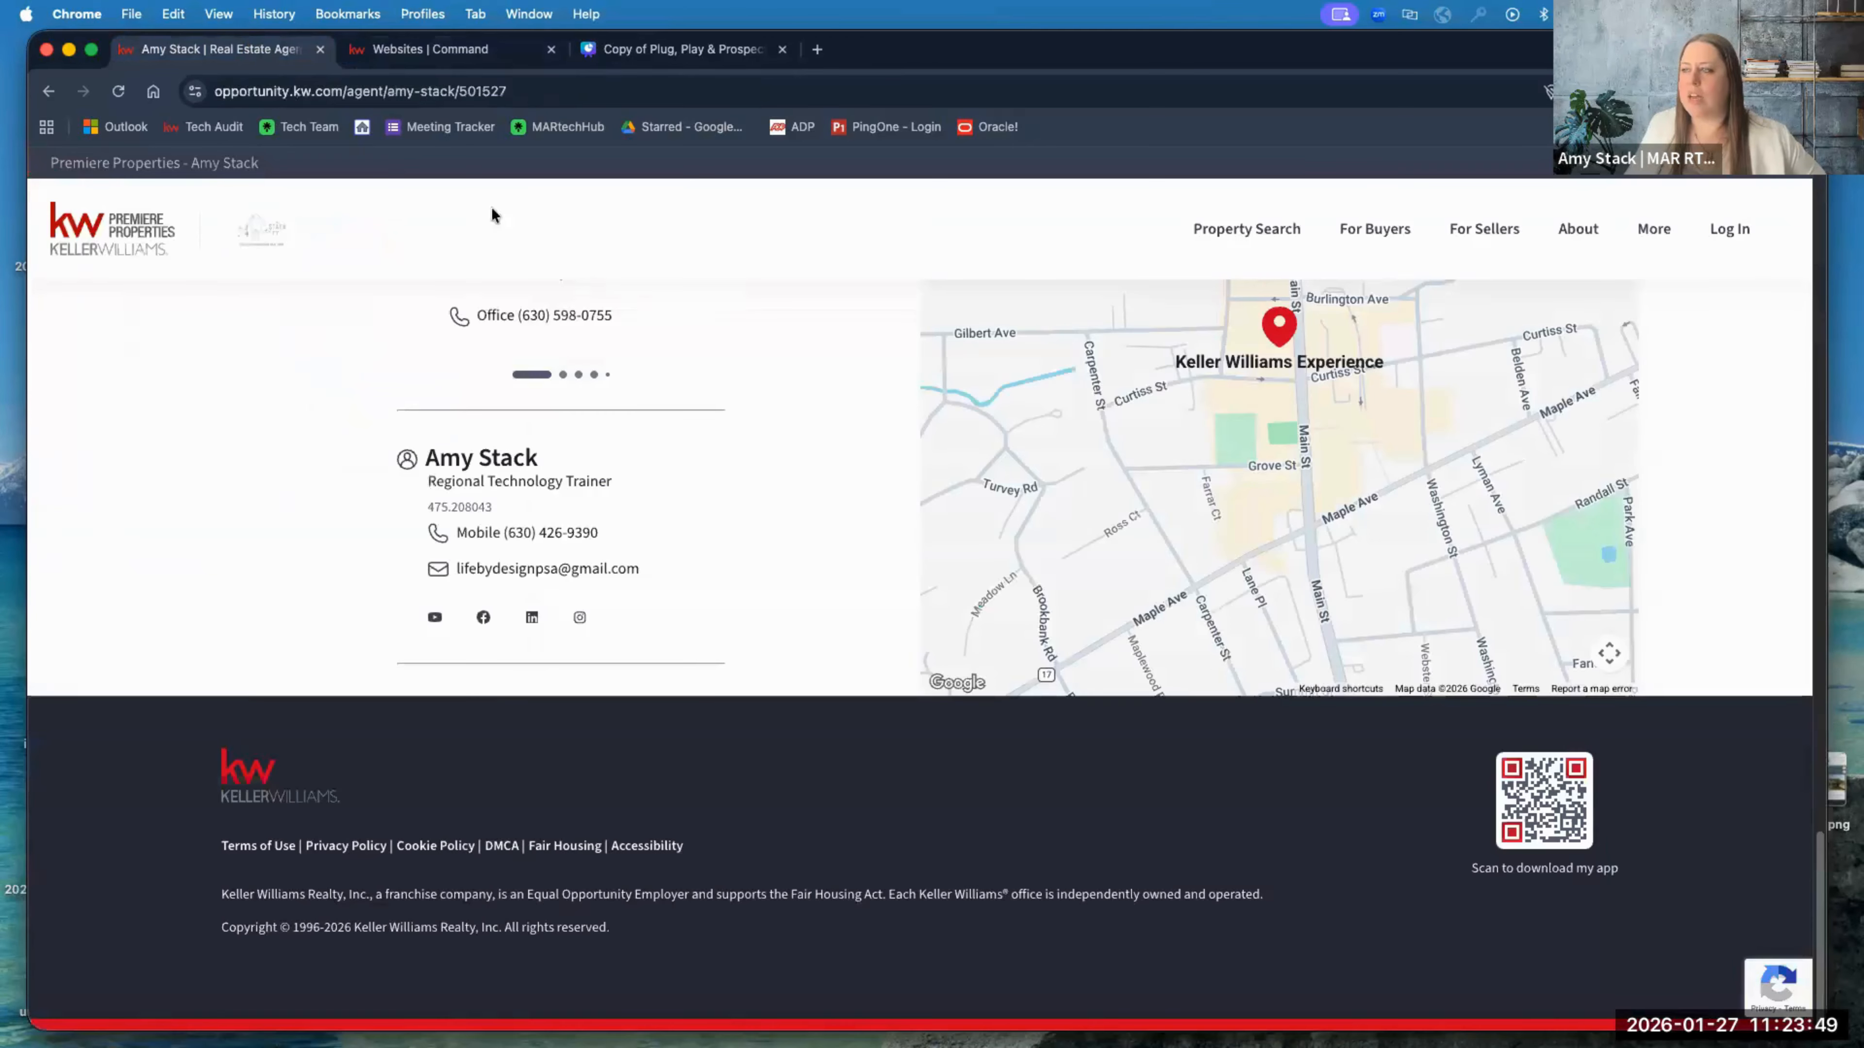
{"action": "scroll", "coordinate": [645, 407], "scroll_direction": "up", "scroll_amount": 5}
{"action": "left_click", "coordinate": [1253, 245]}
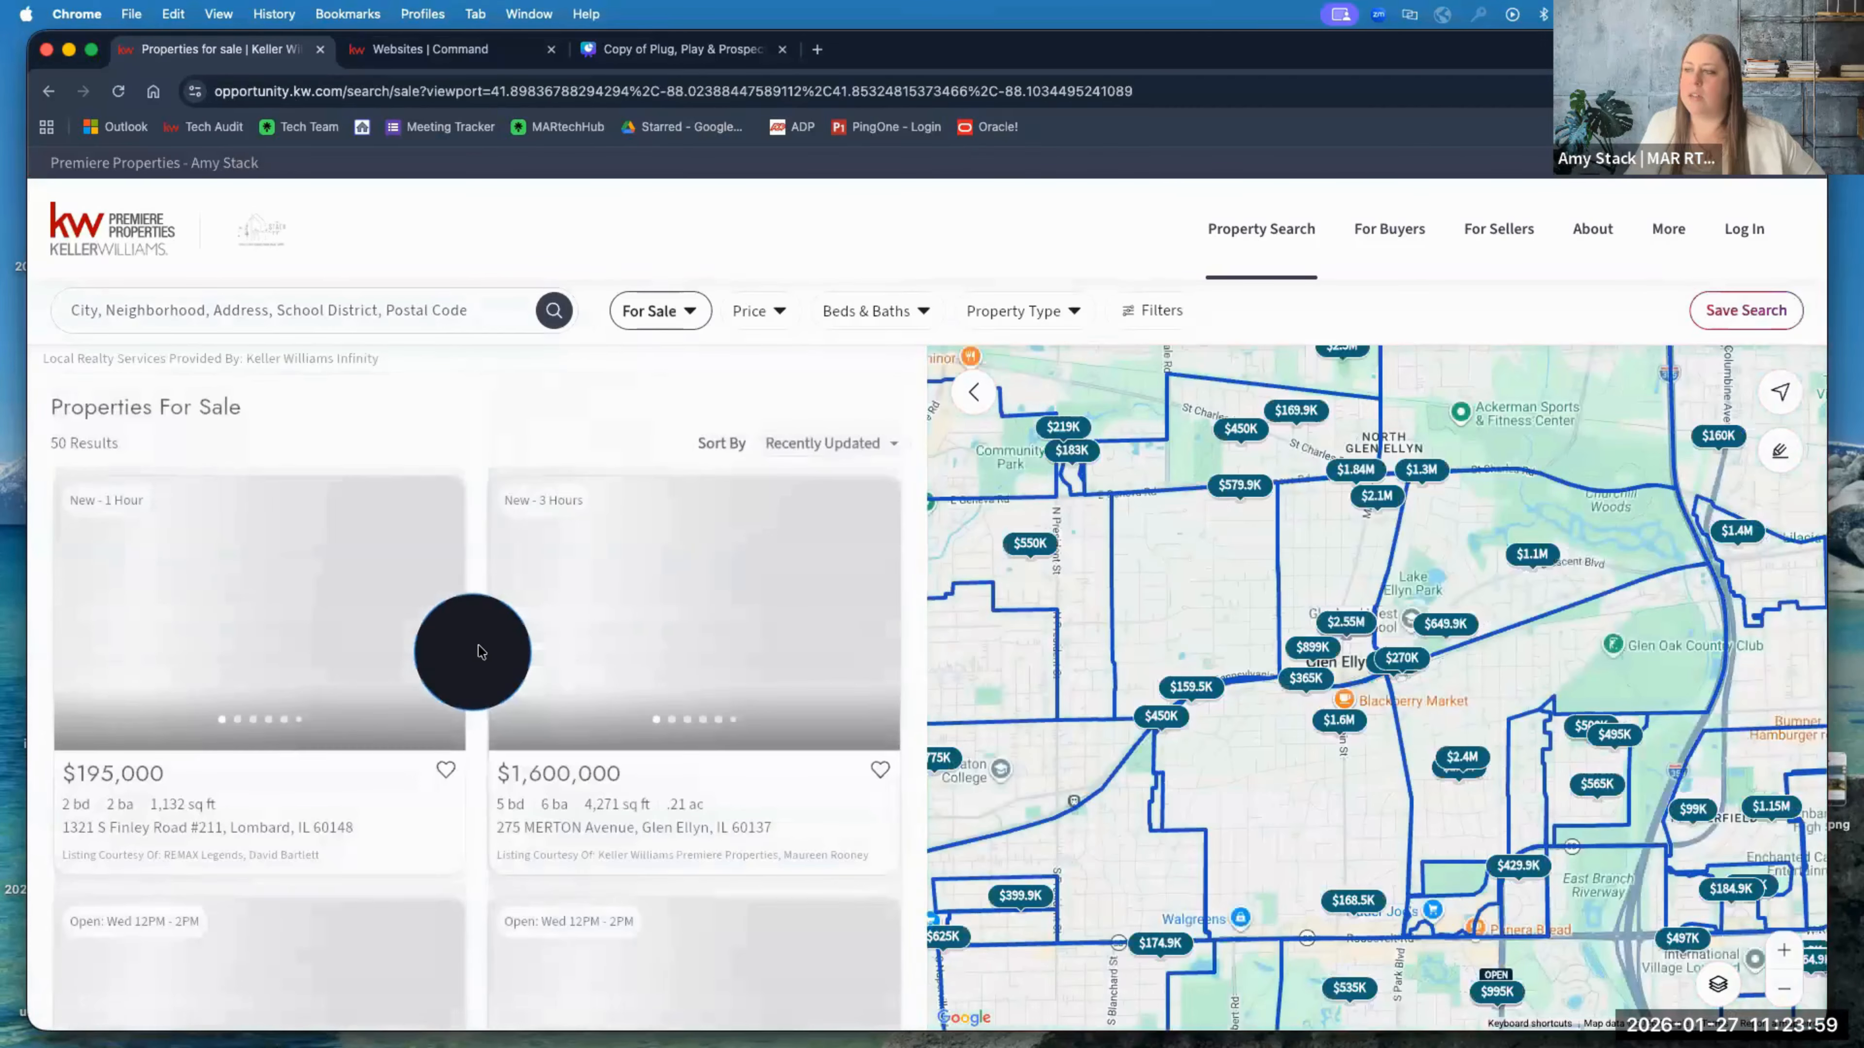
{"action": "mouse_move", "coordinate": [622, 655]}
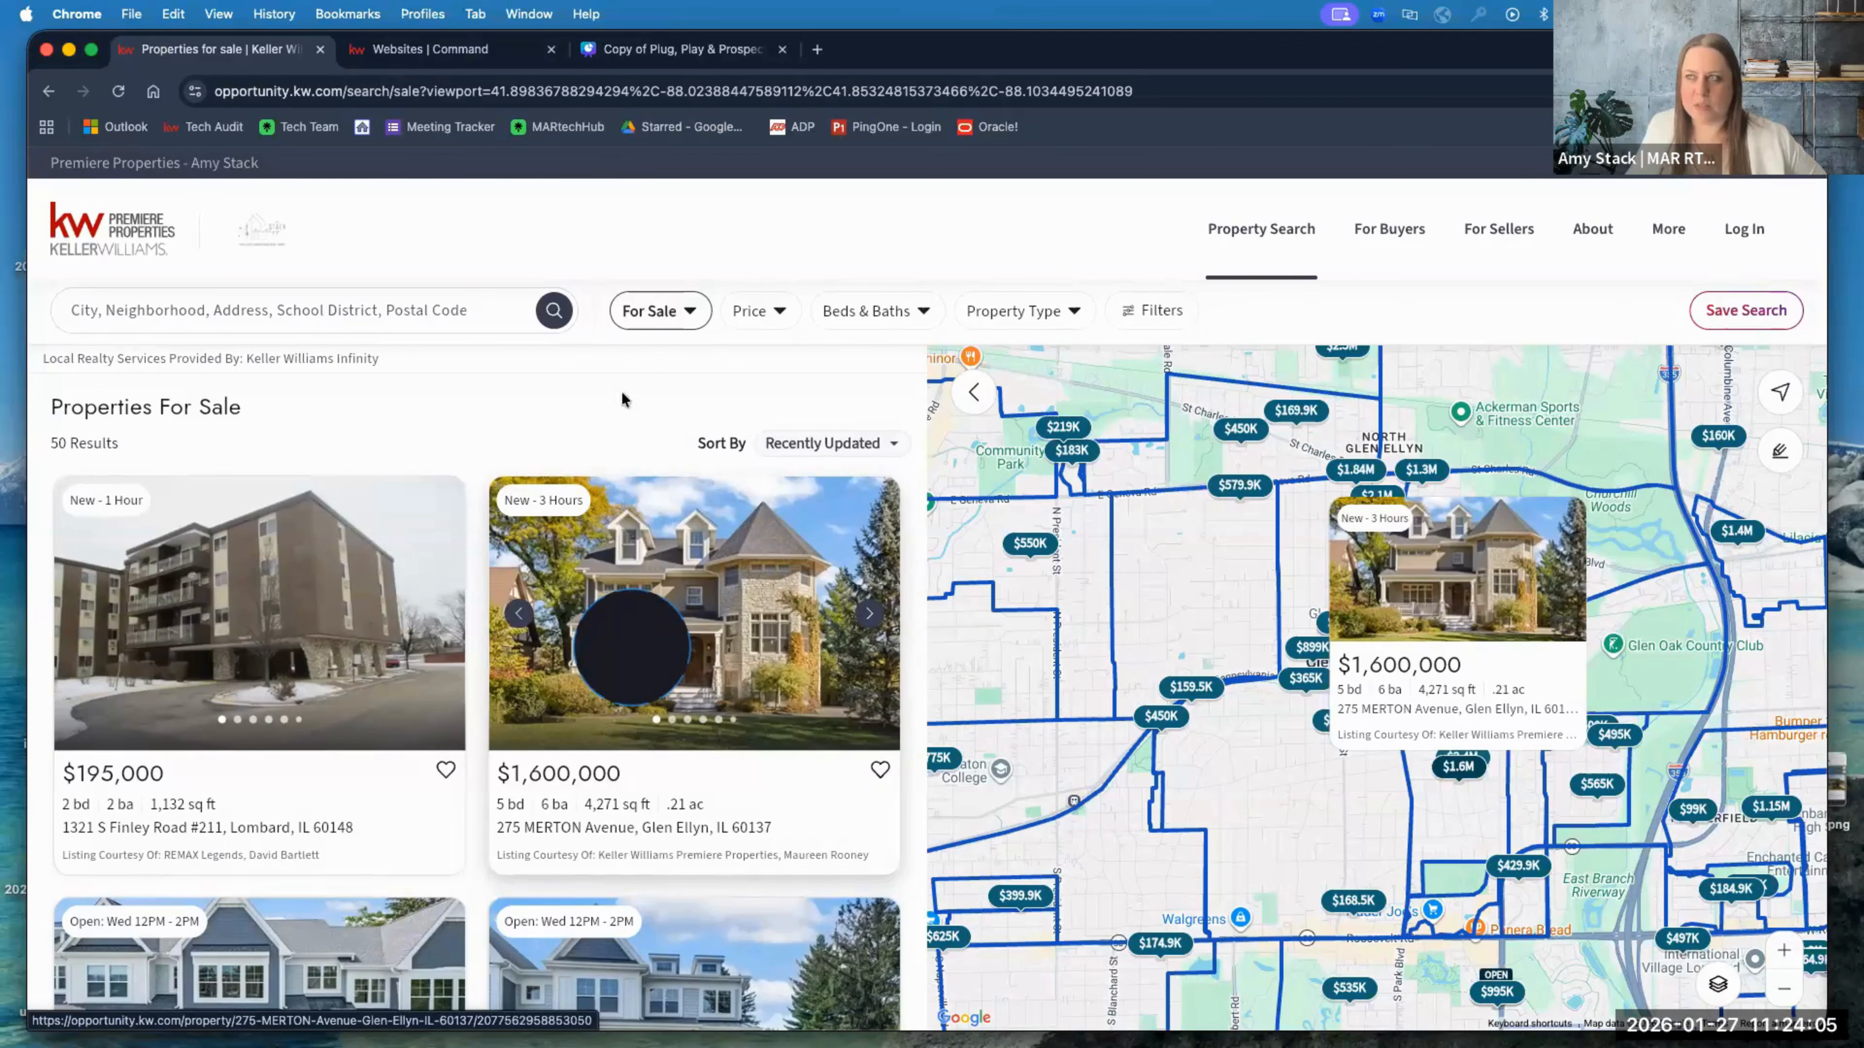
{"action": "left_click", "coordinate": [442, 62]}
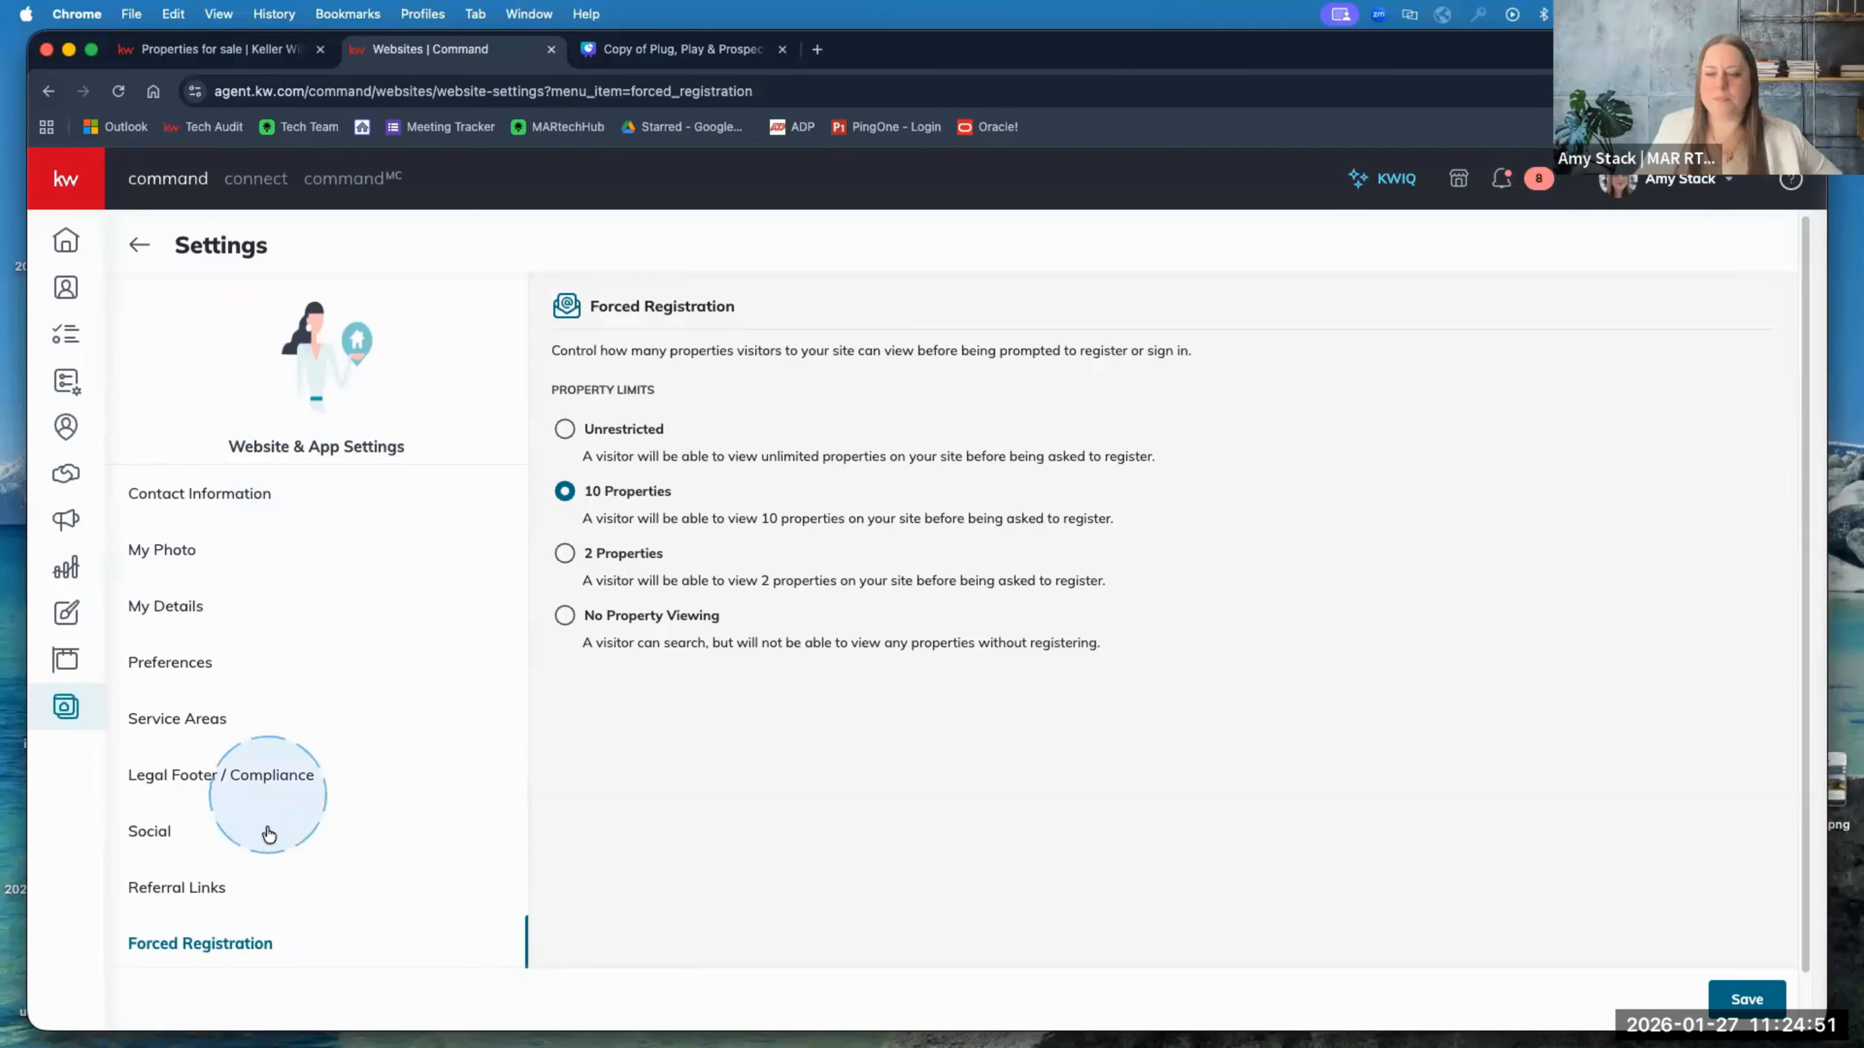
{"action": "left_click", "coordinate": [212, 894]}
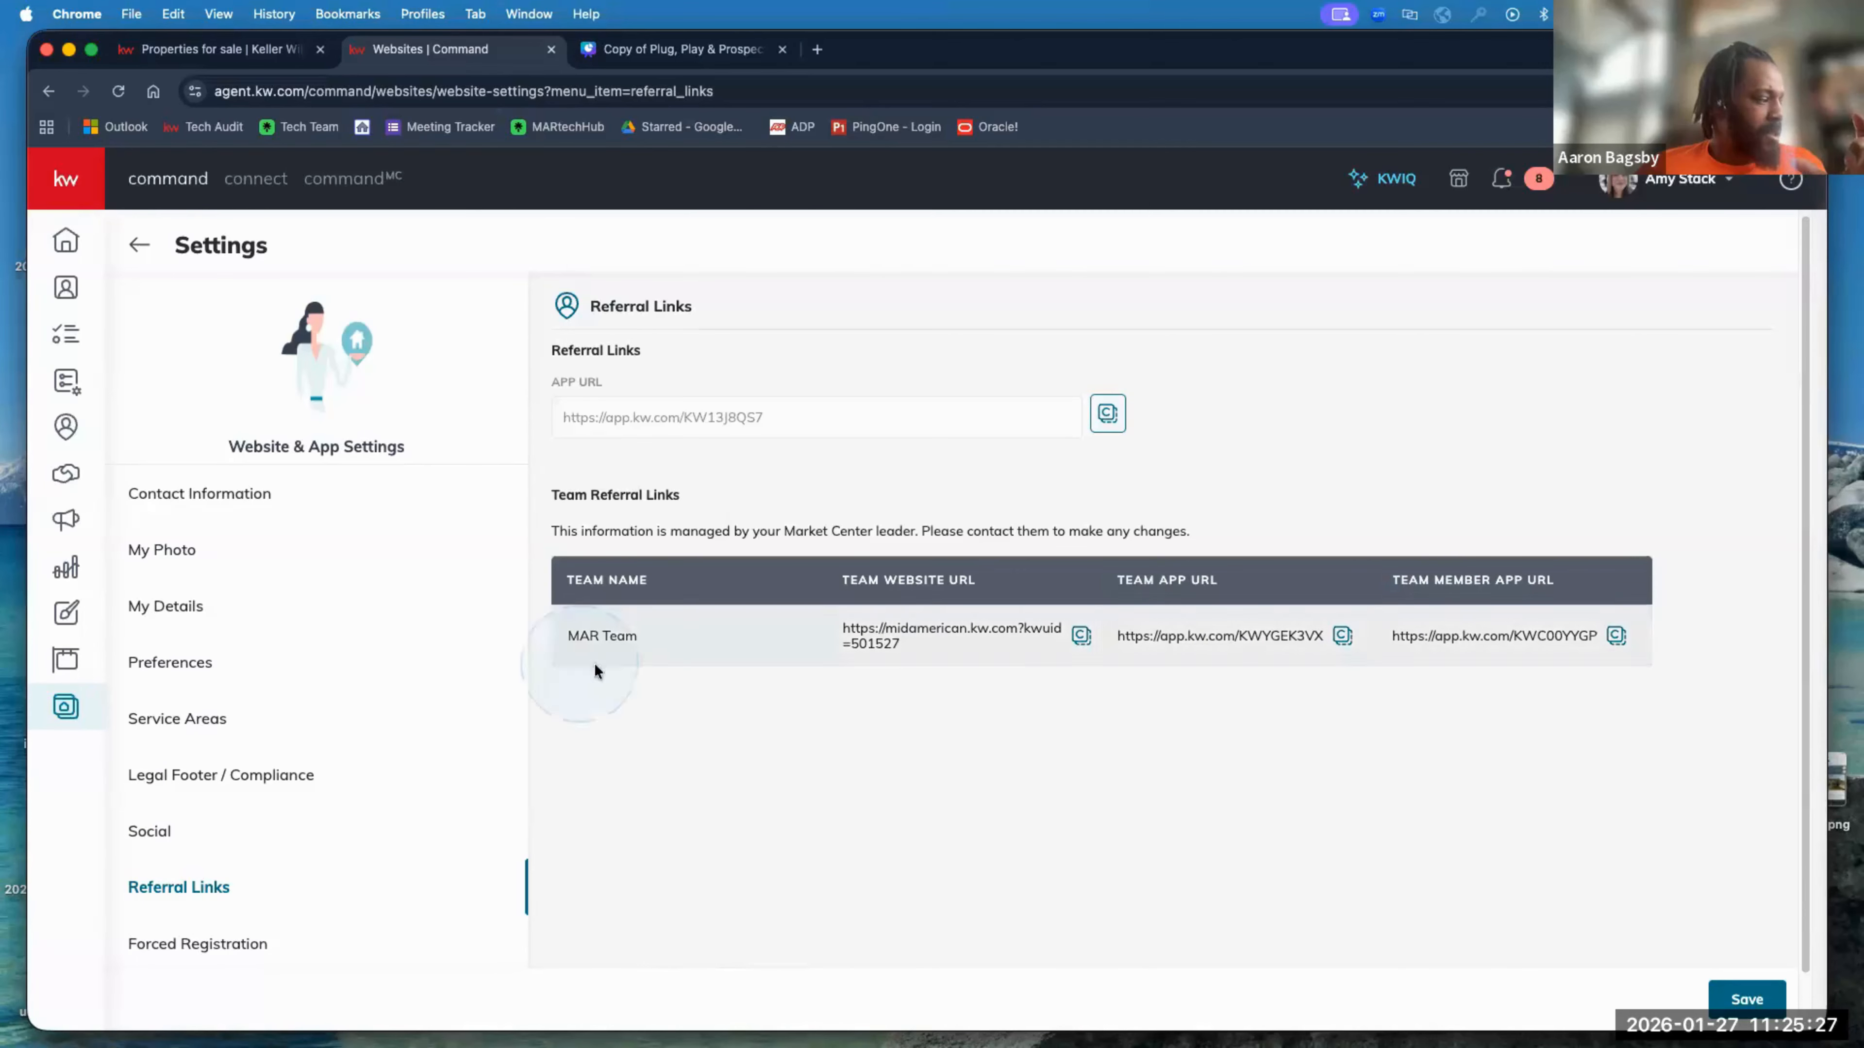
{"action": "scroll", "coordinate": [269, 710], "scroll_direction": "down", "scroll_amount": 1}
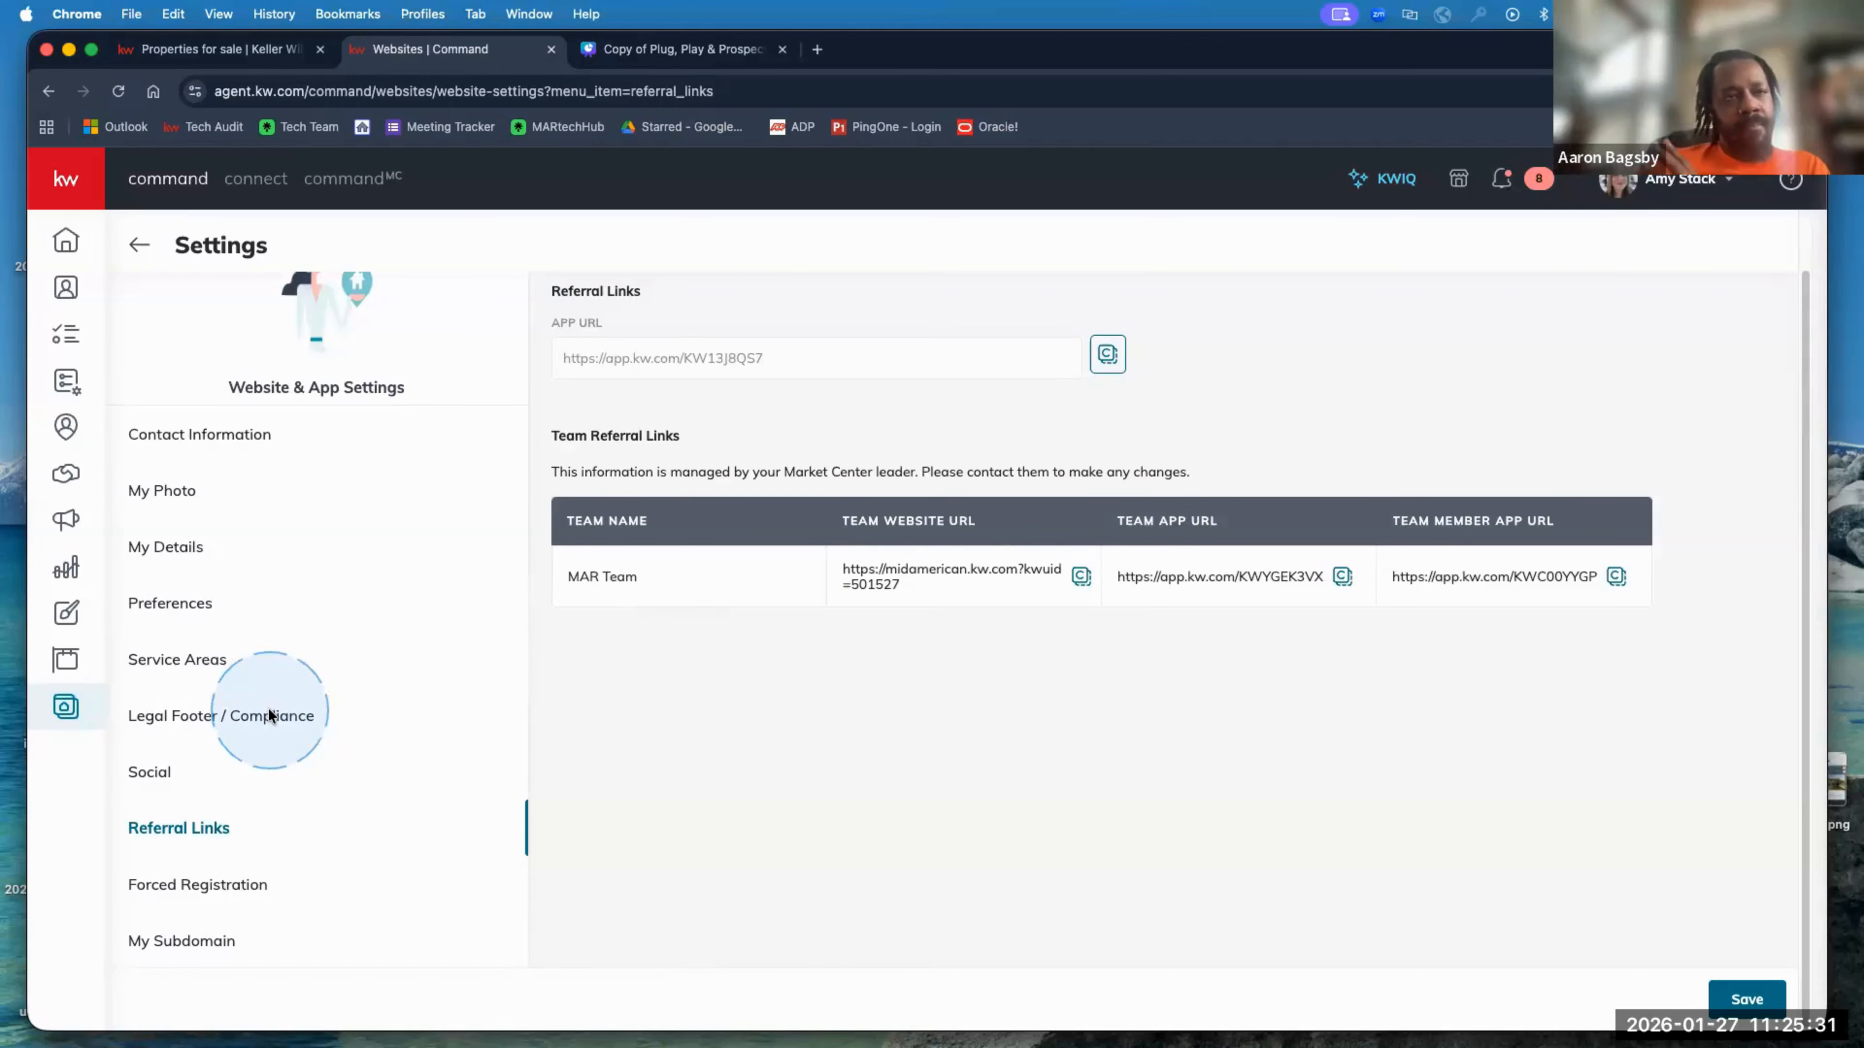
{"action": "scroll", "coordinate": [269, 711], "scroll_direction": "up", "scroll_amount": 1}
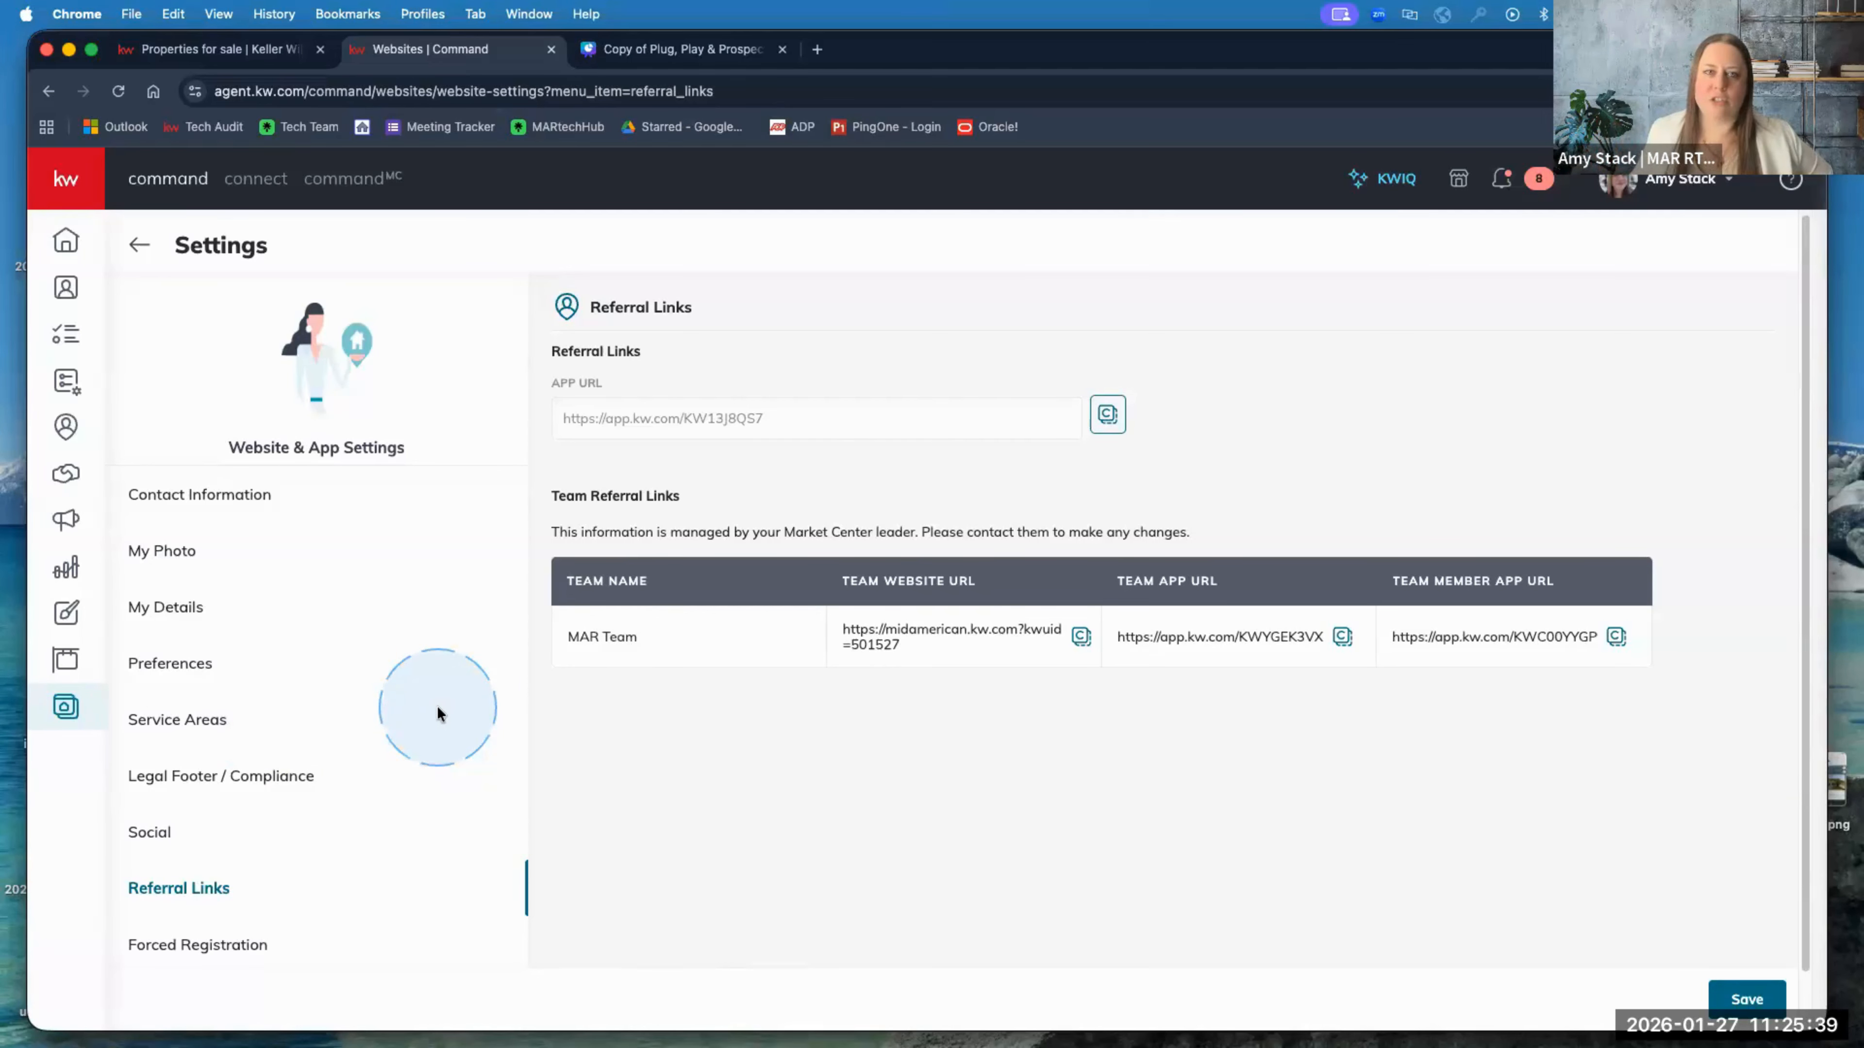
{"action": "scroll", "coordinate": [462, 852], "scroll_direction": "down", "scroll_amount": 1}
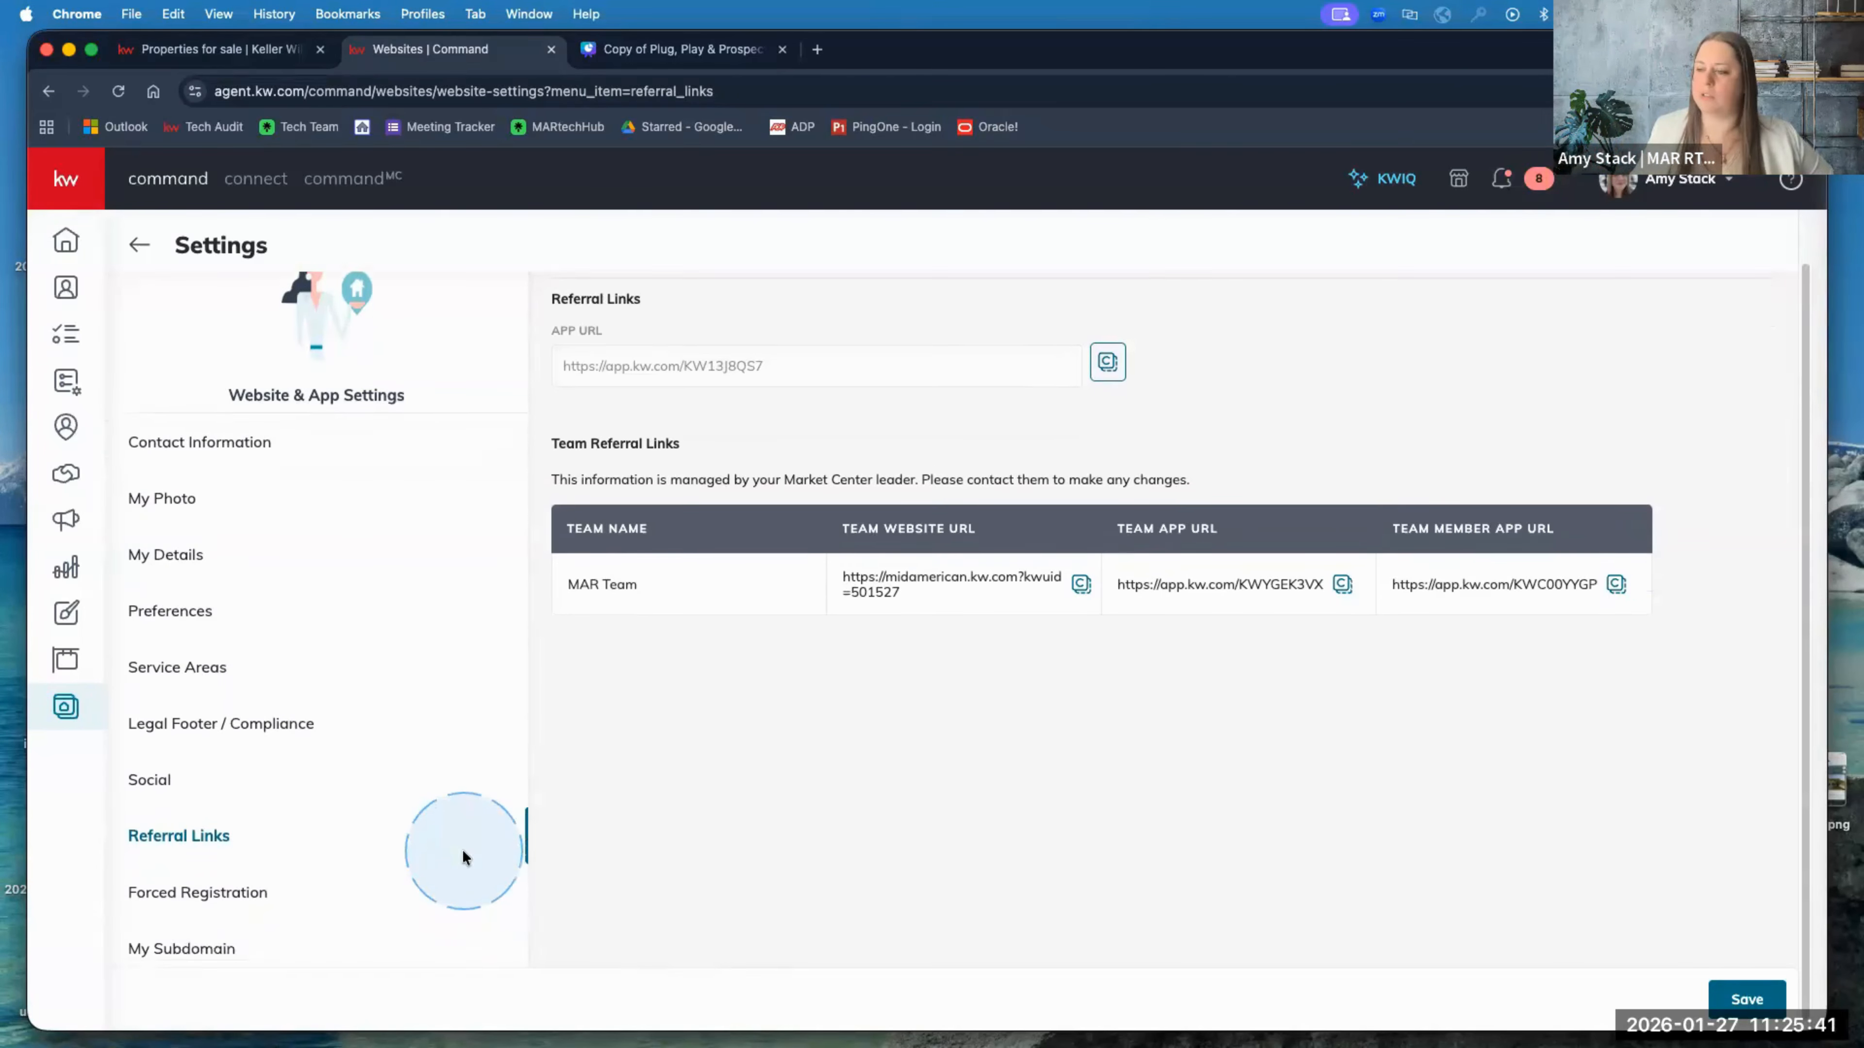
Step: Return to Forced Registration, where the 10 Properties viewing limit stays selected
{"action": "left_click", "coordinate": [229, 885]}
{"action": "scroll", "coordinate": [733, 675], "scroll_direction": "up", "scroll_amount": 1}
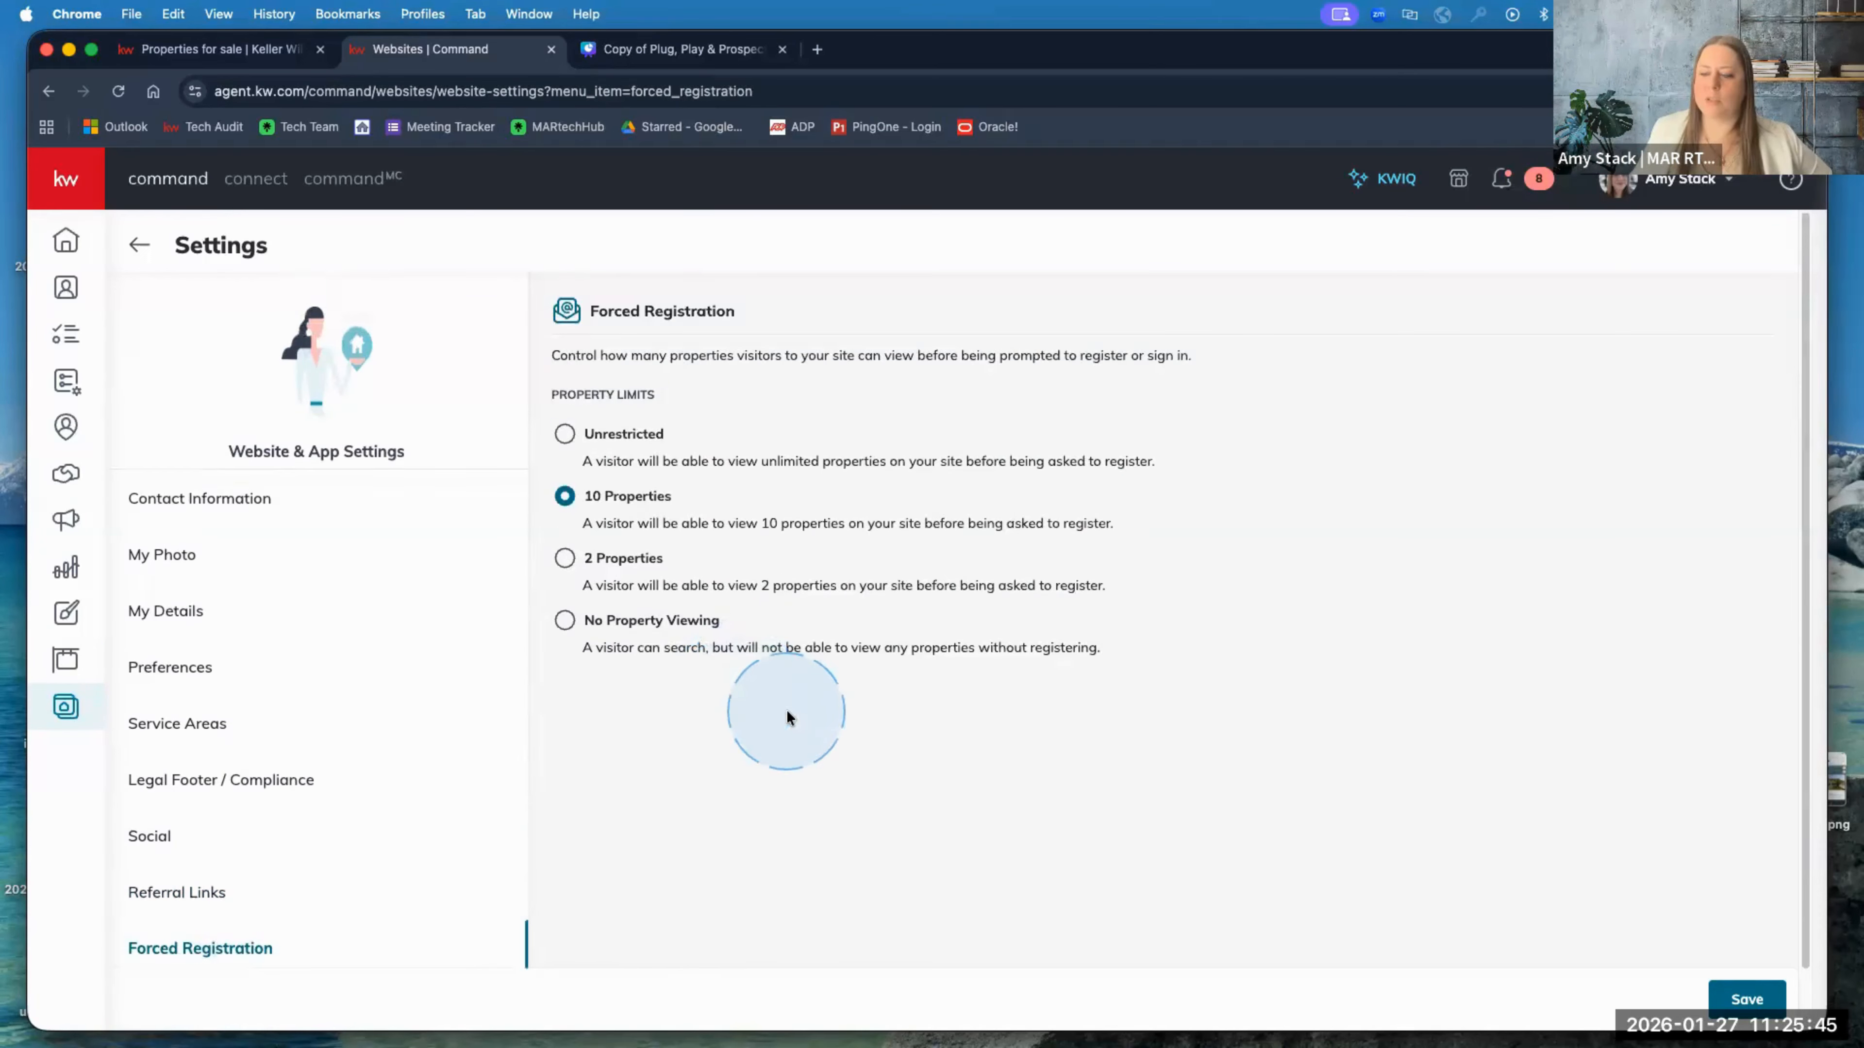
{"action": "scroll", "coordinate": [786, 717], "scroll_direction": "down", "scroll_amount": 1}
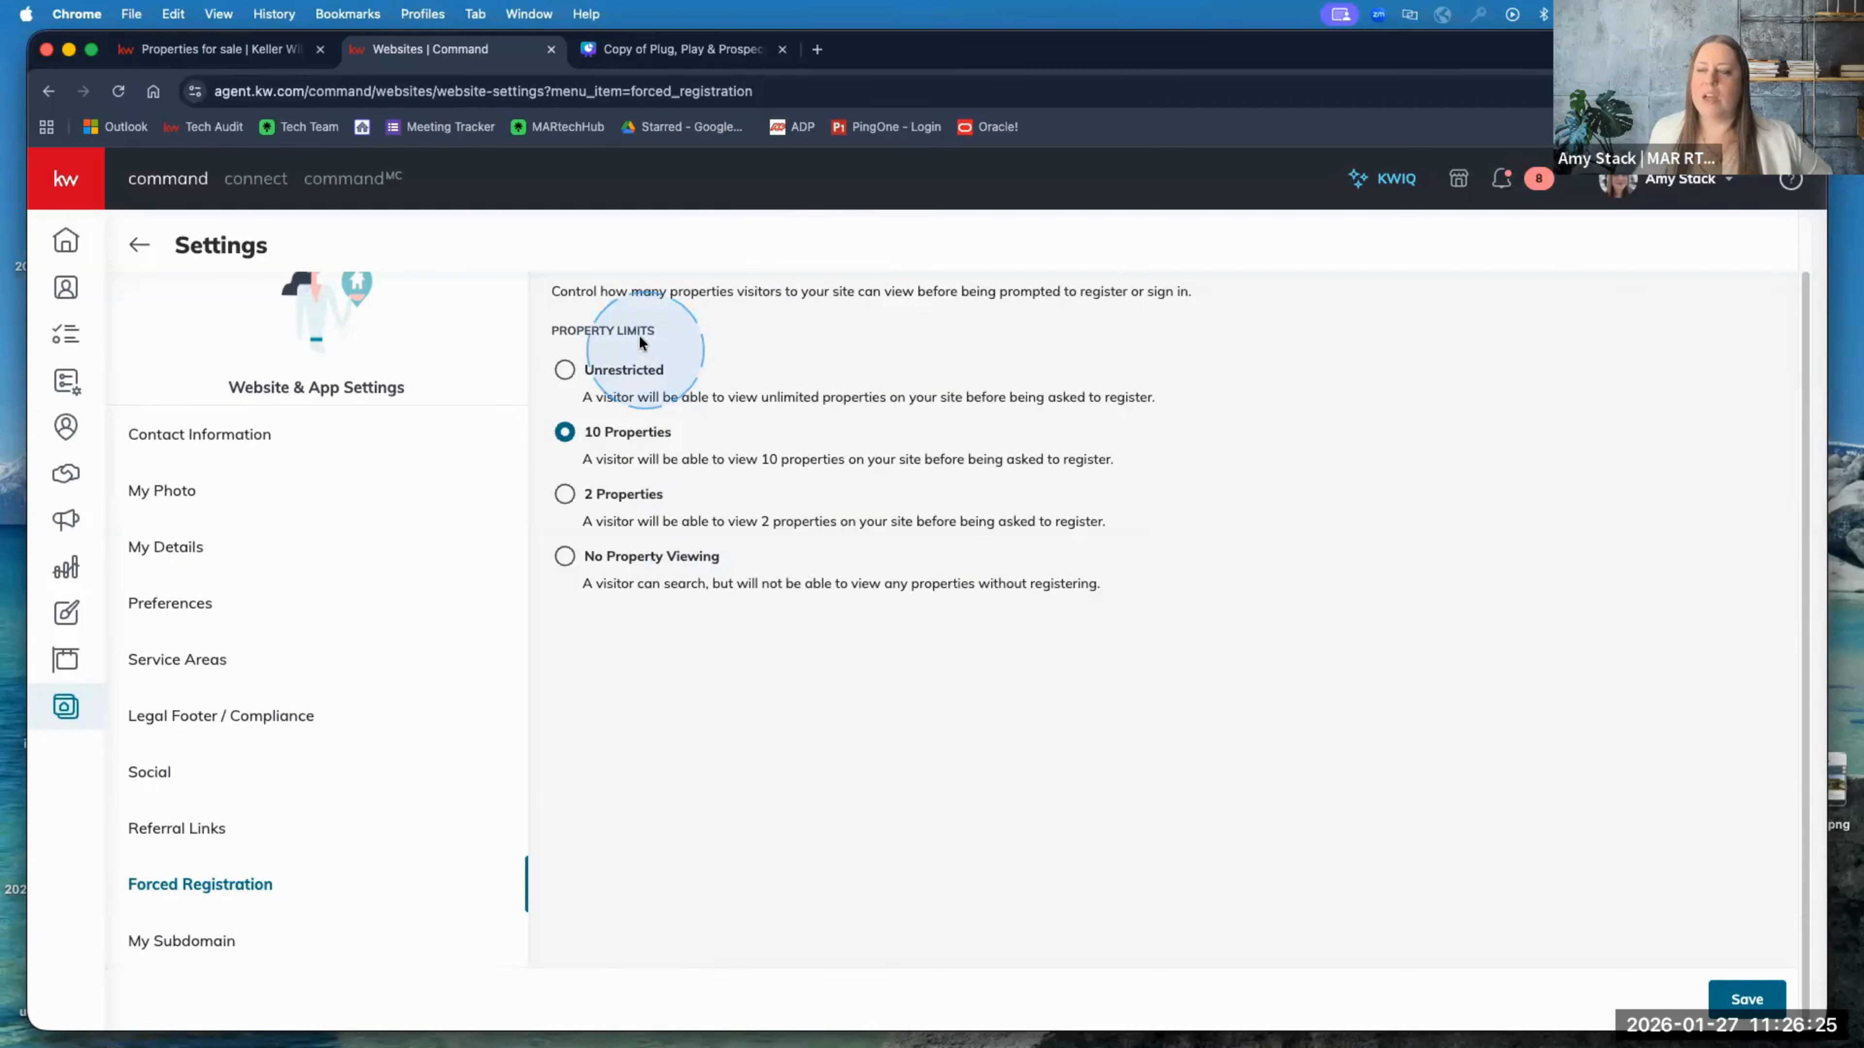
Step: Load agent.kw.com/command in a new tab and go to Contacts
{"action": "left_click", "coordinate": [818, 49]}
{"action": "type", "text": "agent.kw.com/command"}
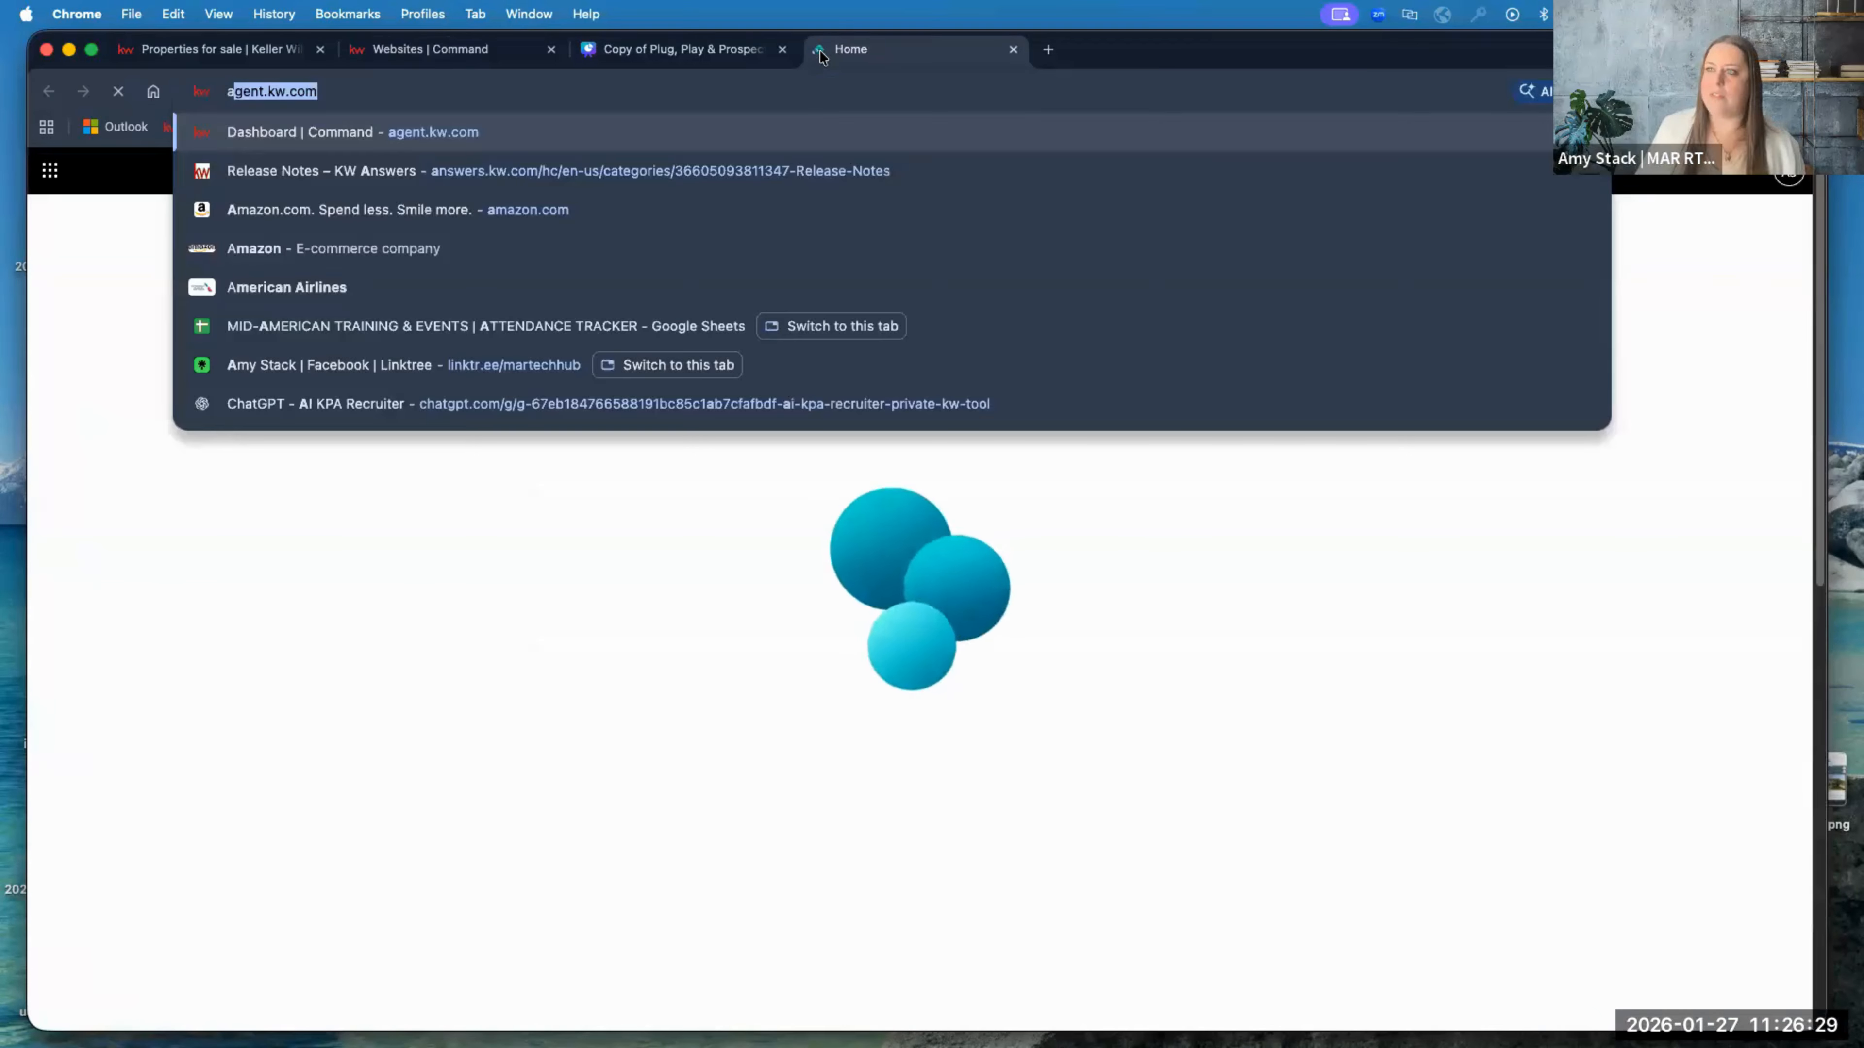
{"action": "key", "text": "Return"}
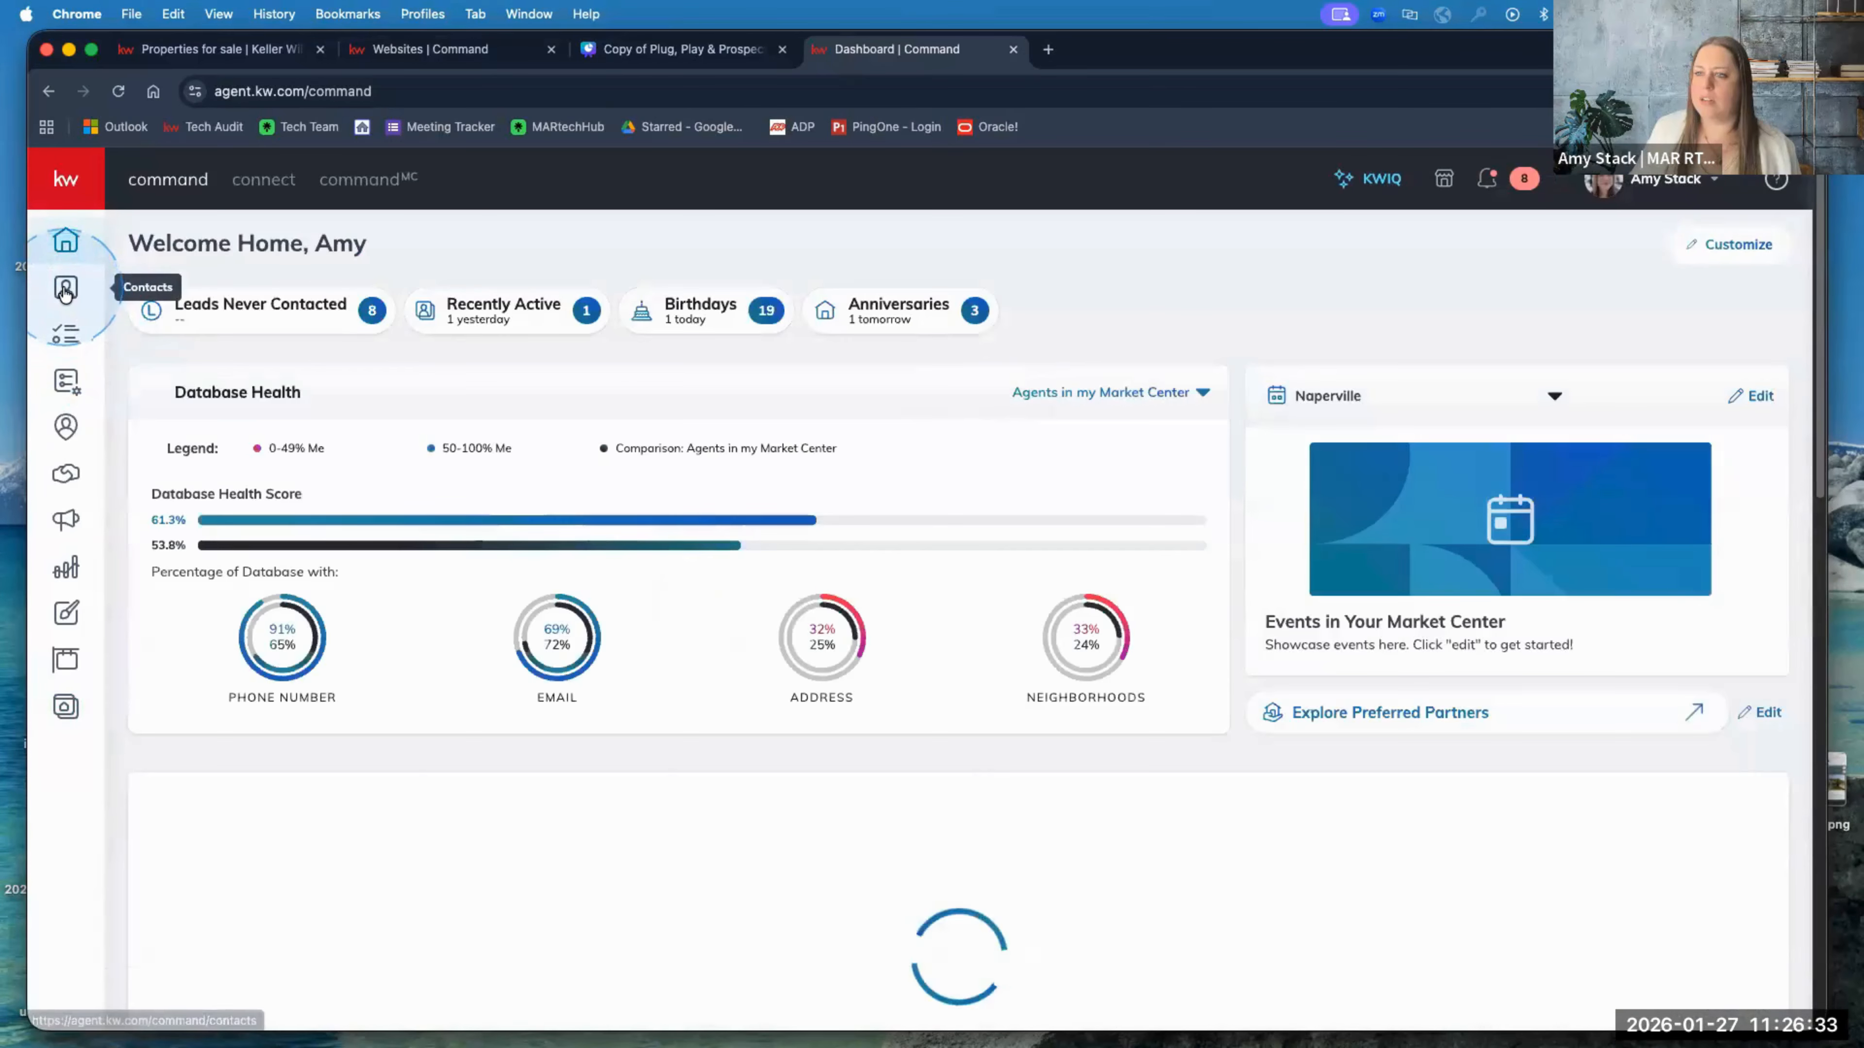
{"action": "left_click", "coordinate": [65, 289]}
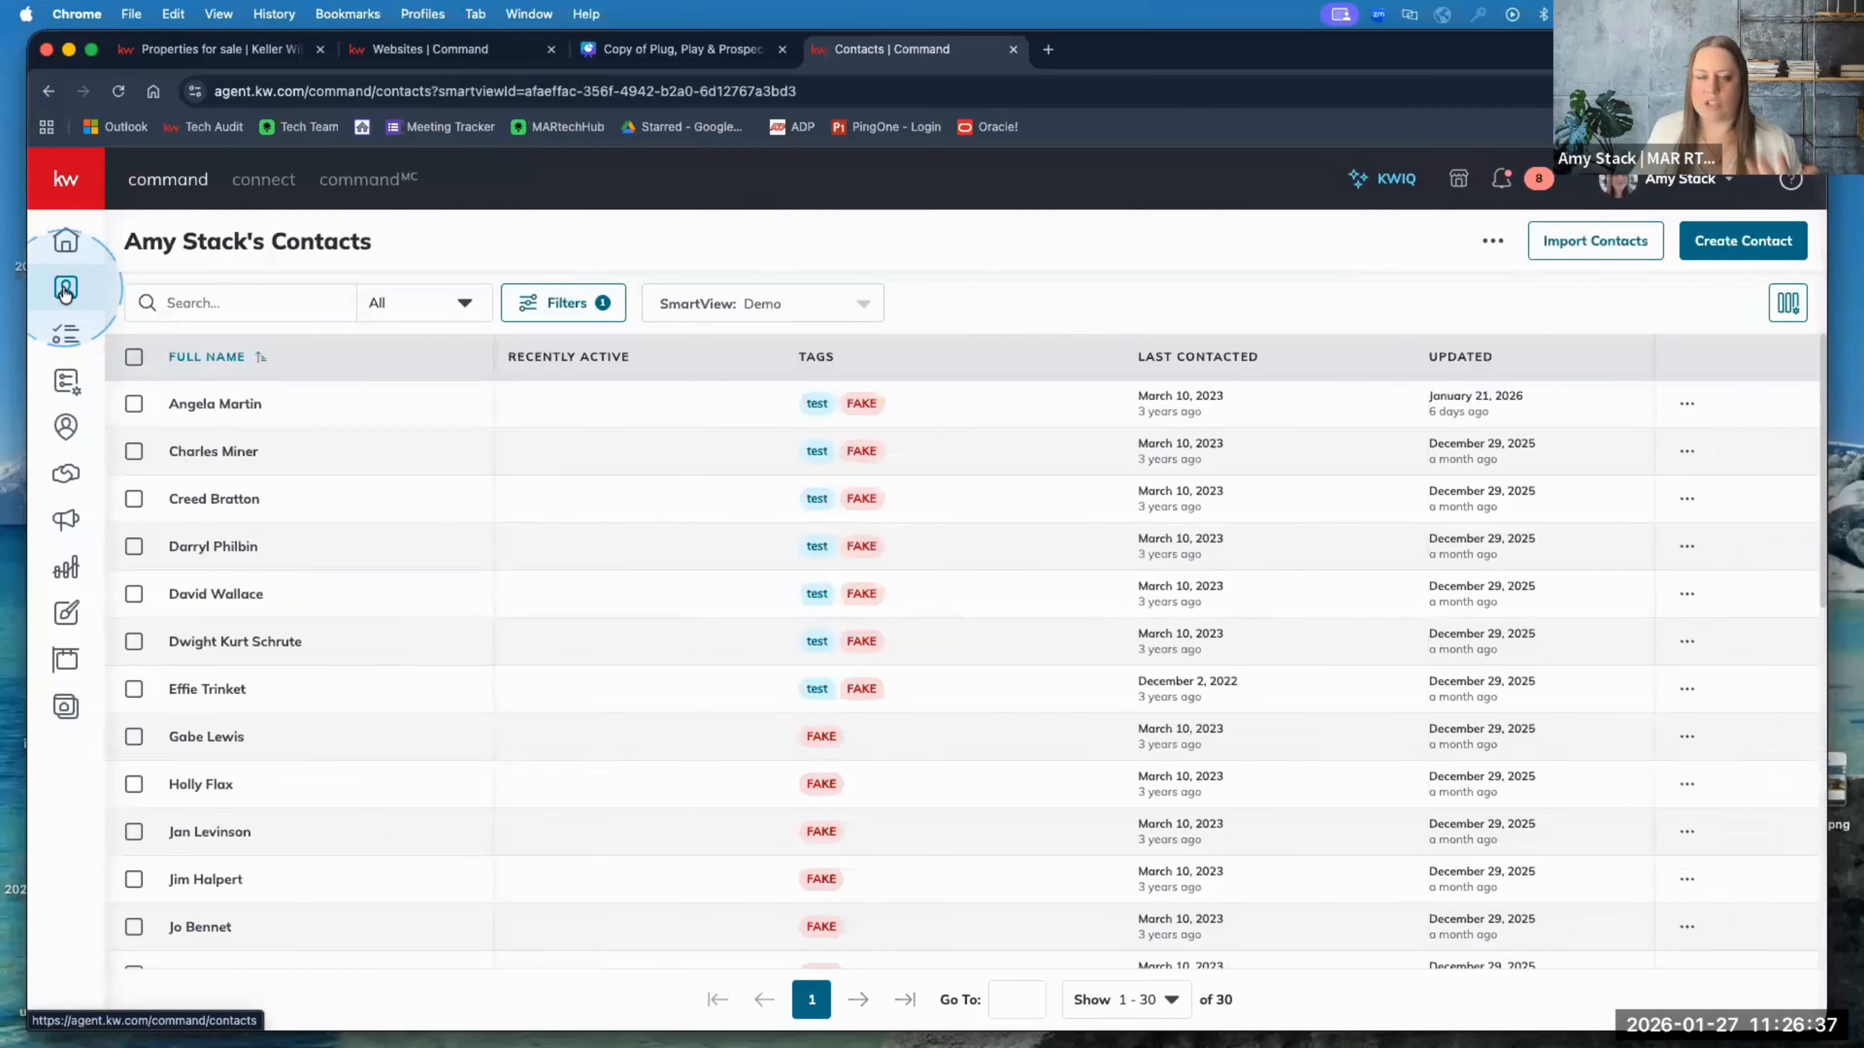
Step: Switch the contacts list to the 'my Contacts' SmartView
{"action": "left_click", "coordinate": [286, 302]}
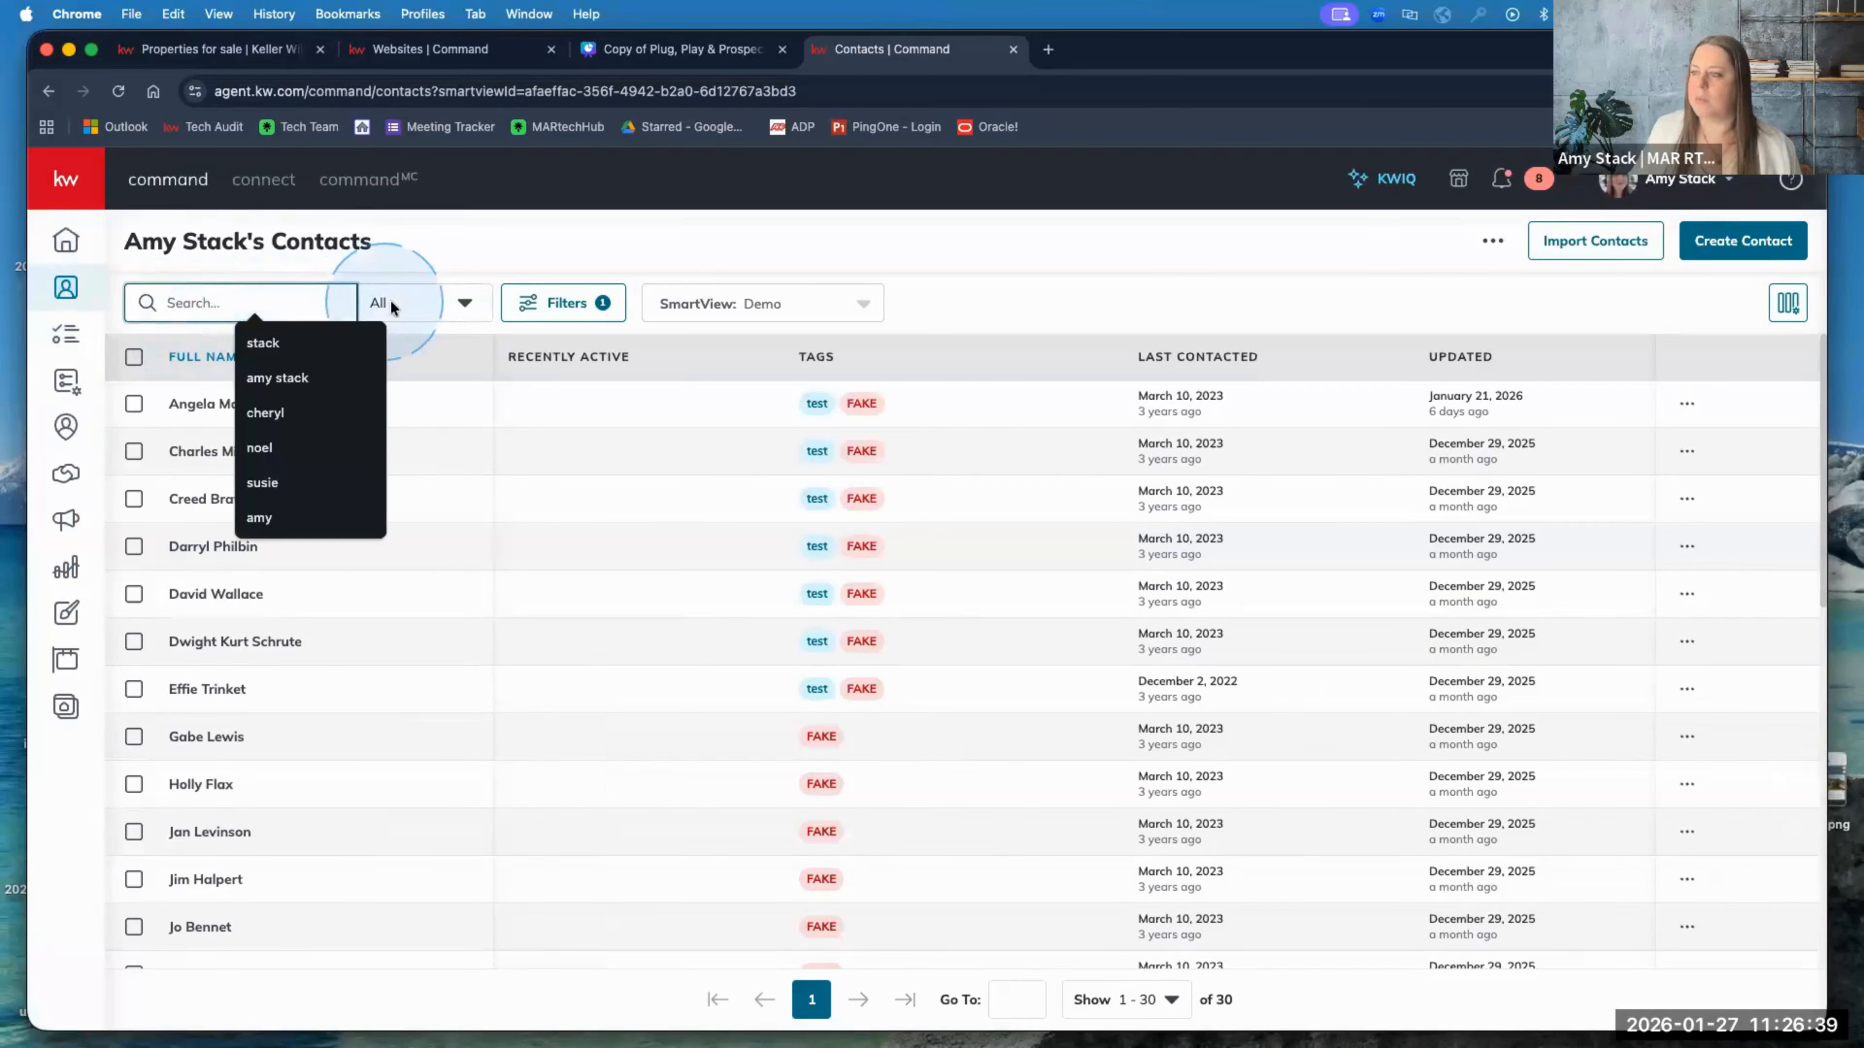
{"action": "left_click", "coordinate": [740, 308]}
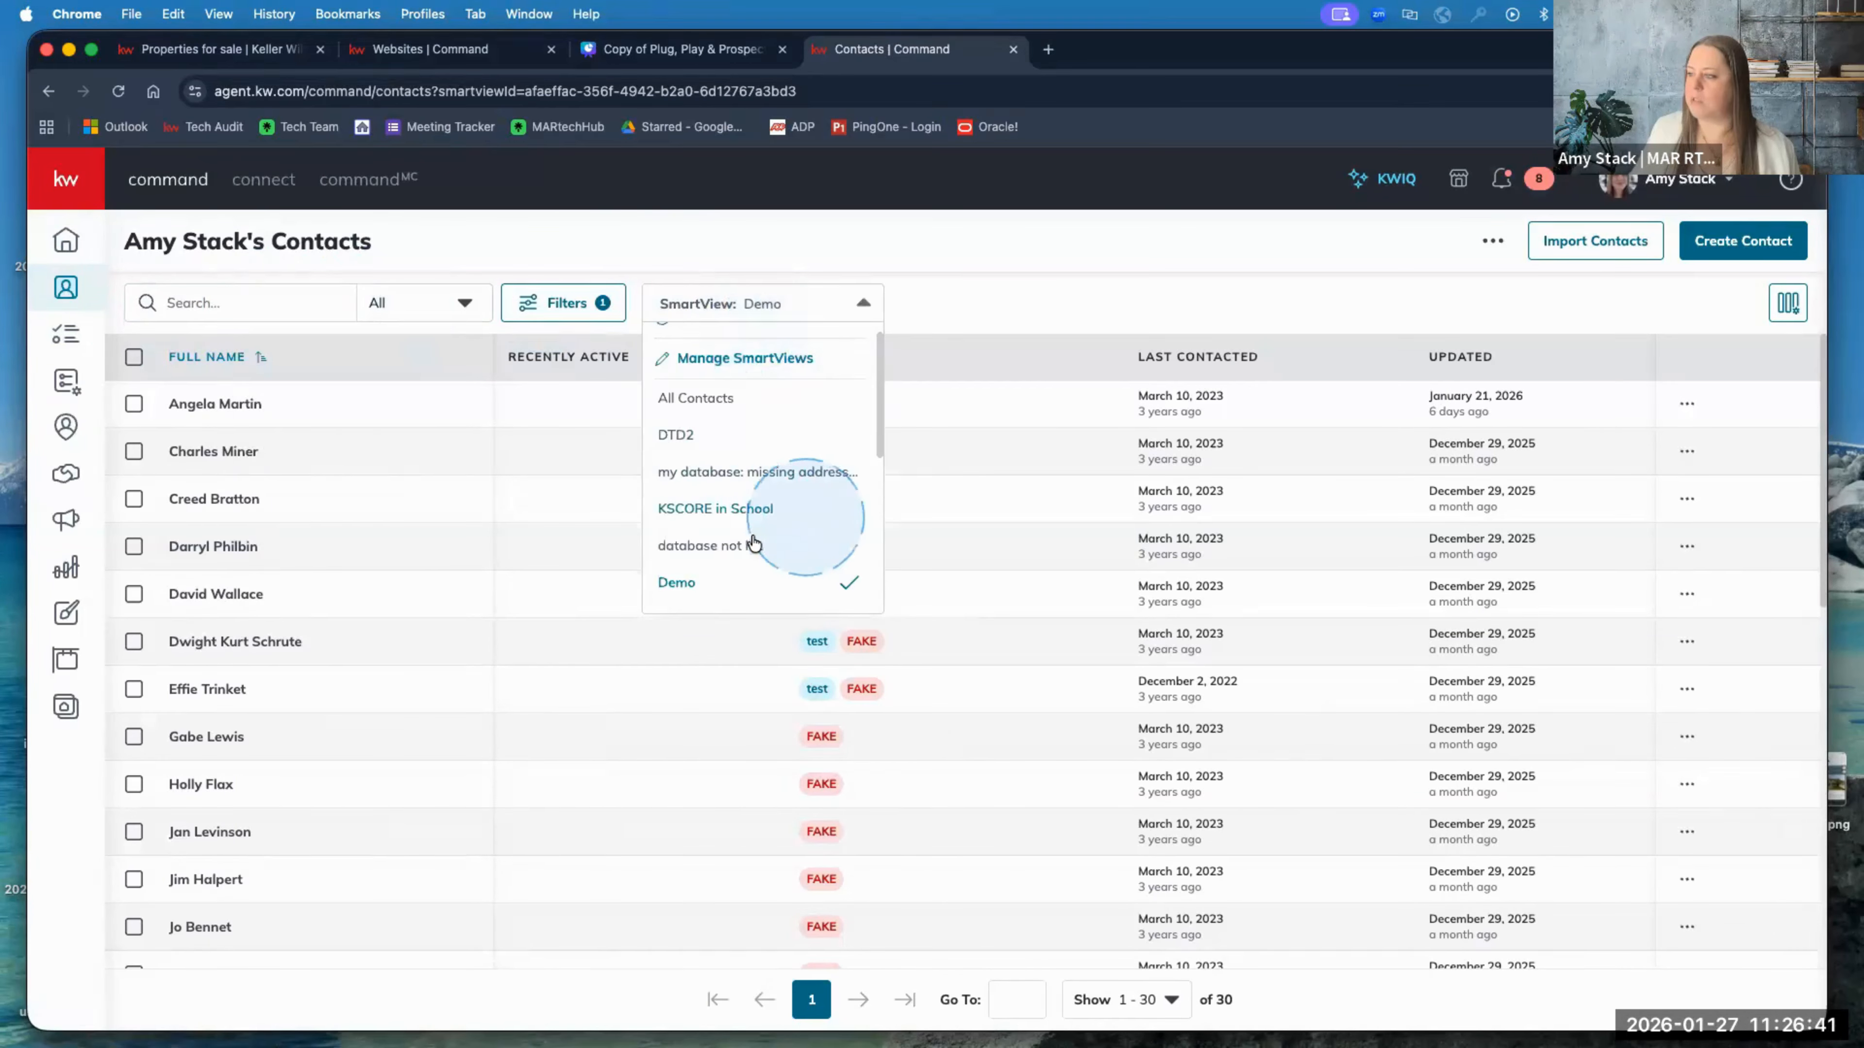
{"action": "scroll", "coordinate": [754, 507], "scroll_direction": "up", "scroll_amount": 3}
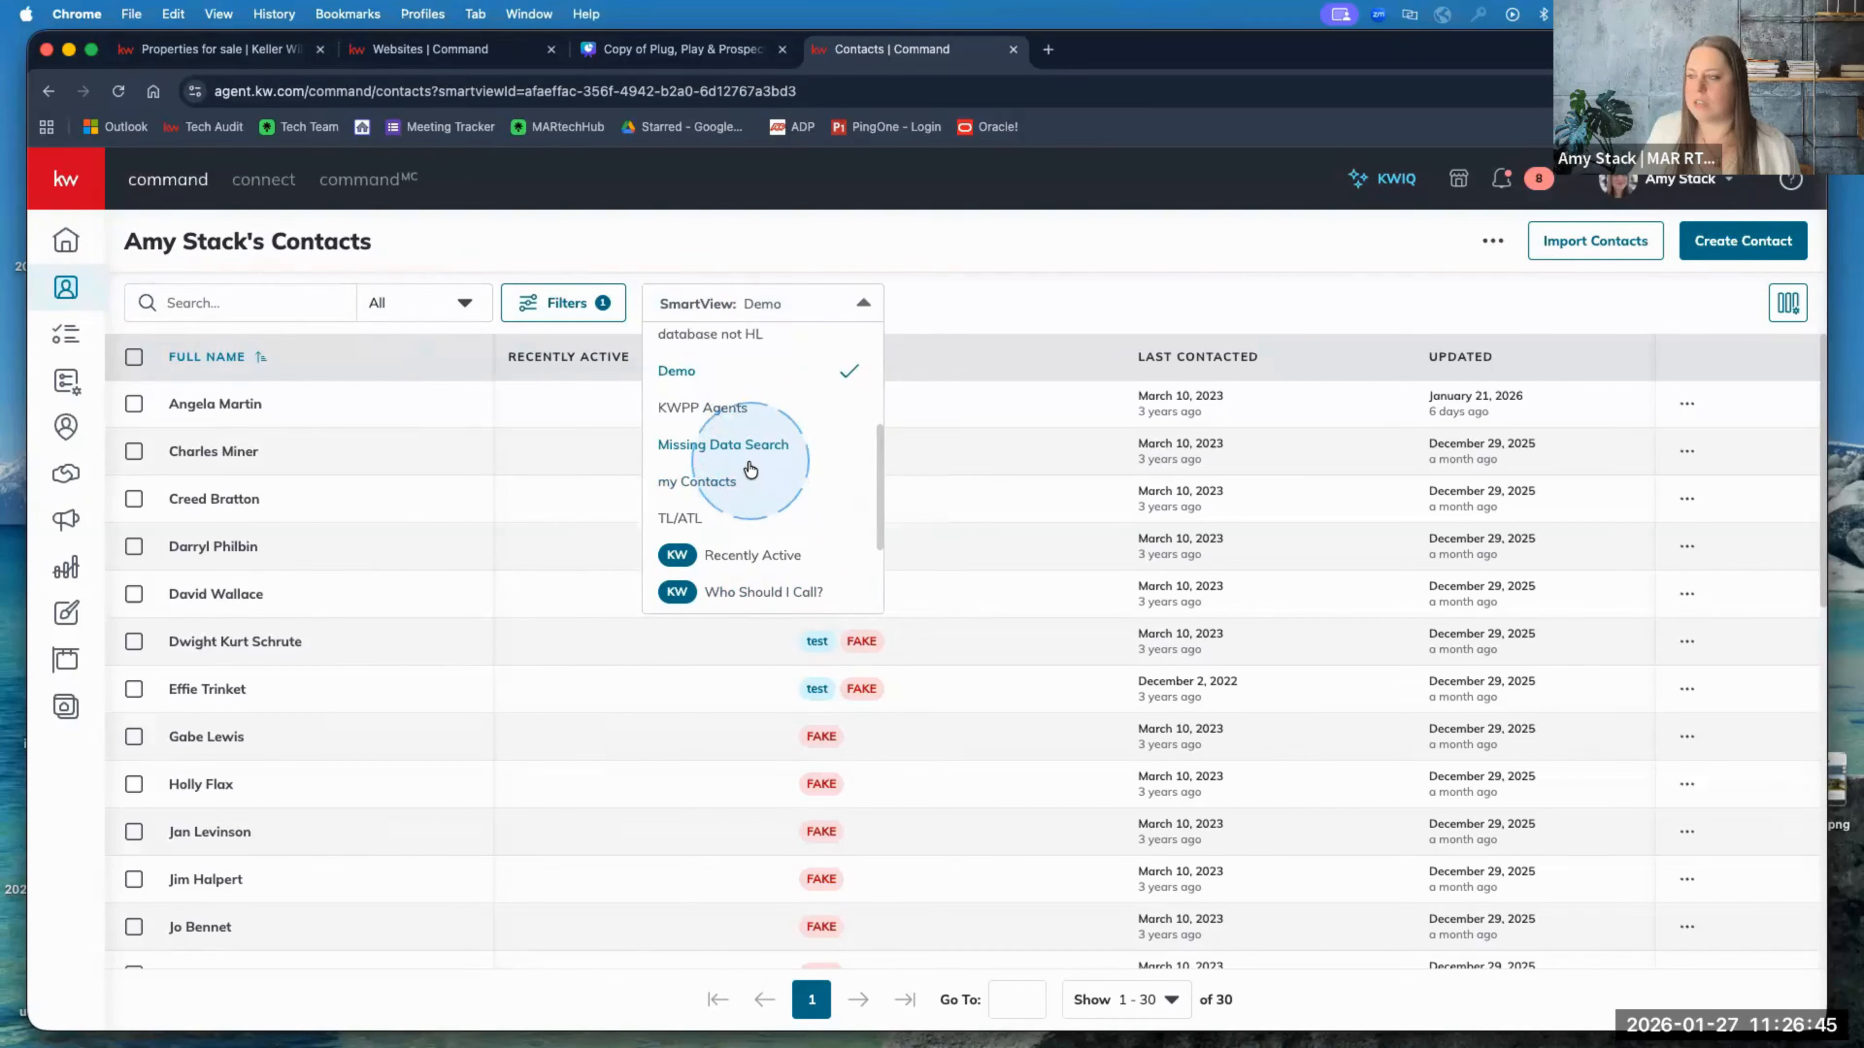
{"action": "scroll", "coordinate": [736, 461], "scroll_direction": "up", "scroll_amount": 2}
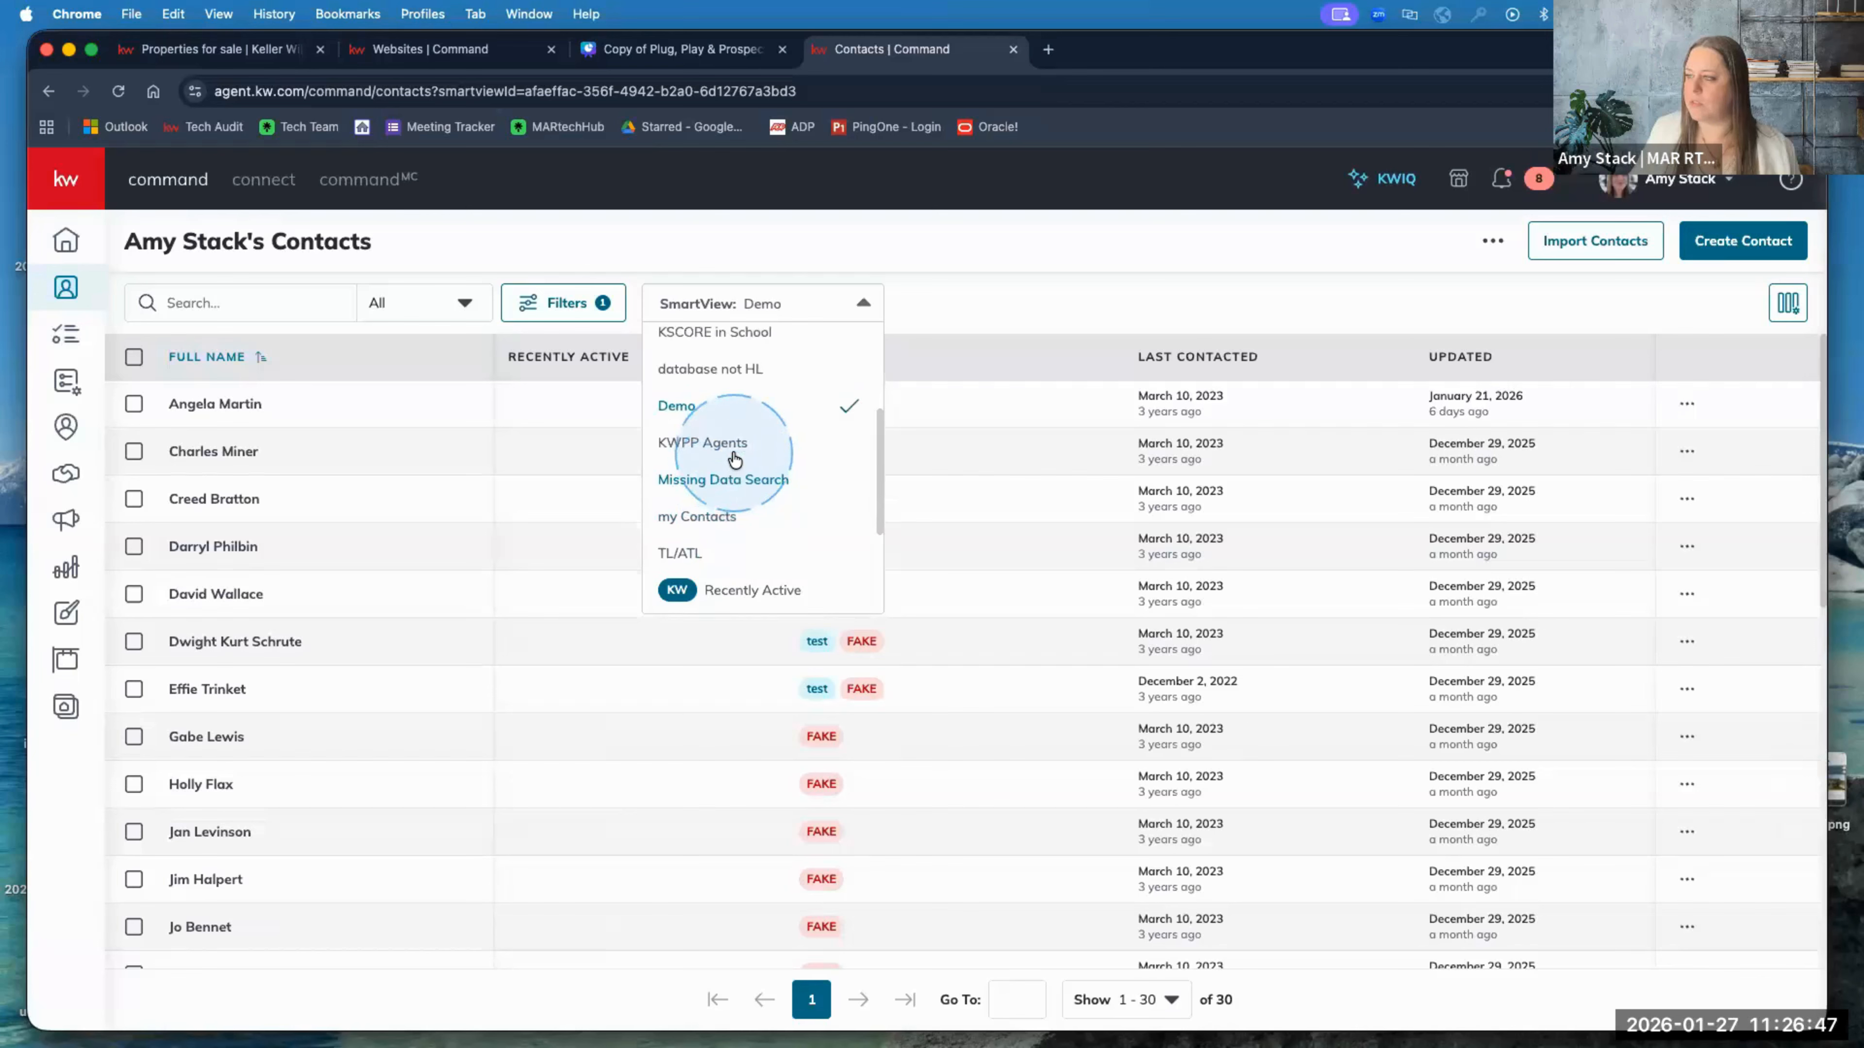
{"action": "scroll", "coordinate": [734, 460], "scroll_direction": "up", "scroll_amount": 3}
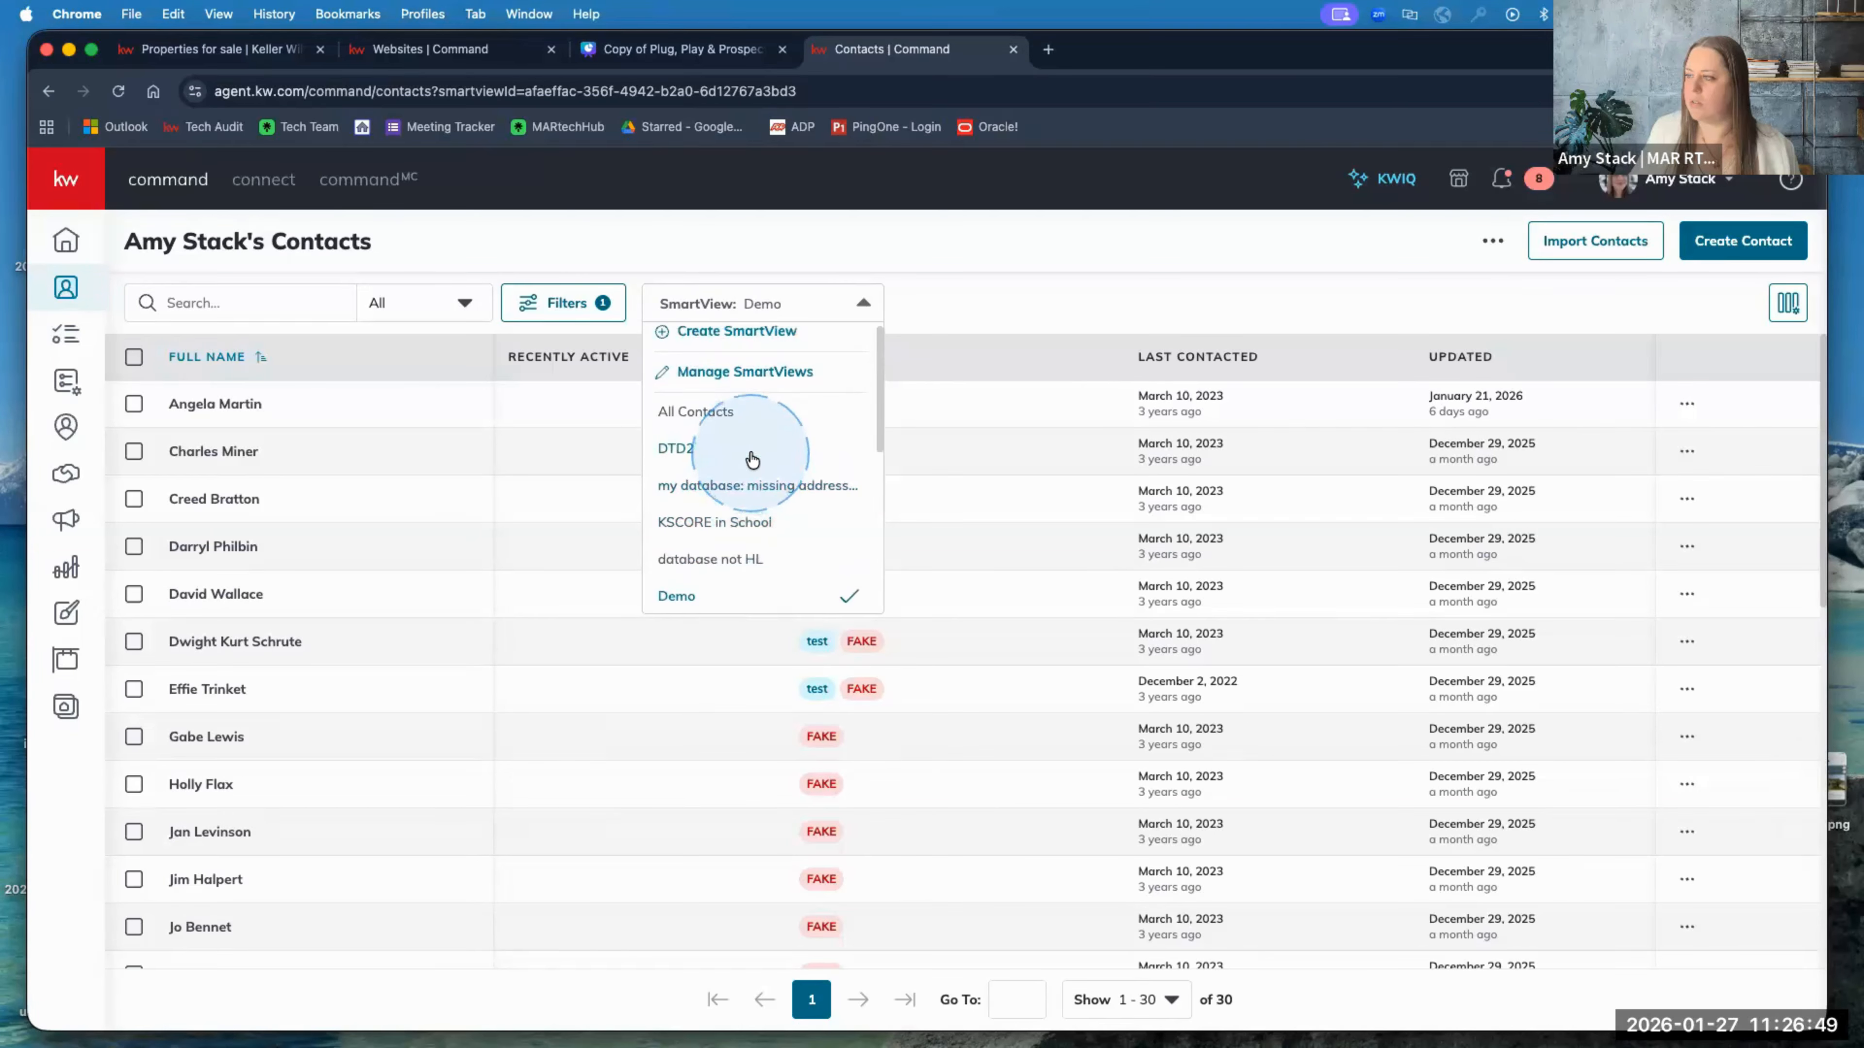
{"action": "scroll", "coordinate": [752, 456], "scroll_direction": "down", "scroll_amount": 5}
{"action": "scroll", "coordinate": [730, 507], "scroll_direction": "down", "scroll_amount": 2}
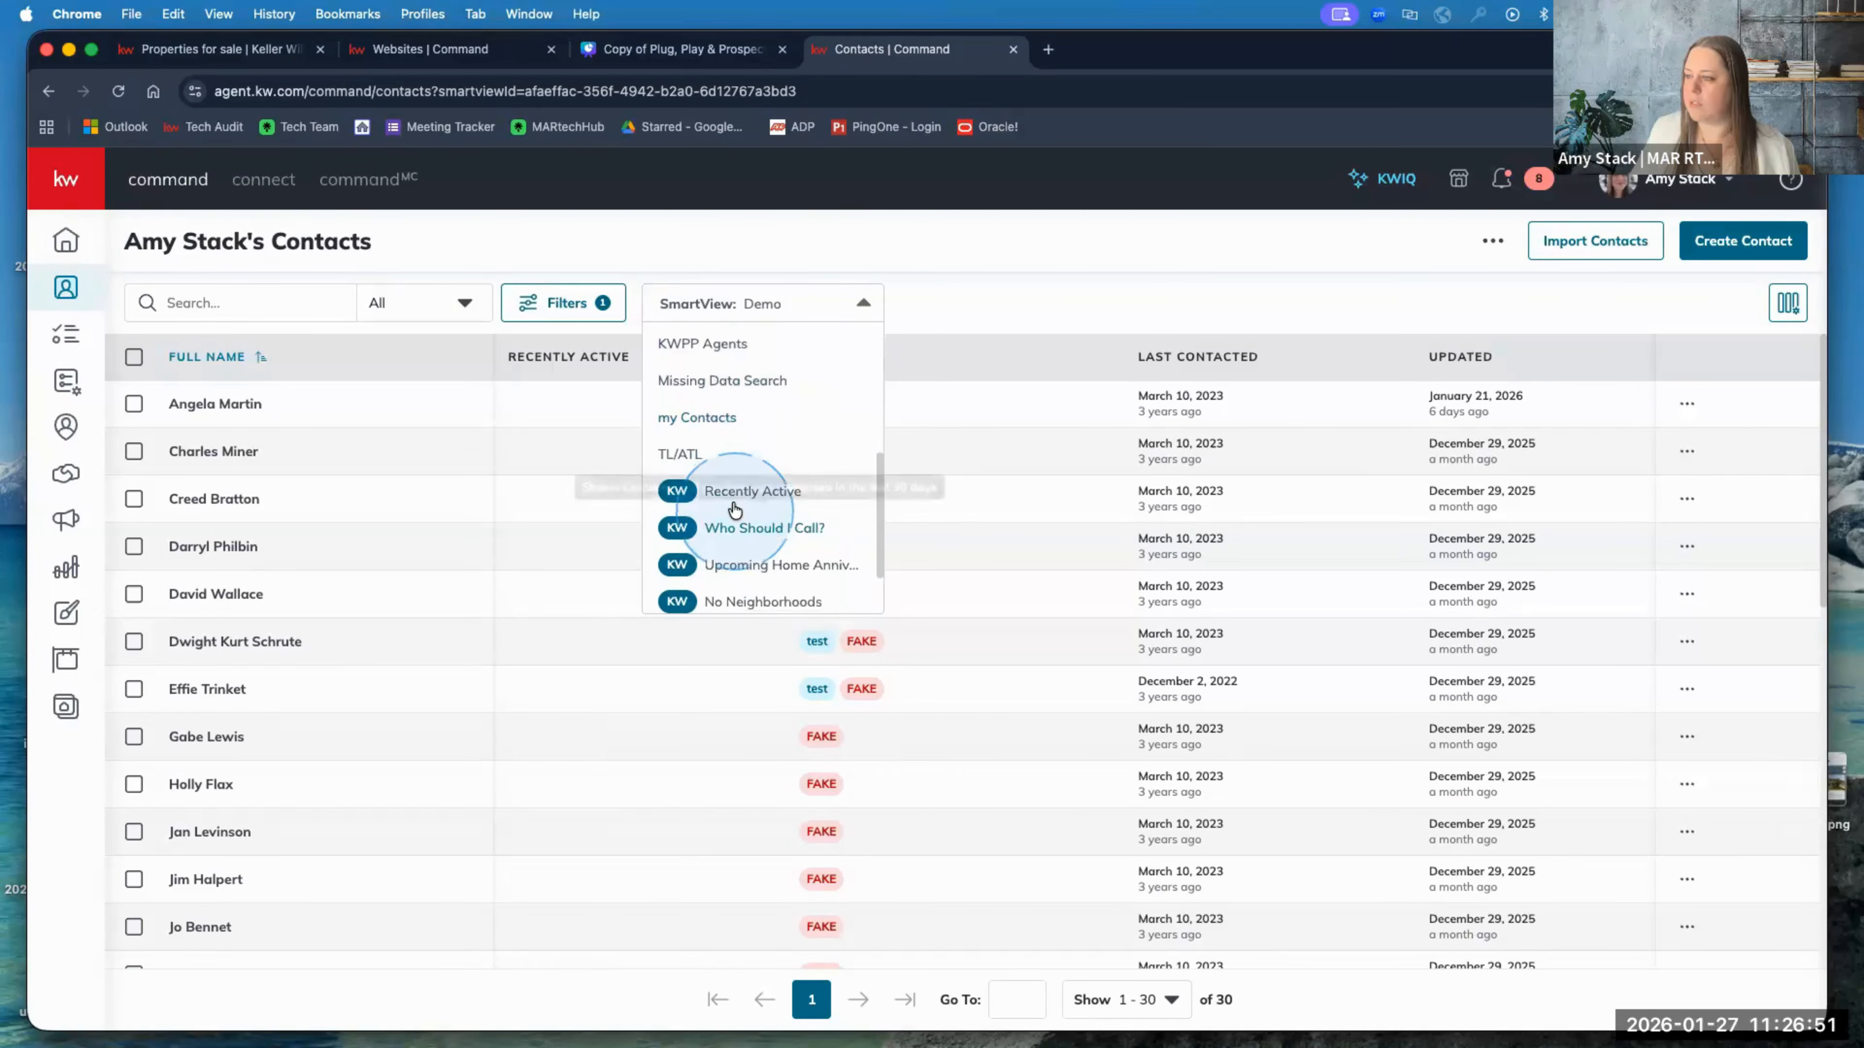
{"action": "scroll", "coordinate": [728, 463], "scroll_direction": "up", "scroll_amount": 1}
{"action": "left_click", "coordinate": [726, 456]}
Step: Search my Contacts for the agent's surname and open their contact record
{"action": "left_click", "coordinate": [249, 302]}
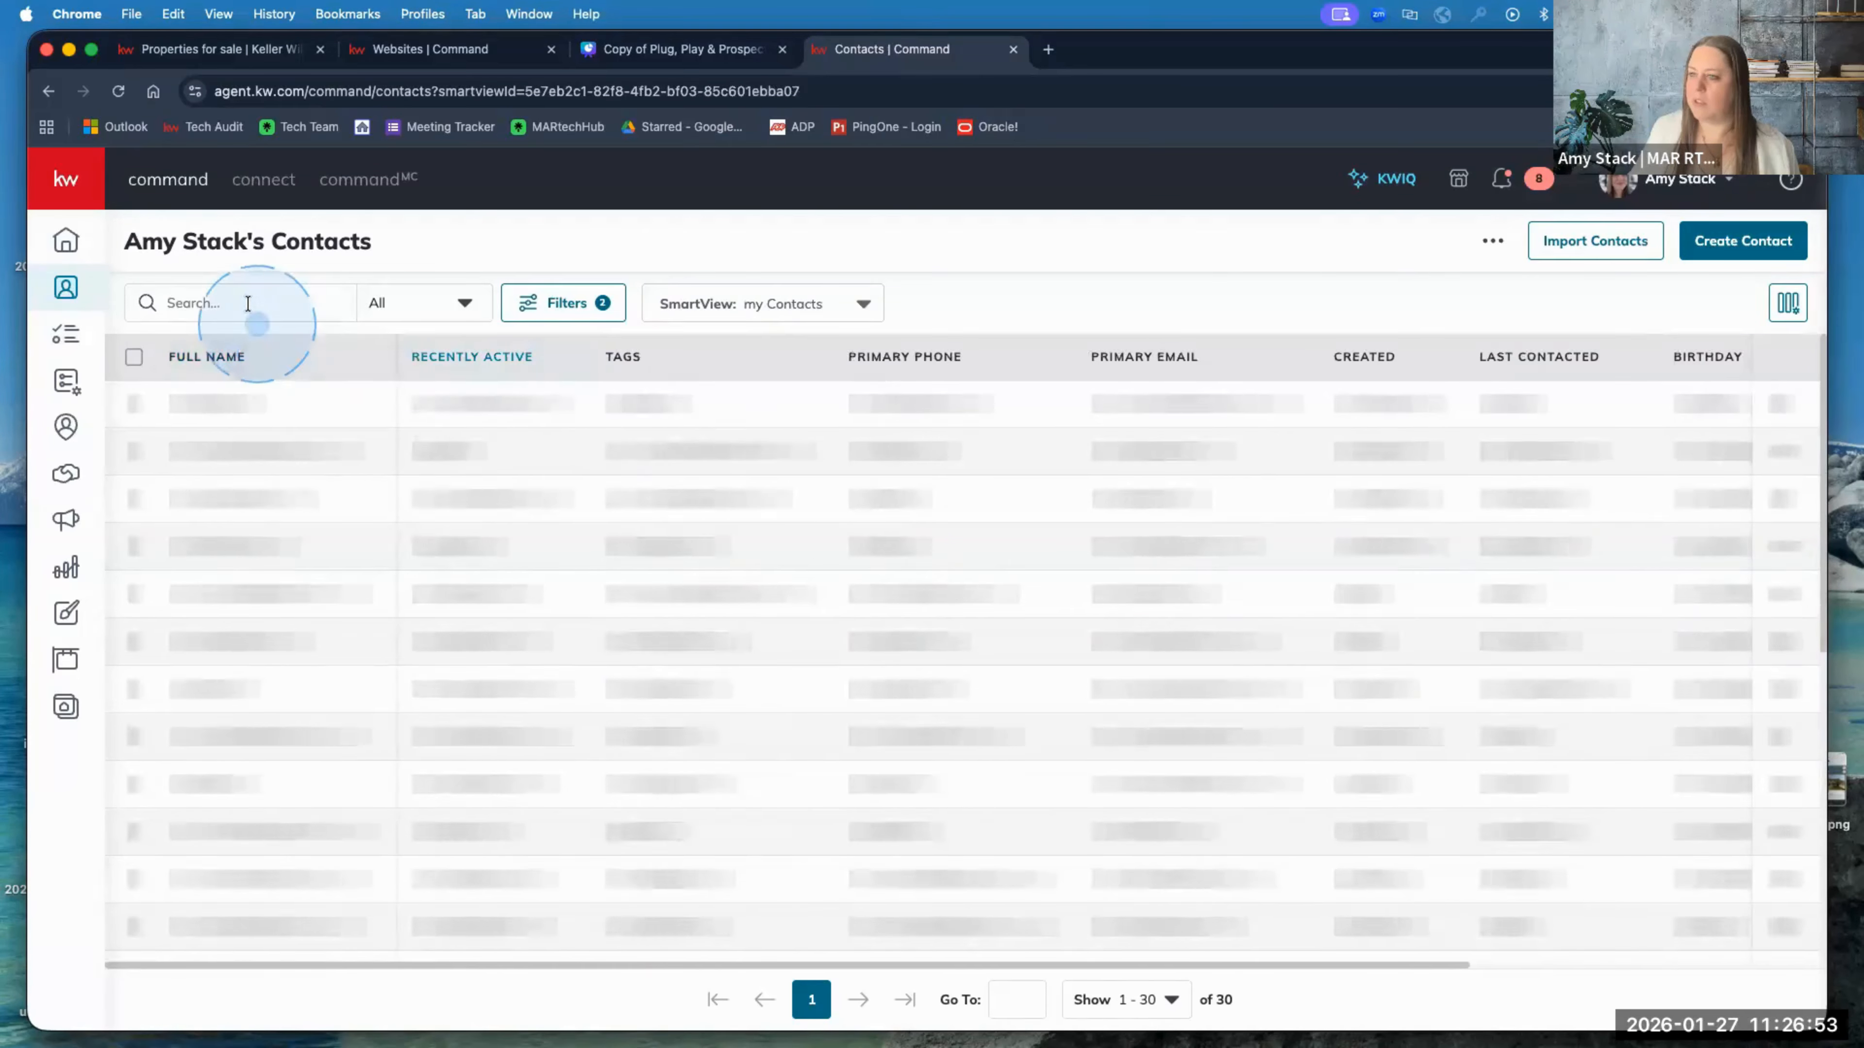
{"action": "type", "text": "stack"}
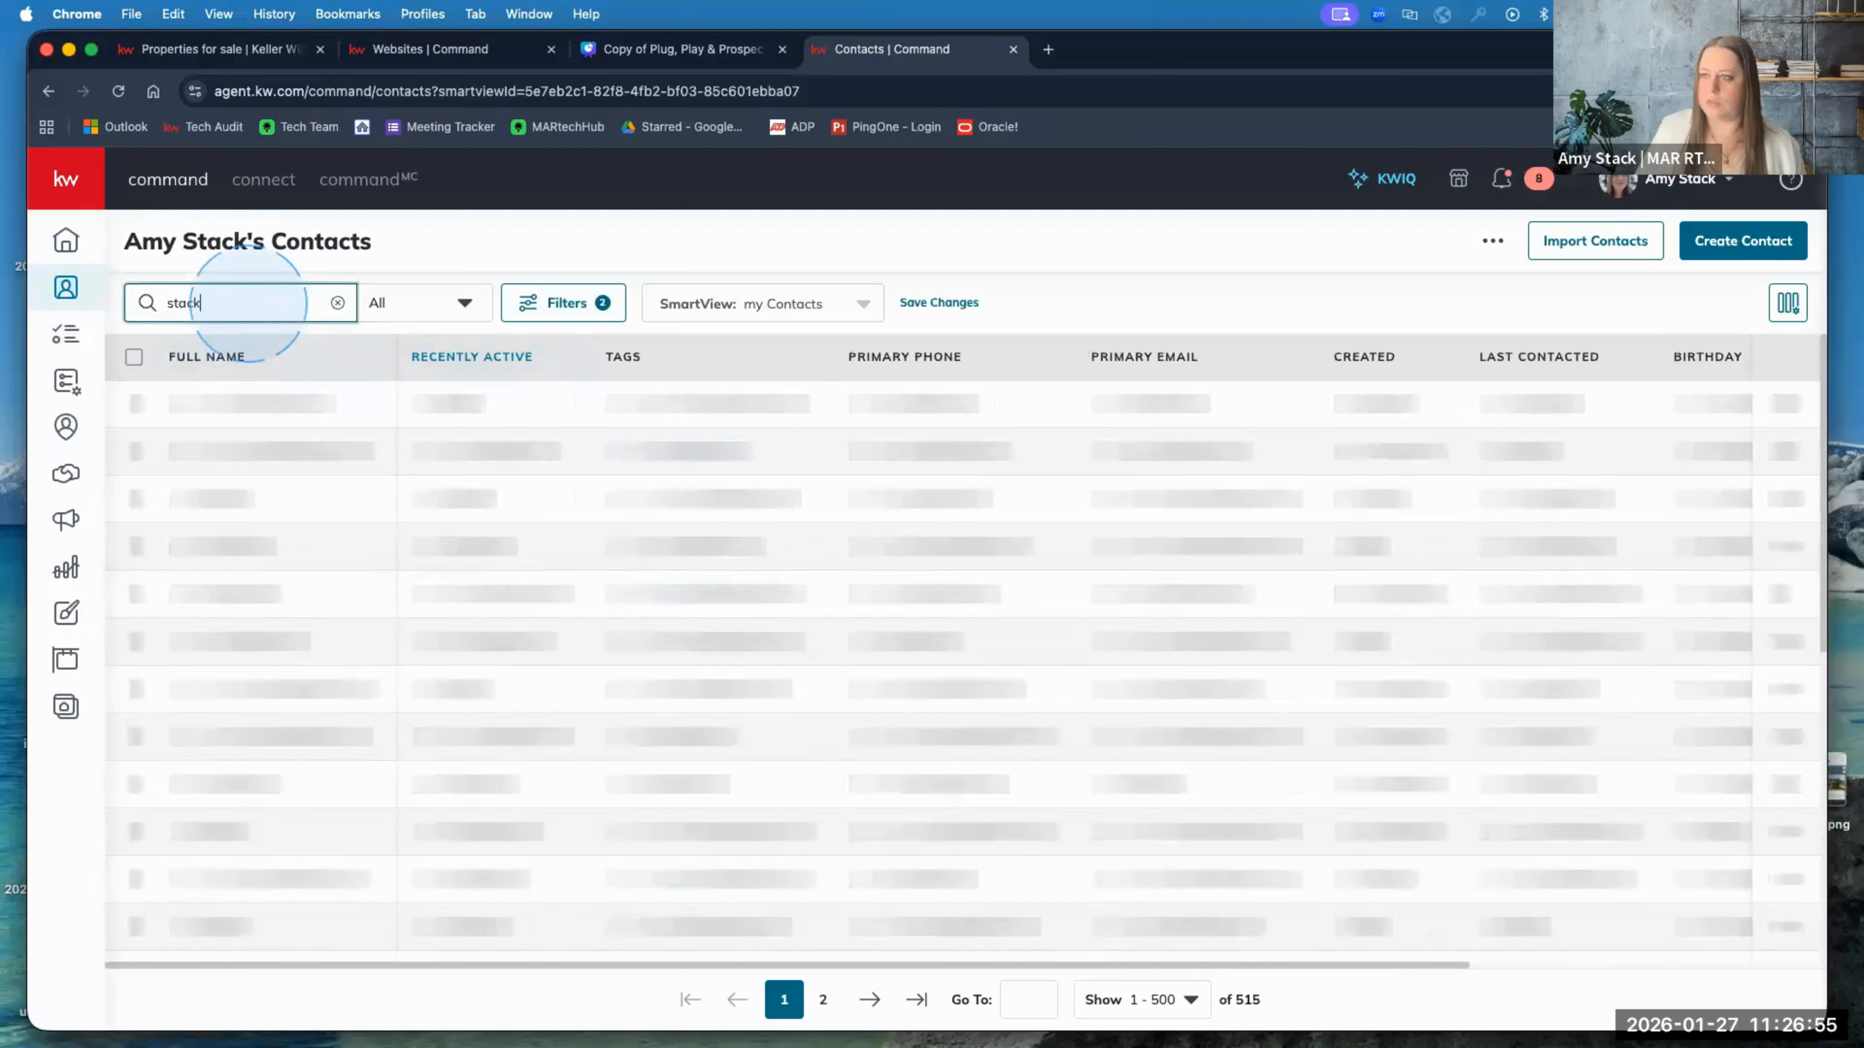
{"action": "left_click", "coordinate": [220, 405]}
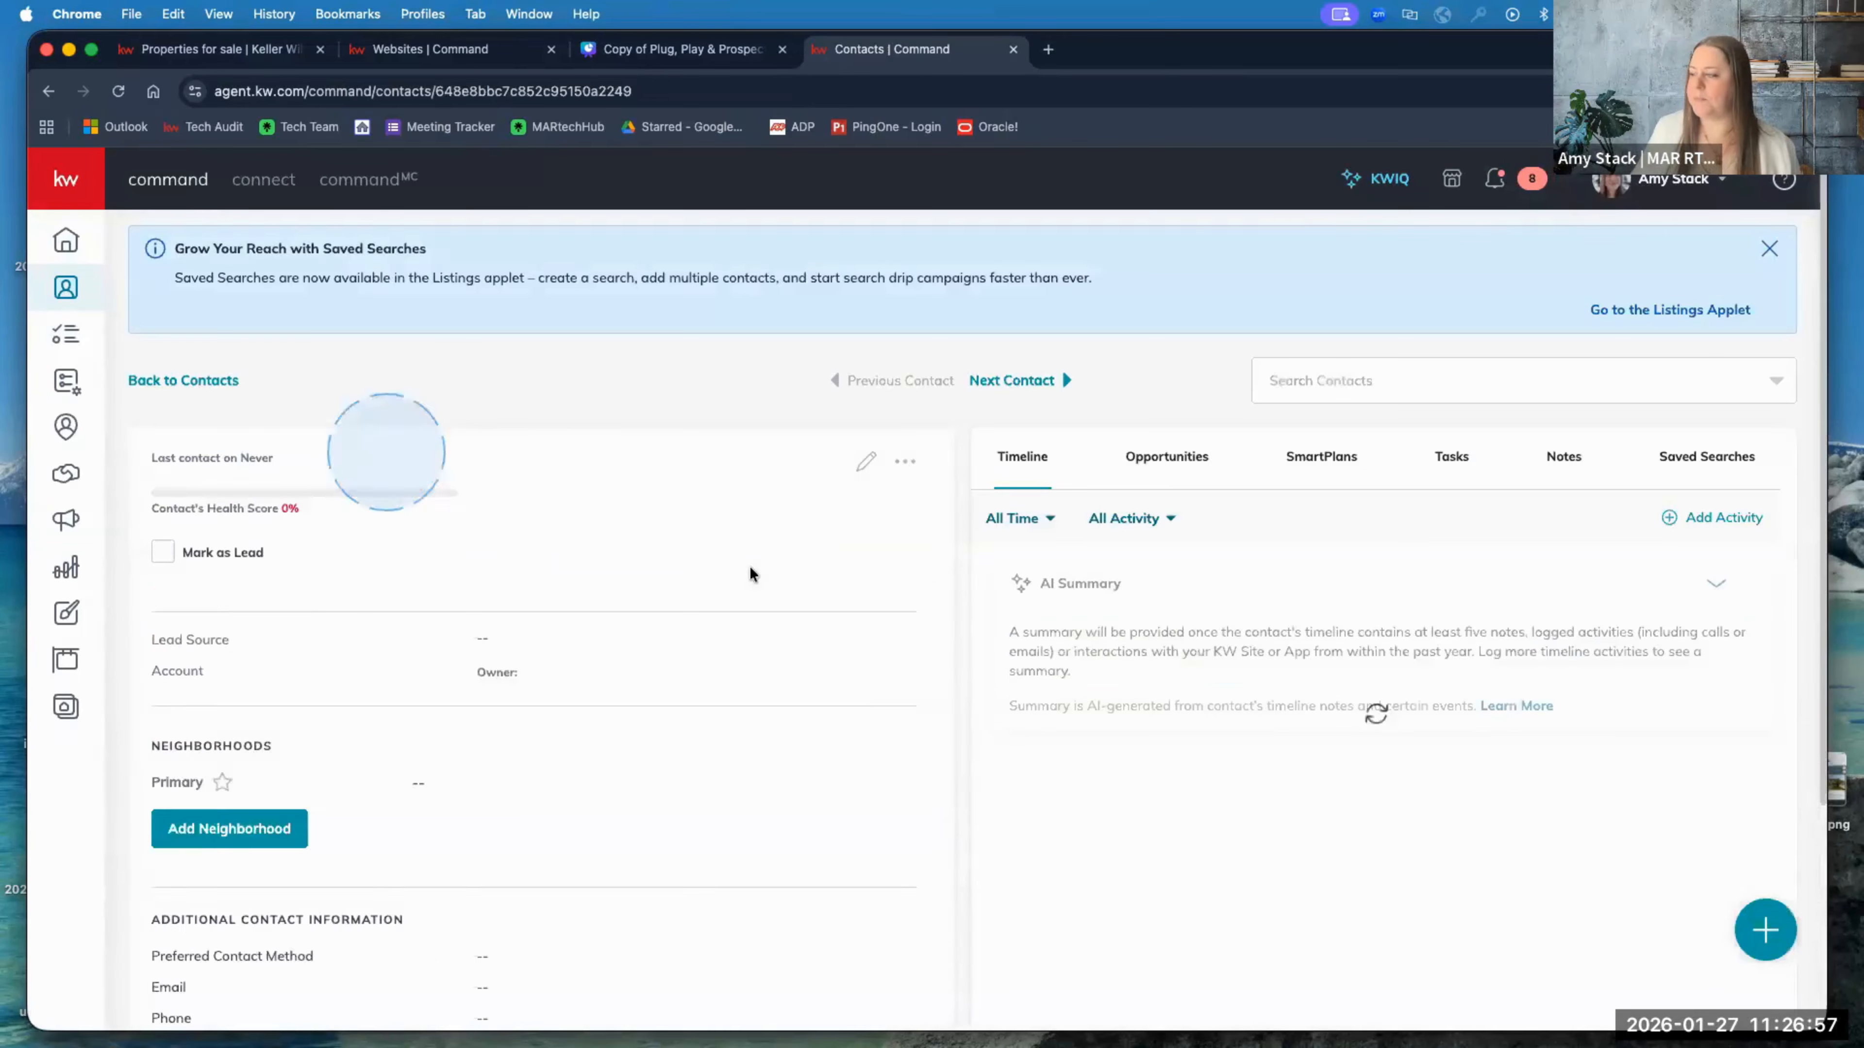
Step: Read through the contact's timeline of viewed and favourited listings, then return to Forced Registration's 10 Properties setting
{"action": "scroll", "coordinate": [1141, 590], "scroll_direction": "down", "scroll_amount": 3}
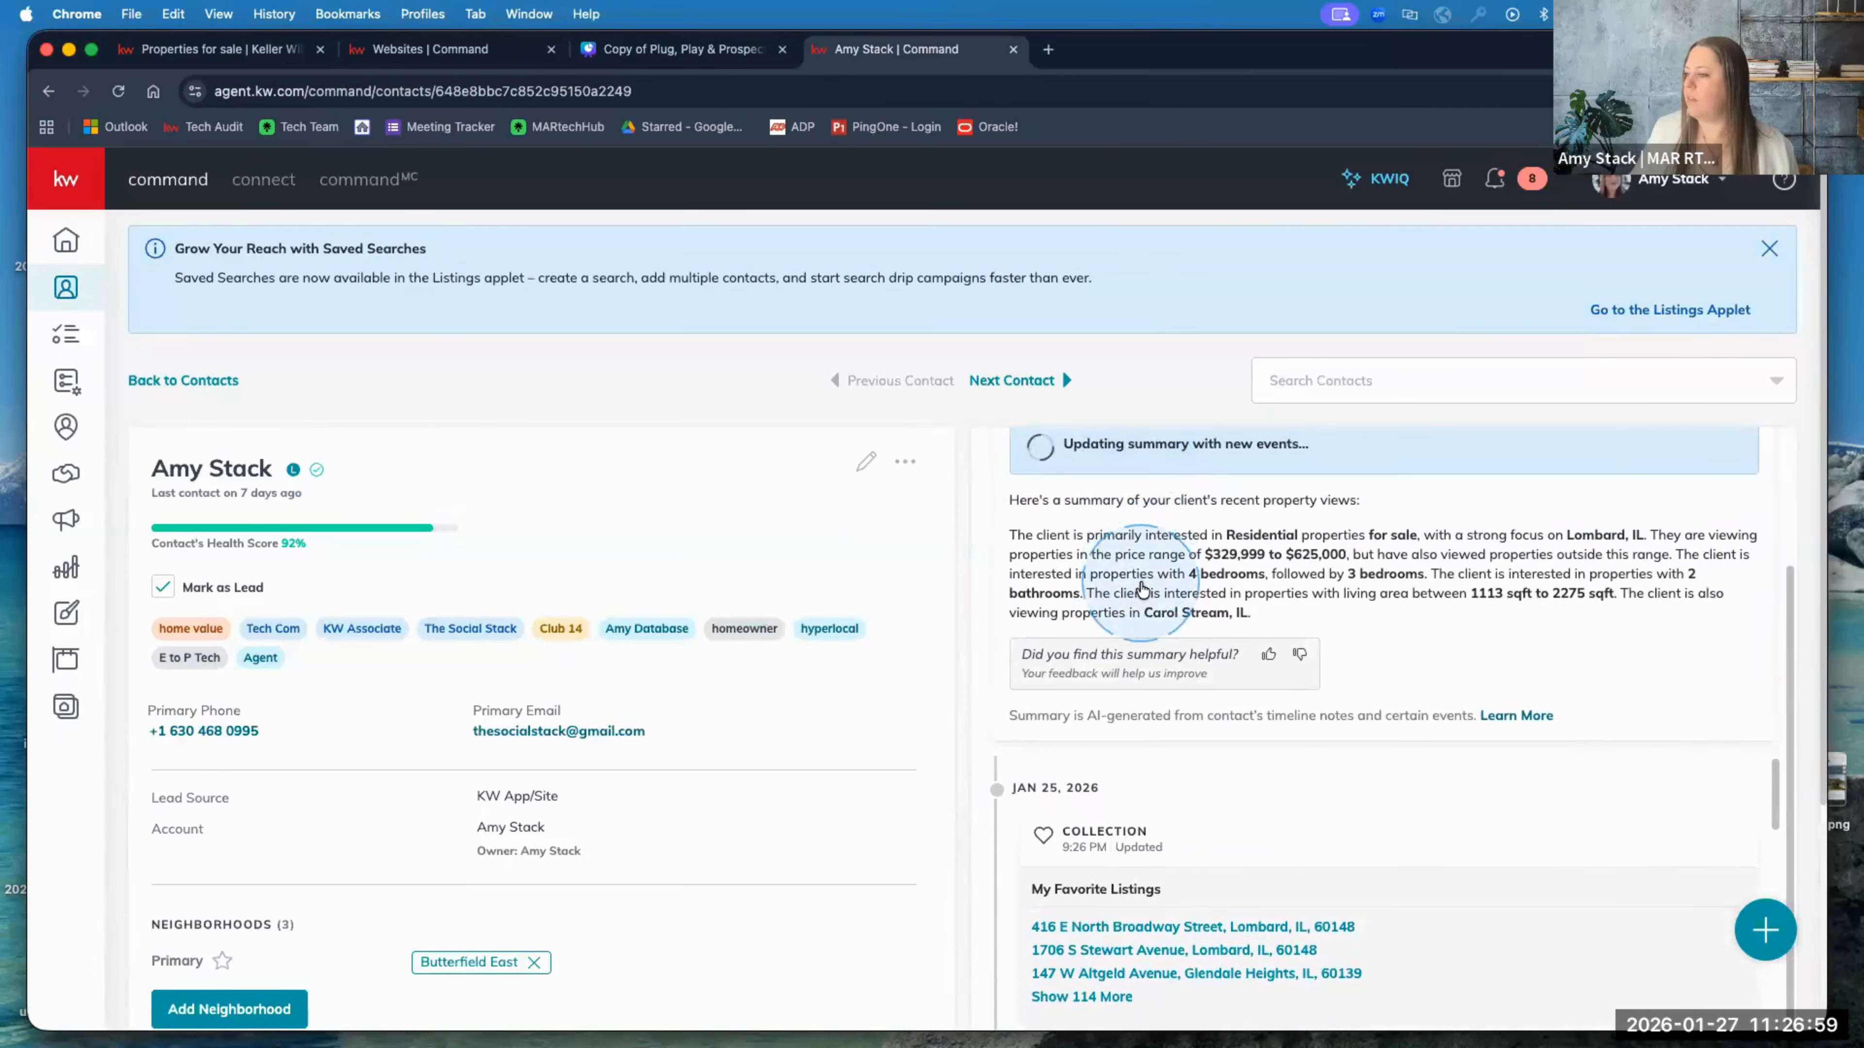
{"action": "scroll", "coordinate": [1359, 748], "scroll_direction": "down", "scroll_amount": 3}
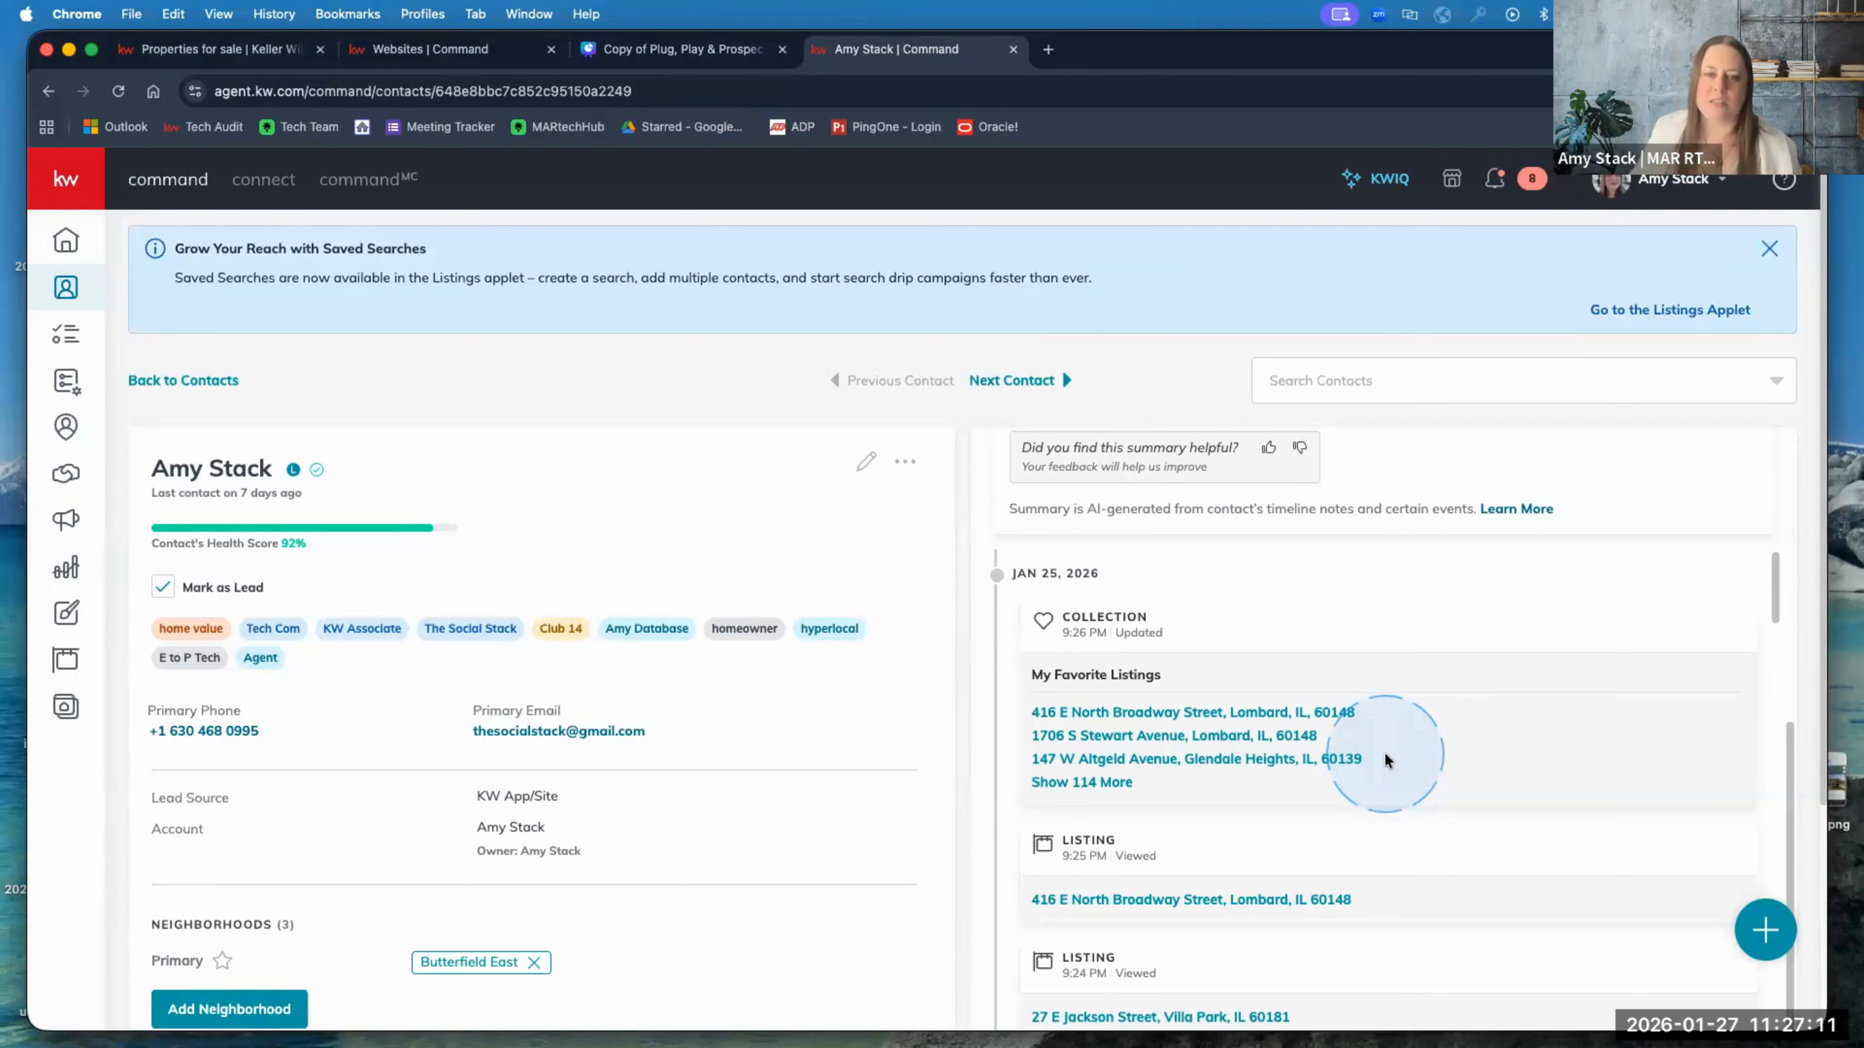
{"action": "scroll", "coordinate": [1385, 750], "scroll_direction": "down", "scroll_amount": 1}
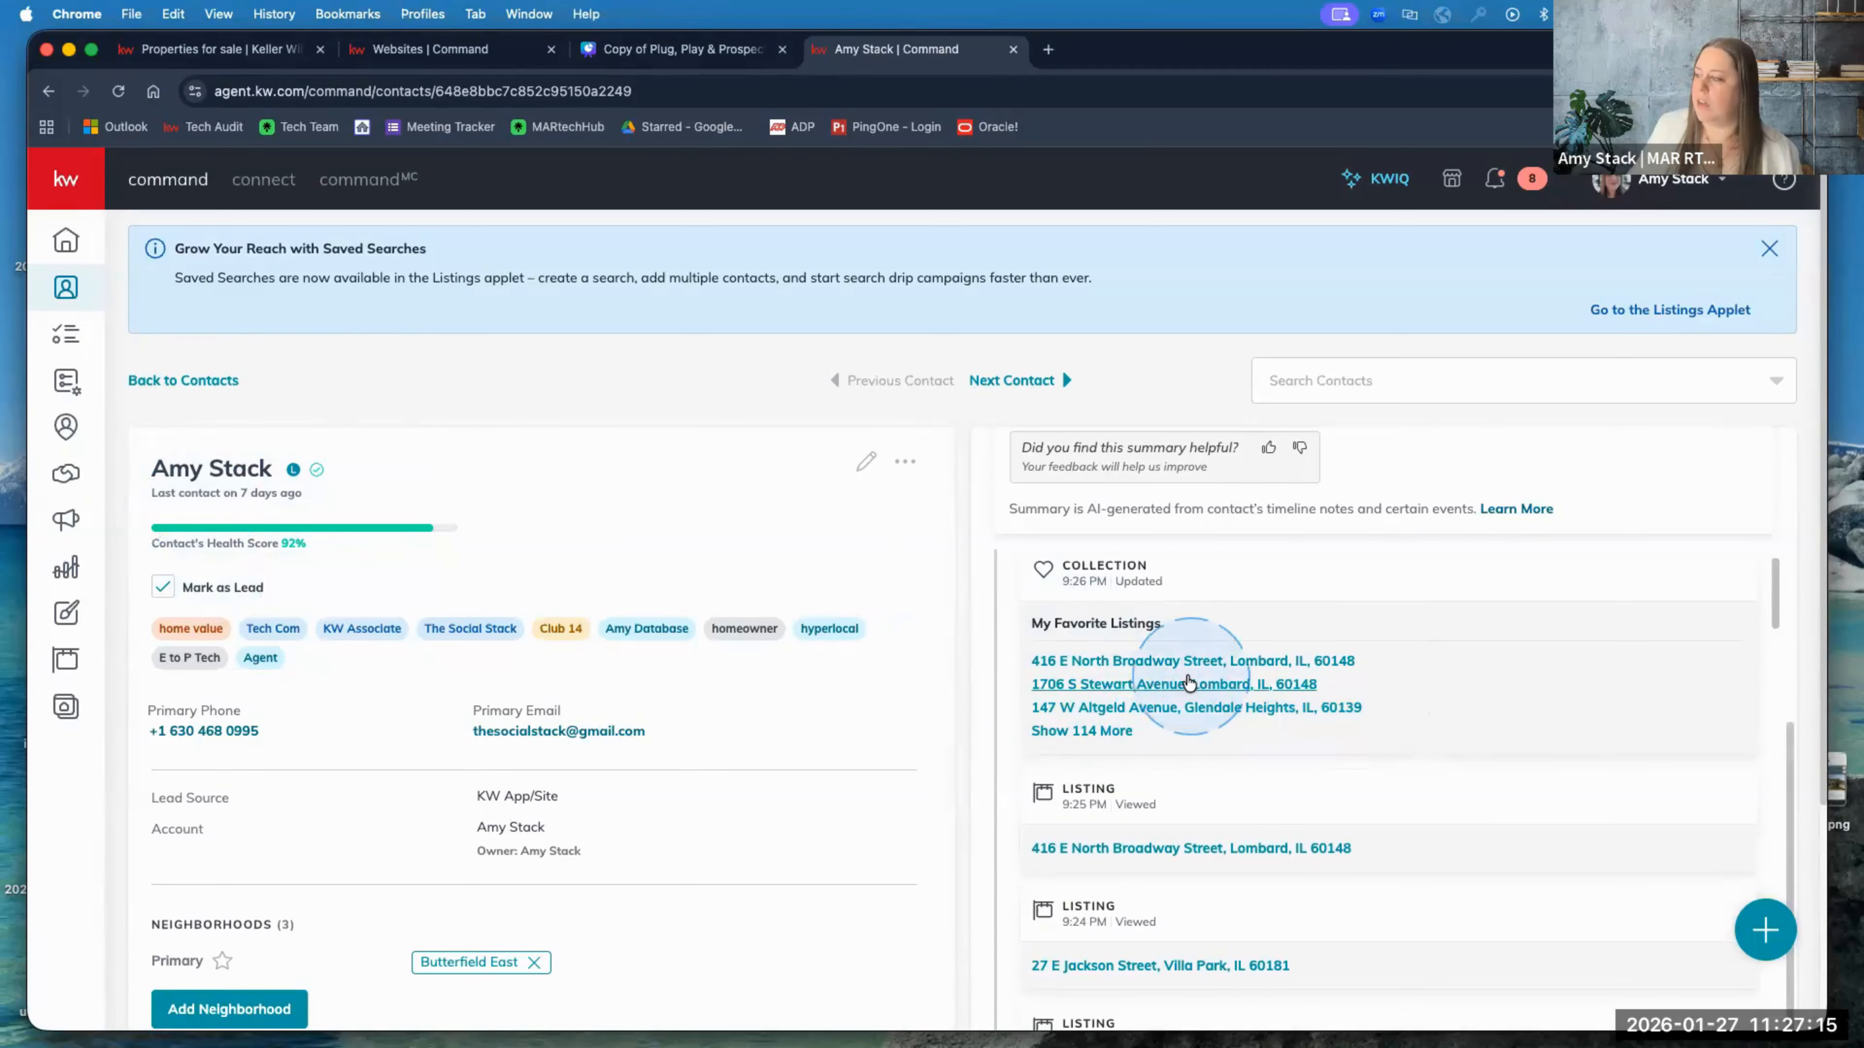
{"action": "scroll", "coordinate": [1174, 624], "scroll_direction": "down", "scroll_amount": 1}
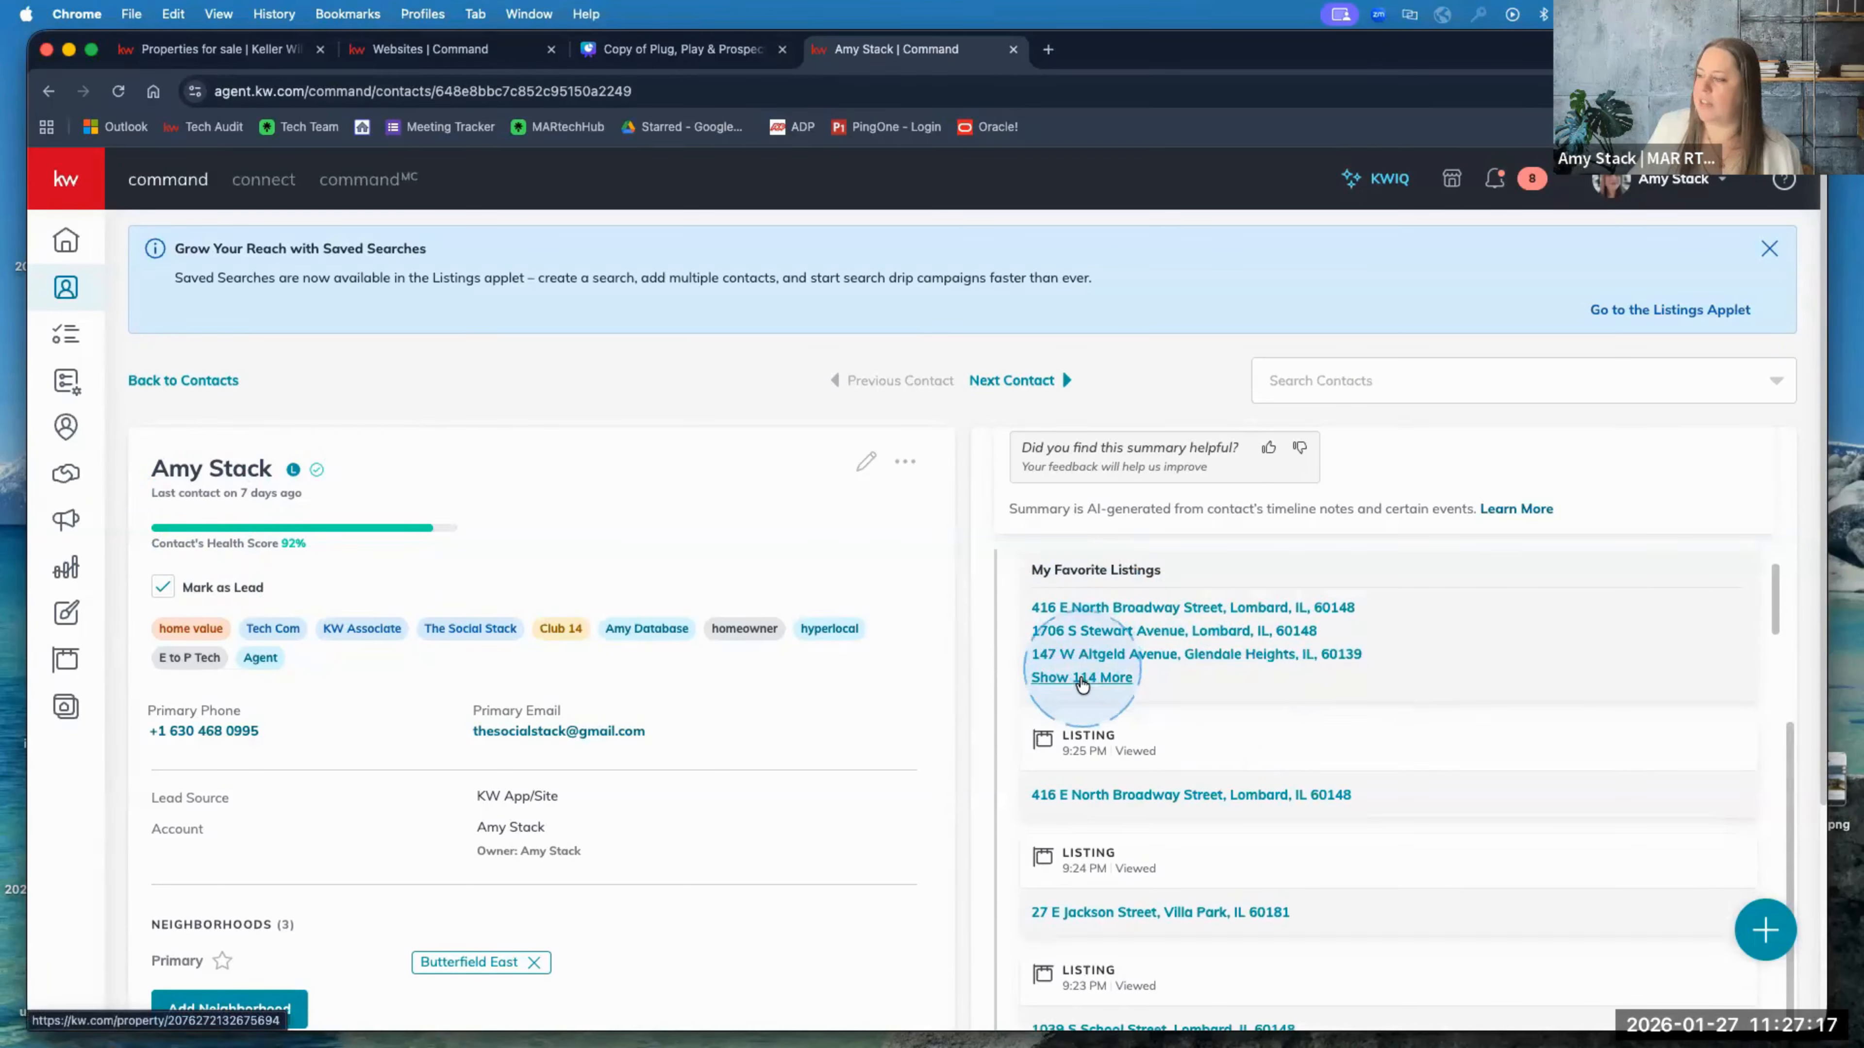
{"action": "scroll", "coordinate": [1084, 679], "scroll_direction": "down", "scroll_amount": 1}
{"action": "scroll", "coordinate": [1083, 685], "scroll_direction": "down", "scroll_amount": 3}
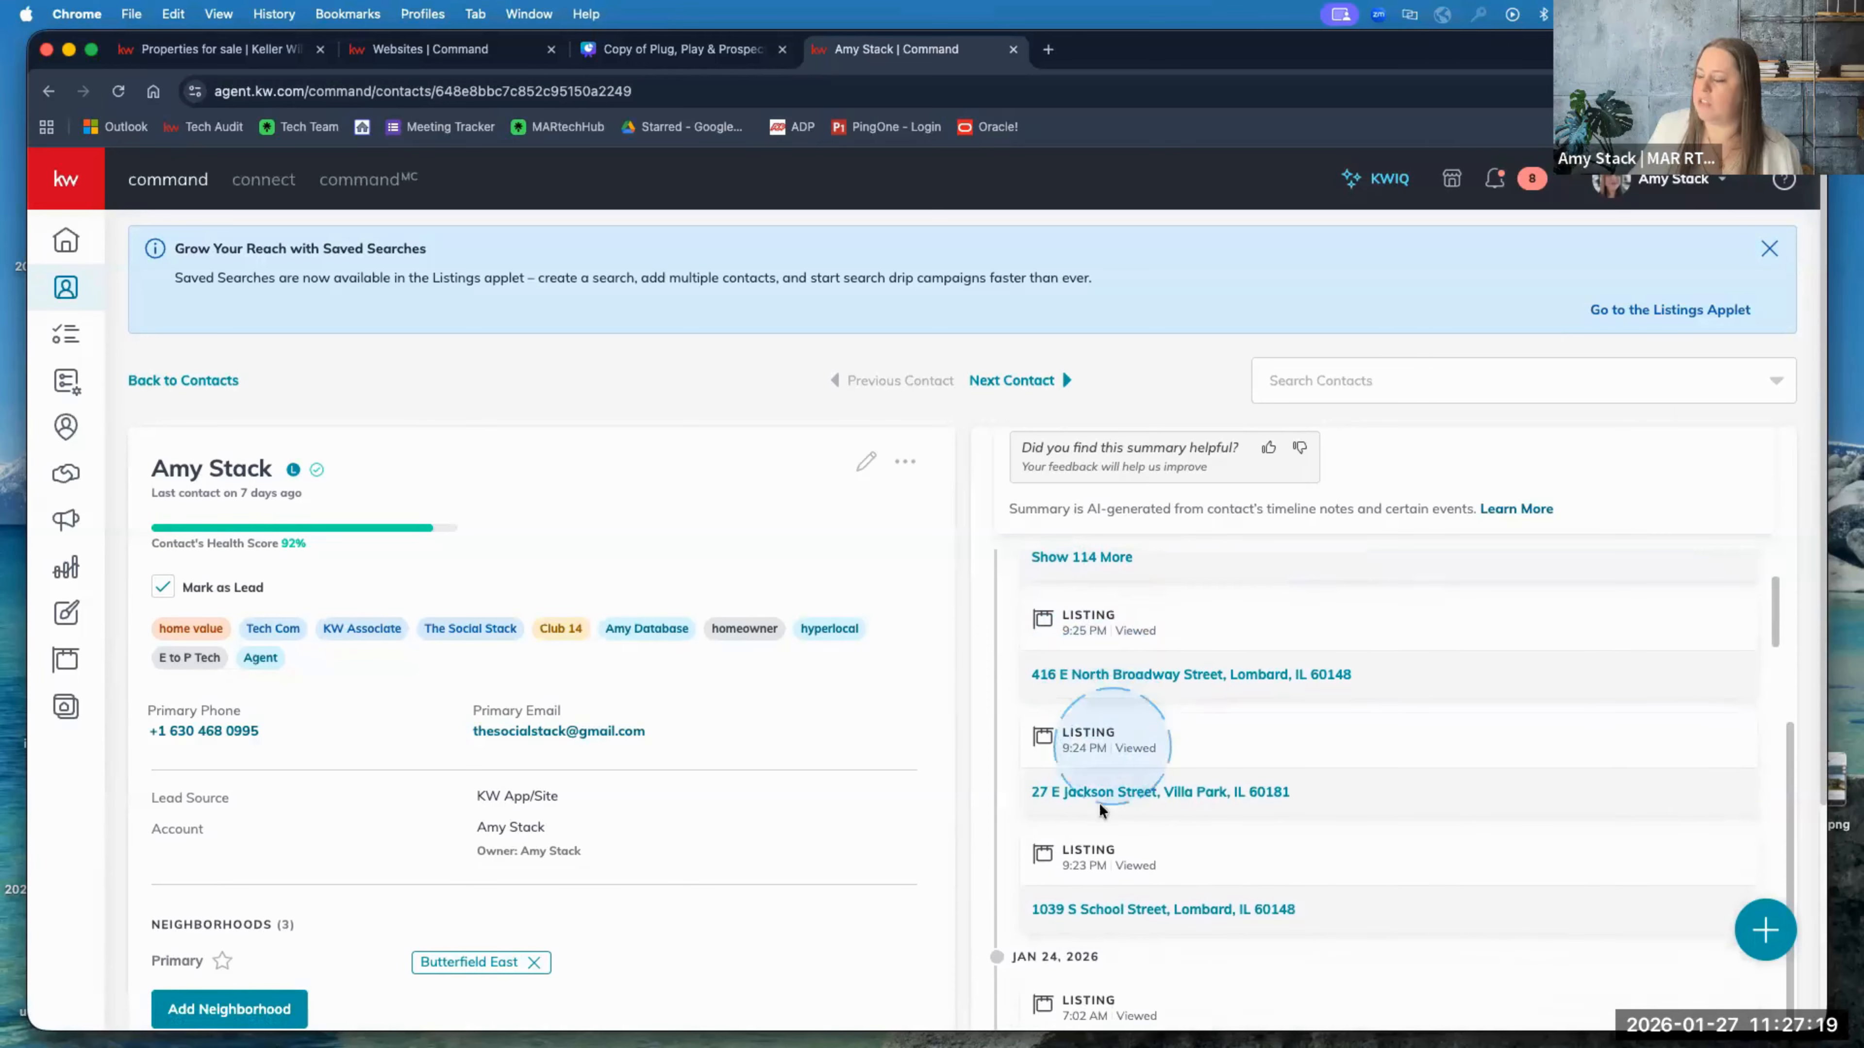
{"action": "scroll", "coordinate": [1100, 837], "scroll_direction": "down", "scroll_amount": 10}
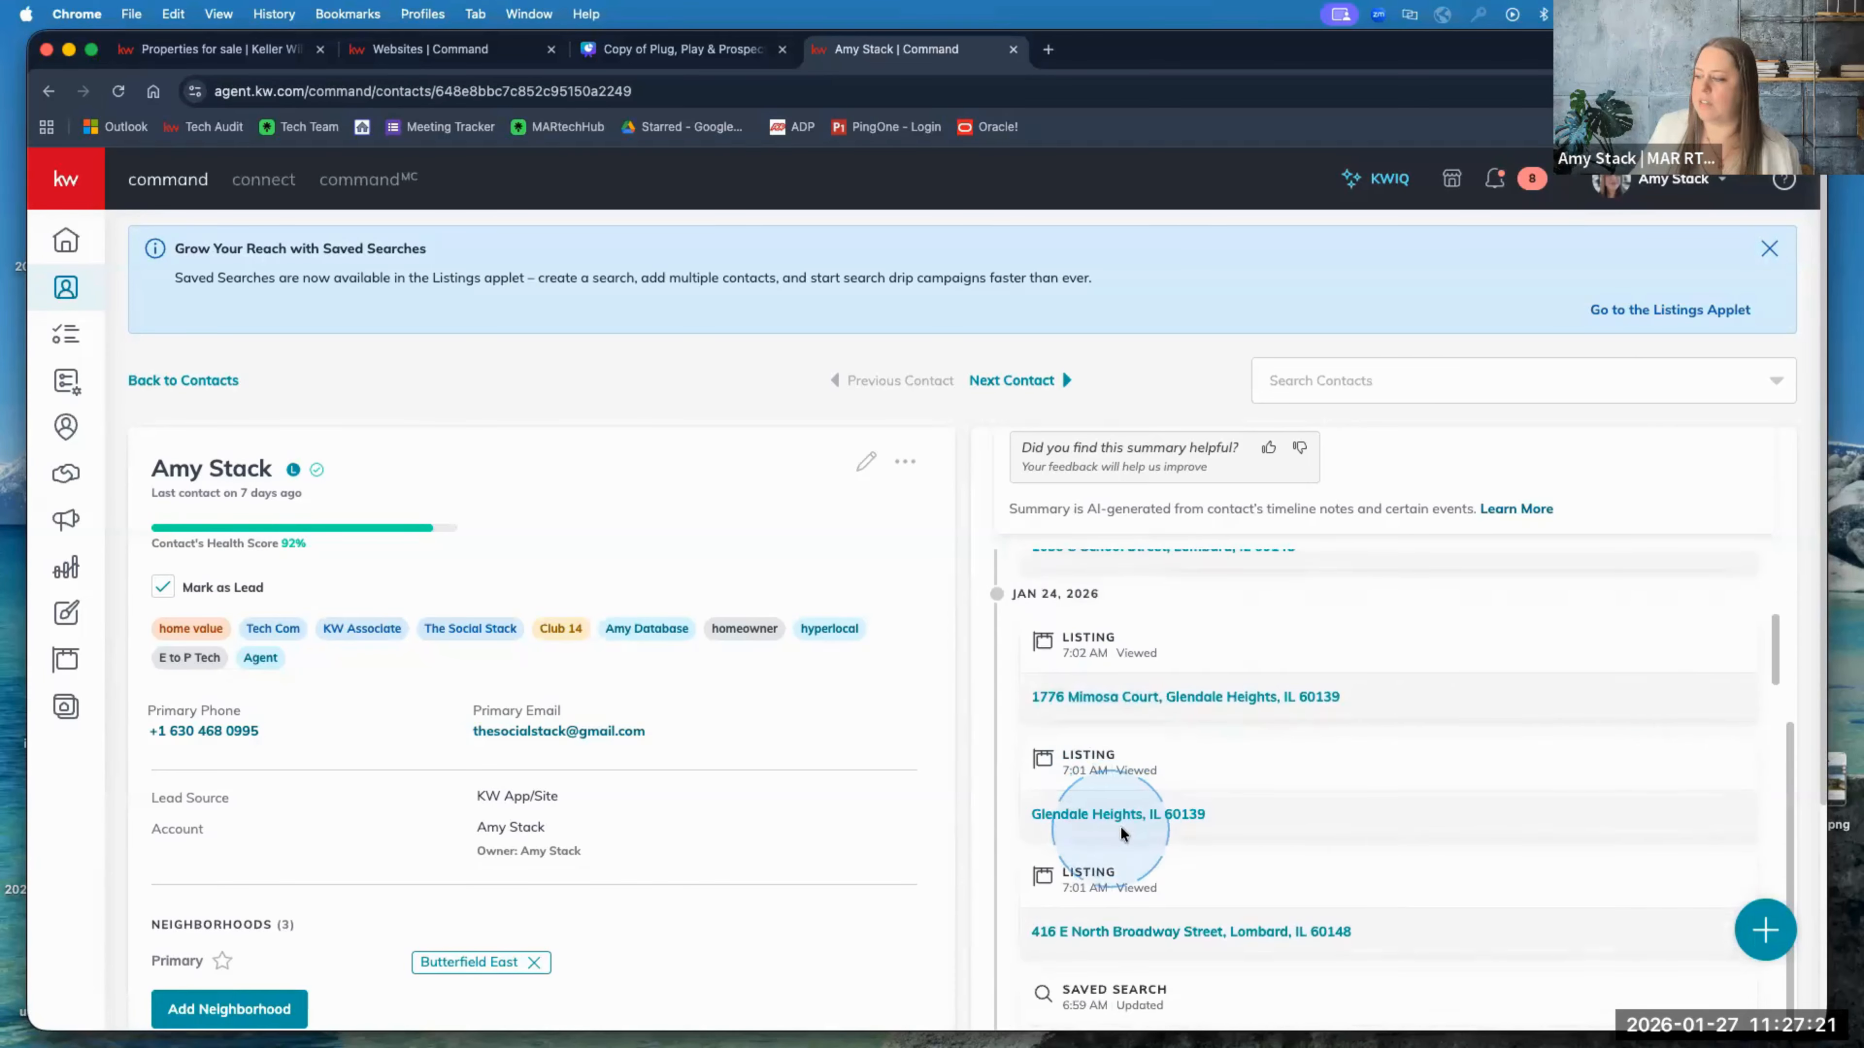
{"action": "scroll", "coordinate": [1121, 833], "scroll_direction": "down", "scroll_amount": 3}
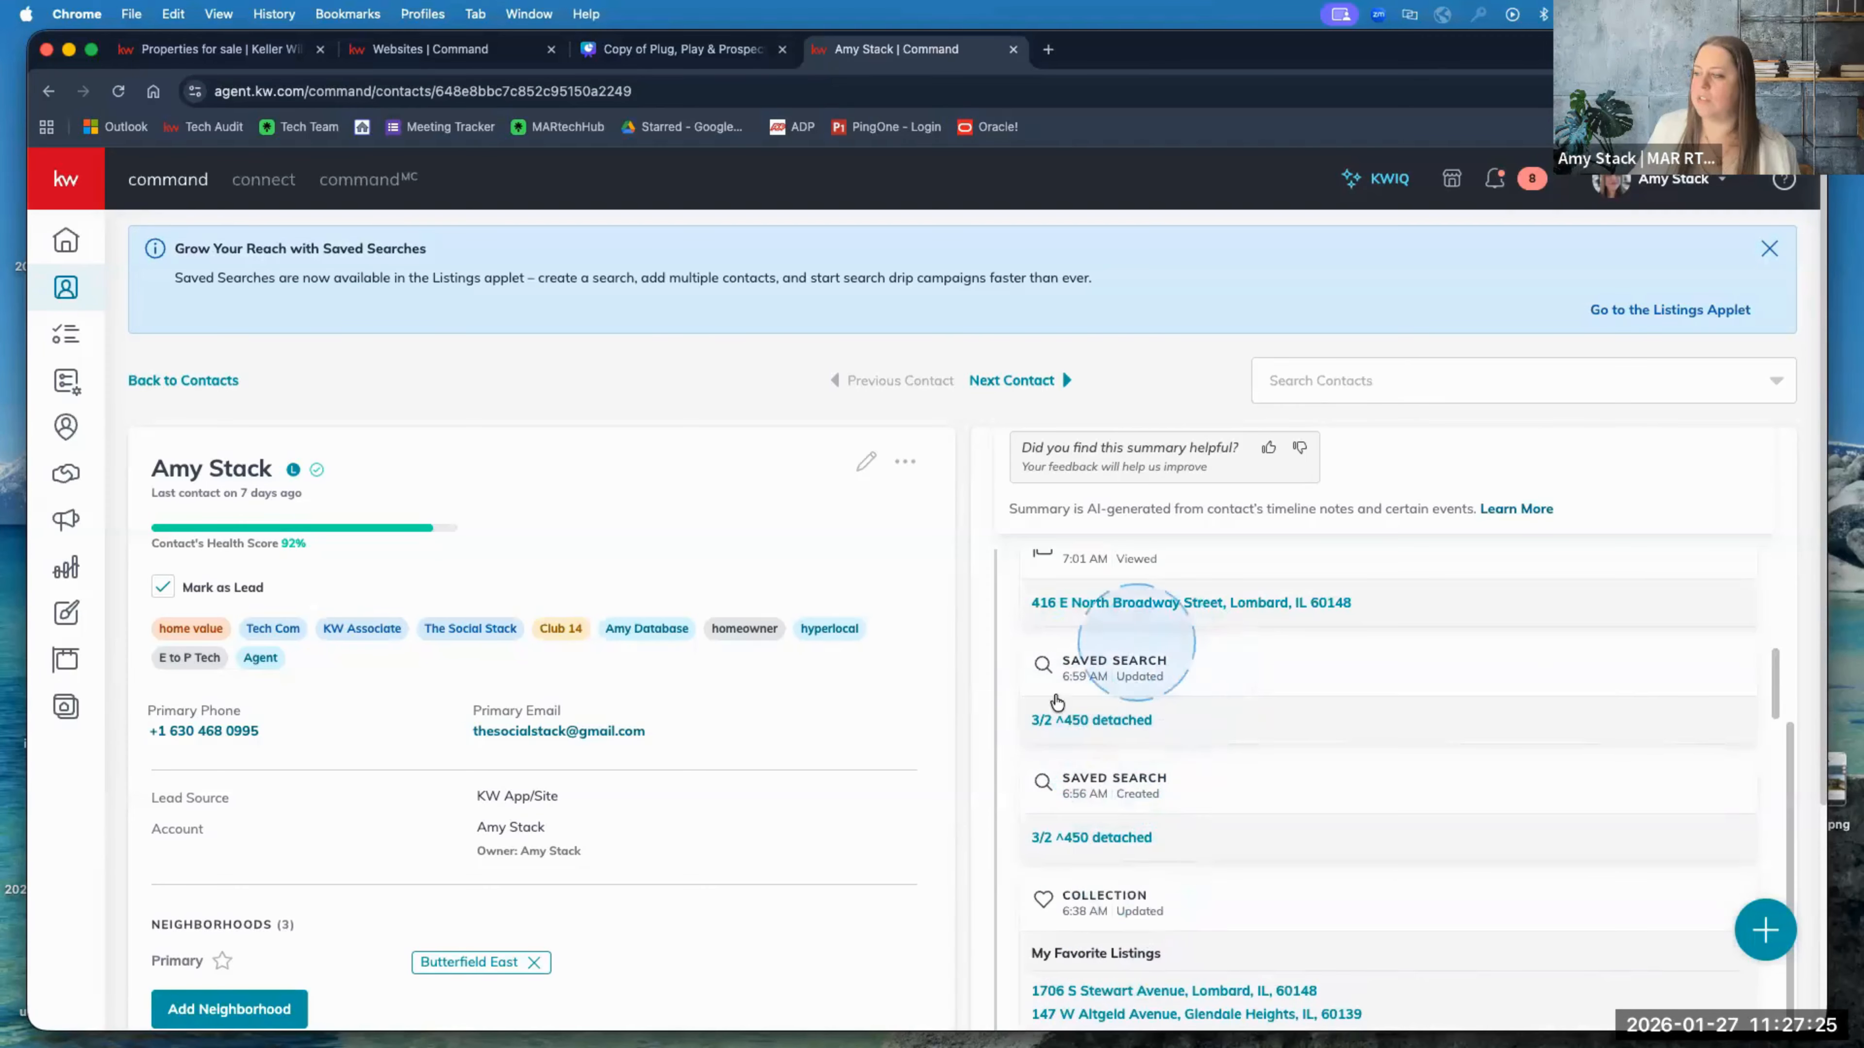
{"action": "scroll", "coordinate": [1185, 862], "scroll_direction": "down", "scroll_amount": 6}
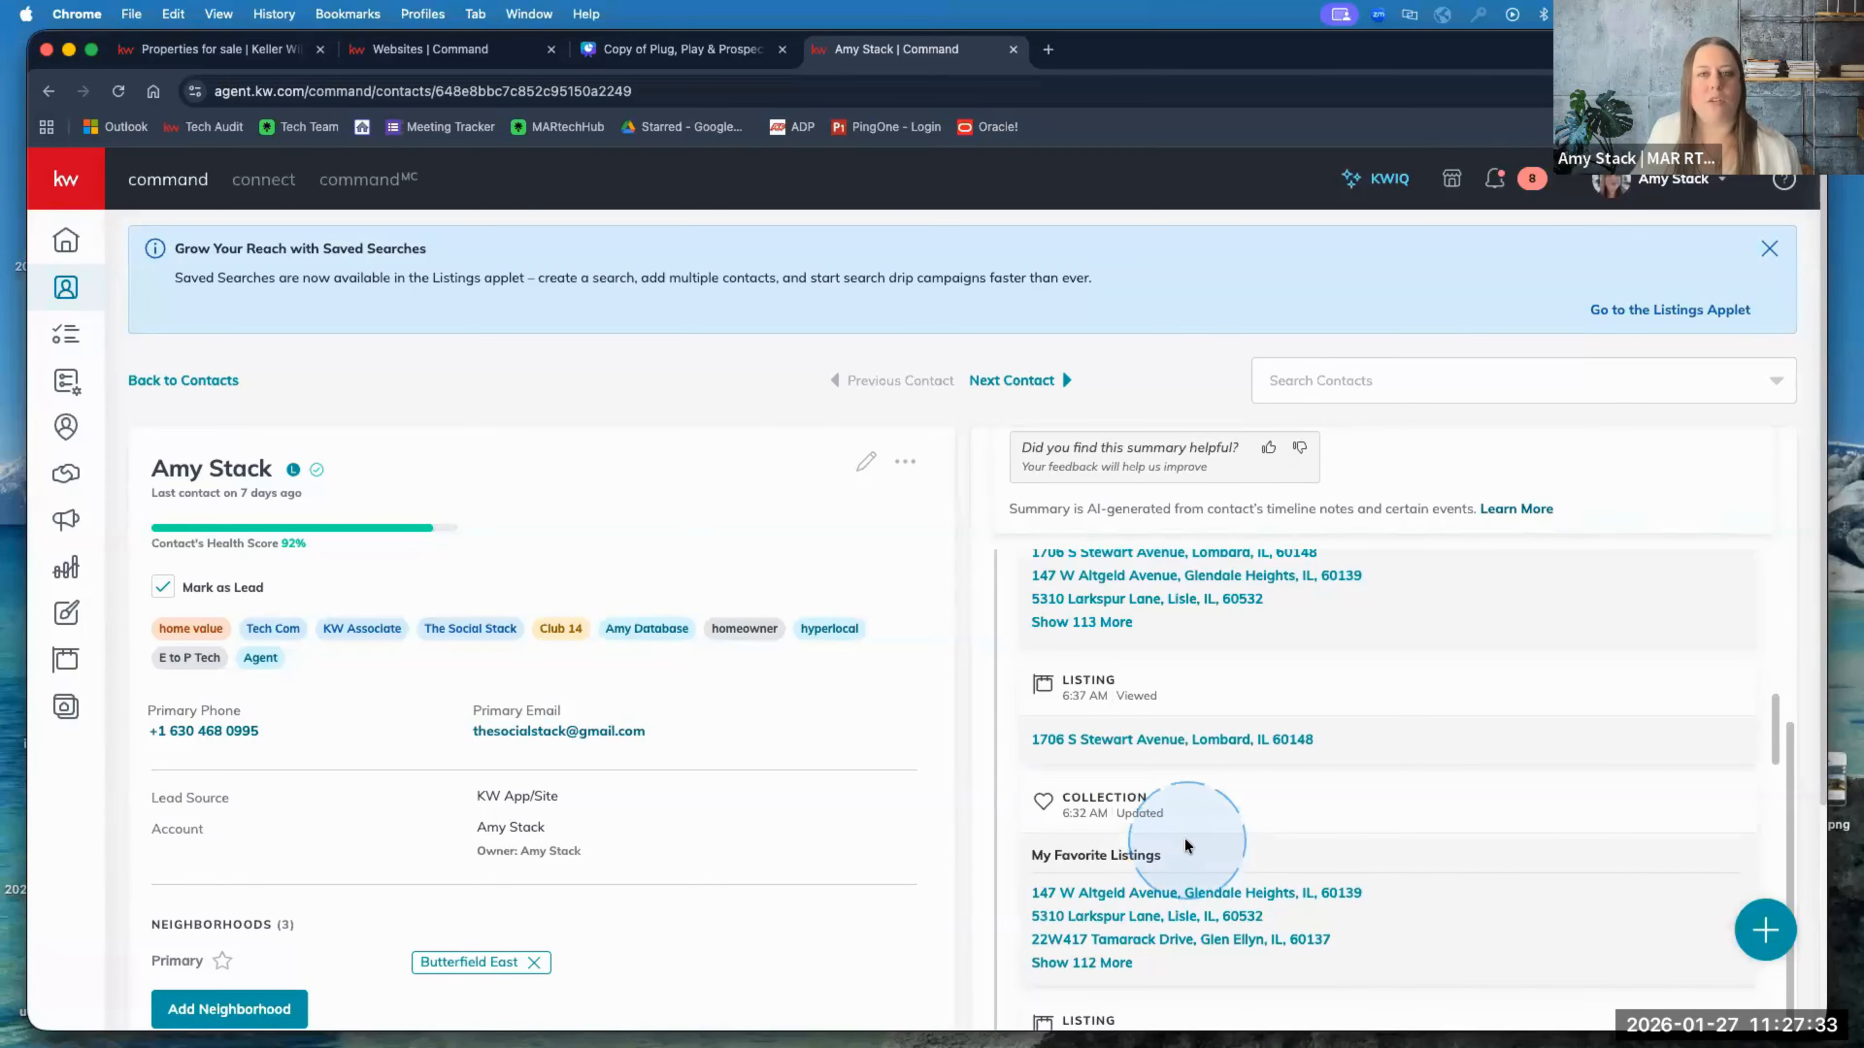
{"action": "left_click", "coordinate": [456, 52]}
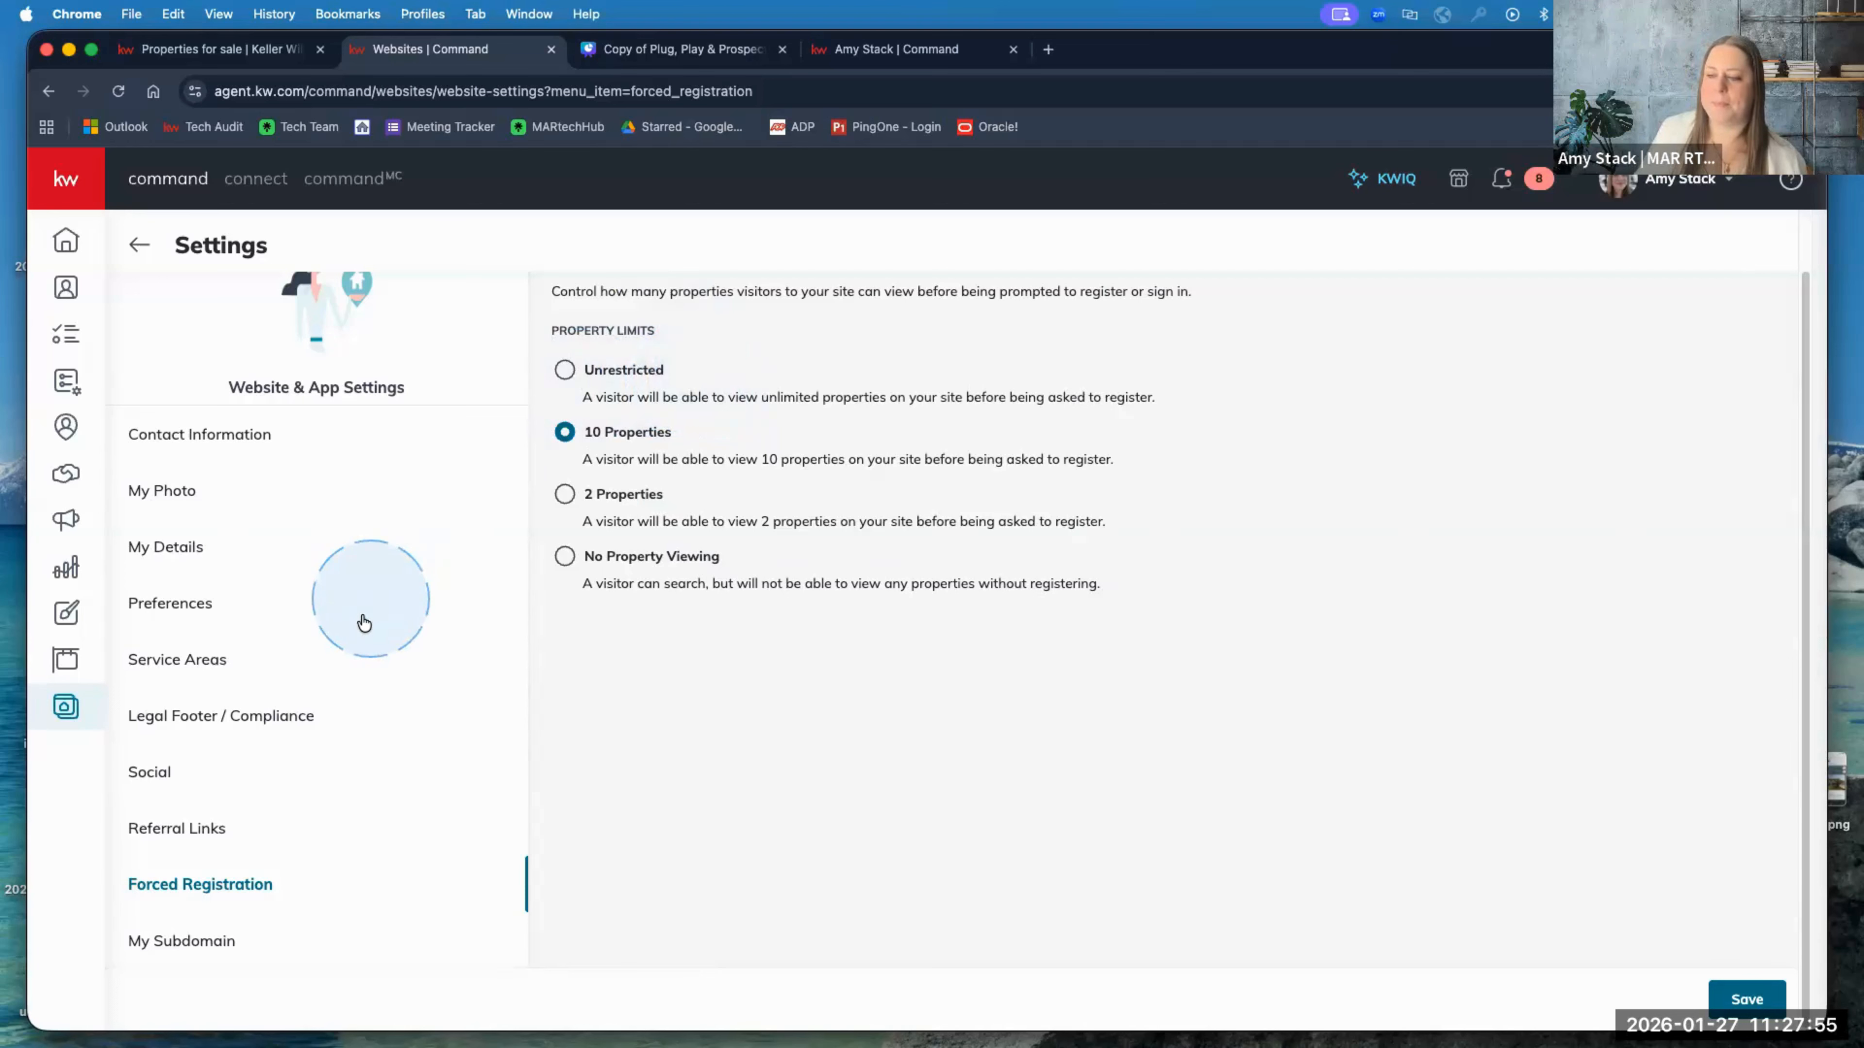
Step: Open My Subdomain and check the opportunity subdomain in the live site's home page address
{"action": "left_click", "coordinate": [198, 942]}
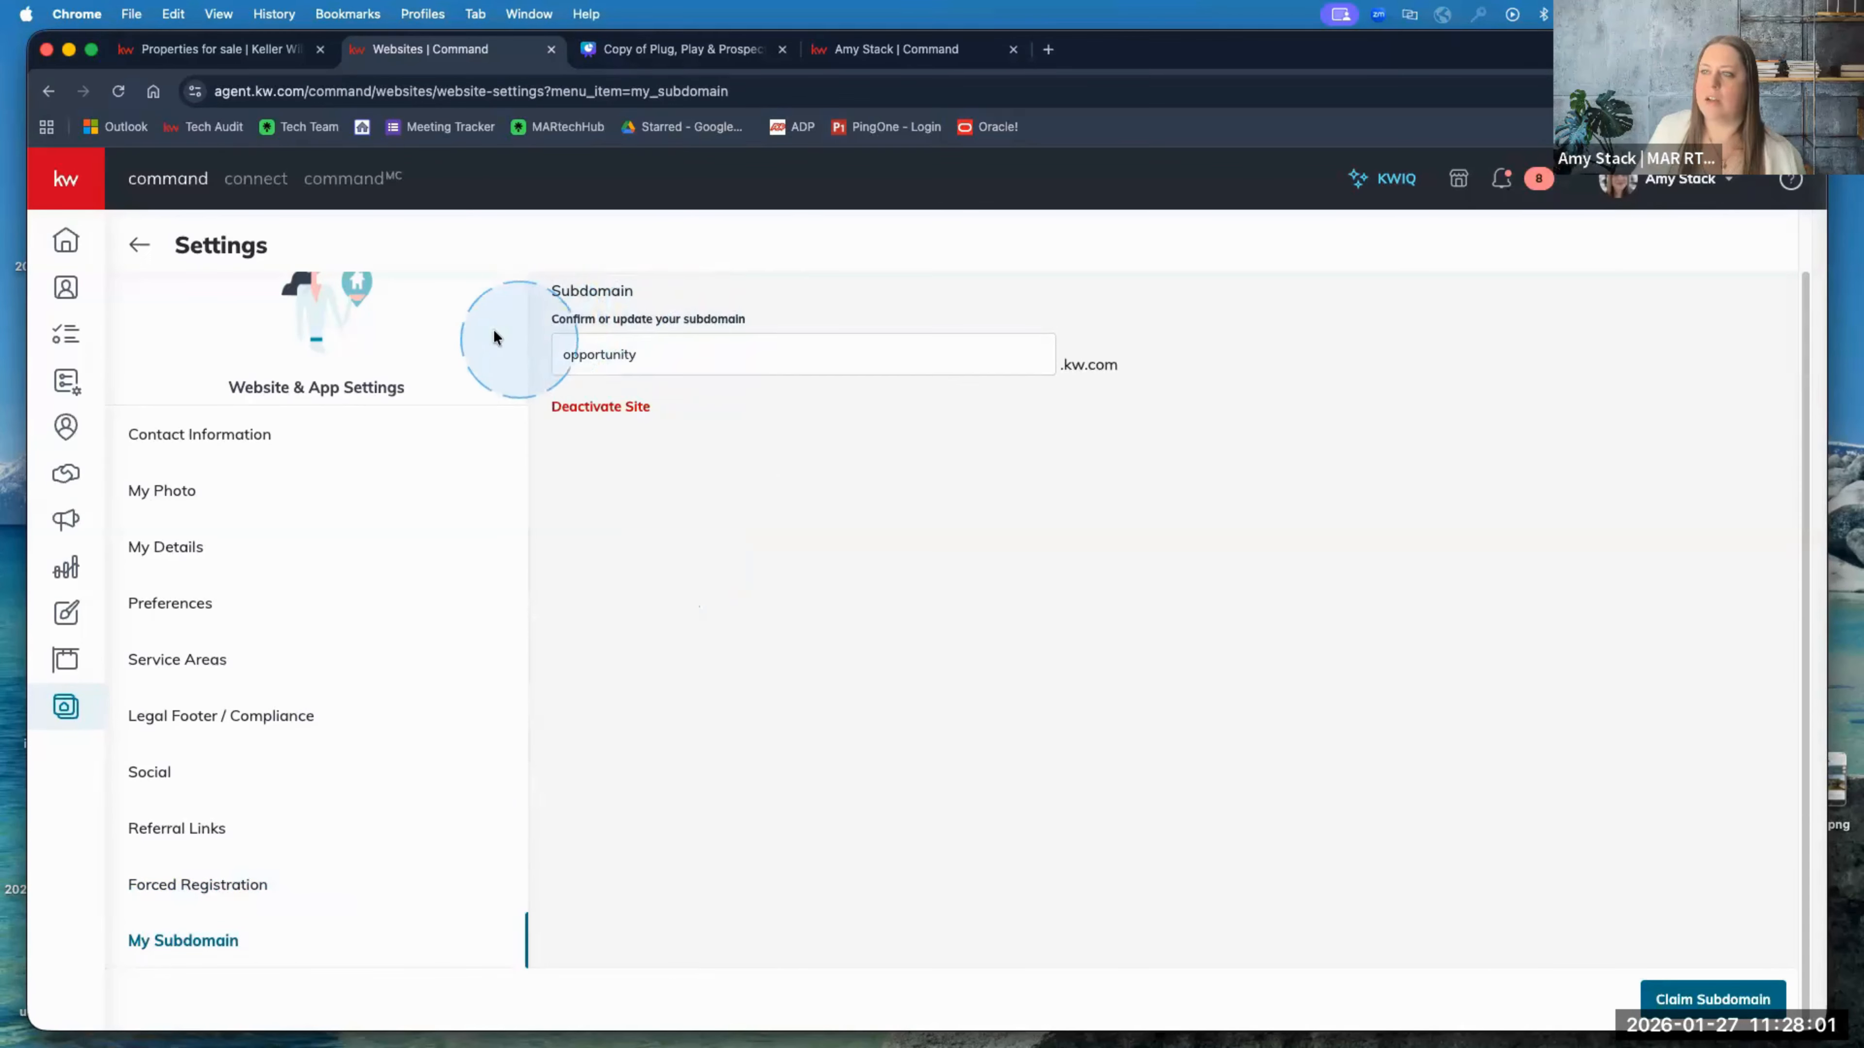
{"action": "left_click", "coordinate": [234, 55]}
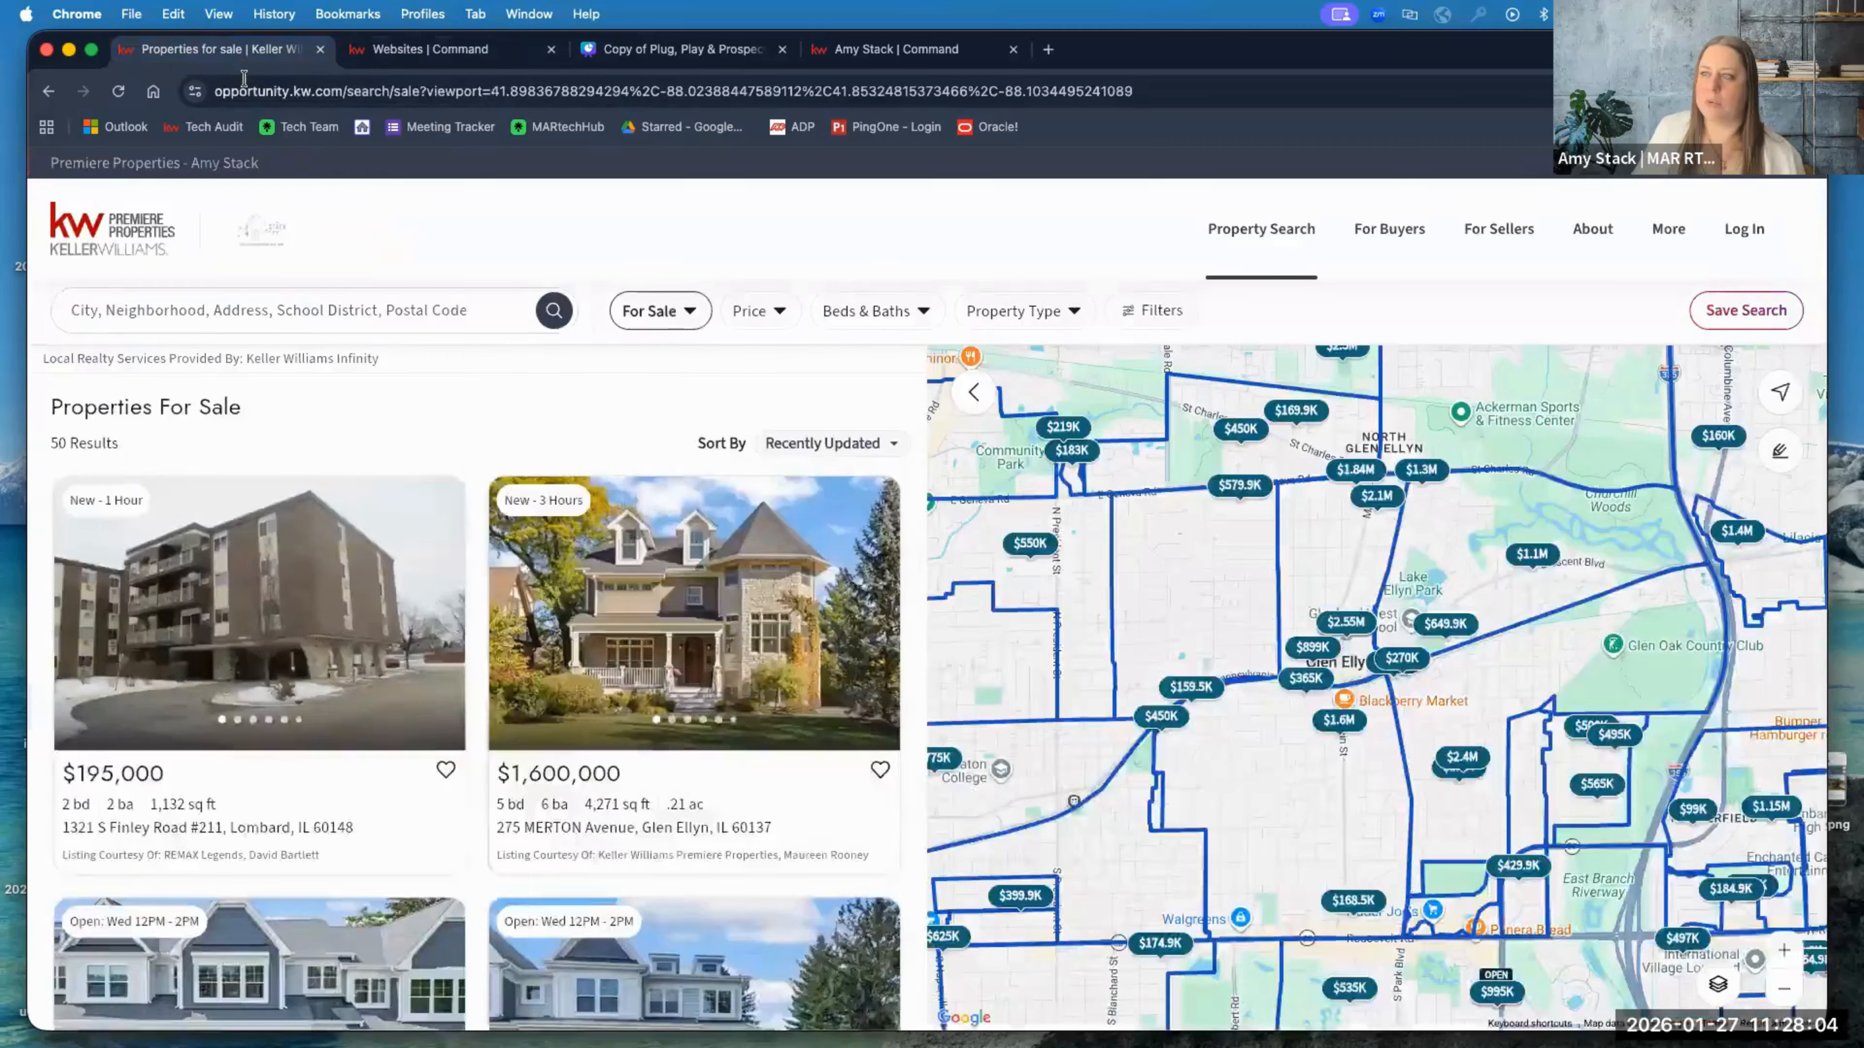
{"action": "left_click", "coordinate": [132, 228]}
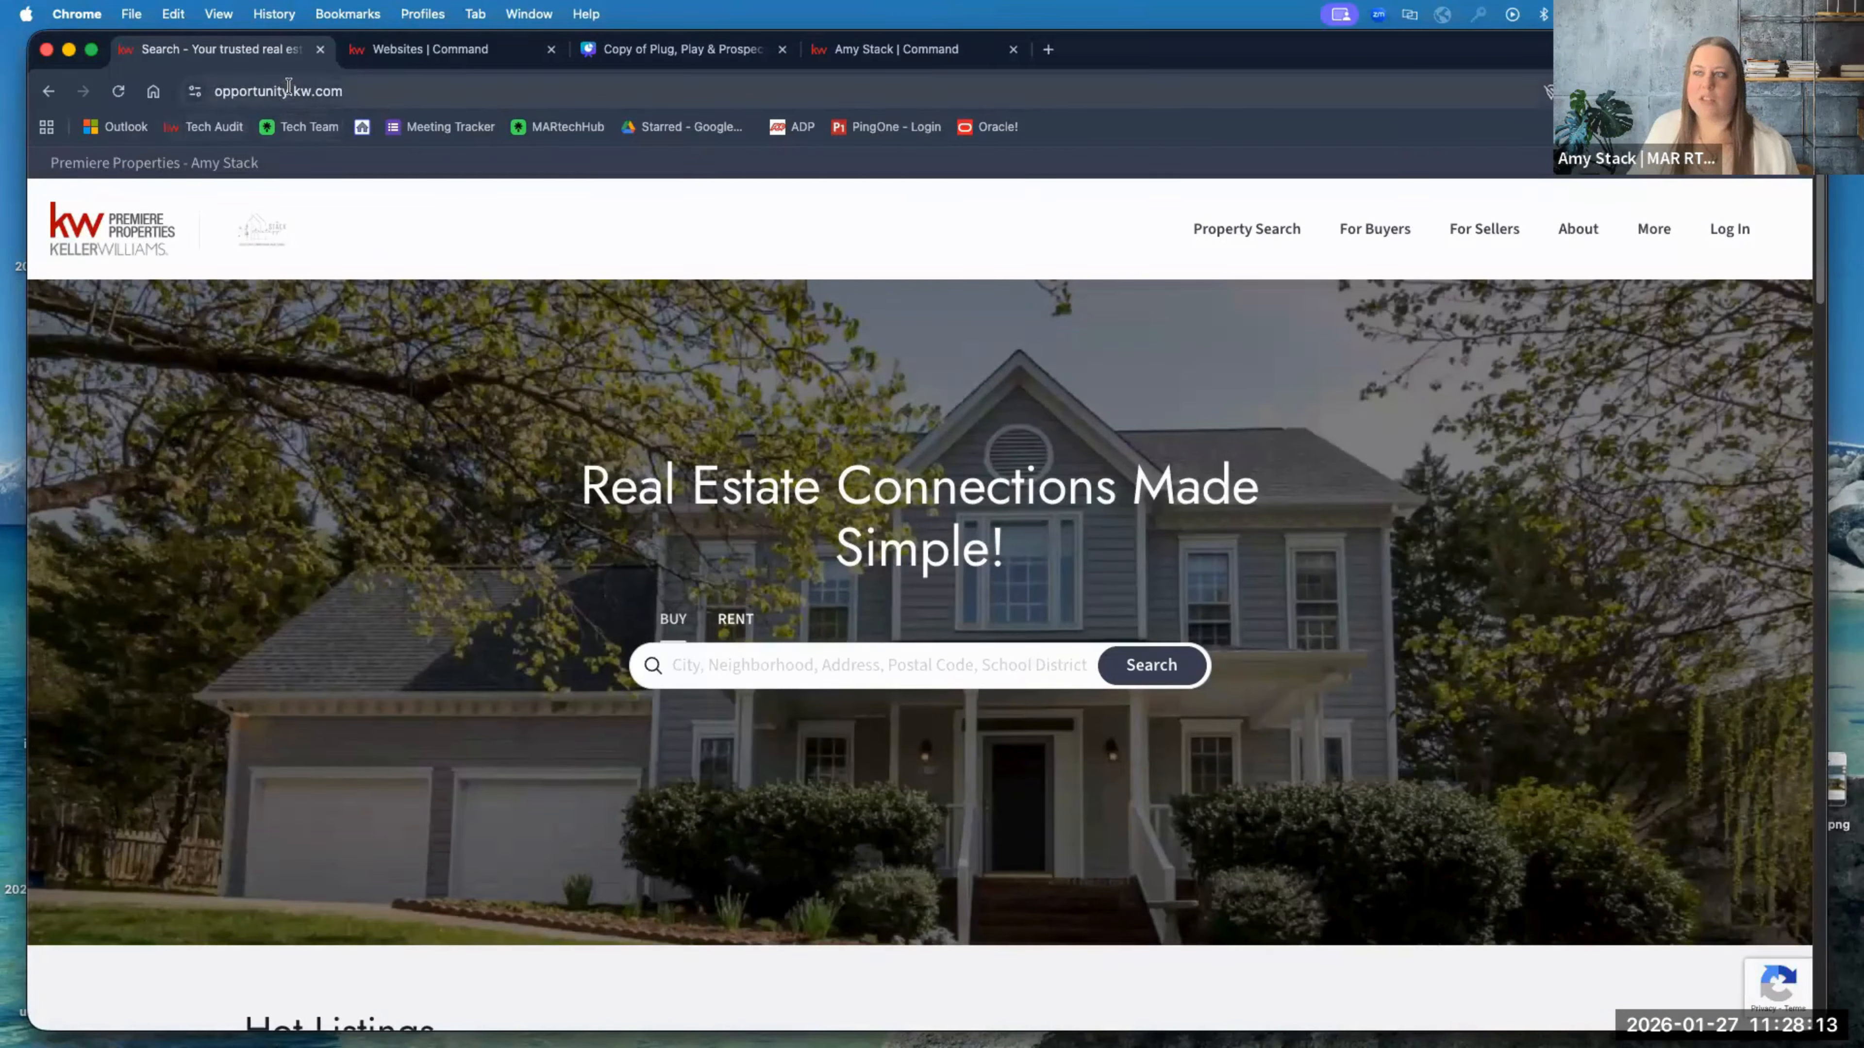
{"action": "double_click", "coordinate": [288, 87]}
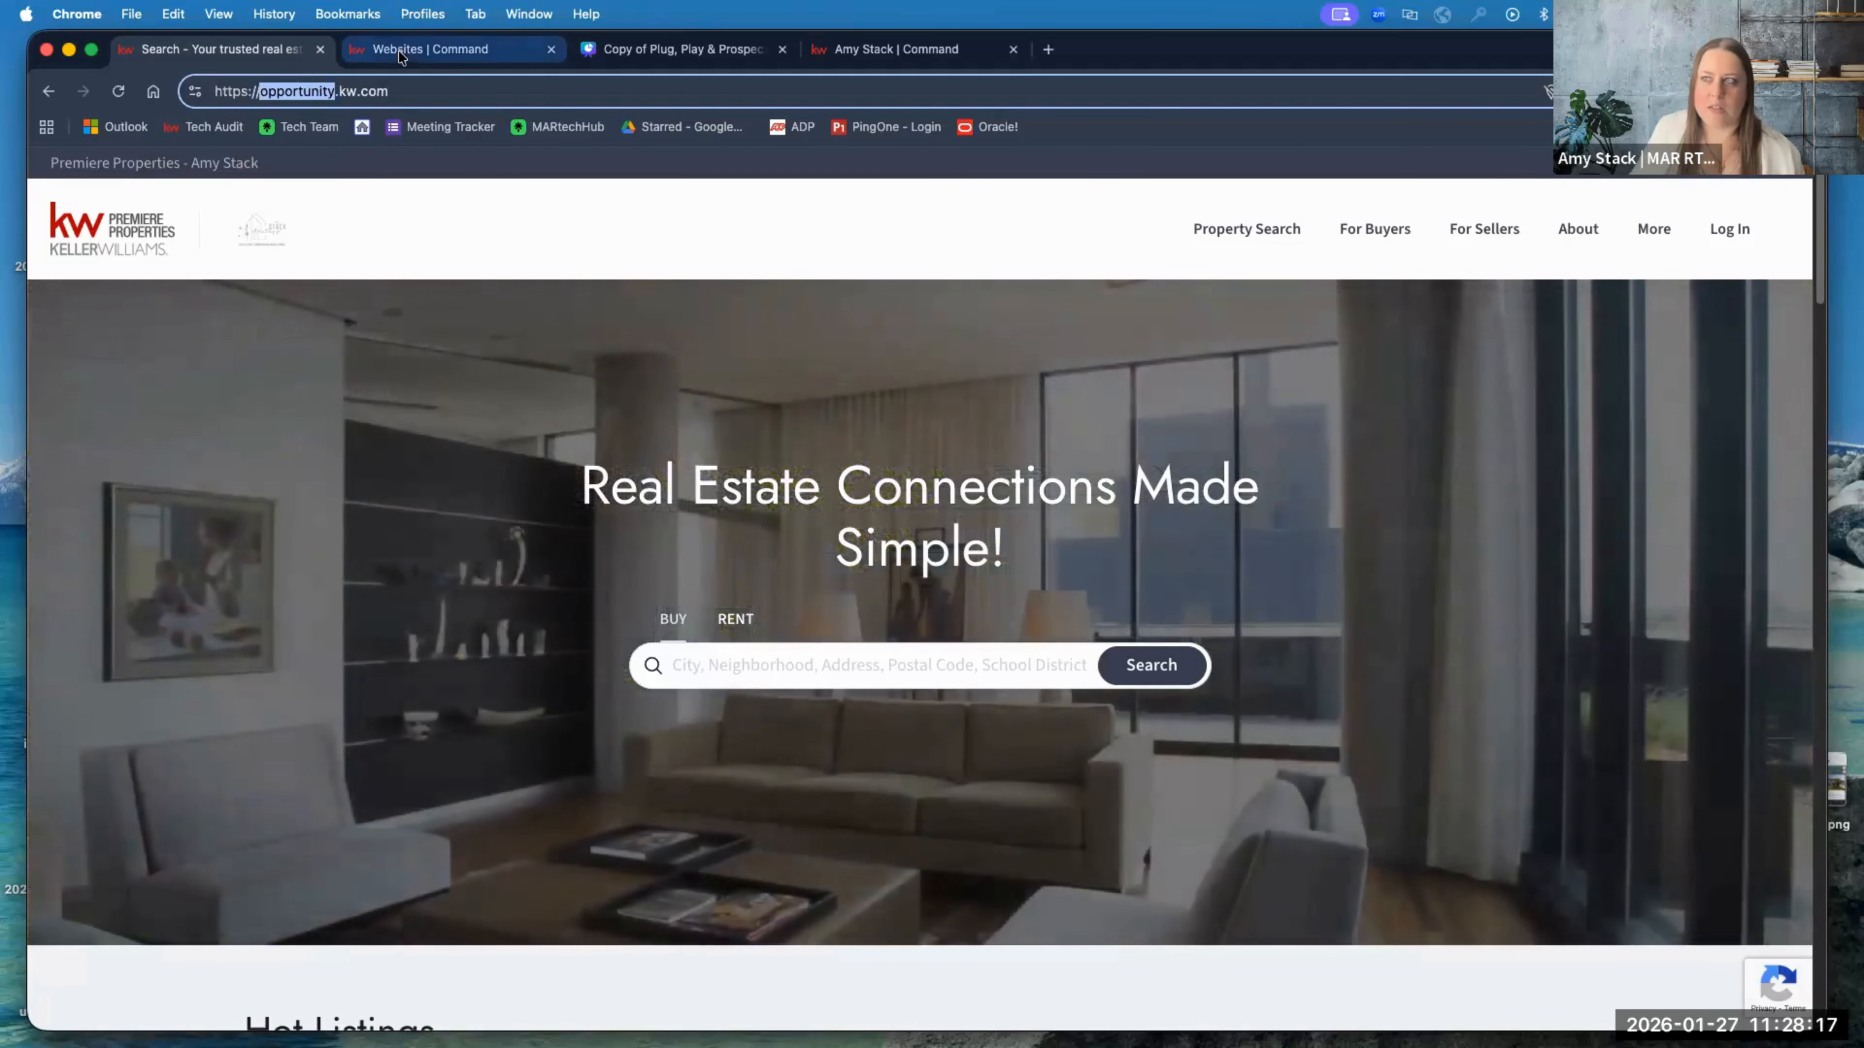
{"action": "left_click", "coordinate": [404, 48]}
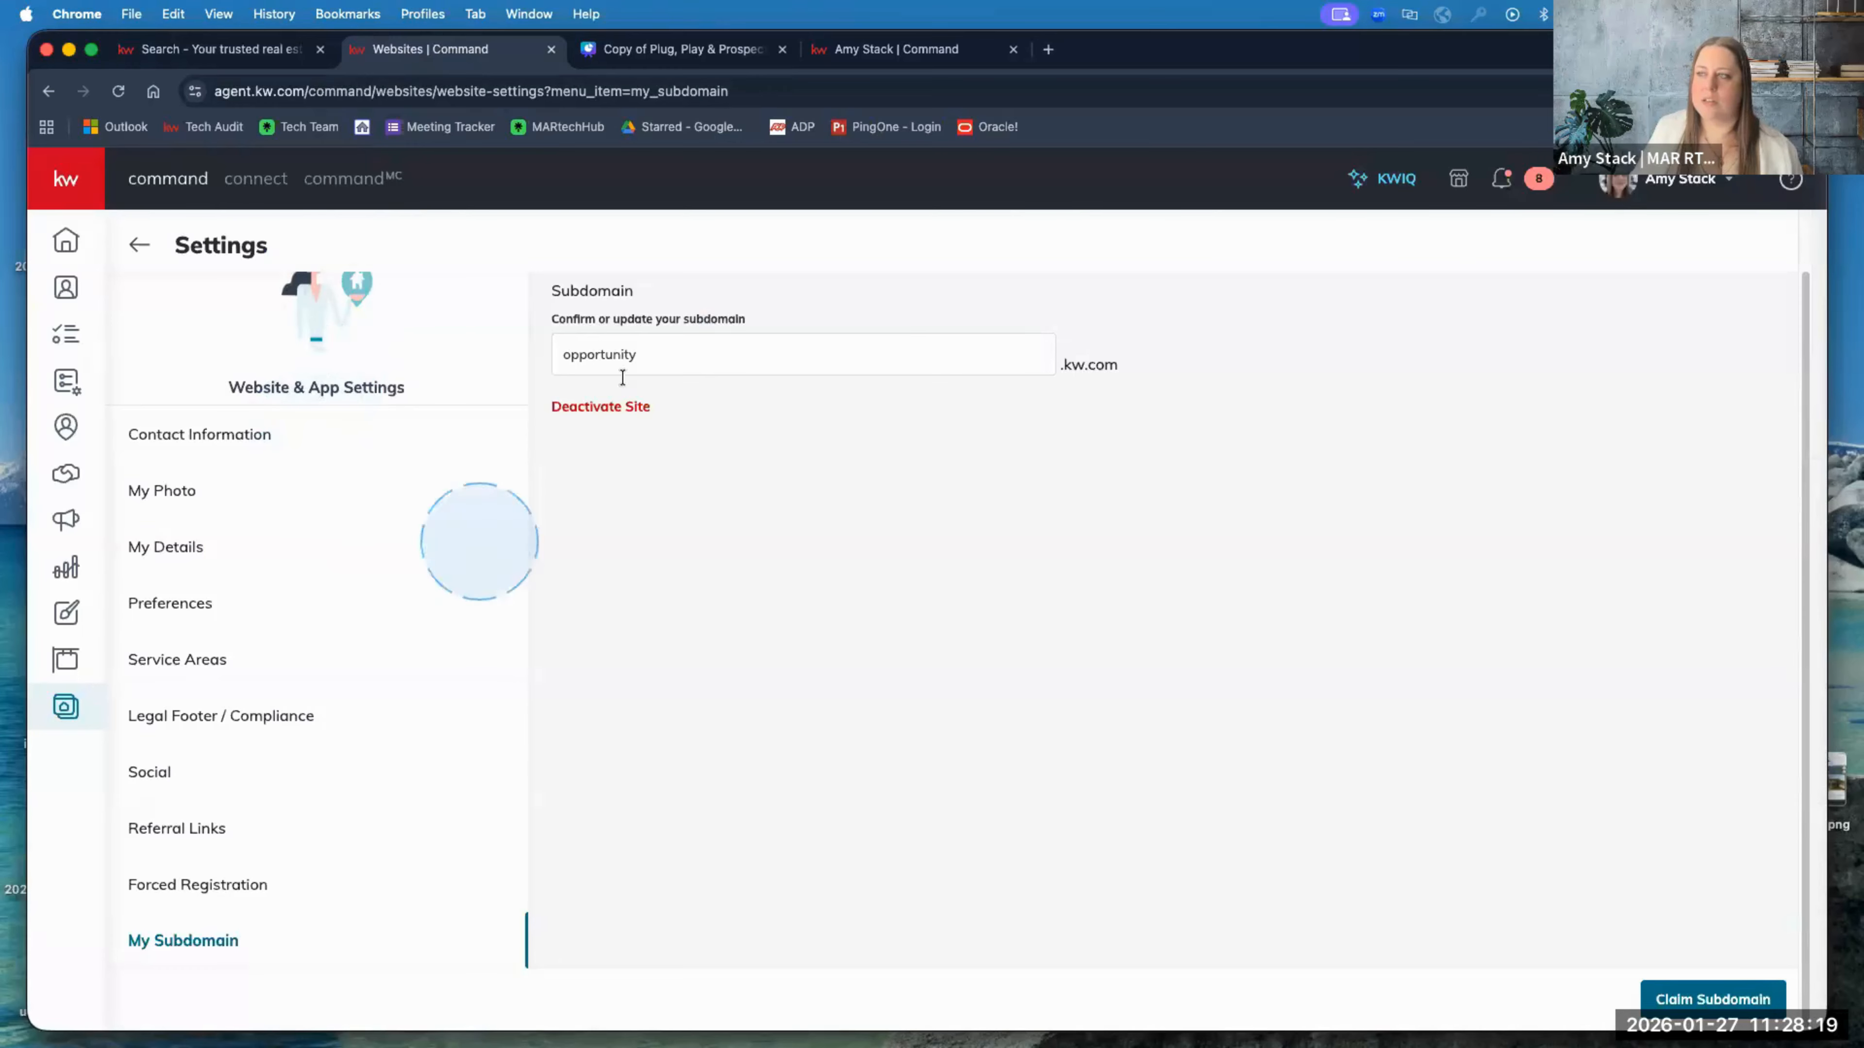
Step: Start editing the opportunity.kw.com subdomain and bring the My Subdomain header into view
{"action": "left_click", "coordinate": [669, 358]}
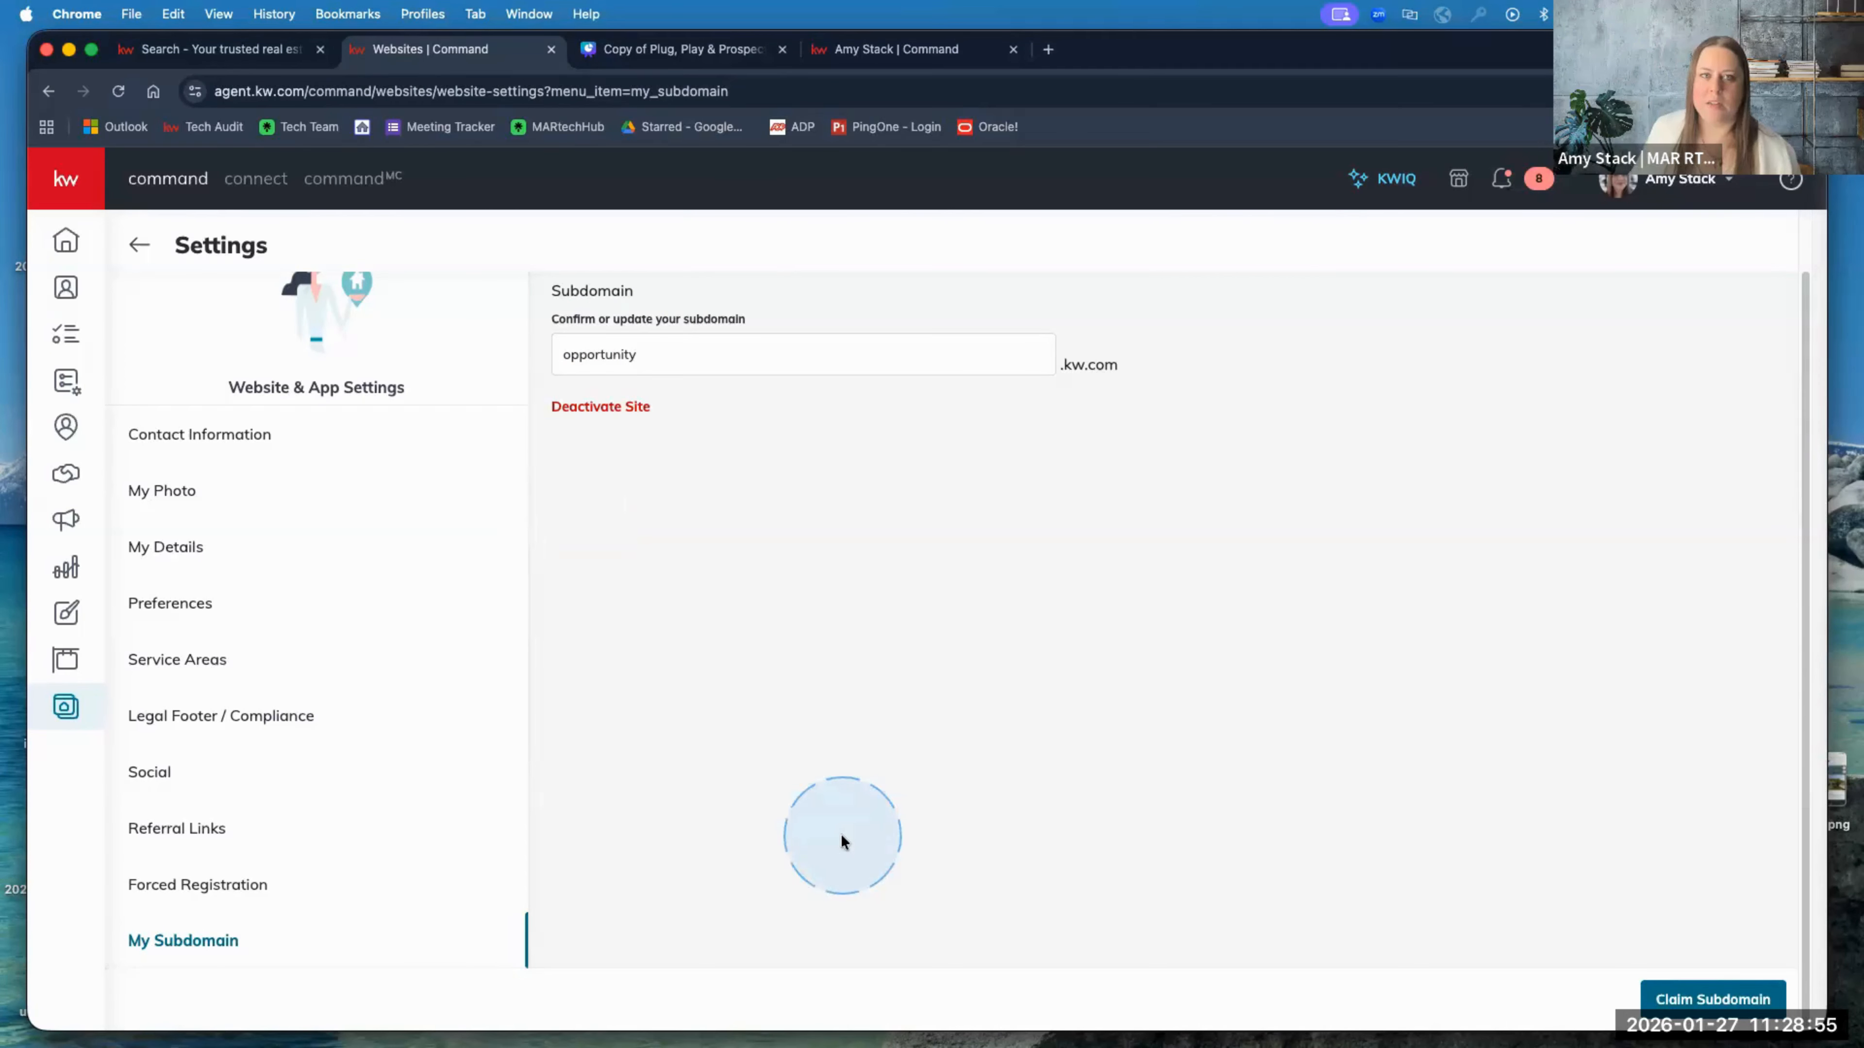
{"action": "scroll", "coordinate": [322, 654], "scroll_direction": "up", "scroll_amount": 2}
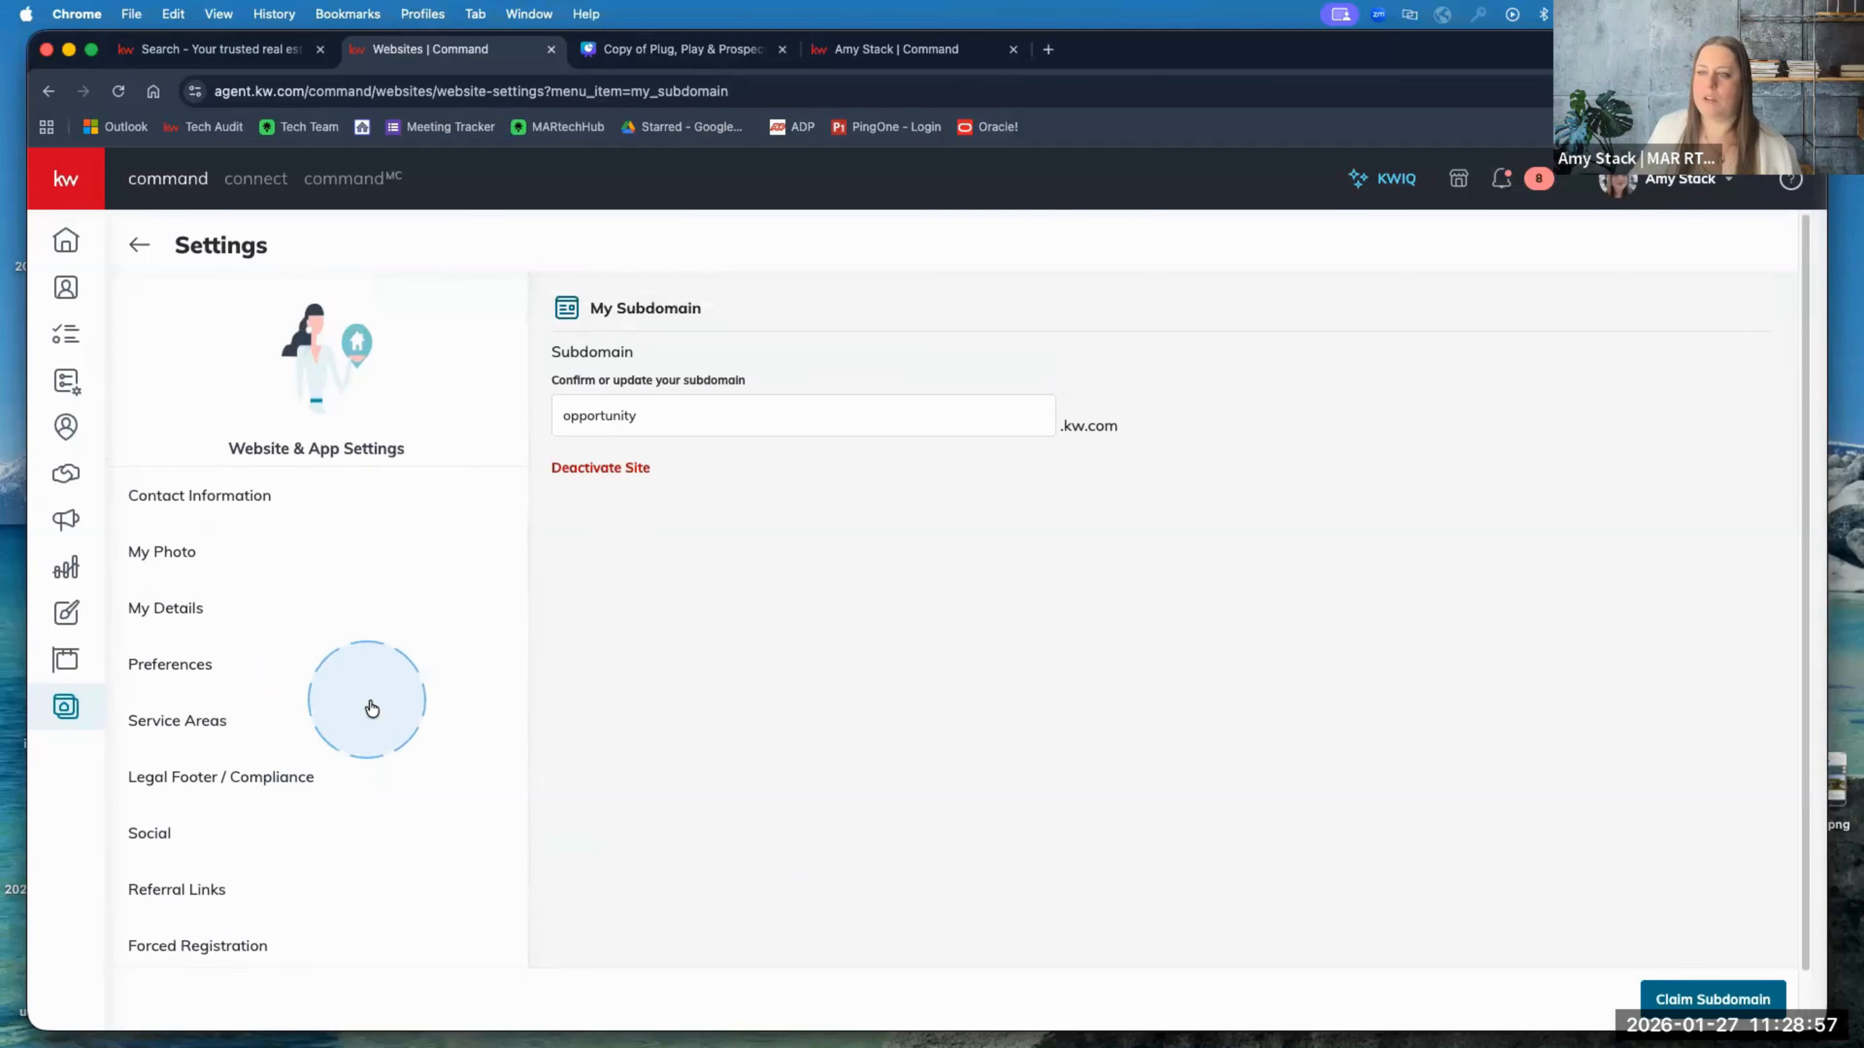
{"action": "scroll", "coordinate": [371, 707], "scroll_direction": "down", "scroll_amount": 2}
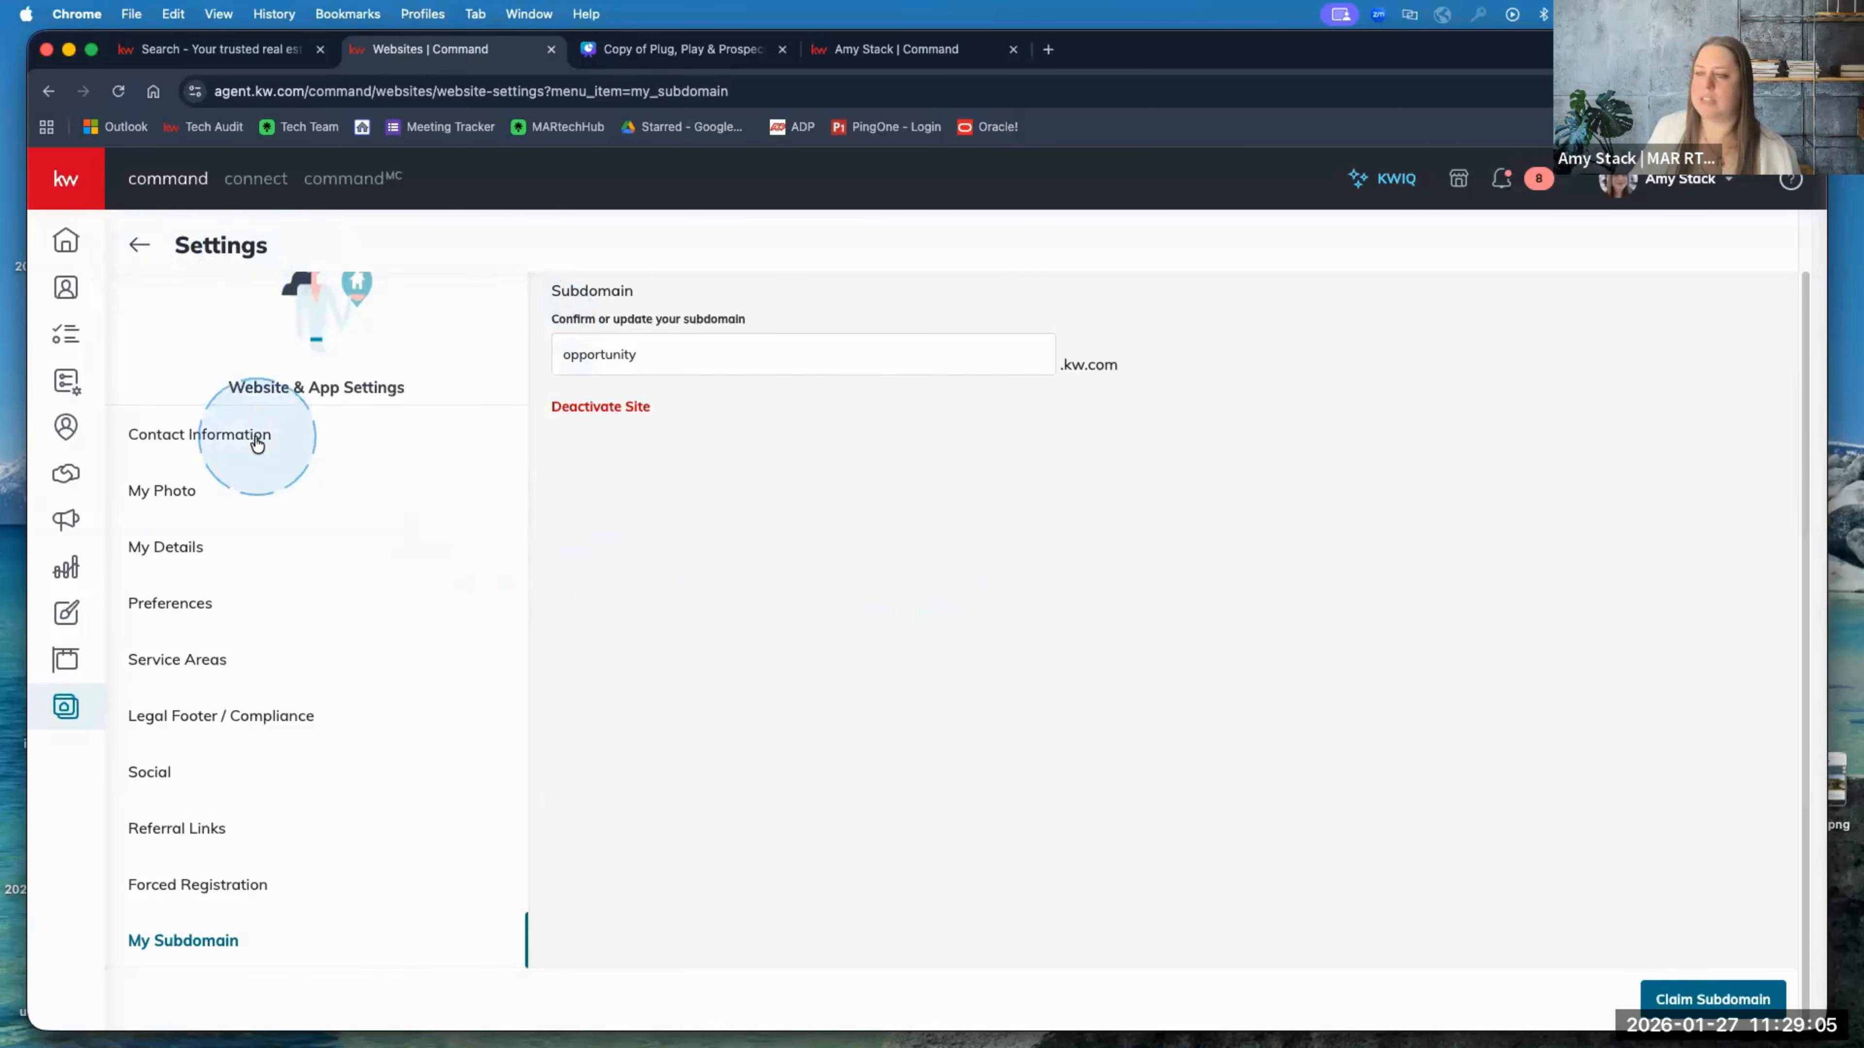
{"action": "scroll", "coordinate": [236, 493], "scroll_direction": "up", "scroll_amount": 2}
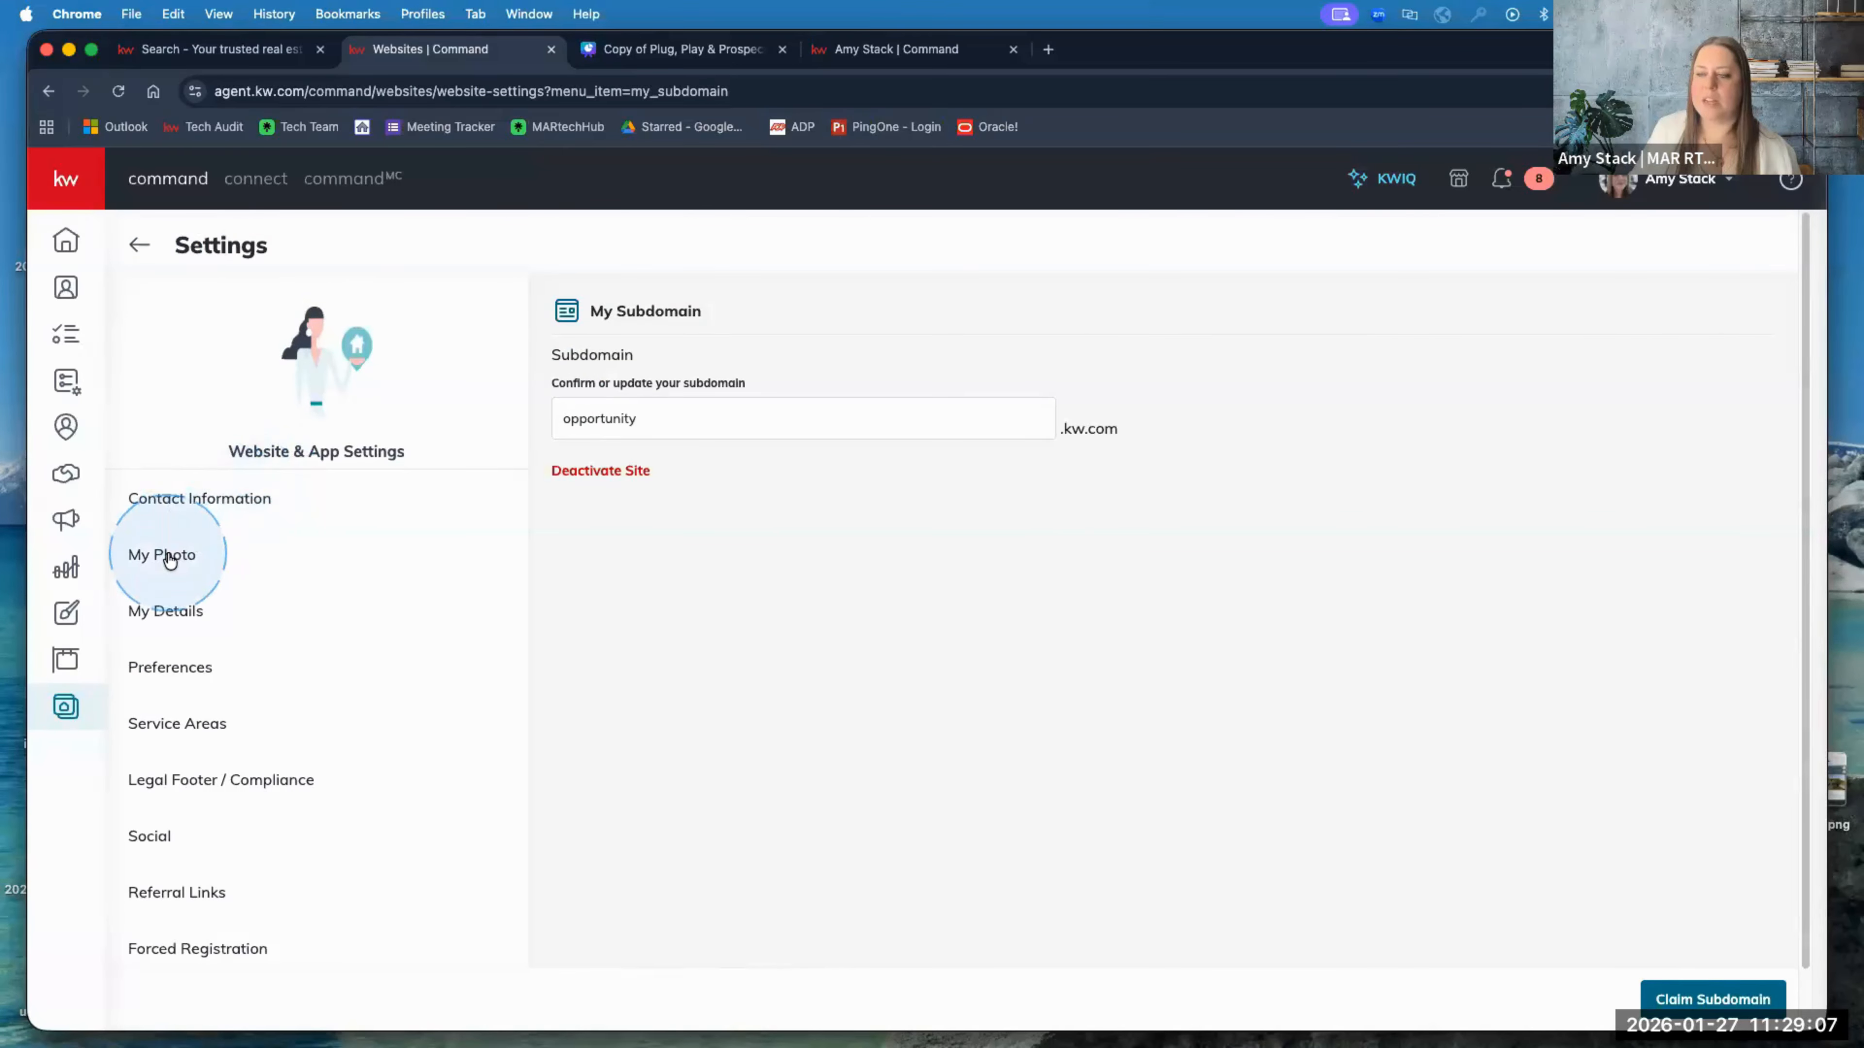
Step: Browse the My Photo, Contact Information and Preferences settings, ending on the My Details form
{"action": "left_click", "coordinate": [170, 556]}
{"action": "left_click", "coordinate": [200, 499]}
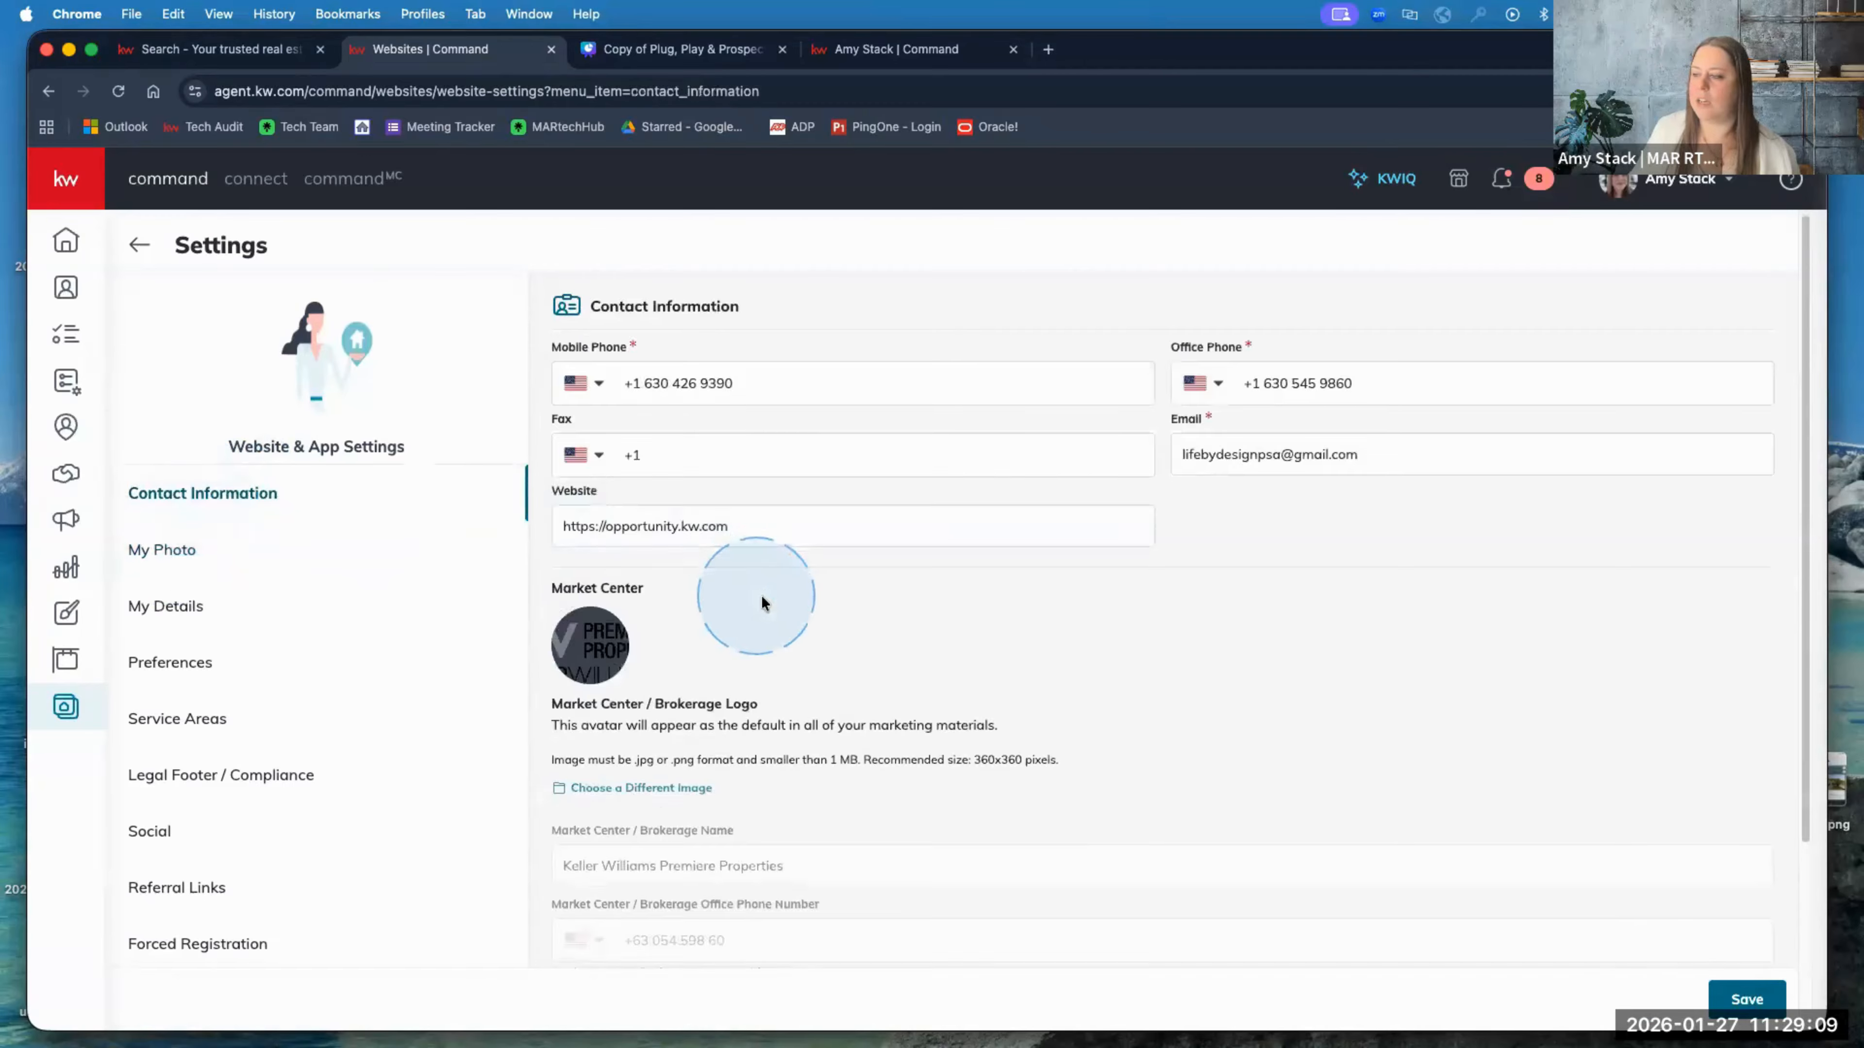
{"action": "scroll", "coordinate": [810, 616], "scroll_direction": "down", "scroll_amount": 5}
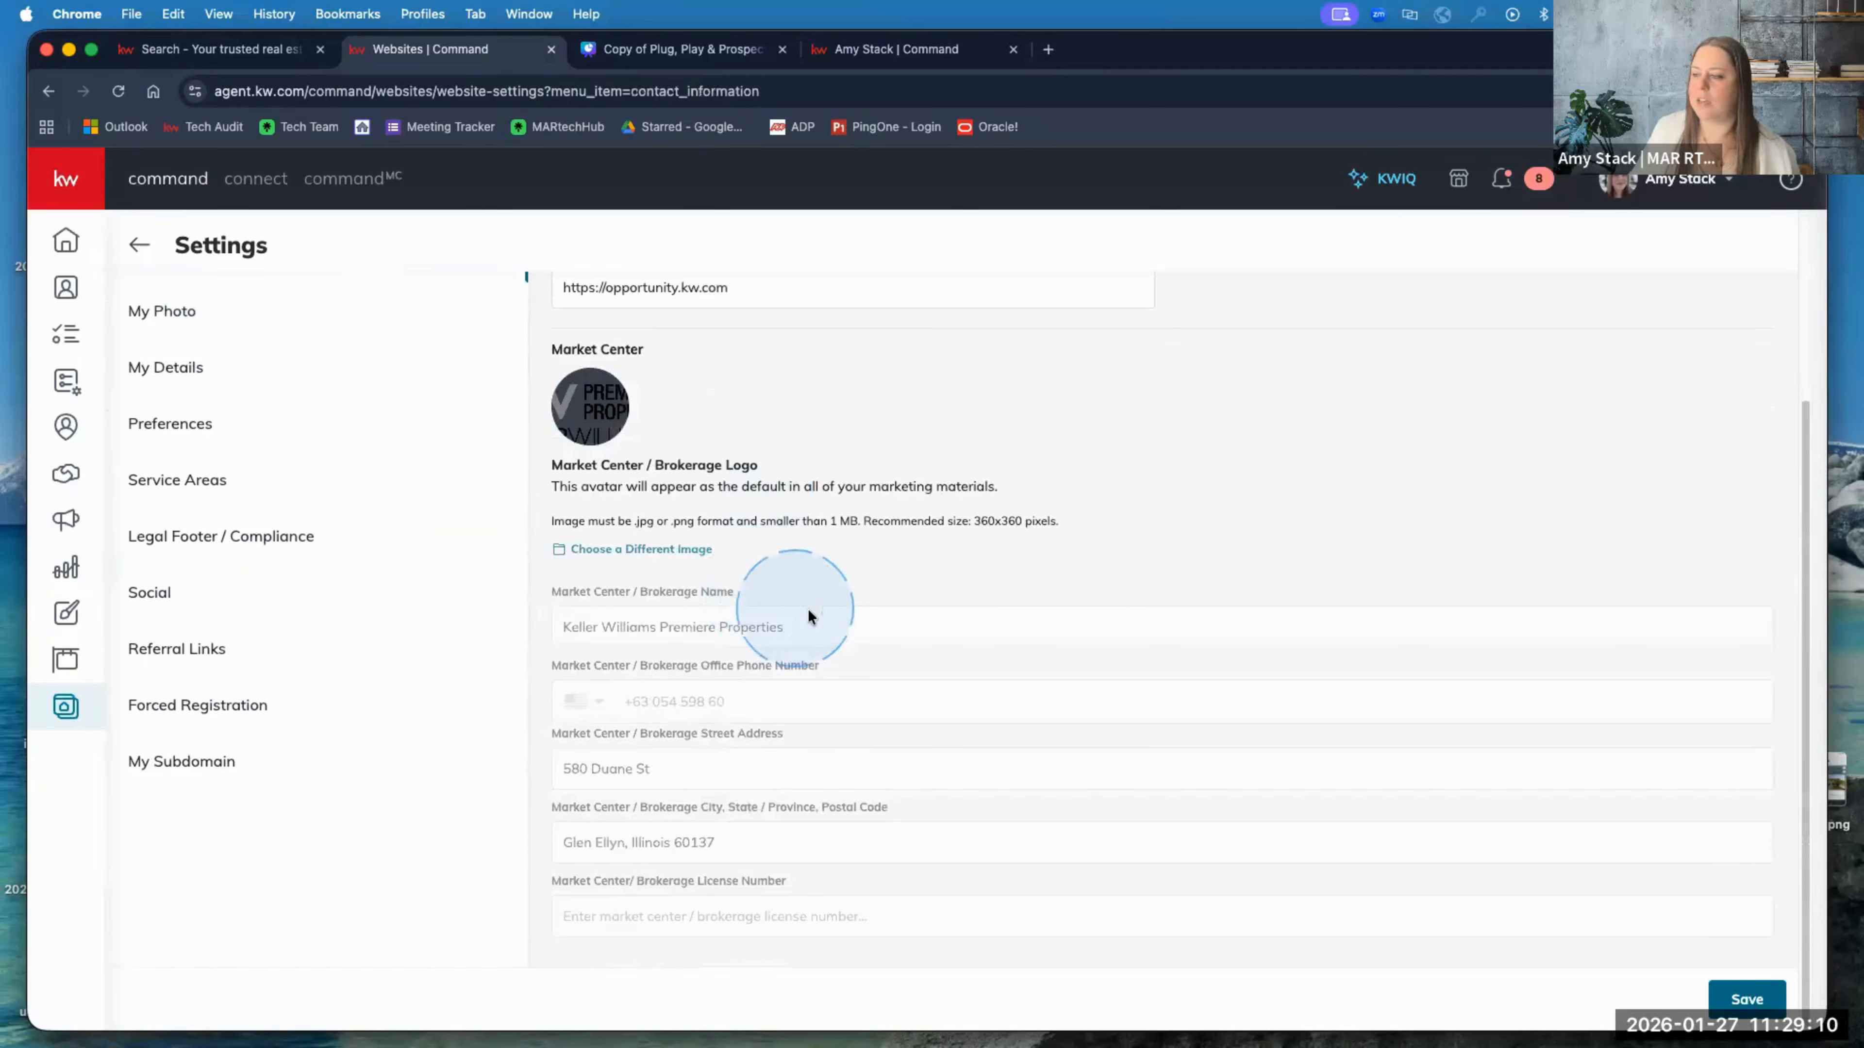
{"action": "left_click", "coordinate": [176, 423]}
{"action": "left_click", "coordinate": [162, 547]}
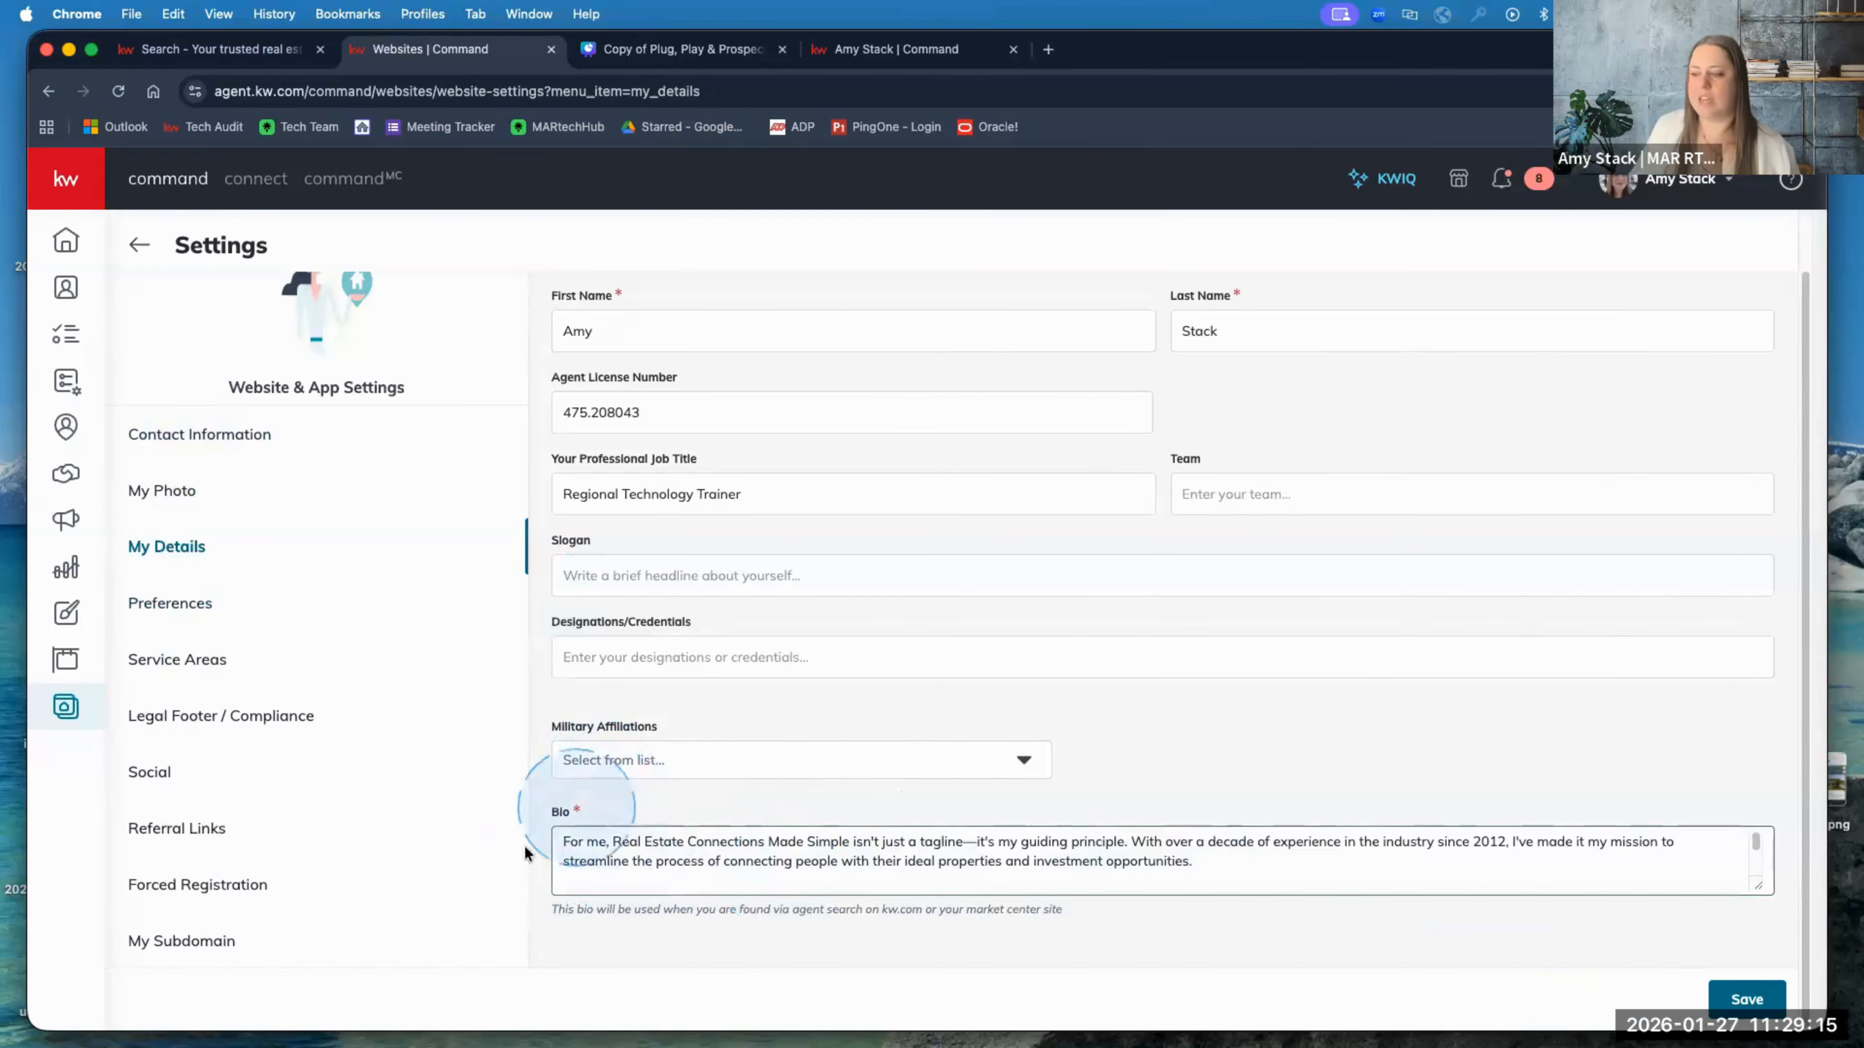
Step: Look over the Bio and job title fields, then check My Photo's 360x360 Team Logo requirements
{"action": "left_click", "coordinate": [658, 873]}
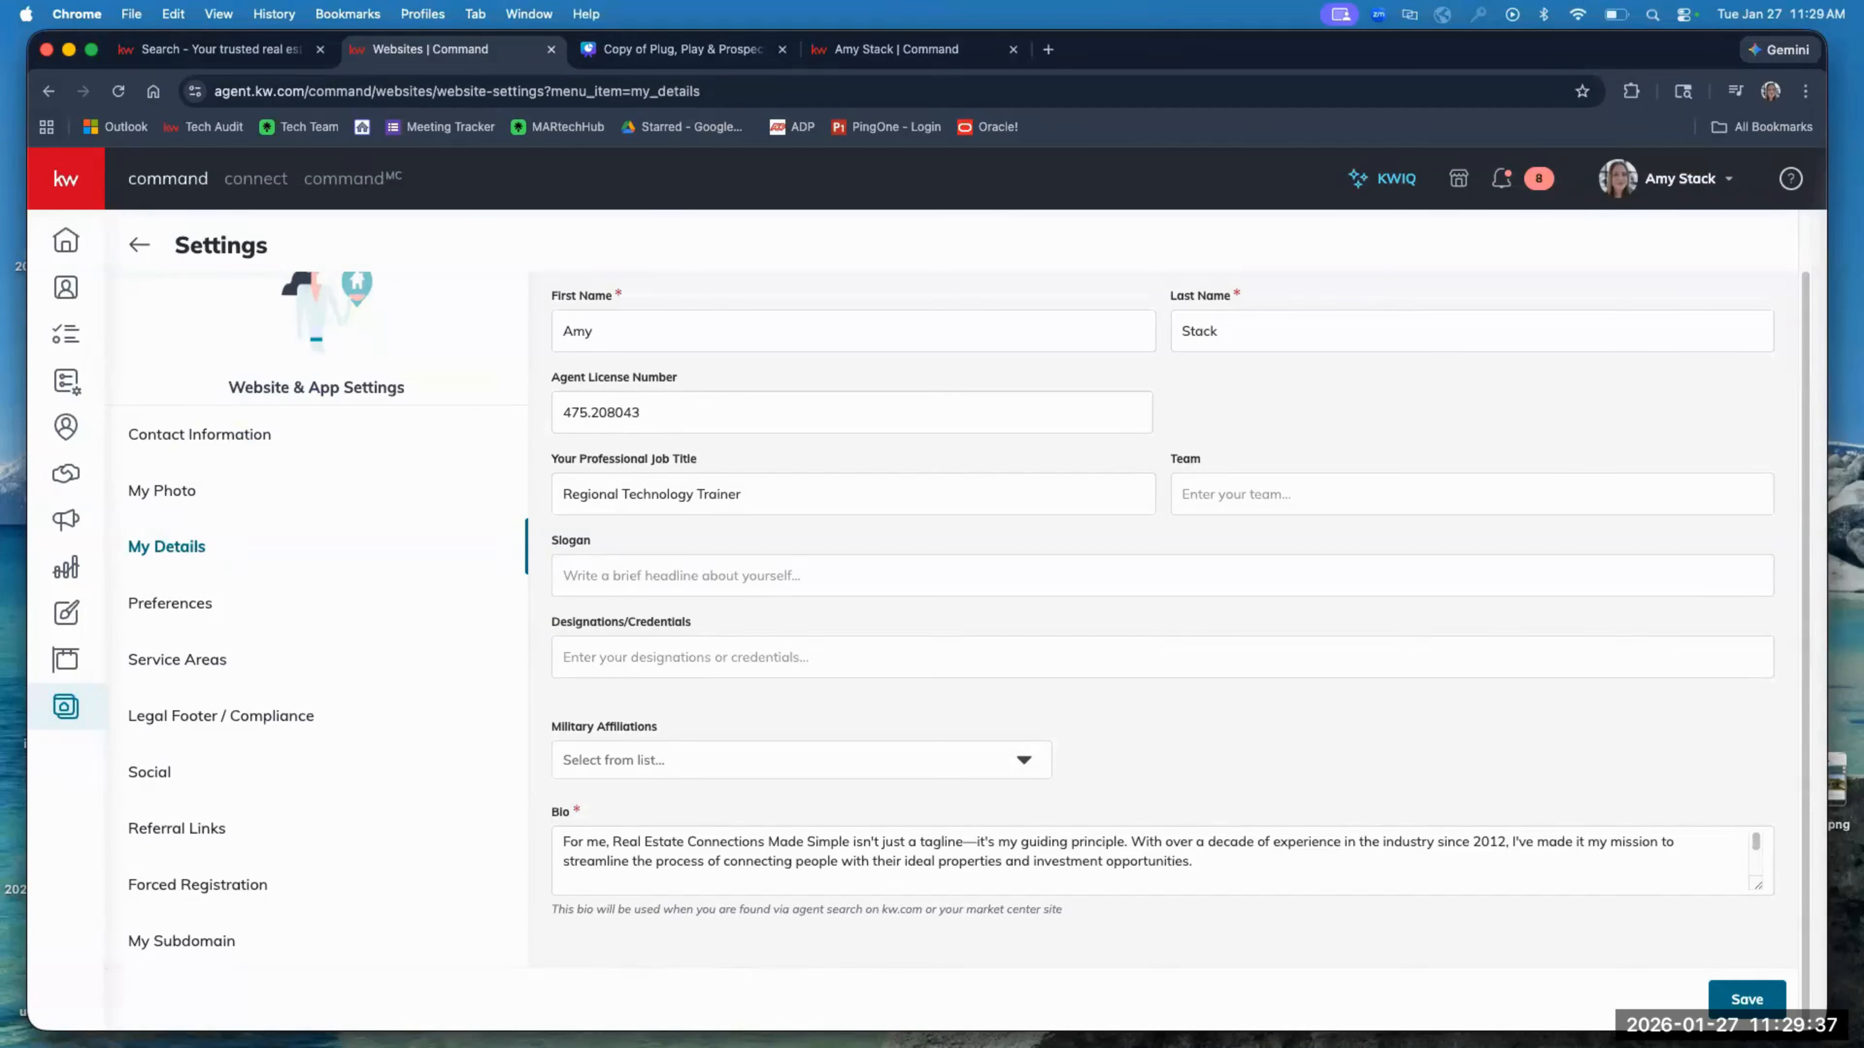
{"action": "left_click", "coordinate": [701, 486]}
{"action": "left_click", "coordinate": [270, 367]}
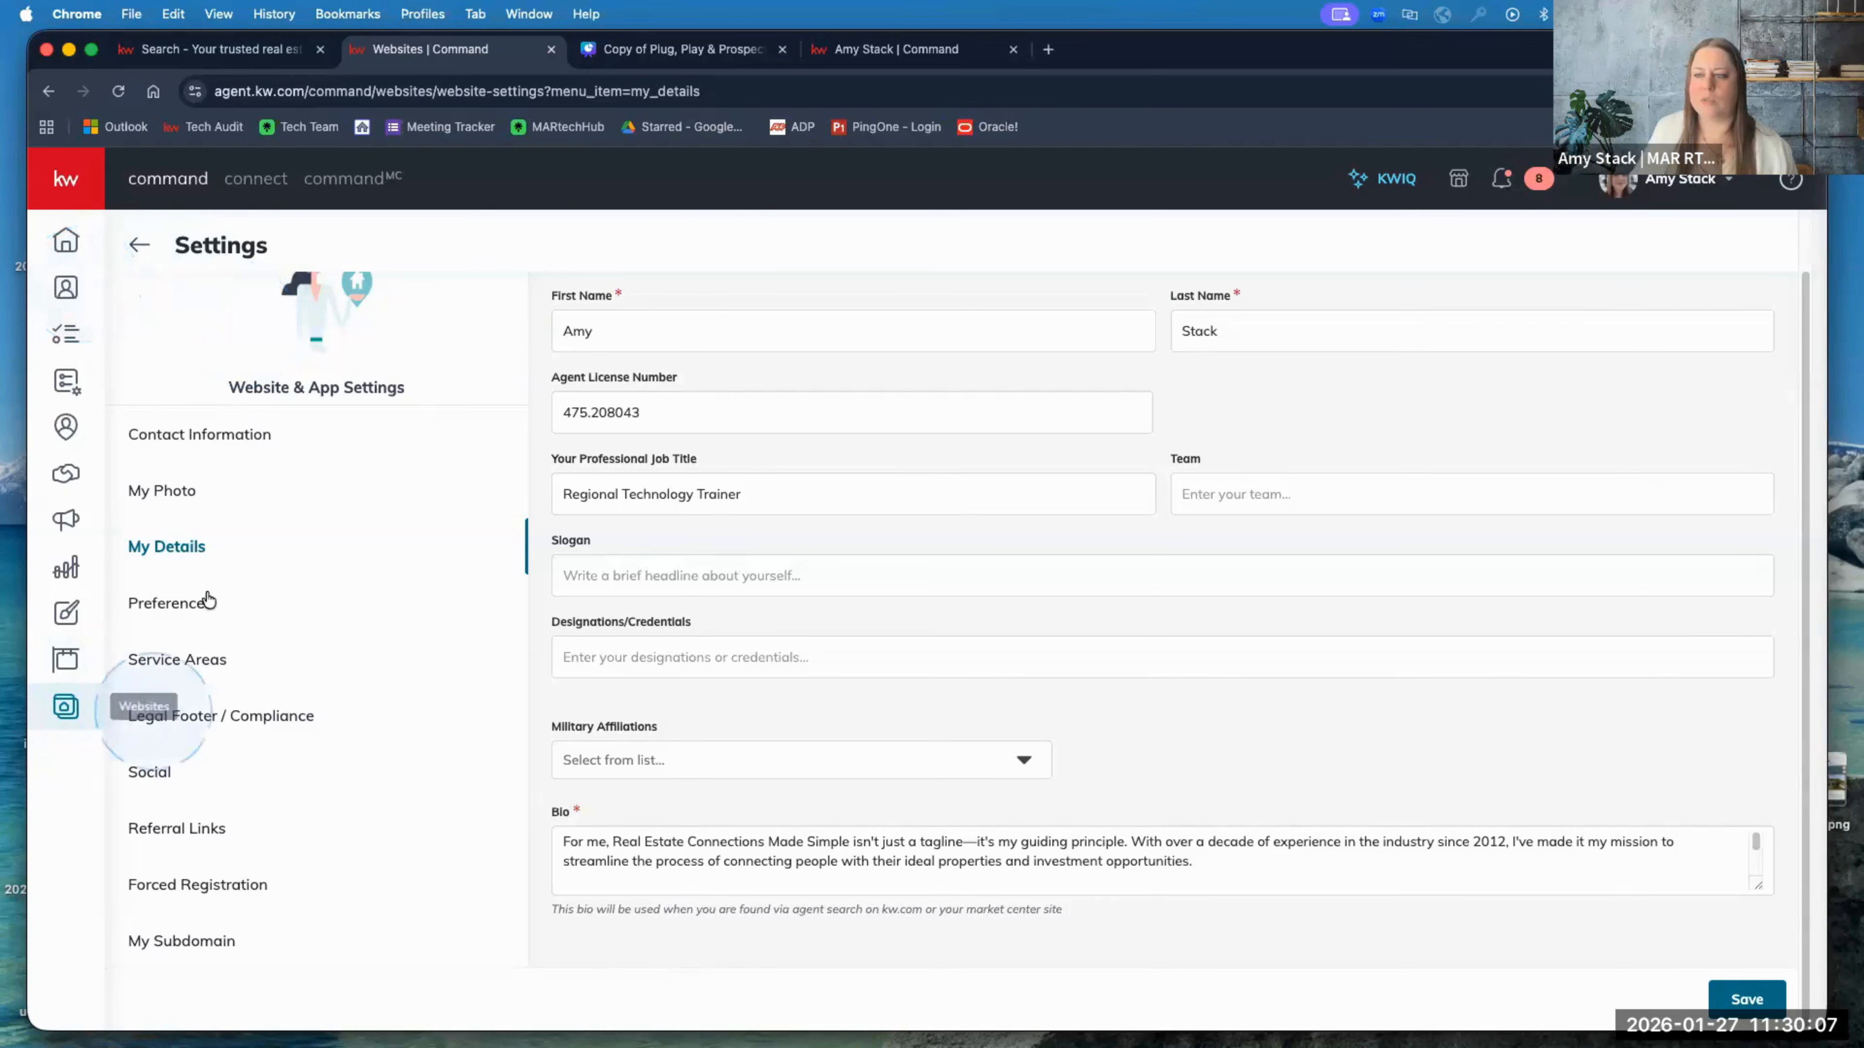
{"action": "left_click", "coordinate": [163, 490]}
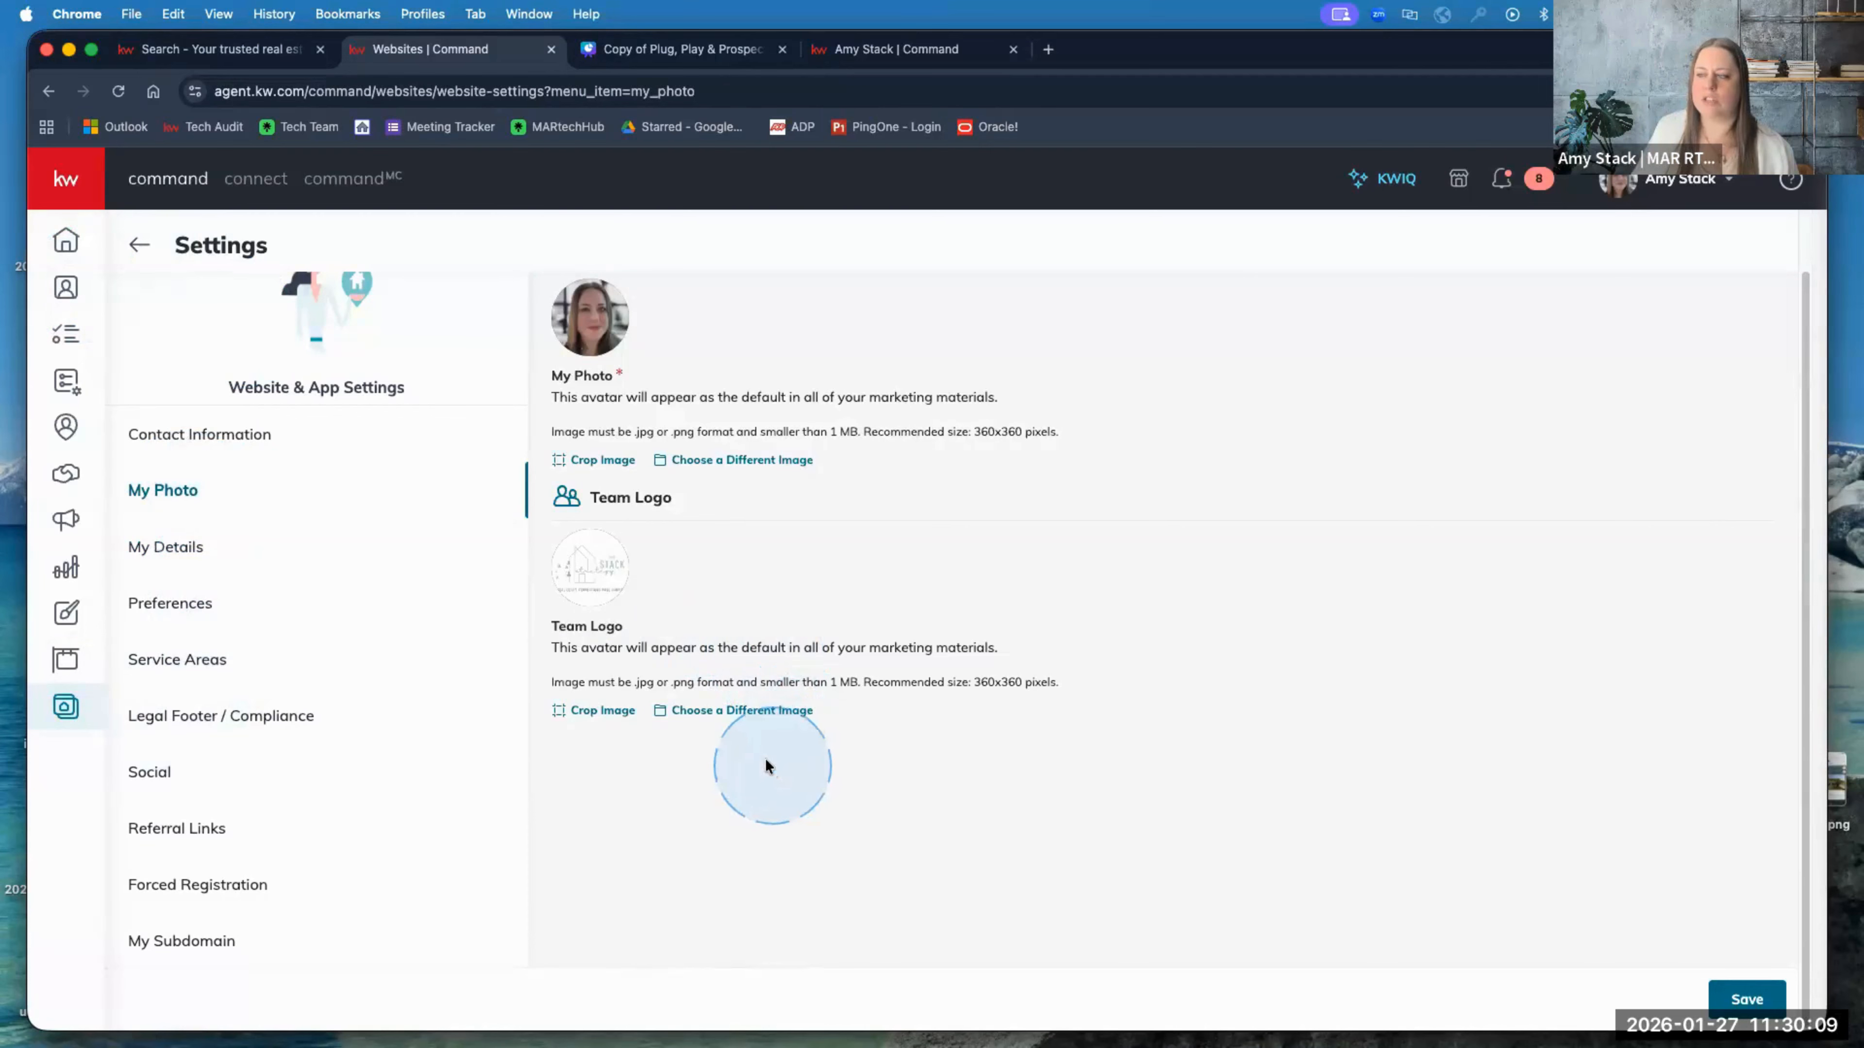
{"action": "left_click_drag", "start_coordinate": [549, 690], "coordinate": [1109, 706]}
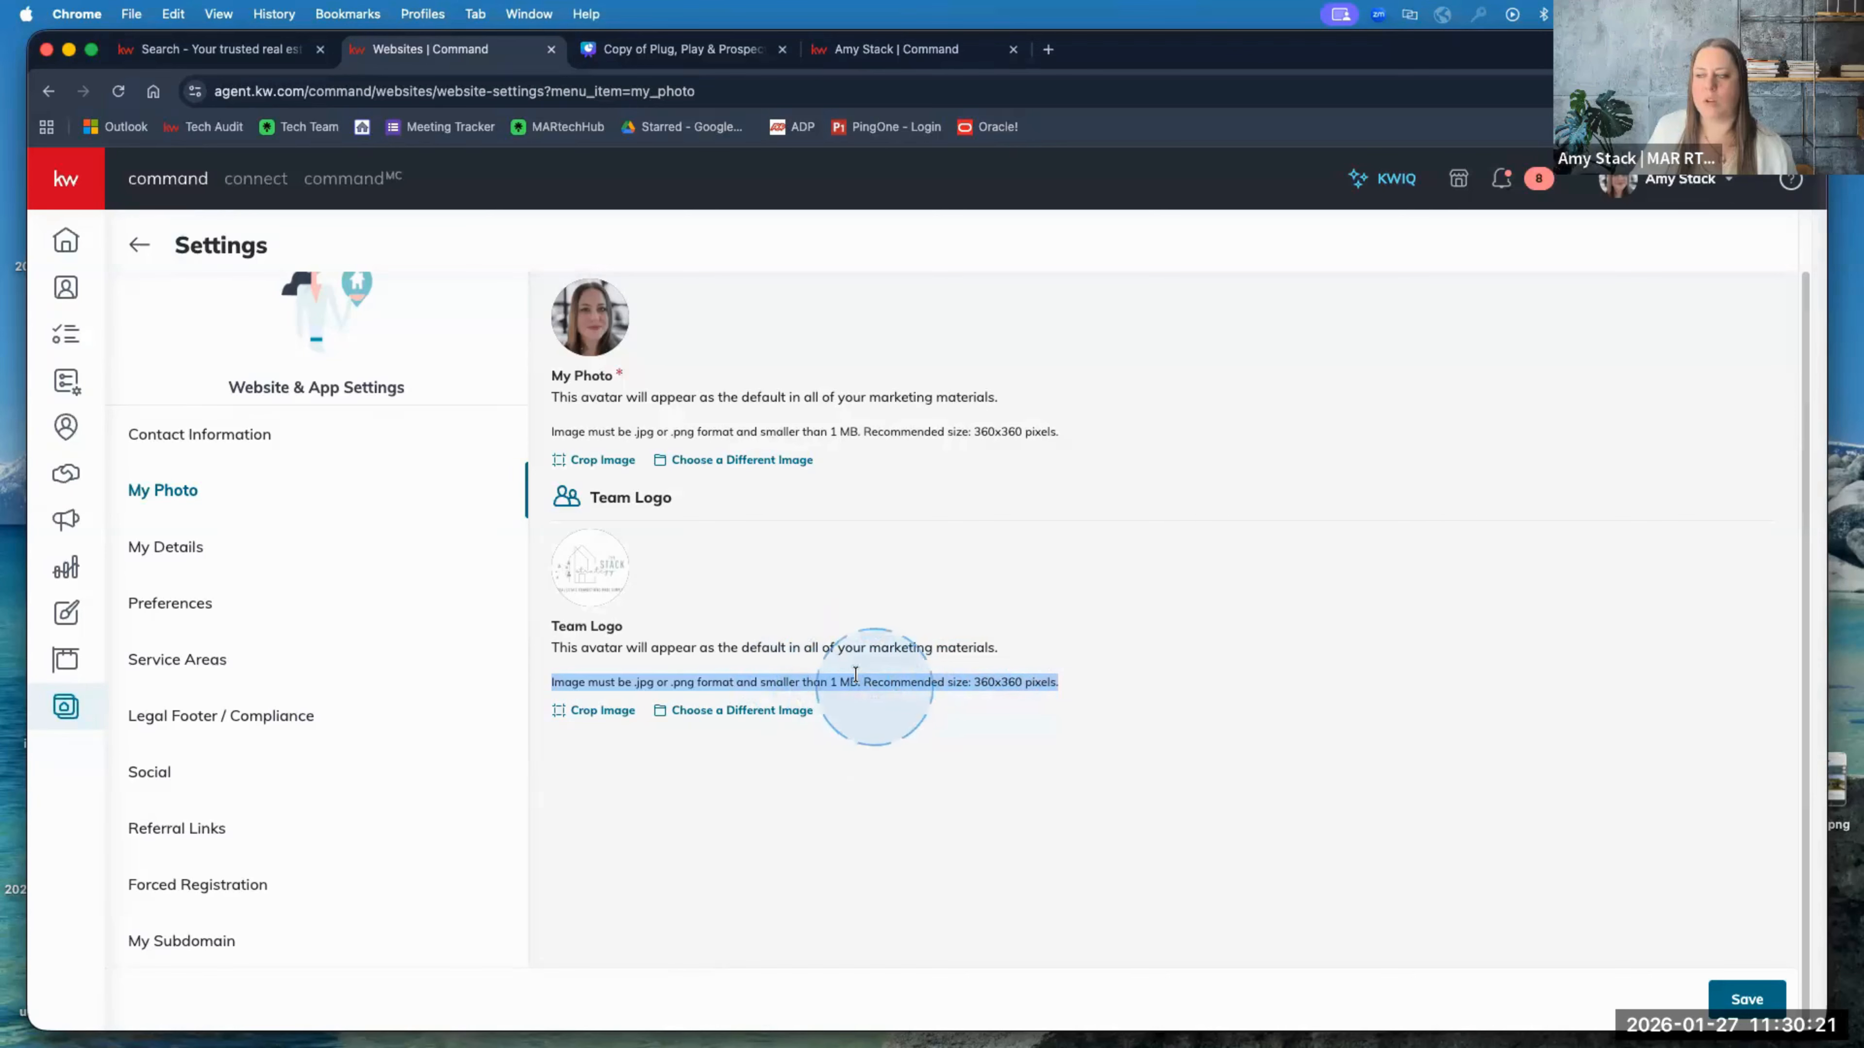
{"action": "left_click", "coordinate": [615, 711]}
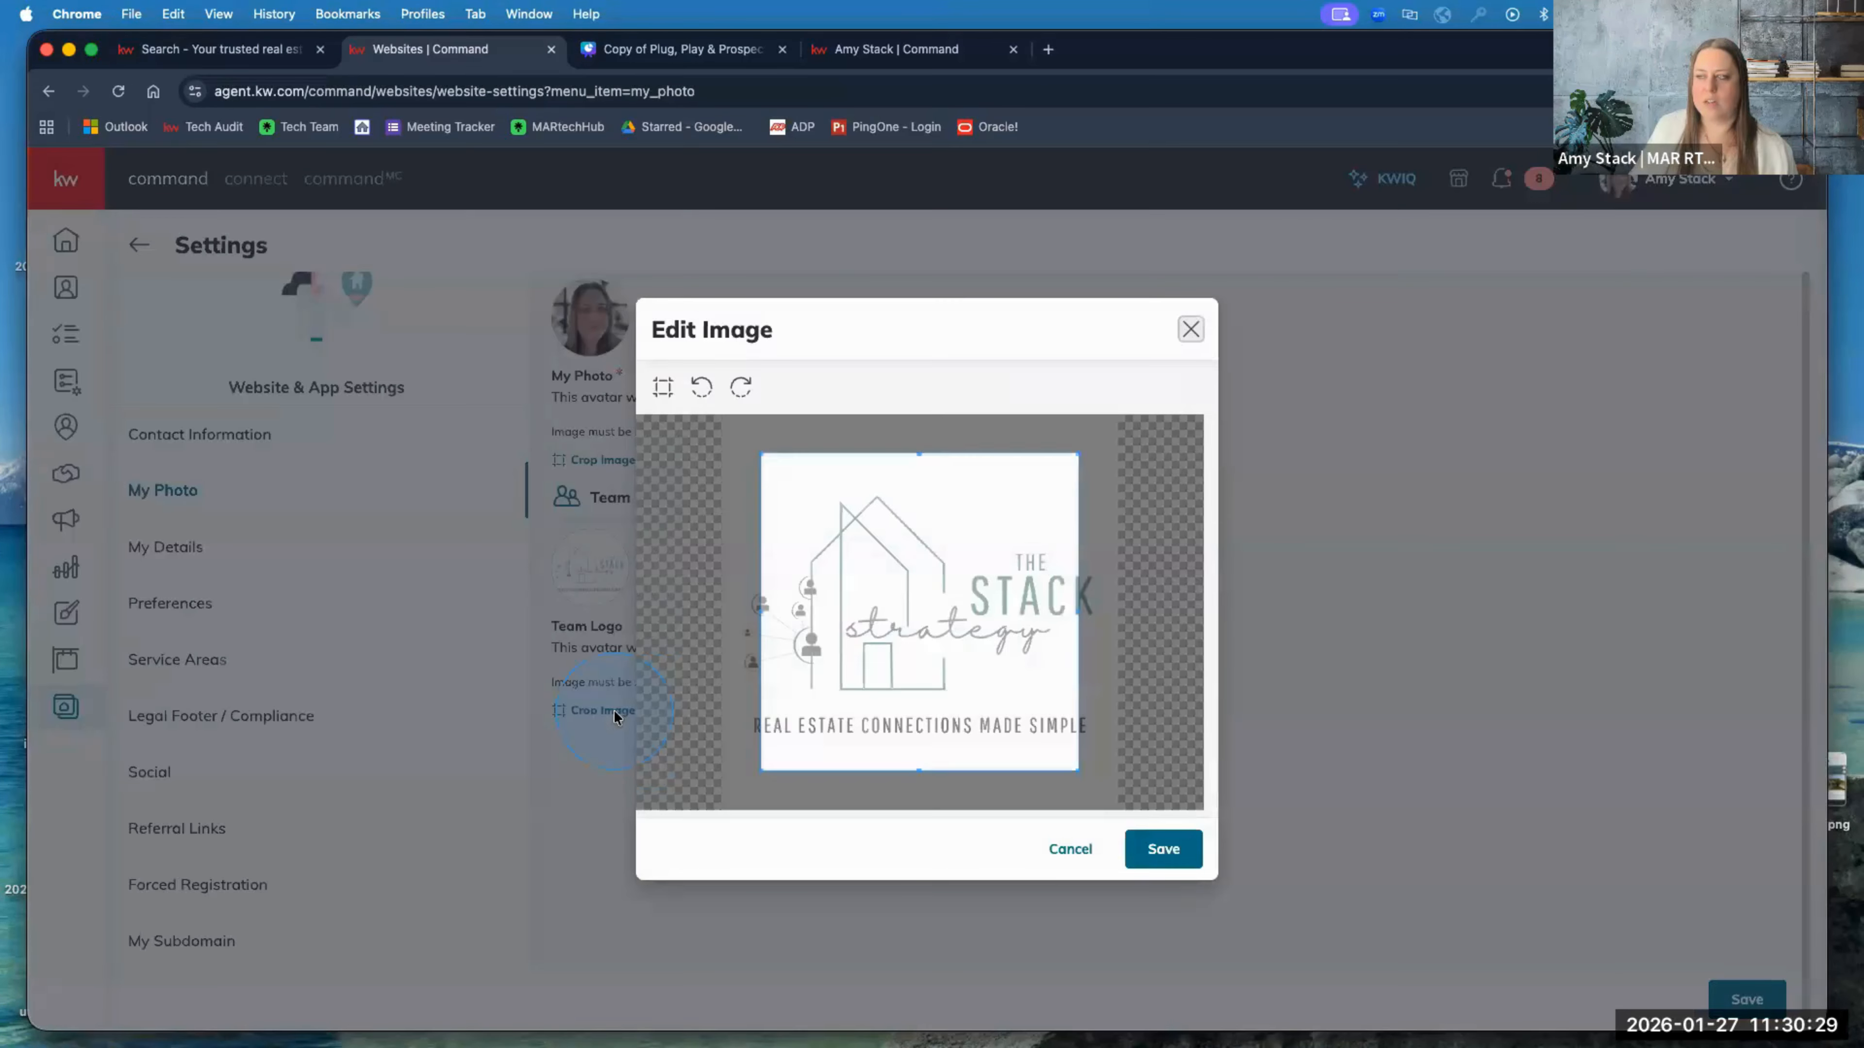
{"action": "left_click_drag", "start_coordinate": [849, 533], "coordinate": [803, 543]}
{"action": "left_click_drag", "start_coordinate": [877, 453], "coordinate": [877, 609]}
{"action": "left_click_drag", "start_coordinate": [873, 677], "coordinate": [909, 609]}
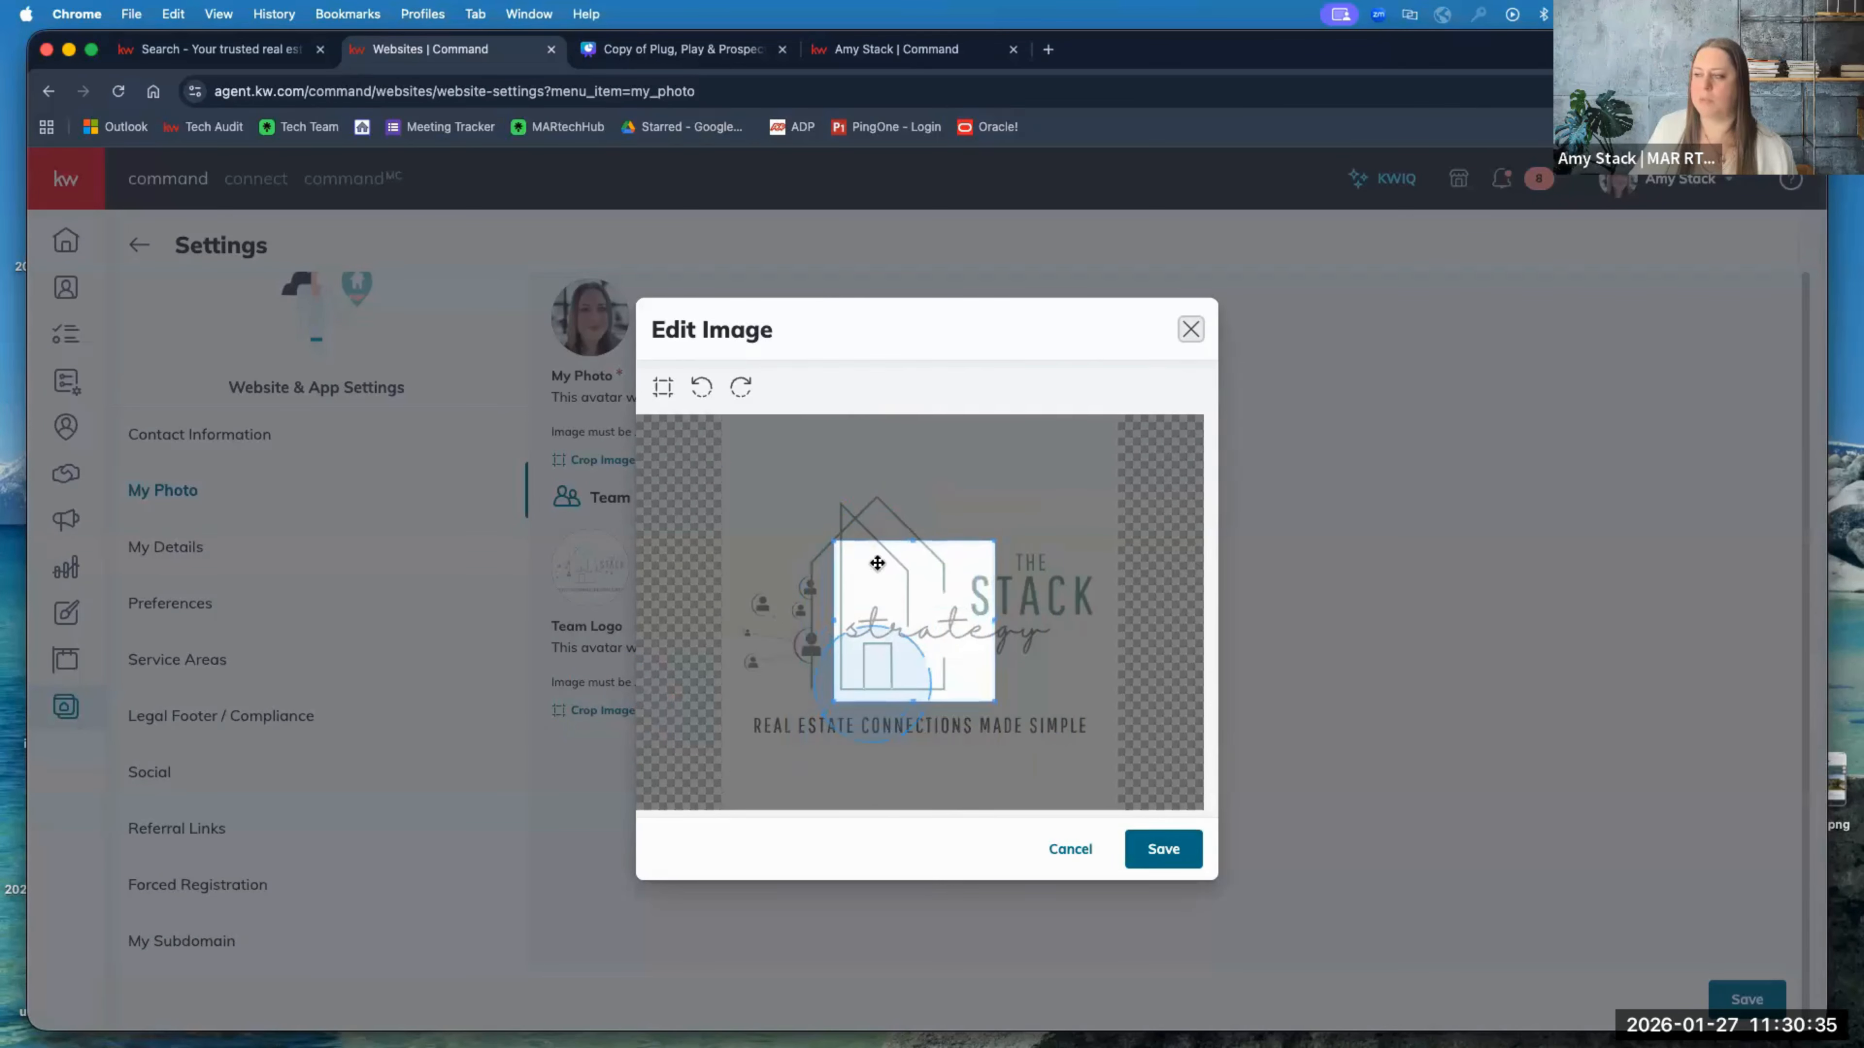
{"action": "left_click_drag", "start_coordinate": [793, 523], "coordinate": [697, 434]}
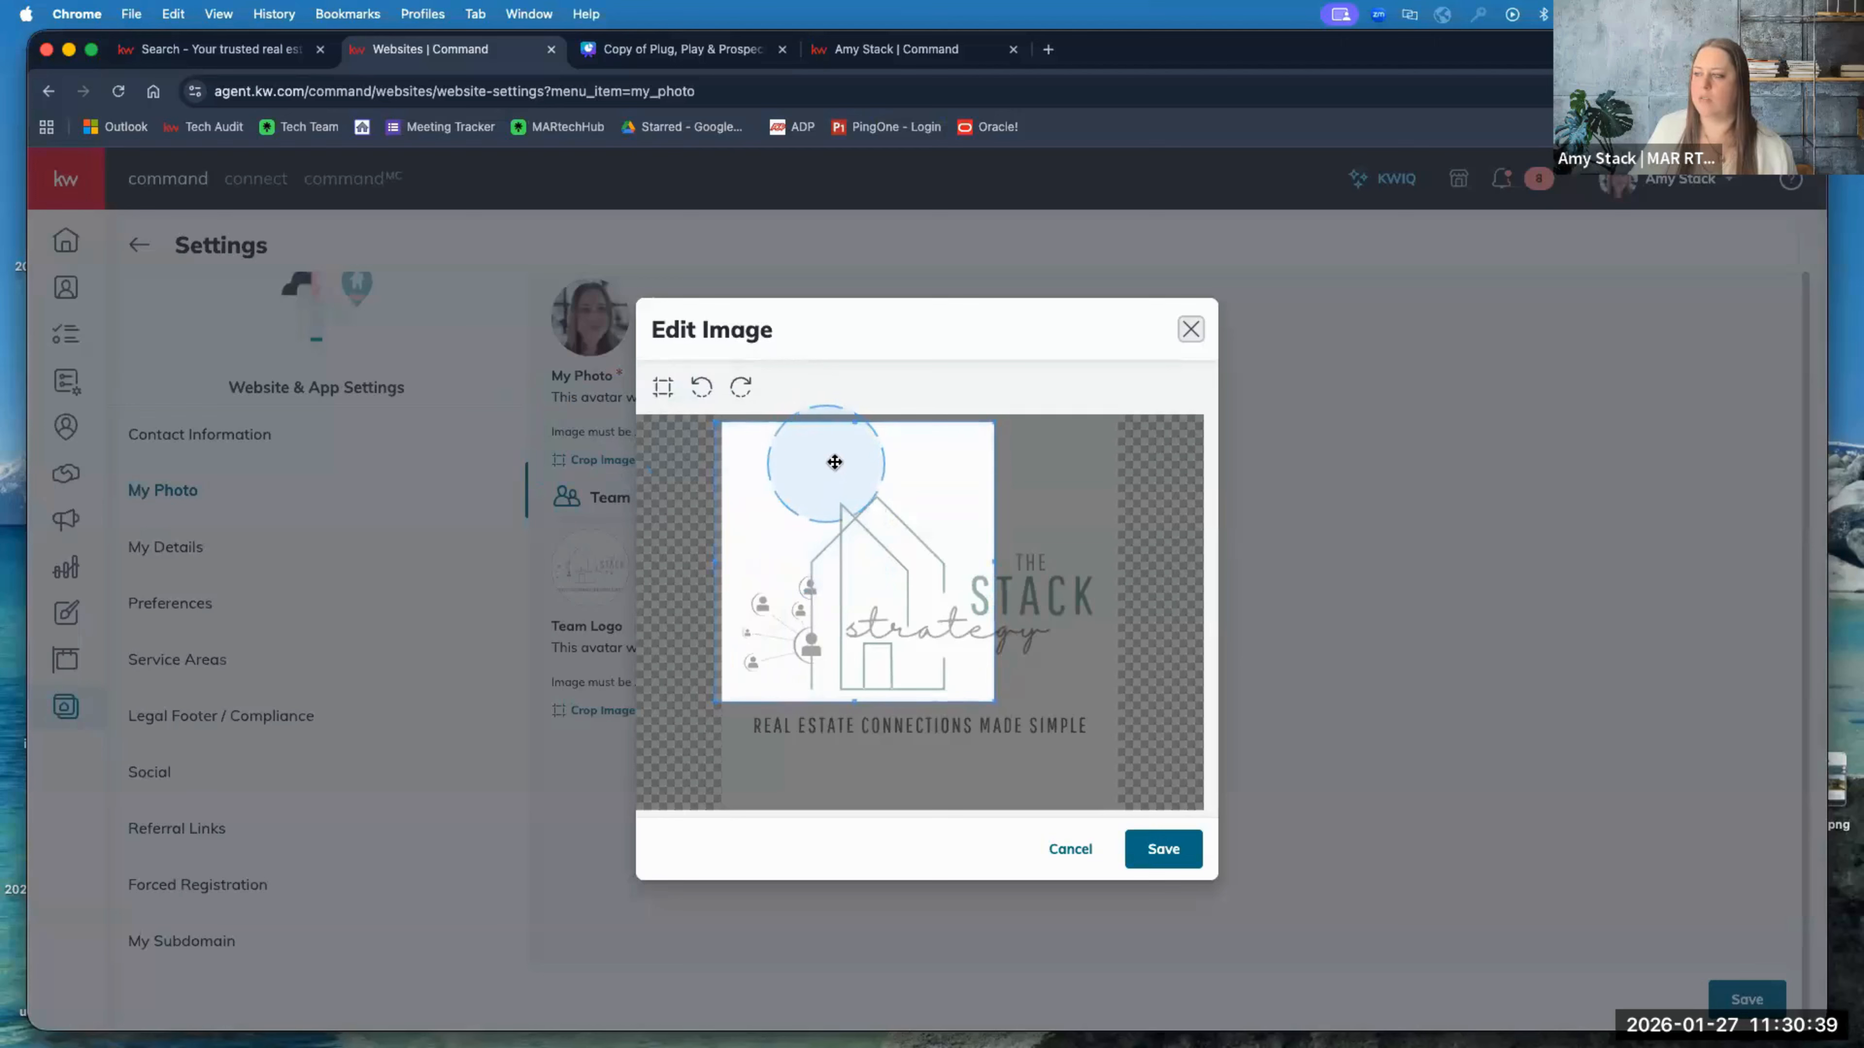
{"action": "left_click_drag", "start_coordinate": [833, 462], "coordinate": [830, 450]}
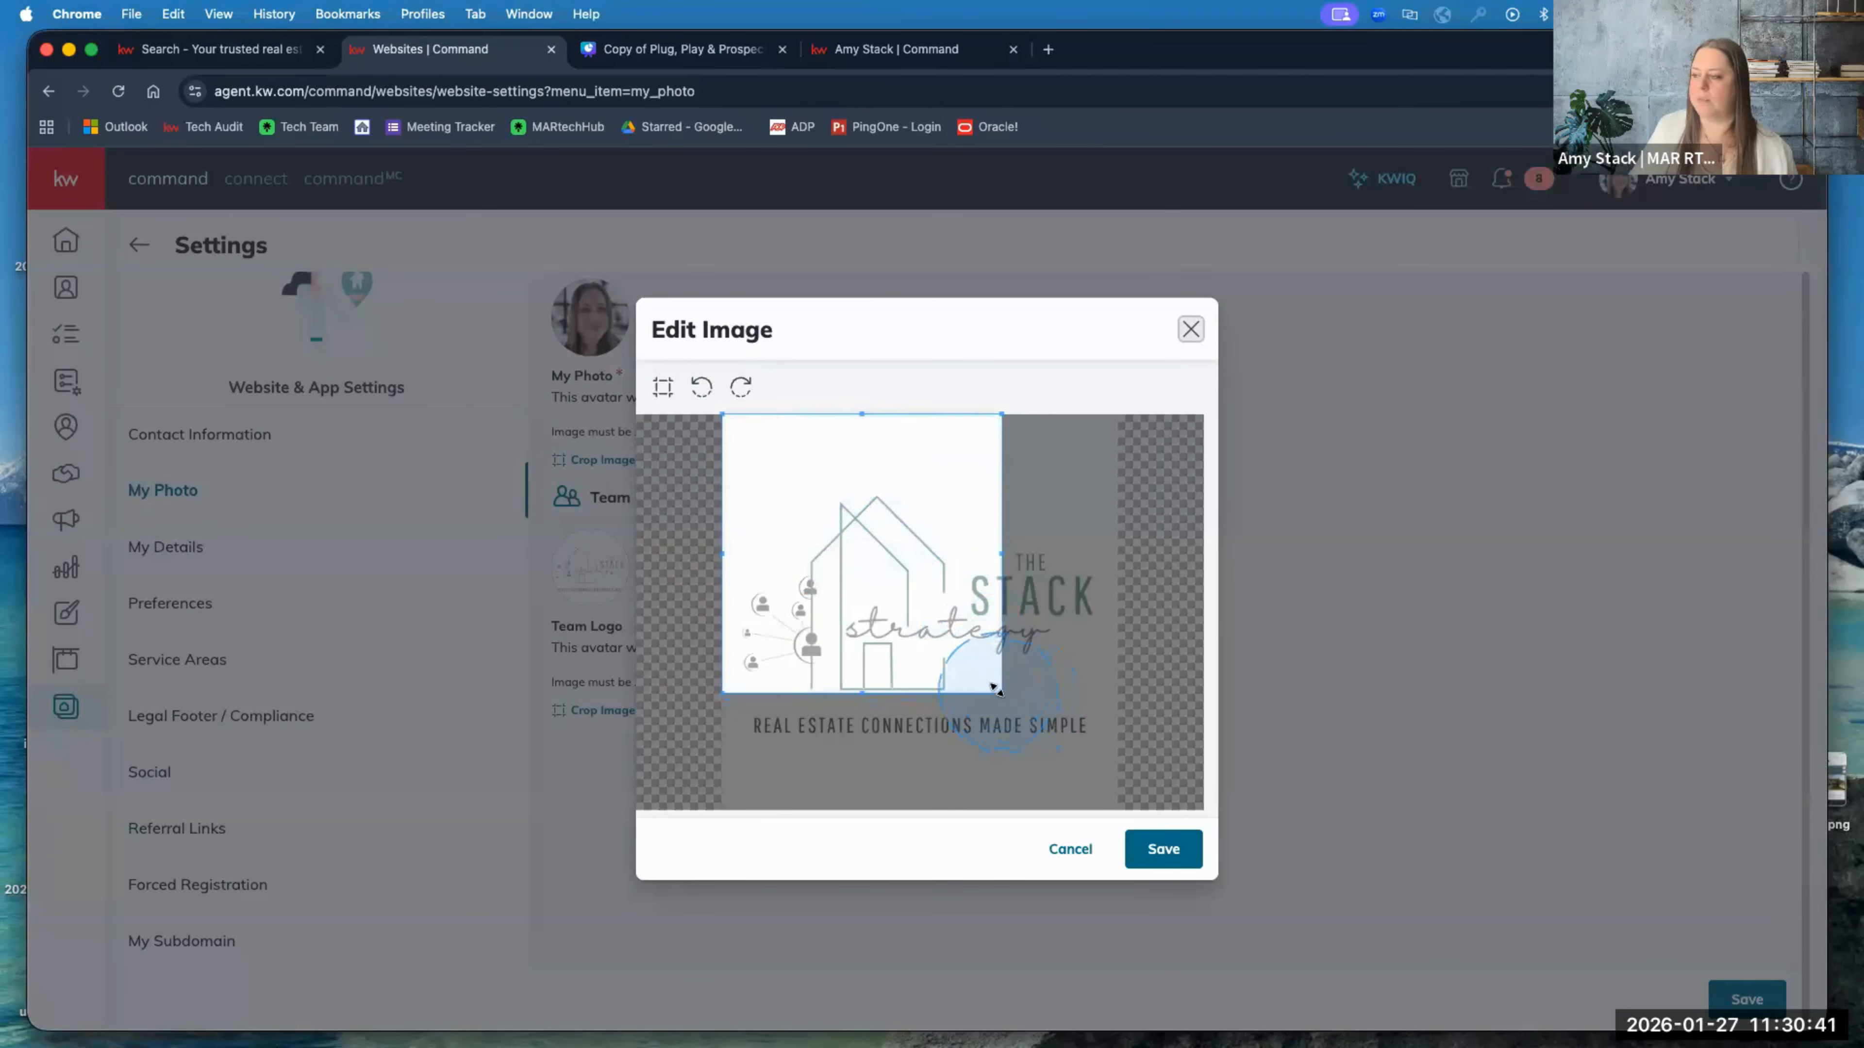
{"action": "left_click_drag", "start_coordinate": [995, 687], "coordinate": [1014, 643]}
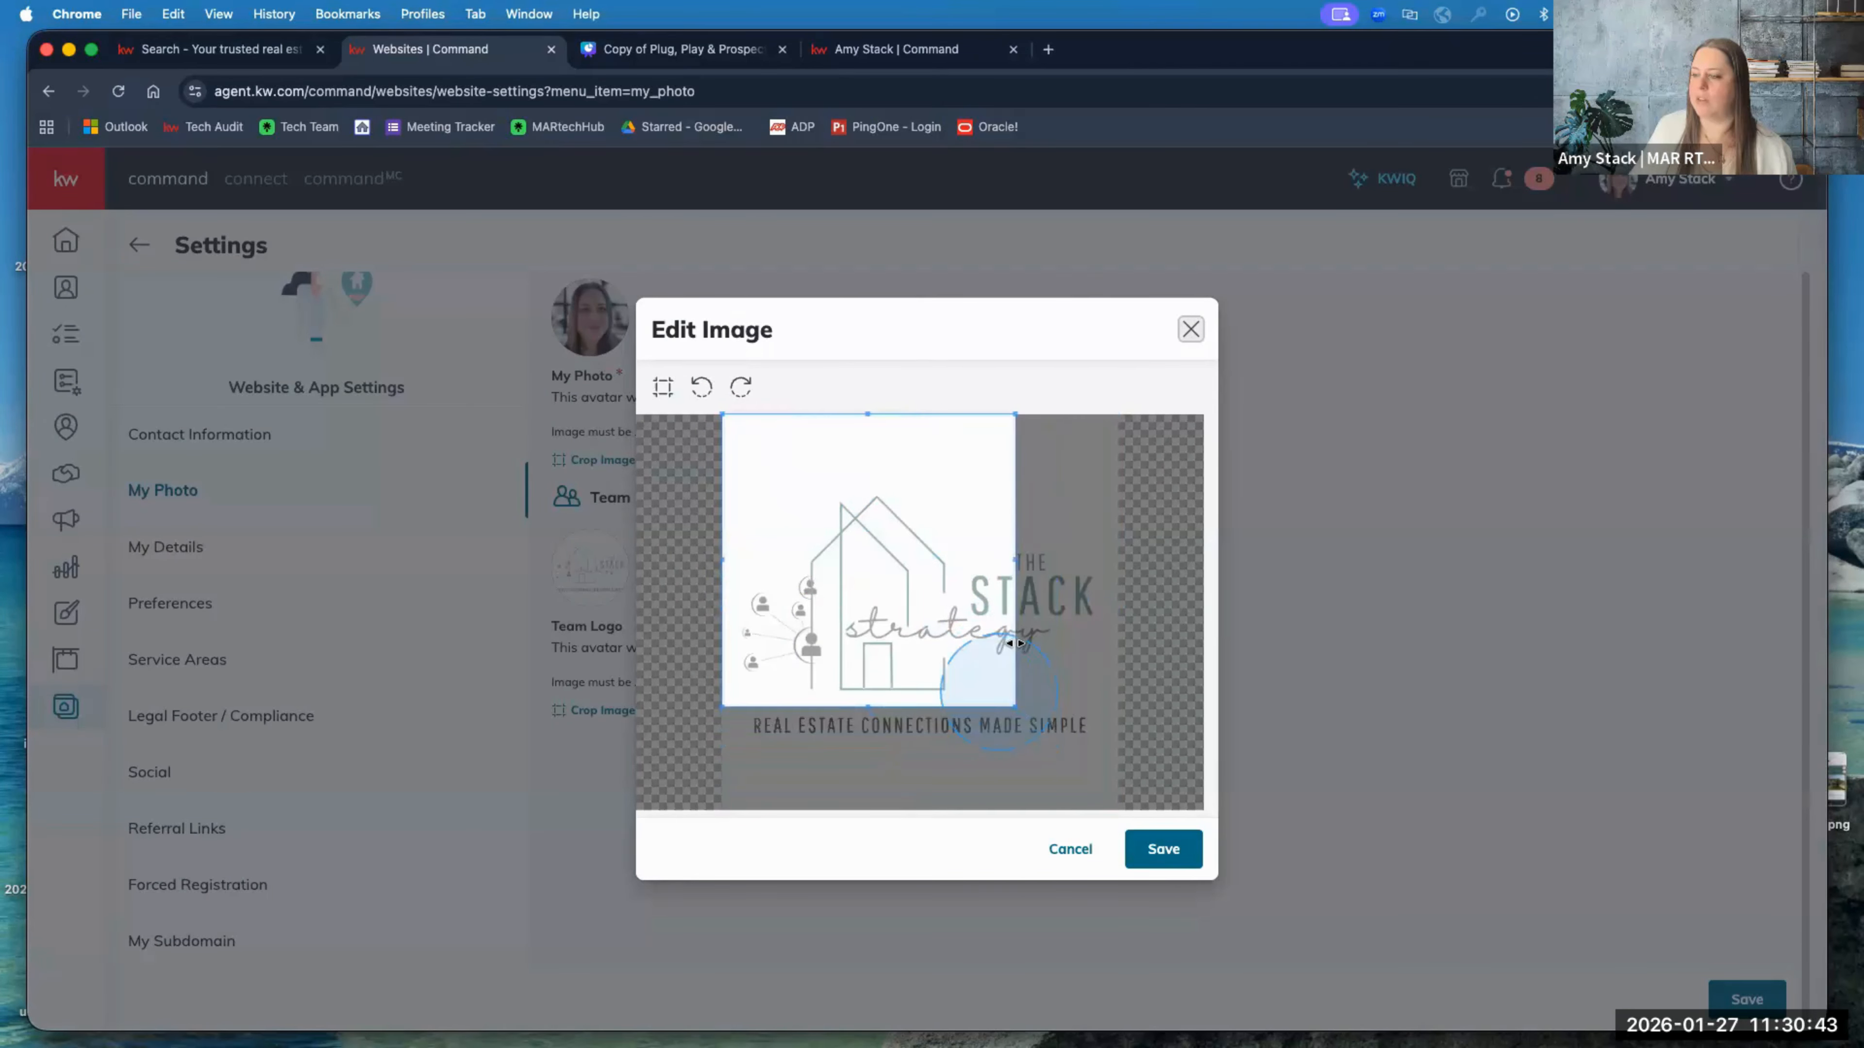
{"action": "left_click_drag", "start_coordinate": [889, 612], "coordinate": [945, 612]}
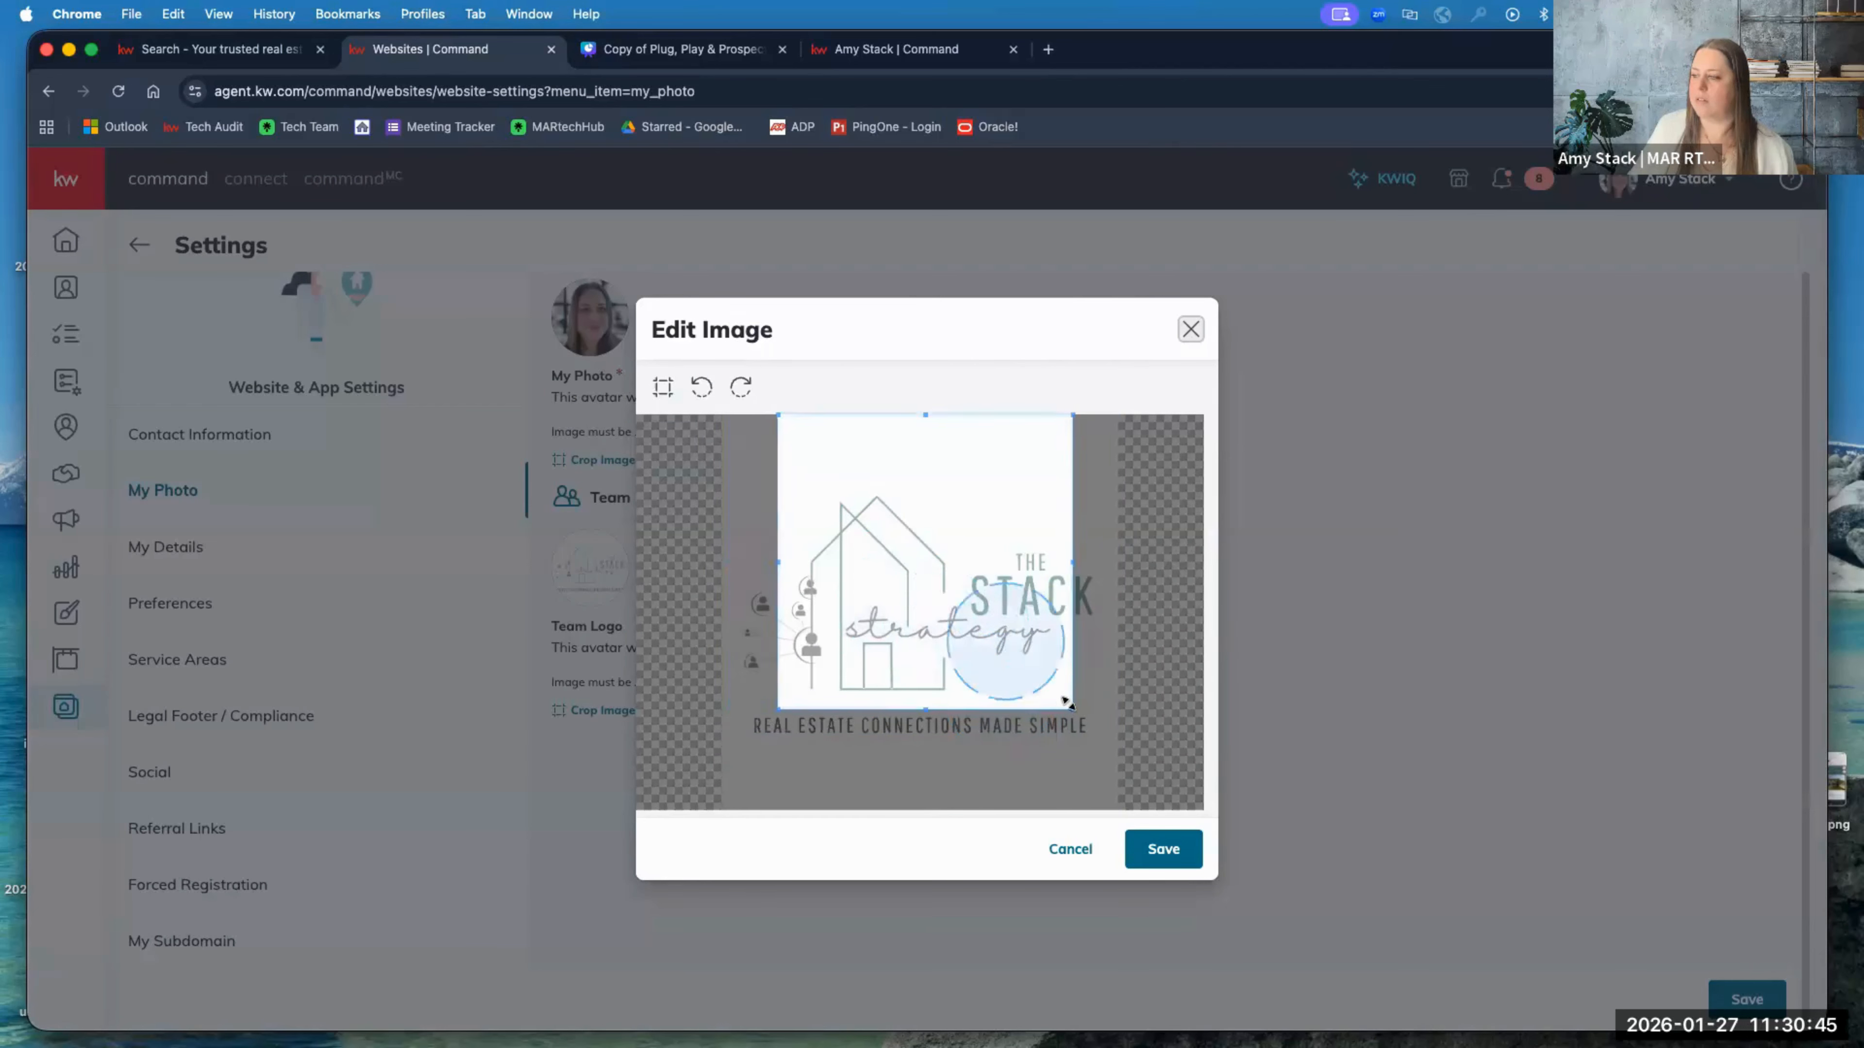
{"action": "left_click_drag", "start_coordinate": [1065, 701], "coordinate": [1117, 755]}
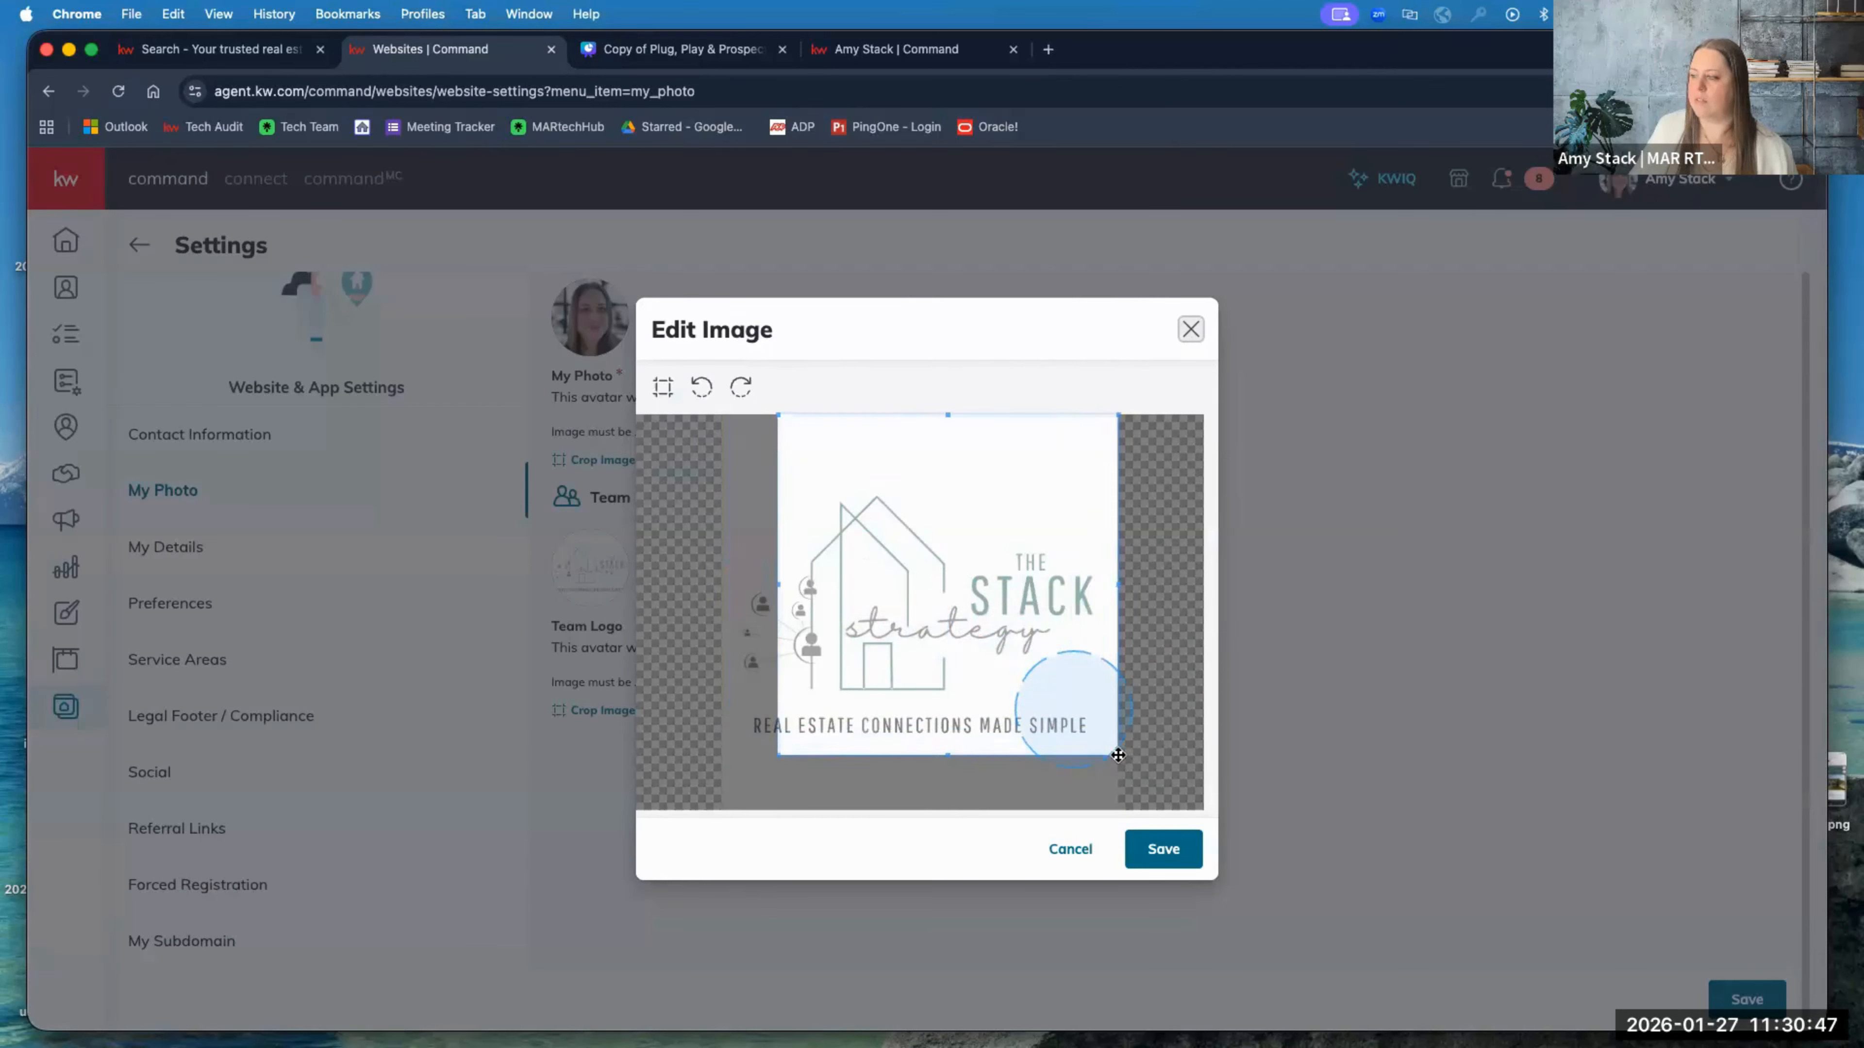
{"action": "left_click_drag", "start_coordinate": [777, 754], "coordinate": [708, 758]}
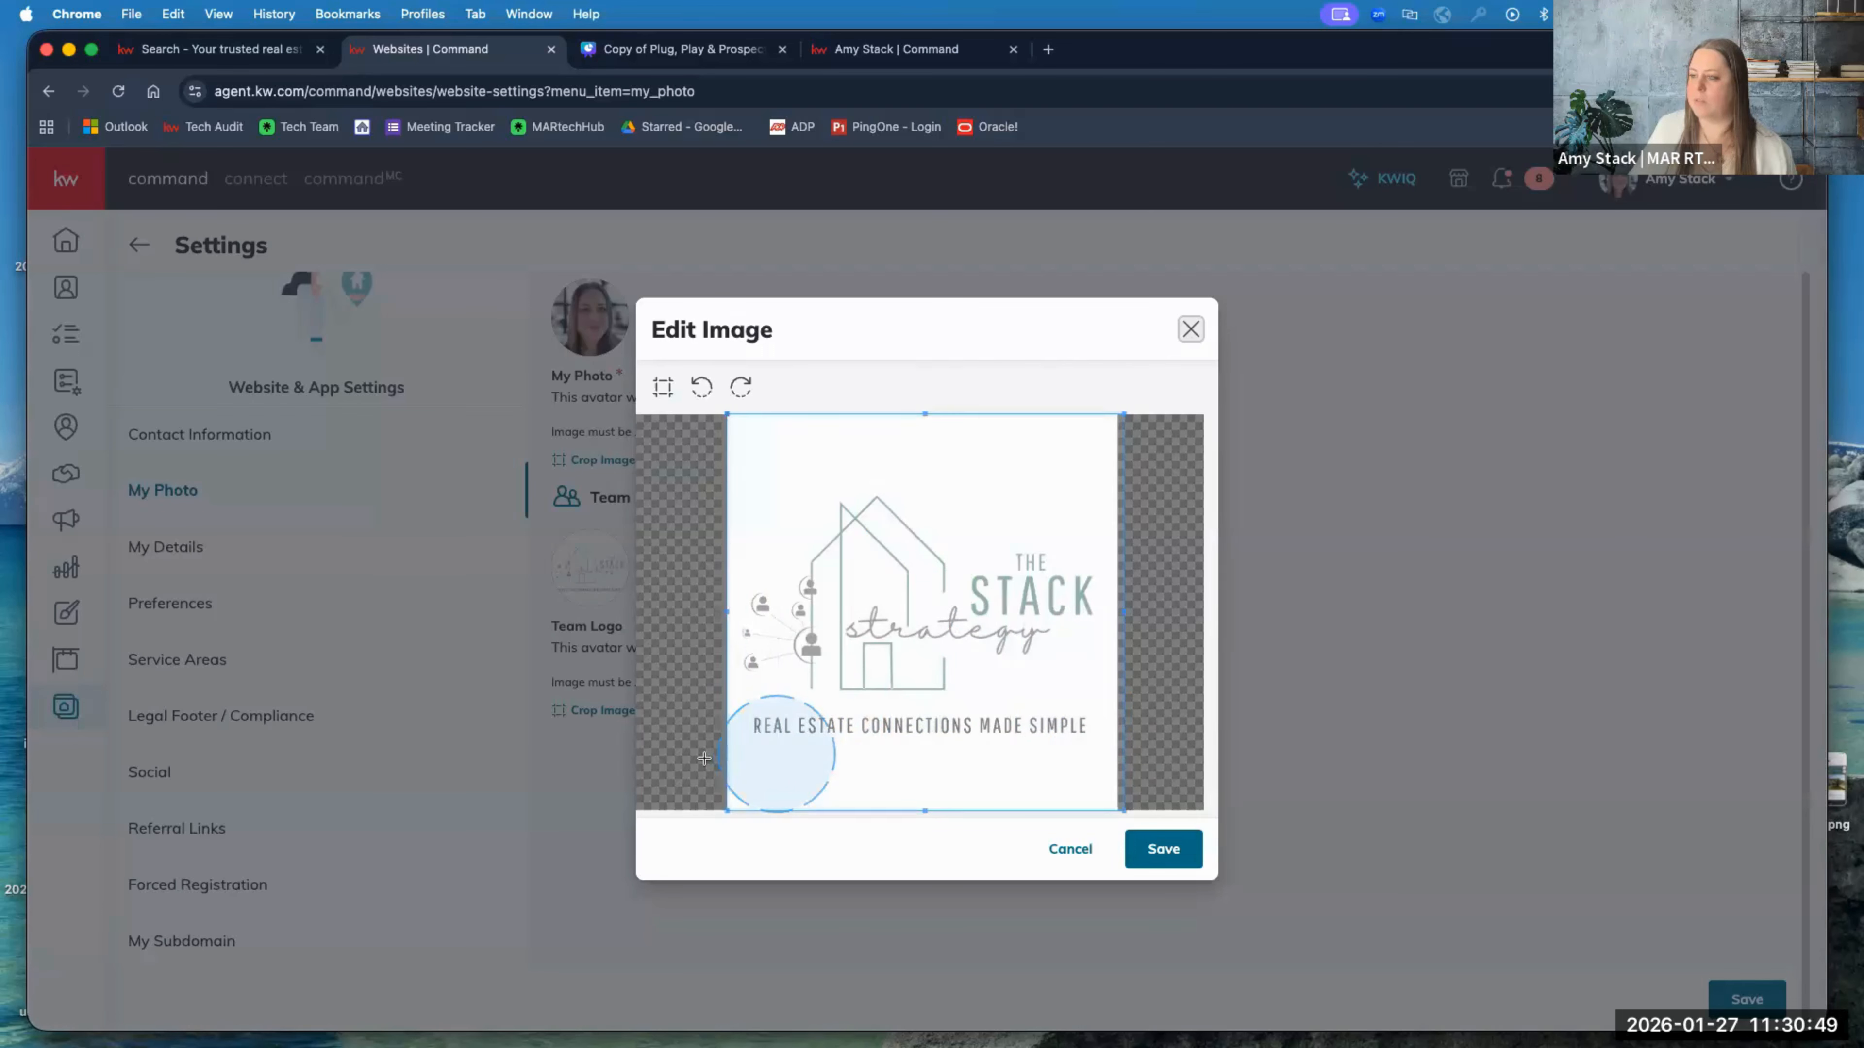
{"action": "left_click_drag", "start_coordinate": [927, 750], "coordinate": [921, 747]}
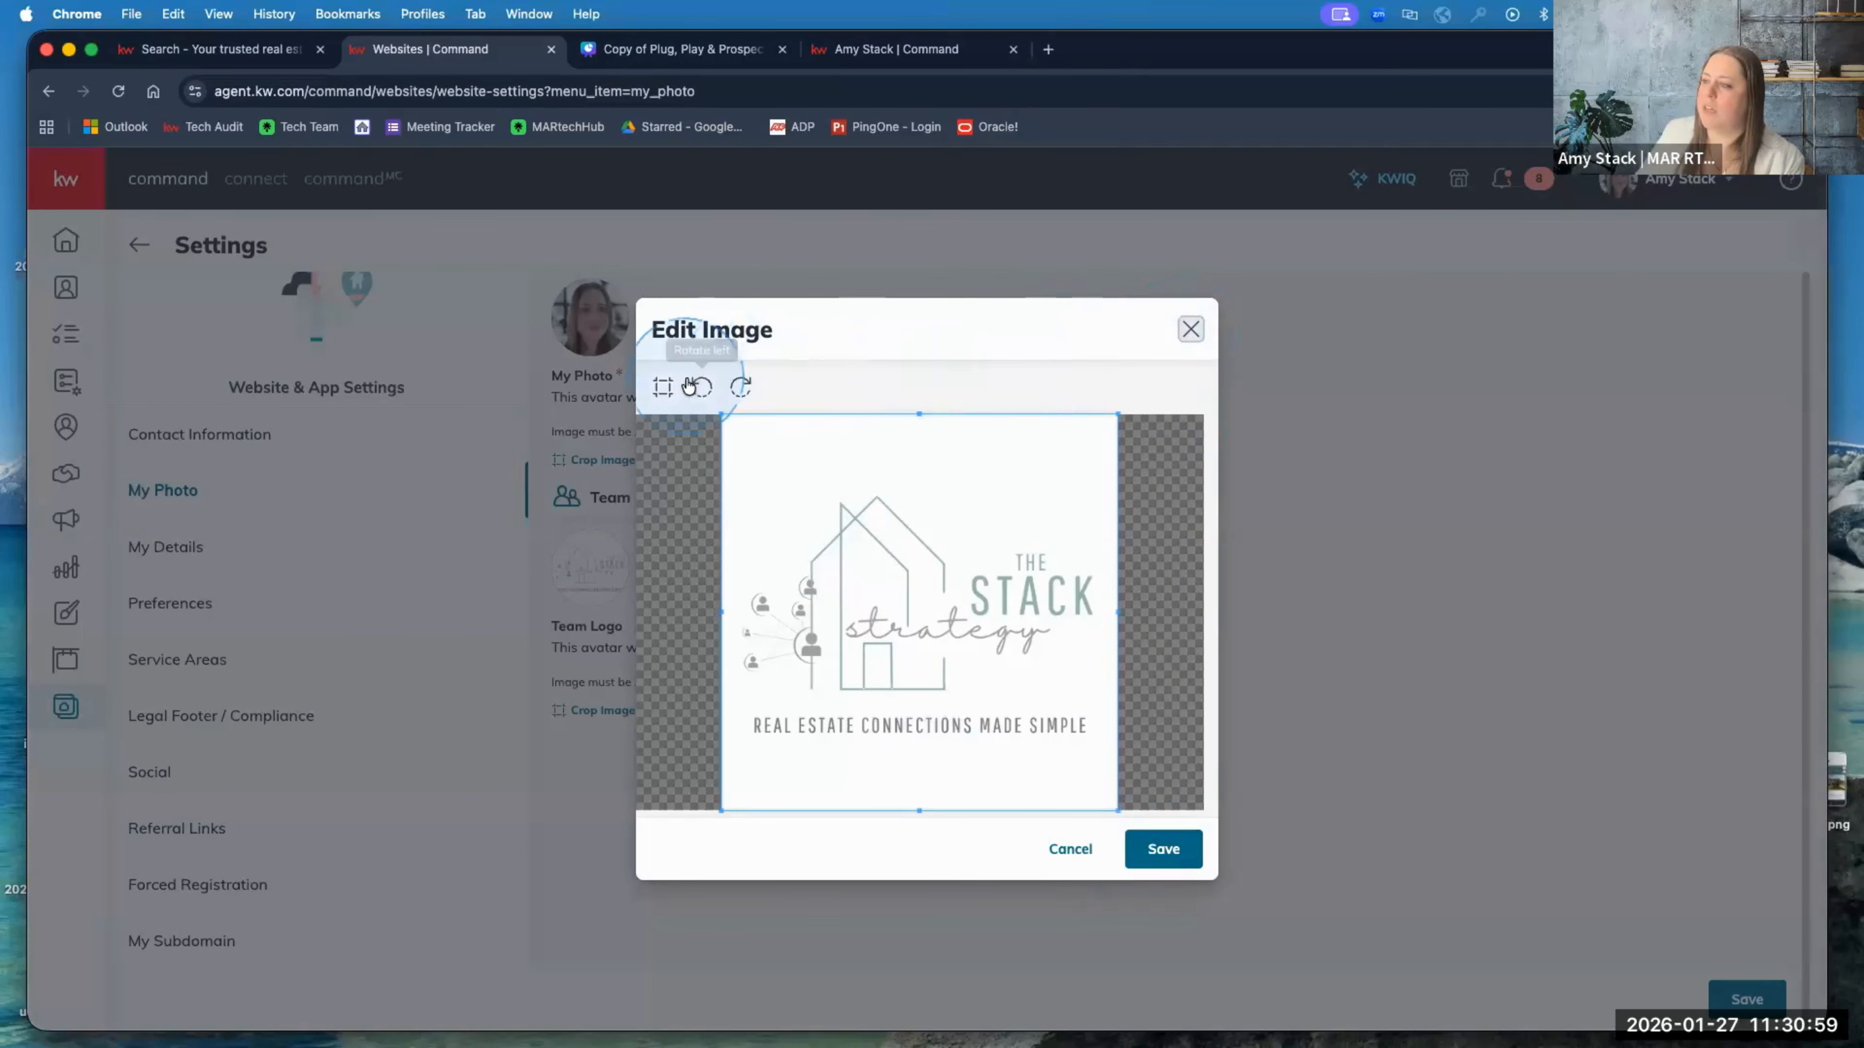
{"action": "left_click", "coordinate": [704, 389]}
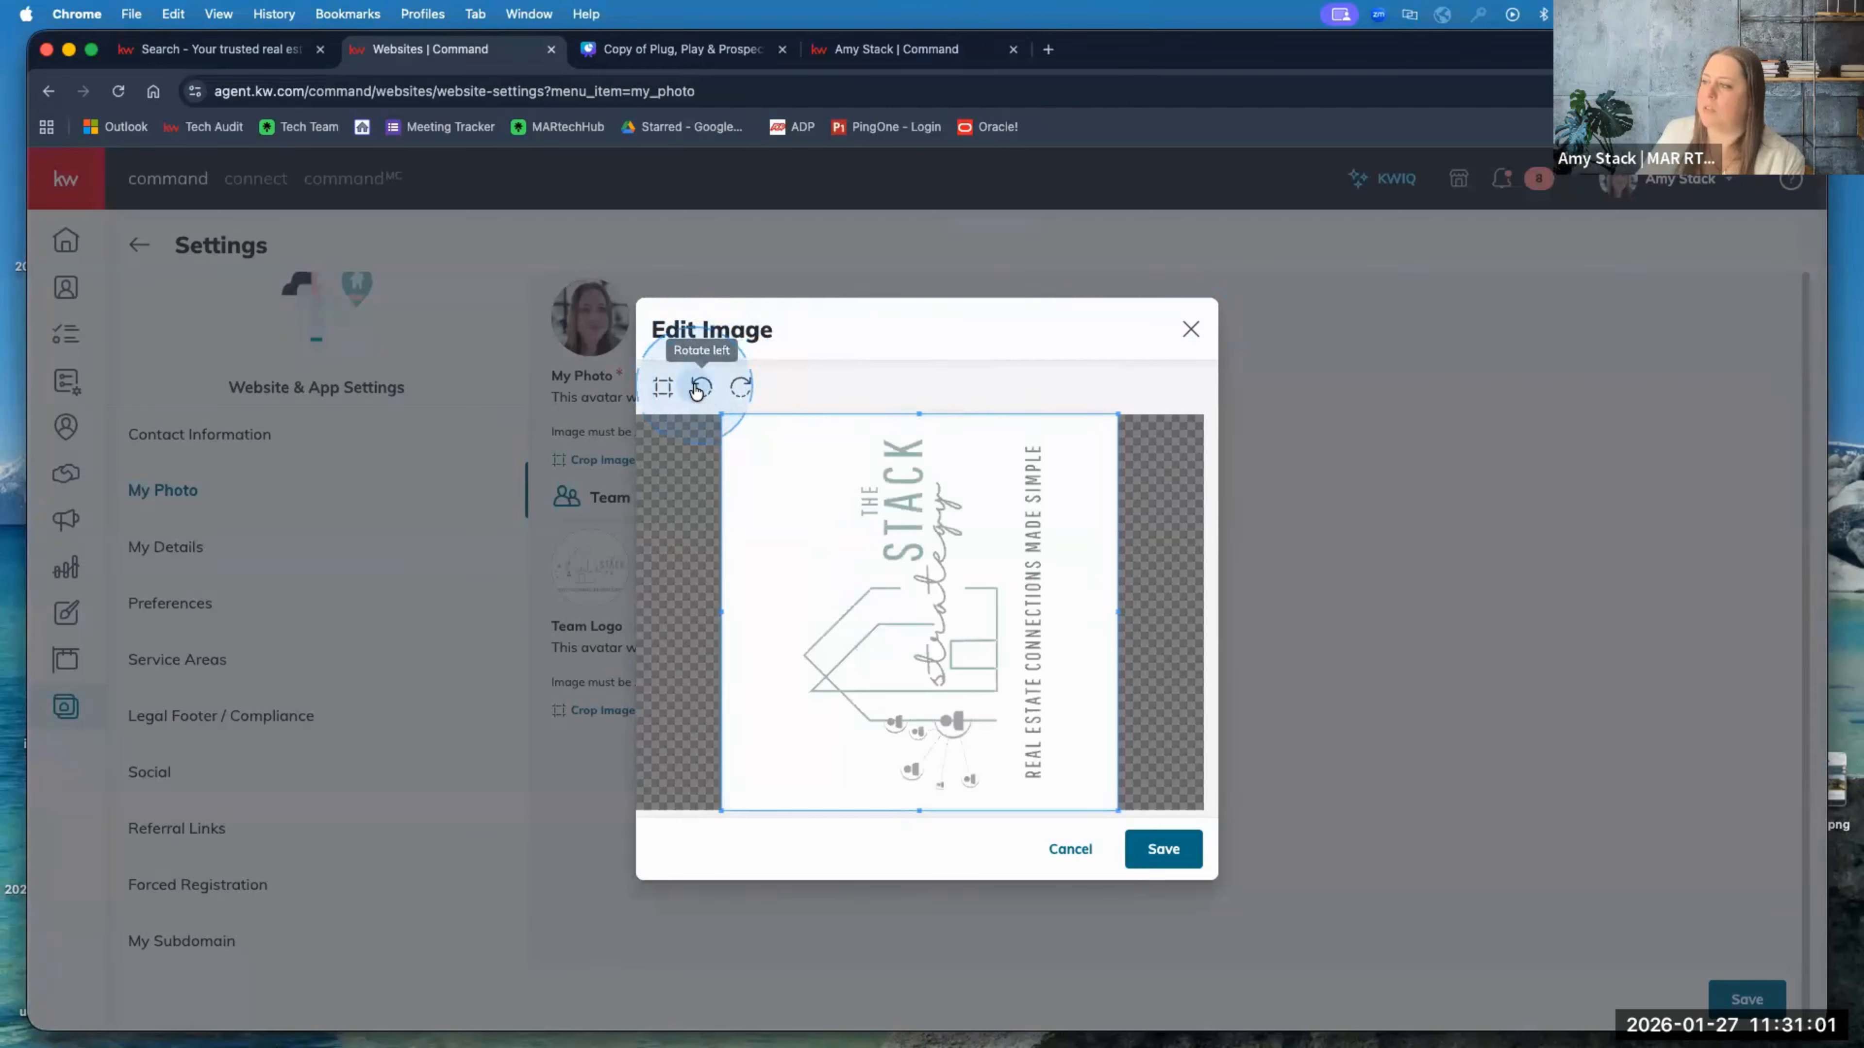
{"action": "left_click", "coordinate": [708, 393]}
{"action": "left_click", "coordinate": [711, 396]}
{"action": "left_click", "coordinate": [715, 398]}
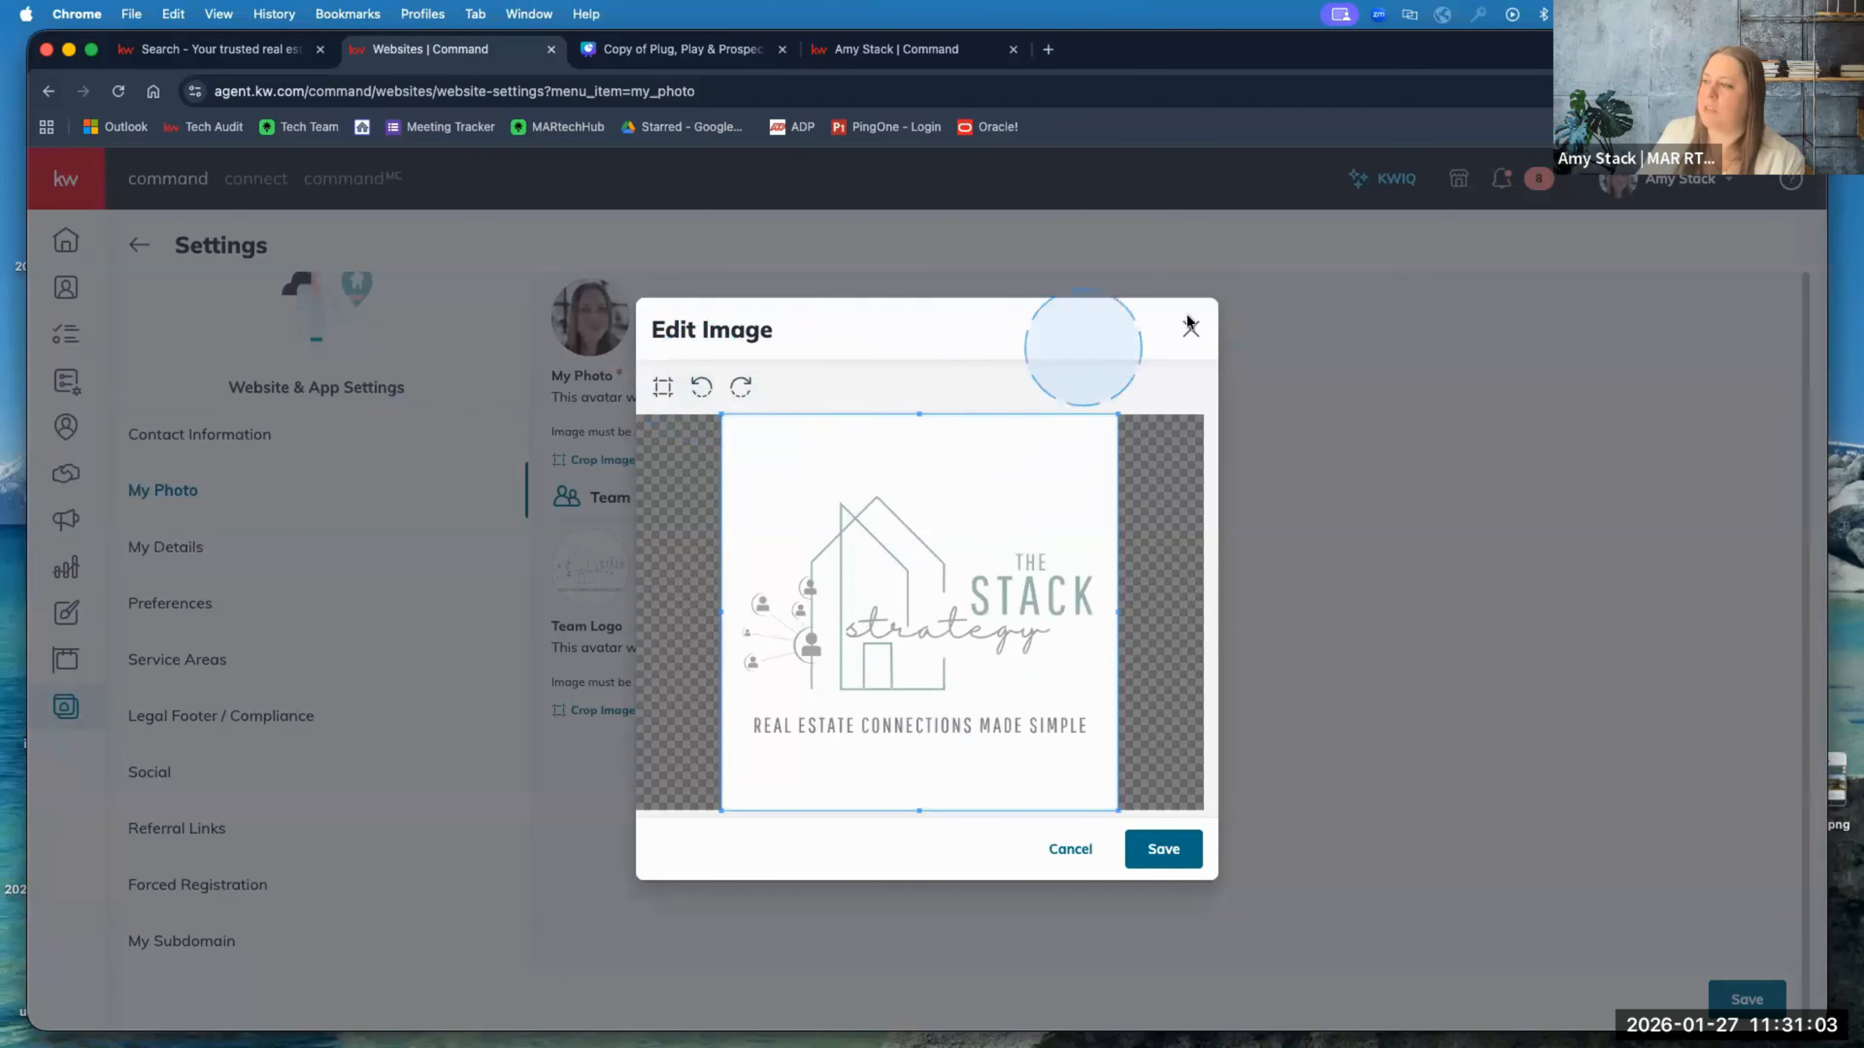
{"action": "left_click", "coordinate": [1191, 332]}
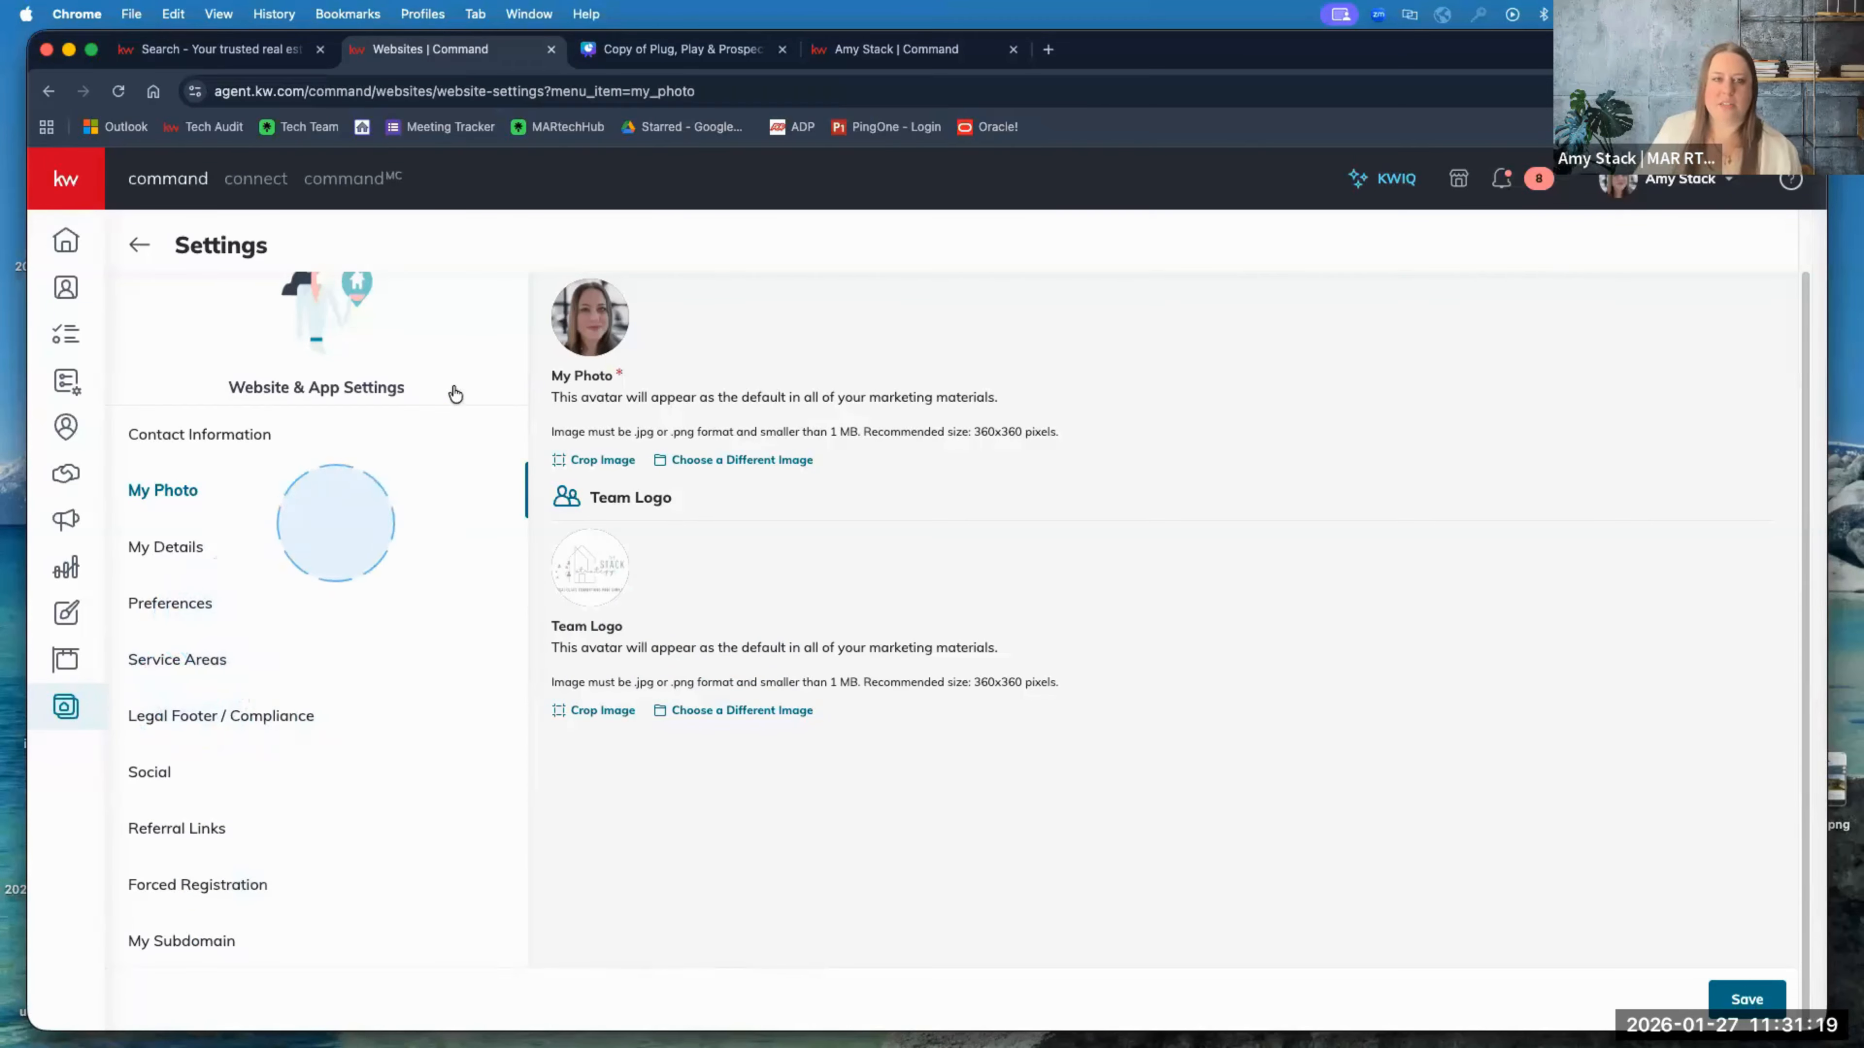
Step: Go back from Settings to the Websites overview page
{"action": "left_click", "coordinate": [140, 249]}
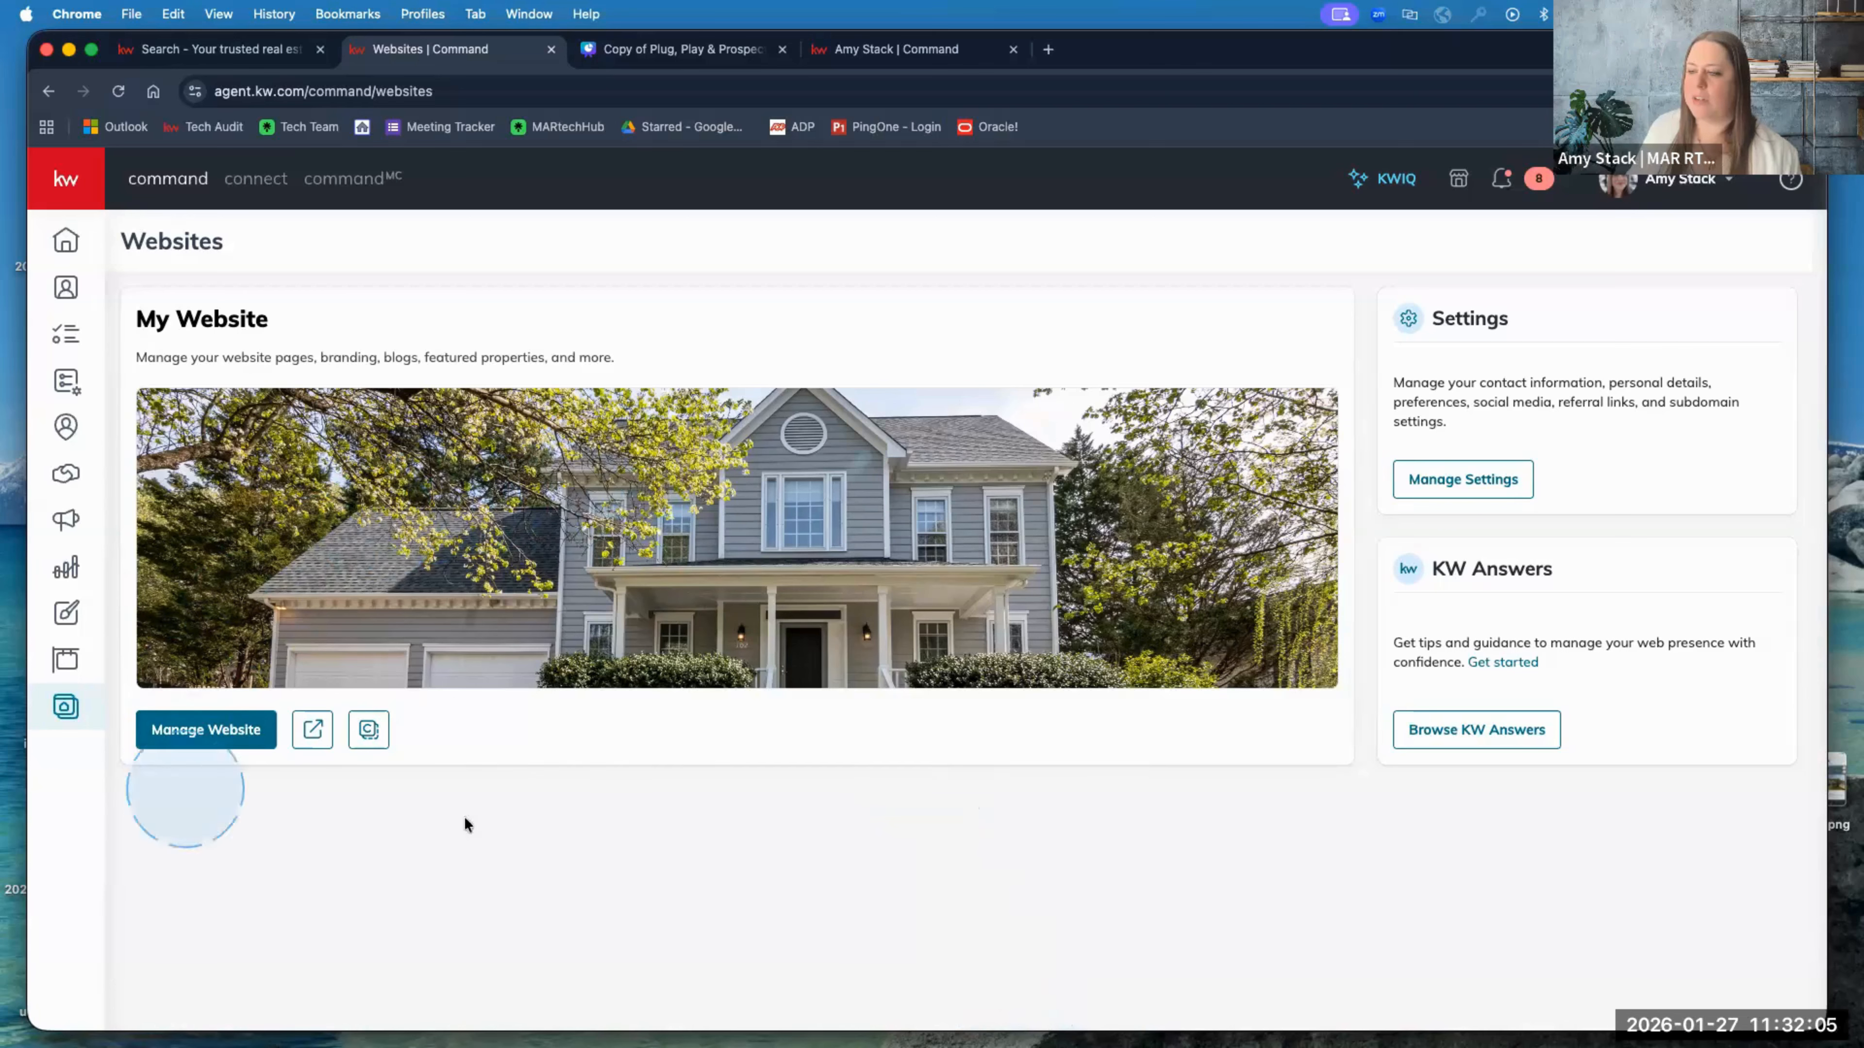
Step: Preview the public agent website in a new tab and copy its link from the Websites page
{"action": "left_click", "coordinate": [312, 730]}
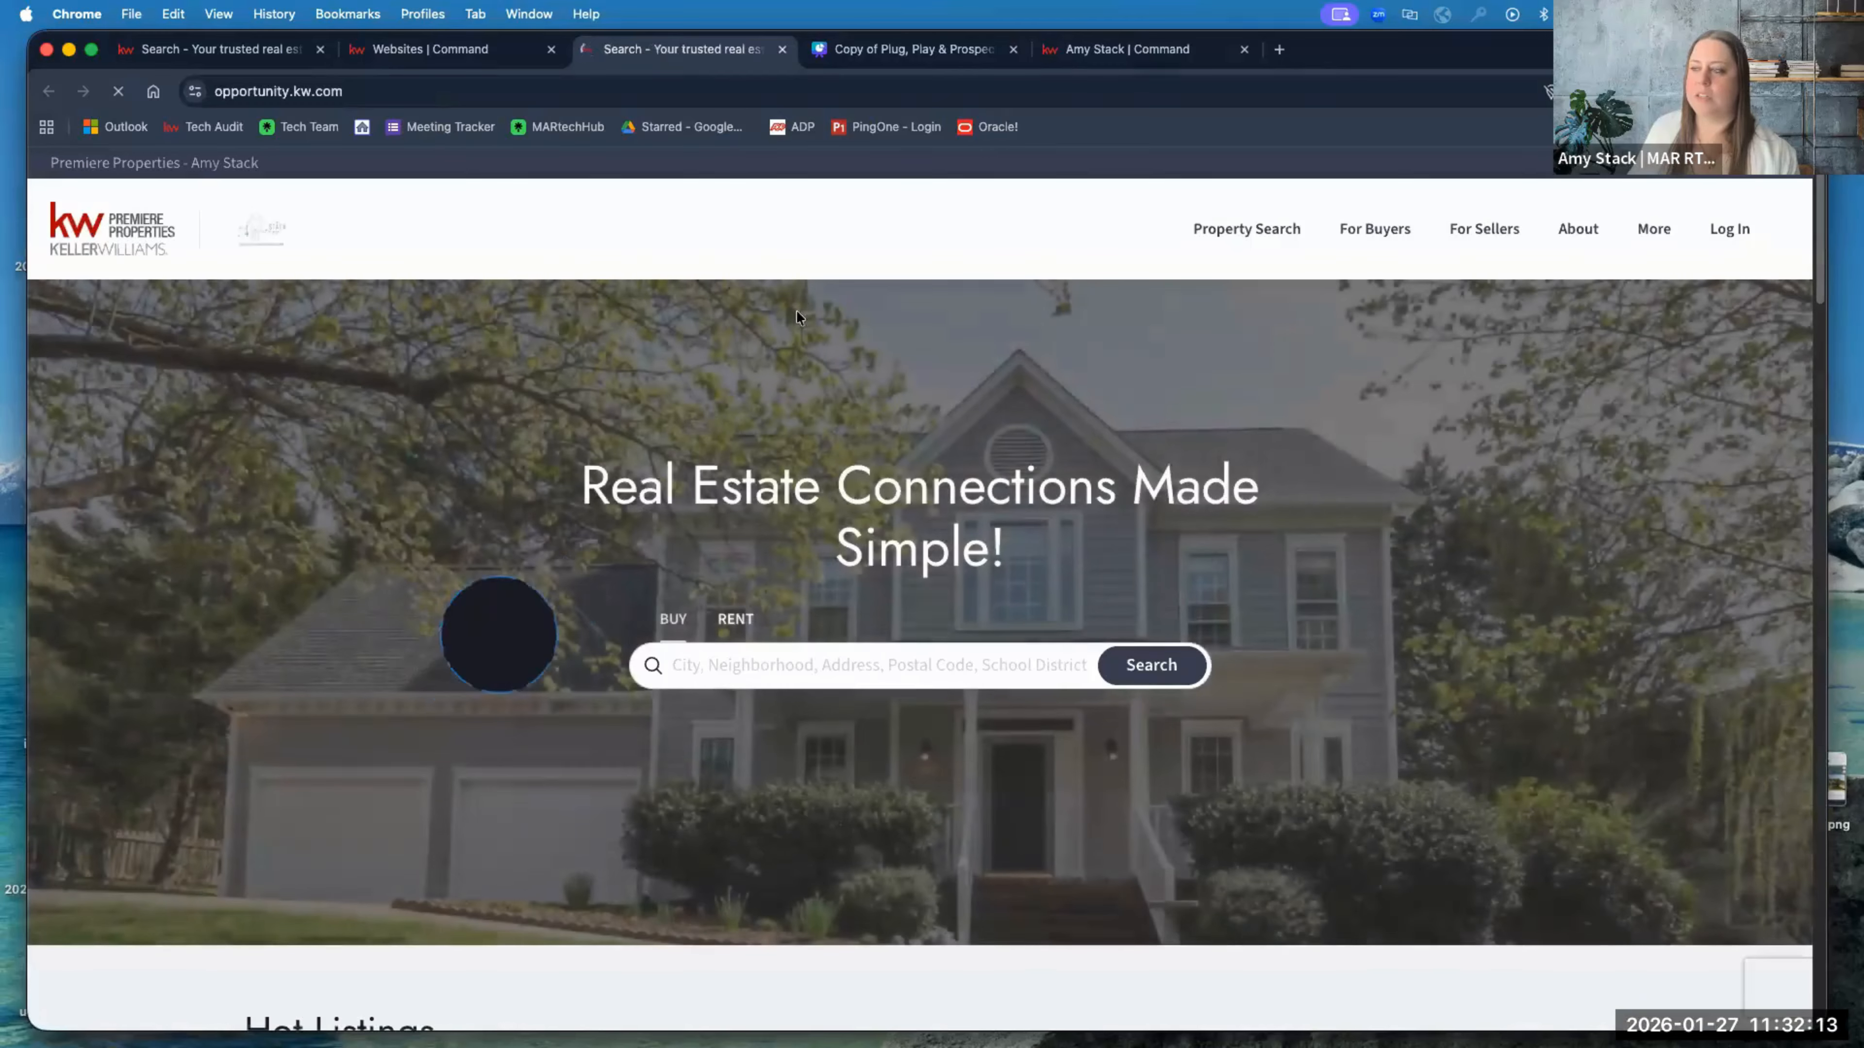
{"action": "left_click", "coordinate": [782, 49]}
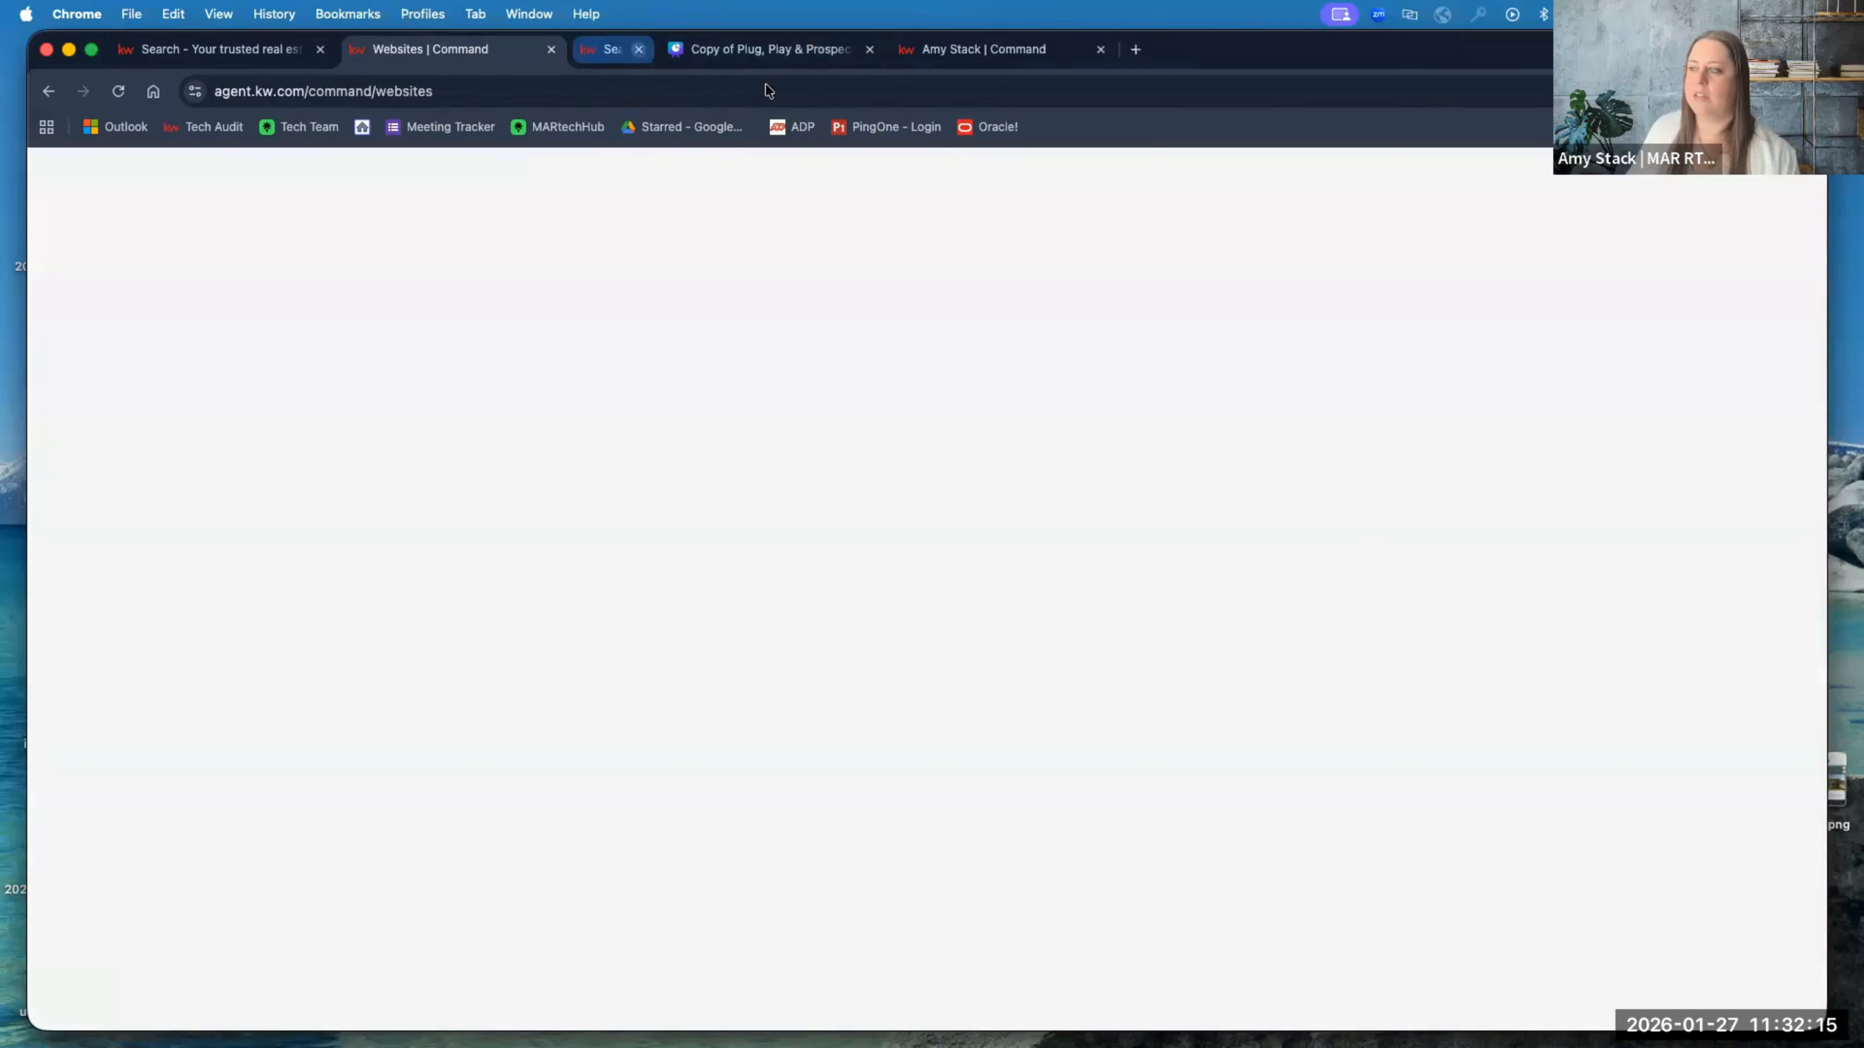
{"action": "left_click", "coordinate": [380, 741]}
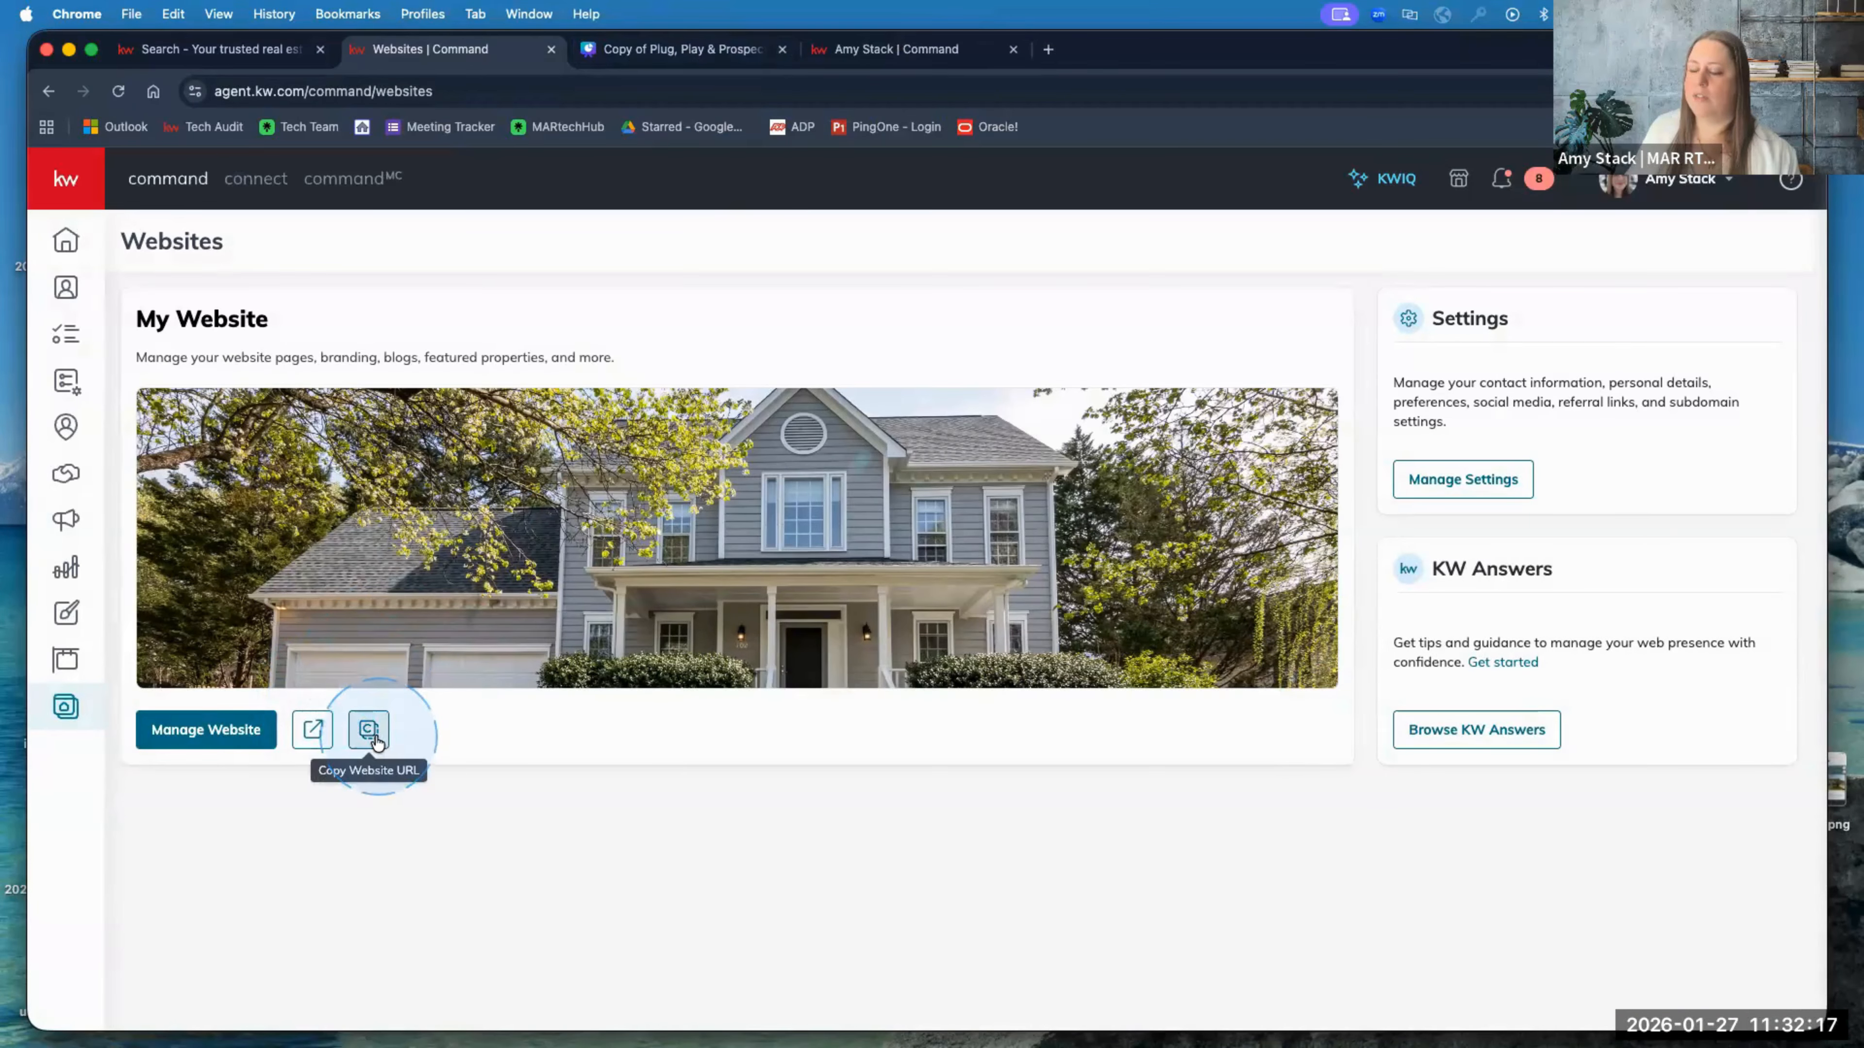
{"action": "left_click", "coordinate": [373, 737]}
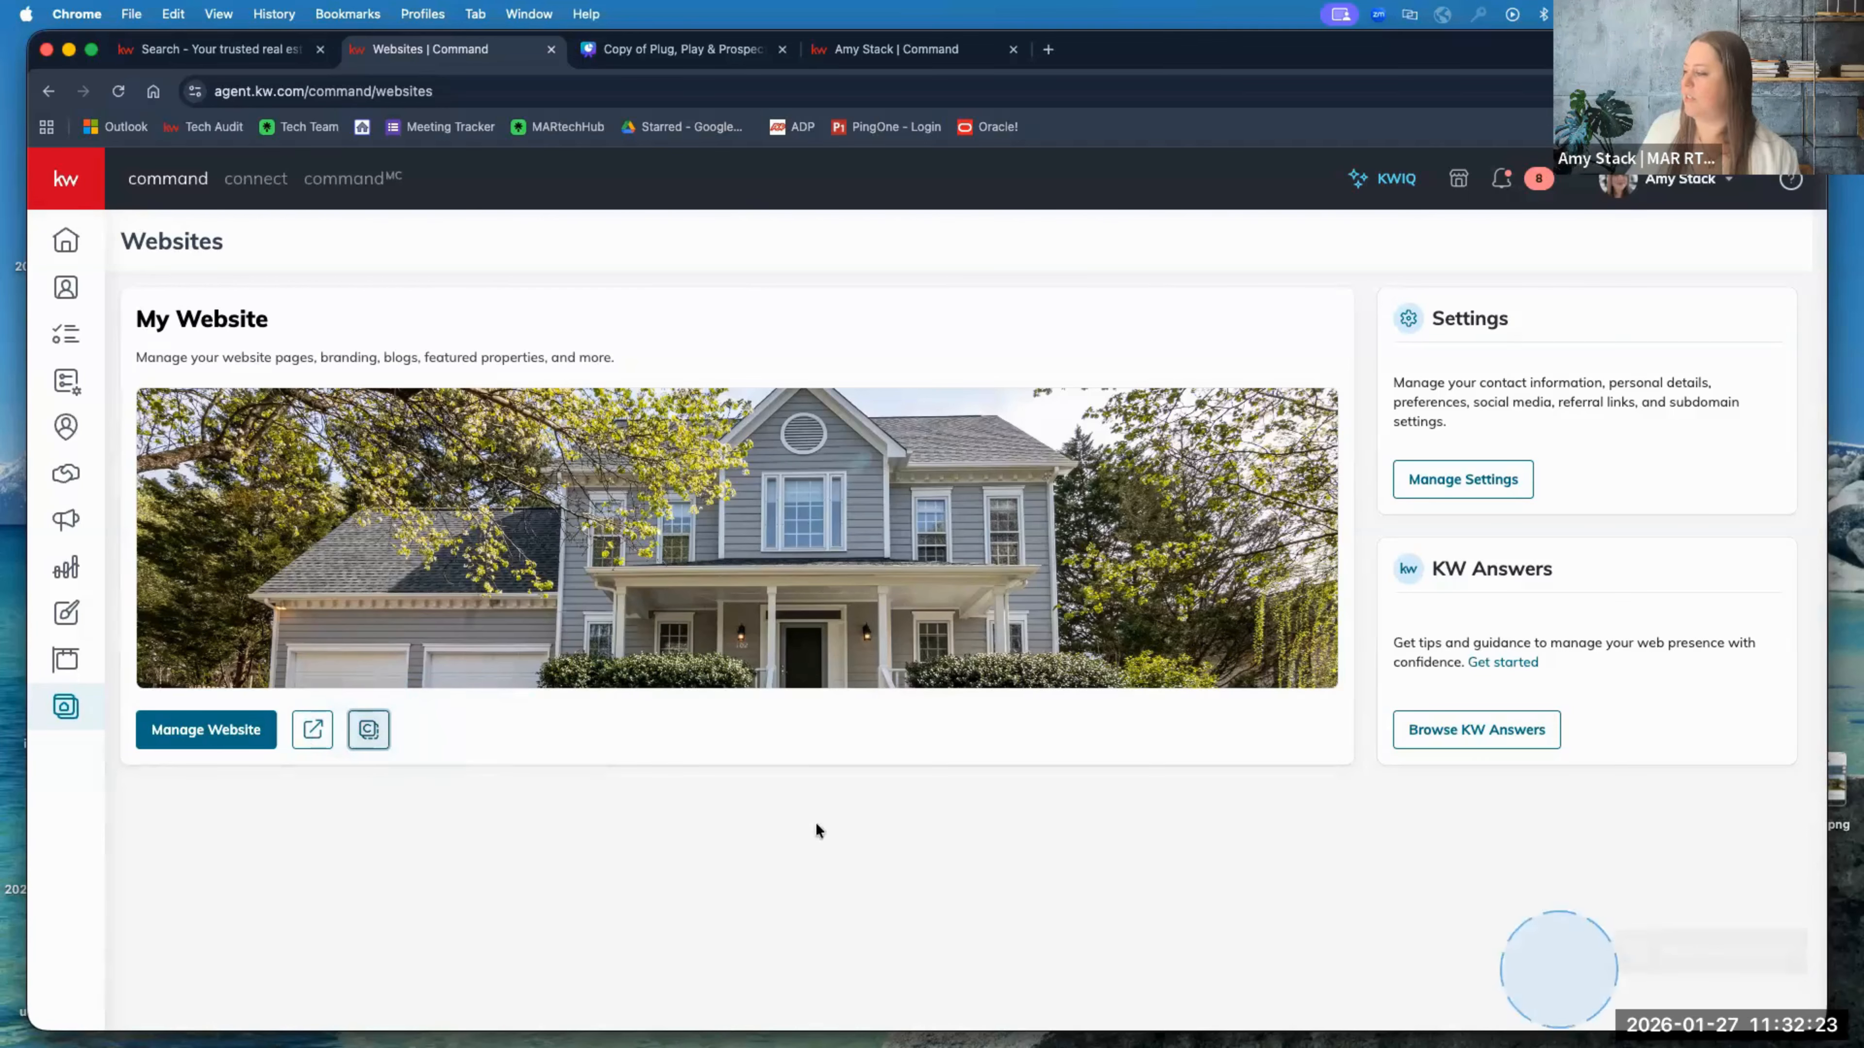
{"action": "left_click", "coordinate": [373, 730]}
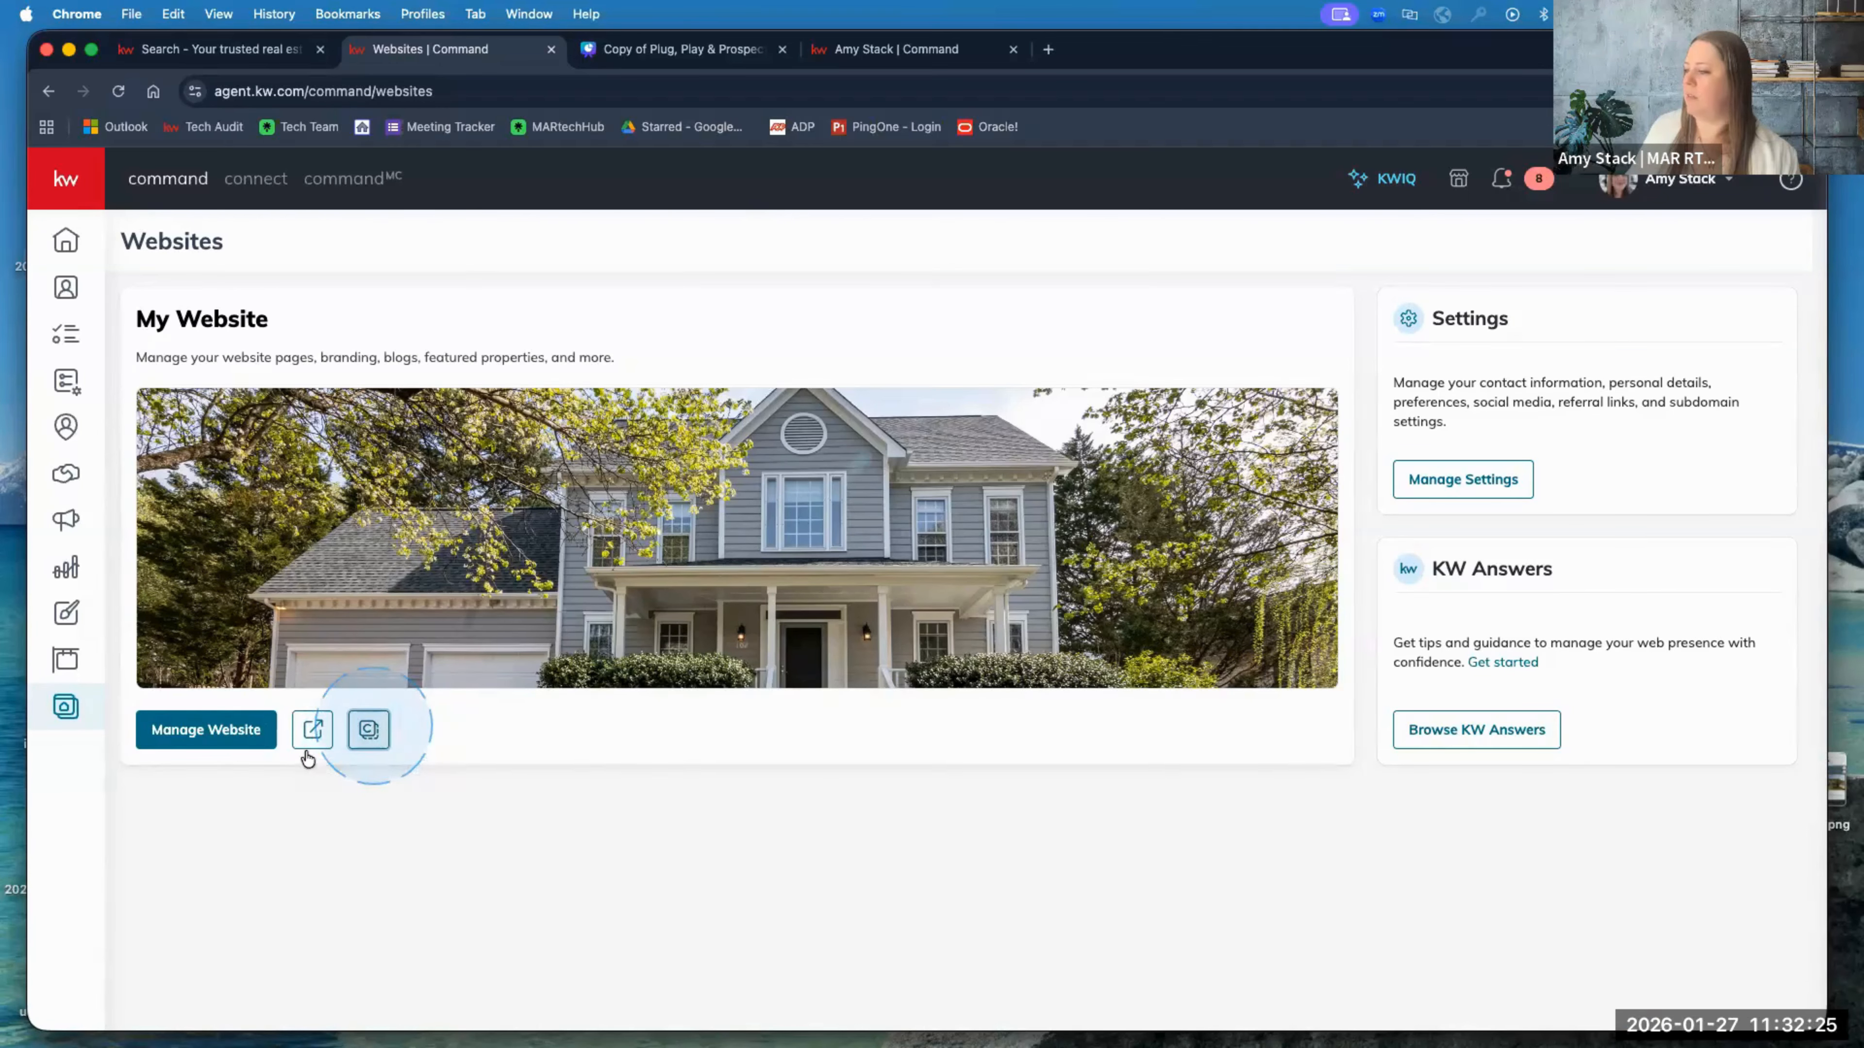
{"action": "left_click", "coordinate": [312, 729]}
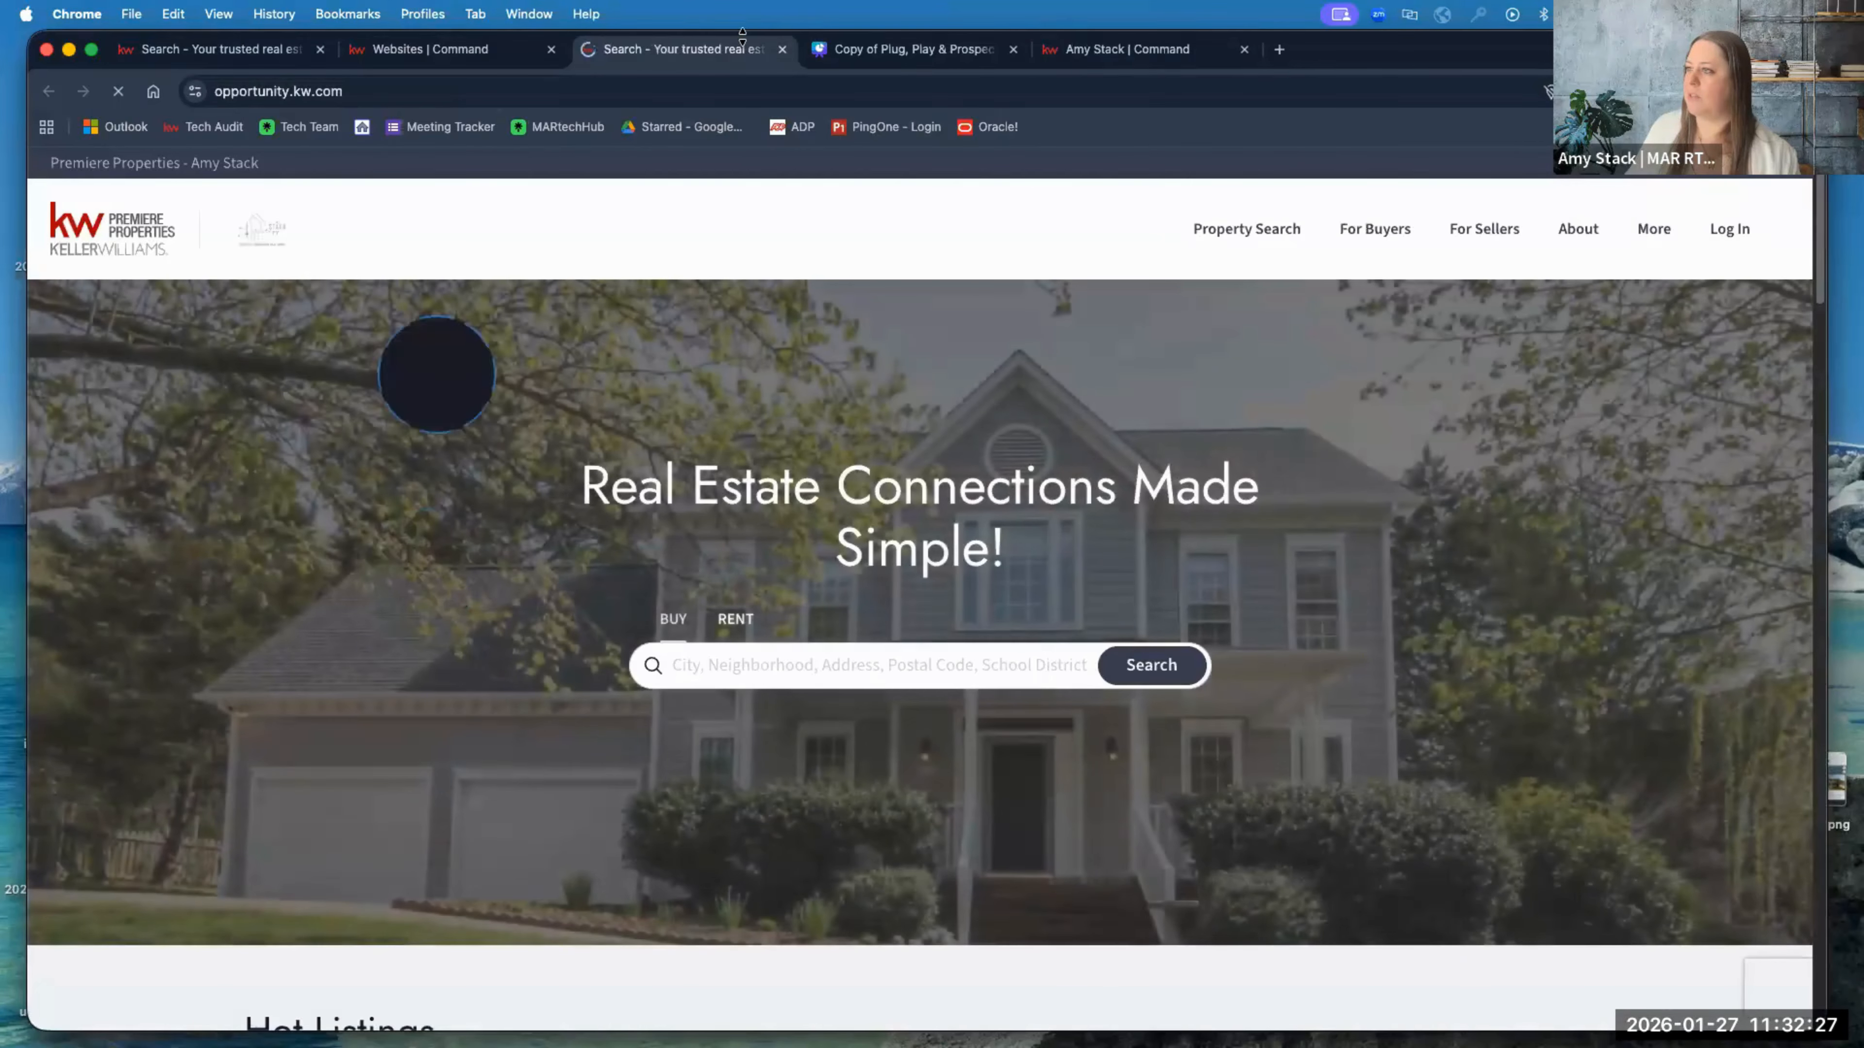
{"action": "key", "text": "super+w"}
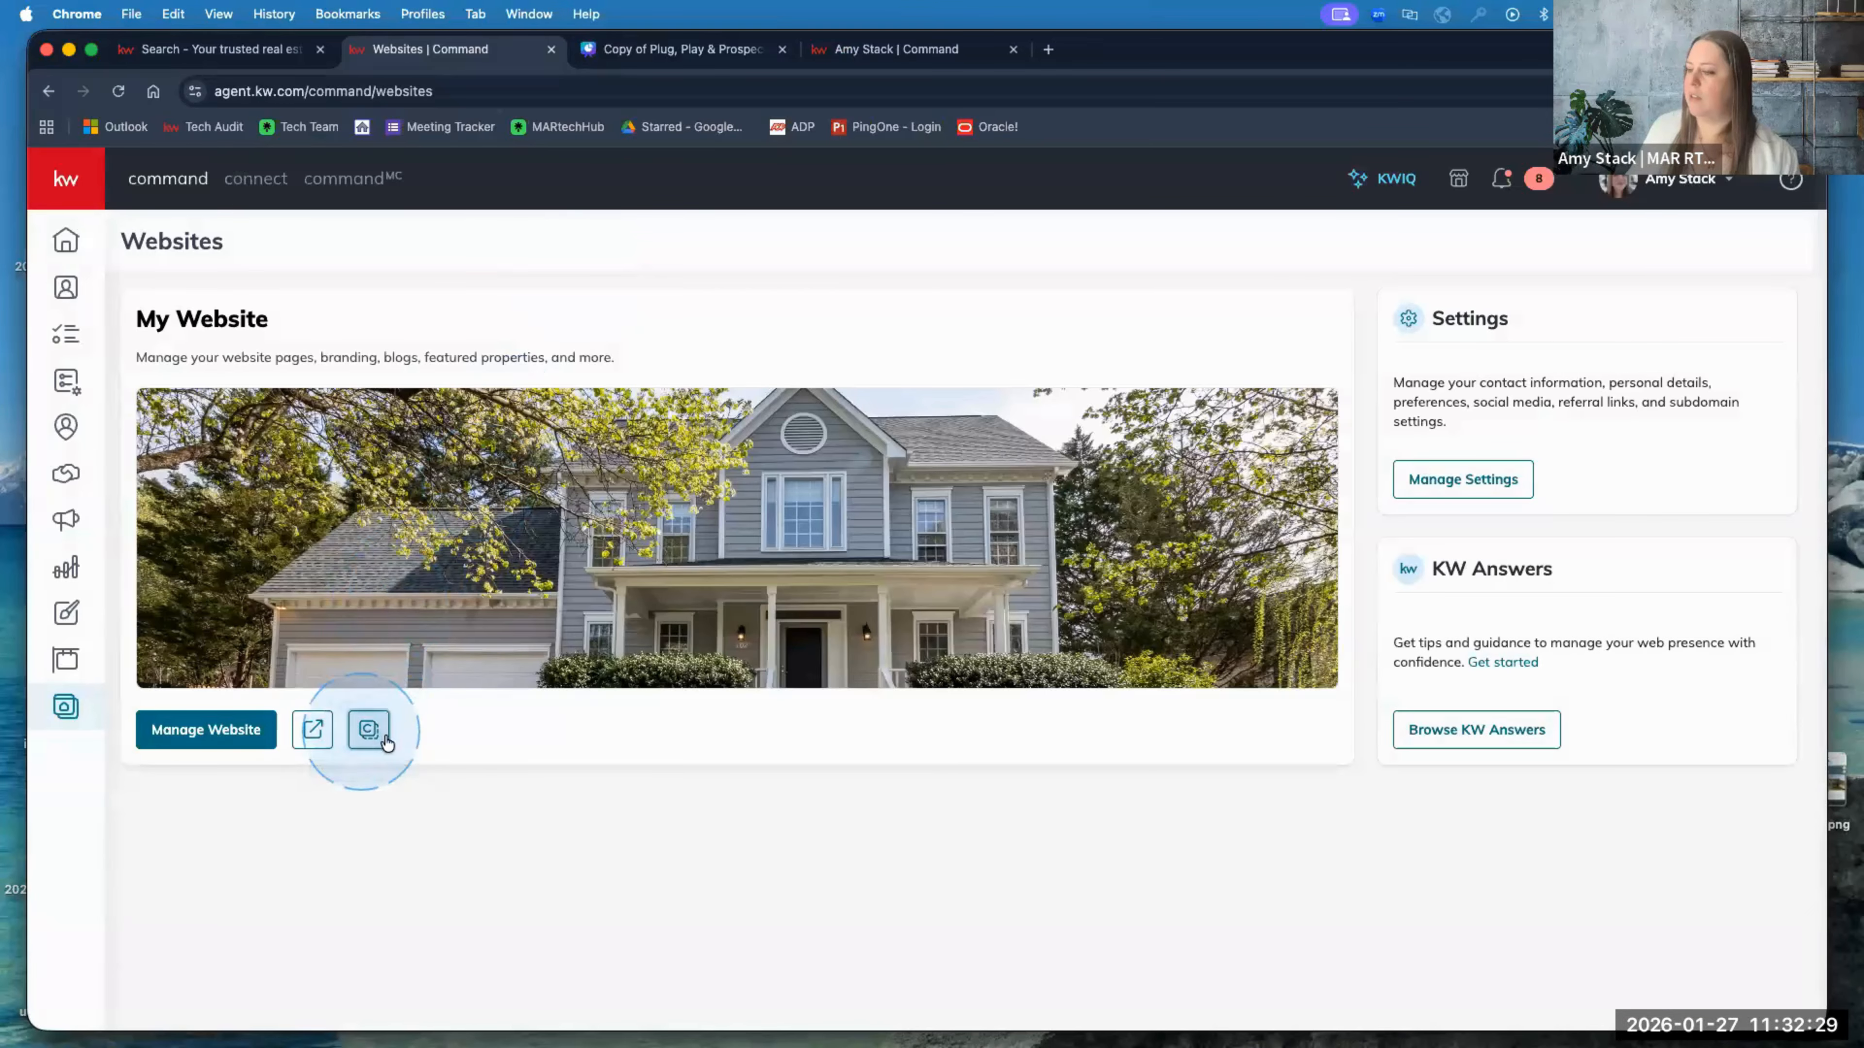
{"action": "left_click", "coordinate": [384, 736]}
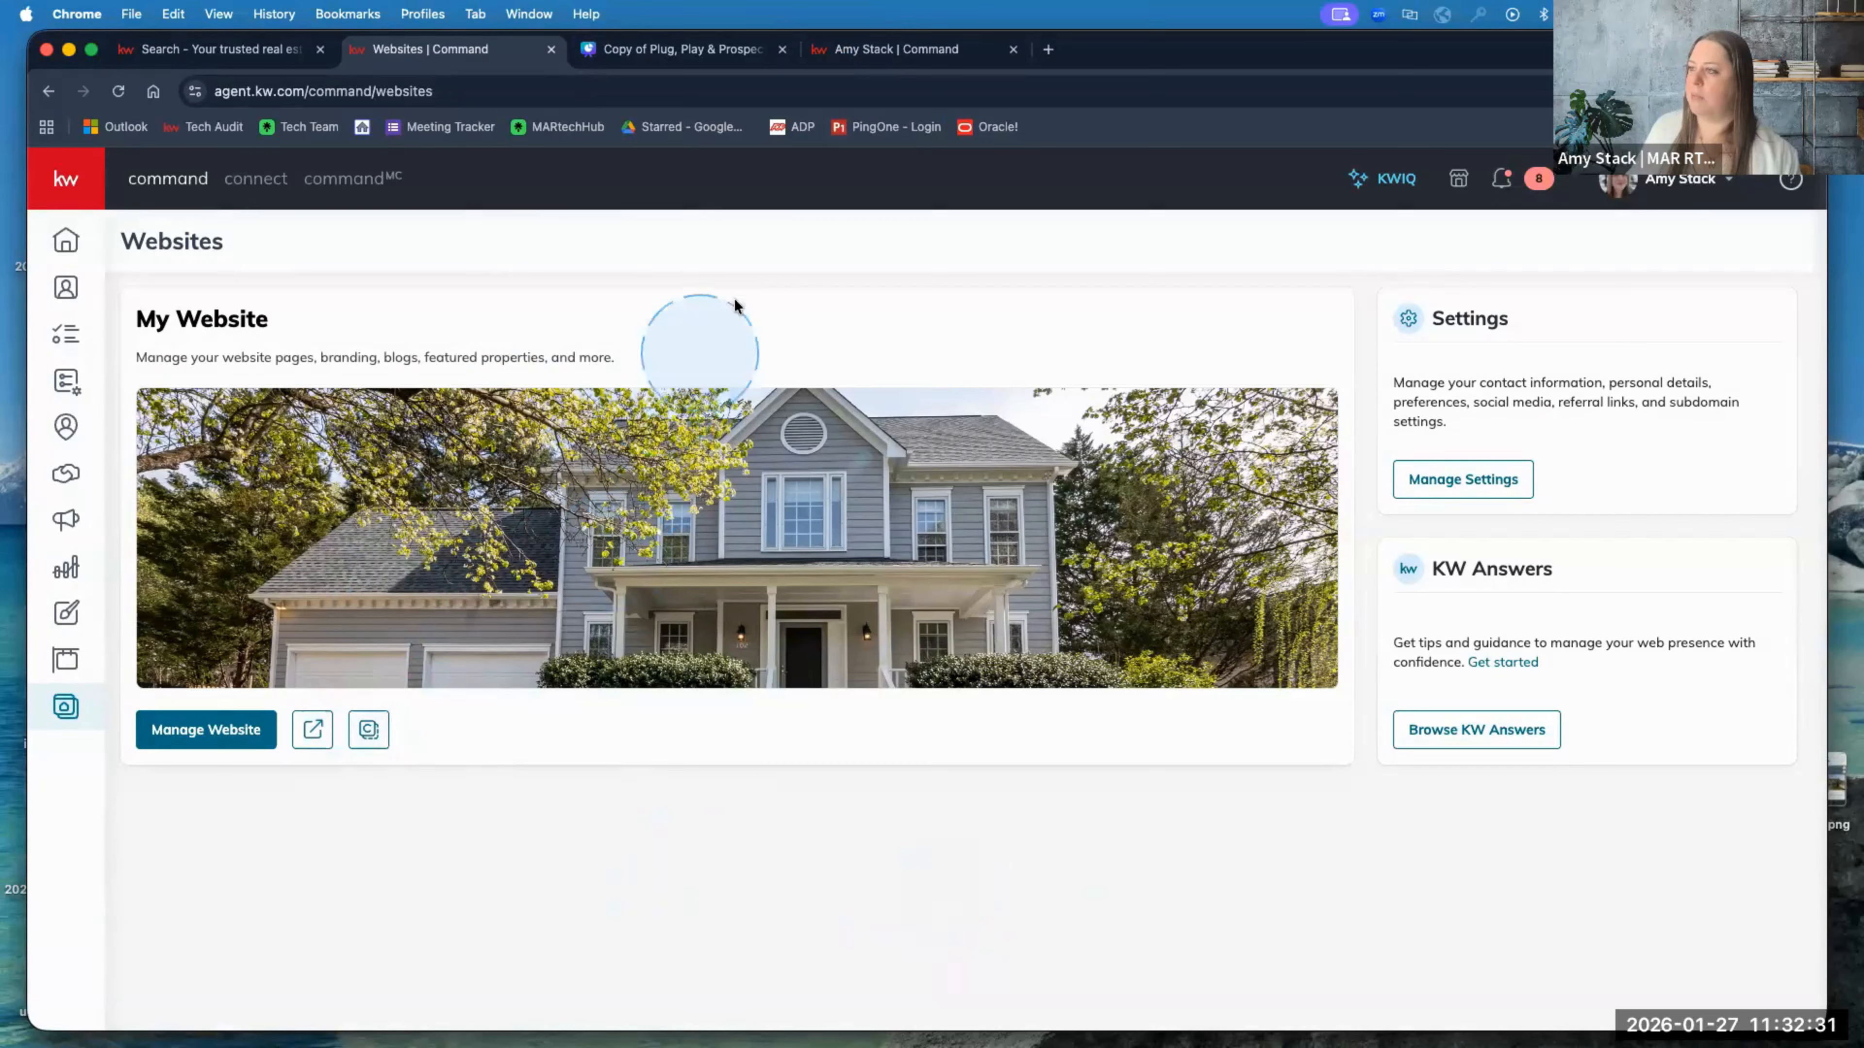
Step: Copy the opportunity.kw.com and Canva presentation addresses, then copy the agent website link again
{"action": "left_click", "coordinate": [214, 49]}
{"action": "right_click", "coordinate": [229, 92]}
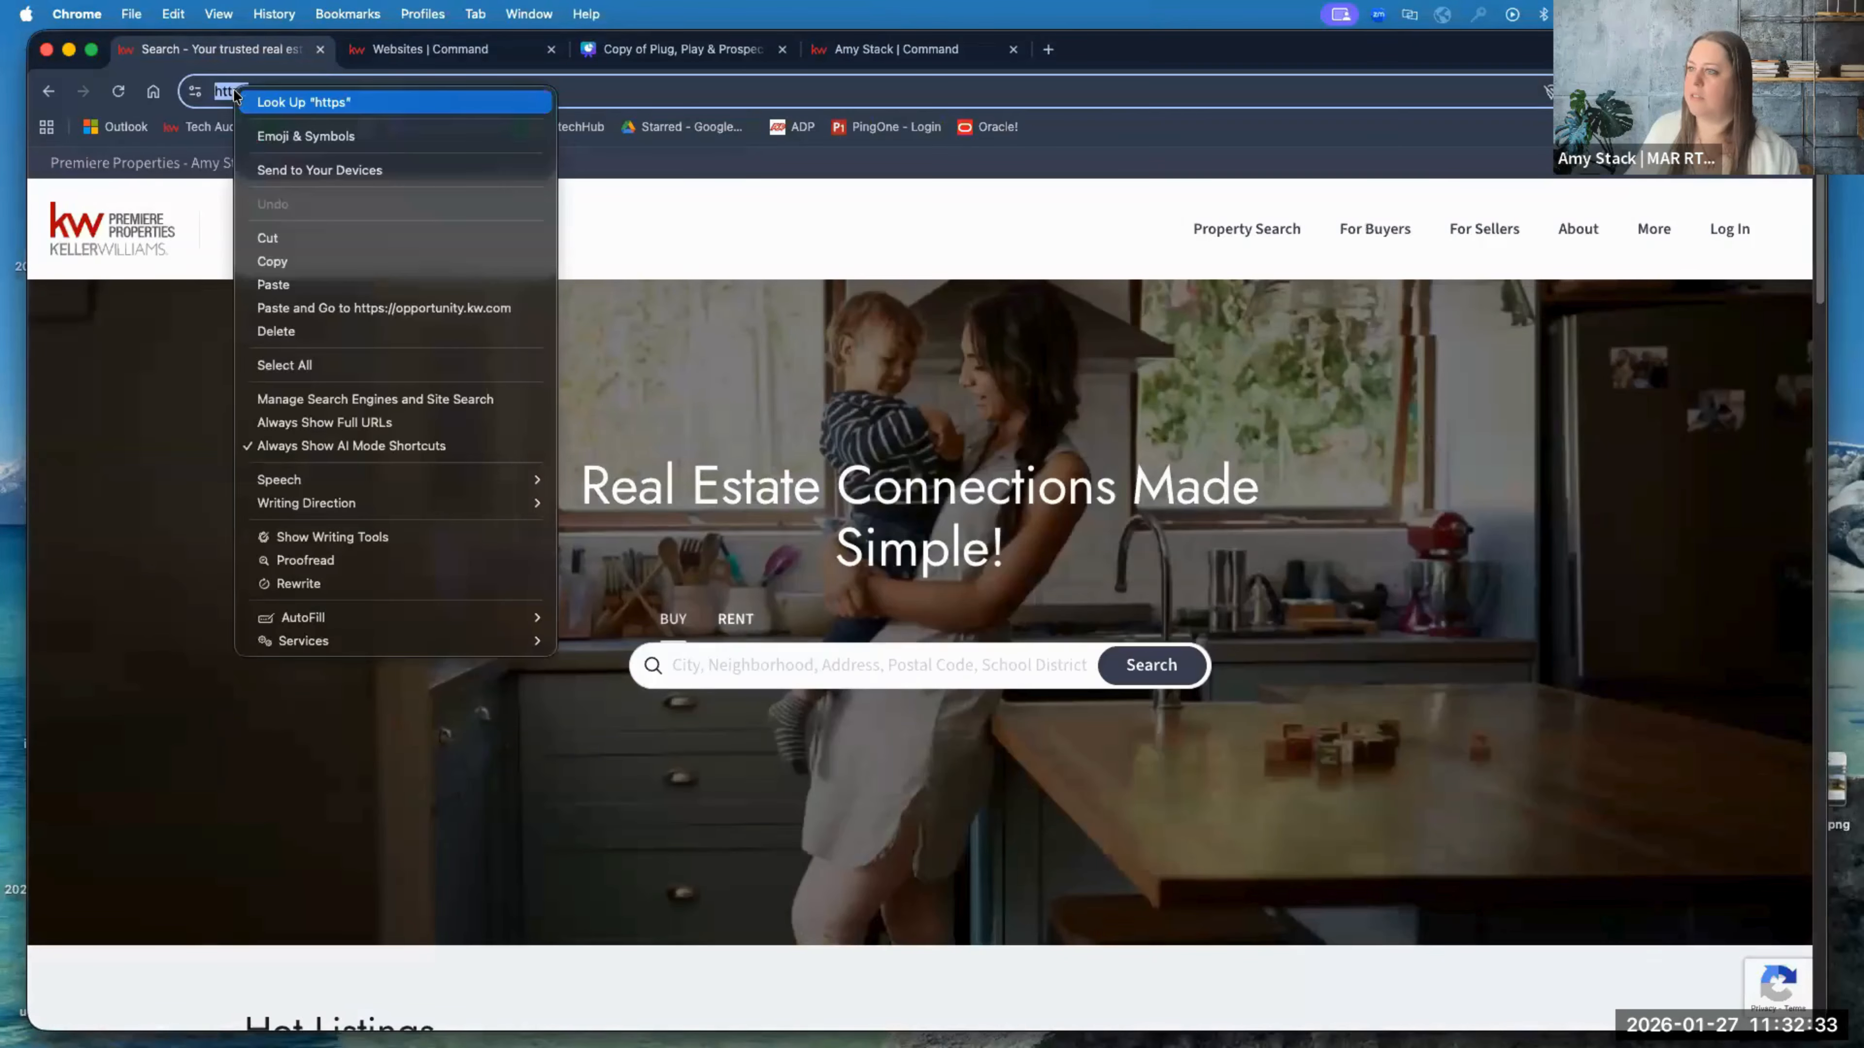
{"action": "left_click", "coordinate": [293, 104]}
{"action": "left_click", "coordinate": [661, 49]}
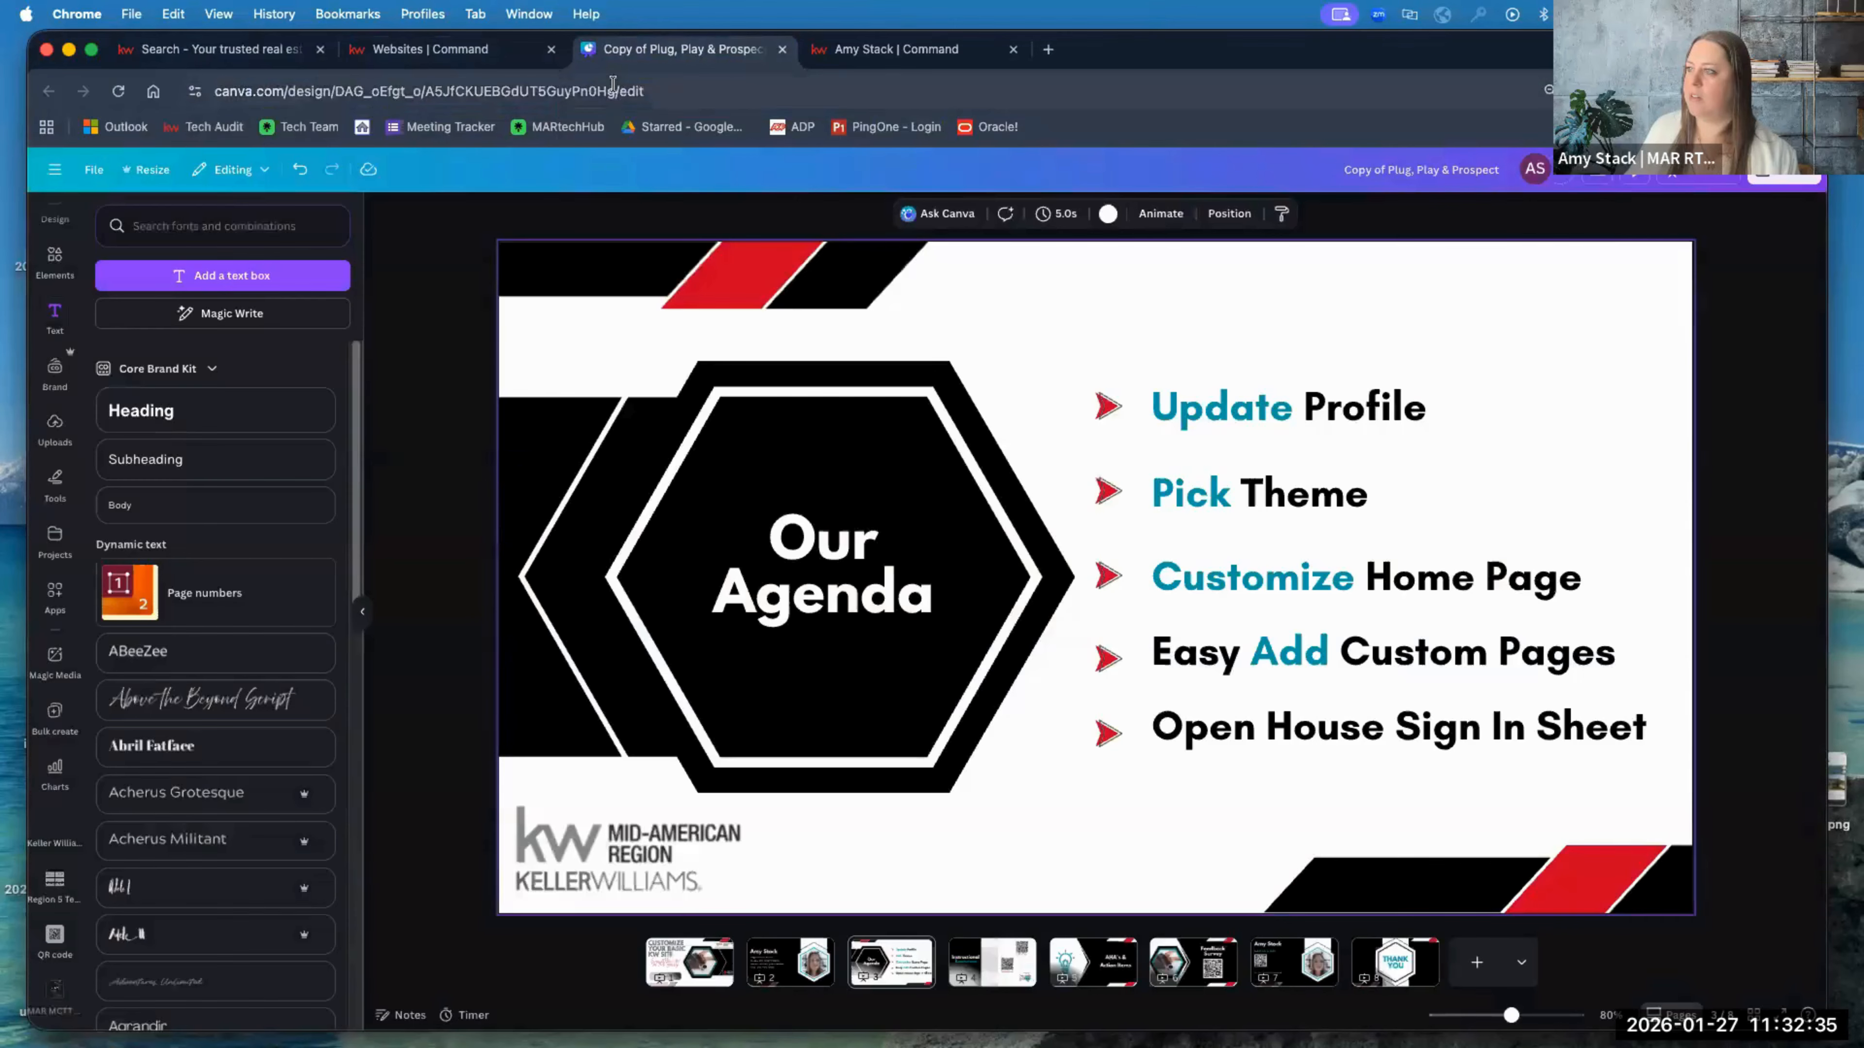
{"action": "left_click", "coordinate": [619, 91]}
{"action": "right_click", "coordinate": [622, 92]}
{"action": "left_click", "coordinate": [662, 256]}
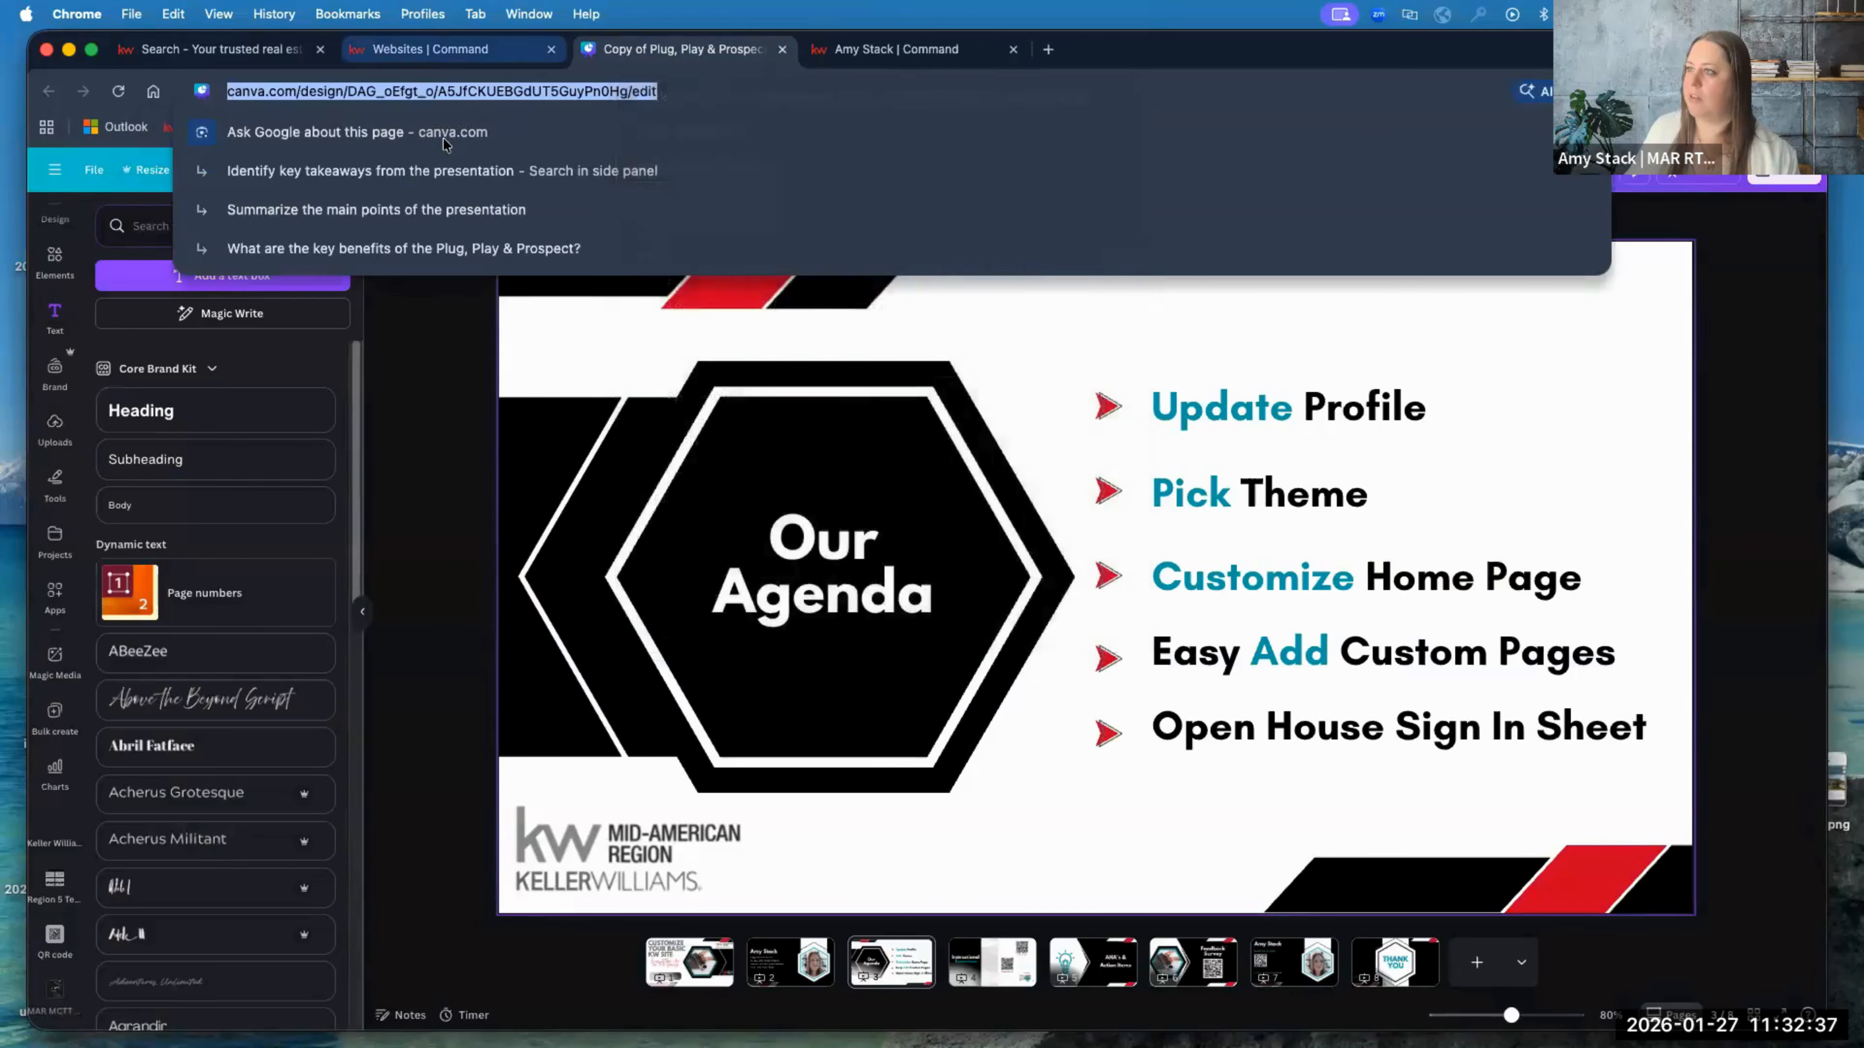
{"action": "left_click", "coordinate": [430, 49]}
{"action": "left_click", "coordinate": [371, 732]}
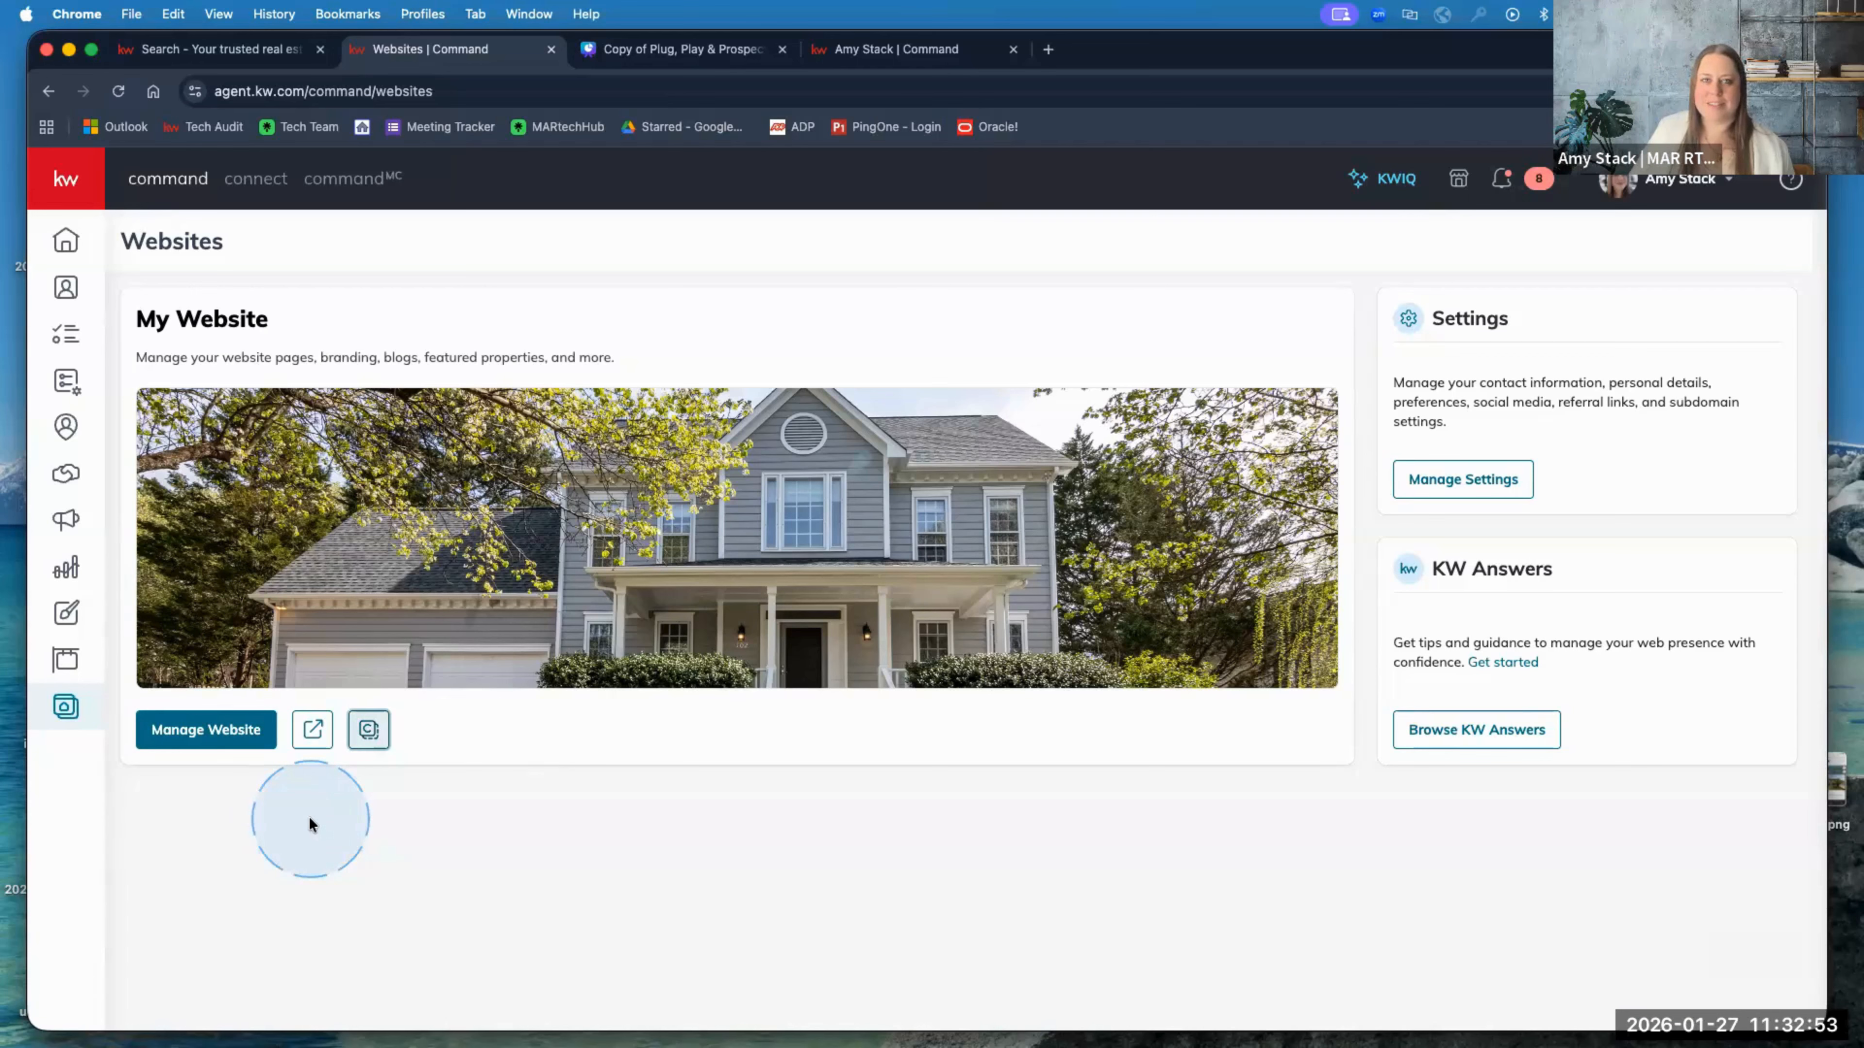
Step: Open the agent site builder with Manage Website and launch Expert Mode in Brightspot CMS
{"action": "left_click", "coordinate": [186, 728]}
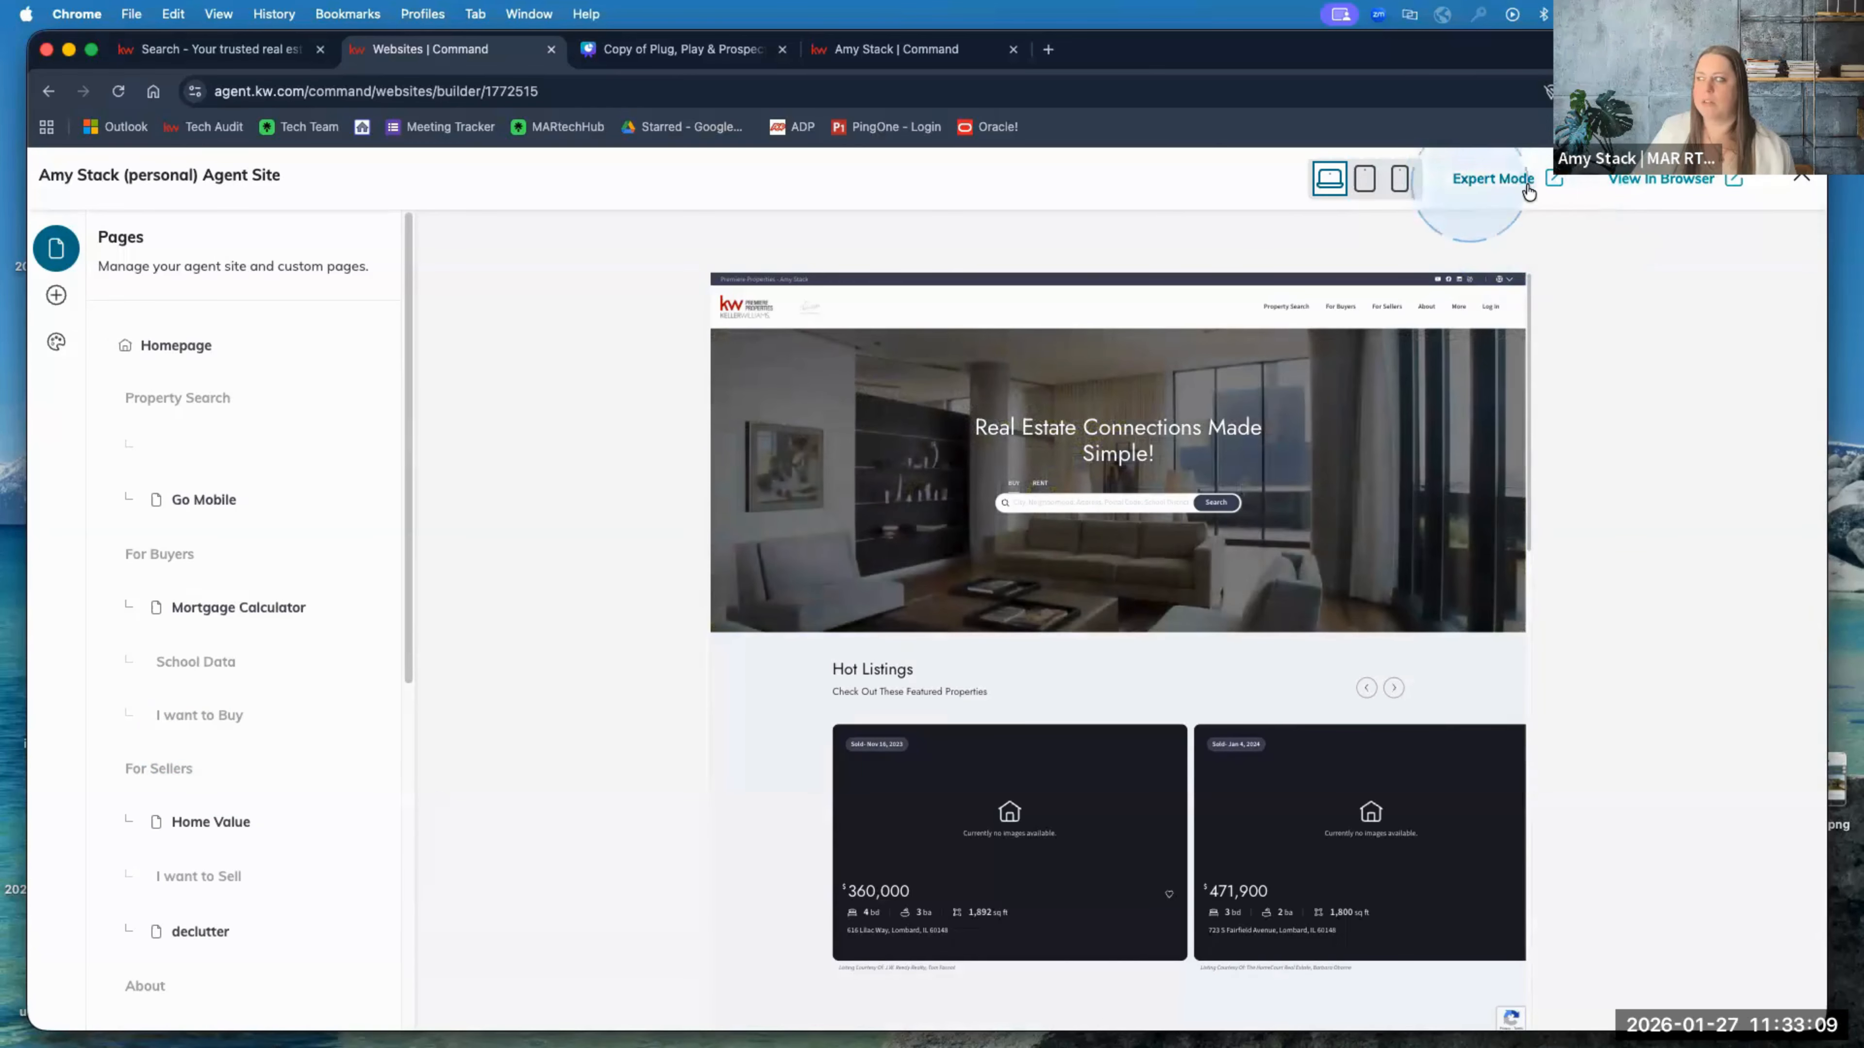
{"action": "left_click", "coordinate": [1492, 189]}
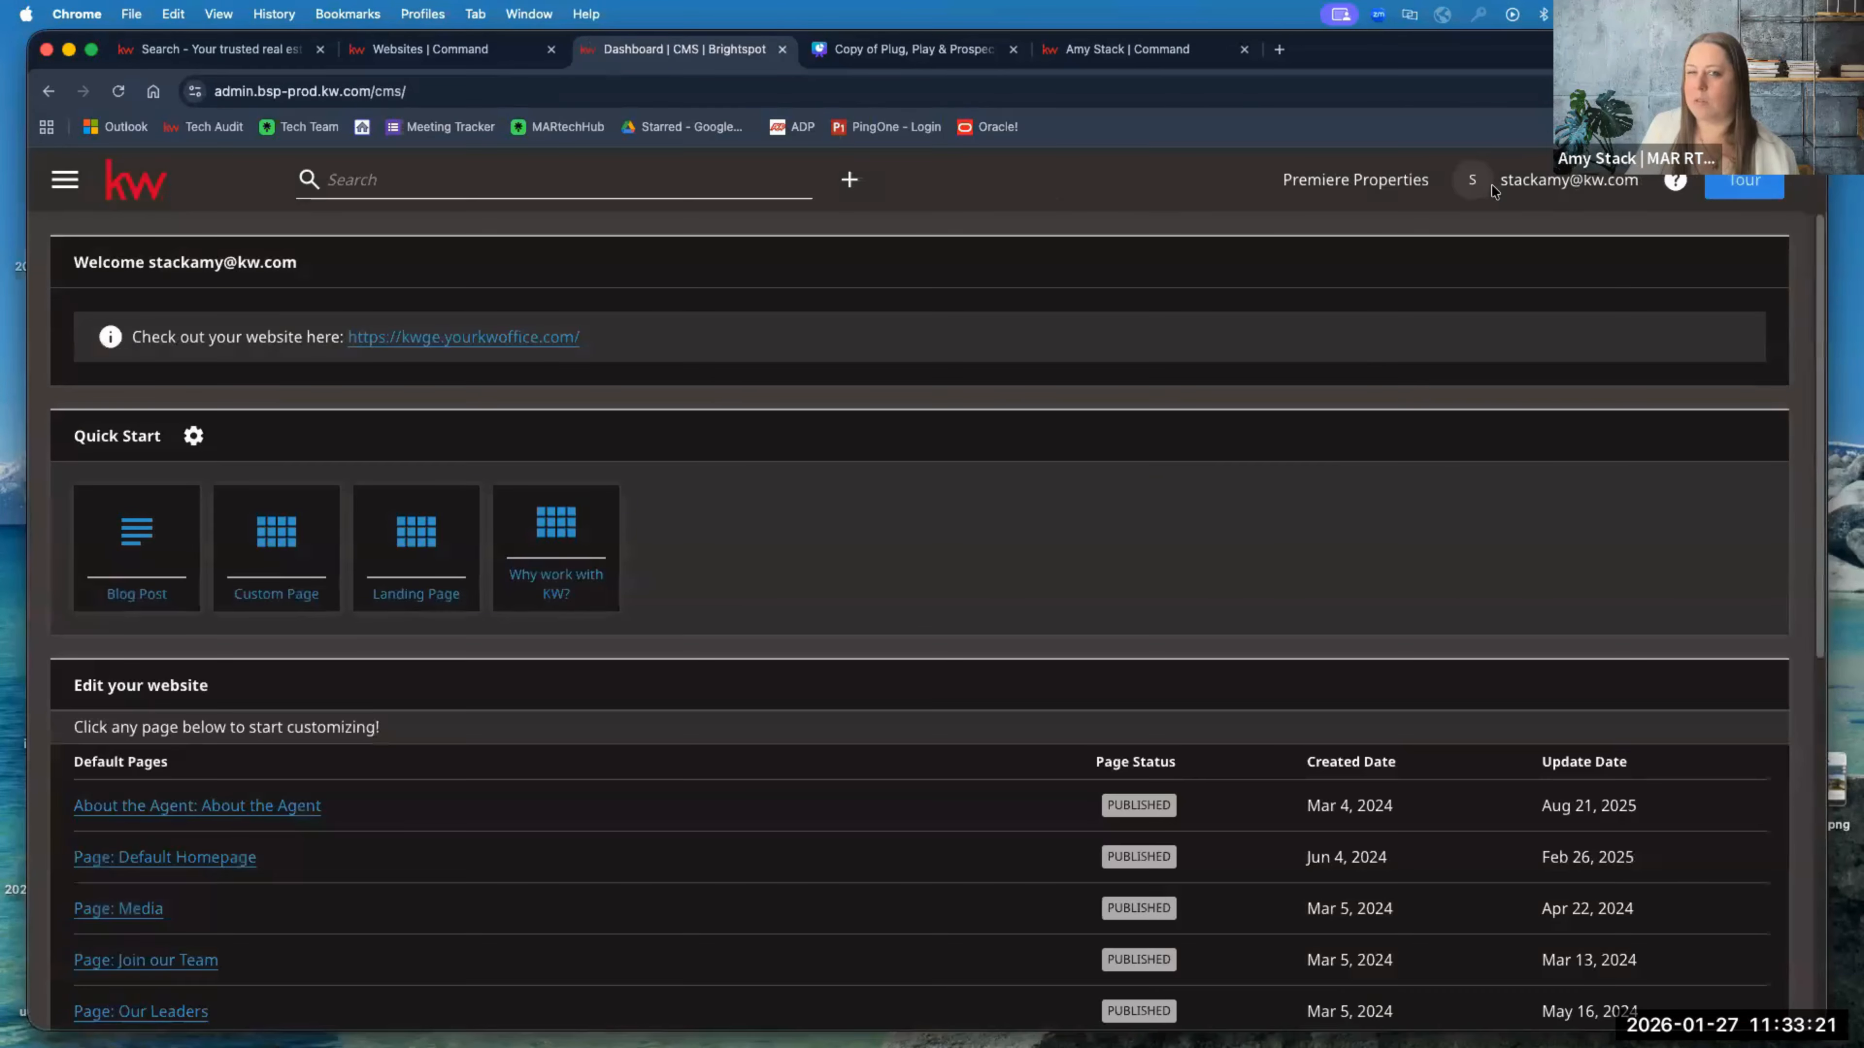
Step: Review the organization sites under Premiere Properties, then close Brightspot and return to the site builder
{"action": "left_click", "coordinate": [1363, 188]}
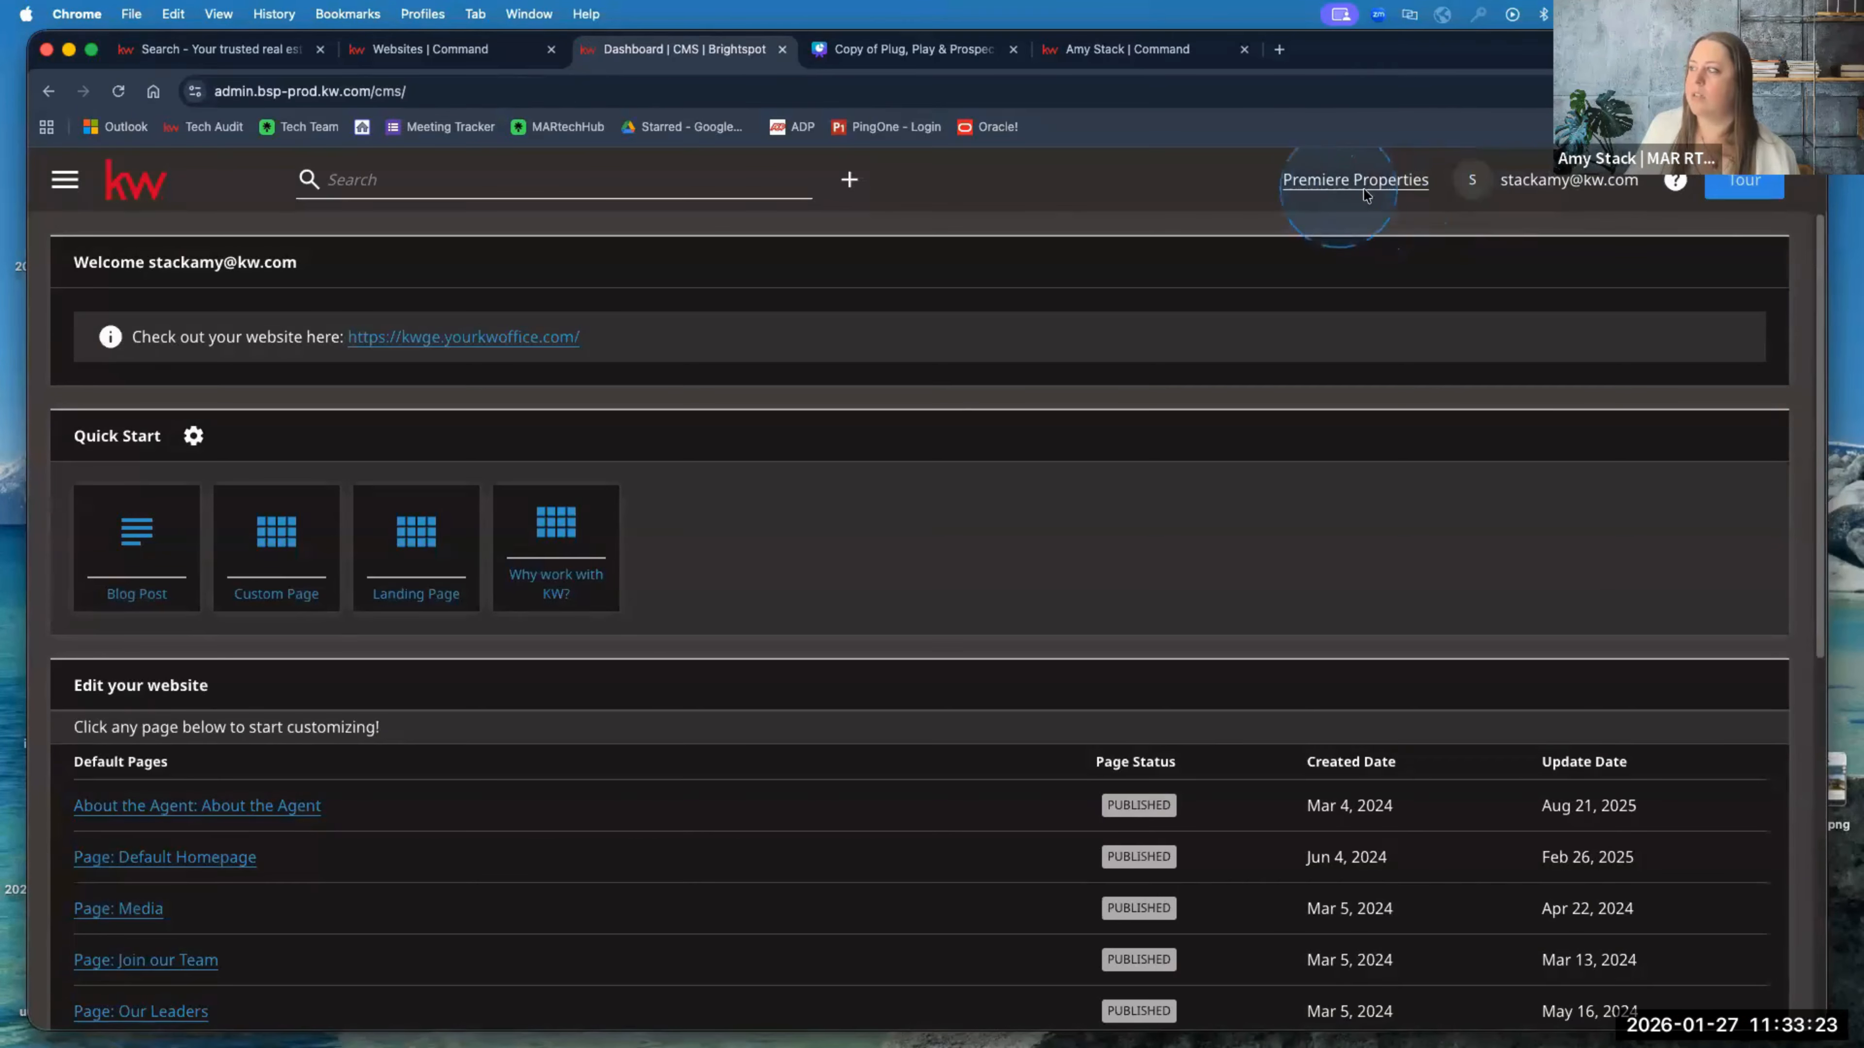
{"action": "left_click", "coordinate": [1337, 183]}
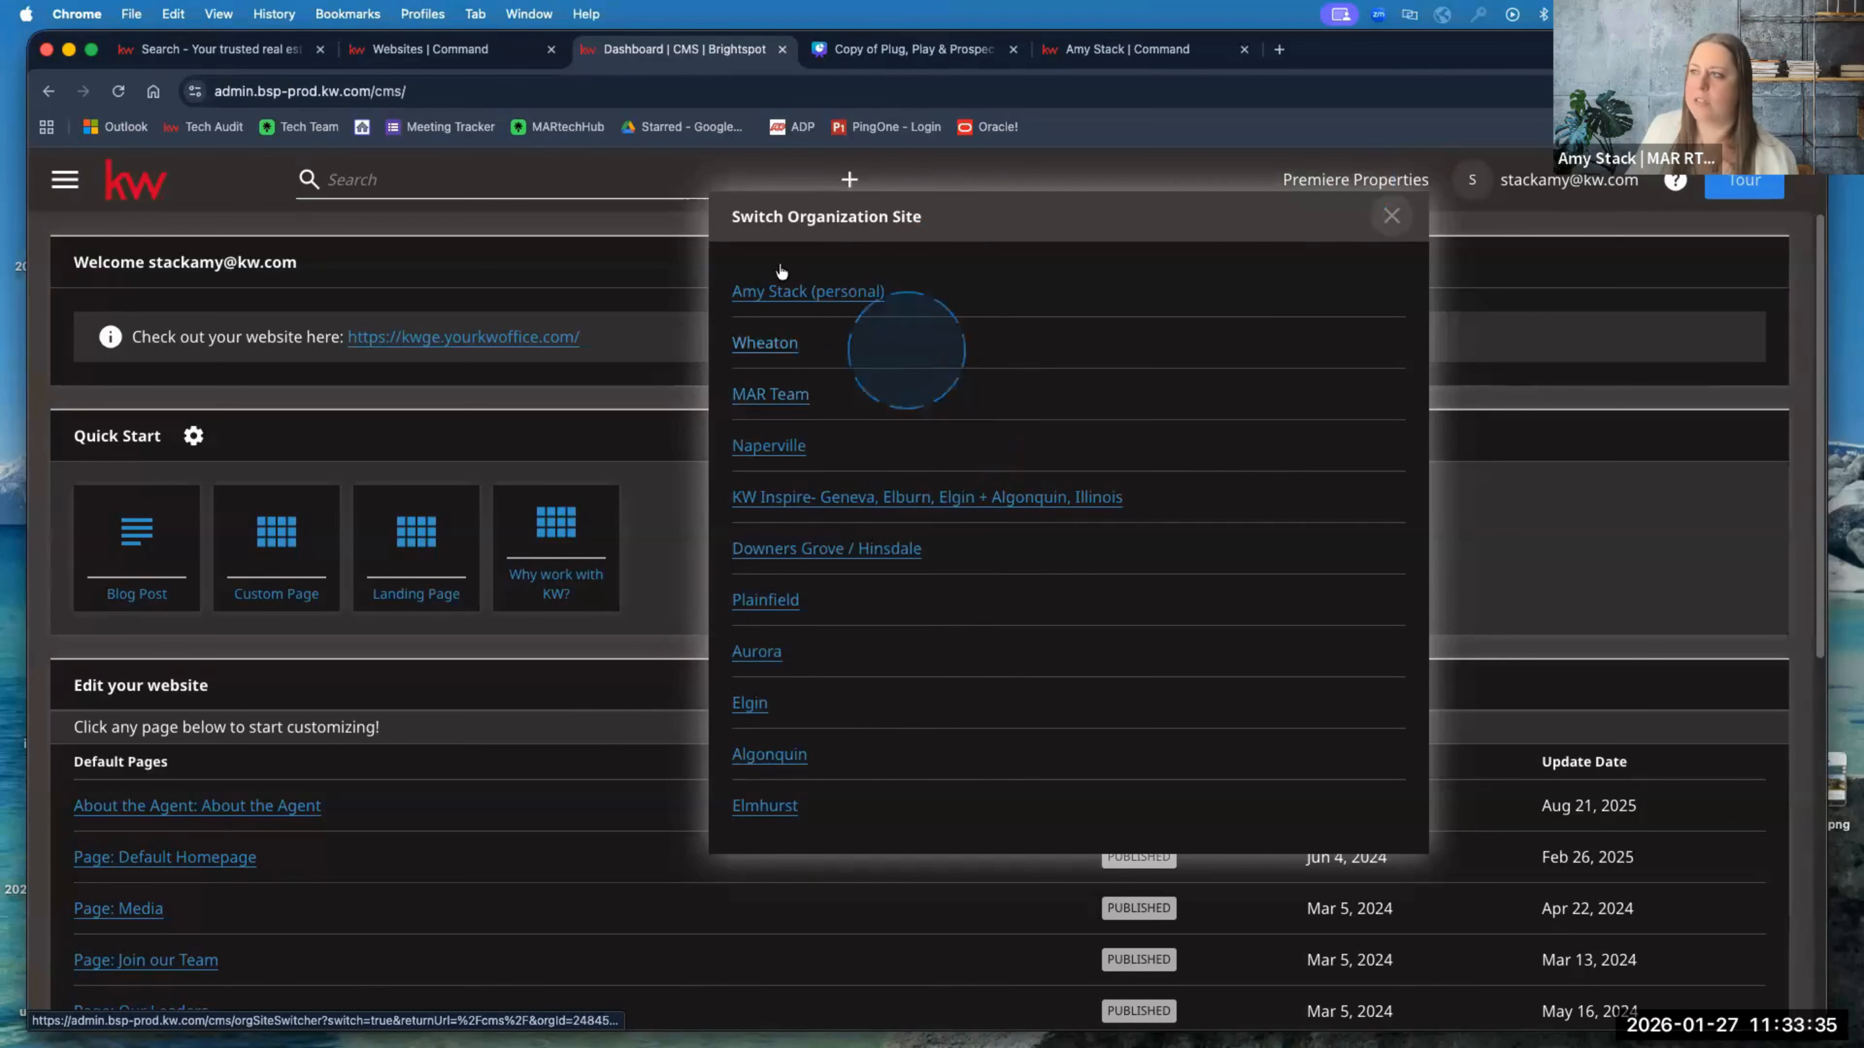
{"action": "left_click", "coordinate": [781, 49]}
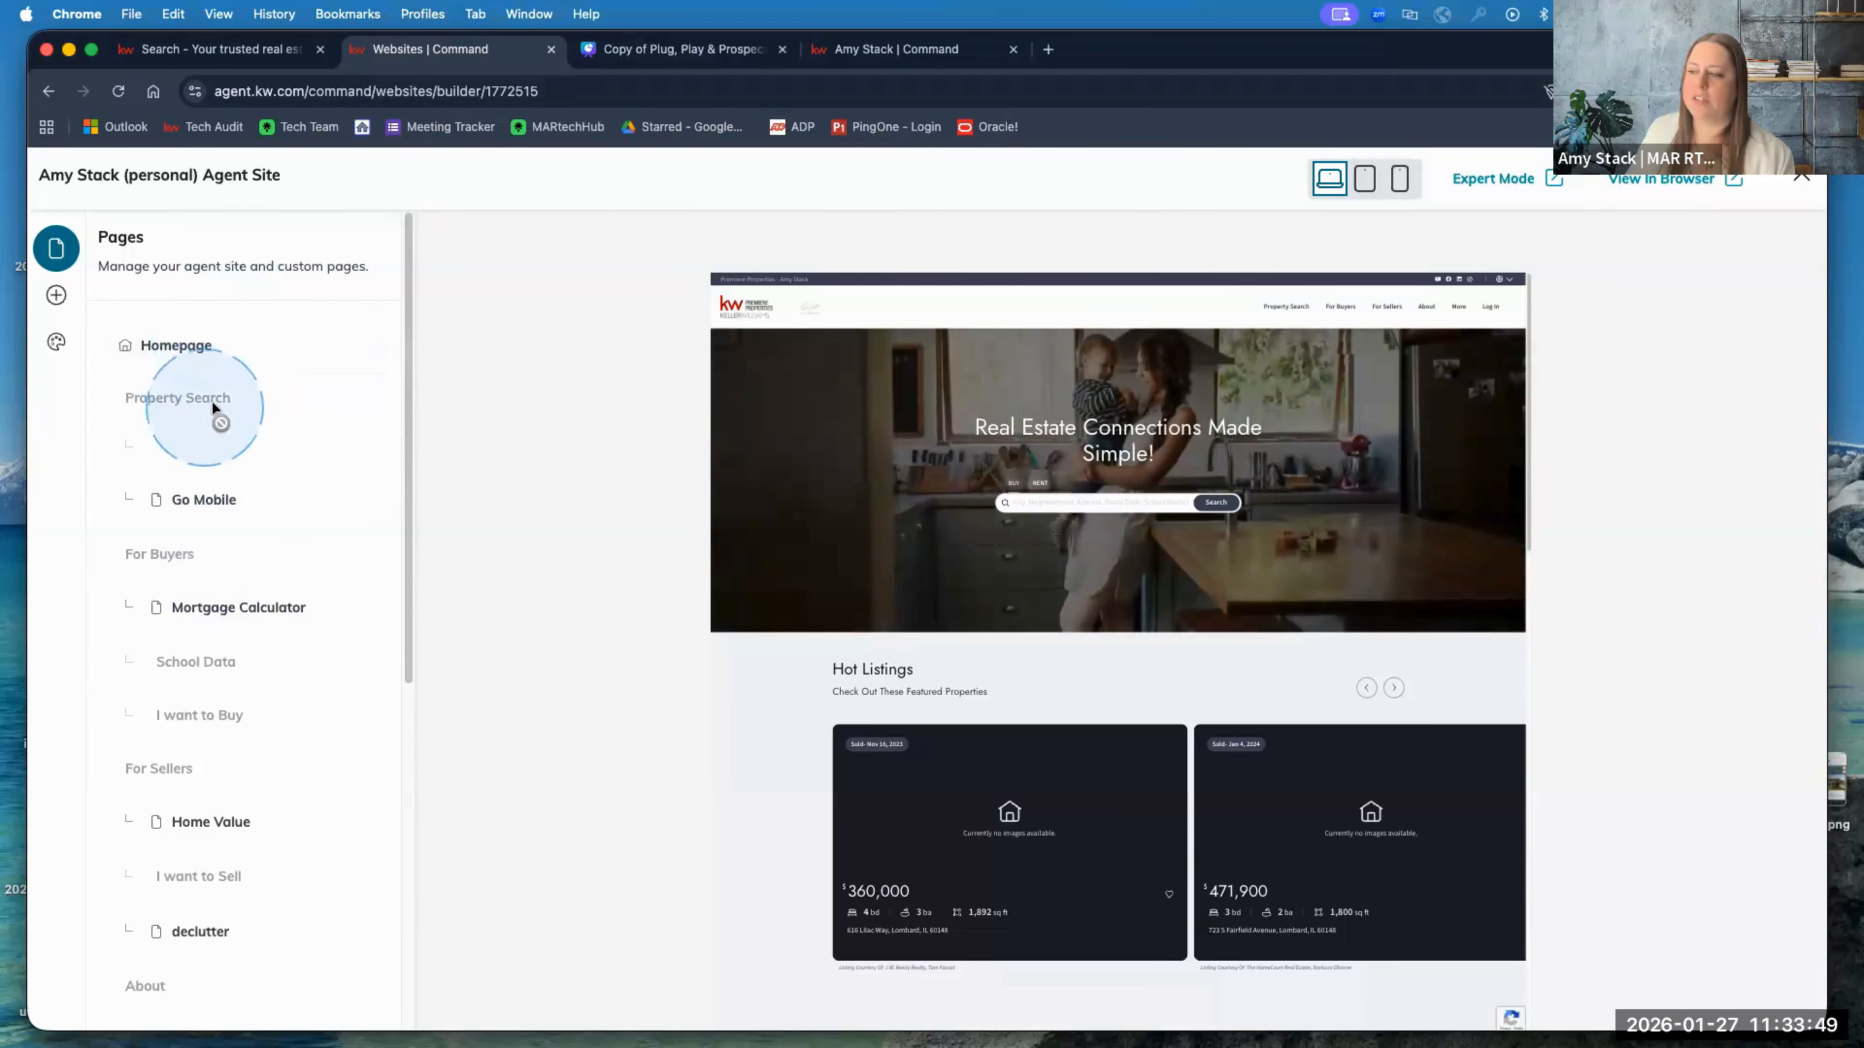
{"action": "left_click", "coordinate": [191, 350]}
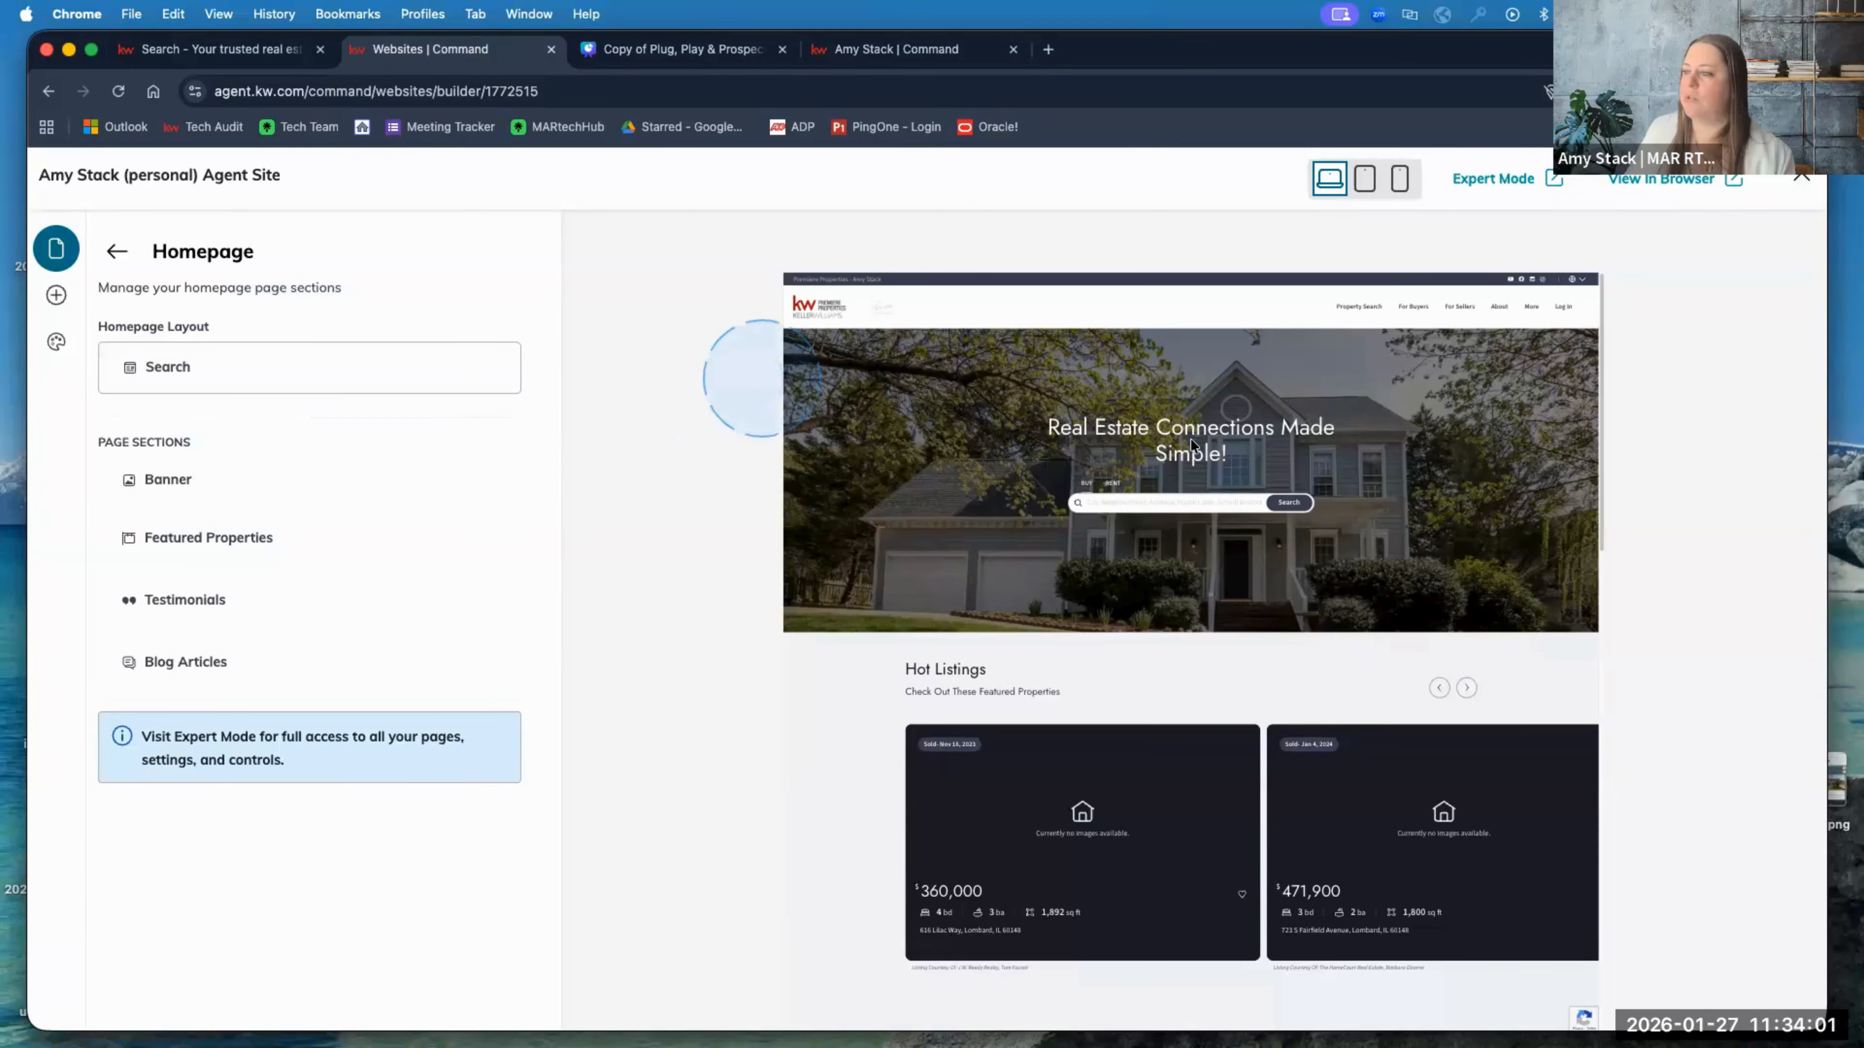
{"action": "left_click", "coordinate": [486, 368]}
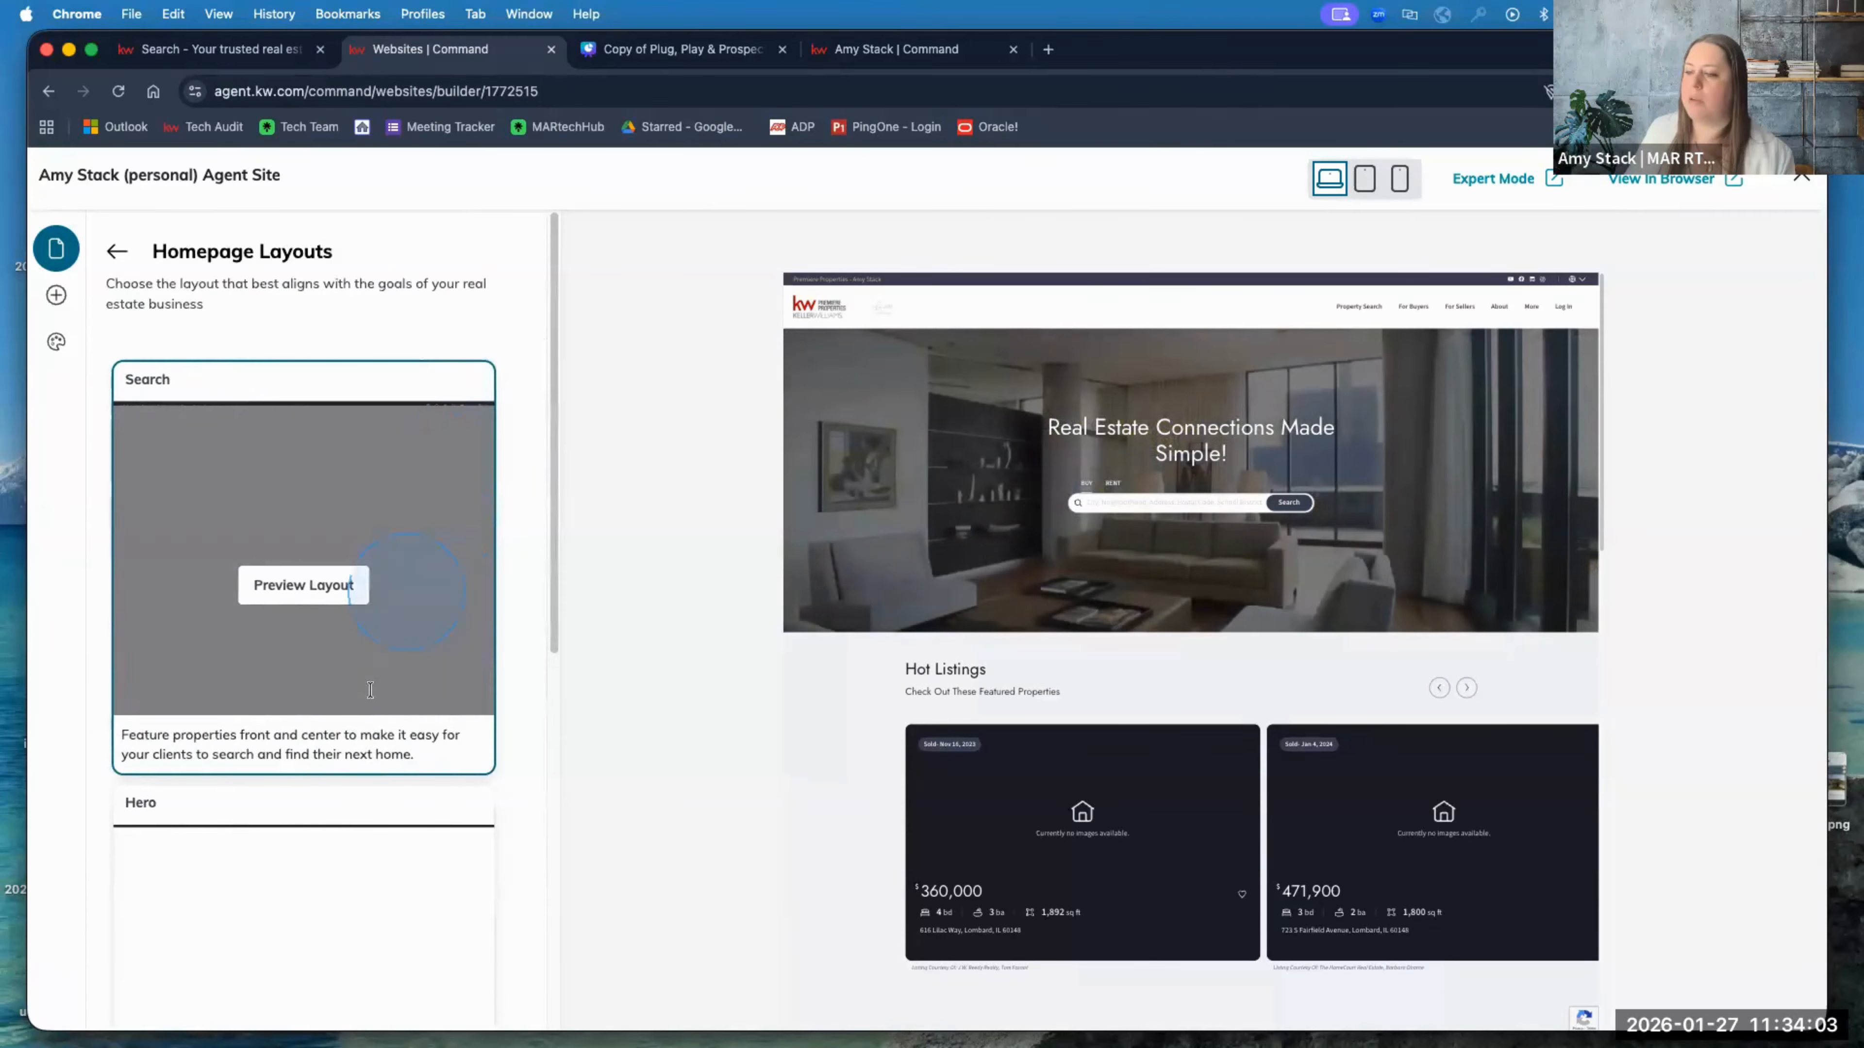
{"action": "scroll", "coordinate": [367, 734], "scroll_direction": "down", "scroll_amount": 4}
{"action": "scroll", "coordinate": [414, 731], "scroll_direction": "down", "scroll_amount": 5}
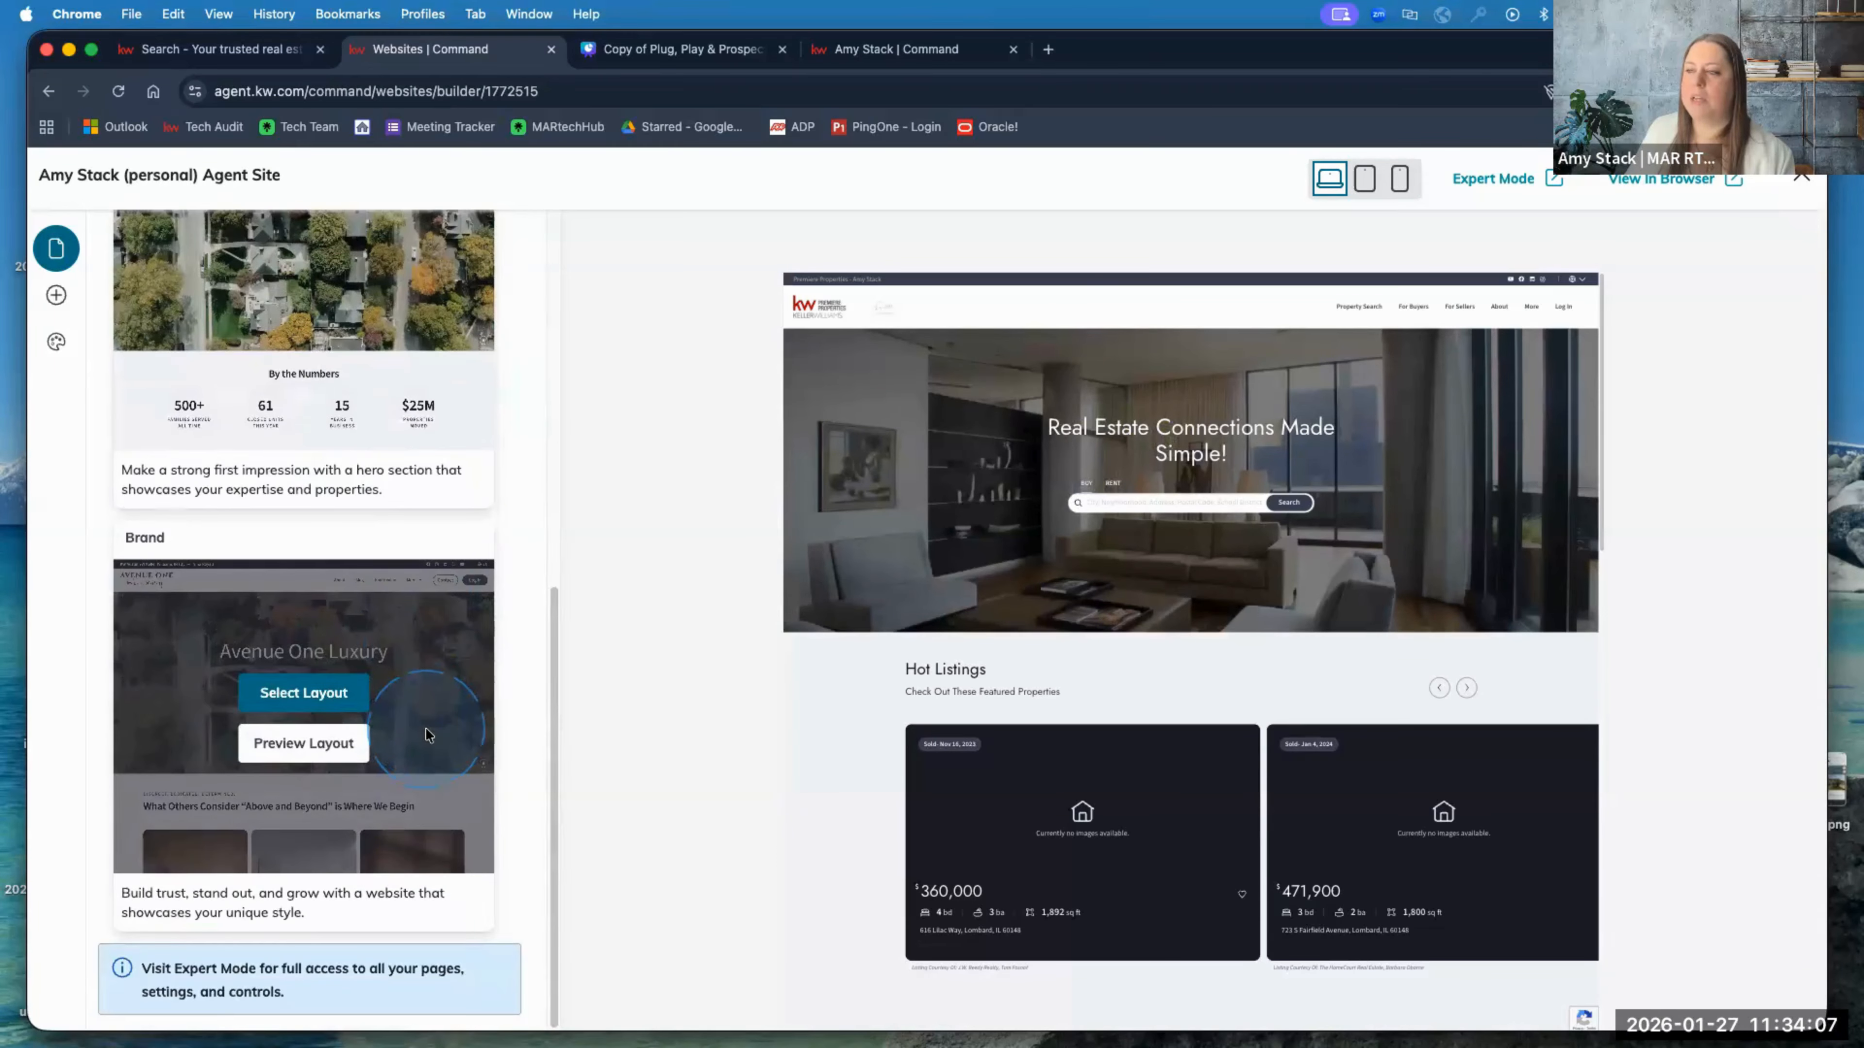
{"action": "scroll", "coordinate": [428, 734], "scroll_direction": "up", "scroll_amount": 5}
{"action": "scroll", "coordinate": [428, 734], "scroll_direction": "up", "scroll_amount": 4}
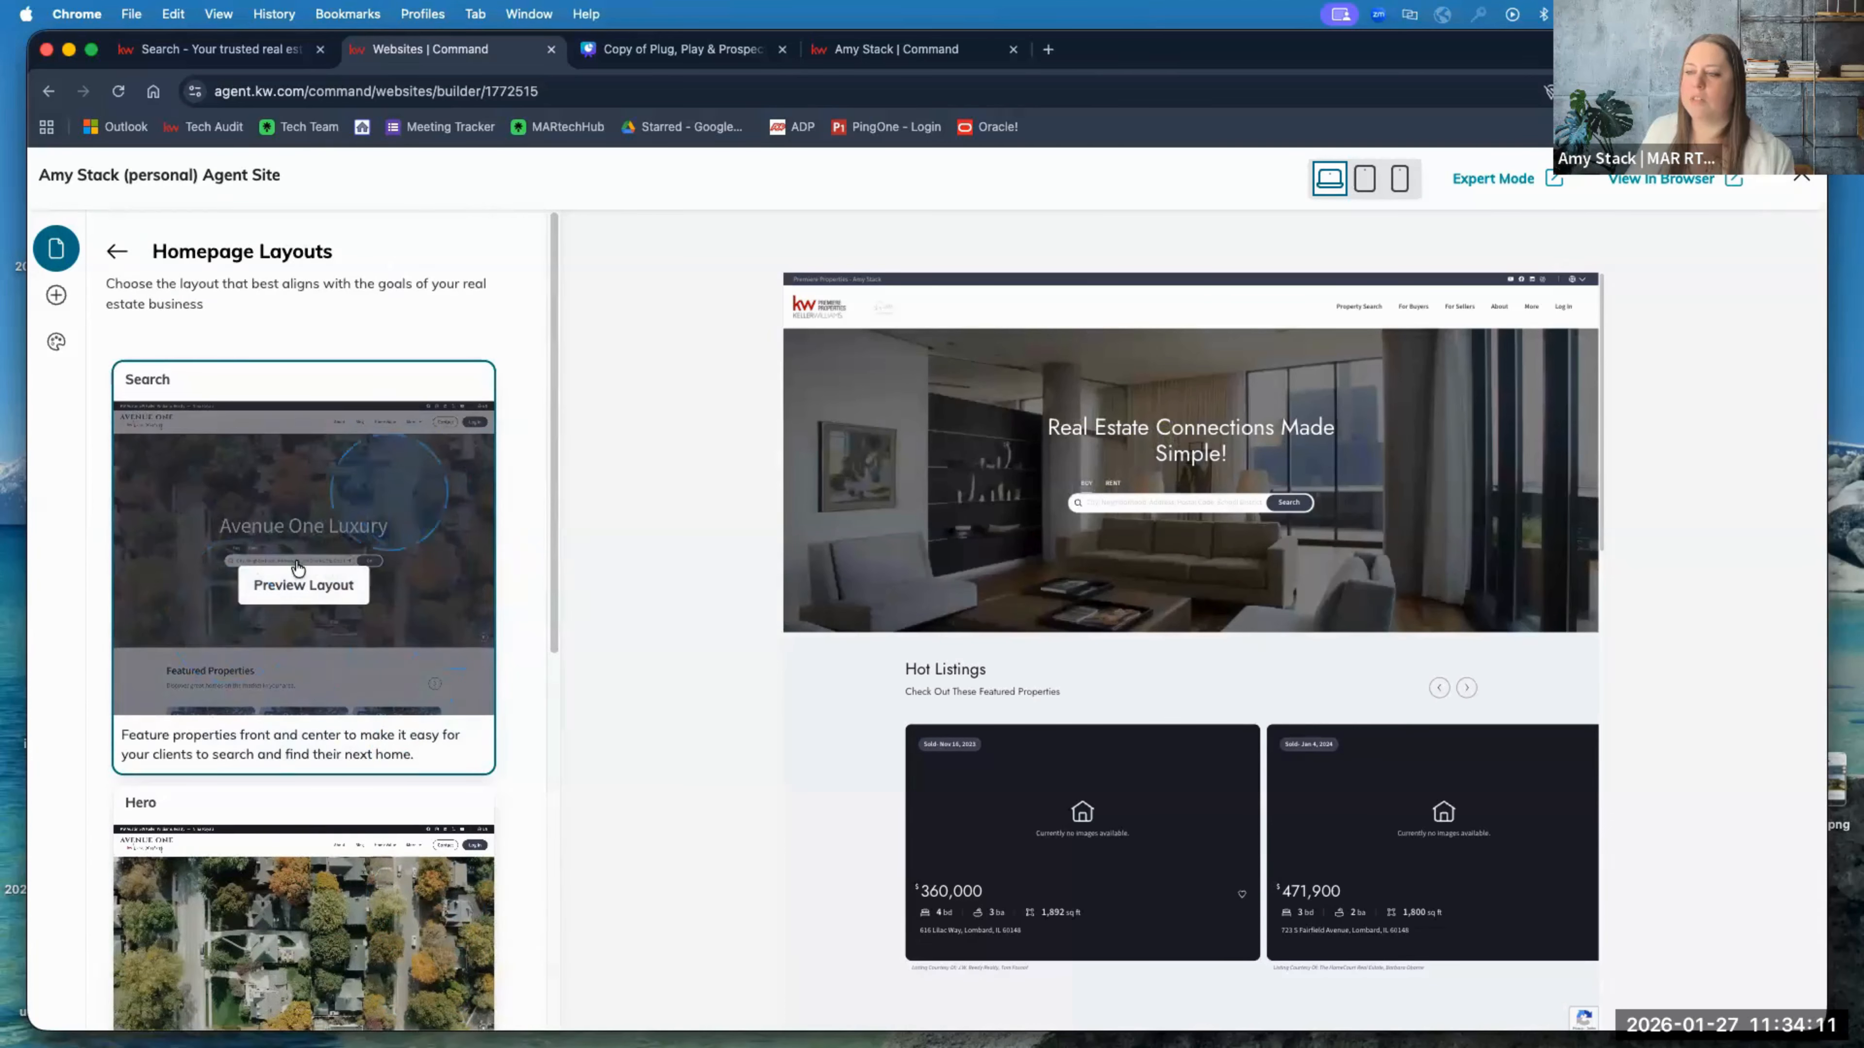
{"action": "left_click", "coordinate": [314, 596]}
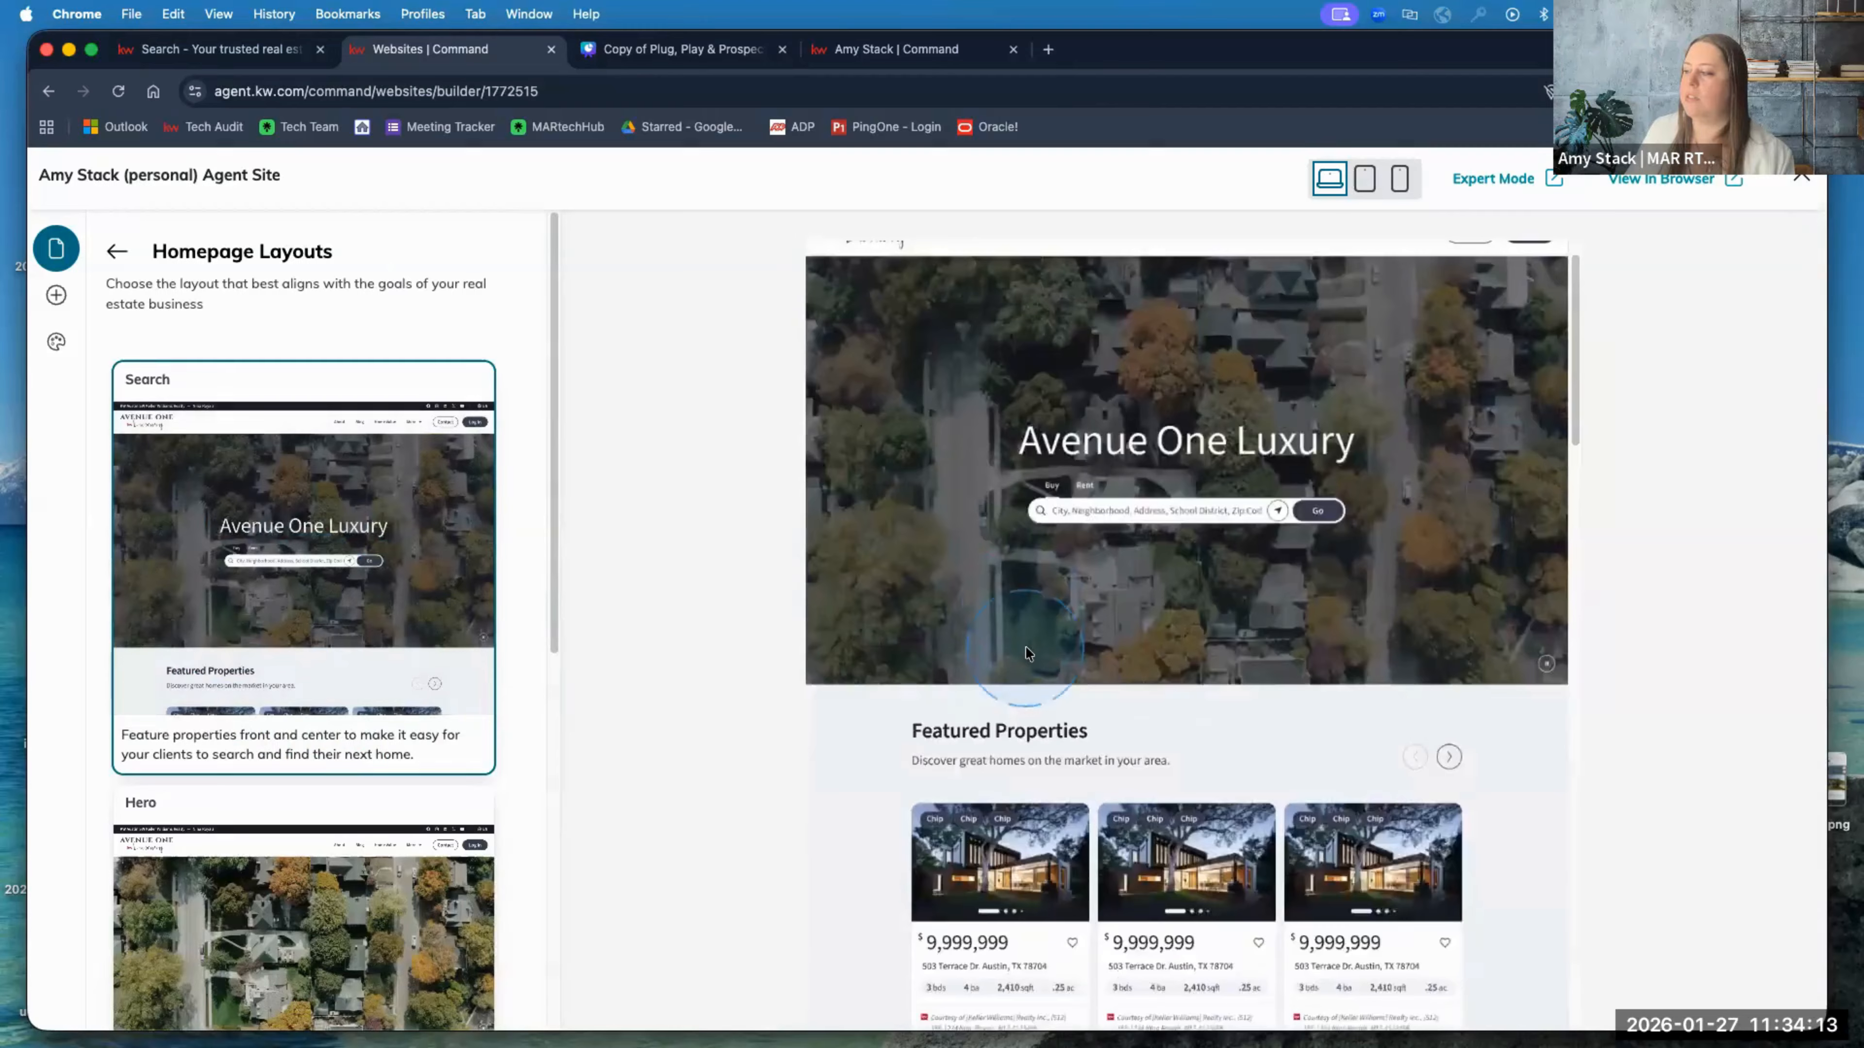
{"action": "scroll", "coordinate": [1019, 646], "scroll_direction": "down", "scroll_amount": 5}
{"action": "scroll", "coordinate": [308, 735], "scroll_direction": "down", "scroll_amount": 5}
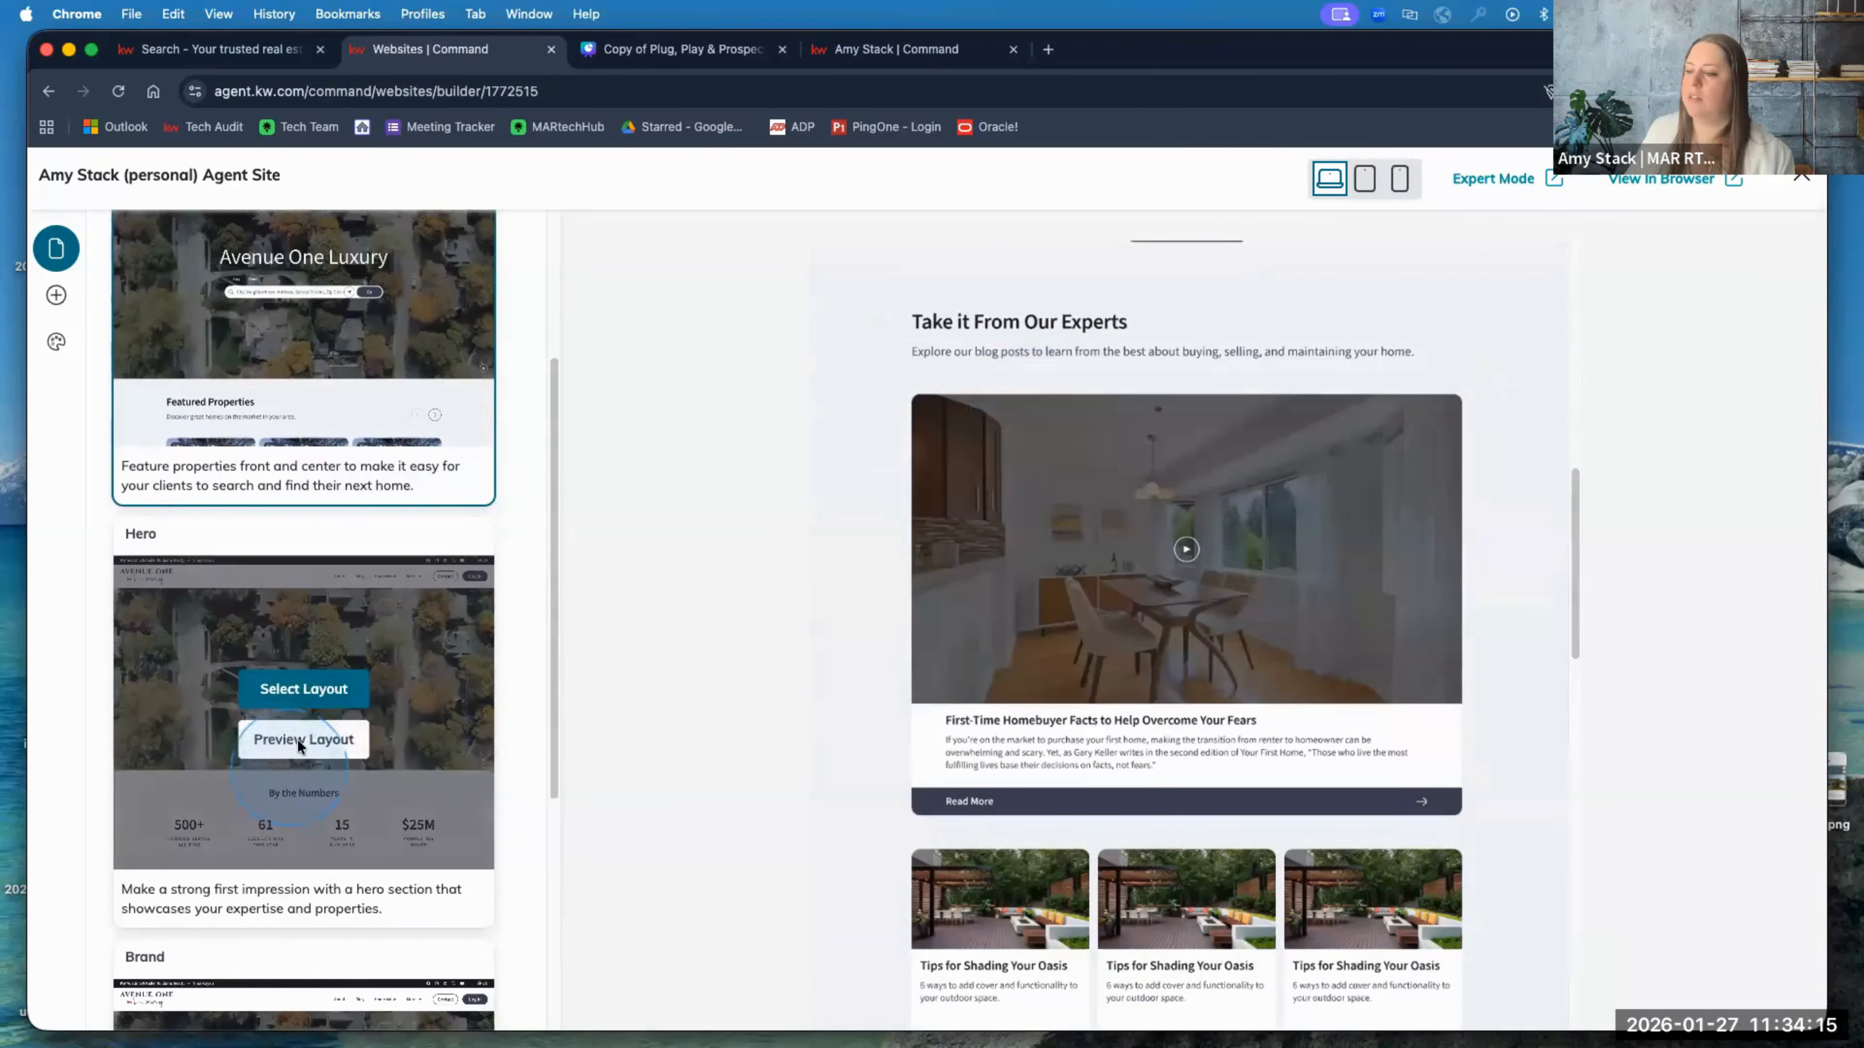
{"action": "left_click", "coordinate": [301, 628]}
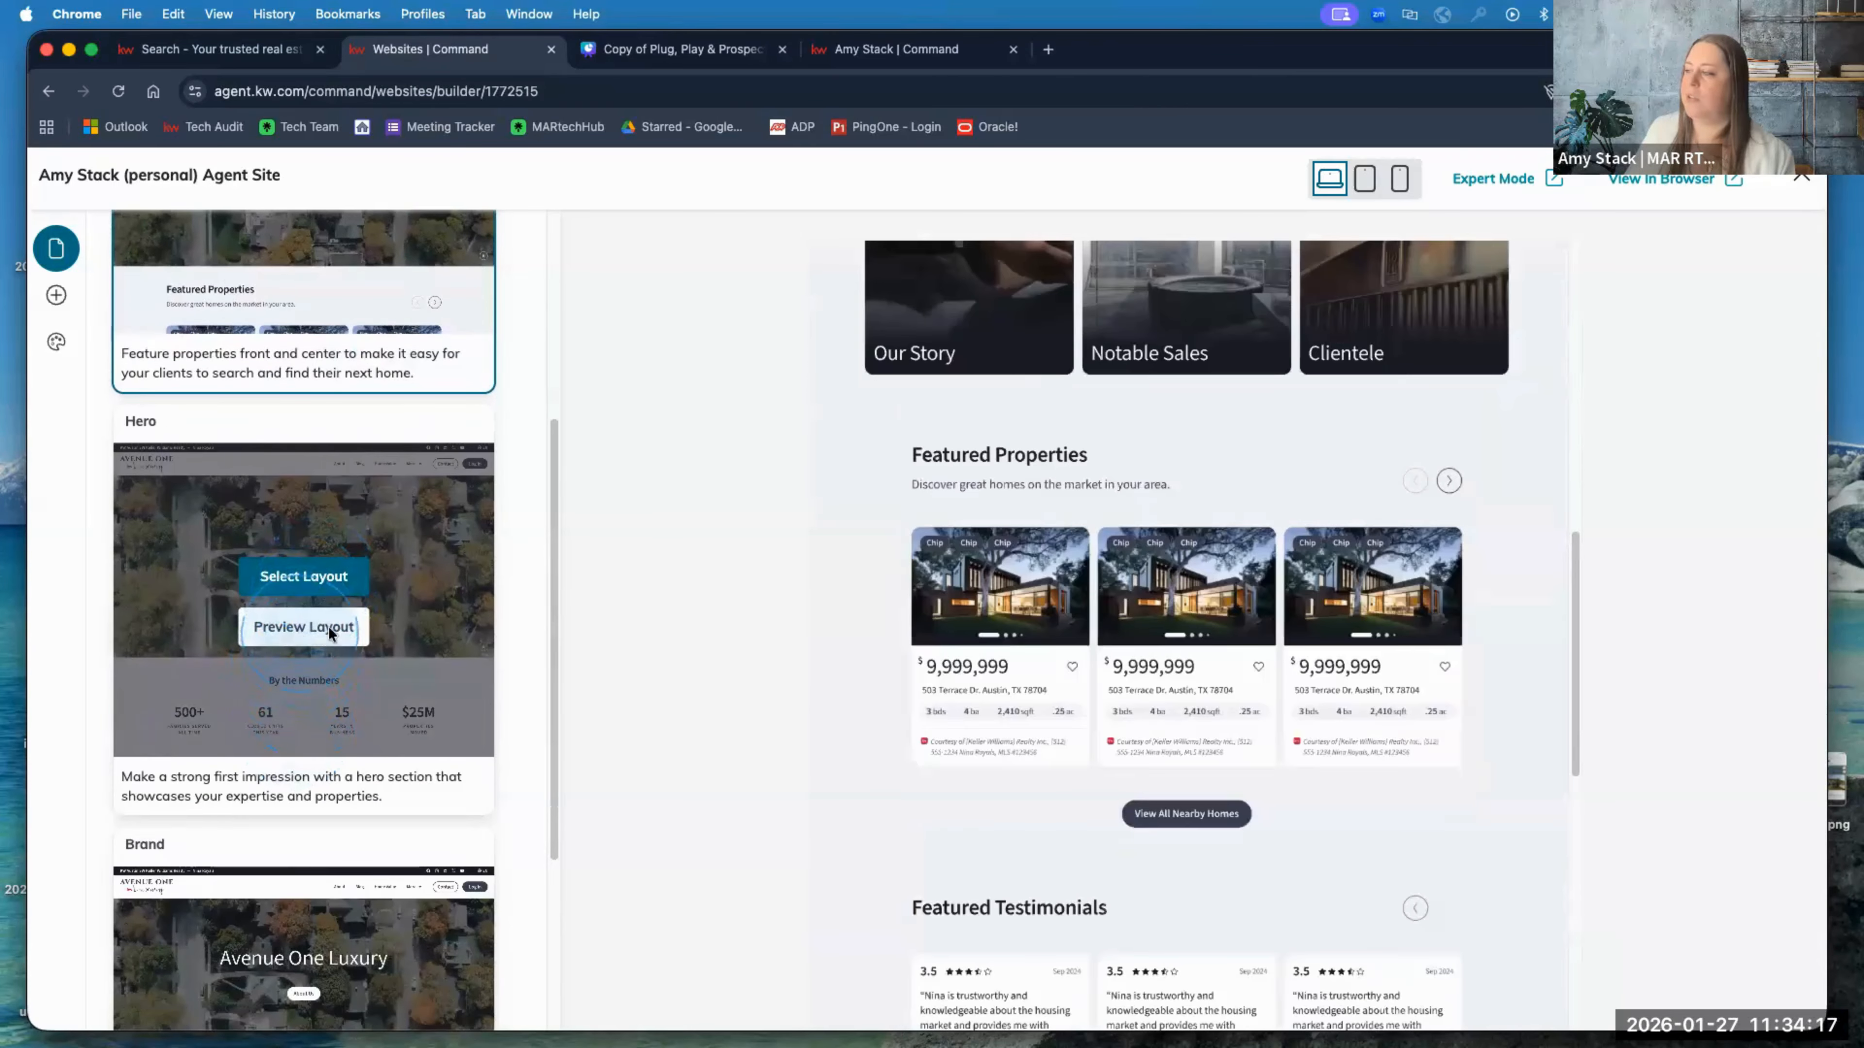
{"action": "scroll", "coordinate": [825, 666], "scroll_direction": "up", "scroll_amount": 5}
{"action": "scroll", "coordinate": [821, 670], "scroll_direction": "up", "scroll_amount": 3}
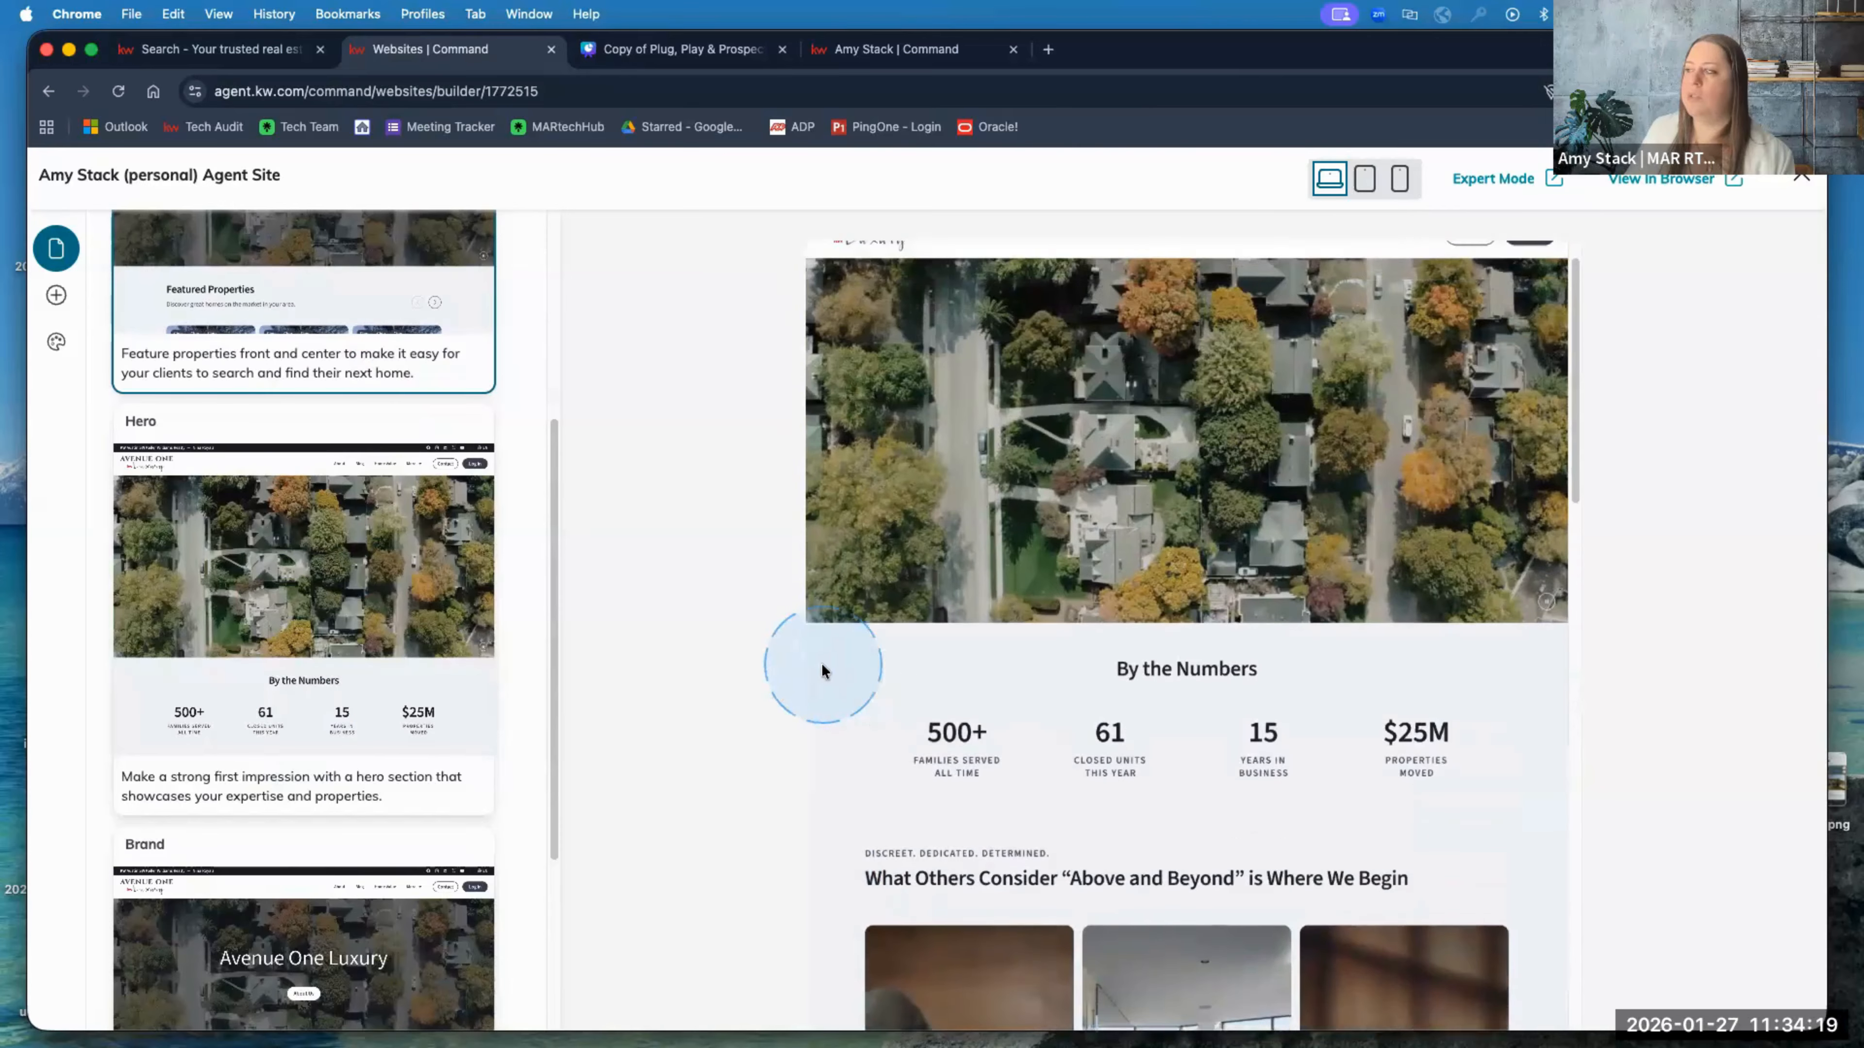
{"action": "scroll", "coordinate": [330, 742], "scroll_direction": "down", "scroll_amount": 4}
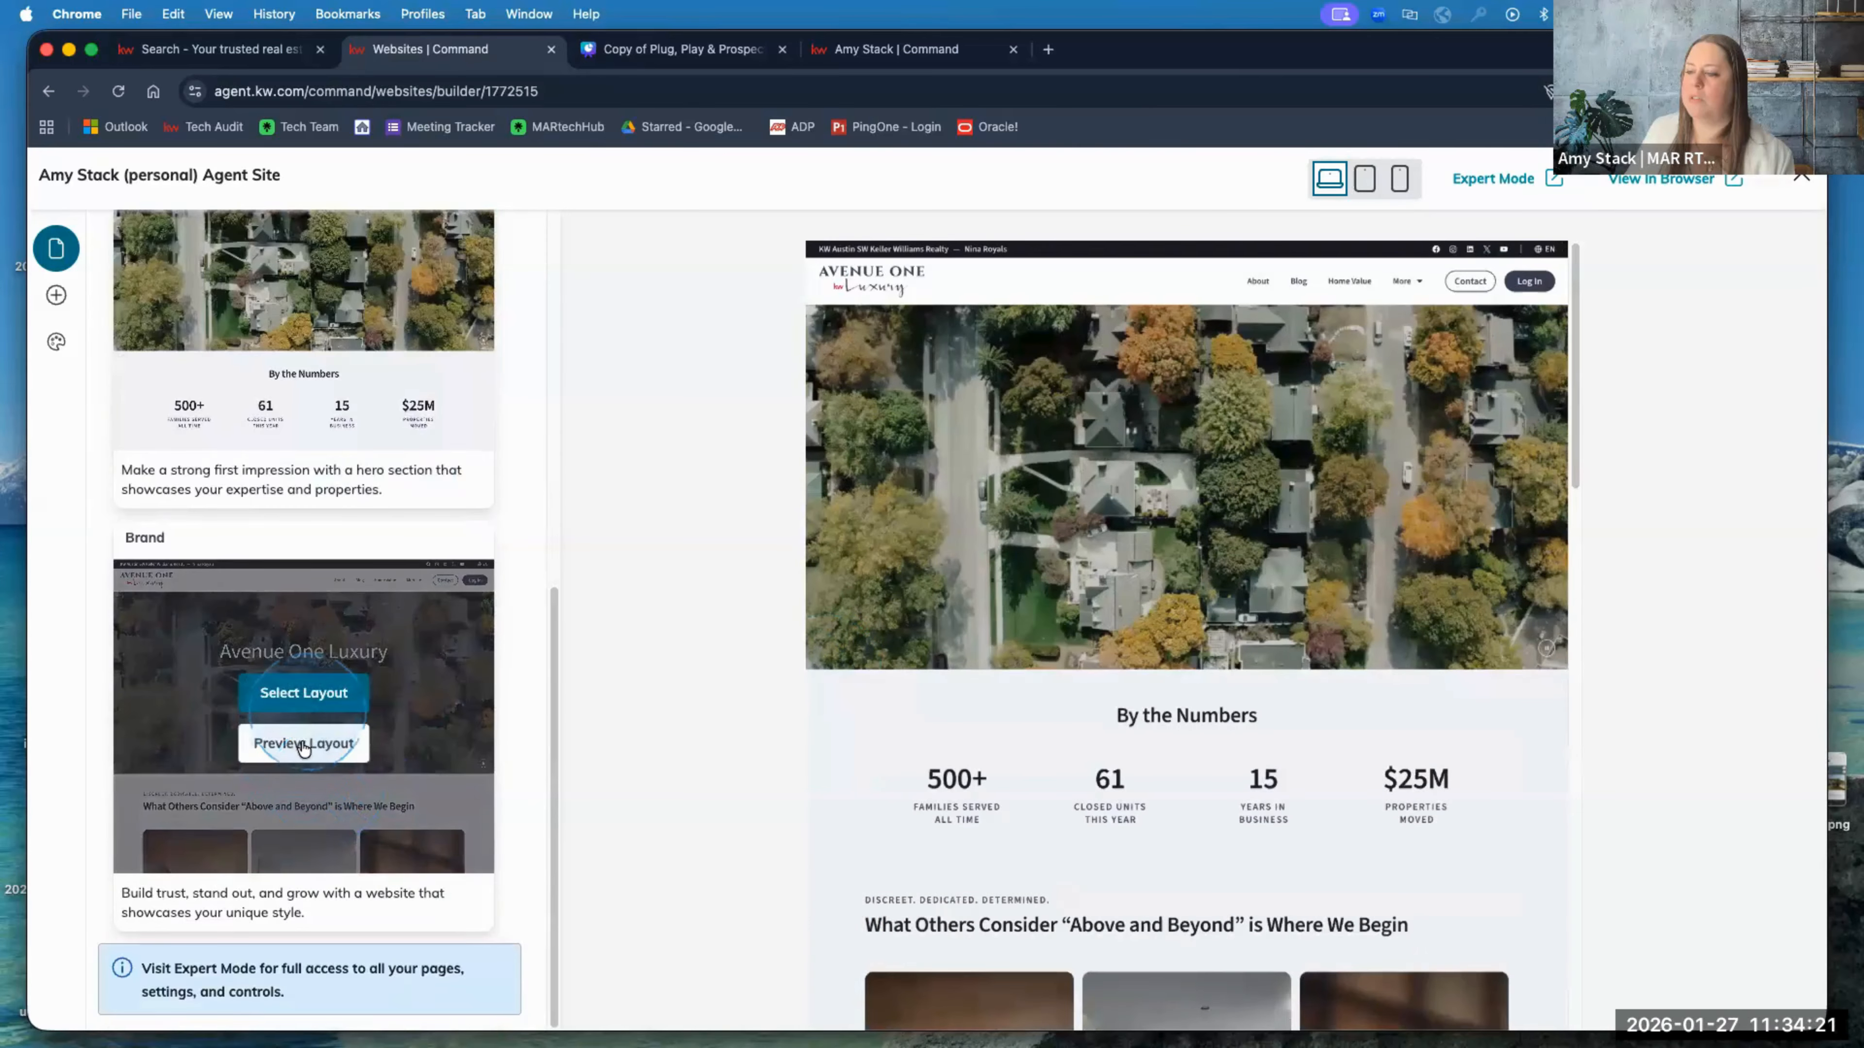
{"action": "left_click", "coordinate": [301, 748]}
{"action": "scroll", "coordinate": [935, 620], "scroll_direction": "down", "scroll_amount": 10}
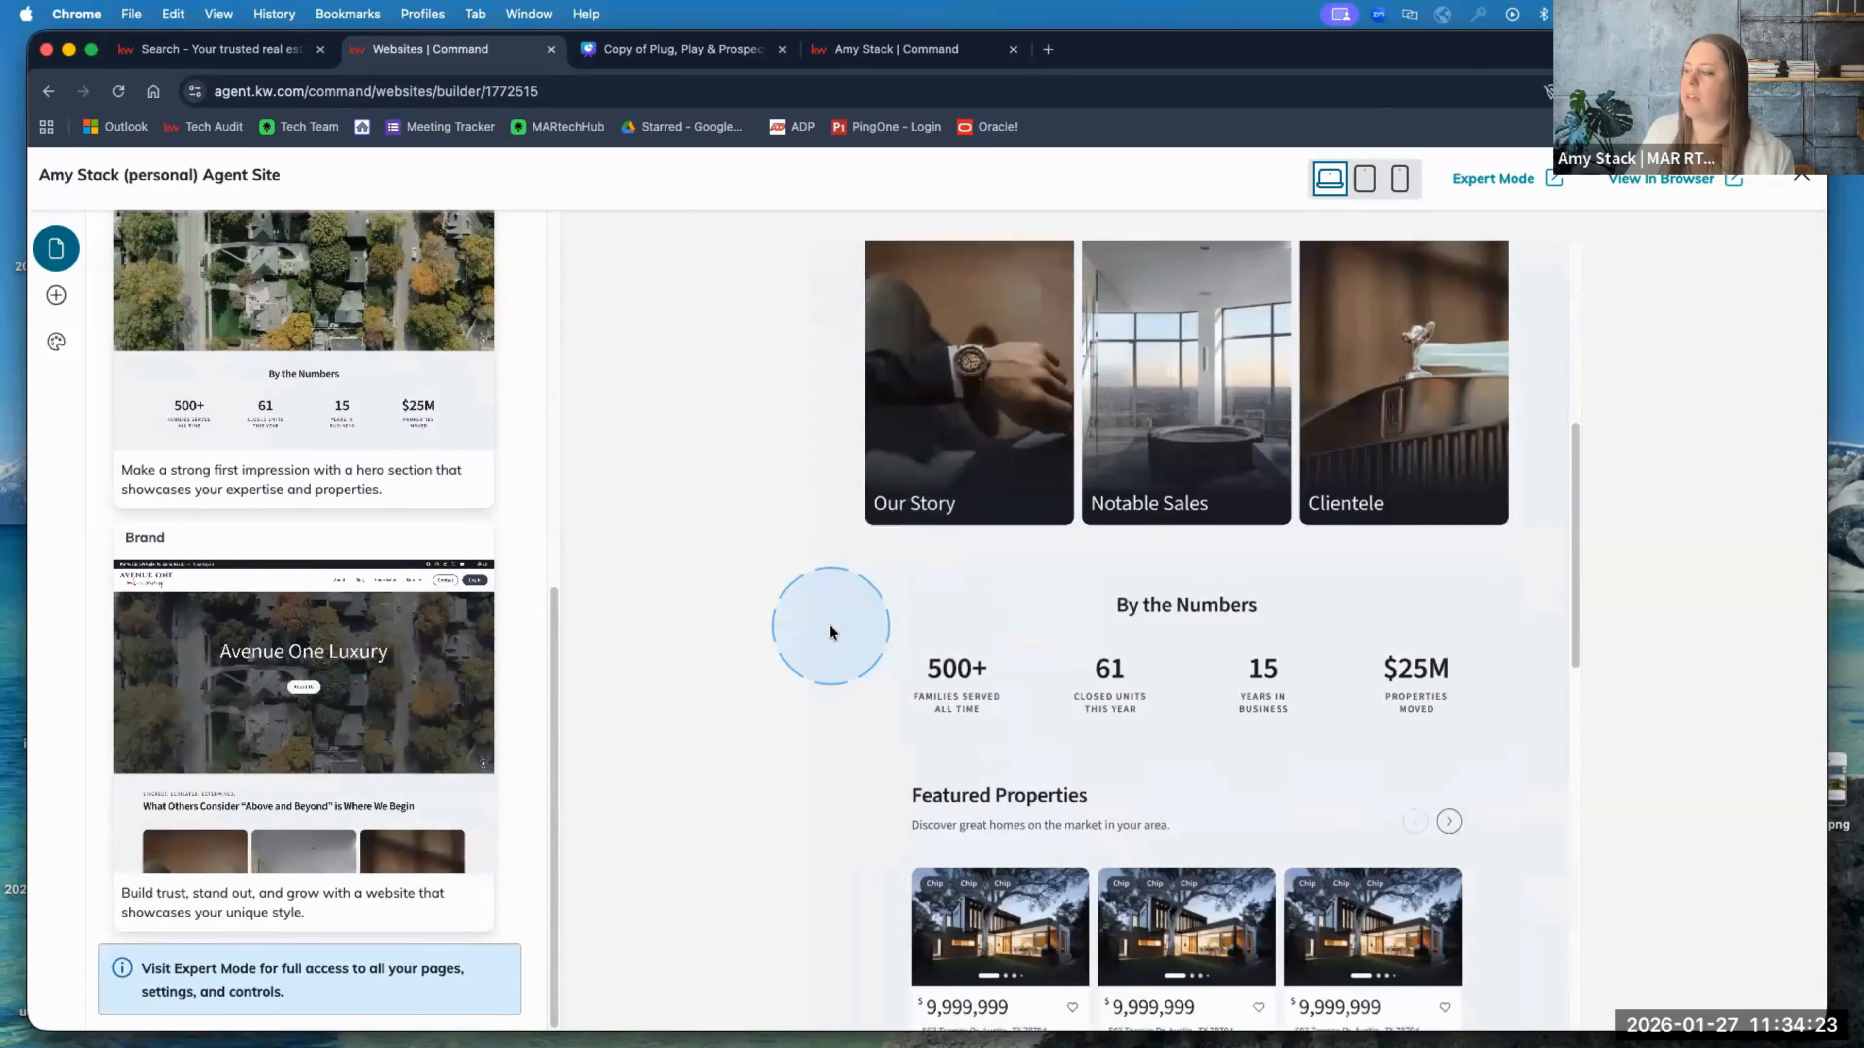
{"action": "scroll", "coordinate": [830, 633], "scroll_direction": "down", "scroll_amount": 3}
{"action": "mouse_move", "coordinate": [297, 679]}
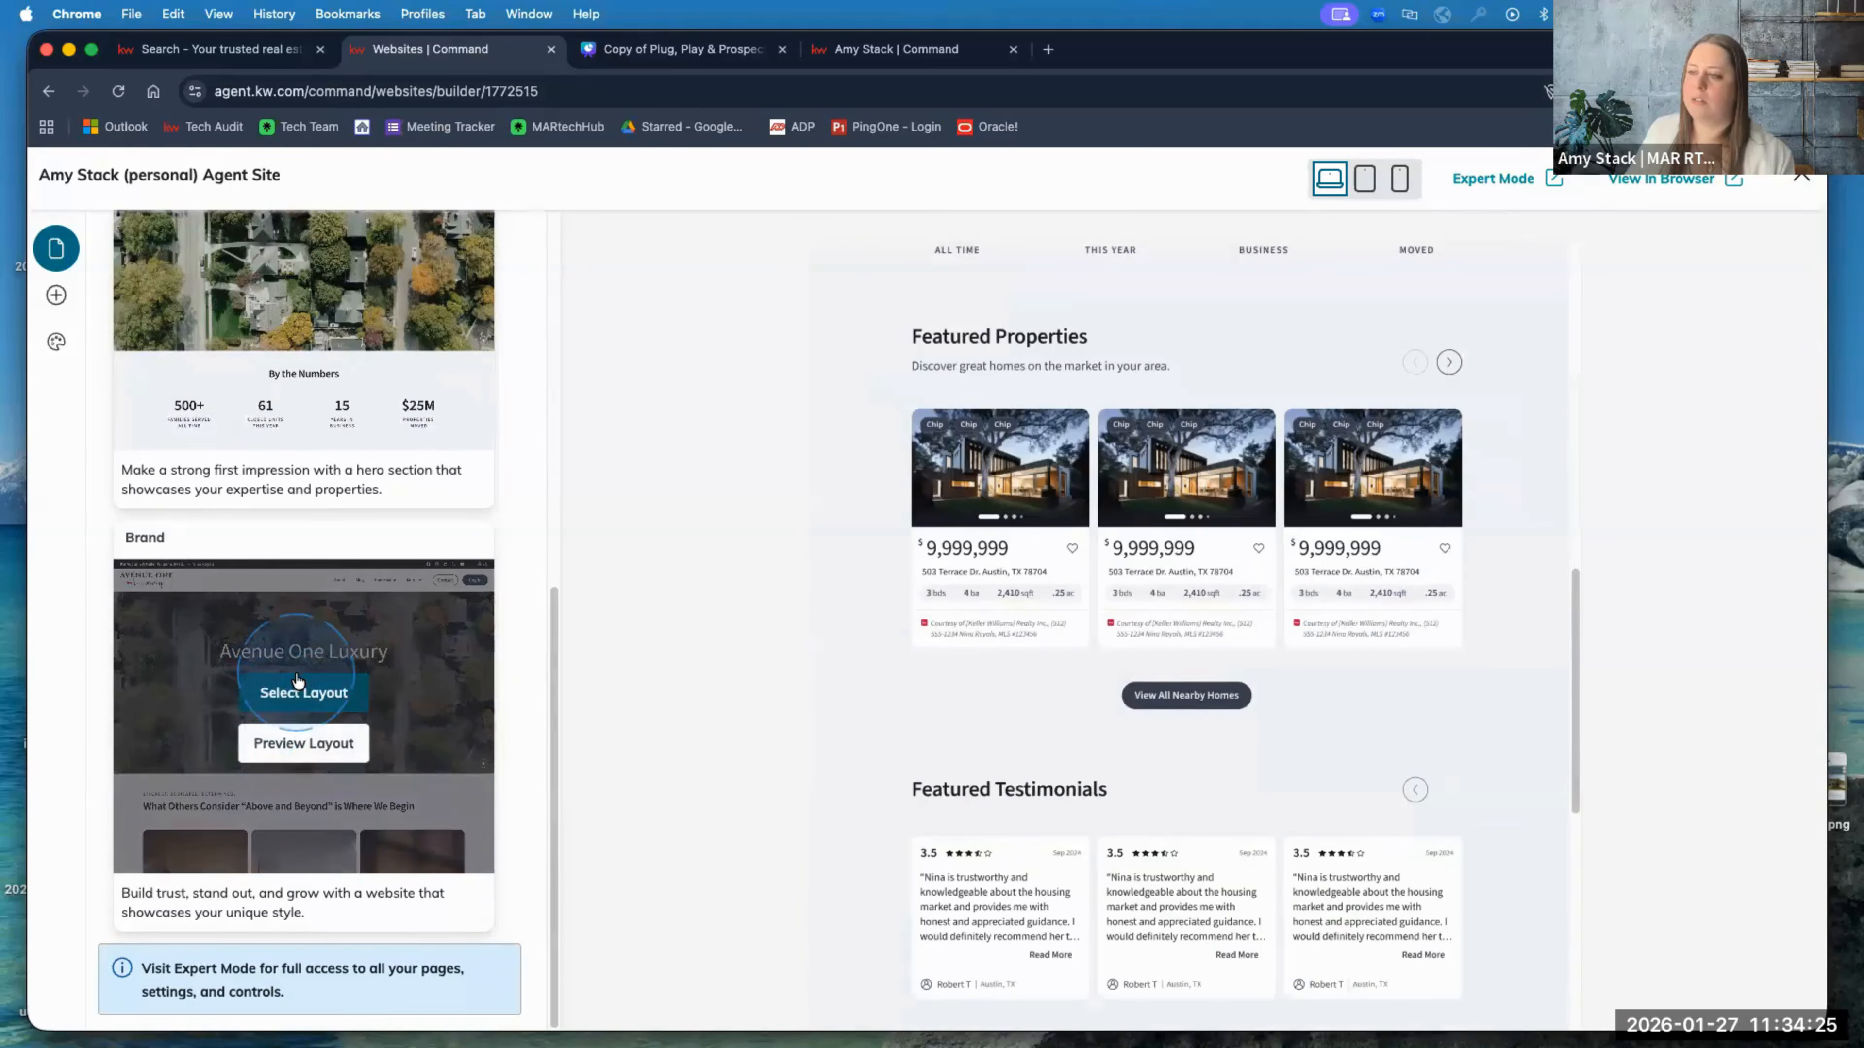
{"action": "scroll", "coordinate": [411, 500], "scroll_direction": "up", "scroll_amount": 10}
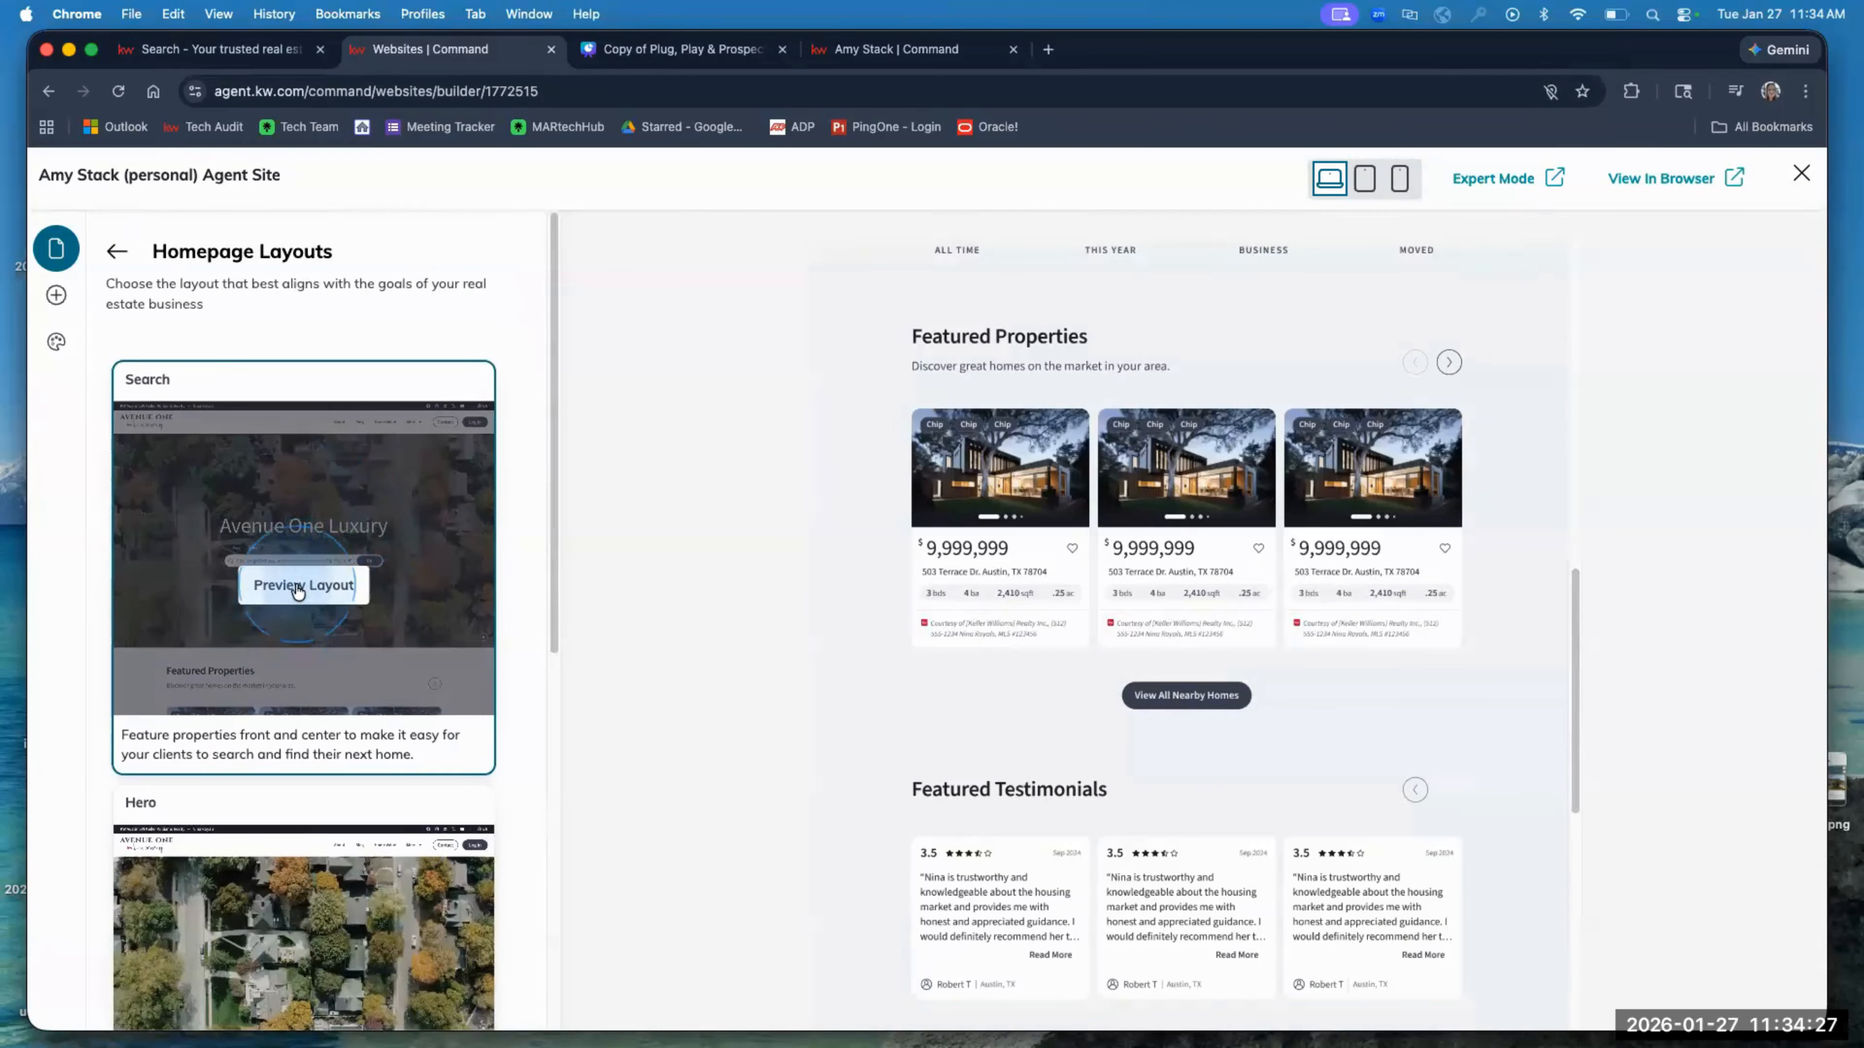
{"action": "left_click", "coordinate": [298, 587]}
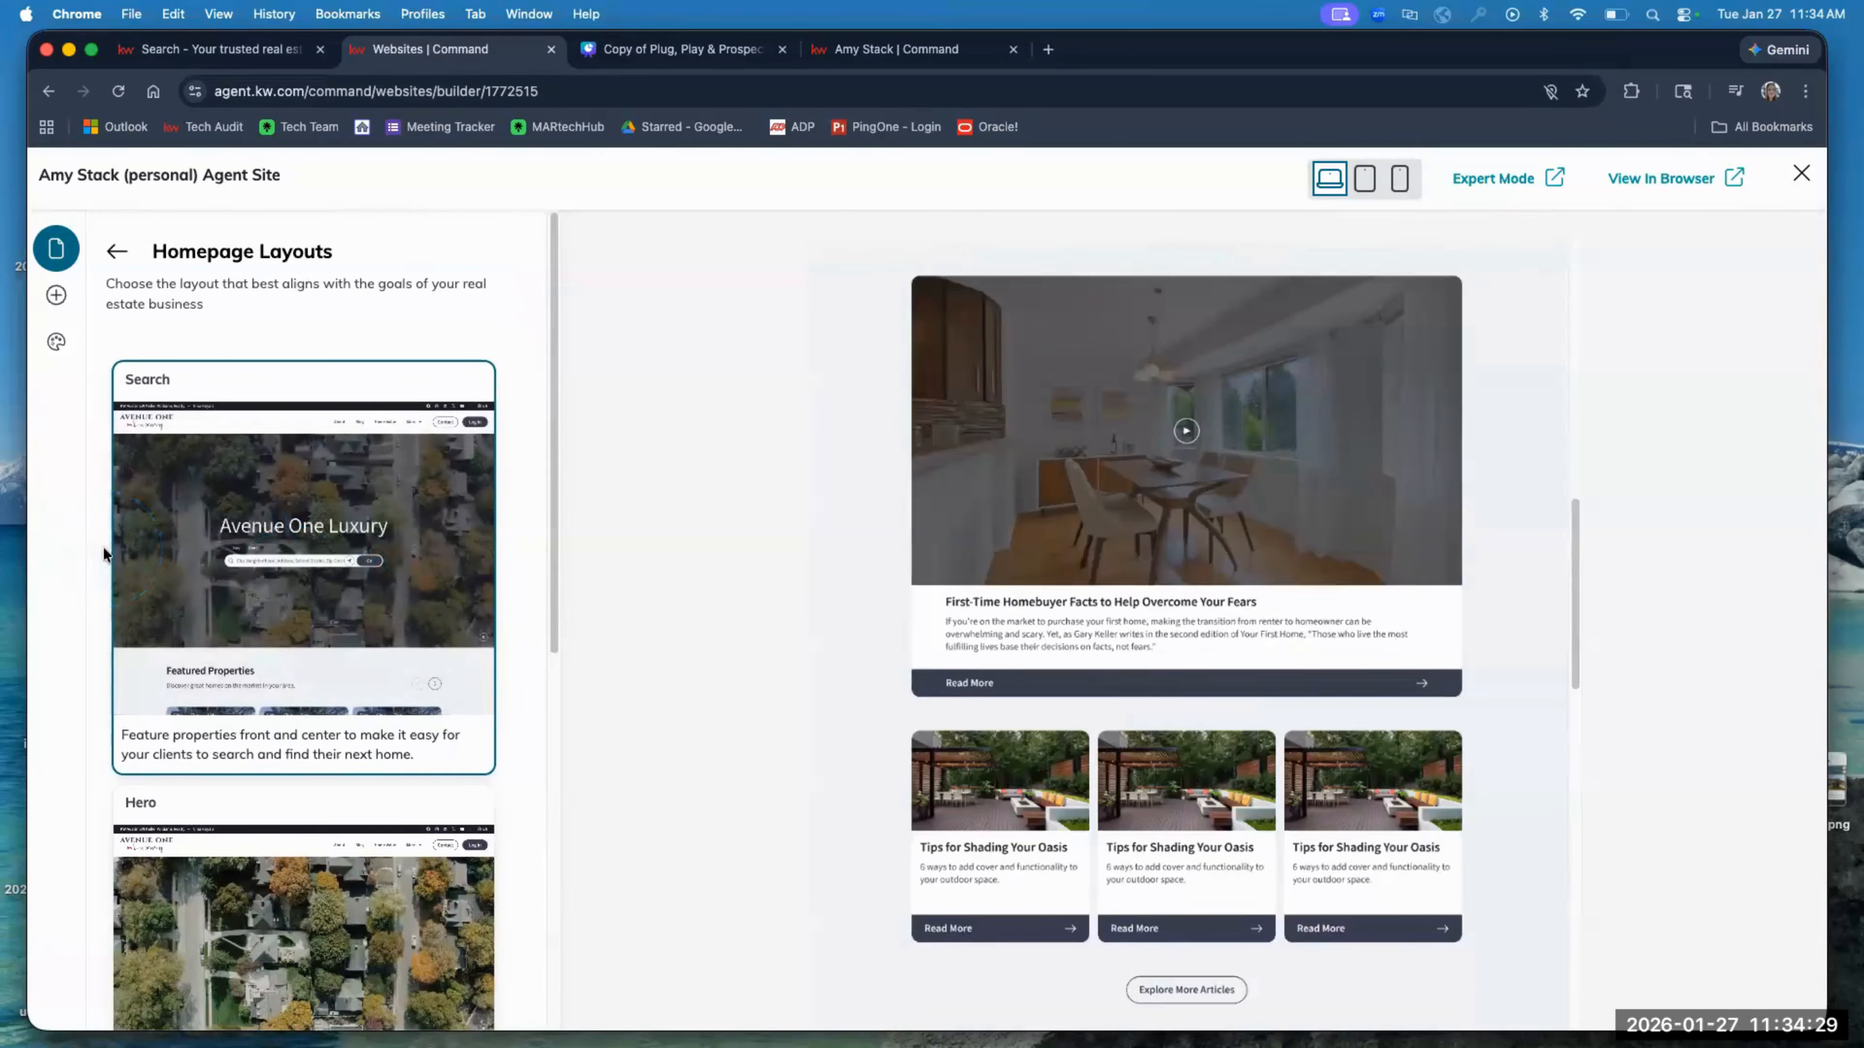
{"action": "mouse_move", "coordinate": [279, 559]}
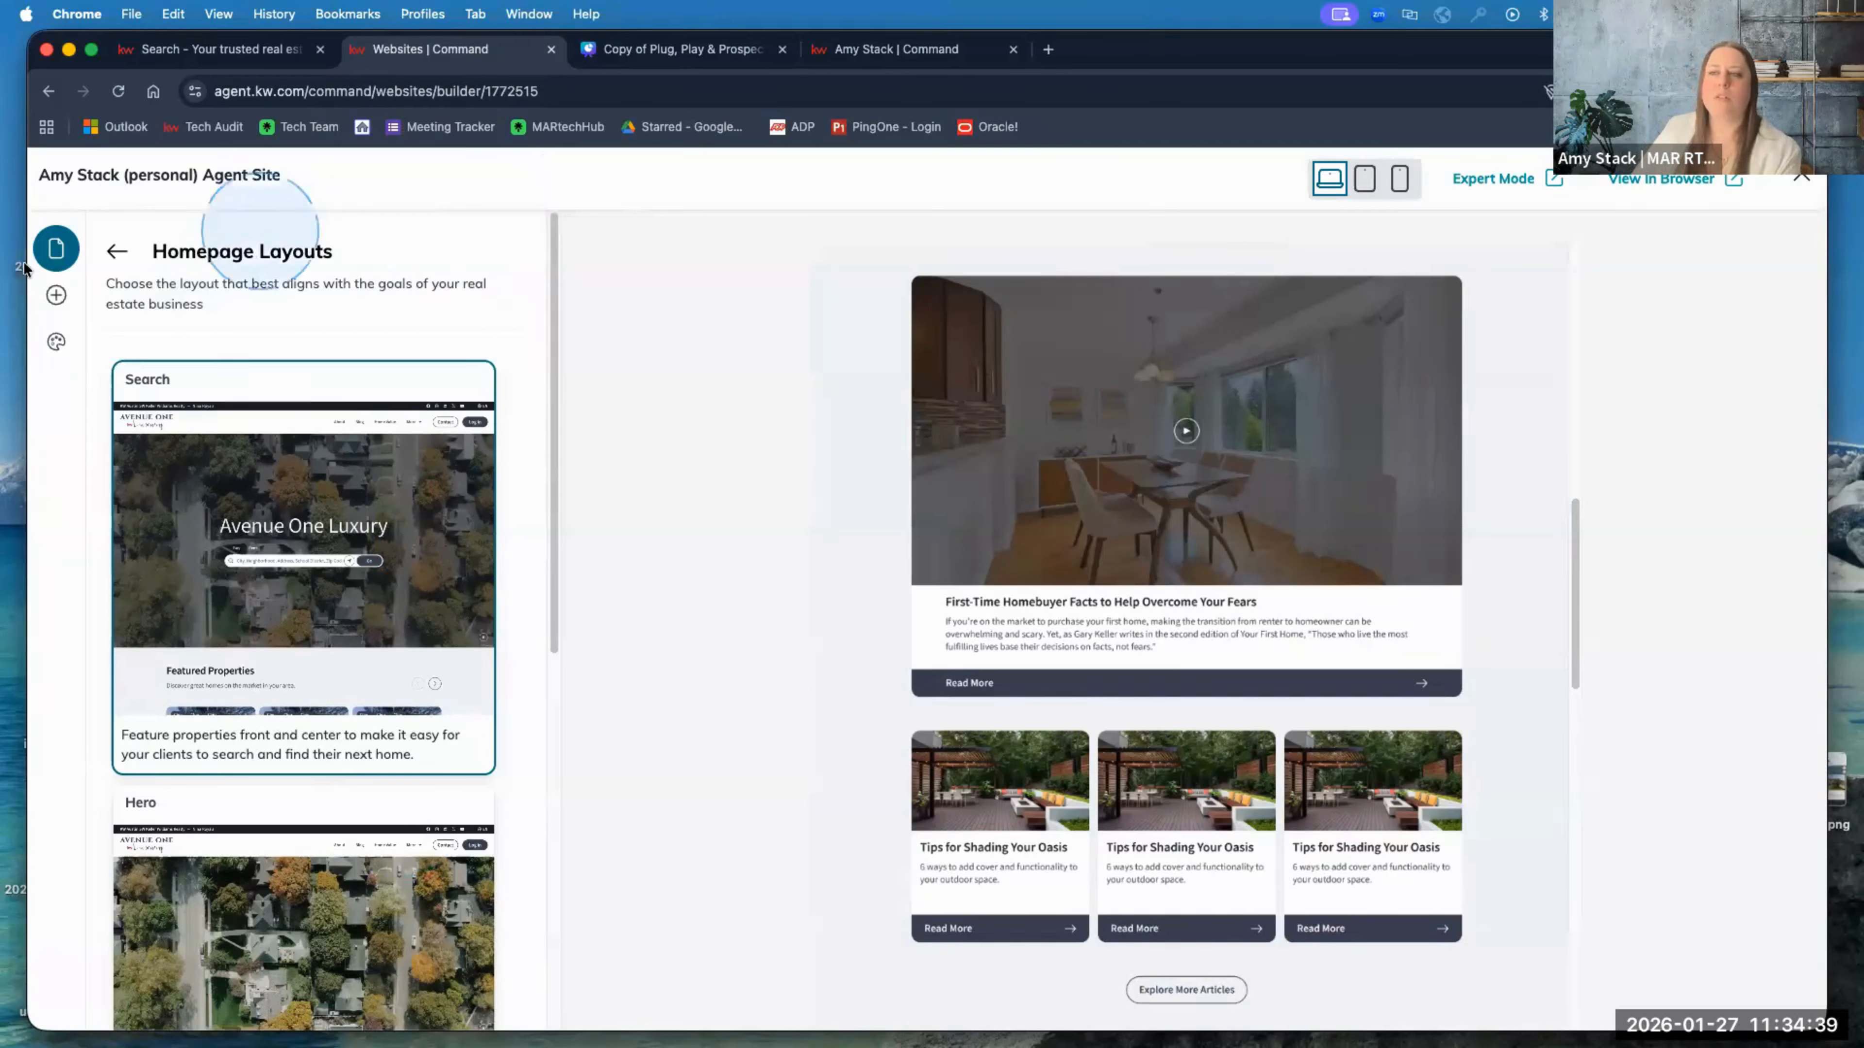
{"action": "left_click", "coordinate": [117, 253]}
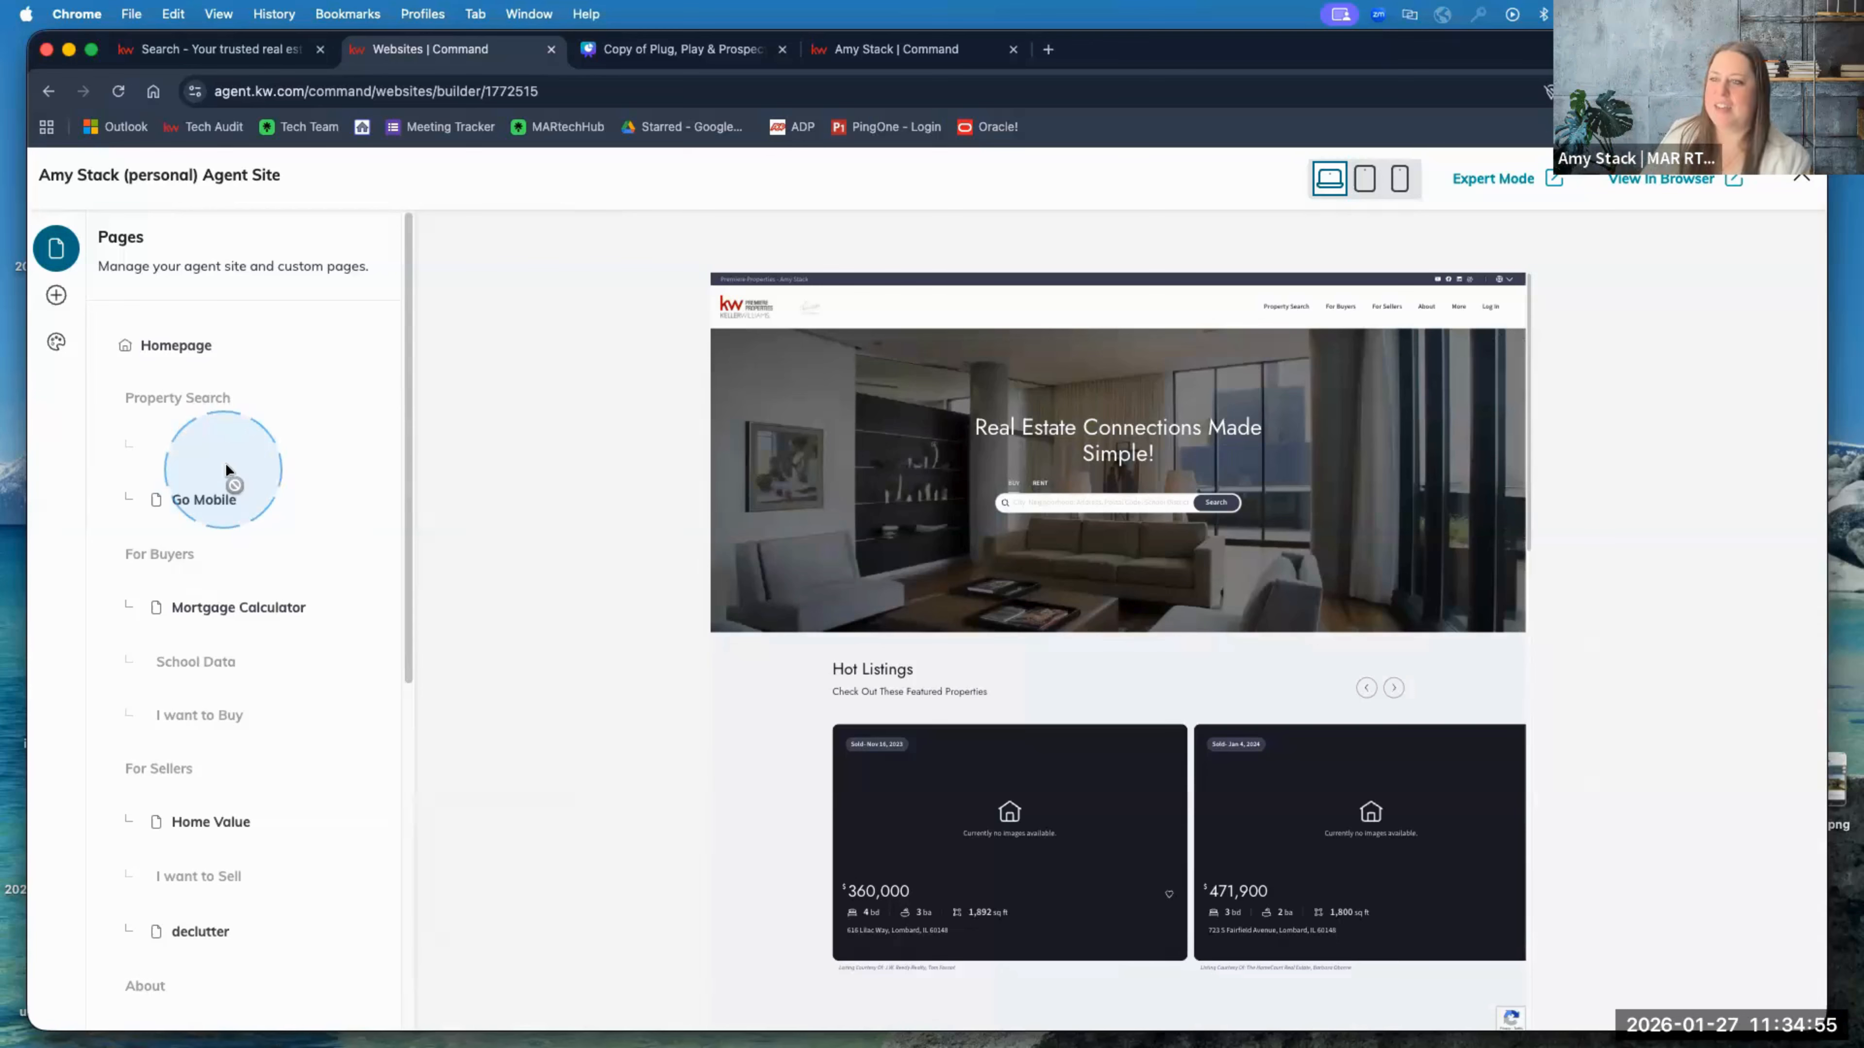
Step: Open the Homepage from the Pages list and bring up its Banner section settings
{"action": "left_click", "coordinate": [179, 345]}
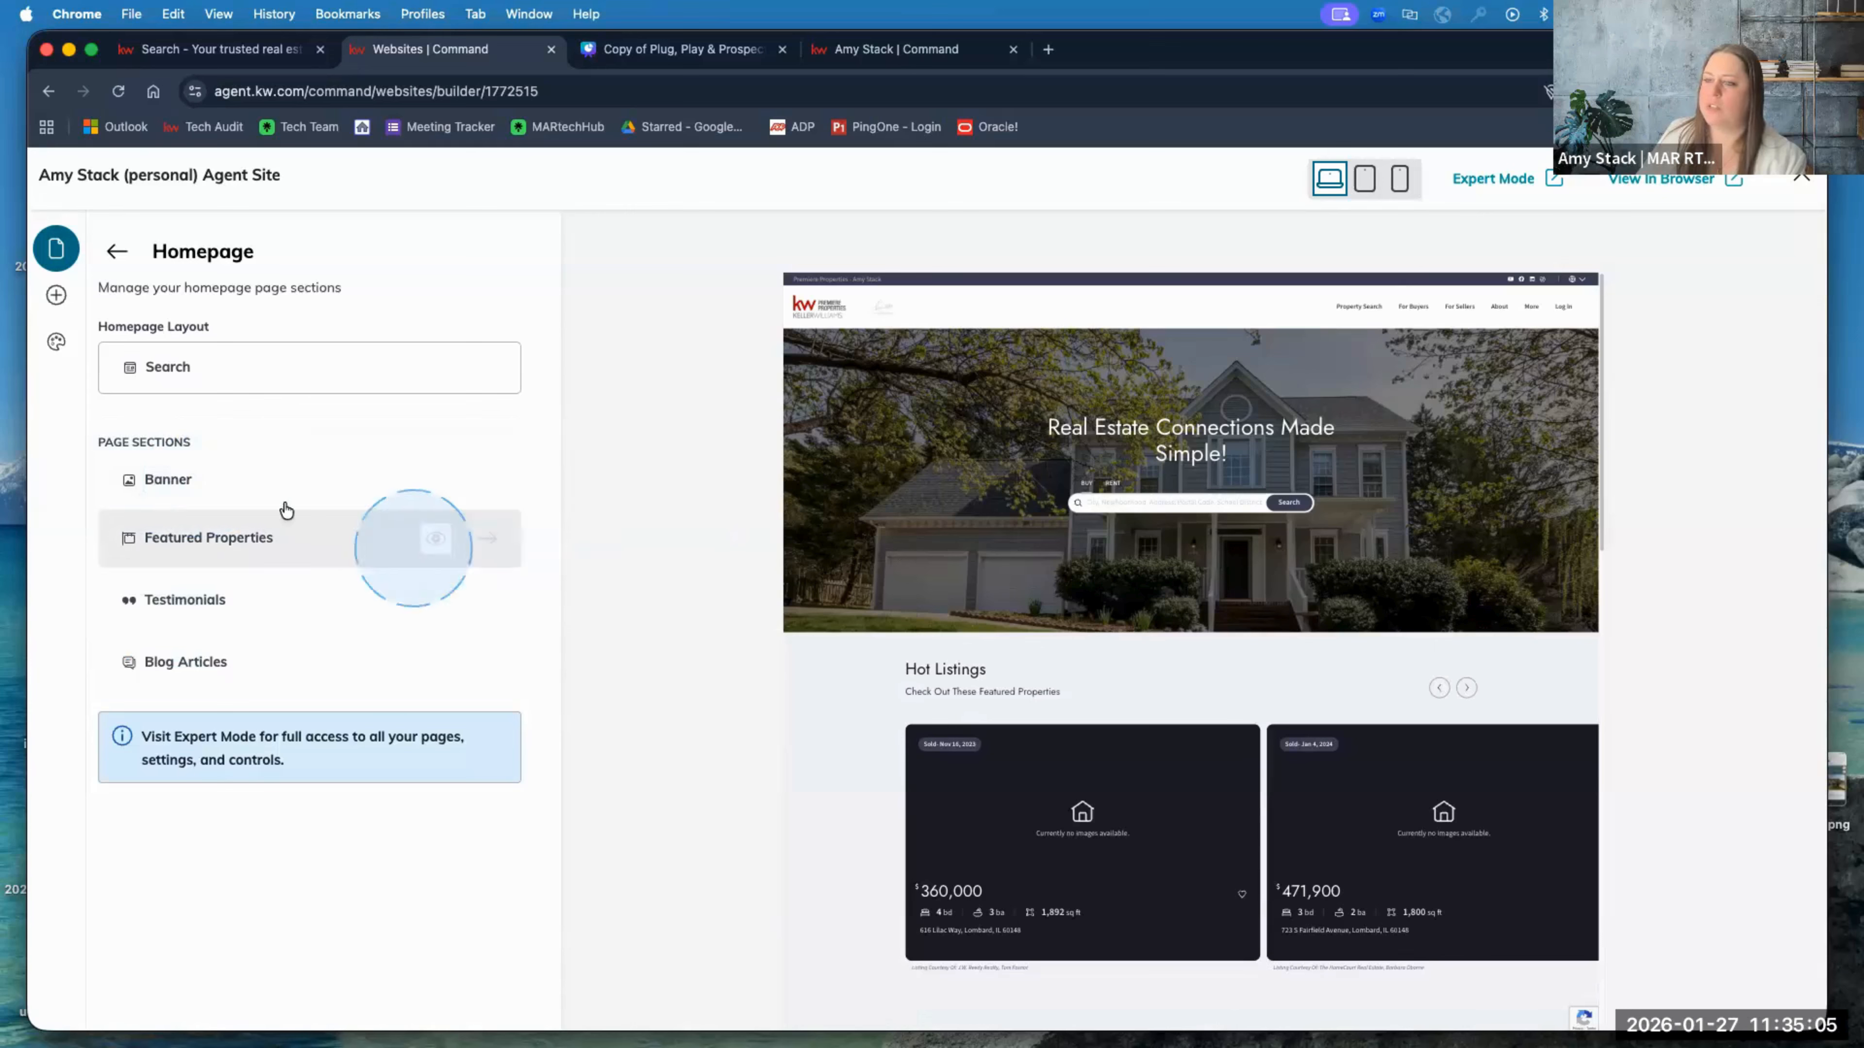
{"action": "left_click", "coordinate": [163, 487]}
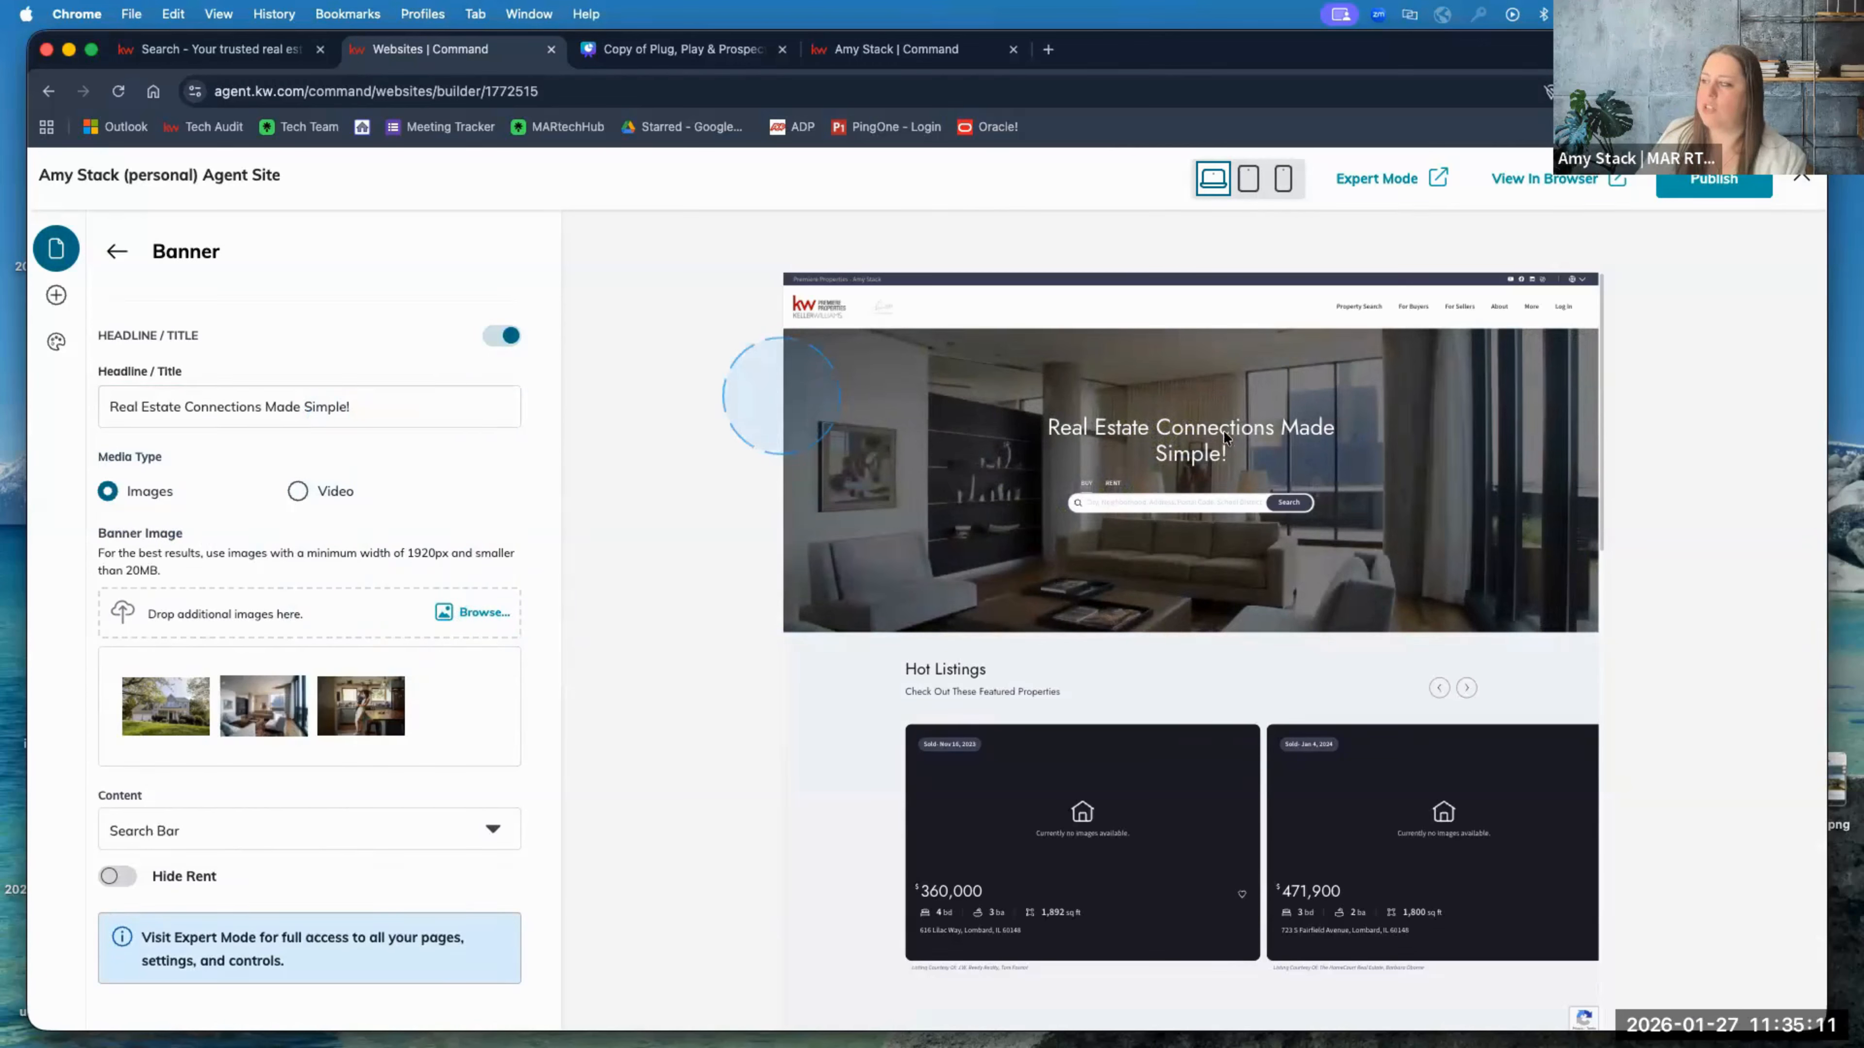
{"action": "left_click", "coordinate": [349, 408]}
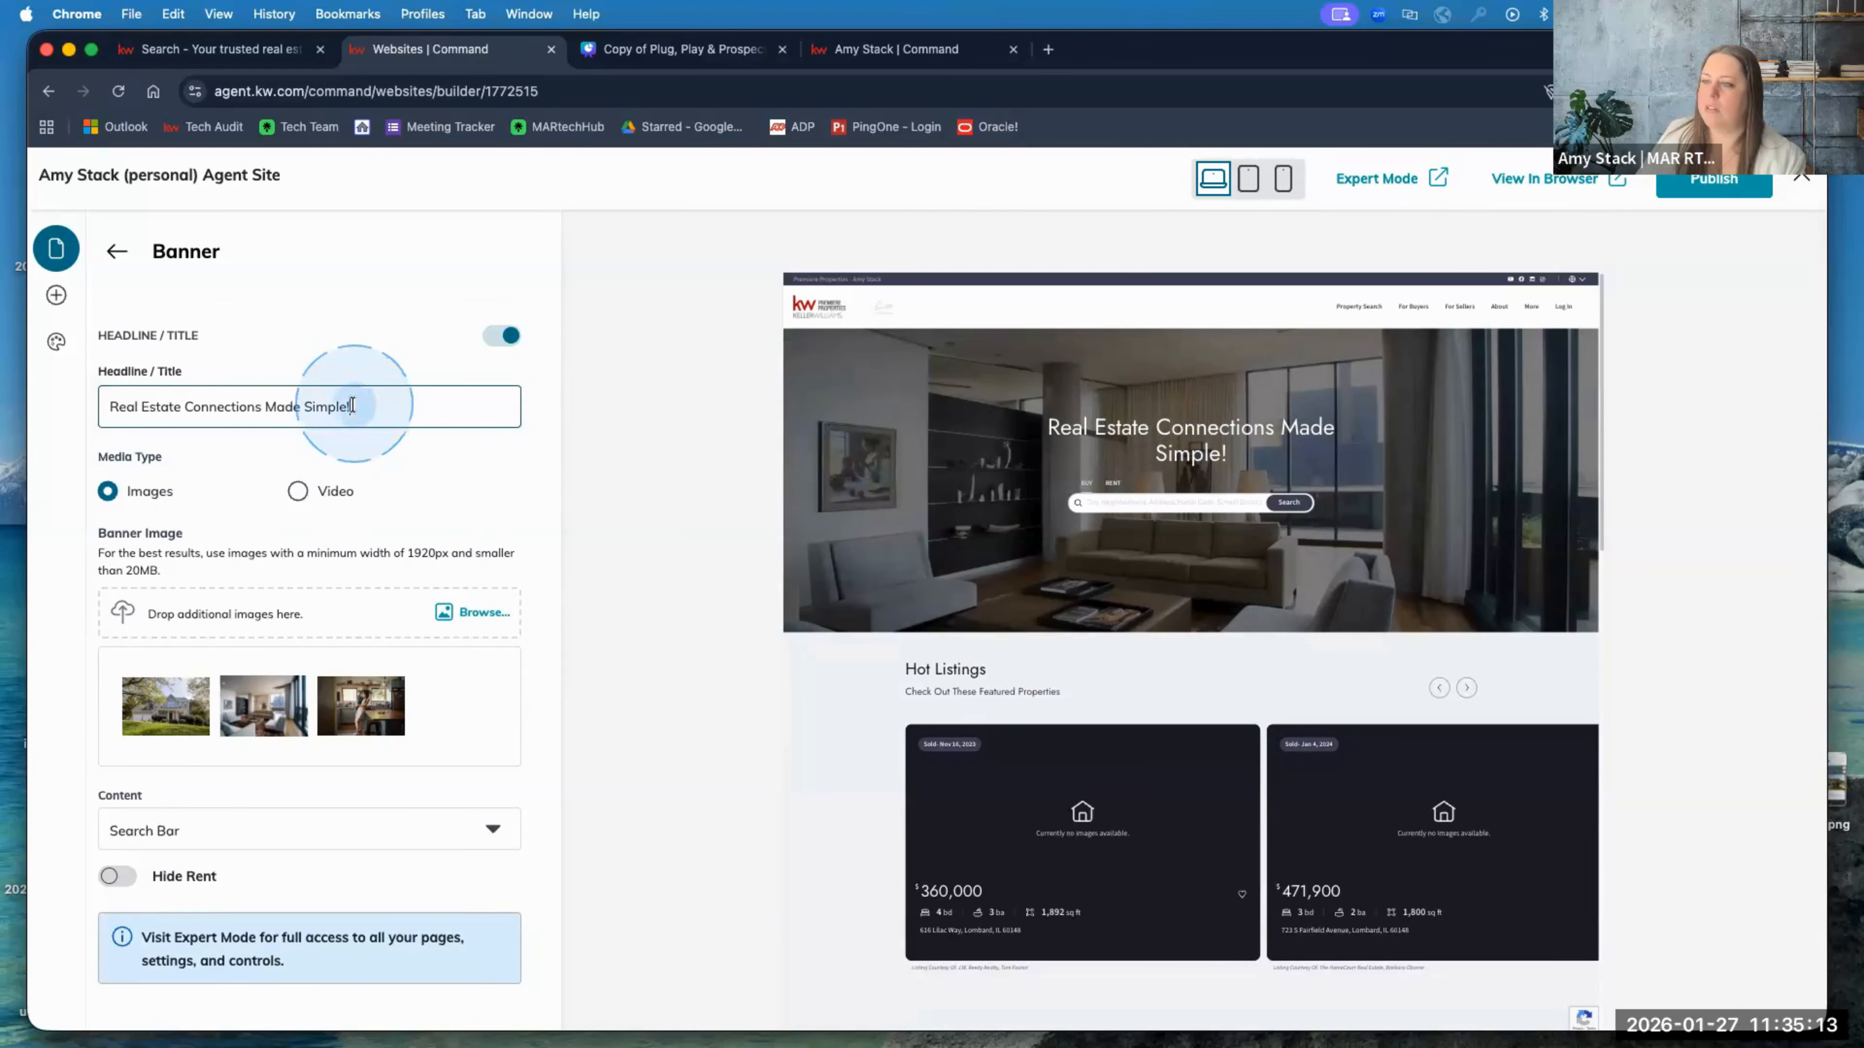
{"action": "triple_click", "coordinate": [348, 408]}
{"action": "key", "text": "super+c"}
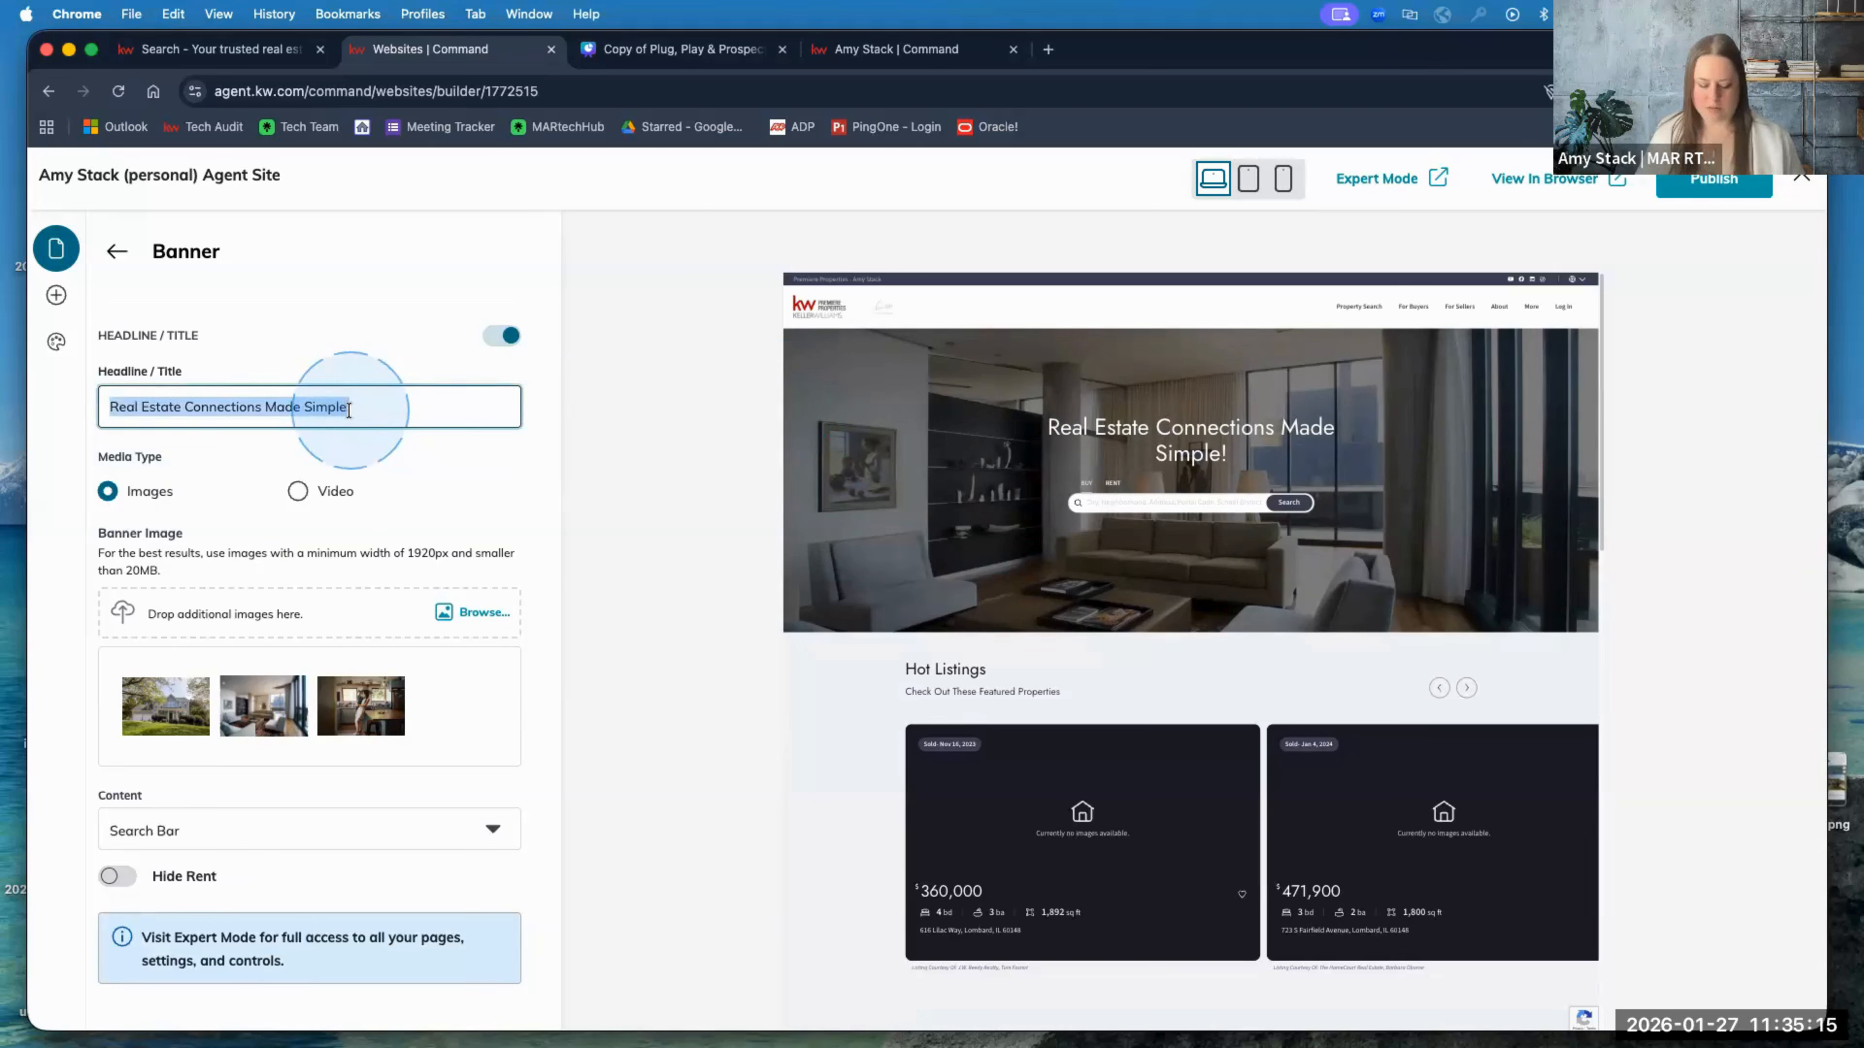
{"action": "type", "text": "Find Your"}
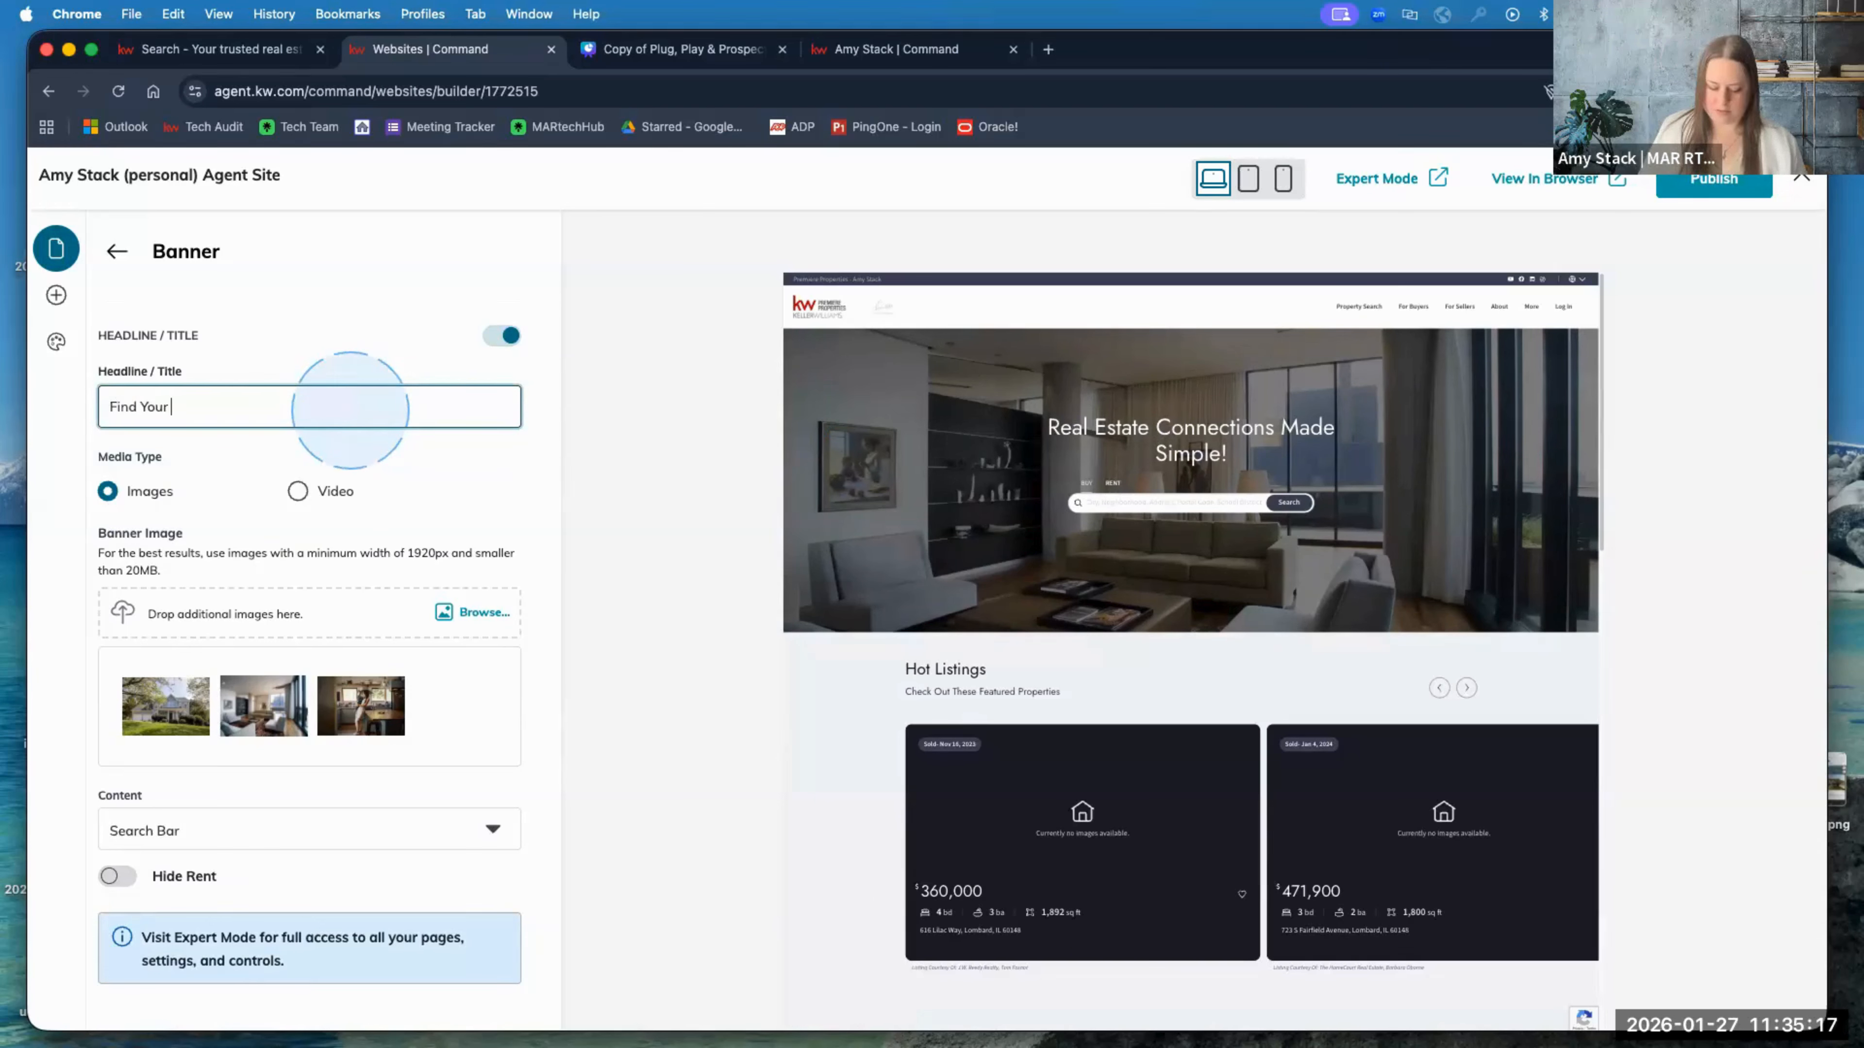
{"action": "type", "text": " Dream Home"}
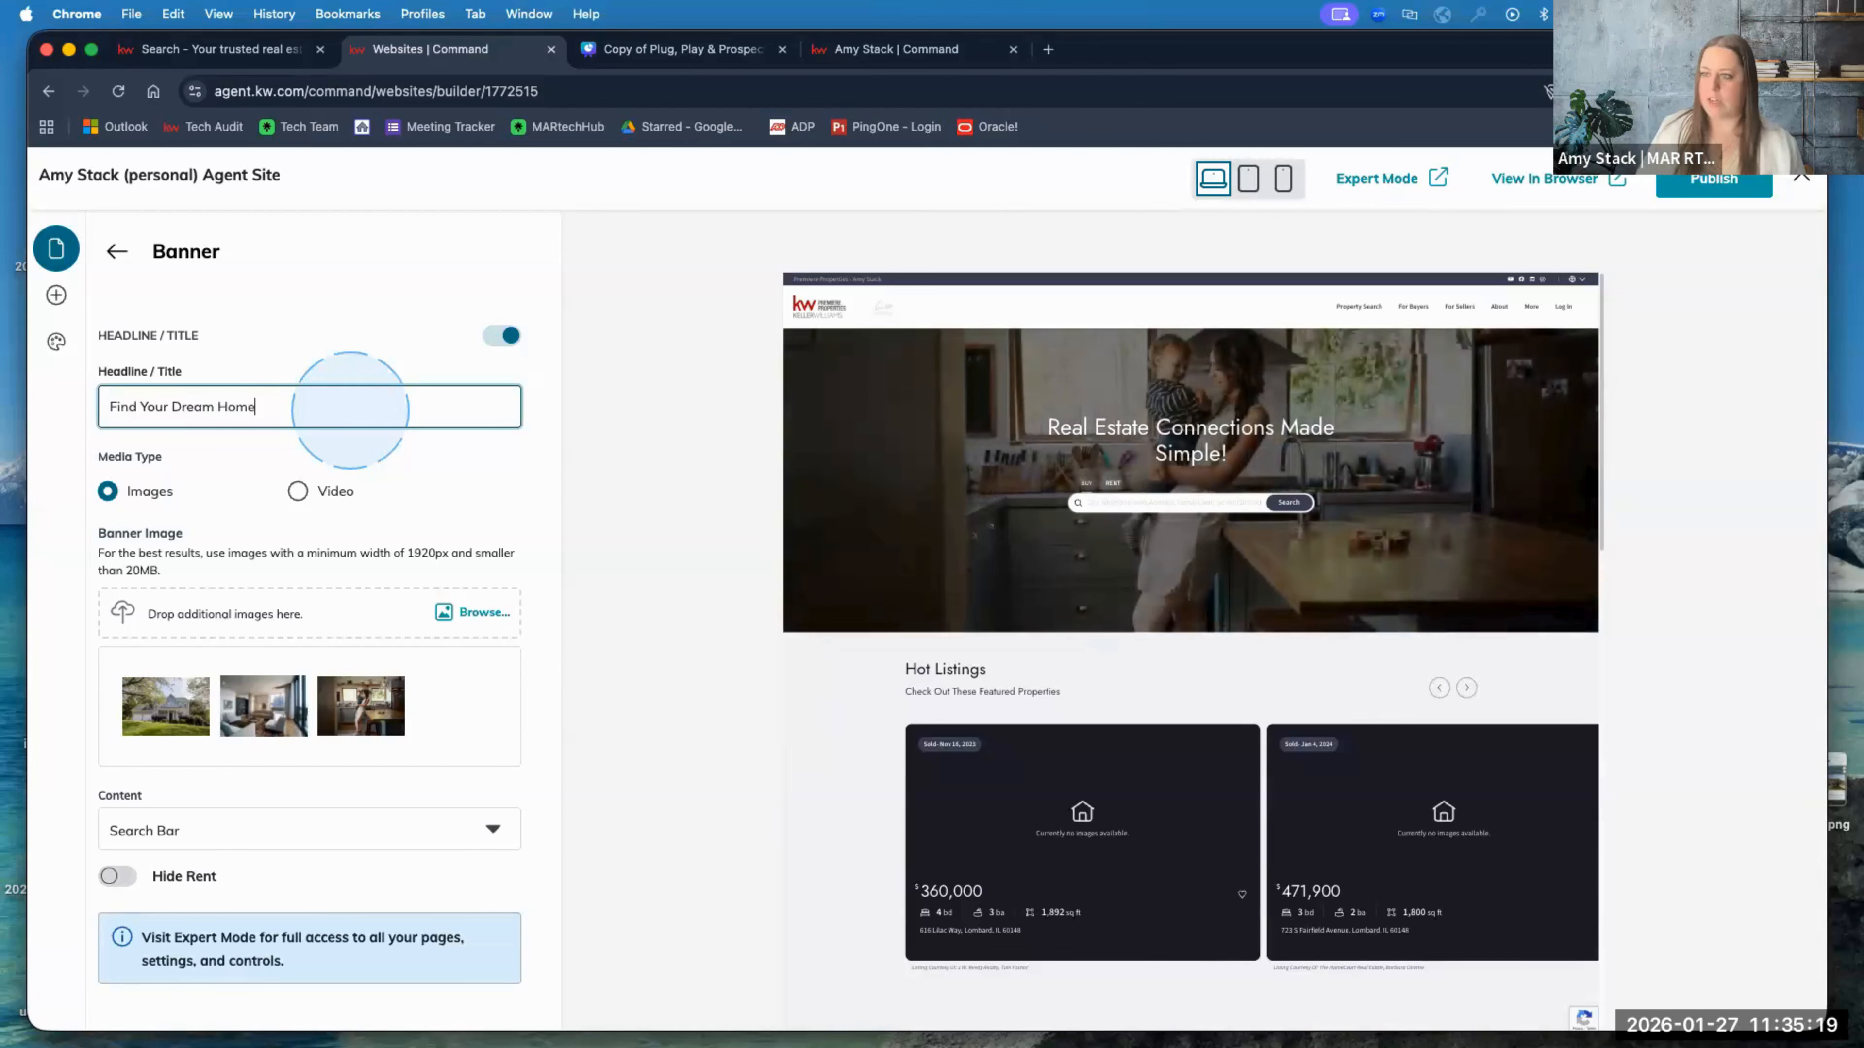
{"action": "left_click", "coordinate": [377, 358]}
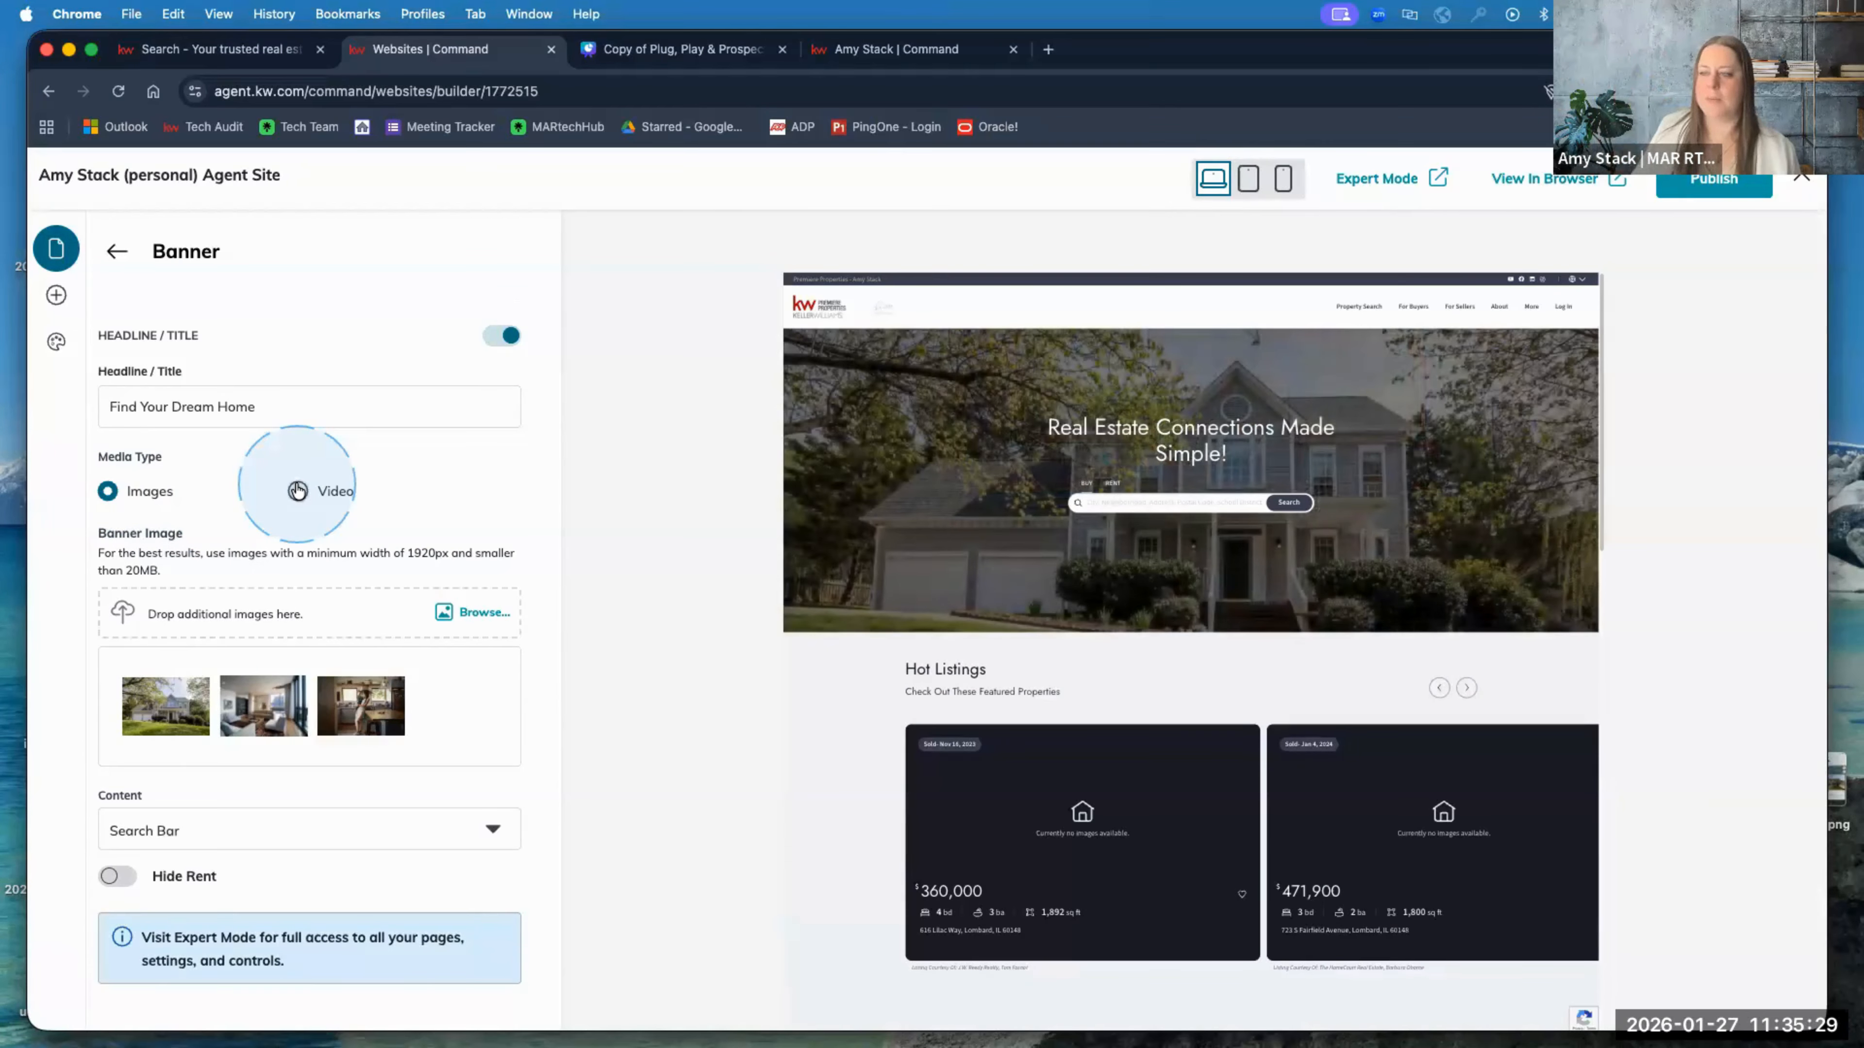
{"action": "triple_click", "coordinate": [220, 405]}
{"action": "right_click", "coordinate": [221, 406]}
{"action": "left_click", "coordinate": [249, 589]}
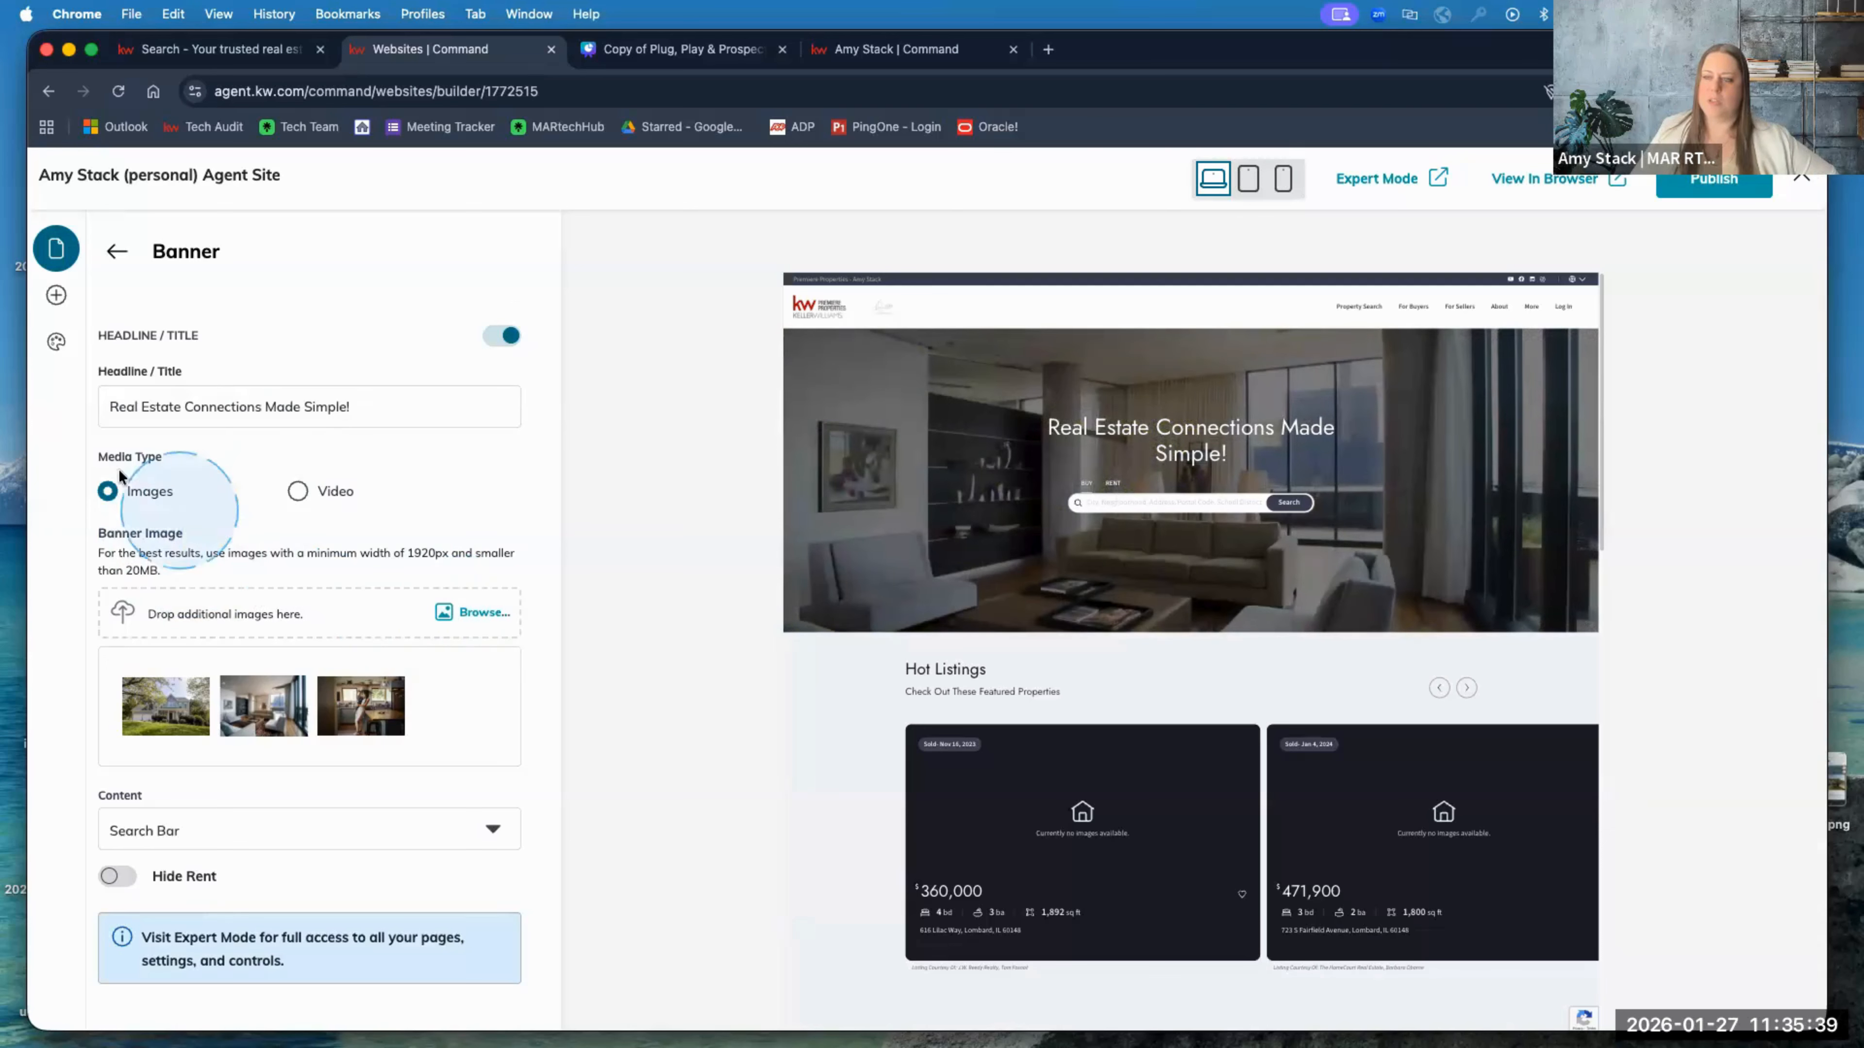
Step: Switch the banner Media Type to Video and back to Images, then cancel adding another image
{"action": "left_click", "coordinate": [298, 493]}
{"action": "left_click", "coordinate": [119, 496]}
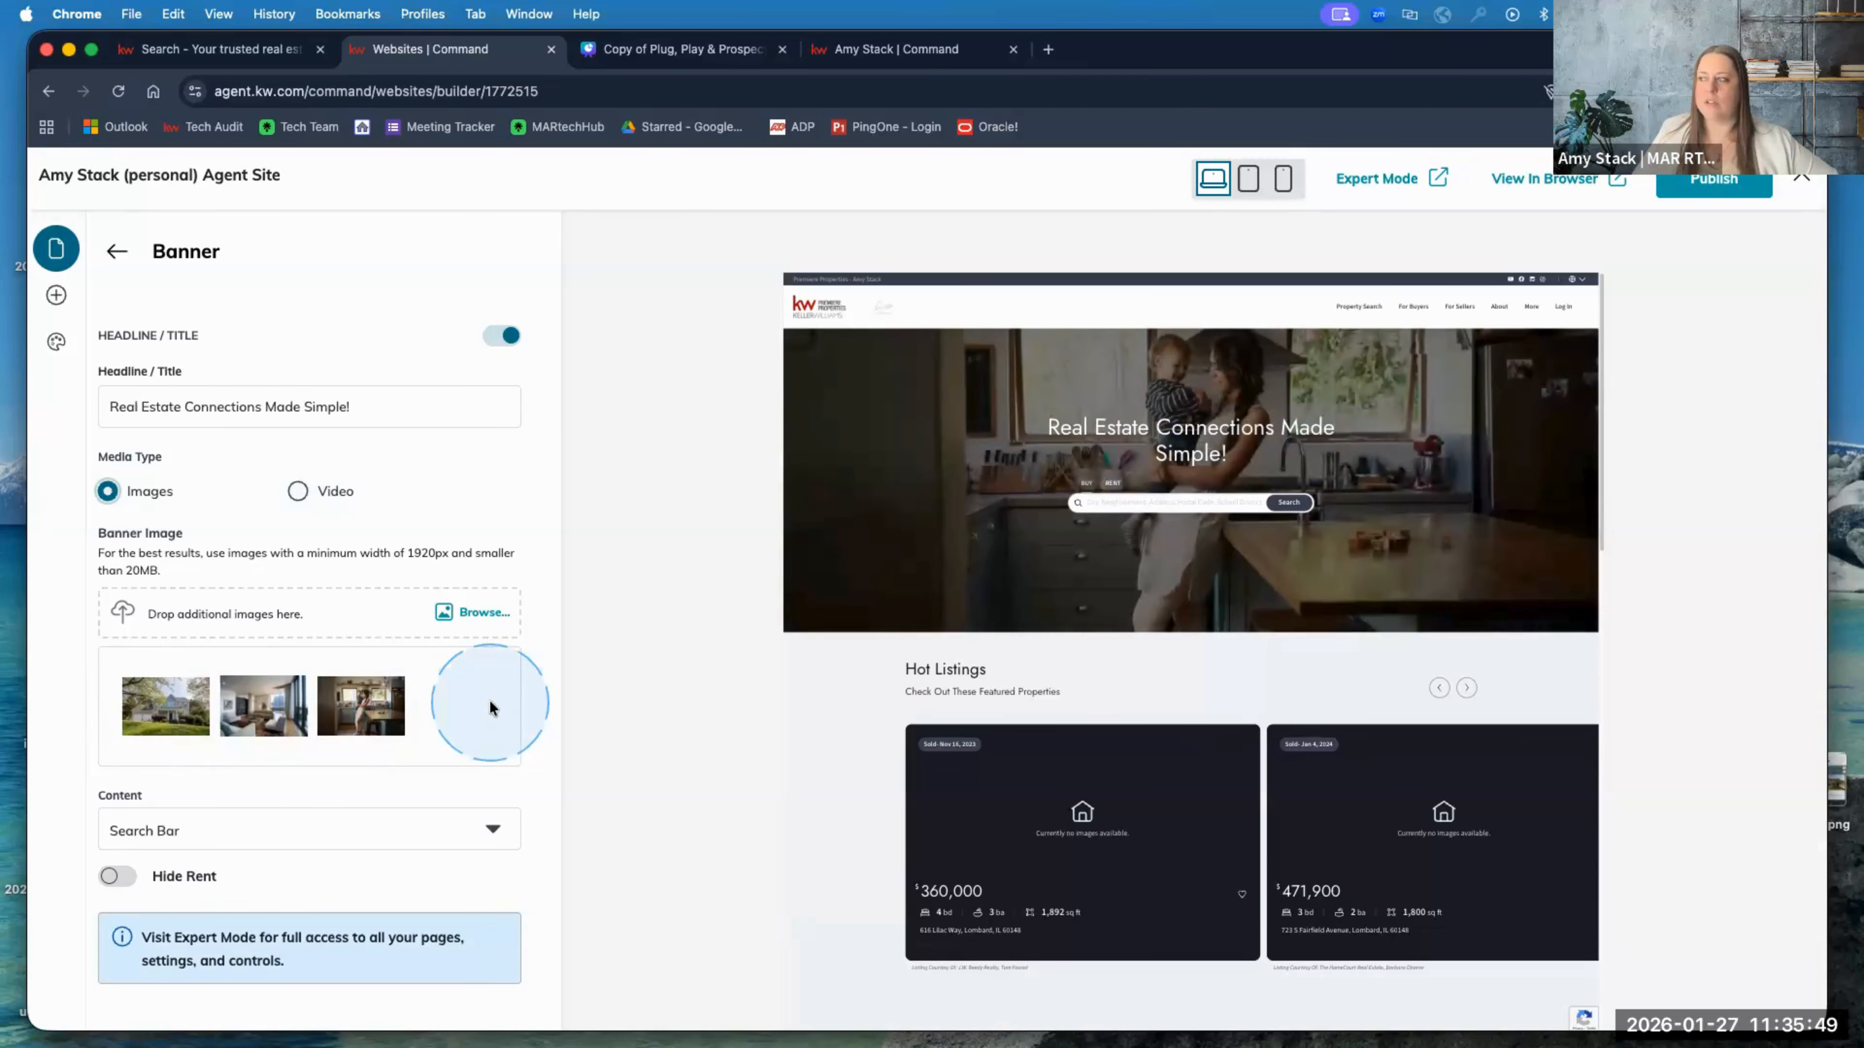
{"action": "left_click", "coordinate": [471, 614]}
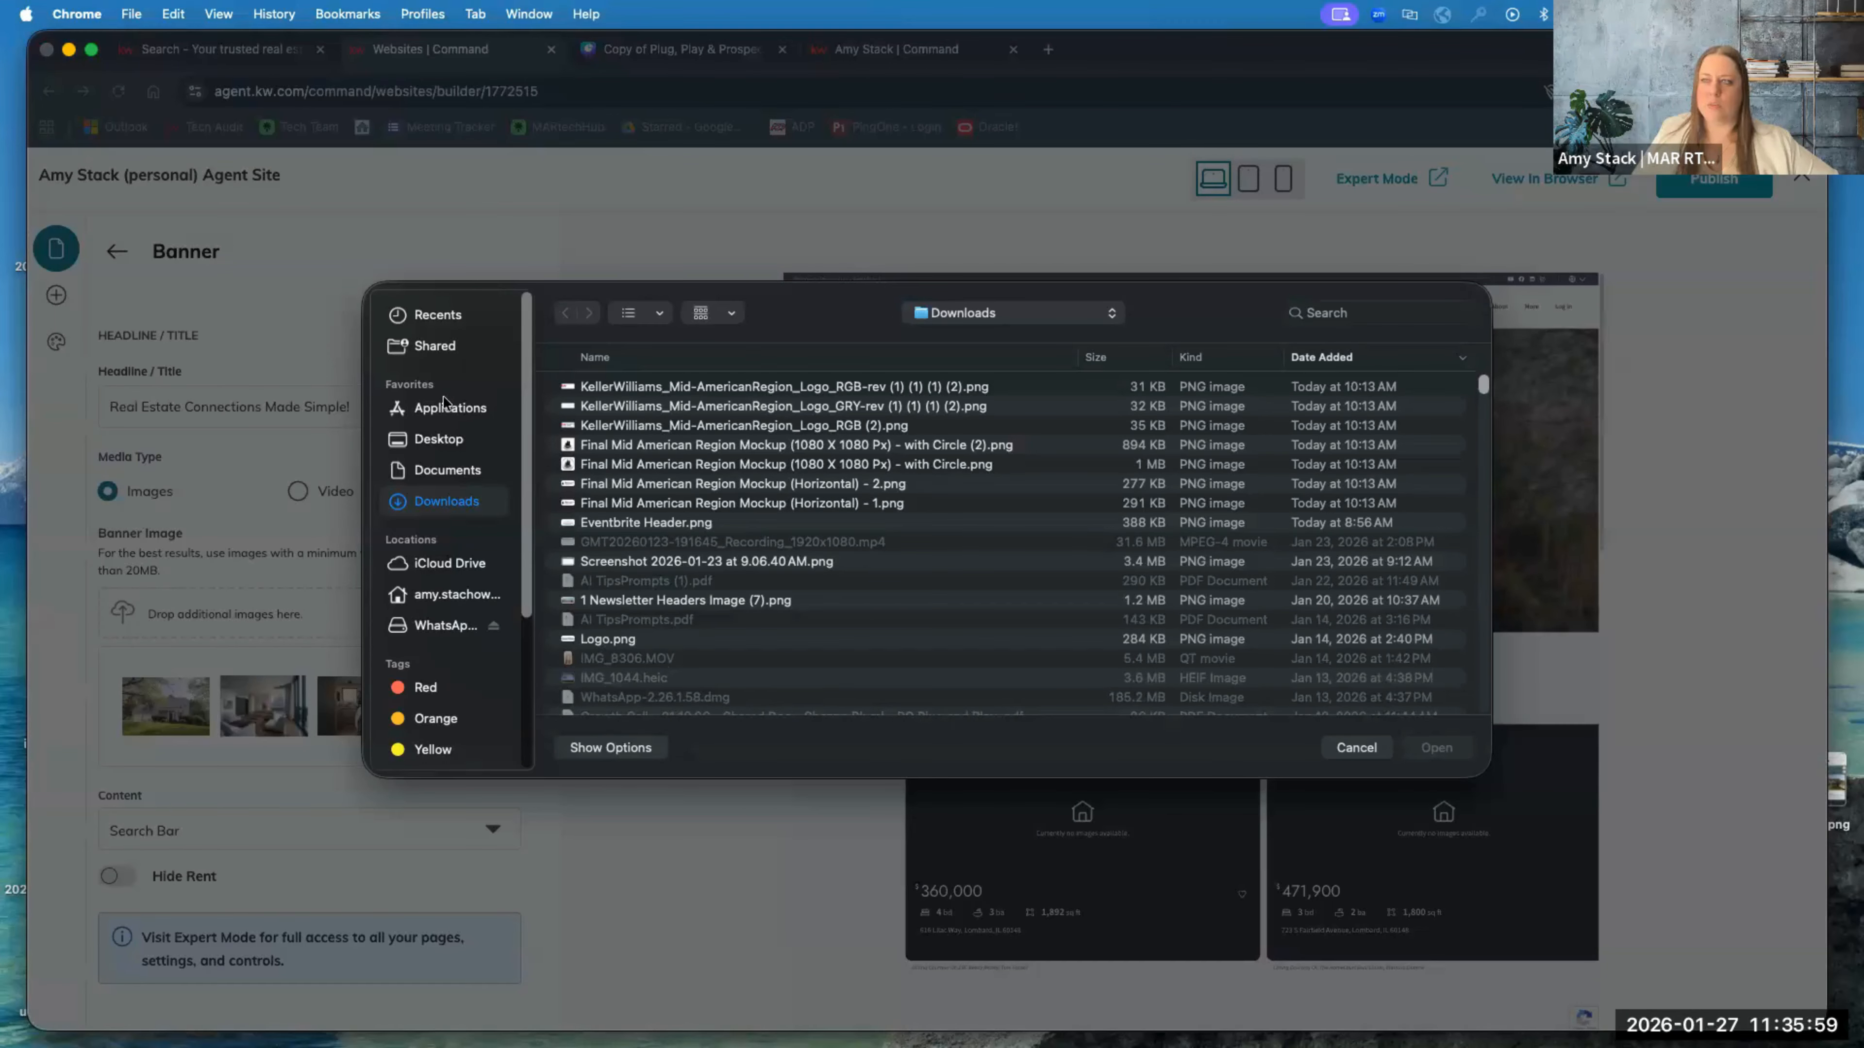
{"action": "left_click", "coordinate": [1356, 748]}
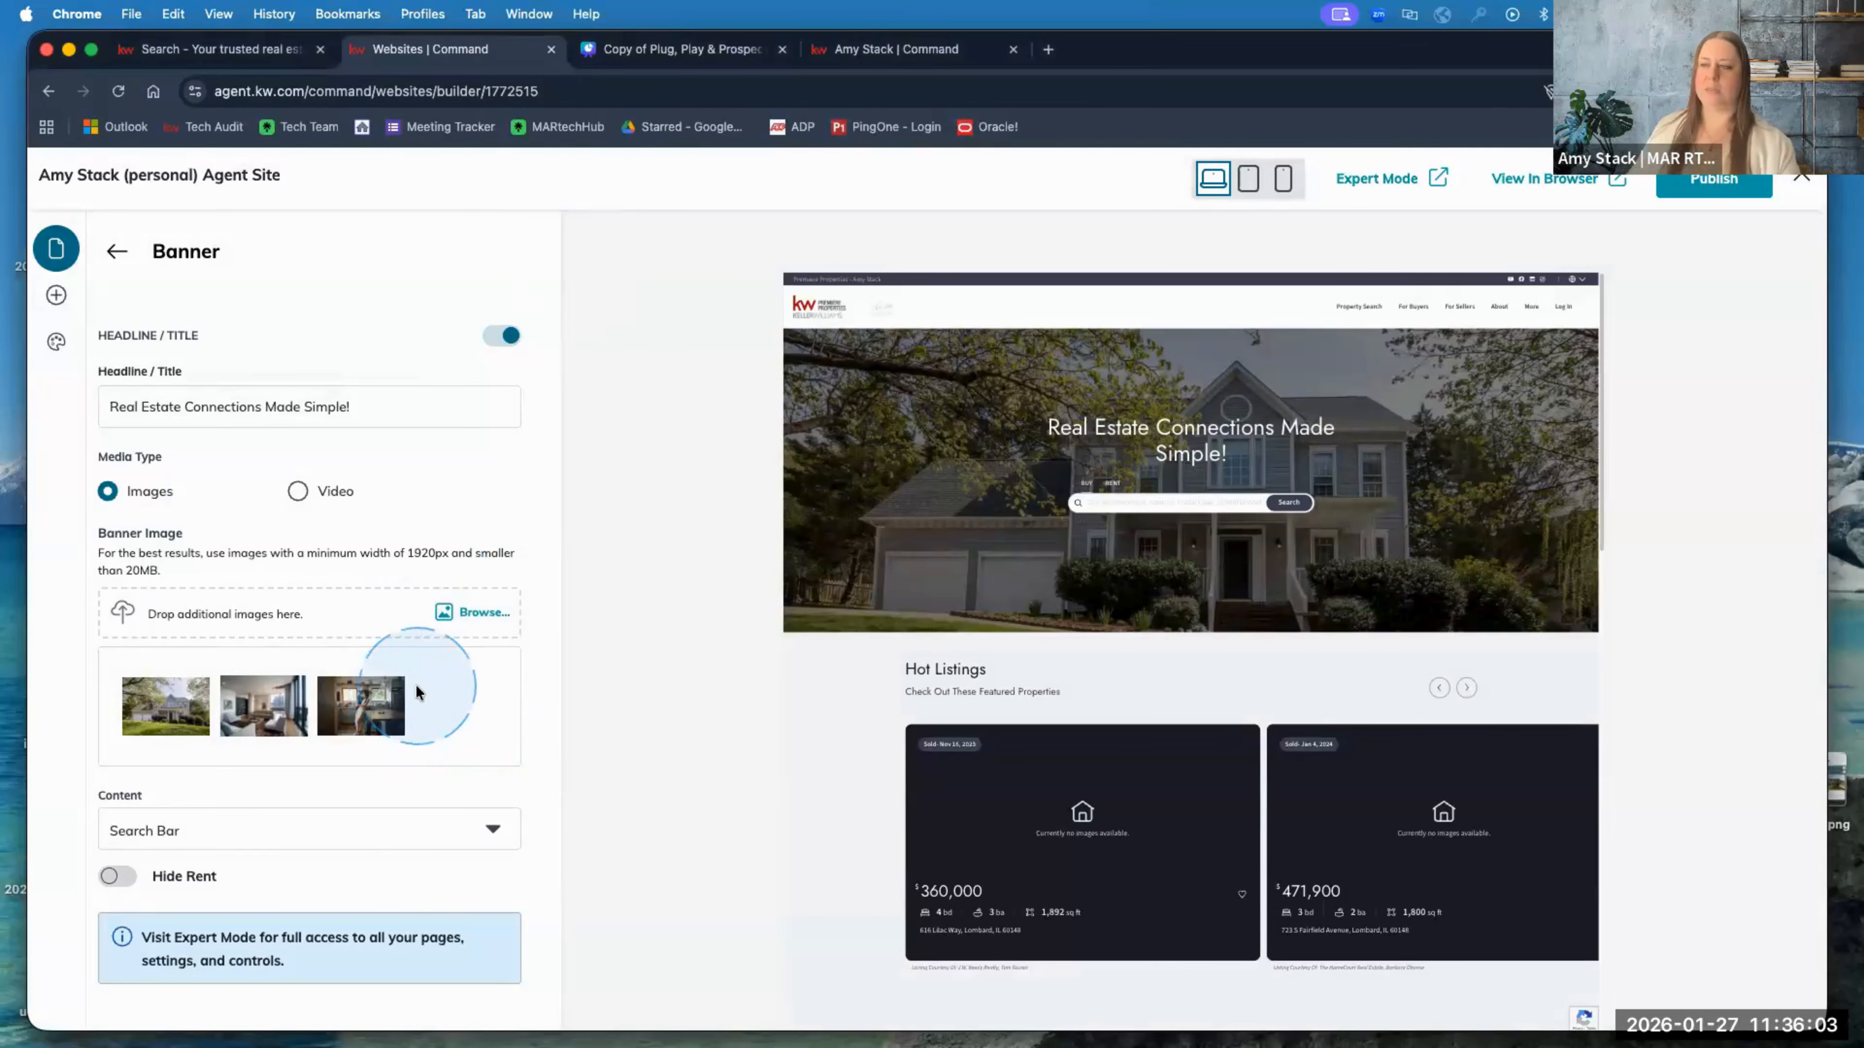
Step: Try a Video banner with a YouTube source, revert to Images, and view the Content options
{"action": "left_click", "coordinate": [308, 496]}
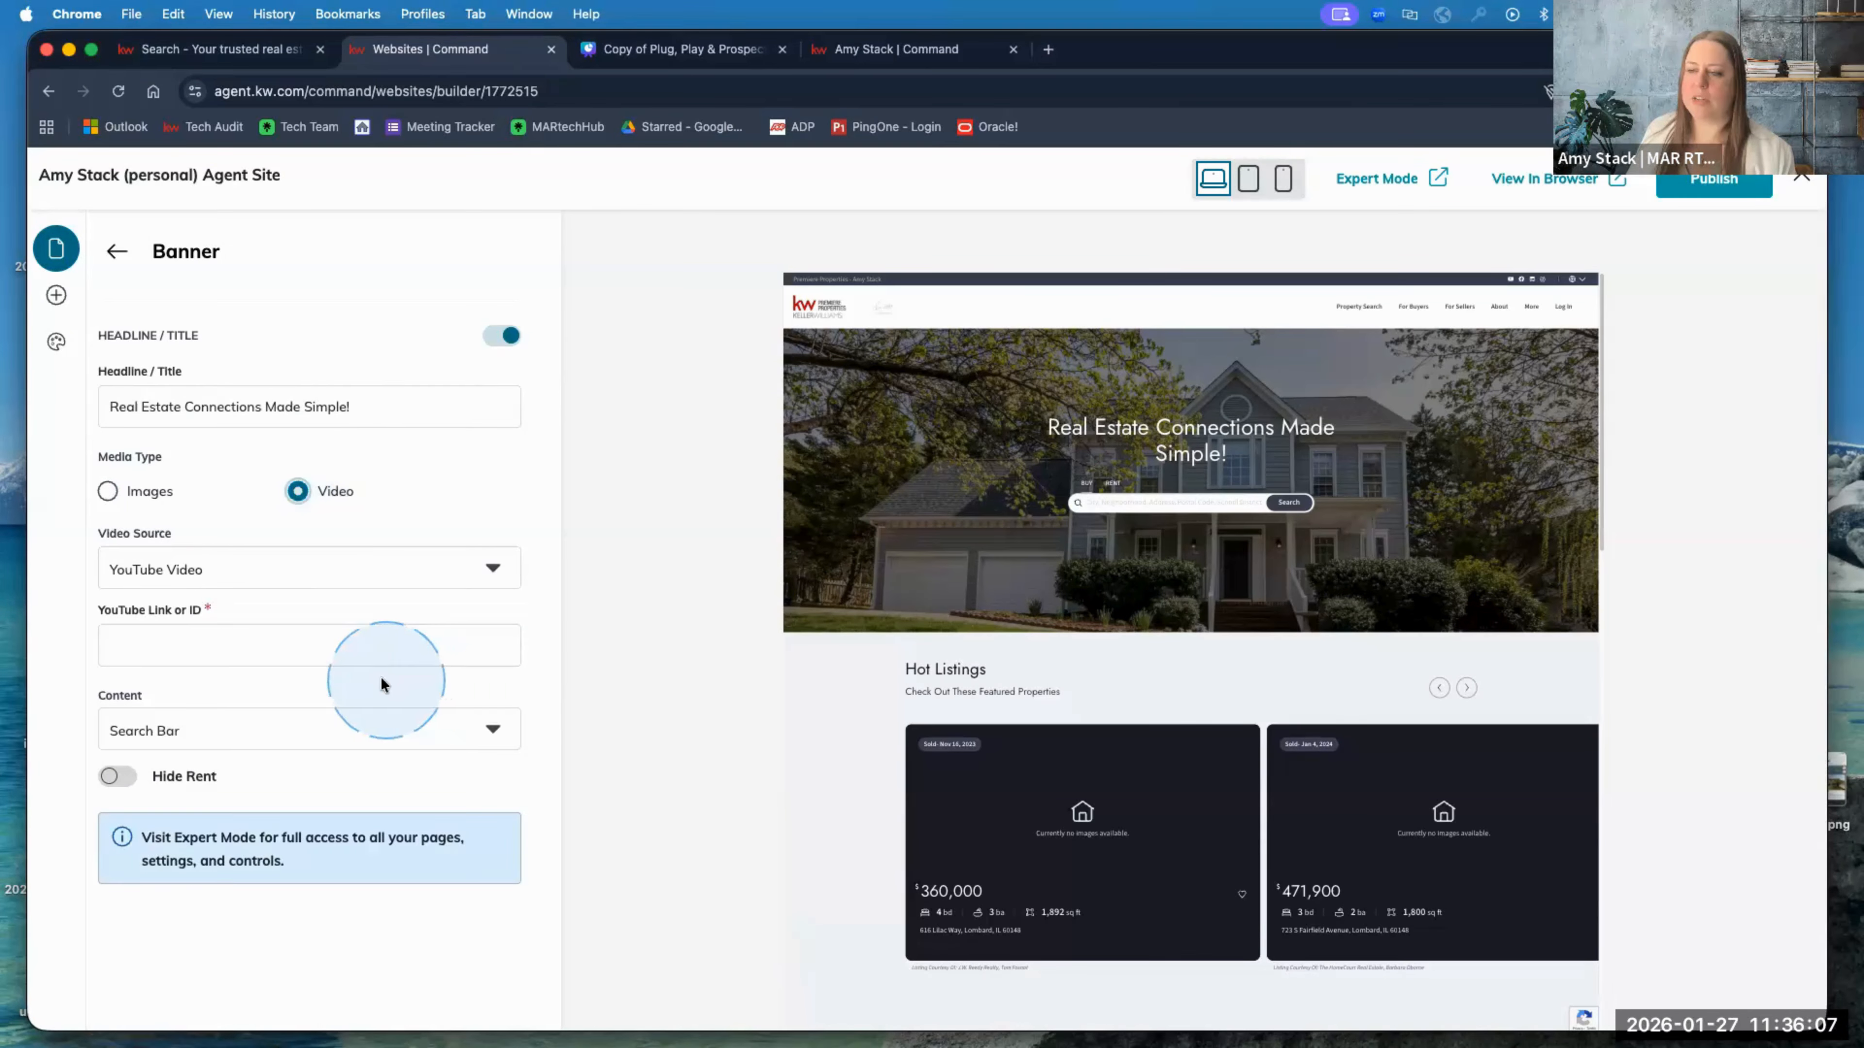
{"action": "left_click", "coordinate": [326, 659]}
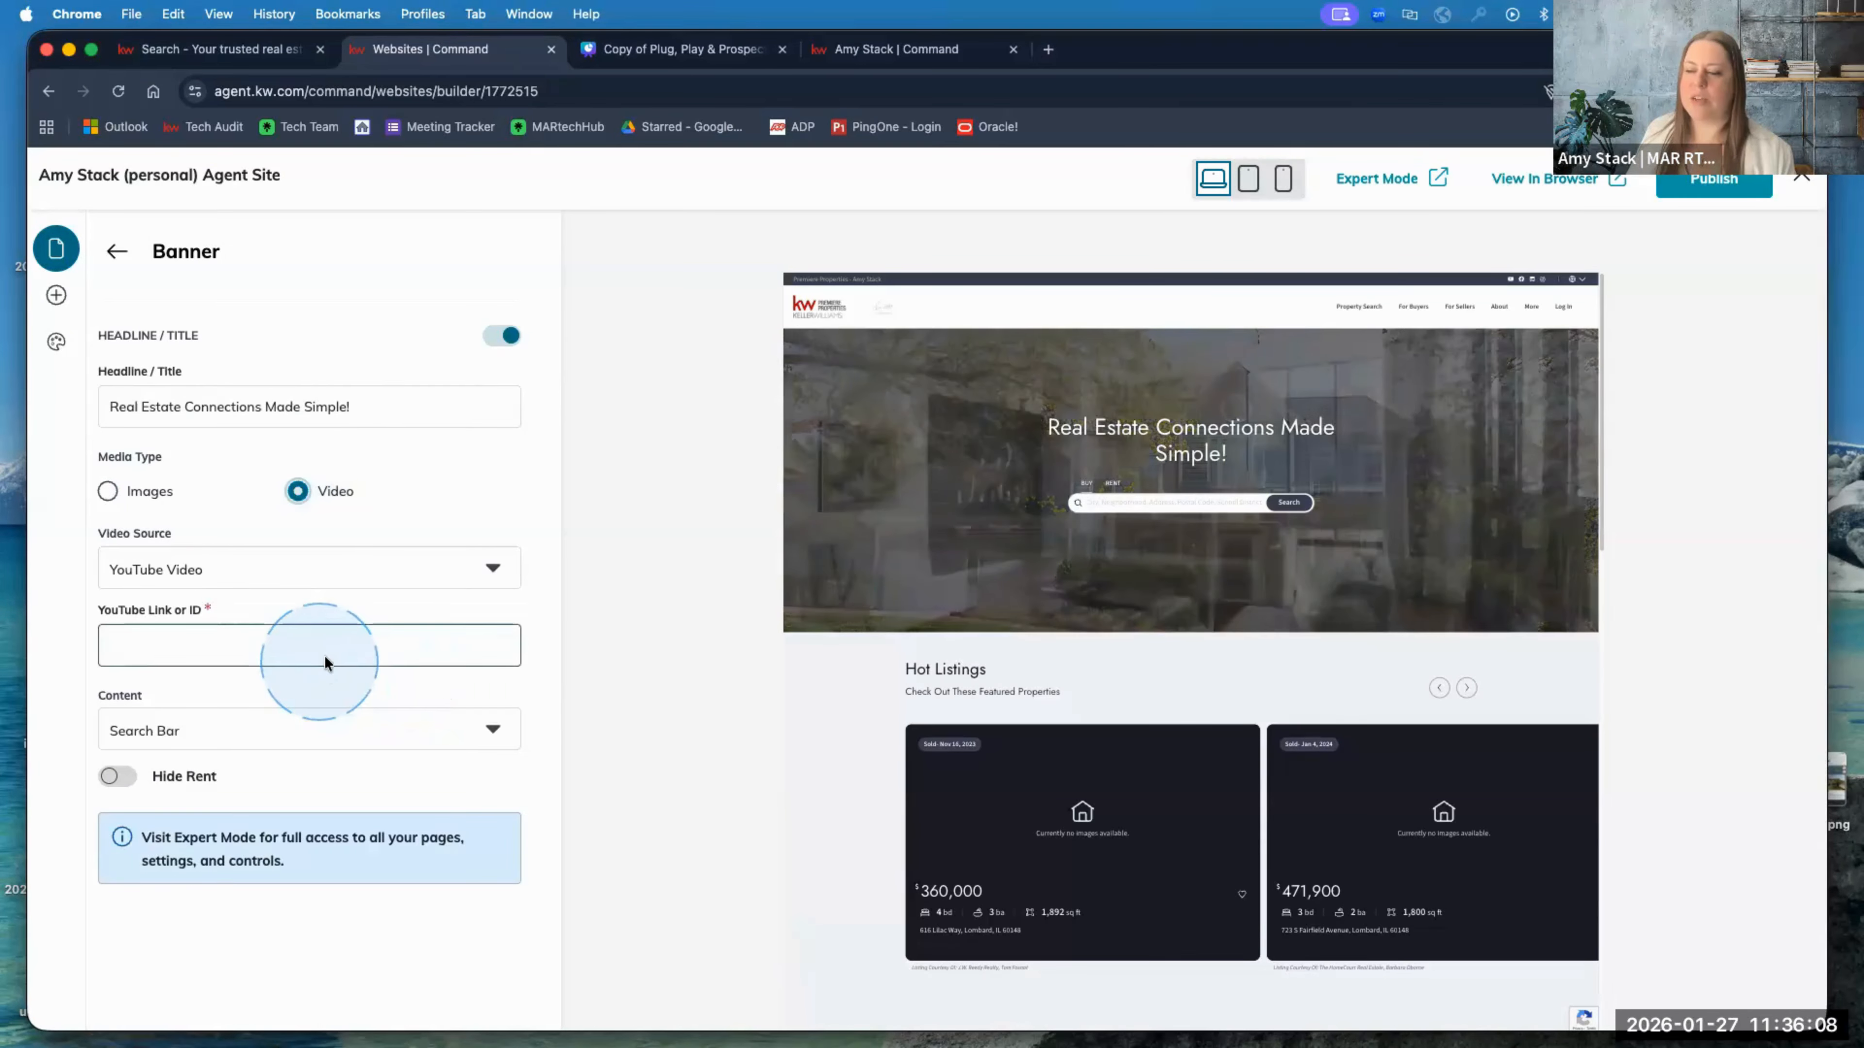
{"action": "left_click", "coordinate": [342, 570]}
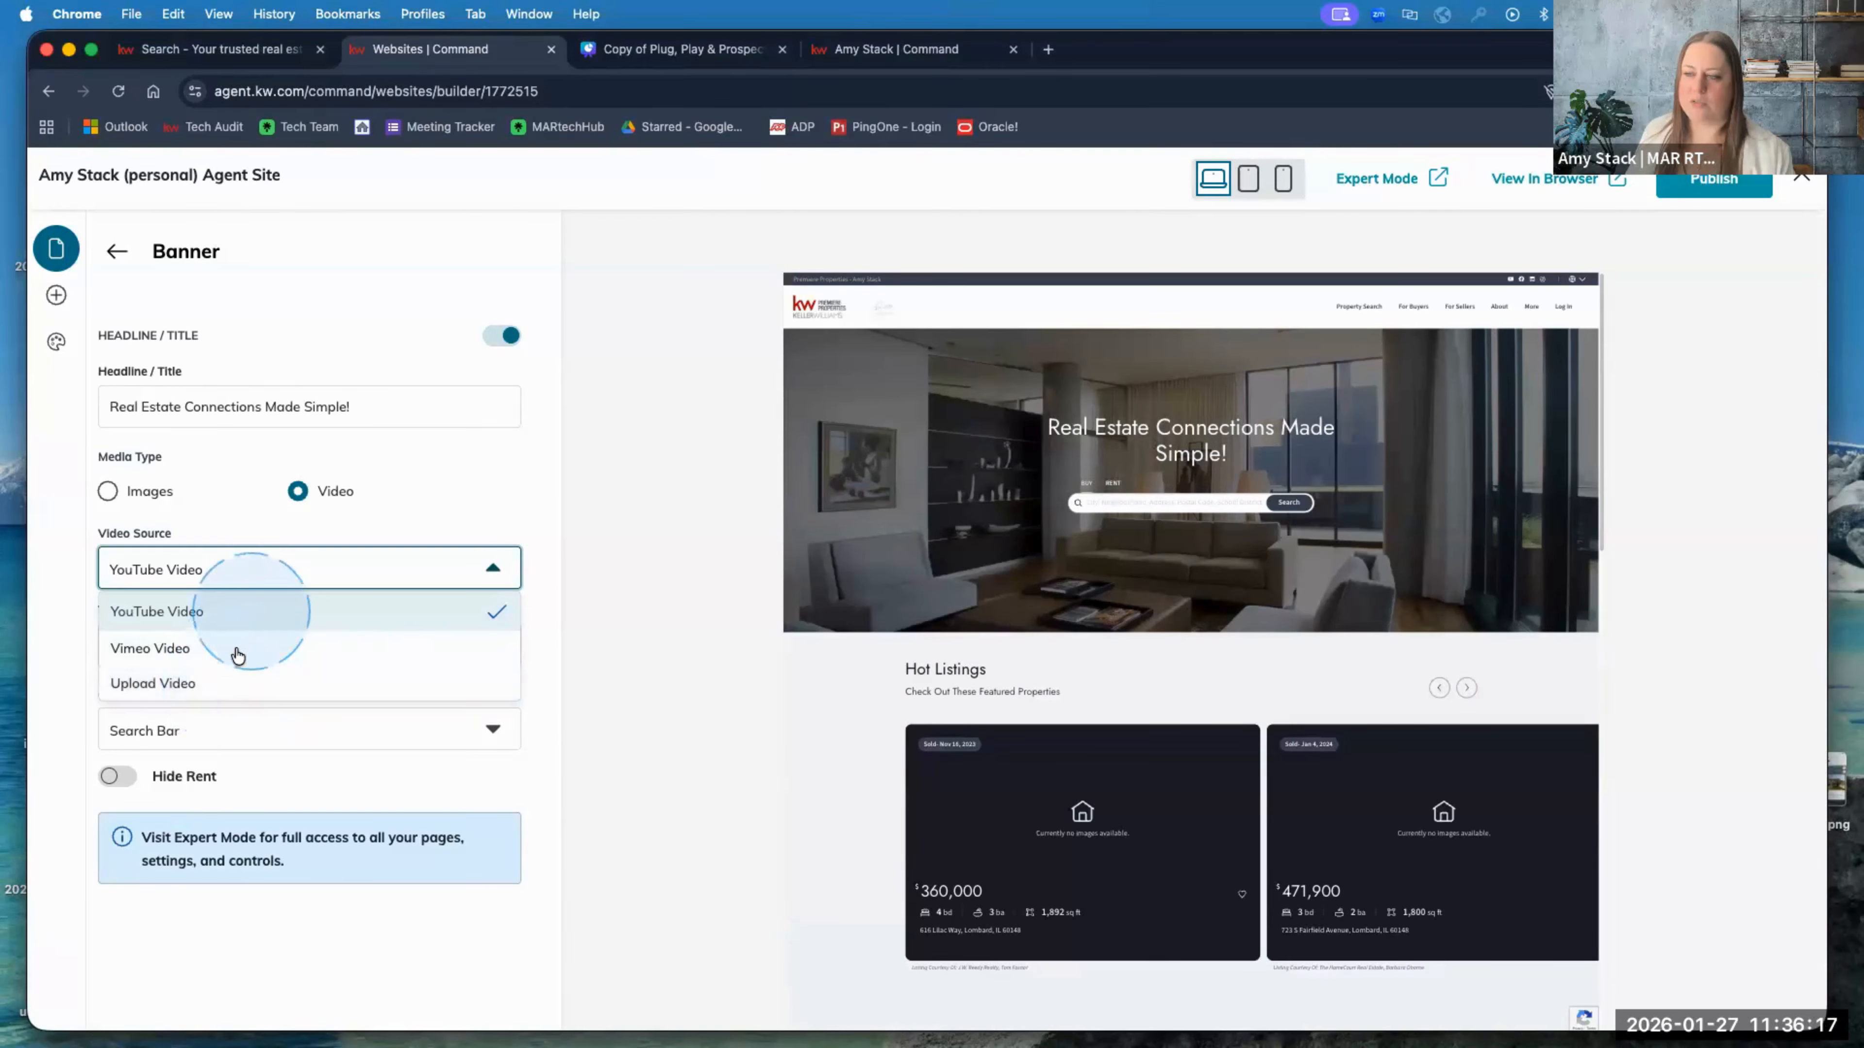
{"action": "left_click", "coordinate": [433, 499]}
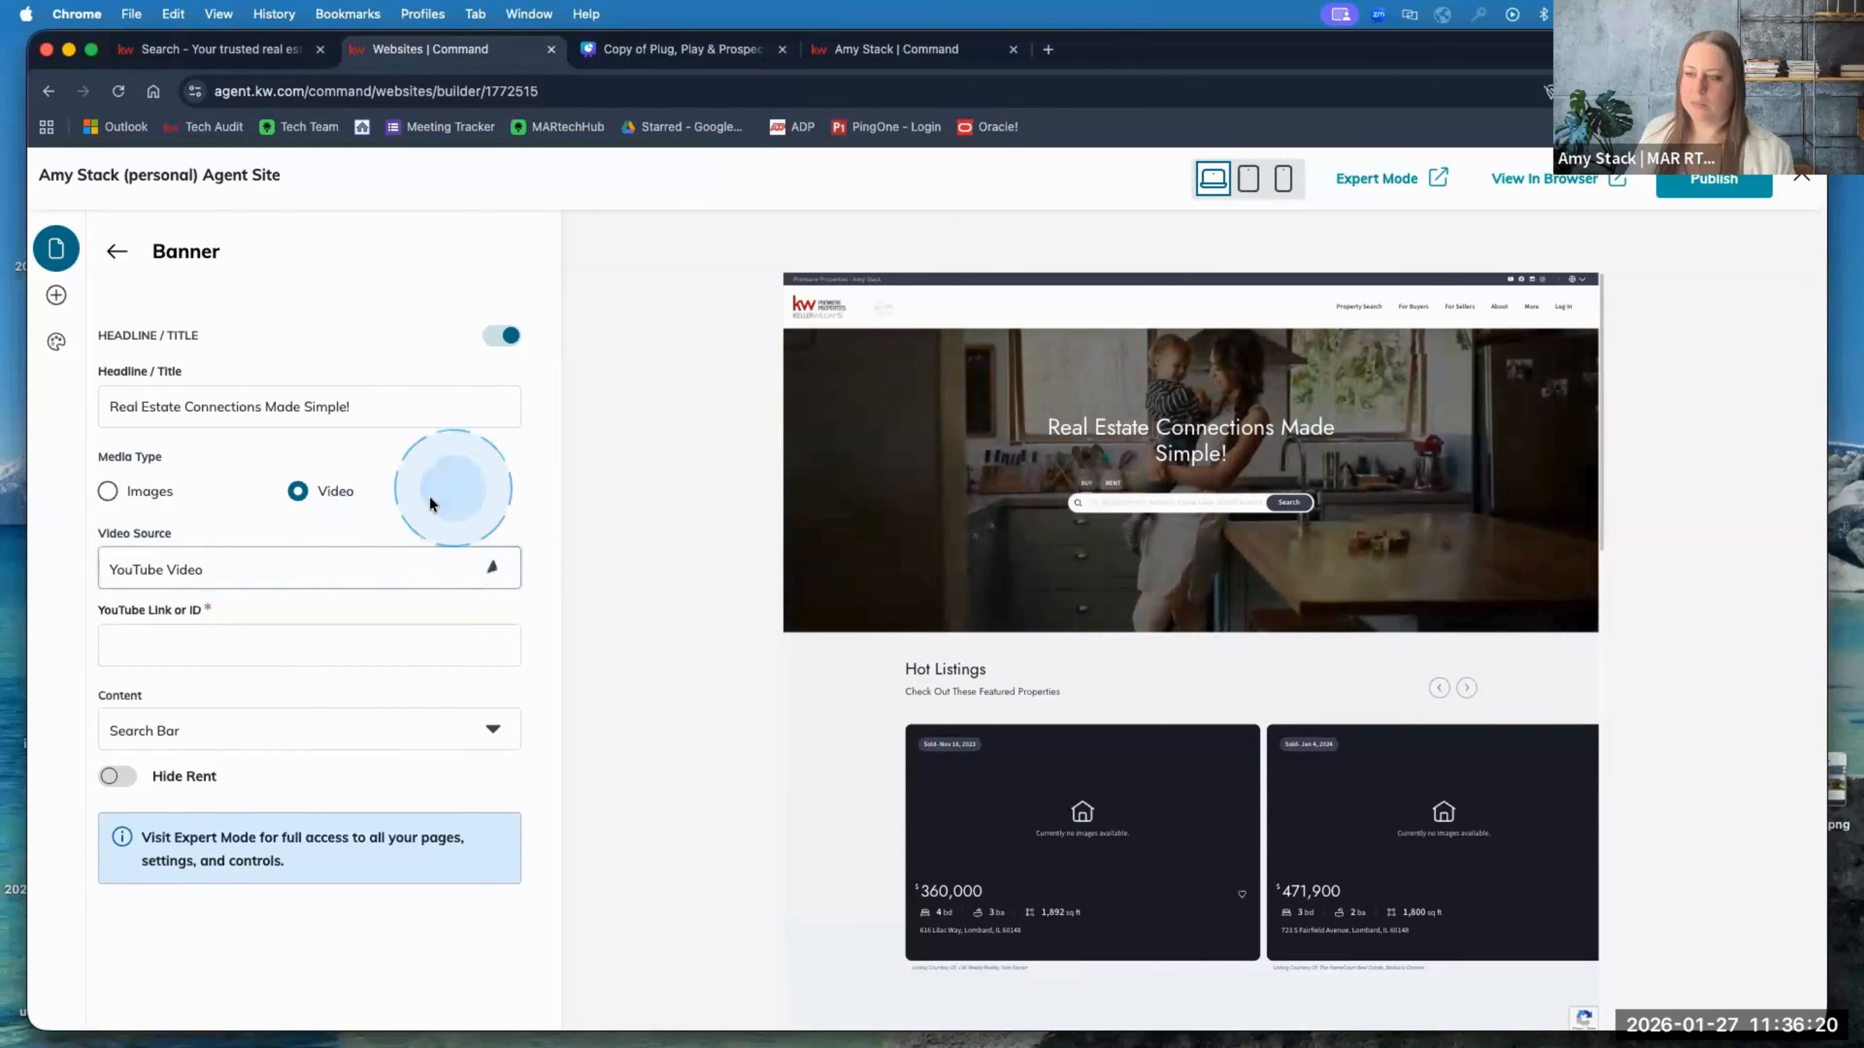
{"action": "left_click", "coordinate": [110, 493]}
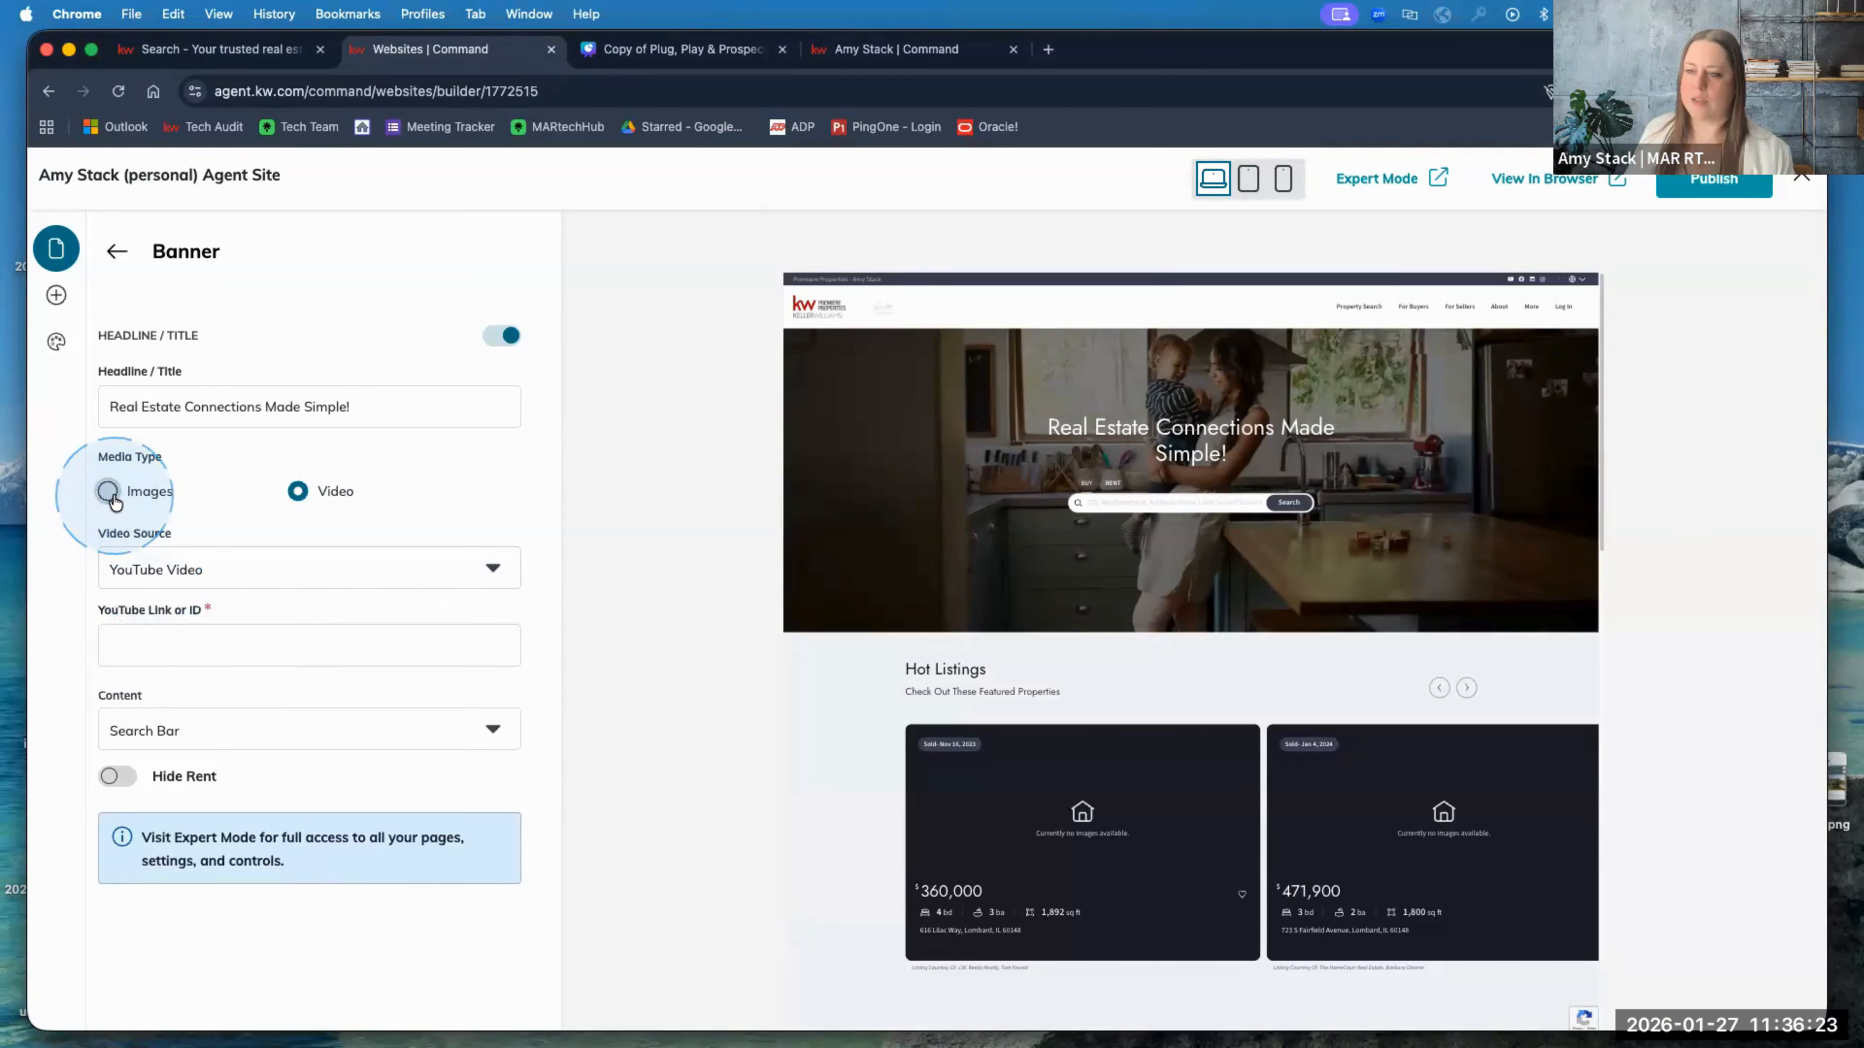
{"action": "left_click", "coordinate": [113, 497]}
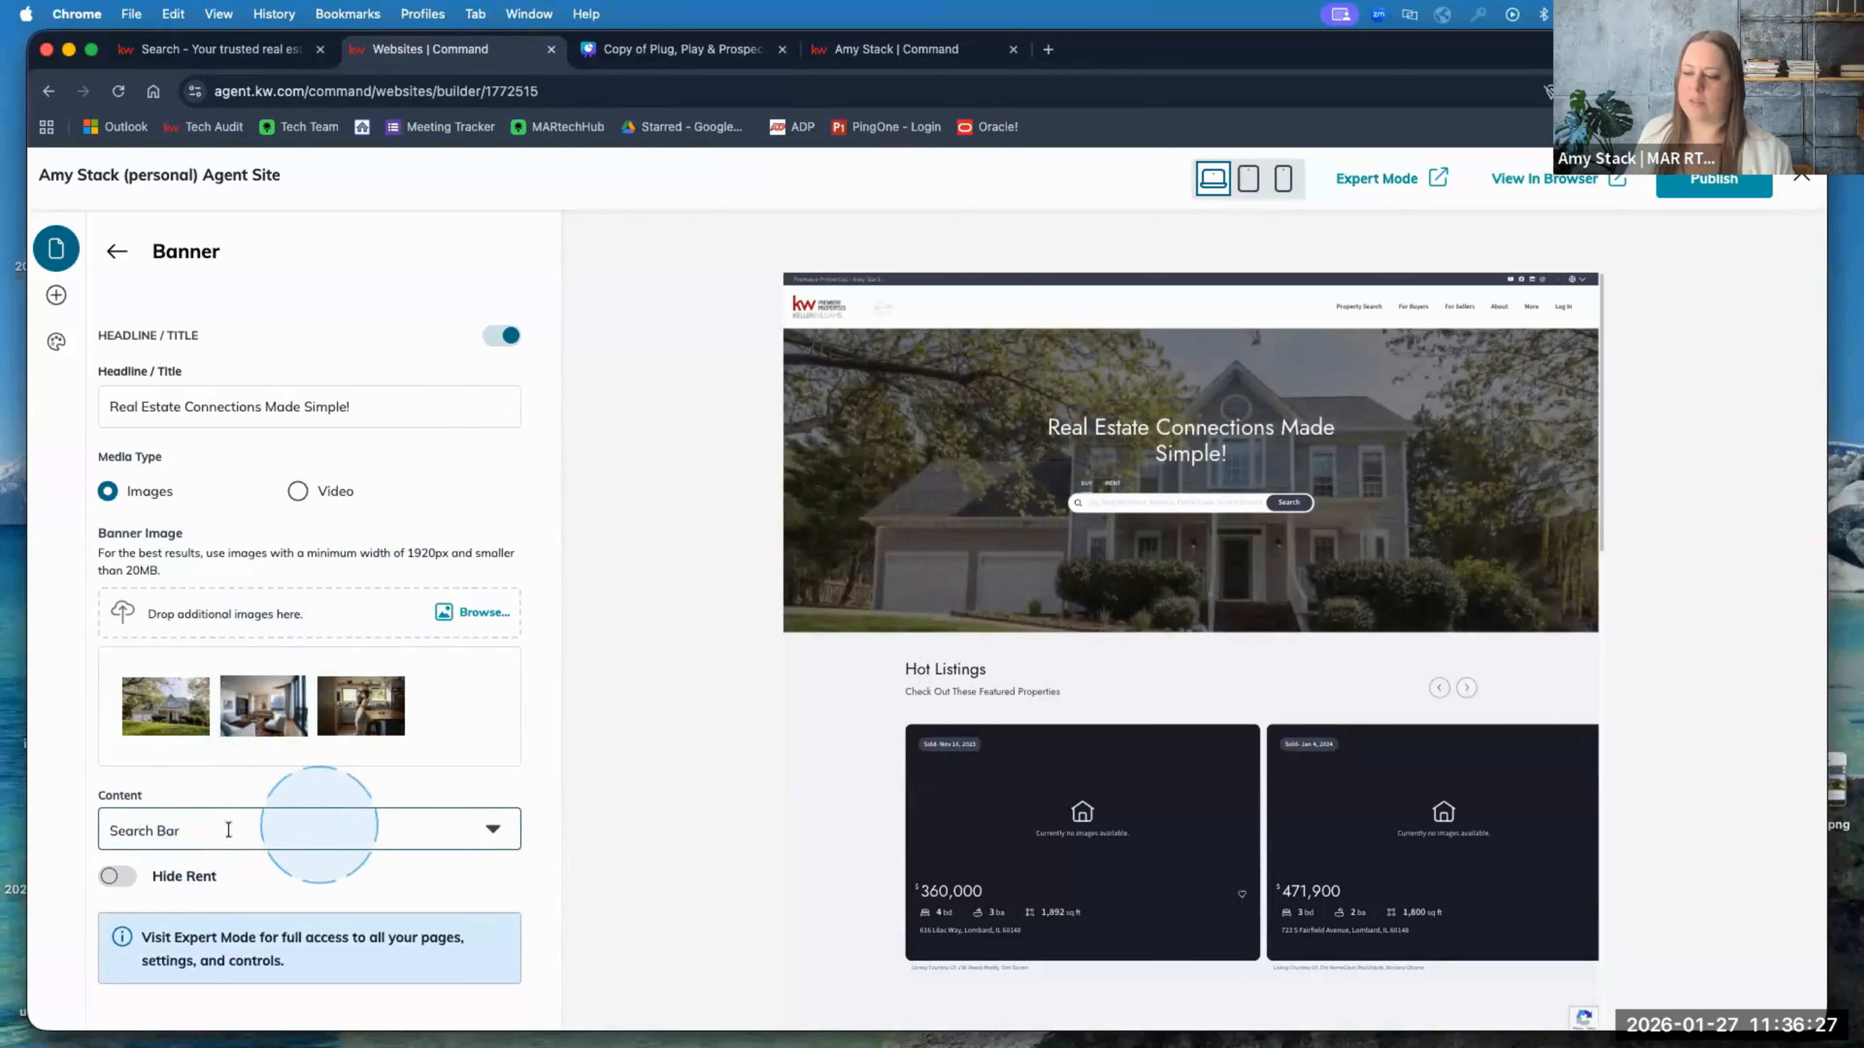
{"action": "left_click", "coordinate": [261, 827]}
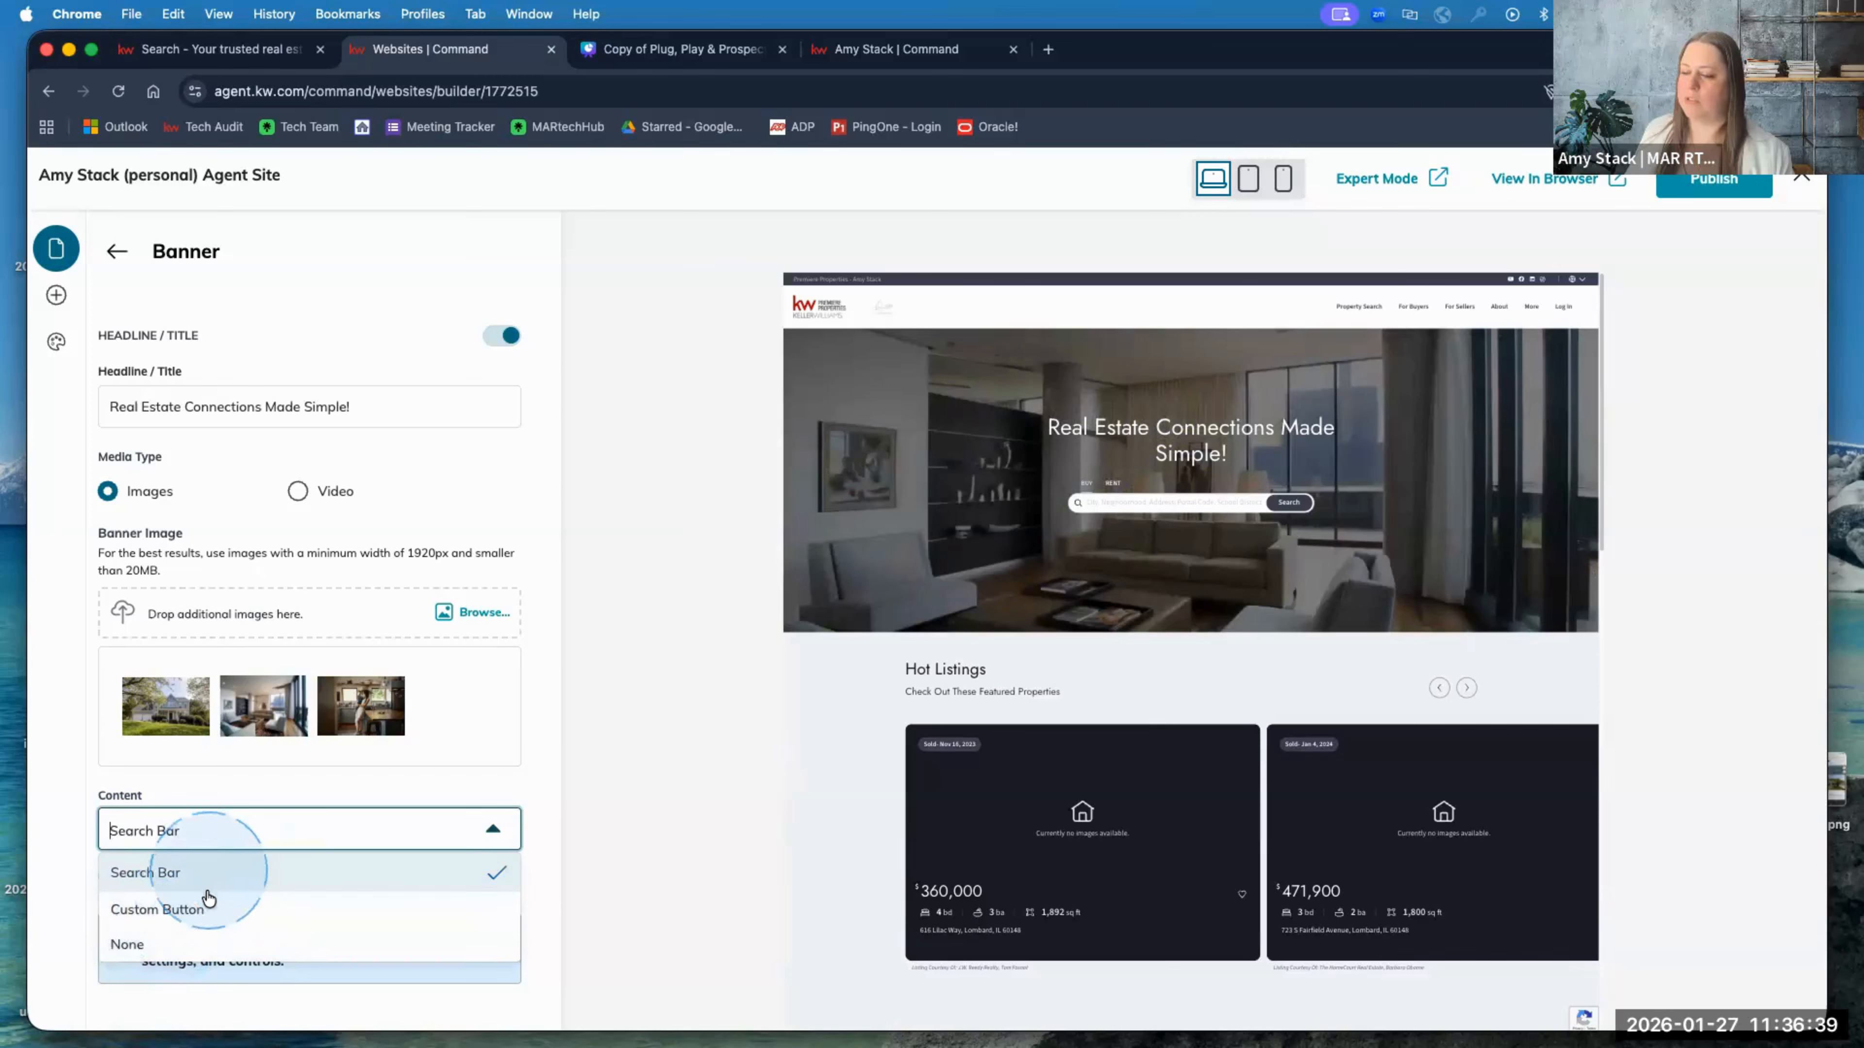
Step: Close the Content dropdown keeping Search Bar, and scroll through the banner options
{"action": "left_click", "coordinate": [474, 797]}
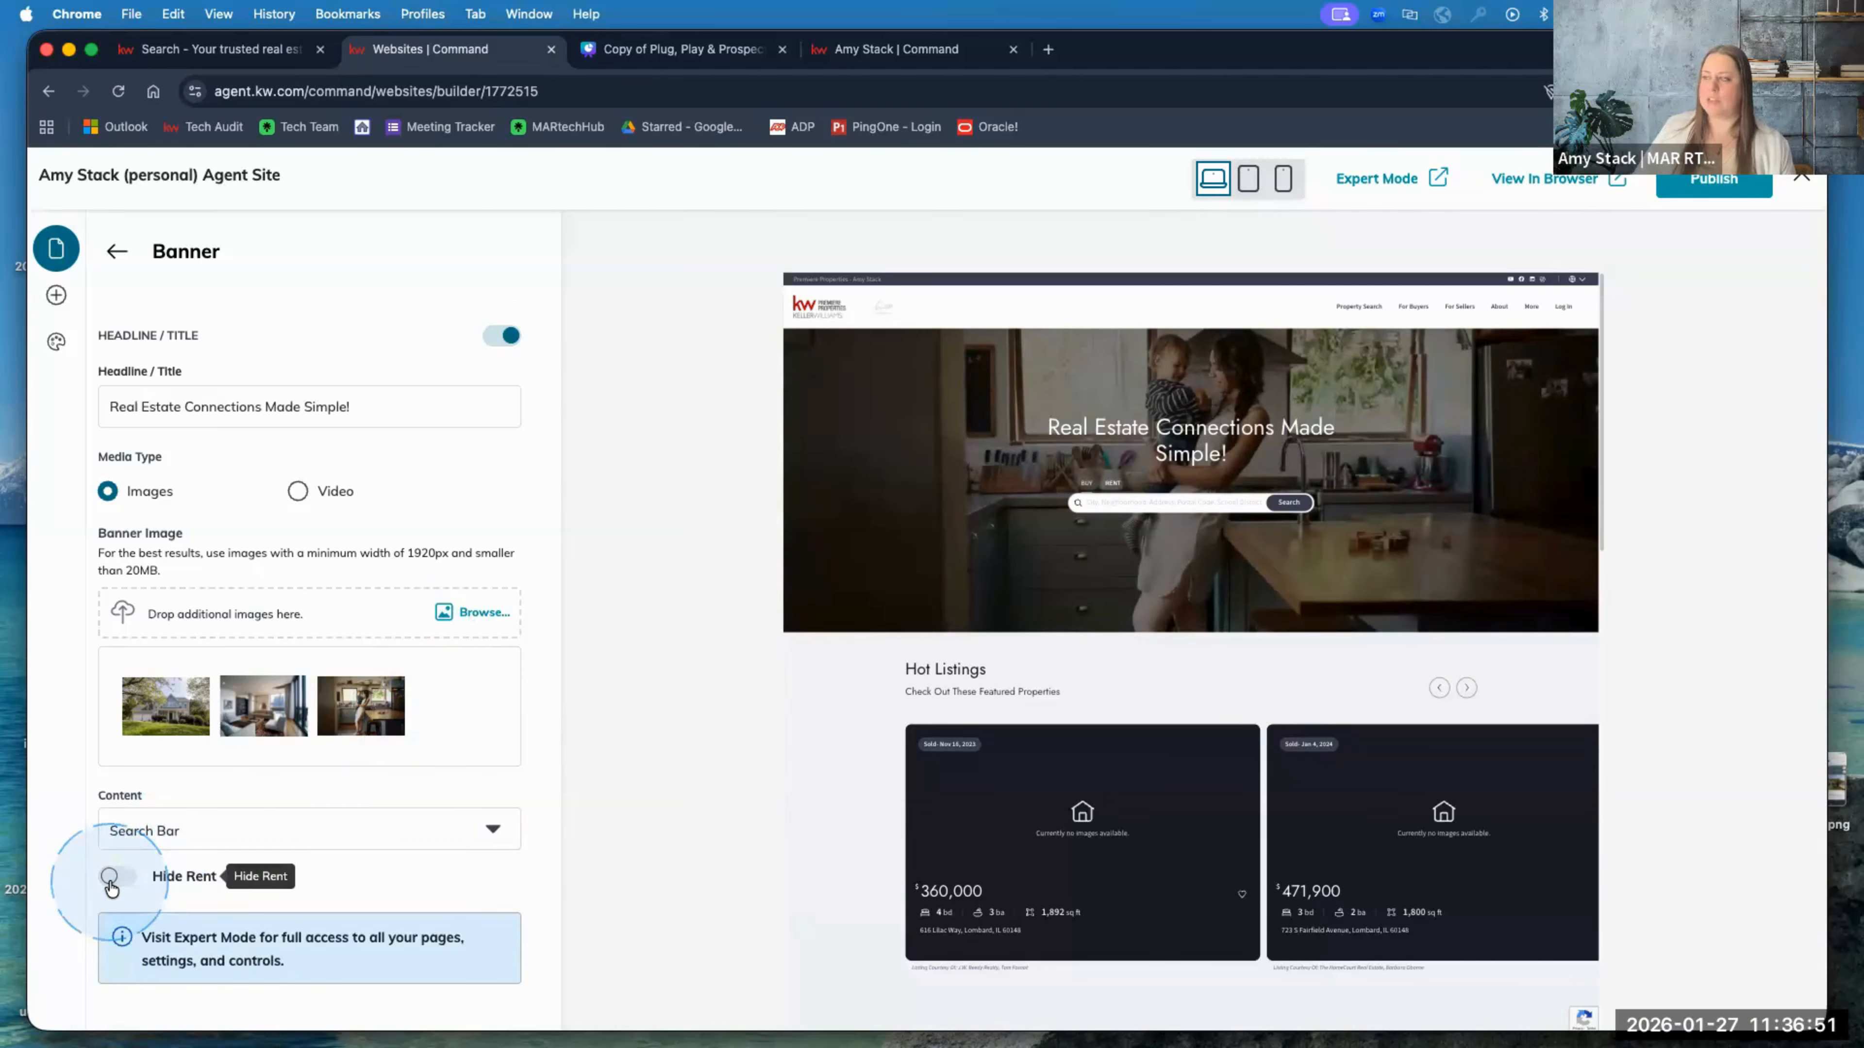
{"action": "left_click", "coordinate": [773, 709]}
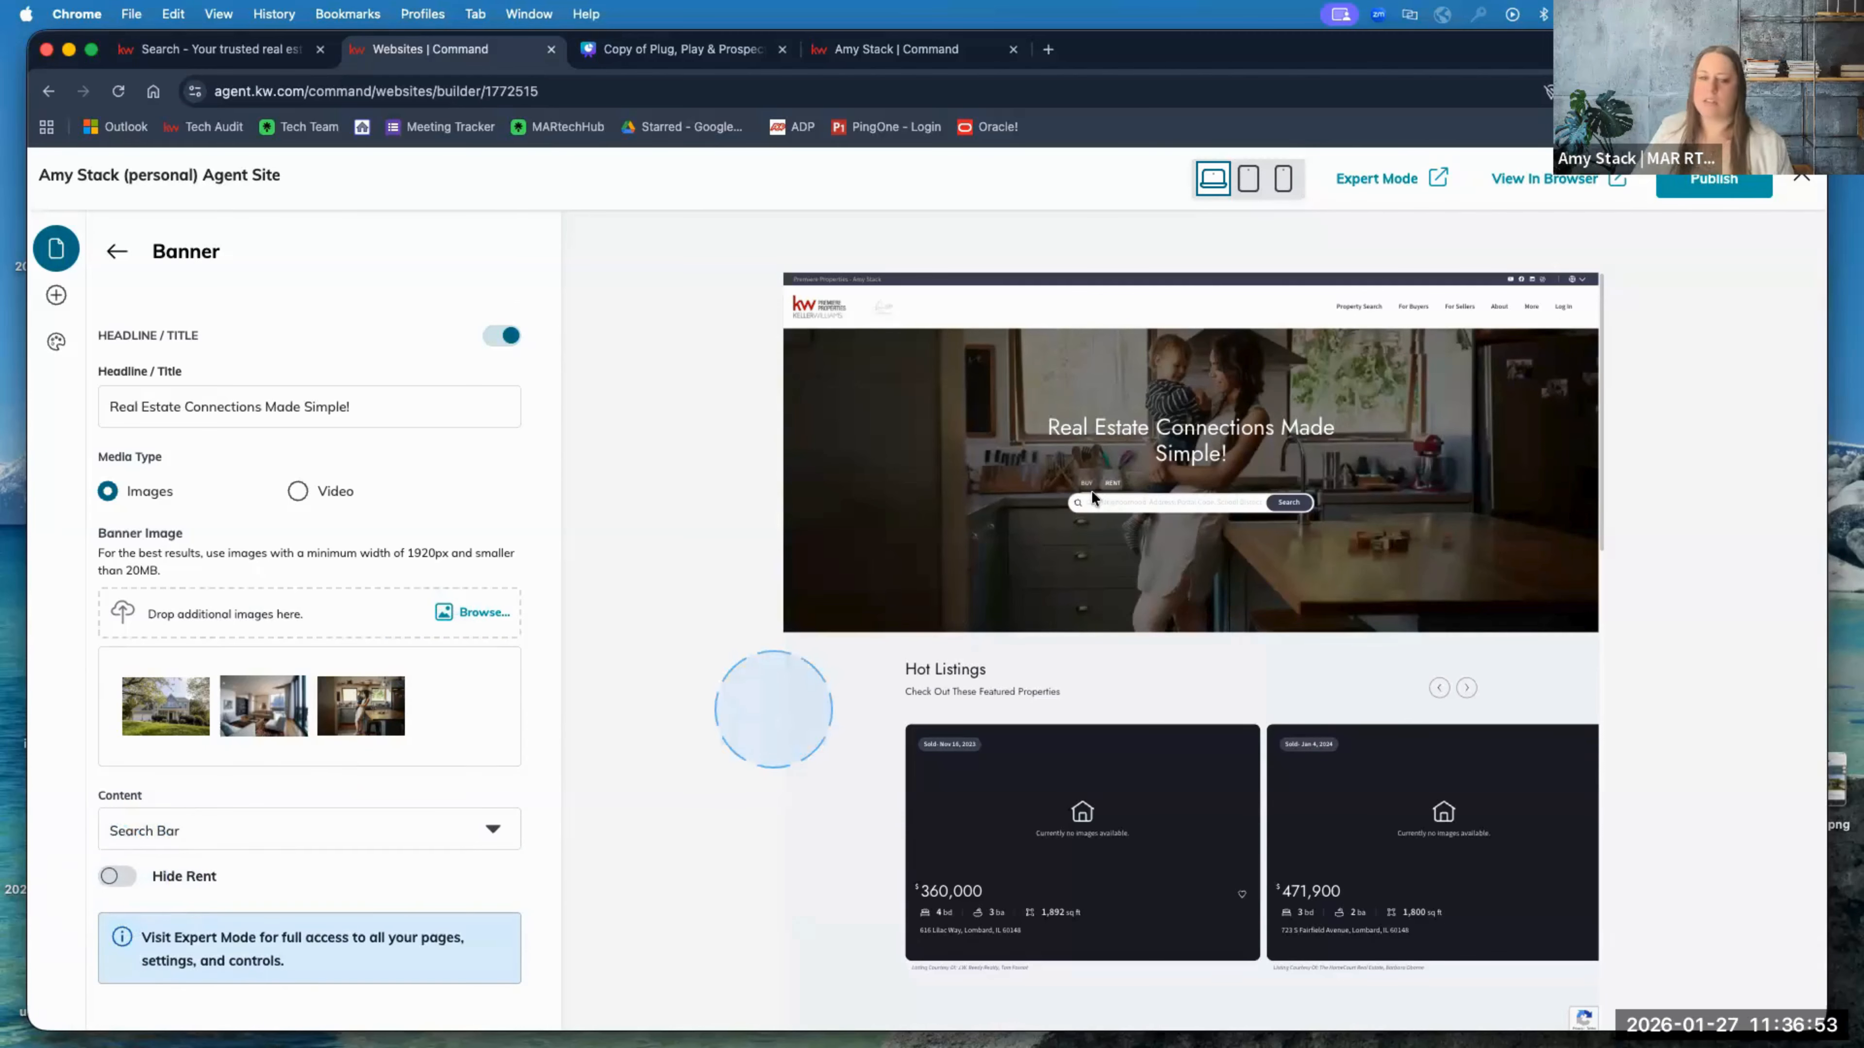
{"action": "scroll", "coordinate": [1062, 519], "scroll_direction": "up", "scroll_amount": 5}
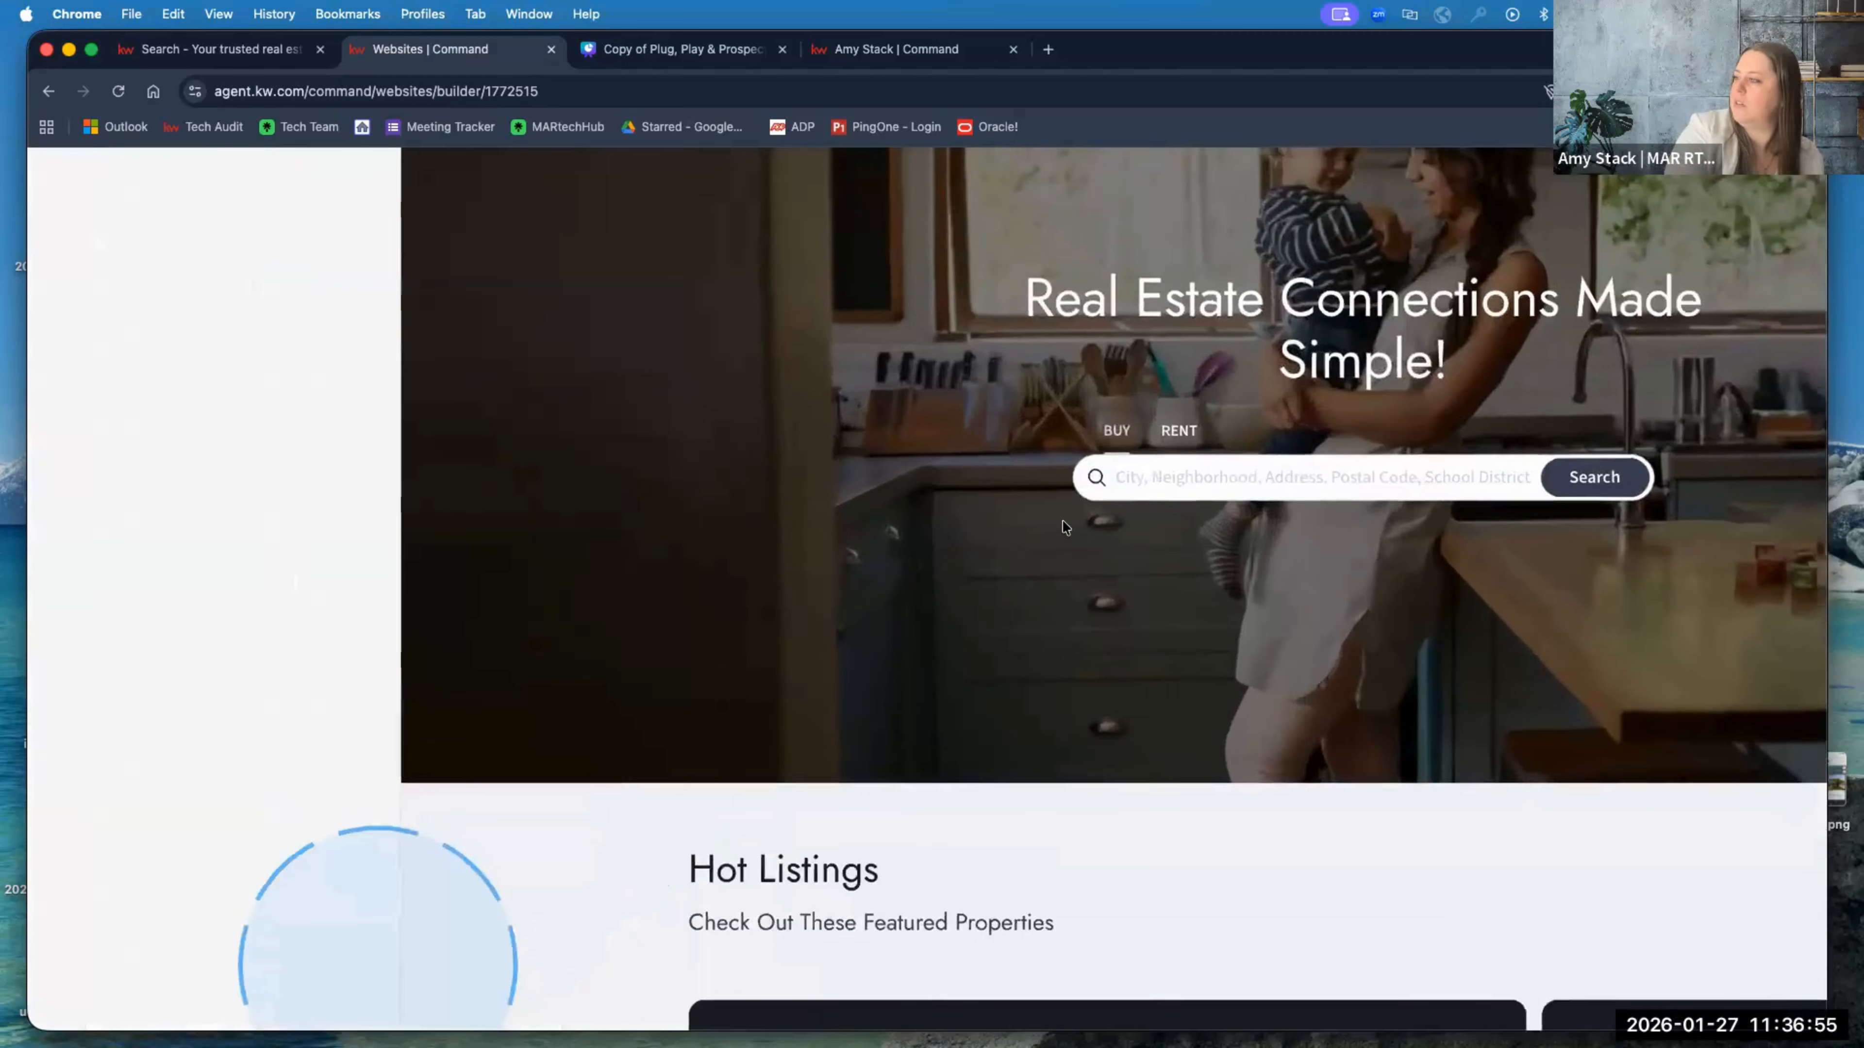
{"action": "scroll", "coordinate": [1061, 520], "scroll_direction": "up", "scroll_amount": 2}
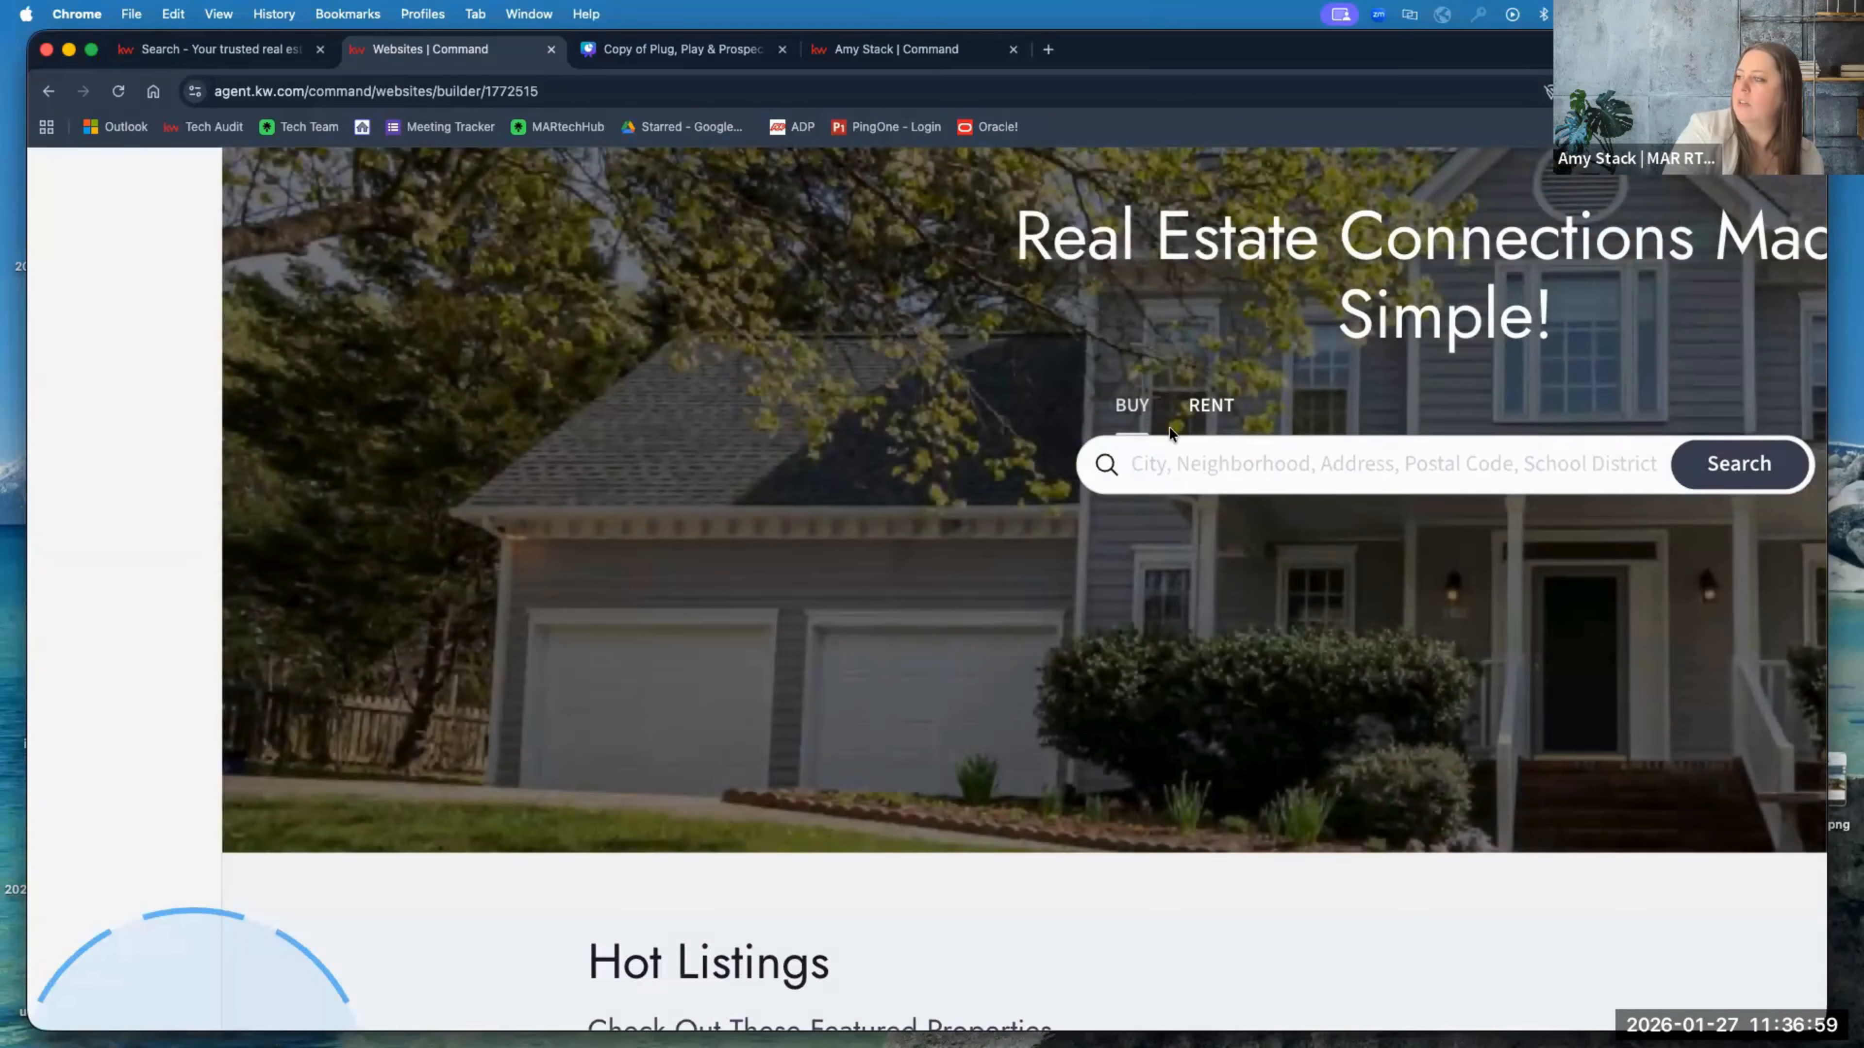
{"action": "scroll", "coordinate": [1166, 426], "scroll_direction": "down", "scroll_amount": 7}
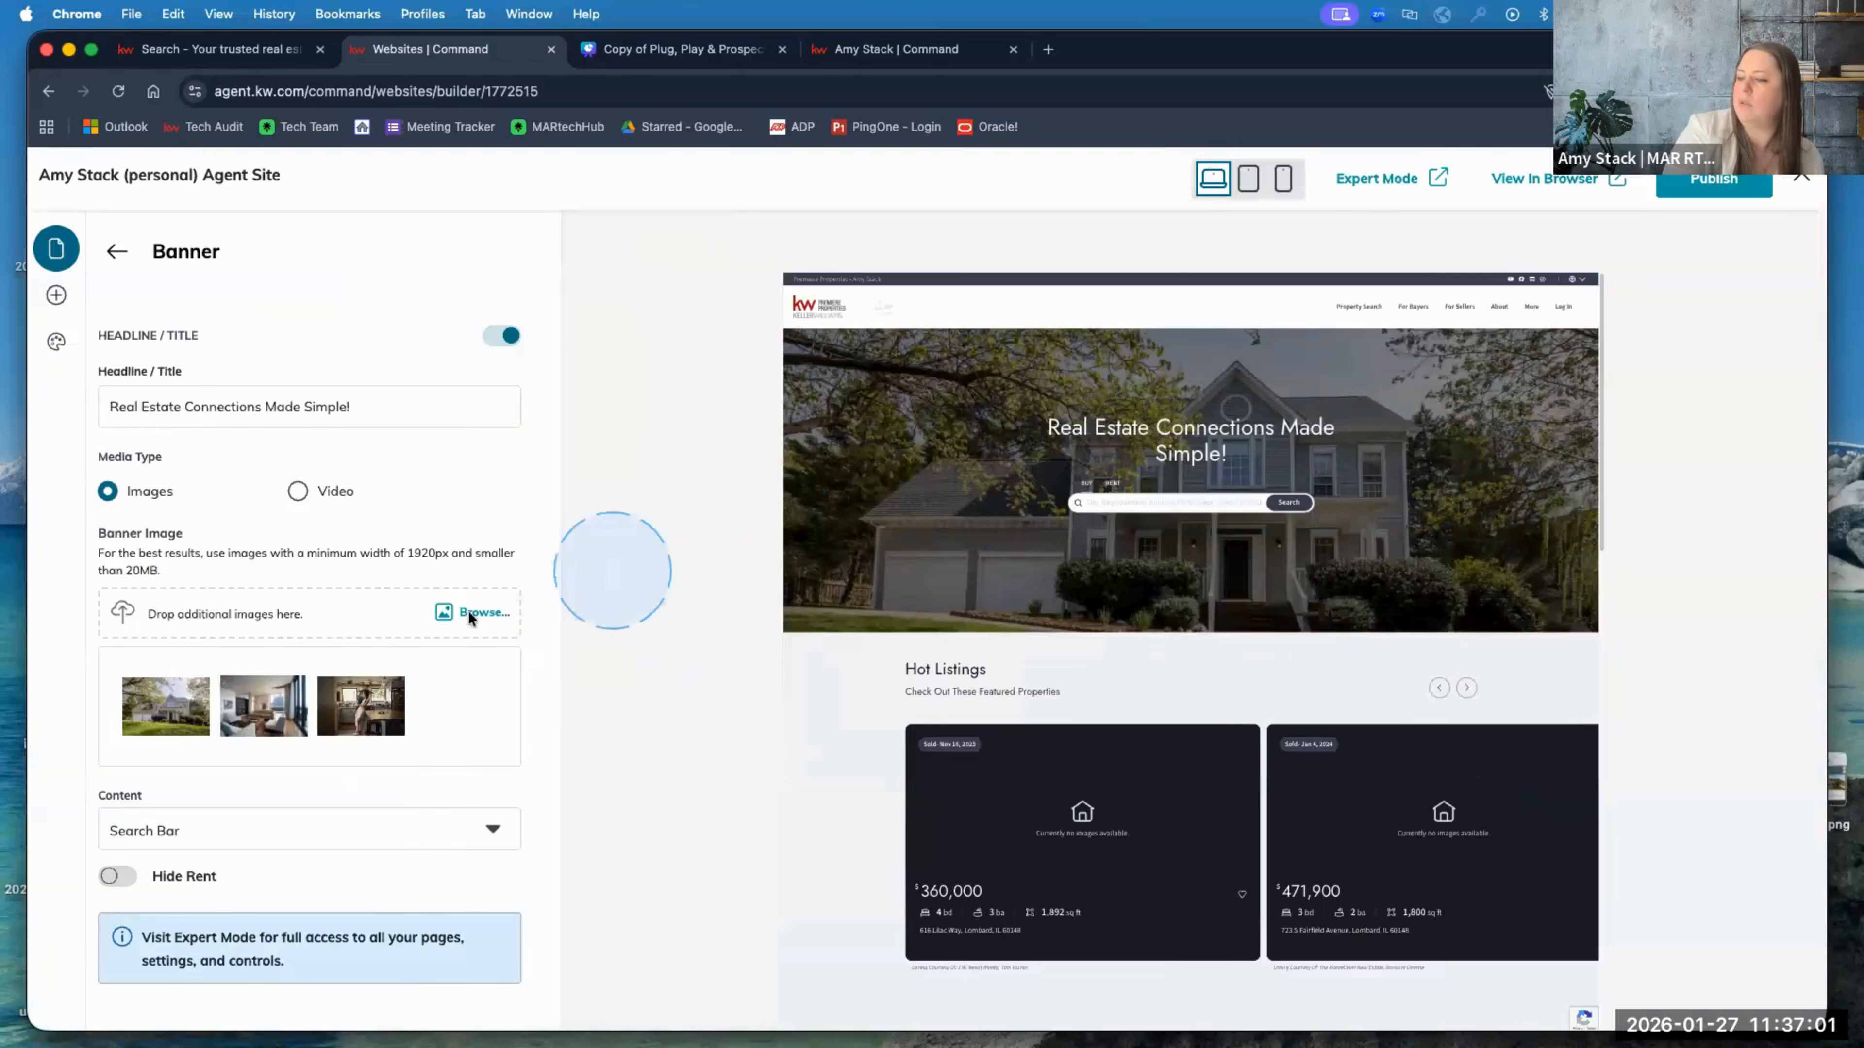
Step: Toggle Hide Rent on and back off, then return to the Homepage sections list
{"action": "left_click", "coordinate": [115, 877]}
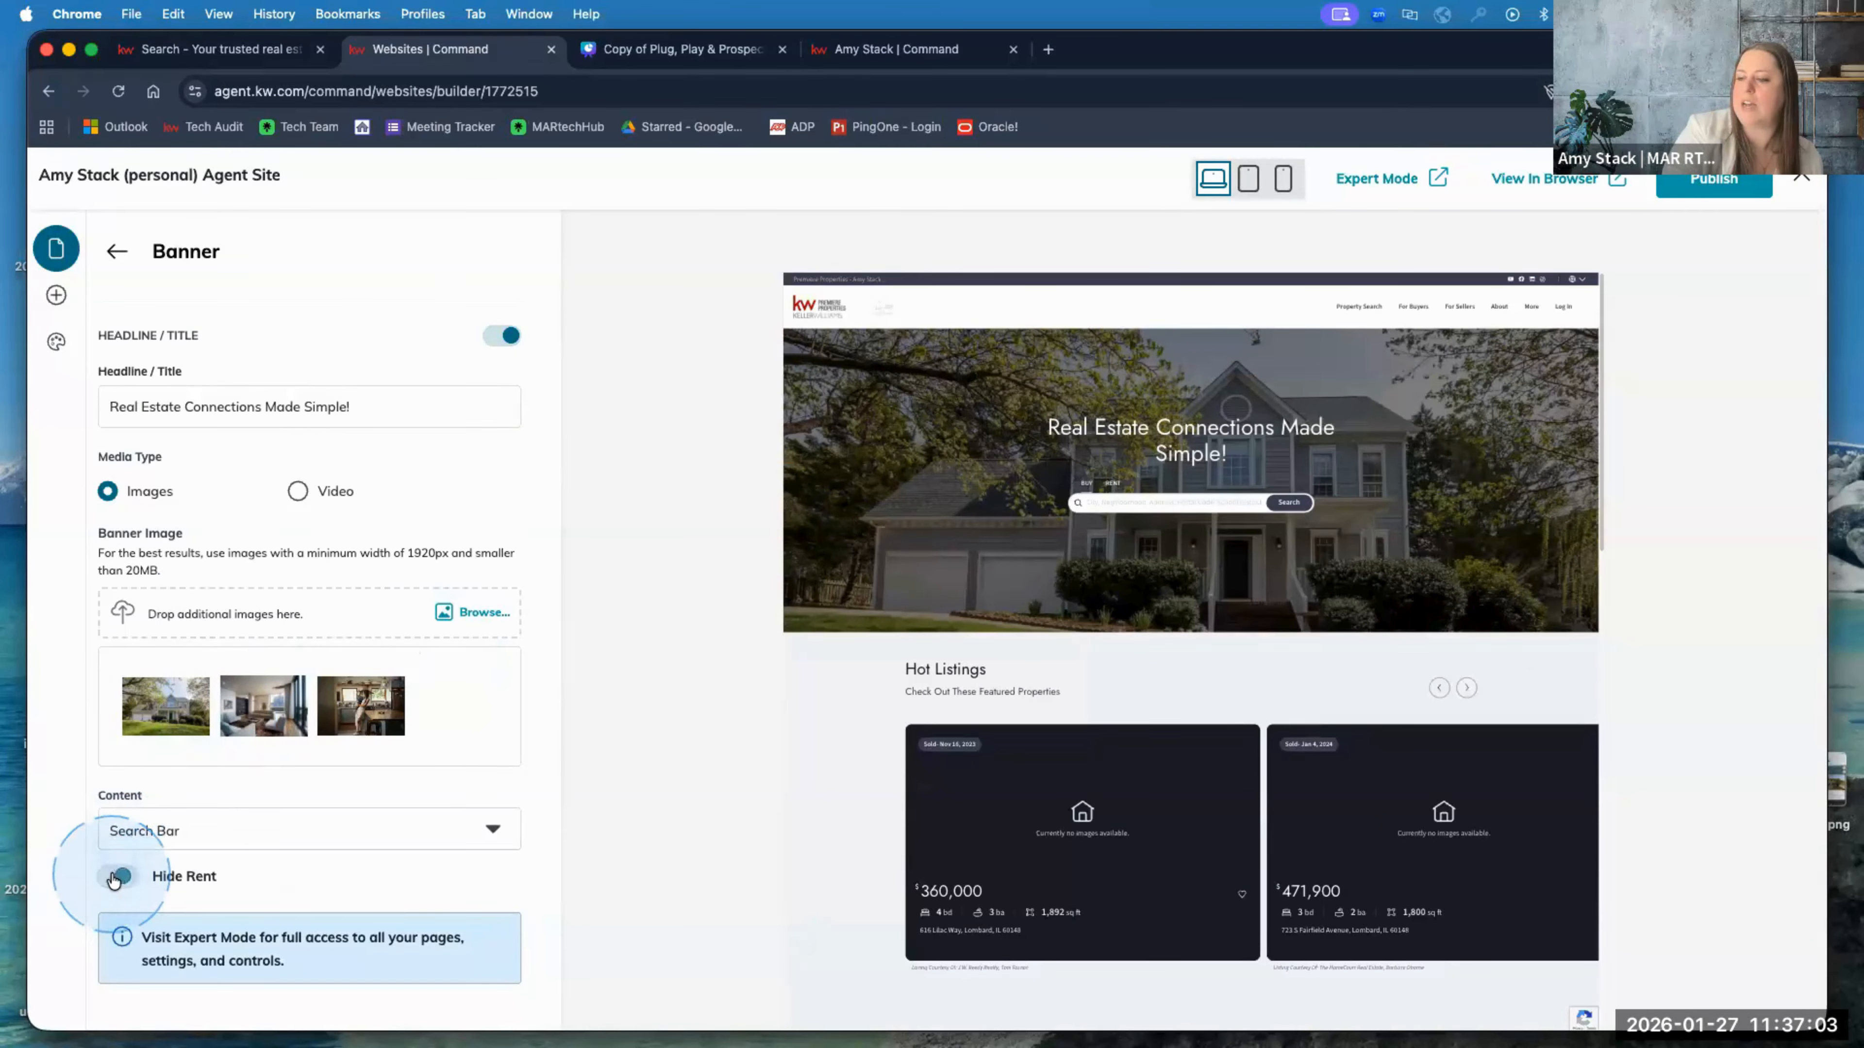
{"action": "left_click", "coordinate": [125, 877]}
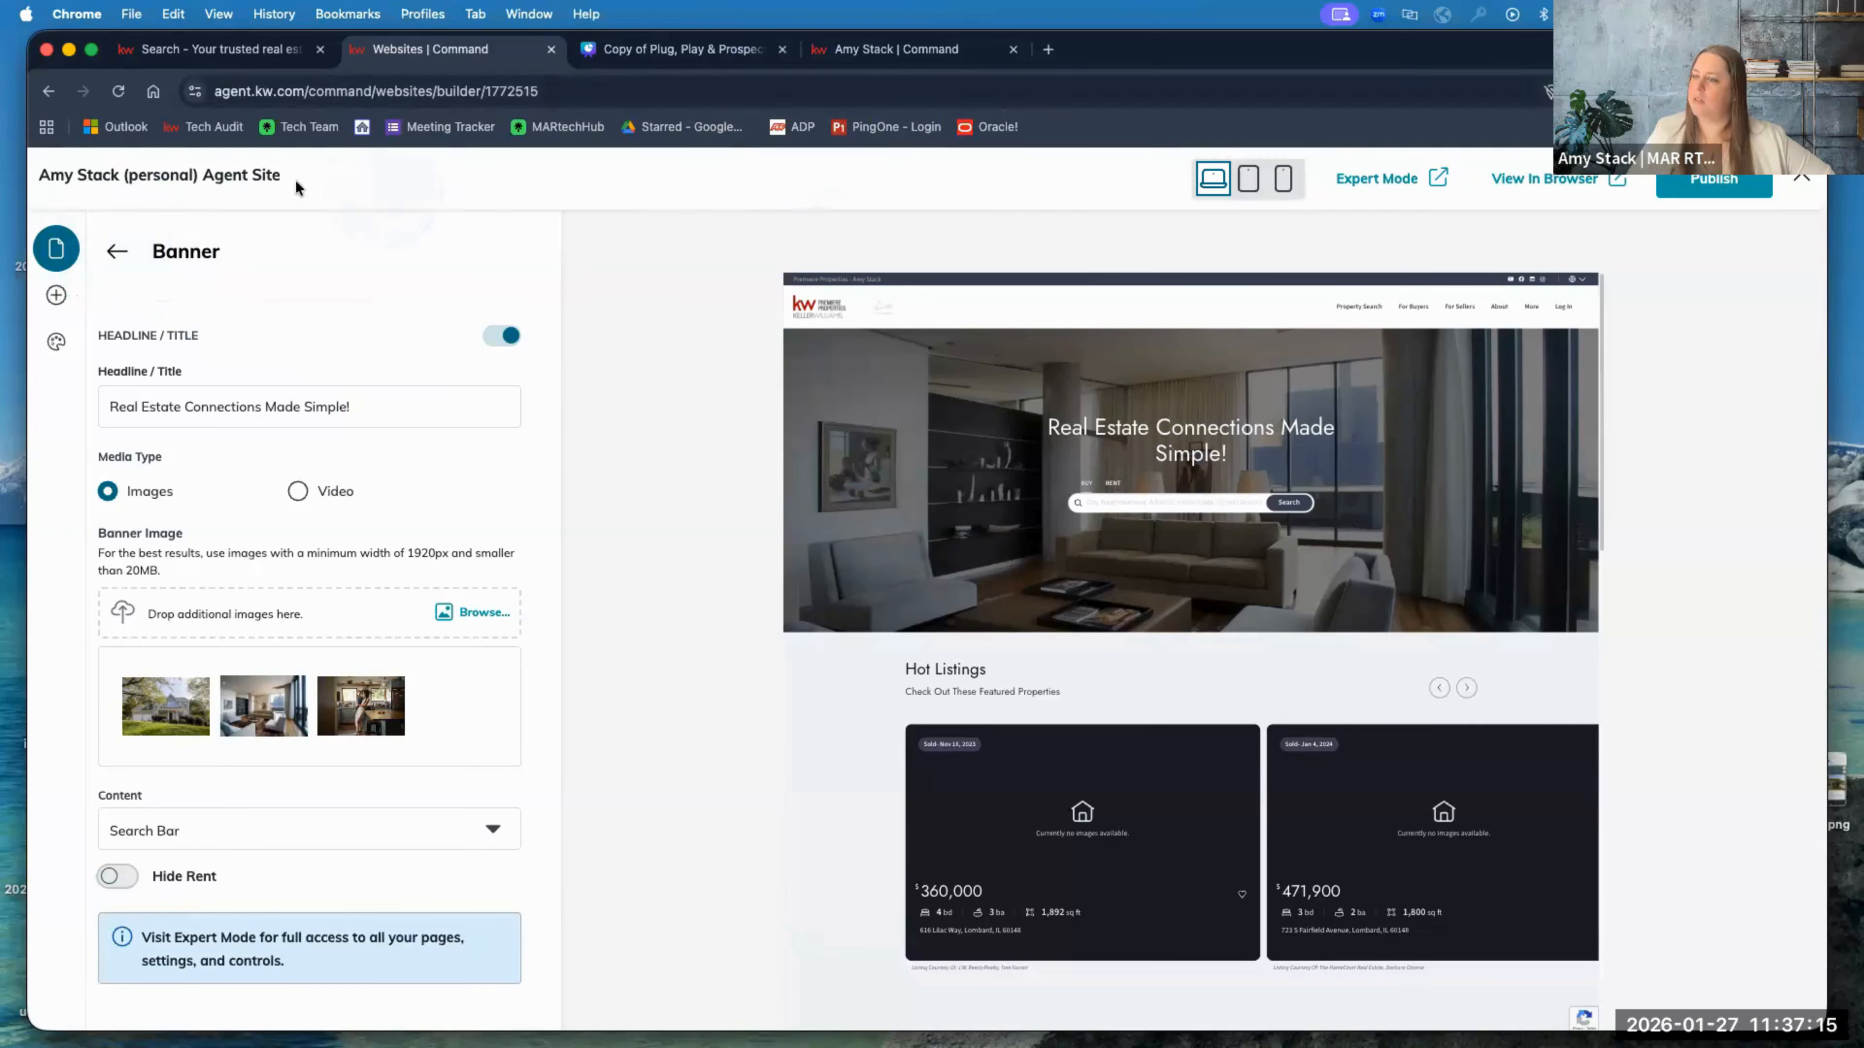
{"action": "left_click", "coordinate": [176, 250]}
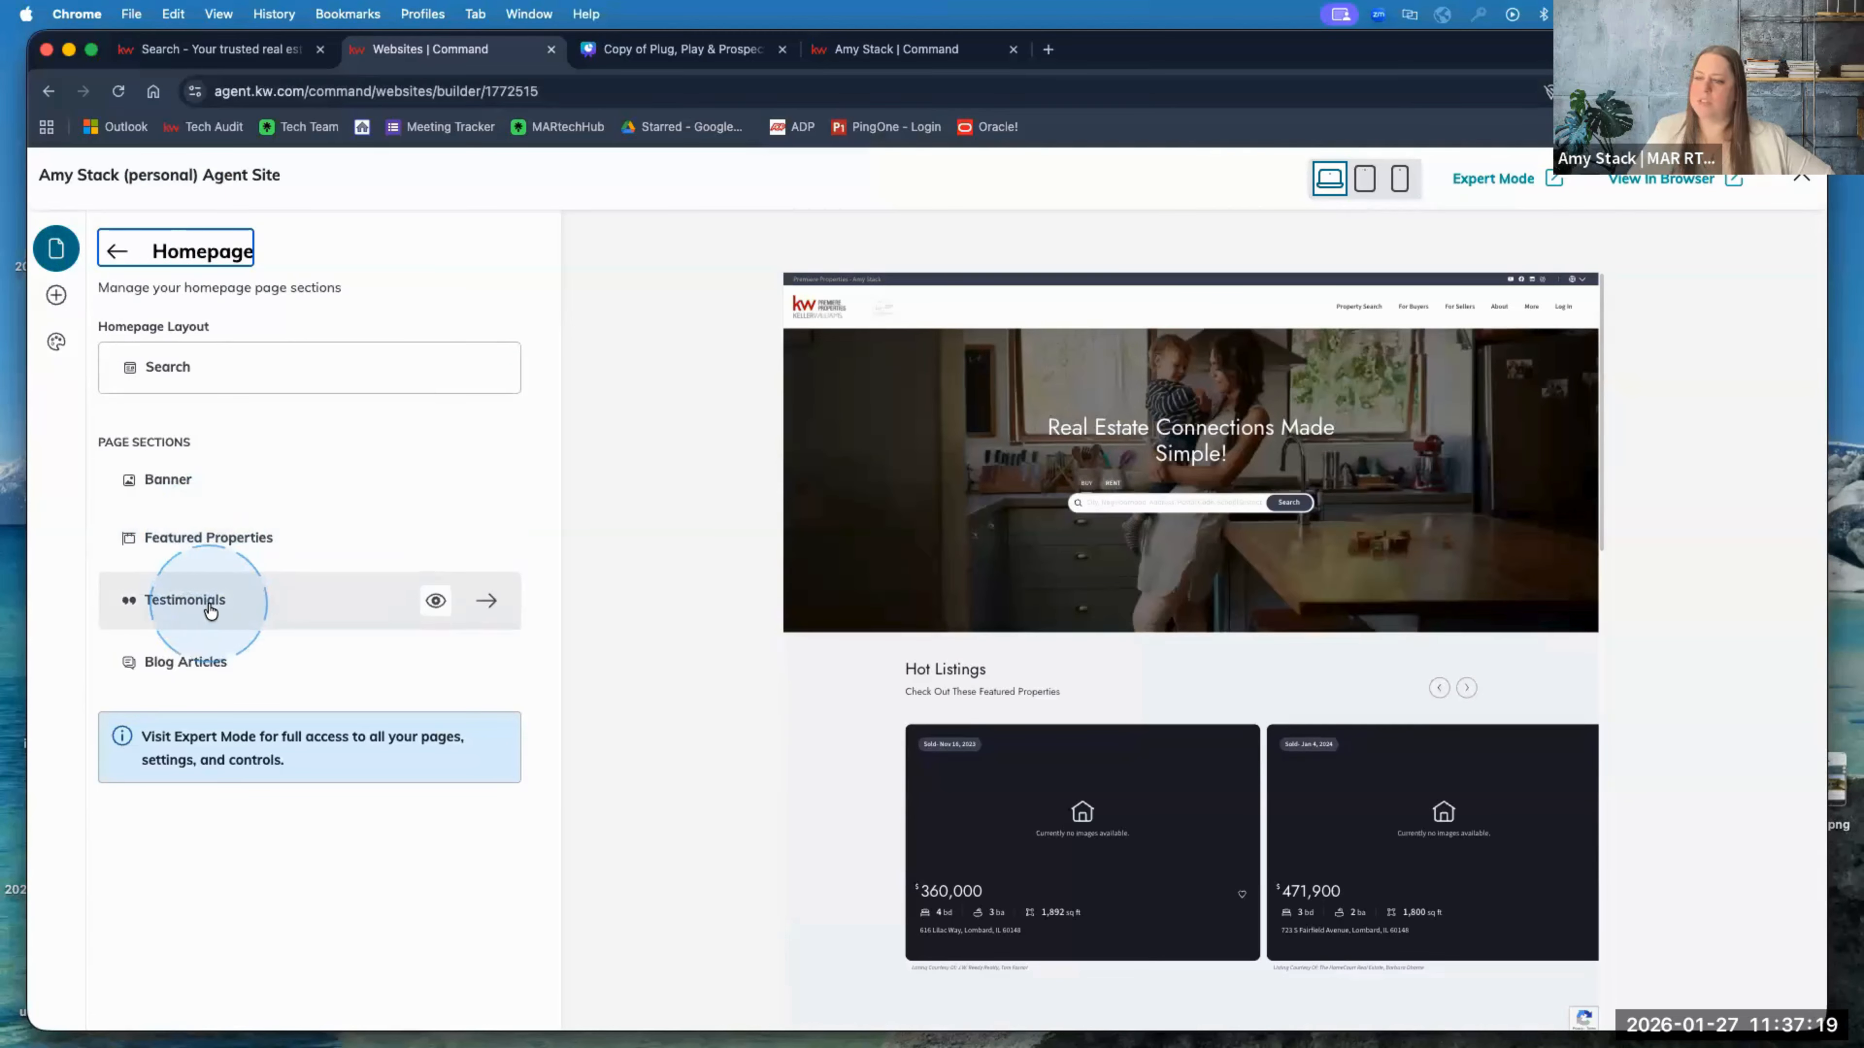
{"action": "left_click", "coordinate": [248, 50]}
{"action": "scroll", "coordinate": [409, 504], "scroll_direction": "down", "scroll_amount": 8}
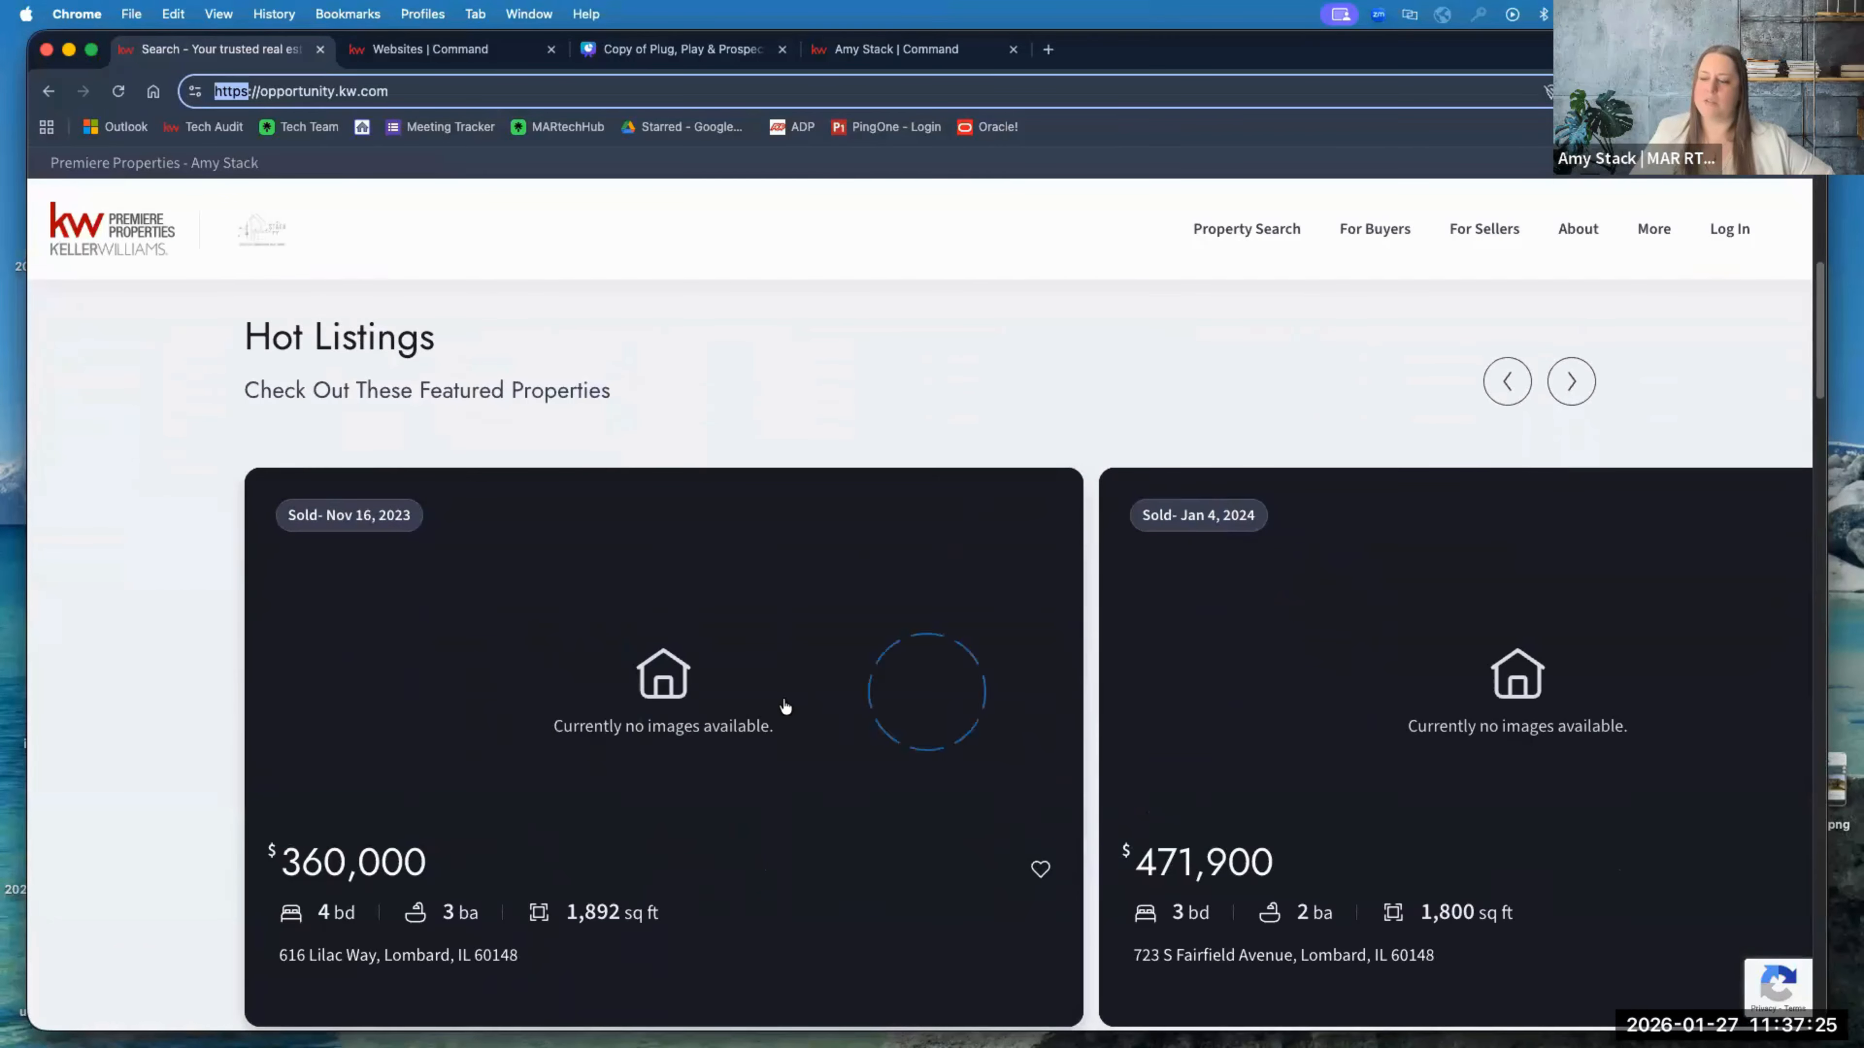
{"action": "scroll", "coordinate": [784, 706], "scroll_direction": "down", "scroll_amount": 5}
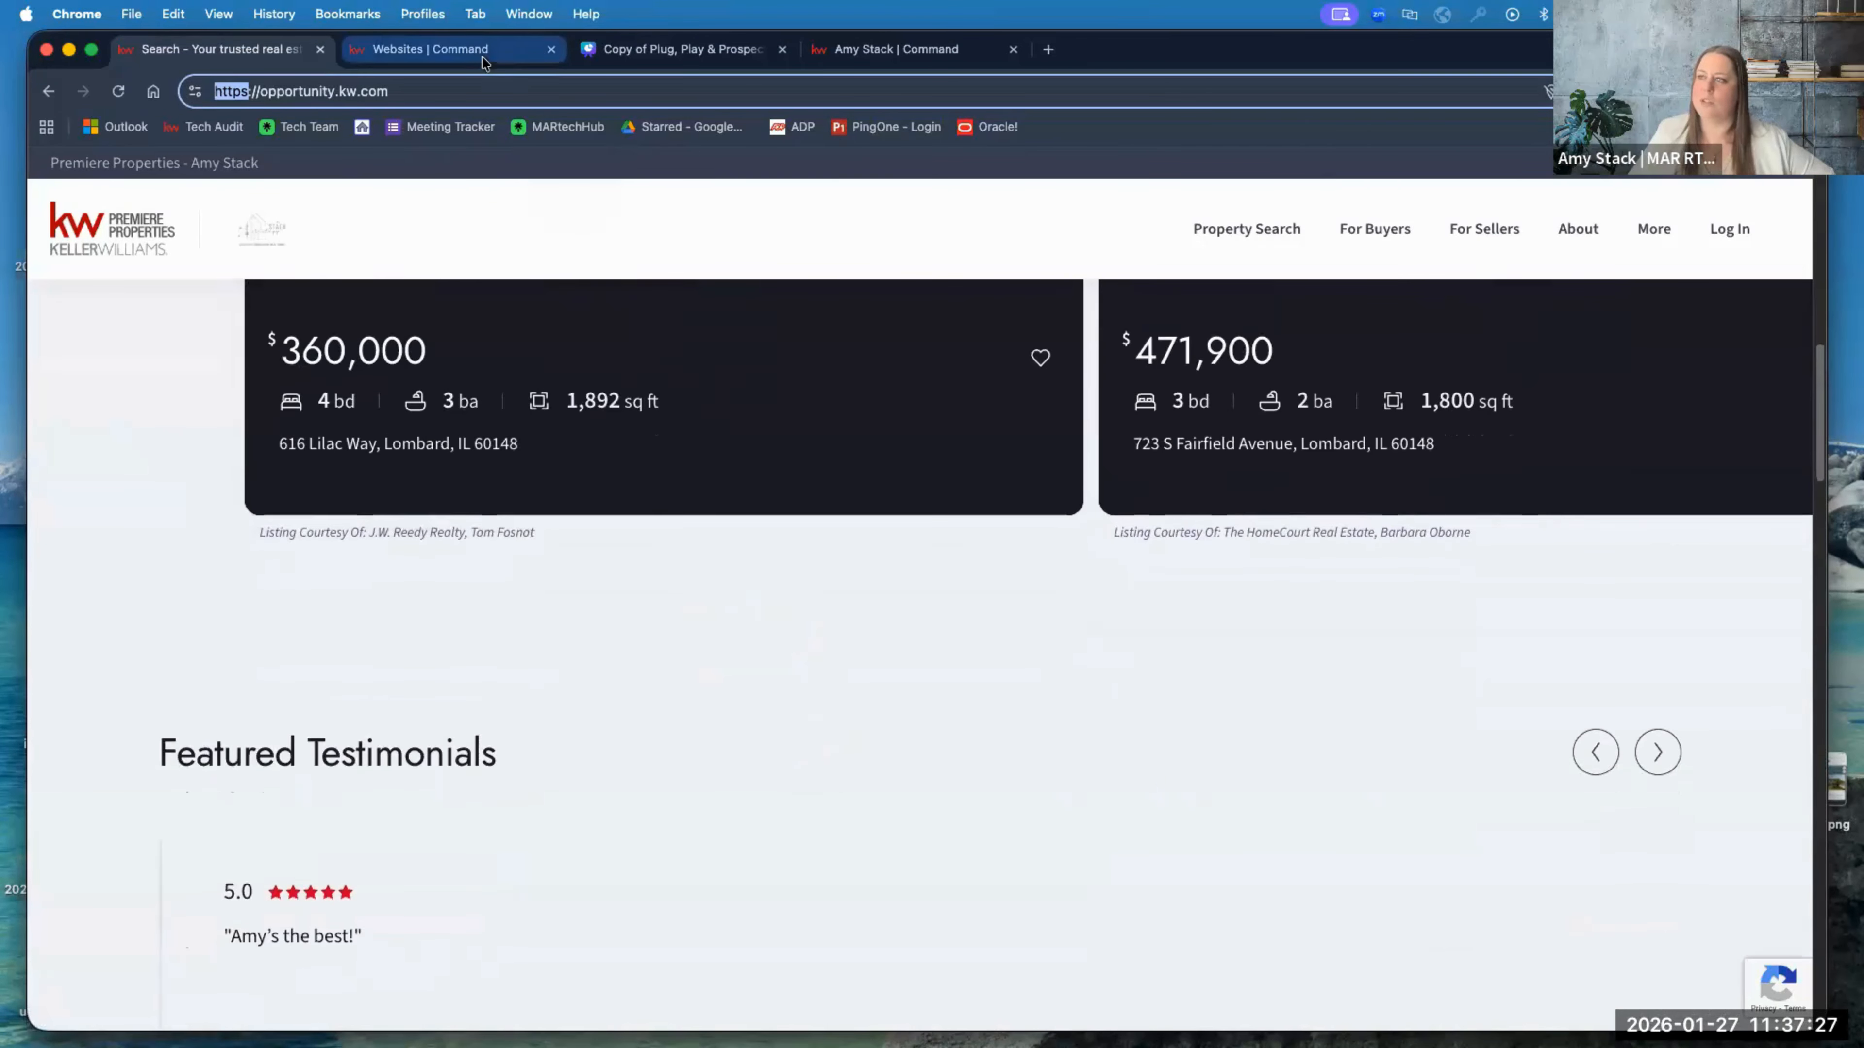
{"action": "left_click", "coordinate": [483, 63]}
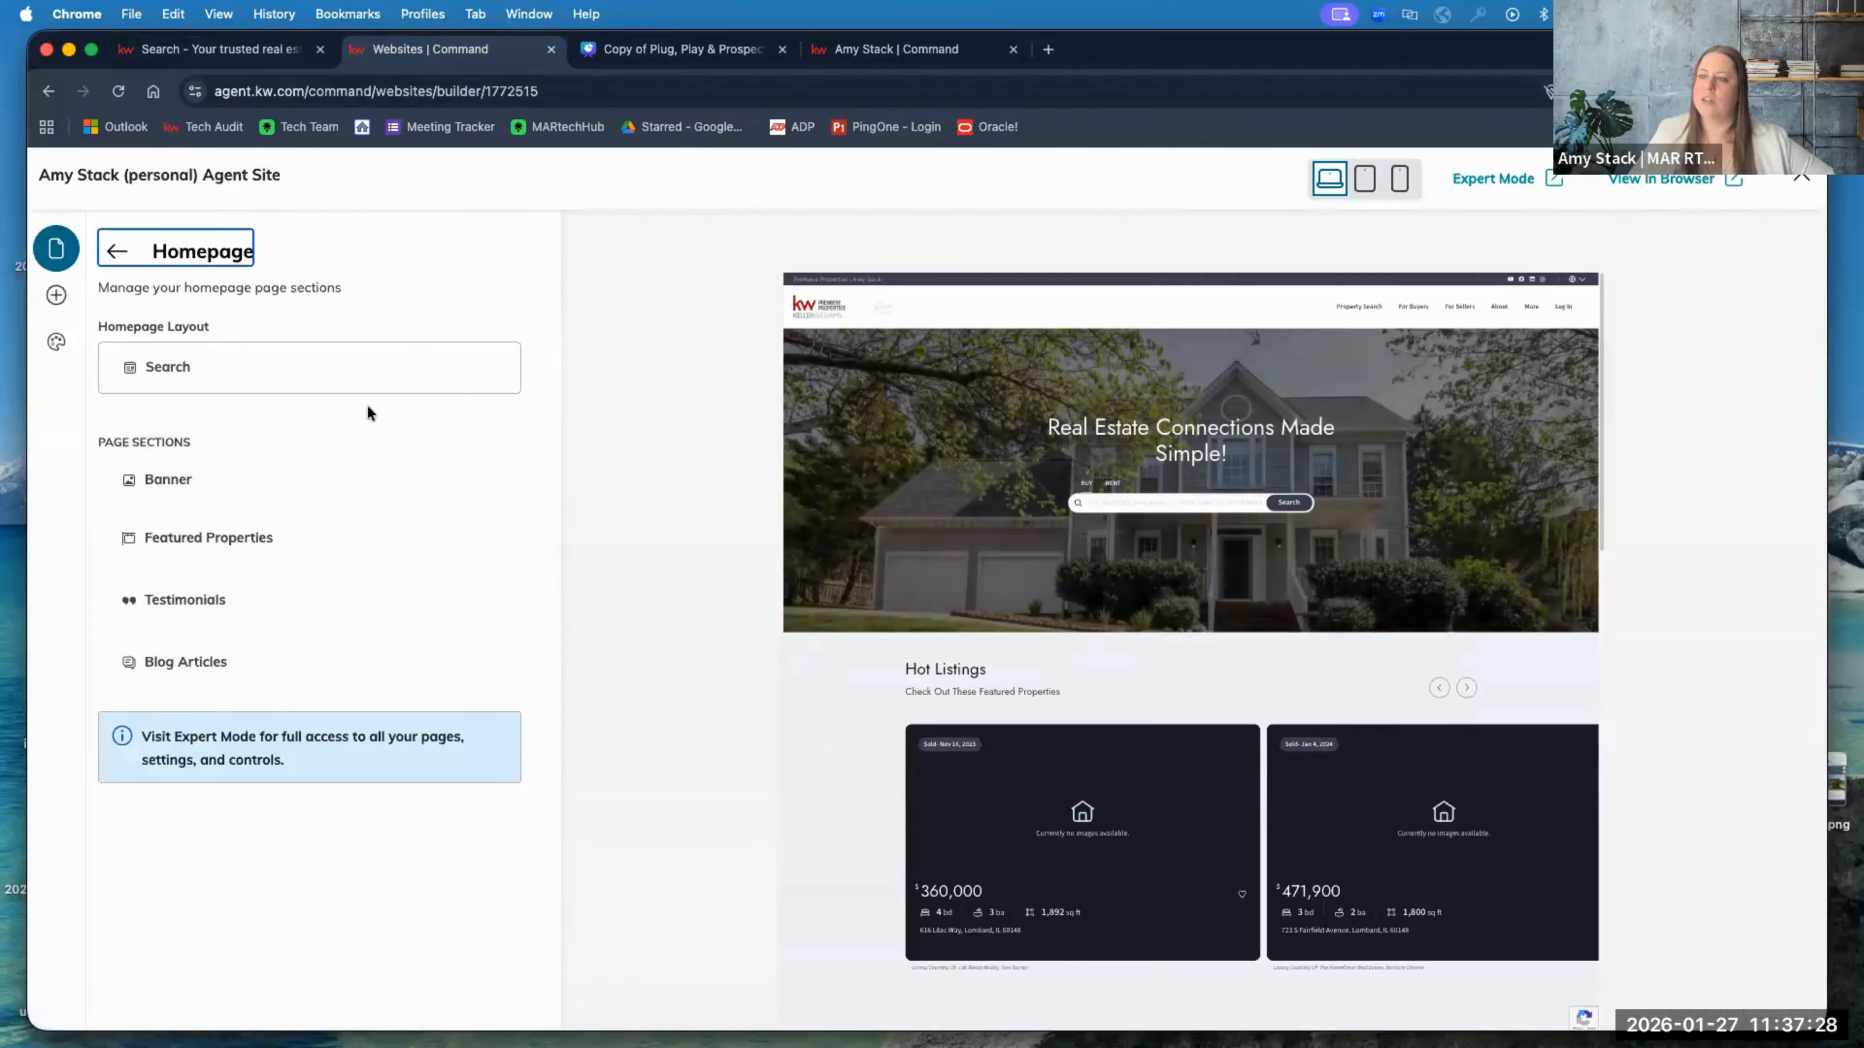
Step: Open Featured Properties and review its Hot Listings headline and description text
{"action": "left_click", "coordinate": [203, 543]}
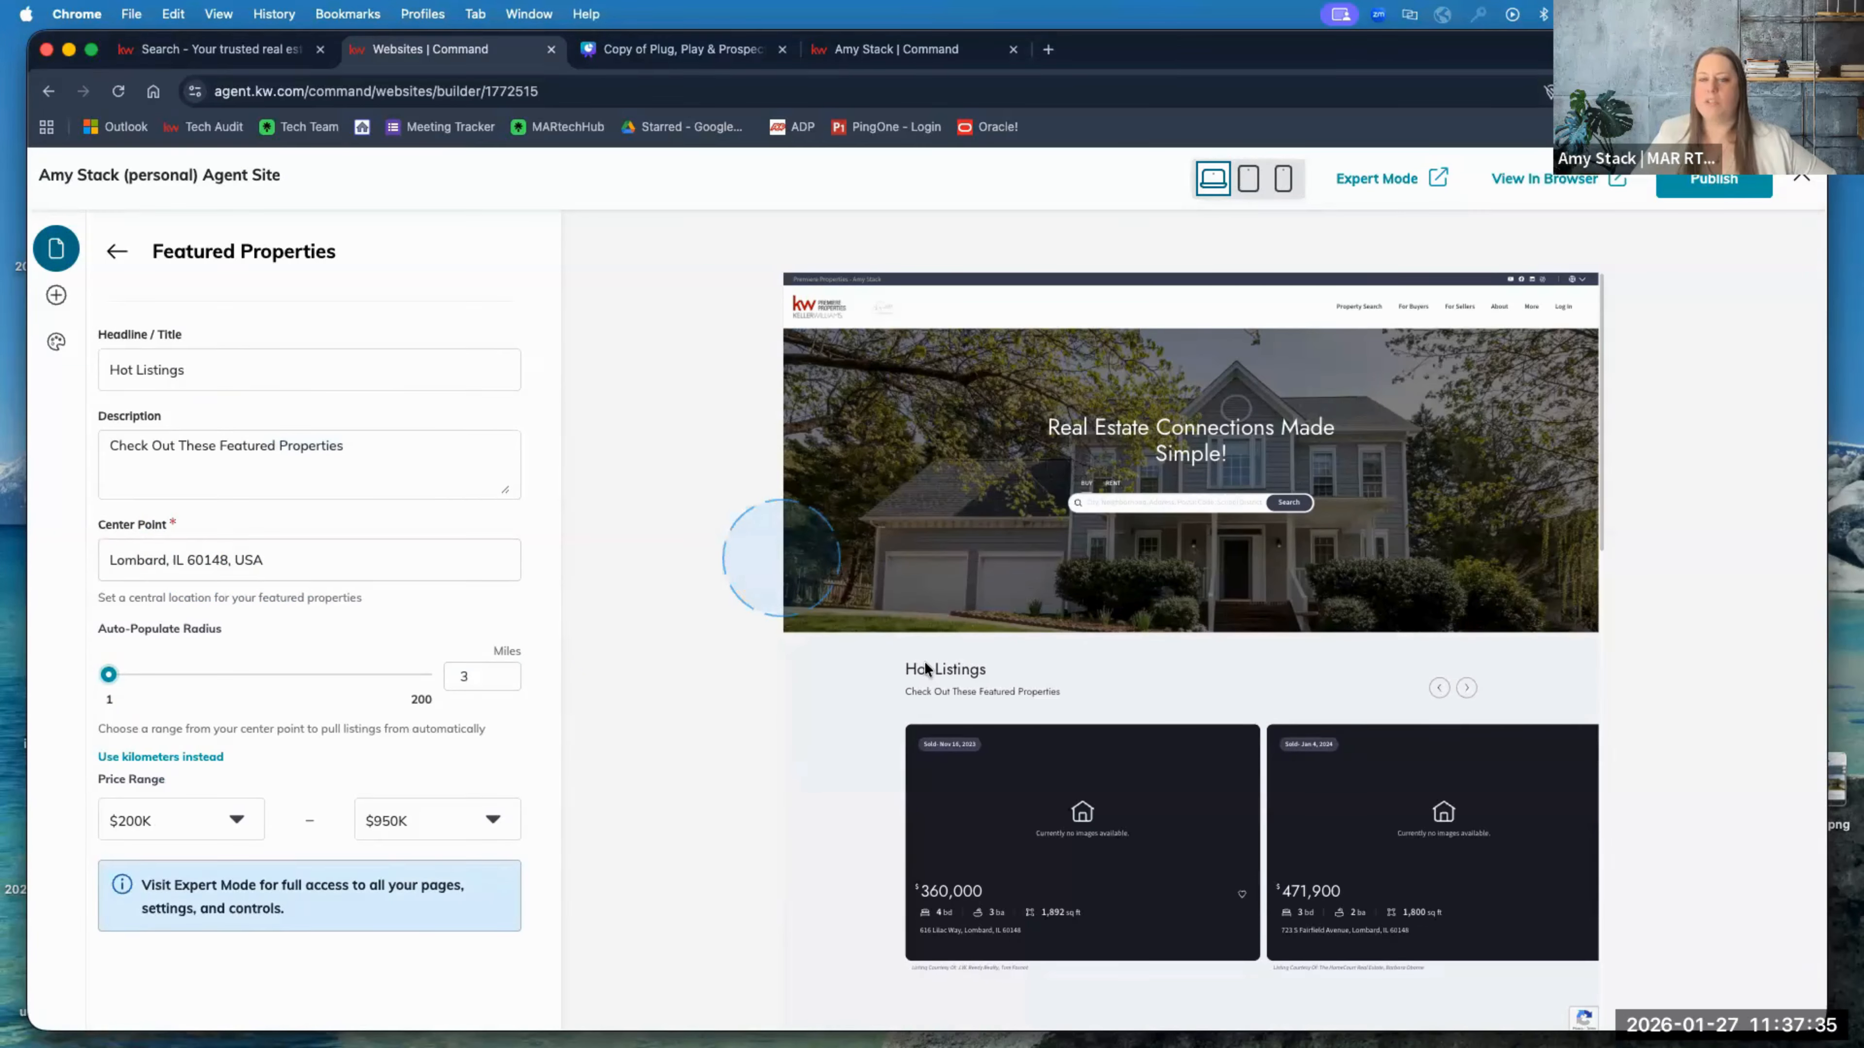
{"action": "triple_click", "coordinate": [220, 369]}
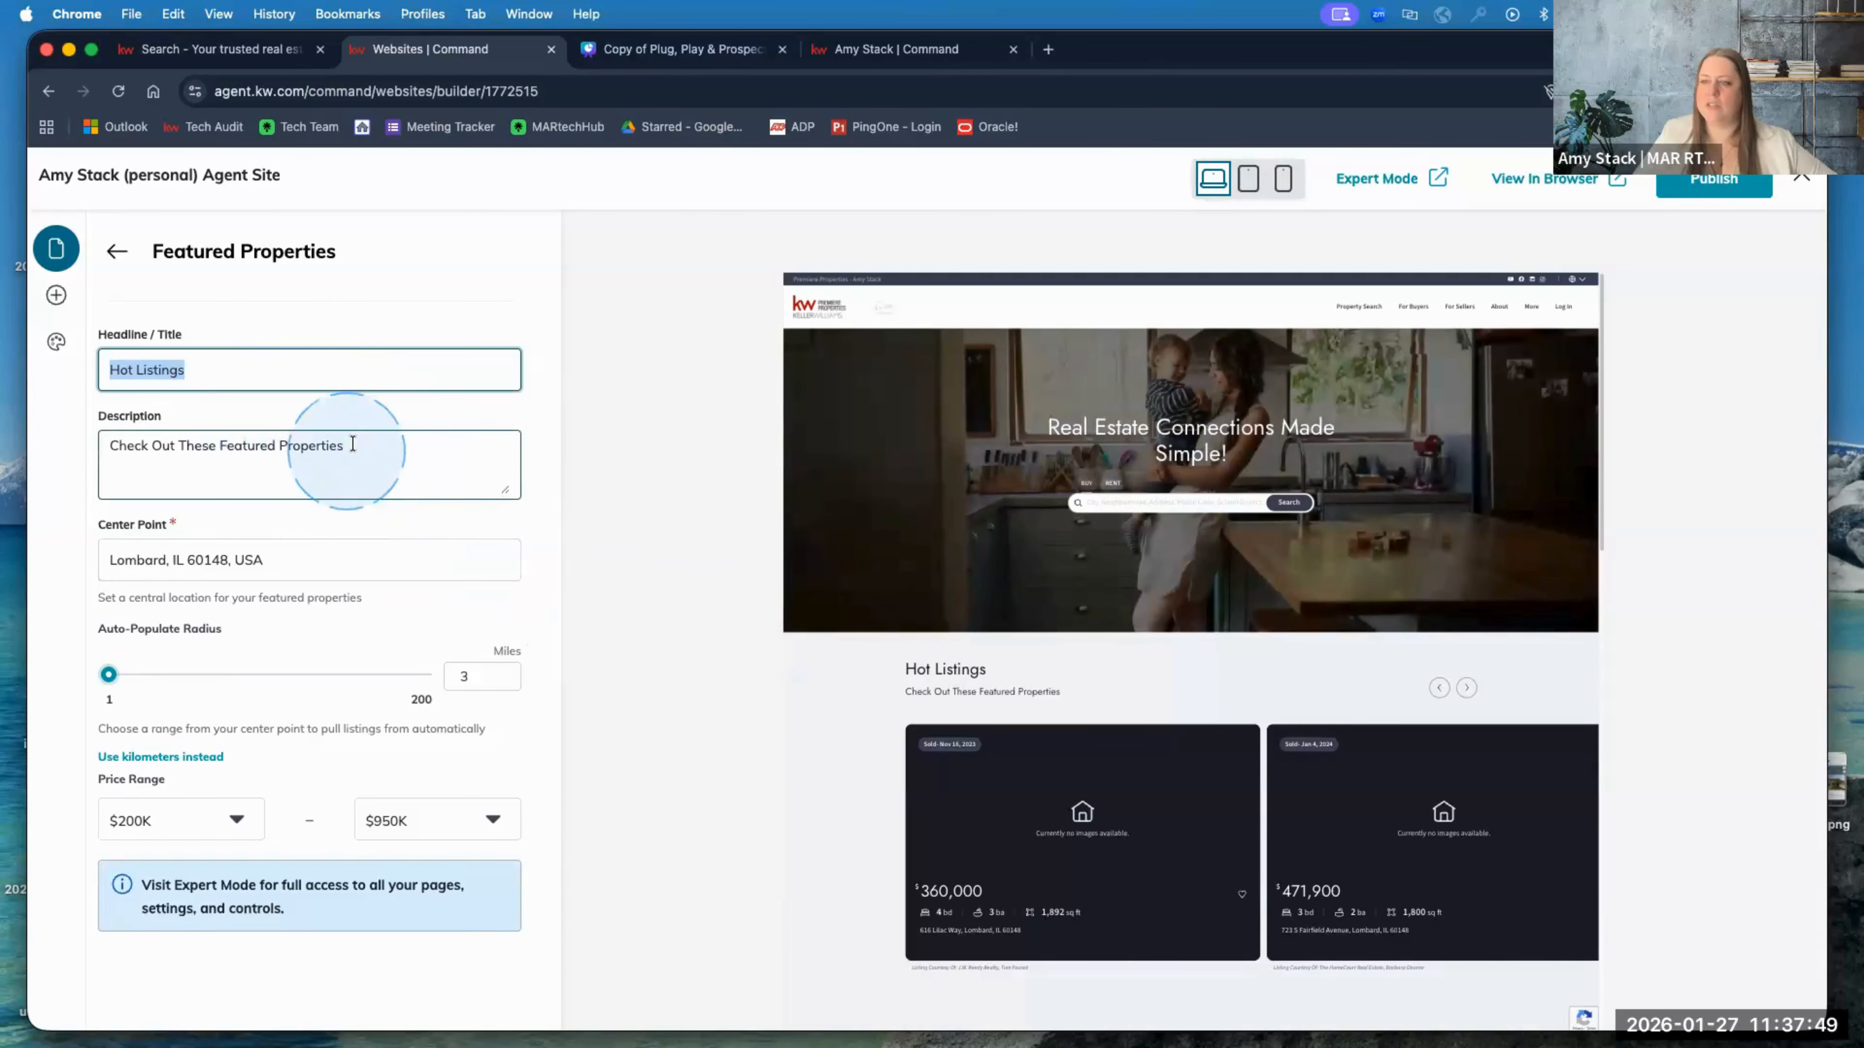
{"action": "left_click_drag", "start_coordinate": [345, 445], "coordinate": [85, 445]}
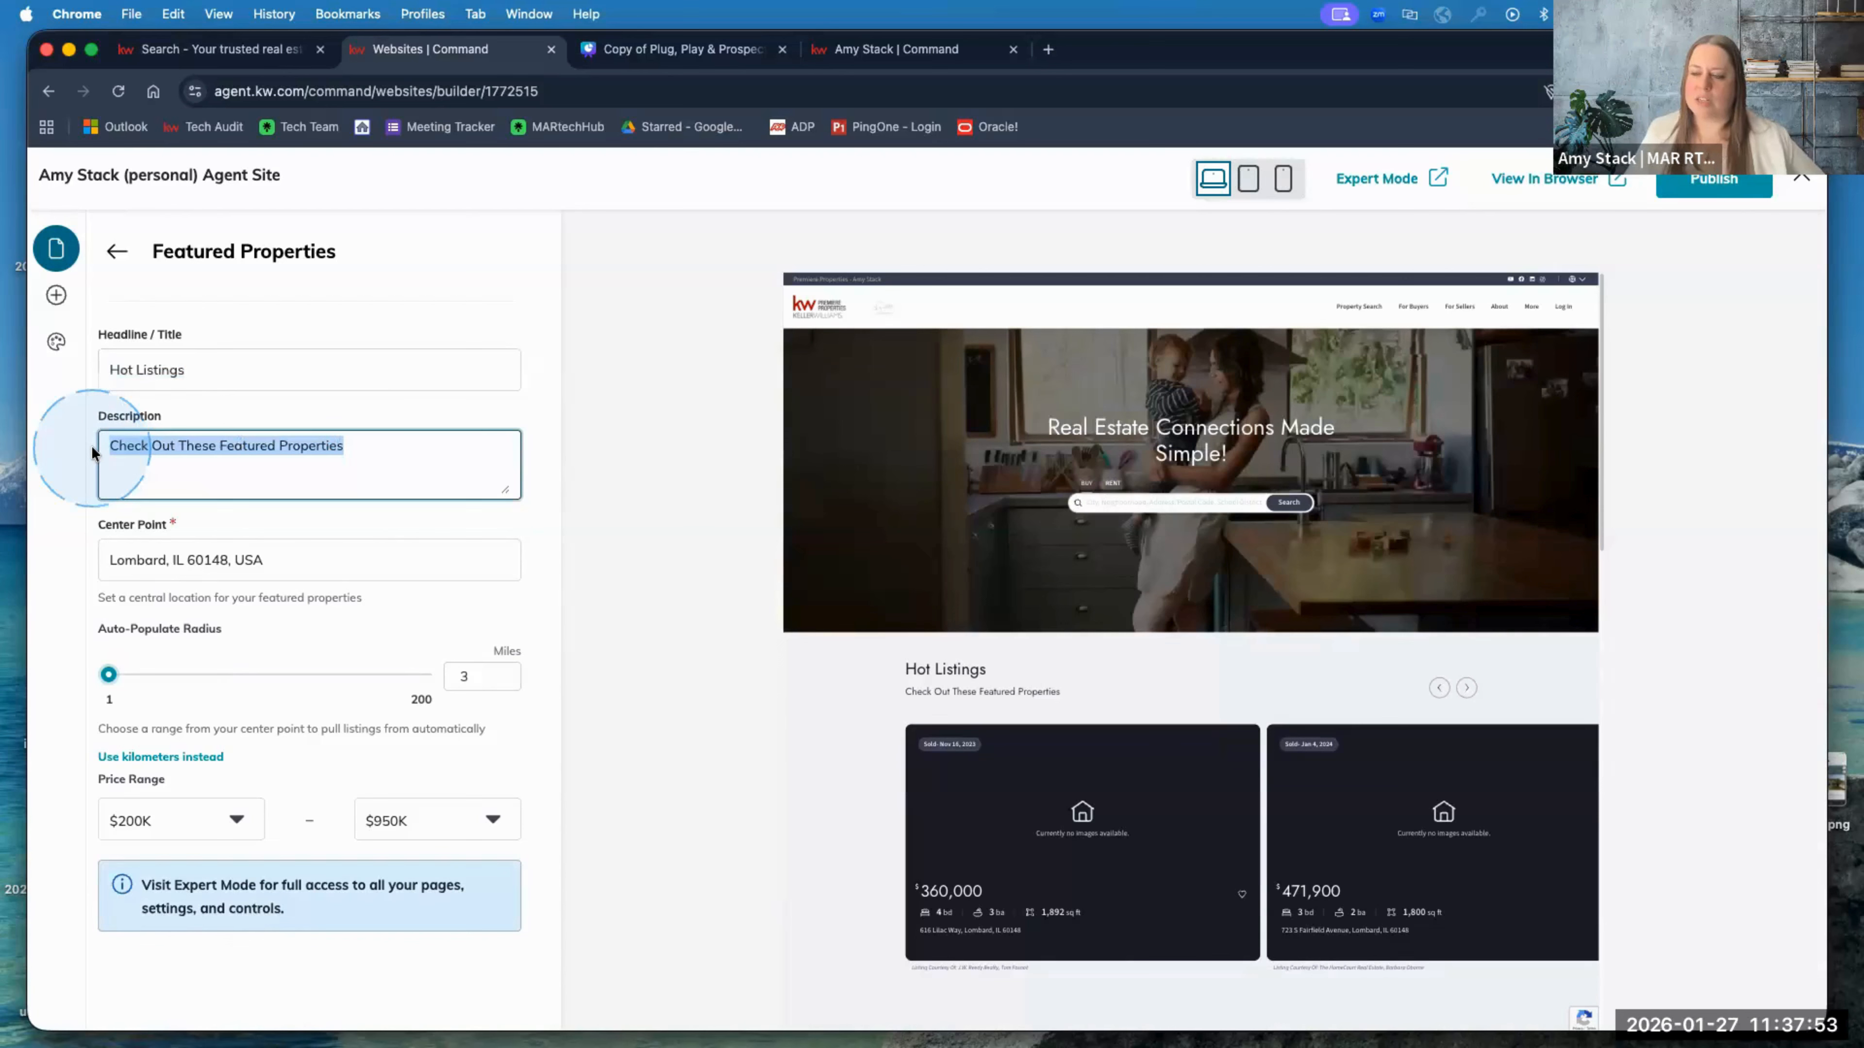
{"action": "left_click", "coordinate": [233, 519]}
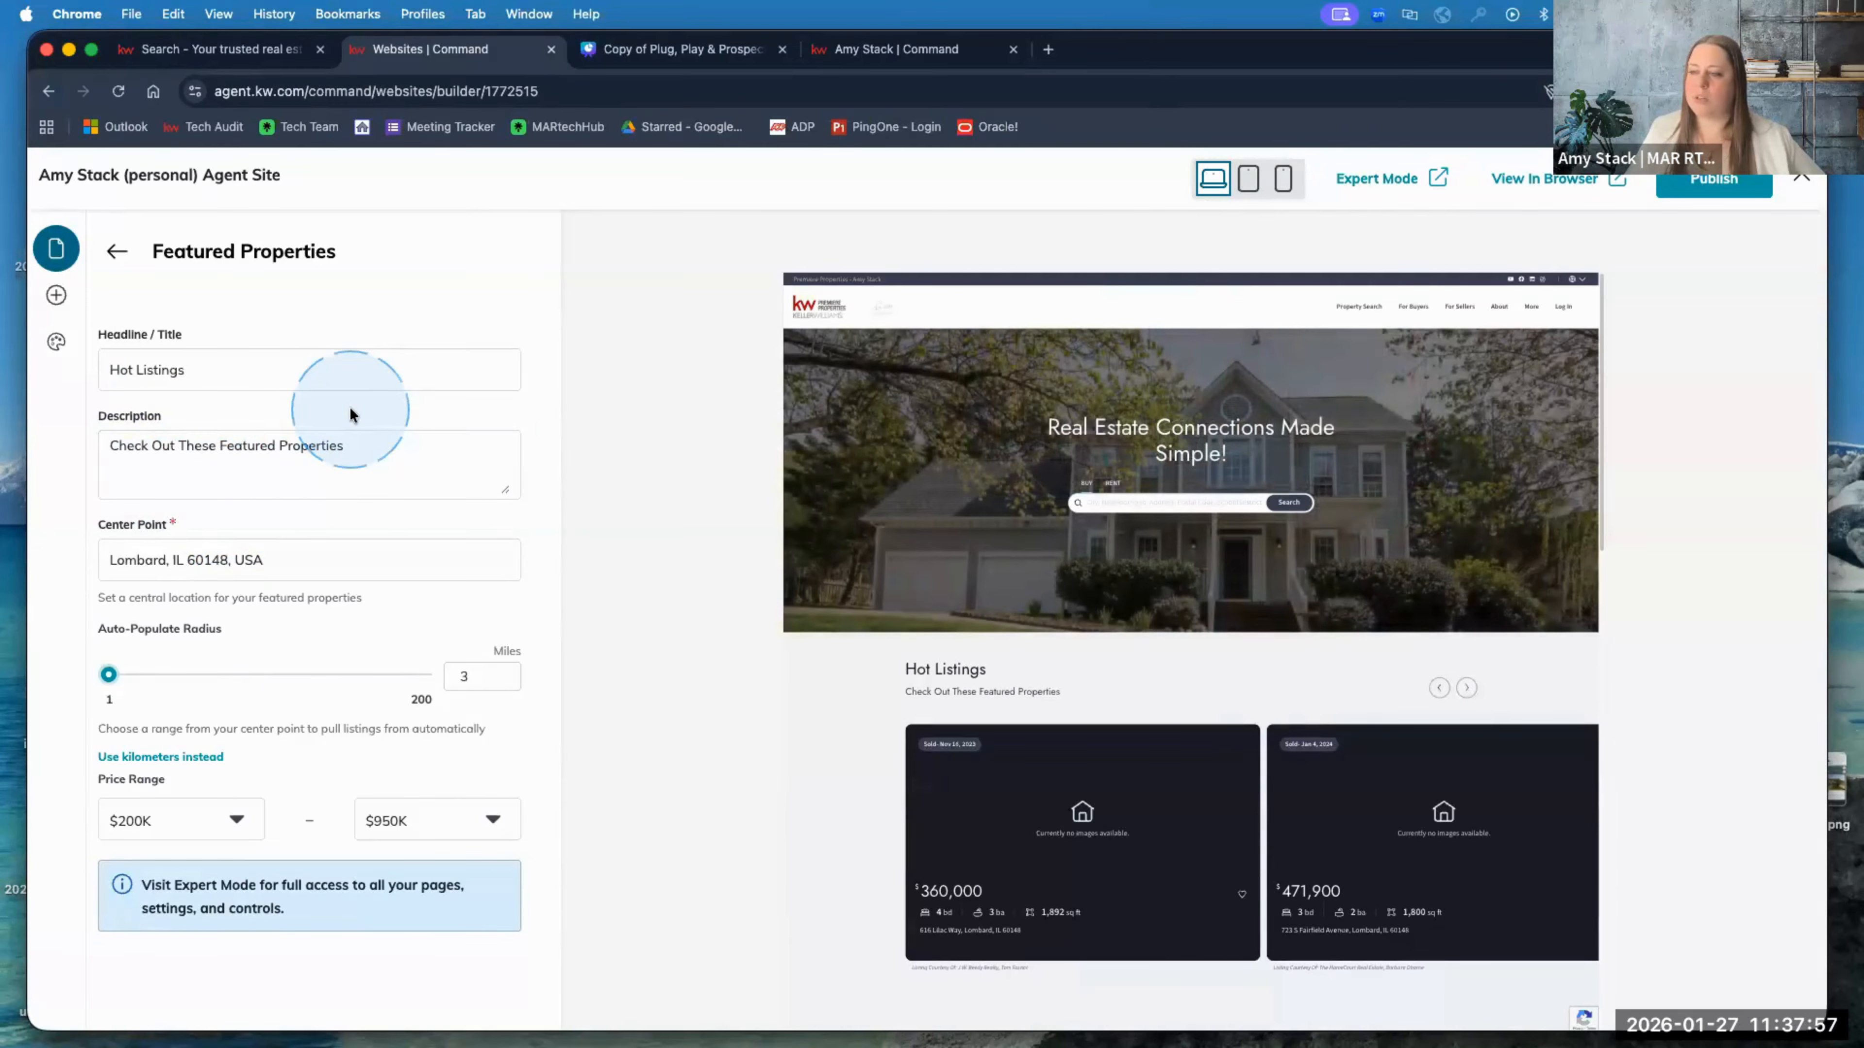
Step: Check the Lombard, IL center point, 3-mile radius and $200K–$950K price range
{"action": "left_click", "coordinate": [146, 564]}
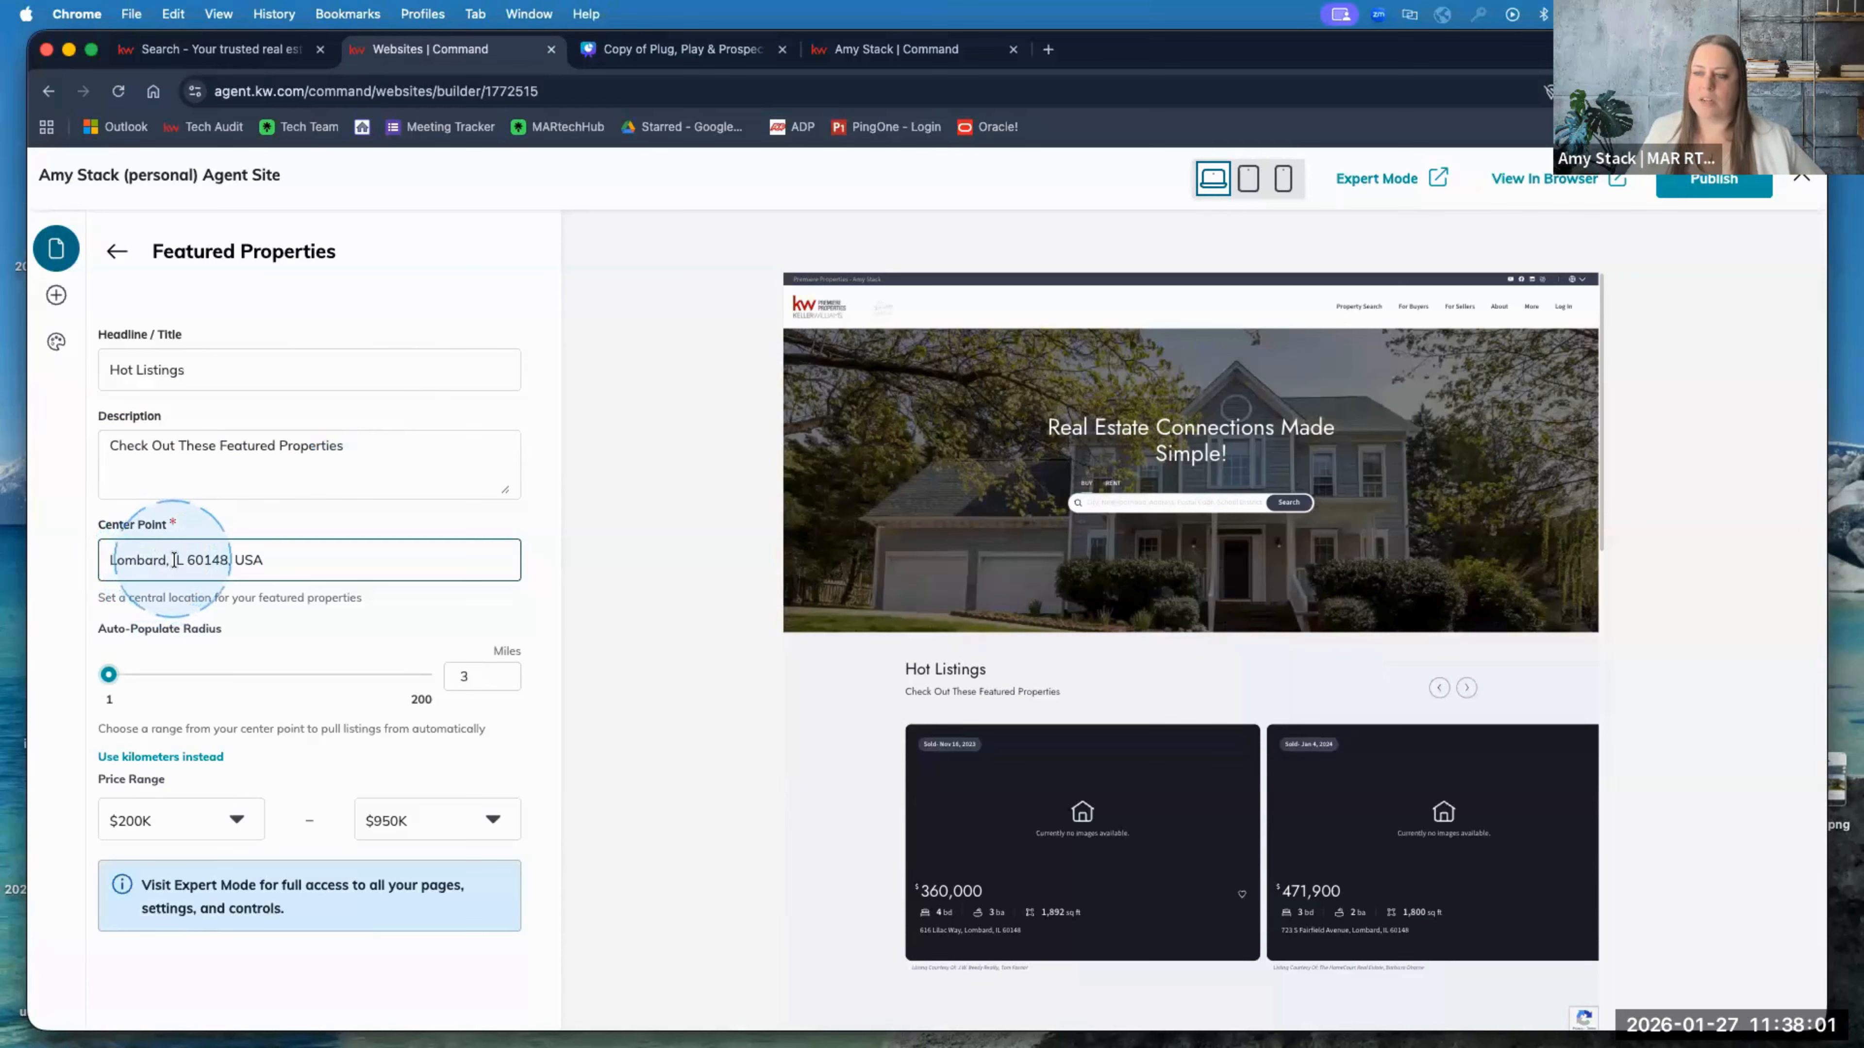
{"action": "left_click", "coordinate": [478, 718]}
{"action": "left_click", "coordinate": [477, 681]}
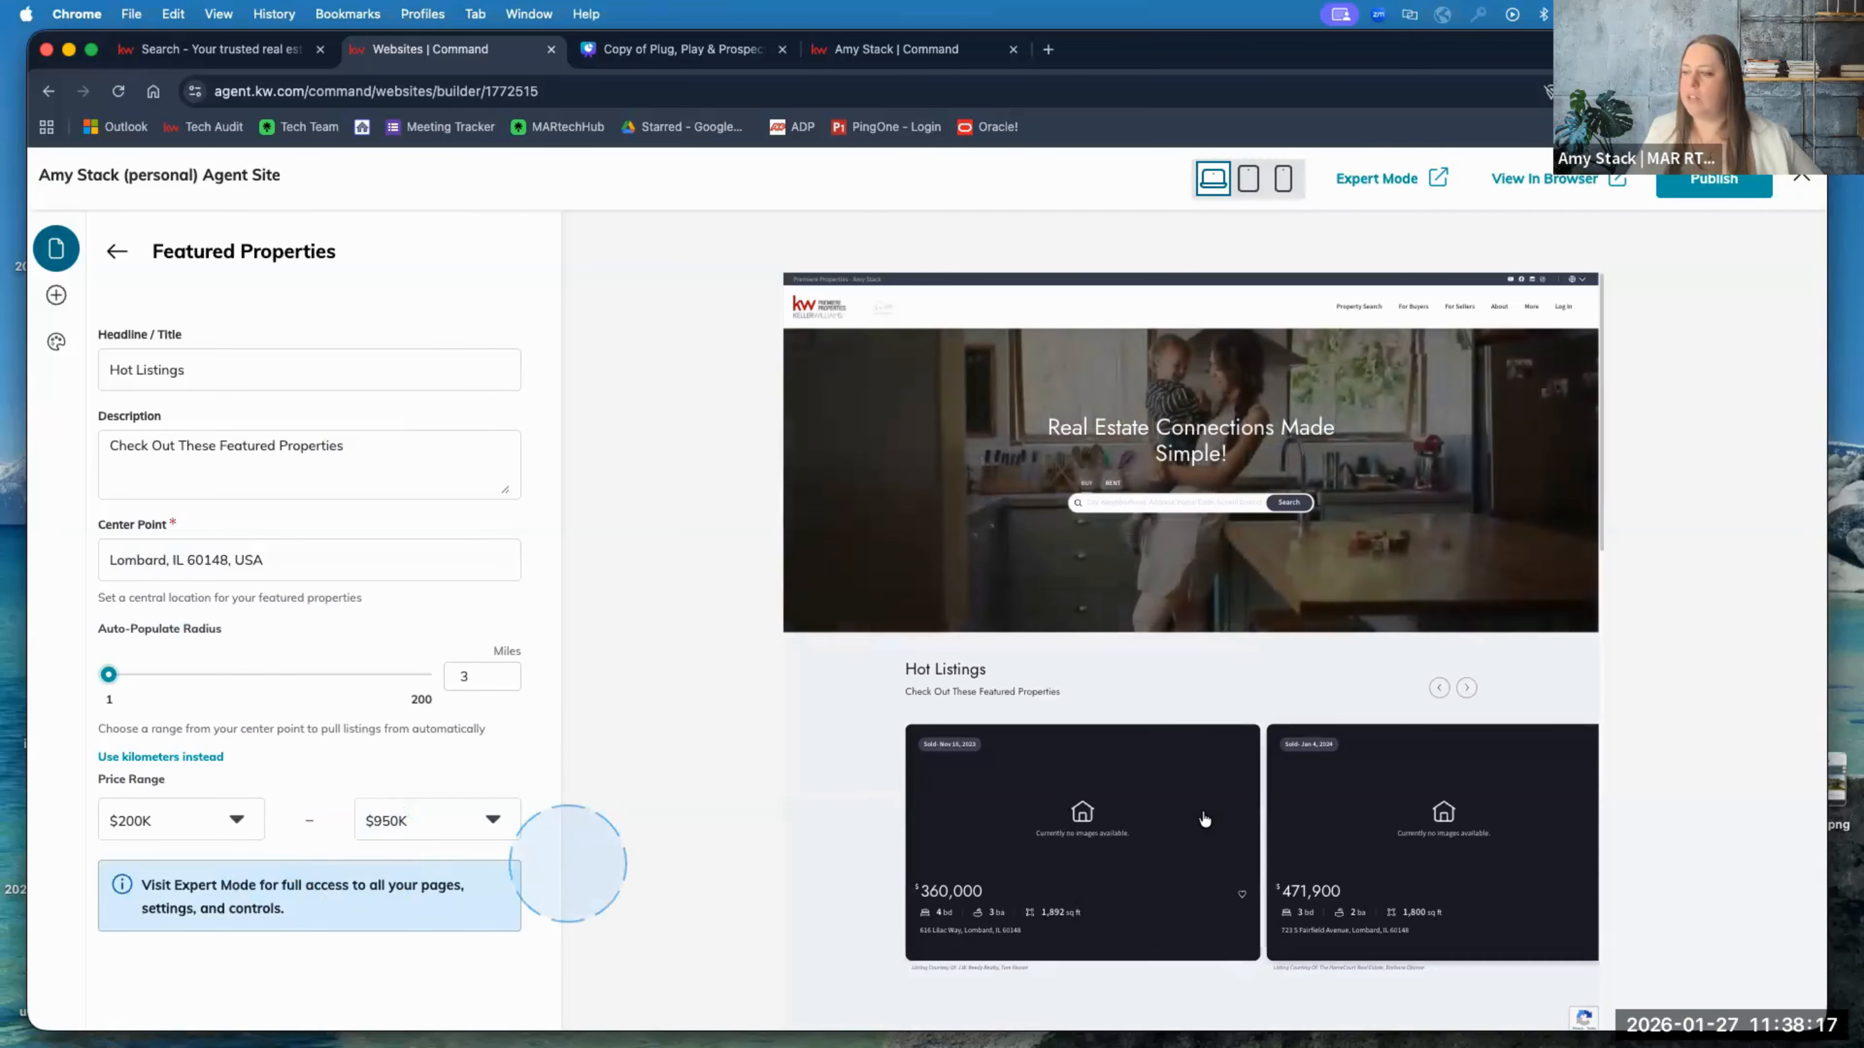
{"action": "scroll", "coordinate": [866, 863], "scroll_direction": "down", "scroll_amount": 1}
{"action": "scroll", "coordinate": [1144, 815], "scroll_direction": "down", "scroll_amount": 2}
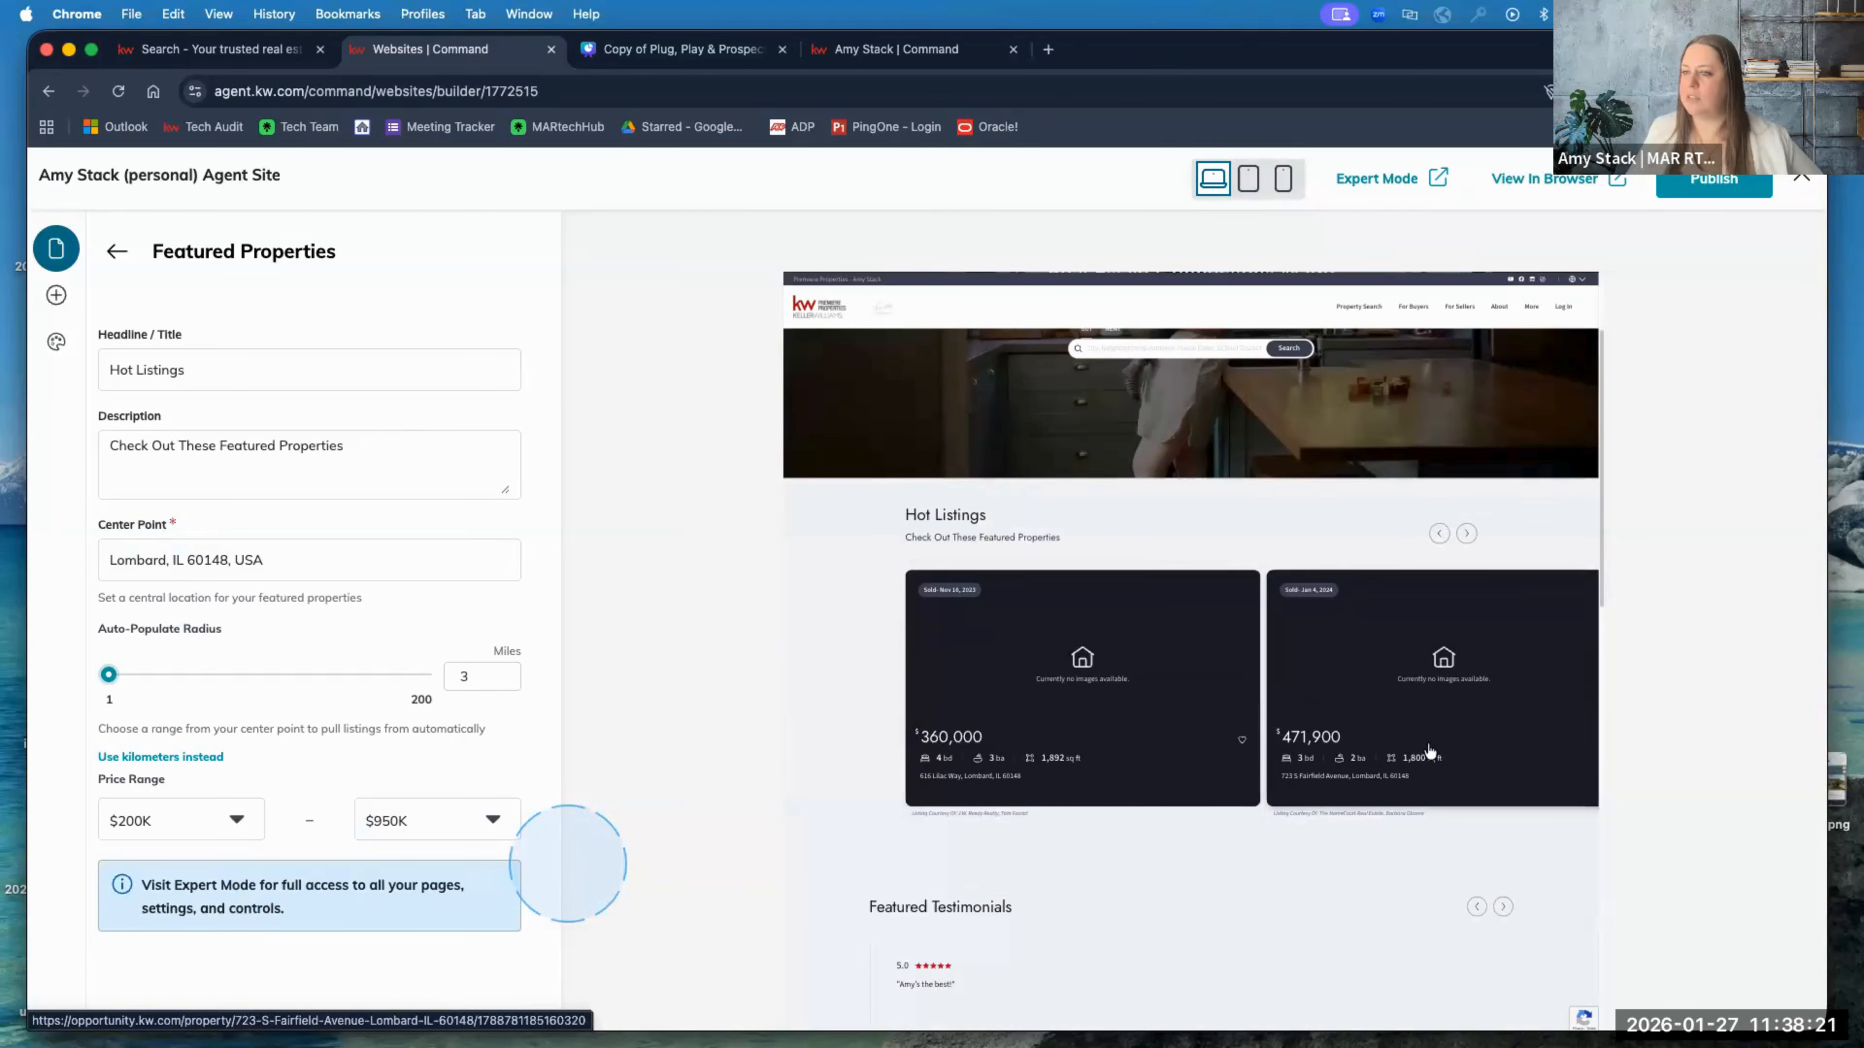
{"action": "scroll", "coordinate": [816, 804], "scroll_direction": "down", "scroll_amount": 1}
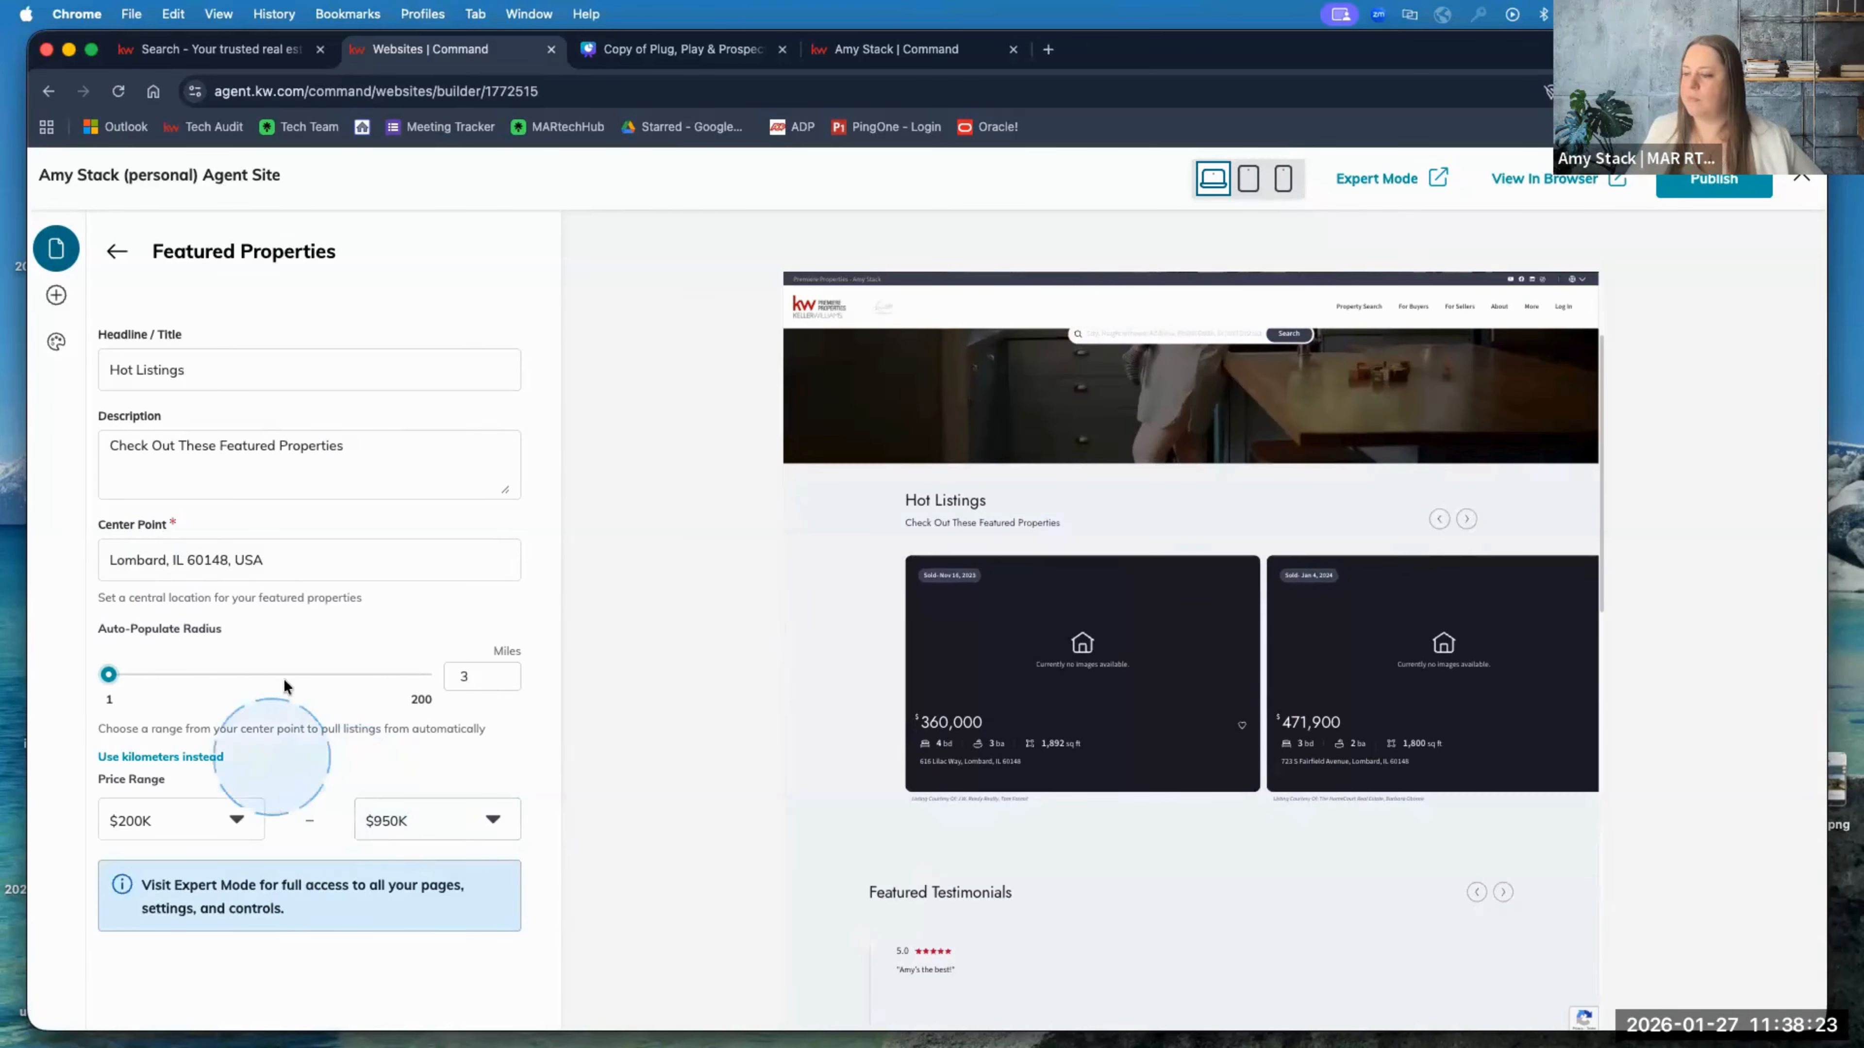
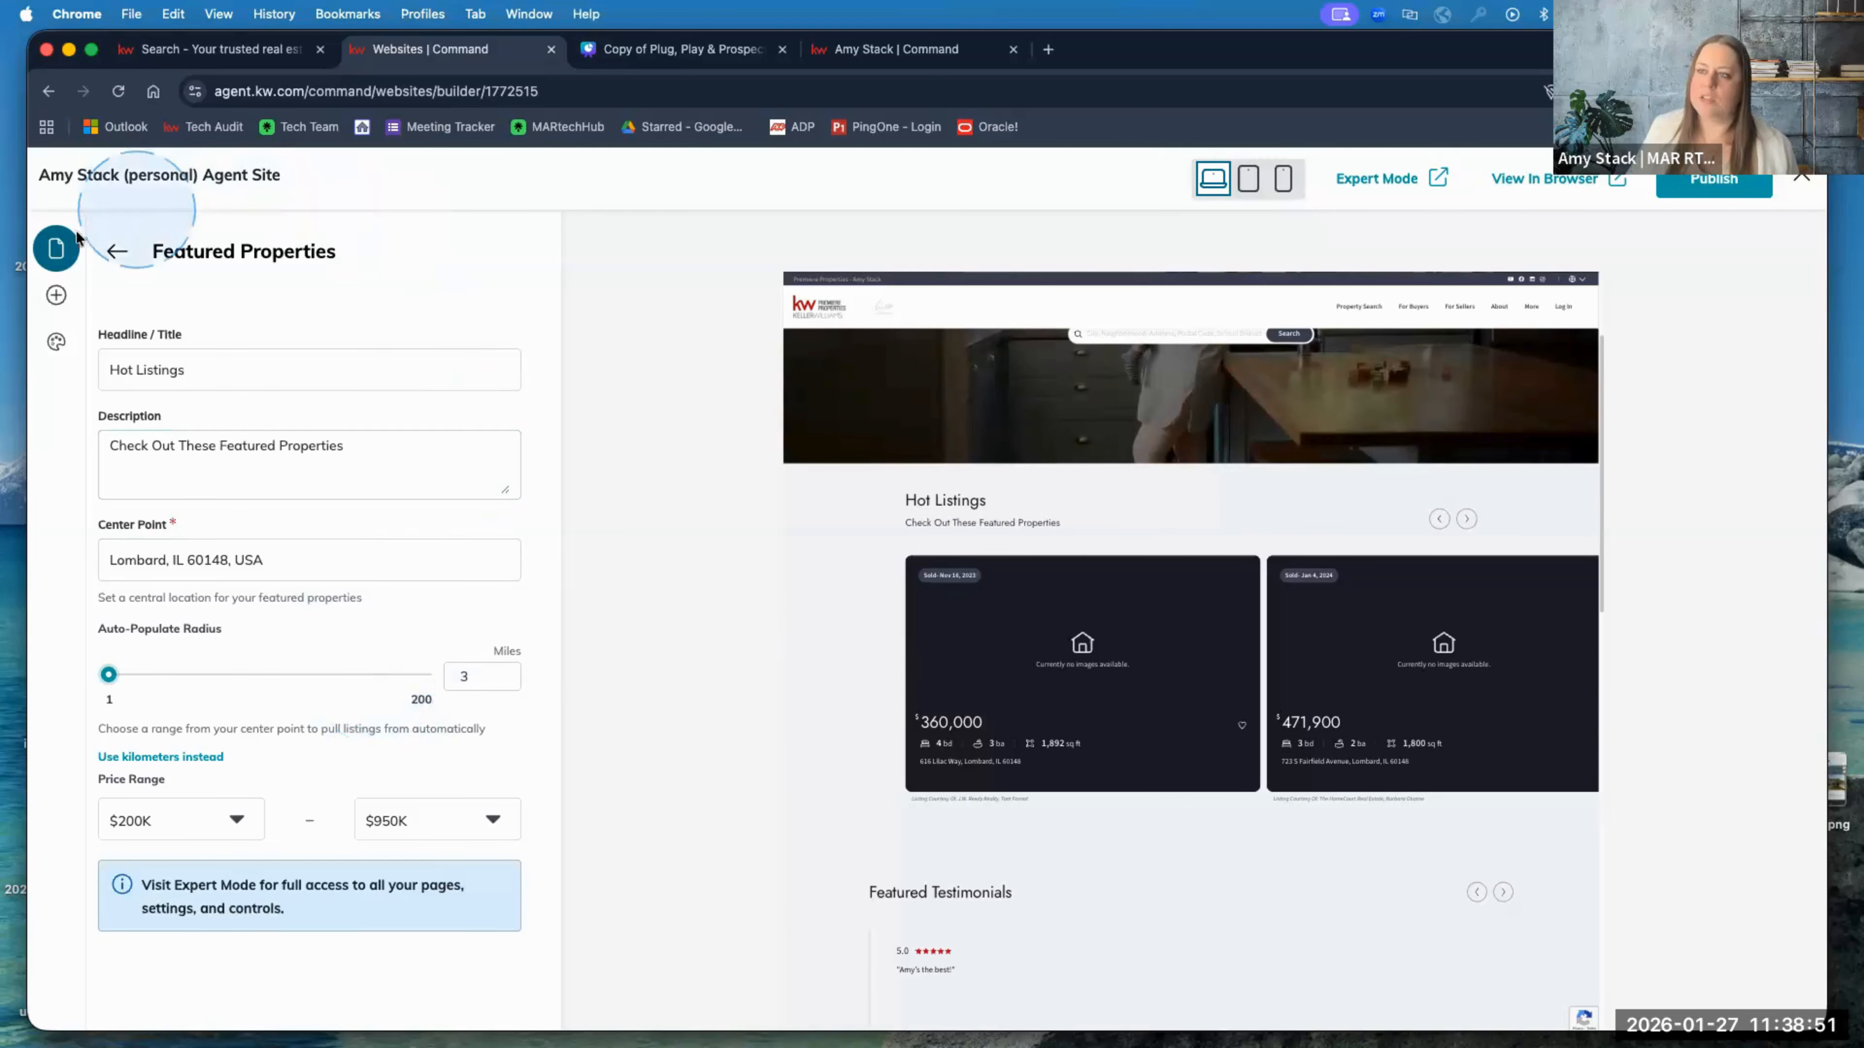
Step: Check the Testimonials section's Featured Testimonials headline and description, then go back to the Homepage sections
{"action": "left_click", "coordinate": [115, 251]}
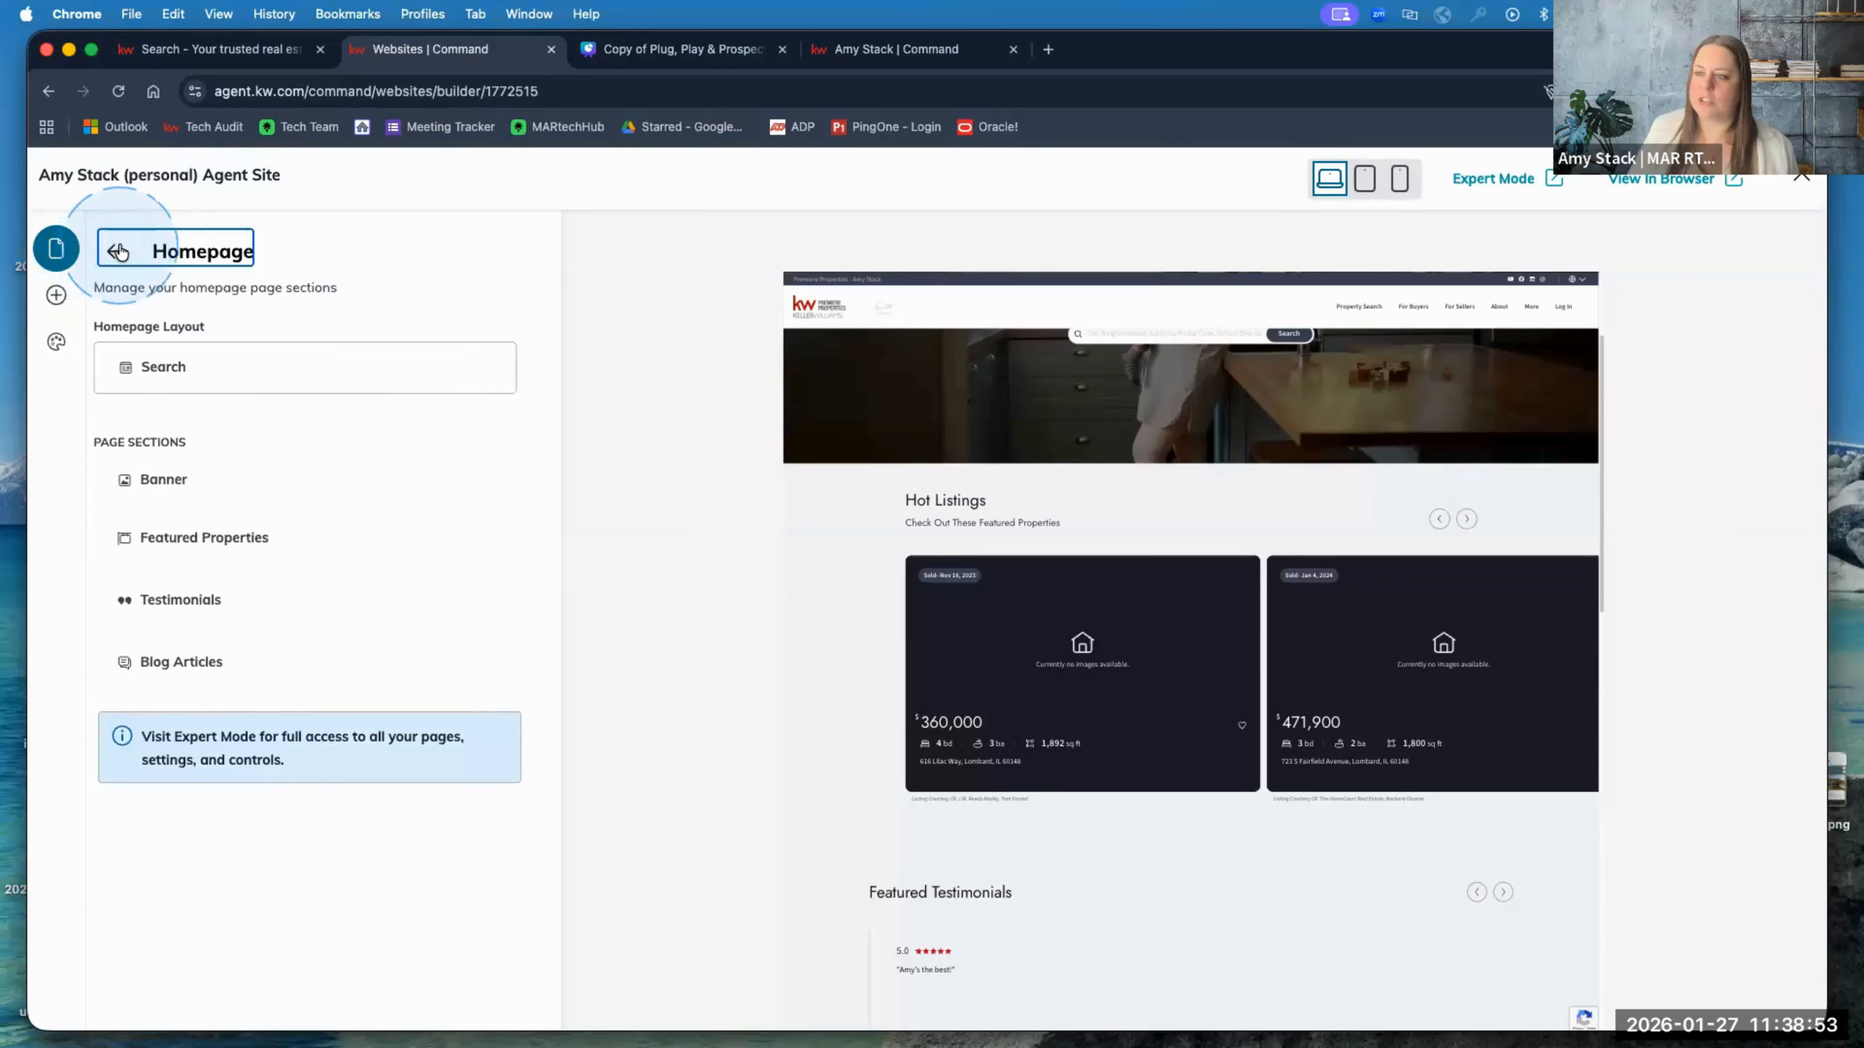
{"action": "left_click", "coordinate": [185, 598]}
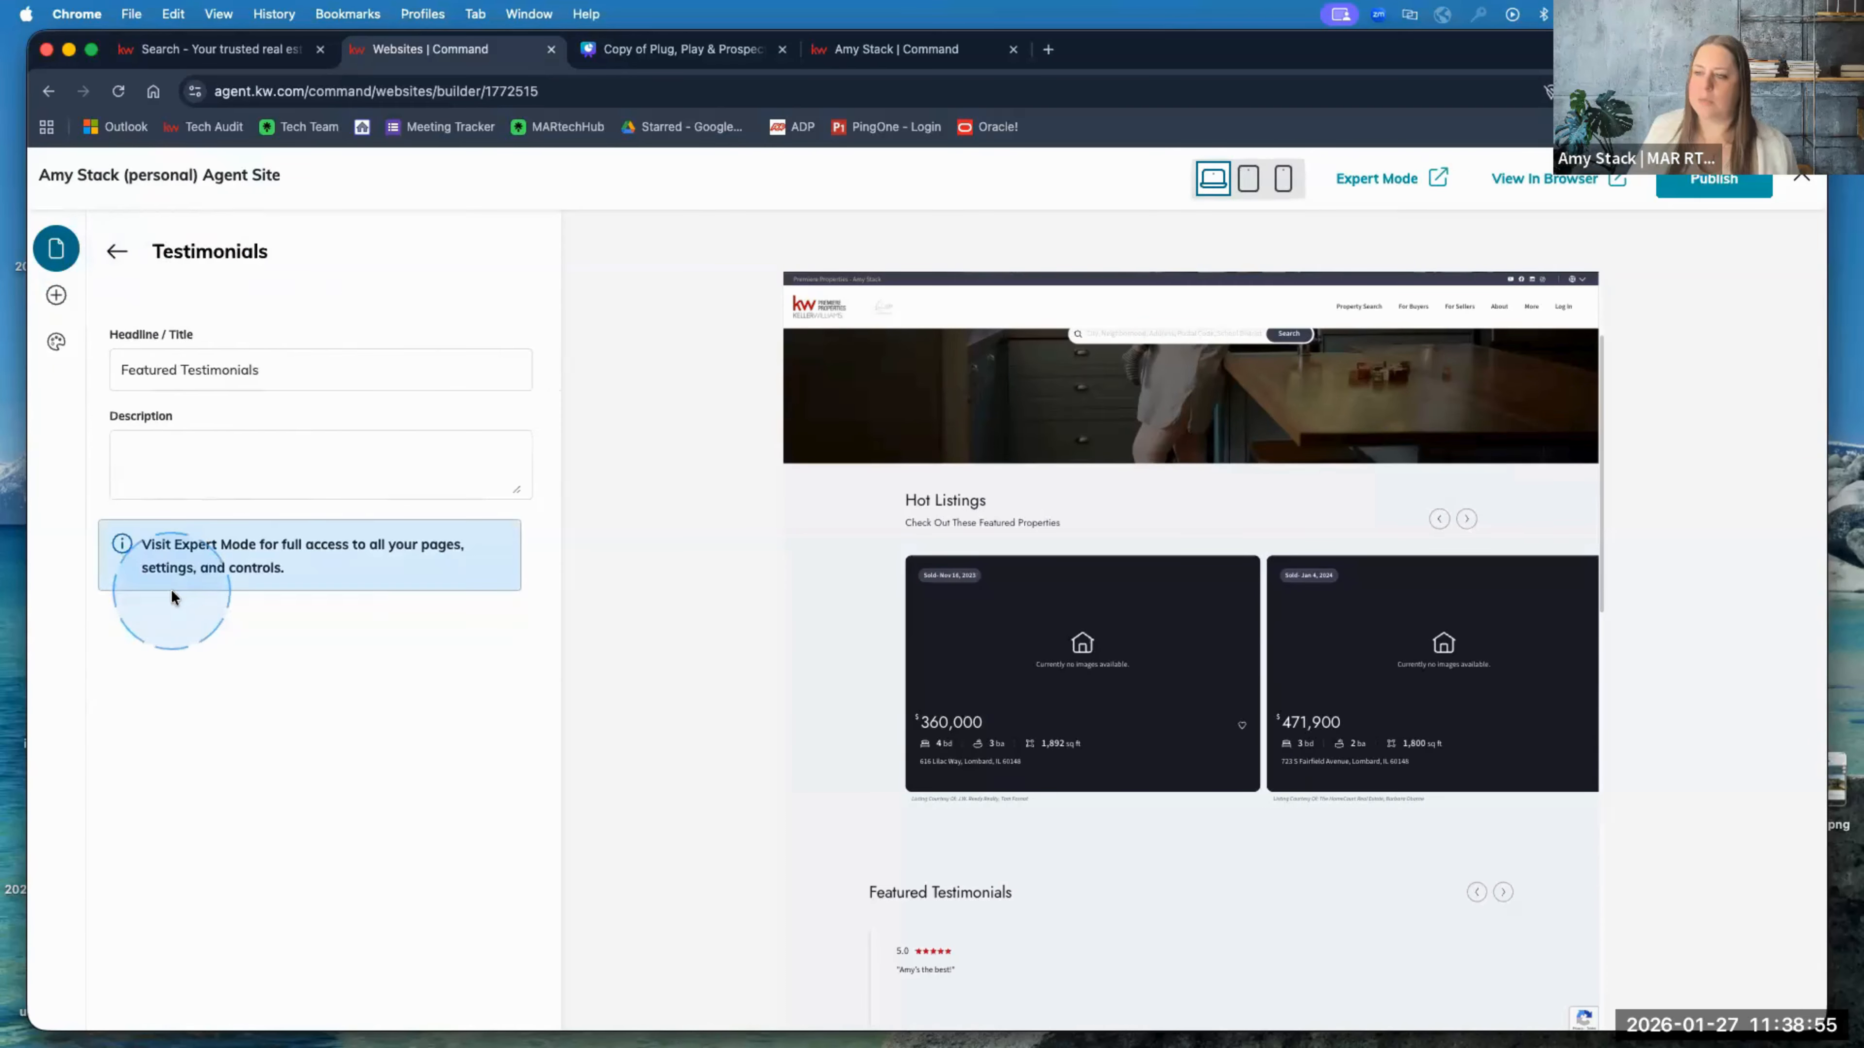
{"action": "left_click", "coordinate": [313, 371]}
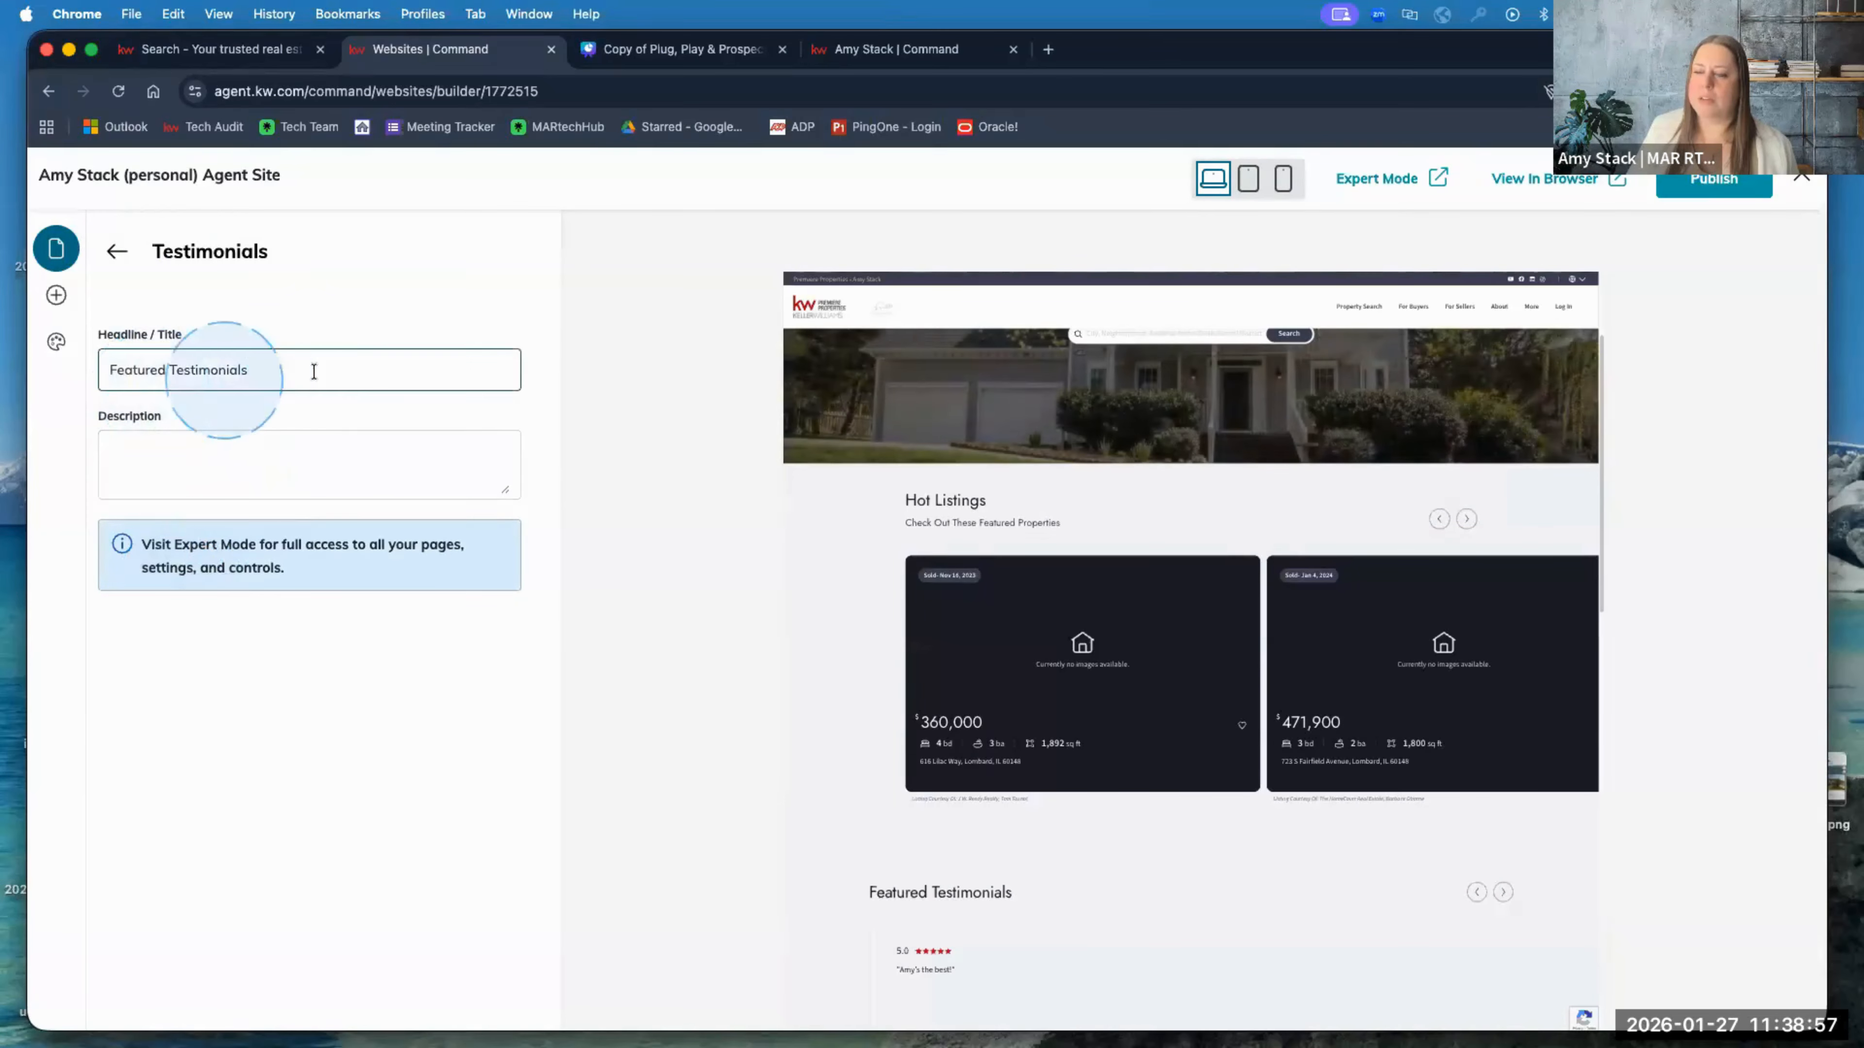
{"action": "left_click", "coordinate": [278, 481]}
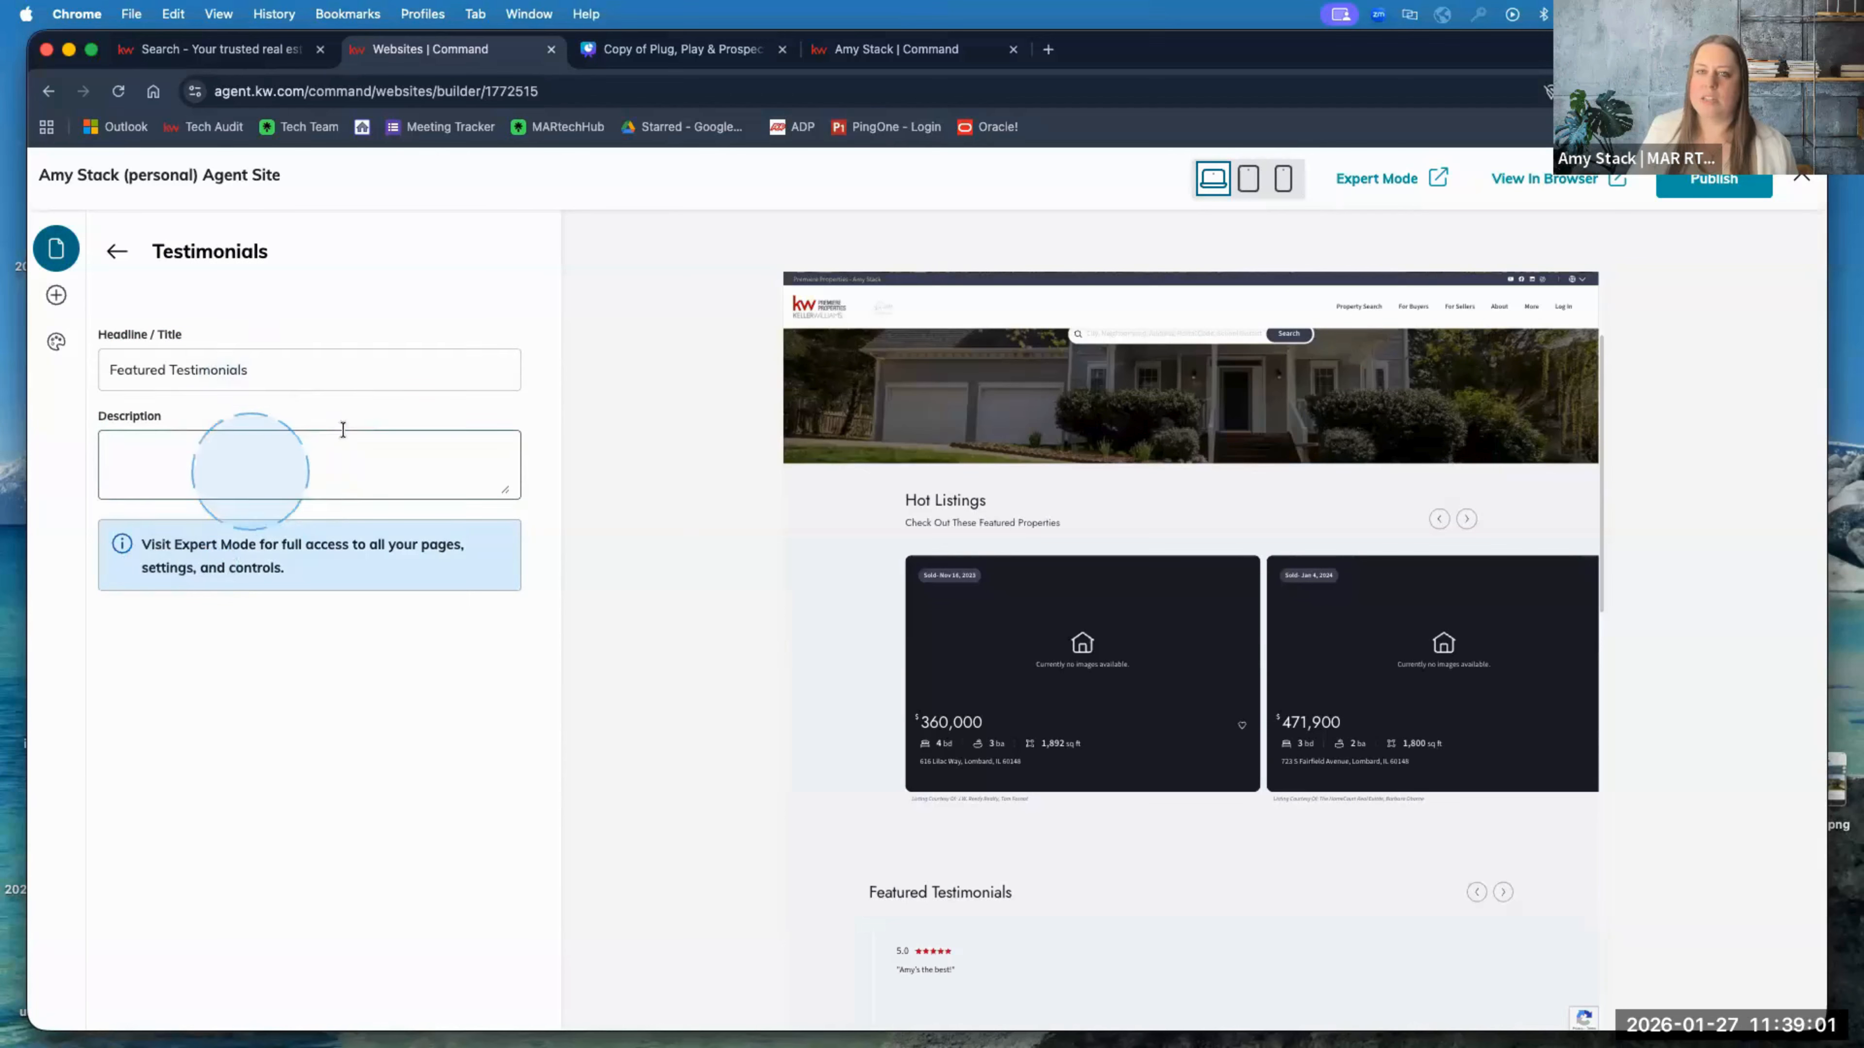
{"action": "left_click", "coordinate": [116, 253]}
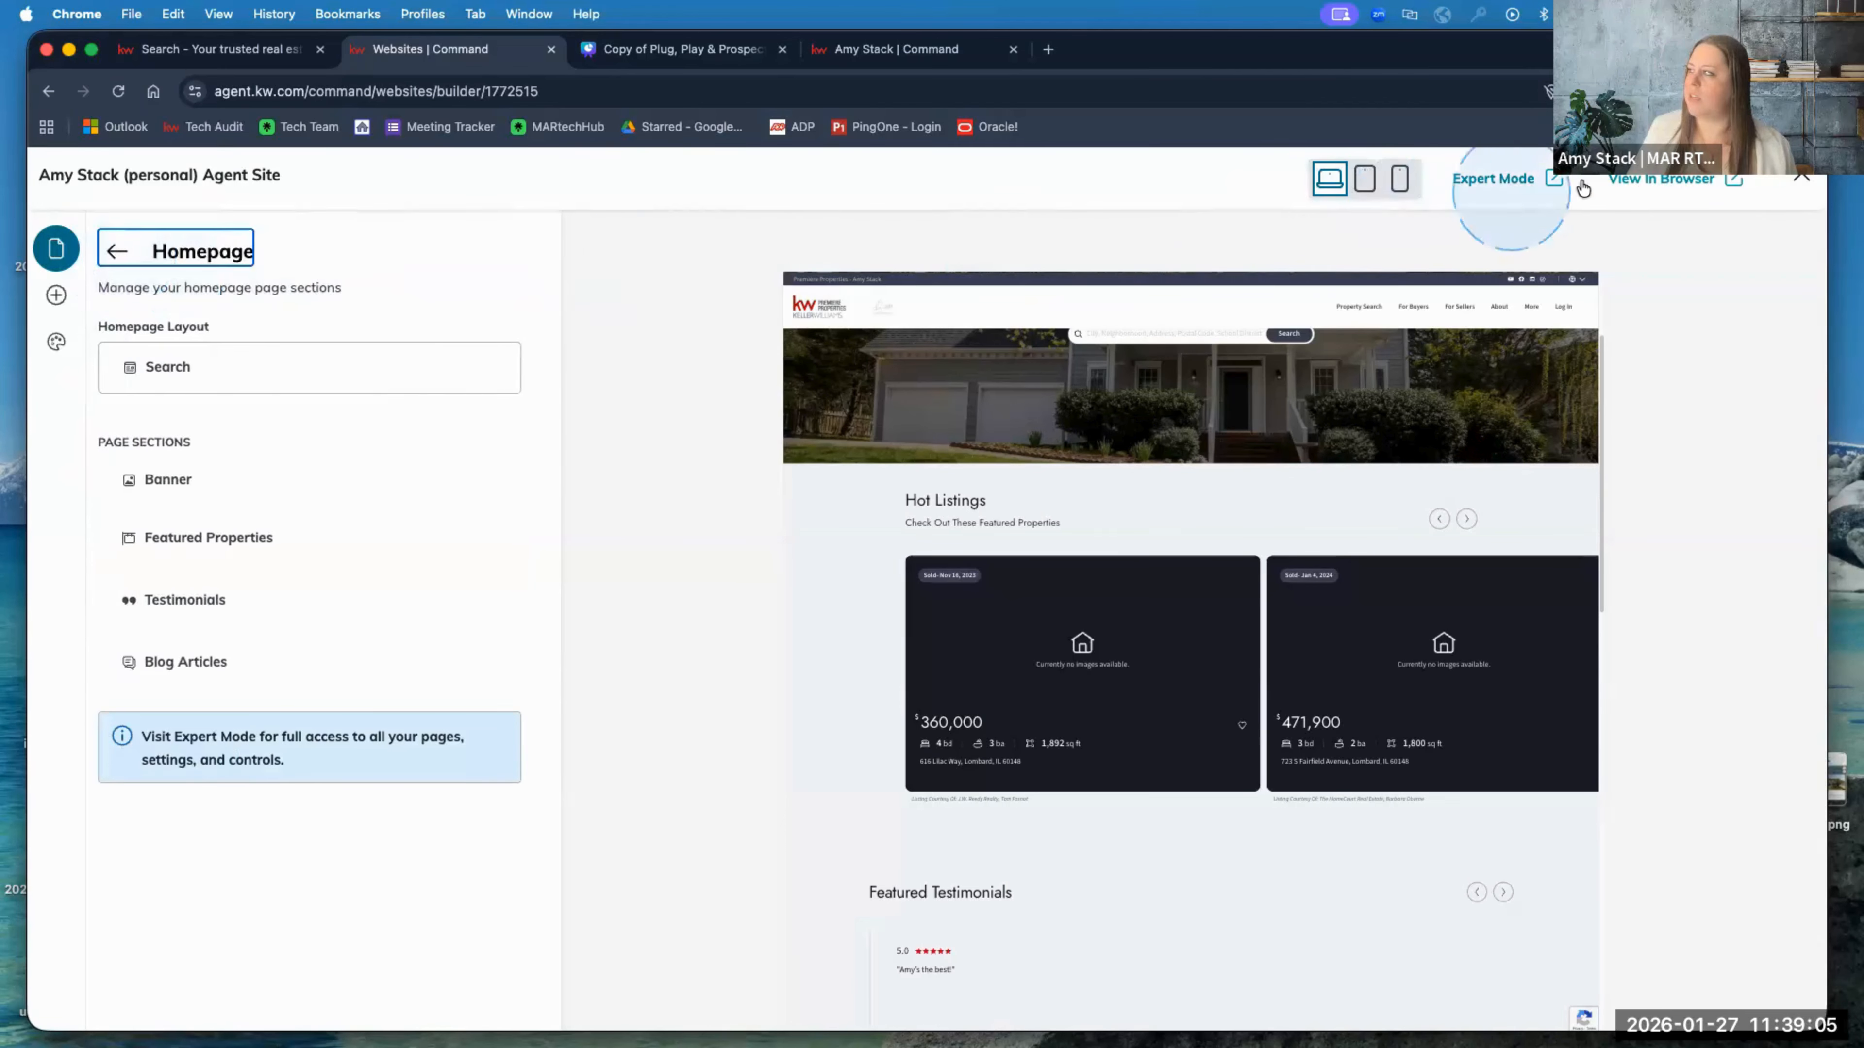
{"action": "left_click", "coordinate": [220, 49]}
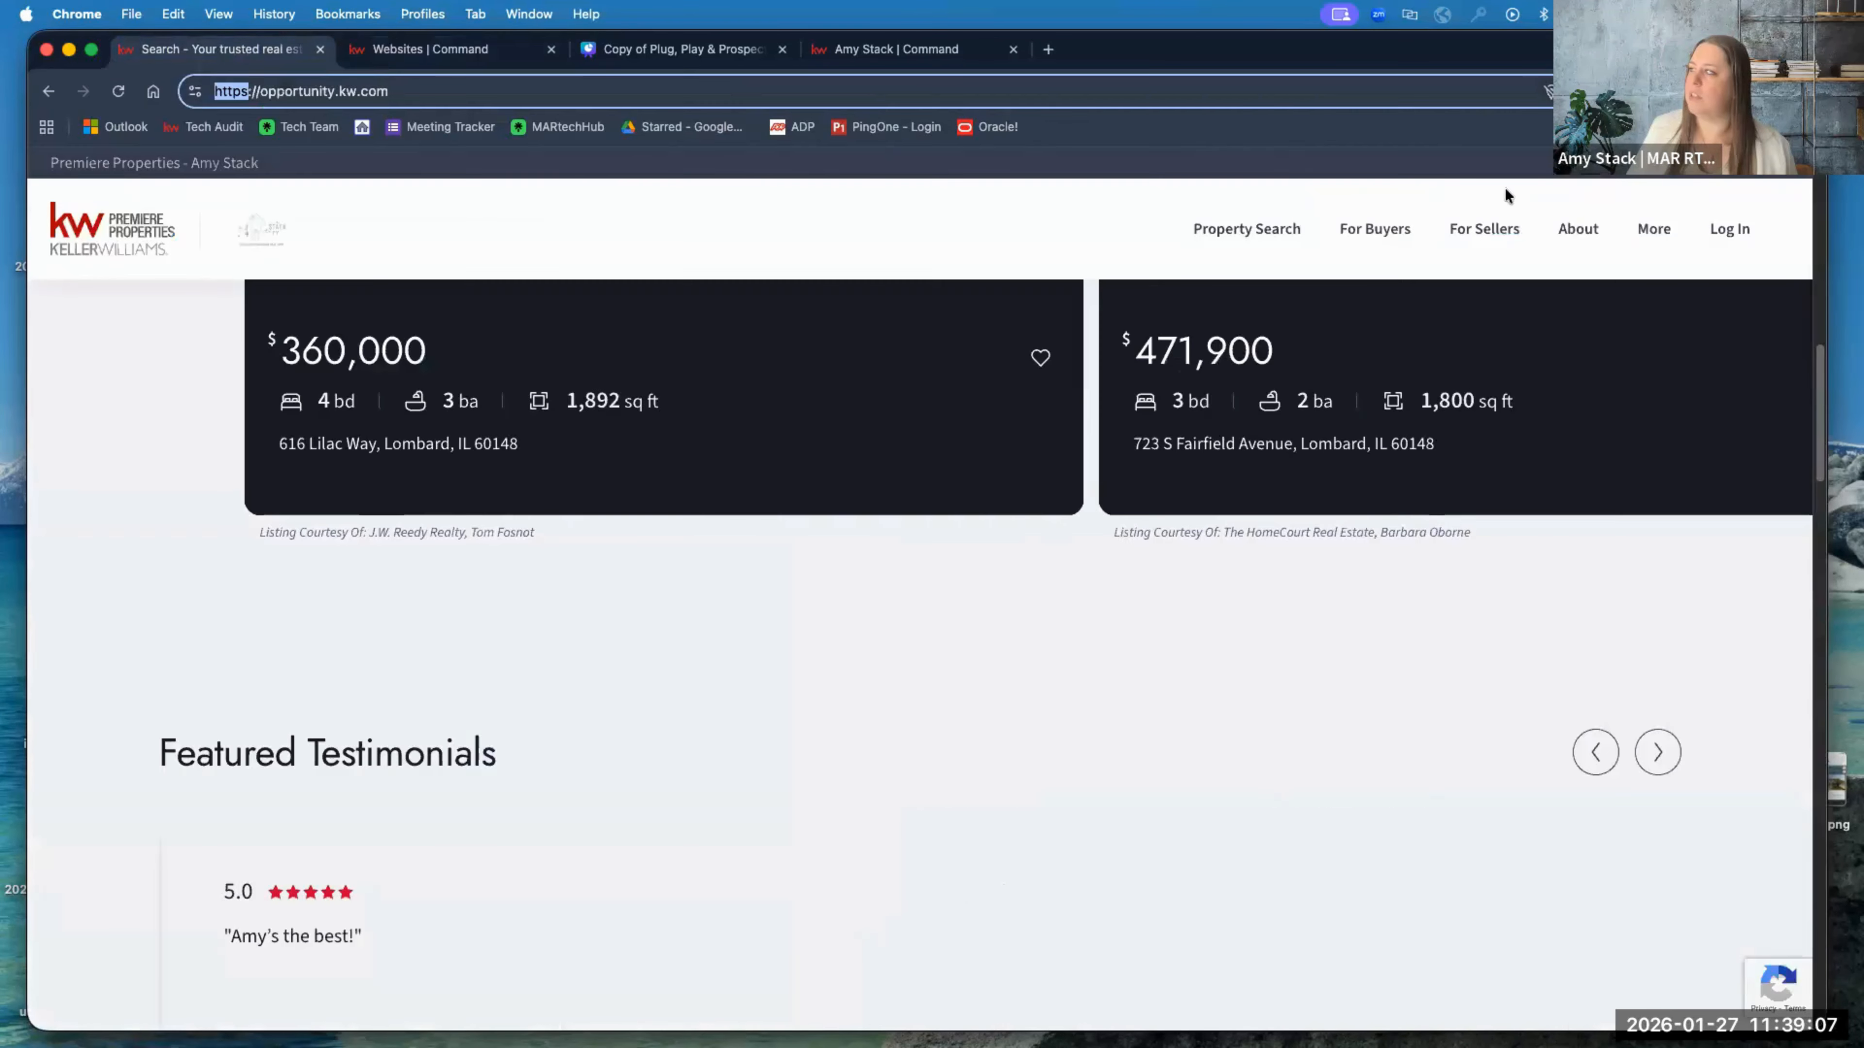
{"action": "mouse_move", "coordinate": [1649, 232]}
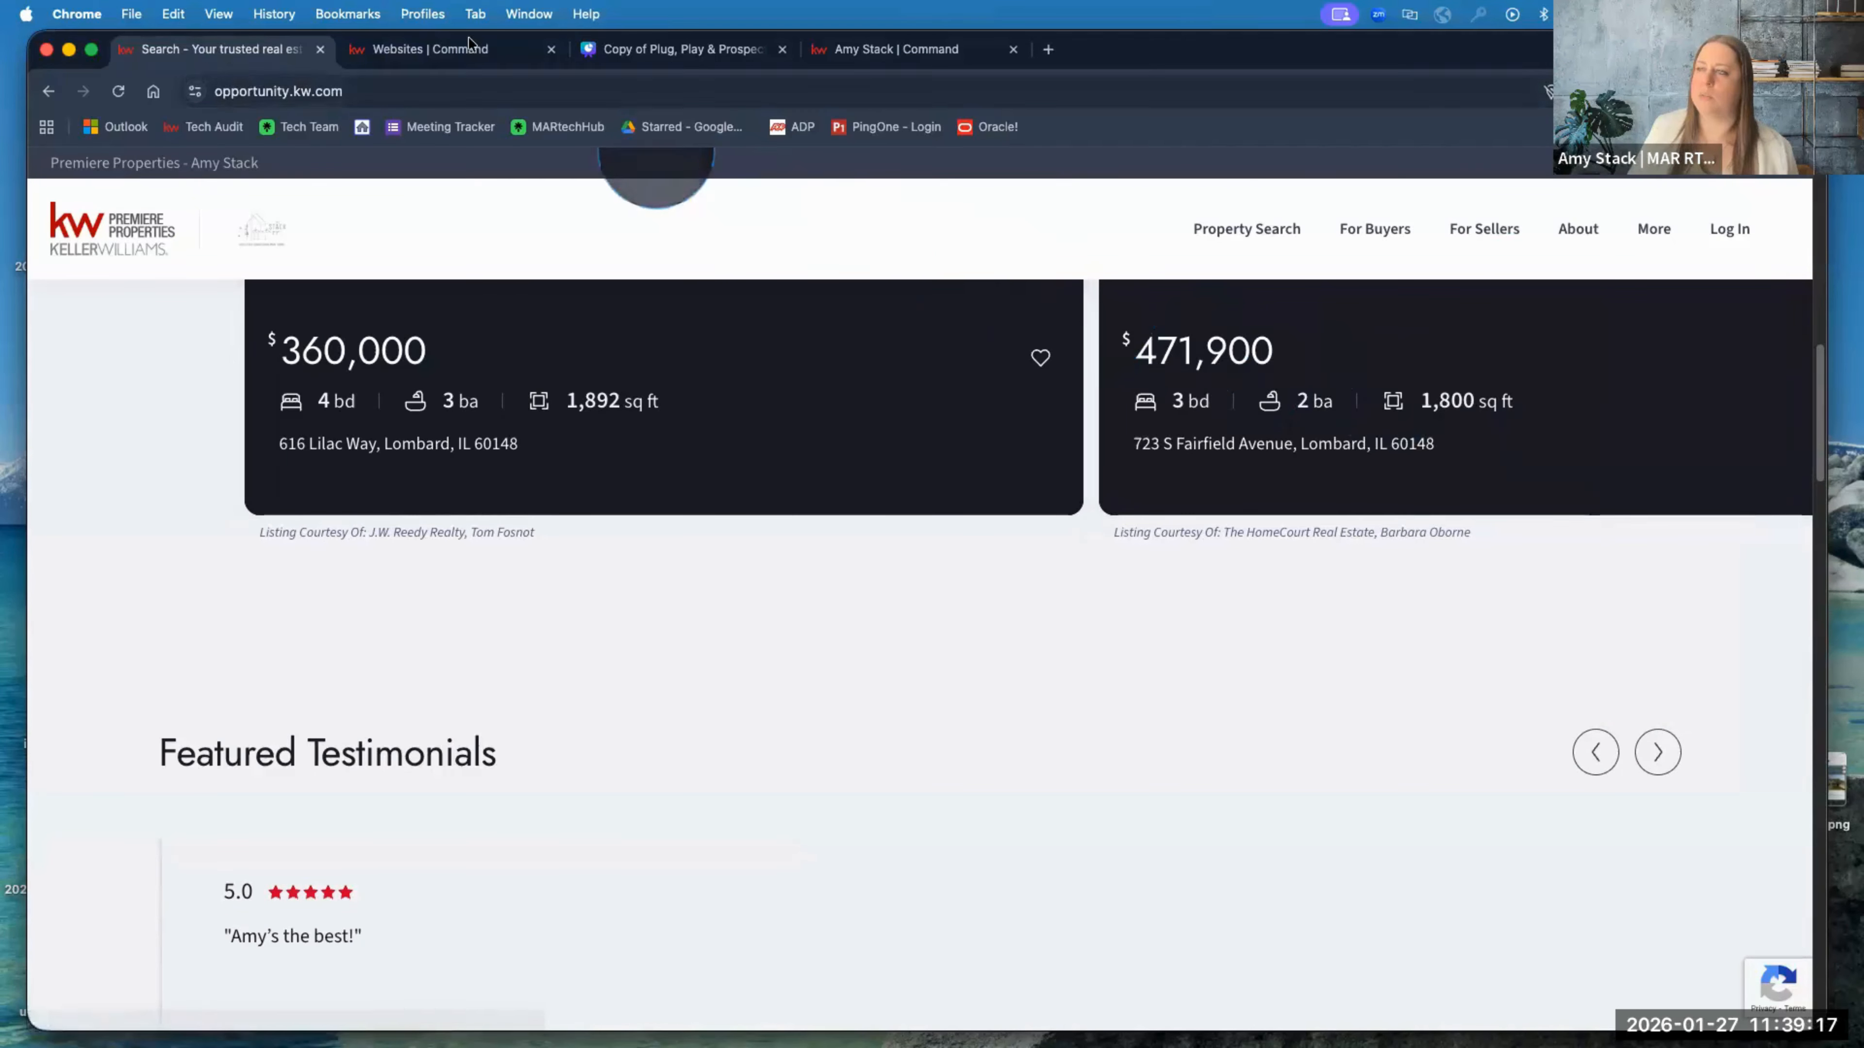
{"action": "left_click", "coordinate": [451, 49]}
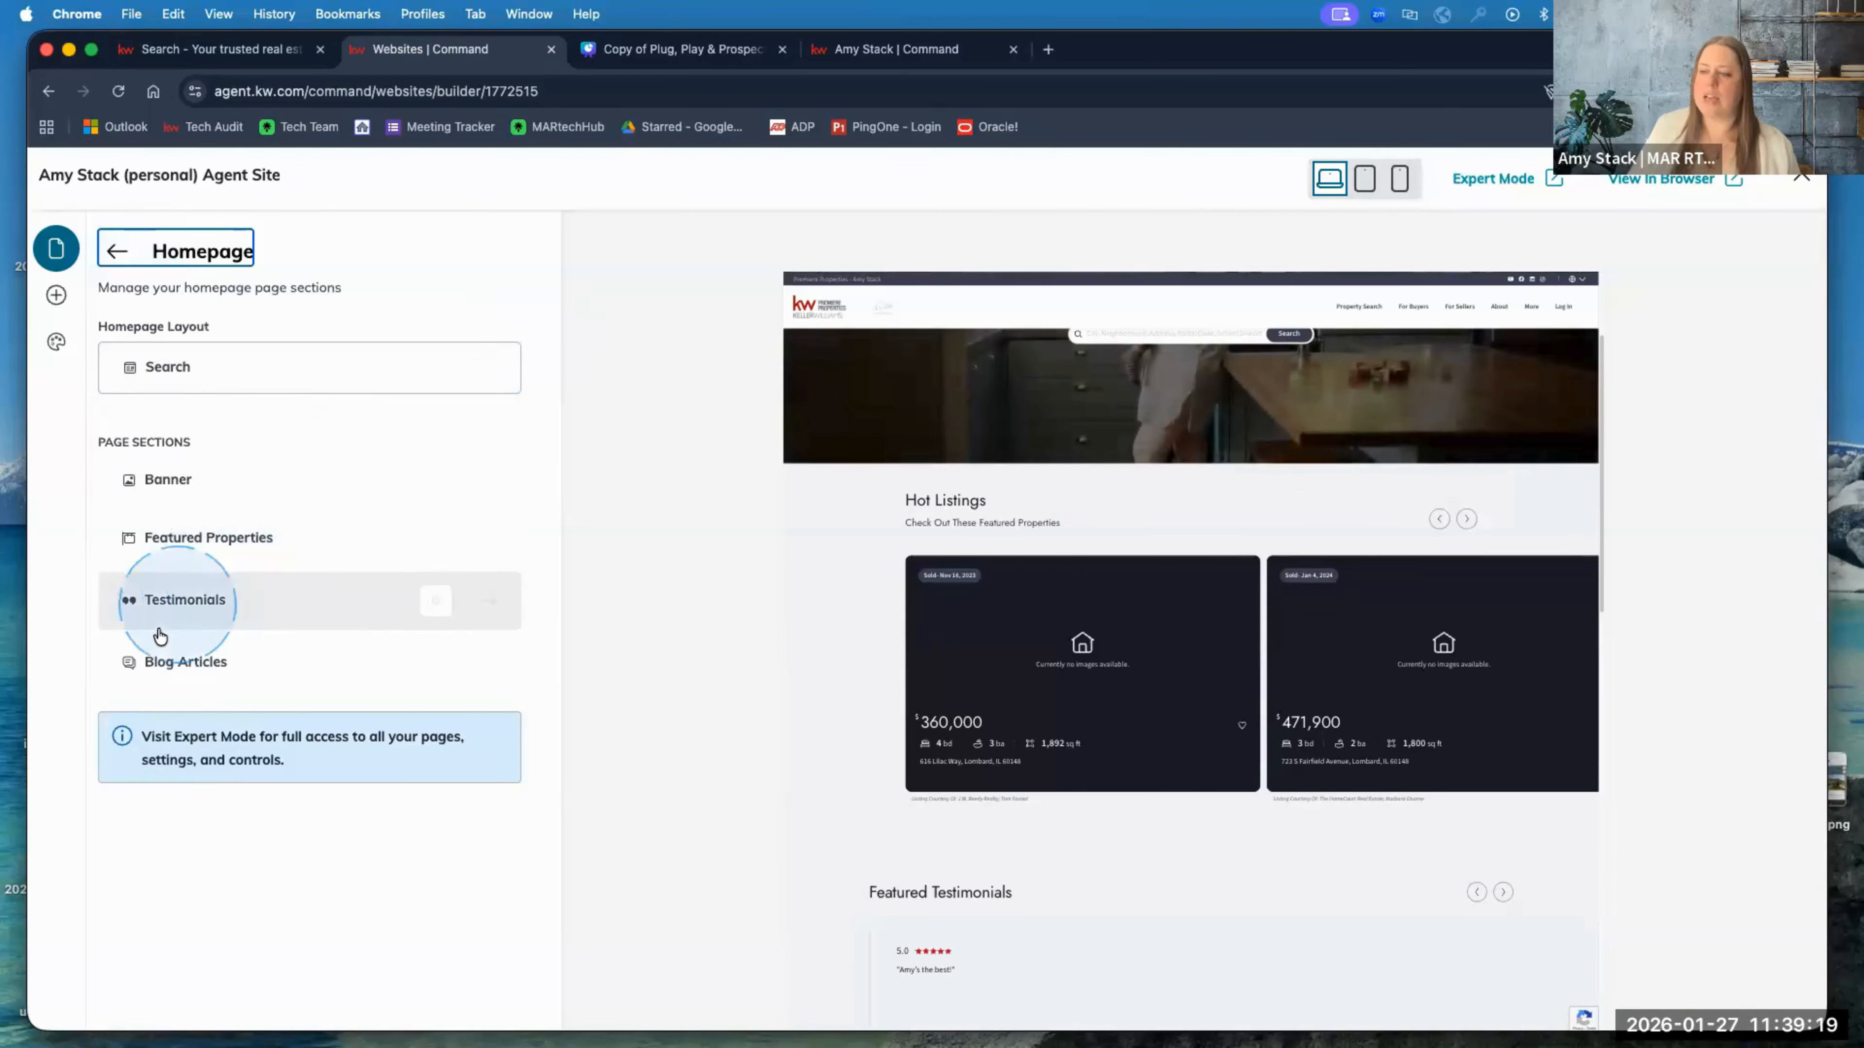
{"action": "left_click", "coordinate": [168, 662]}
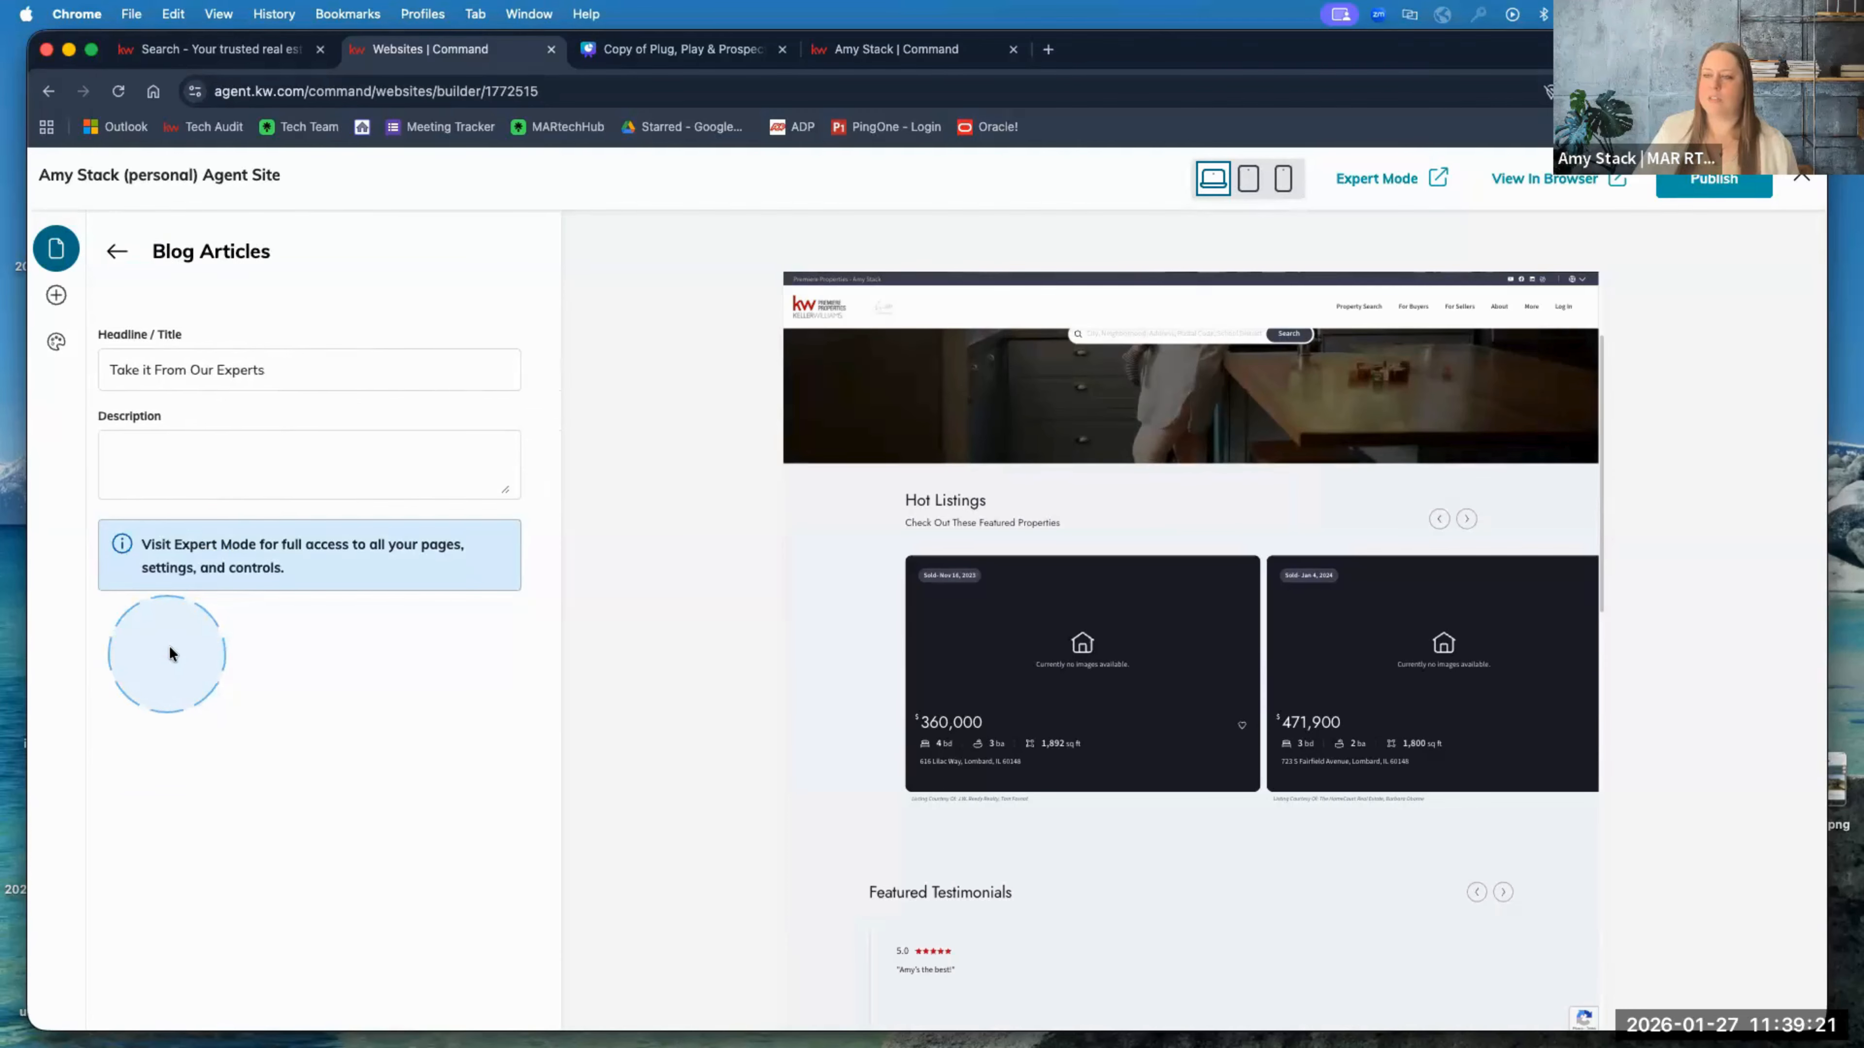
{"action": "left_click", "coordinate": [737, 663]}
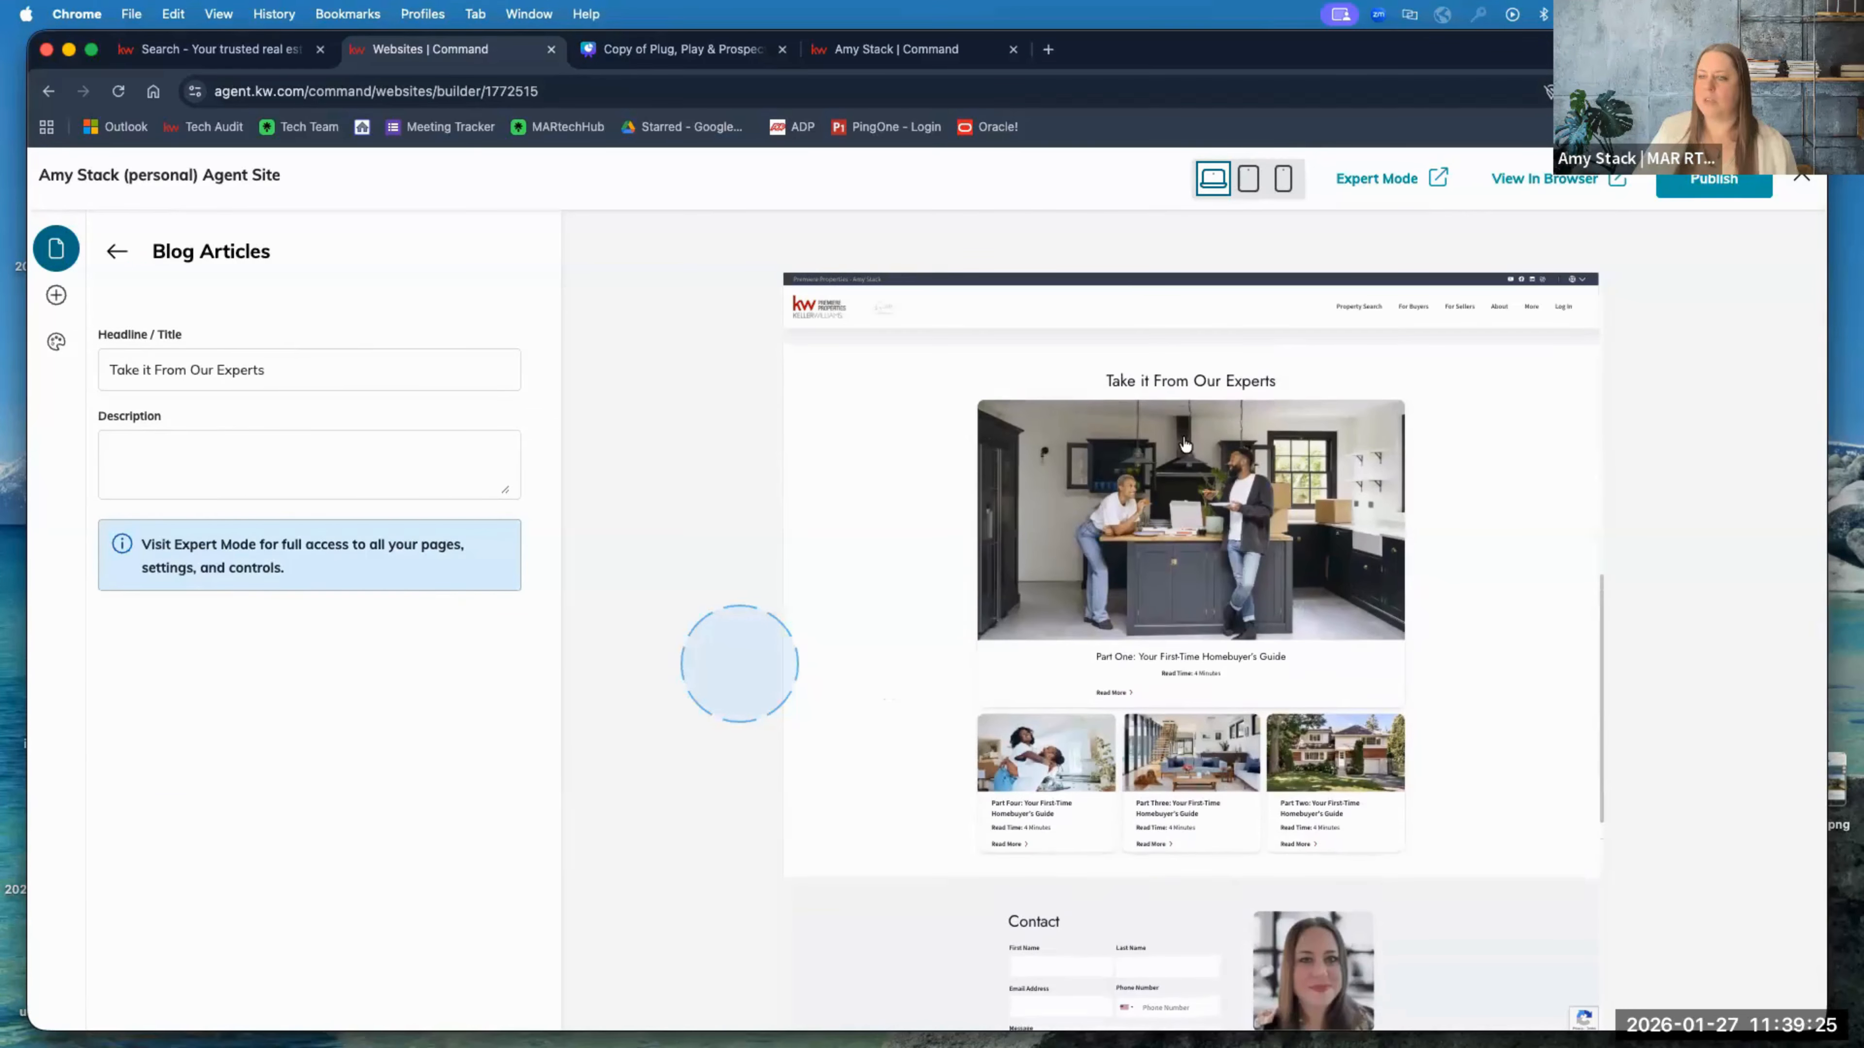
{"action": "left_click", "coordinate": [367, 370]}
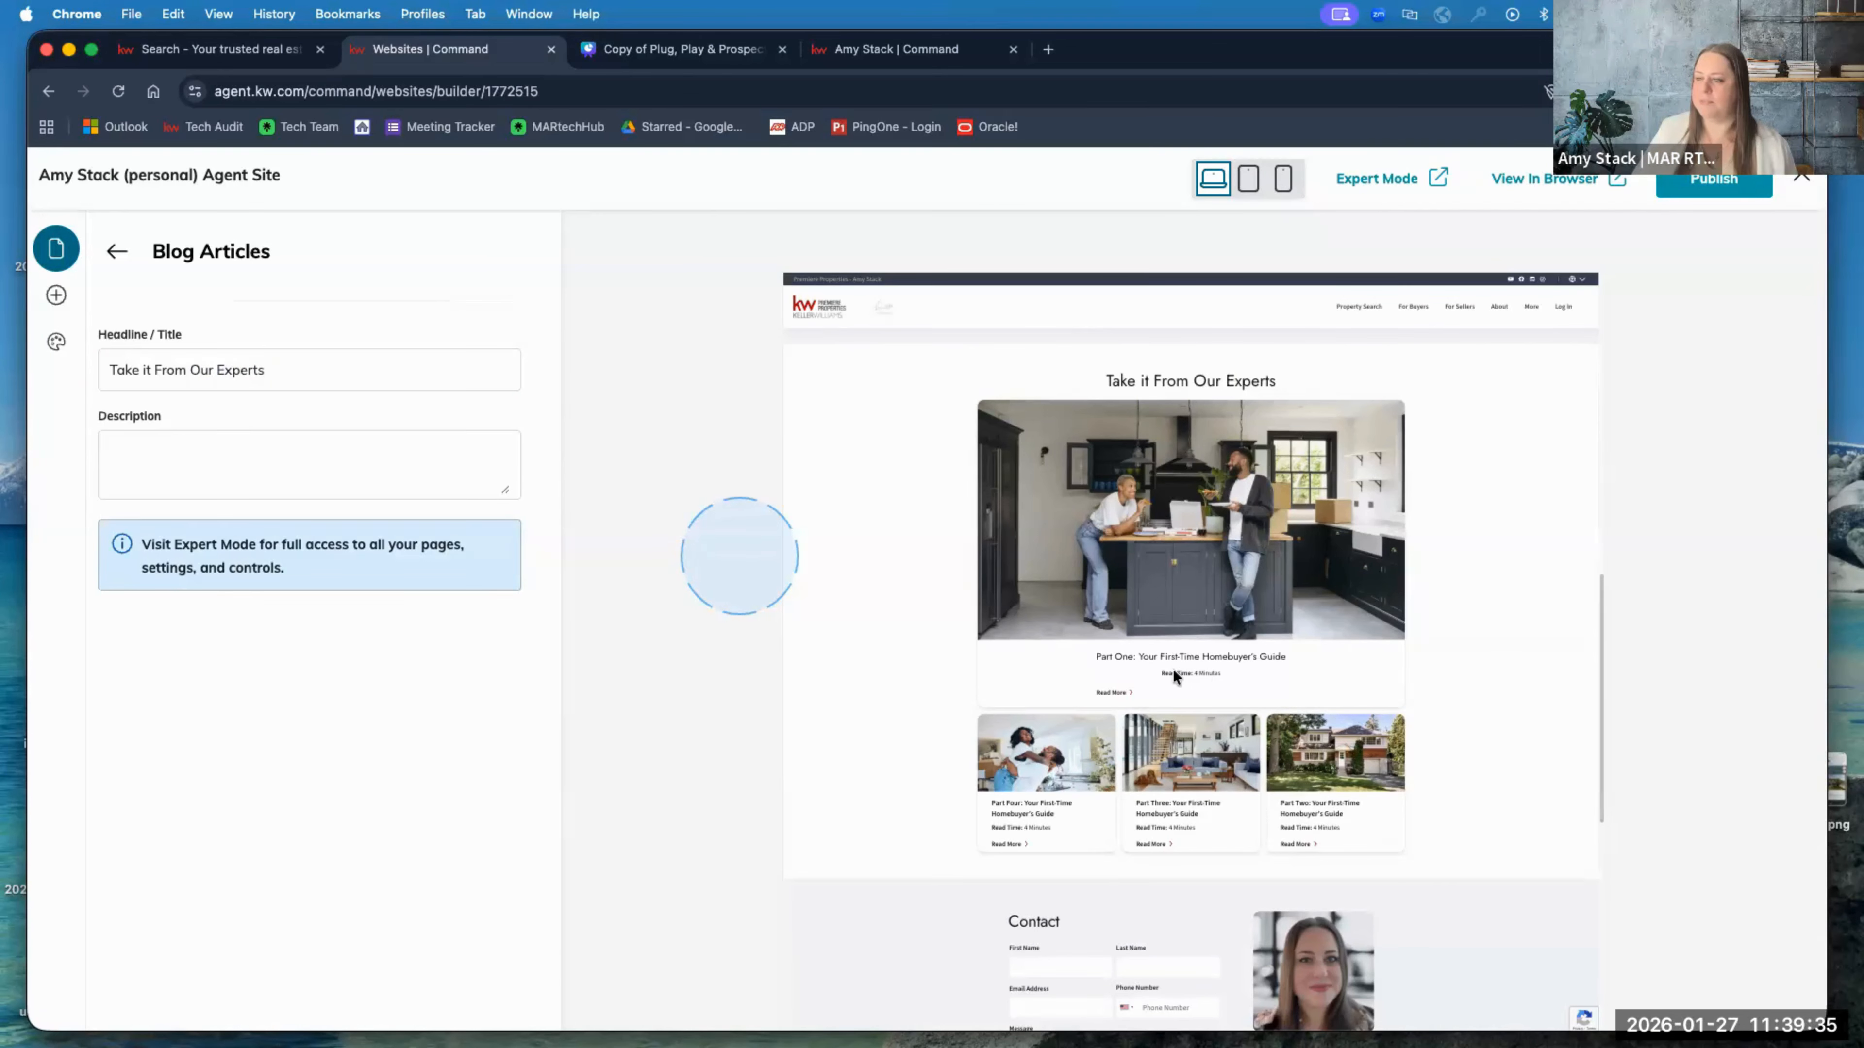
{"action": "triple_click", "coordinate": [146, 369]}
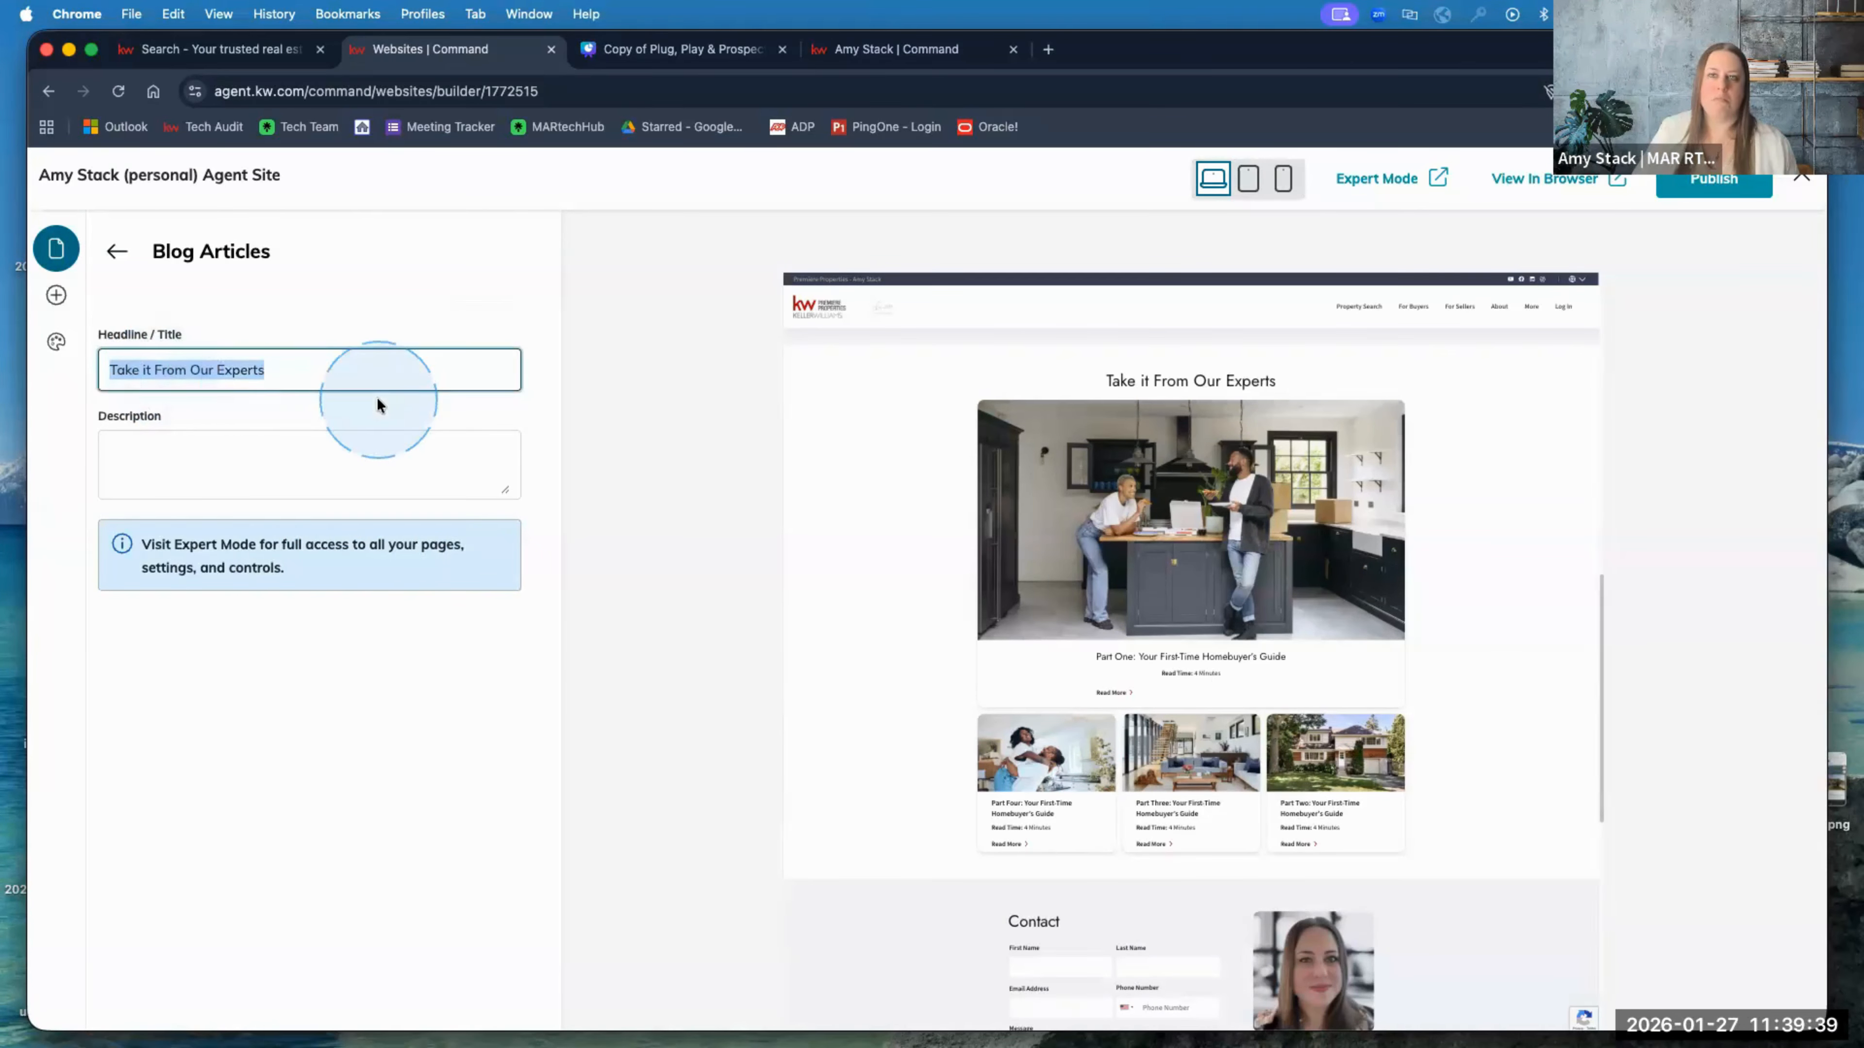
{"action": "left_click", "coordinate": [308, 456]}
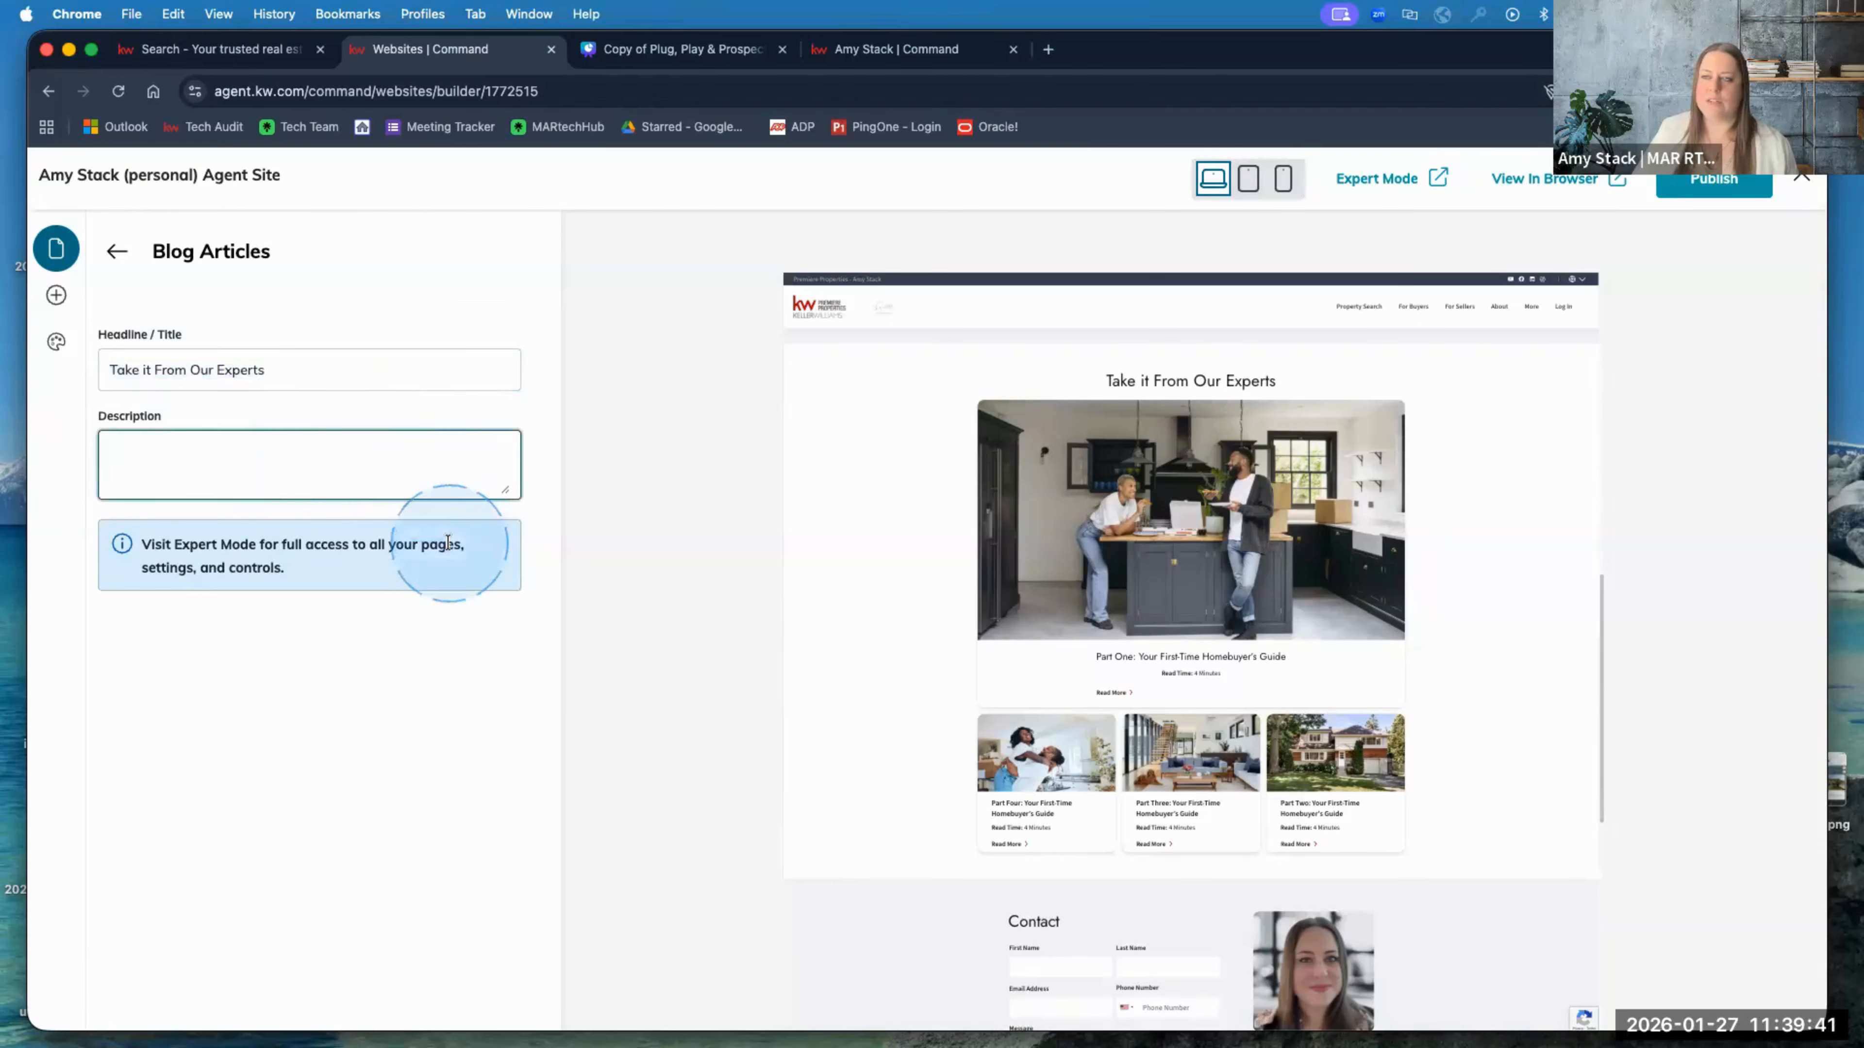
{"action": "left_click", "coordinate": [118, 253]}
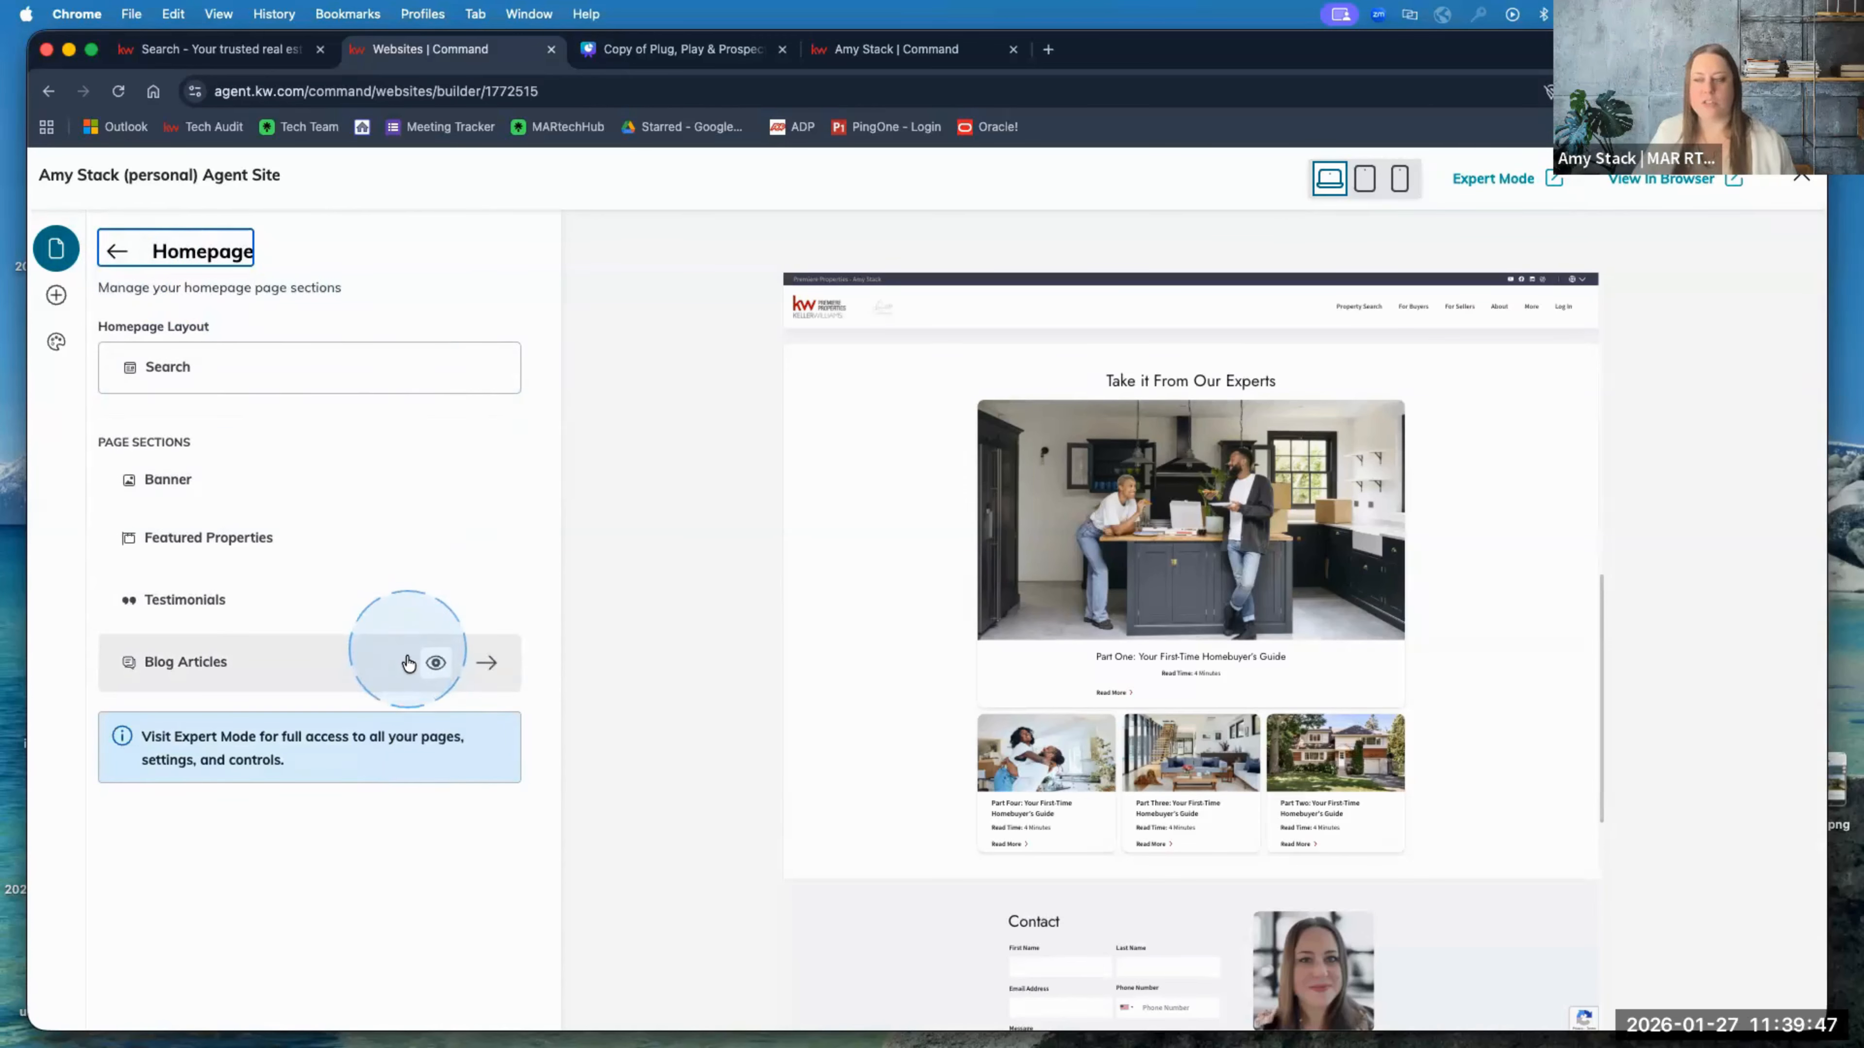
{"action": "left_click", "coordinate": [435, 665]}
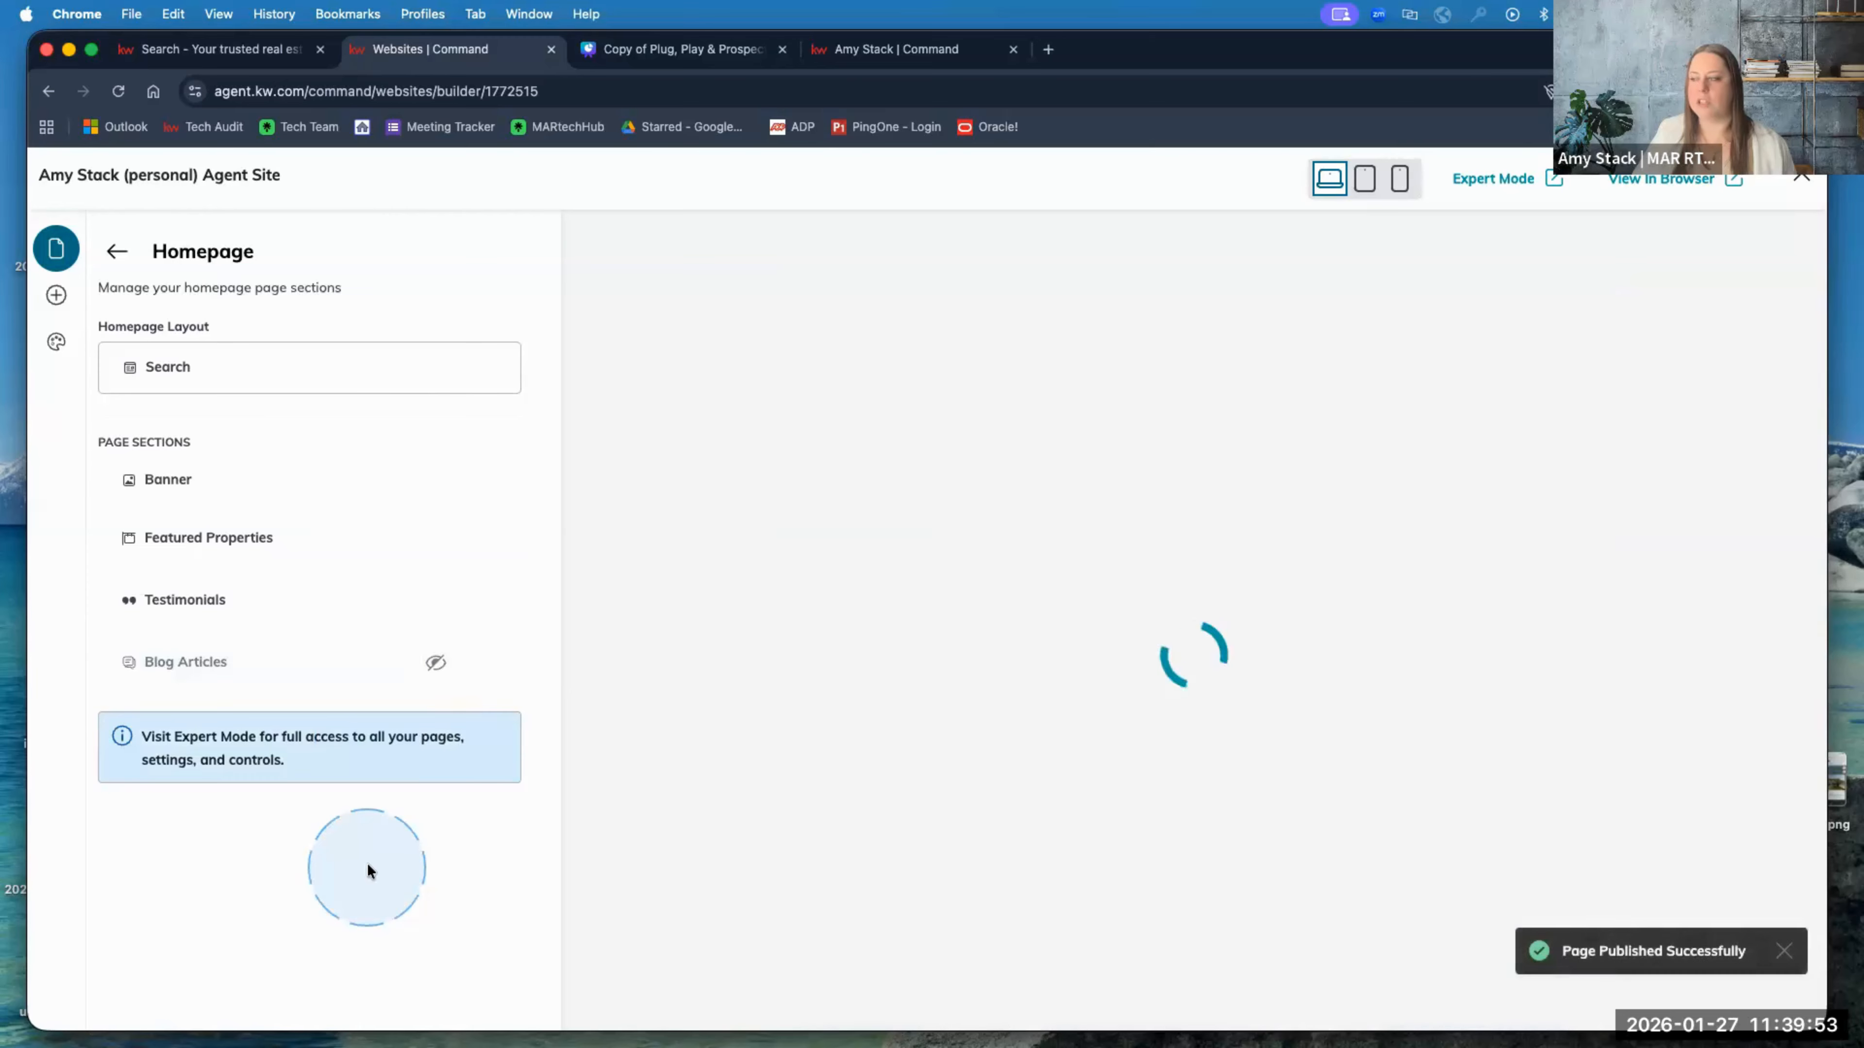
{"action": "scroll", "coordinate": [803, 675], "scroll_direction": "down", "scroll_amount": 10}
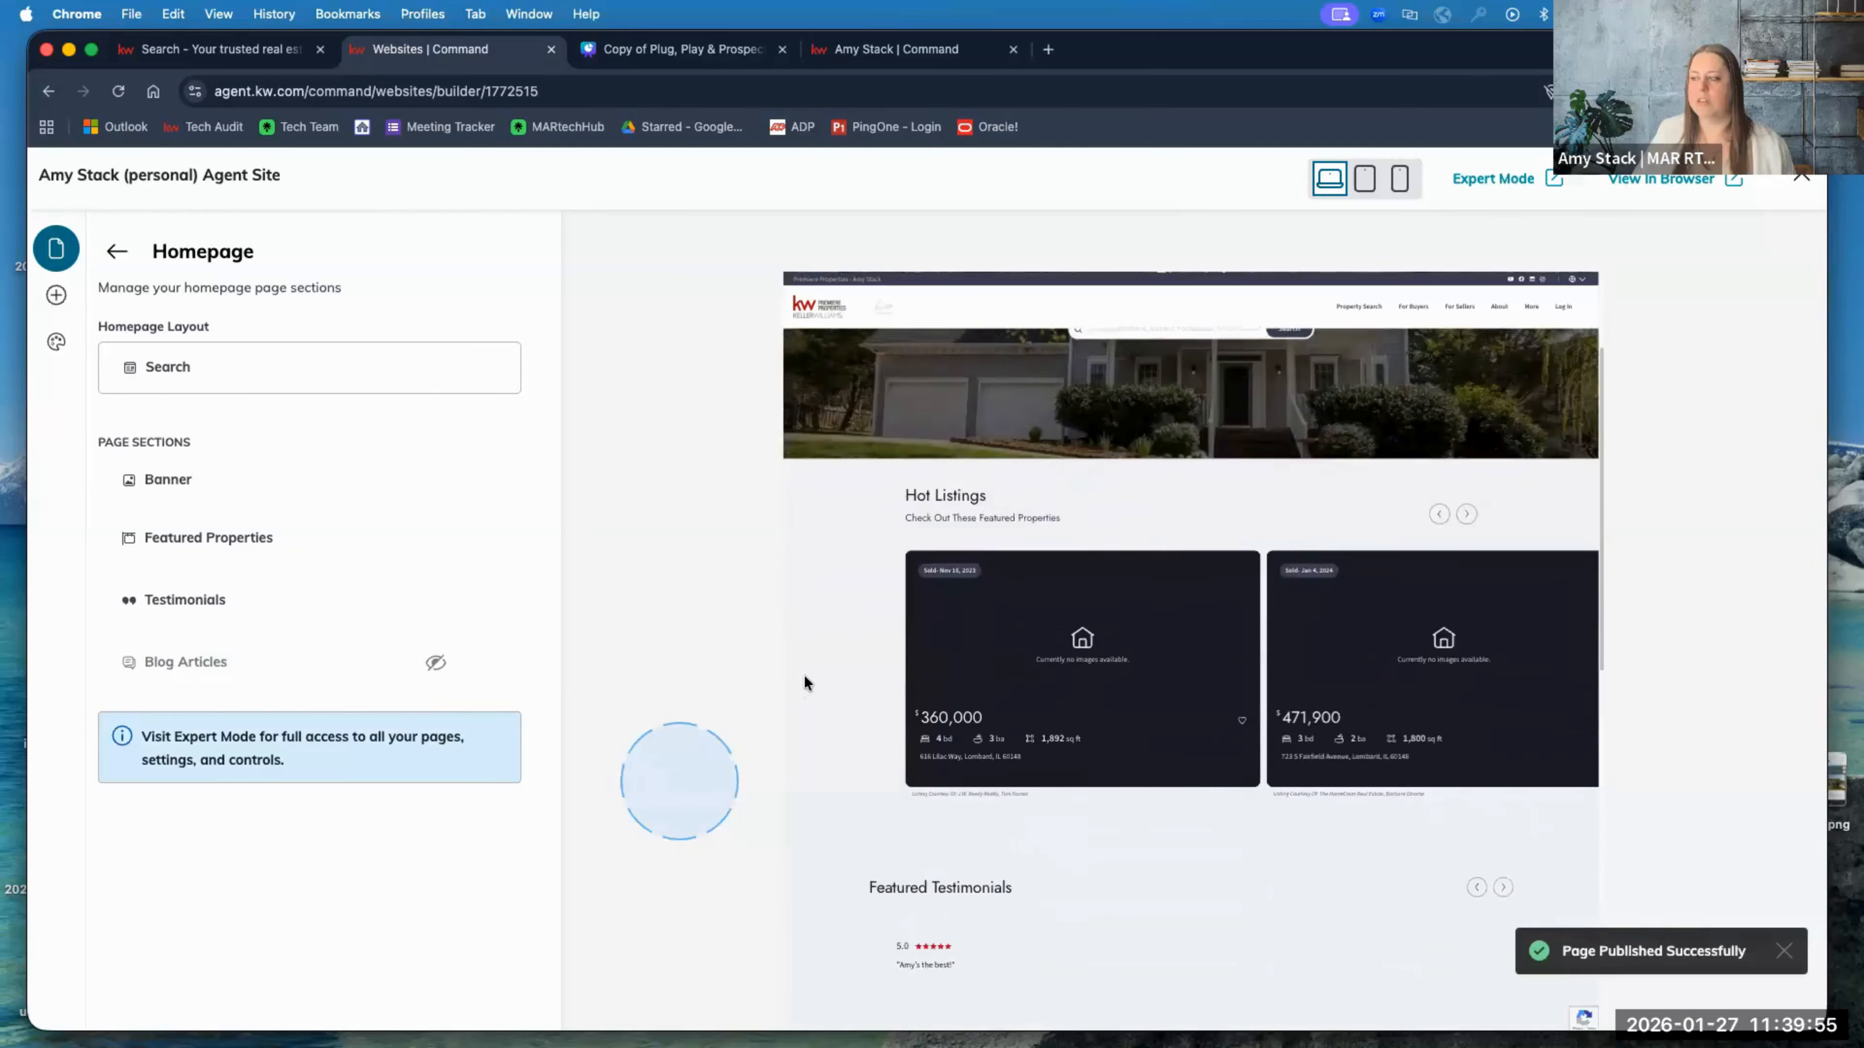
{"action": "scroll", "coordinate": [810, 667], "scroll_direction": "down", "scroll_amount": 3}
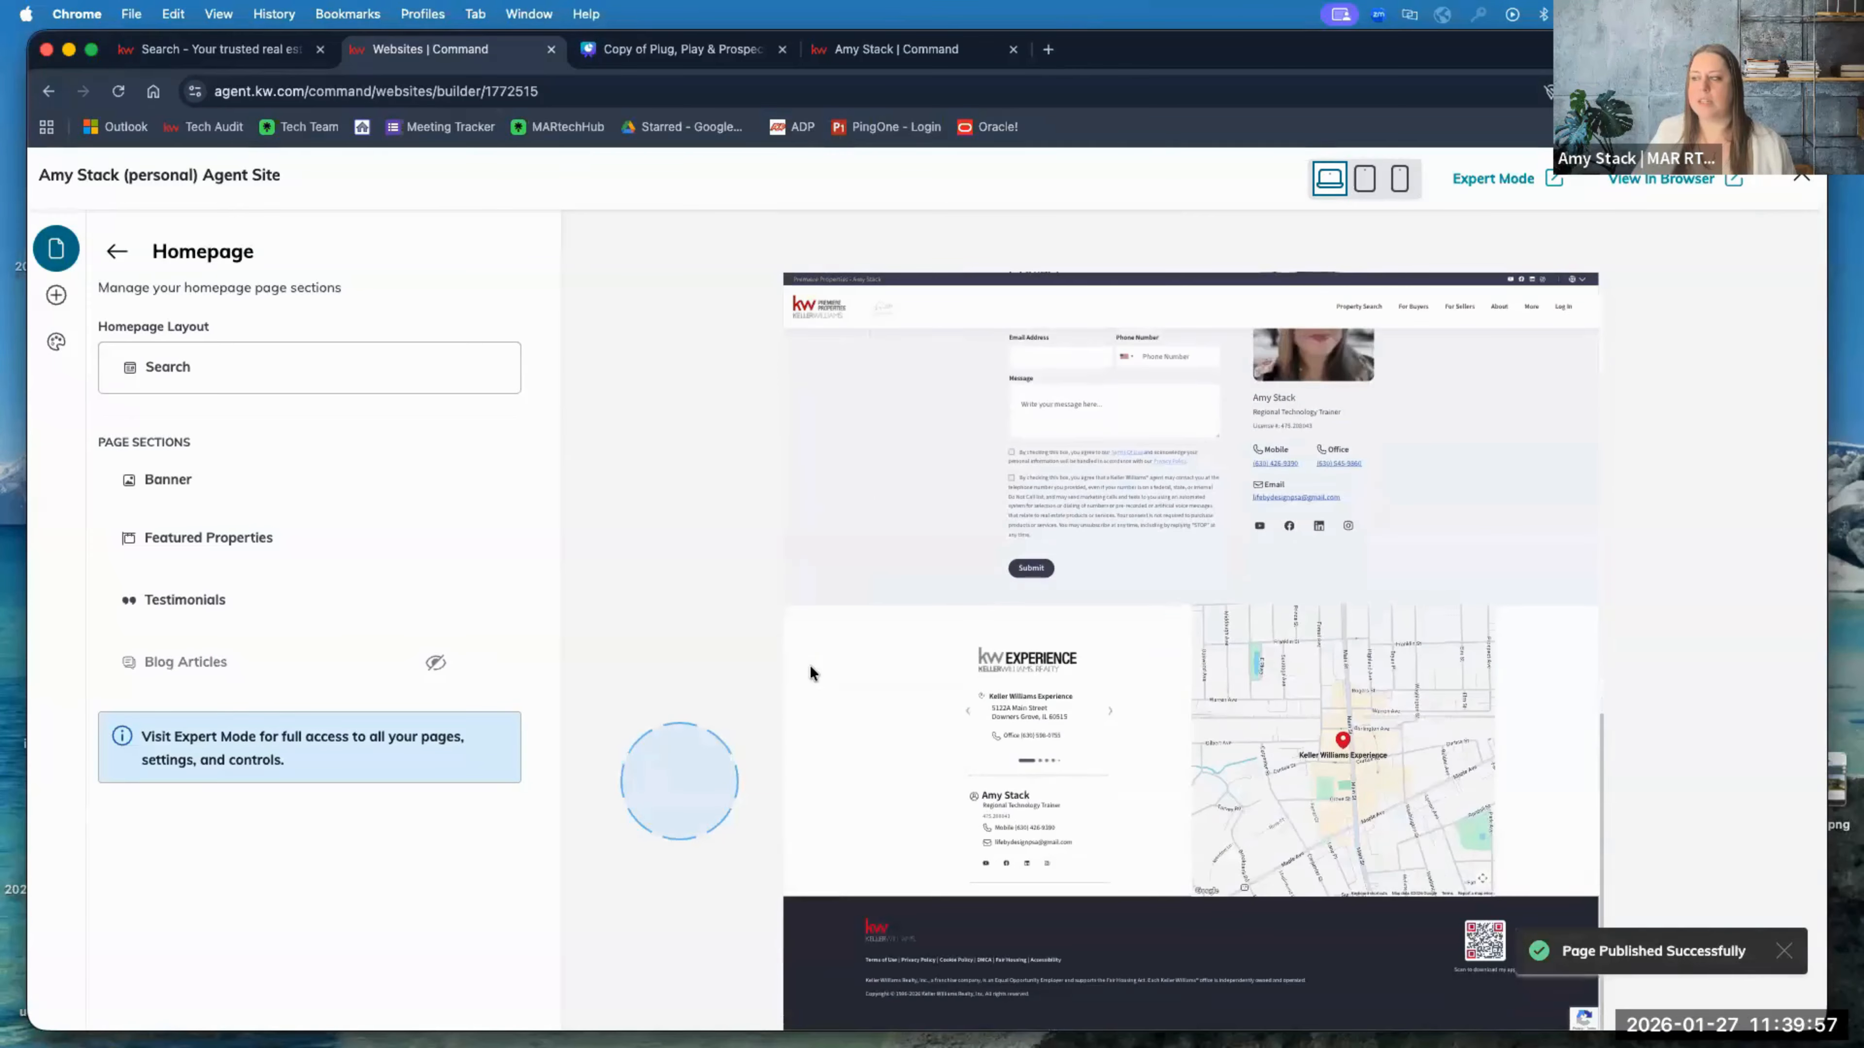
{"action": "scroll", "coordinate": [810, 667], "scroll_direction": "up", "scroll_amount": 6}
{"action": "scroll", "coordinate": [809, 673], "scroll_direction": "up", "scroll_amount": 7}
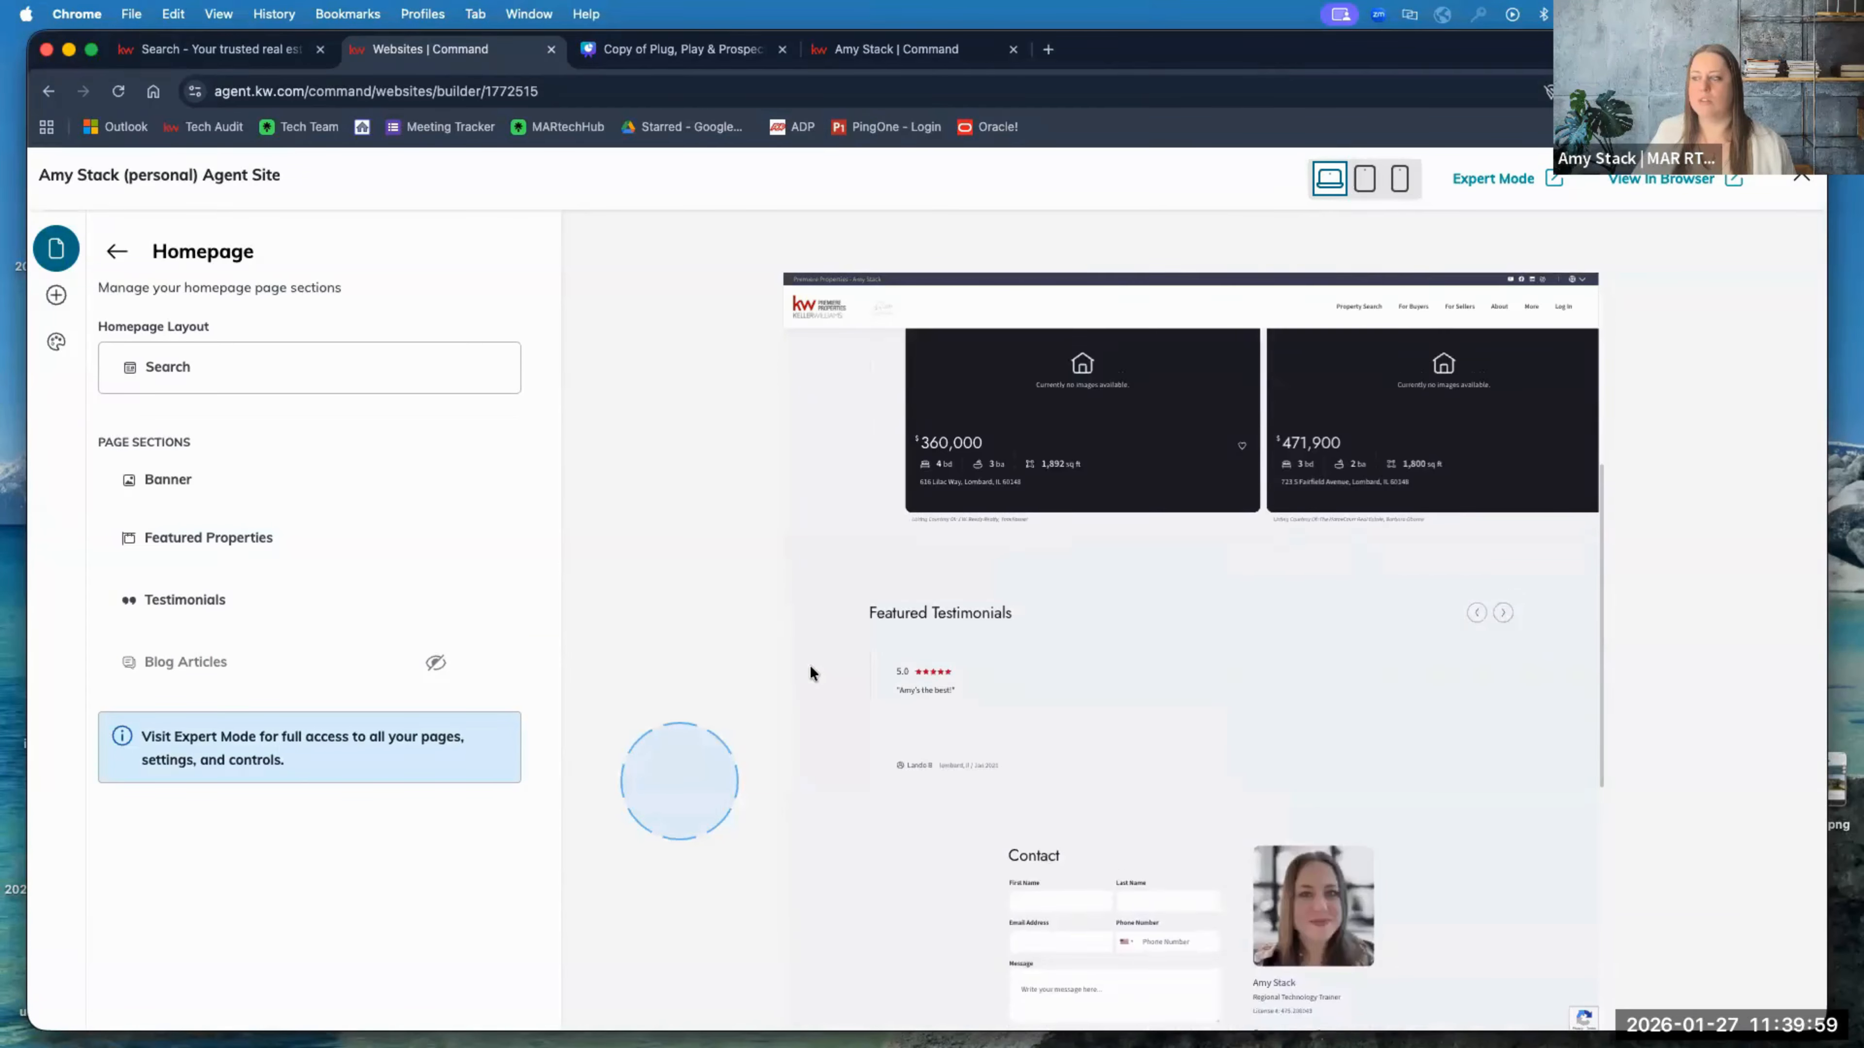
{"action": "left_click", "coordinate": [435, 663]}
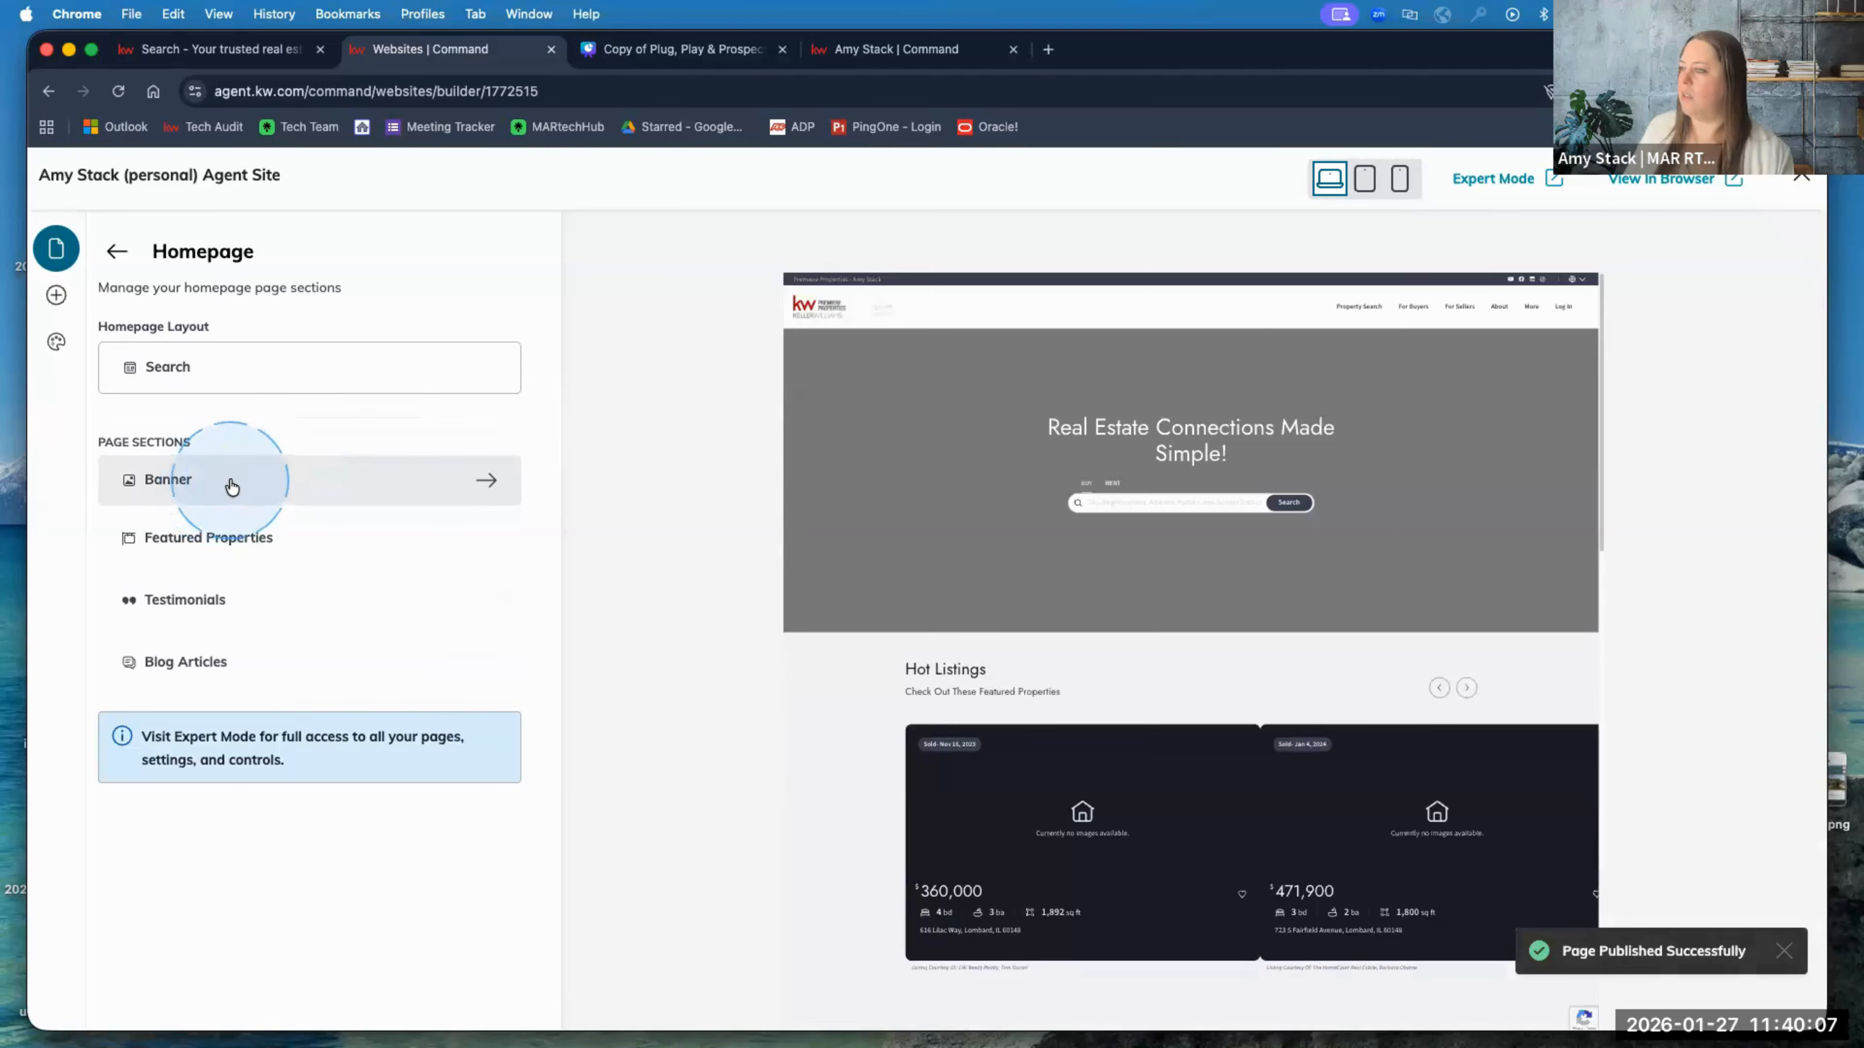
{"action": "left_click", "coordinate": [229, 484]}
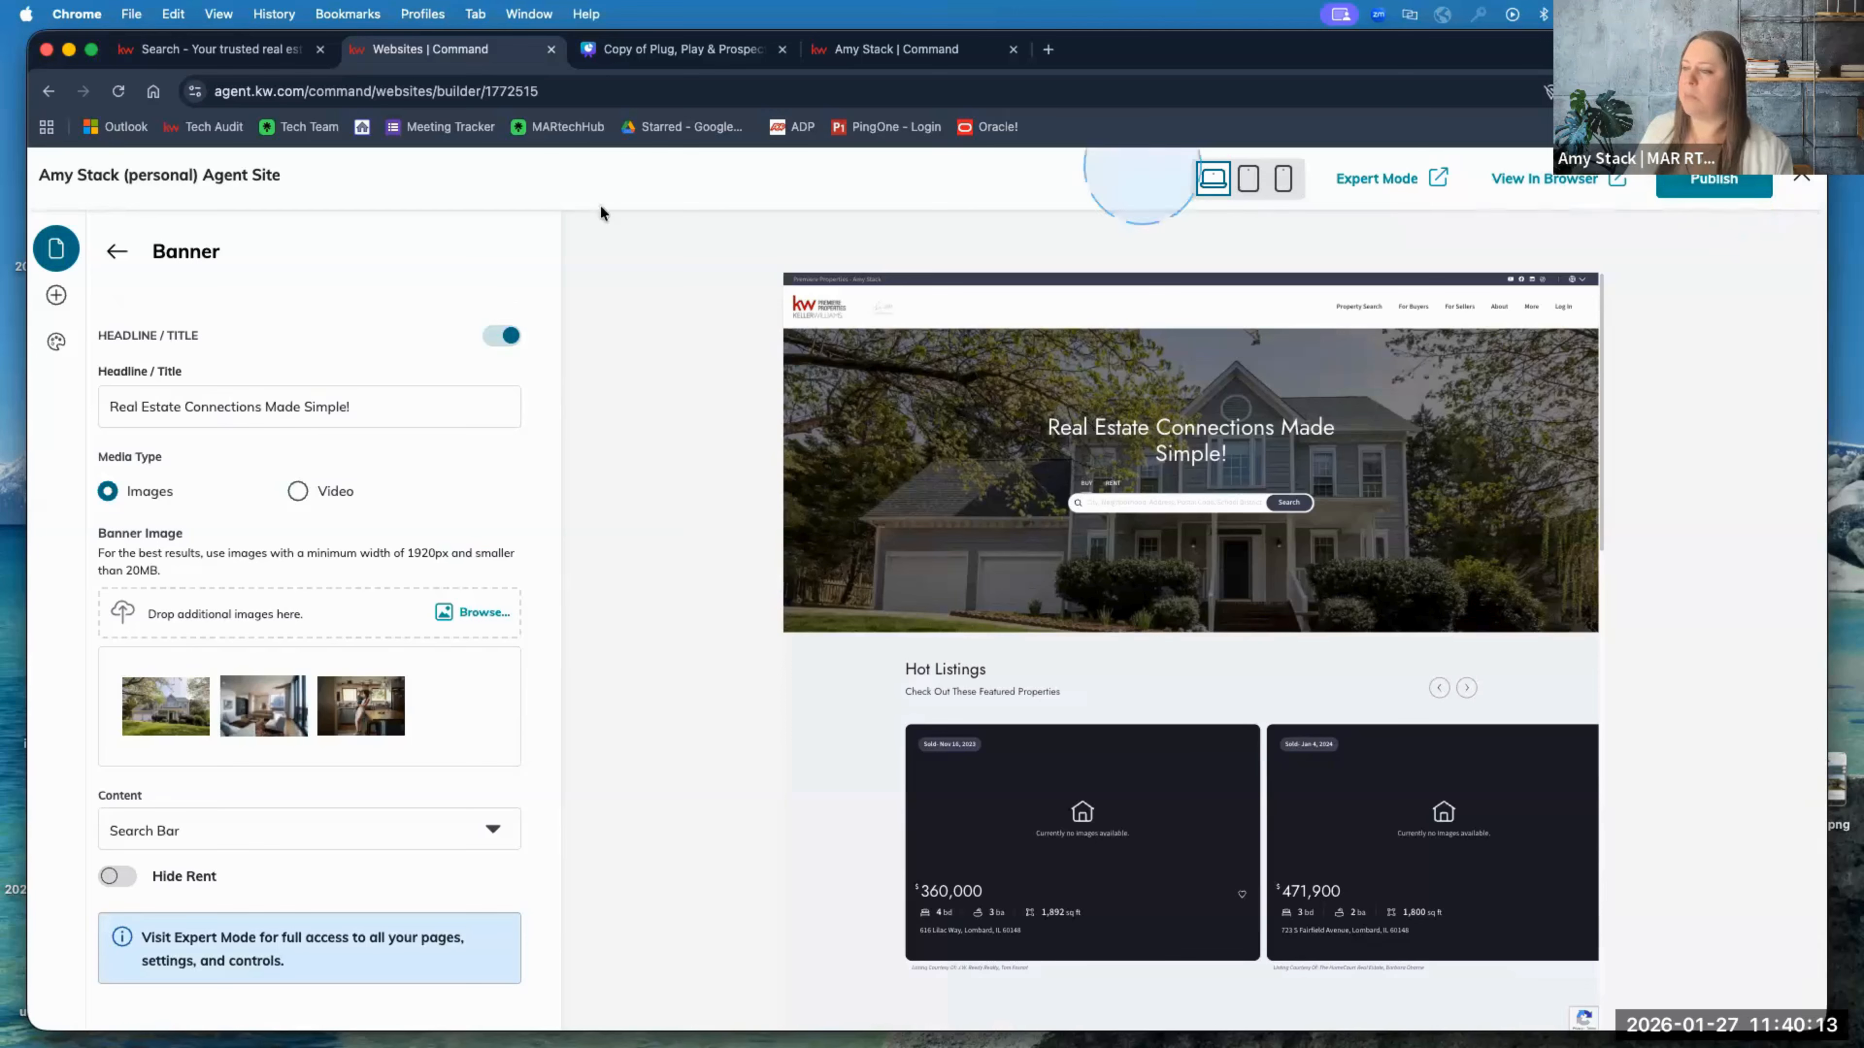
{"action": "left_click", "coordinate": [116, 252]}
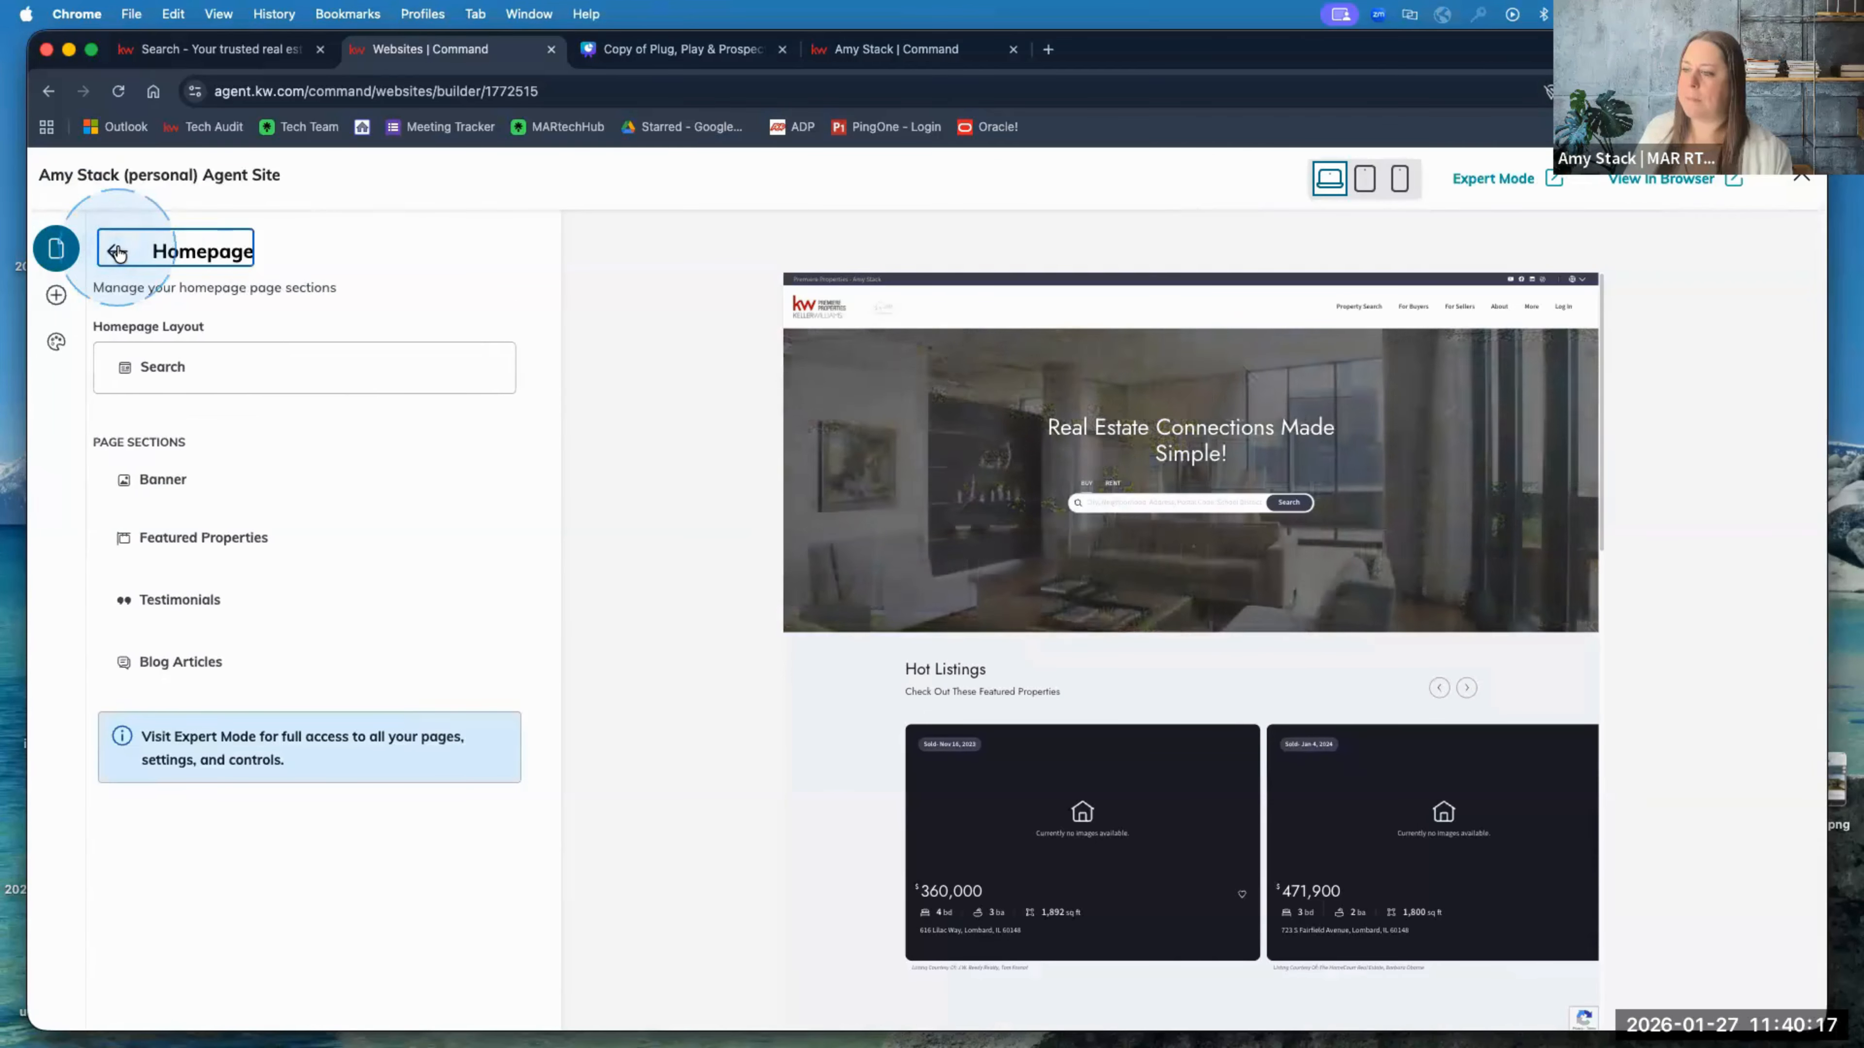
{"action": "left_click", "coordinate": [117, 252]}
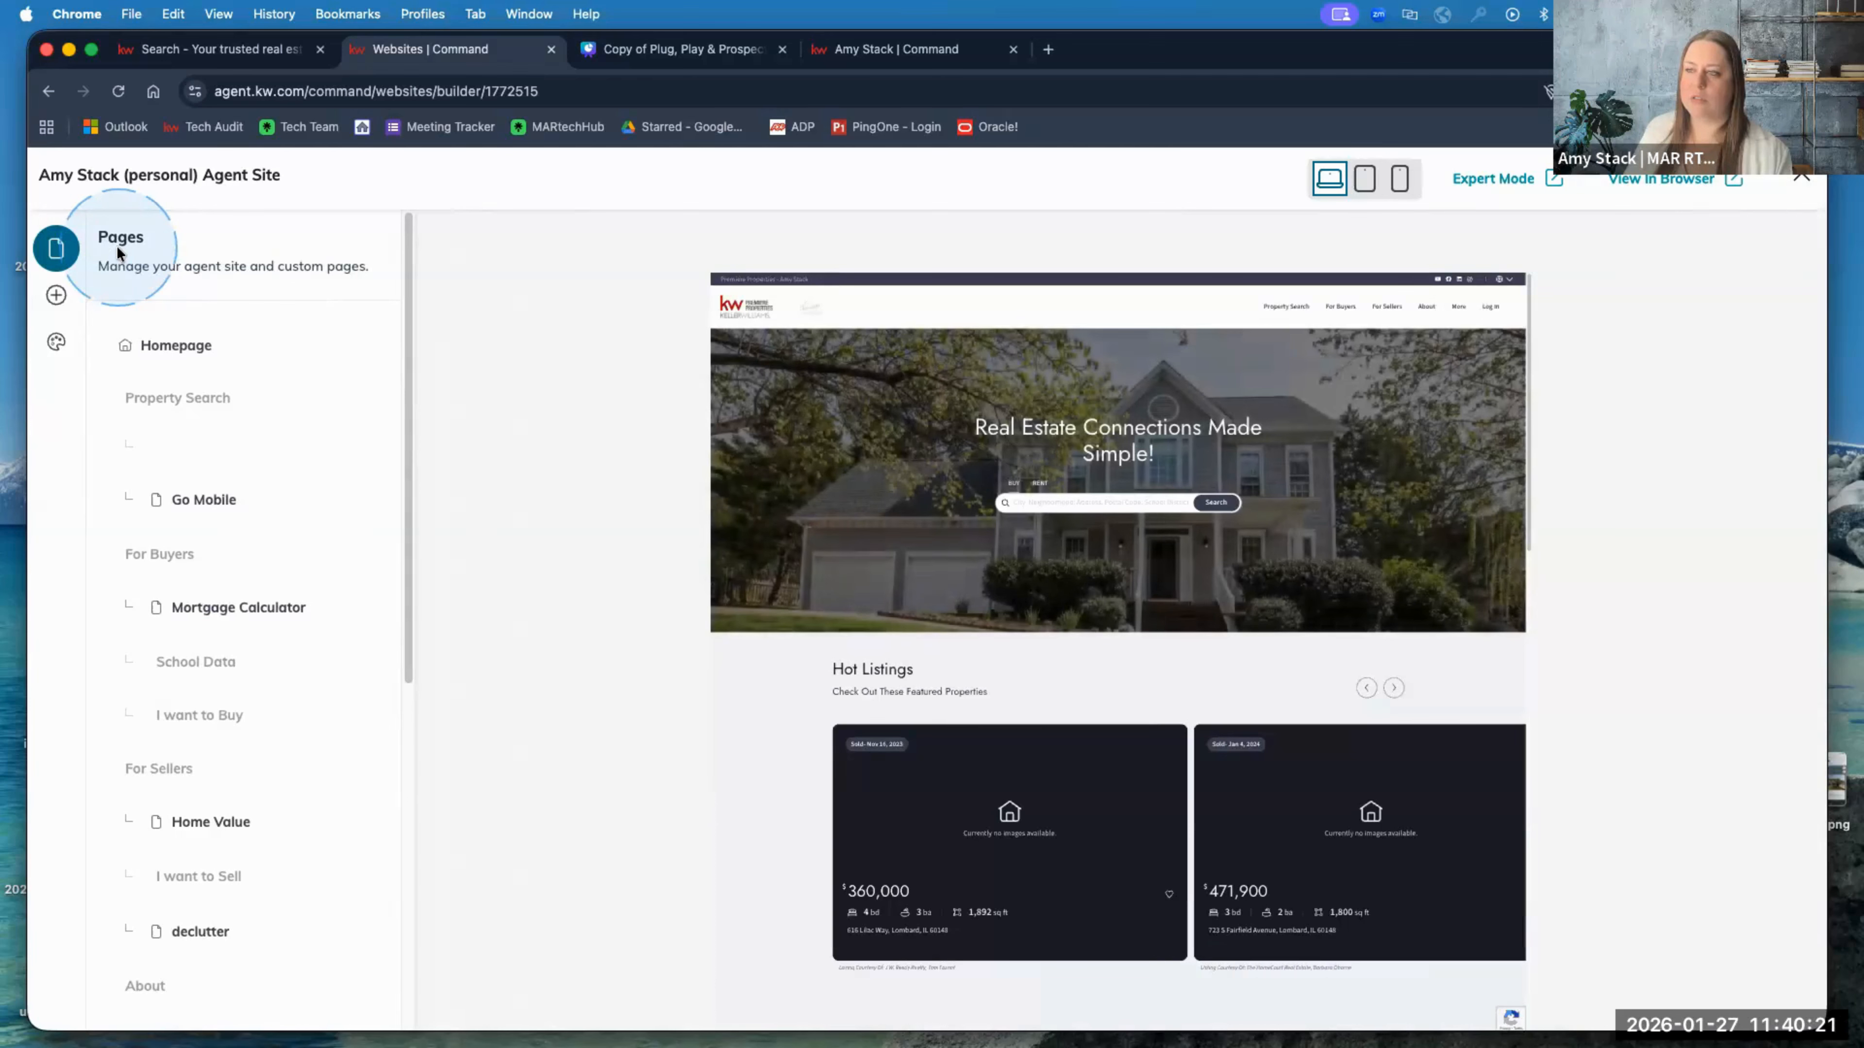
{"action": "left_click", "coordinate": [167, 353]}
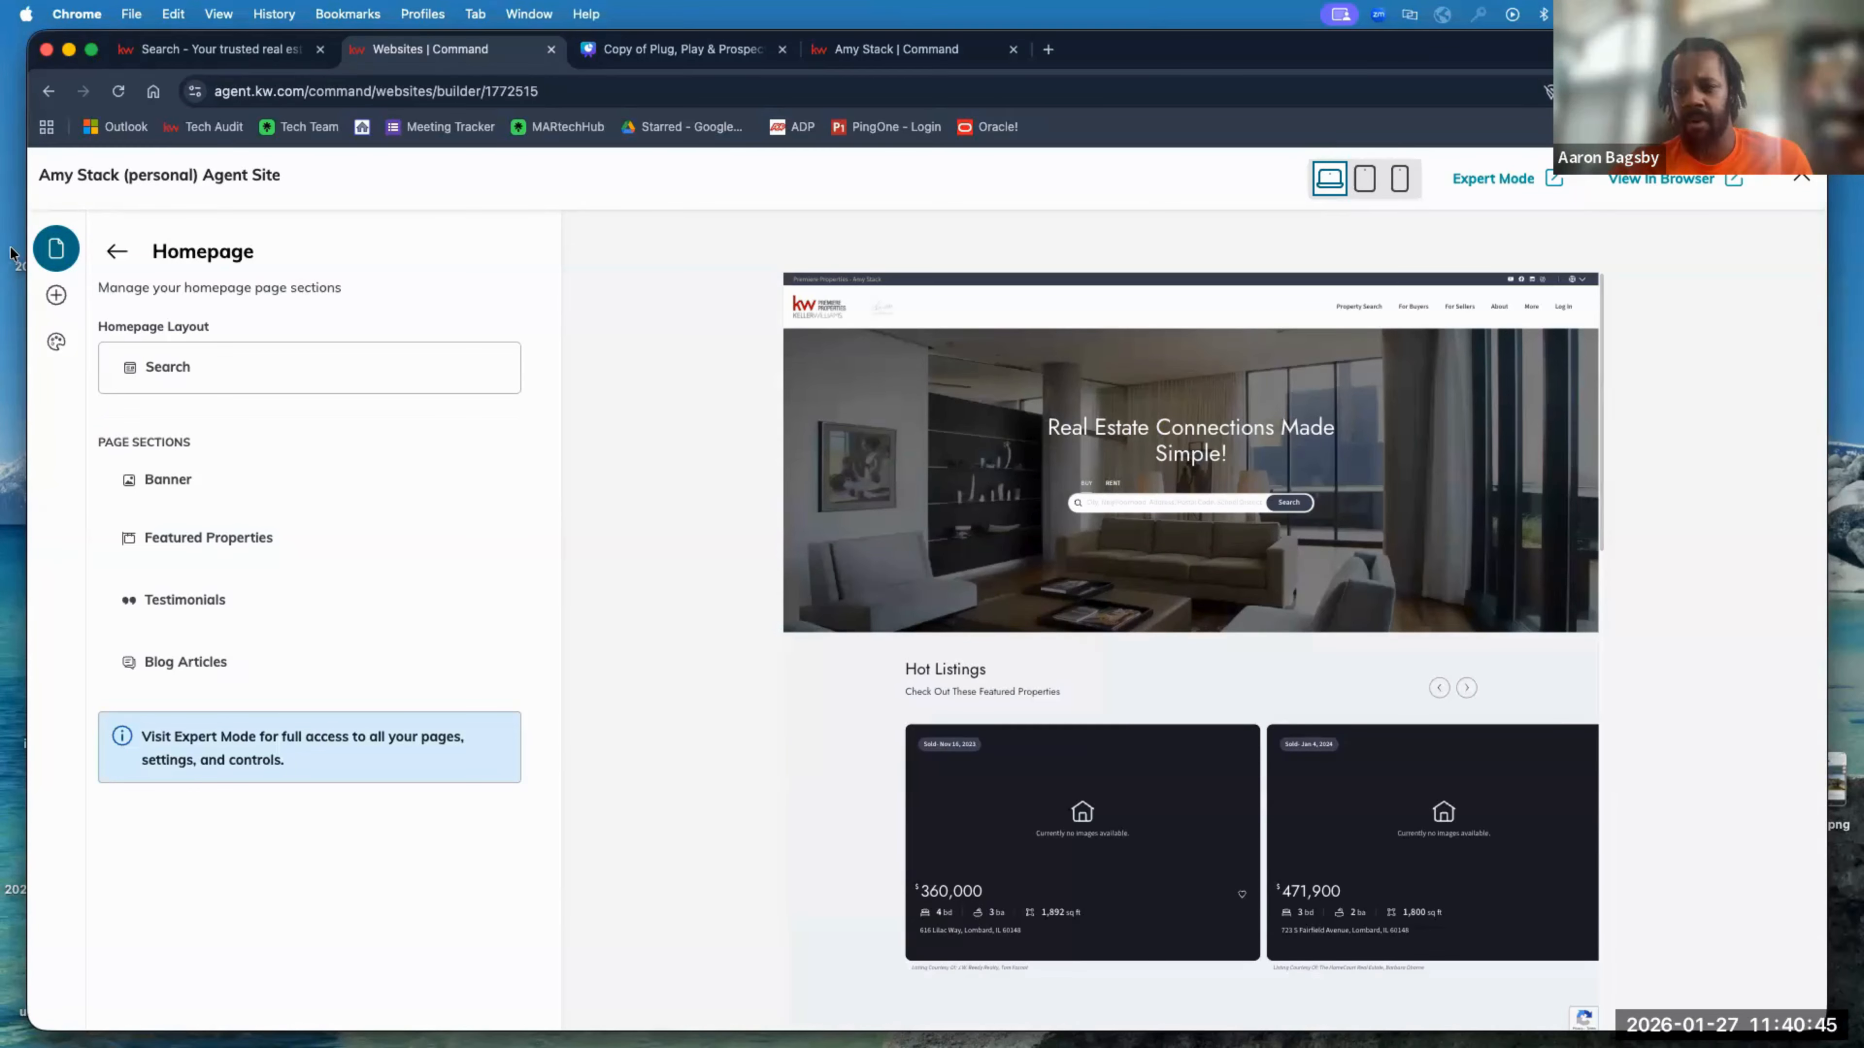
Step: Replace the Banner section's headline text with 'test'
{"action": "left_click", "coordinate": [247, 388]}
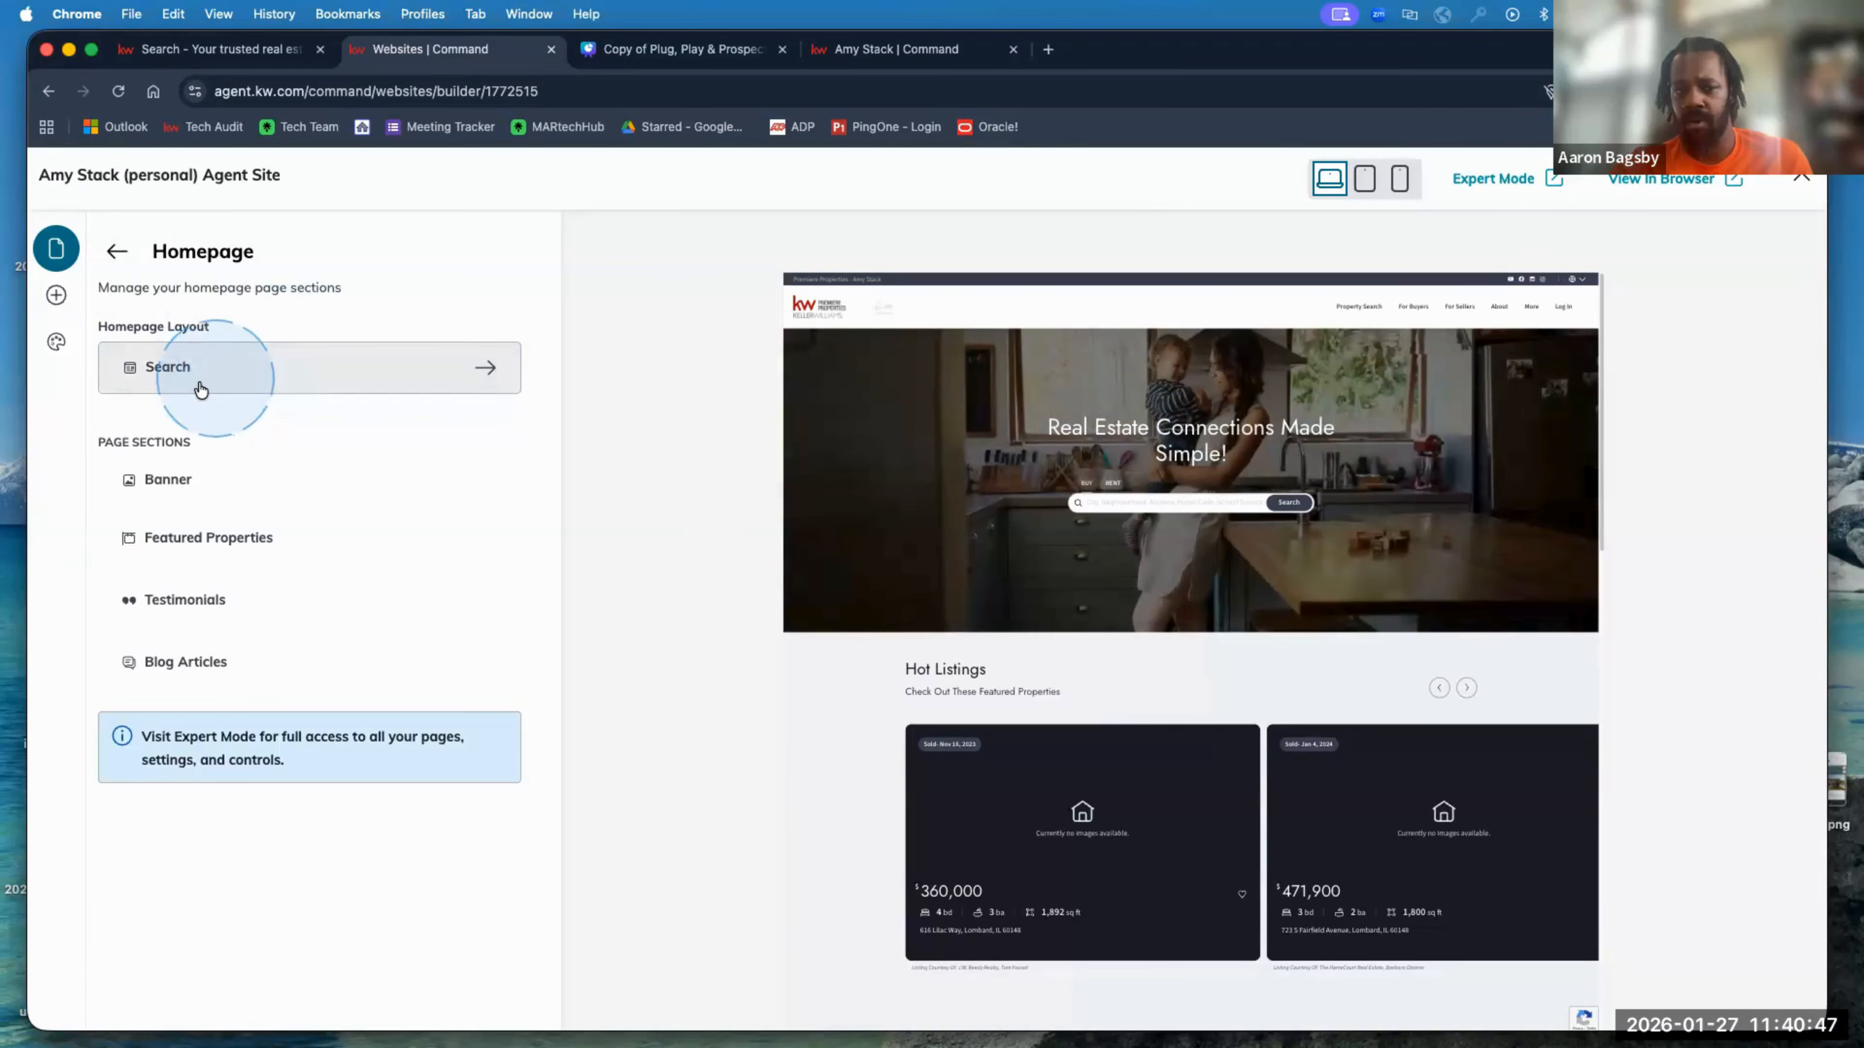
{"action": "left_click", "coordinate": [176, 483]}
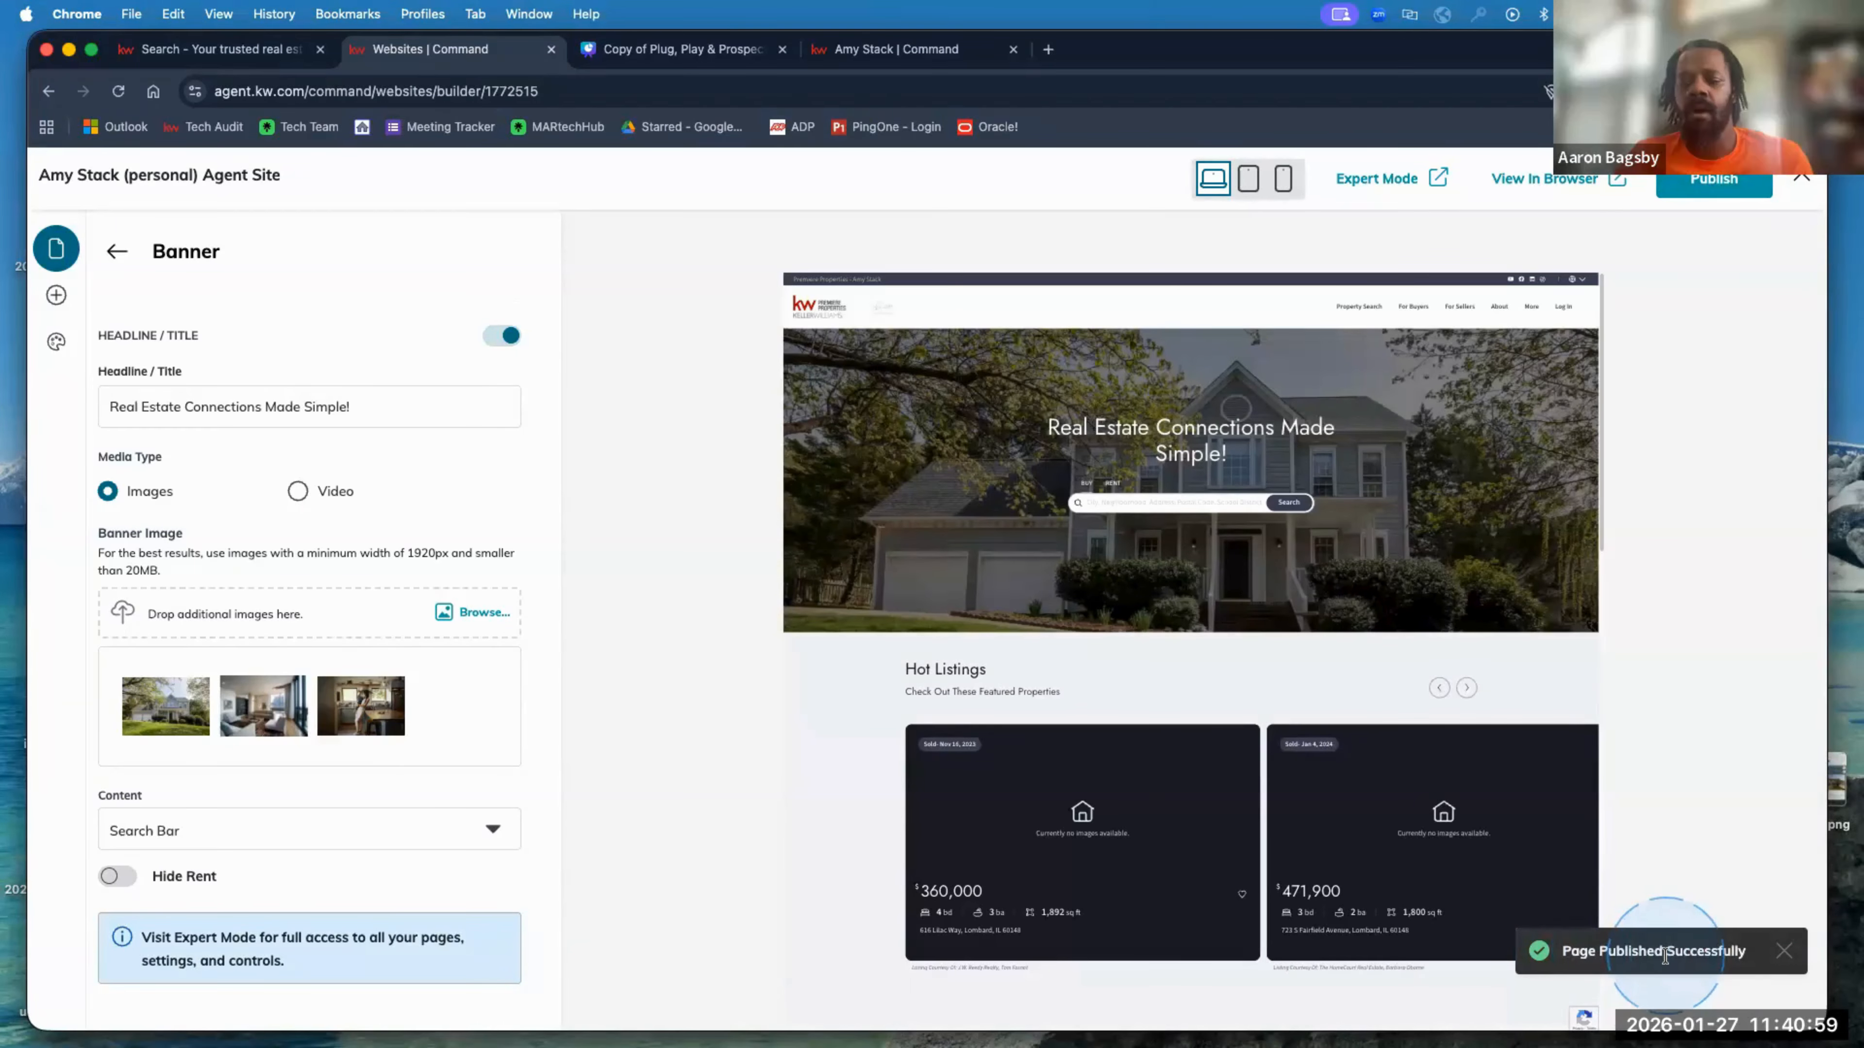
{"action": "left_click", "coordinate": [416, 406]}
{"action": "key", "text": "super+a"}
{"action": "key", "text": "super+c"}
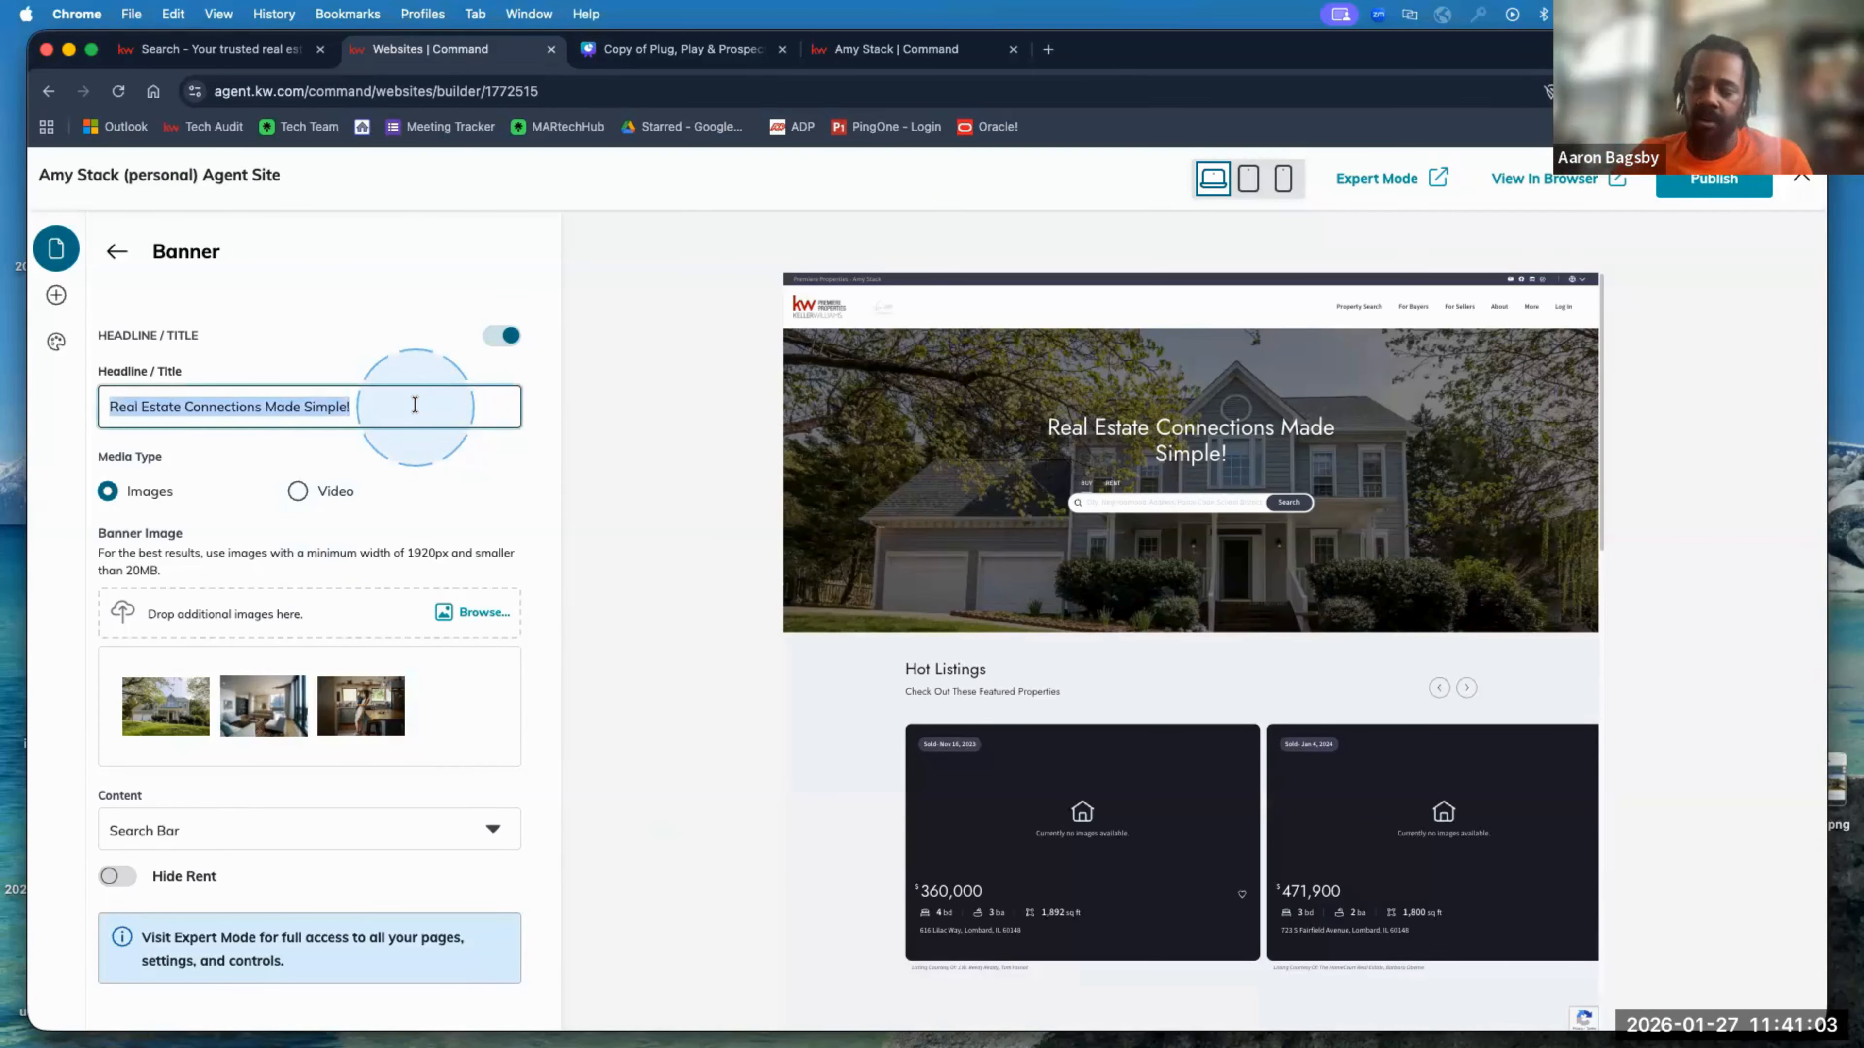
{"action": "type", "text": "test"}
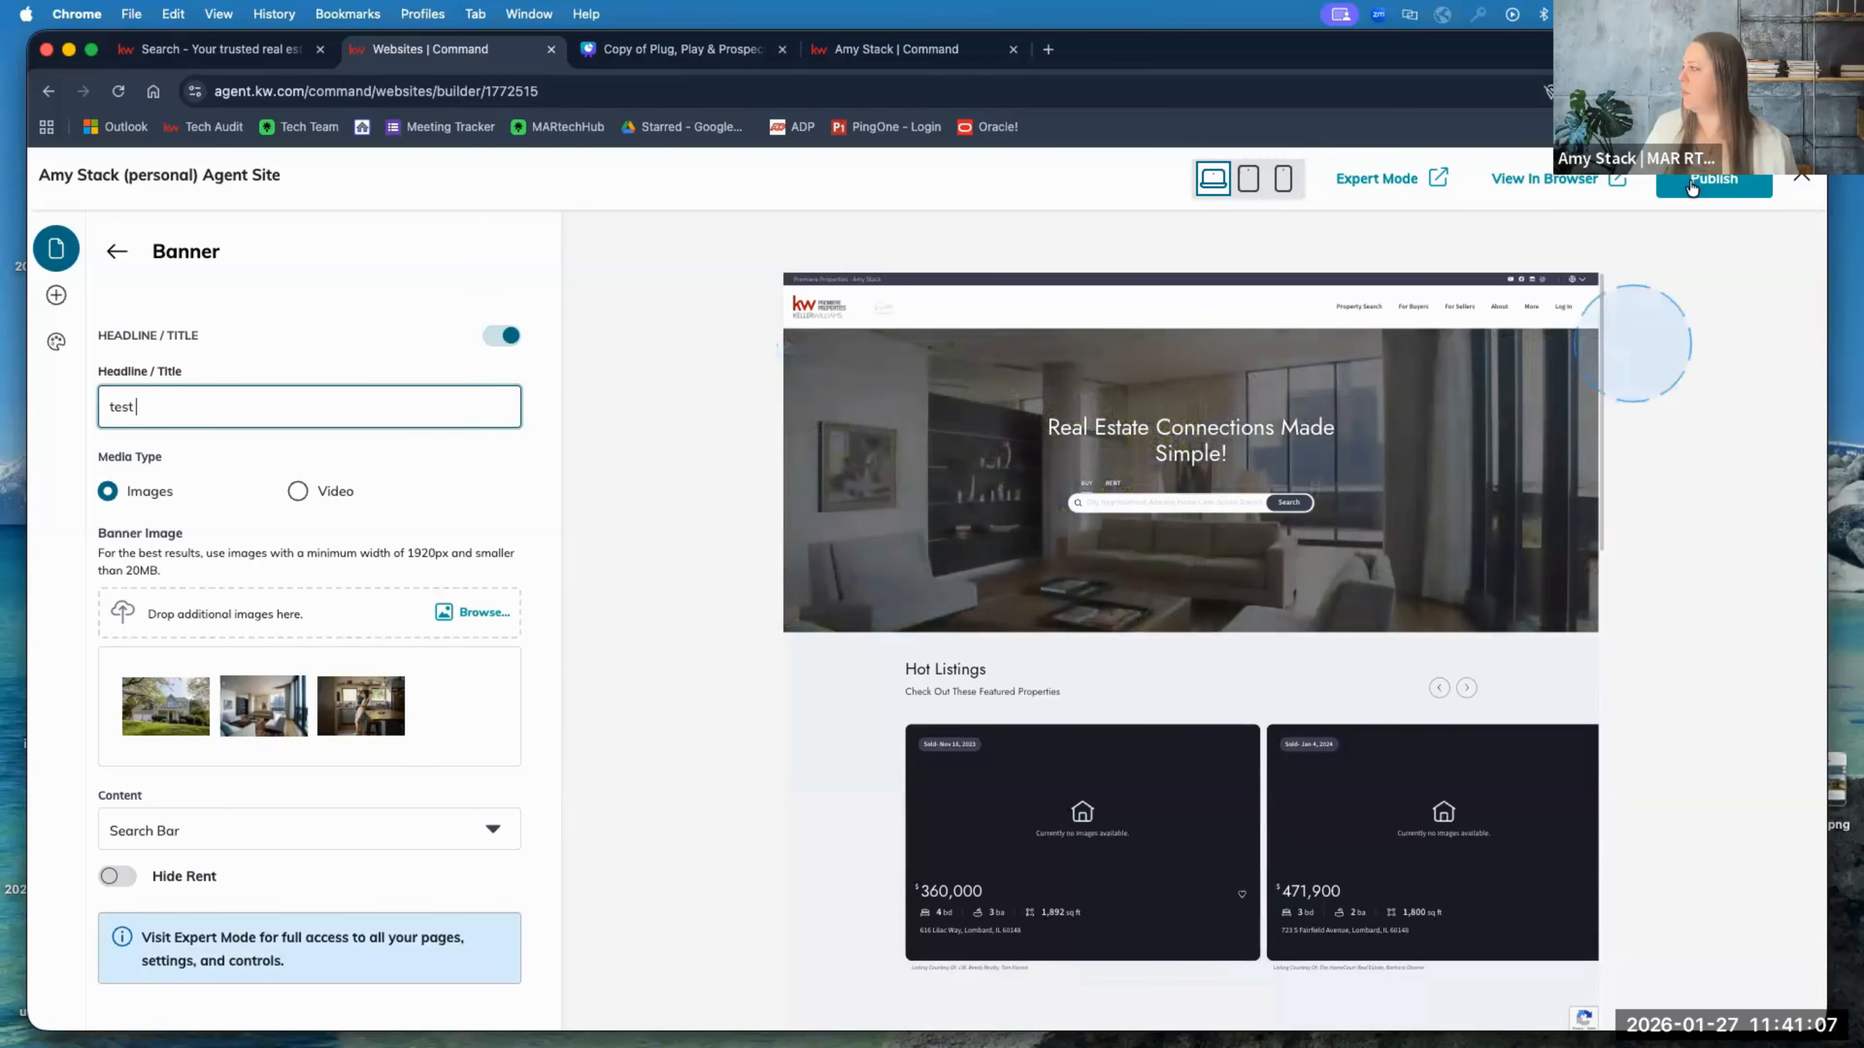
Step: Publish the site with the 'test' headline until 'Page Published Successfully' appears
{"action": "left_click", "coordinate": [1716, 183]}
{"action": "left_click", "coordinate": [1670, 461]}
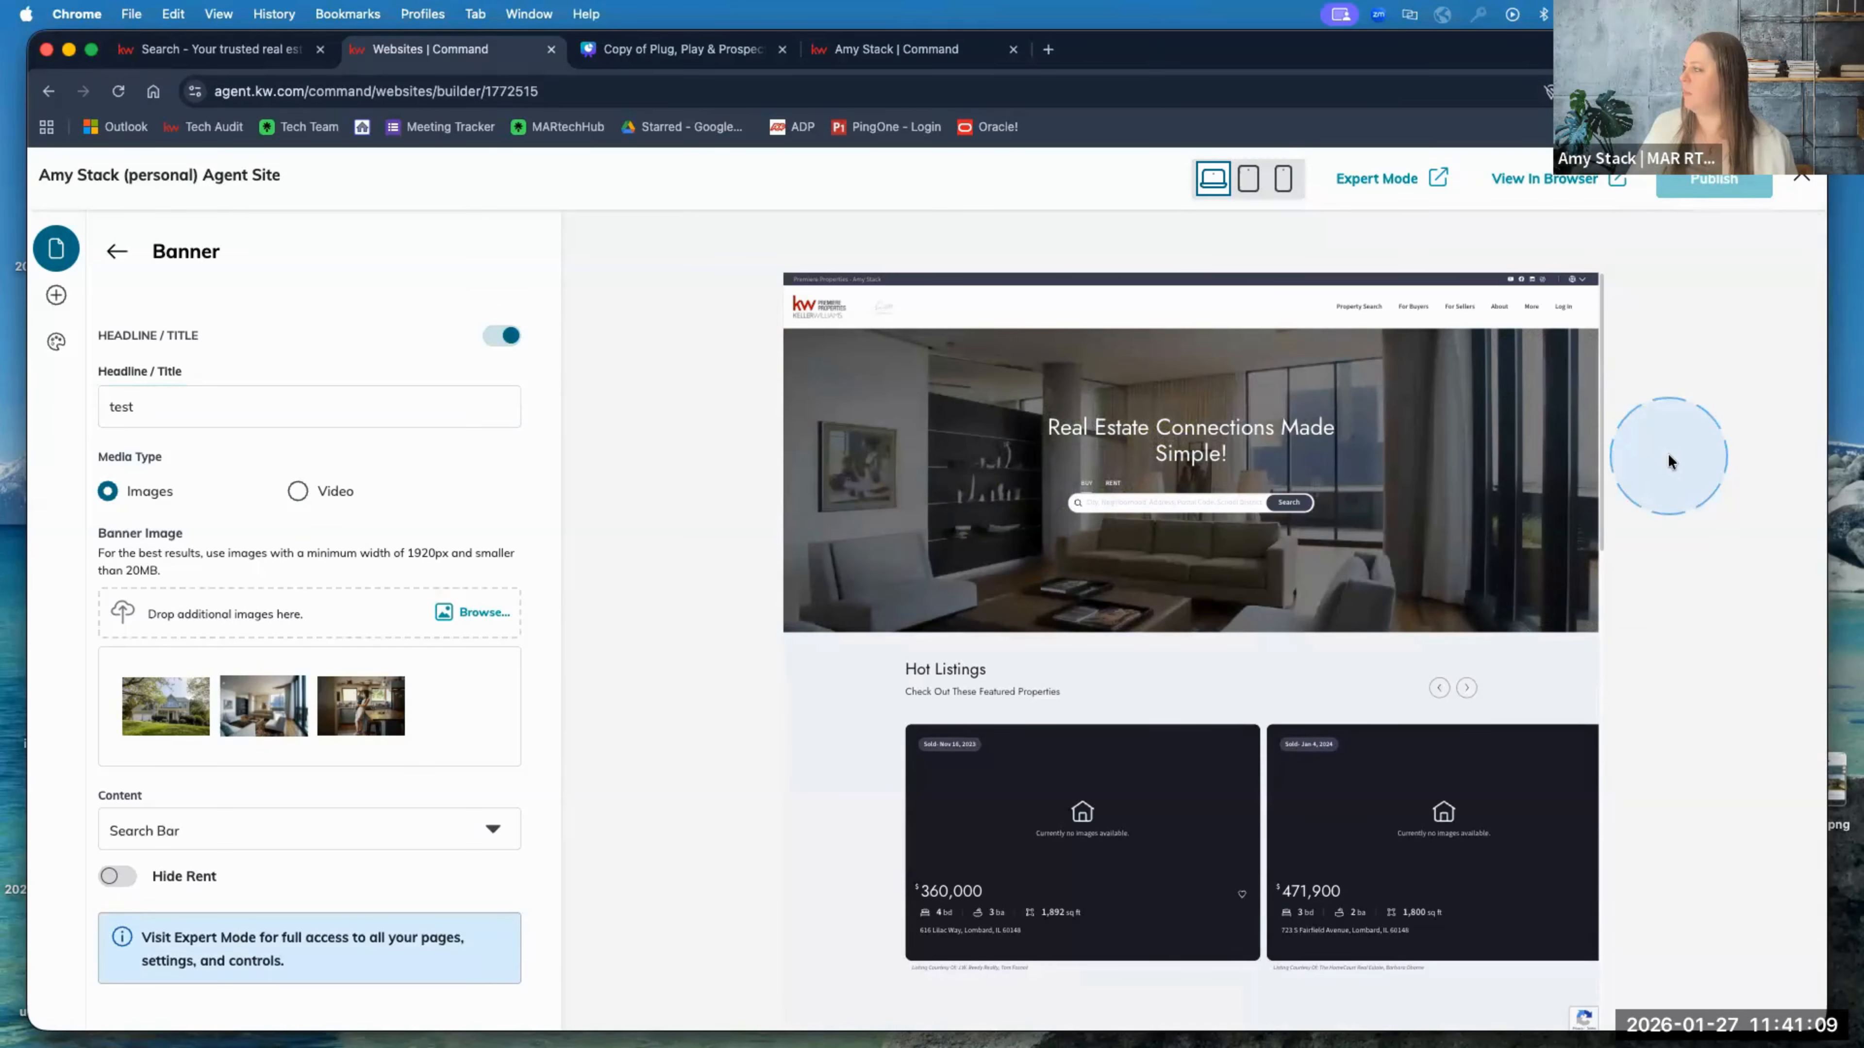
{"action": "left_click", "coordinate": [116, 415]}
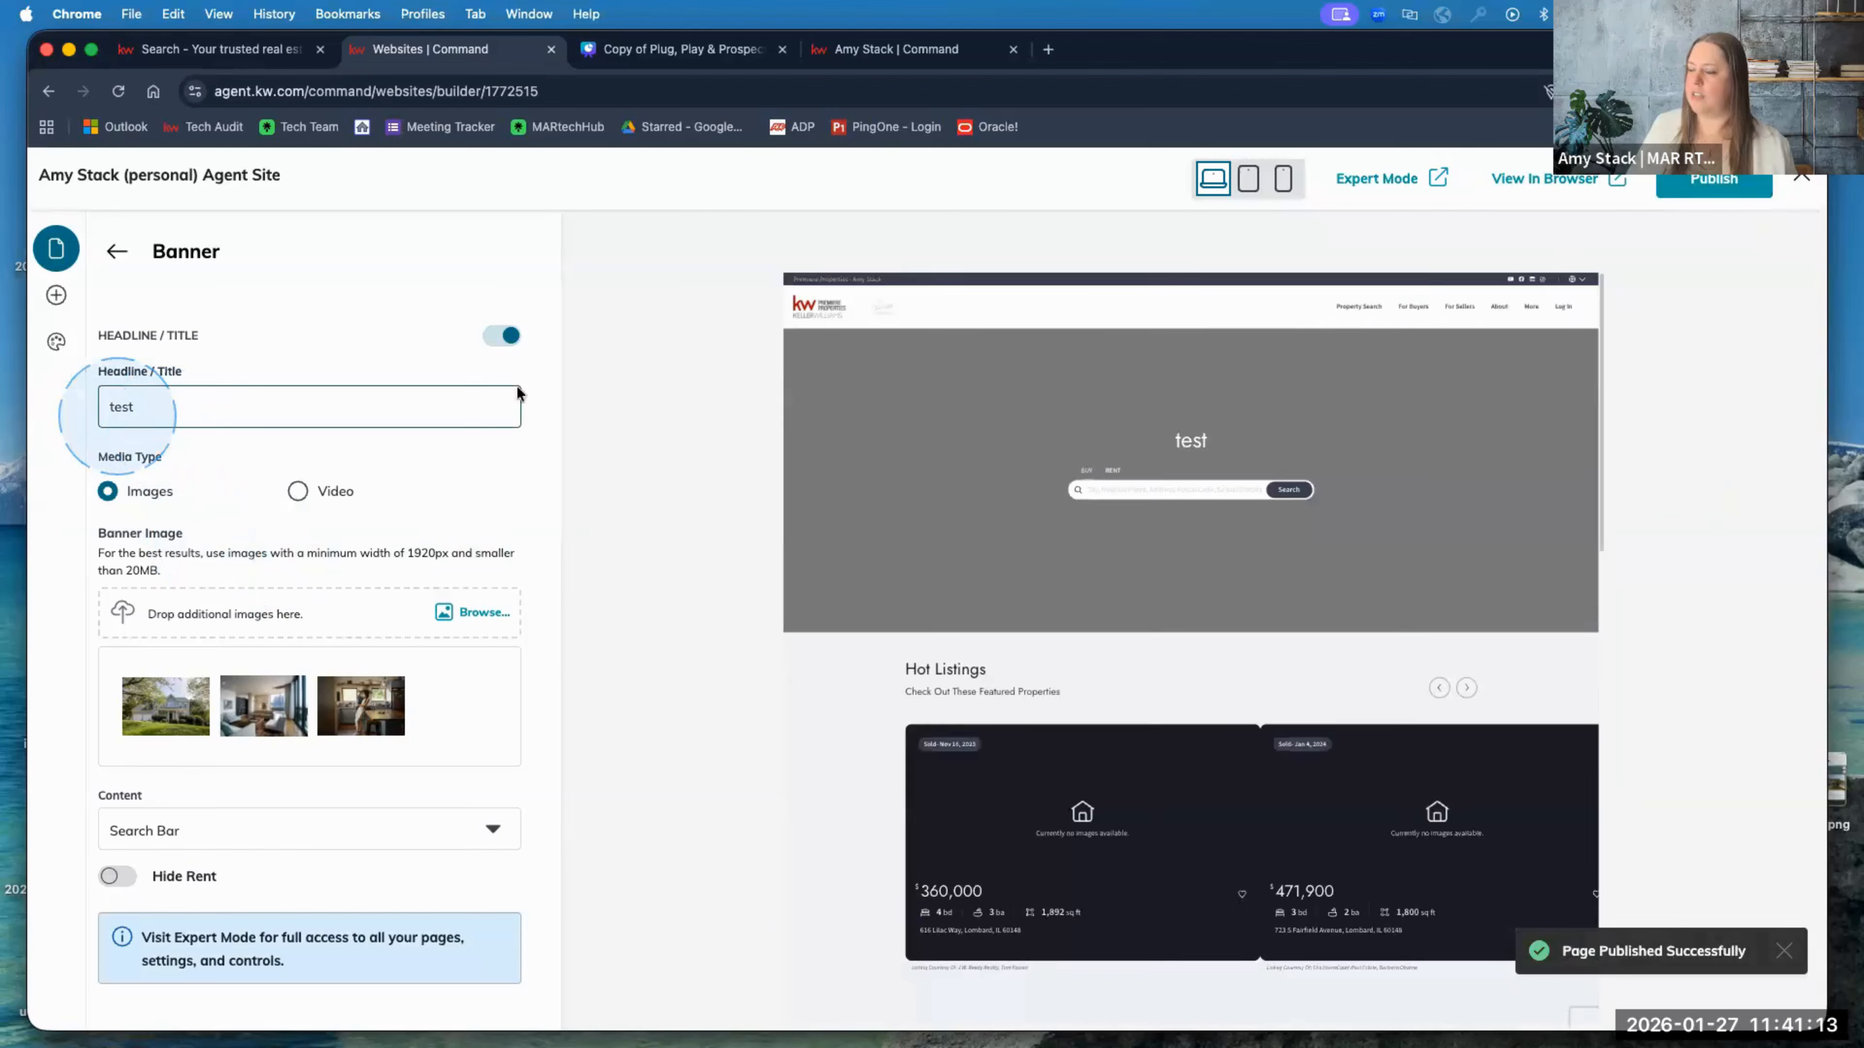
{"action": "left_click", "coordinate": [631, 388]}
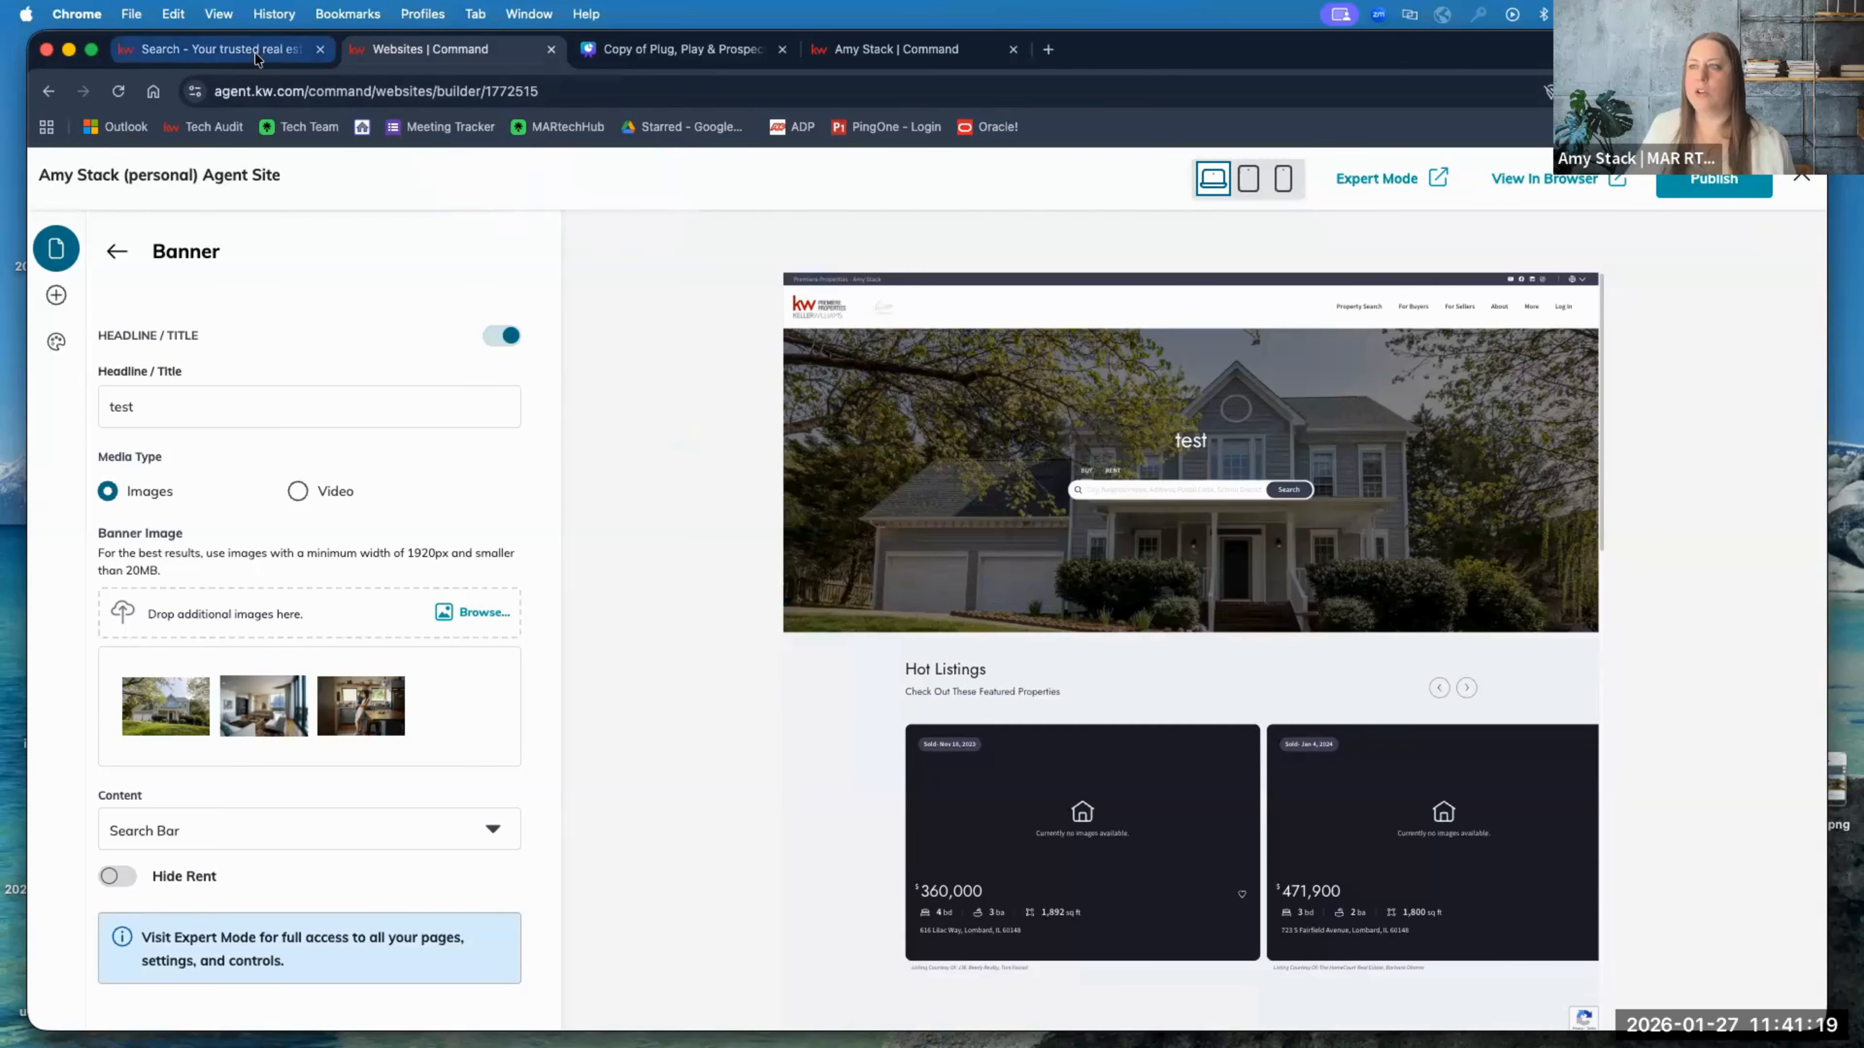
Step: Reload the live agent site to see the 'test' headline, then return to the builder
{"action": "left_click", "coordinate": [235, 53]}
{"action": "left_click", "coordinate": [117, 93]}
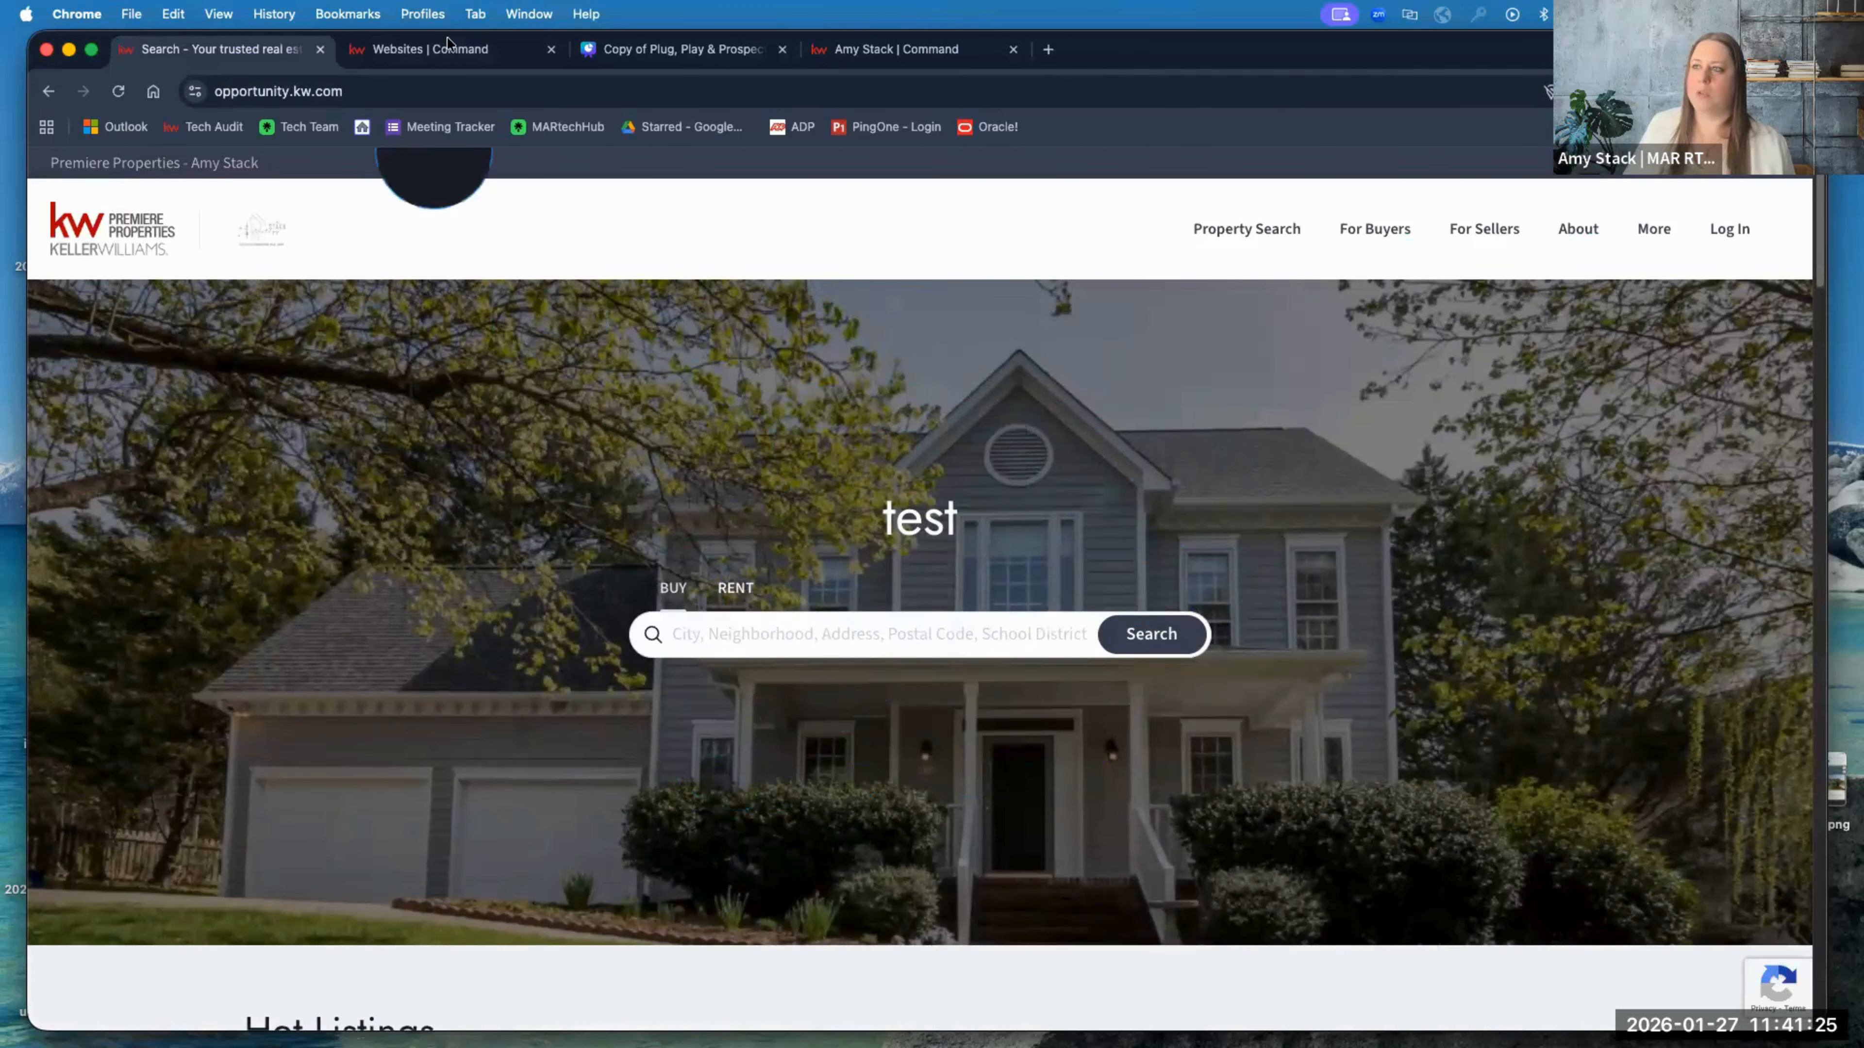
{"action": "left_click", "coordinate": [452, 50]}
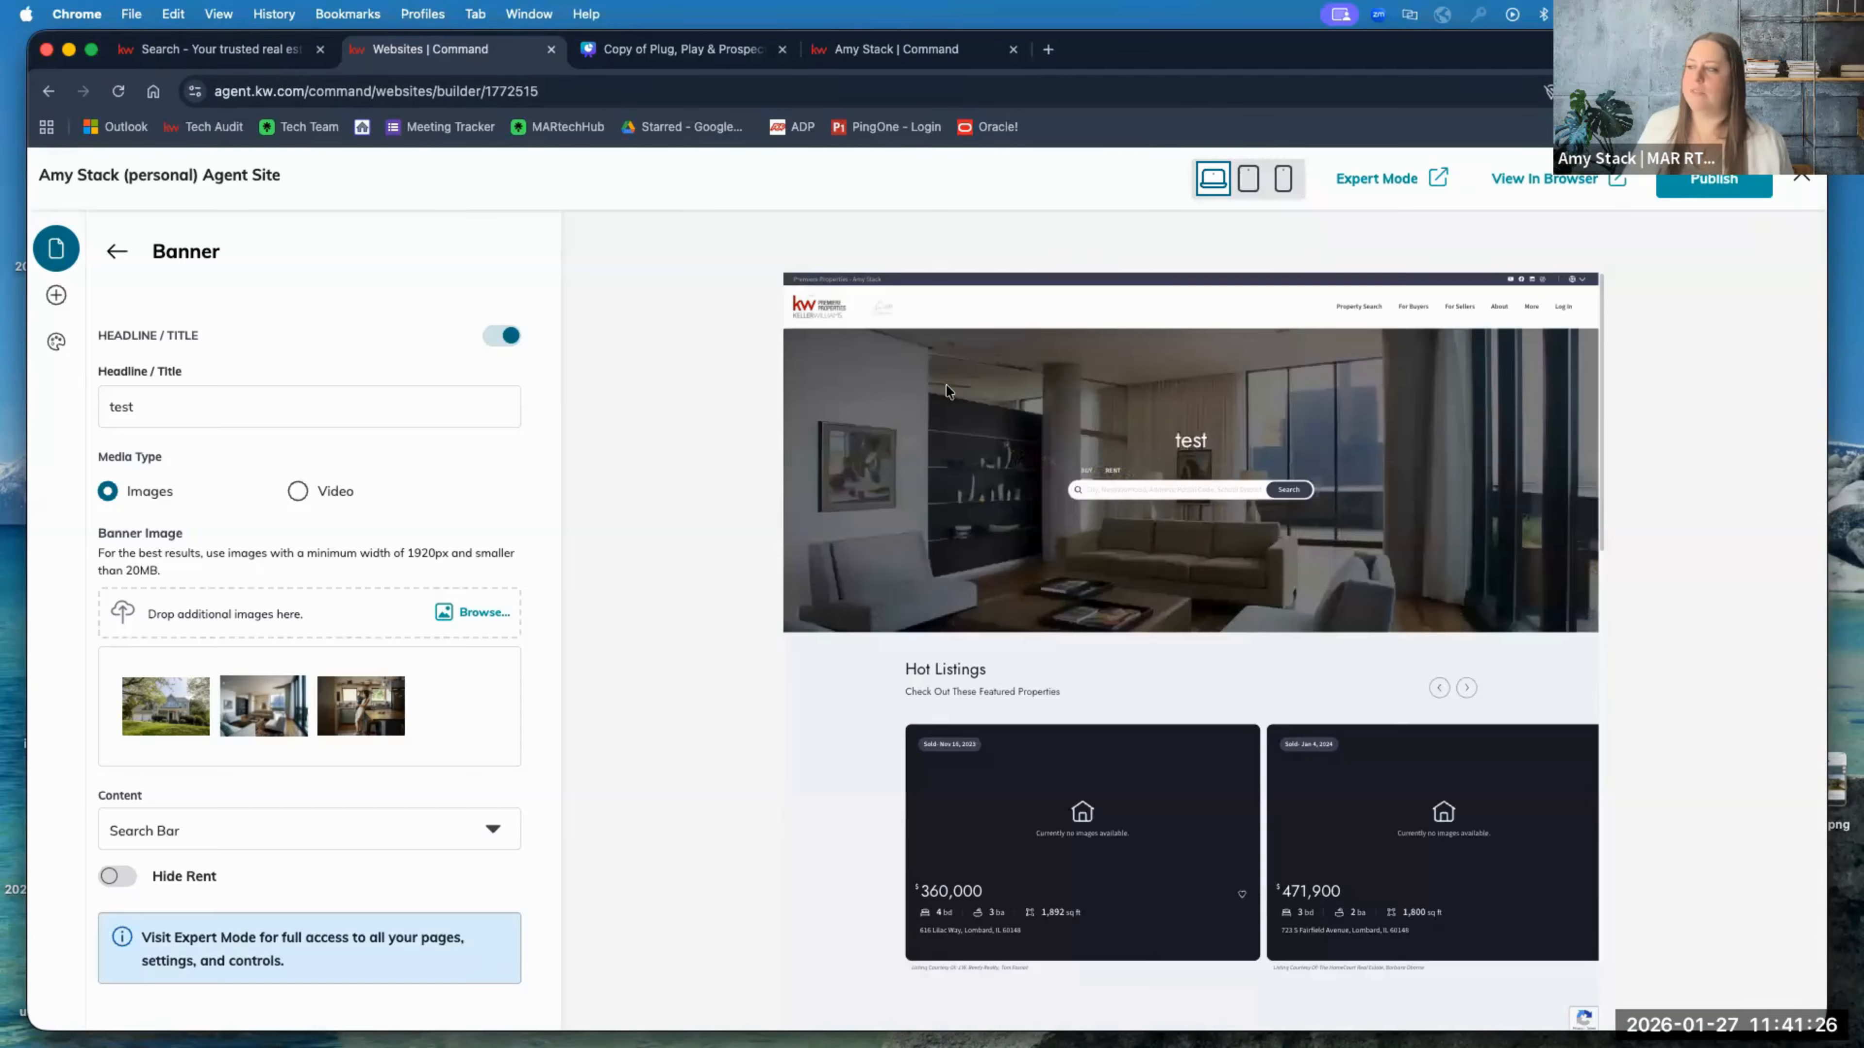
Step: Restore the banner headline to 'Real Estate Connections Made Simple!' and publish again
{"action": "triple_click", "coordinate": [241, 406]}
{"action": "key", "text": "super+v"}
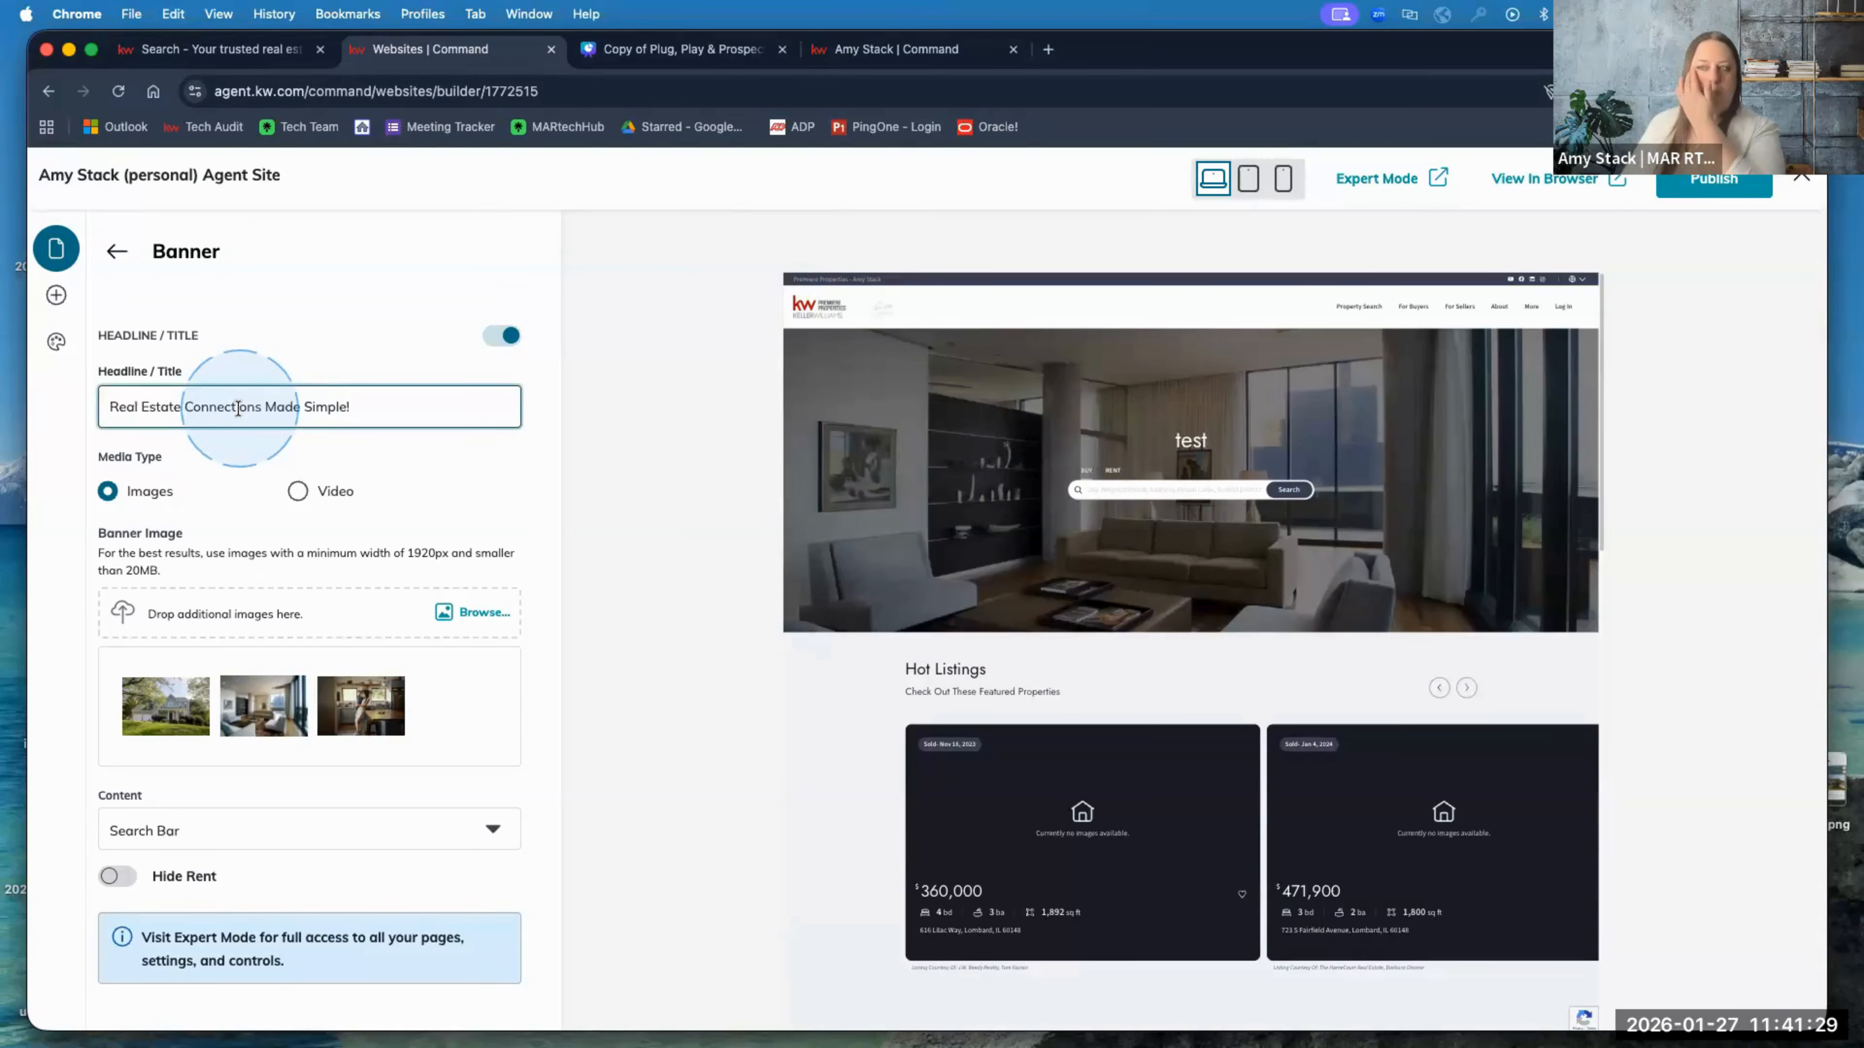
{"action": "left_click", "coordinate": [1717, 188]}
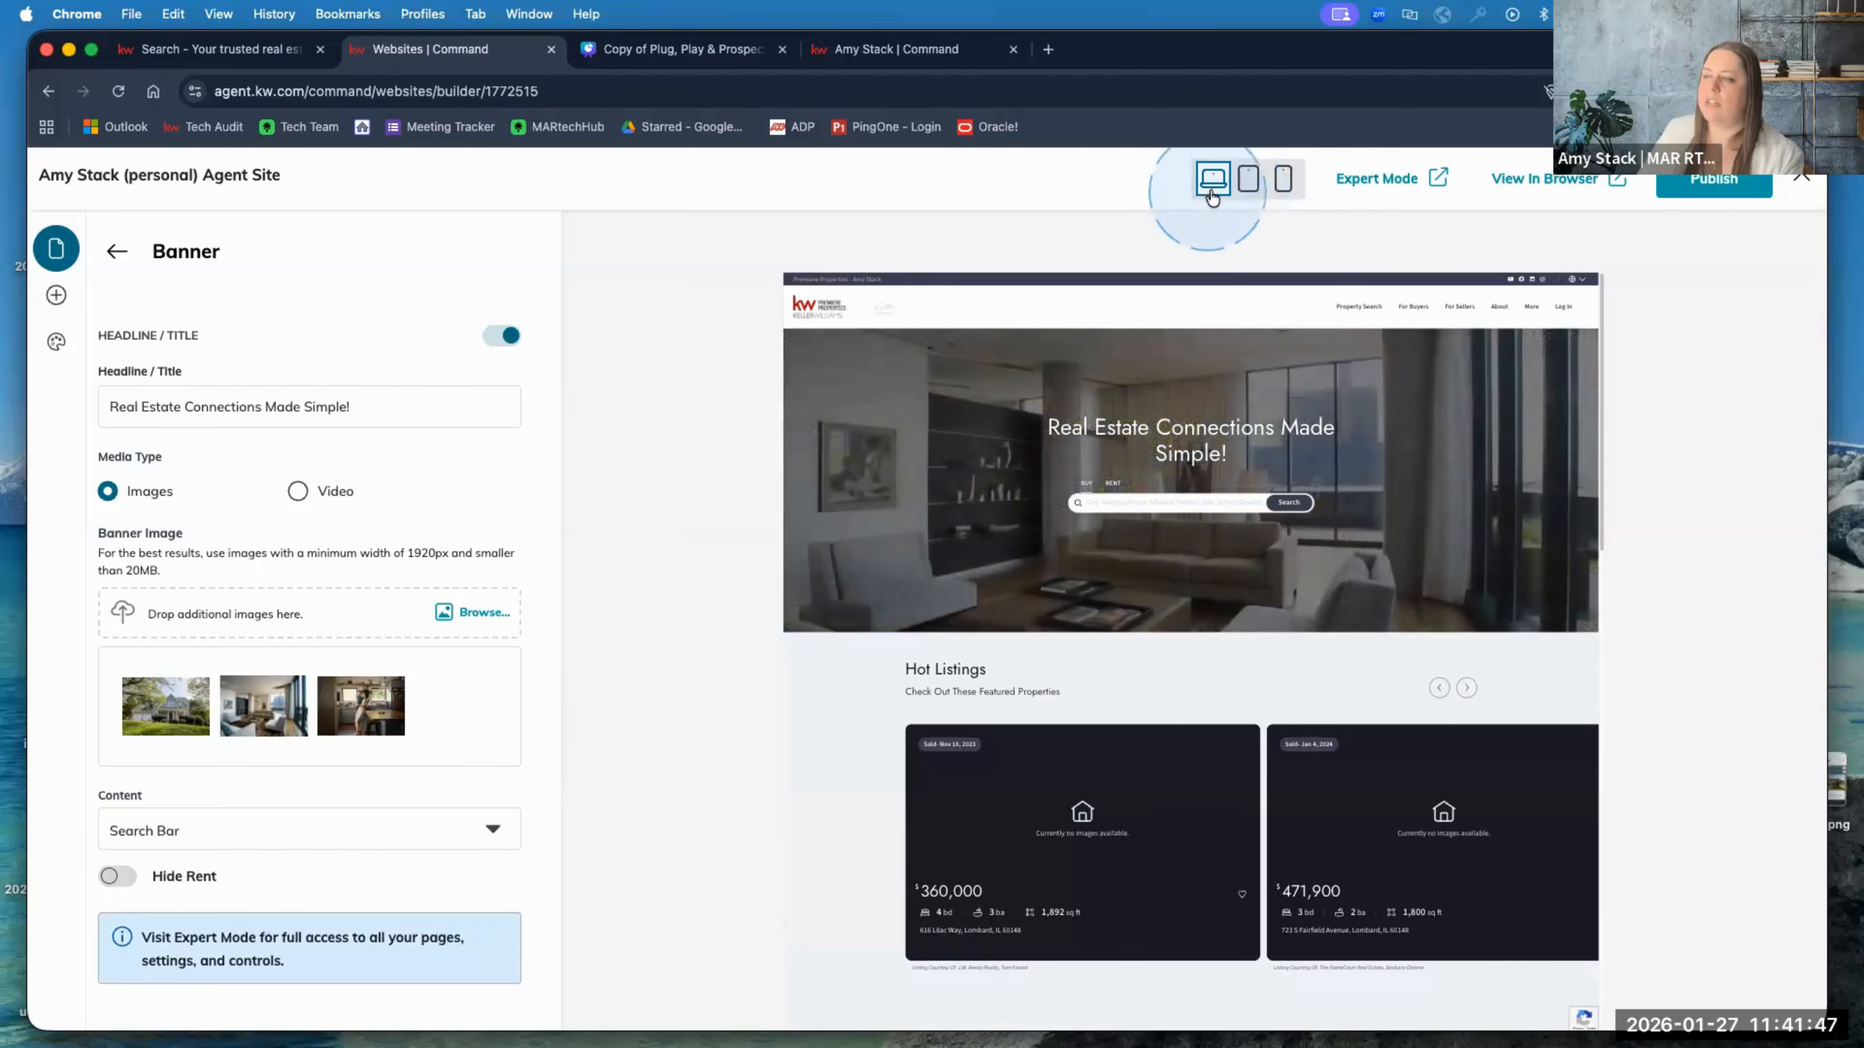
Step: Preview the homepage in tablet and phone layouts, switch back to desktop, and return to Pages
{"action": "left_click", "coordinate": [1248, 180]}
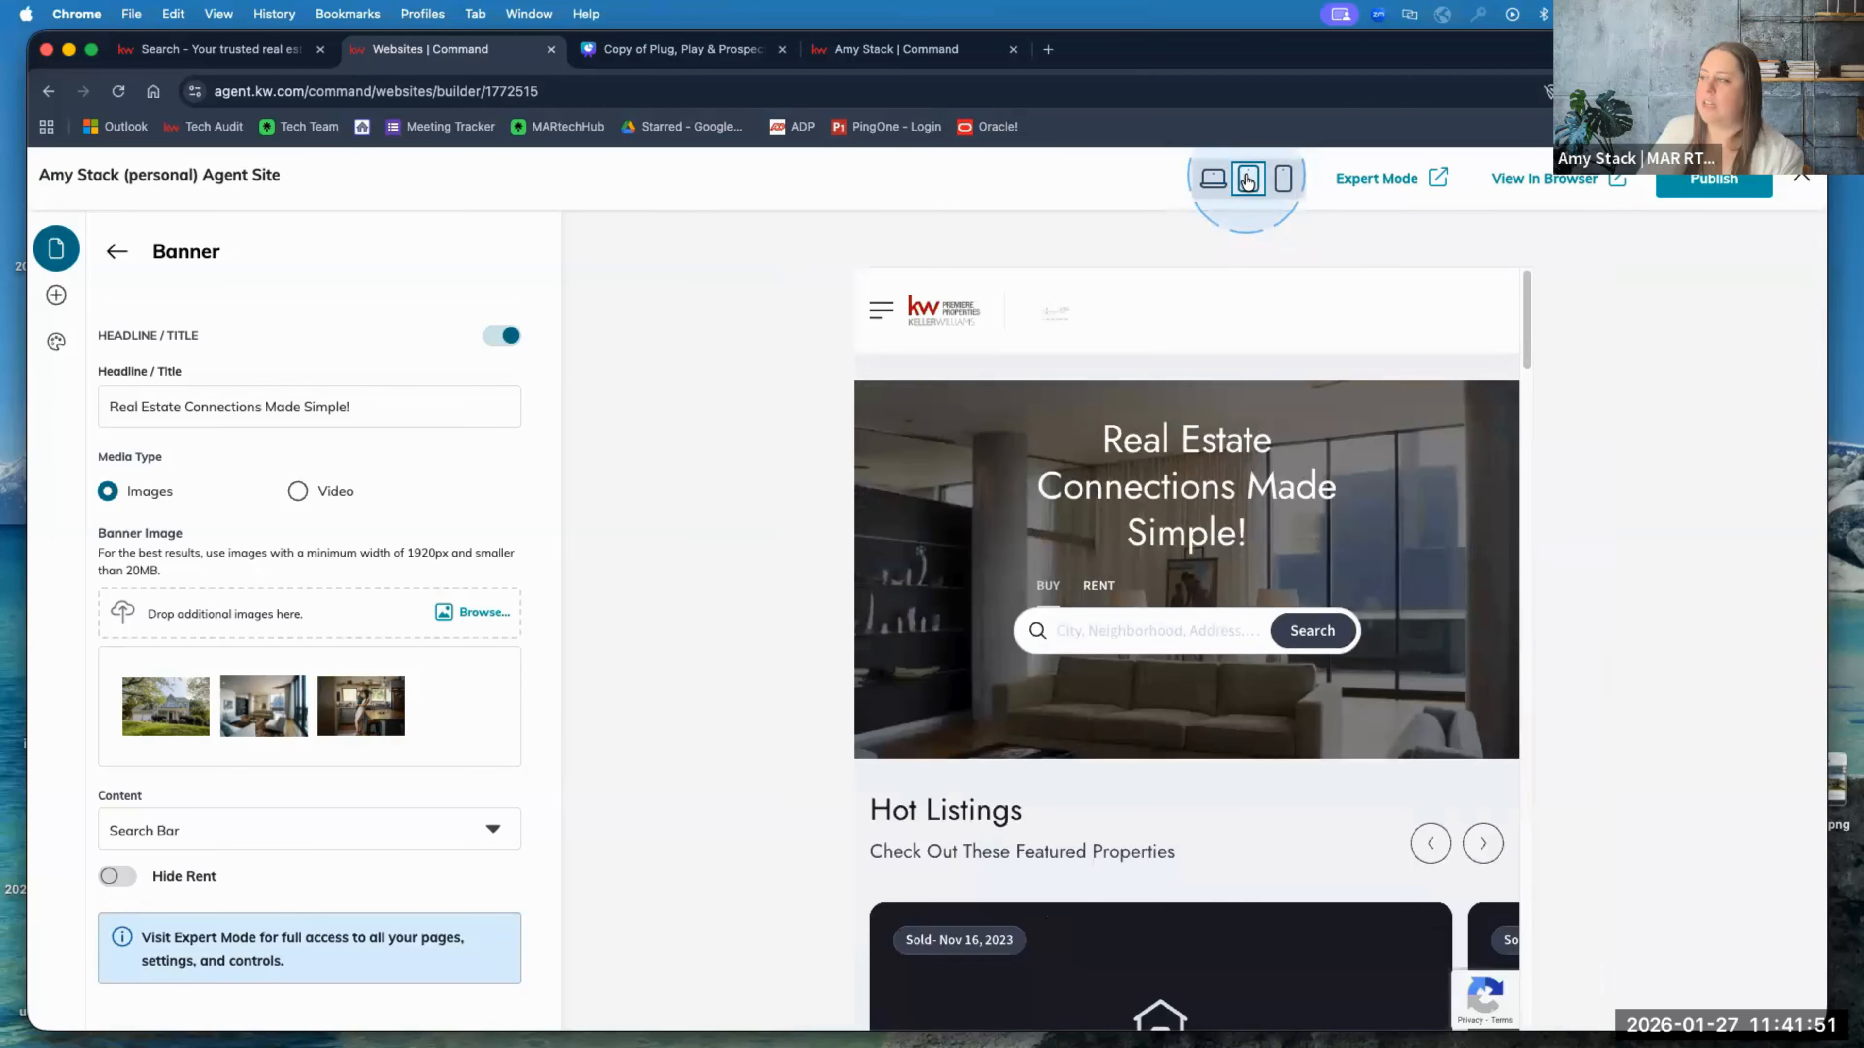
{"action": "left_click", "coordinate": [1284, 180]}
{"action": "scroll", "coordinate": [1281, 539], "scroll_direction": "down", "scroll_amount": 10}
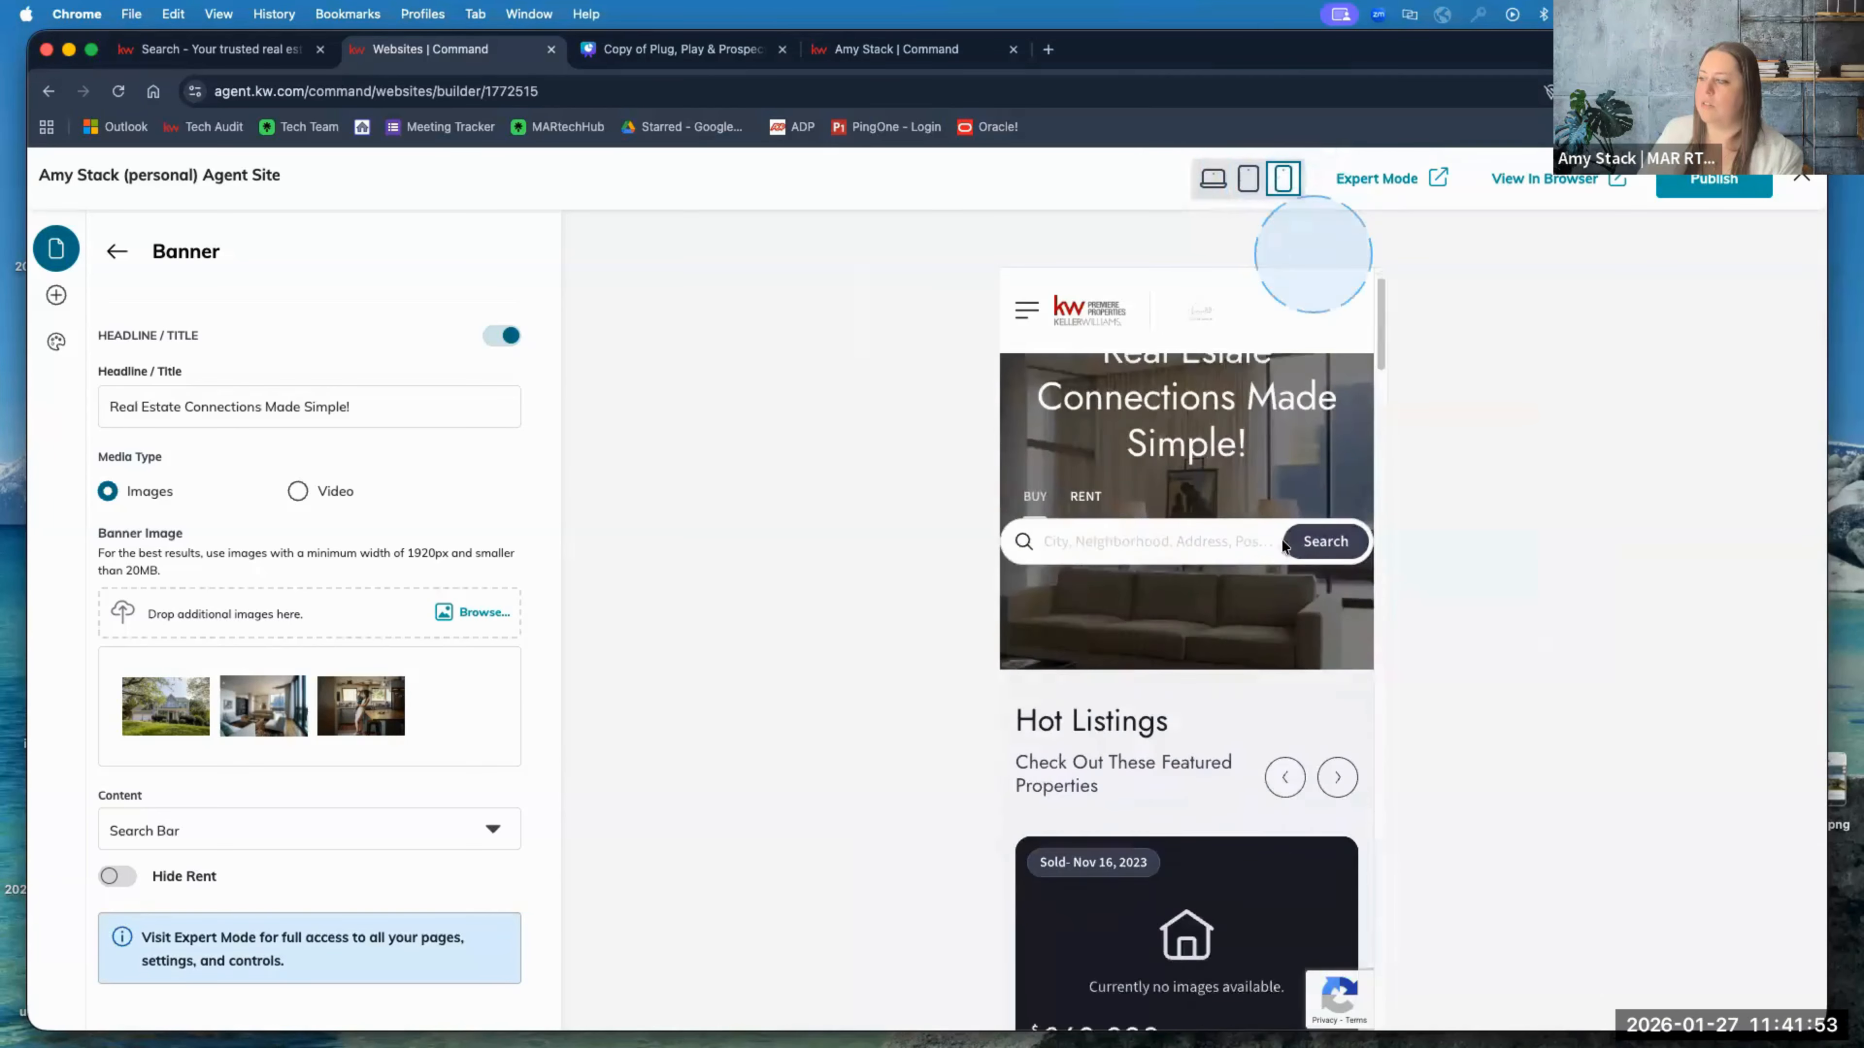
{"action": "scroll", "coordinate": [1281, 543], "scroll_direction": "down", "scroll_amount": 15}
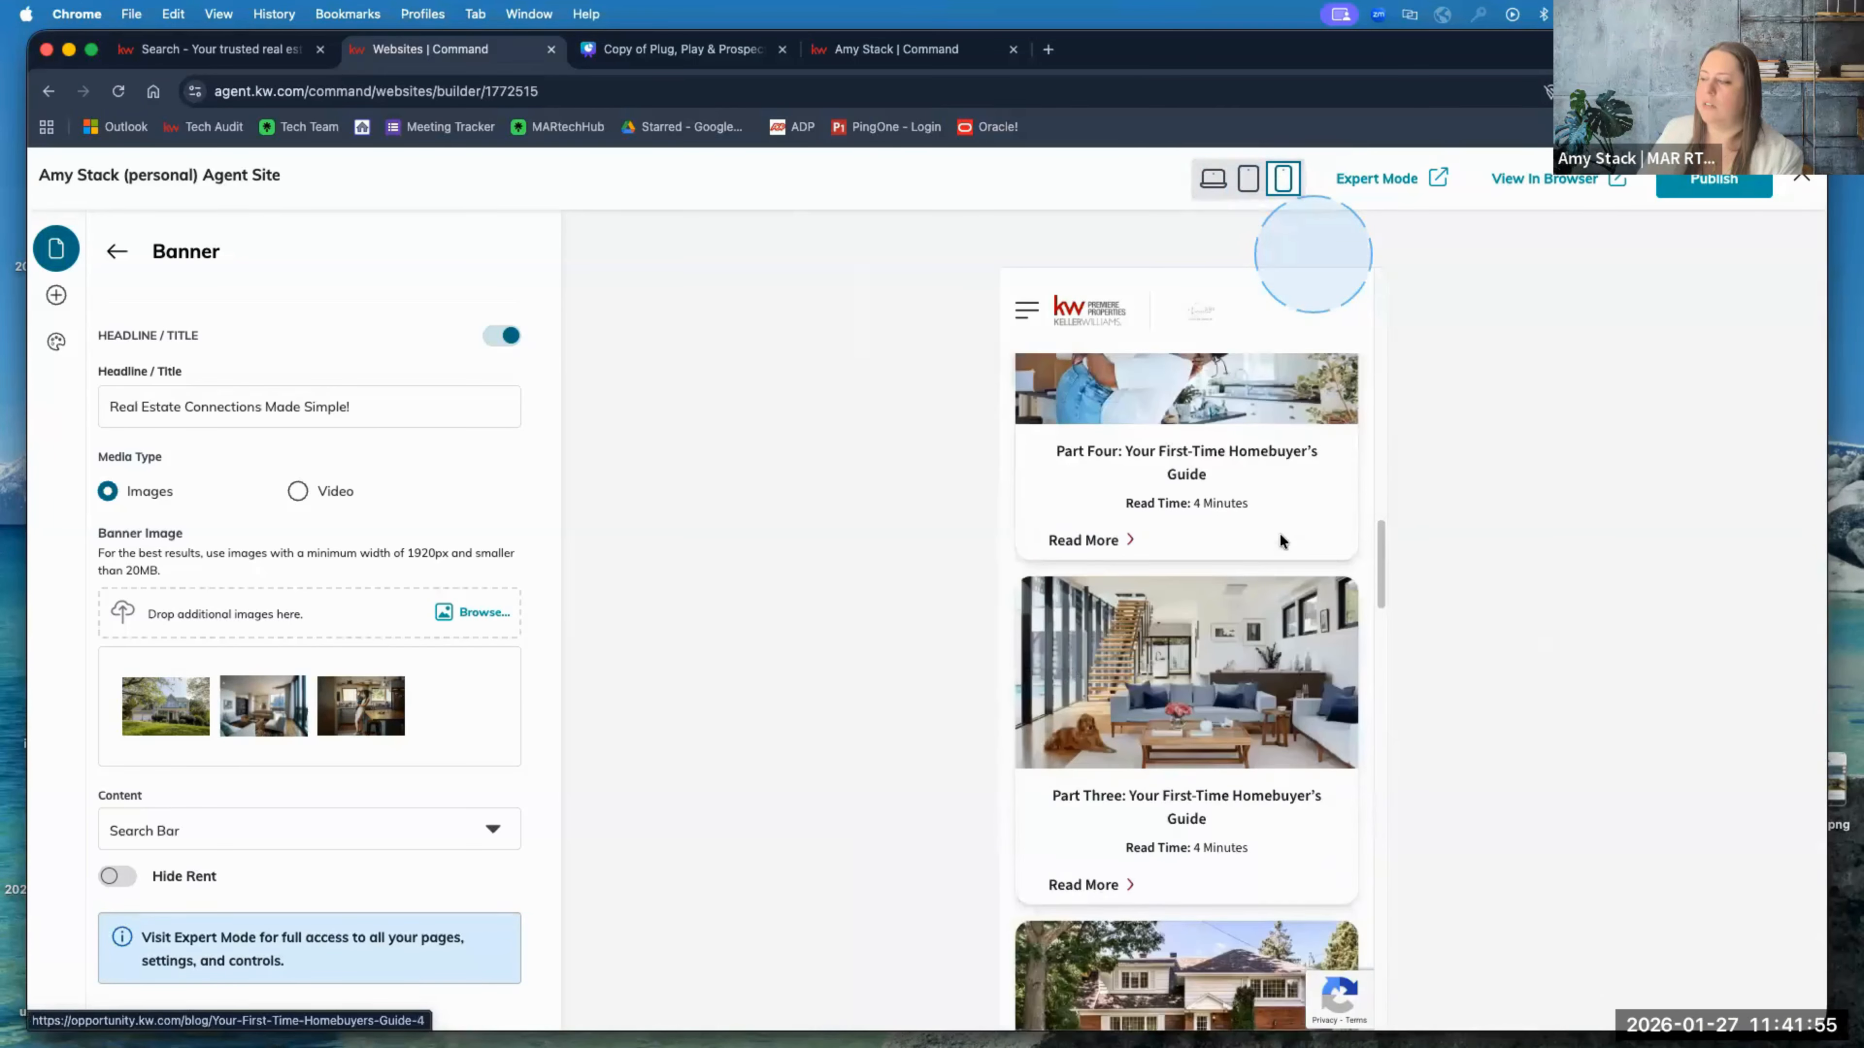
{"action": "scroll", "coordinate": [1281, 541], "scroll_direction": "down", "scroll_amount": 15}
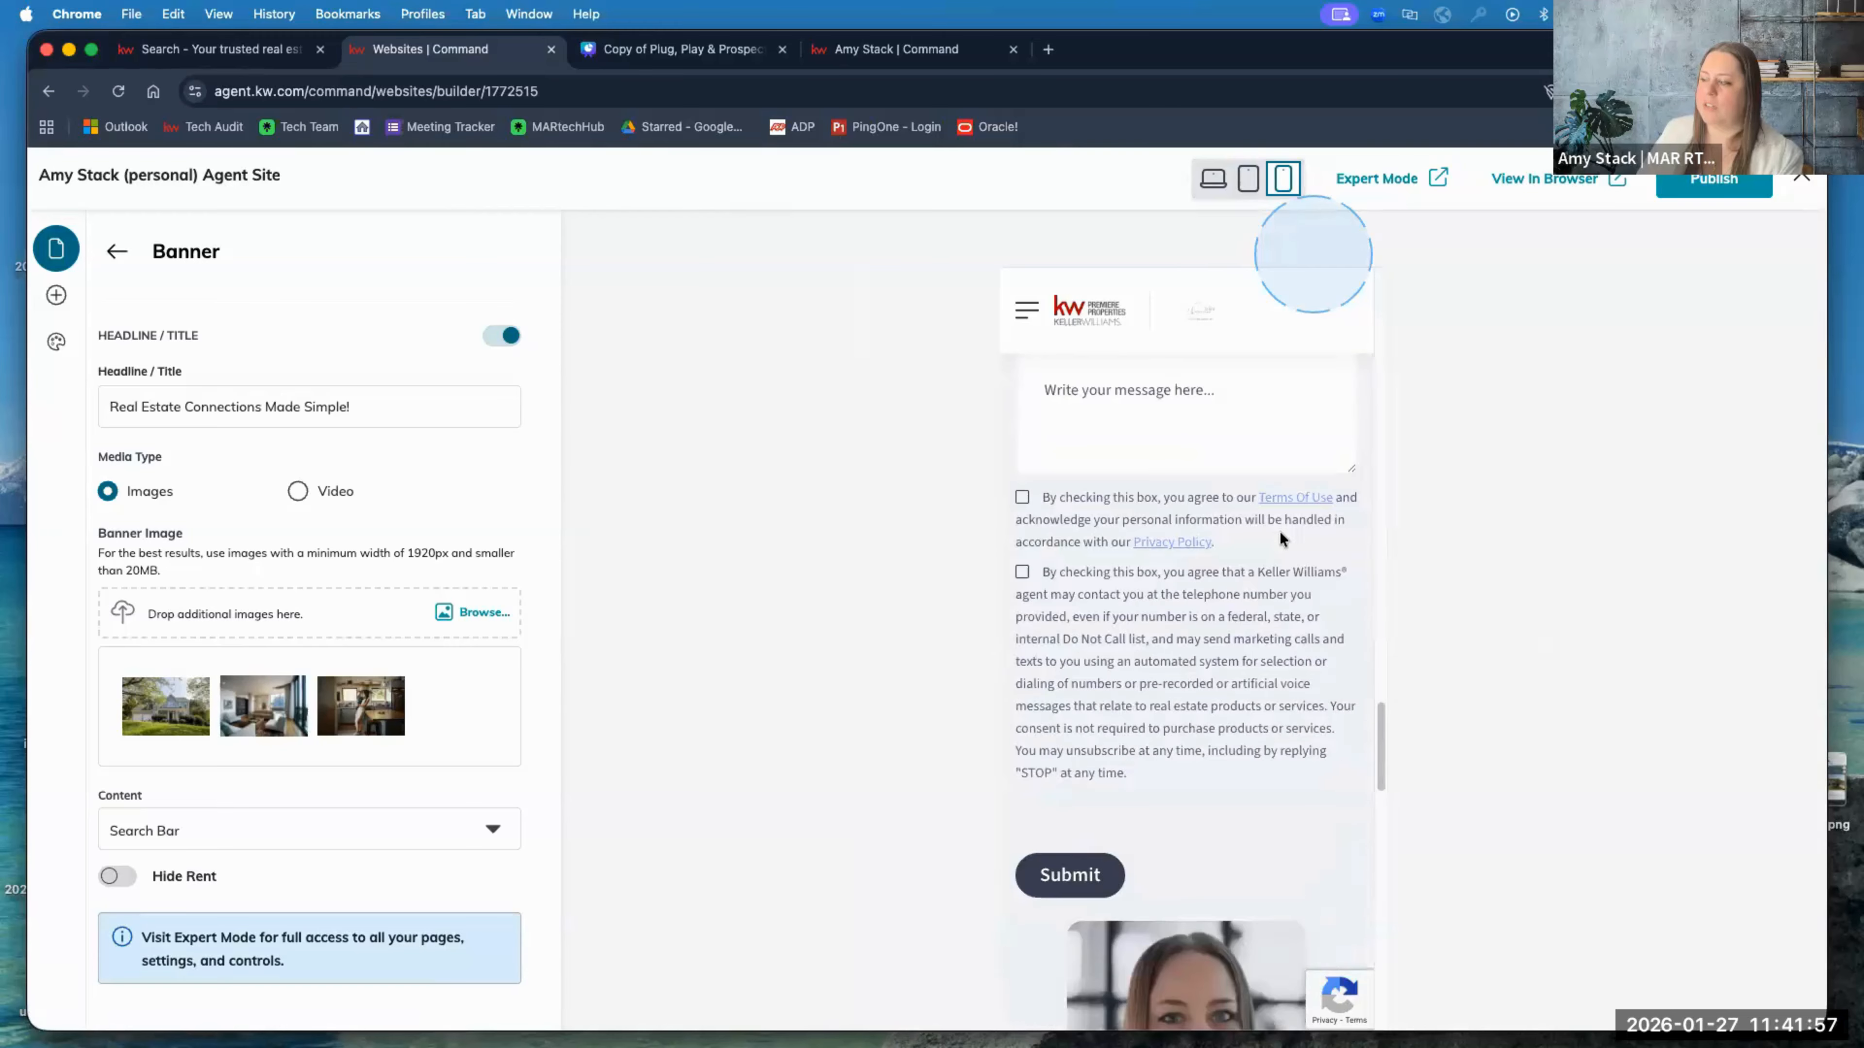
{"action": "scroll", "coordinate": [1281, 540], "scroll_direction": "up", "scroll_amount": 20}
{"action": "scroll", "coordinate": [1281, 540], "scroll_direction": "up", "scroll_amount": 20}
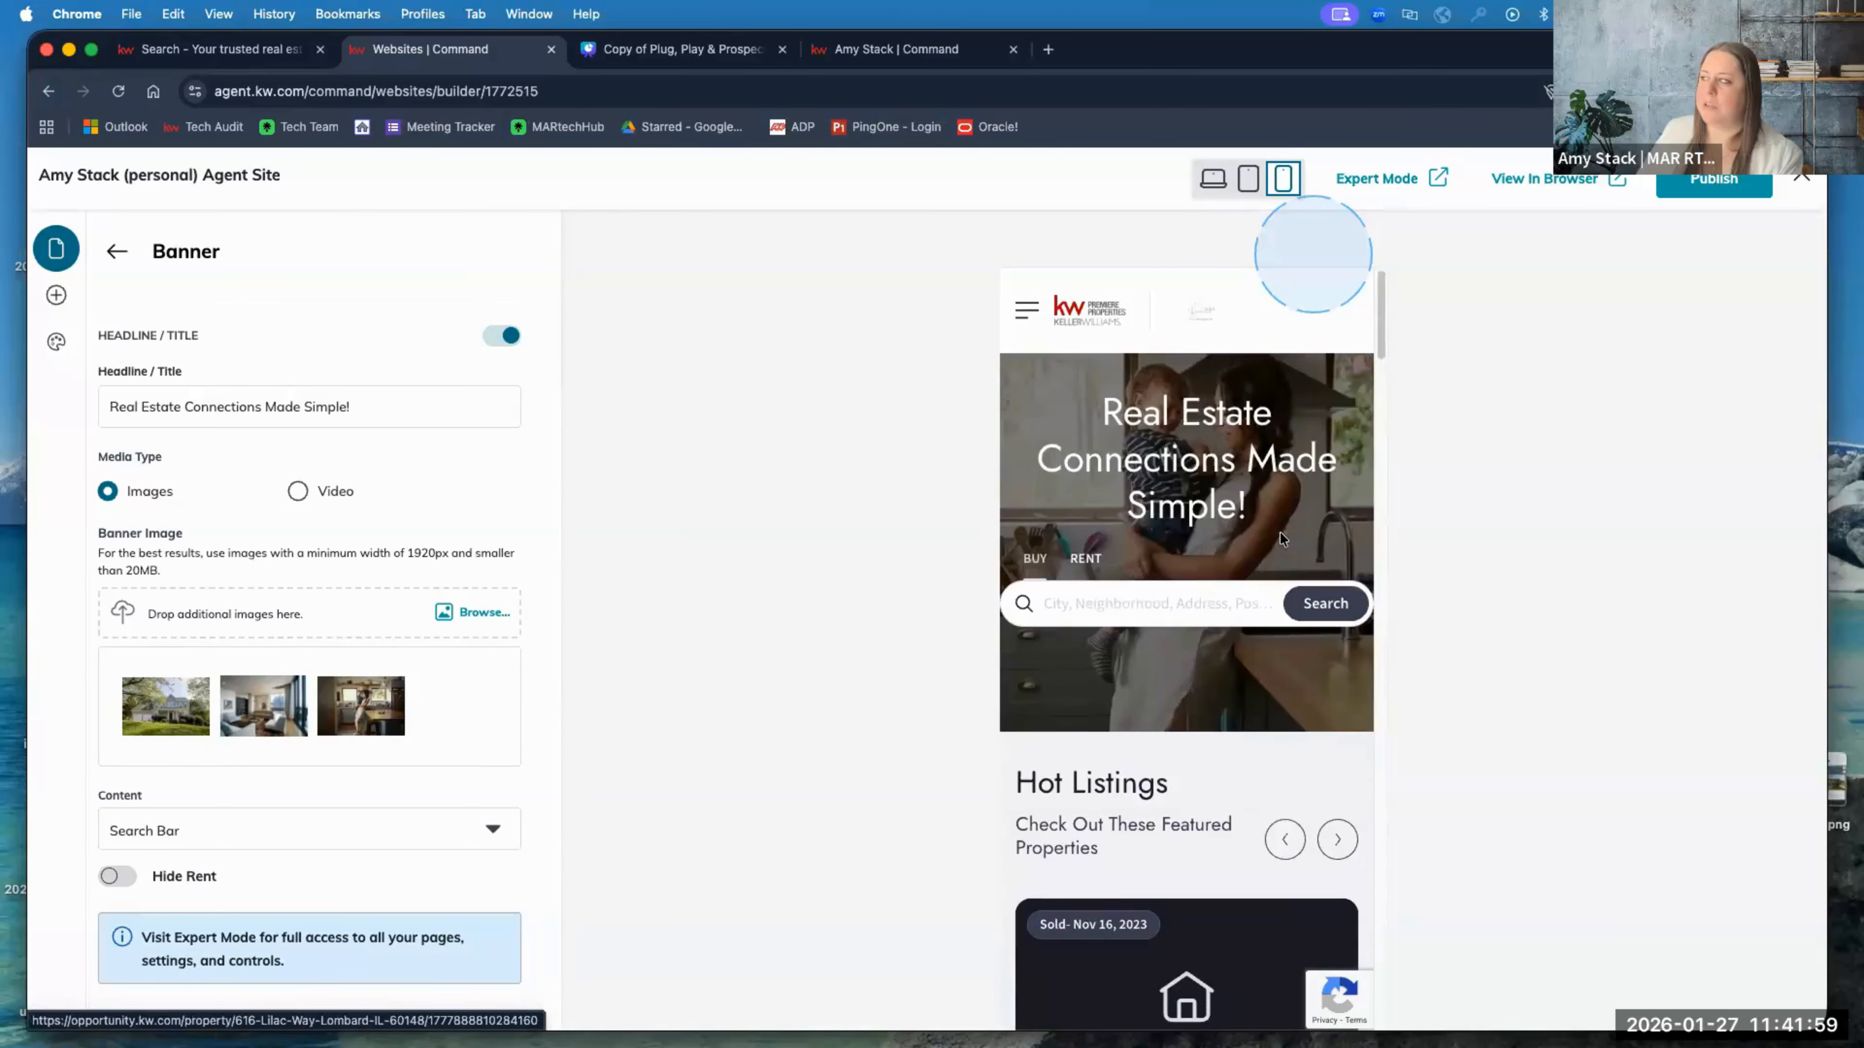
{"action": "left_click", "coordinate": [1212, 192]}
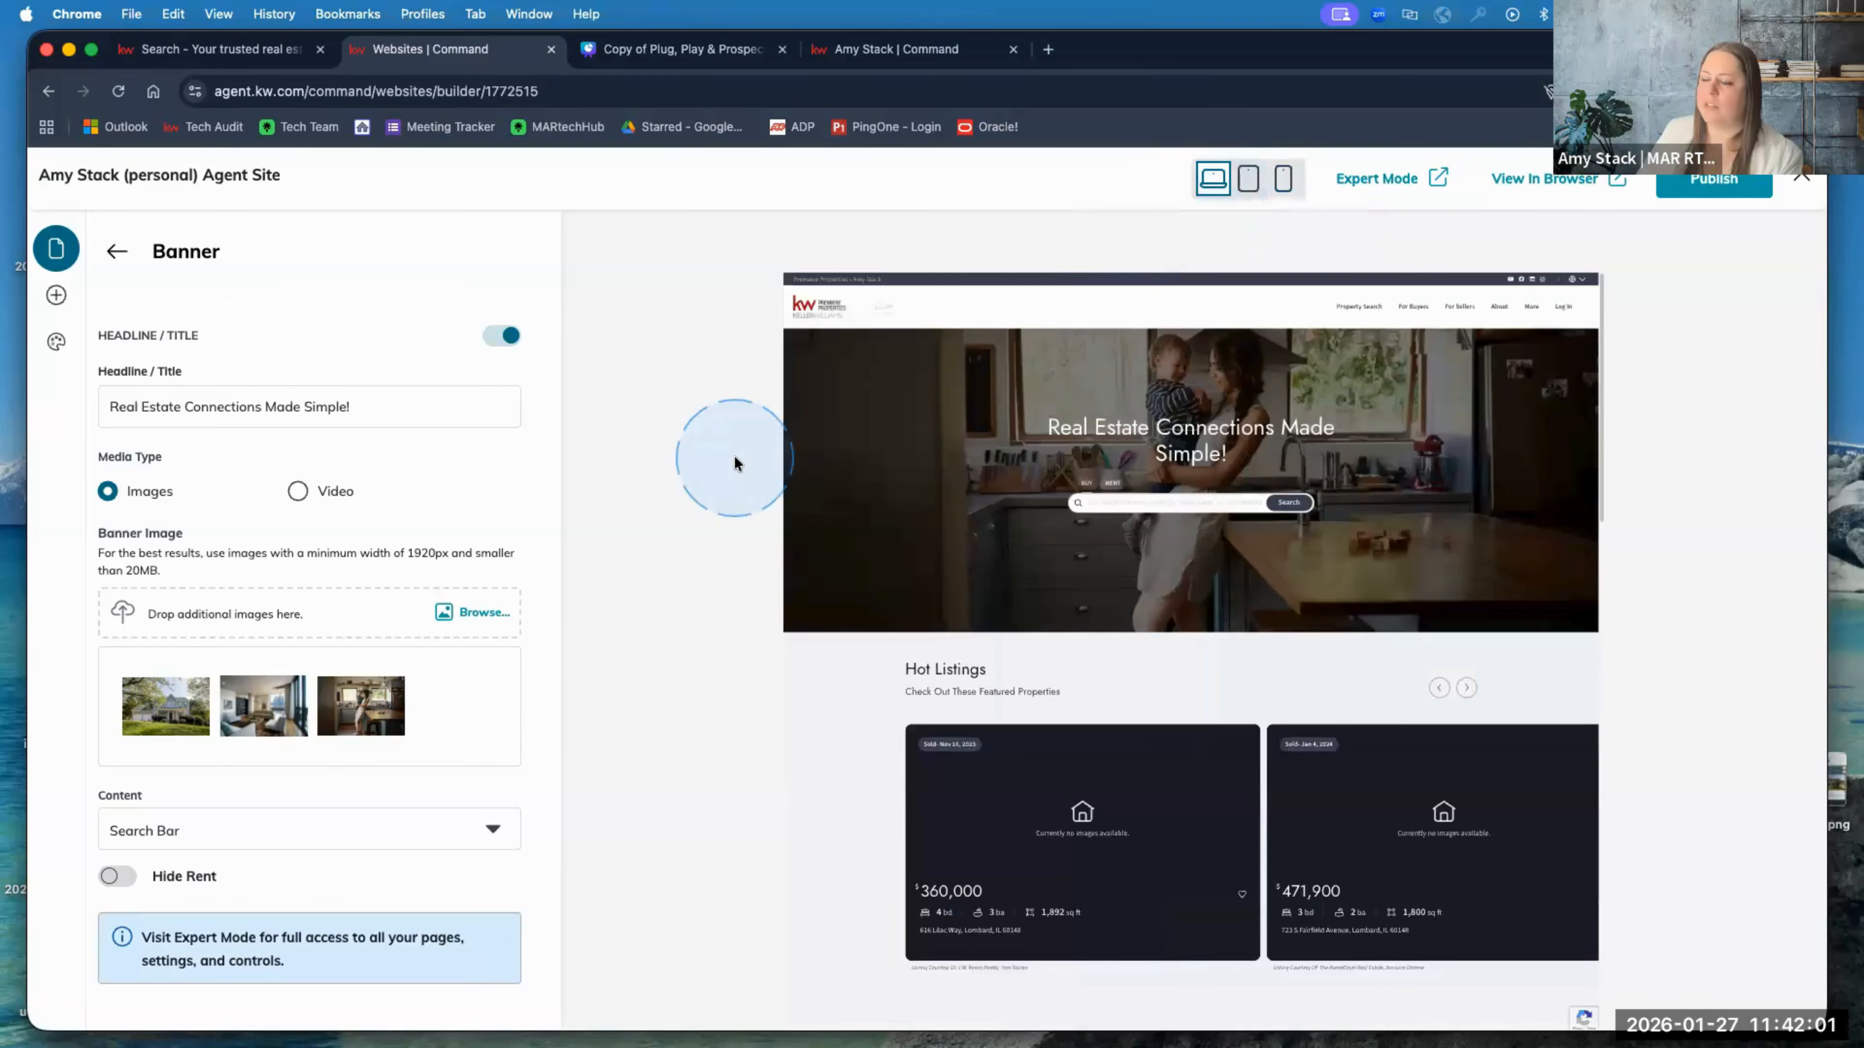
{"action": "left_click", "coordinate": [115, 252]}
{"action": "left_click", "coordinate": [114, 252]}
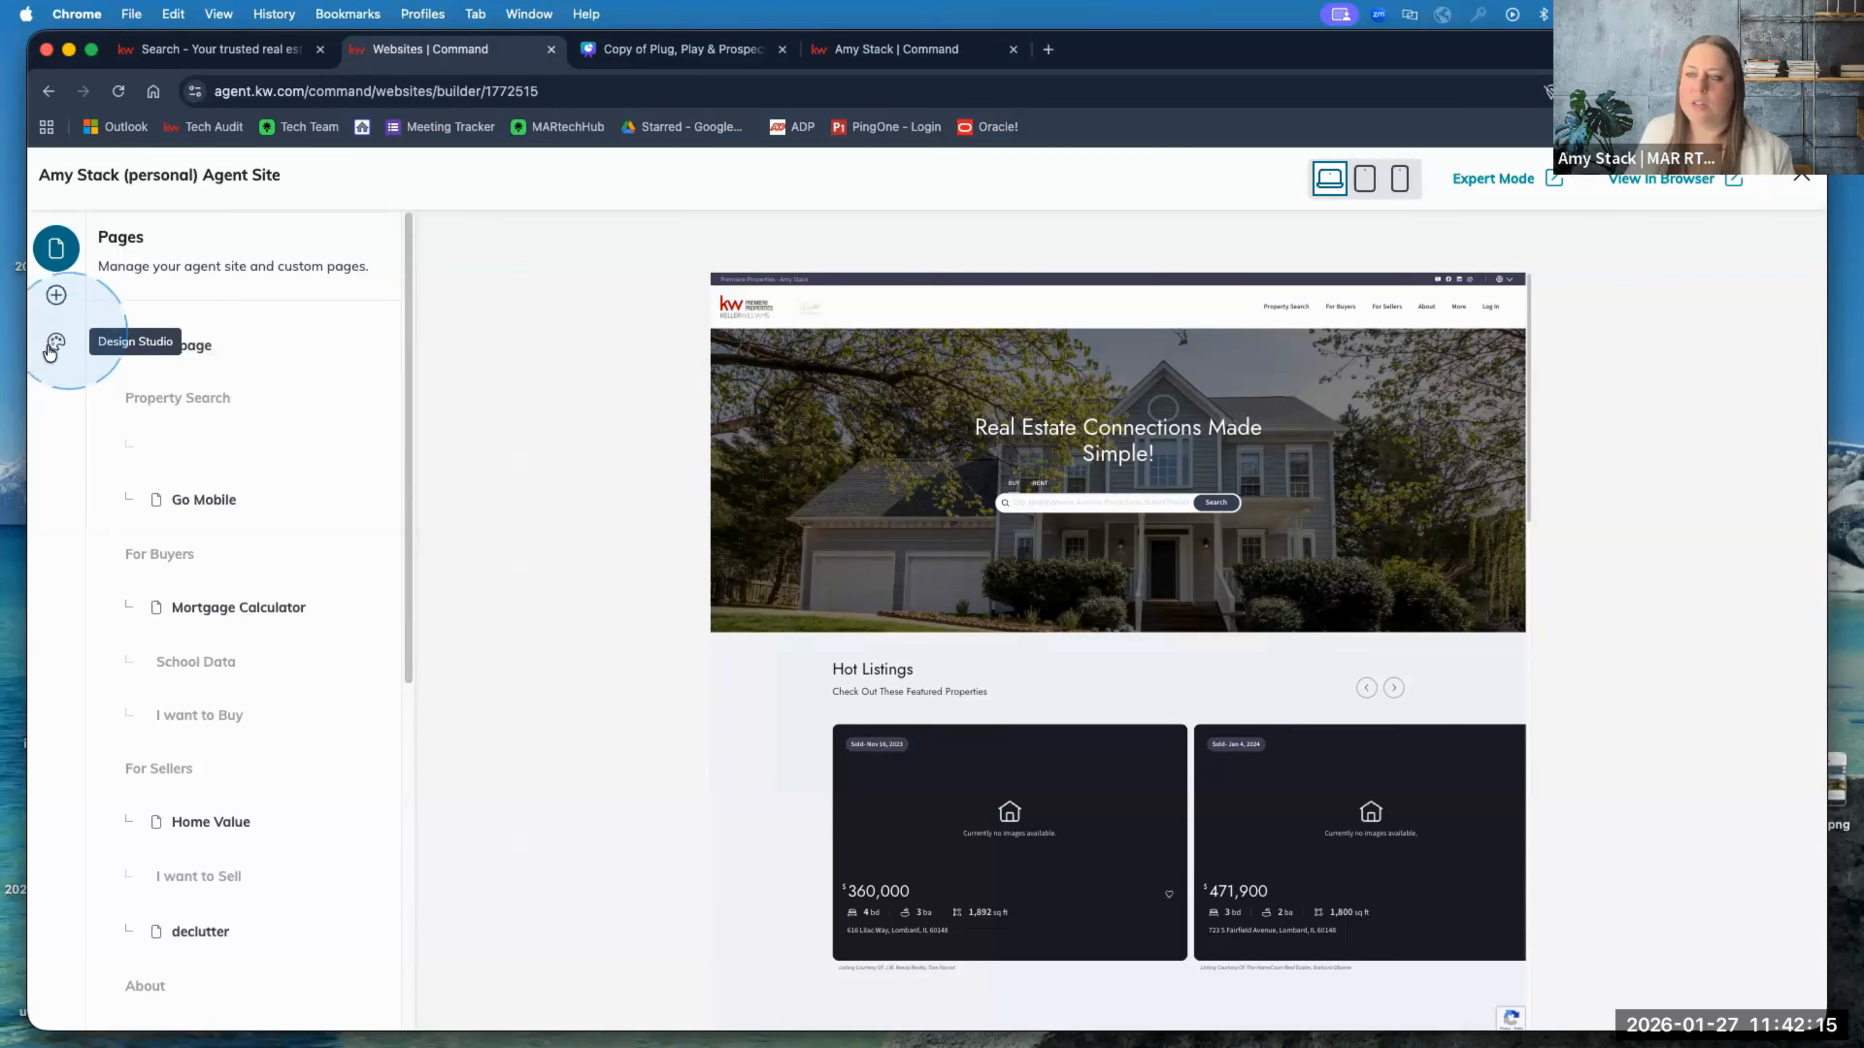
Step: Look over the Homepage Layout options, then go back to Pages and open the Design Studio
{"action": "left_click", "coordinate": [175, 353]}
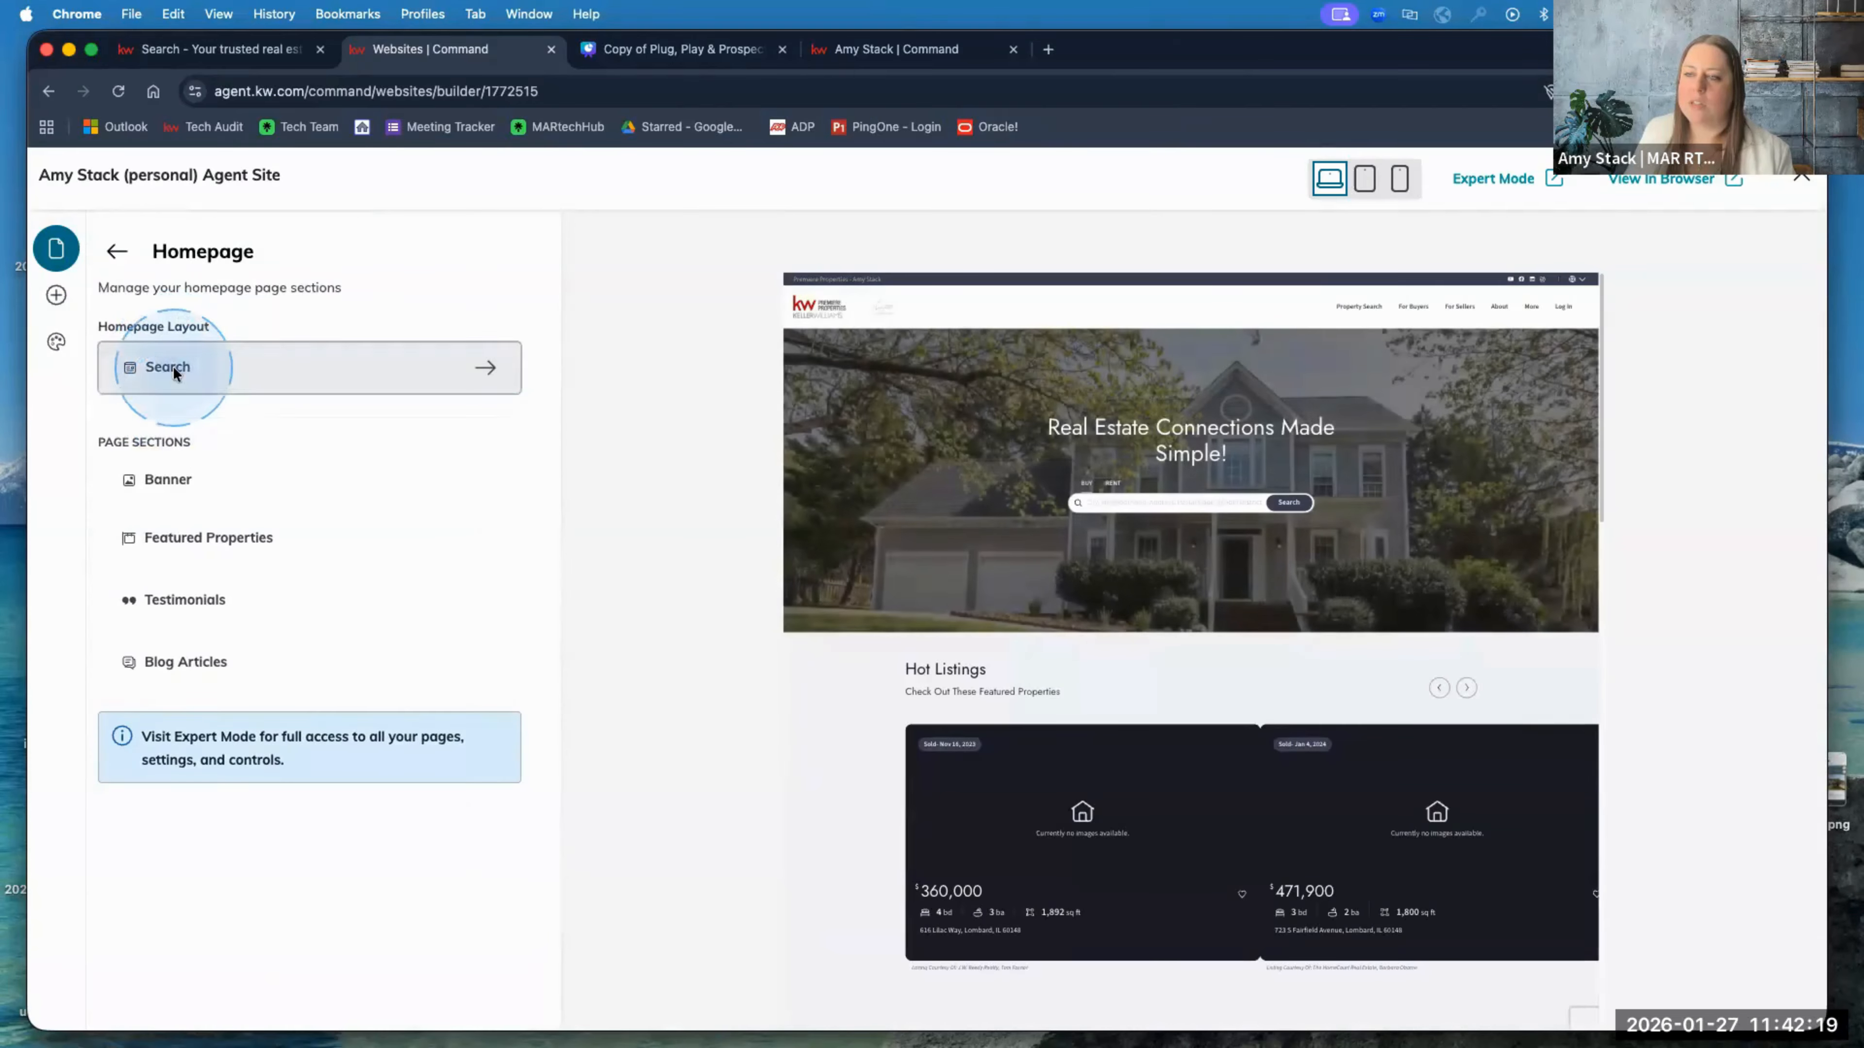
{"action": "left_click", "coordinate": [173, 365]}
{"action": "scroll", "coordinate": [291, 603], "scroll_direction": "down", "scroll_amount": 10}
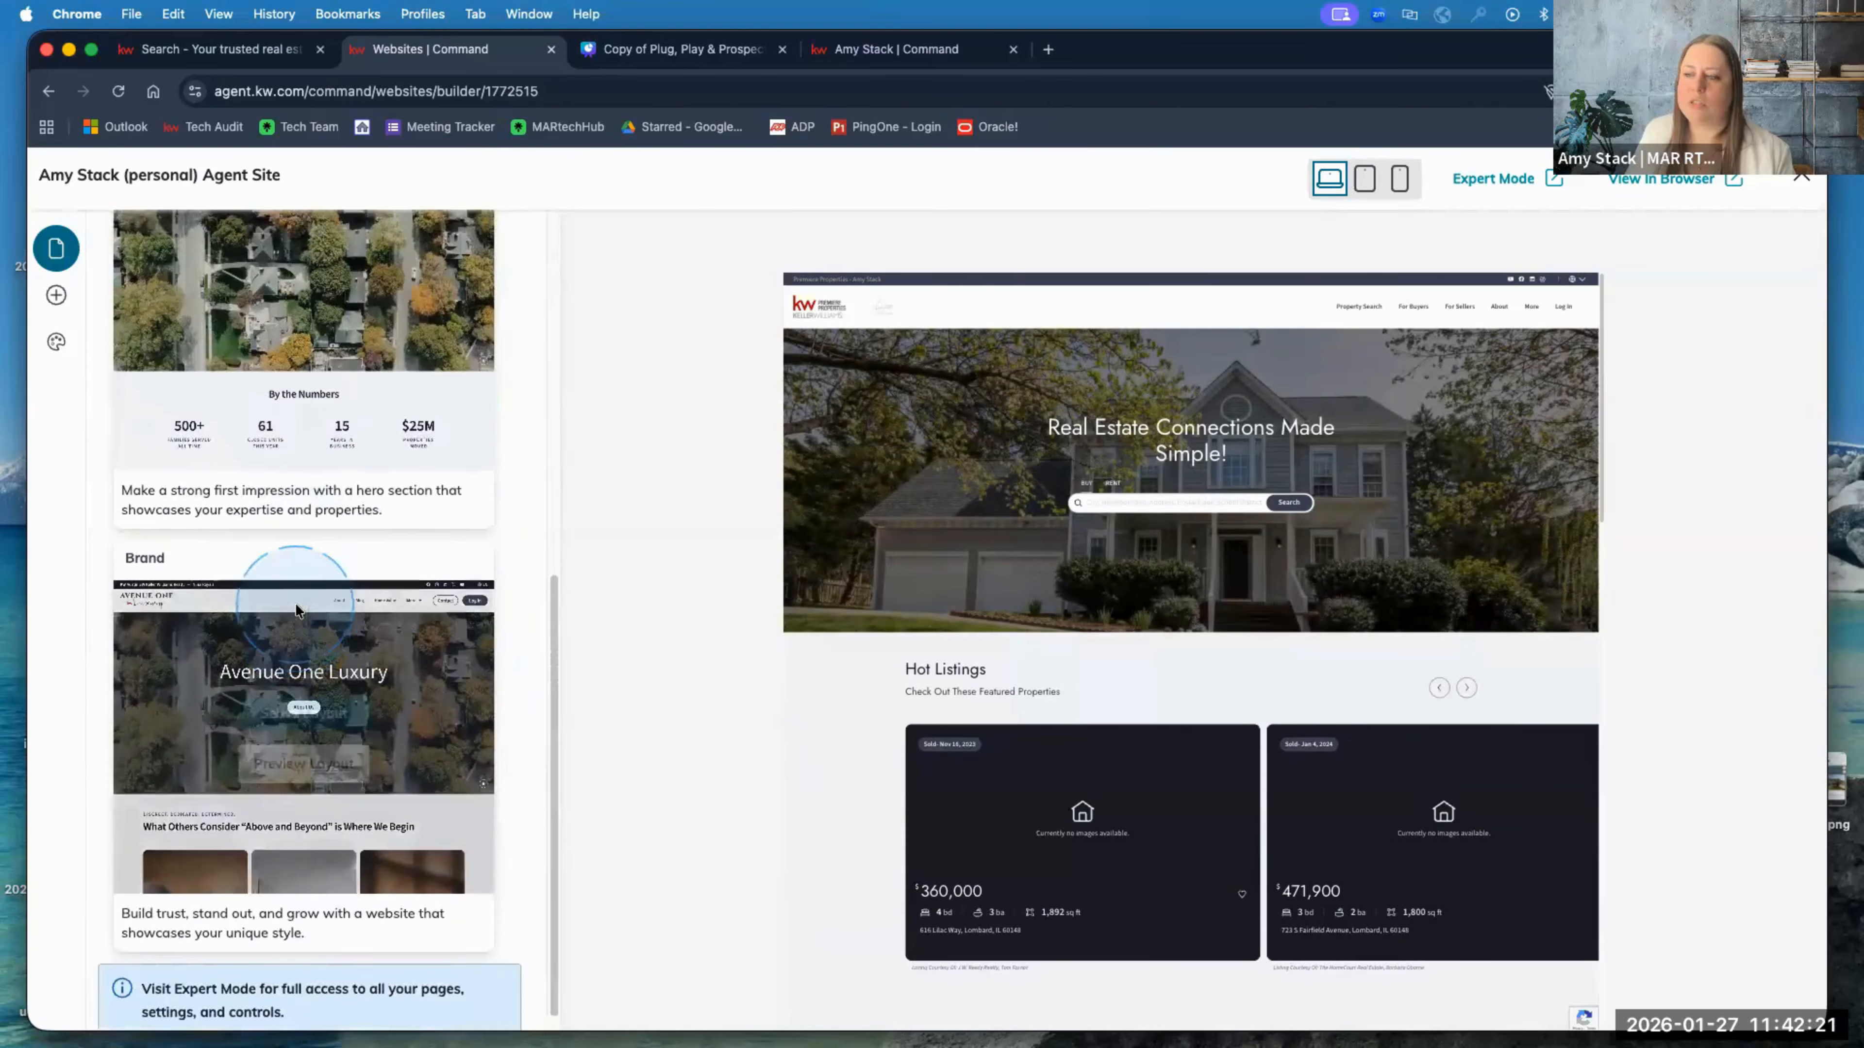
{"action": "scroll", "coordinate": [295, 603], "scroll_direction": "up", "scroll_amount": 10}
{"action": "left_click", "coordinate": [119, 247]}
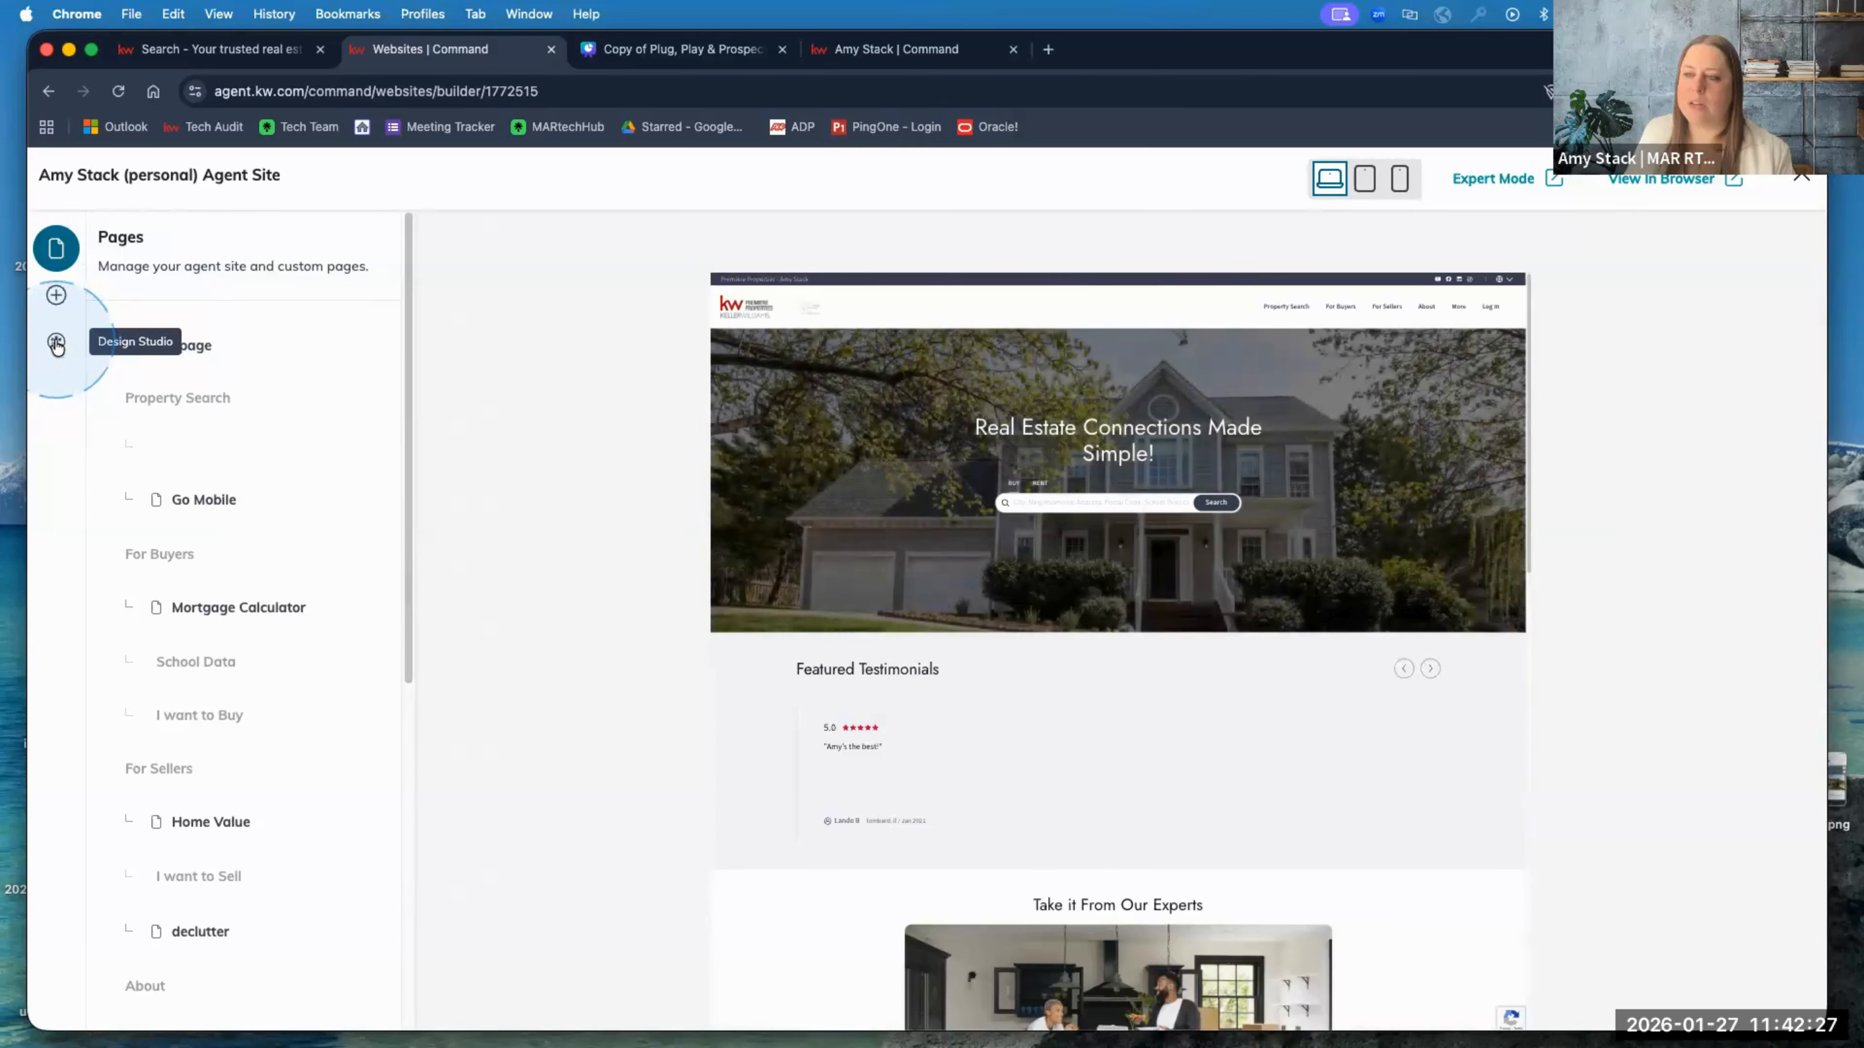
{"action": "left_click", "coordinate": [57, 344]}
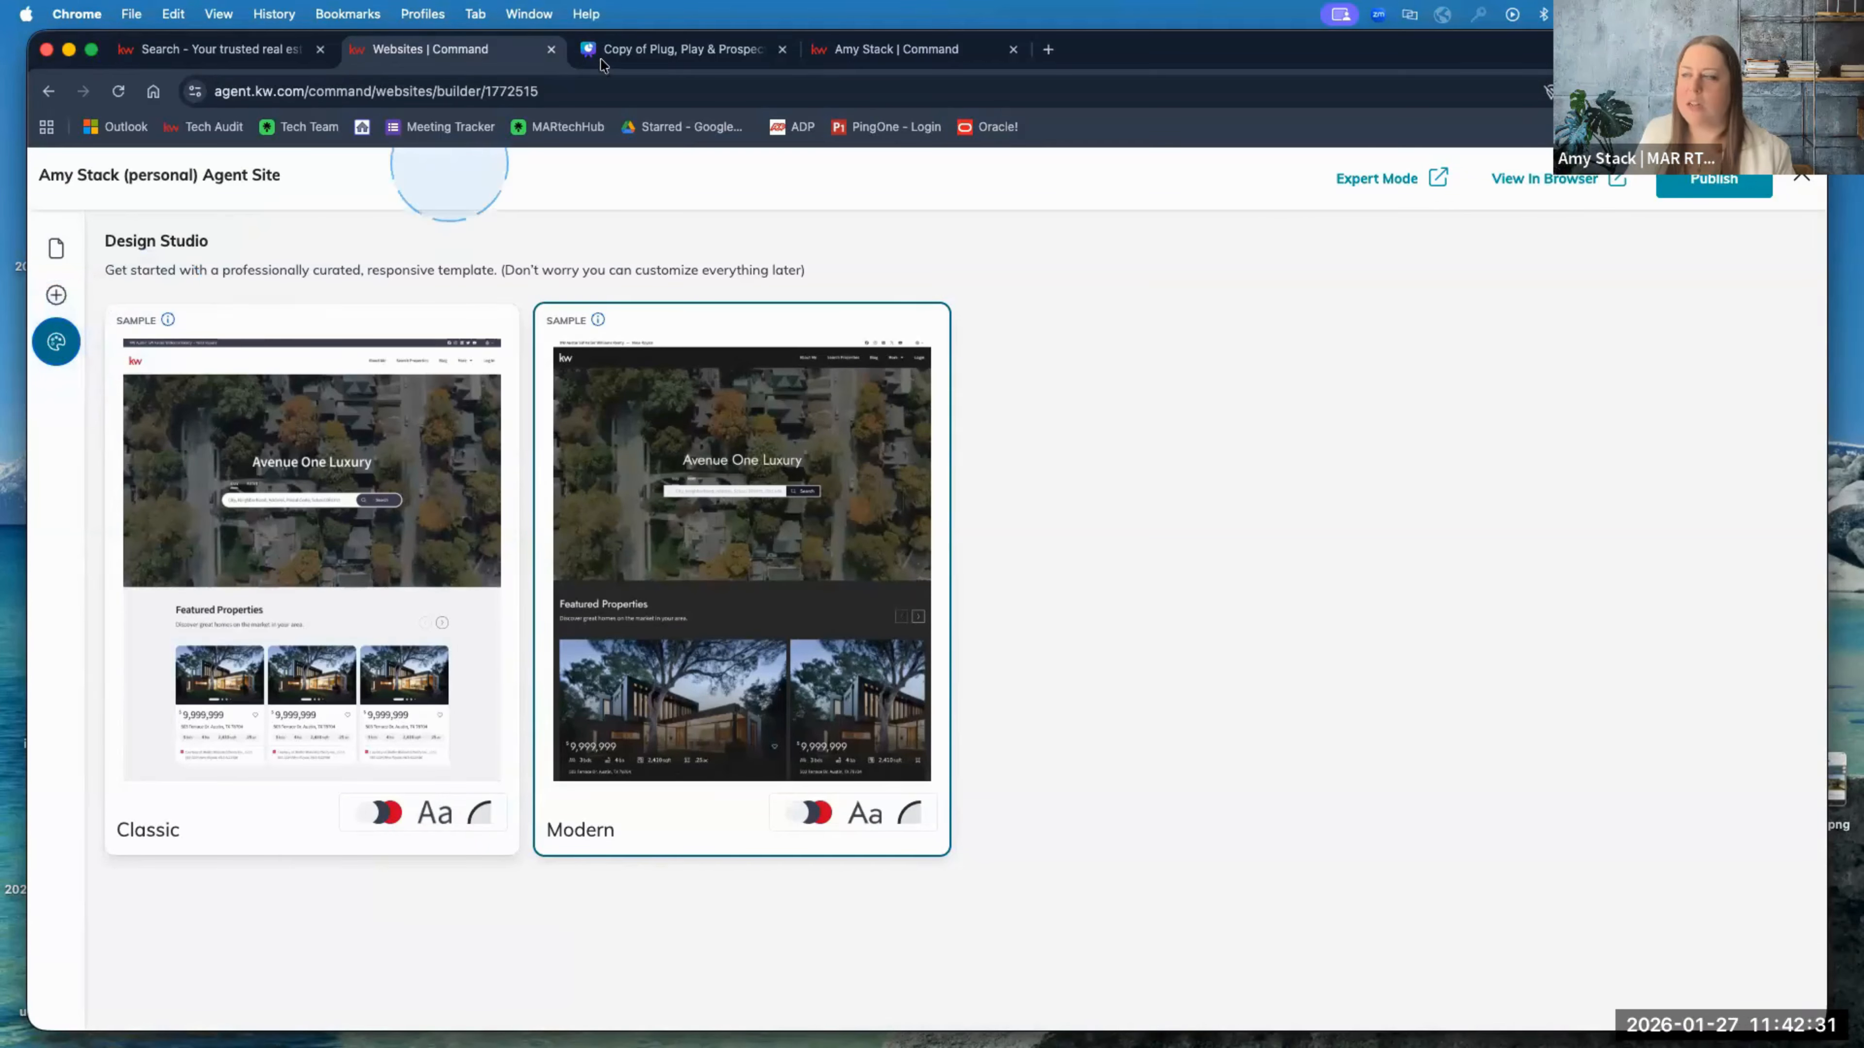
{"action": "left_click", "coordinate": [278, 49]}
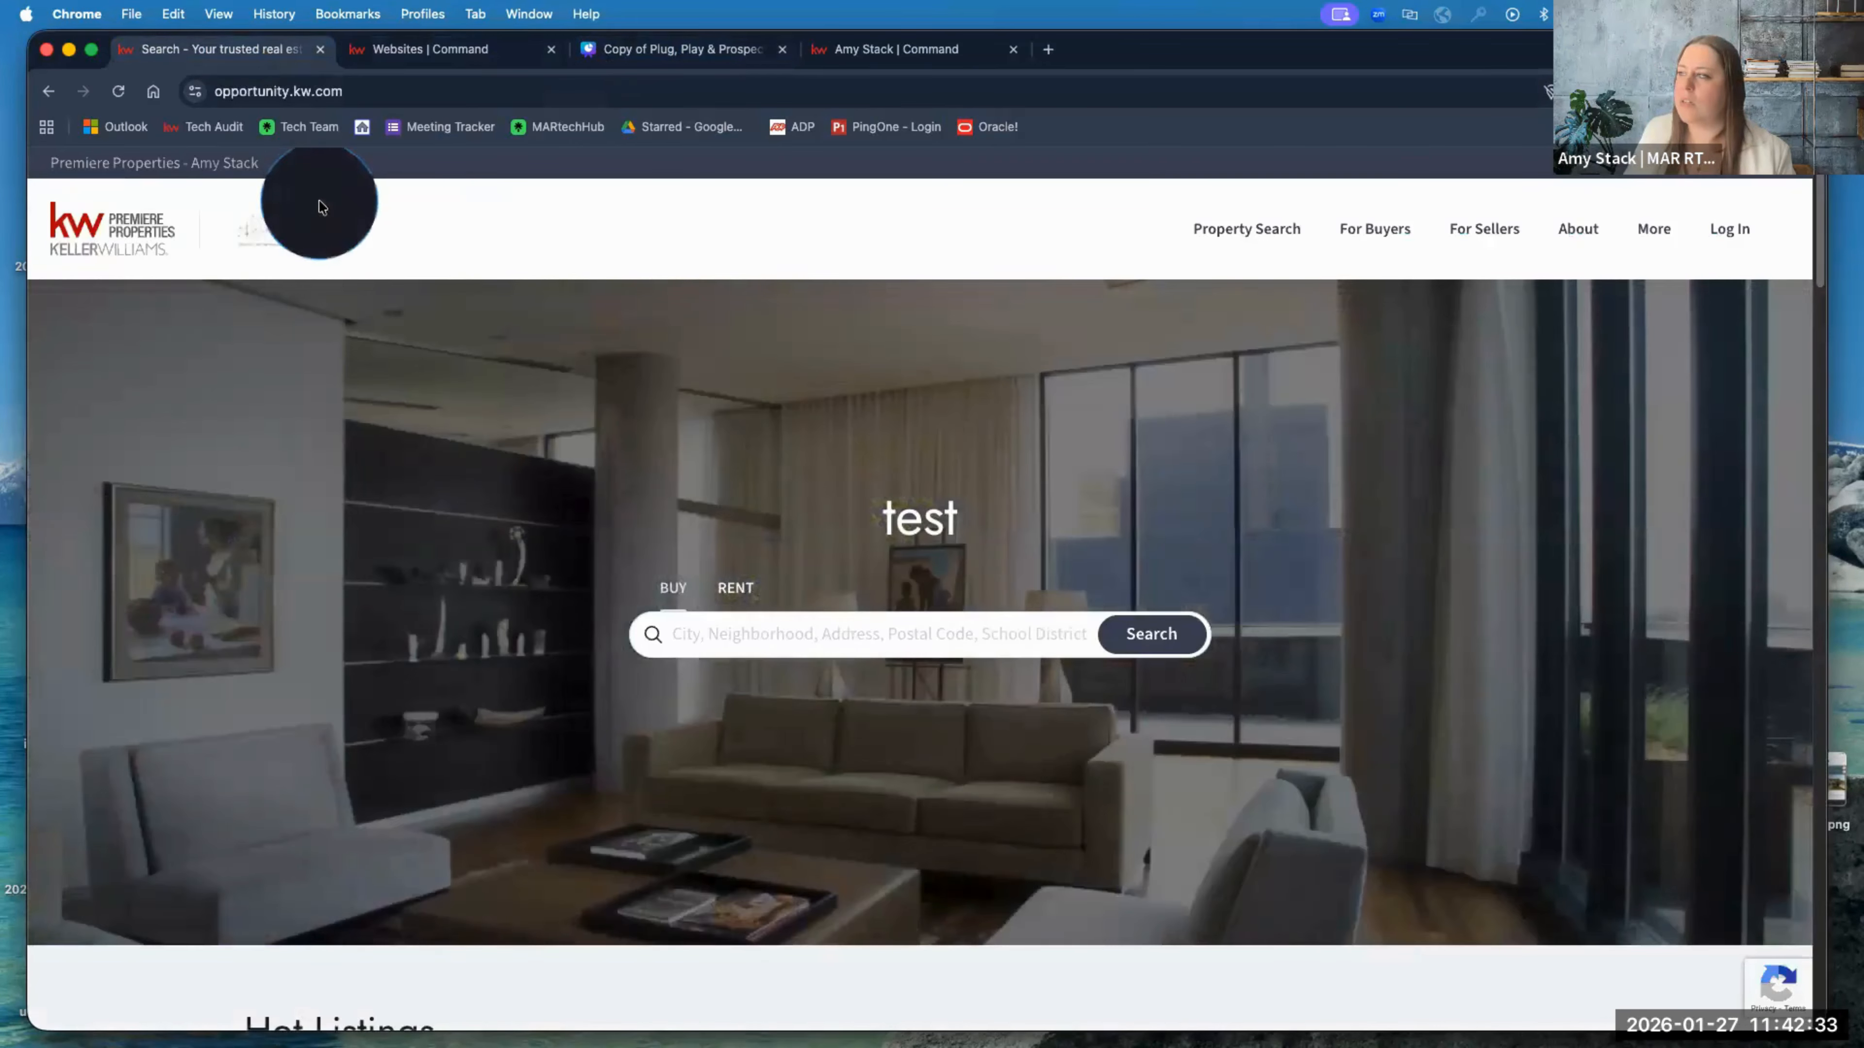
{"action": "scroll", "coordinate": [324, 358], "scroll_direction": "down", "scroll_amount": 10}
{"action": "scroll", "coordinate": [327, 361], "scroll_direction": "down", "scroll_amount": 5}
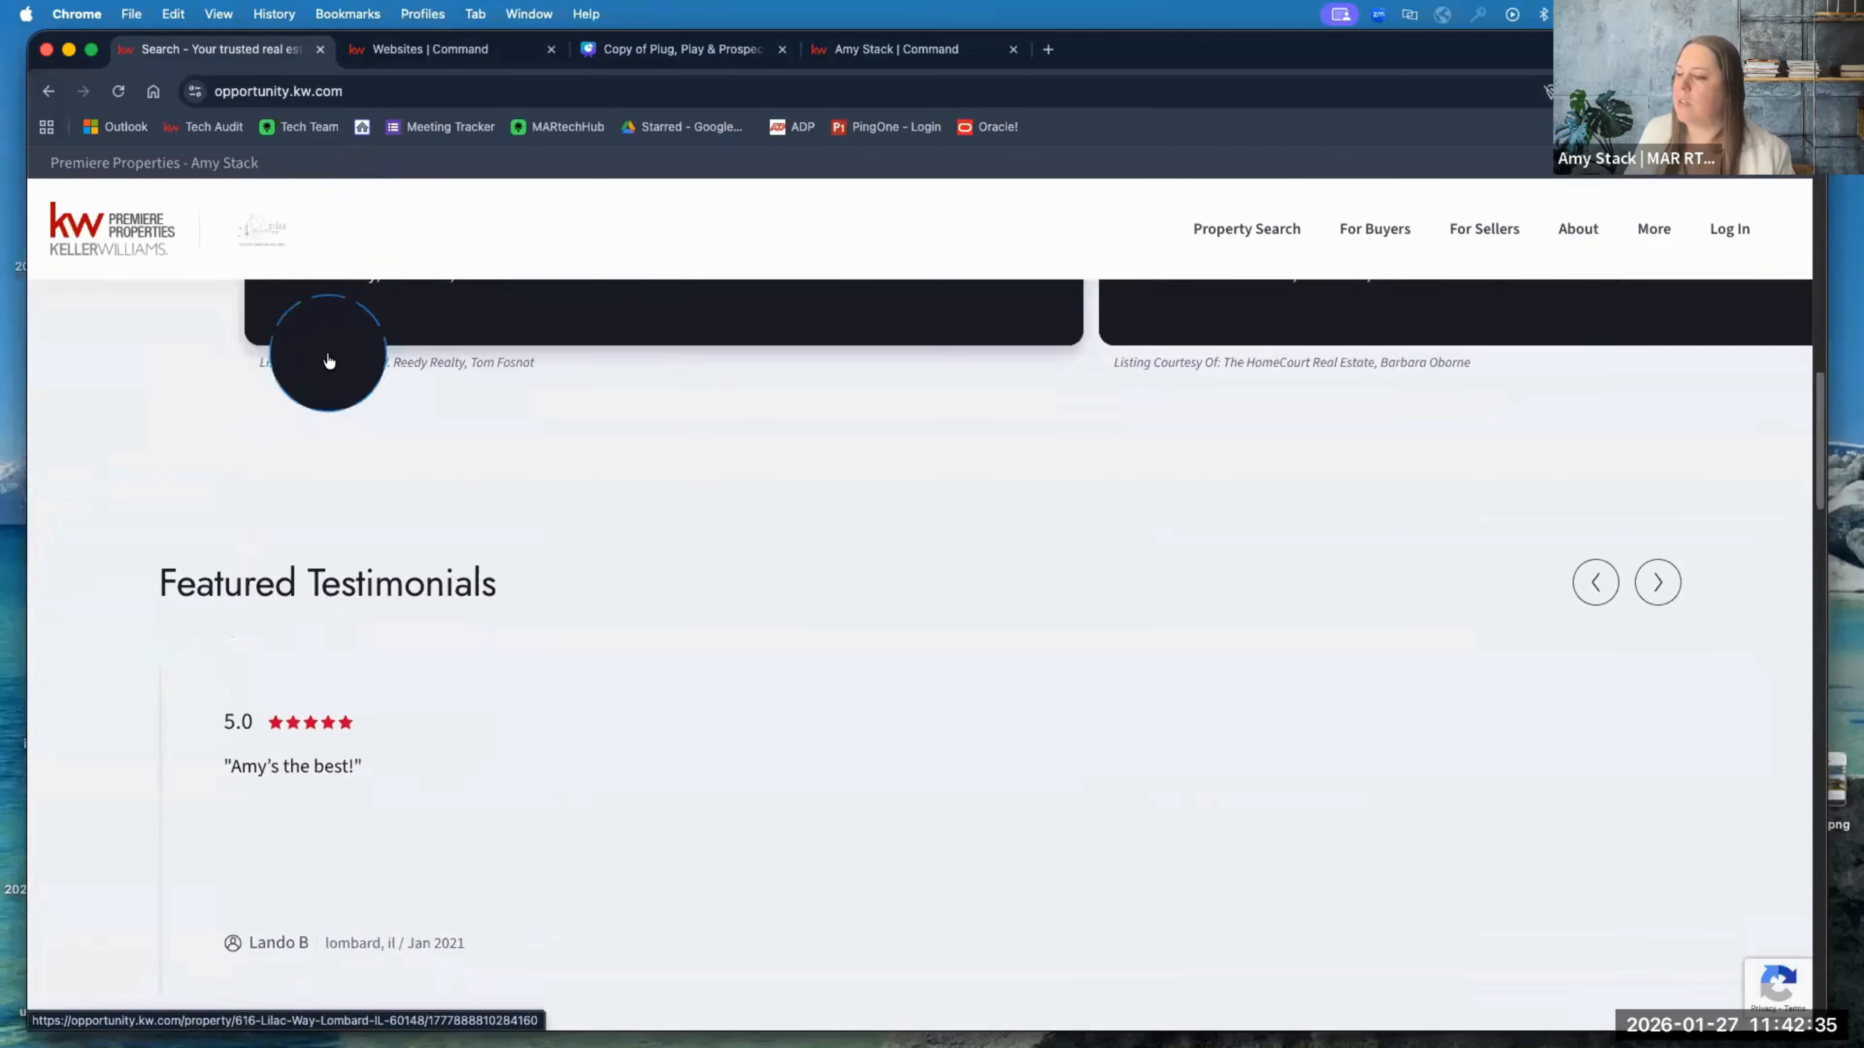
{"action": "scroll", "coordinate": [615, 495], "scroll_direction": "up", "scroll_amount": 5}
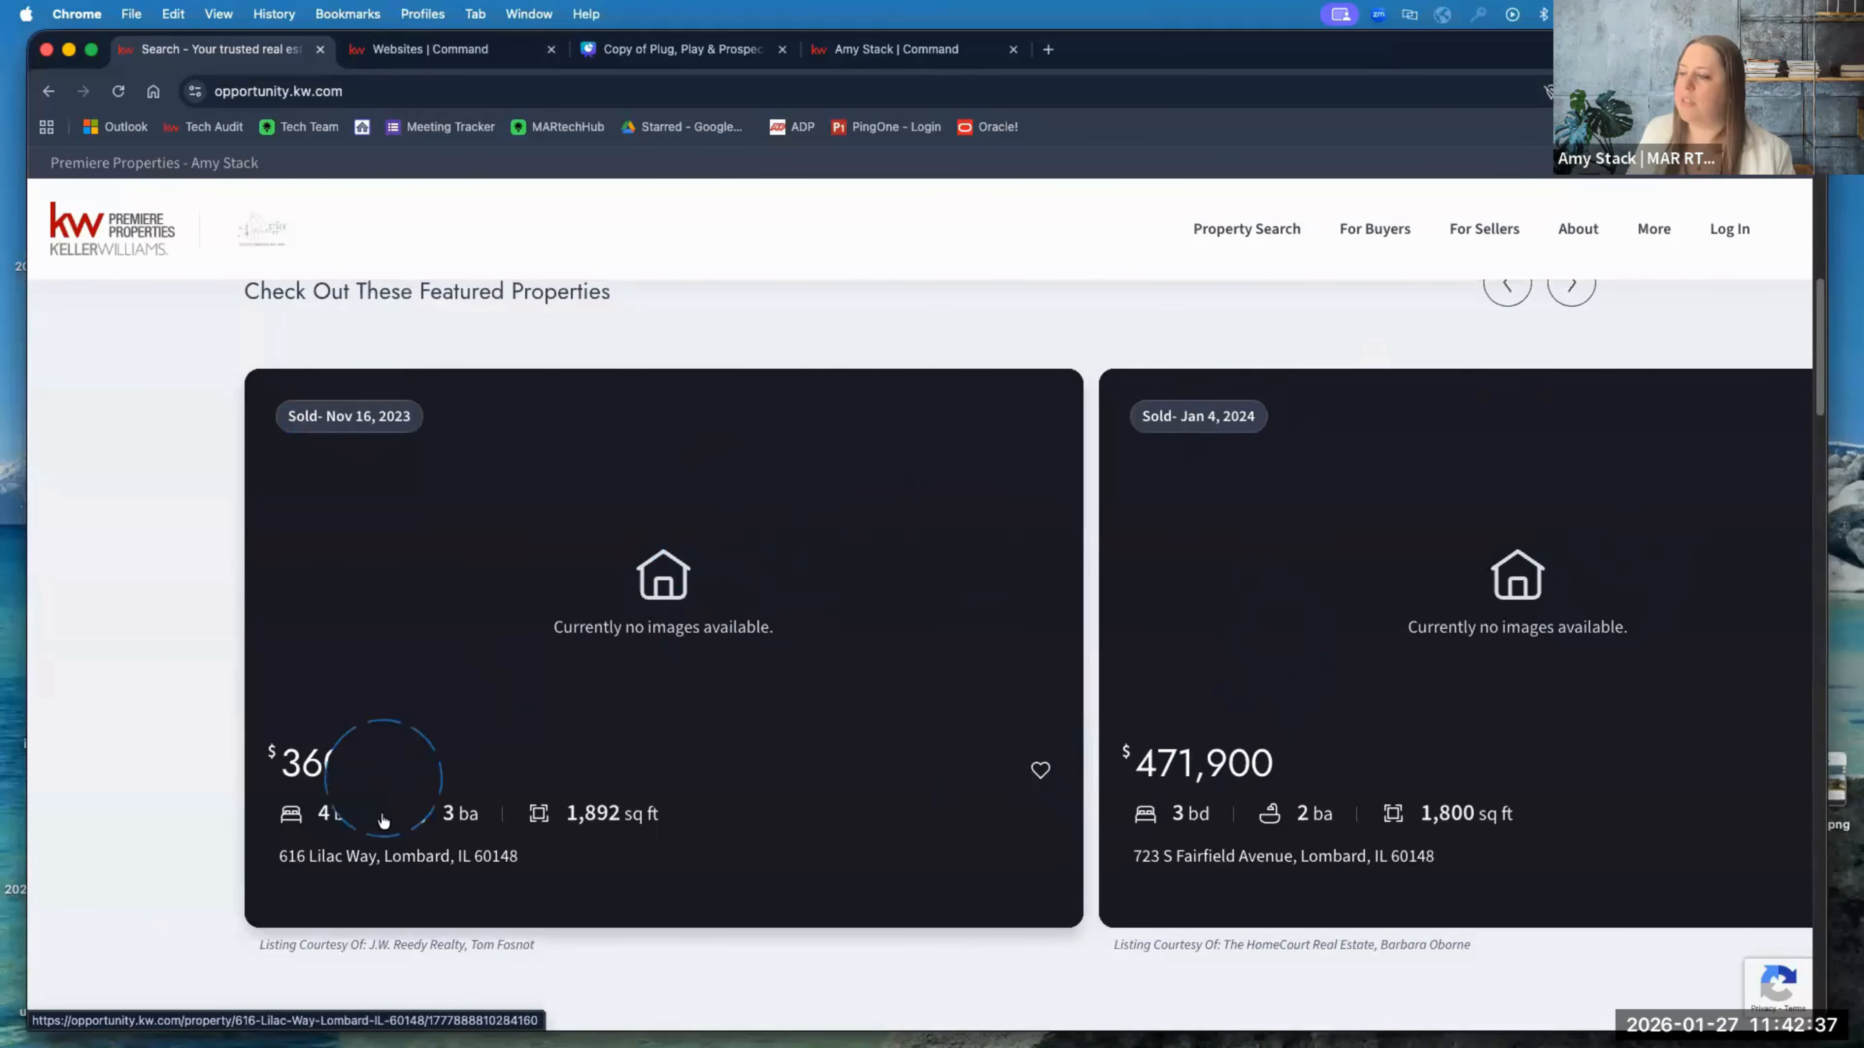
{"action": "scroll", "coordinate": [315, 778], "scroll_direction": "down", "scroll_amount": 10}
{"action": "scroll", "coordinate": [383, 716], "scroll_direction": "down", "scroll_amount": 4}
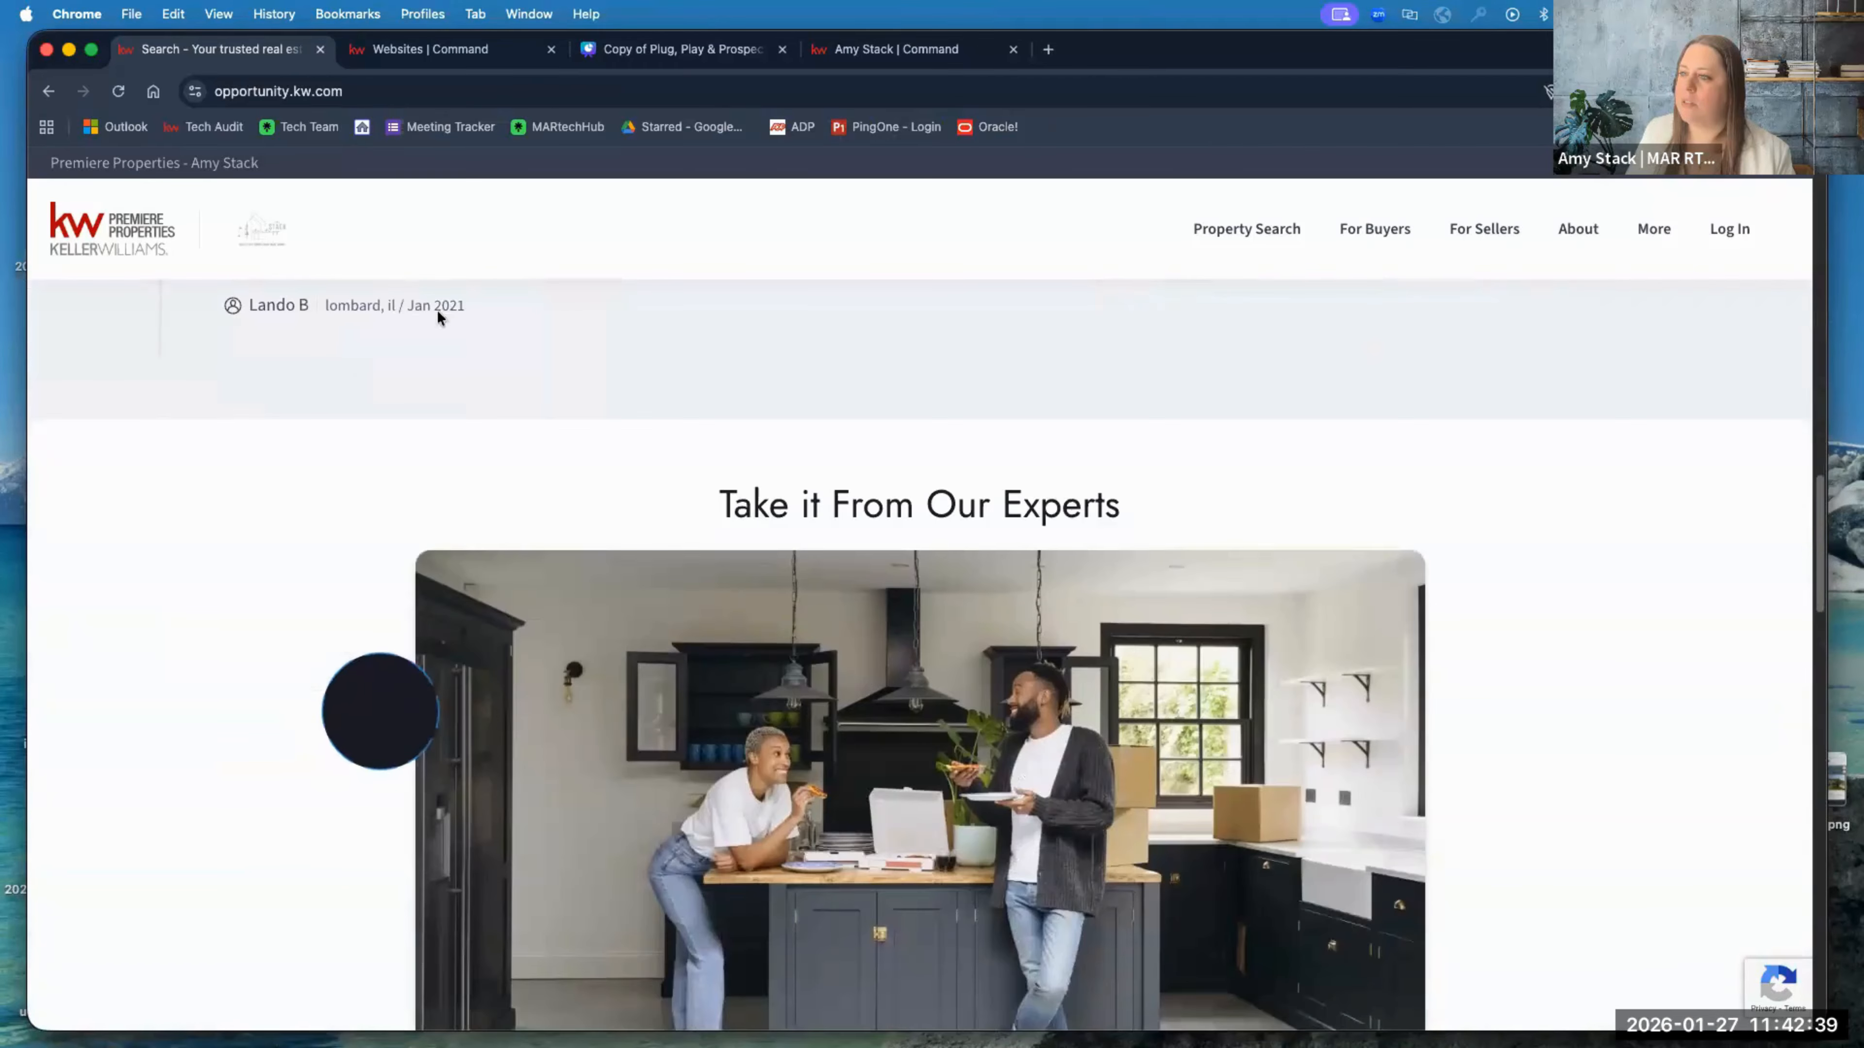
{"action": "scroll", "coordinate": [556, 613], "scroll_direction": "down", "scroll_amount": 5}
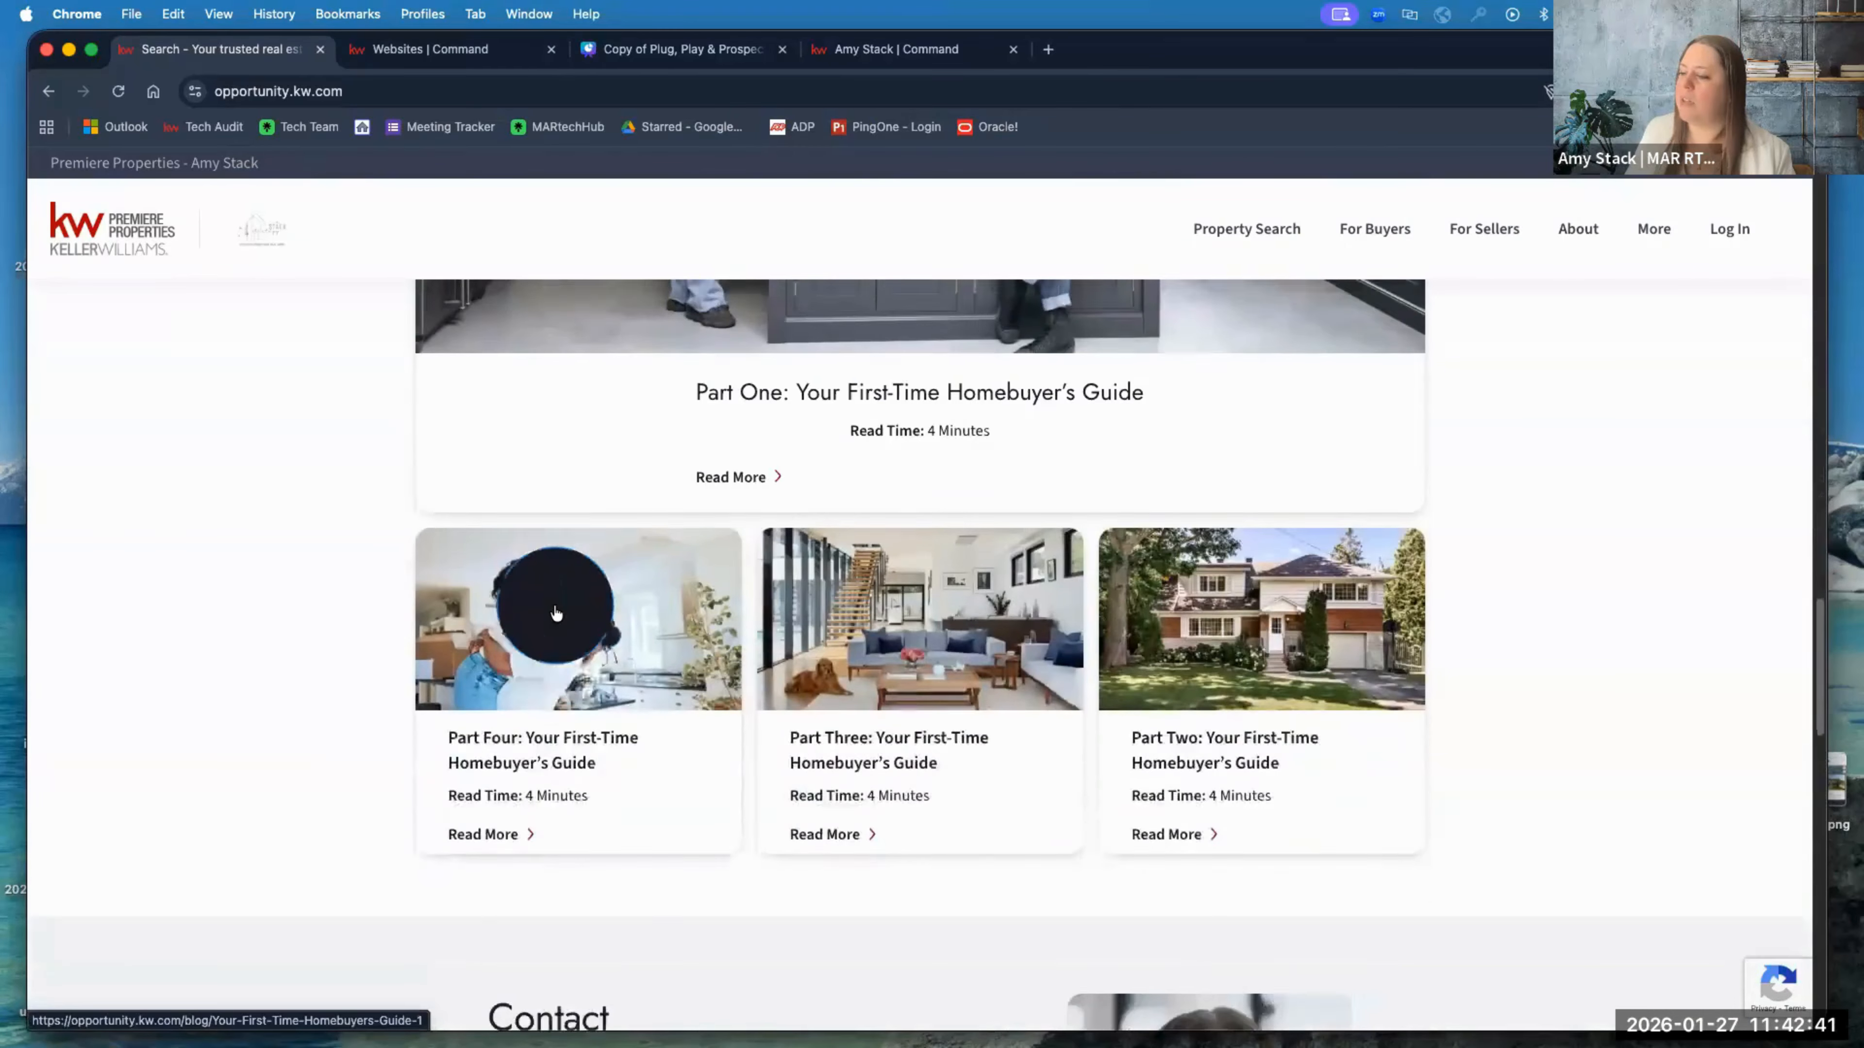
{"action": "scroll", "coordinate": [387, 279], "scroll_direction": "up", "scroll_amount": 15}
{"action": "scroll", "coordinate": [422, 198], "scroll_direction": "up", "scroll_amount": 5}
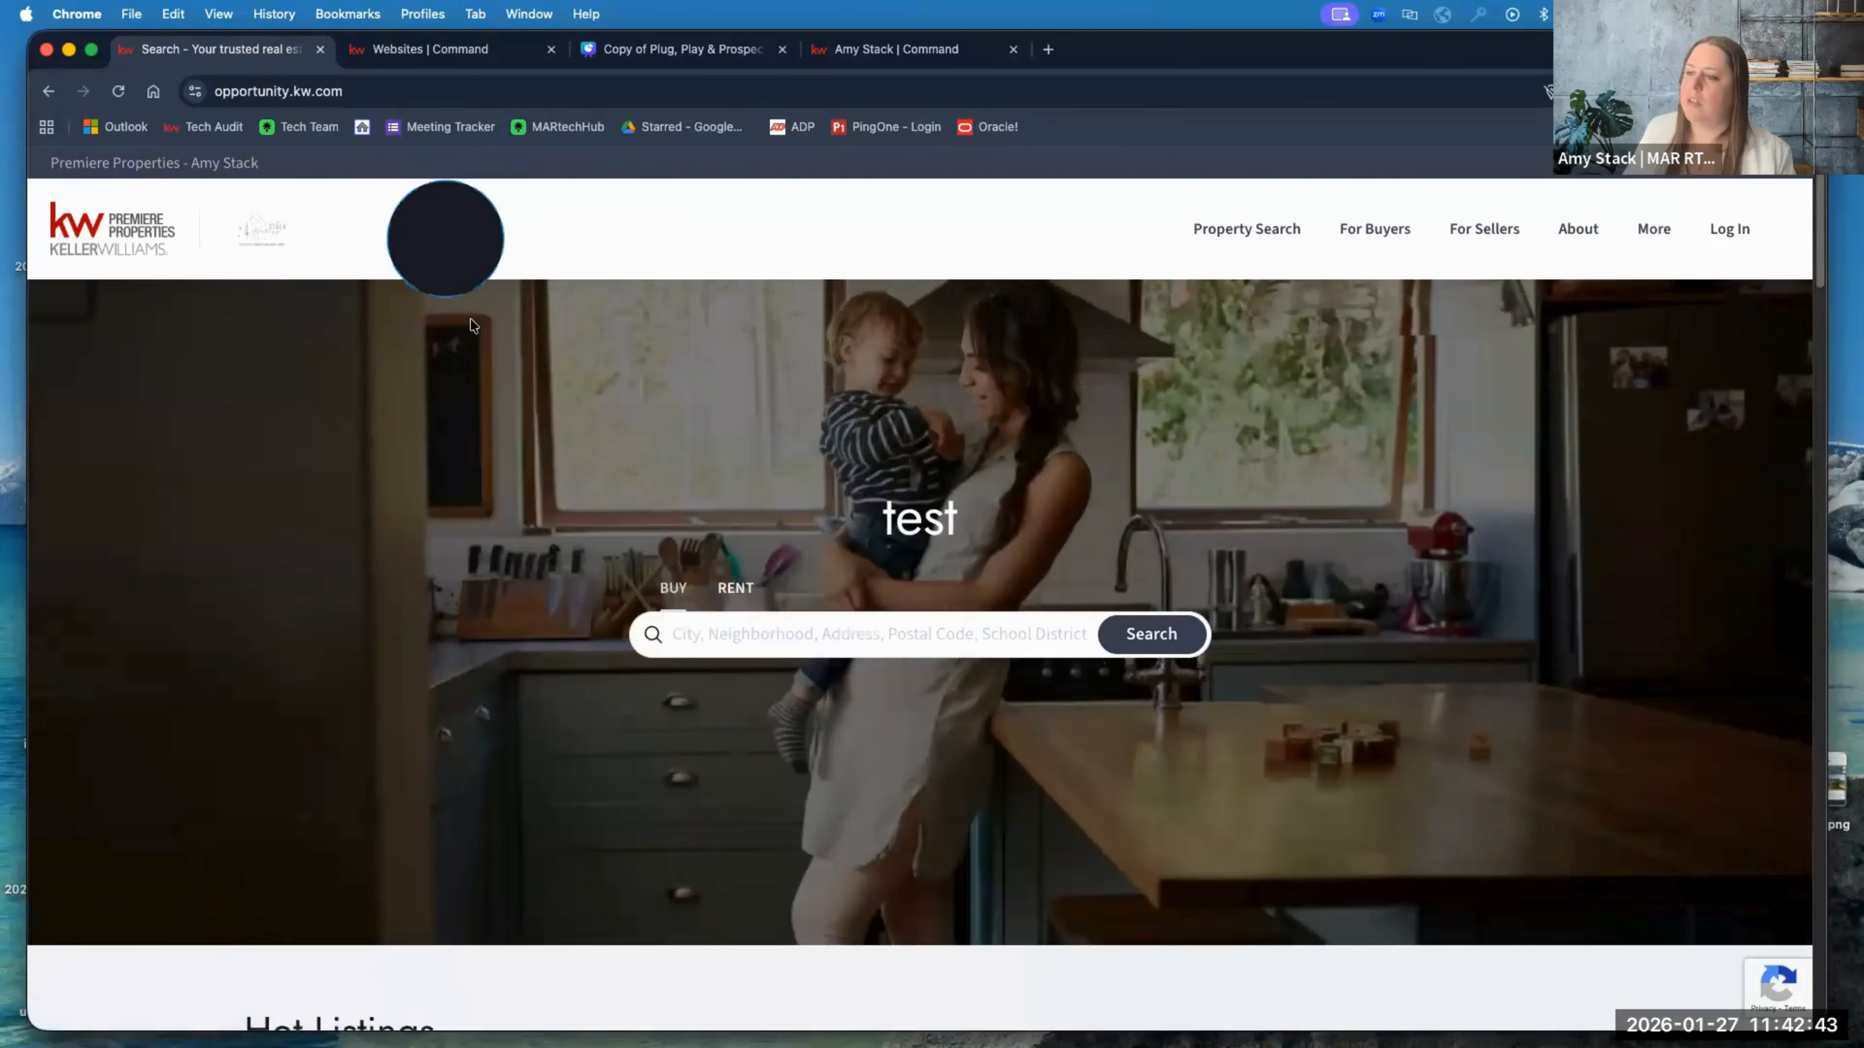
{"action": "scroll", "coordinate": [297, 777], "scroll_direction": "down", "scroll_amount": 3}
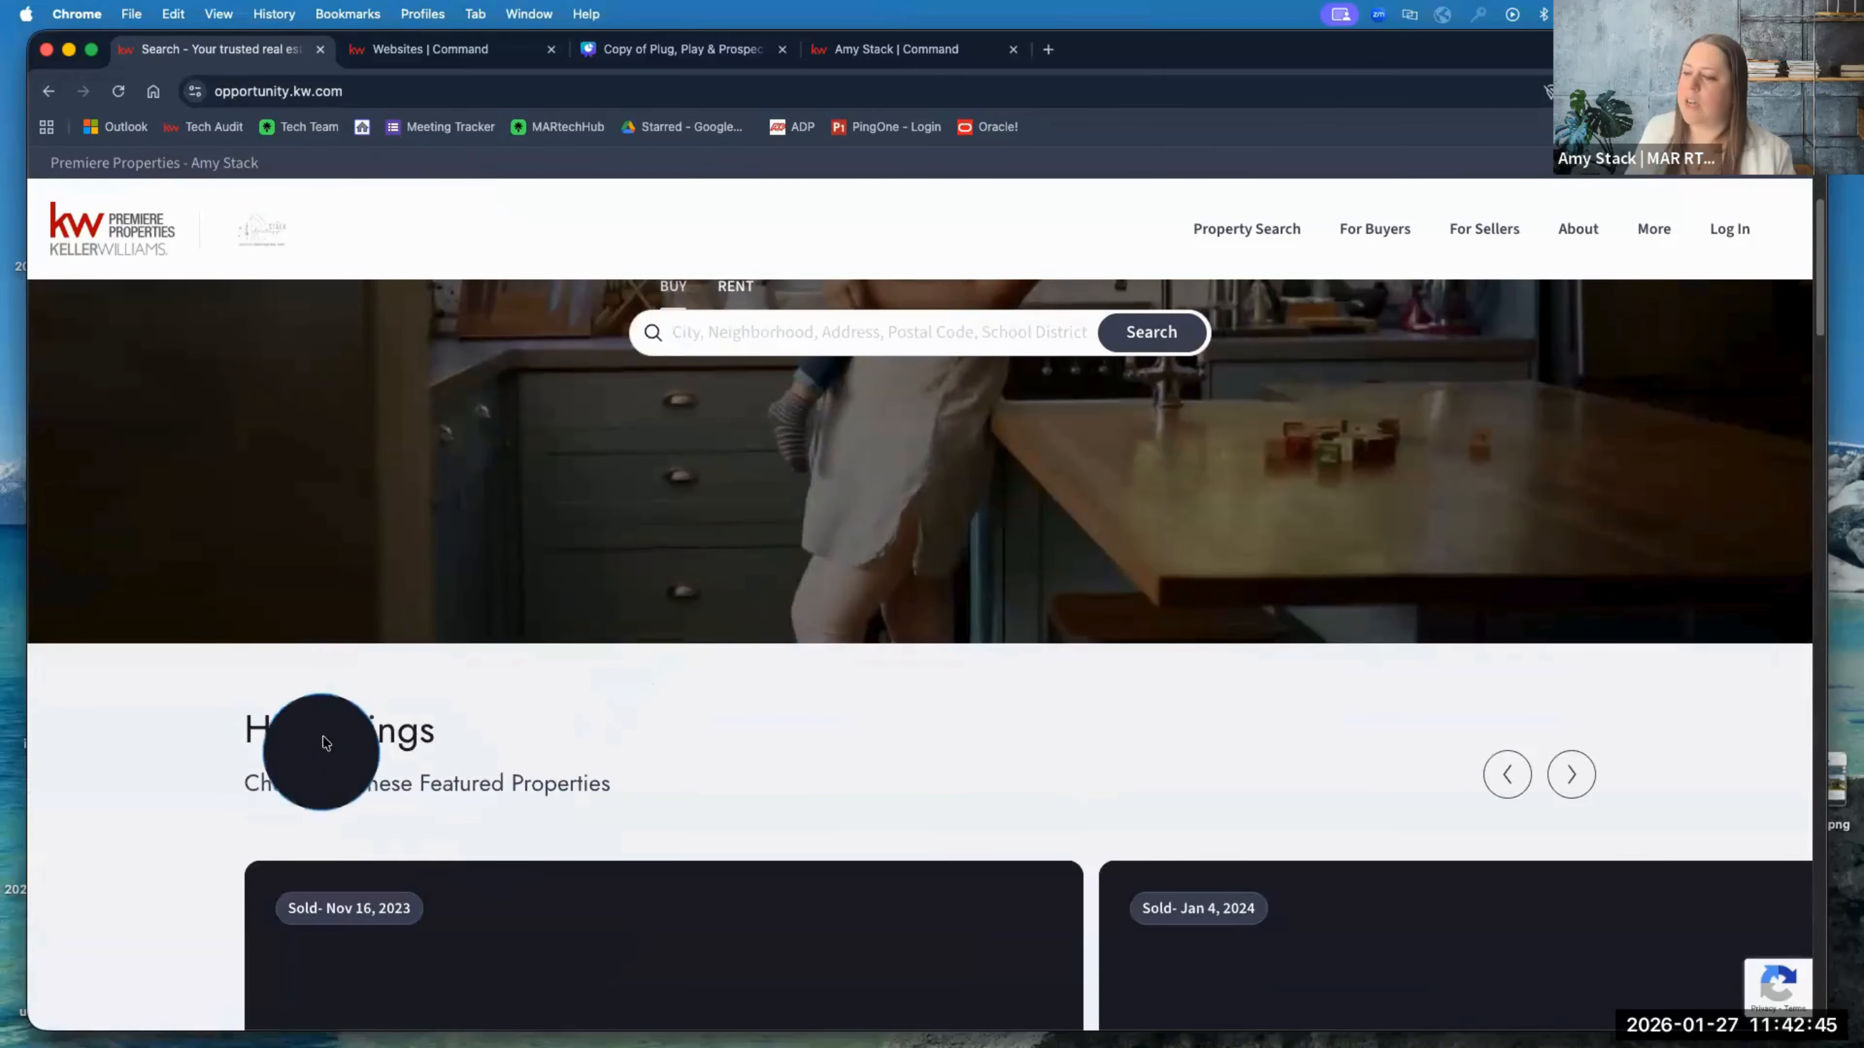
{"action": "left_click", "coordinate": [493, 50]}
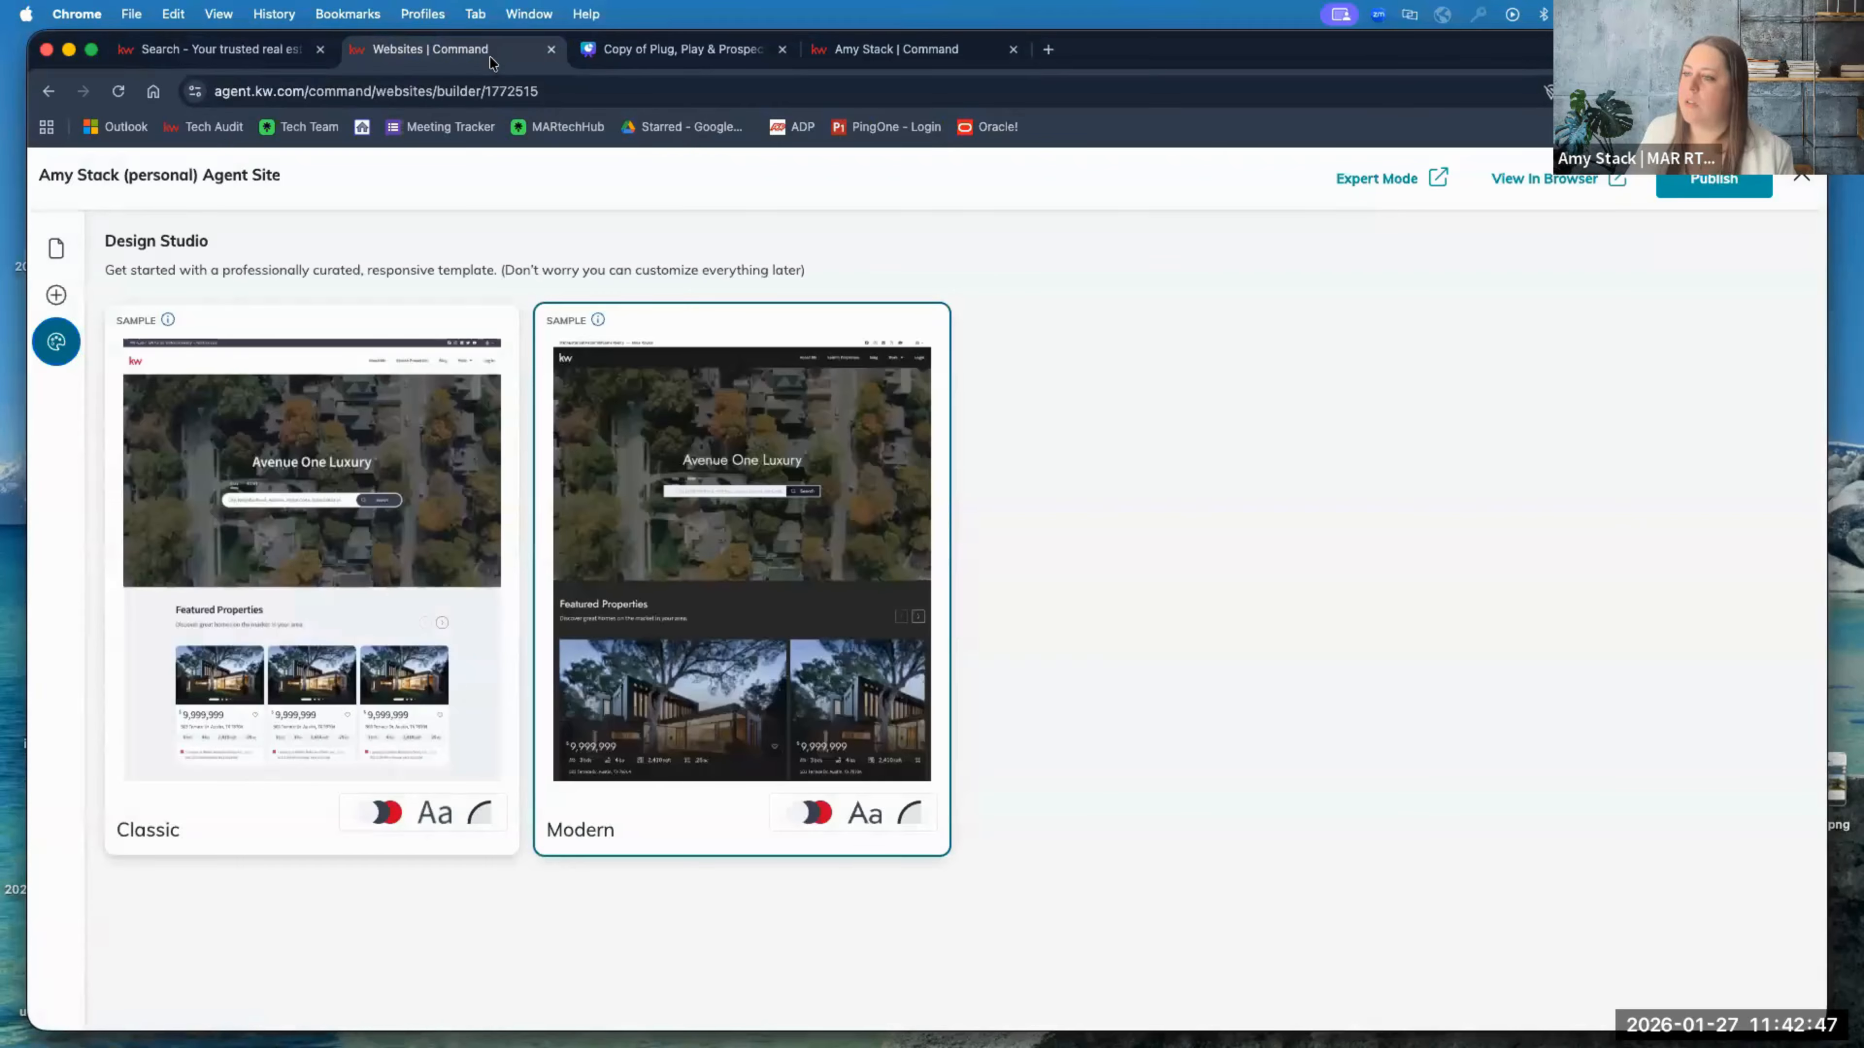
Step: Give the Modern theme the Mint Dark colour scheme and Caveat font, then go back to Websites
{"action": "left_click", "coordinate": [297, 520]}
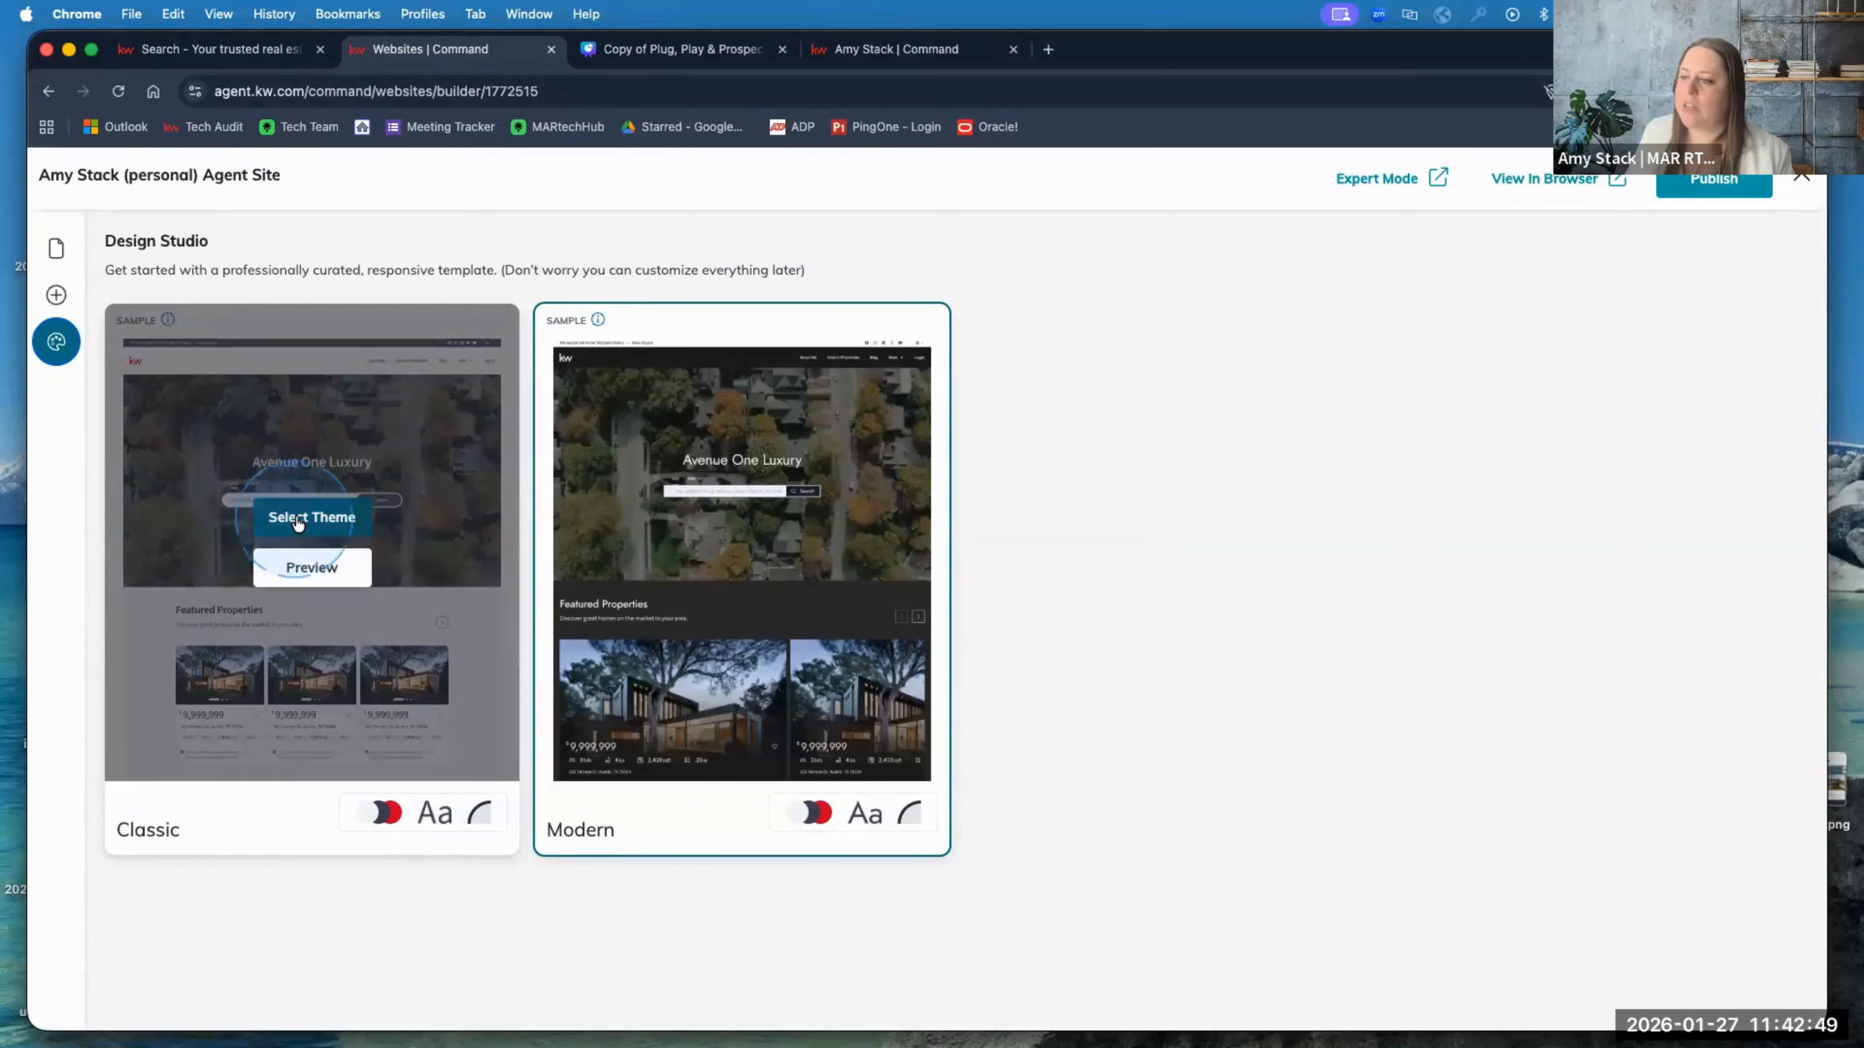
{"action": "mouse_move", "coordinate": [734, 552]}
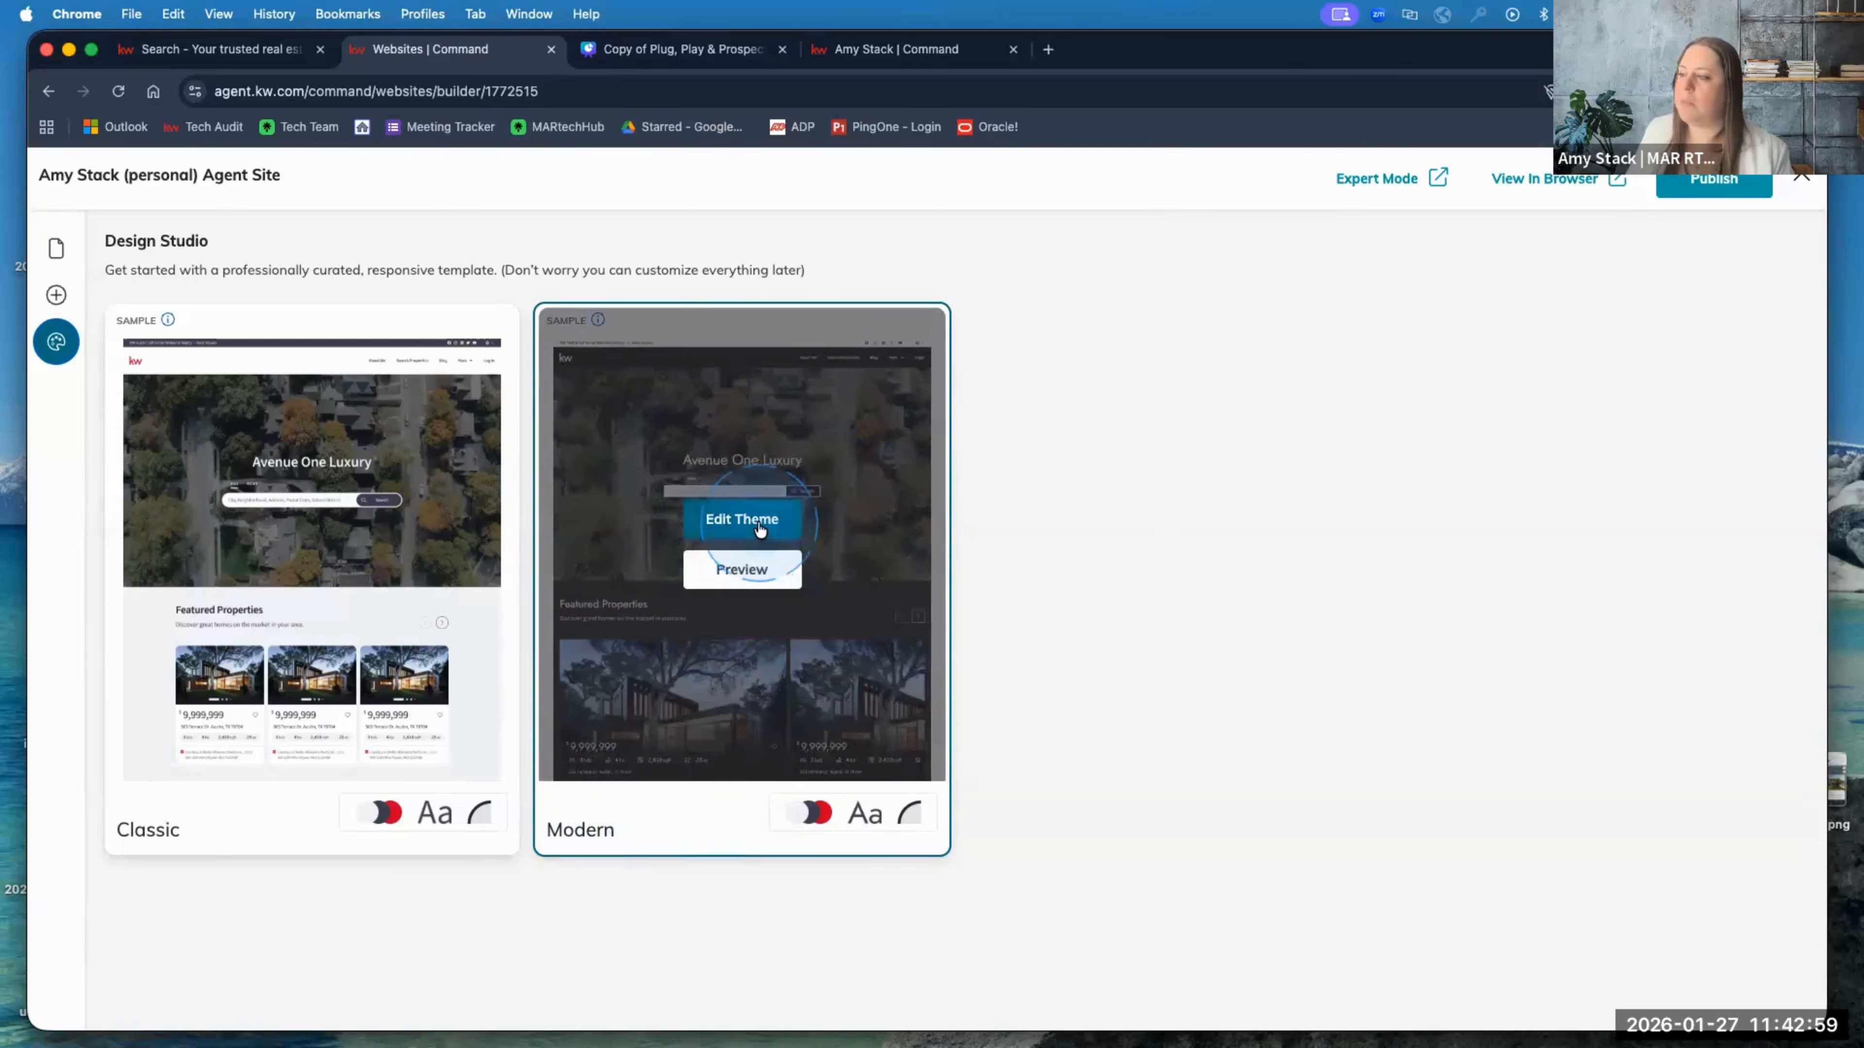
{"action": "left_click", "coordinate": [760, 528]}
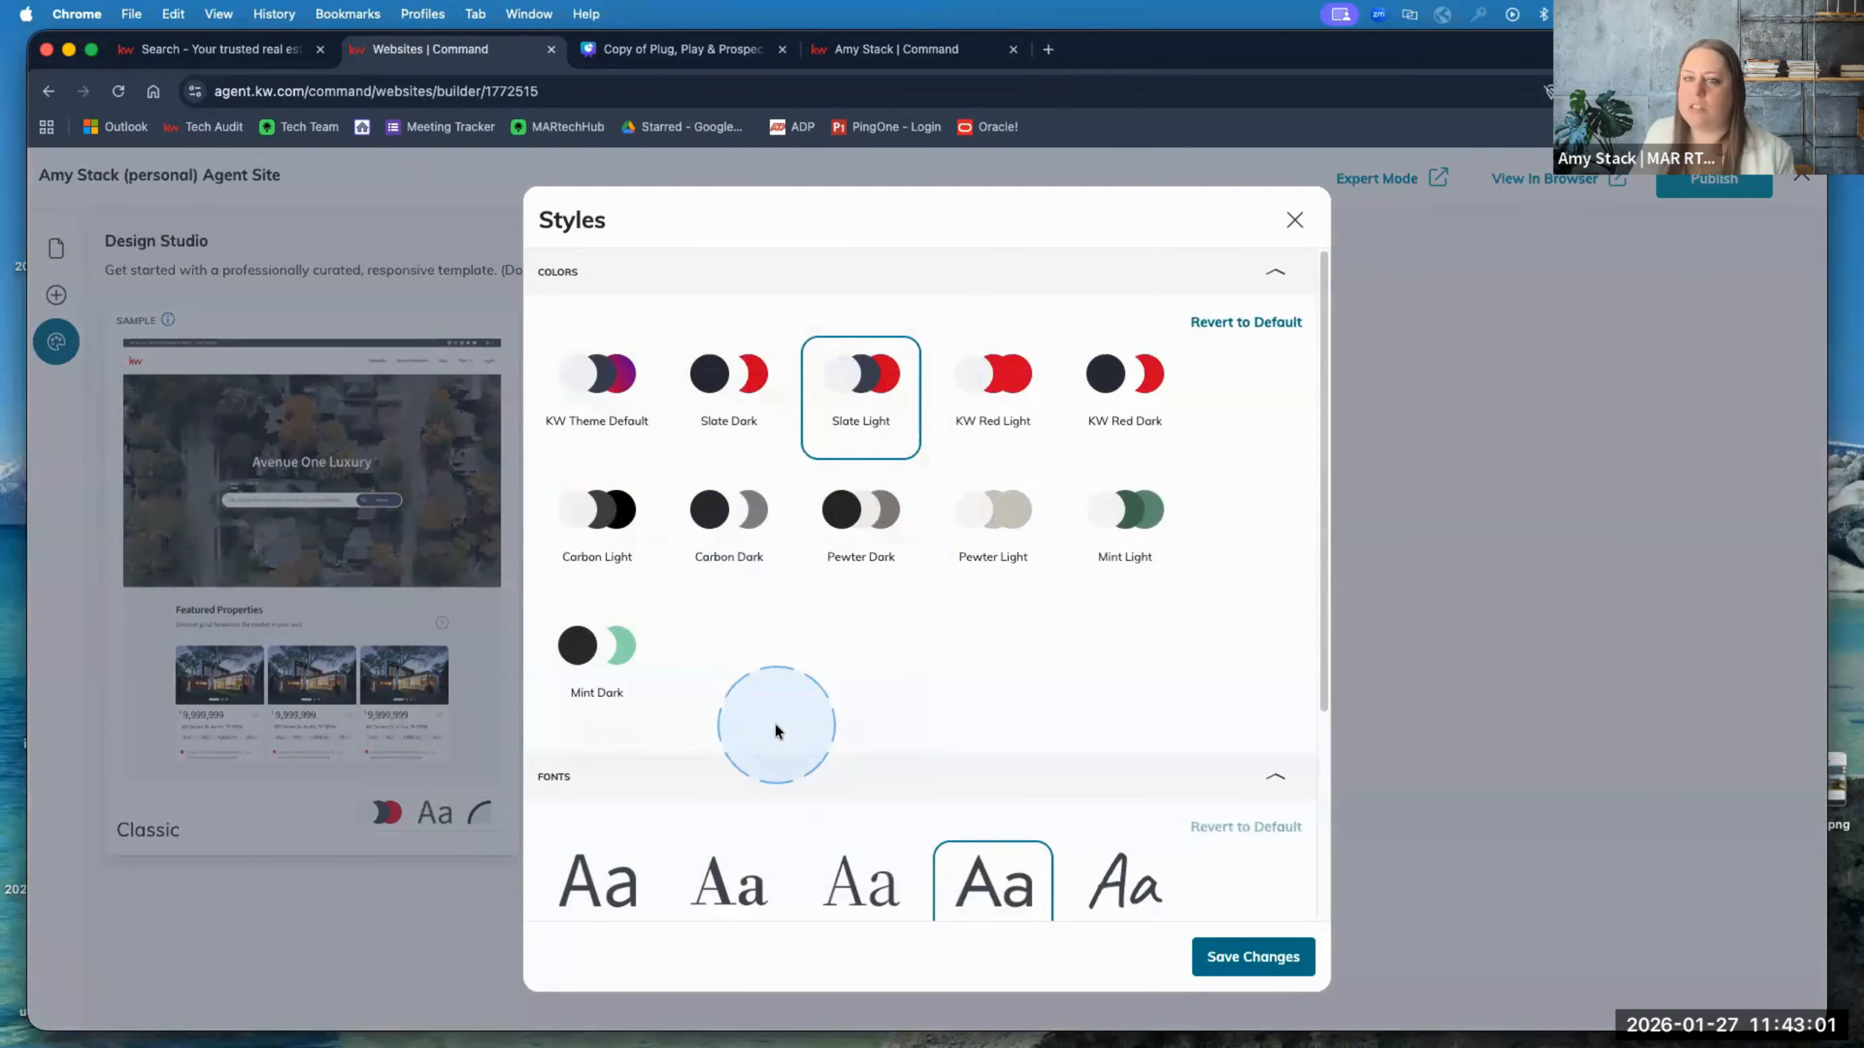
{"action": "left_click", "coordinate": [585, 686]}
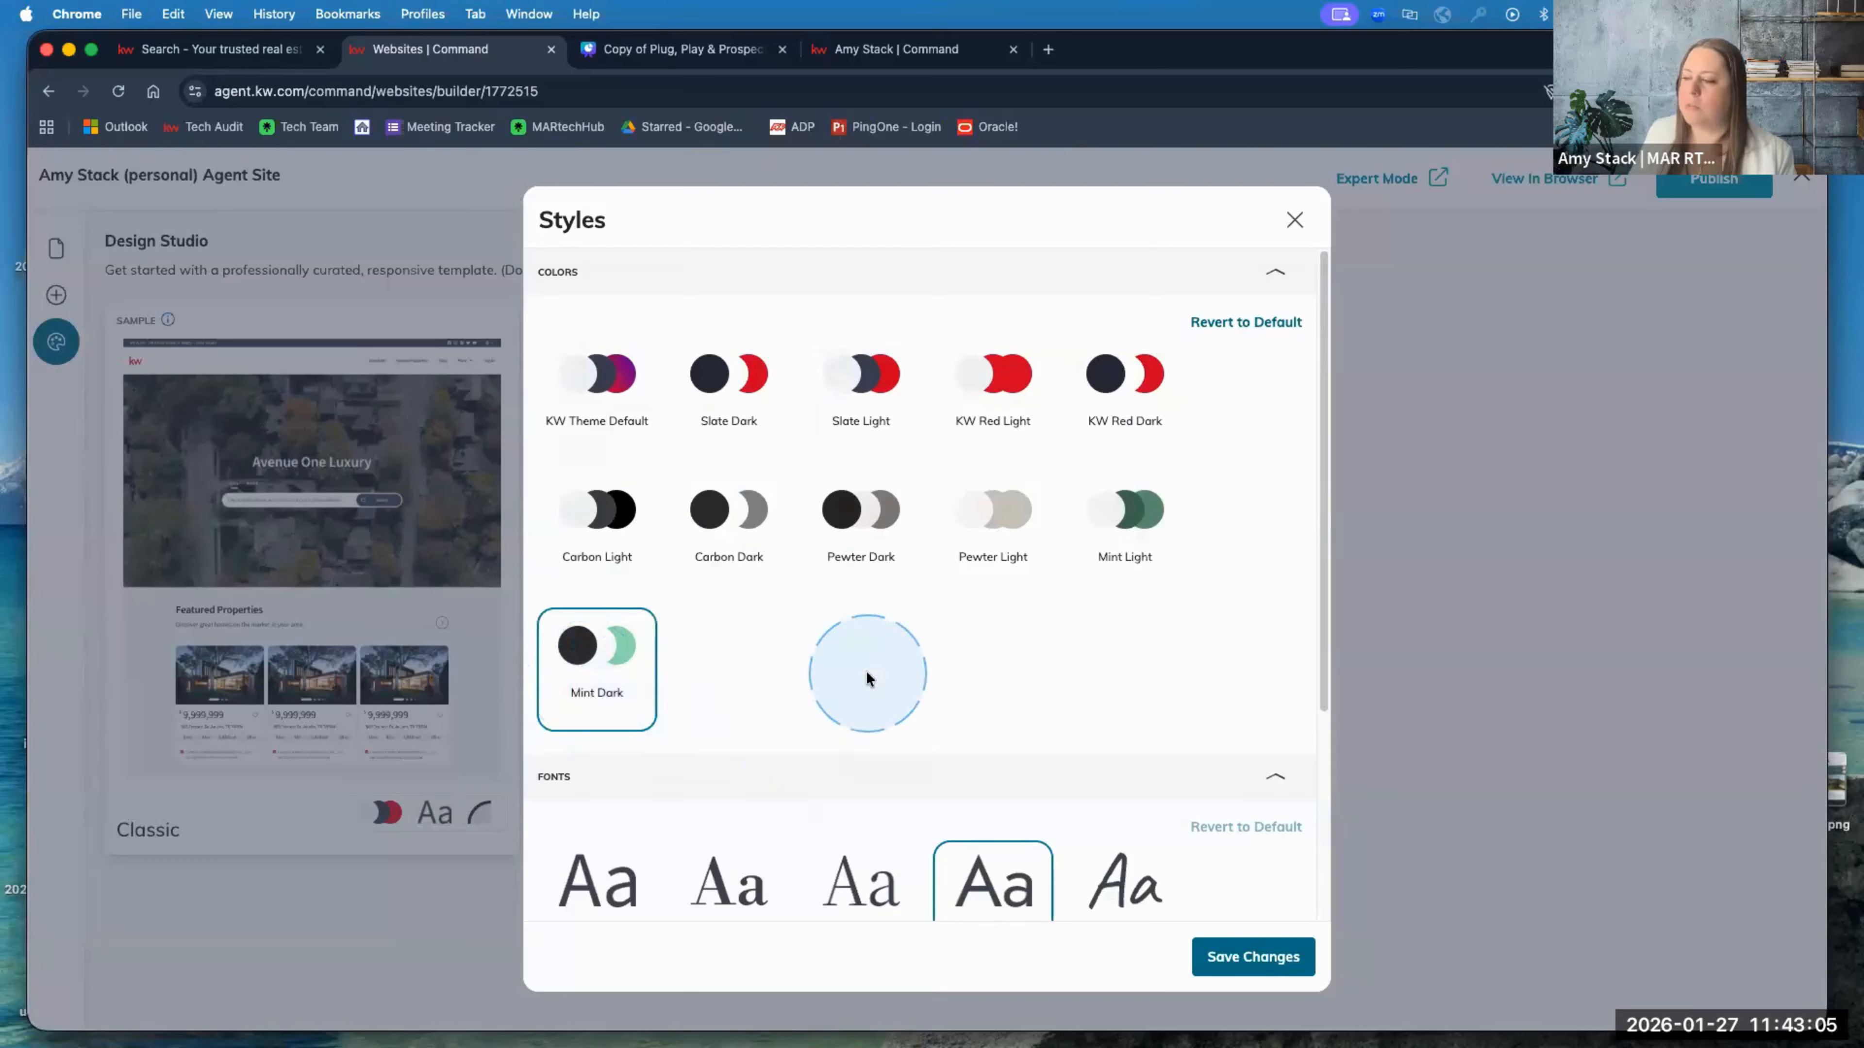
{"action": "scroll", "coordinate": [866, 672], "scroll_direction": "down", "scroll_amount": 1}
{"action": "scroll", "coordinate": [863, 668], "scroll_direction": "down", "scroll_amount": 5}
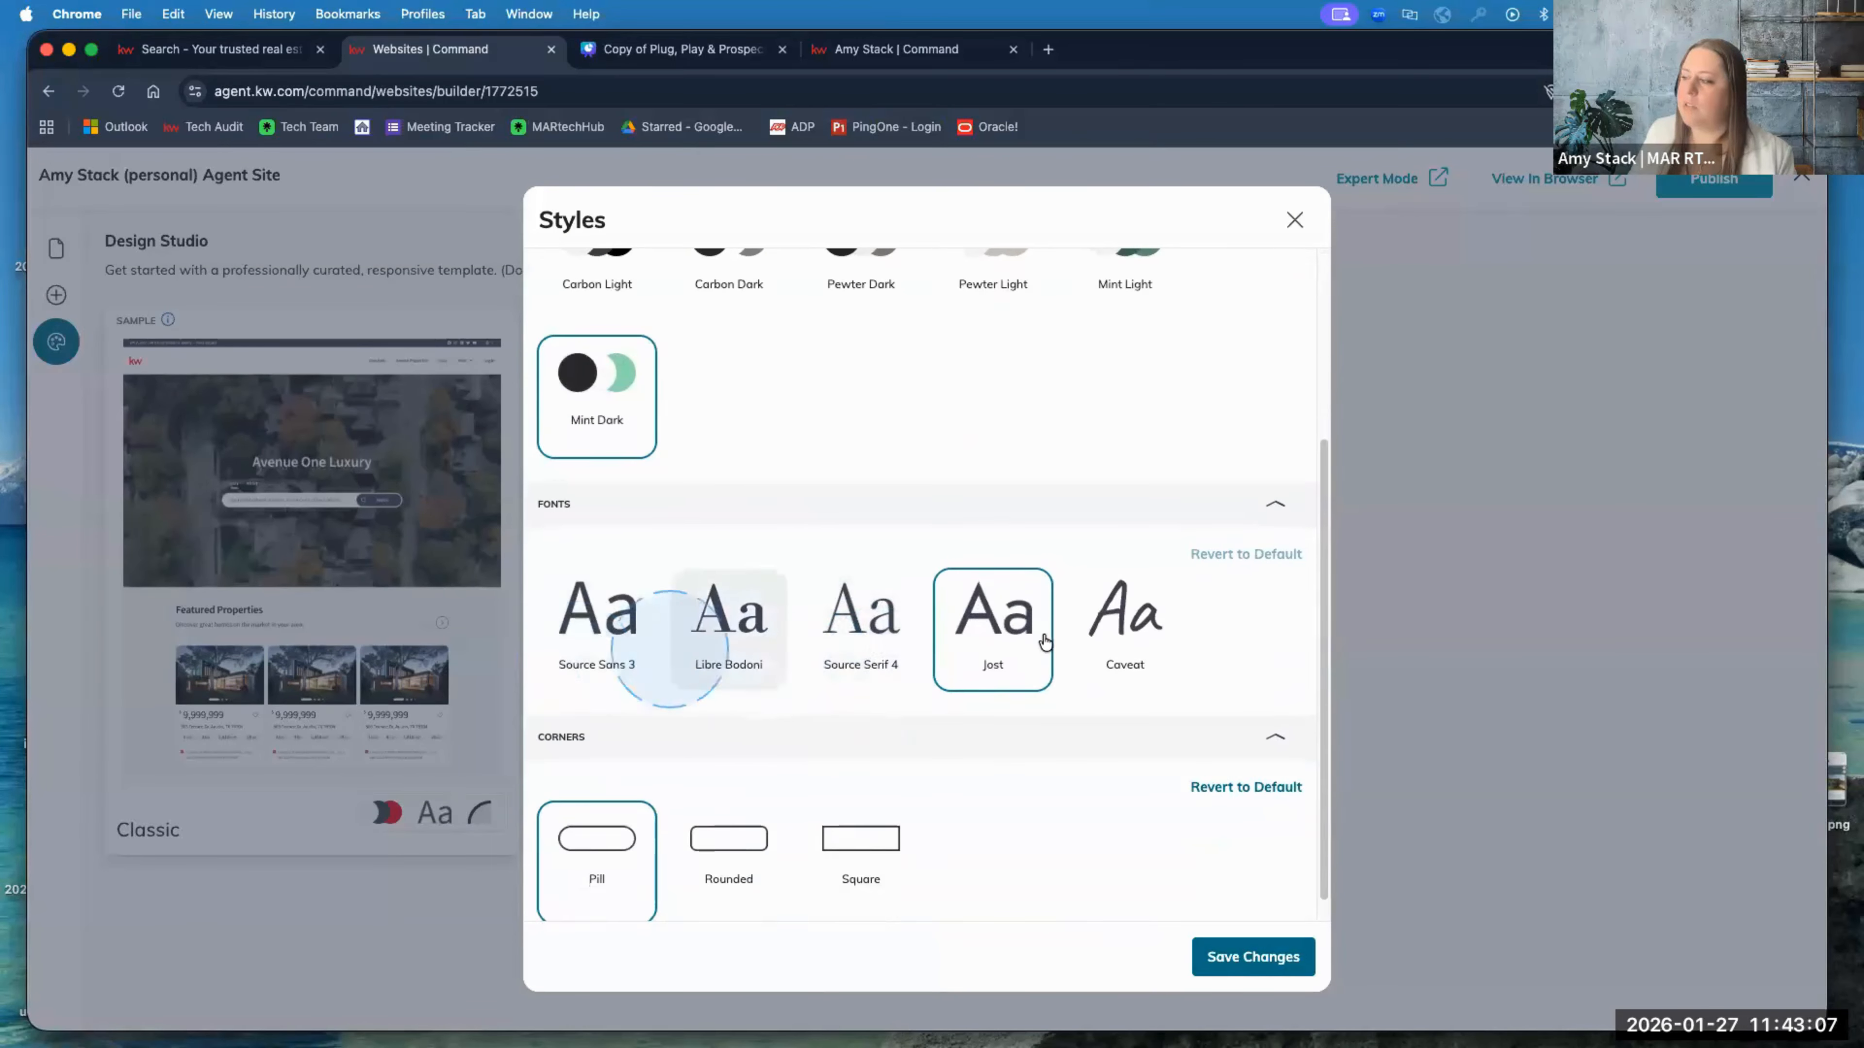
{"action": "left_click", "coordinate": [1129, 606]}
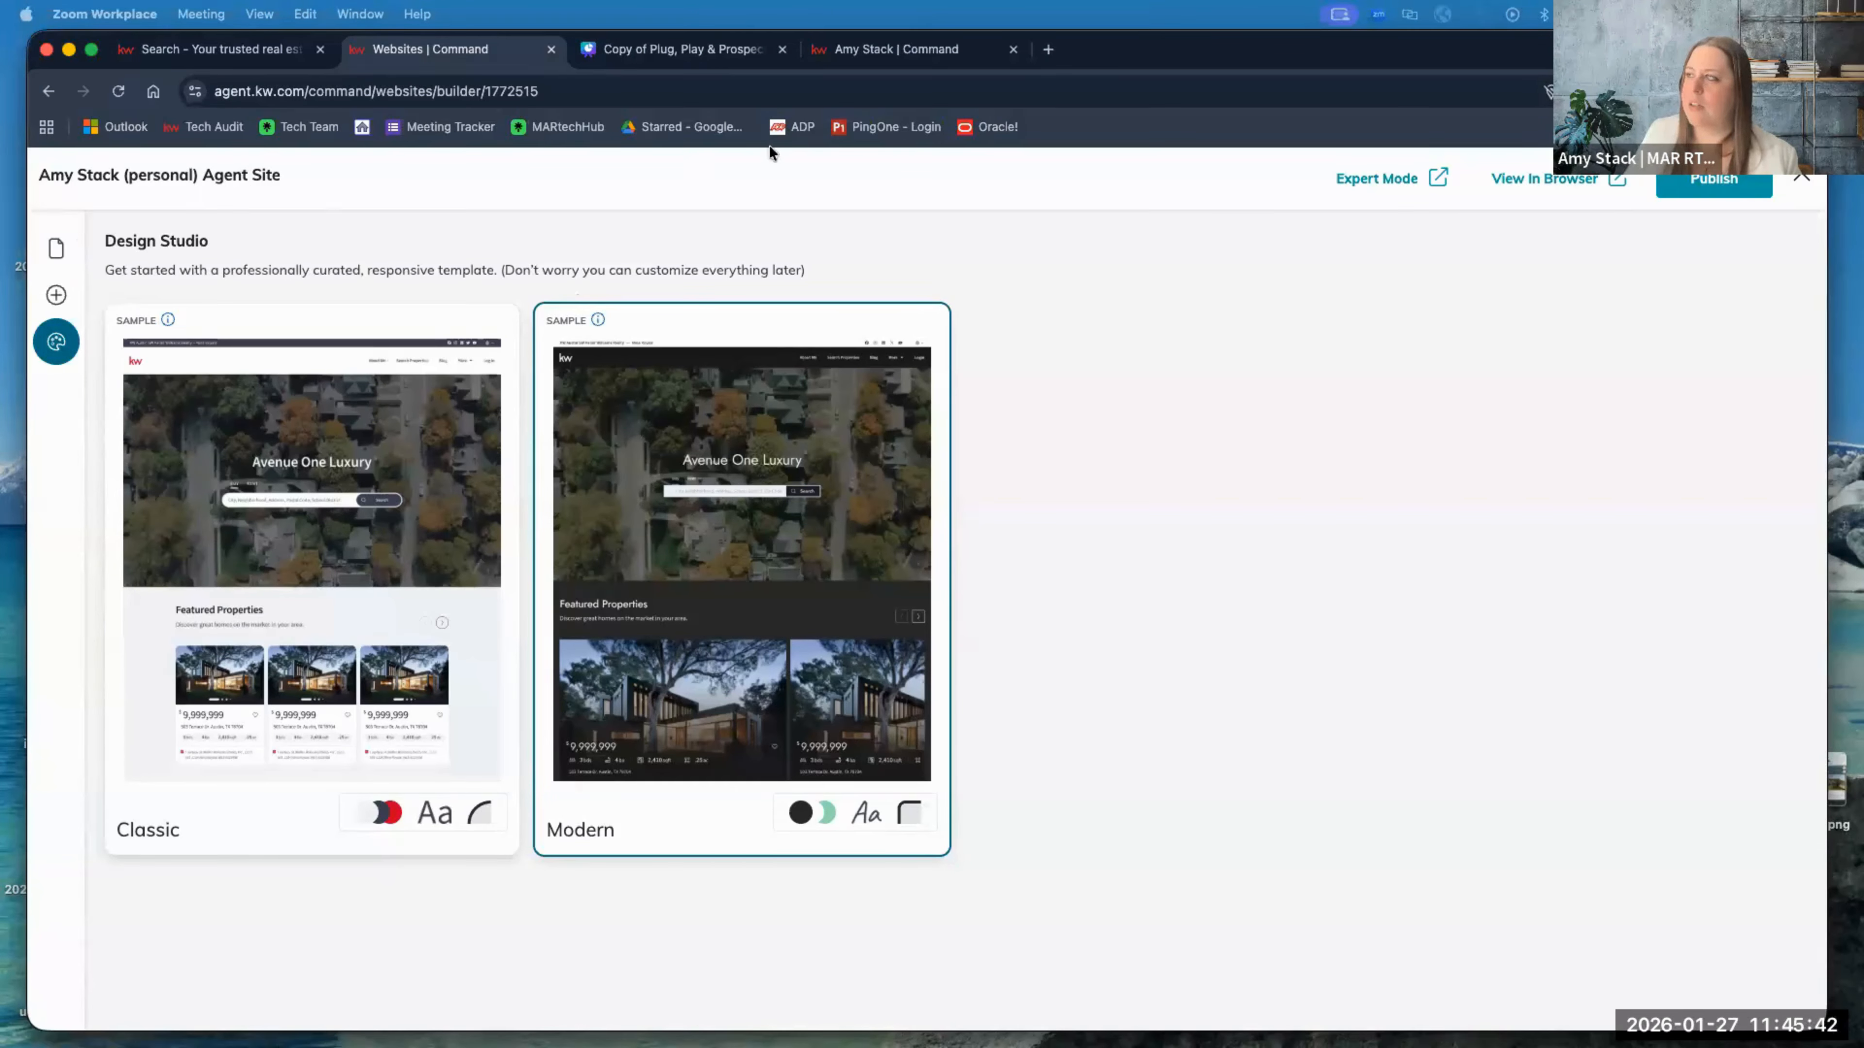
{"action": "left_click", "coordinate": [49, 91]}
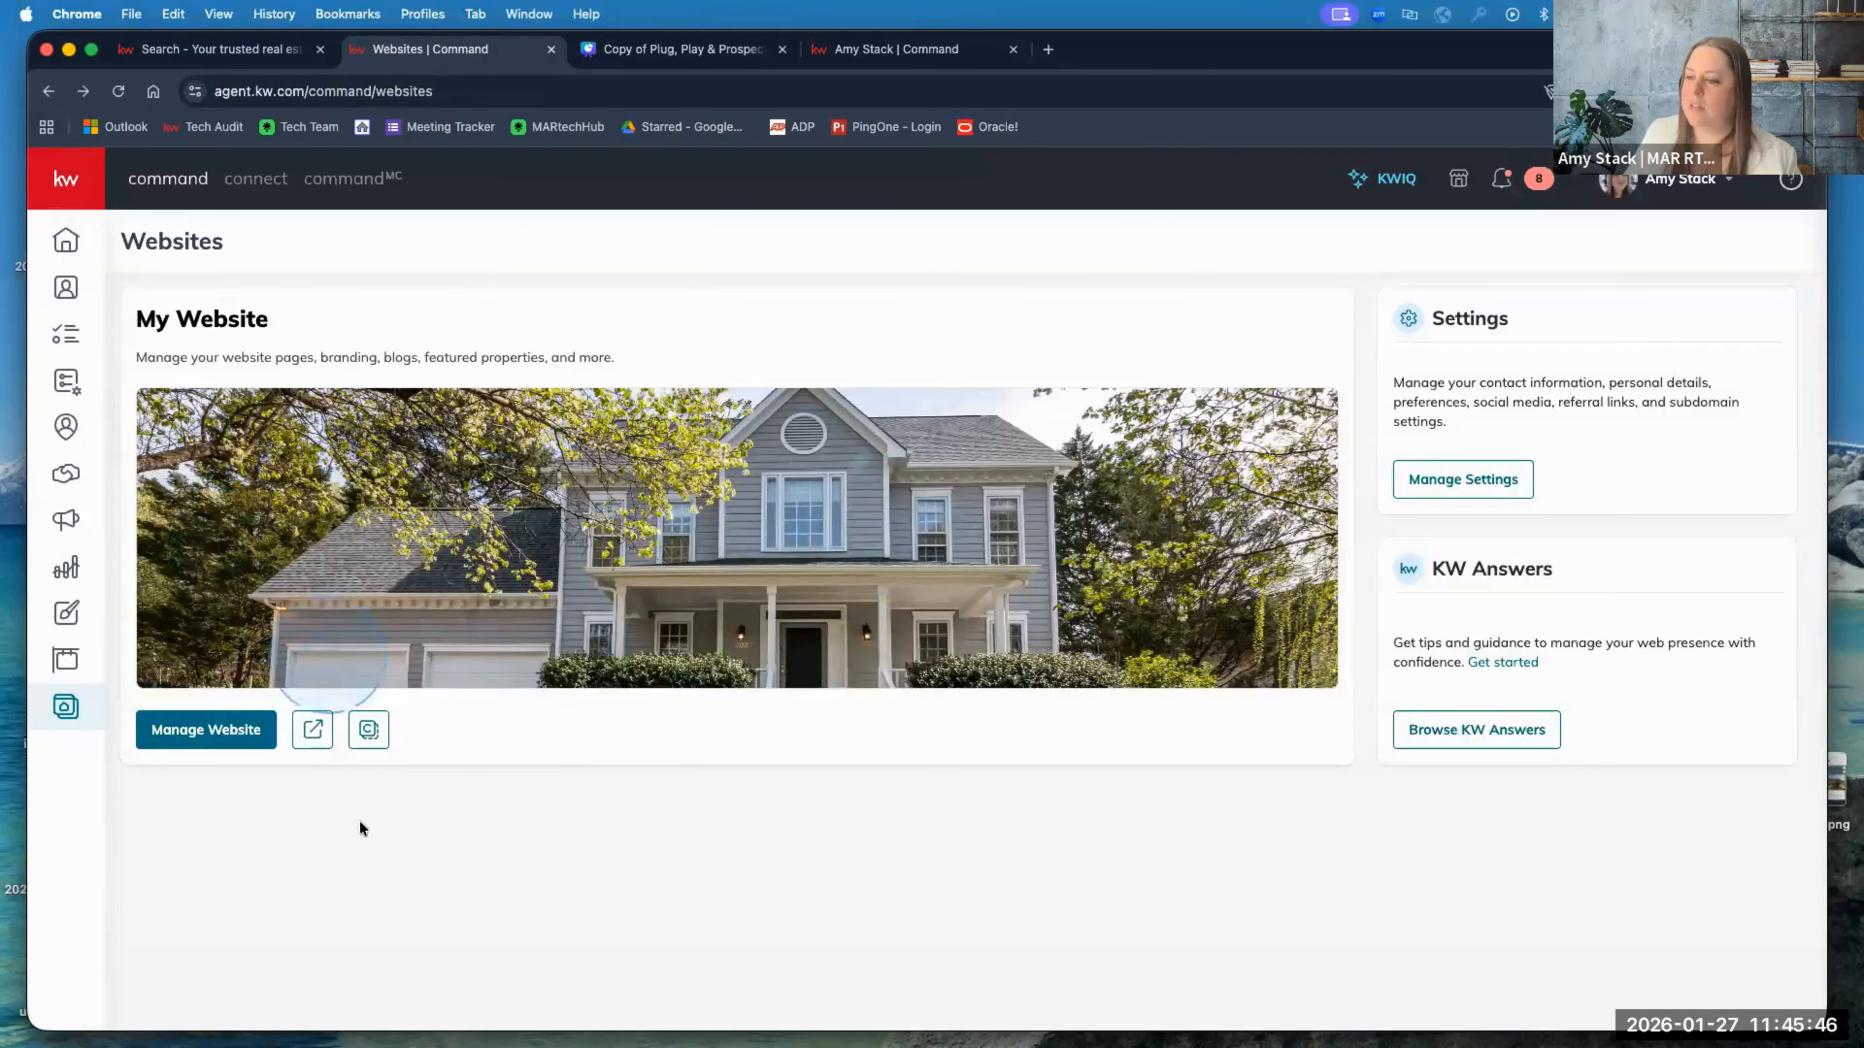
Step: In Manage Website, view the Homepage and Go Mobile pages, then switch to the live site tab
{"action": "left_click", "coordinate": [209, 729]}
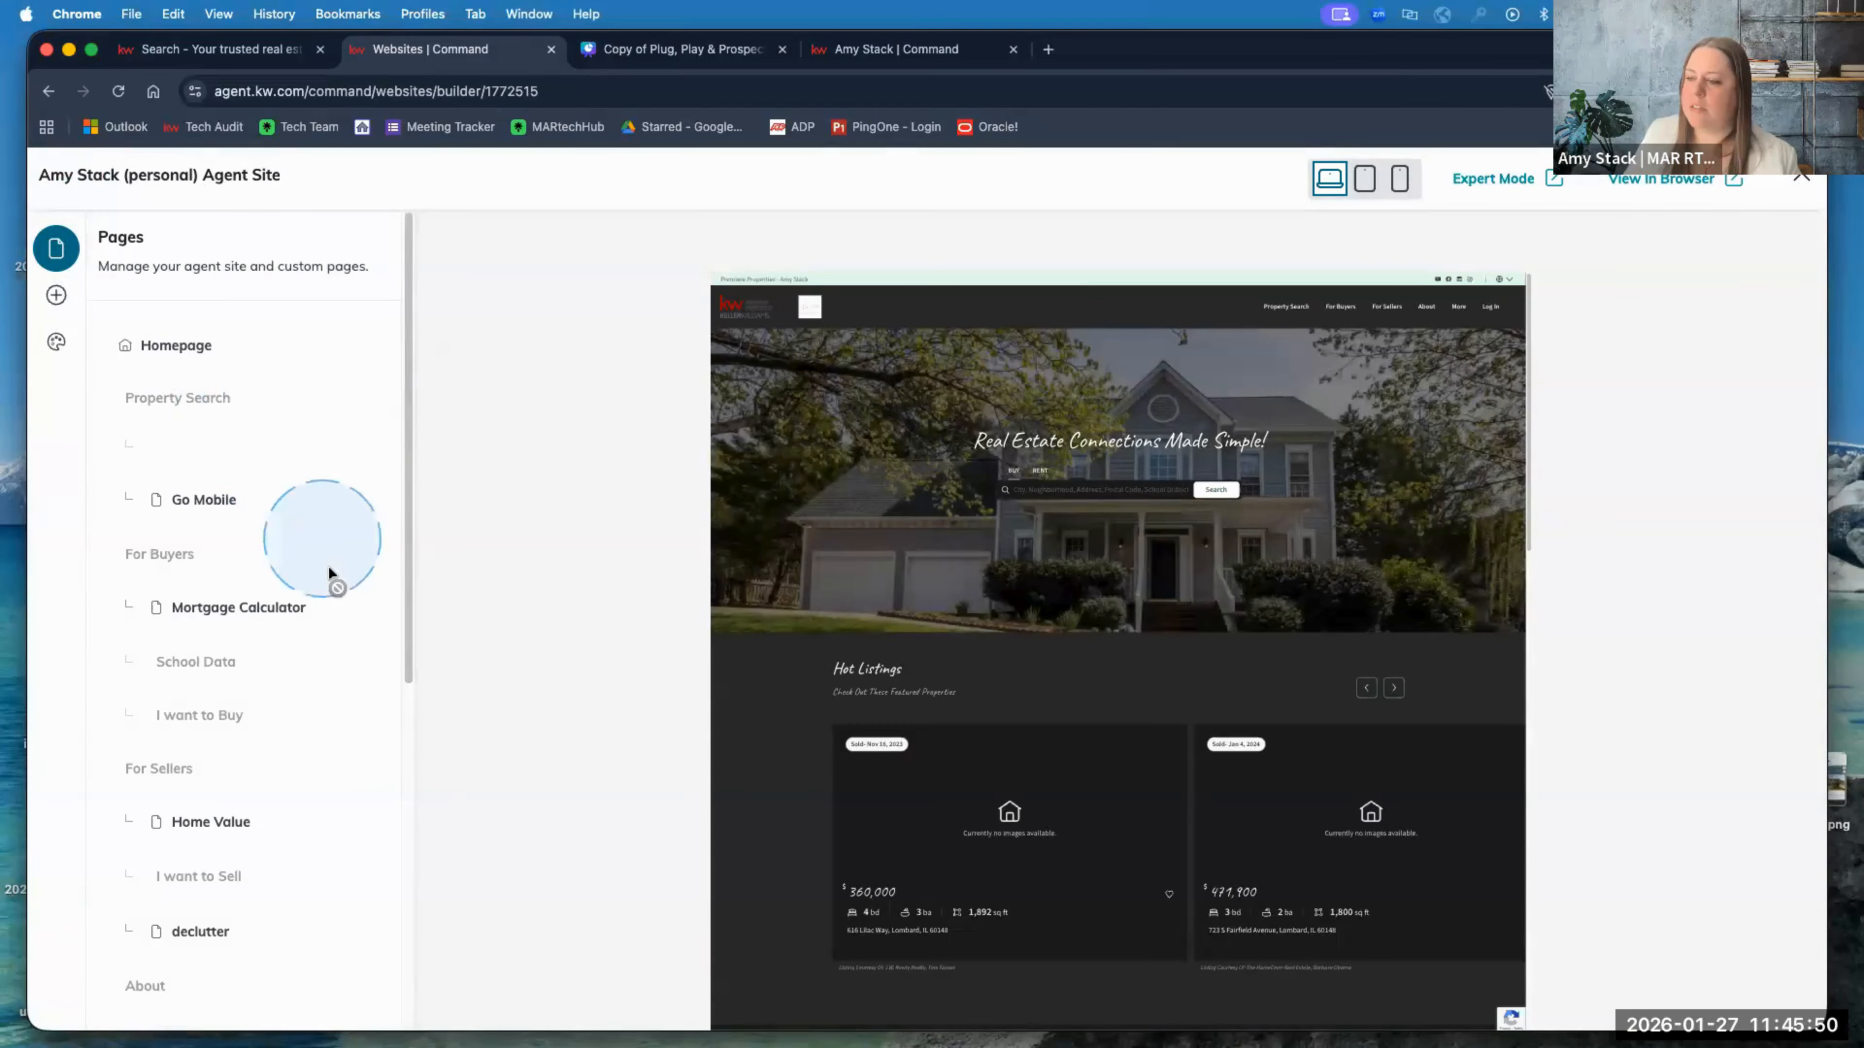
{"action": "scroll", "coordinate": [327, 565], "scroll_direction": "down", "scroll_amount": 3}
{"action": "scroll", "coordinate": [349, 565], "scroll_direction": "up", "scroll_amount": 3}
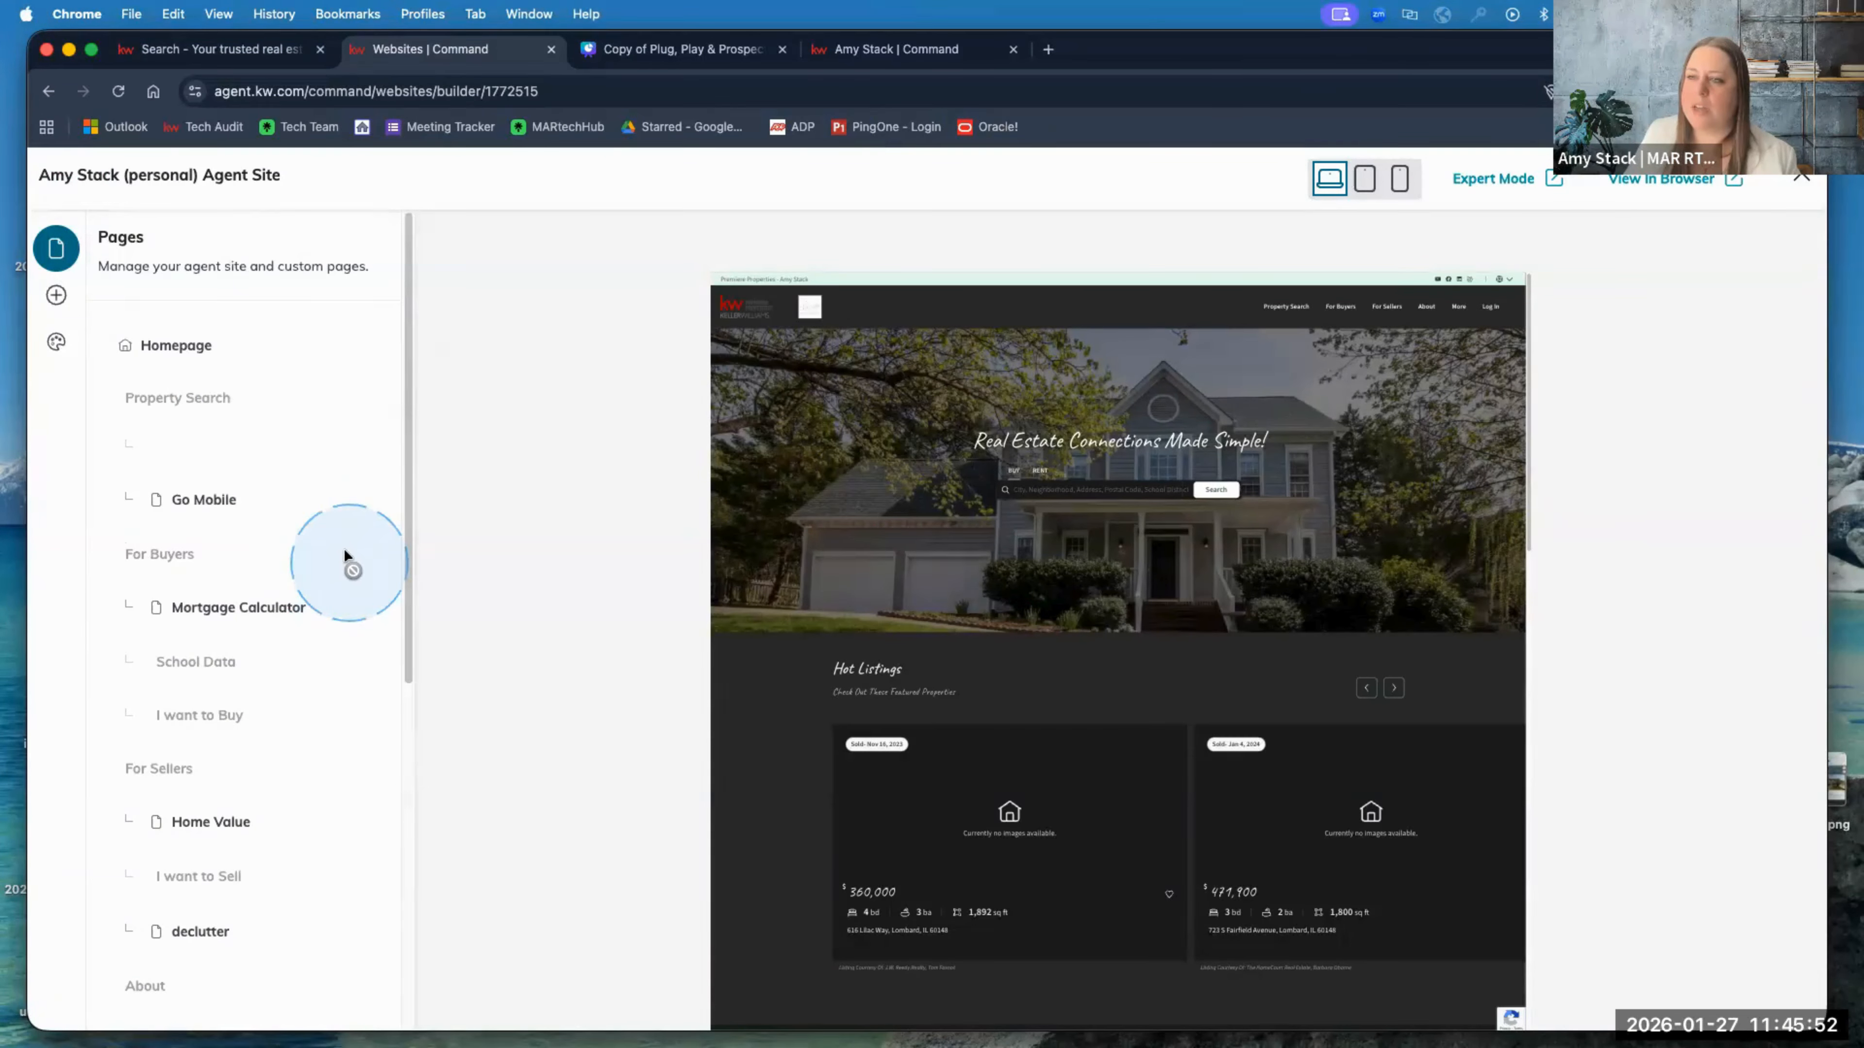
{"action": "left_click", "coordinate": [176, 351]}
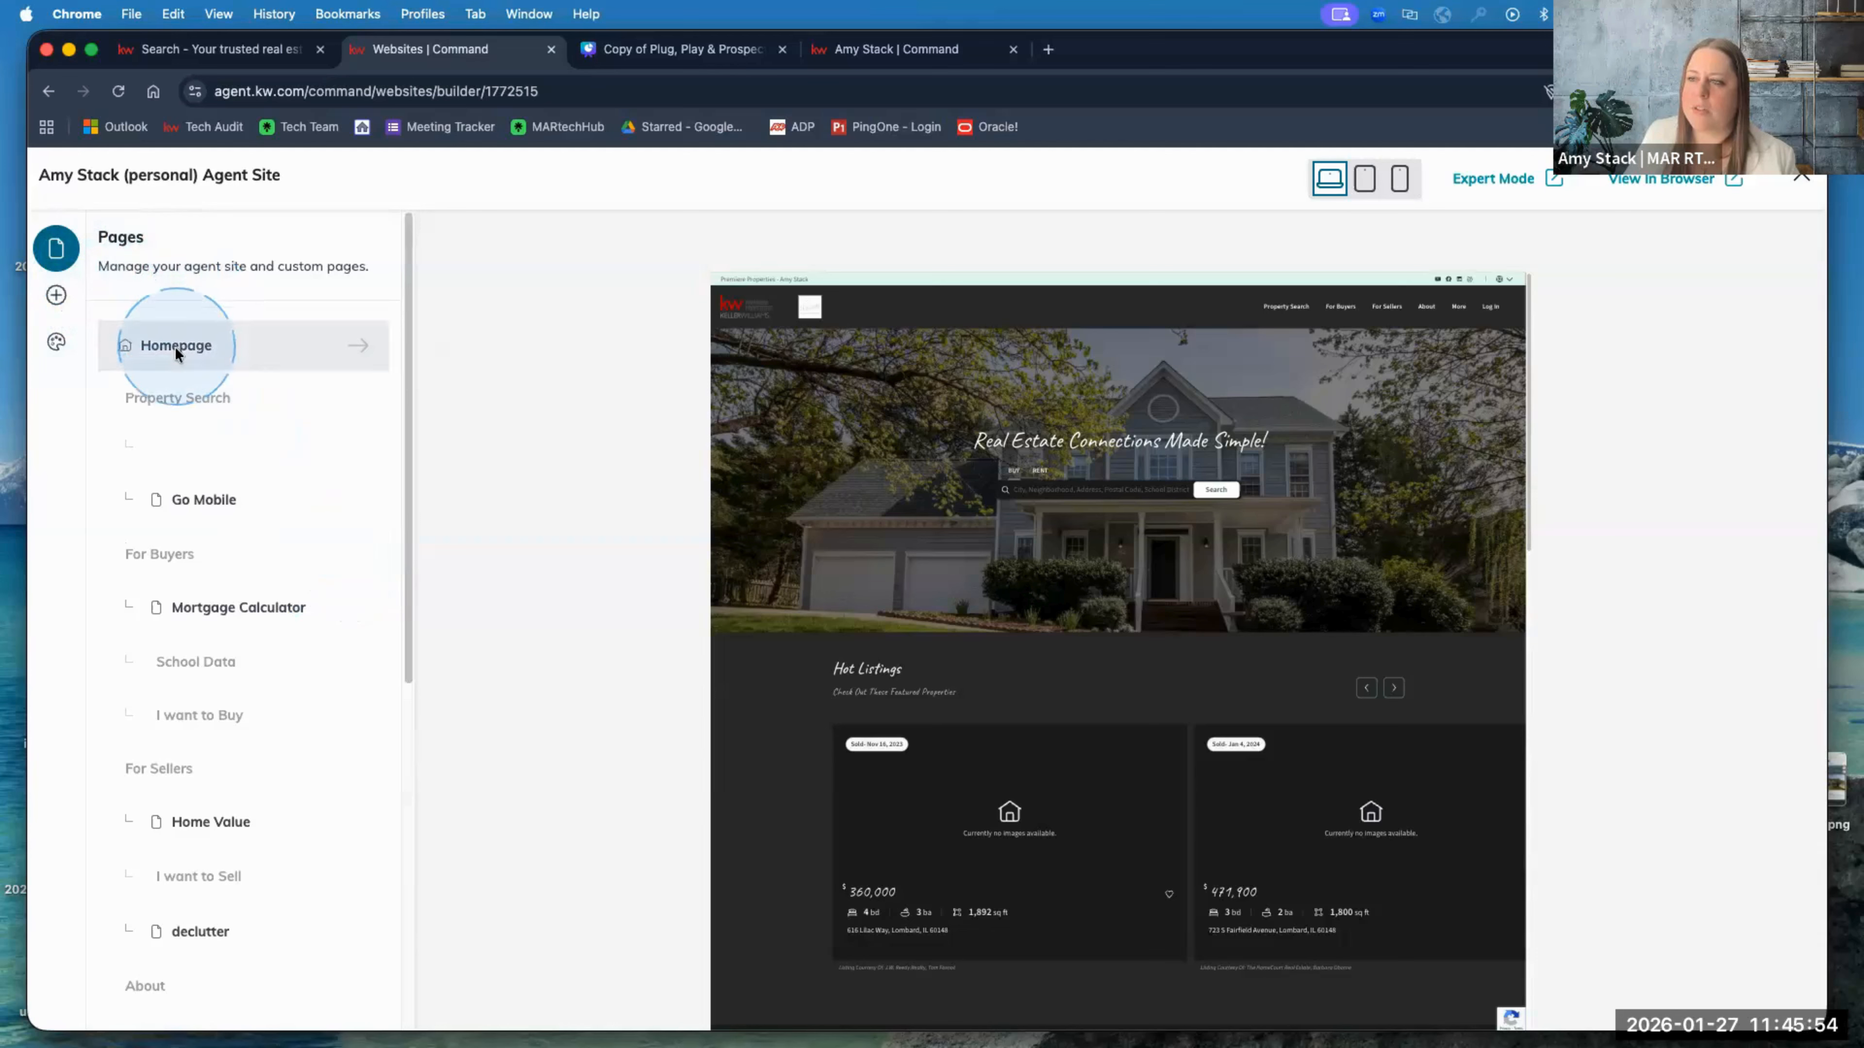
{"action": "left_click", "coordinate": [249, 514]}
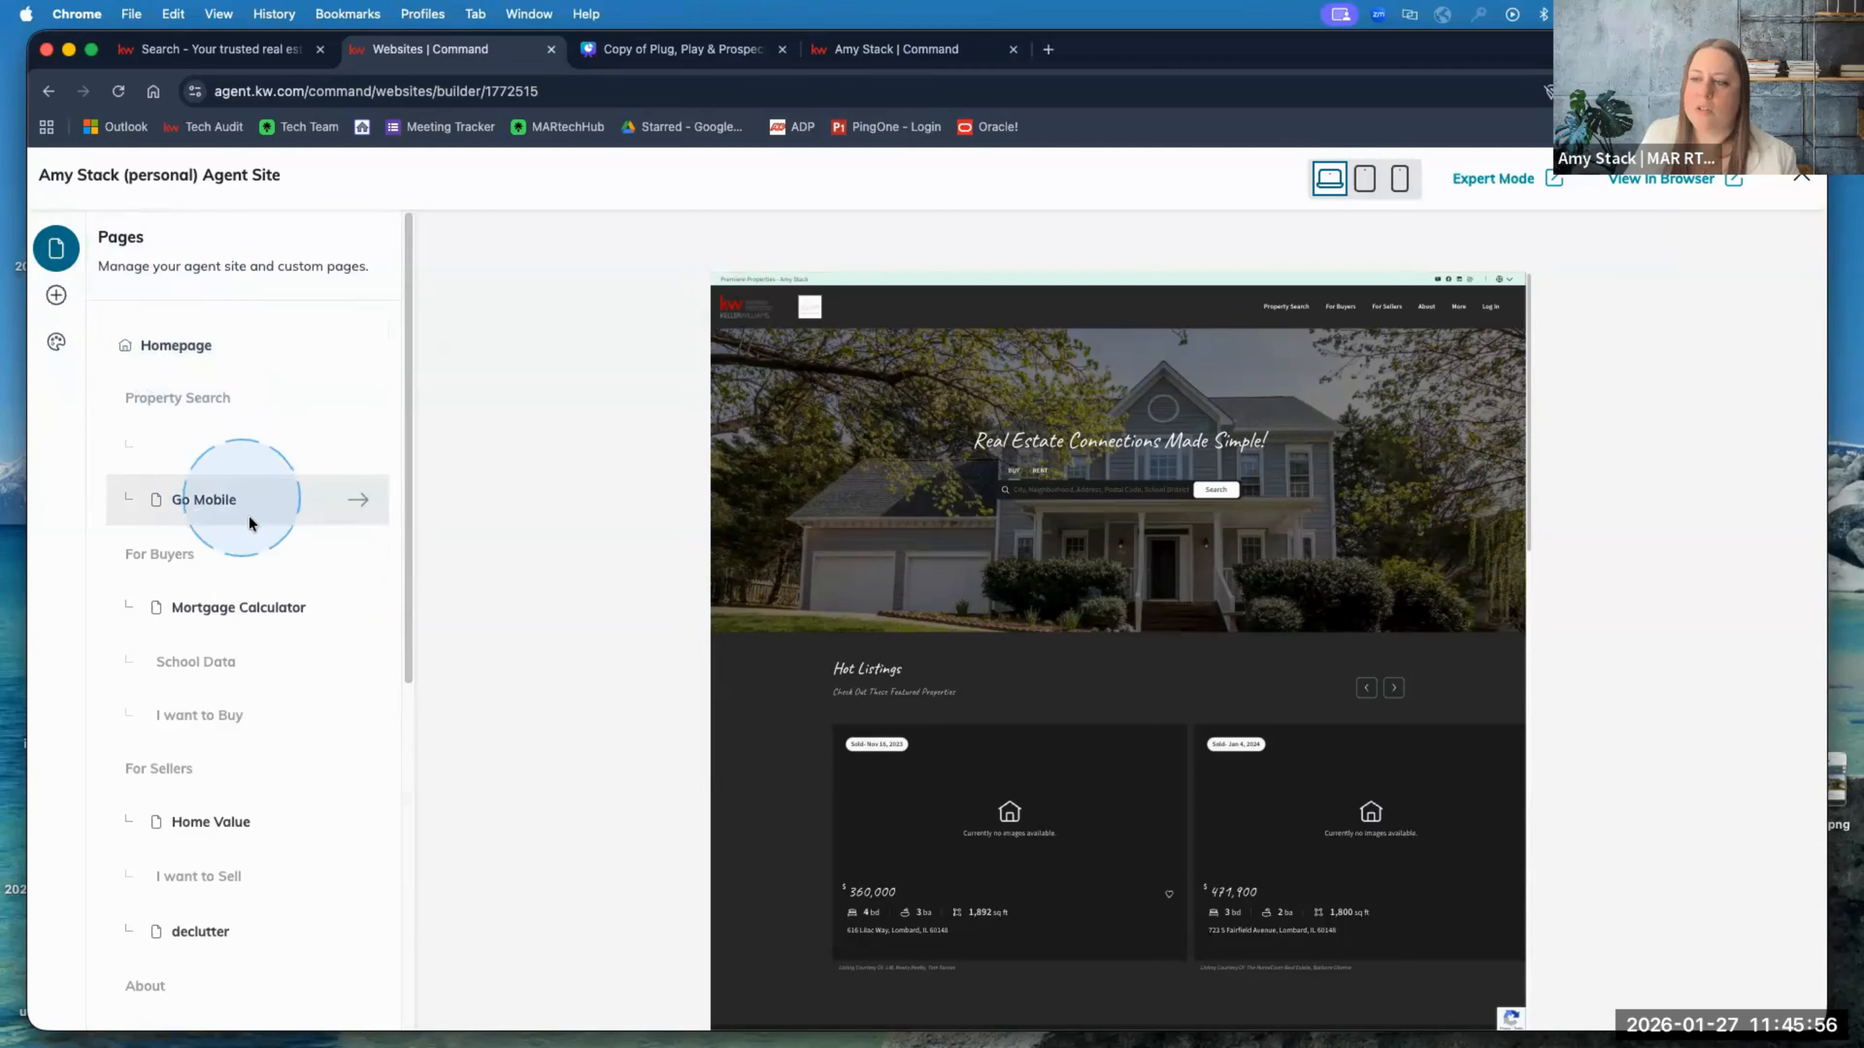
{"action": "scroll", "coordinate": [243, 543], "scroll_direction": "down", "scroll_amount": 1}
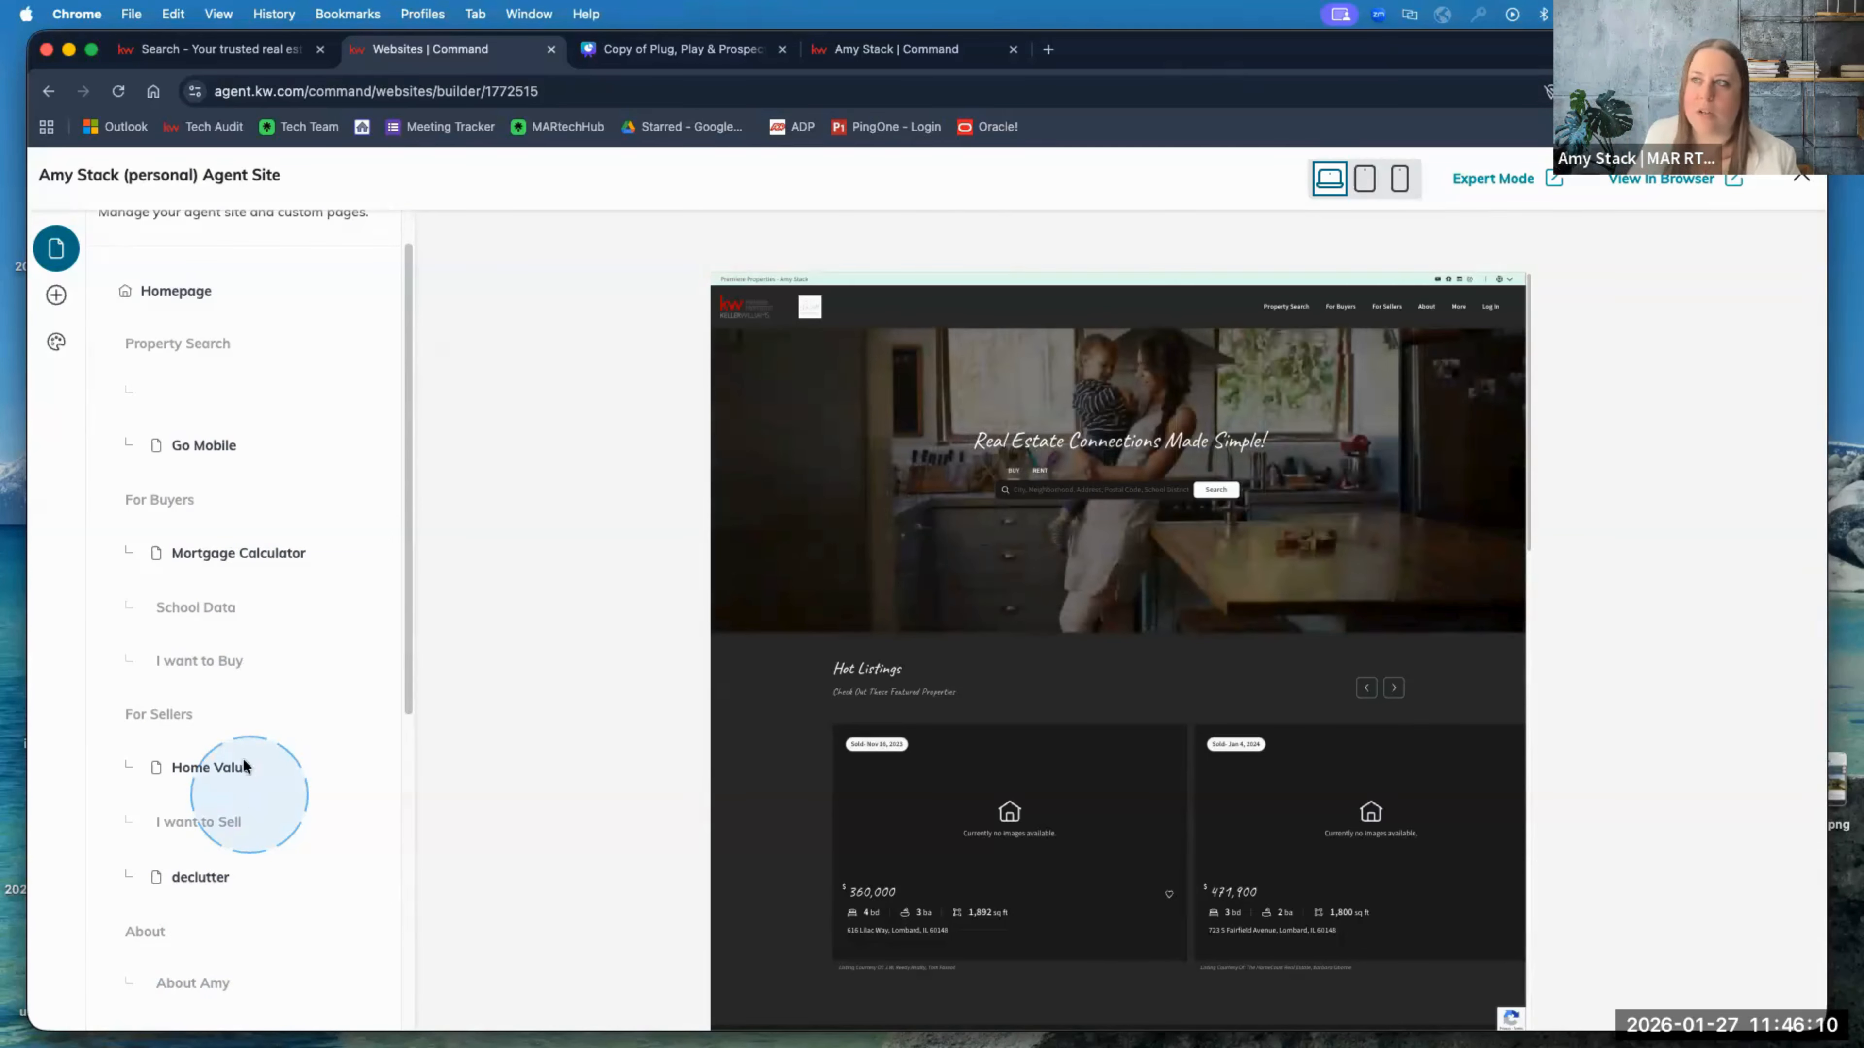
{"action": "left_click", "coordinate": [294, 49]}
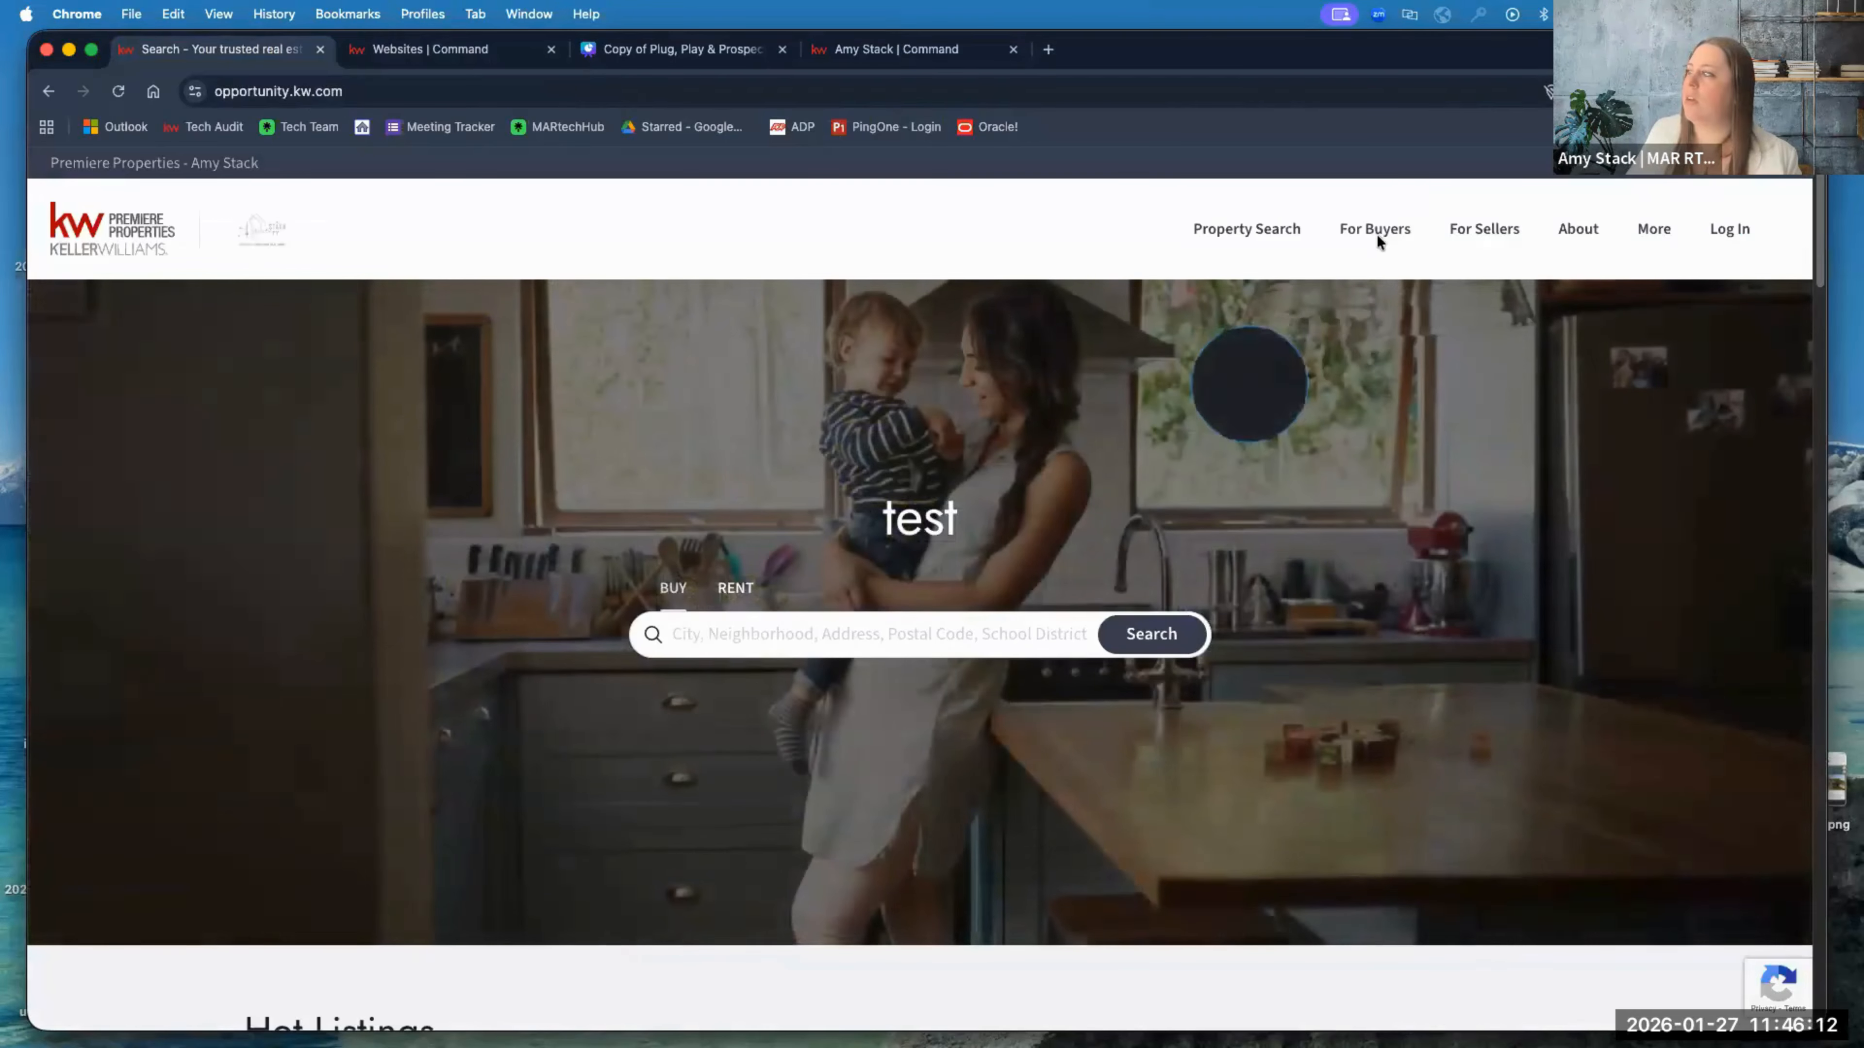
Step: Open For Buyers > Mortgage Calculator on the live site and scroll through it
{"action": "left_click", "coordinate": [1374, 230]}
{"action": "left_click", "coordinate": [1402, 317]}
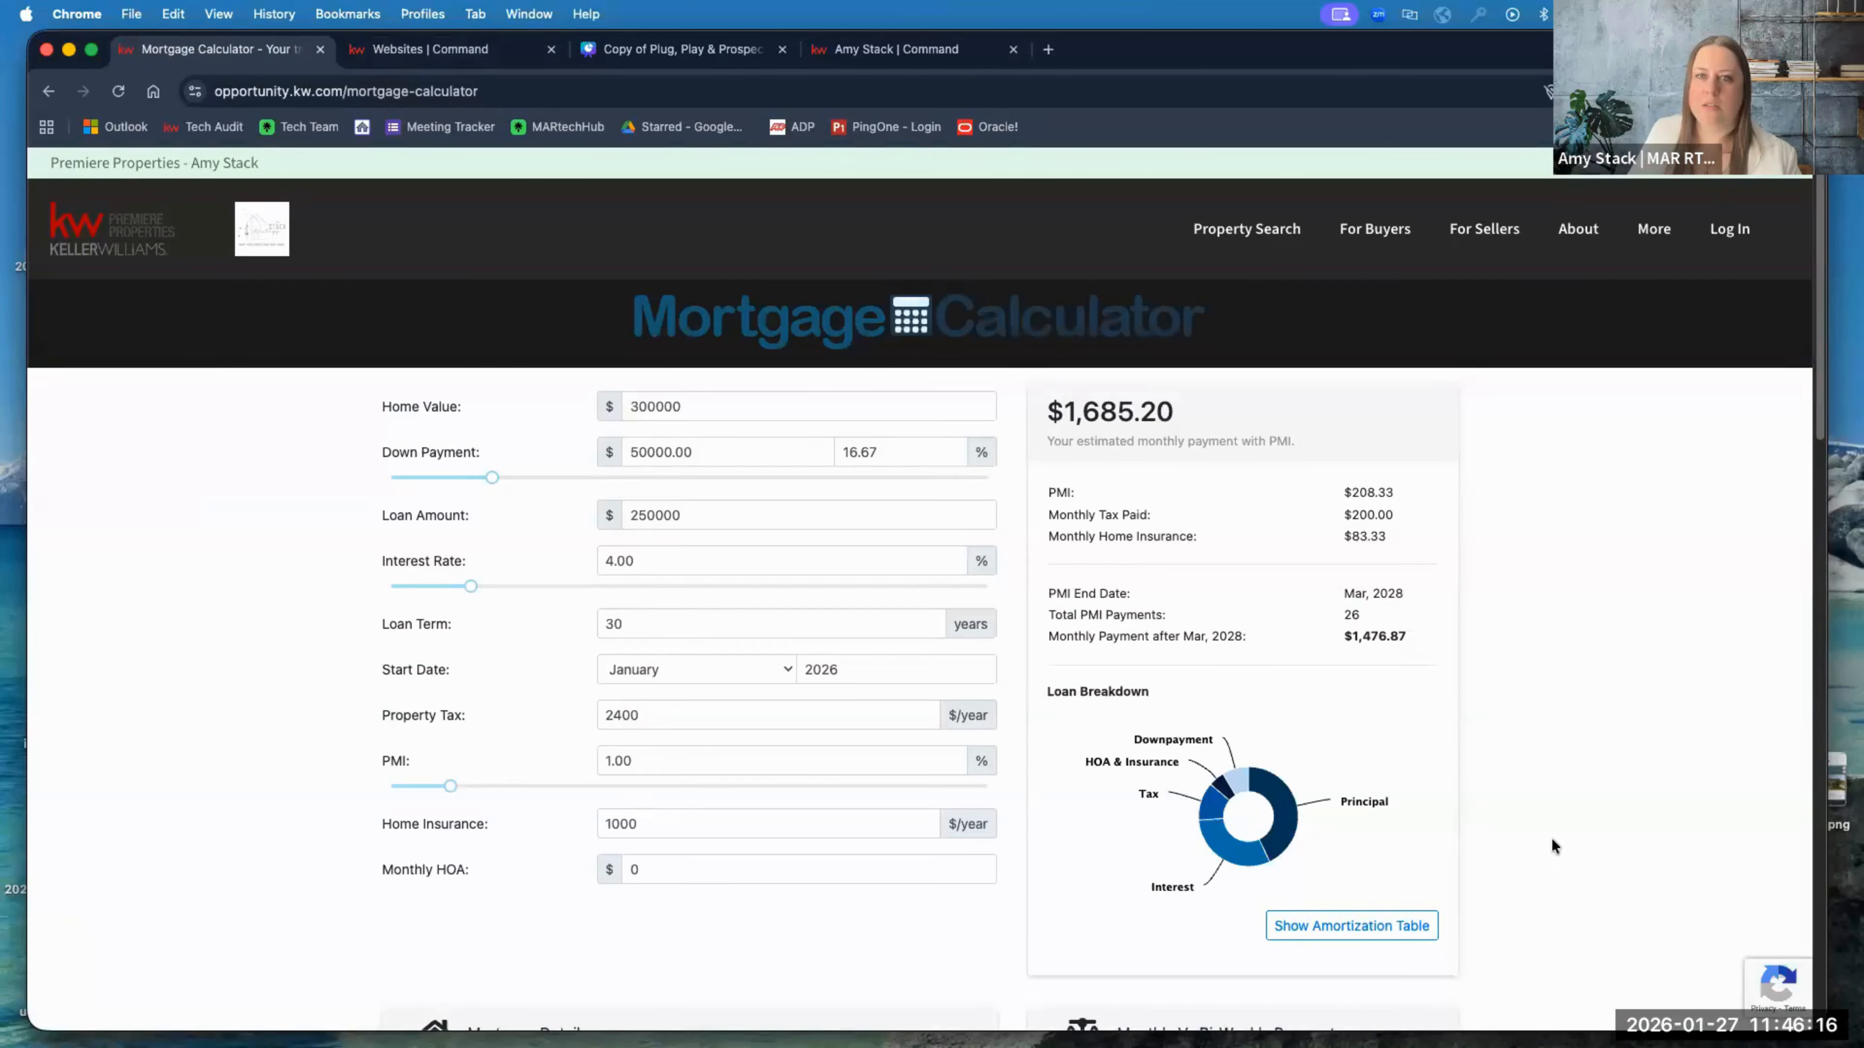
{"action": "scroll", "coordinate": [1550, 833], "scroll_direction": "down", "scroll_amount": 5}
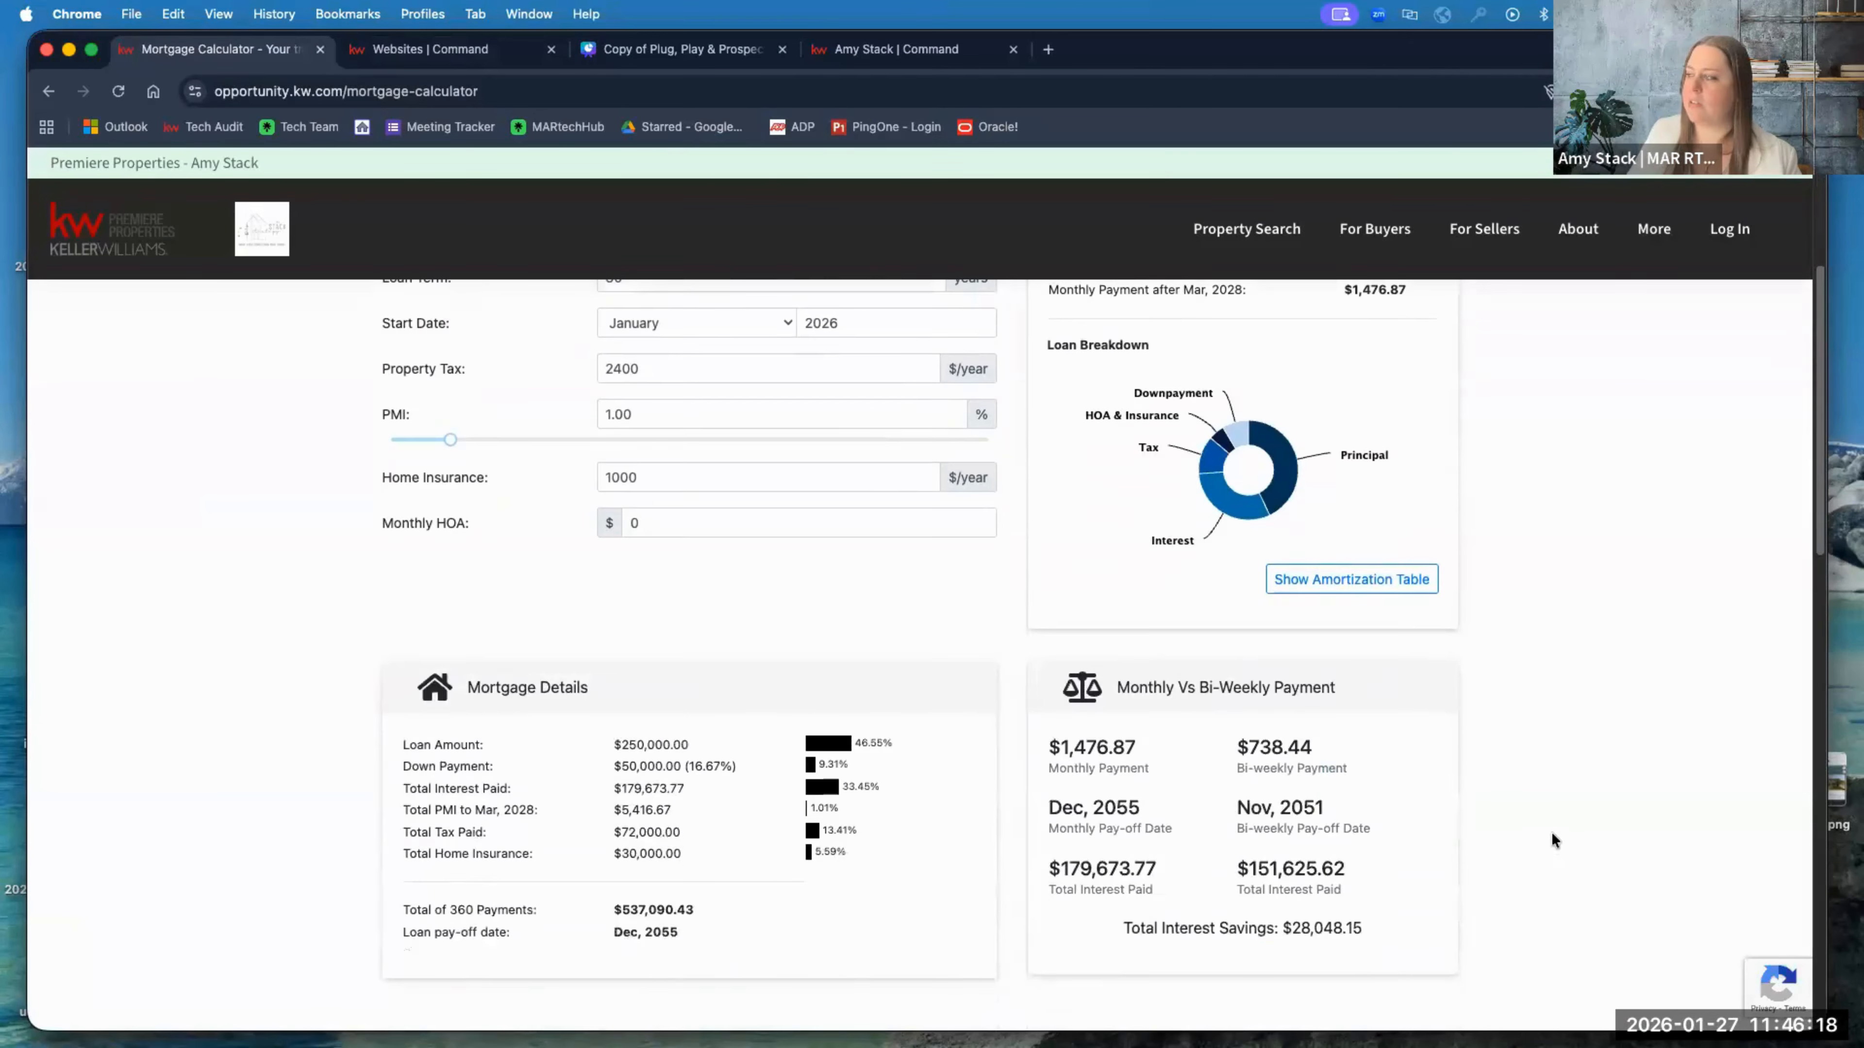
{"action": "scroll", "coordinate": [1552, 830], "scroll_direction": "up", "scroll_amount": 5}
Step: Open For Sellers > Home Value and scroll through the 'Ready to Discover Your Home's Value?' page
{"action": "mouse_move", "coordinate": [1416, 238]}
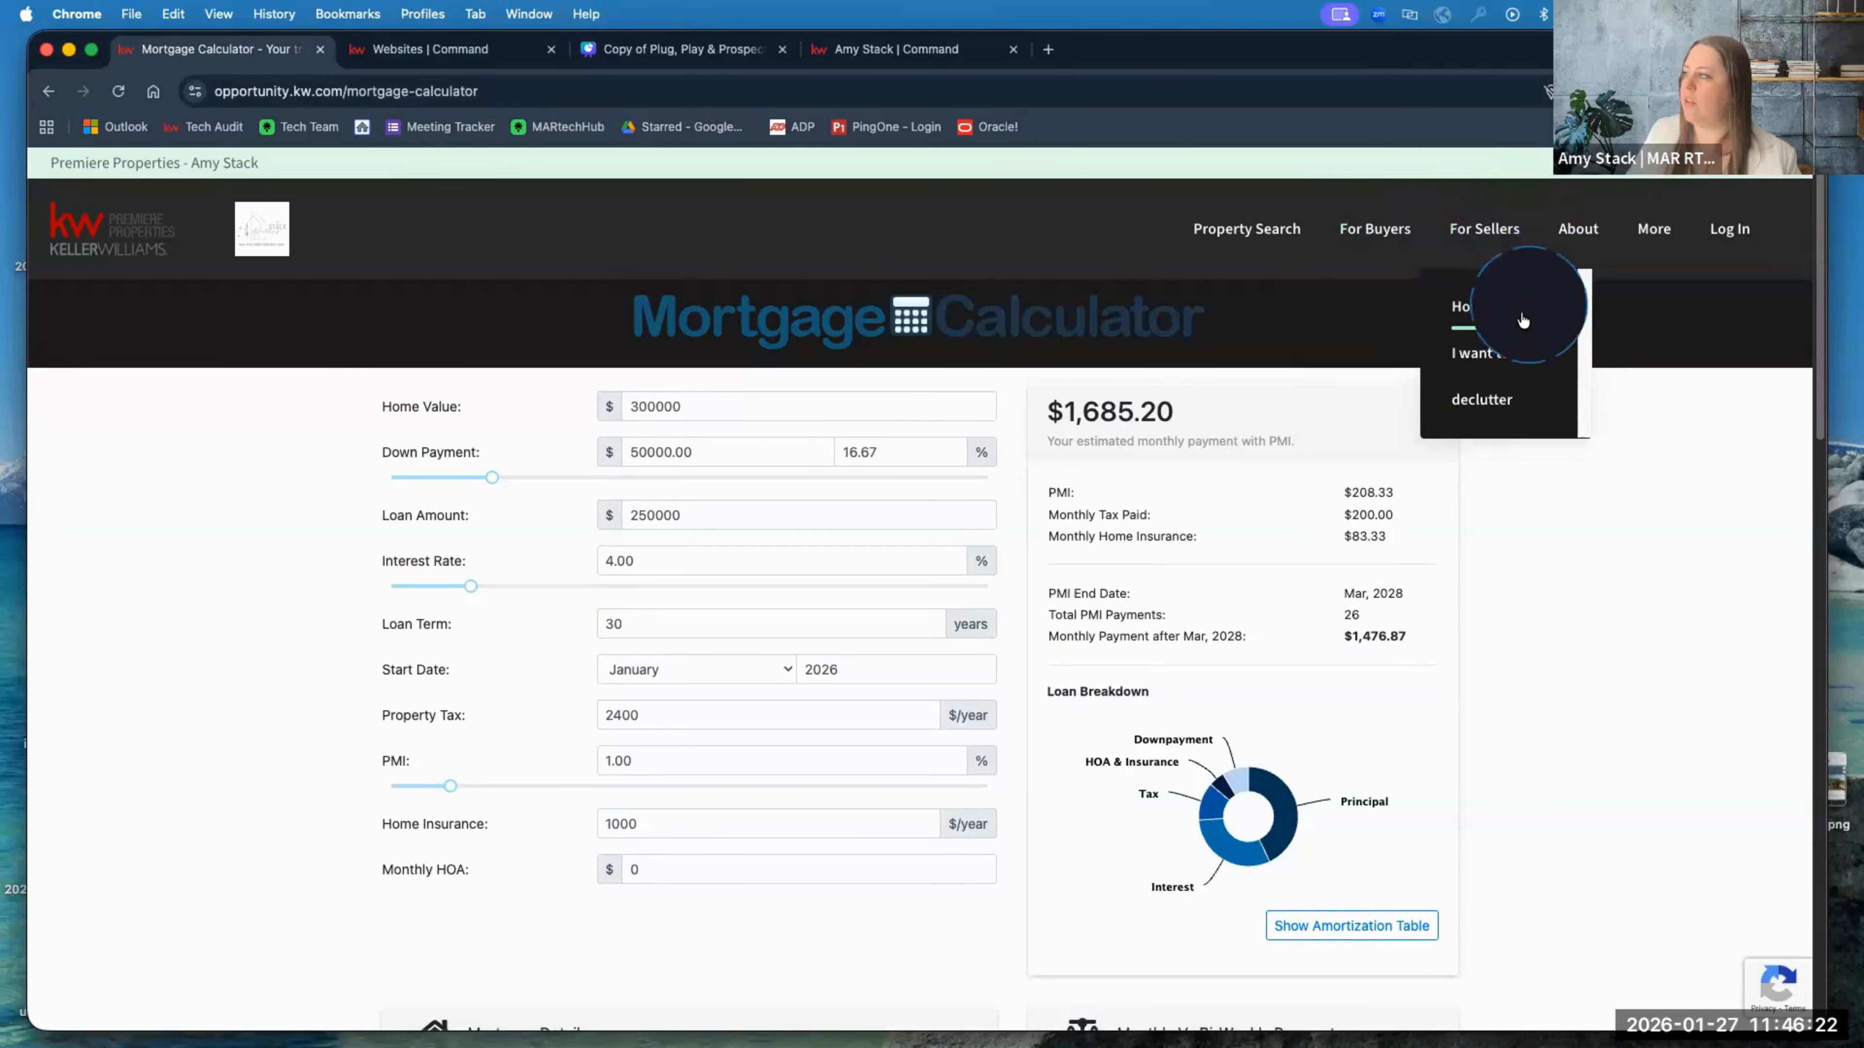
{"action": "left_click", "coordinate": [1522, 345]}
{"action": "left_click", "coordinate": [1618, 884]}
{"action": "scroll", "coordinate": [1614, 881], "scroll_direction": "down", "scroll_amount": 3}
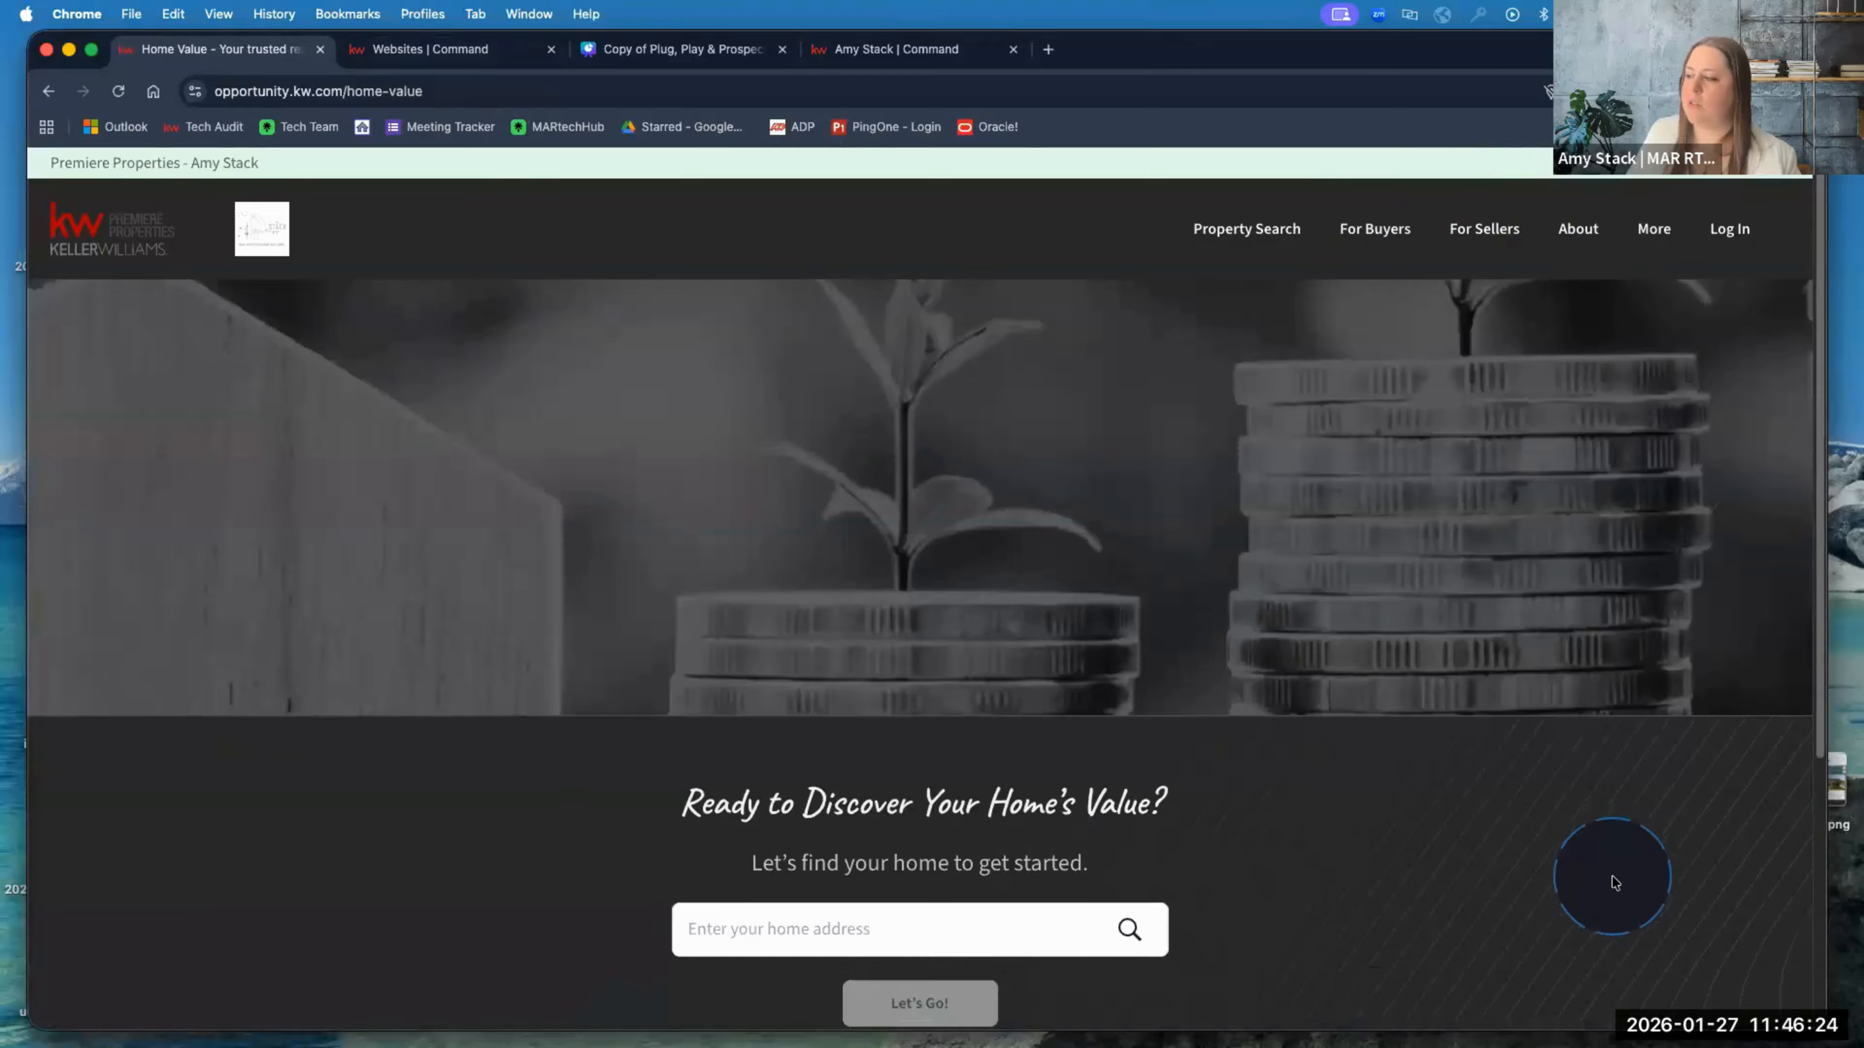
{"action": "scroll", "coordinate": [1614, 881], "scroll_direction": "down", "scroll_amount": 2}
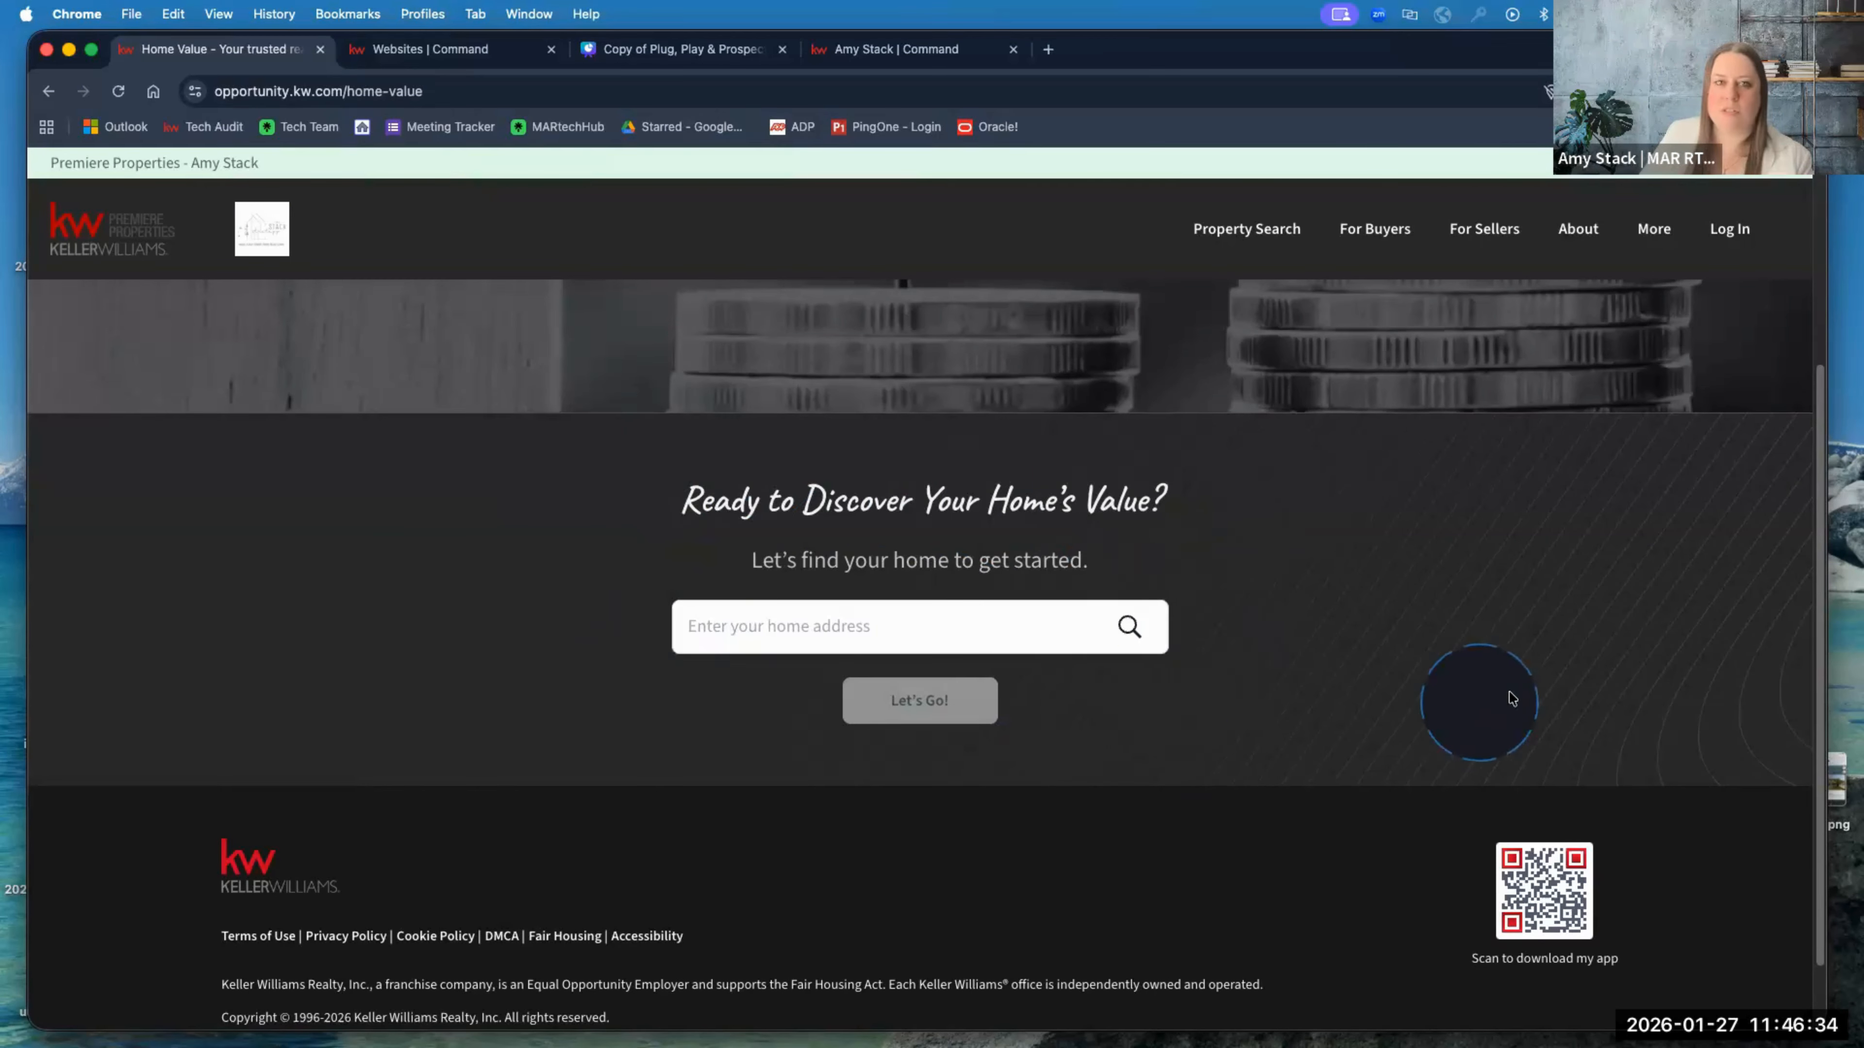
{"action": "scroll", "coordinate": [1517, 696], "scroll_direction": "up", "scroll_amount": 2}
{"action": "scroll", "coordinate": [1518, 696], "scroll_direction": "up", "scroll_amount": 2}
{"action": "scroll", "coordinate": [1515, 695], "scroll_direction": "down", "scroll_amount": 4}
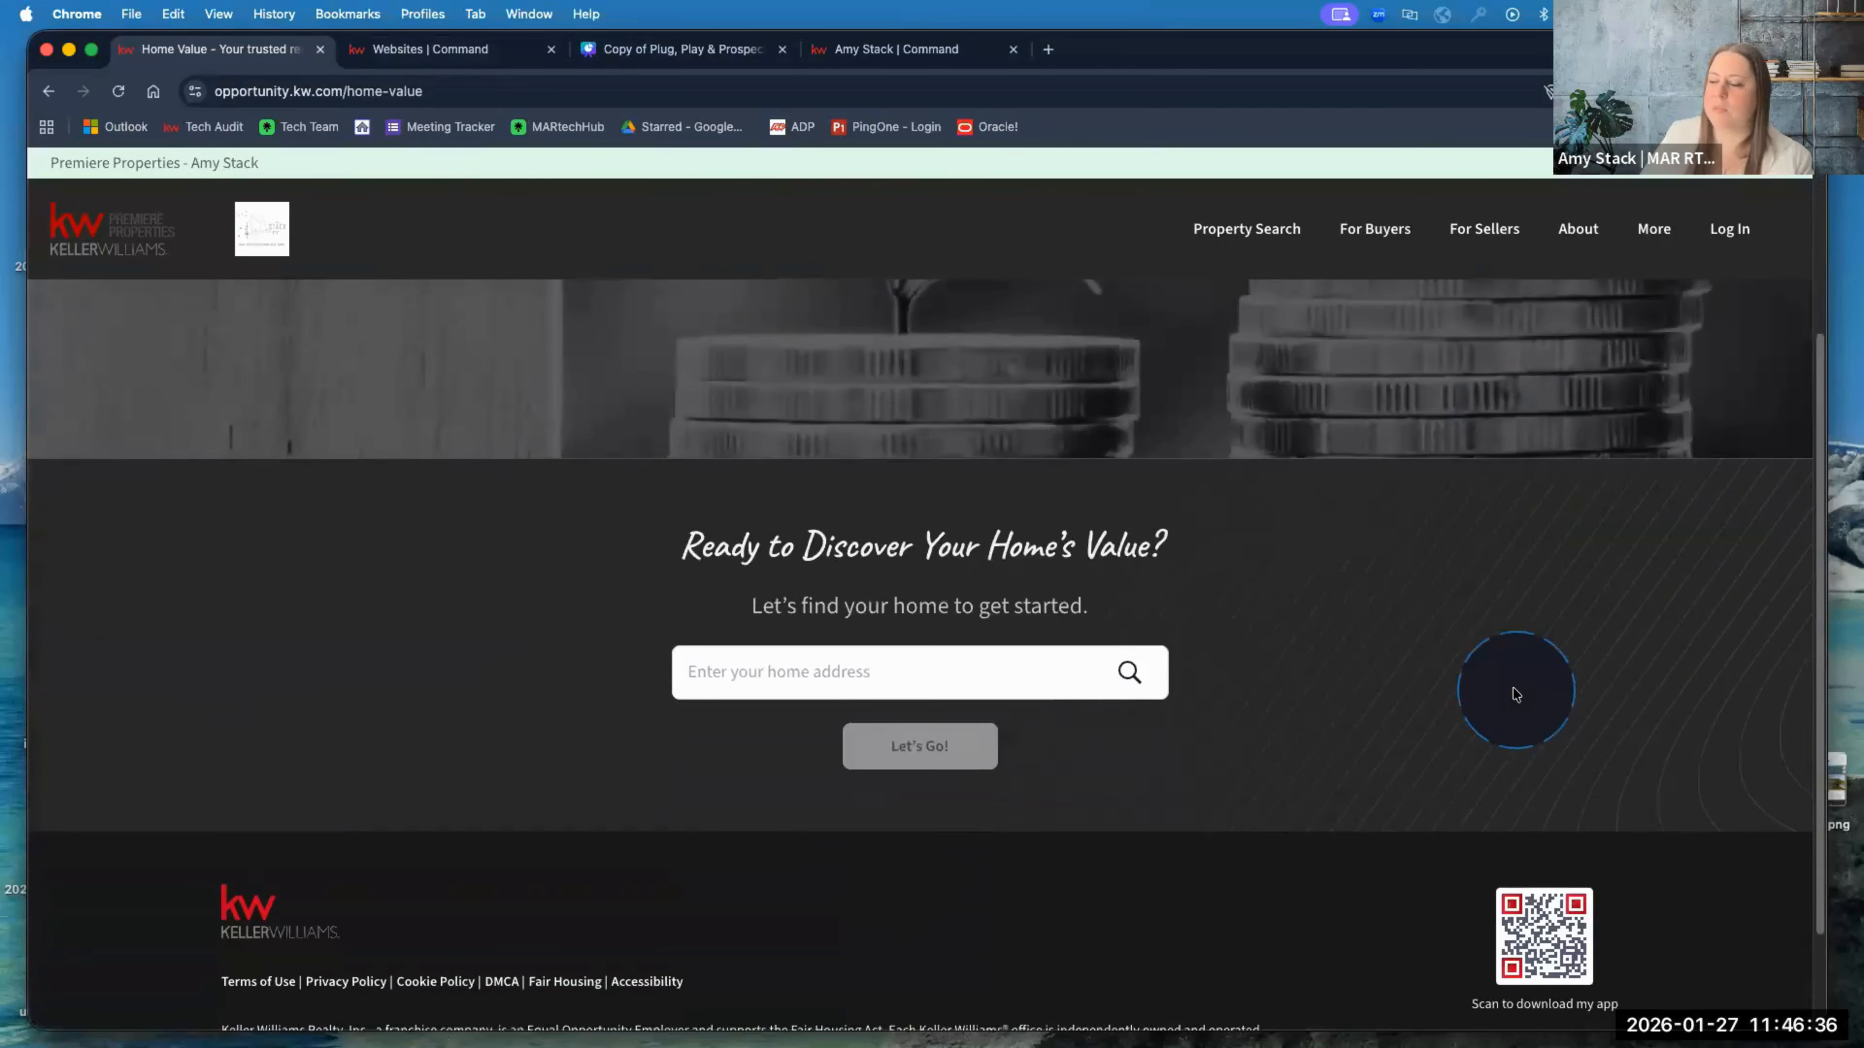
{"action": "scroll", "coordinate": [1490, 682], "scroll_direction": "up", "scroll_amount": 3}
{"action": "scroll", "coordinate": [1269, 541], "scroll_direction": "down", "scroll_amount": 2}
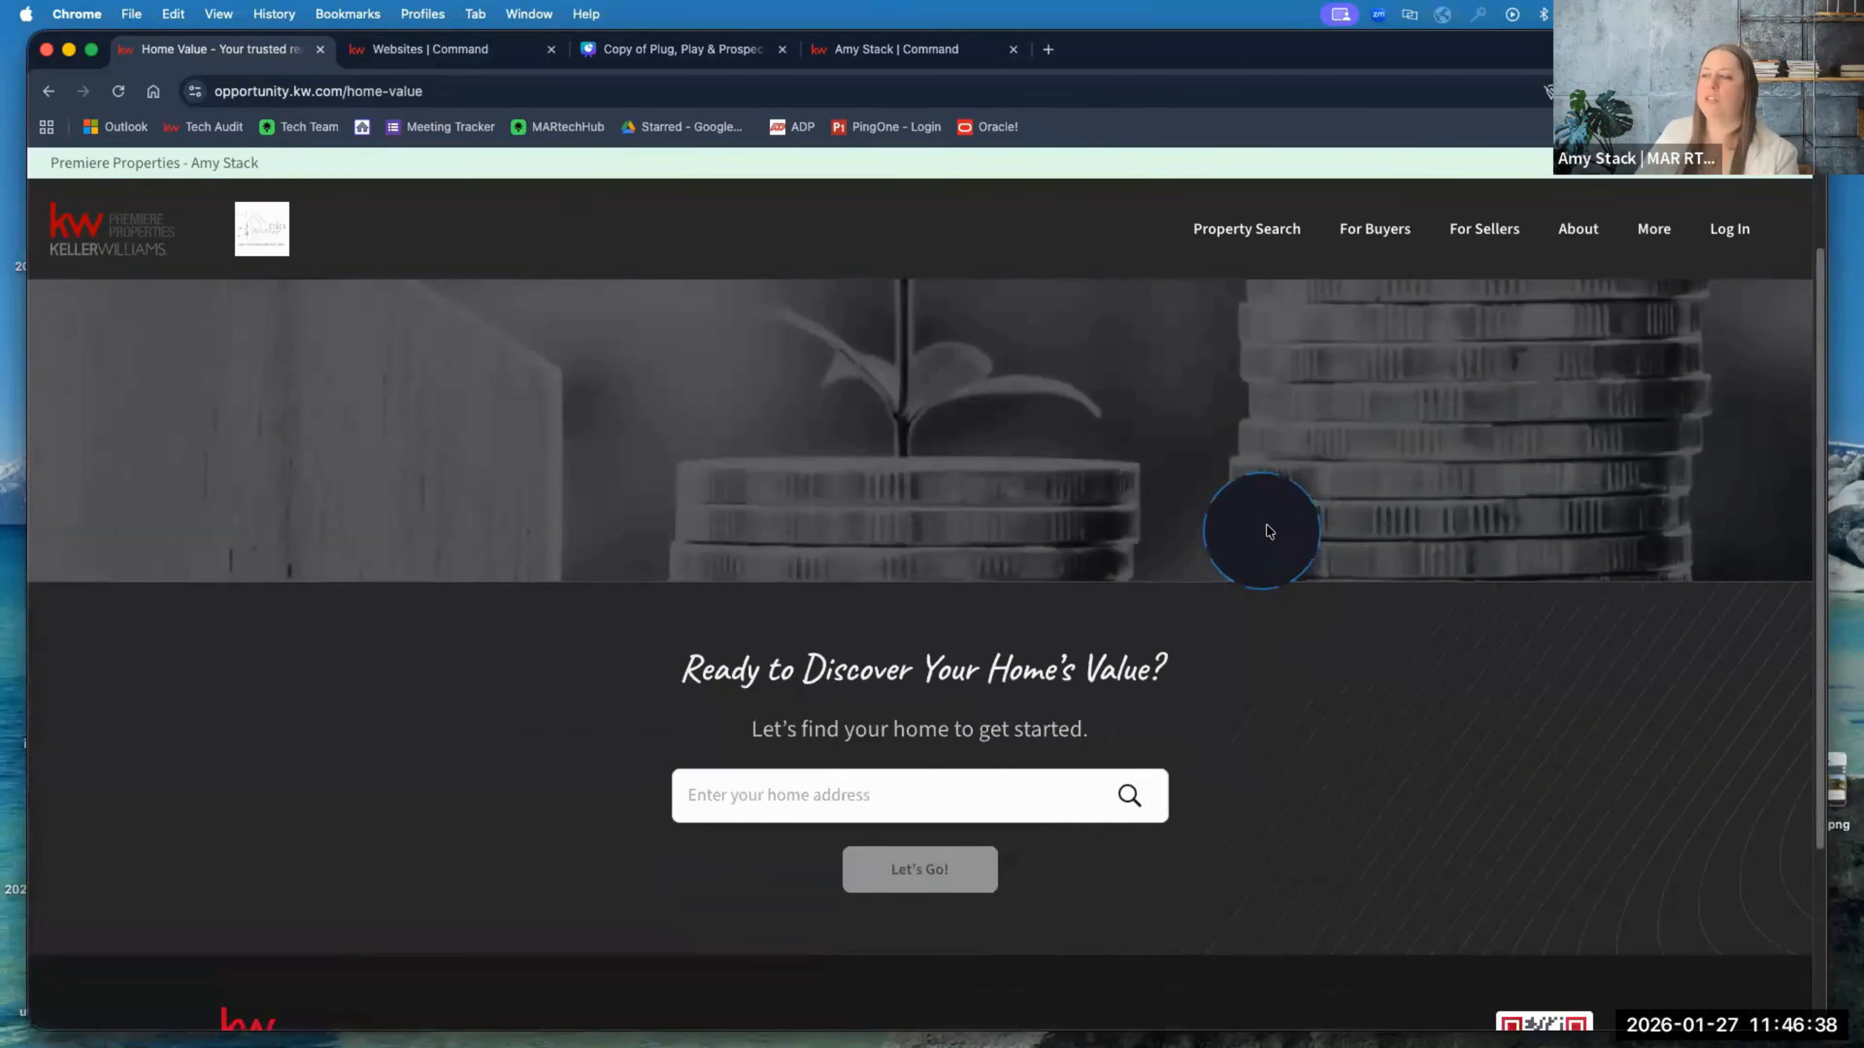
{"action": "scroll", "coordinate": [1276, 532], "scroll_direction": "down", "scroll_amount": 3}
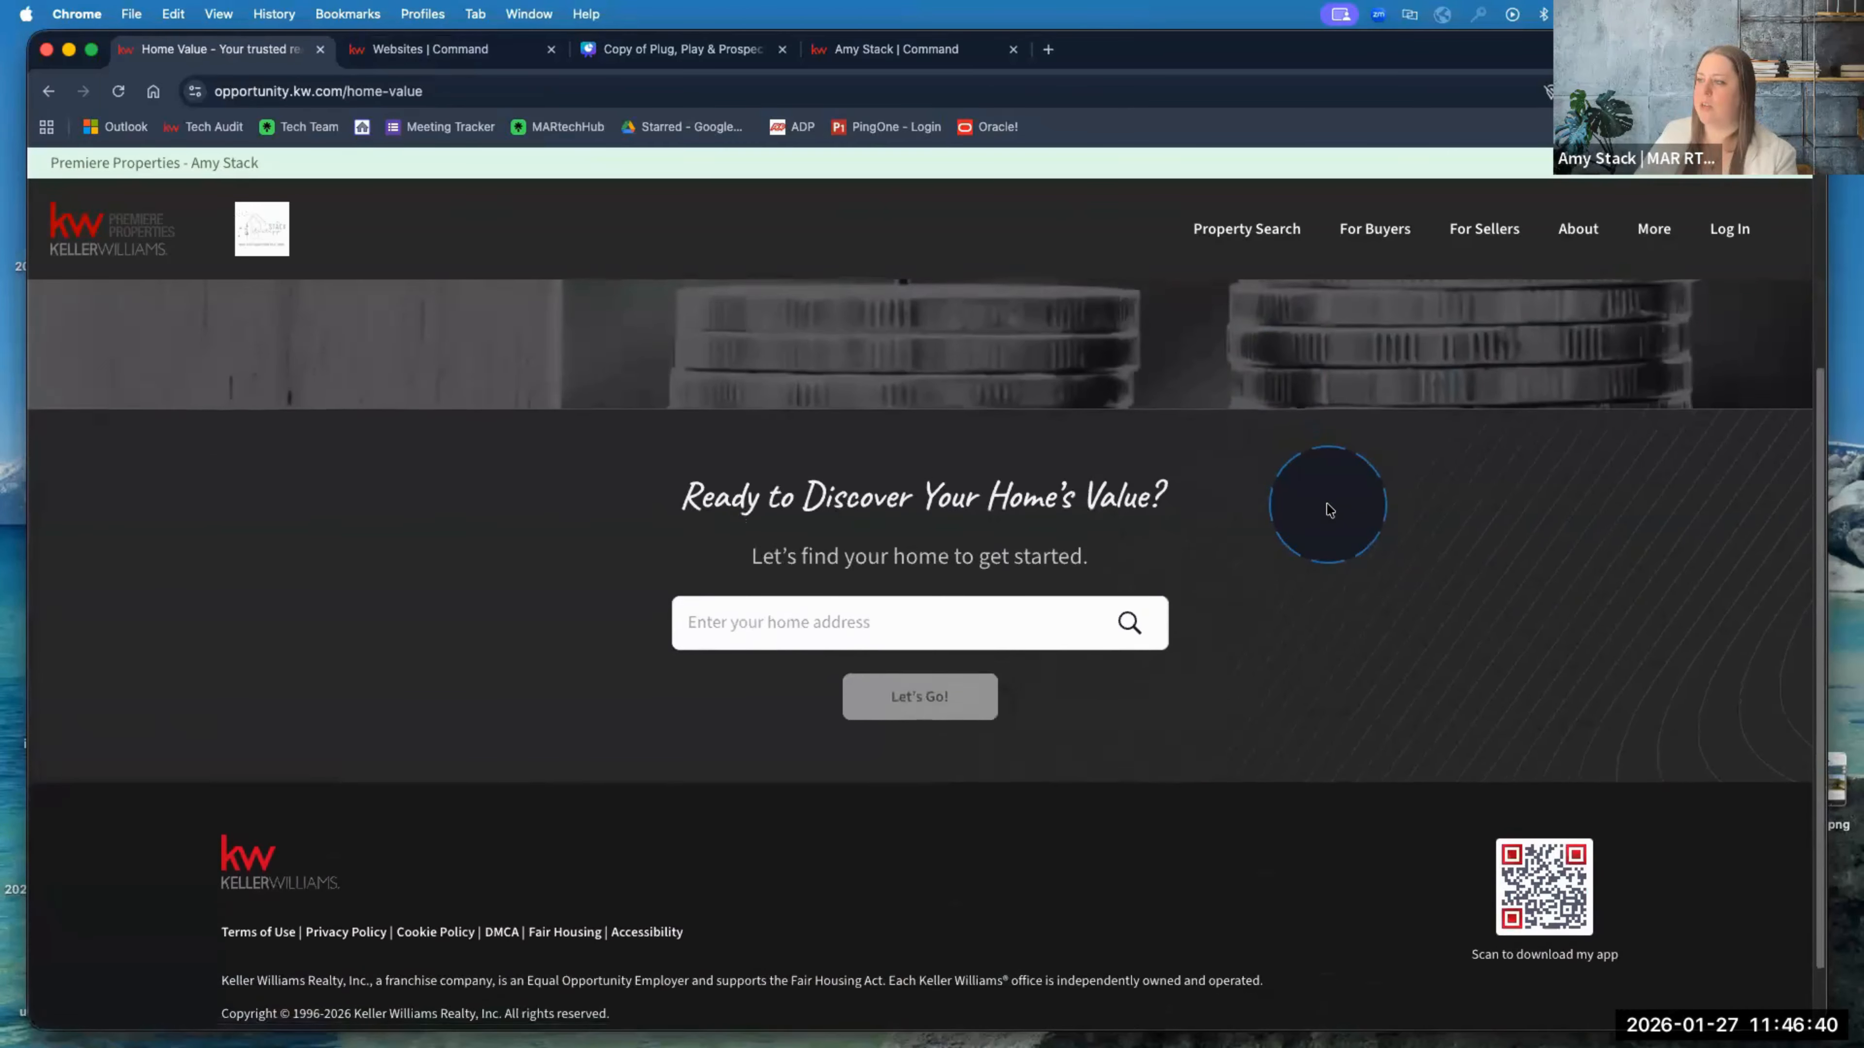
{"action": "scroll", "coordinate": [1330, 510], "scroll_direction": "down", "scroll_amount": 1}
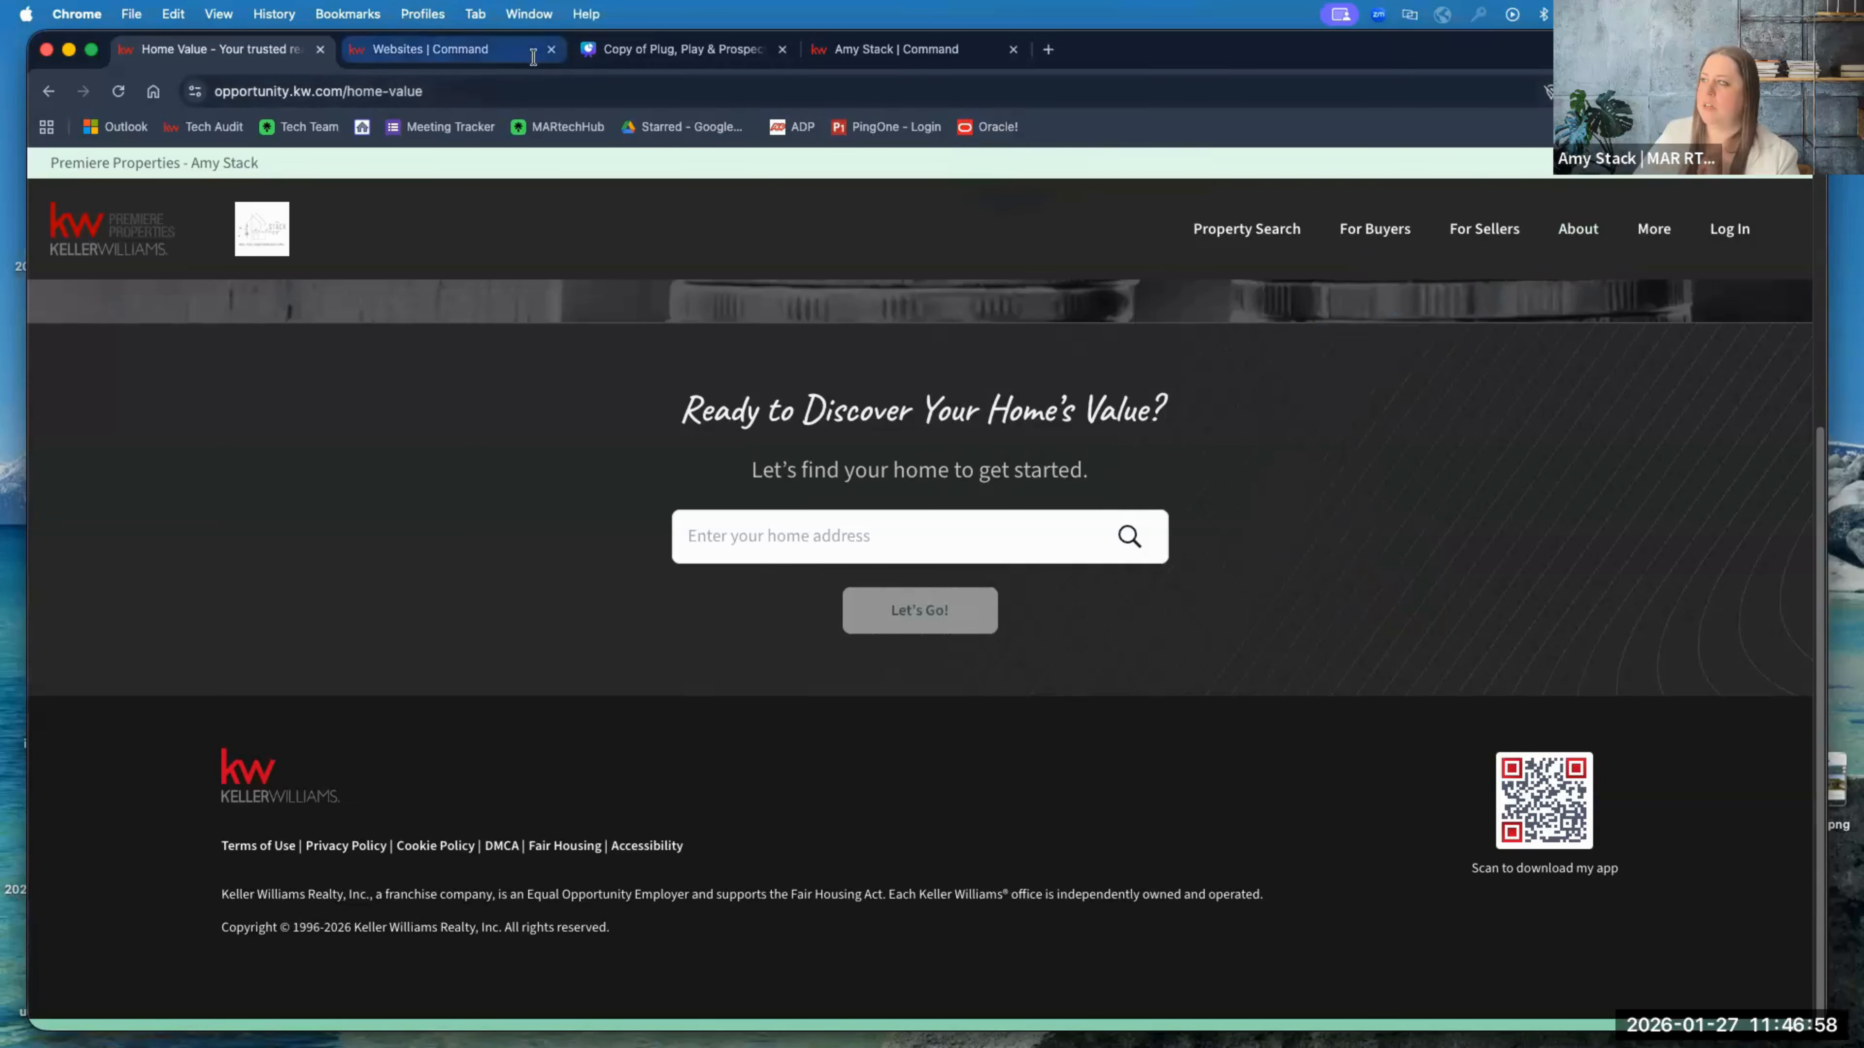
{"action": "mouse_move", "coordinate": [1583, 235]}
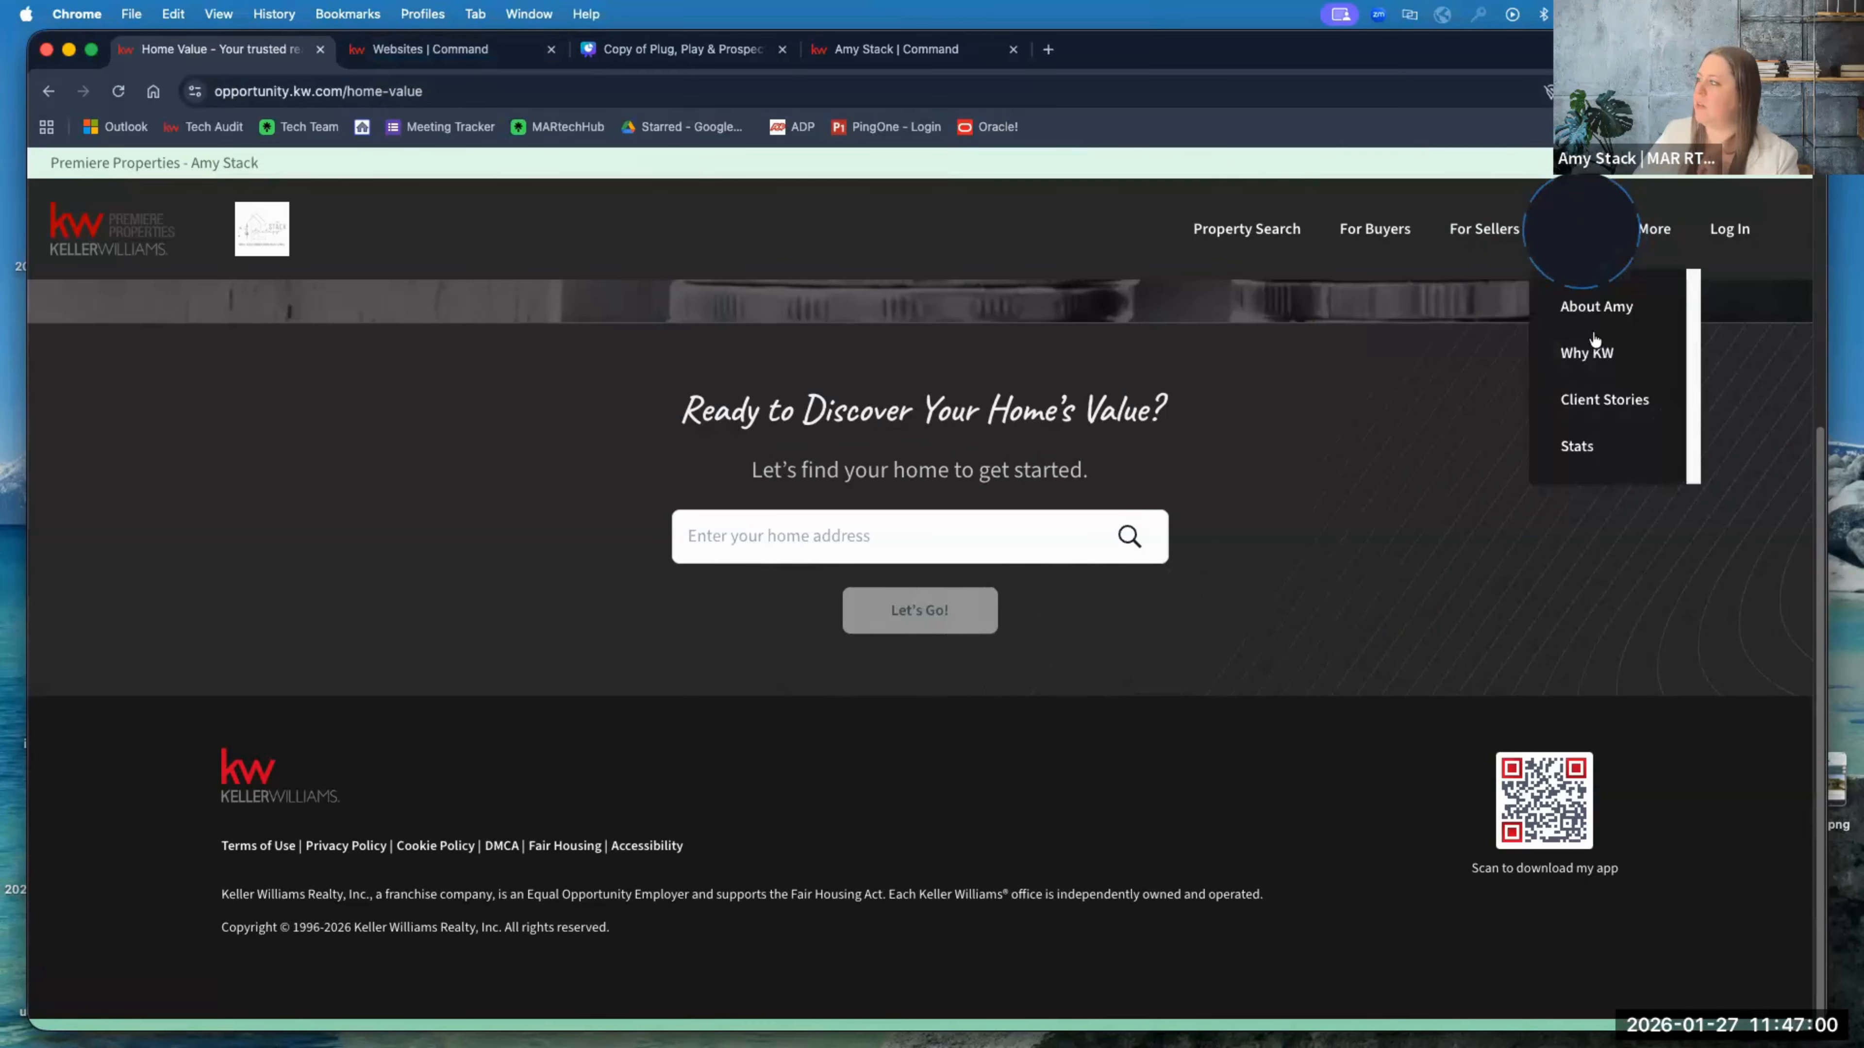
{"action": "left_click", "coordinate": [1591, 351]}
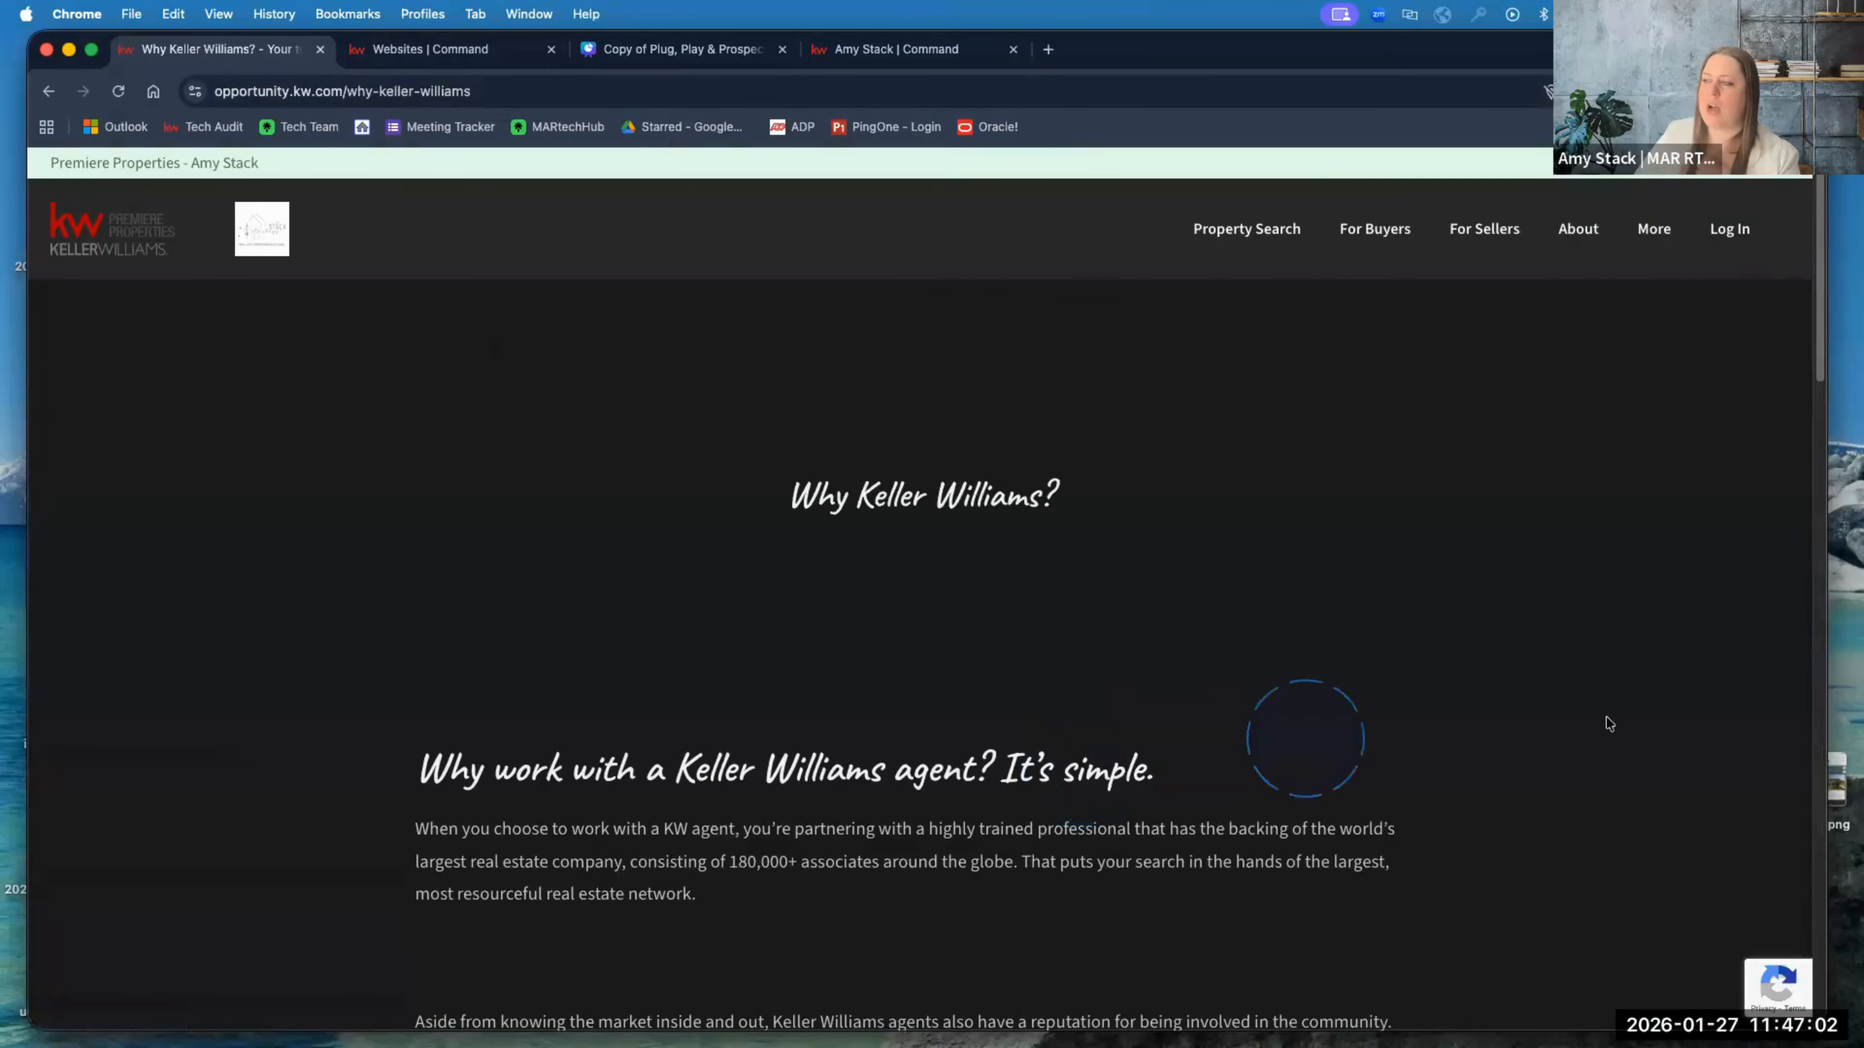
{"action": "scroll", "coordinate": [1617, 724], "scroll_direction": "down", "scroll_amount": 10}
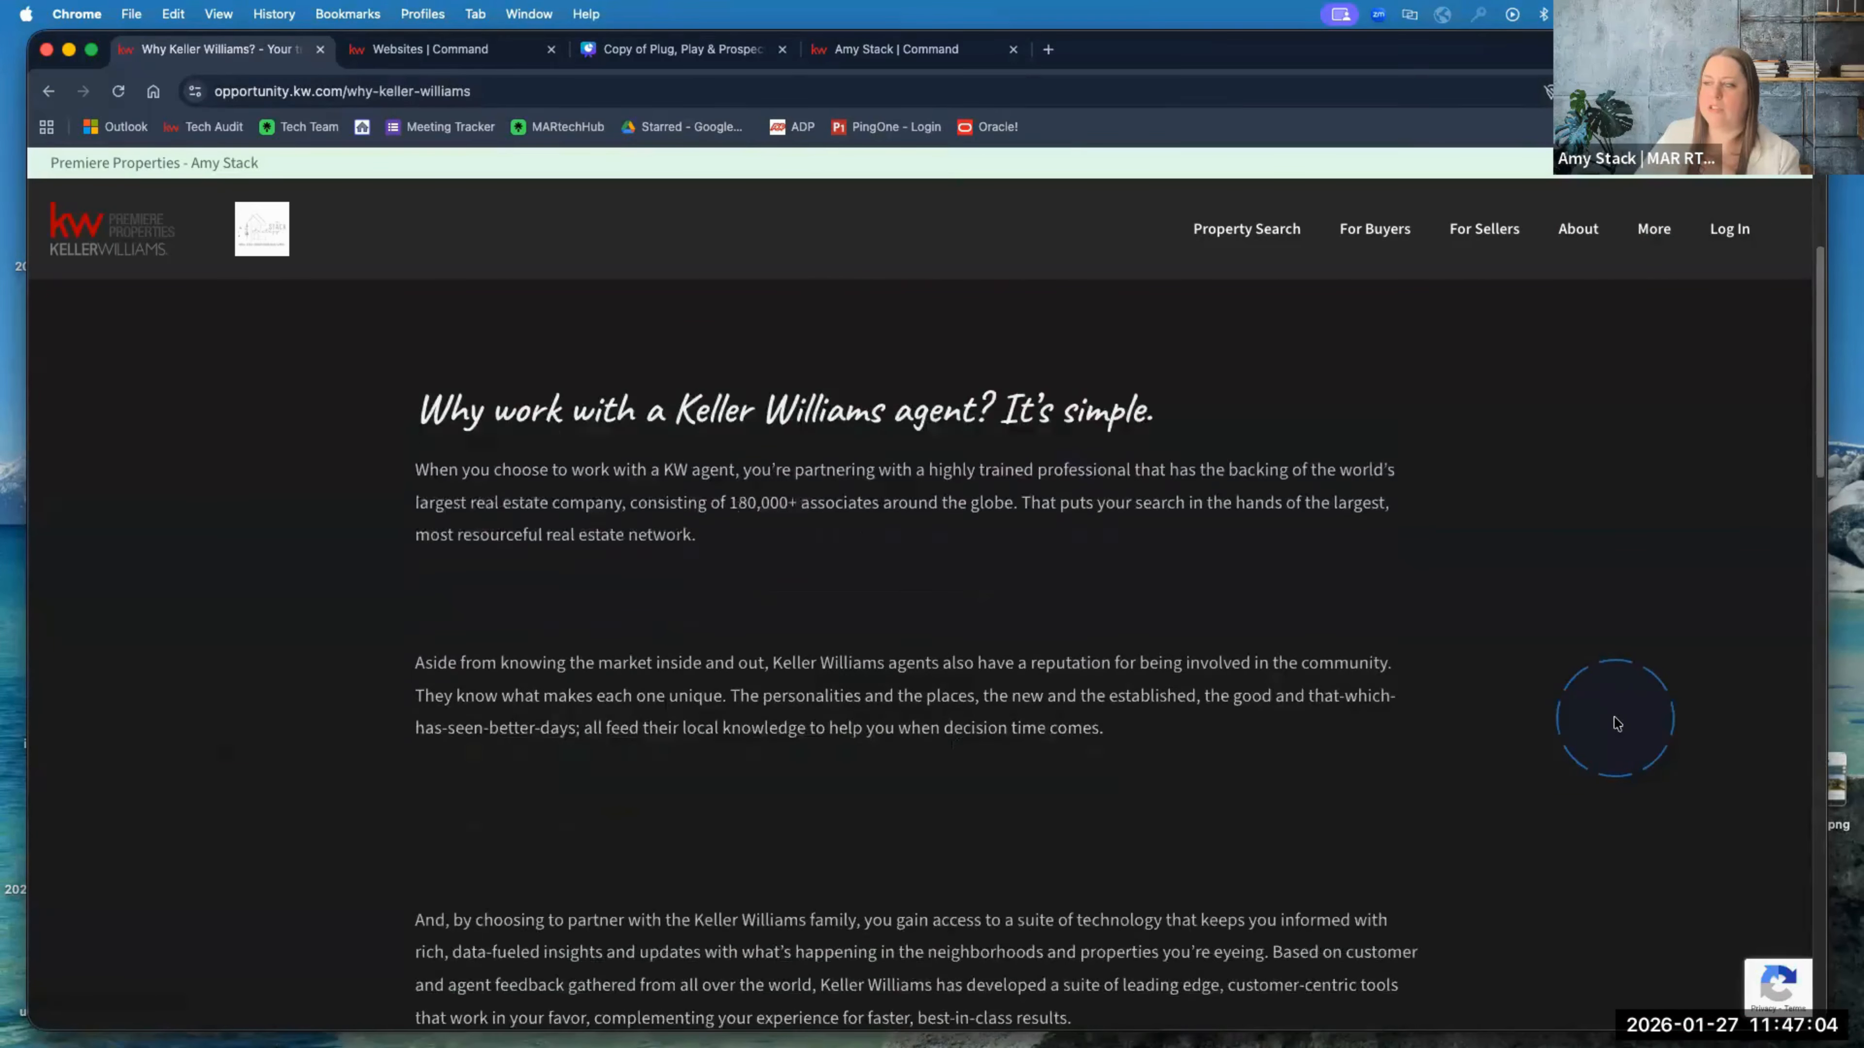
{"action": "scroll", "coordinate": [1617, 723], "scroll_direction": "down", "scroll_amount": 13}
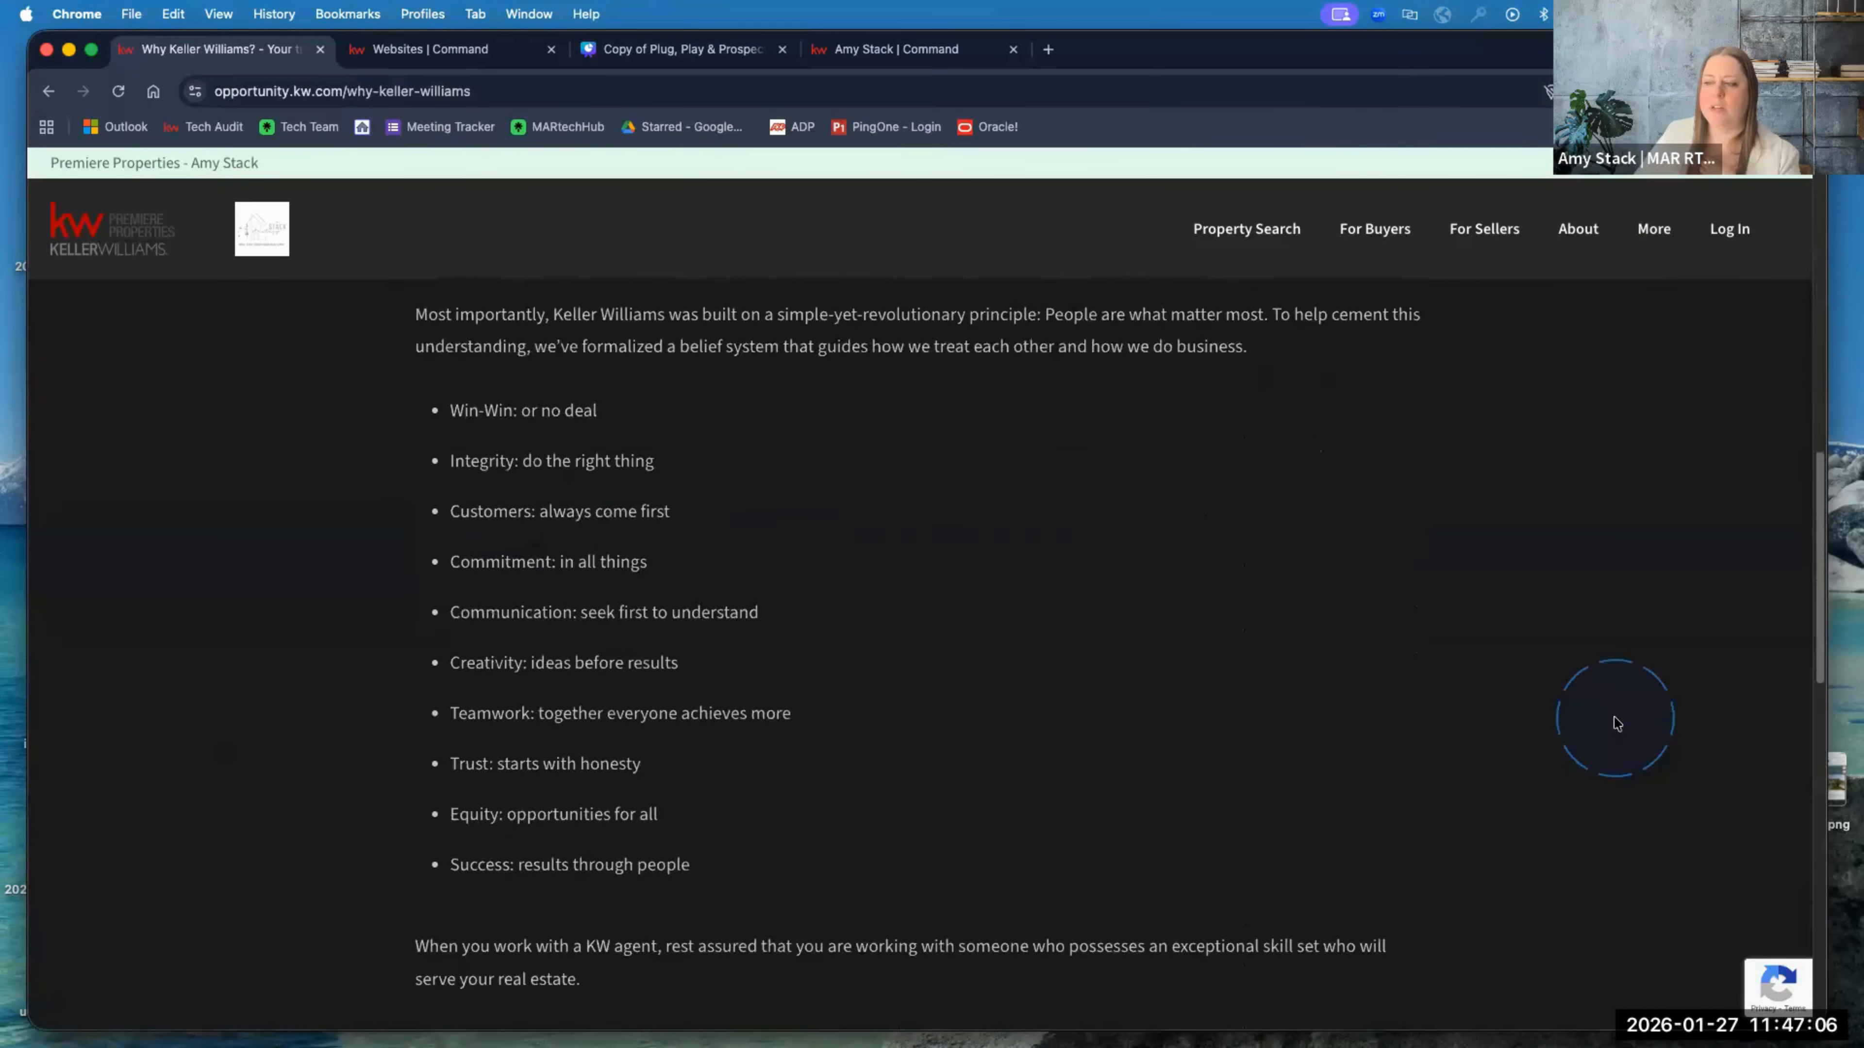
{"action": "scroll", "coordinate": [1617, 724], "scroll_direction": "down", "scroll_amount": 9}
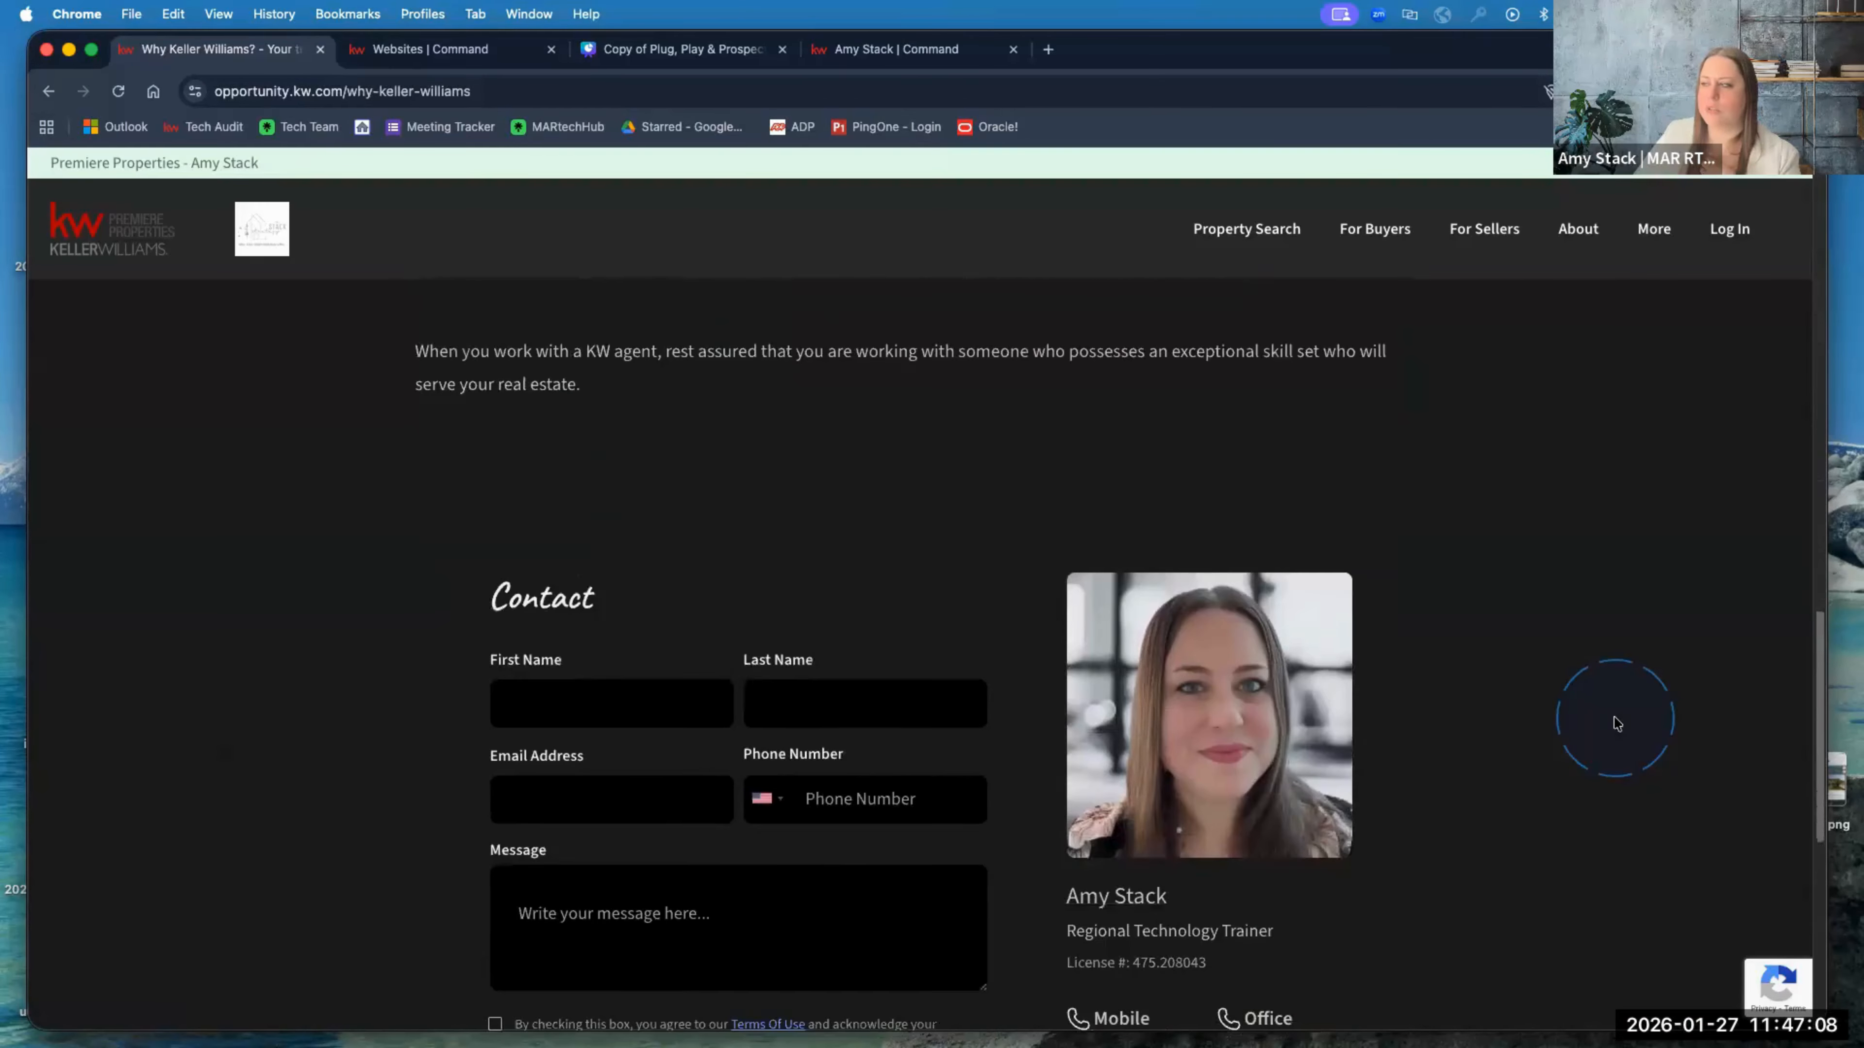
{"action": "scroll", "coordinate": [1617, 724], "scroll_direction": "down", "scroll_amount": 7}
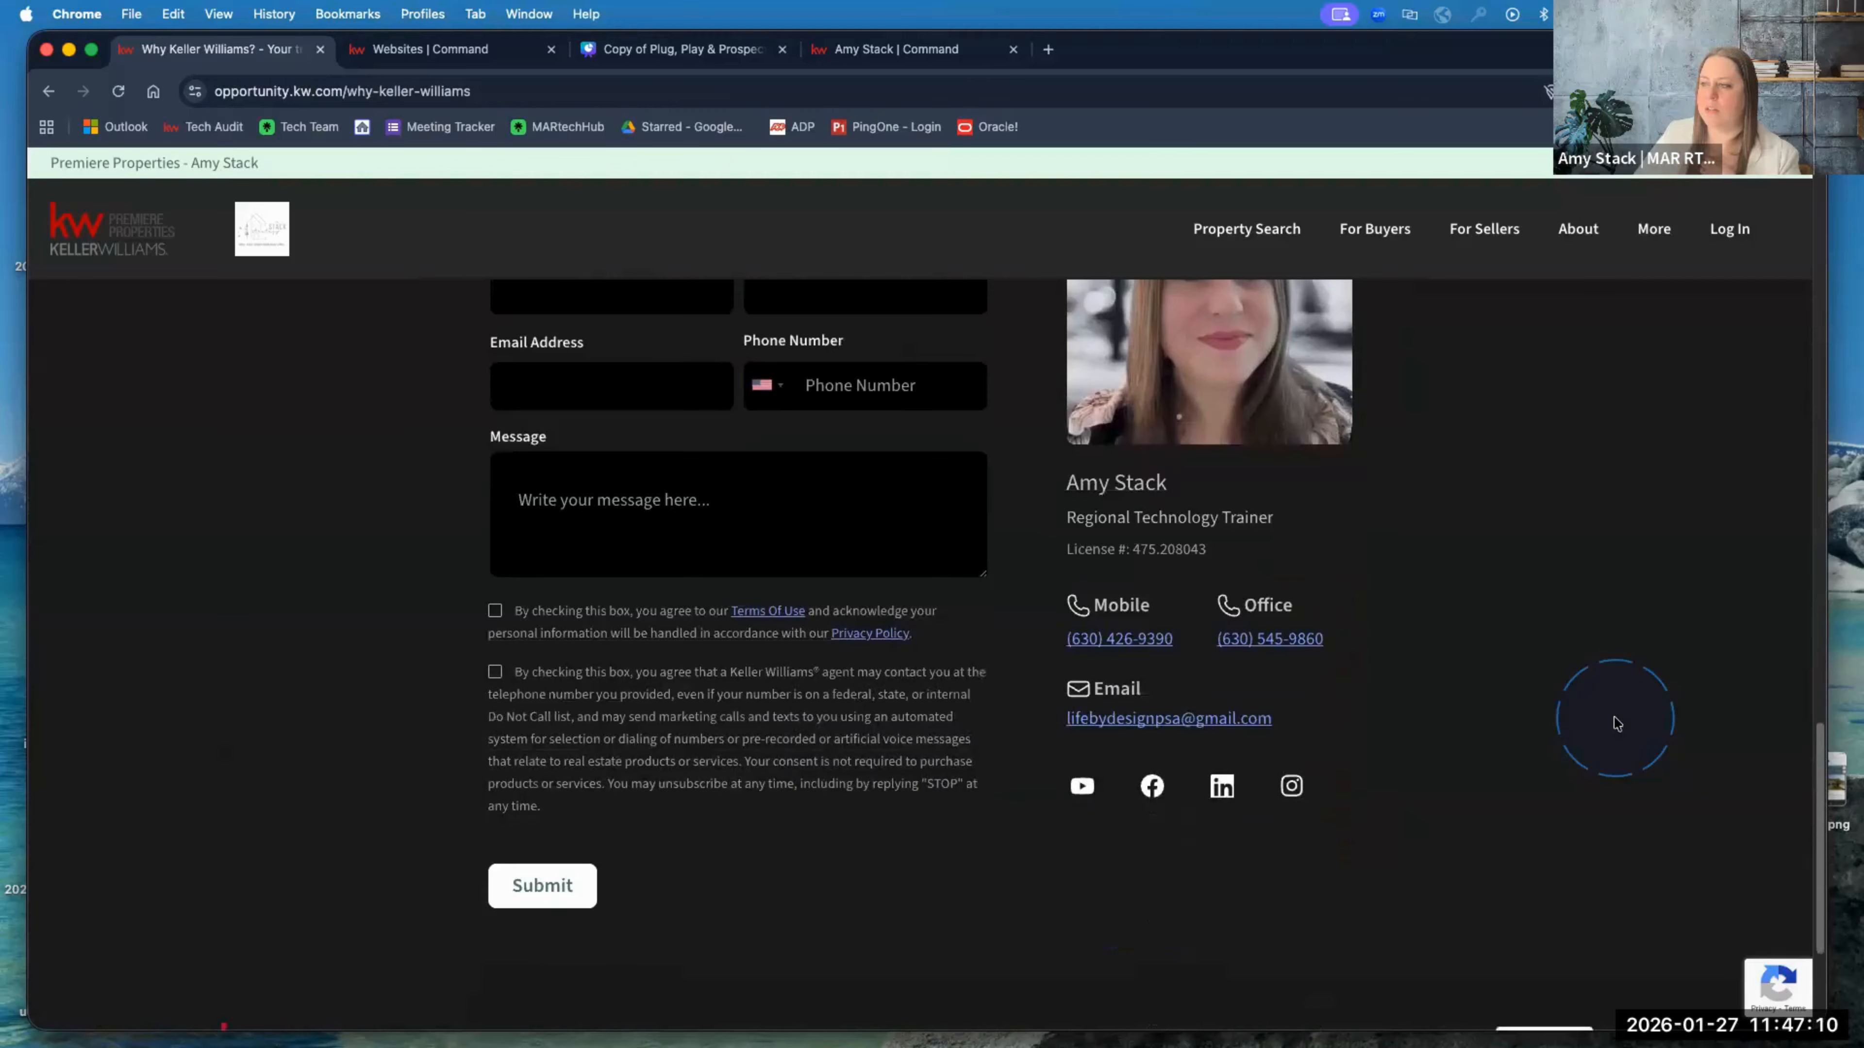
{"action": "scroll", "coordinate": [1618, 723], "scroll_direction": "up", "scroll_amount": 3}
{"action": "scroll", "coordinate": [1618, 724], "scroll_direction": "up", "scroll_amount": 3}
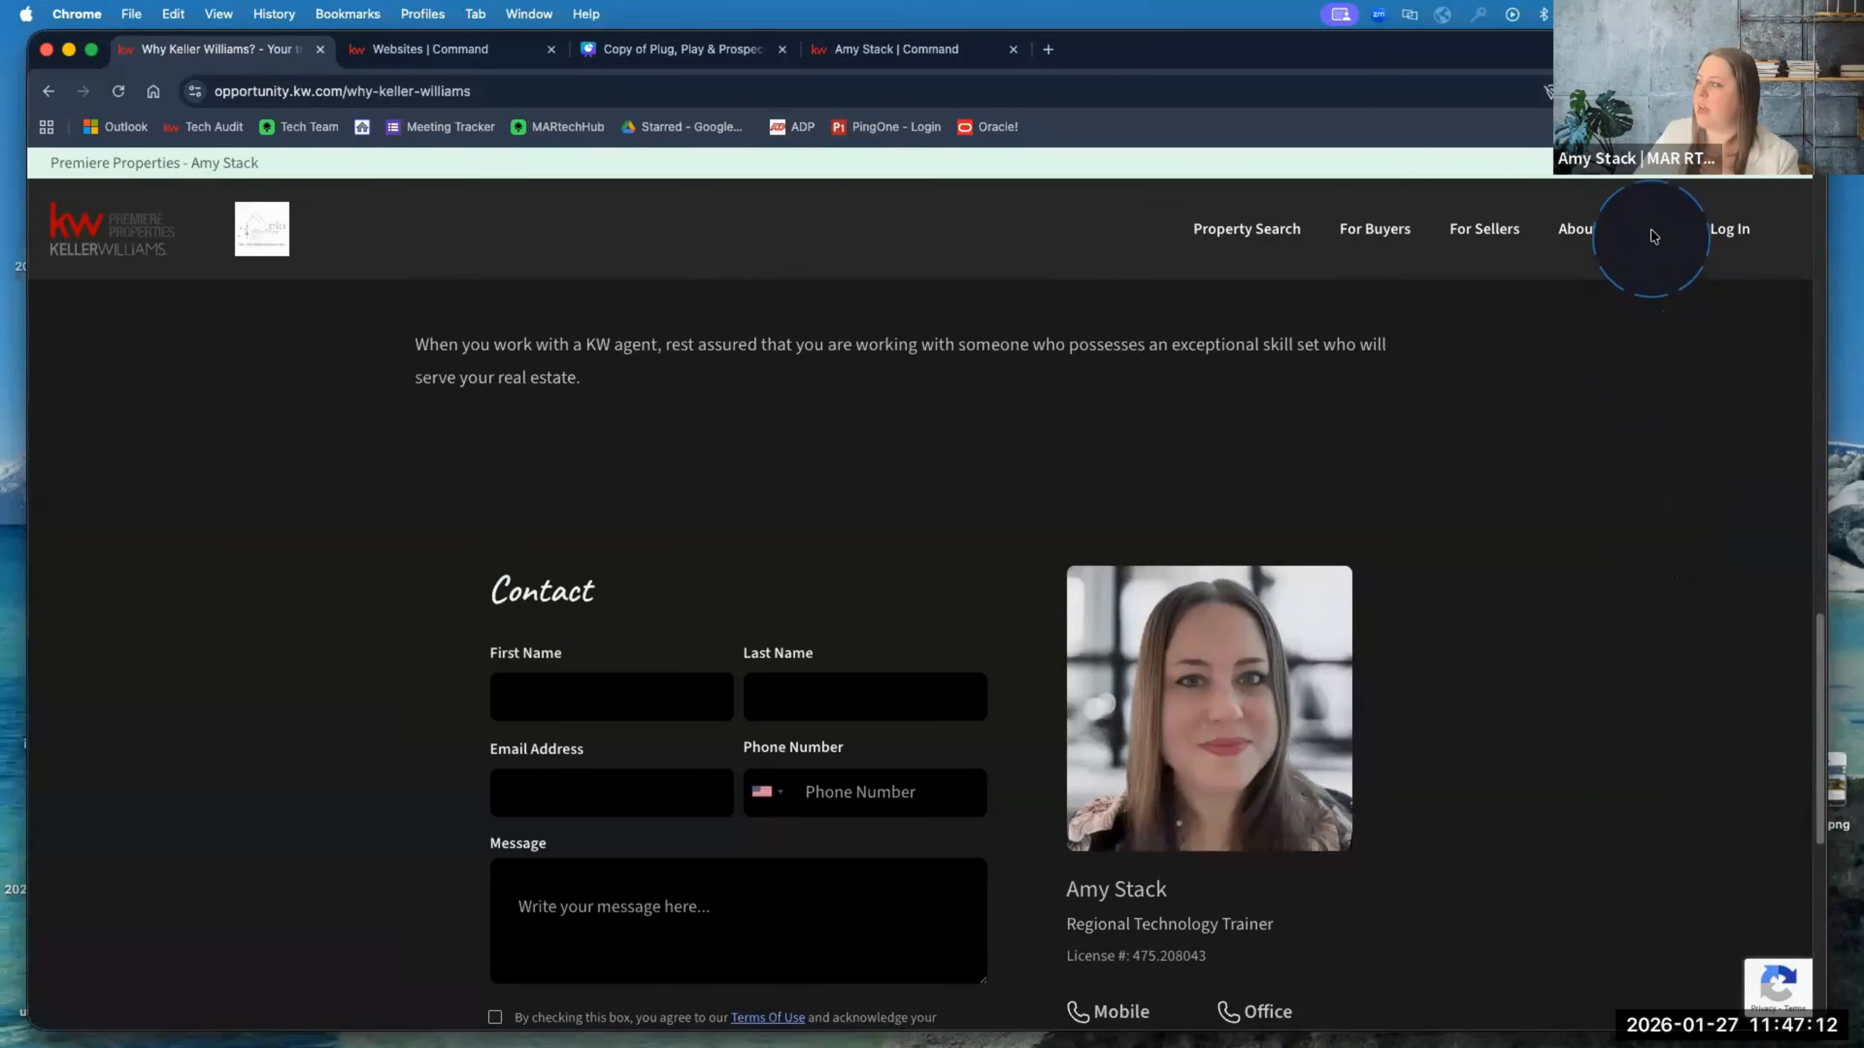
{"action": "mouse_move", "coordinate": [1653, 234]}
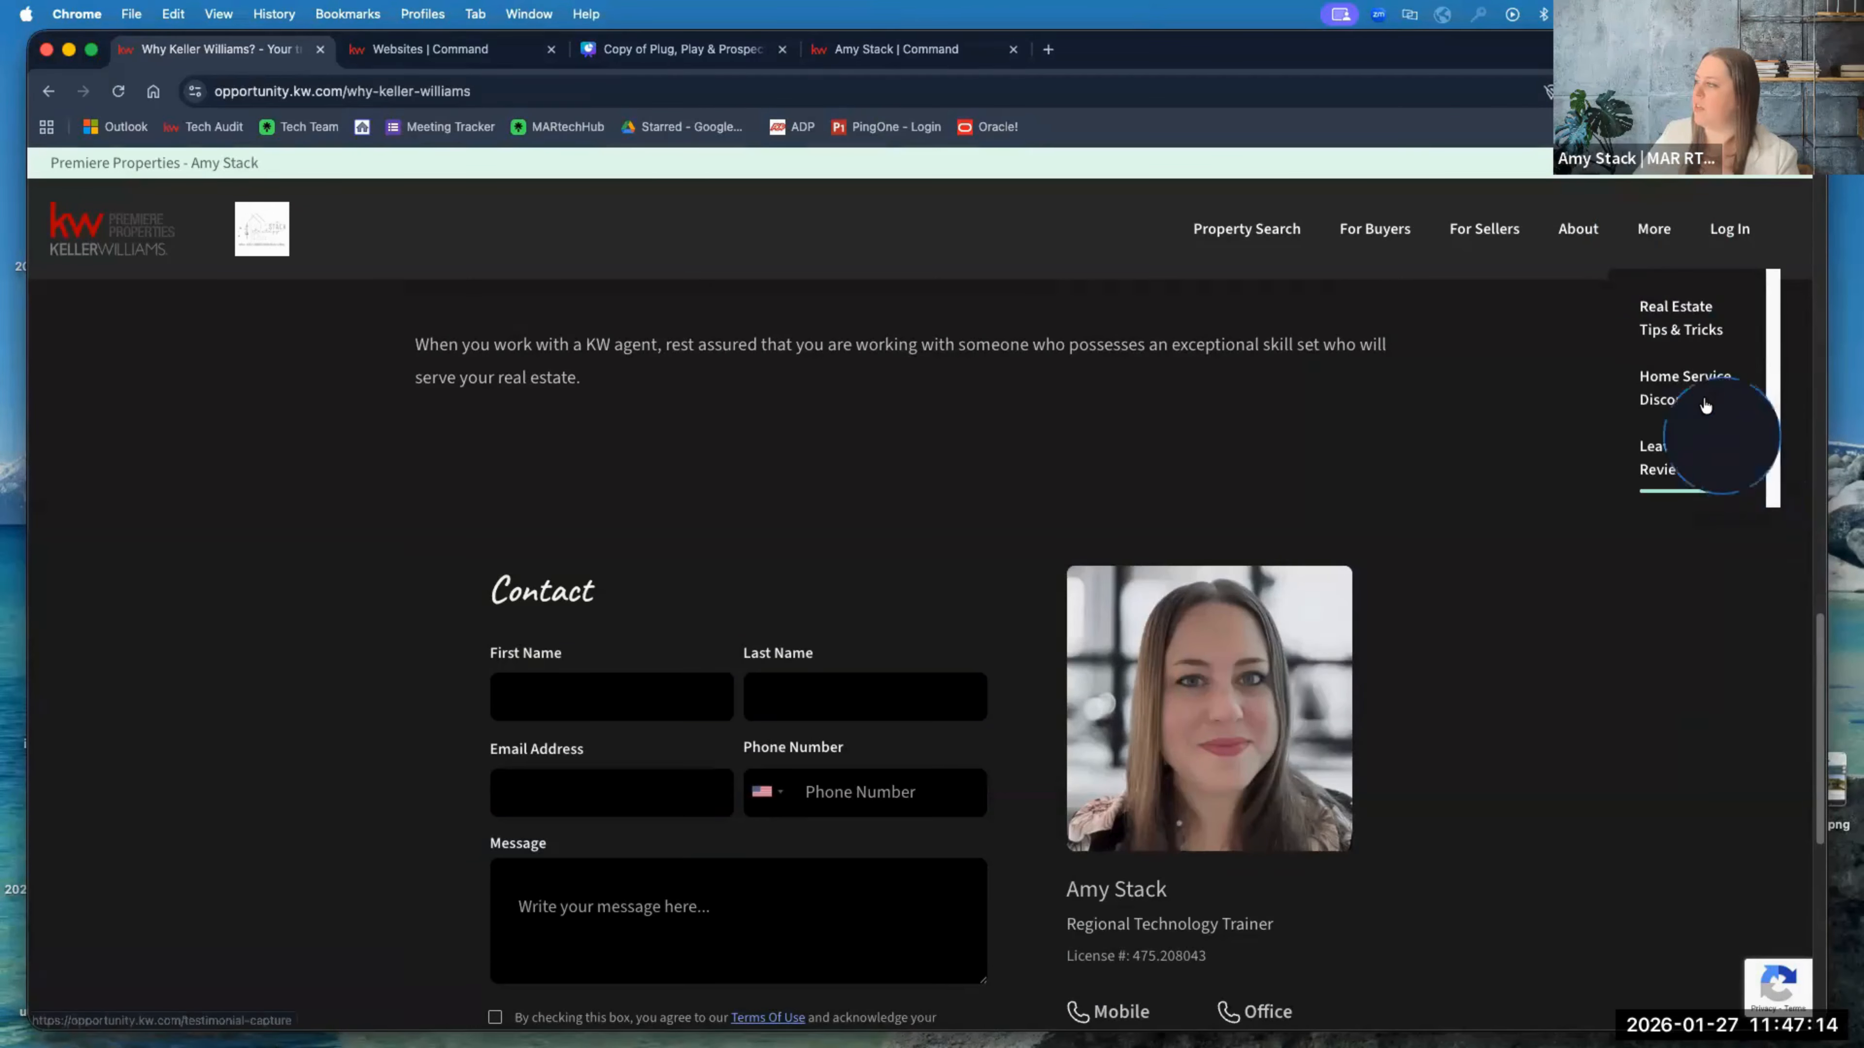
{"action": "scroll", "coordinate": [1739, 411], "scroll_direction": "down", "scroll_amount": 5}
{"action": "mouse_move", "coordinate": [1570, 228]}
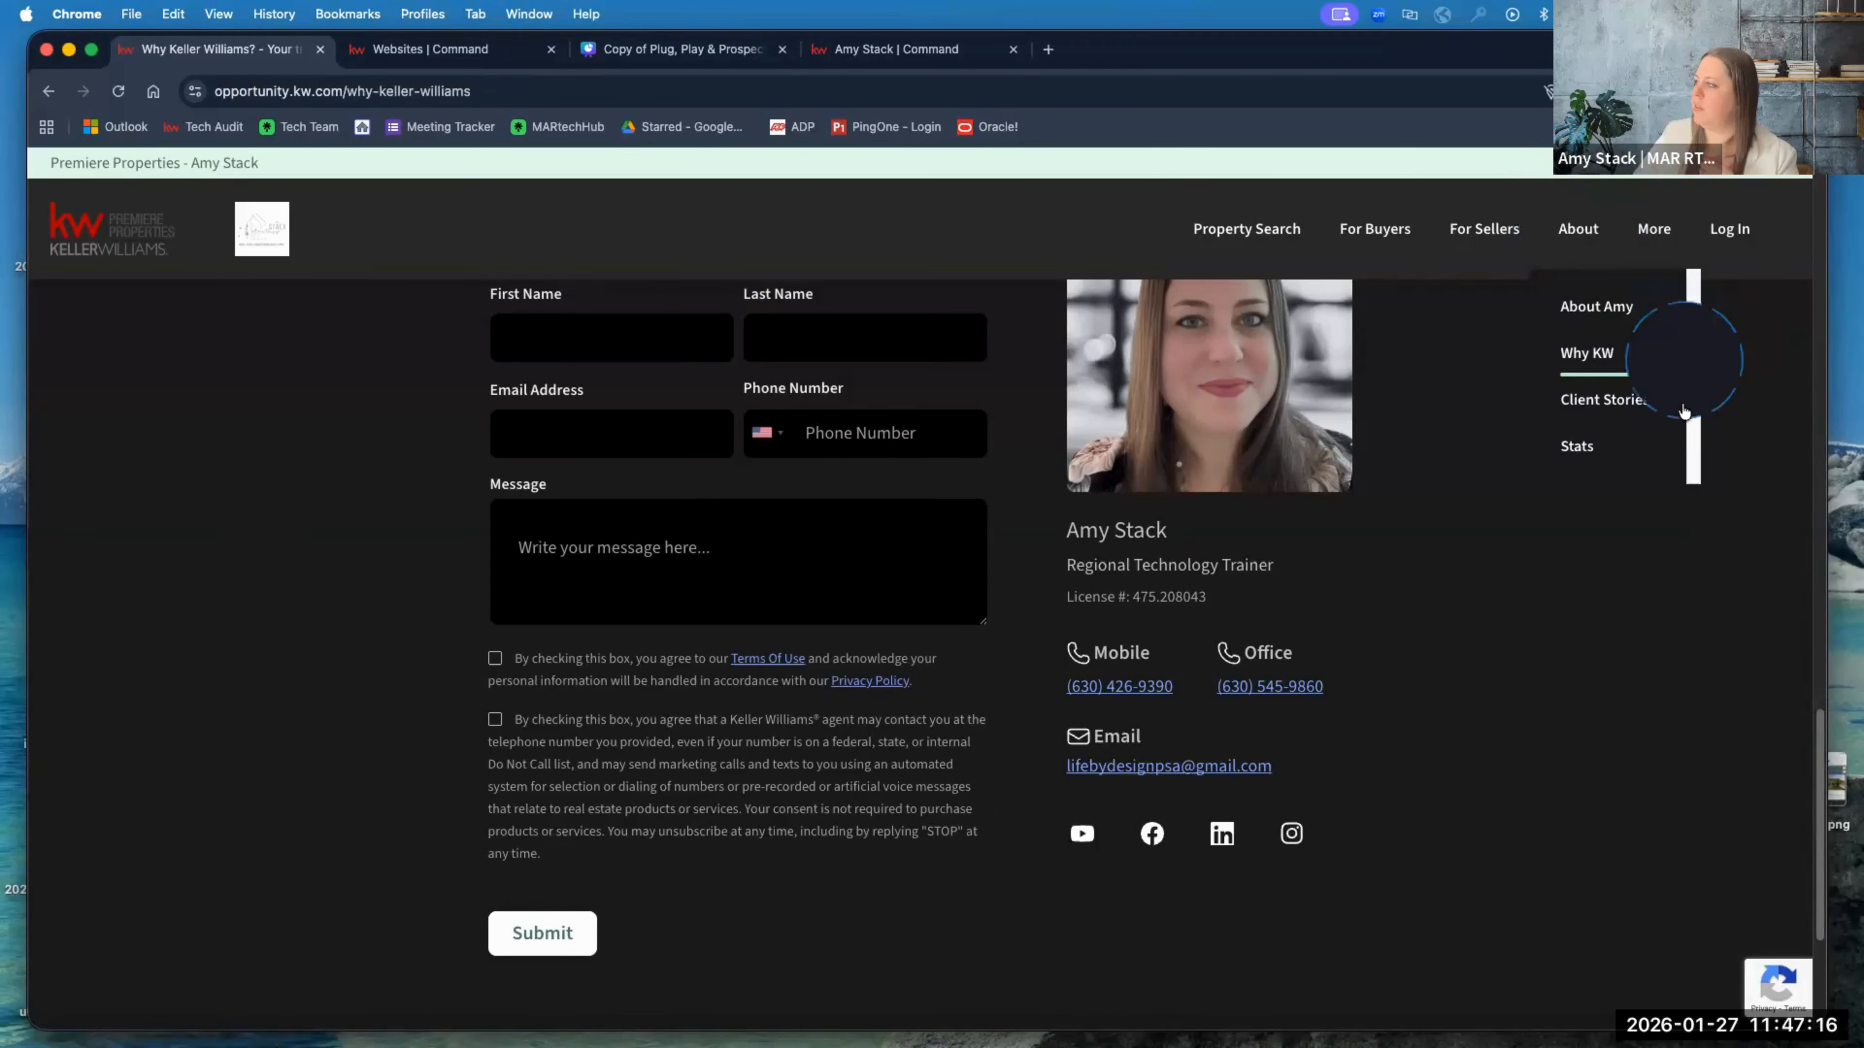
{"action": "scroll", "coordinate": [1638, 408], "scroll_direction": "down", "scroll_amount": 3}
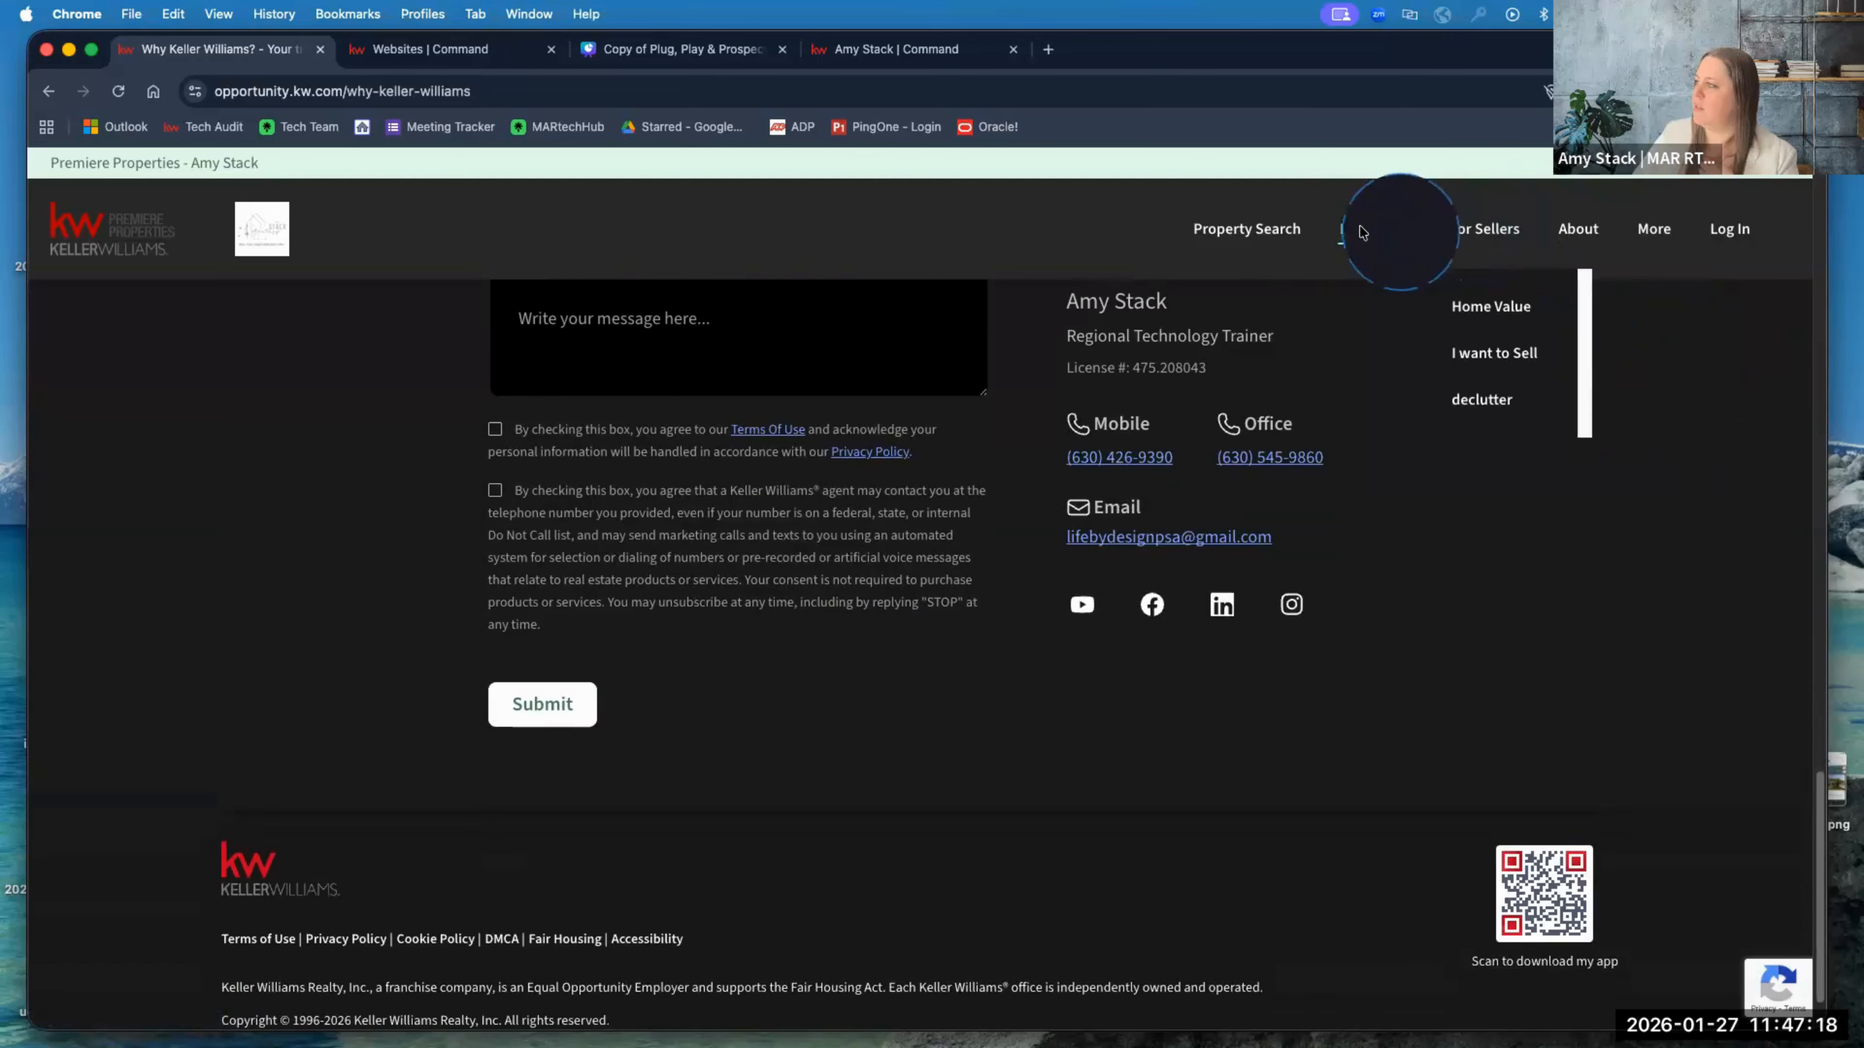
{"action": "mouse_move", "coordinate": [1359, 234]}
{"action": "scroll", "coordinate": [1427, 397], "scroll_direction": "down", "scroll_amount": 1}
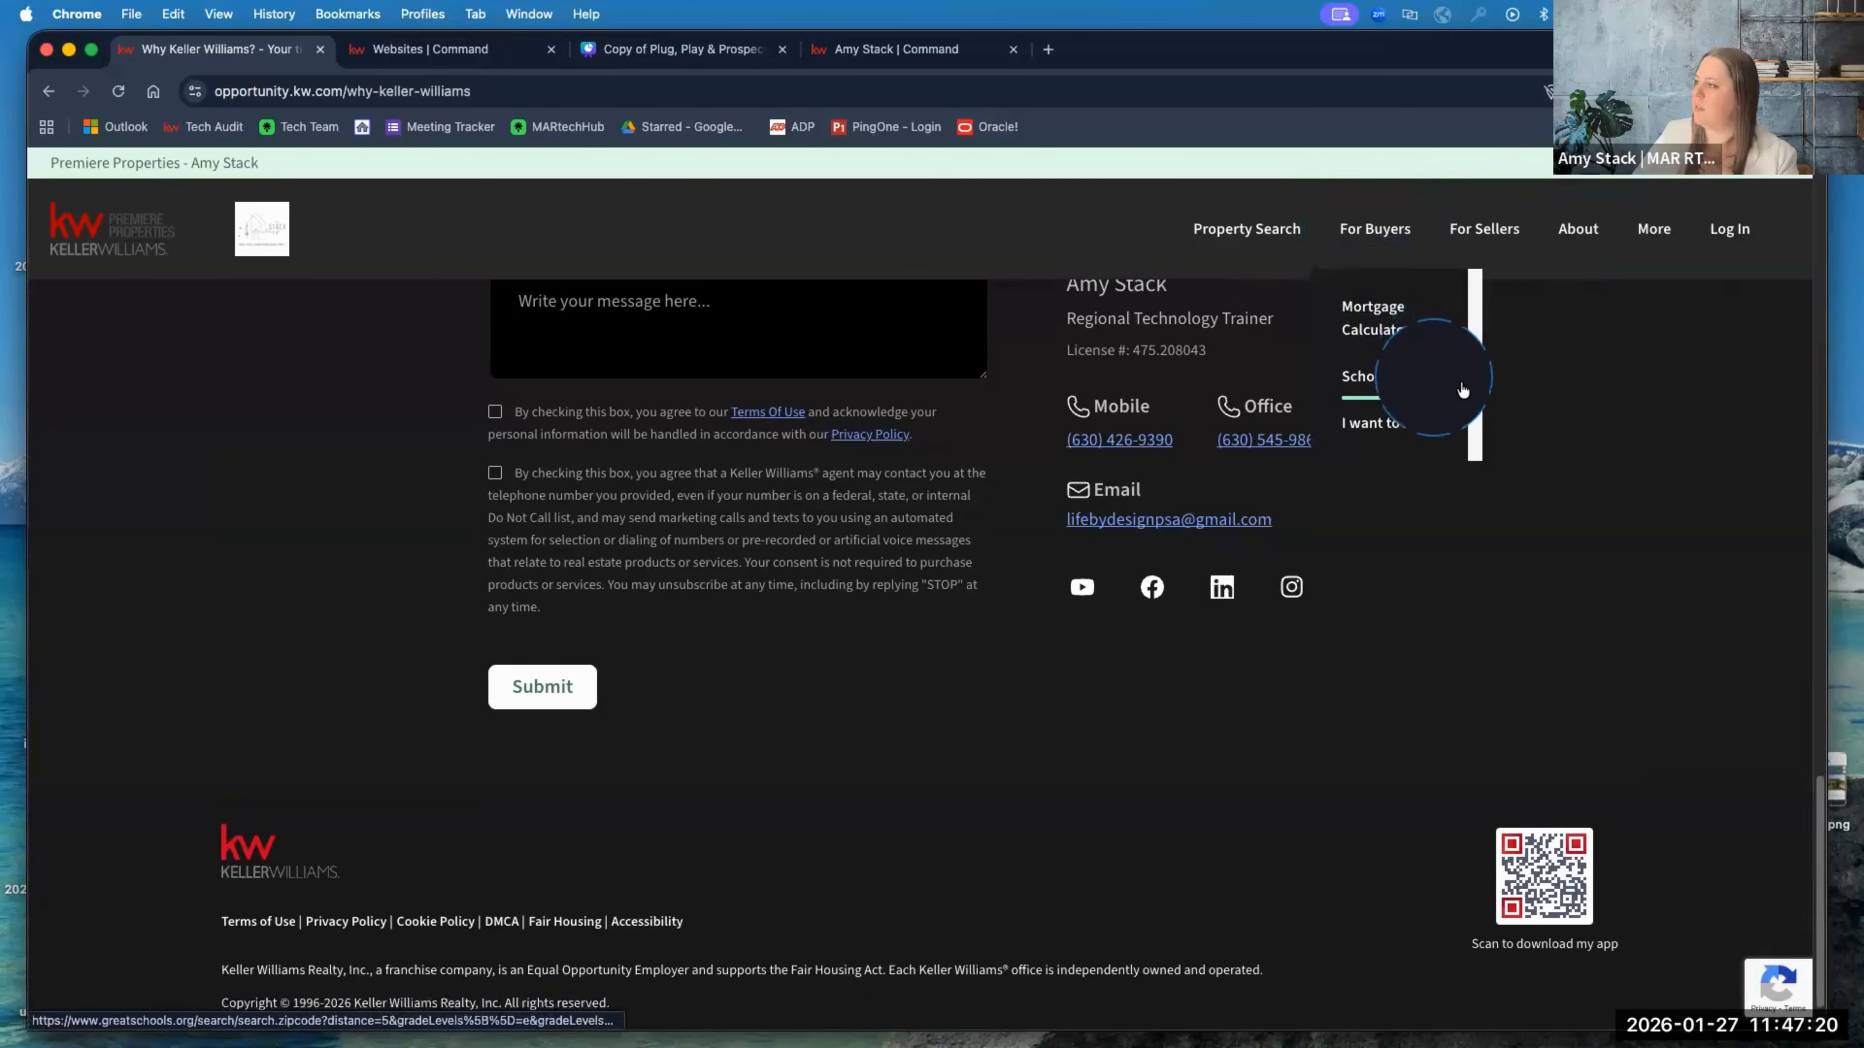
{"action": "left_click", "coordinate": [1409, 431]}
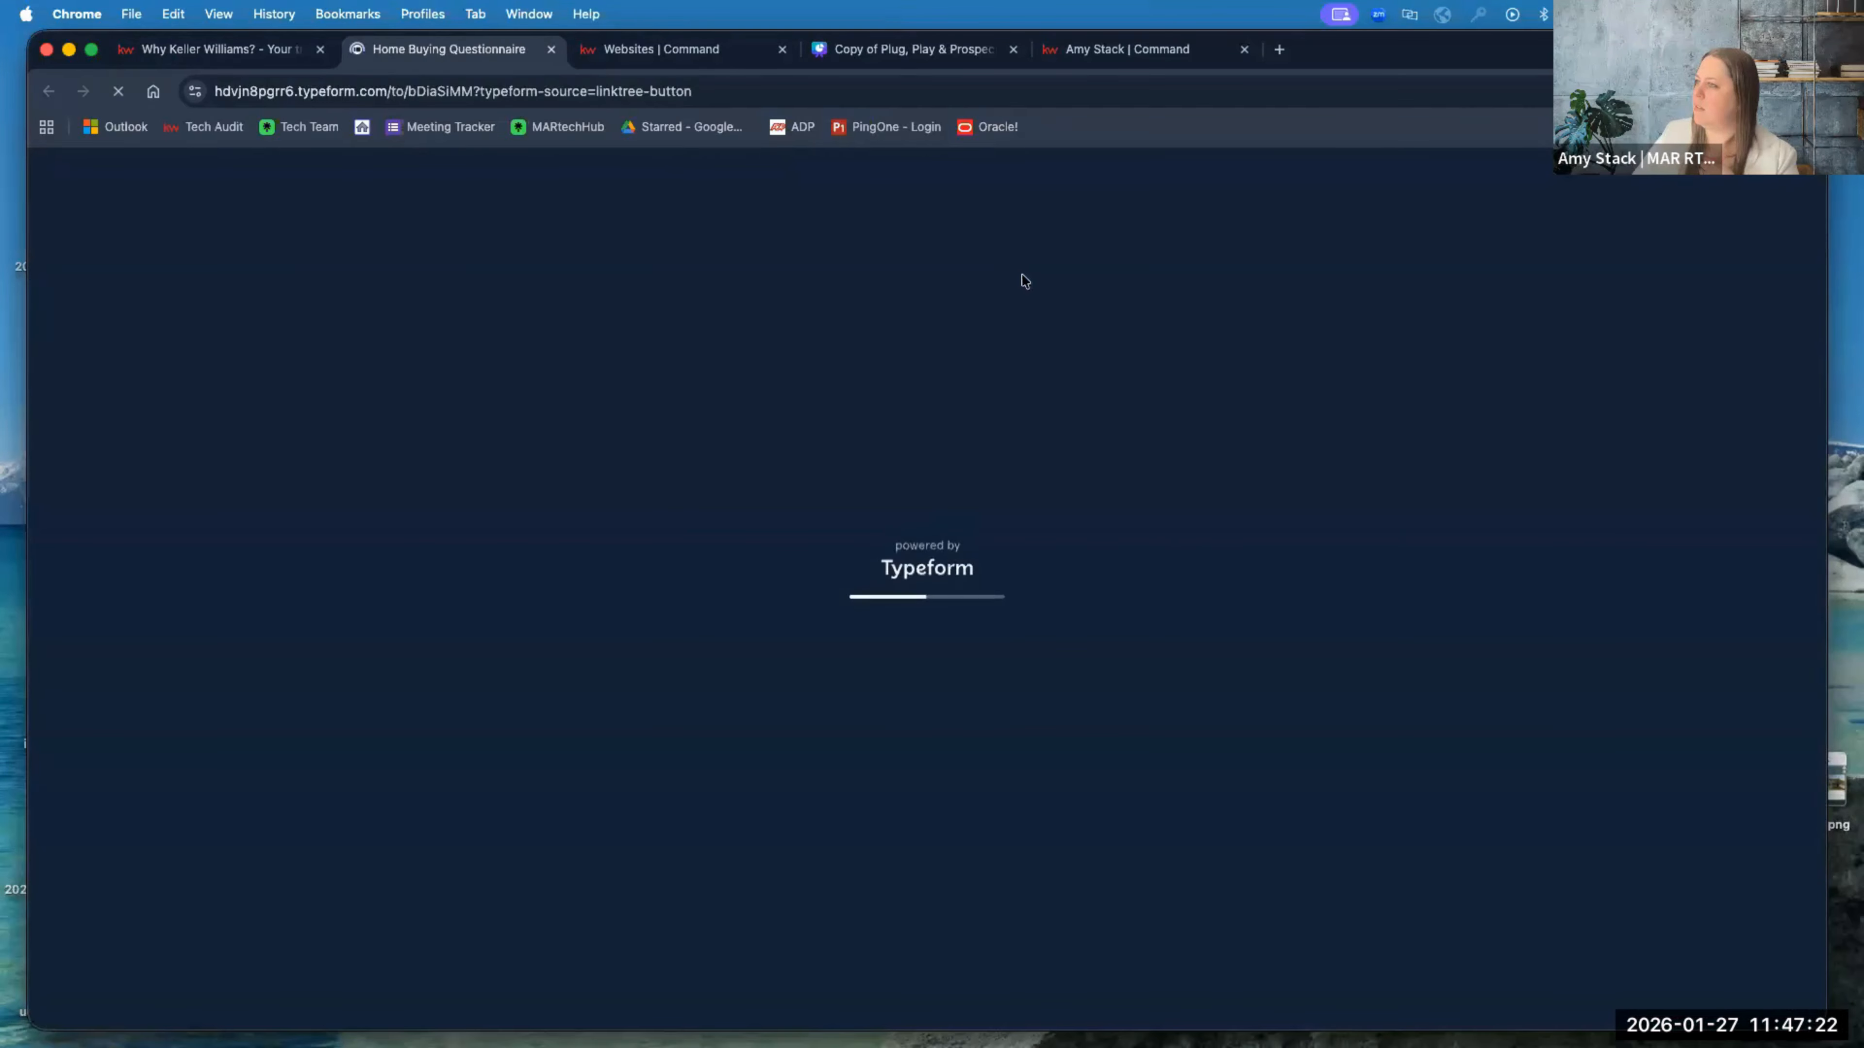
{"action": "left_click", "coordinate": [551, 49]}
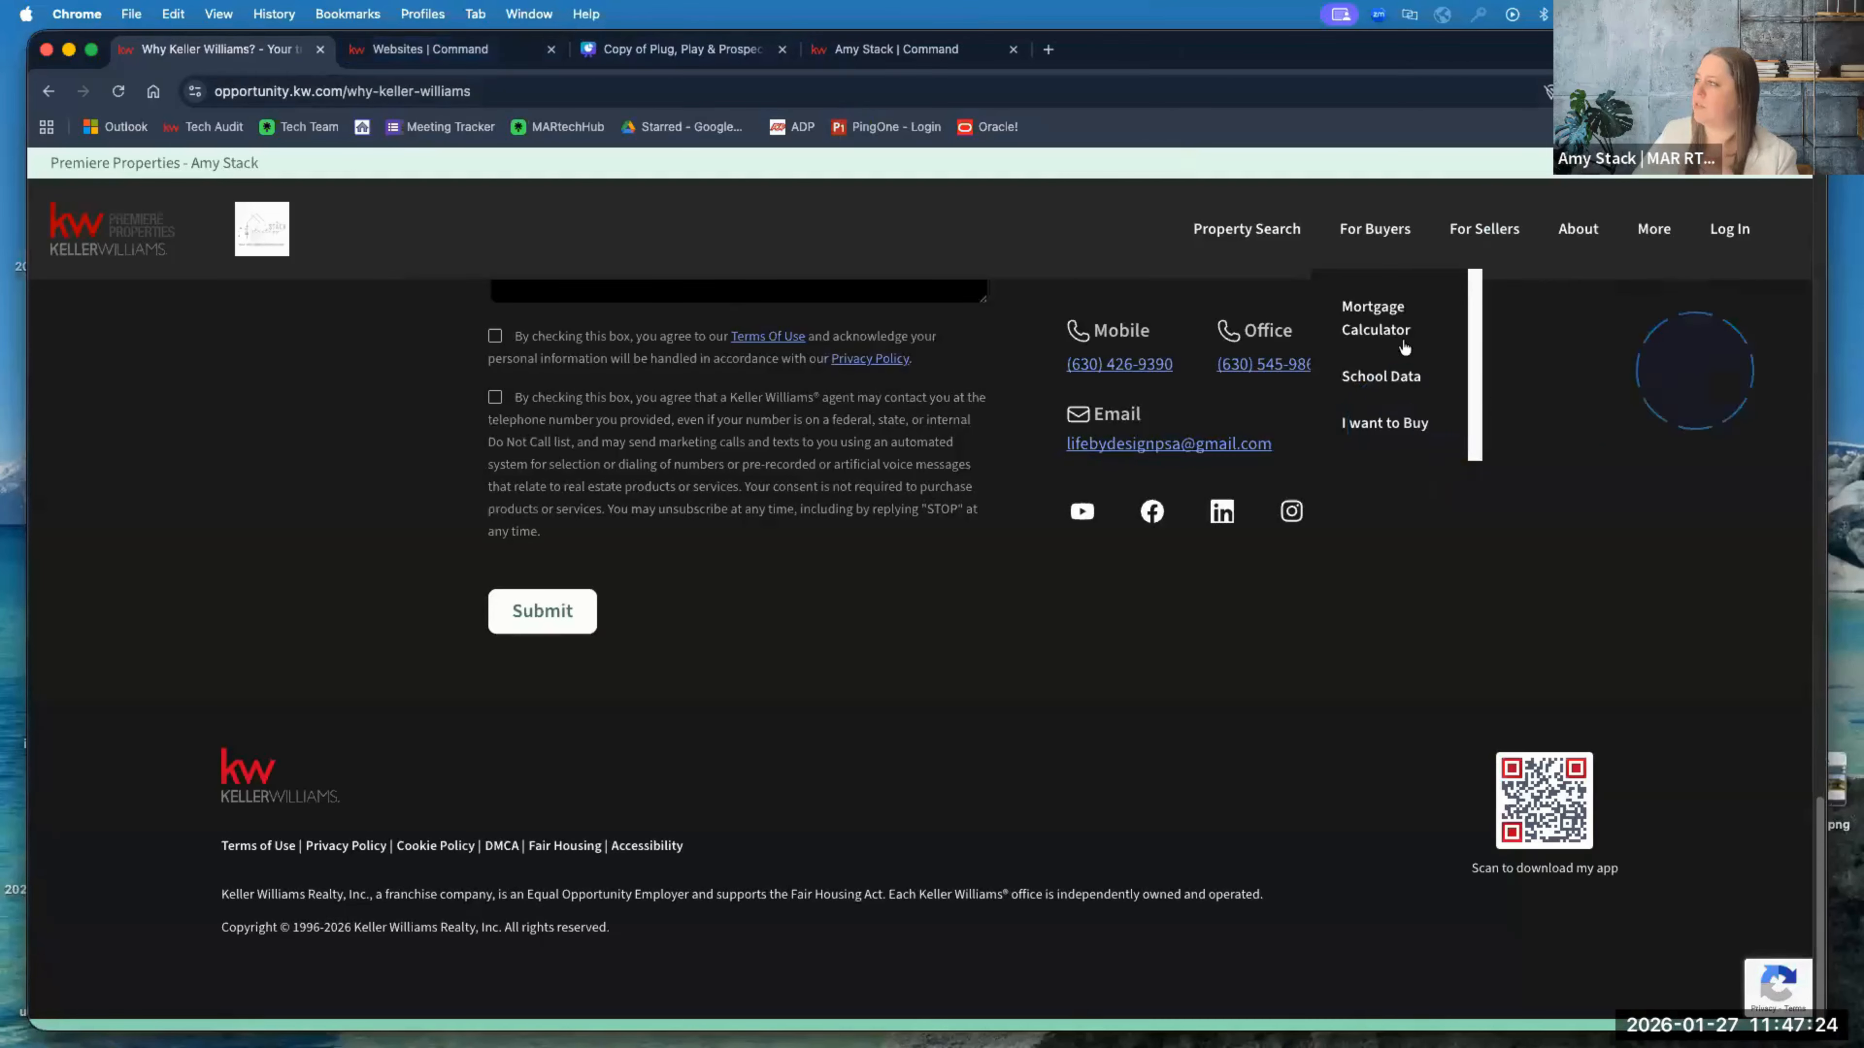
{"action": "left_click", "coordinate": [1663, 232]}
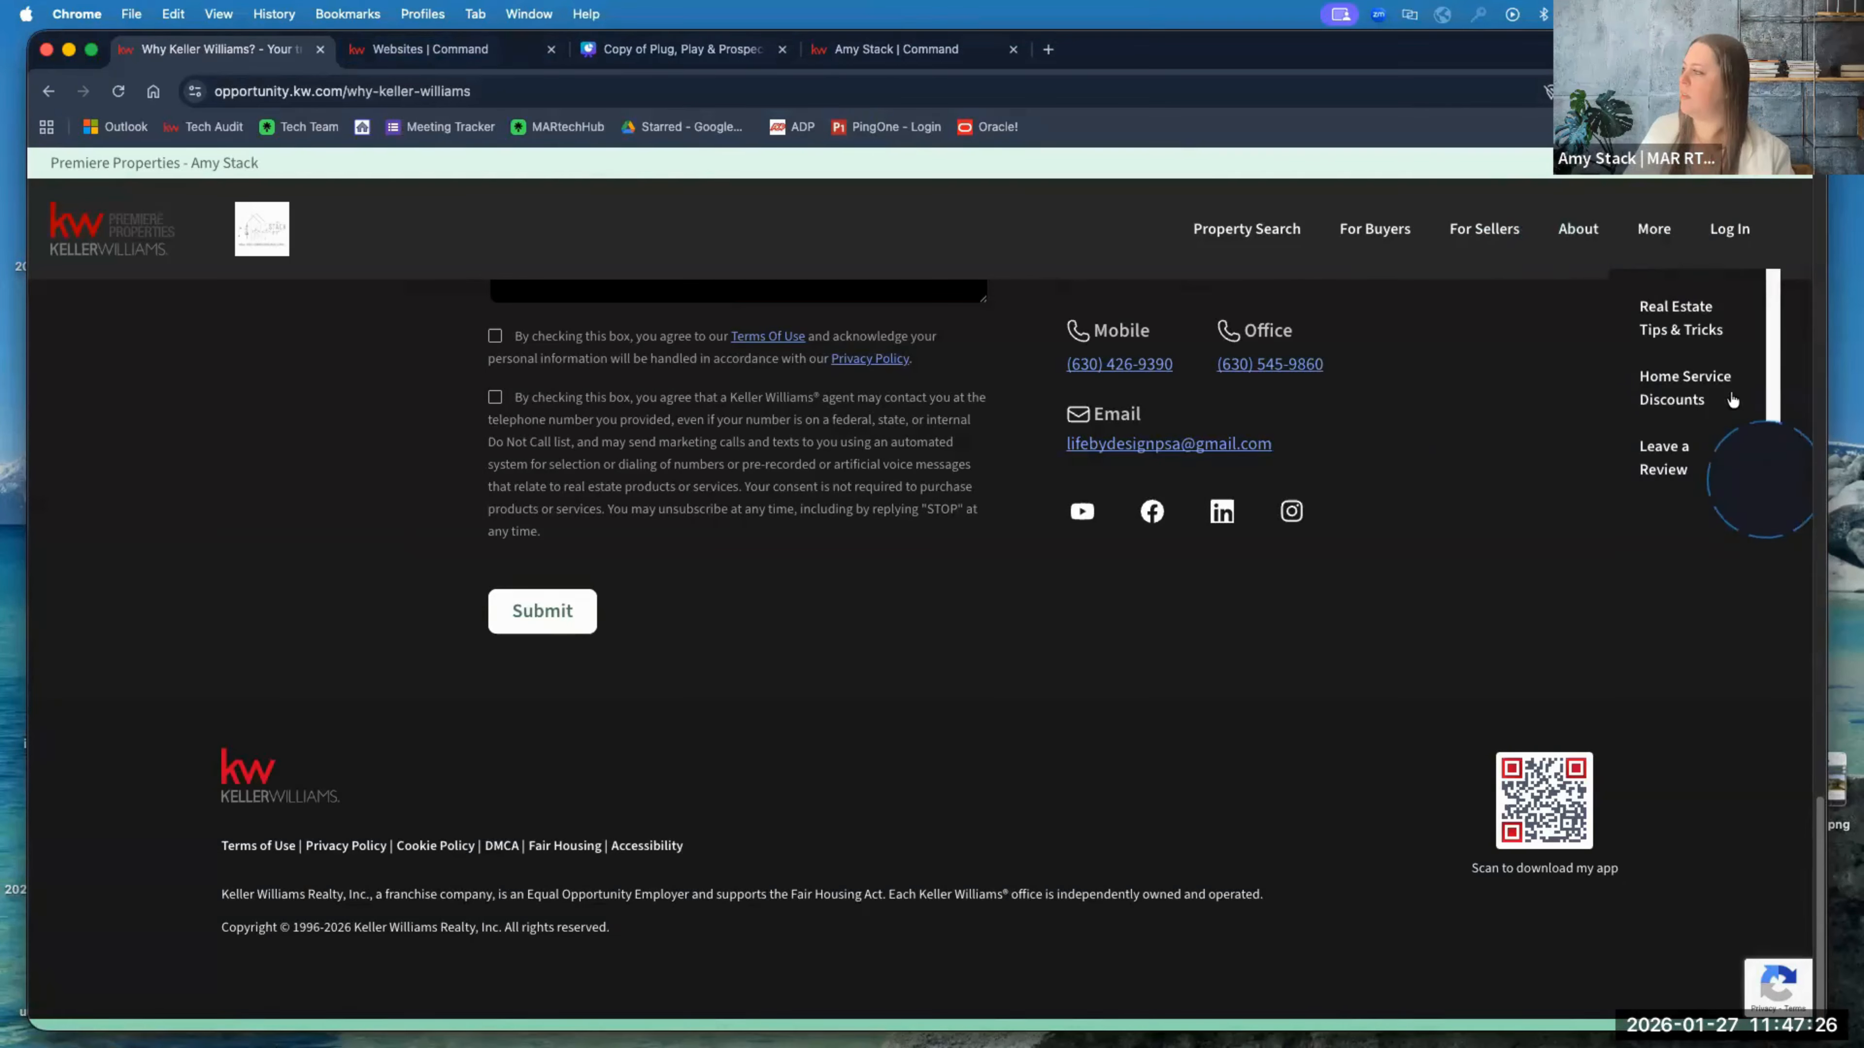
Step: Return to the Websites | Command builder and toggle between Add Content and Pages
{"action": "left_click", "coordinate": [447, 53]}
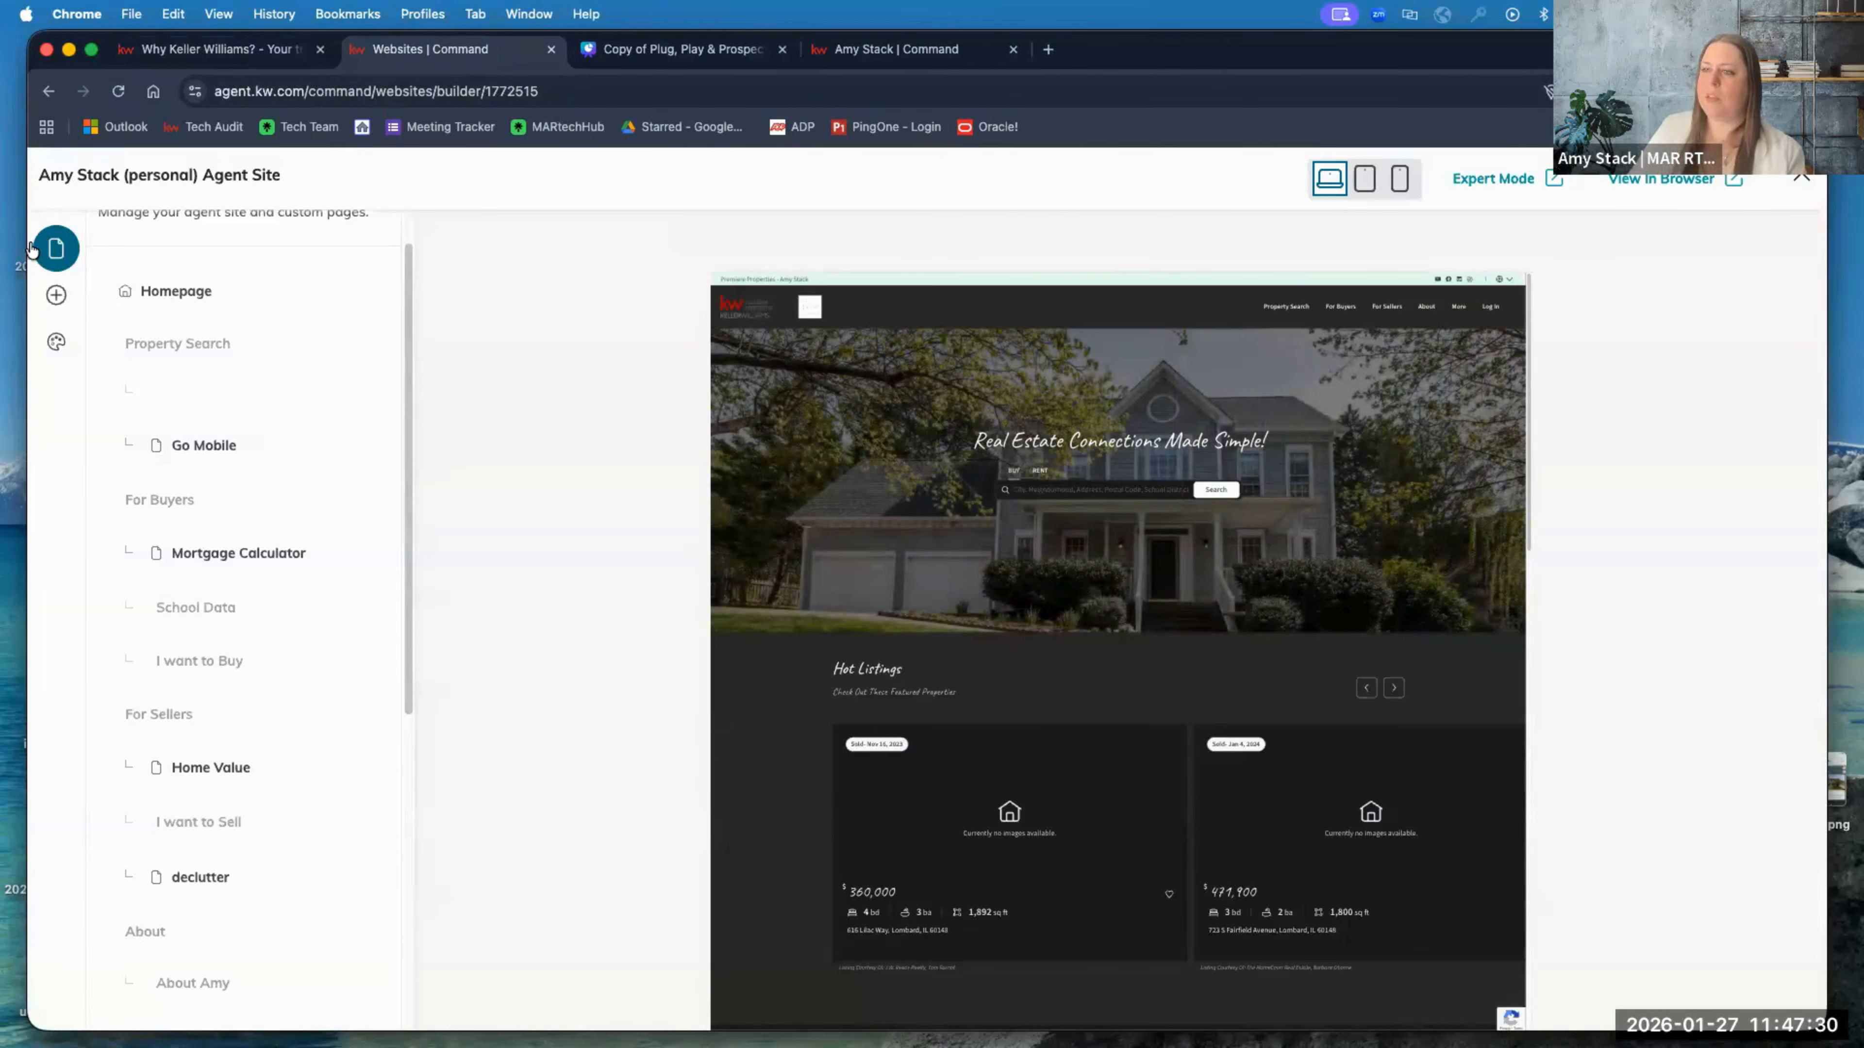
{"action": "left_click", "coordinate": [145, 287]}
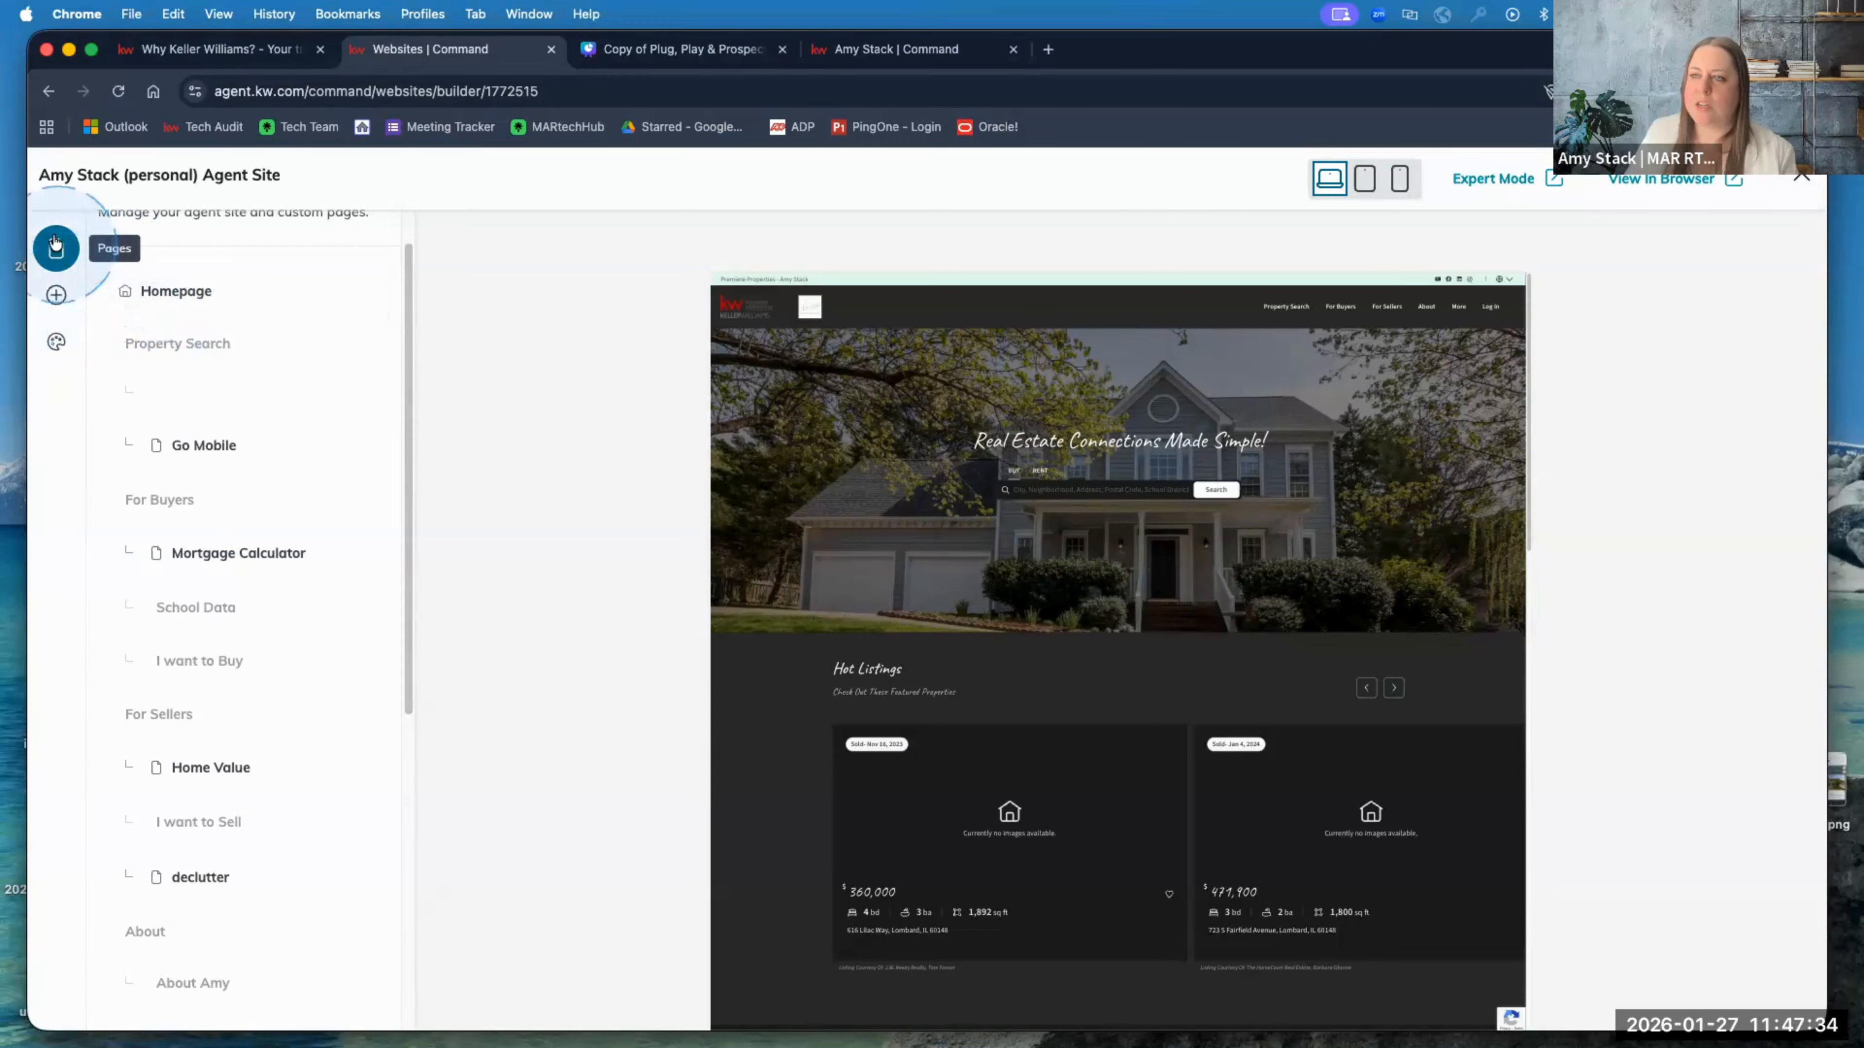
{"action": "left_click", "coordinate": [57, 297]}
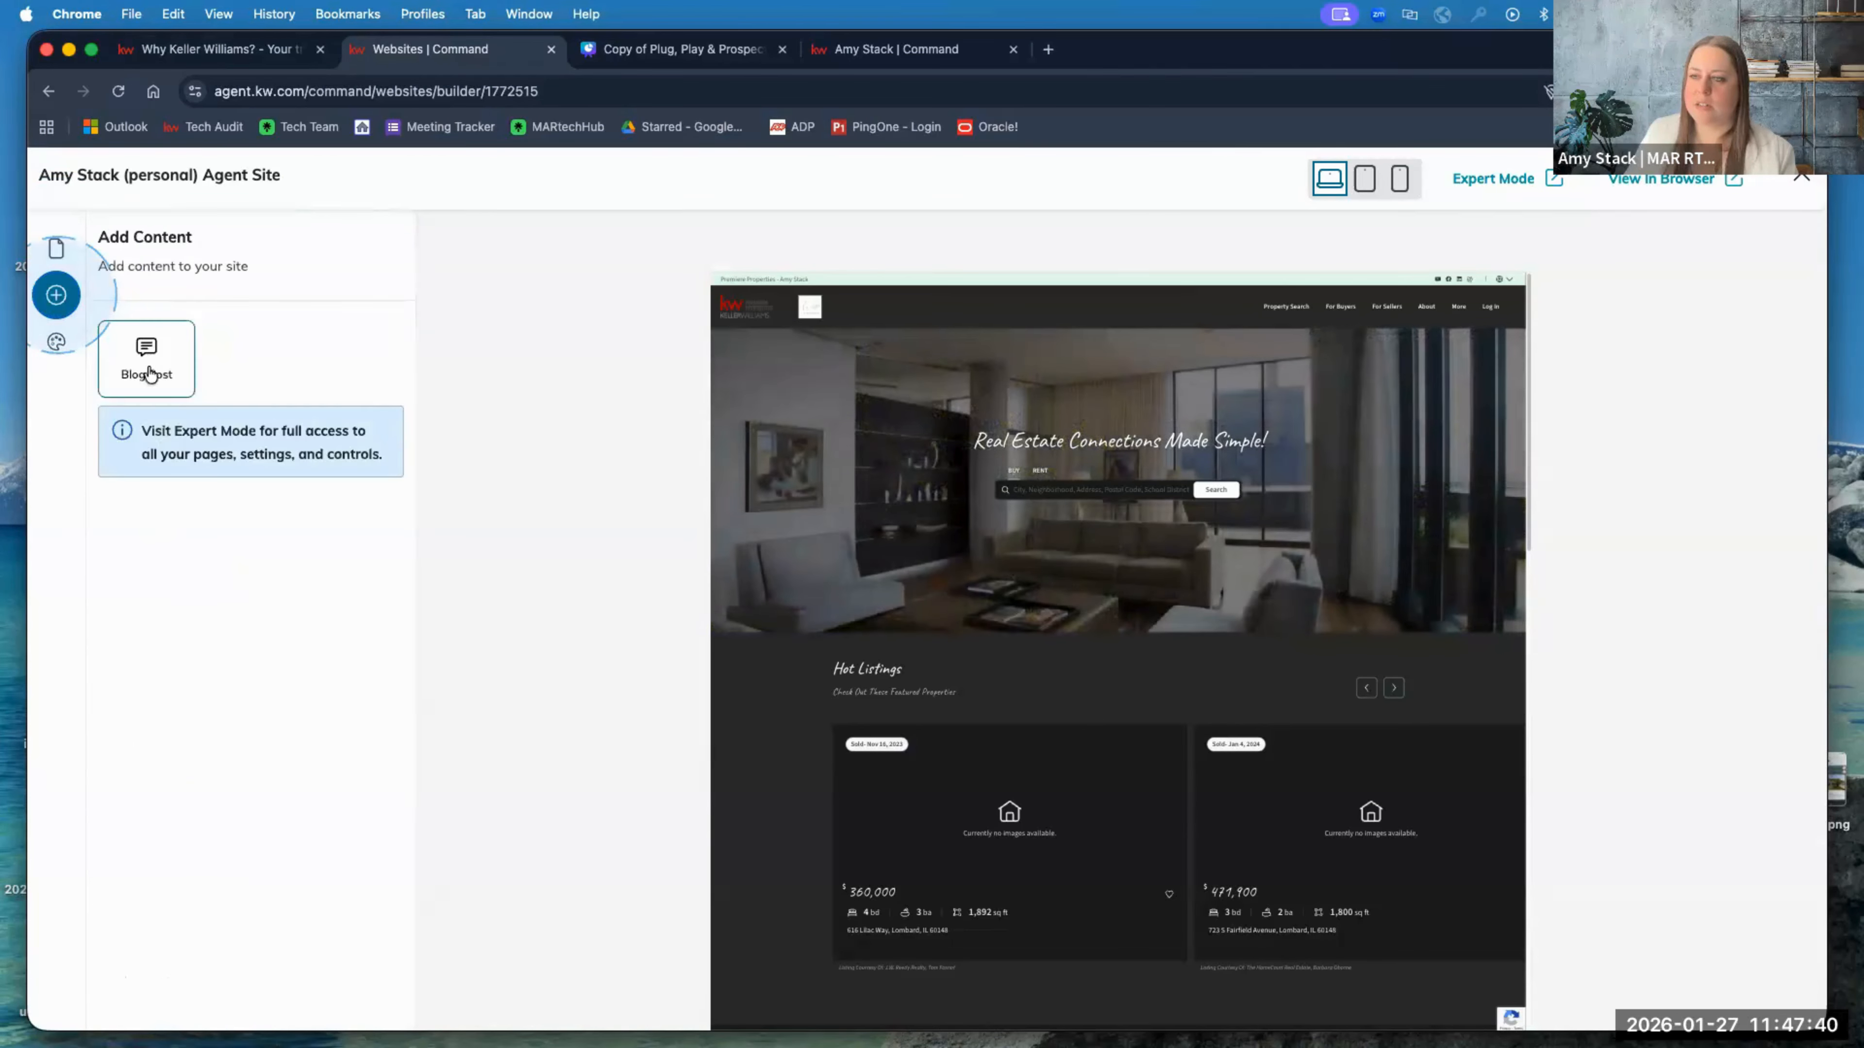
{"action": "left_click", "coordinate": [57, 248]}
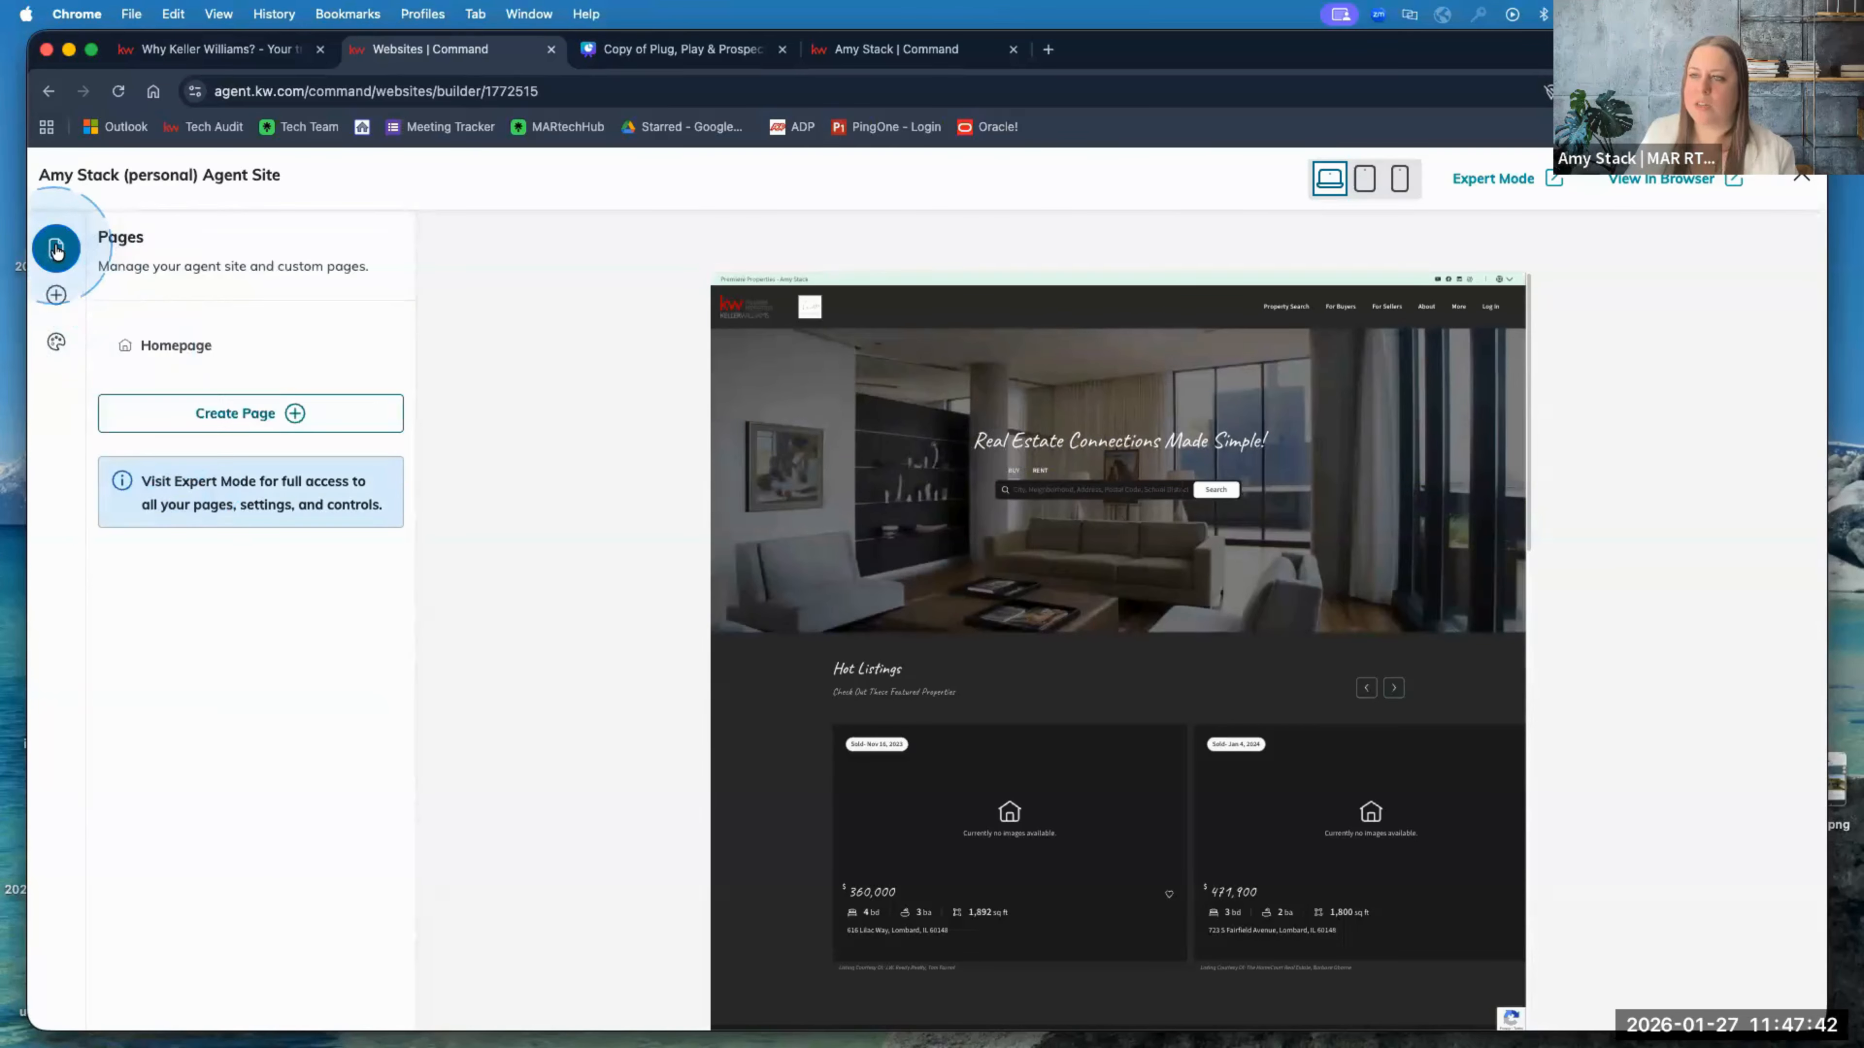
{"action": "left_click", "coordinate": [56, 294]}
{"action": "left_click", "coordinate": [123, 363]}
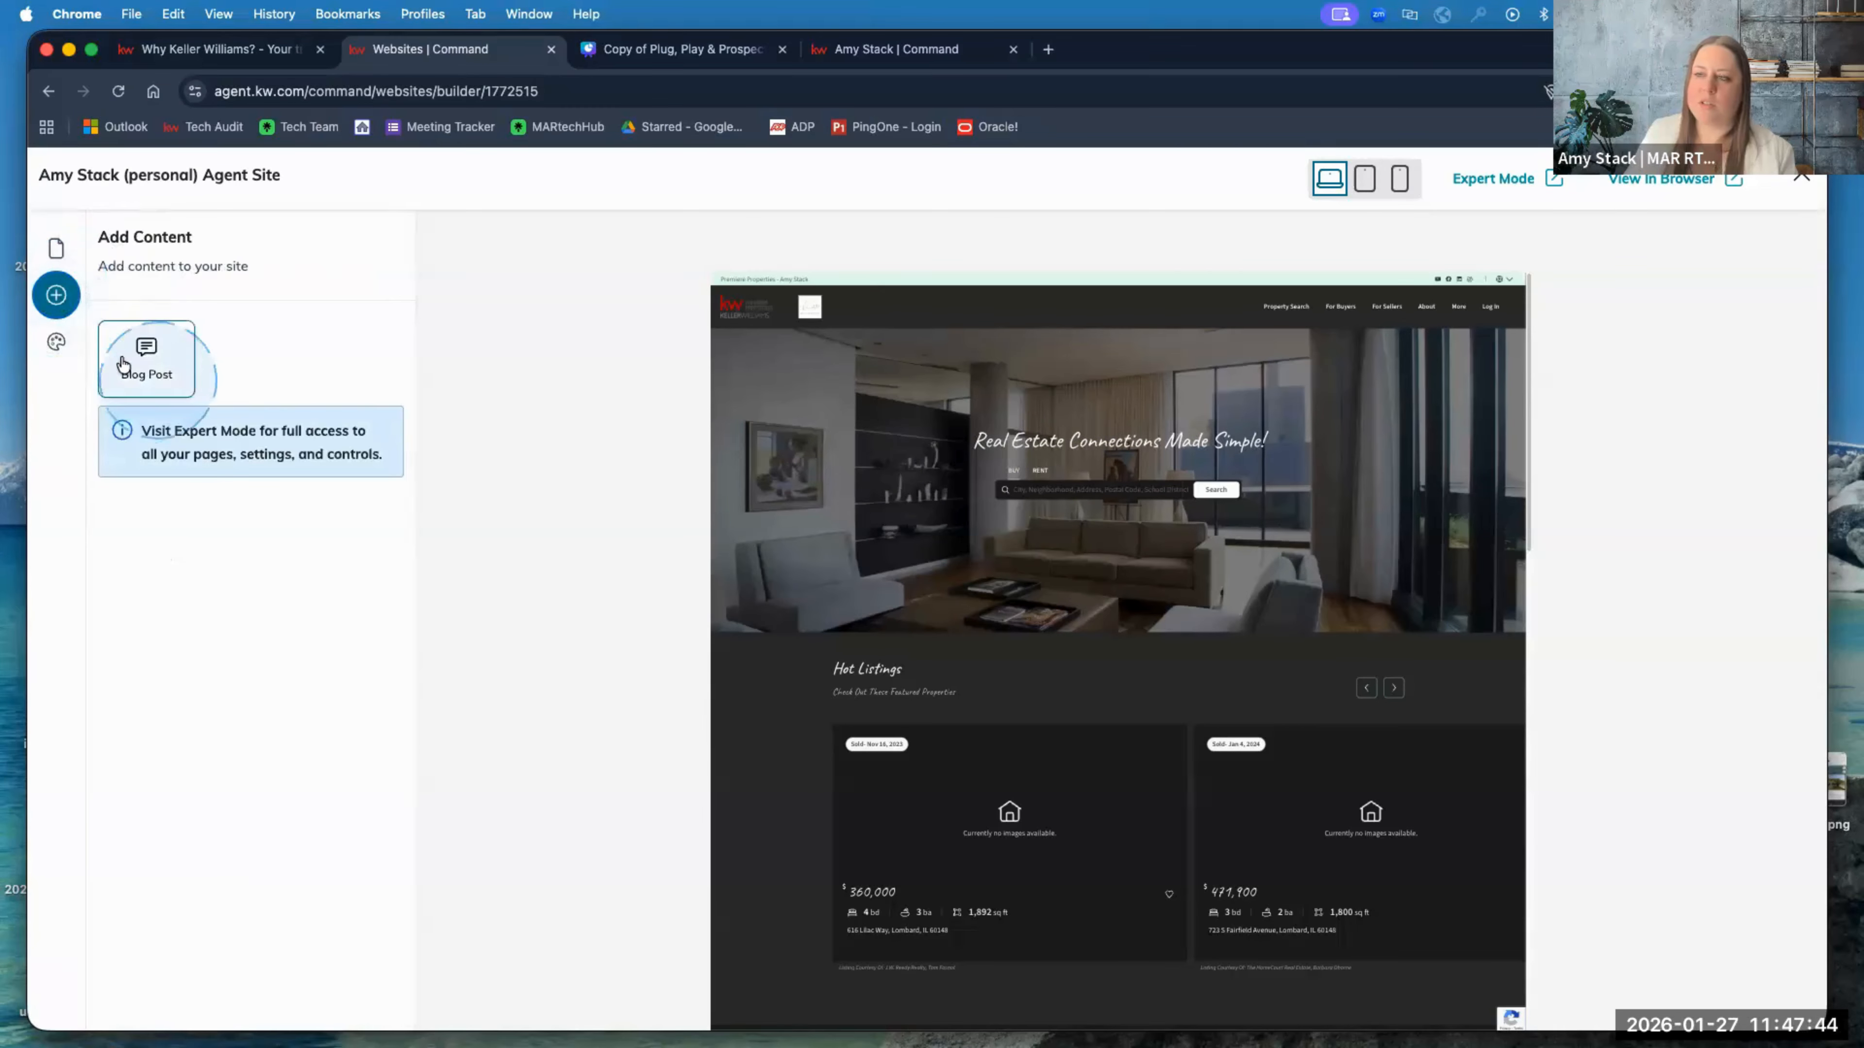
{"action": "left_click", "coordinate": [60, 252]}
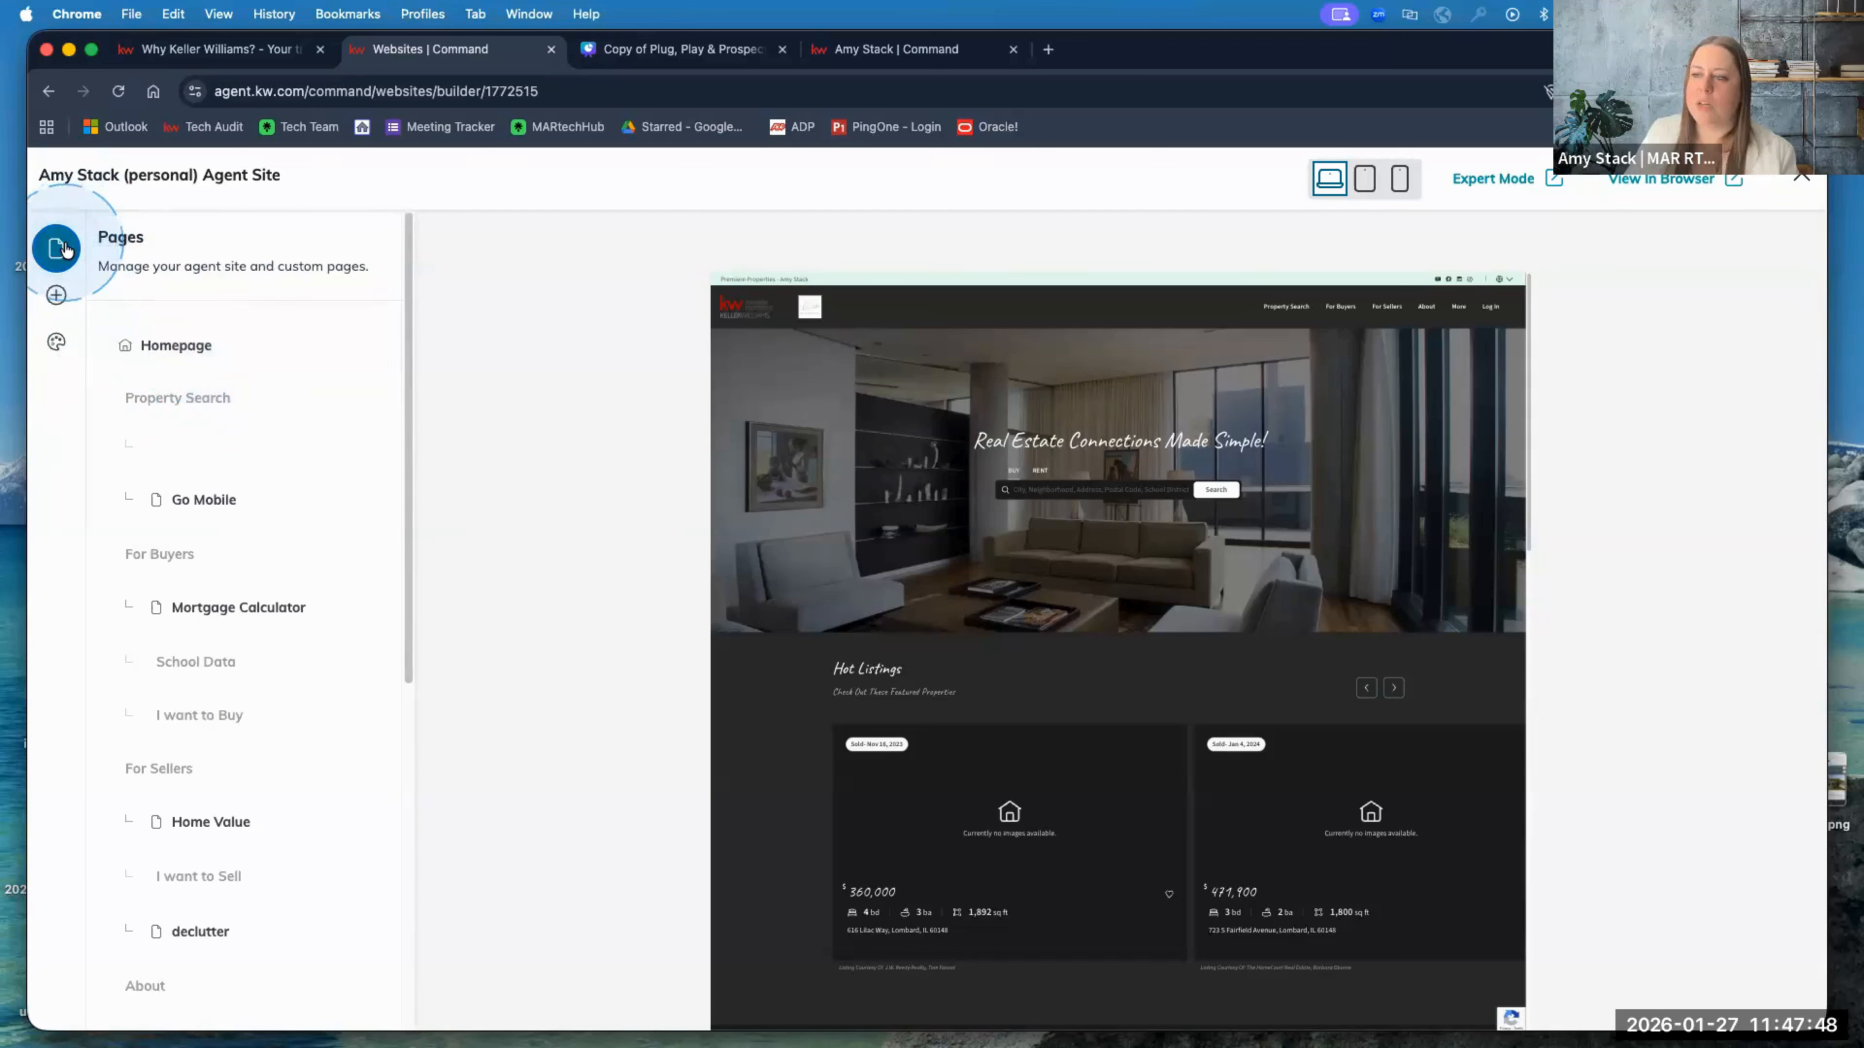
Step: Scroll through the full list of site pages
{"action": "scroll", "coordinate": [221, 455], "scroll_direction": "down", "scroll_amount": 10}
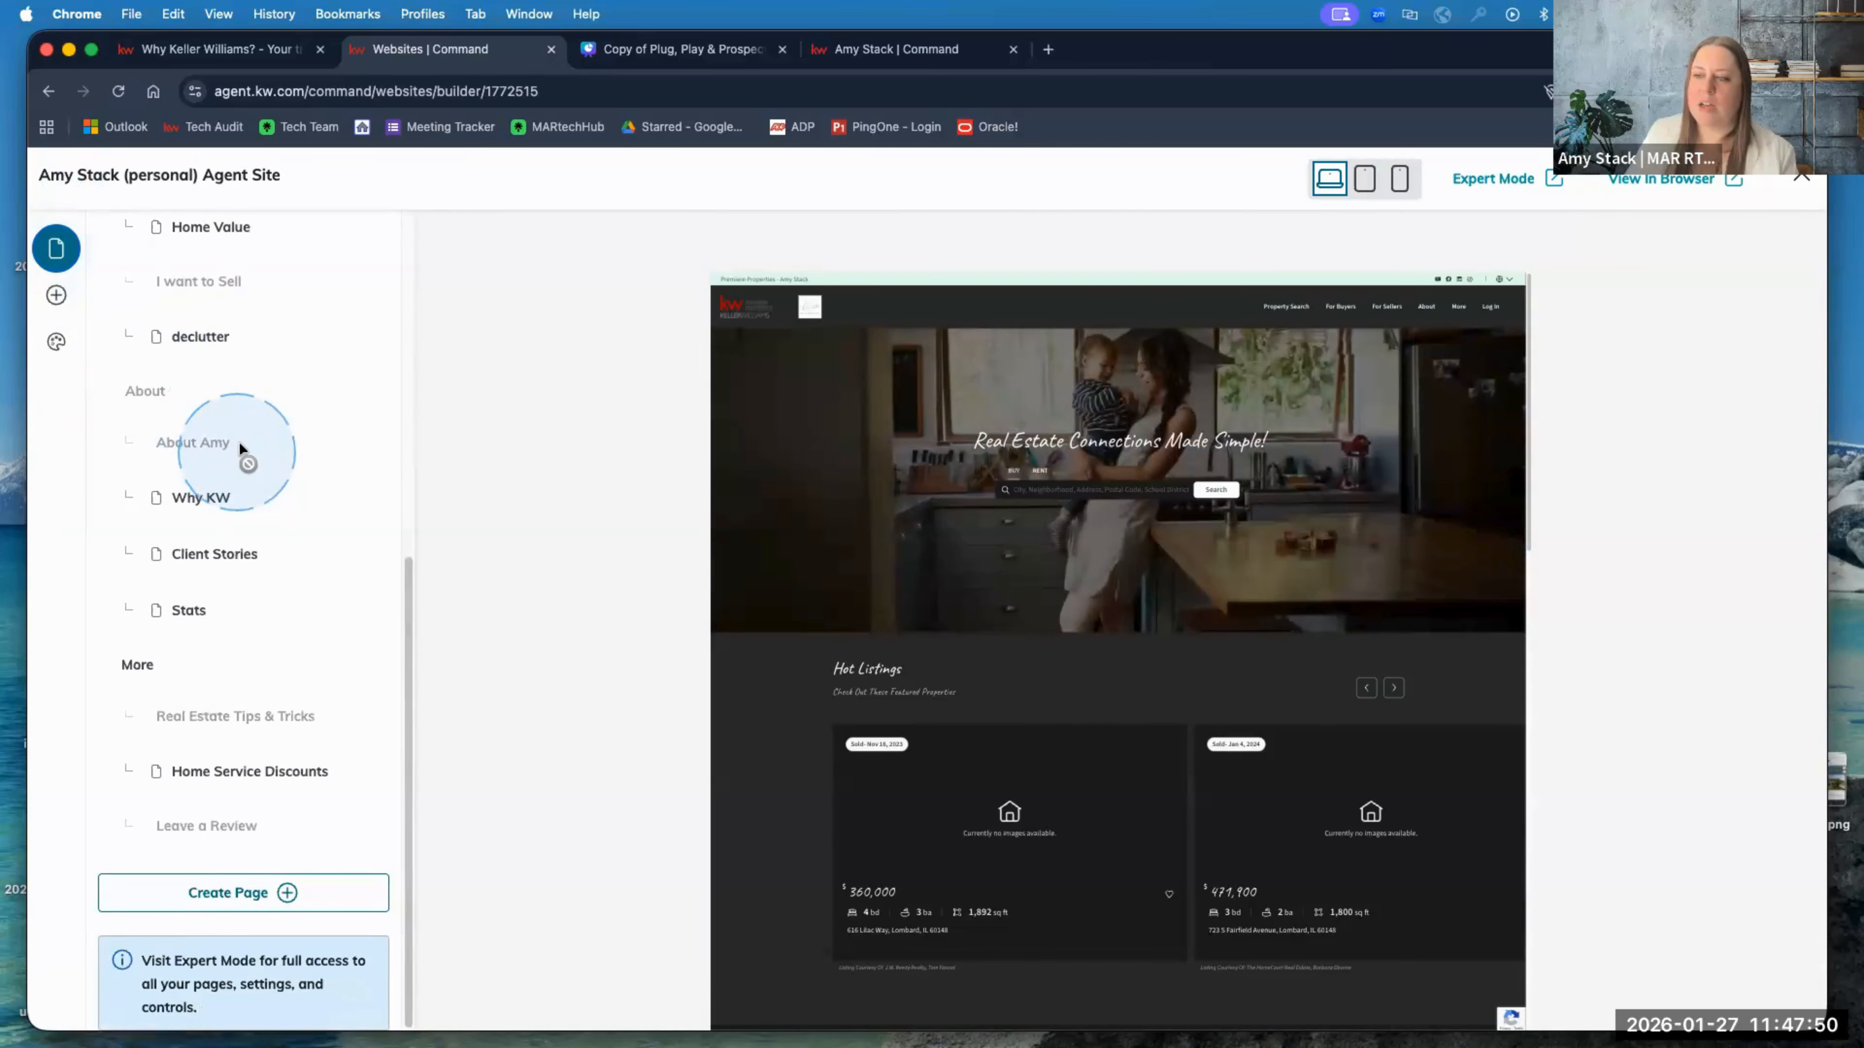
{"action": "scroll", "coordinate": [239, 441], "scroll_direction": "up", "scroll_amount": 10}
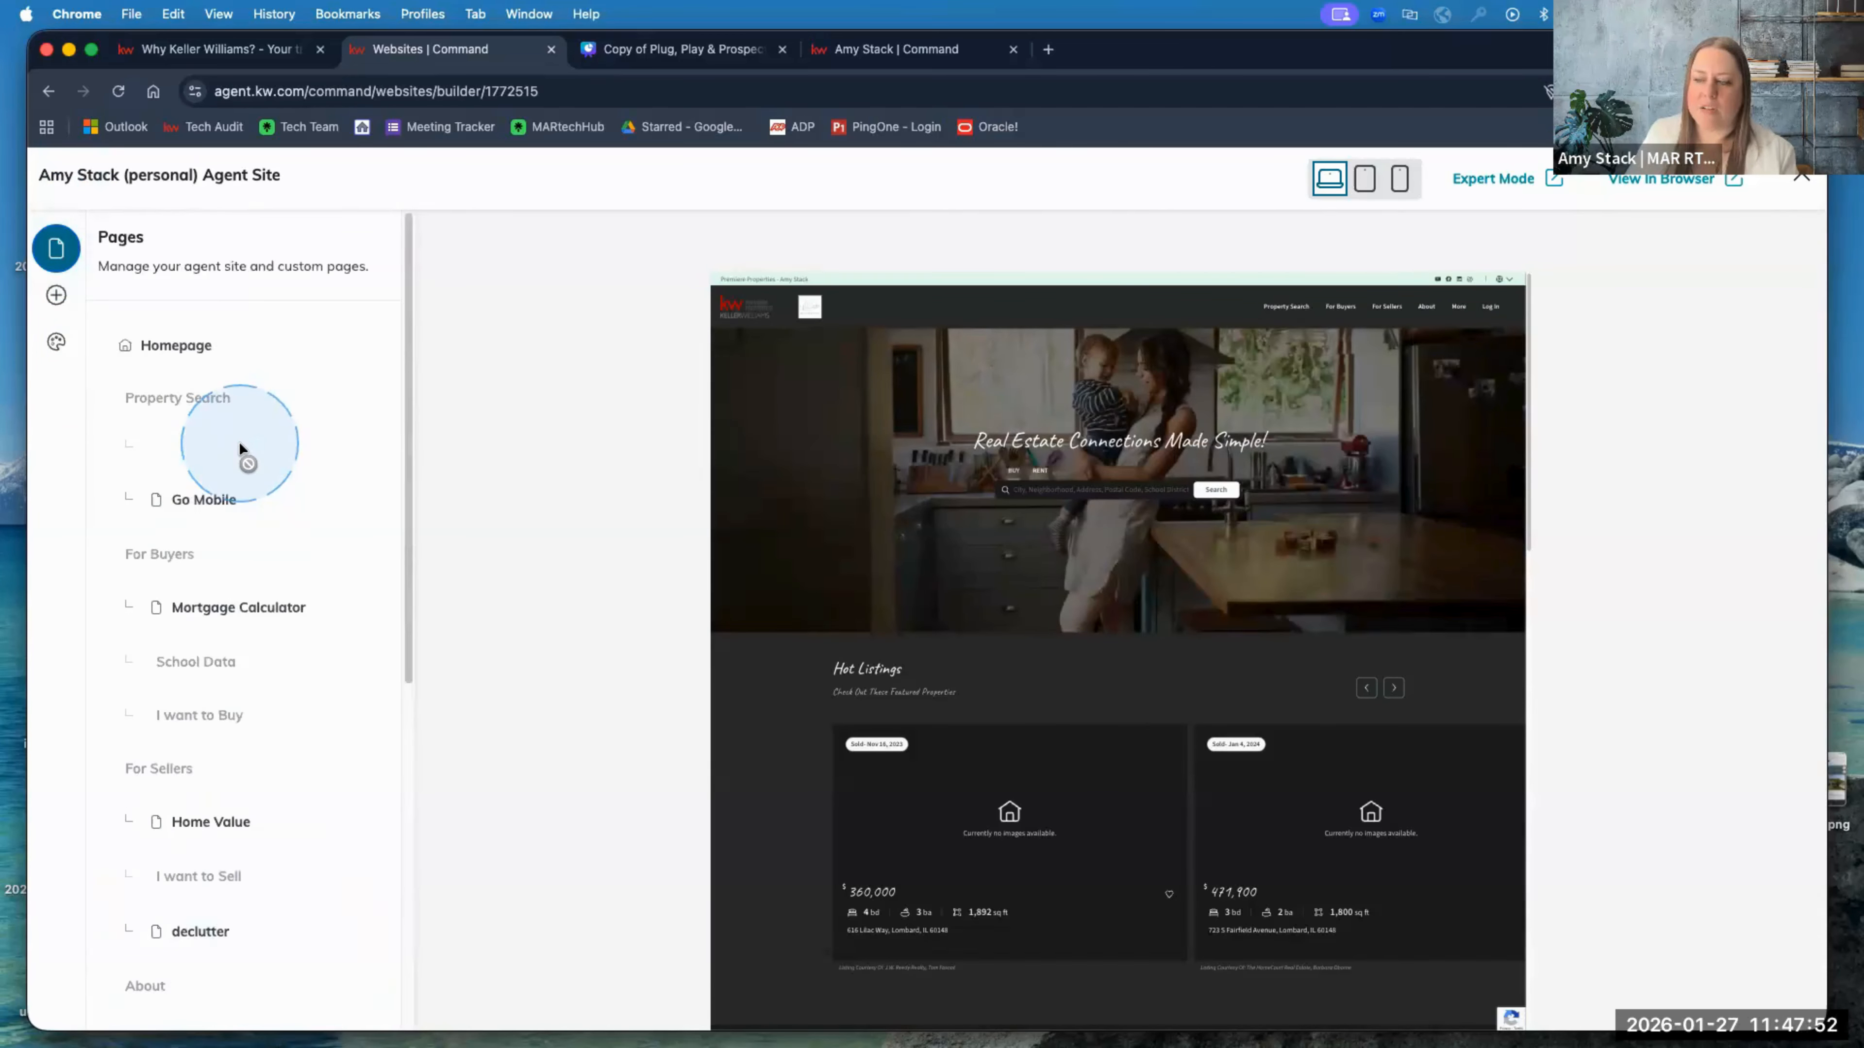
{"action": "scroll", "coordinate": [239, 441], "scroll_direction": "down", "scroll_amount": 10}
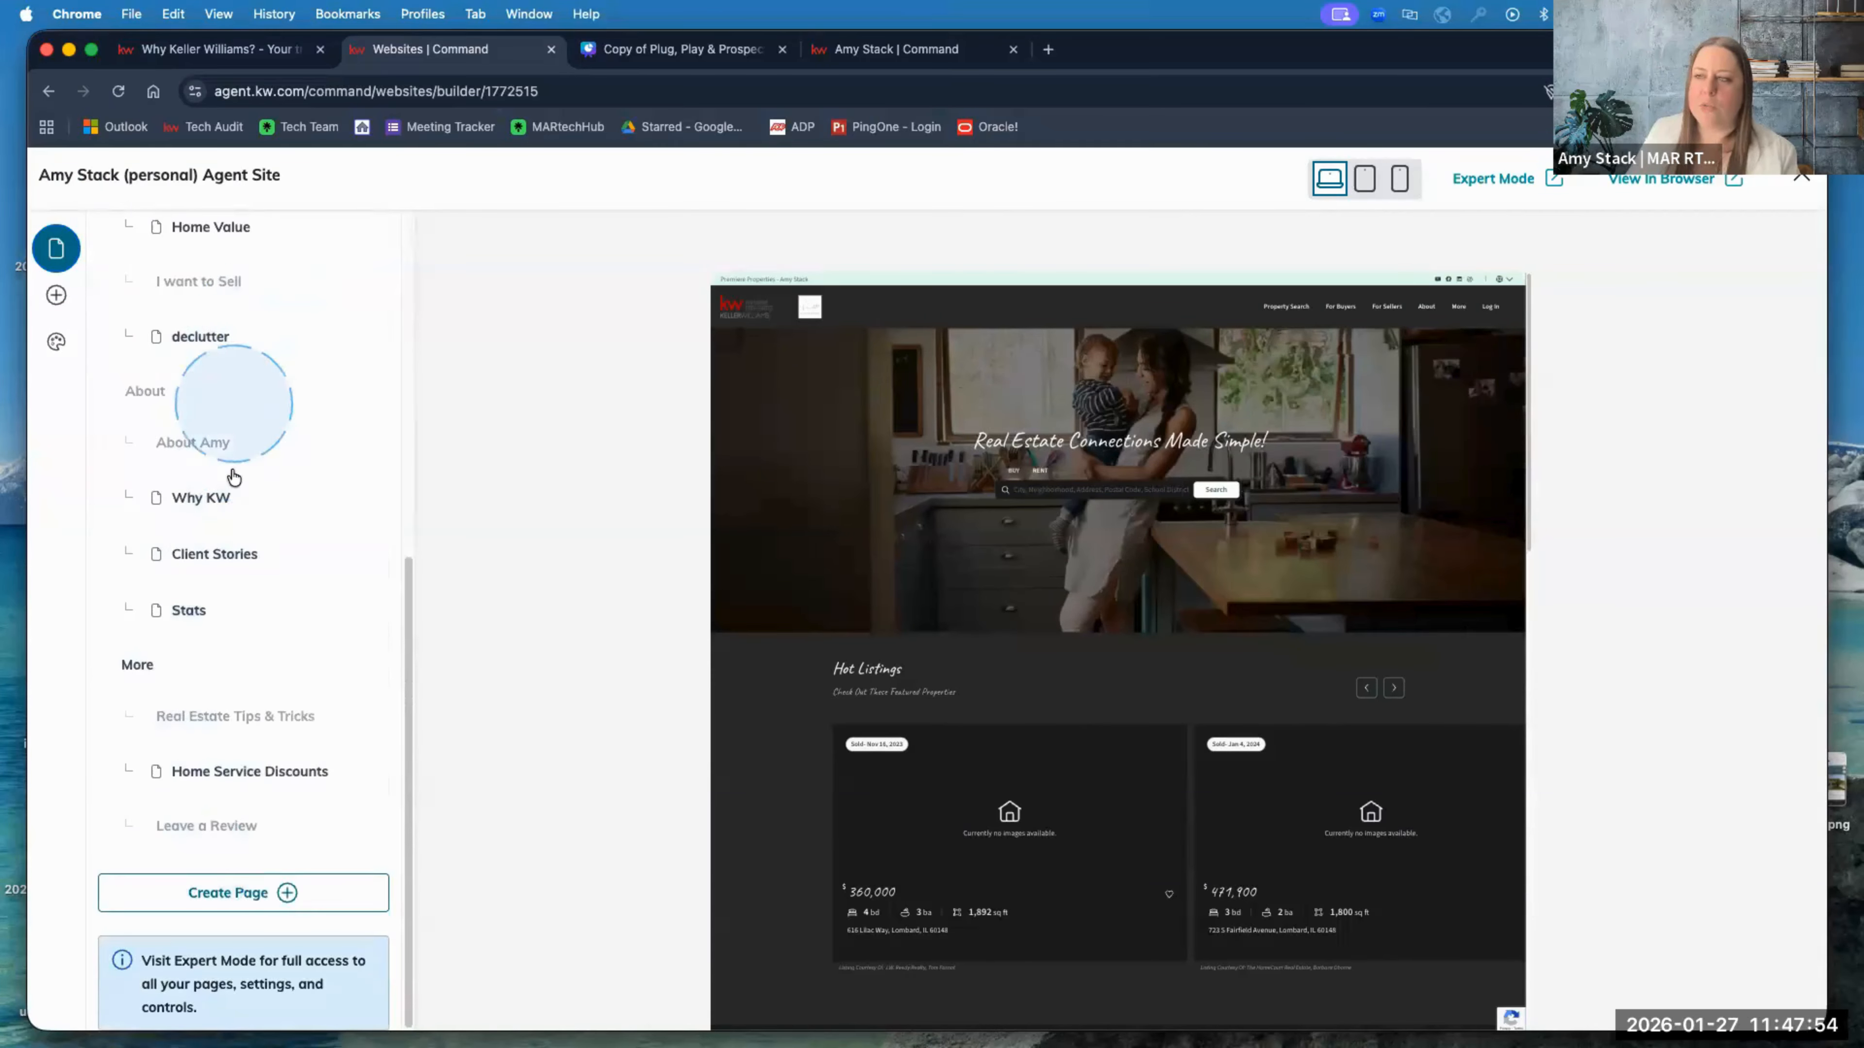
{"action": "scroll", "coordinate": [231, 480], "scroll_direction": "up", "scroll_amount": 10}
{"action": "scroll", "coordinate": [221, 587], "scroll_direction": "down", "scroll_amount": 10}
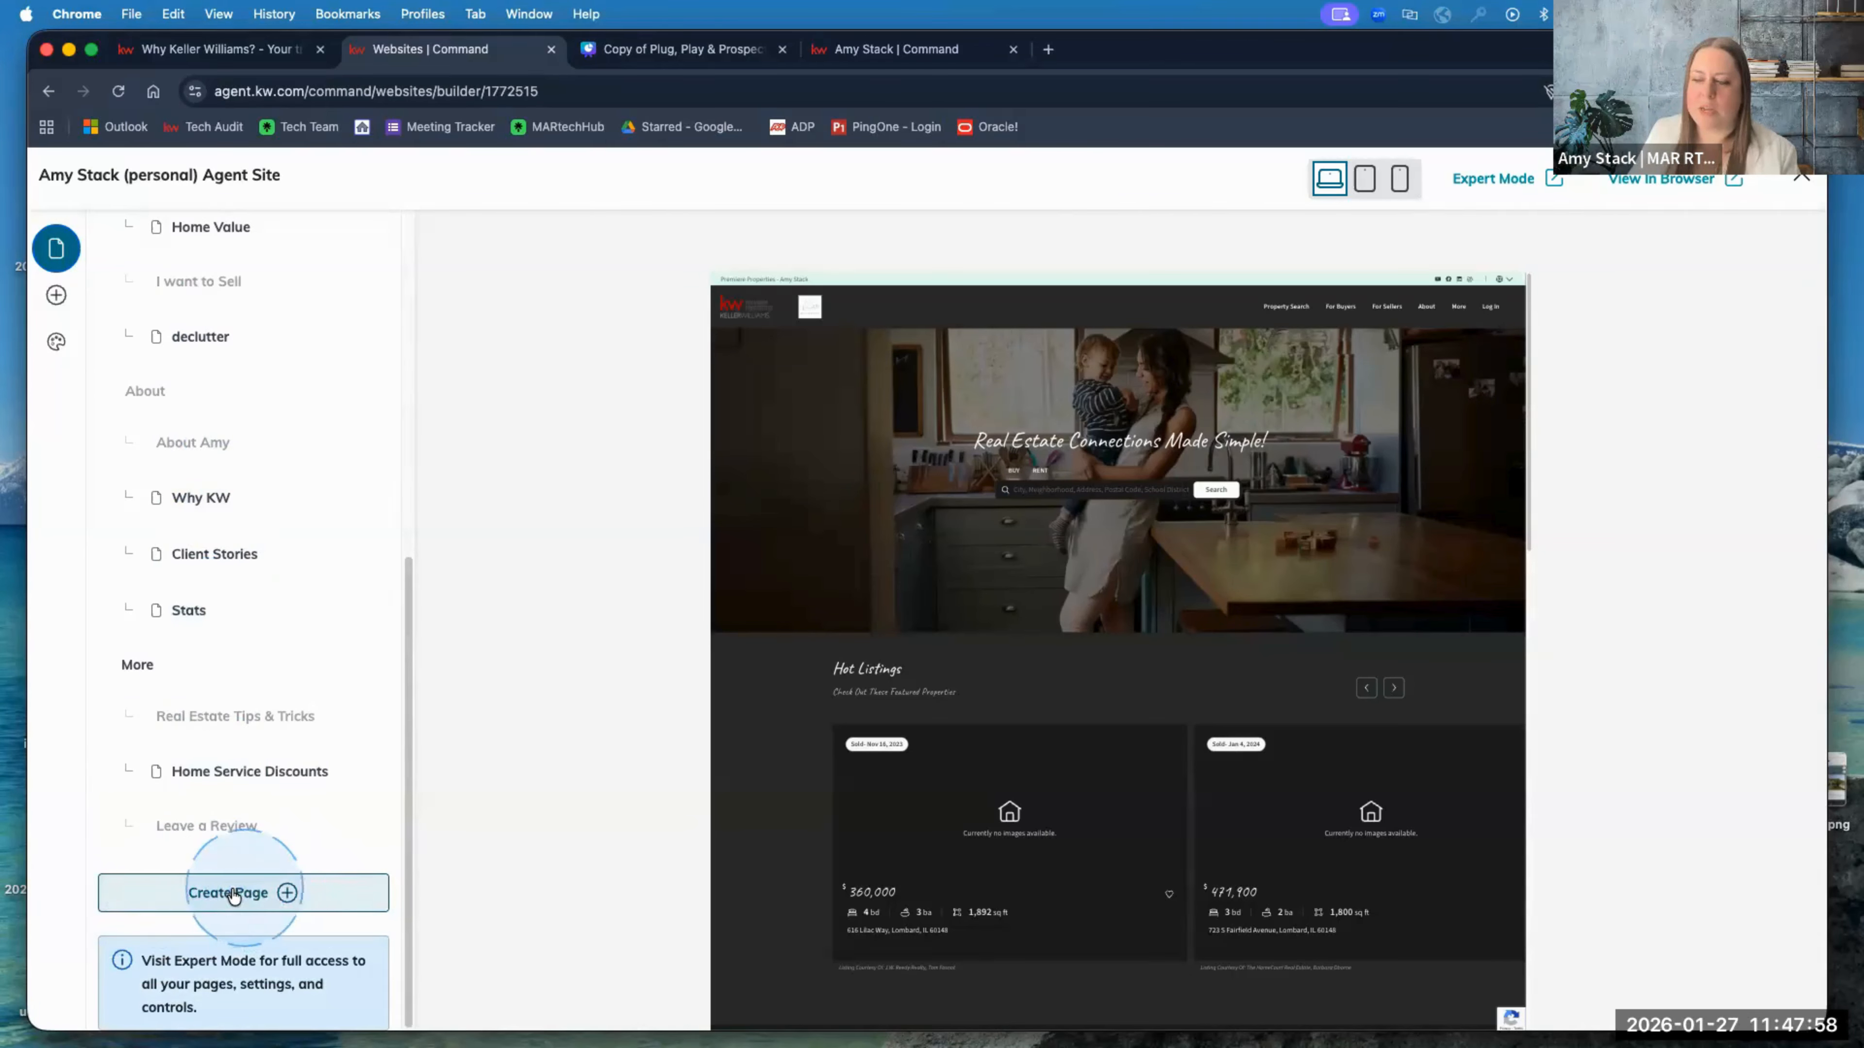
{"action": "scroll", "coordinate": [250, 552], "scroll_direction": "up", "scroll_amount": 15}
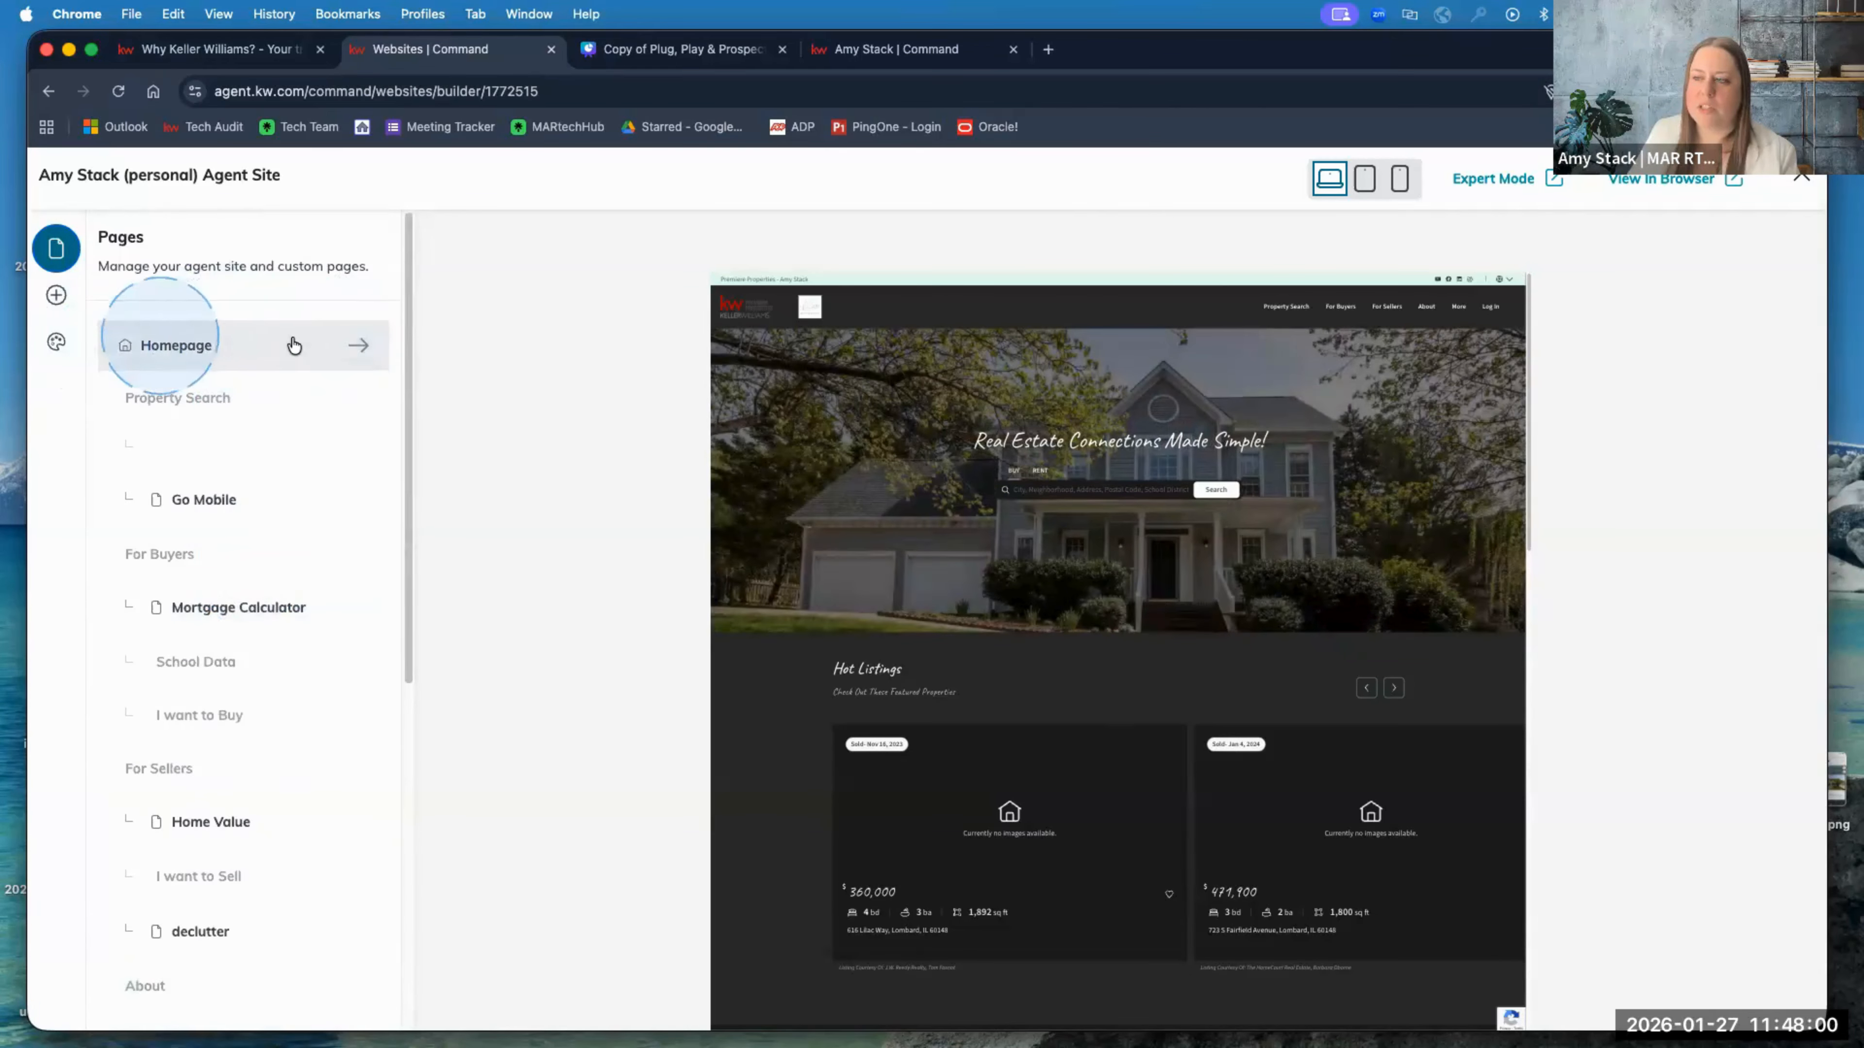
{"action": "scroll", "coordinate": [244, 635], "scroll_direction": "down", "scroll_amount": 15}
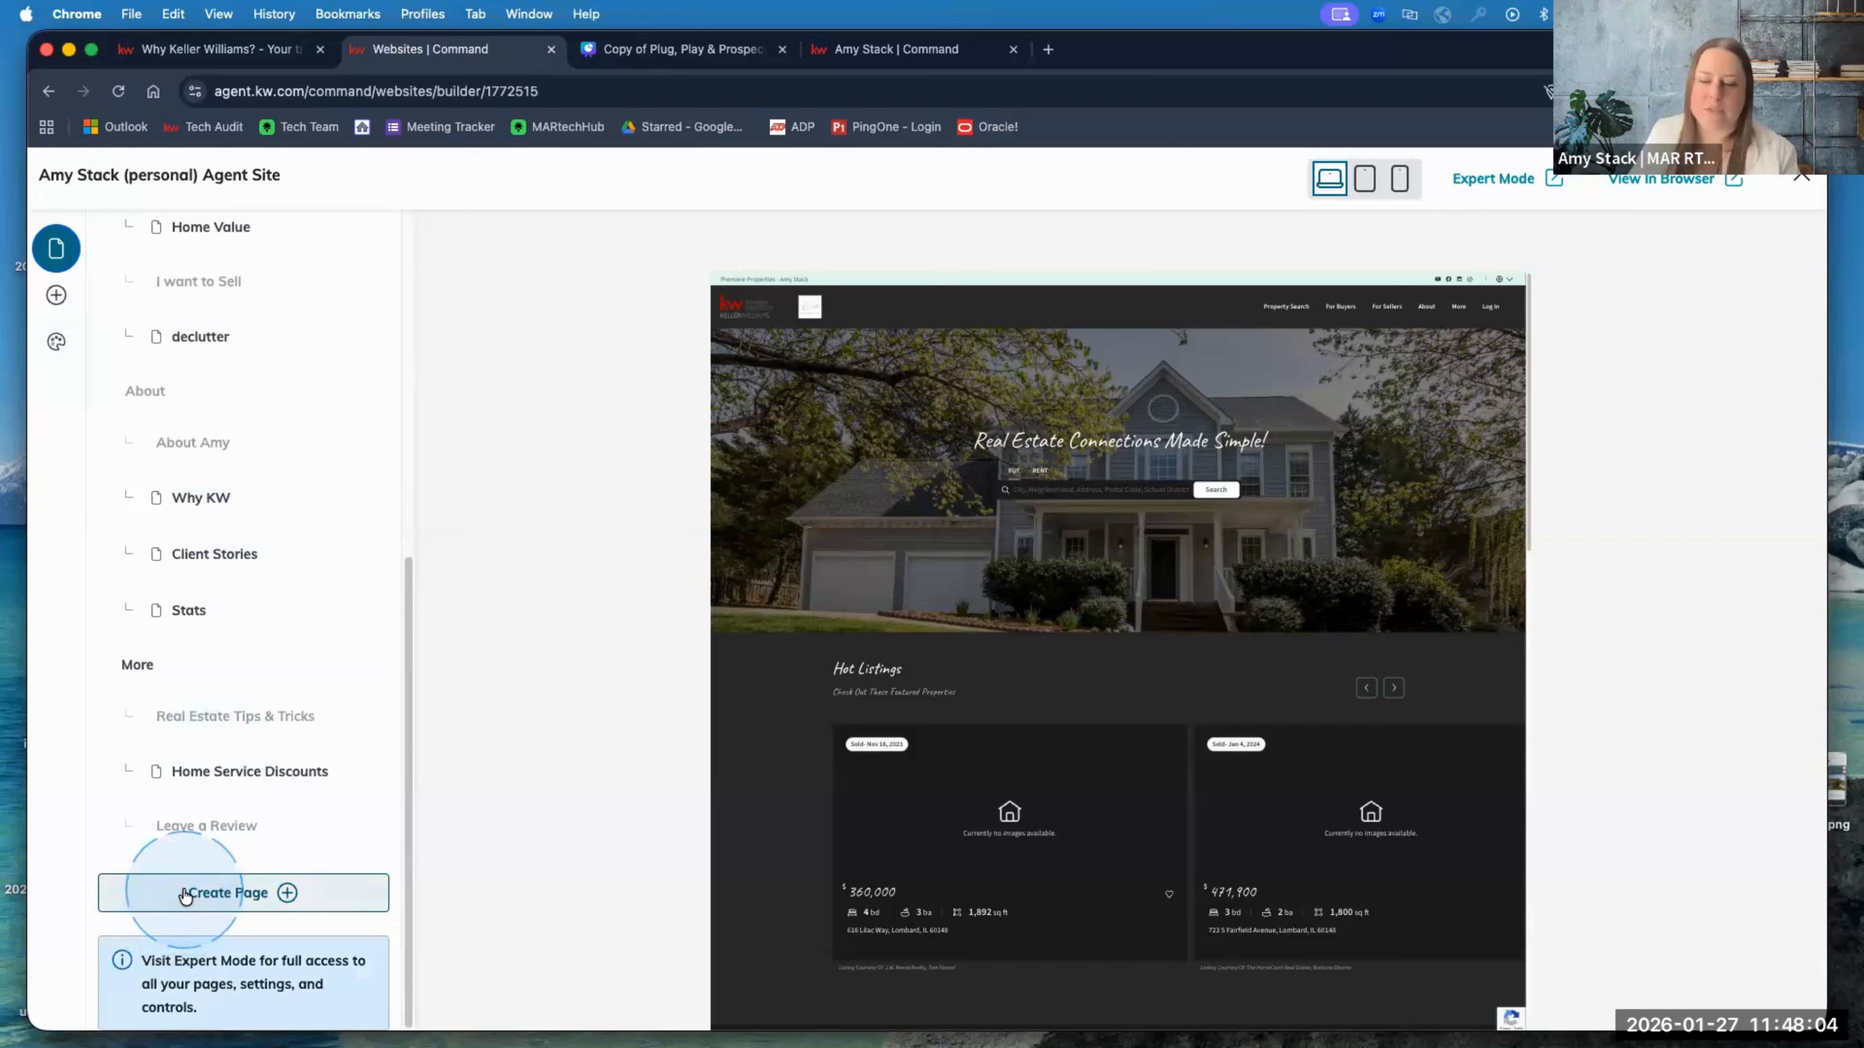
Step: Create a new page, browse the page templates, and select Download the App
{"action": "left_click", "coordinate": [189, 892]}
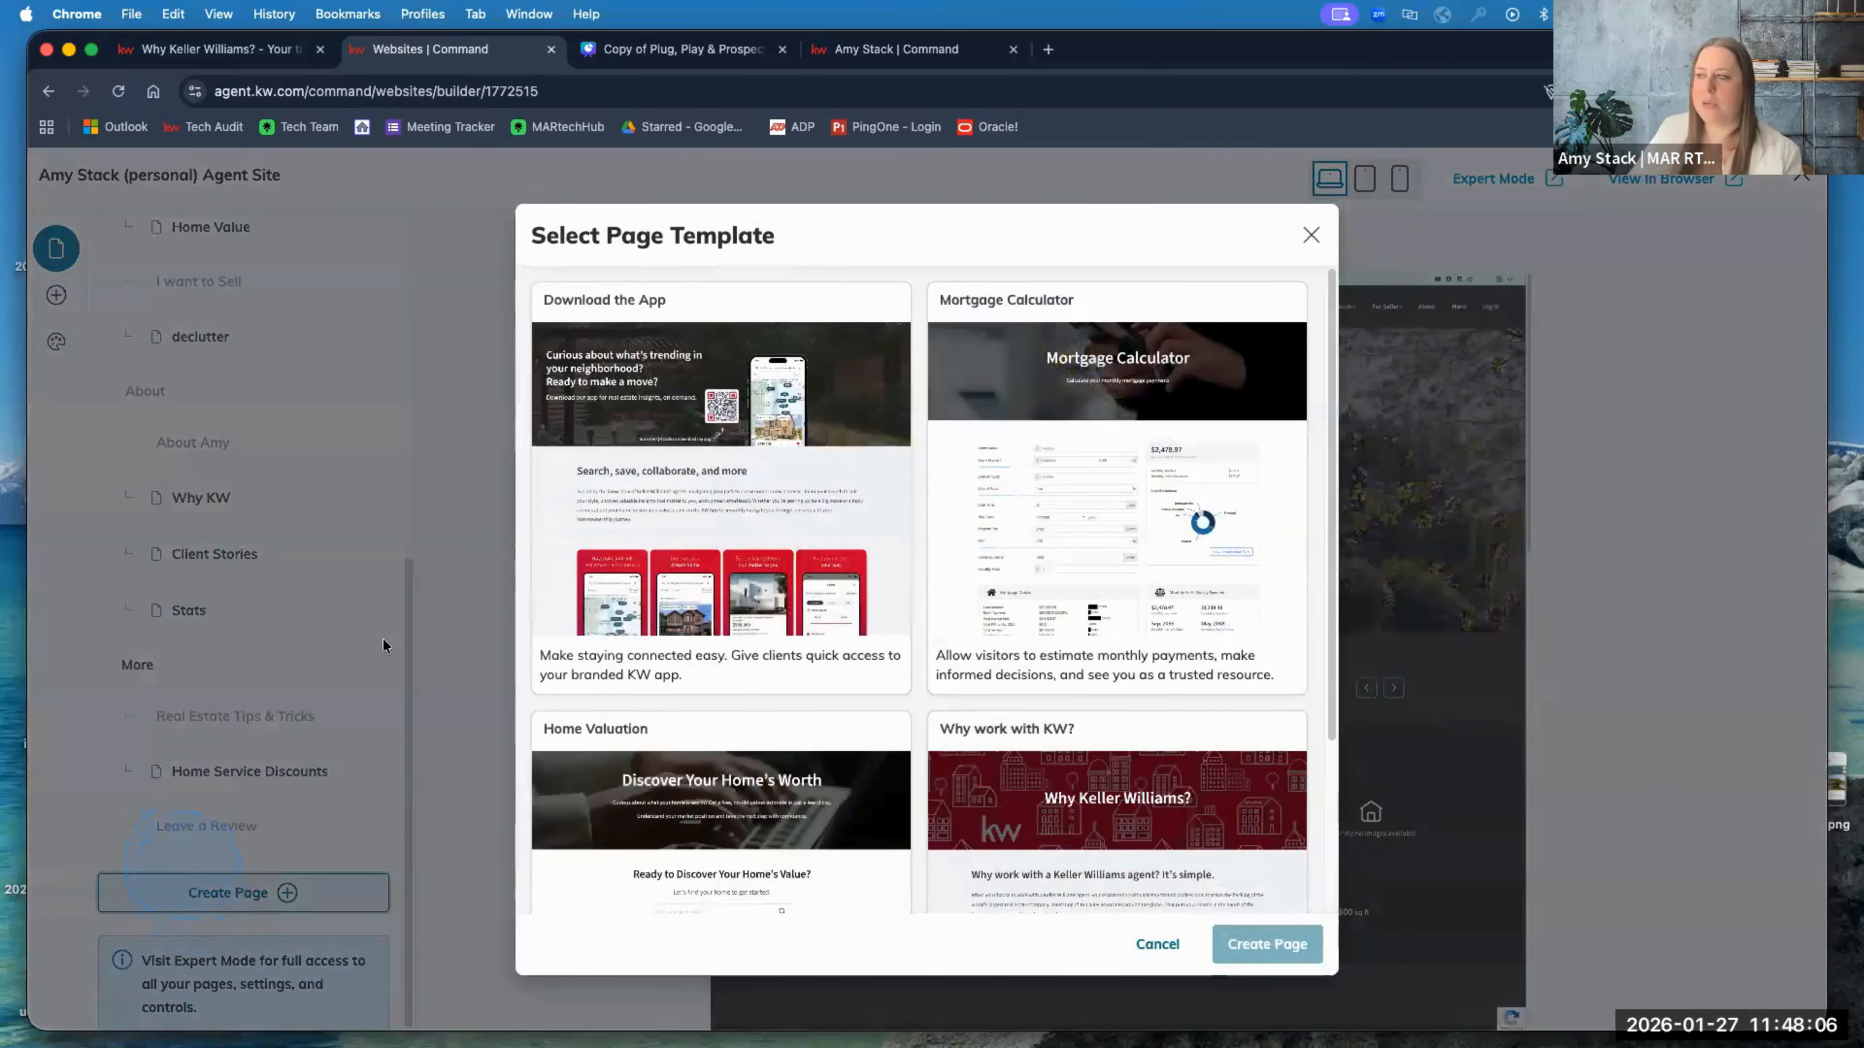
{"action": "scroll", "coordinate": [976, 506], "scroll_direction": "down", "scroll_amount": 3}
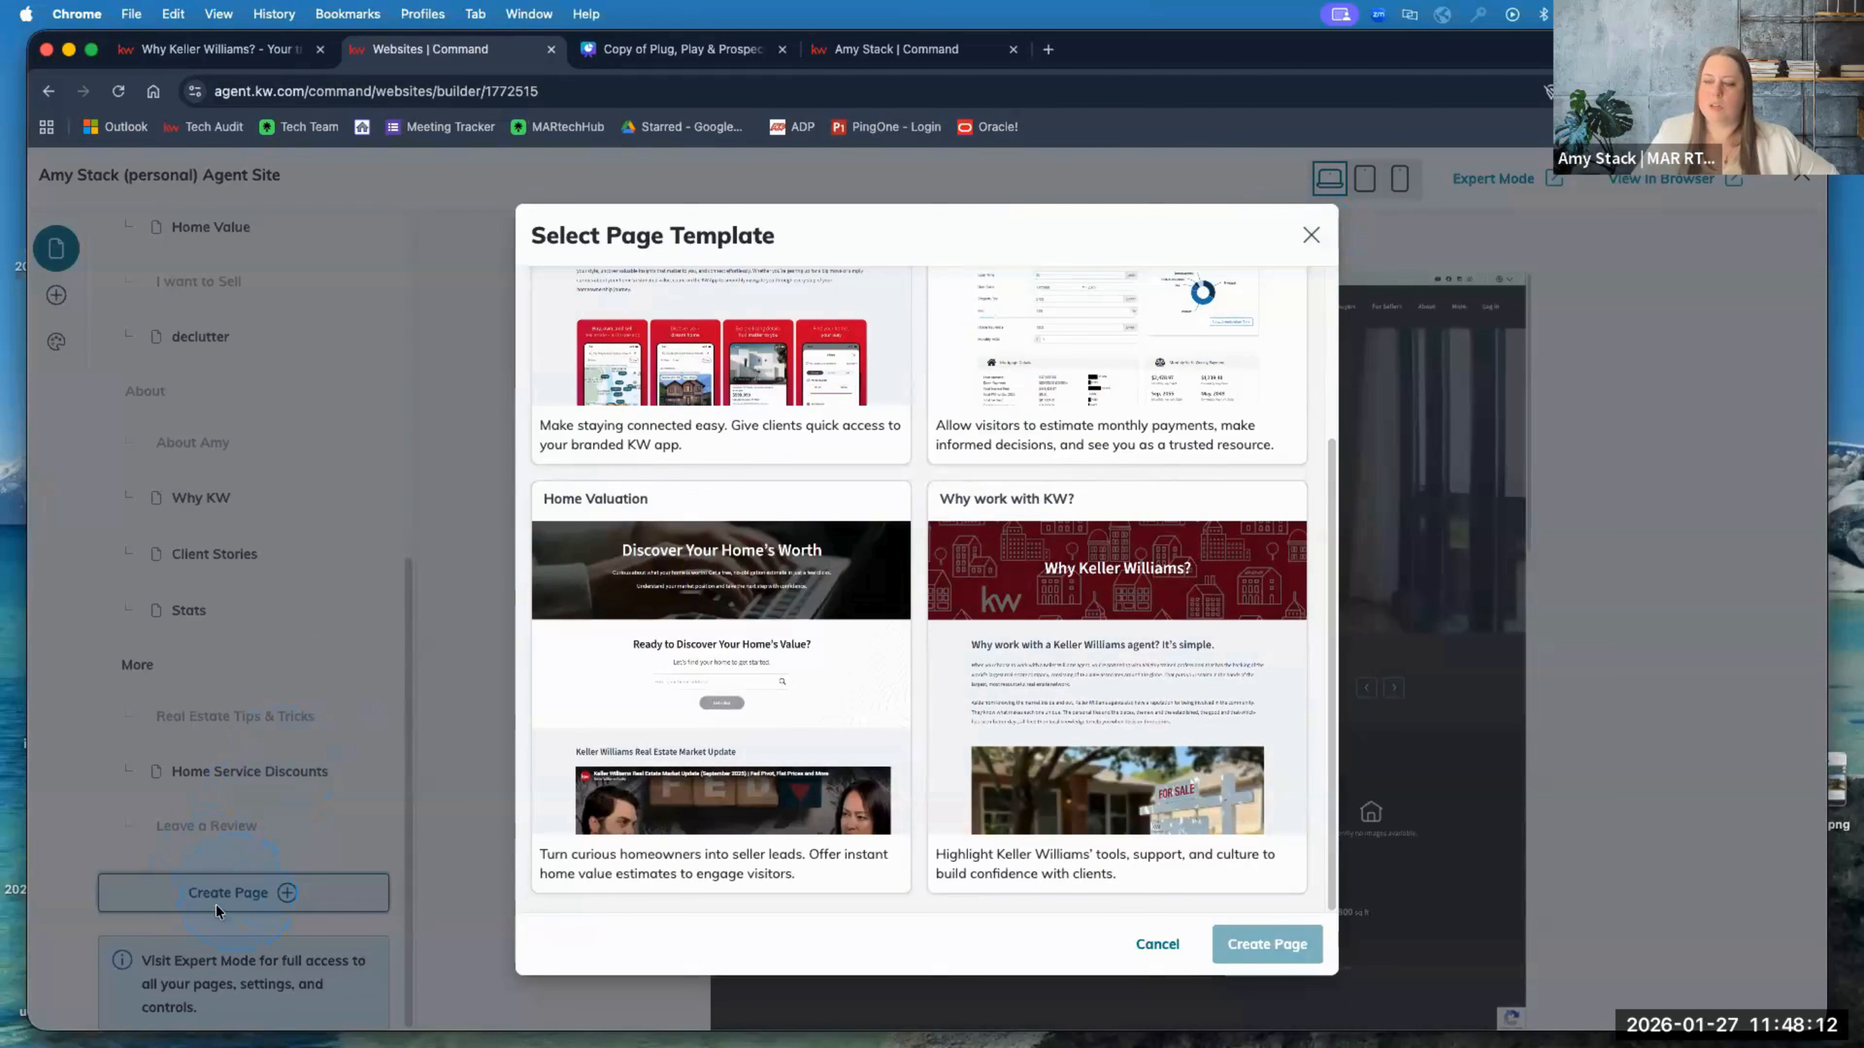
{"action": "scroll", "coordinate": [804, 664], "scroll_direction": "up", "scroll_amount": 3}
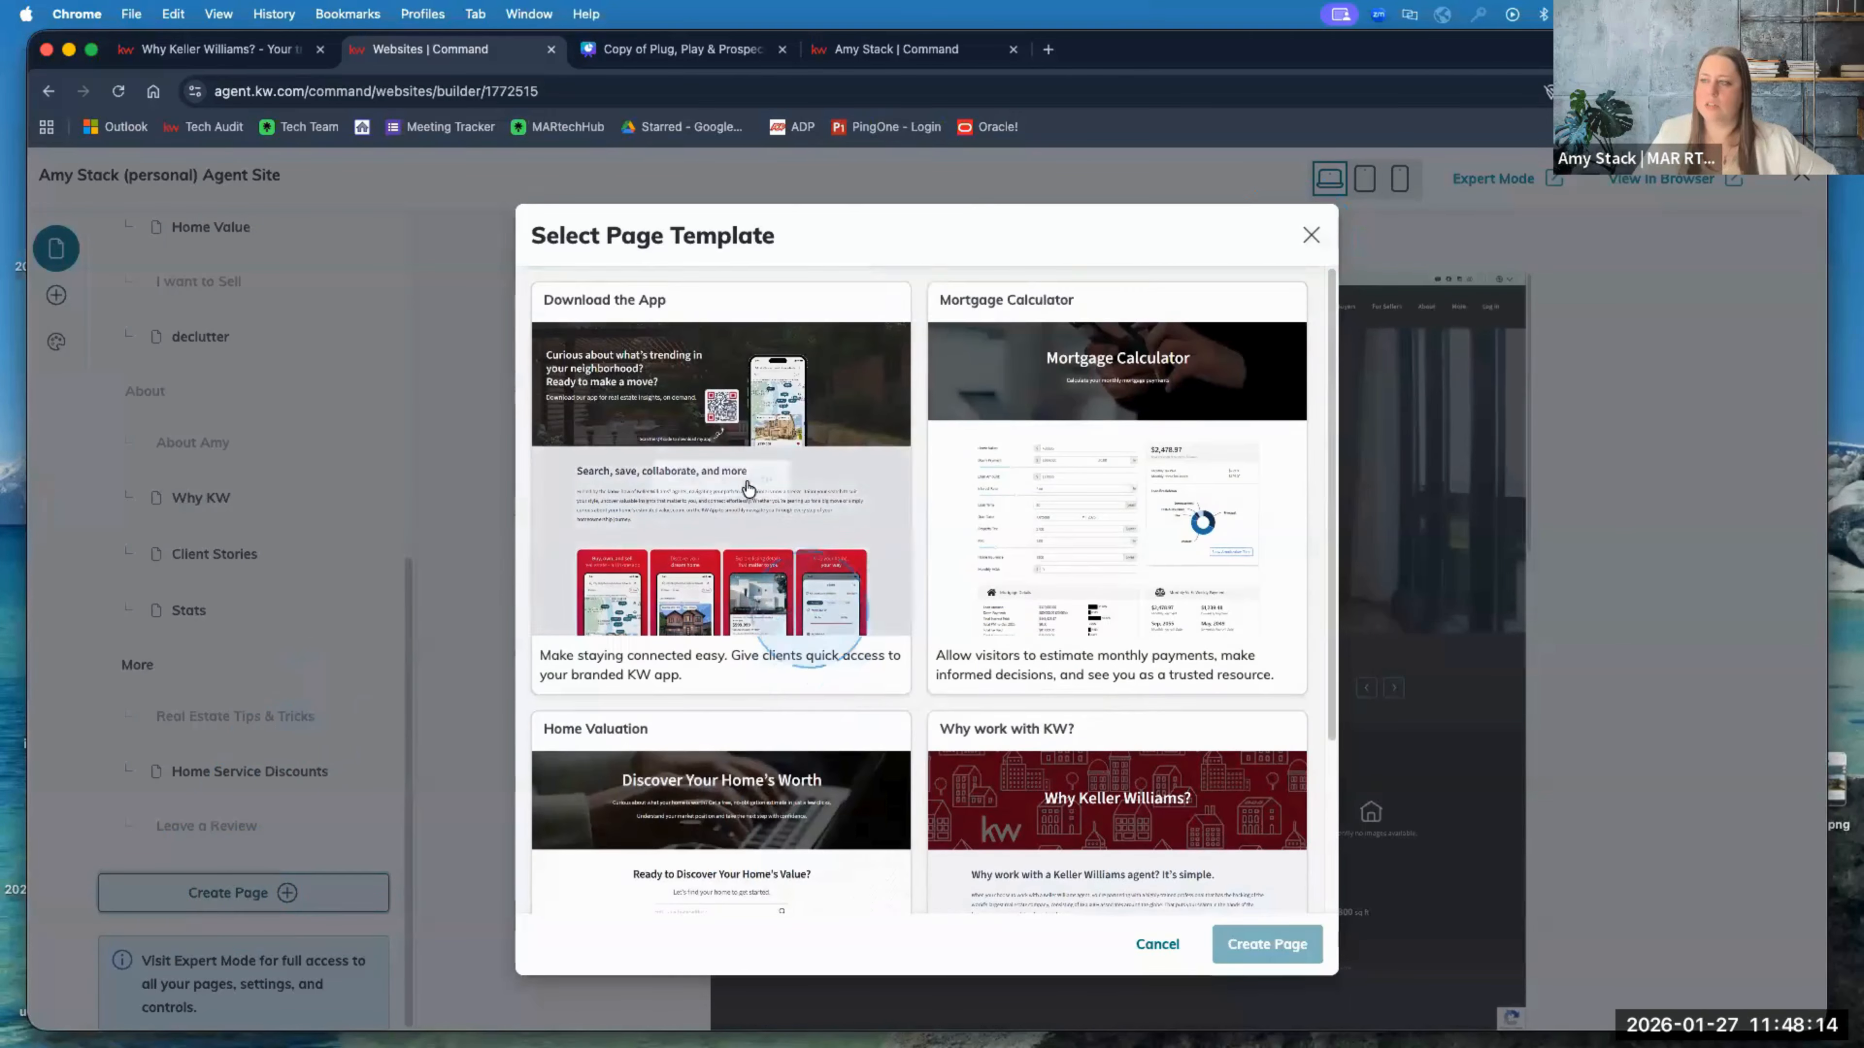
{"action": "scroll", "coordinate": [1074, 683], "scroll_direction": "down", "scroll_amount": 2}
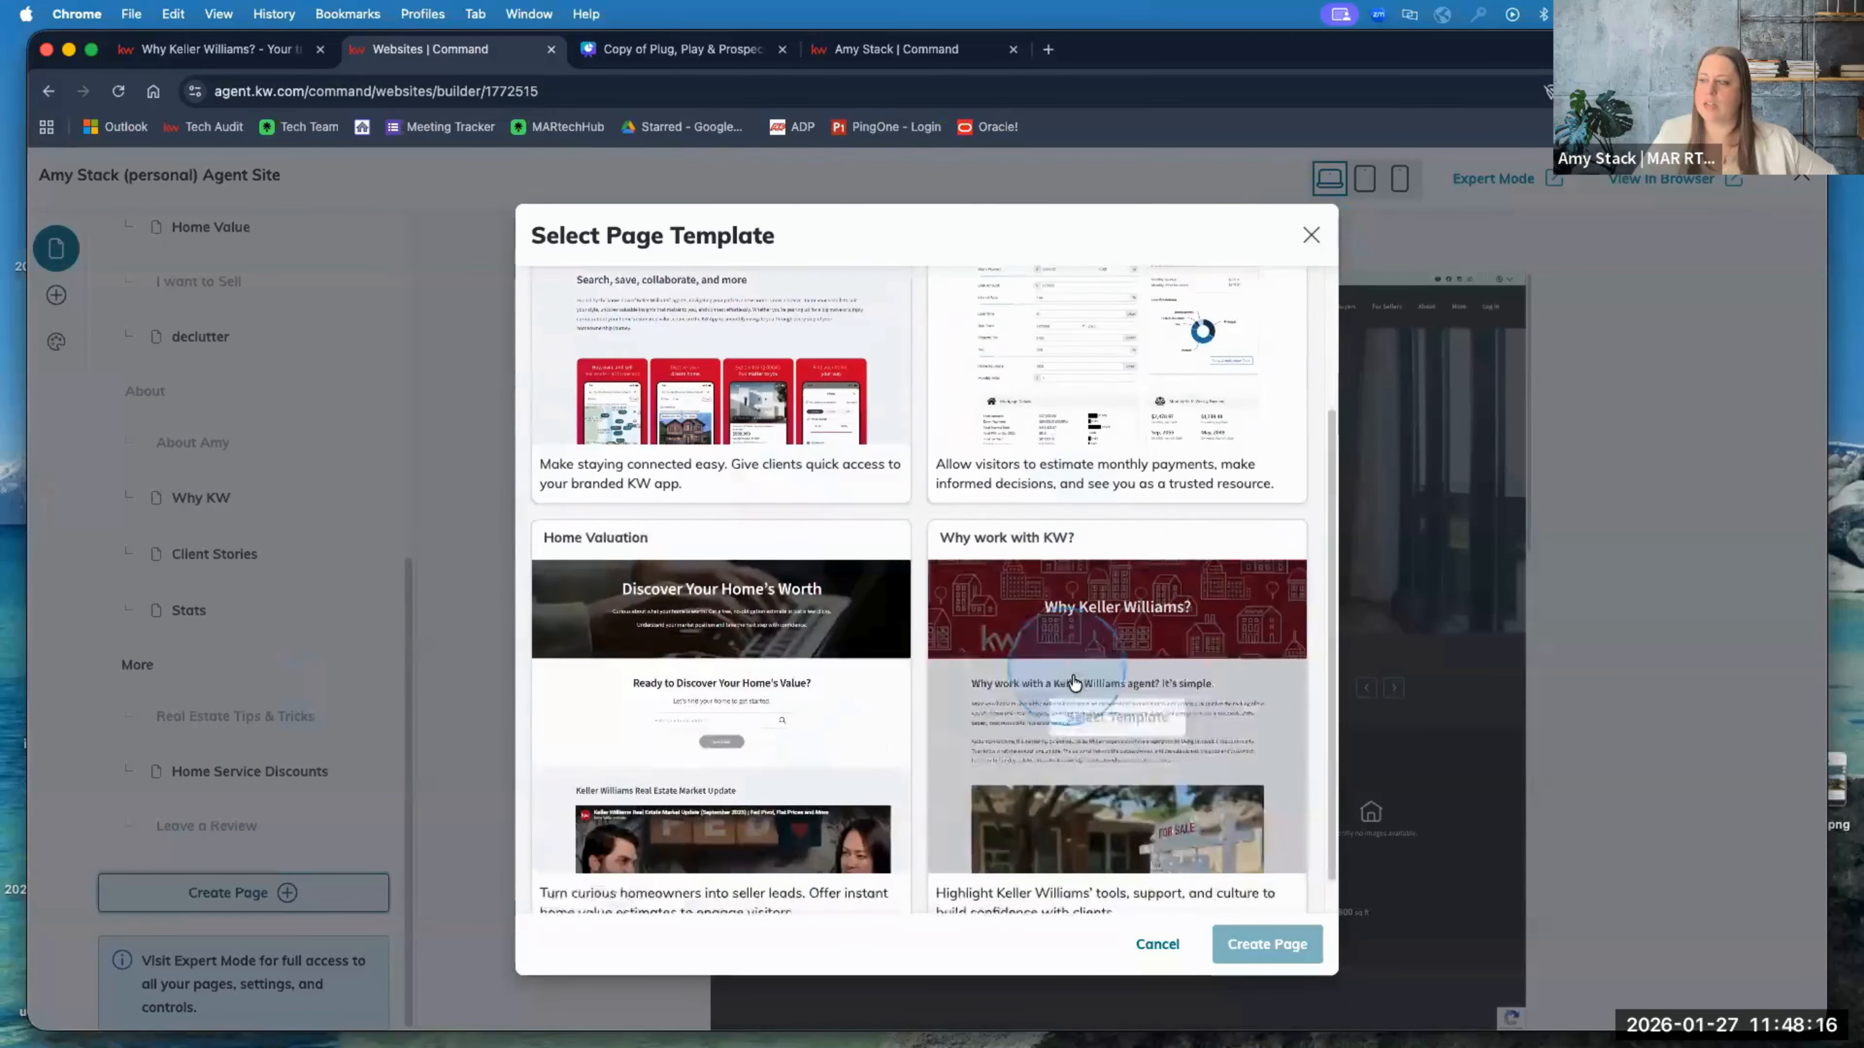
{"action": "scroll", "coordinate": [645, 438], "scroll_direction": "up", "scroll_amount": 3}
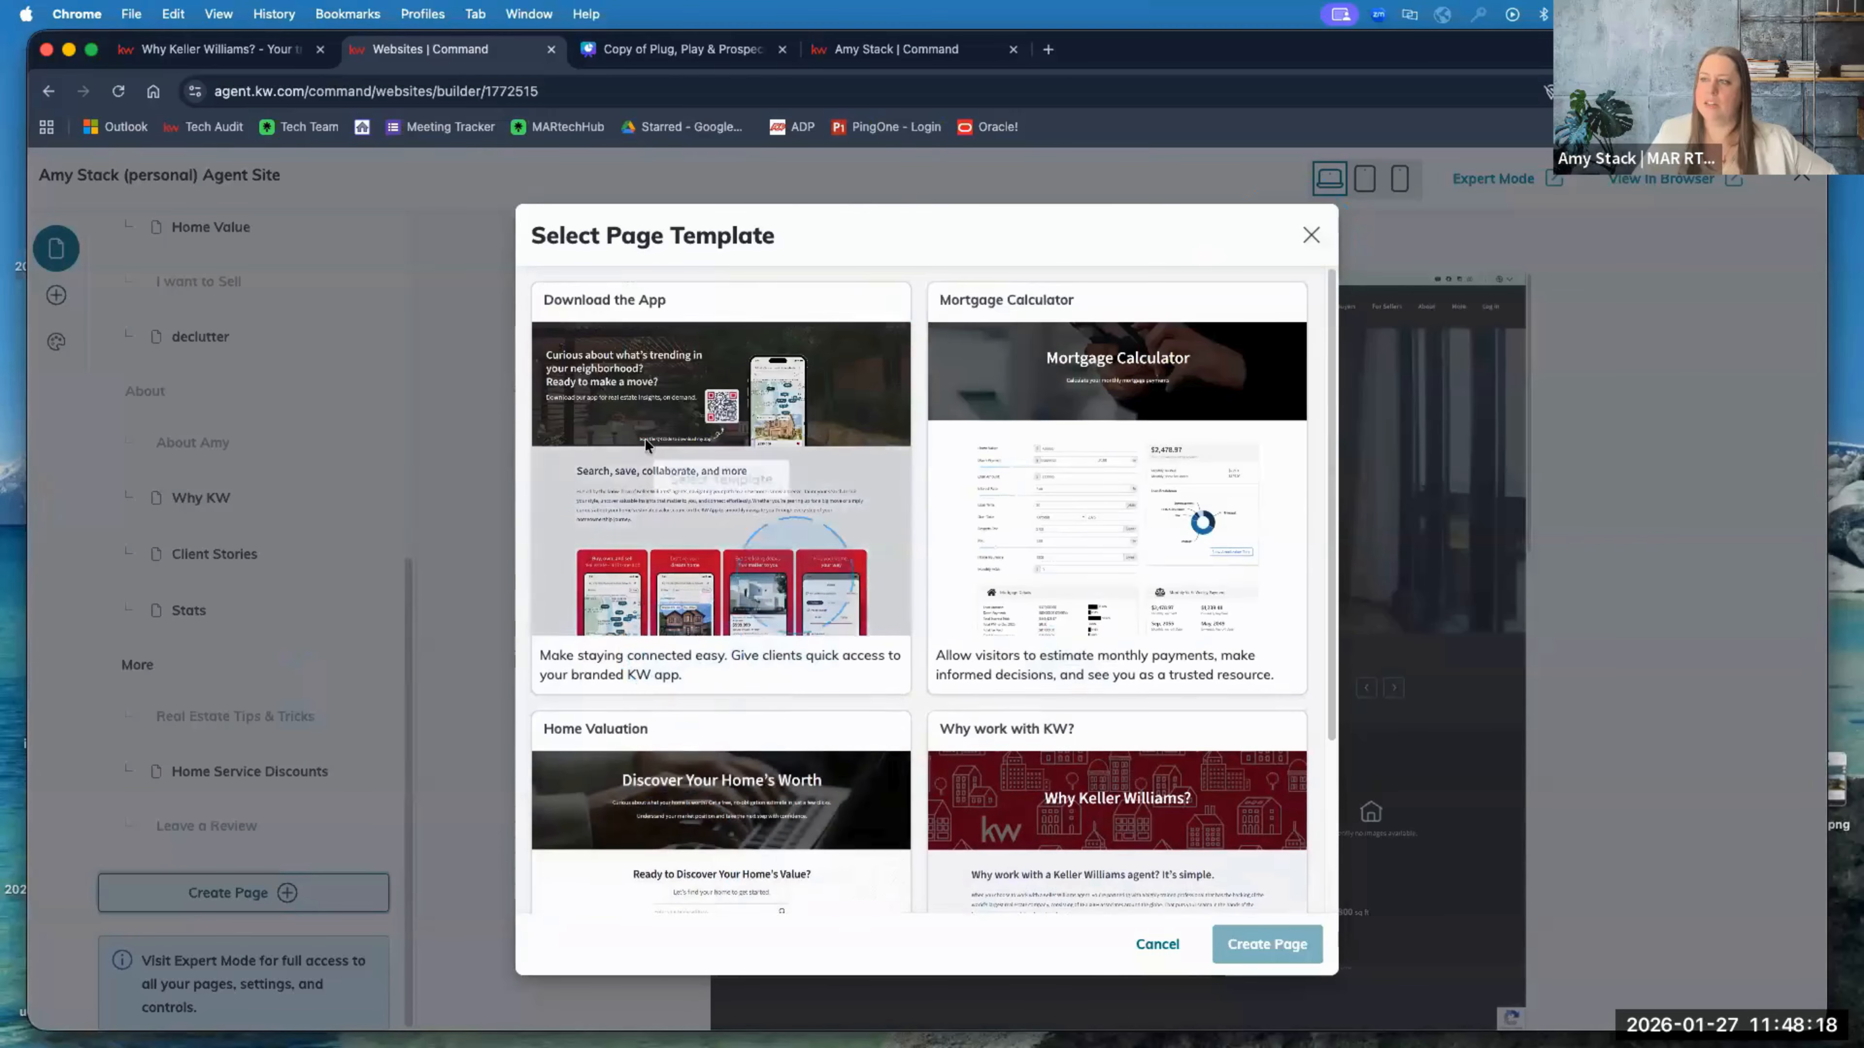
{"action": "left_click", "coordinate": [720, 480]}
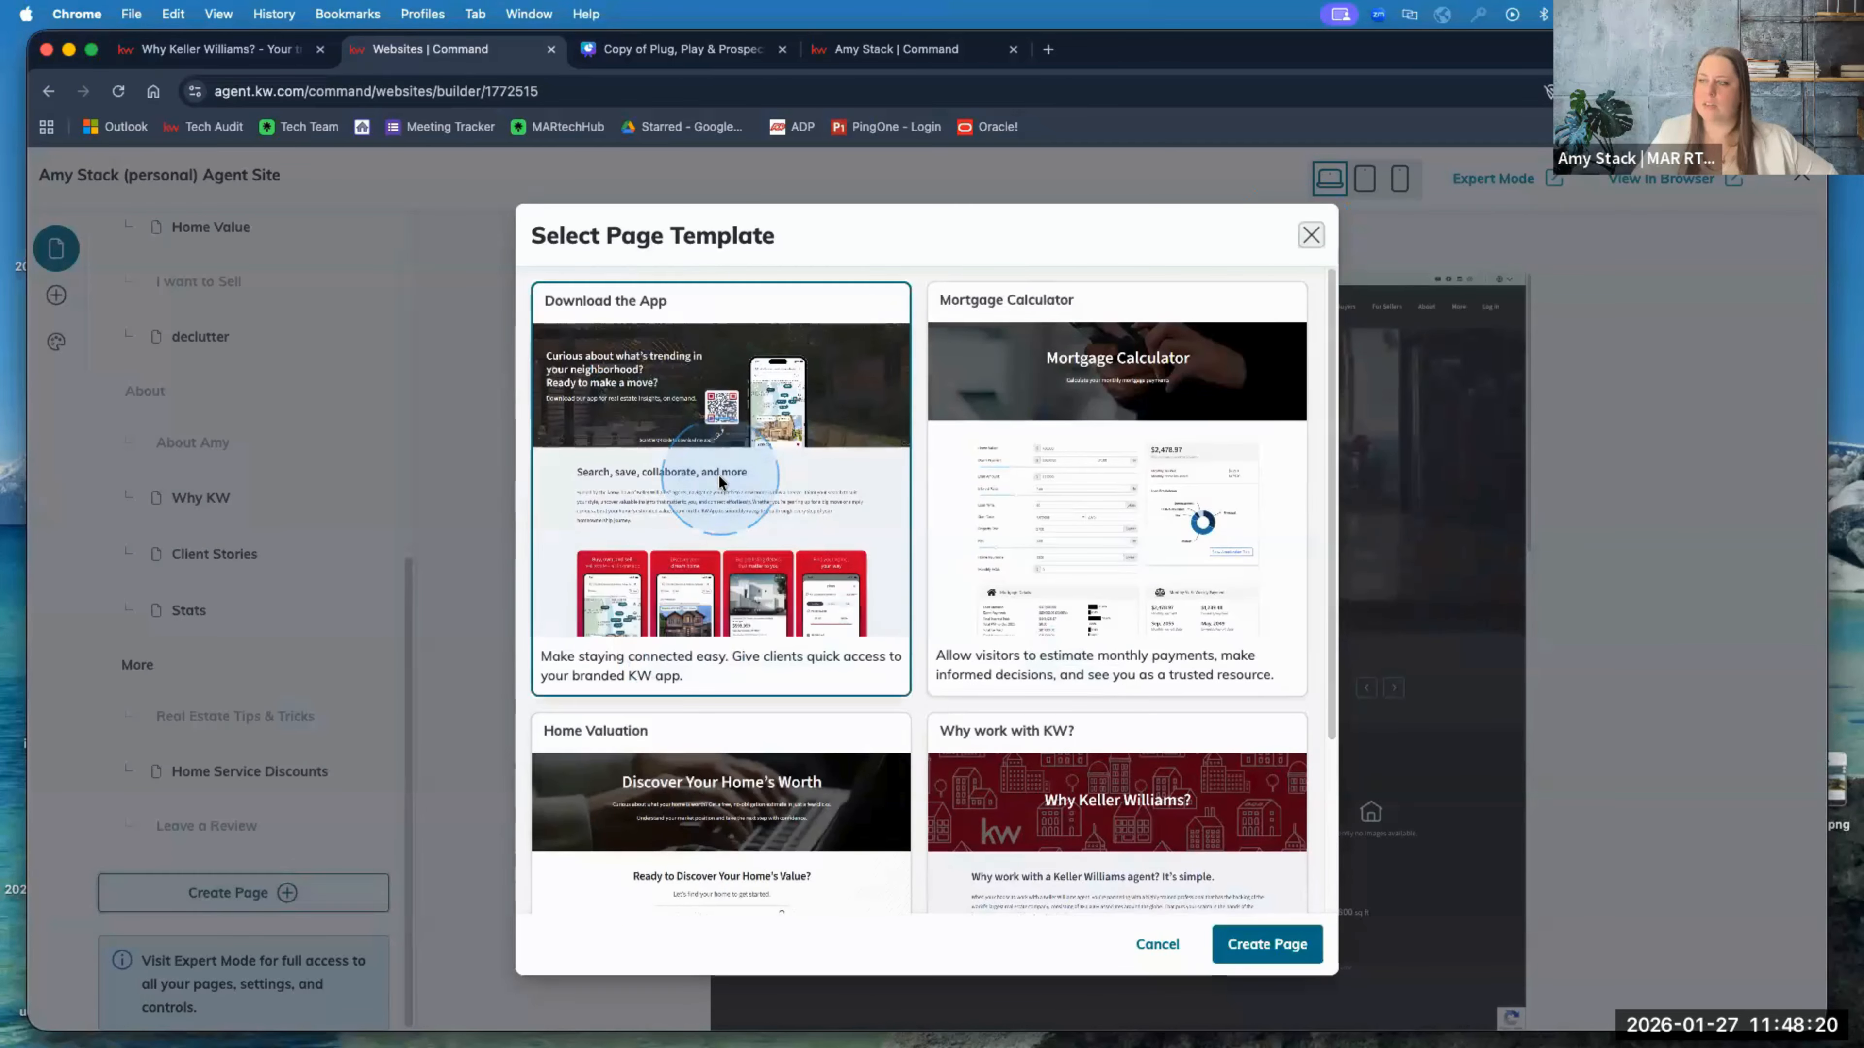
{"action": "left_click", "coordinate": [1281, 957]}
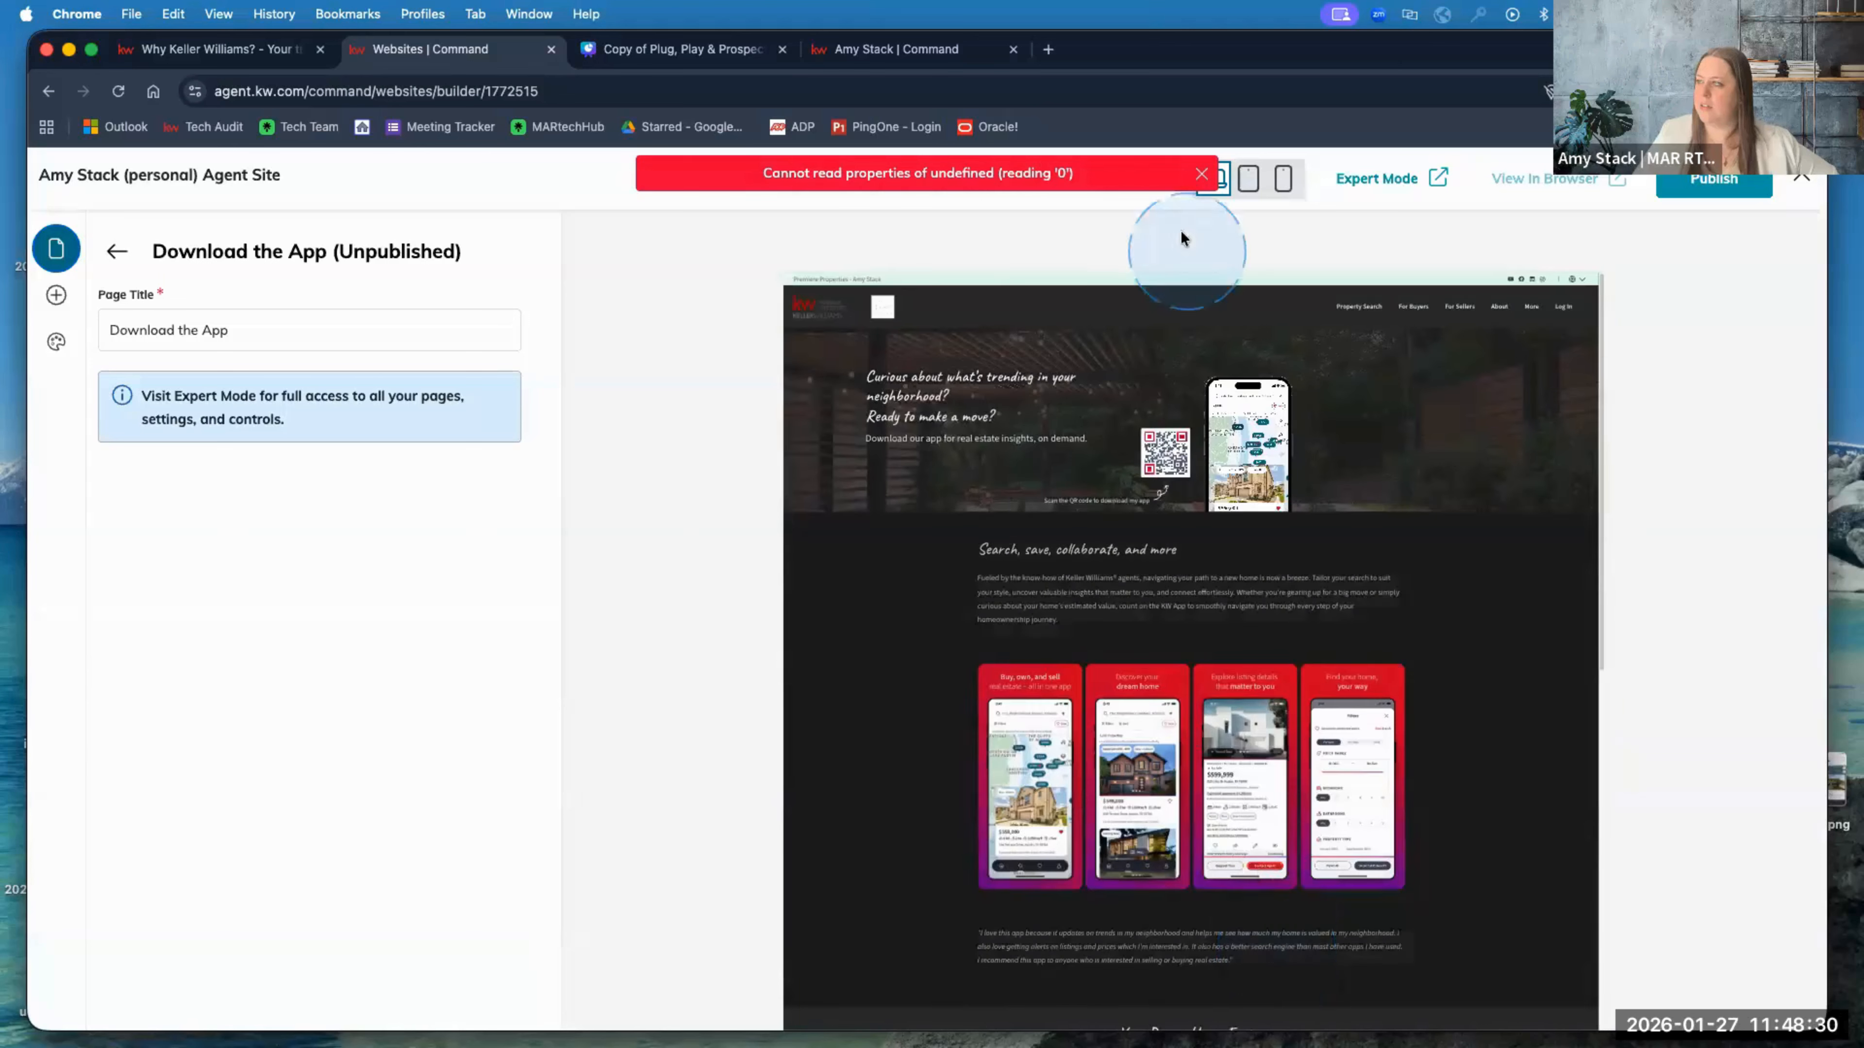
{"action": "left_click", "coordinate": [371, 345]}
{"action": "left_click_drag", "start_coordinate": [362, 329], "coordinate": [88, 323]}
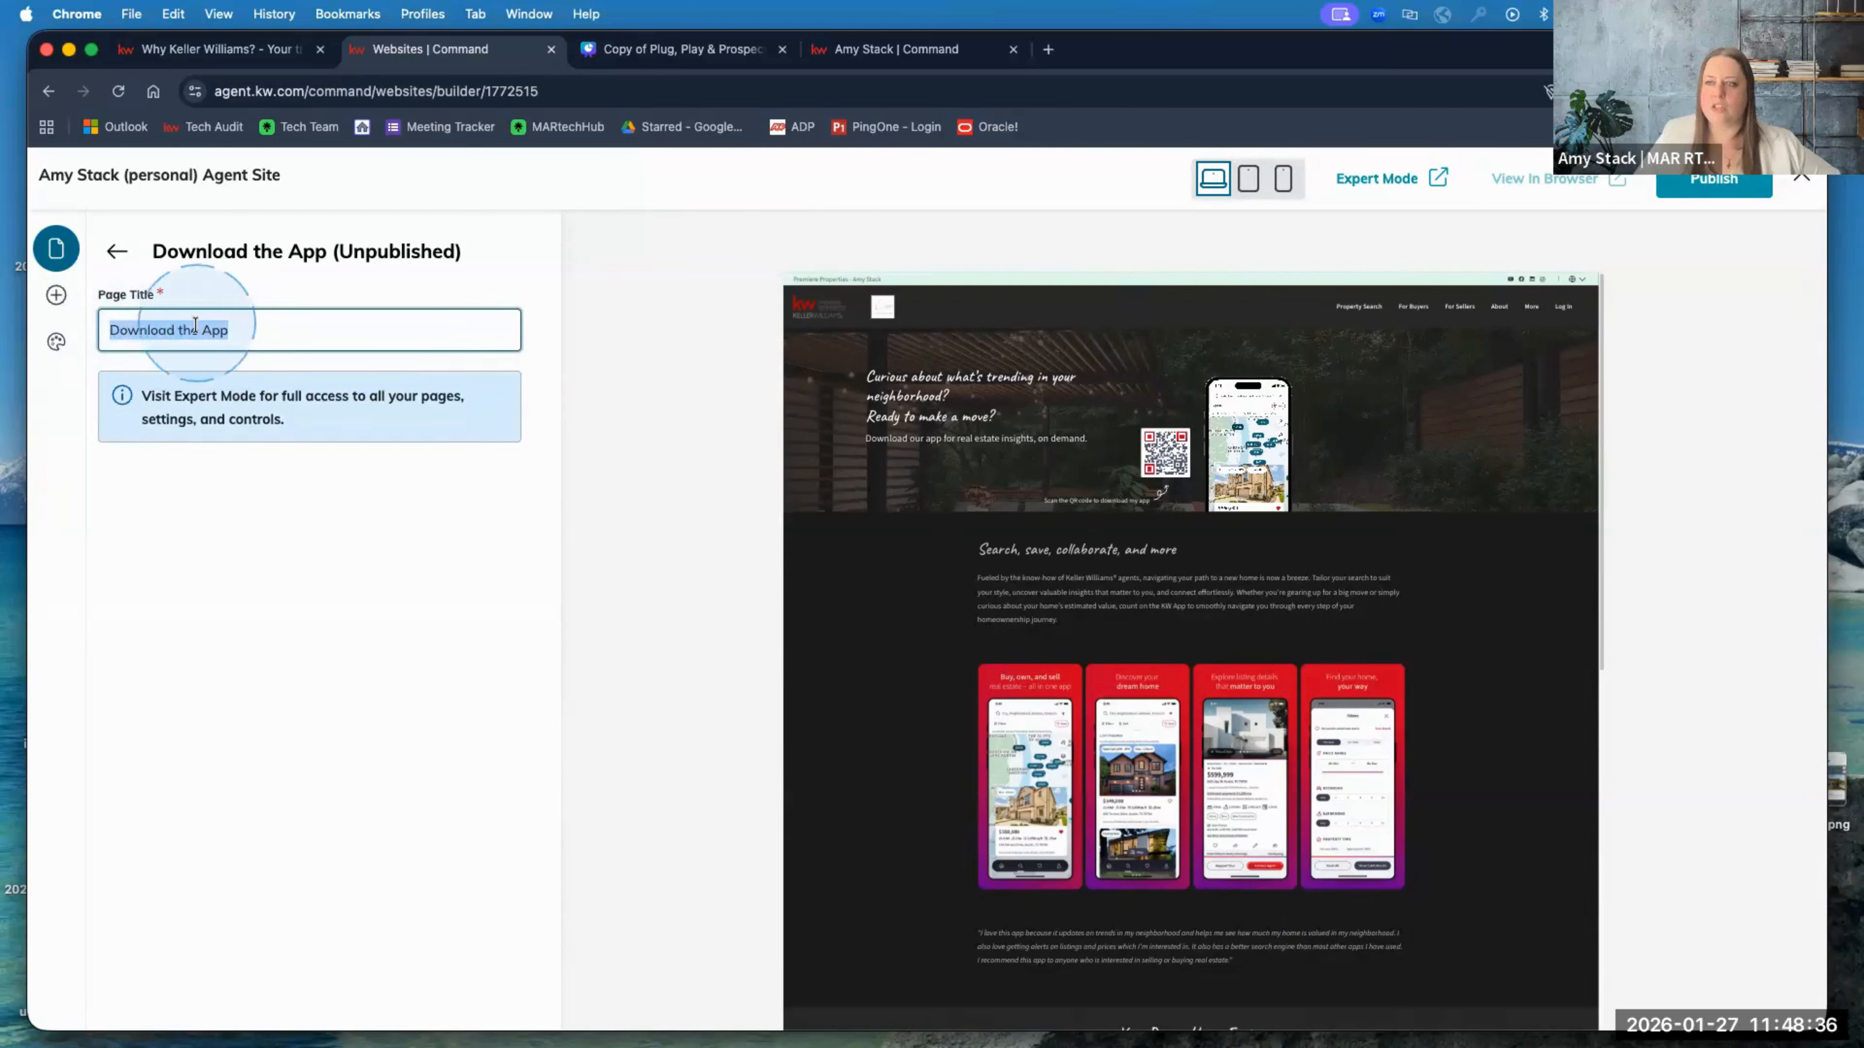
{"action": "left_click", "coordinate": [253, 62]}
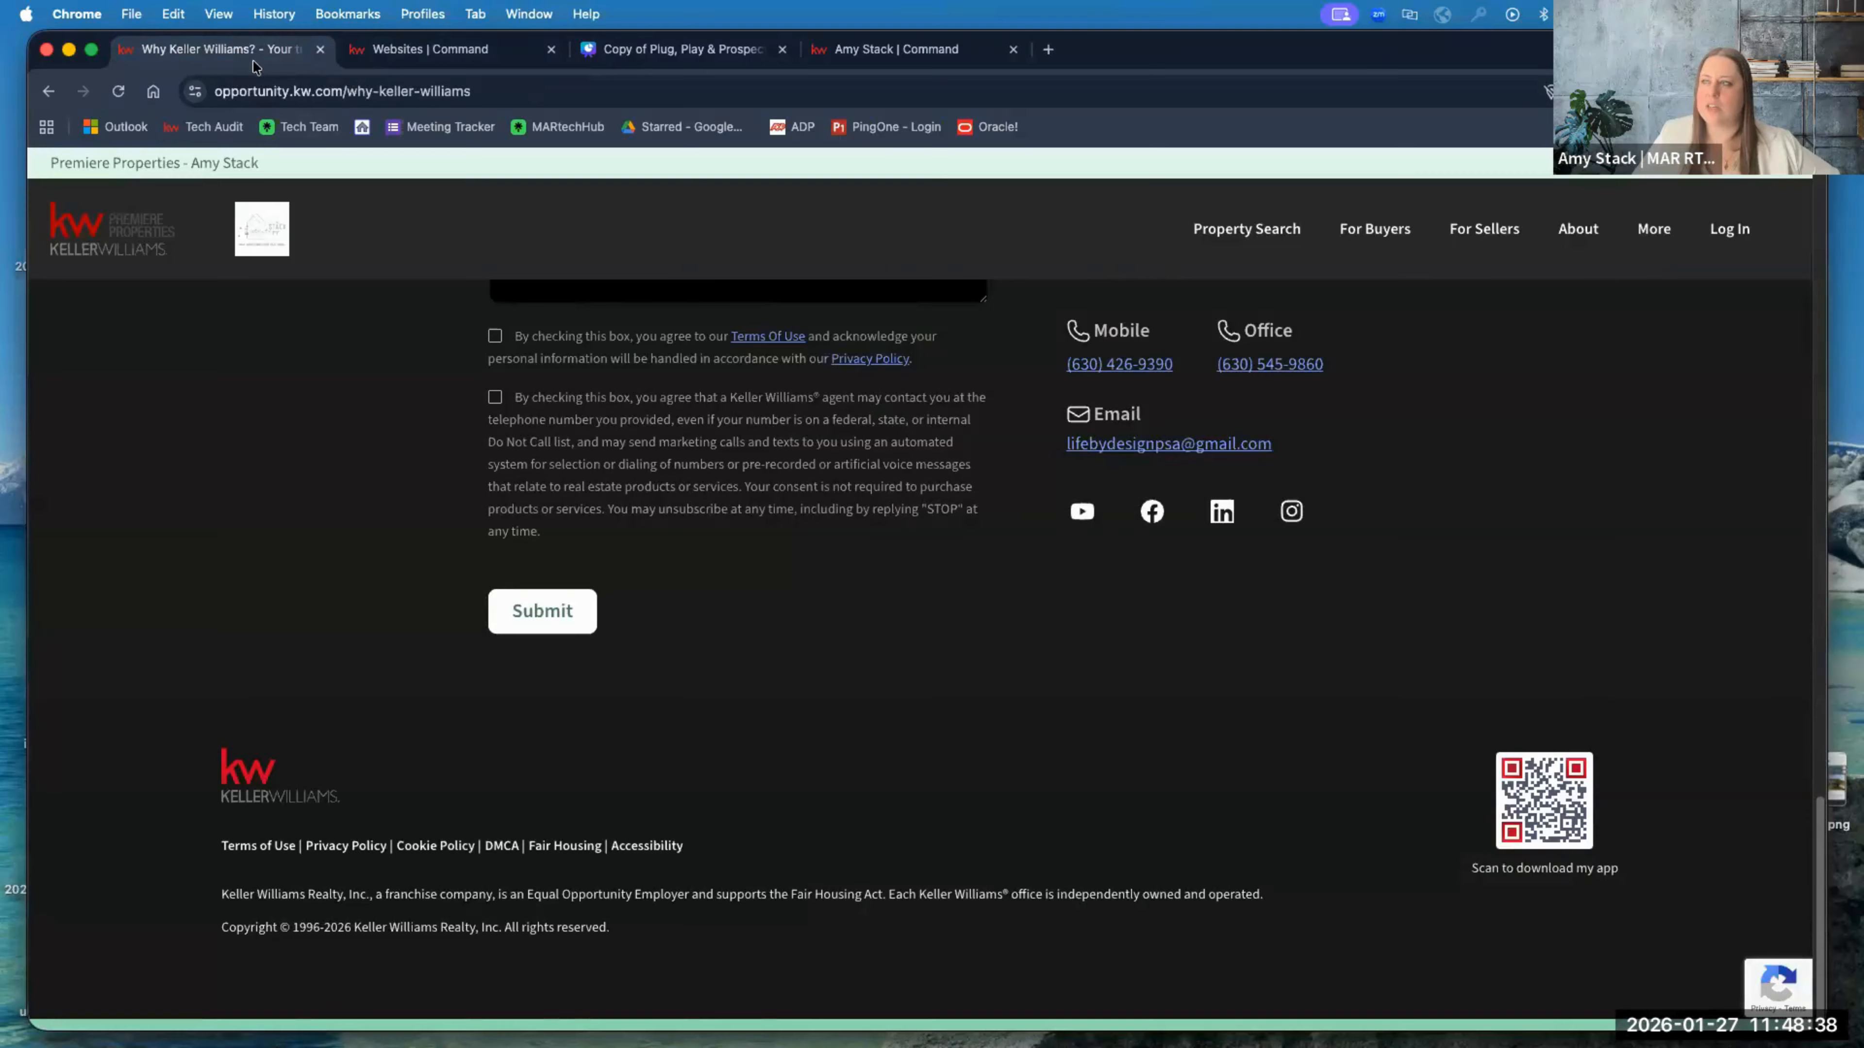
{"action": "mouse_move", "coordinate": [1663, 241]}
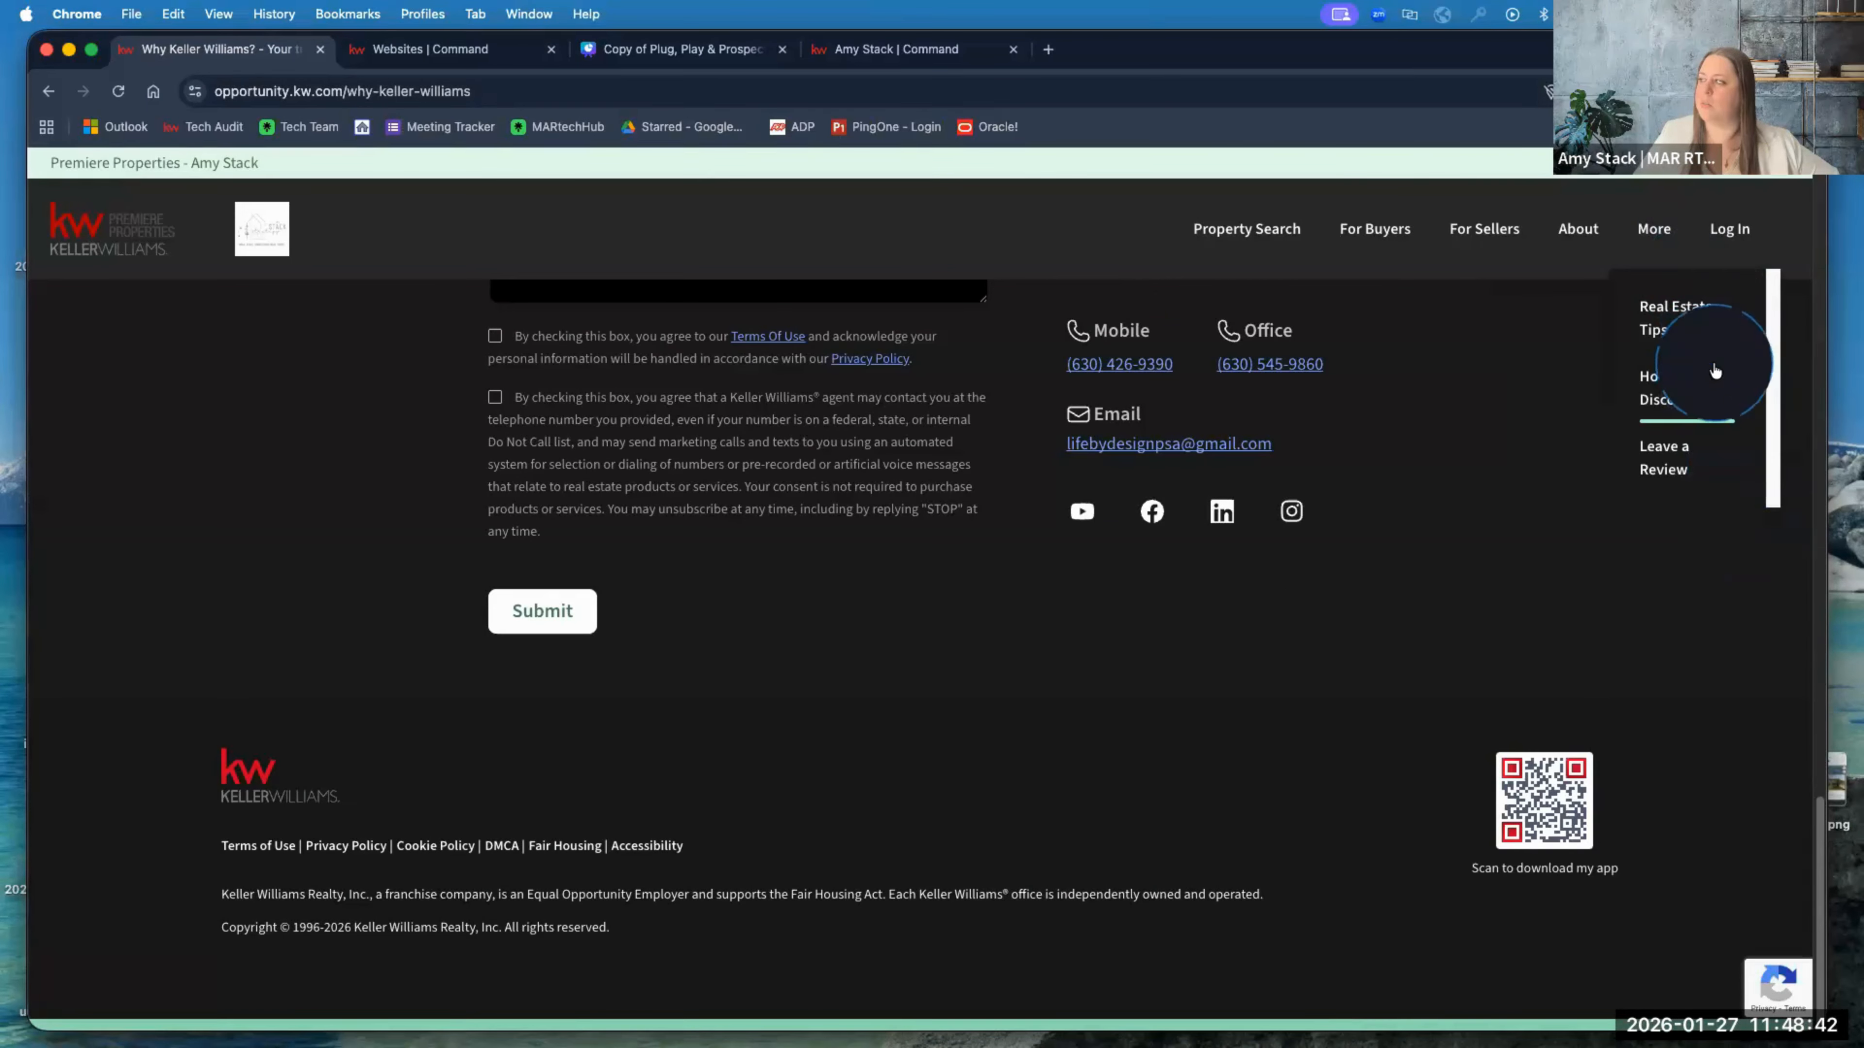
{"action": "scroll", "coordinate": [1741, 421], "scroll_direction": "up", "scroll_amount": 1}
{"action": "scroll", "coordinate": [1740, 420], "scroll_direction": "up", "scroll_amount": 5}
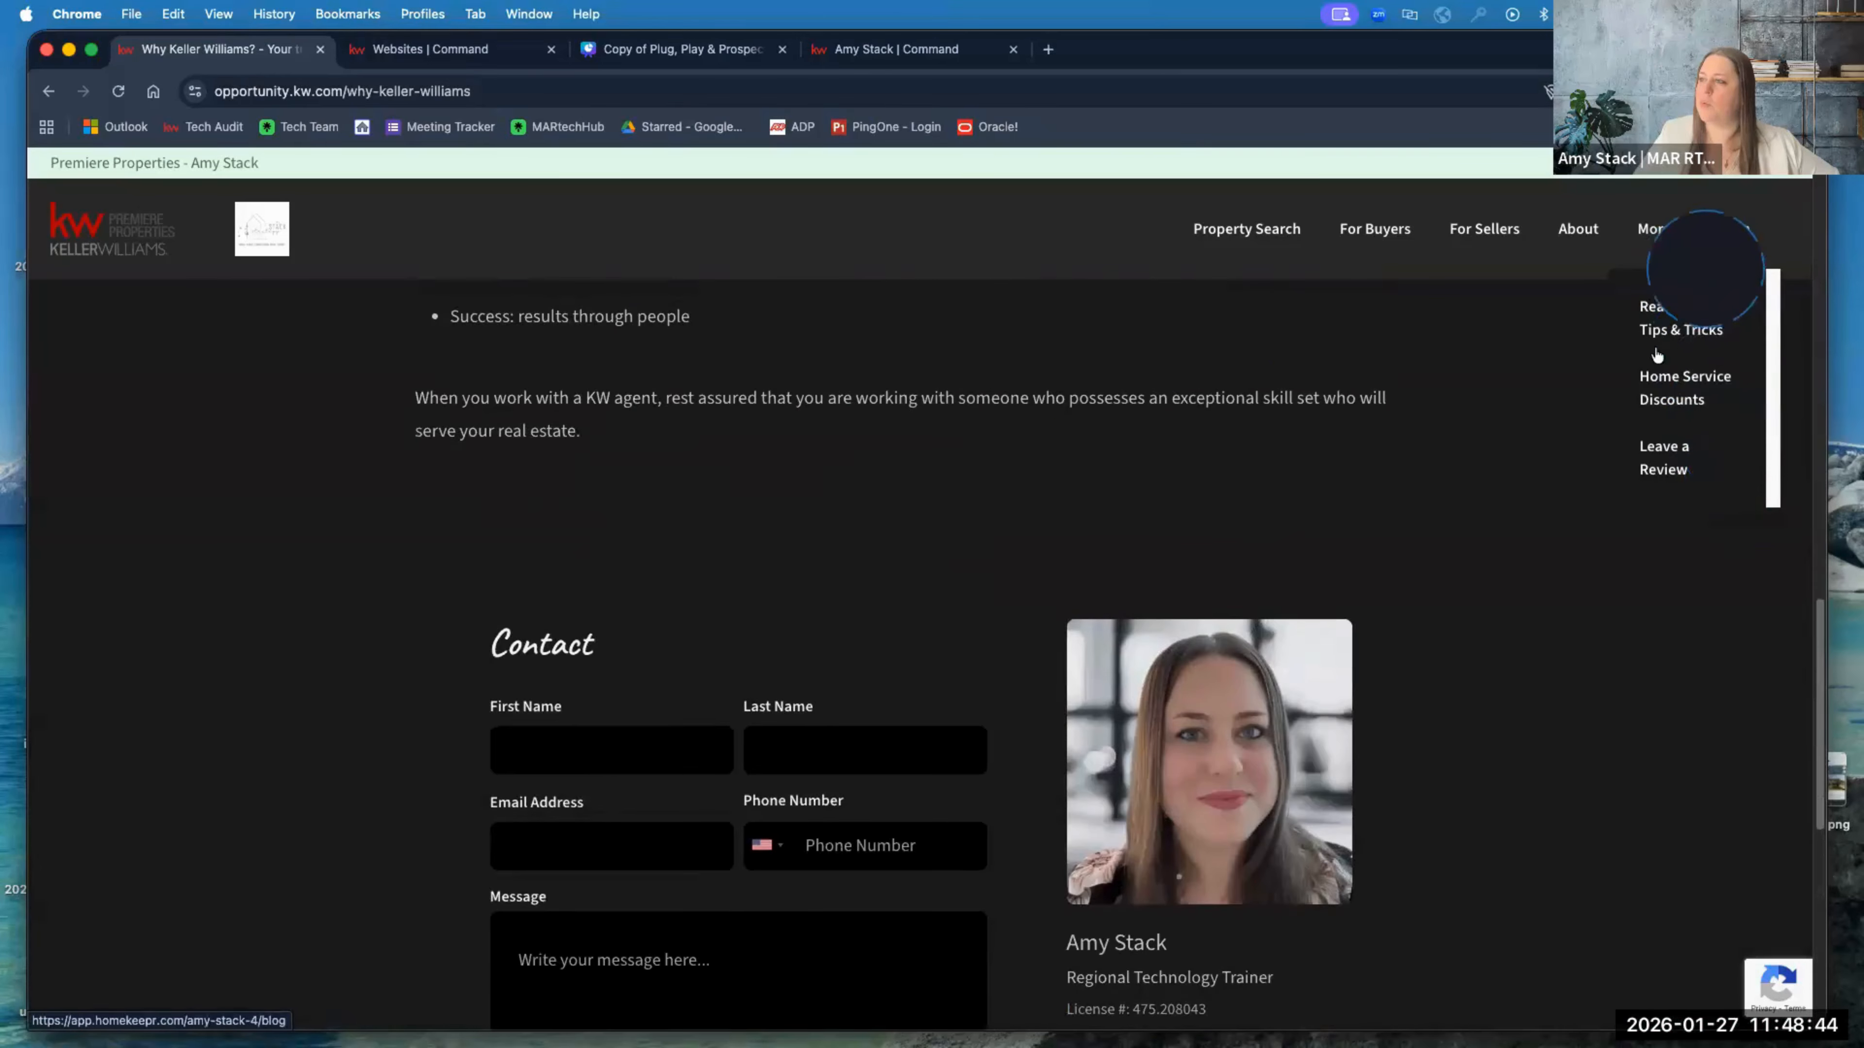
{"action": "left_click", "coordinate": [469, 46]}
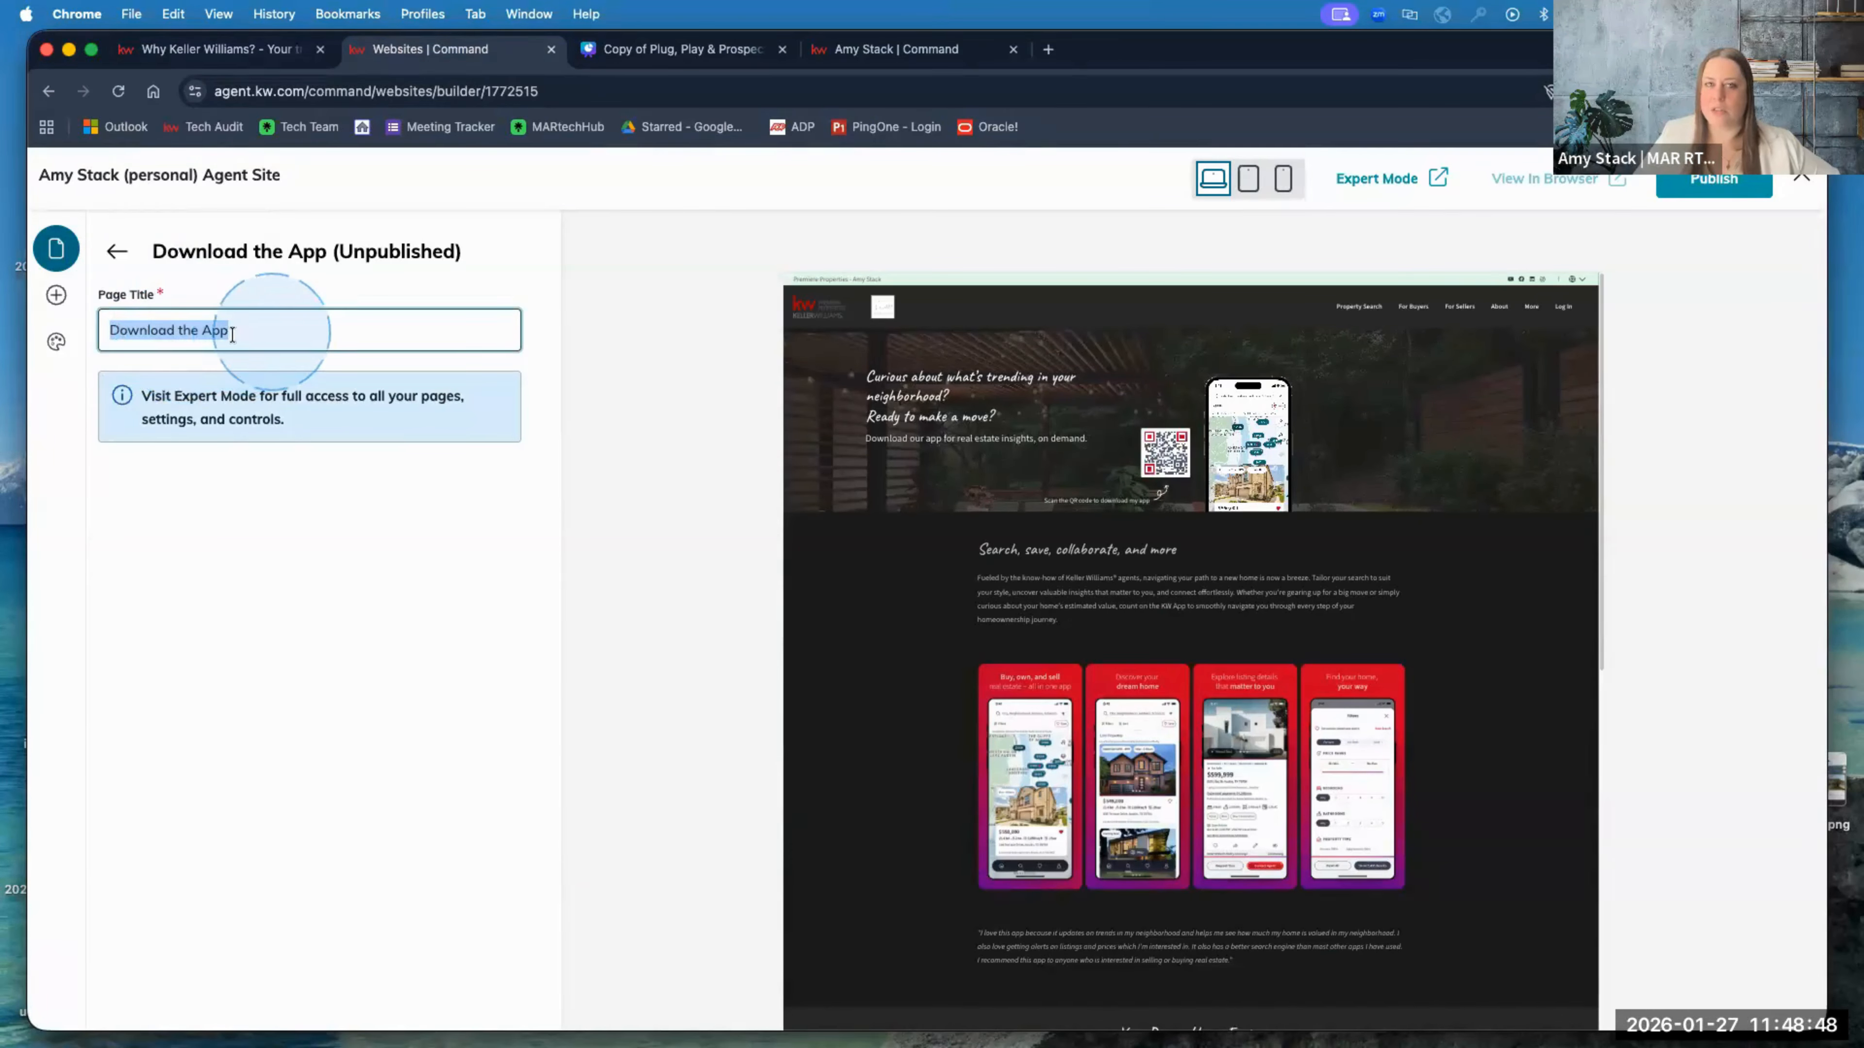
Step: Replace 'the' with 'My KW' so the page title reads 'Download My KW App', then publish
{"action": "left_click", "coordinate": [198, 327]}
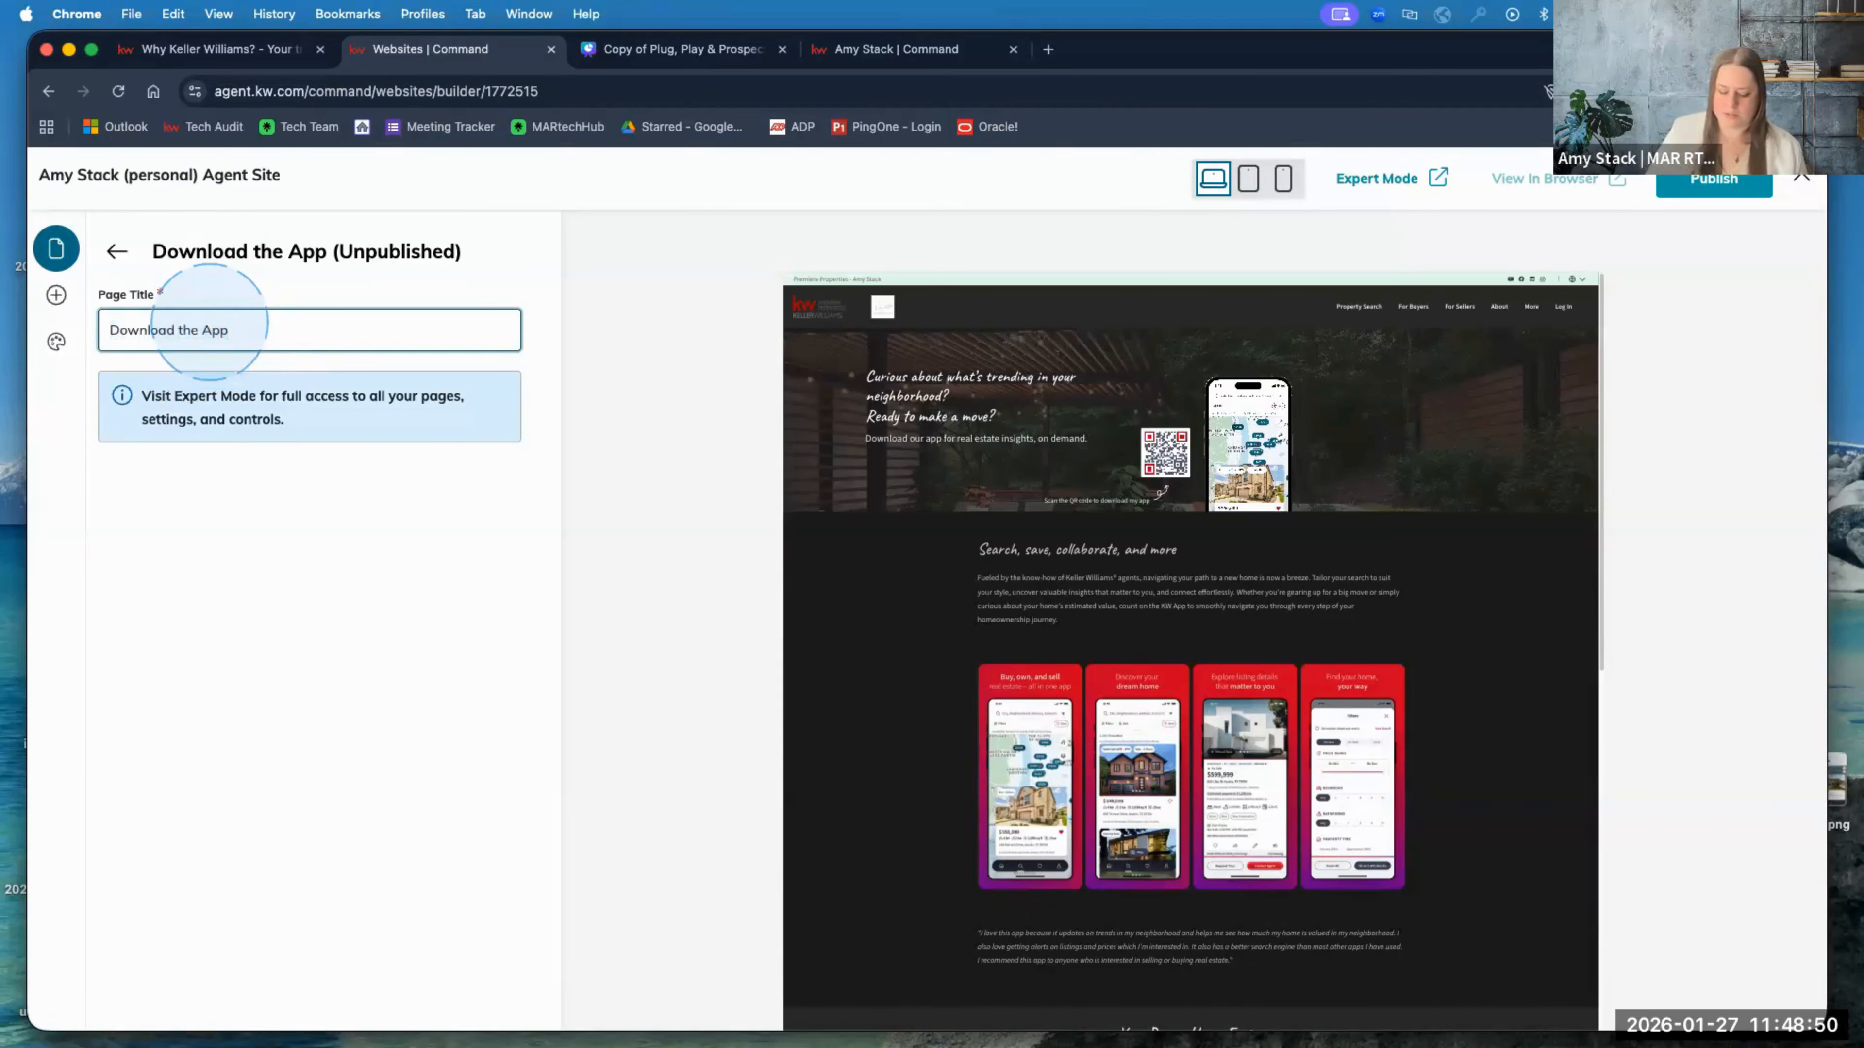
{"action": "key", "text": "BackSpace"}
{"action": "key", "text": "BackSpace"}
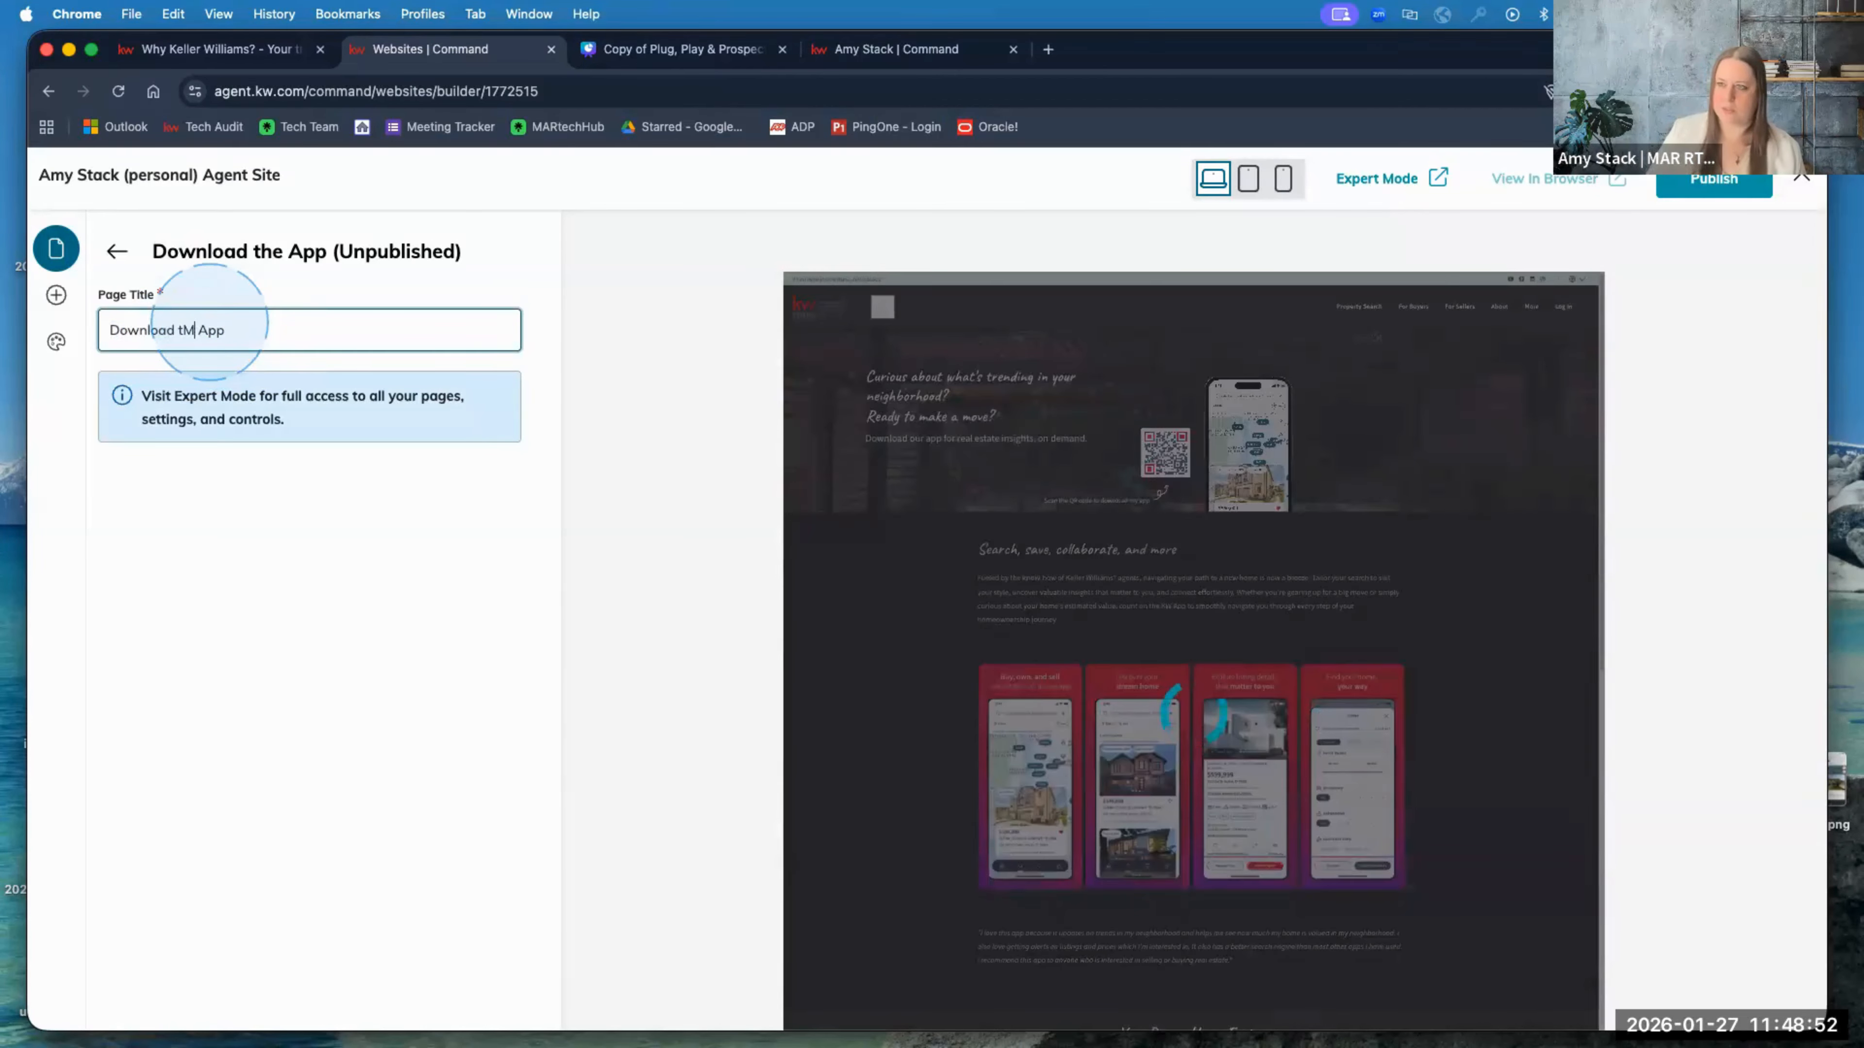
{"action": "type", "text": "My"}
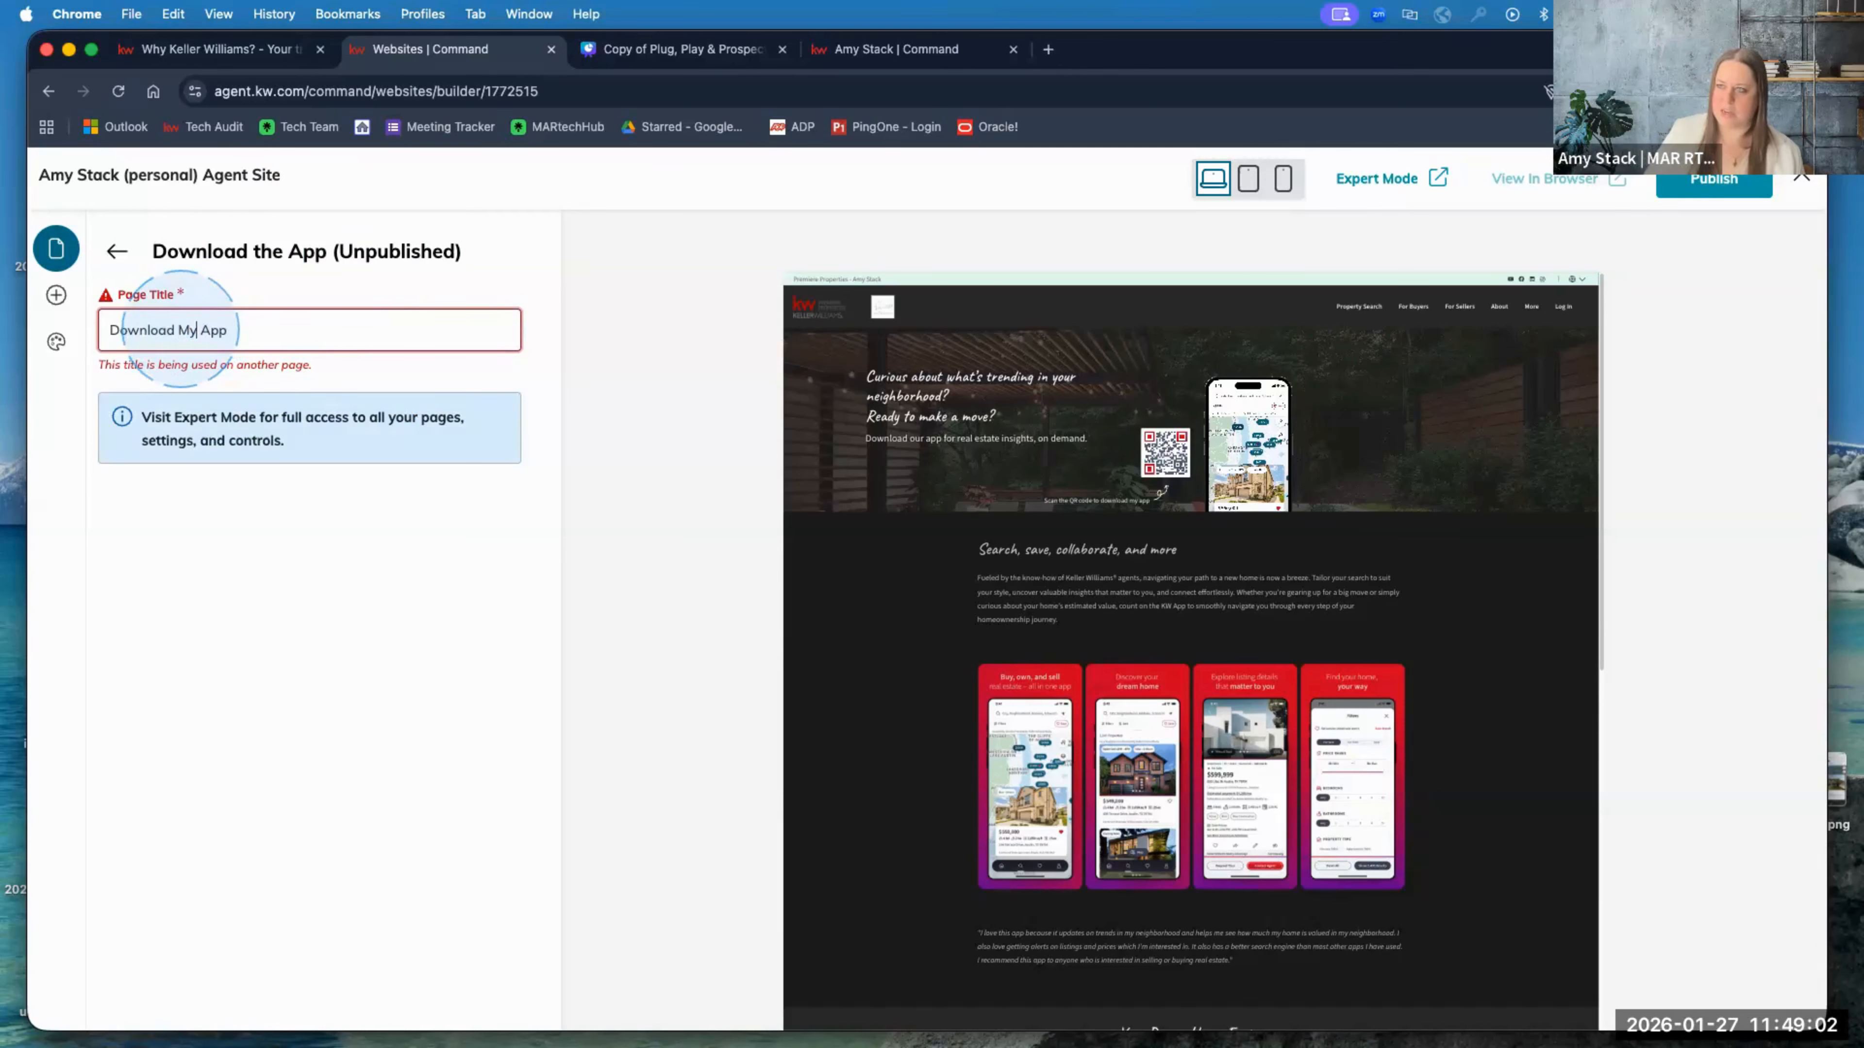
{"action": "type", "text": "KW"}
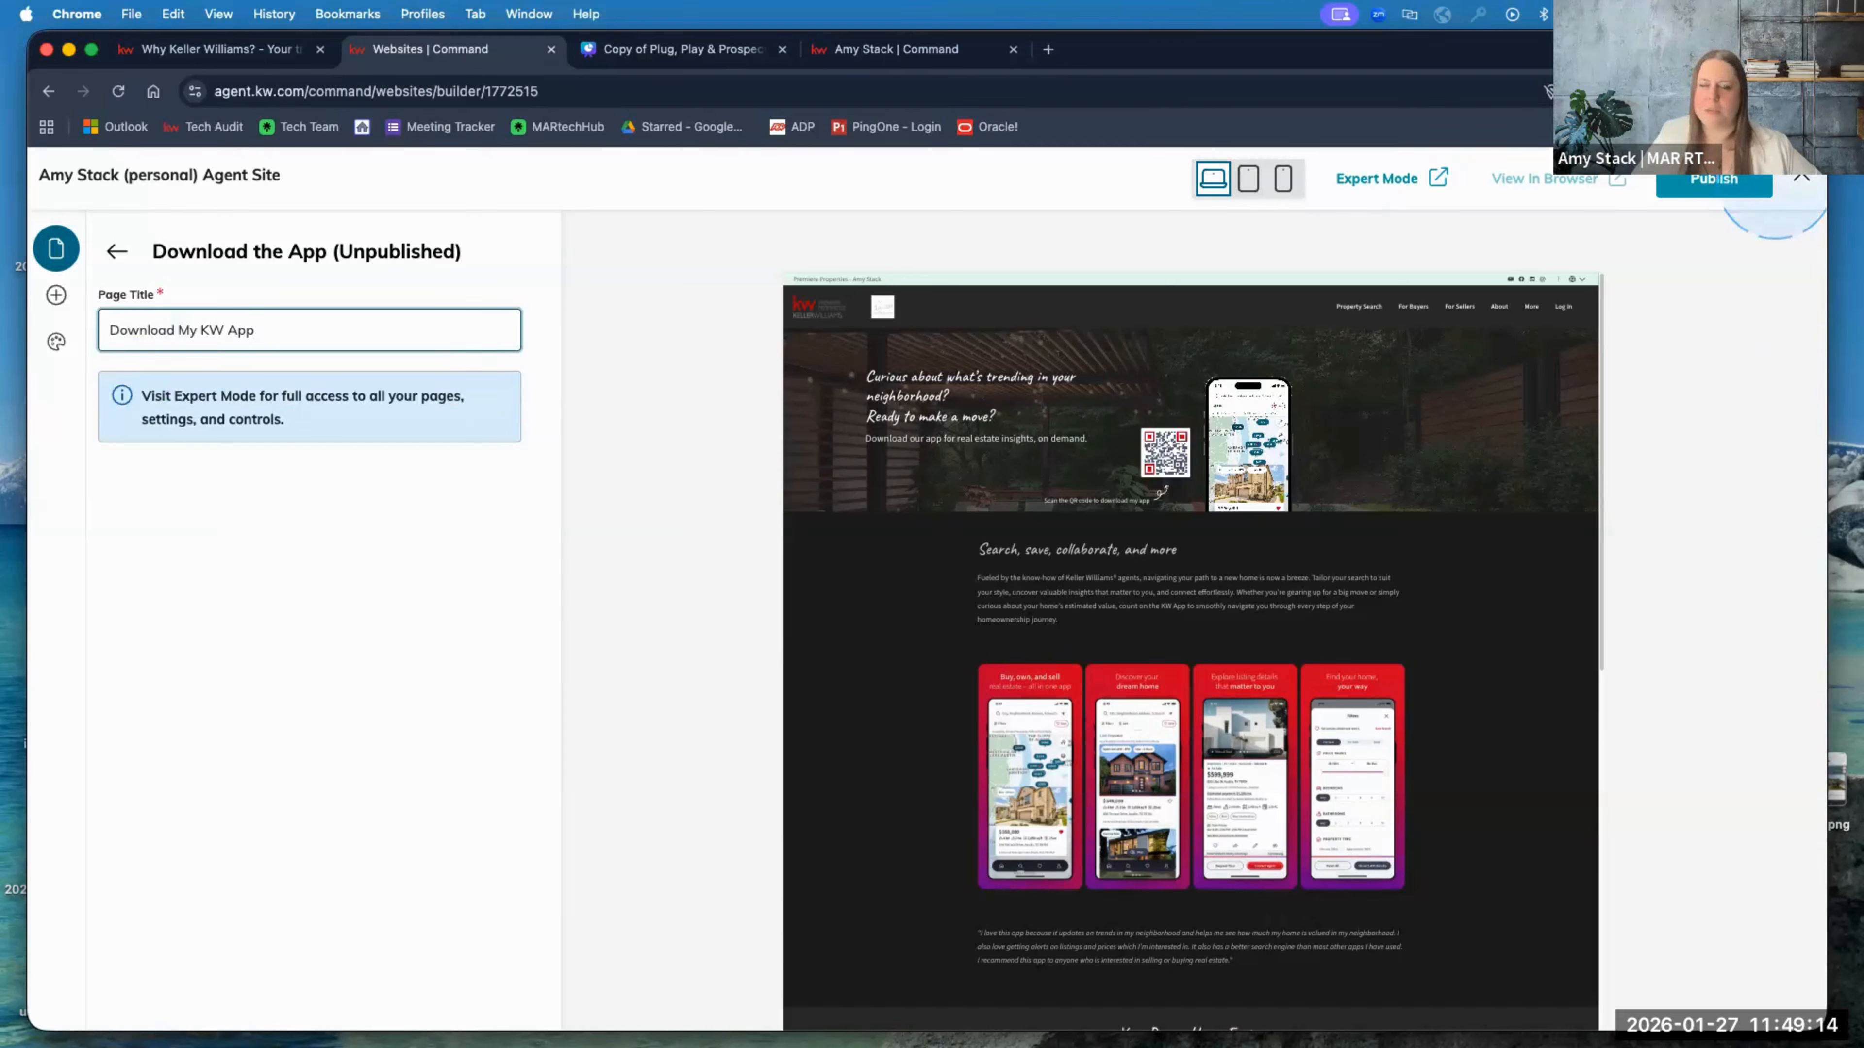
{"action": "left_click", "coordinate": [1710, 179]}
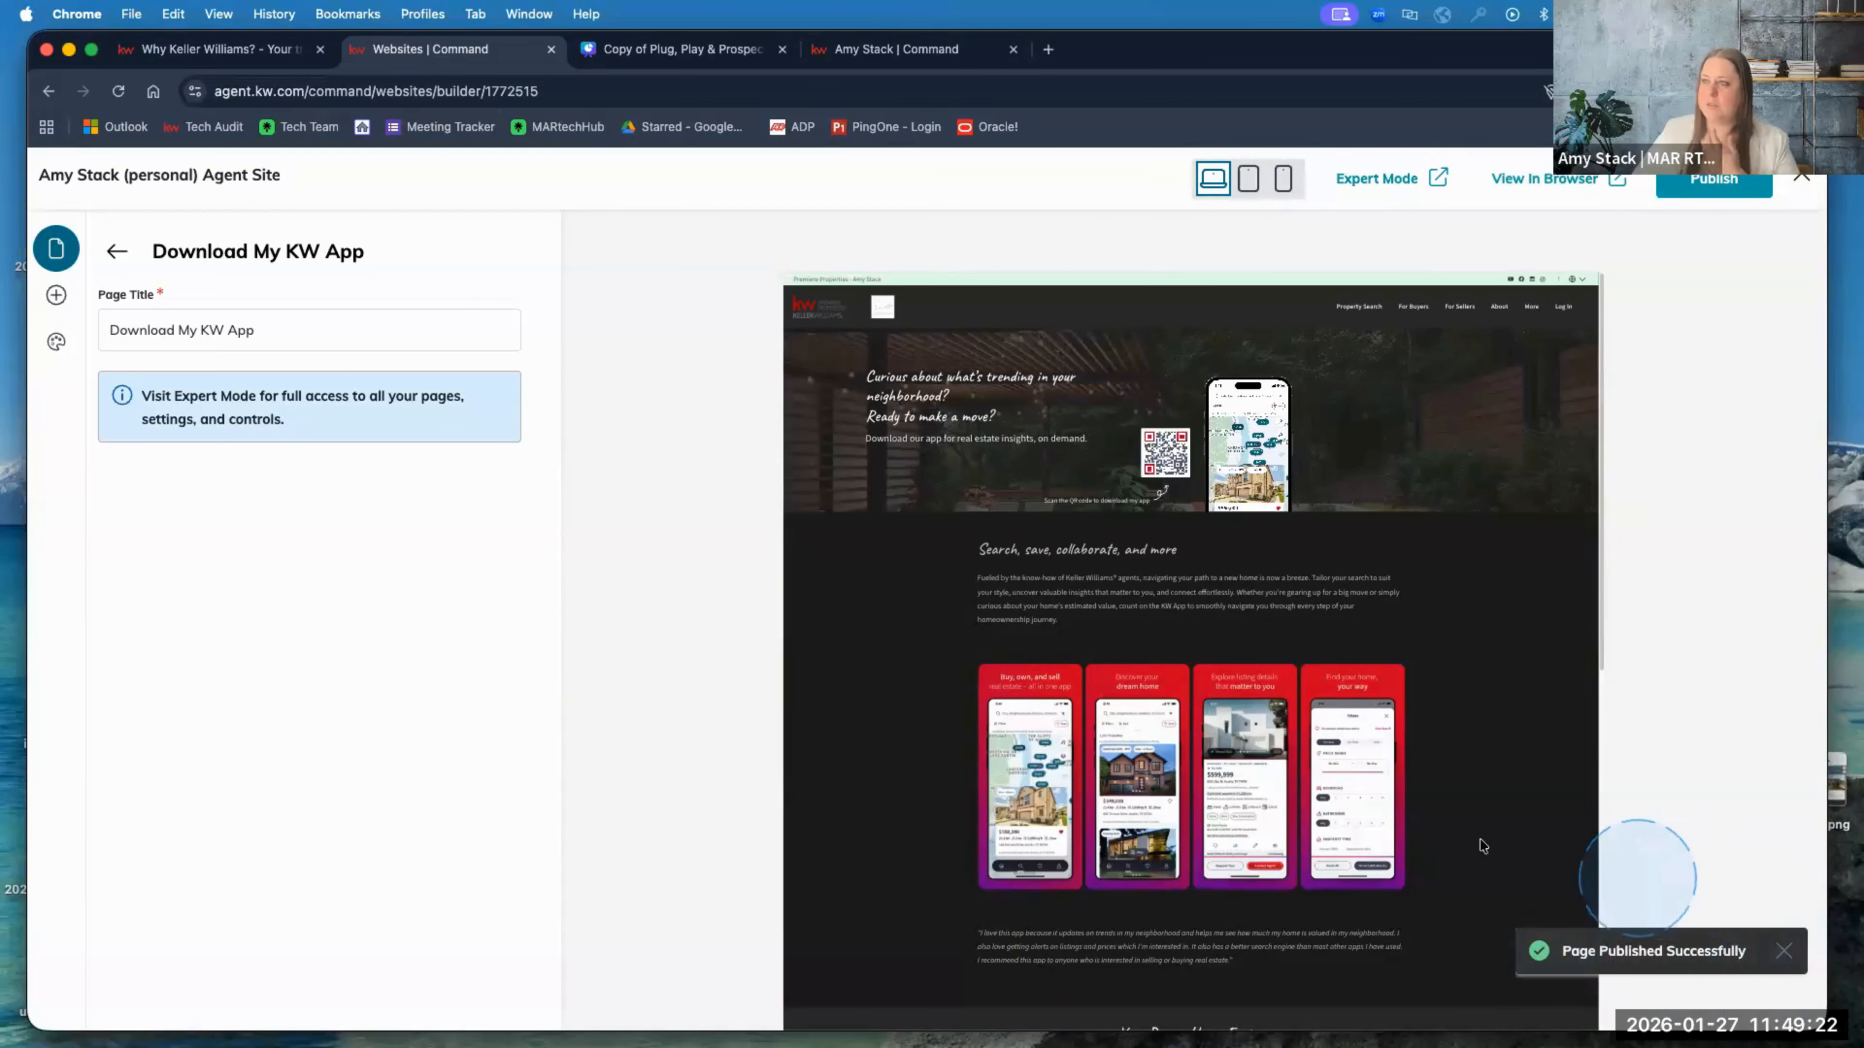
{"action": "left_click", "coordinate": [258, 51]}
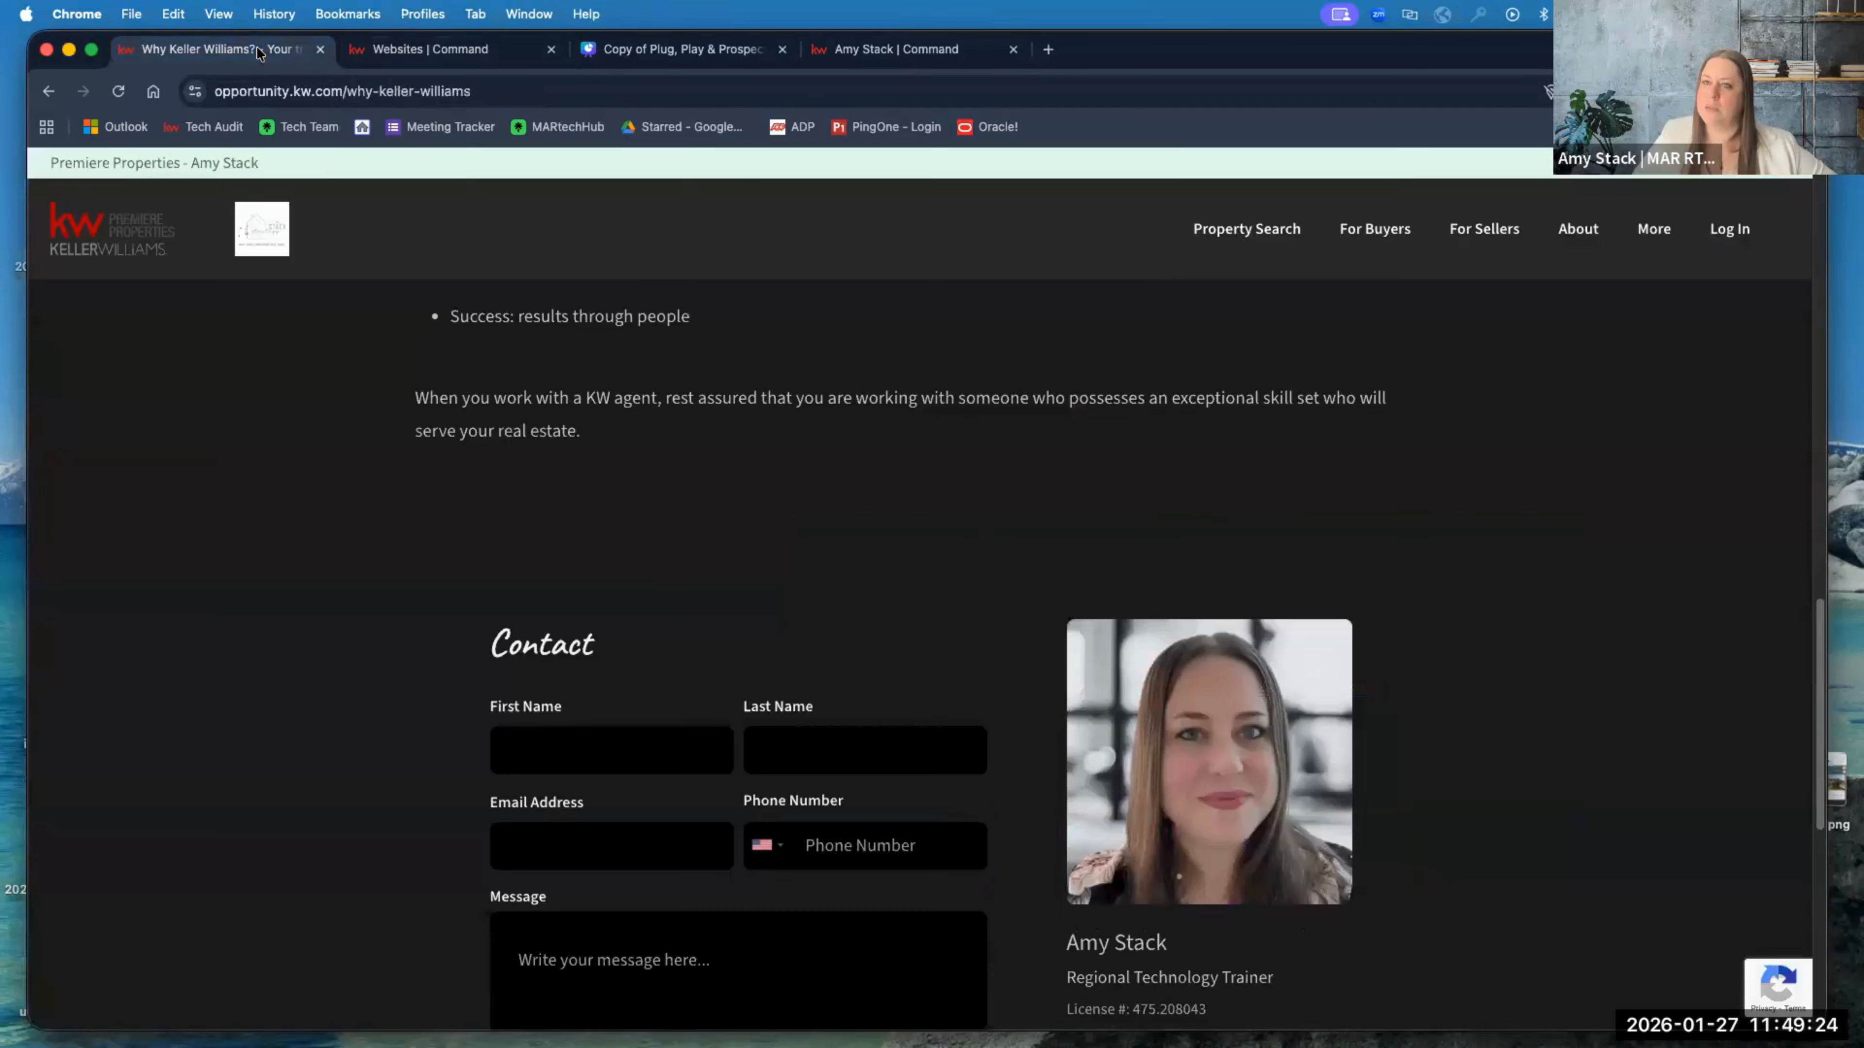
{"action": "left_click", "coordinate": [119, 91]}
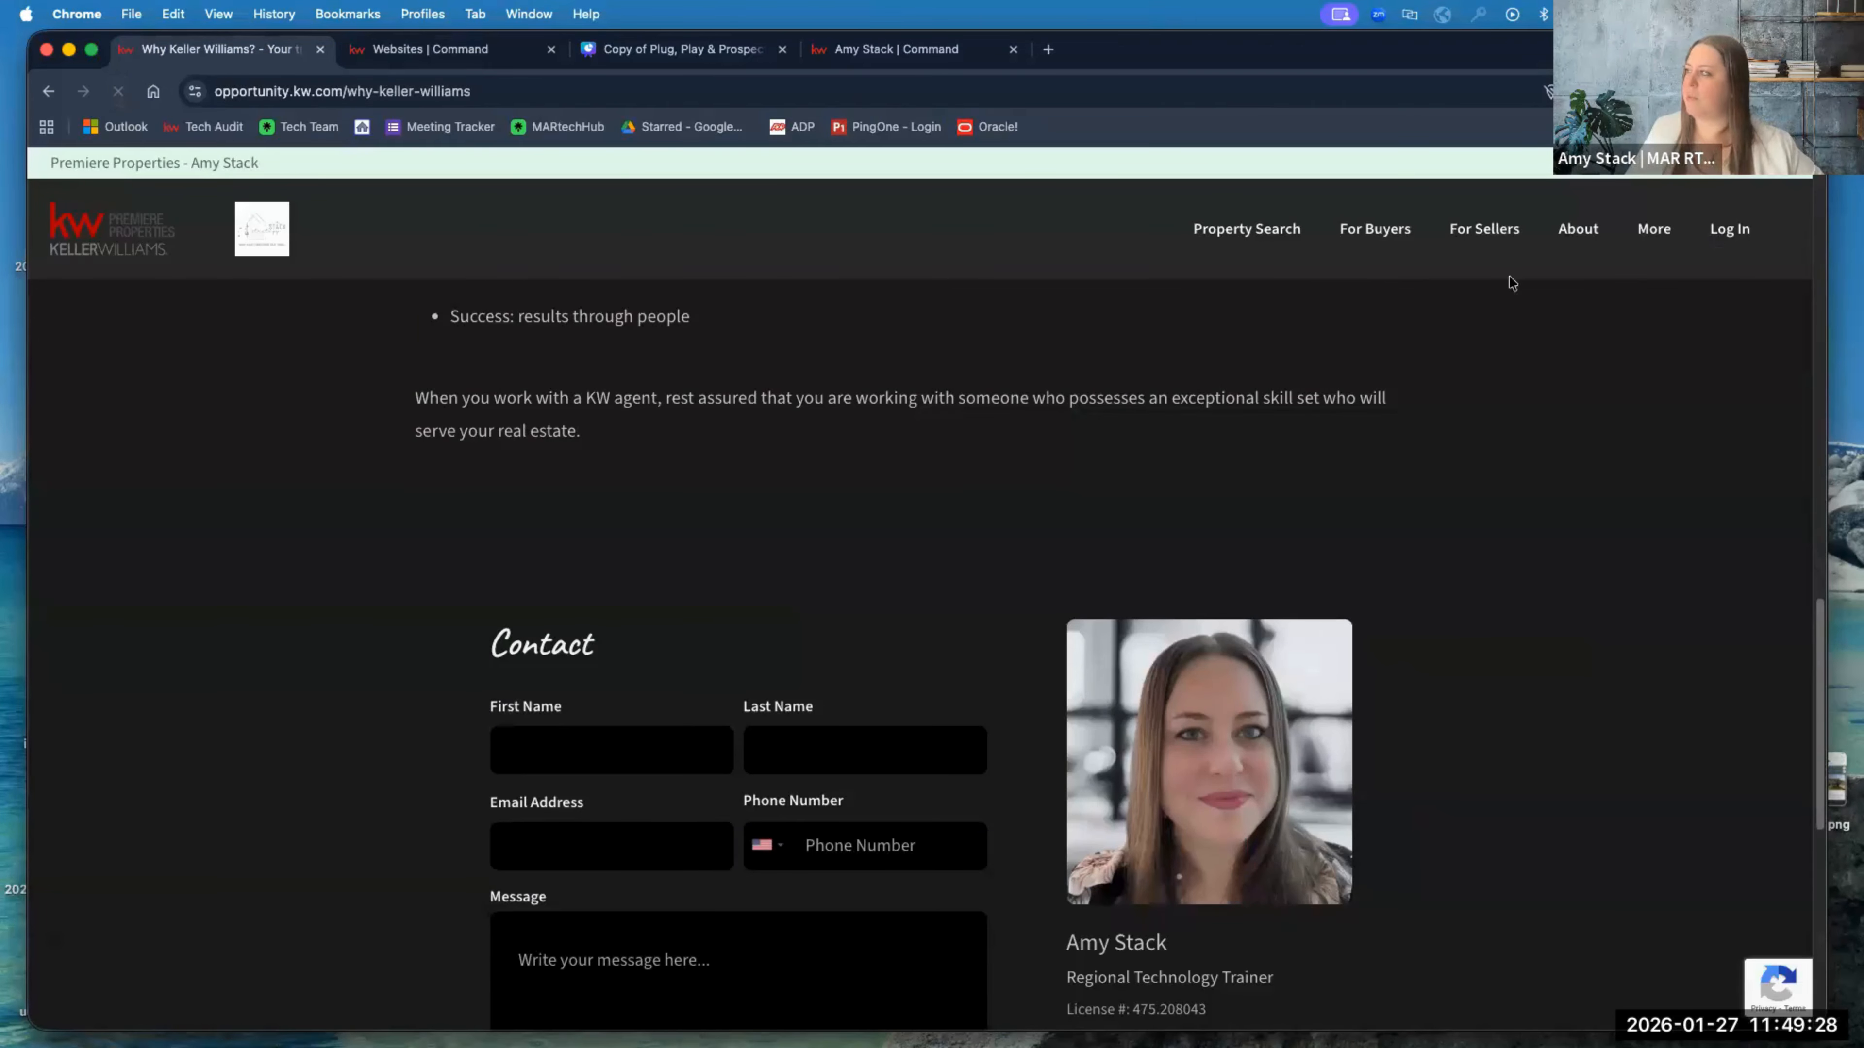
{"action": "left_click", "coordinate": [1665, 233]}
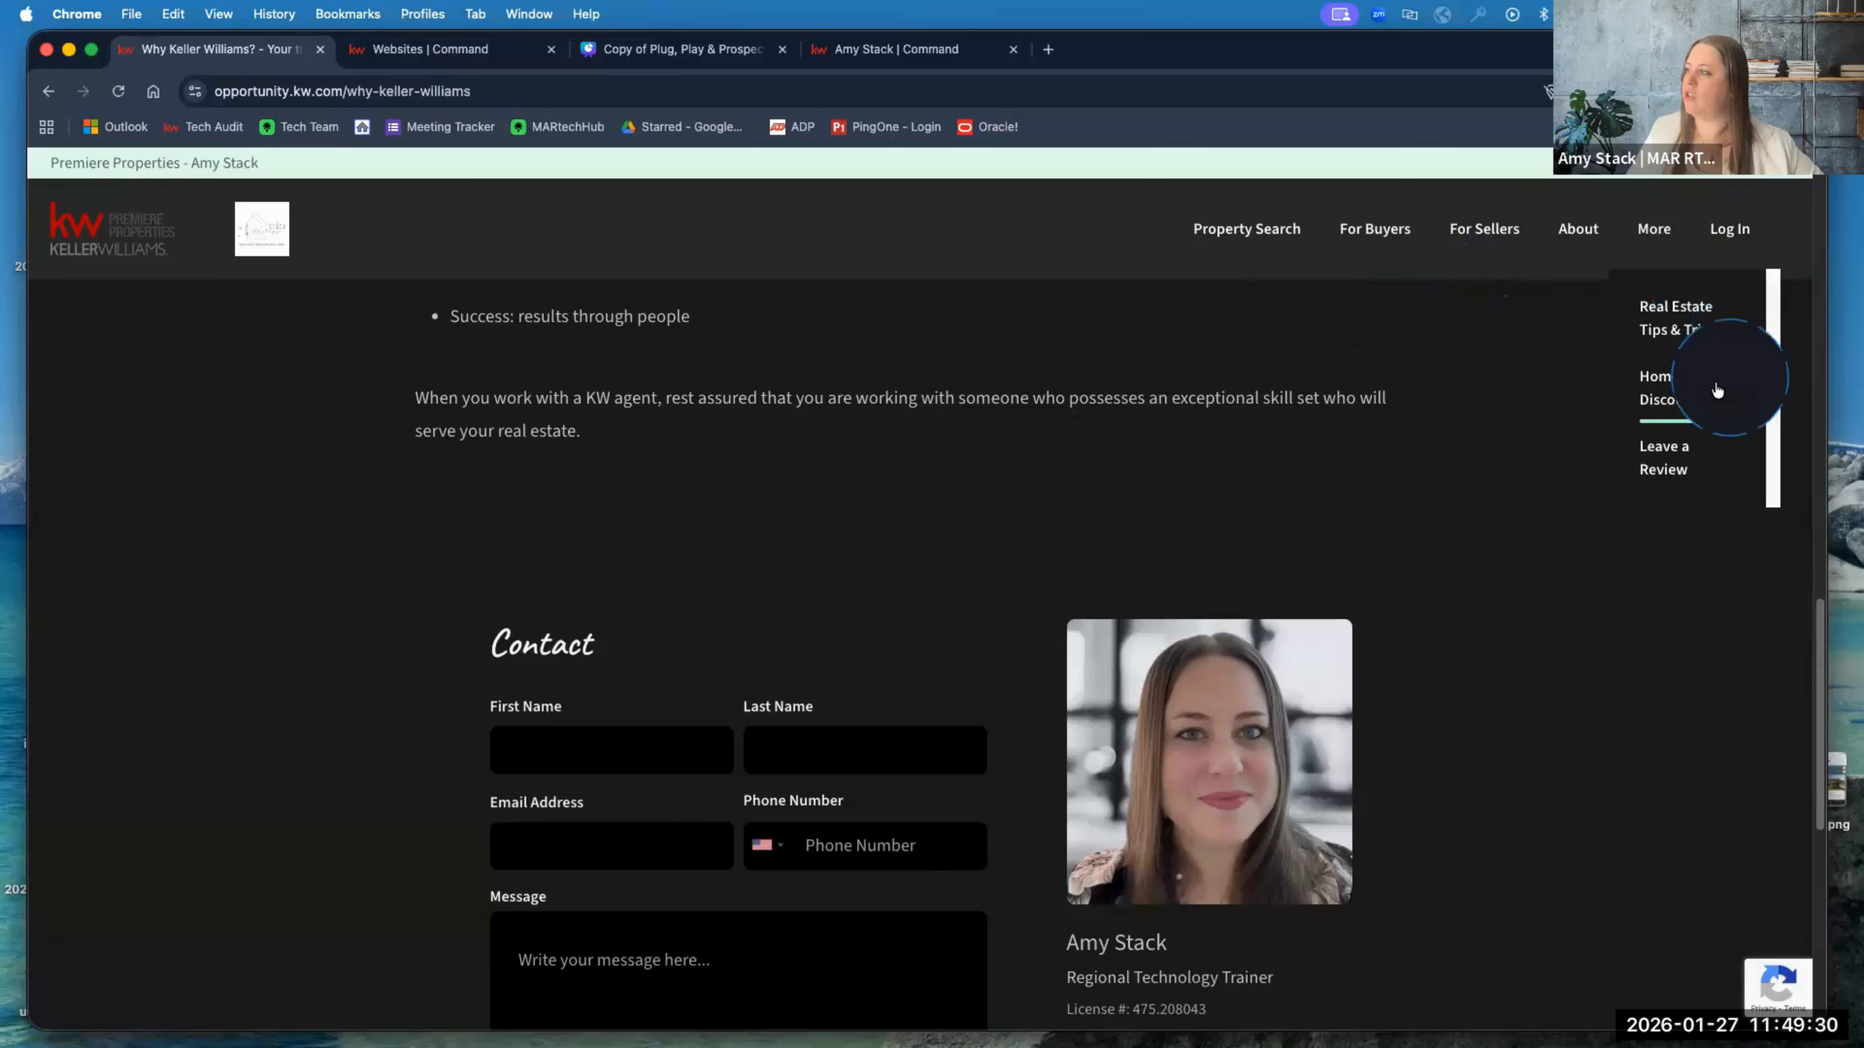
{"action": "scroll", "coordinate": [1714, 386], "scroll_direction": "down", "scroll_amount": 4}
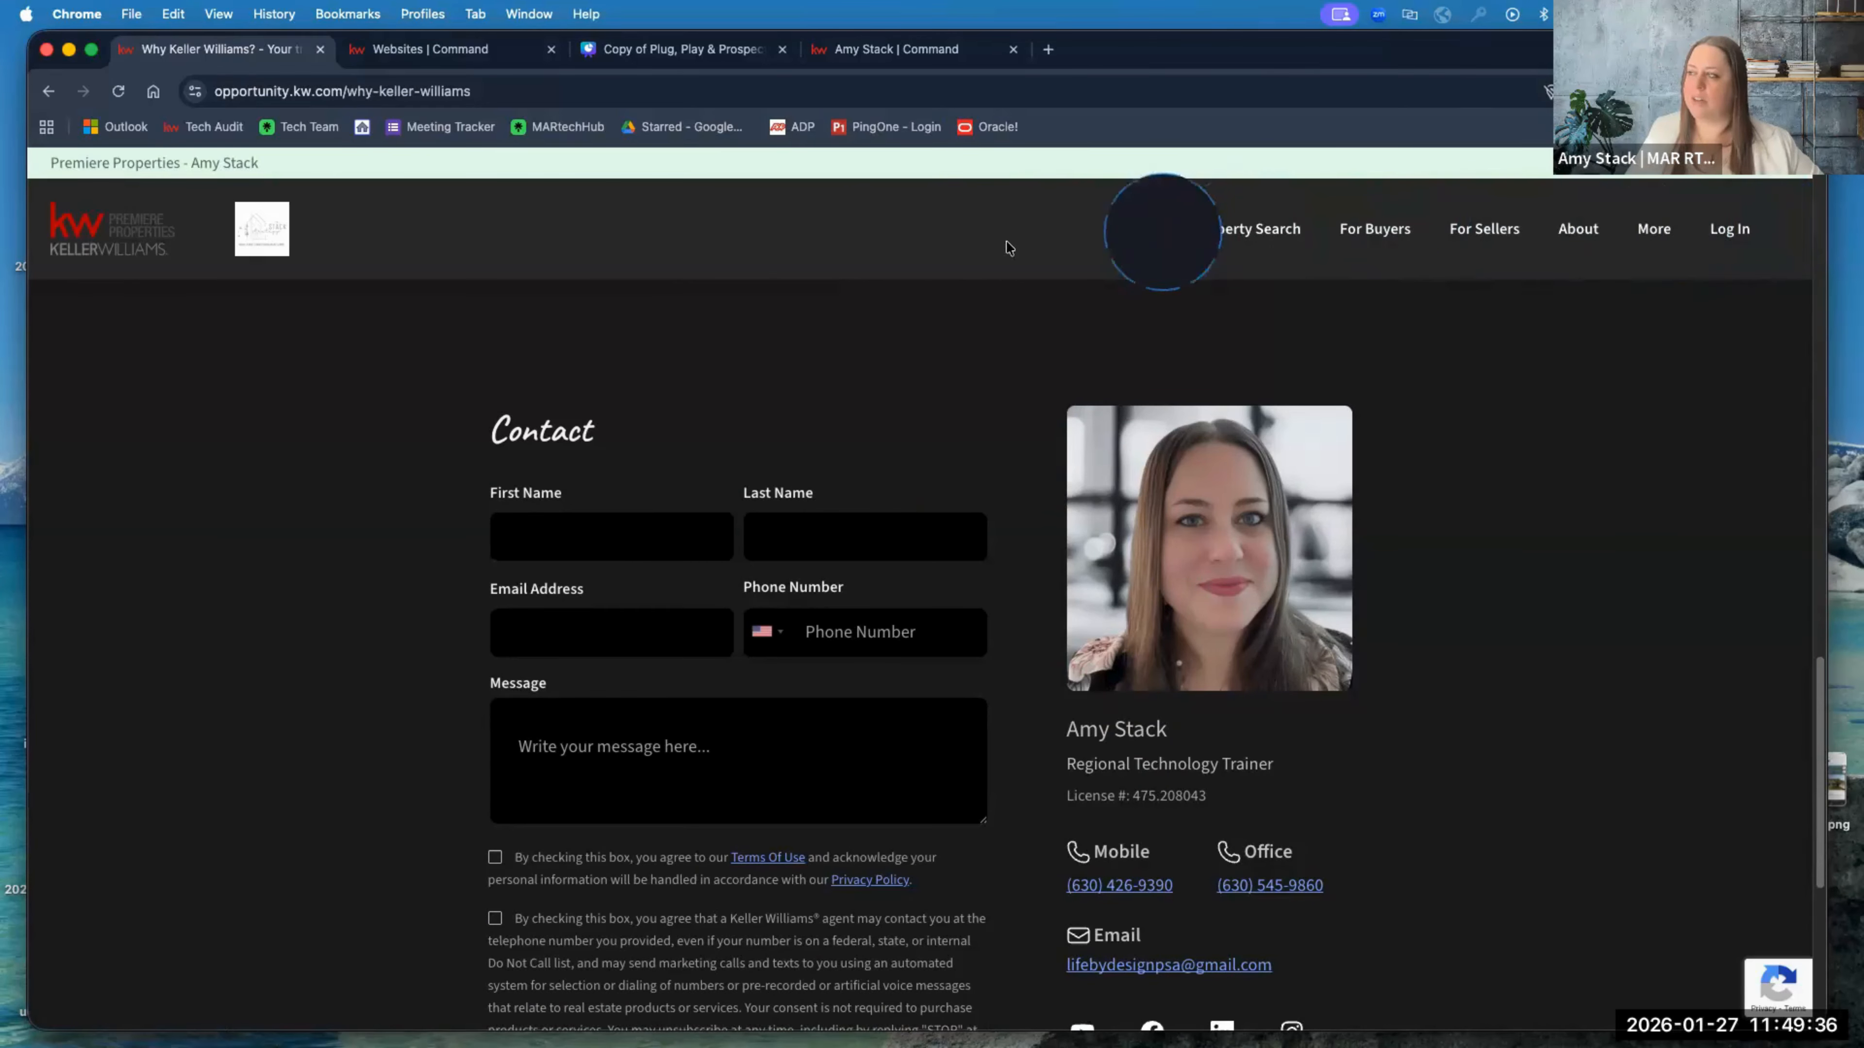
{"action": "mouse_move", "coordinate": [1624, 274]}
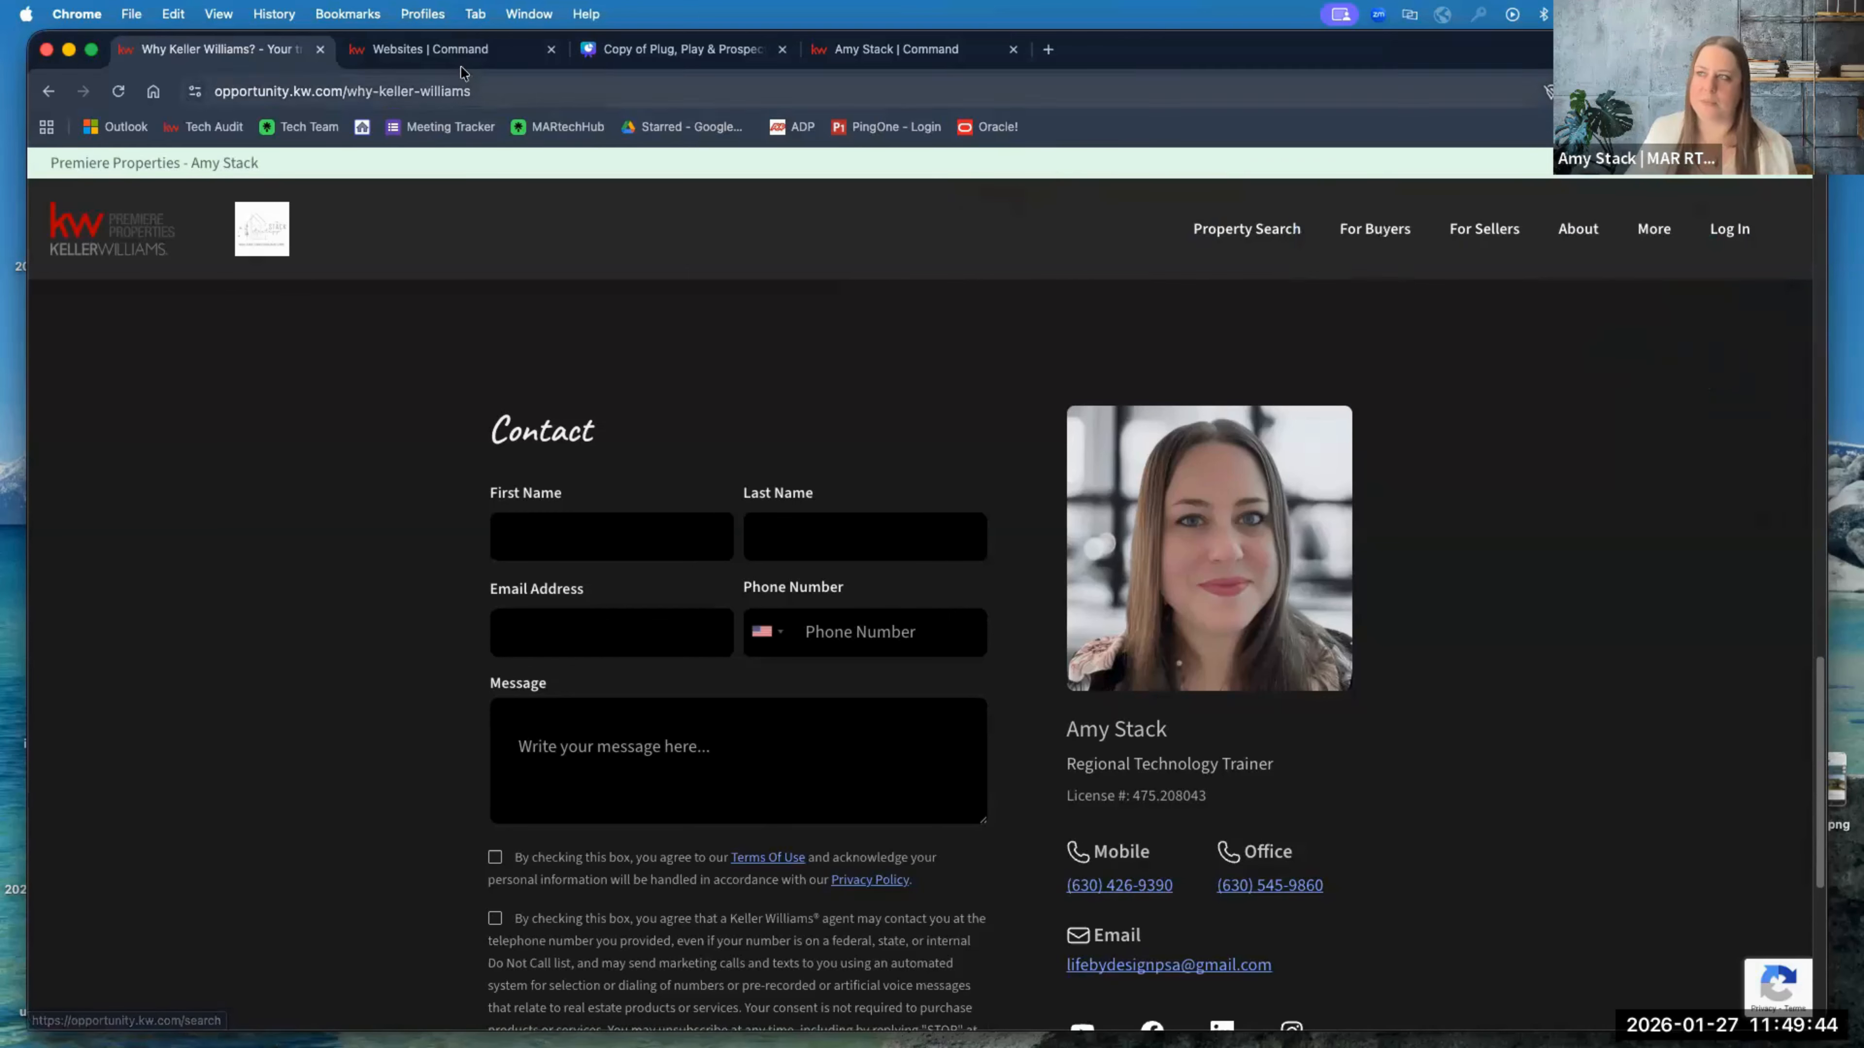
{"action": "left_click", "coordinate": [466, 47]}
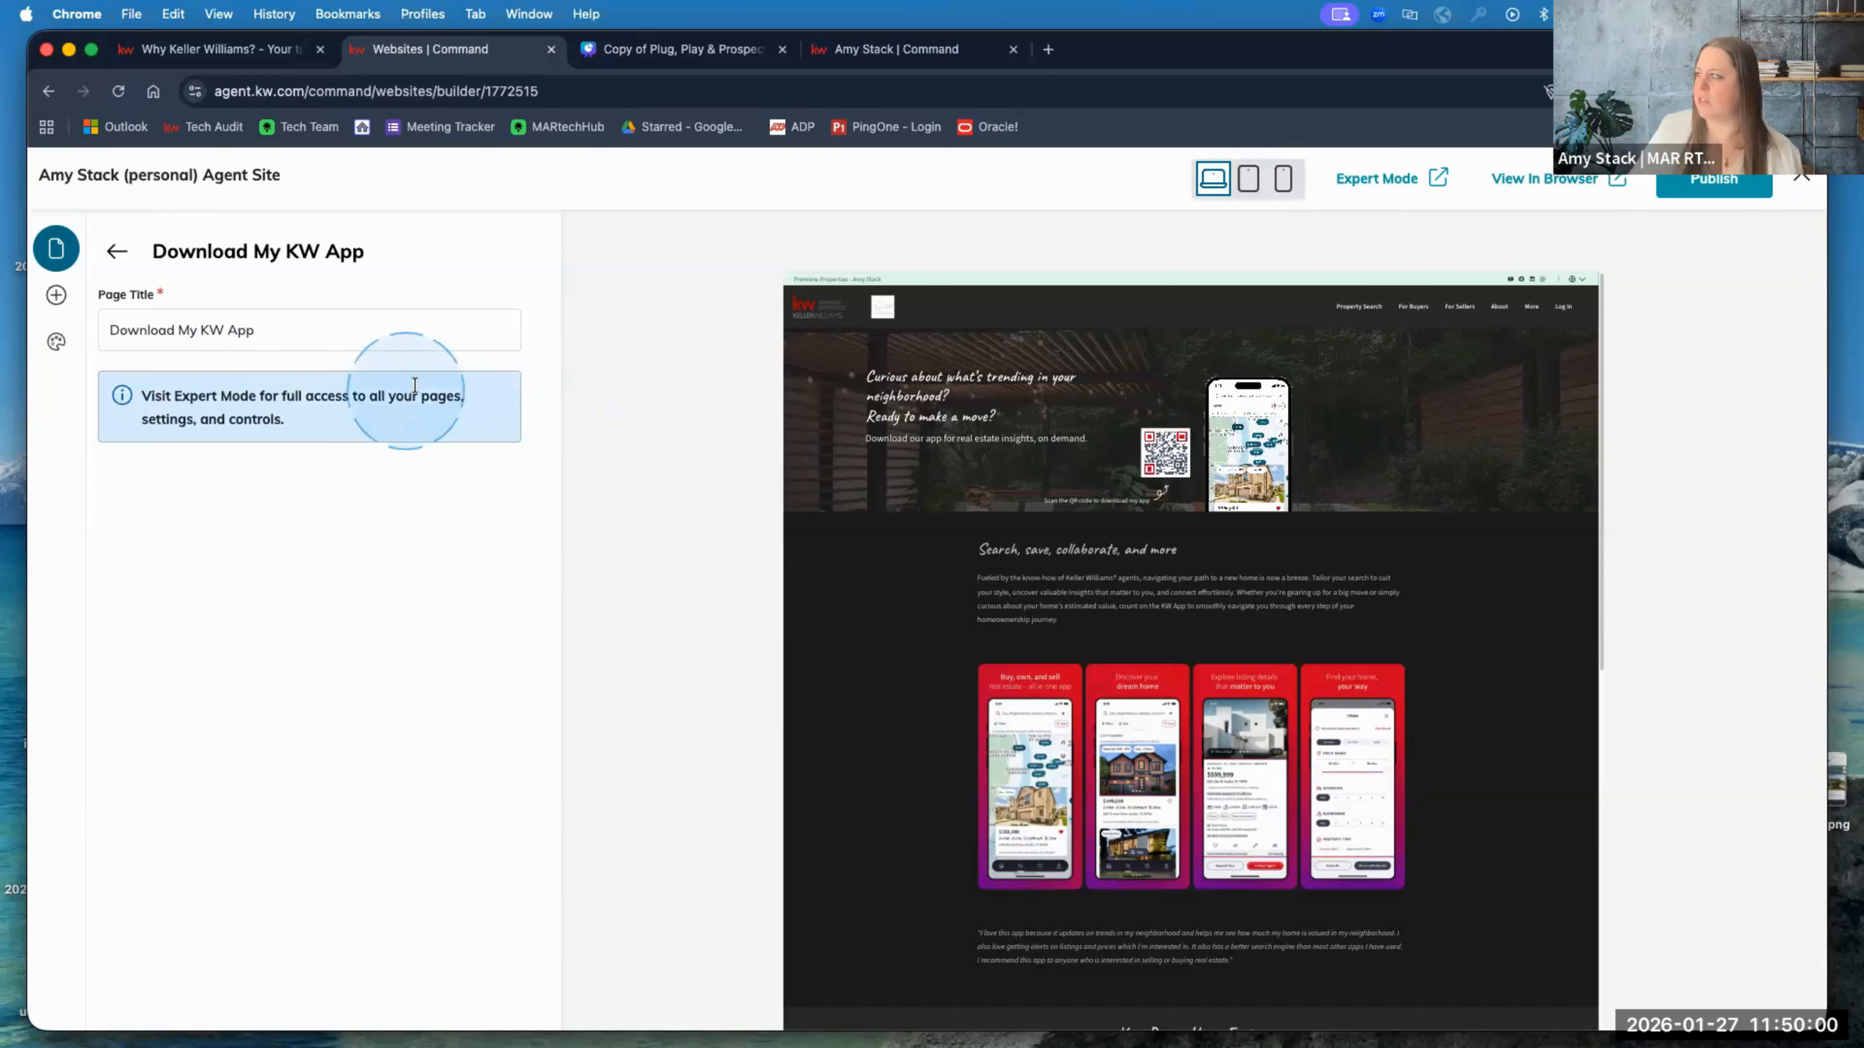
Step: Open the site's page list, then open and cancel the Create Page template chooser
{"action": "left_click", "coordinate": [56, 248]}
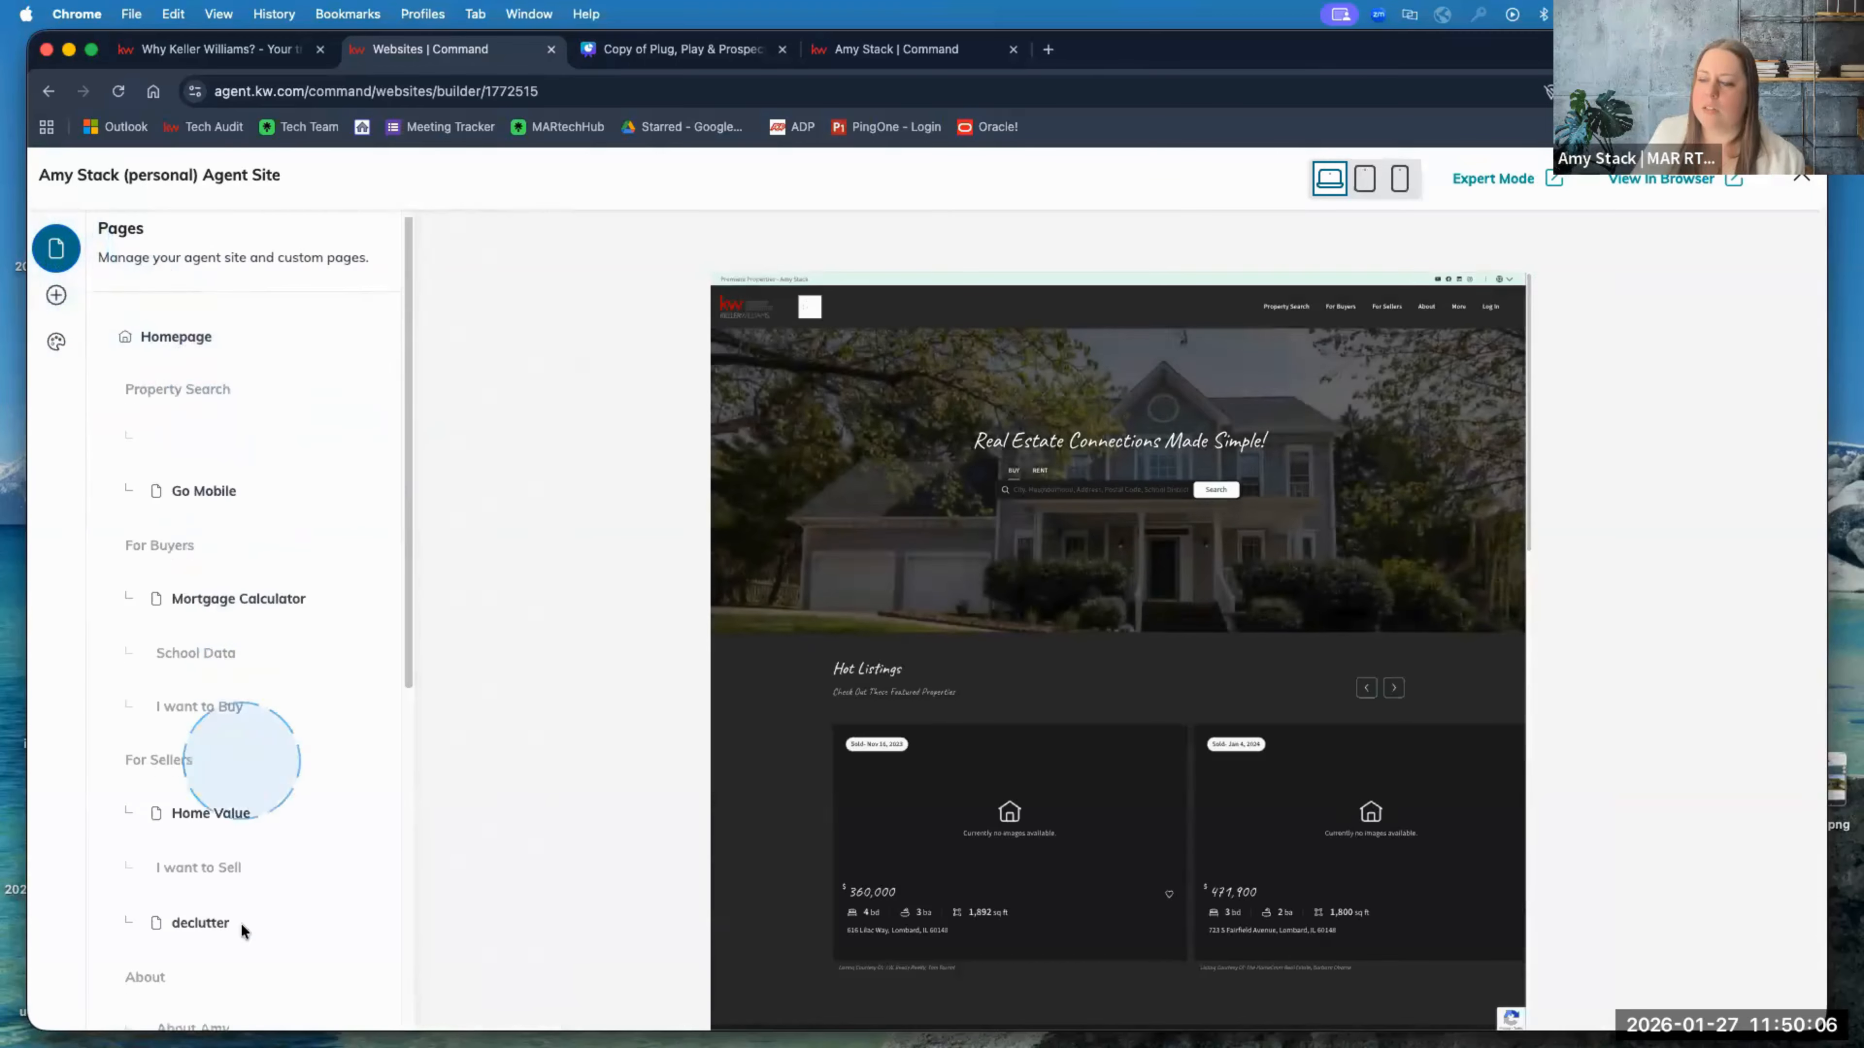
{"action": "scroll", "coordinate": [239, 923], "scroll_direction": "down", "scroll_amount": 10}
{"action": "left_click", "coordinate": [234, 894]}
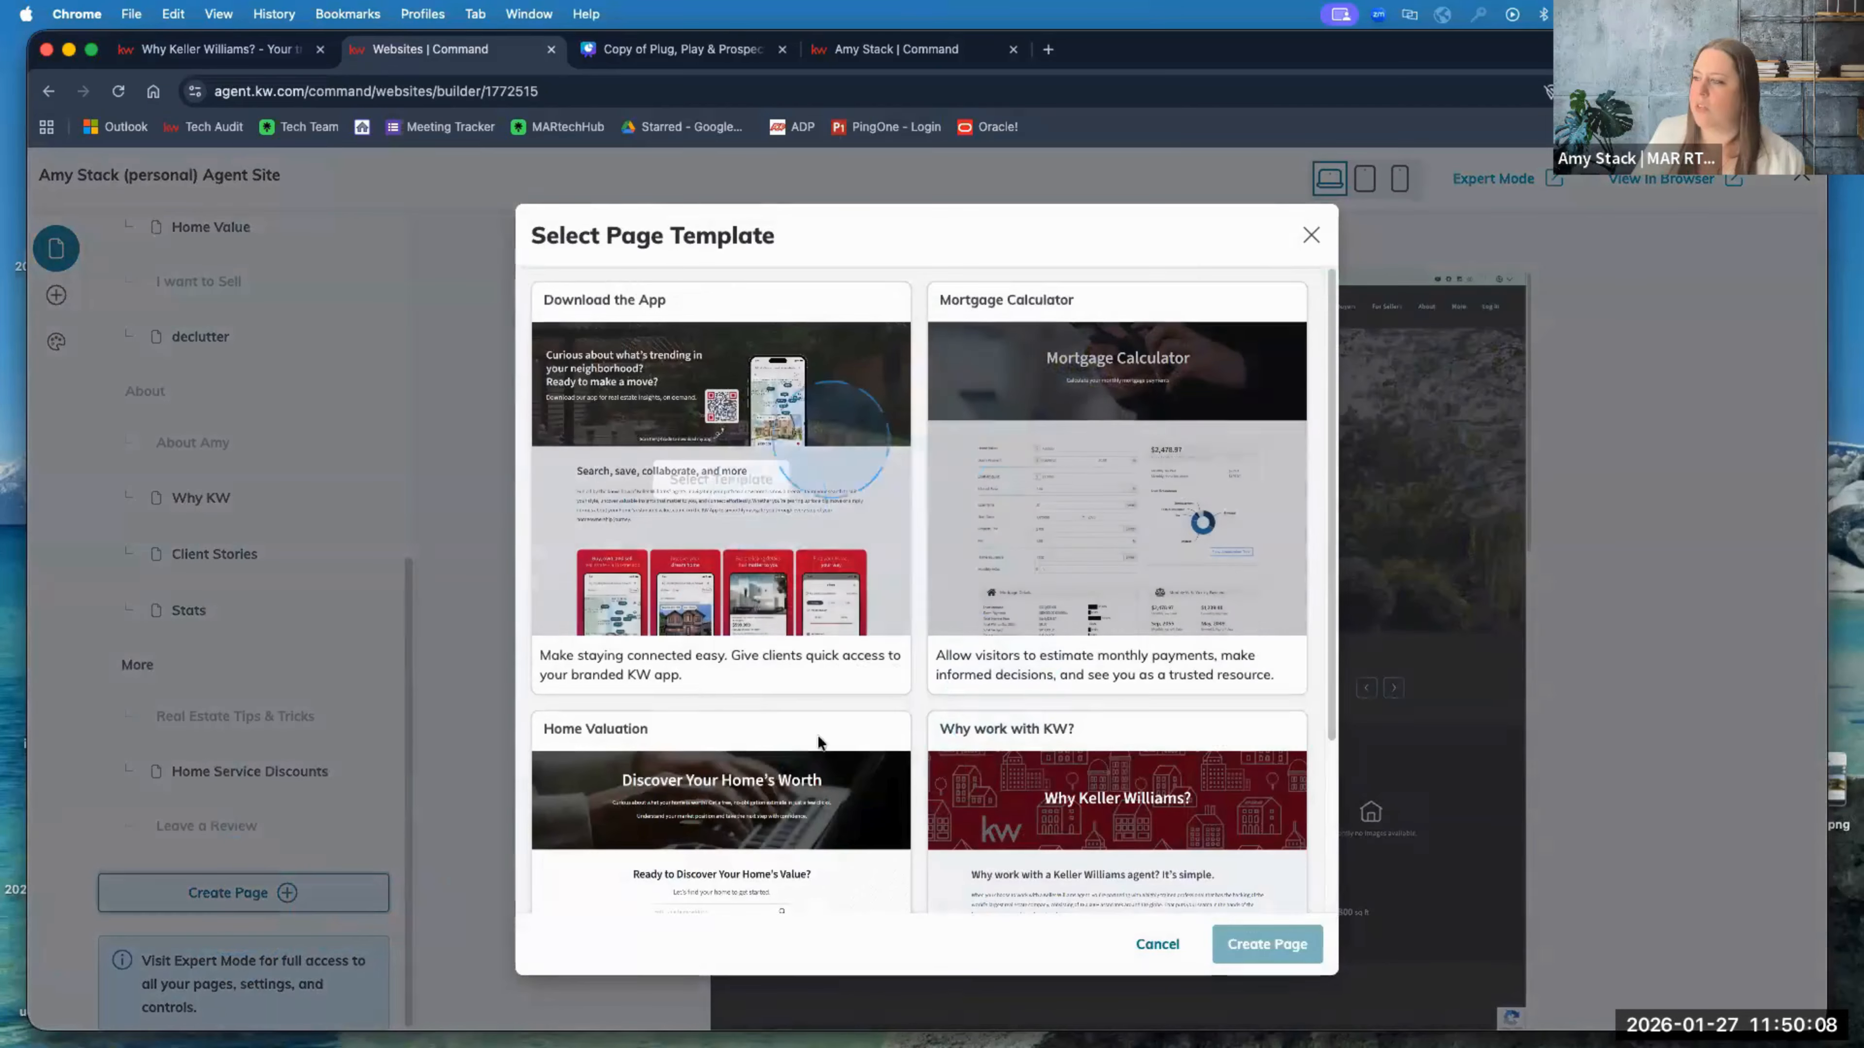
{"action": "scroll", "coordinate": [1048, 555], "scroll_direction": "down", "scroll_amount": 3}
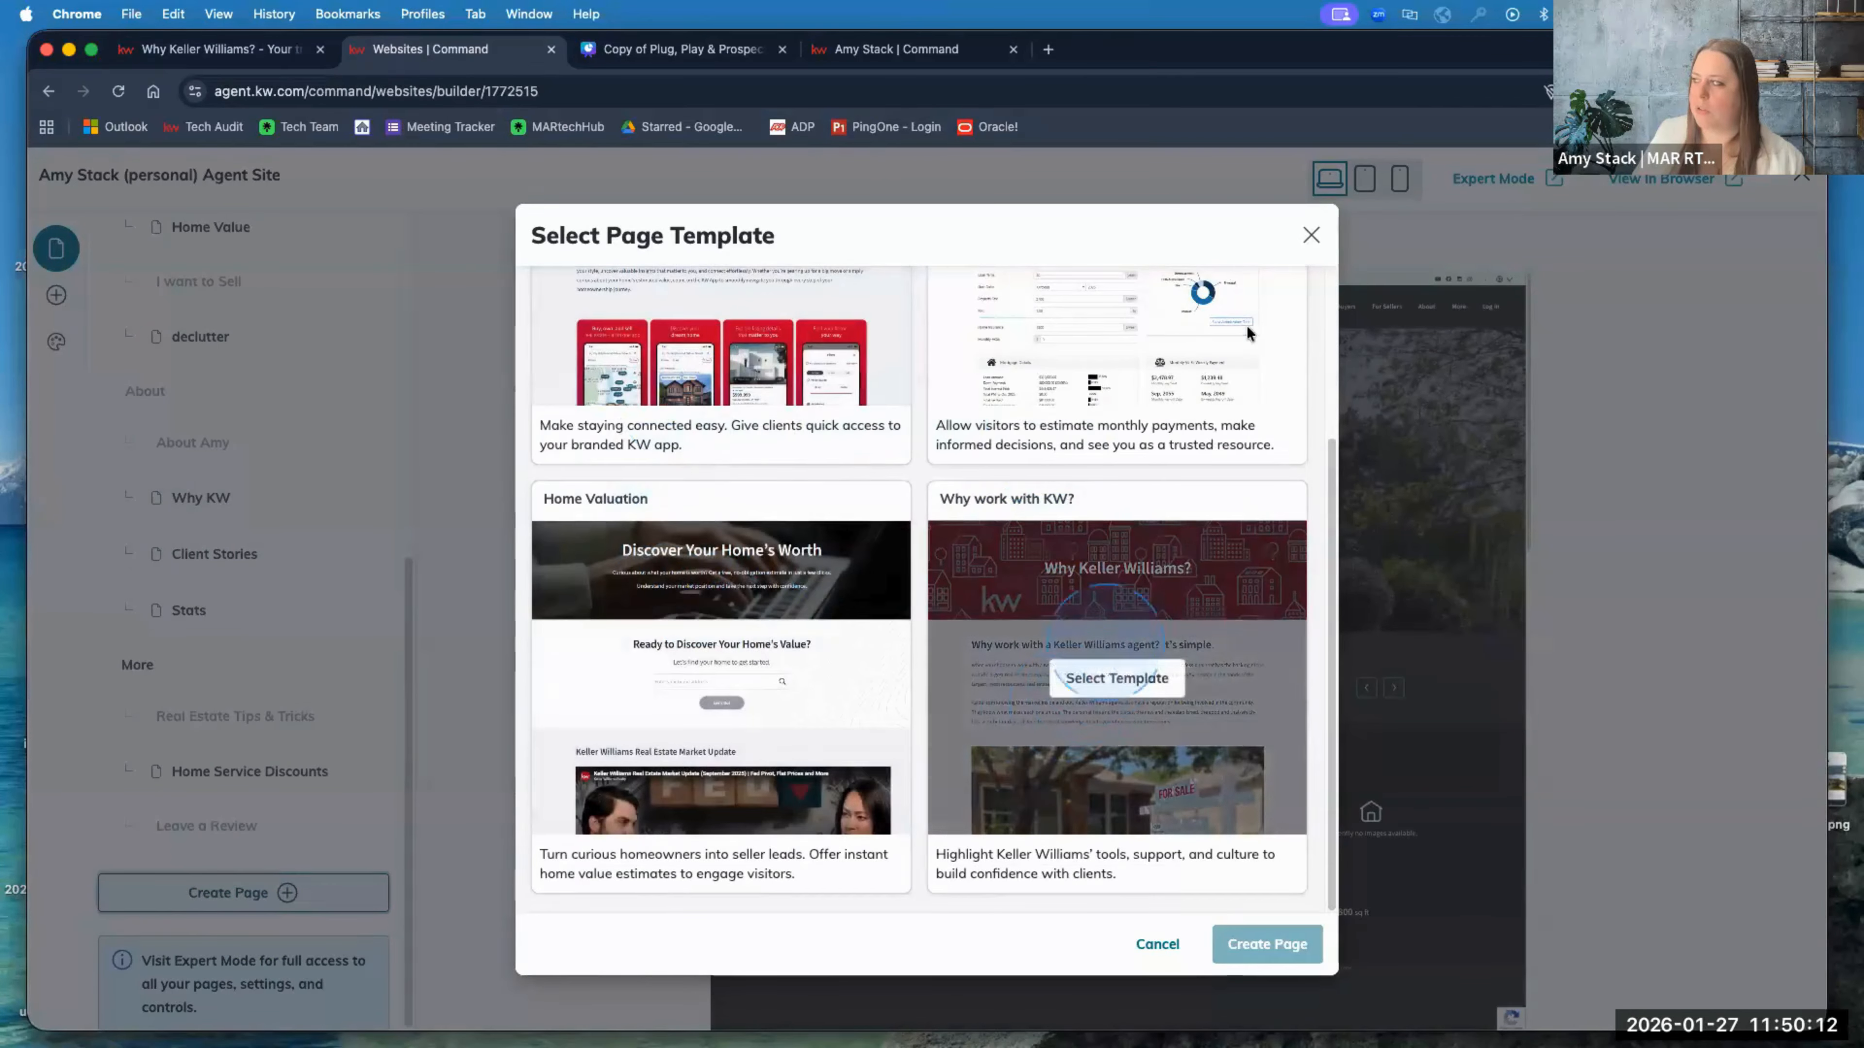
{"action": "left_click", "coordinate": [1310, 236]}
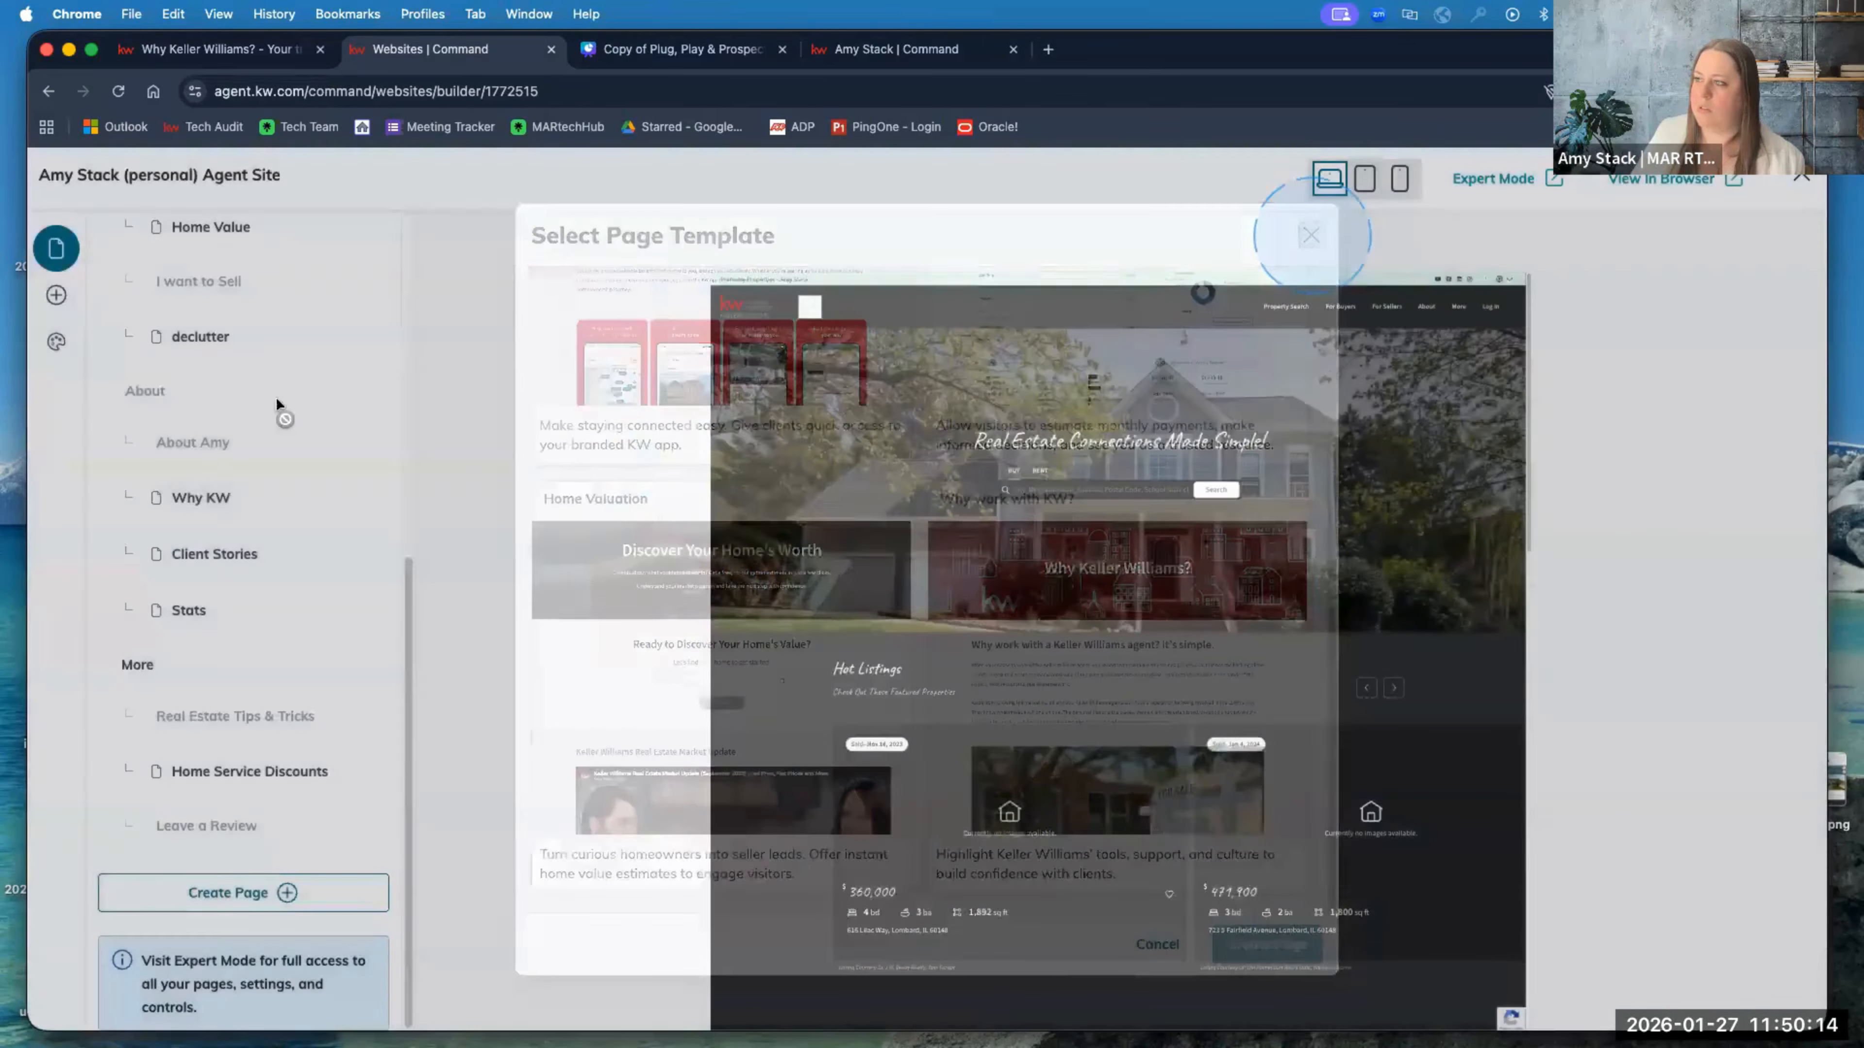
{"action": "scroll", "coordinate": [220, 441], "scroll_direction": "up", "scroll_amount": 2}
Step: Start a Blog Post from Add Content, then return to the Pages list showing the homepage
{"action": "left_click", "coordinate": [56, 296]}
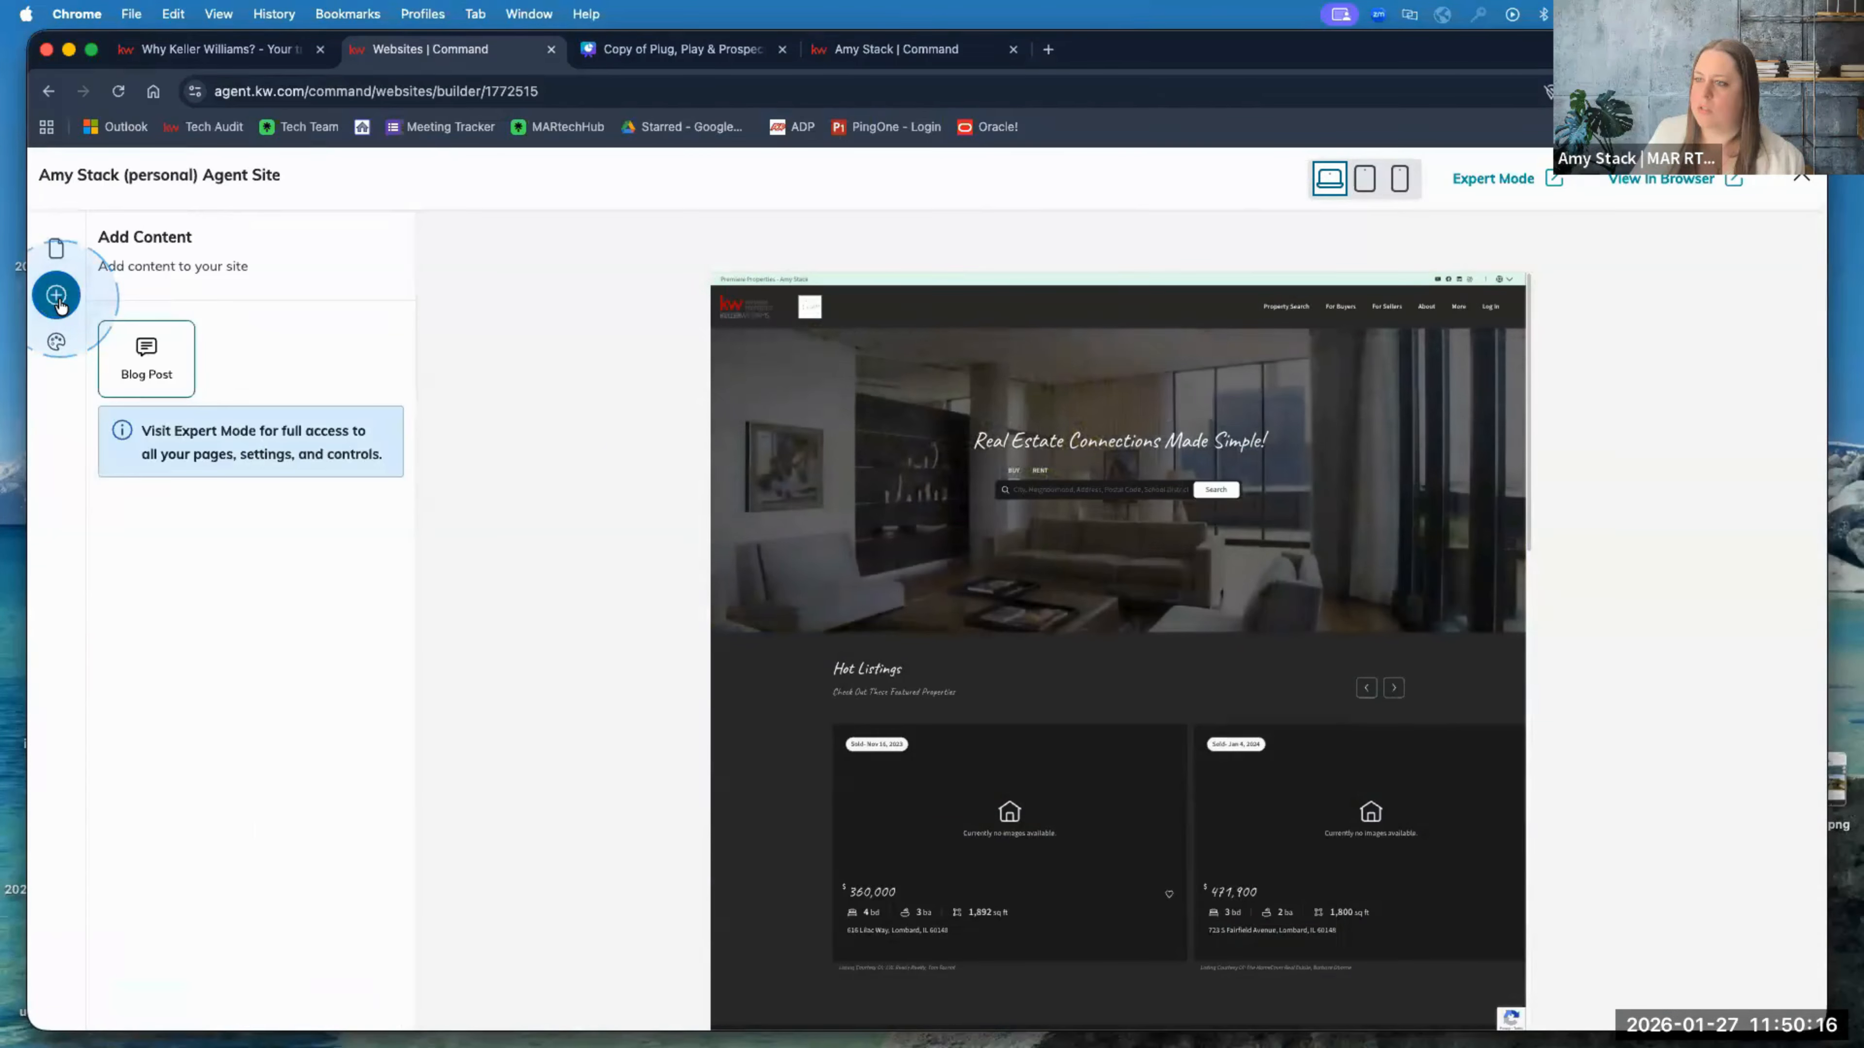
{"action": "left_click", "coordinate": [145, 351]}
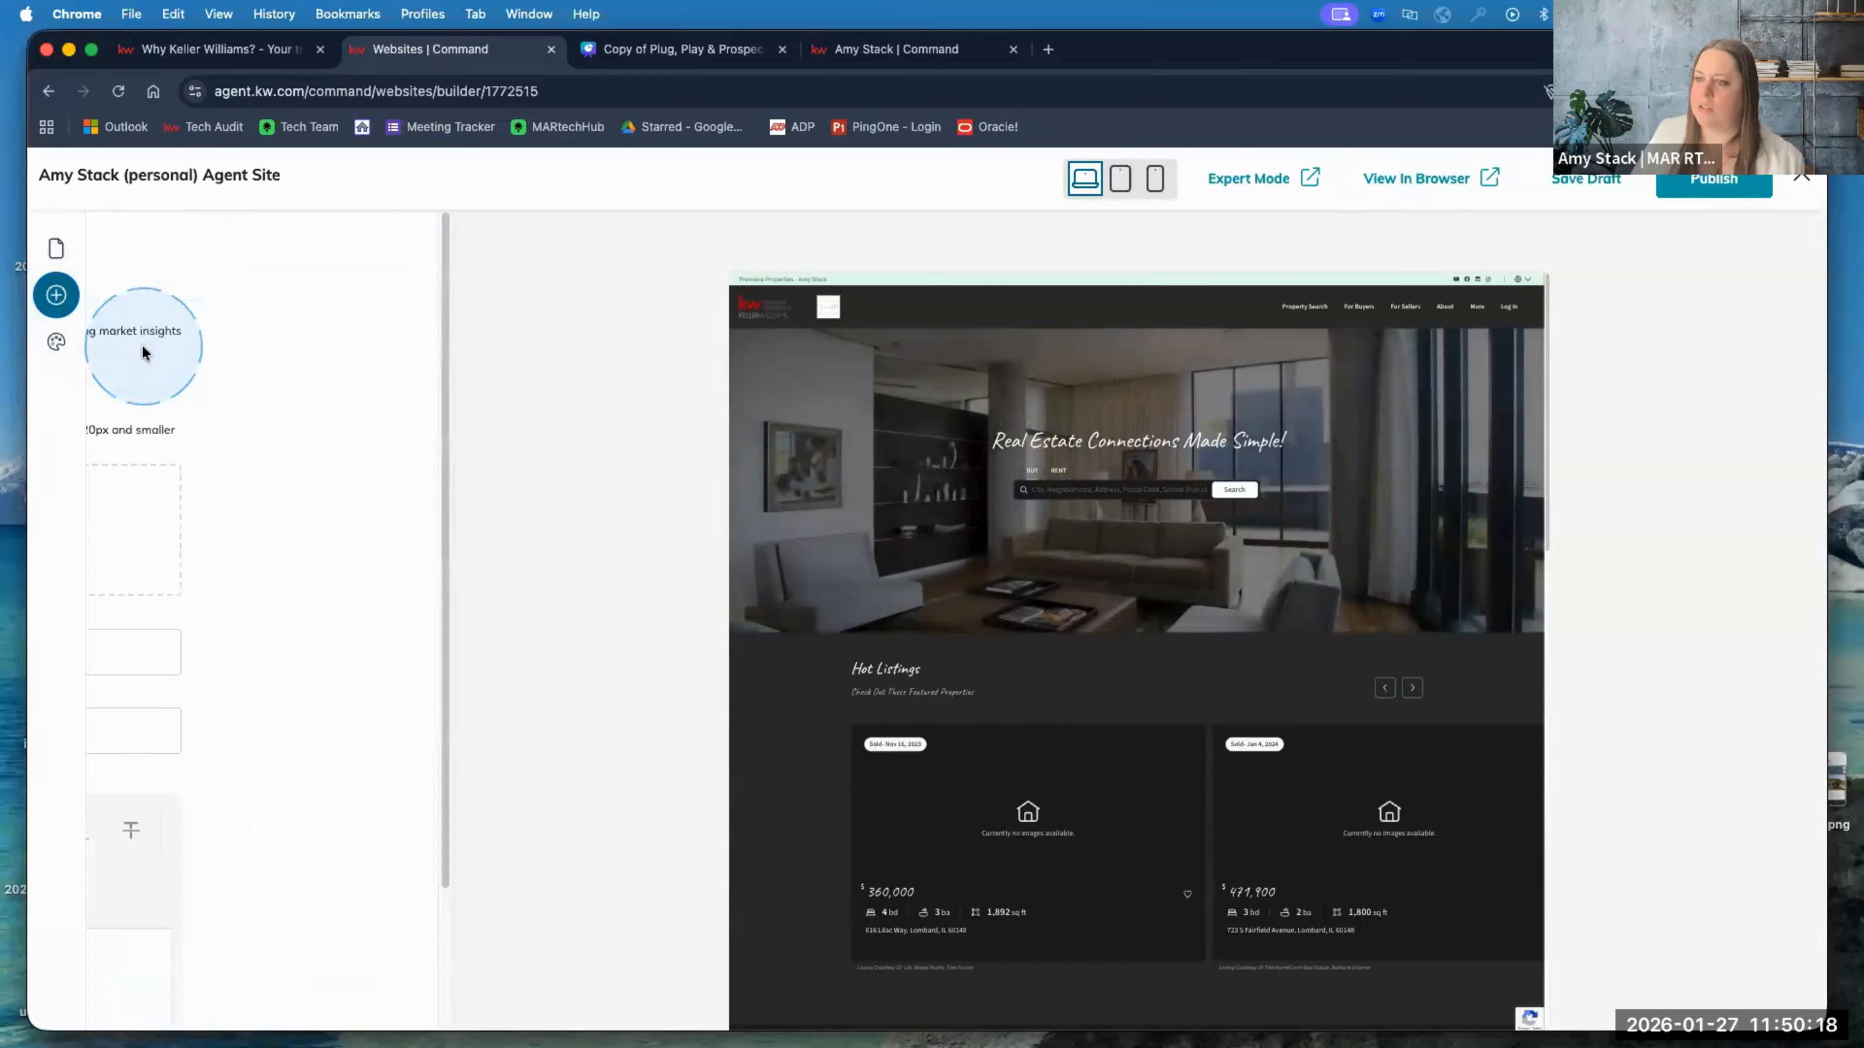
{"action": "scroll", "coordinate": [461, 705], "scroll_direction": "down", "scroll_amount": 3}
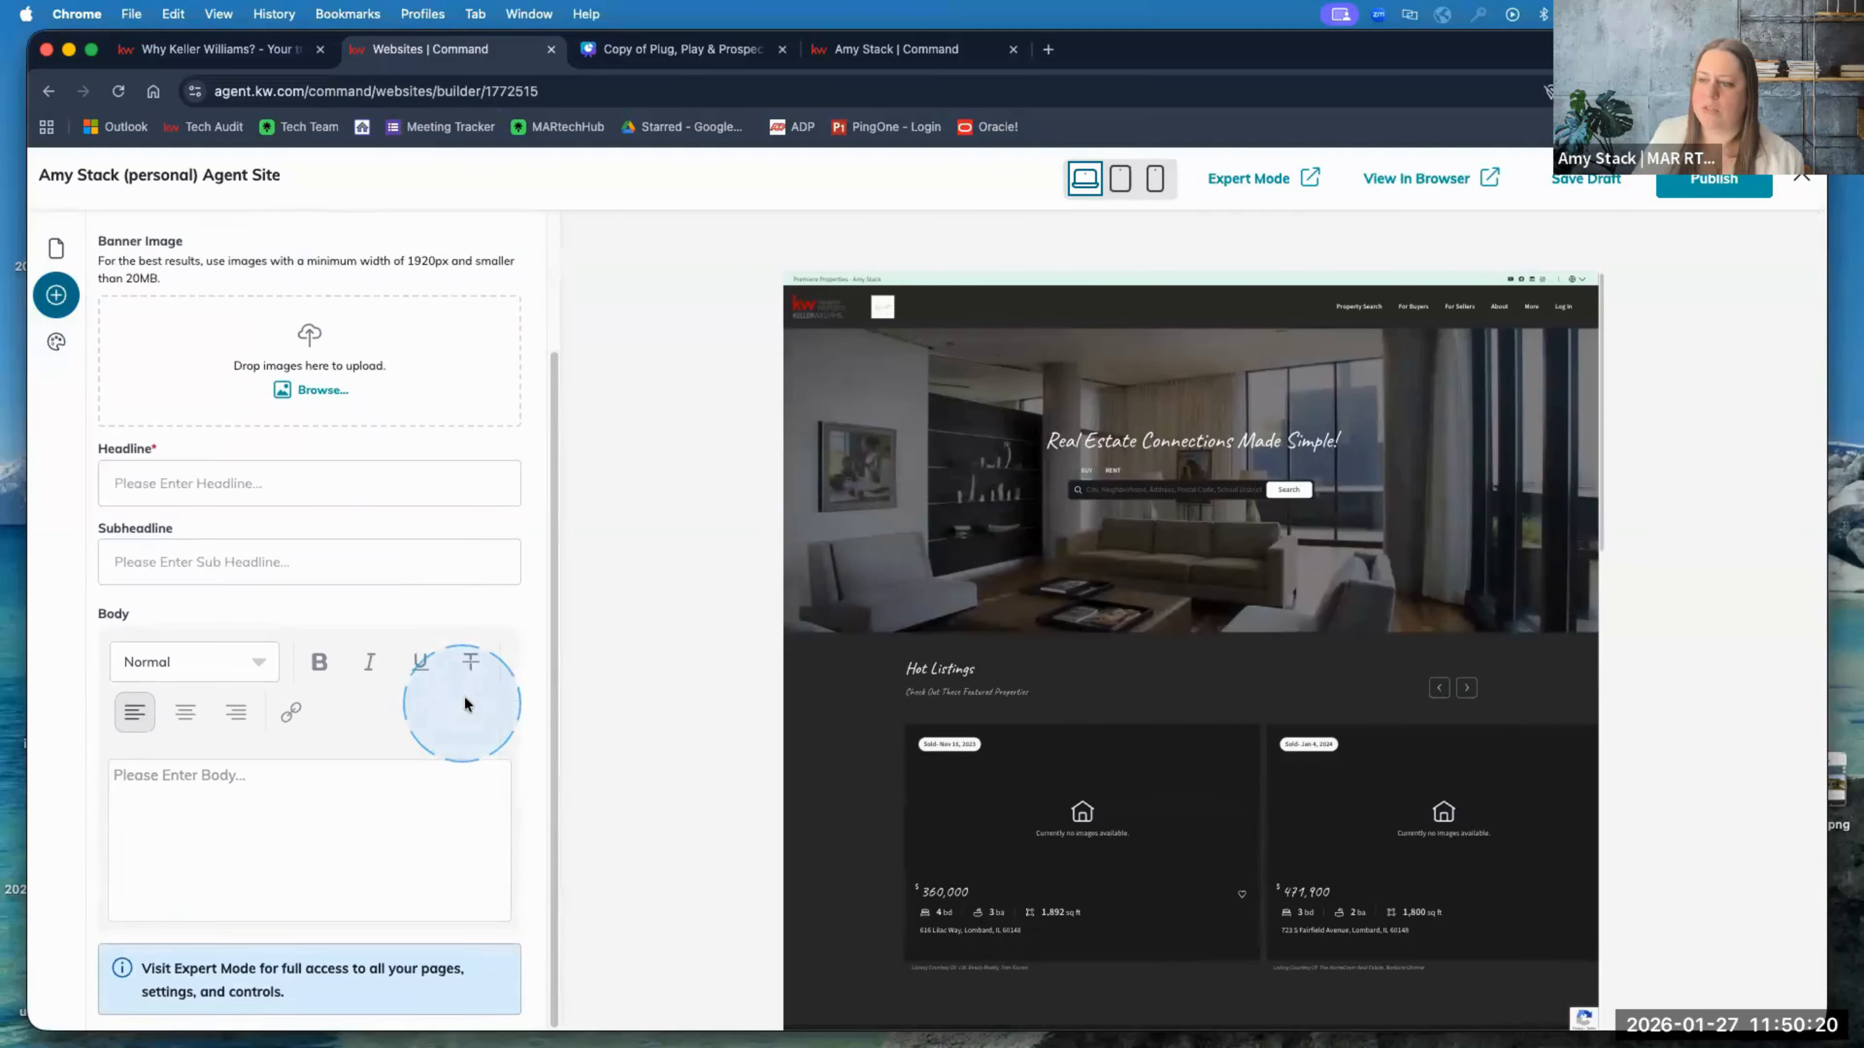
{"action": "scroll", "coordinate": [464, 696], "scroll_direction": "up", "scroll_amount": 3}
{"action": "scroll", "coordinate": [465, 703], "scroll_direction": "down", "scroll_amount": 3}
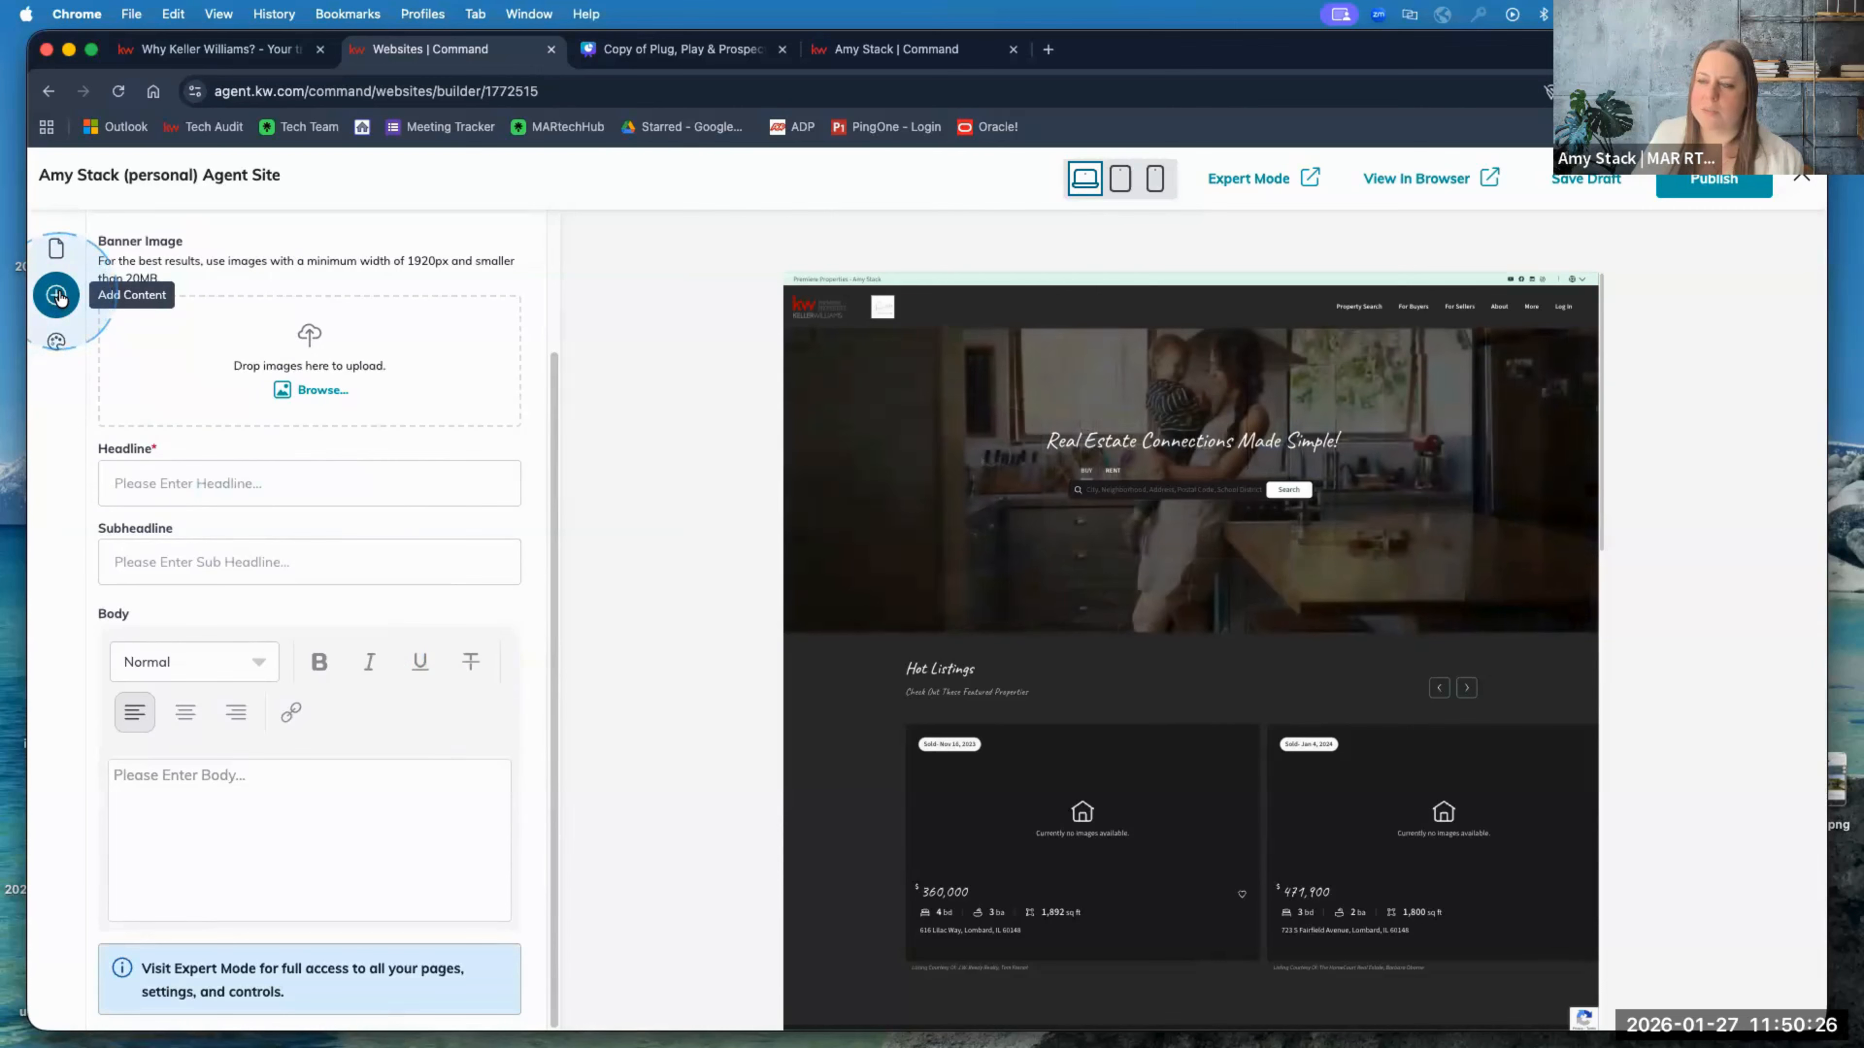
{"action": "left_click", "coordinate": [56, 249]}
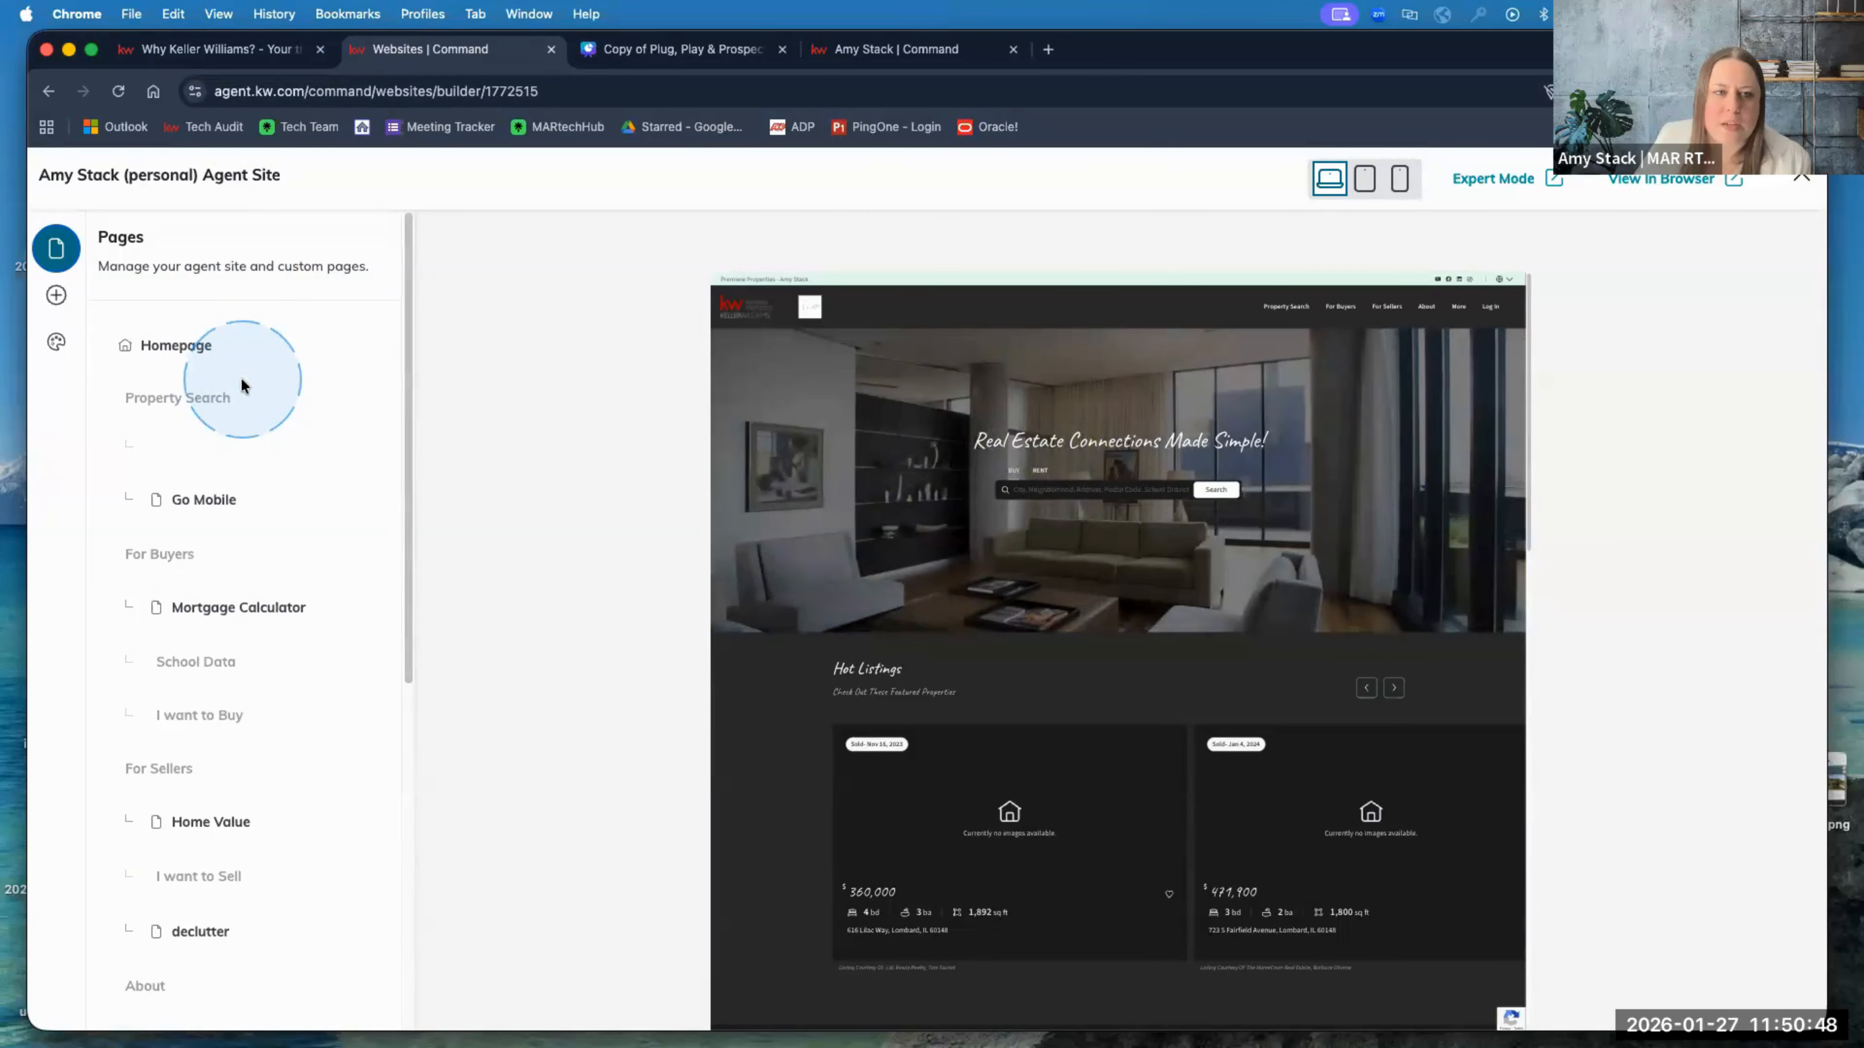
Step: Open the Homepage's section settings and go into Featured Properties
{"action": "left_click", "coordinate": [185, 365]}
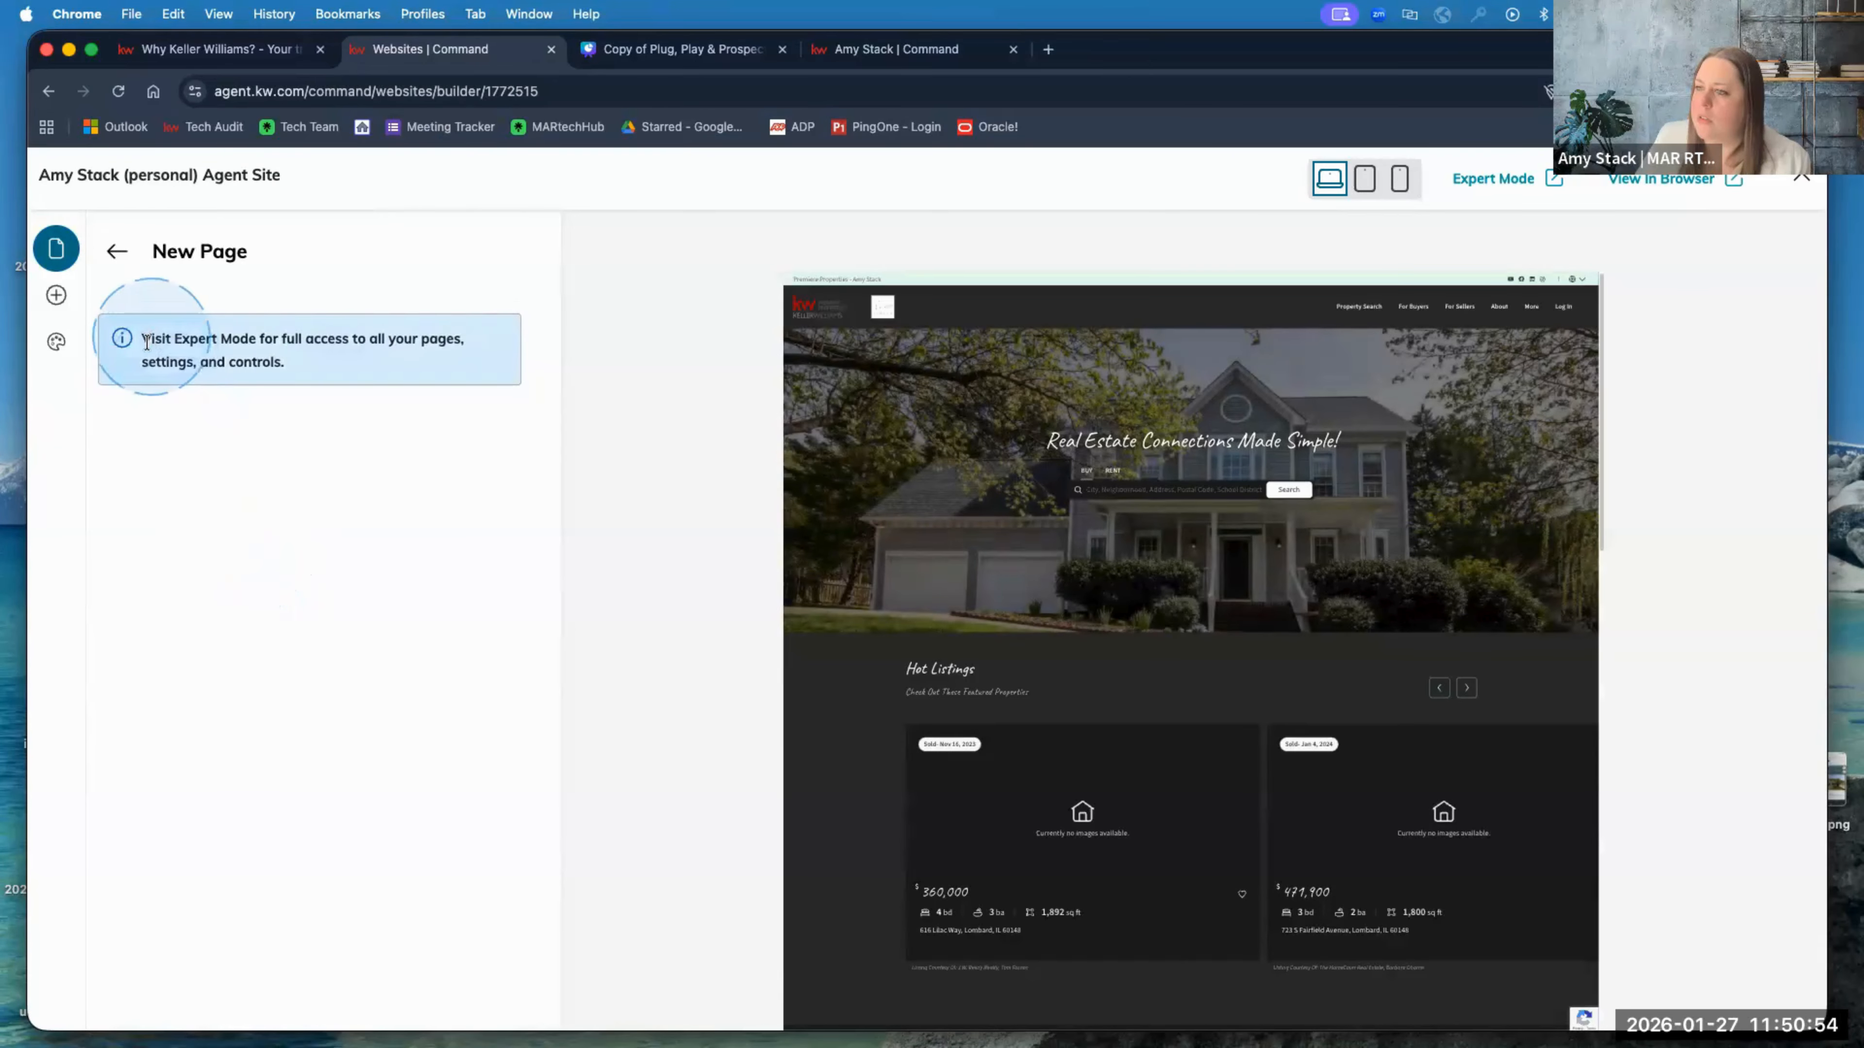
{"action": "left_click", "coordinate": [116, 255]}
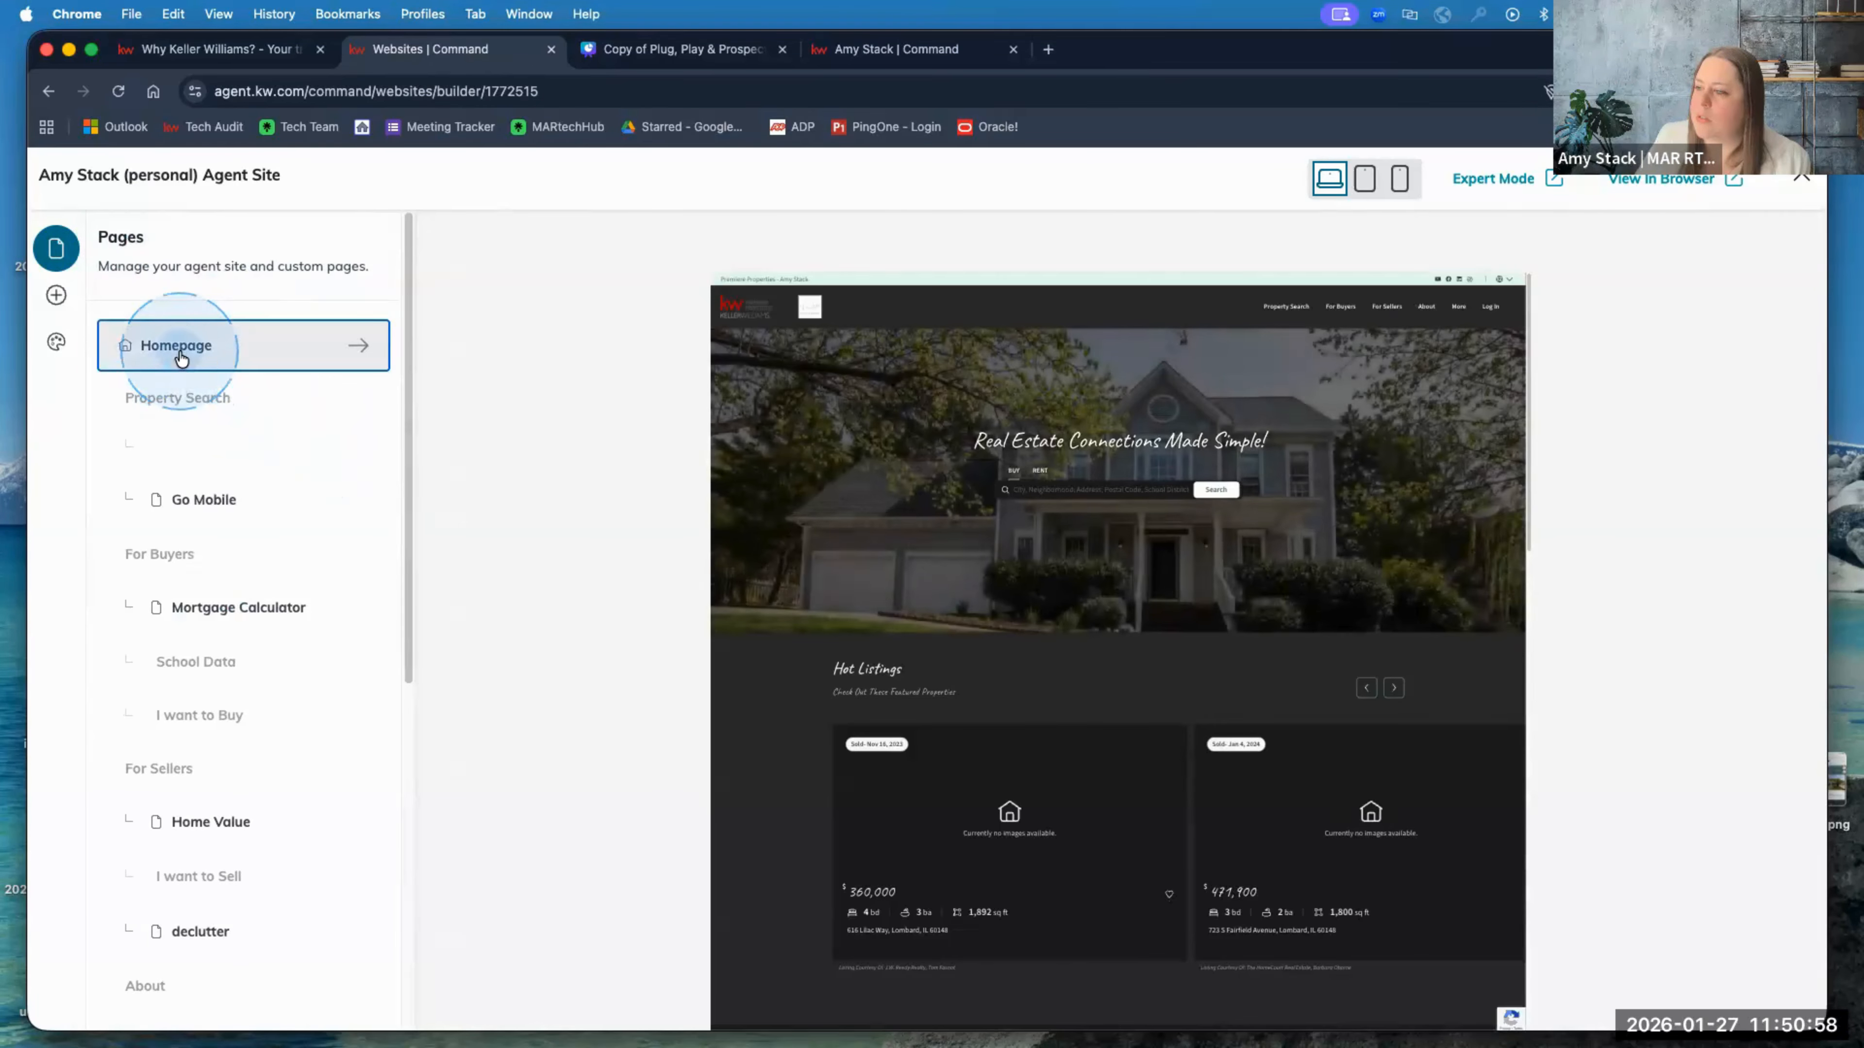
{"action": "left_click", "coordinate": [181, 358]}
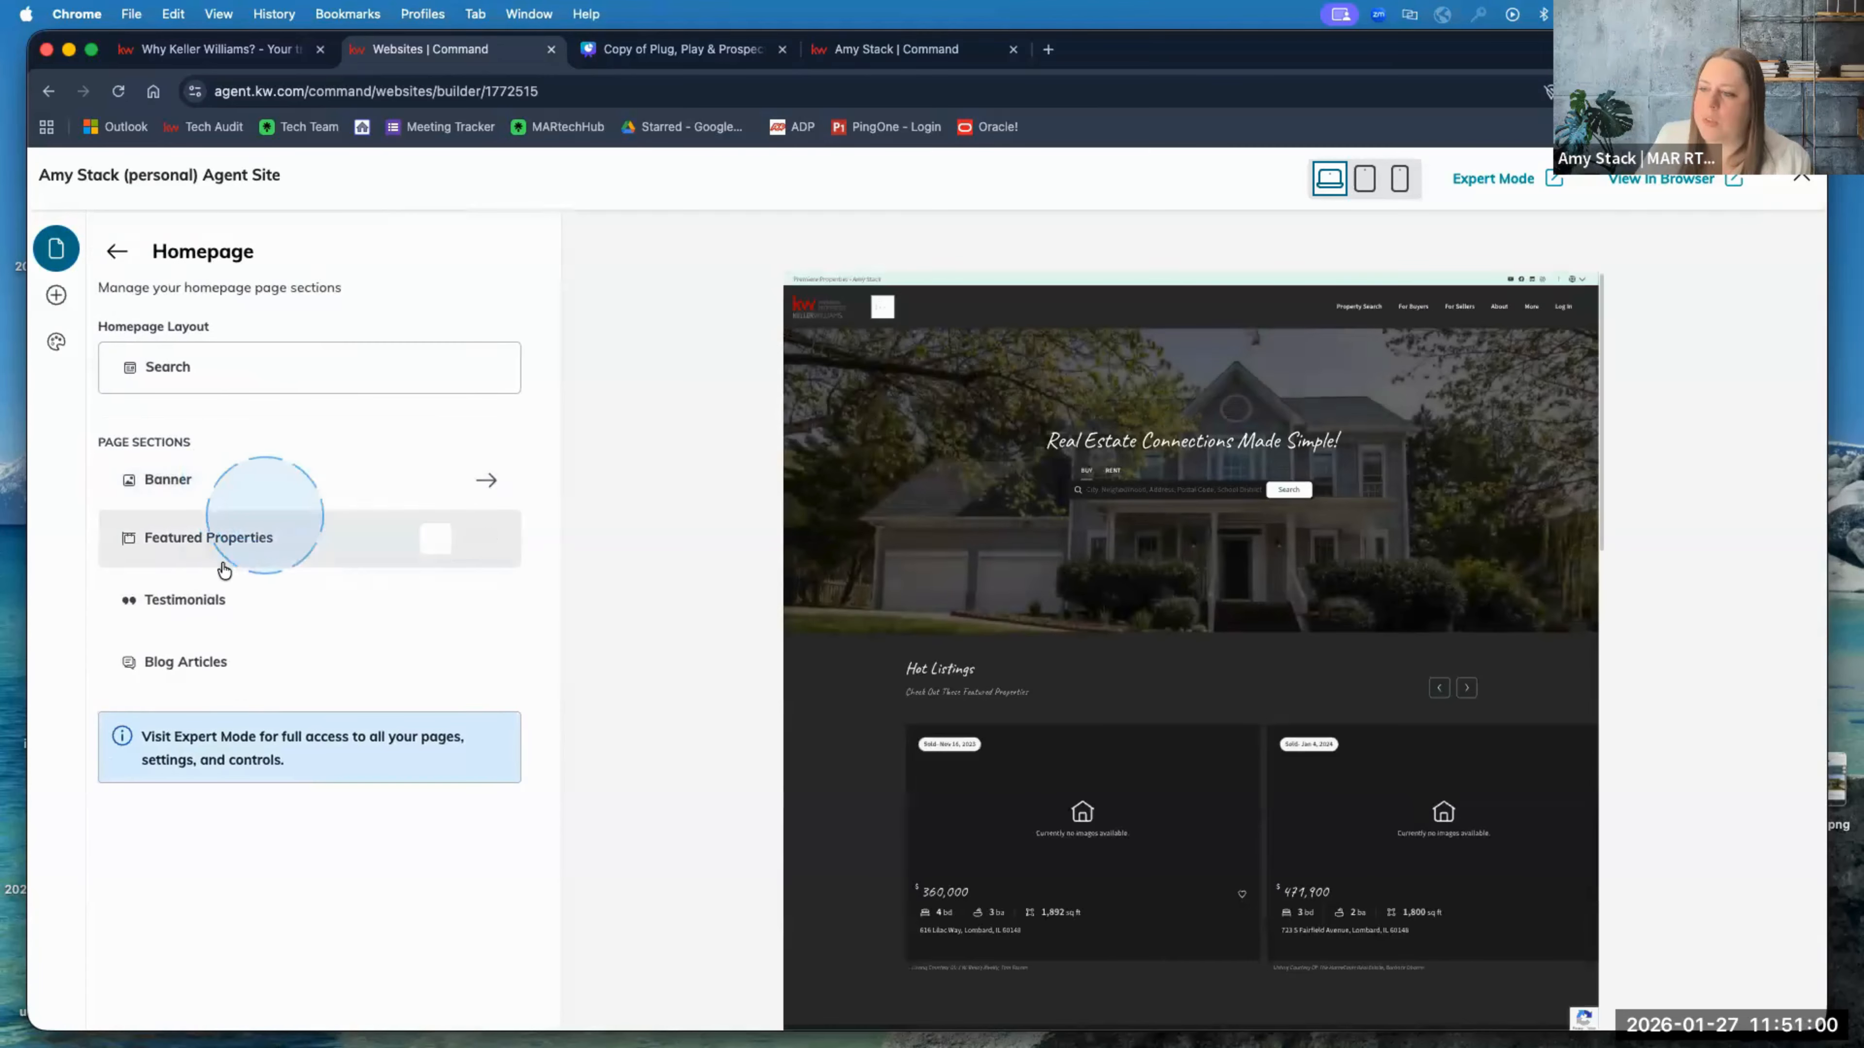
{"action": "left_click", "coordinate": [237, 537]}
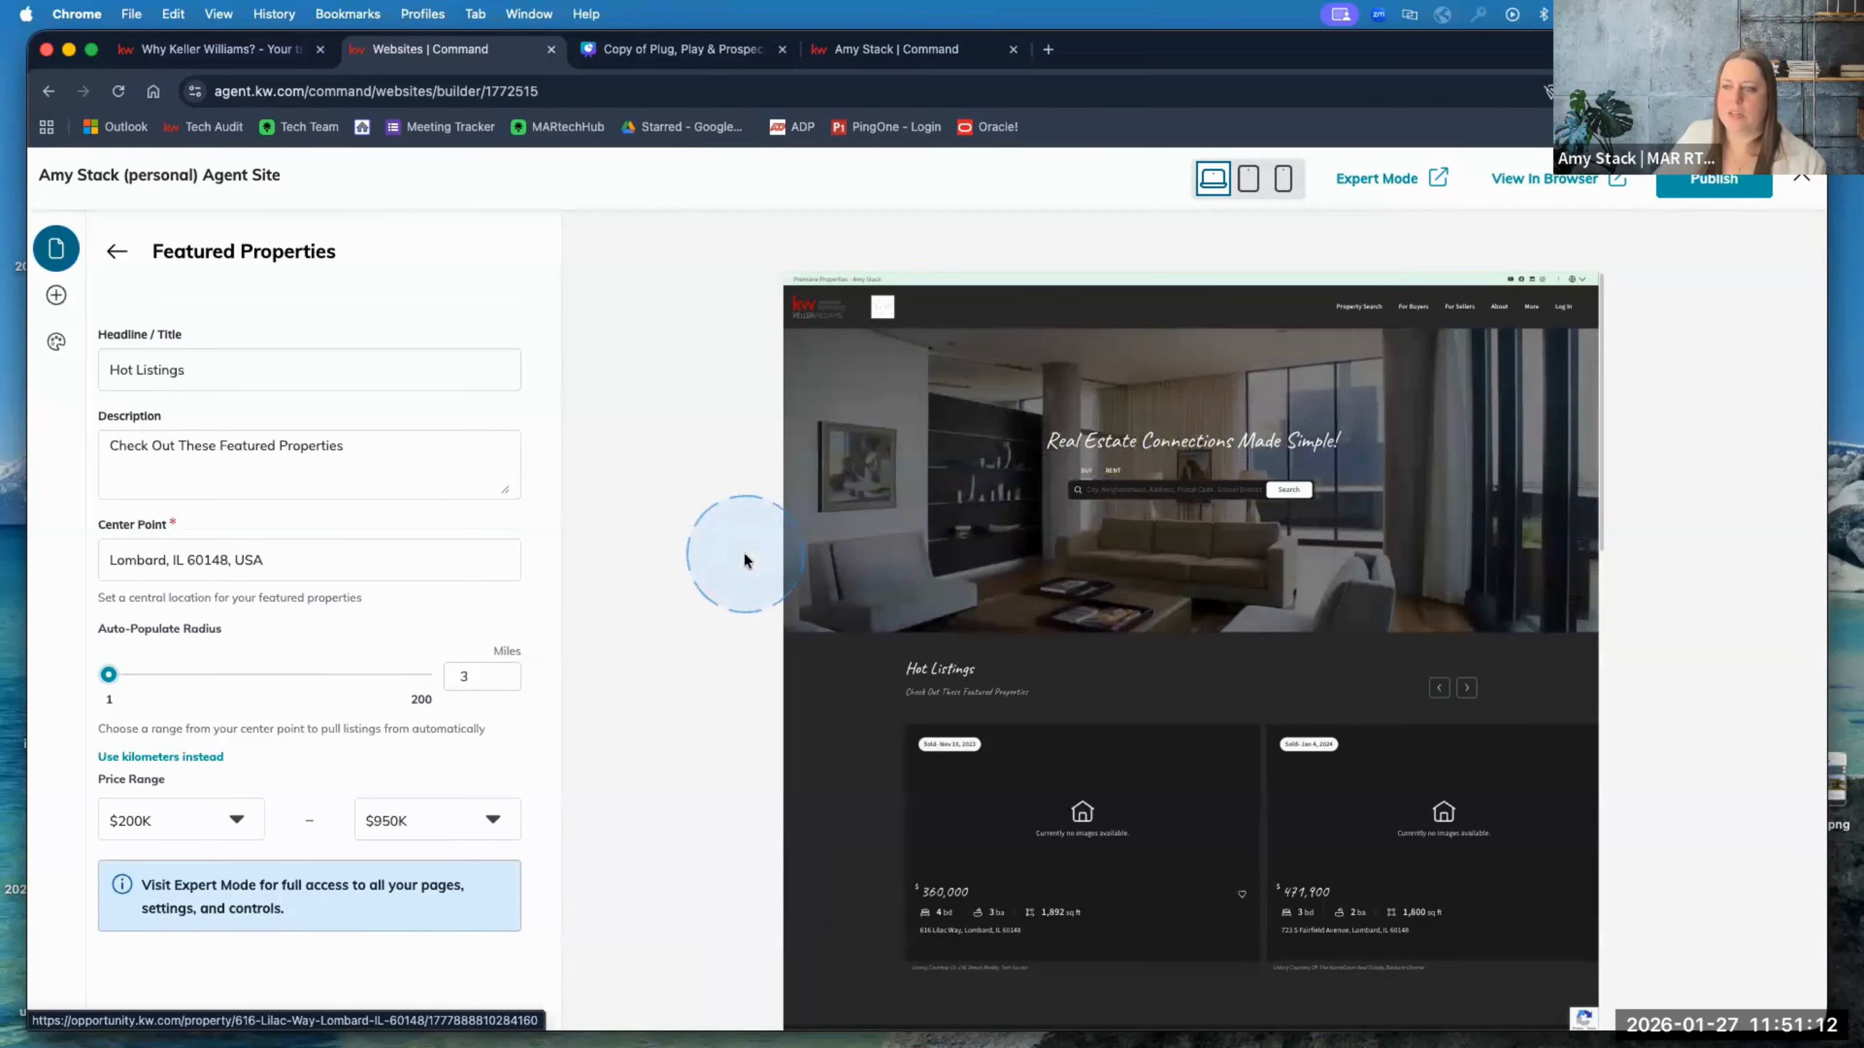
Step: Review the Hot Listings filters: Lombard, IL 60148 center, 3-mile radius, $200K–$950K price range
{"action": "left_click", "coordinate": [275, 558]}
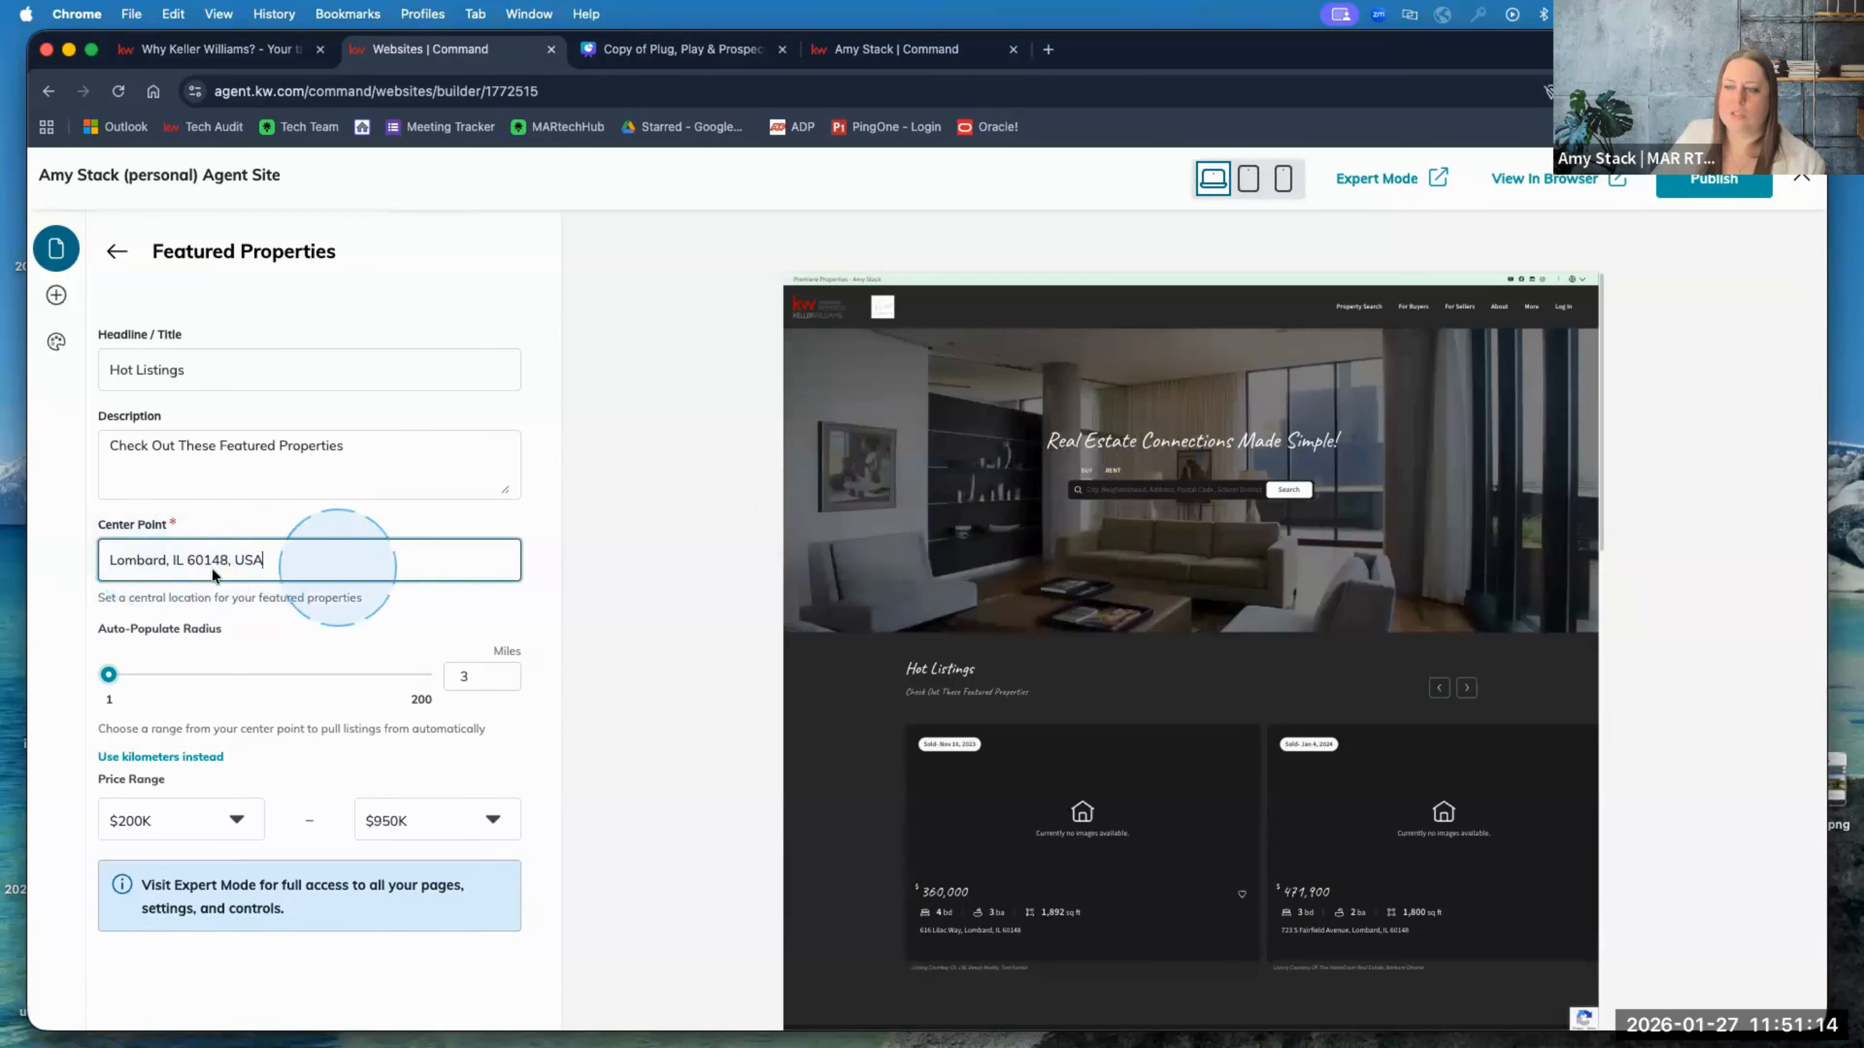
{"action": "left_click", "coordinate": [460, 674]}
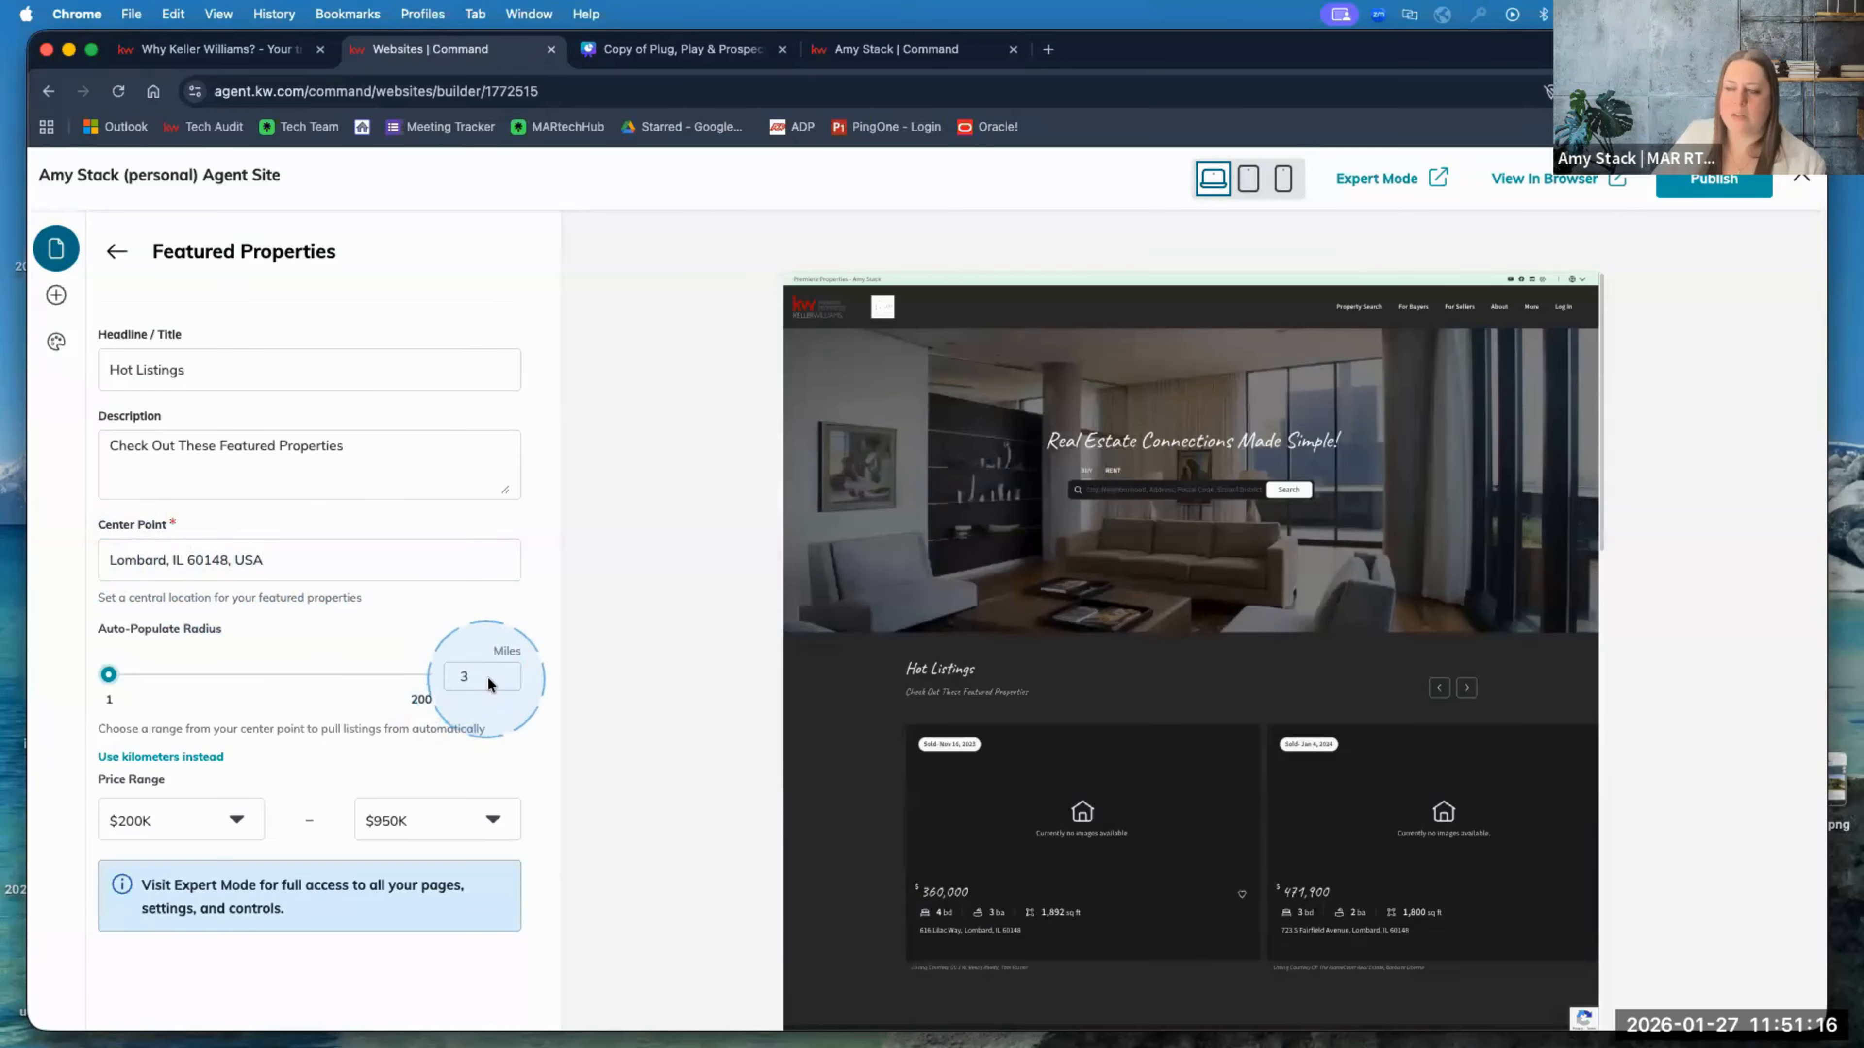
{"action": "left_click", "coordinate": [453, 853]}
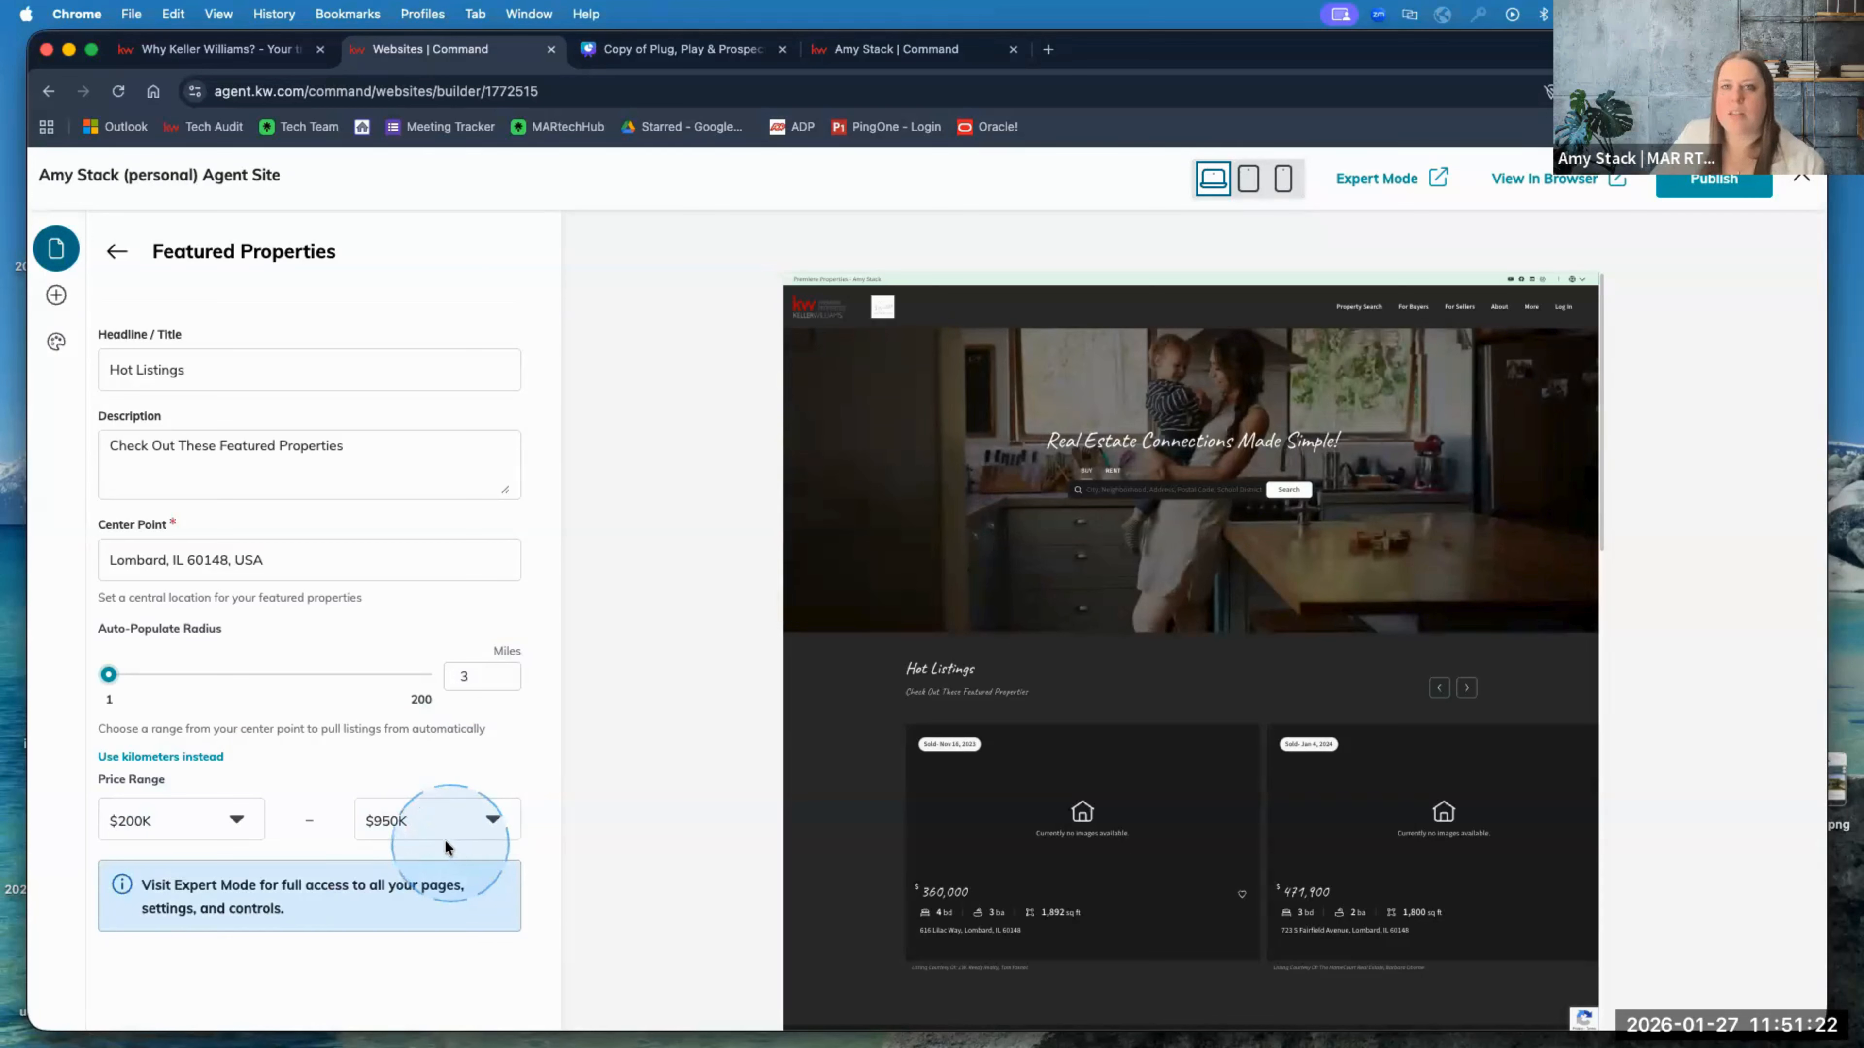
{"action": "left_click", "coordinate": [423, 822]}
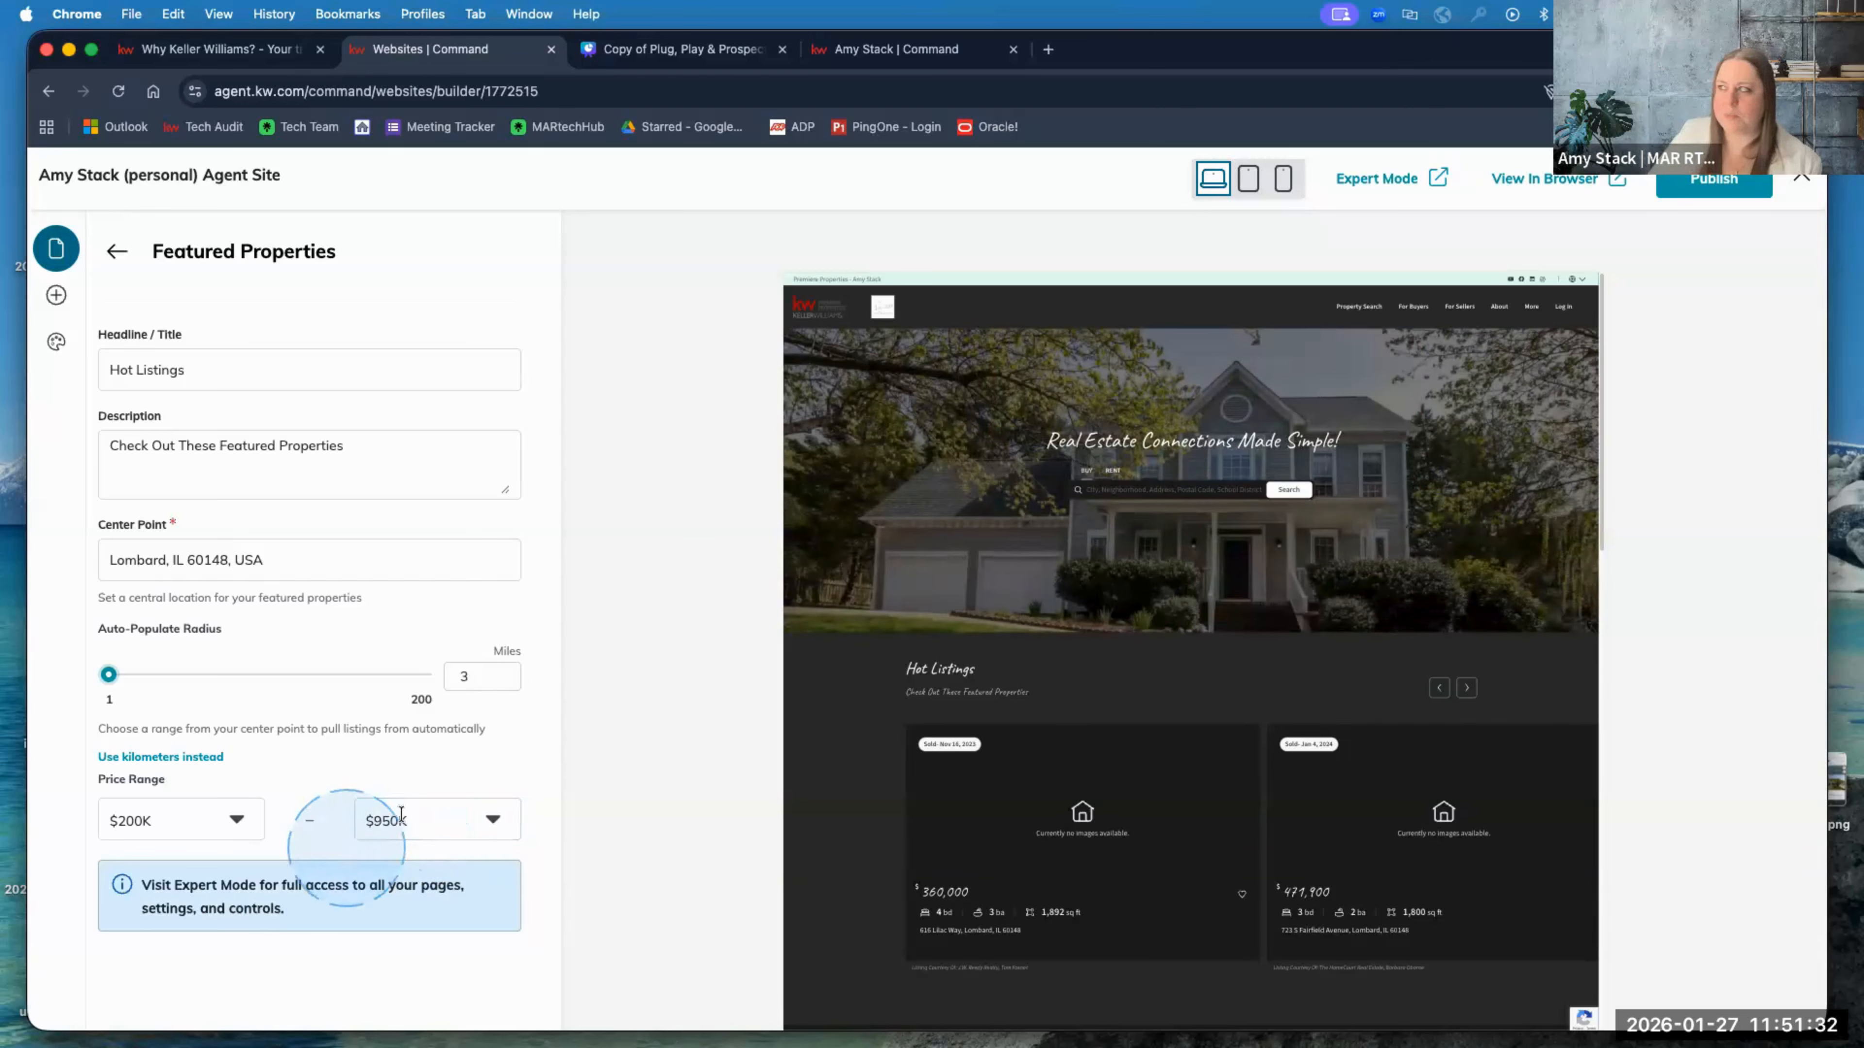
{"action": "left_click", "coordinate": [331, 455]}
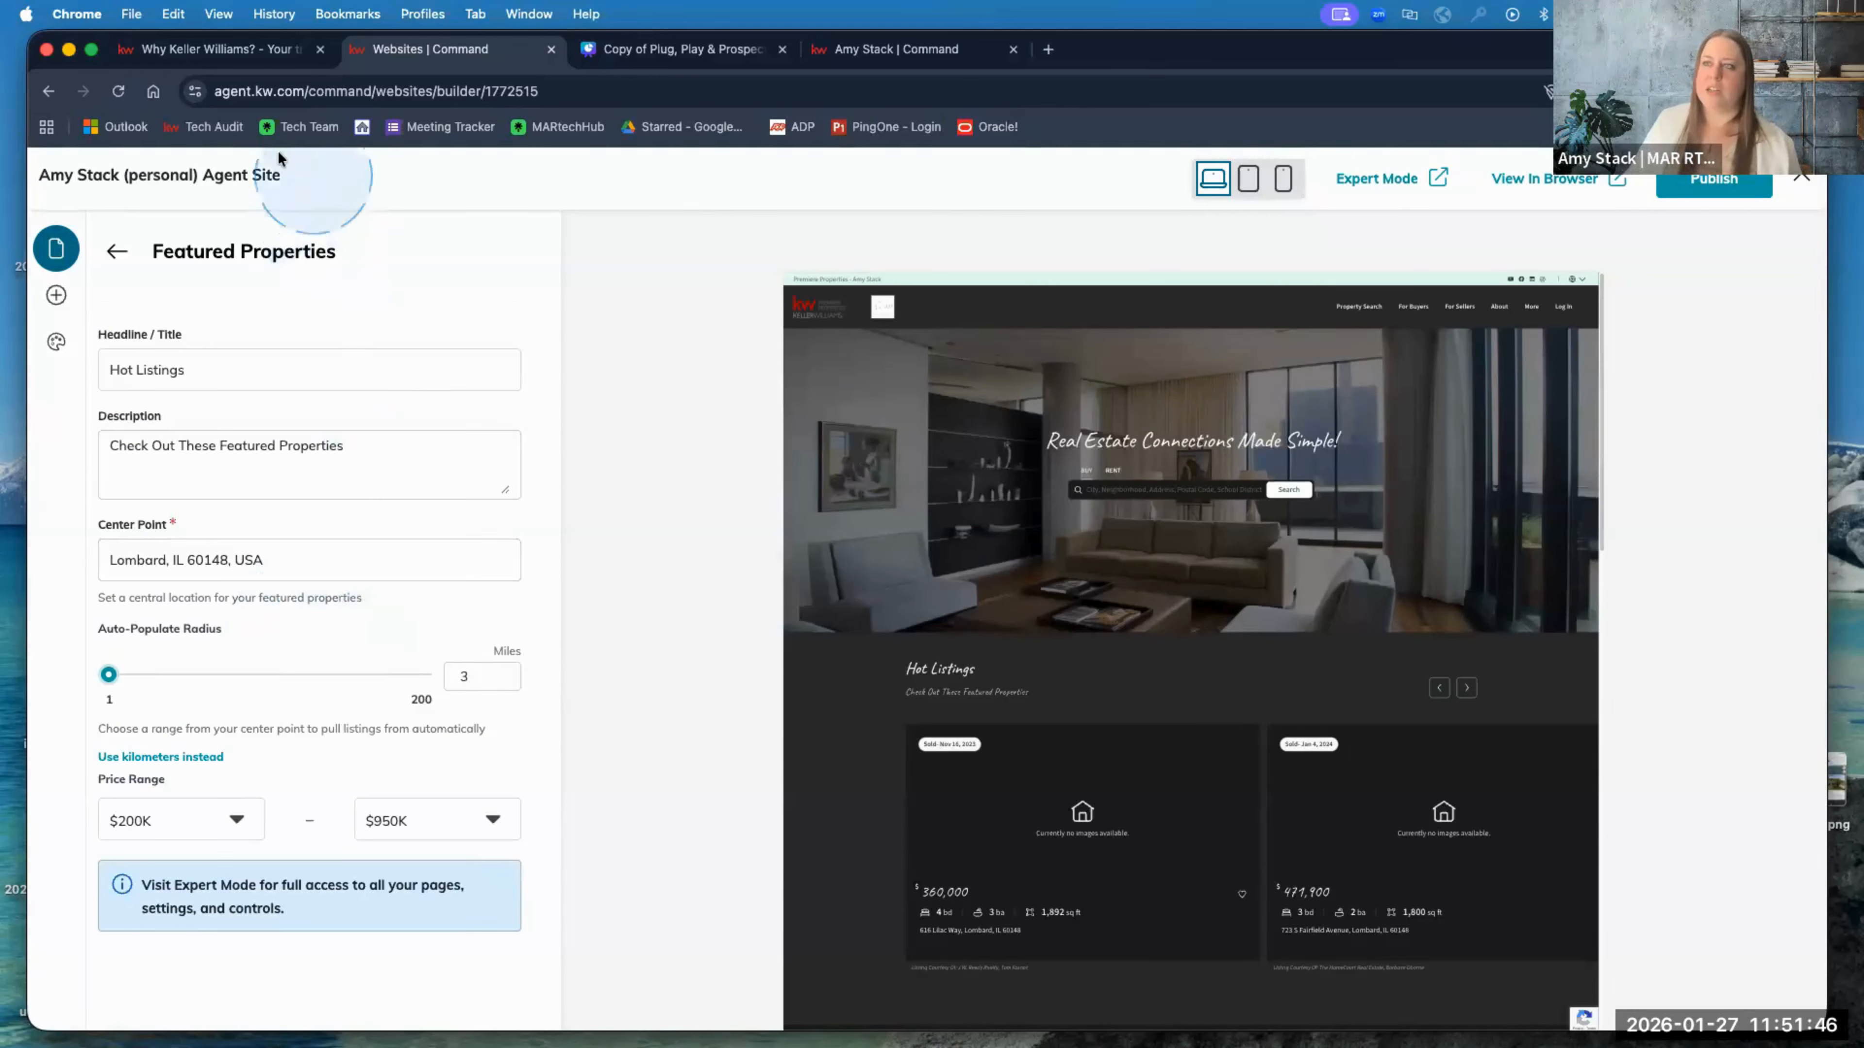
Step: On the live site tab, go from the Why Keller Williams page to the home page and scroll its listings
{"action": "left_click", "coordinate": [214, 49]}
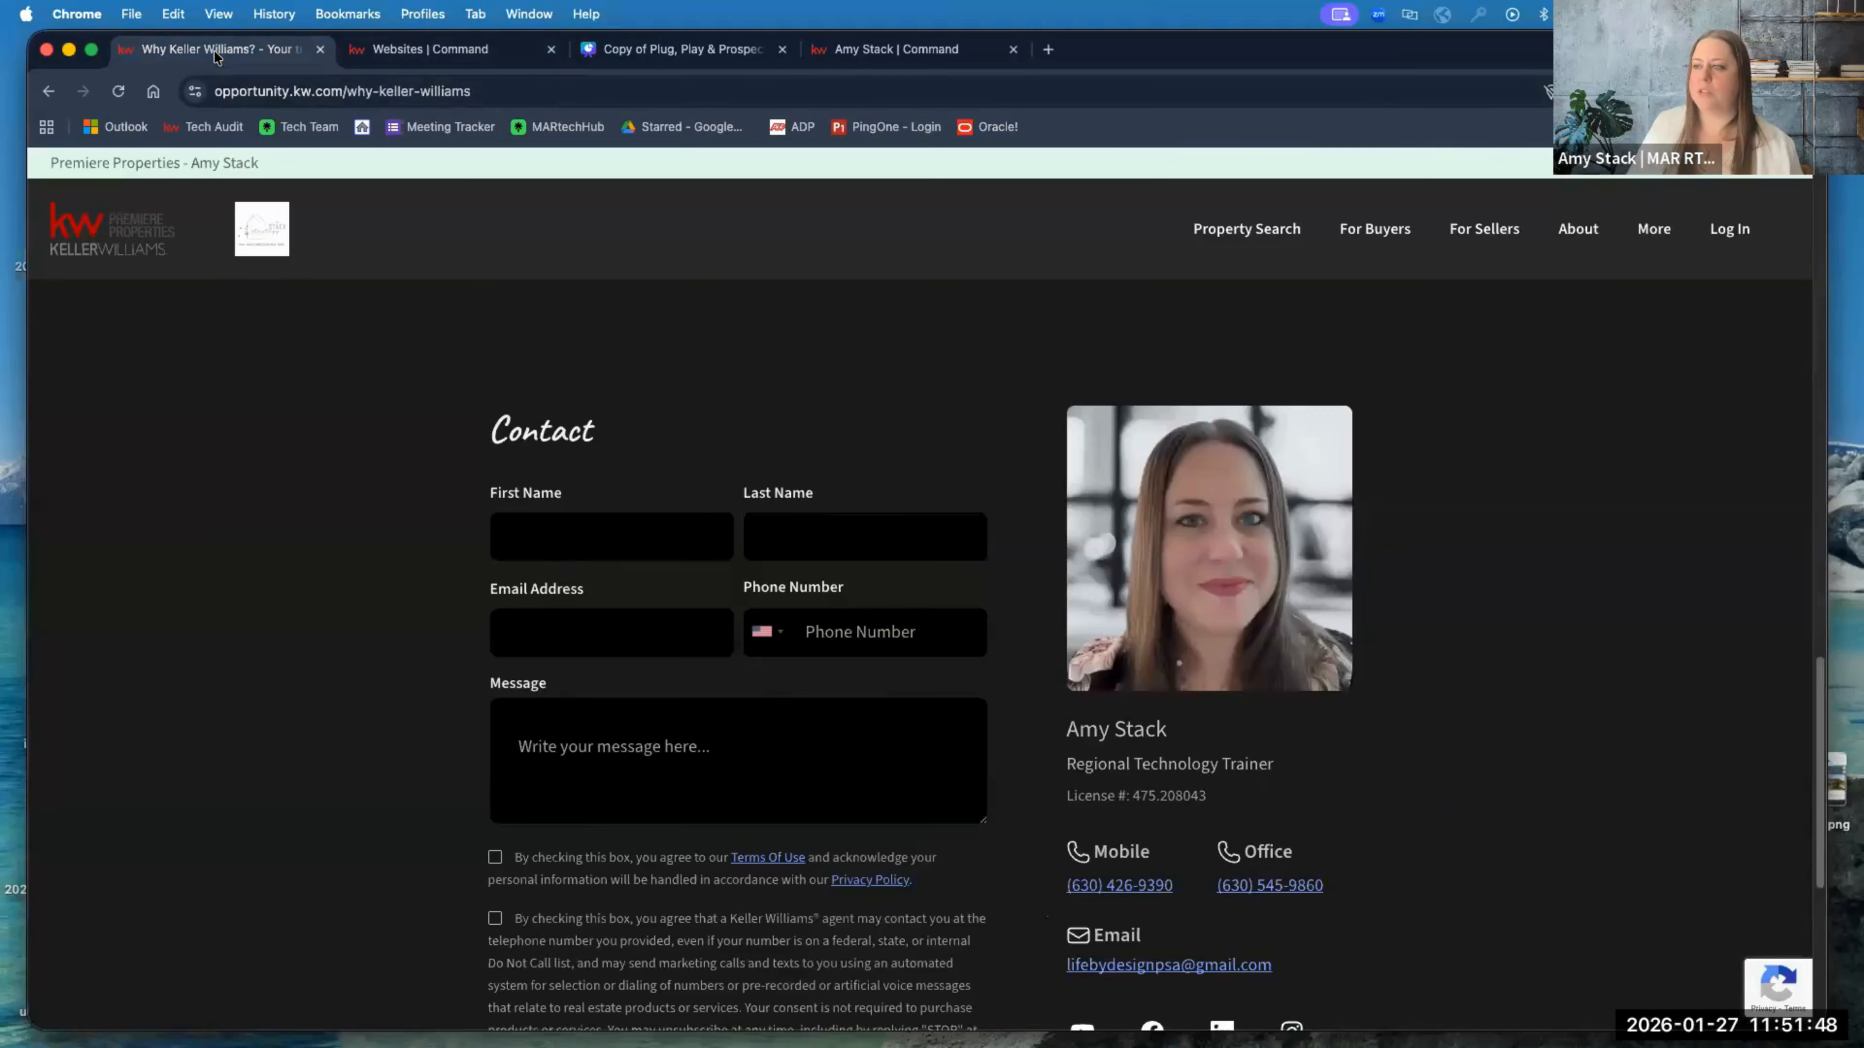
{"action": "scroll", "coordinate": [426, 474], "scroll_direction": "up", "scroll_amount": 15}
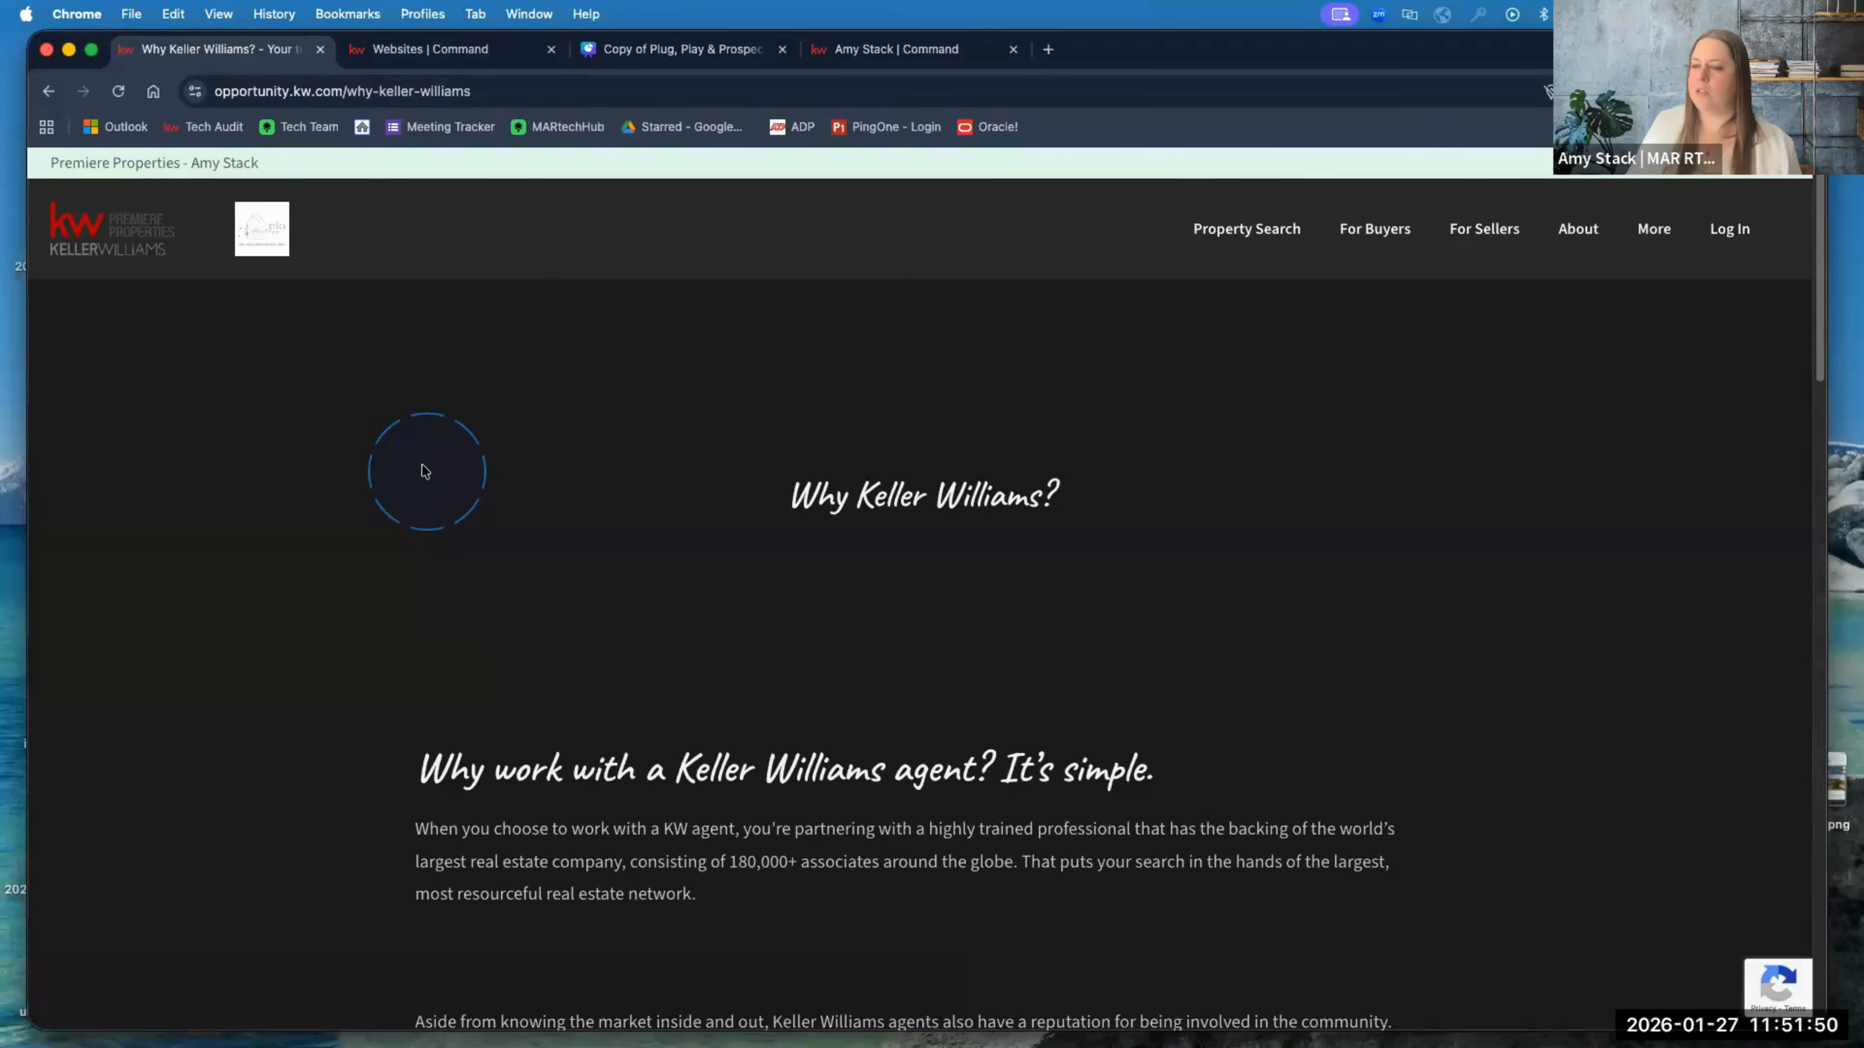
{"action": "left_click", "coordinate": [133, 242]}
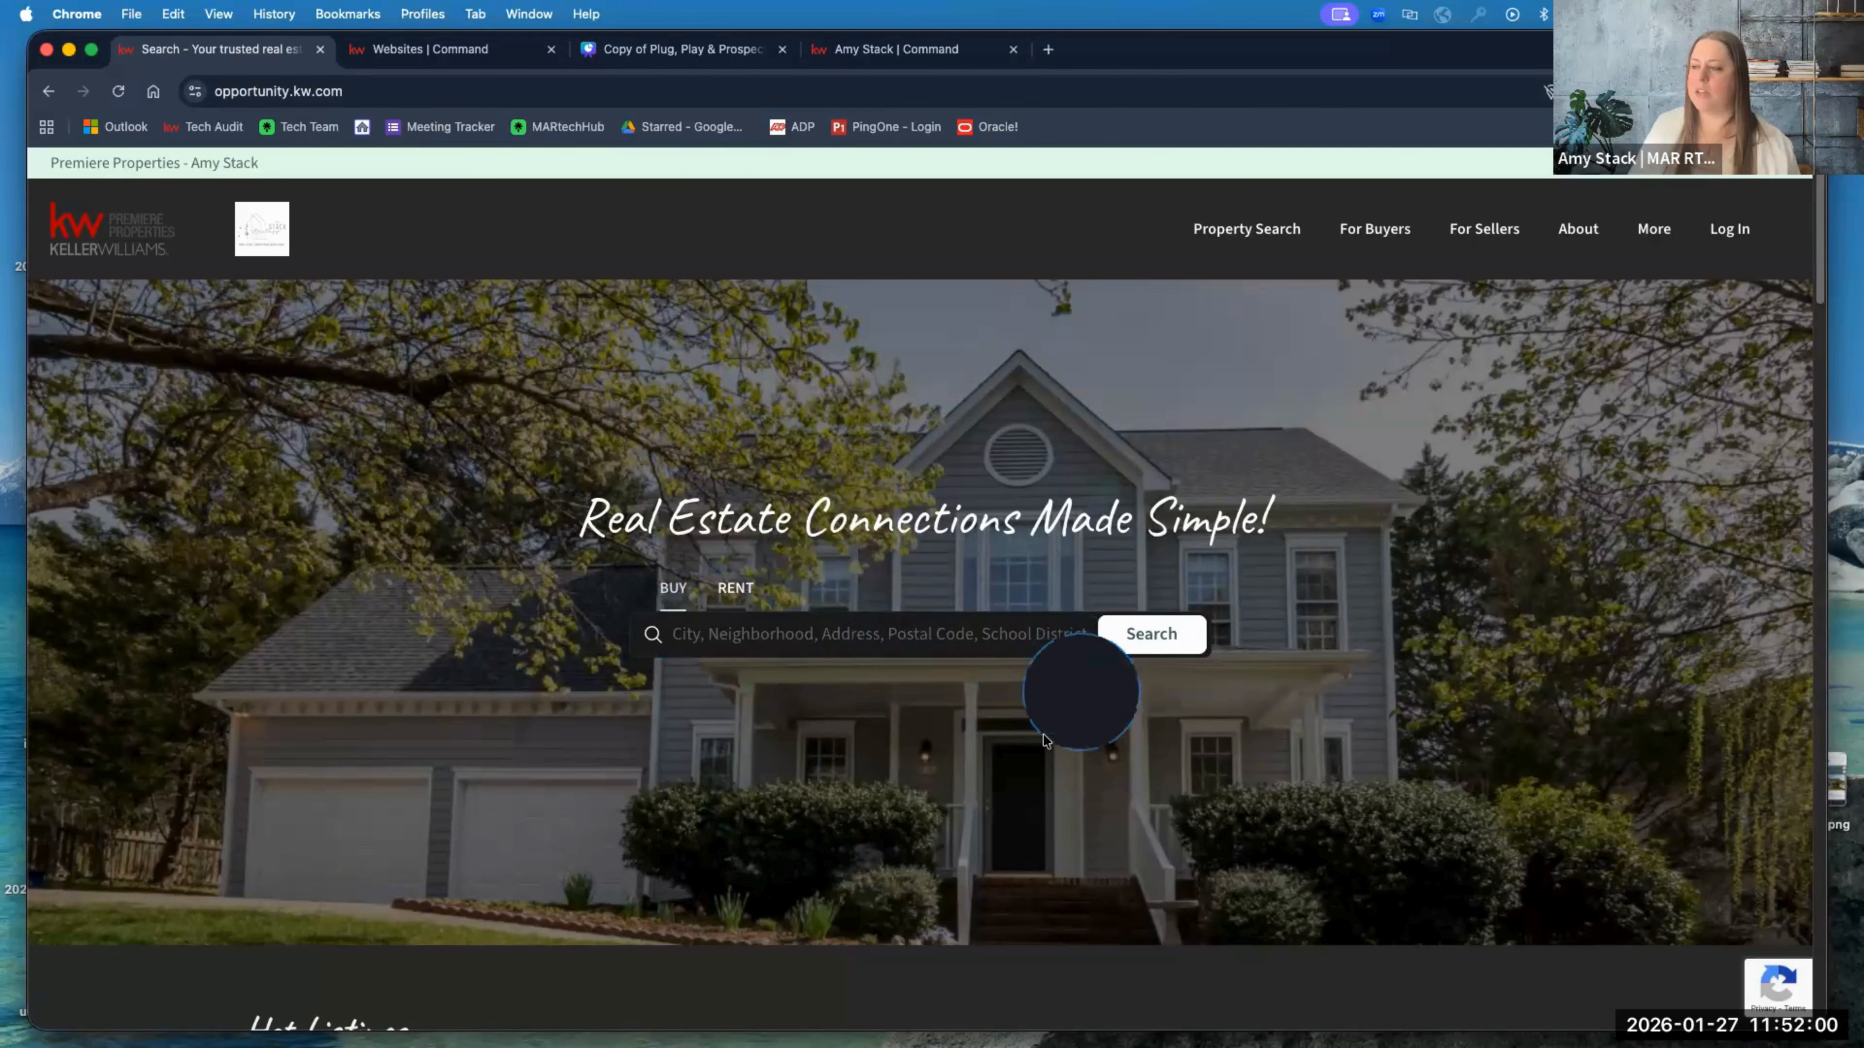
{"action": "mouse_move", "coordinate": [1251, 235]}
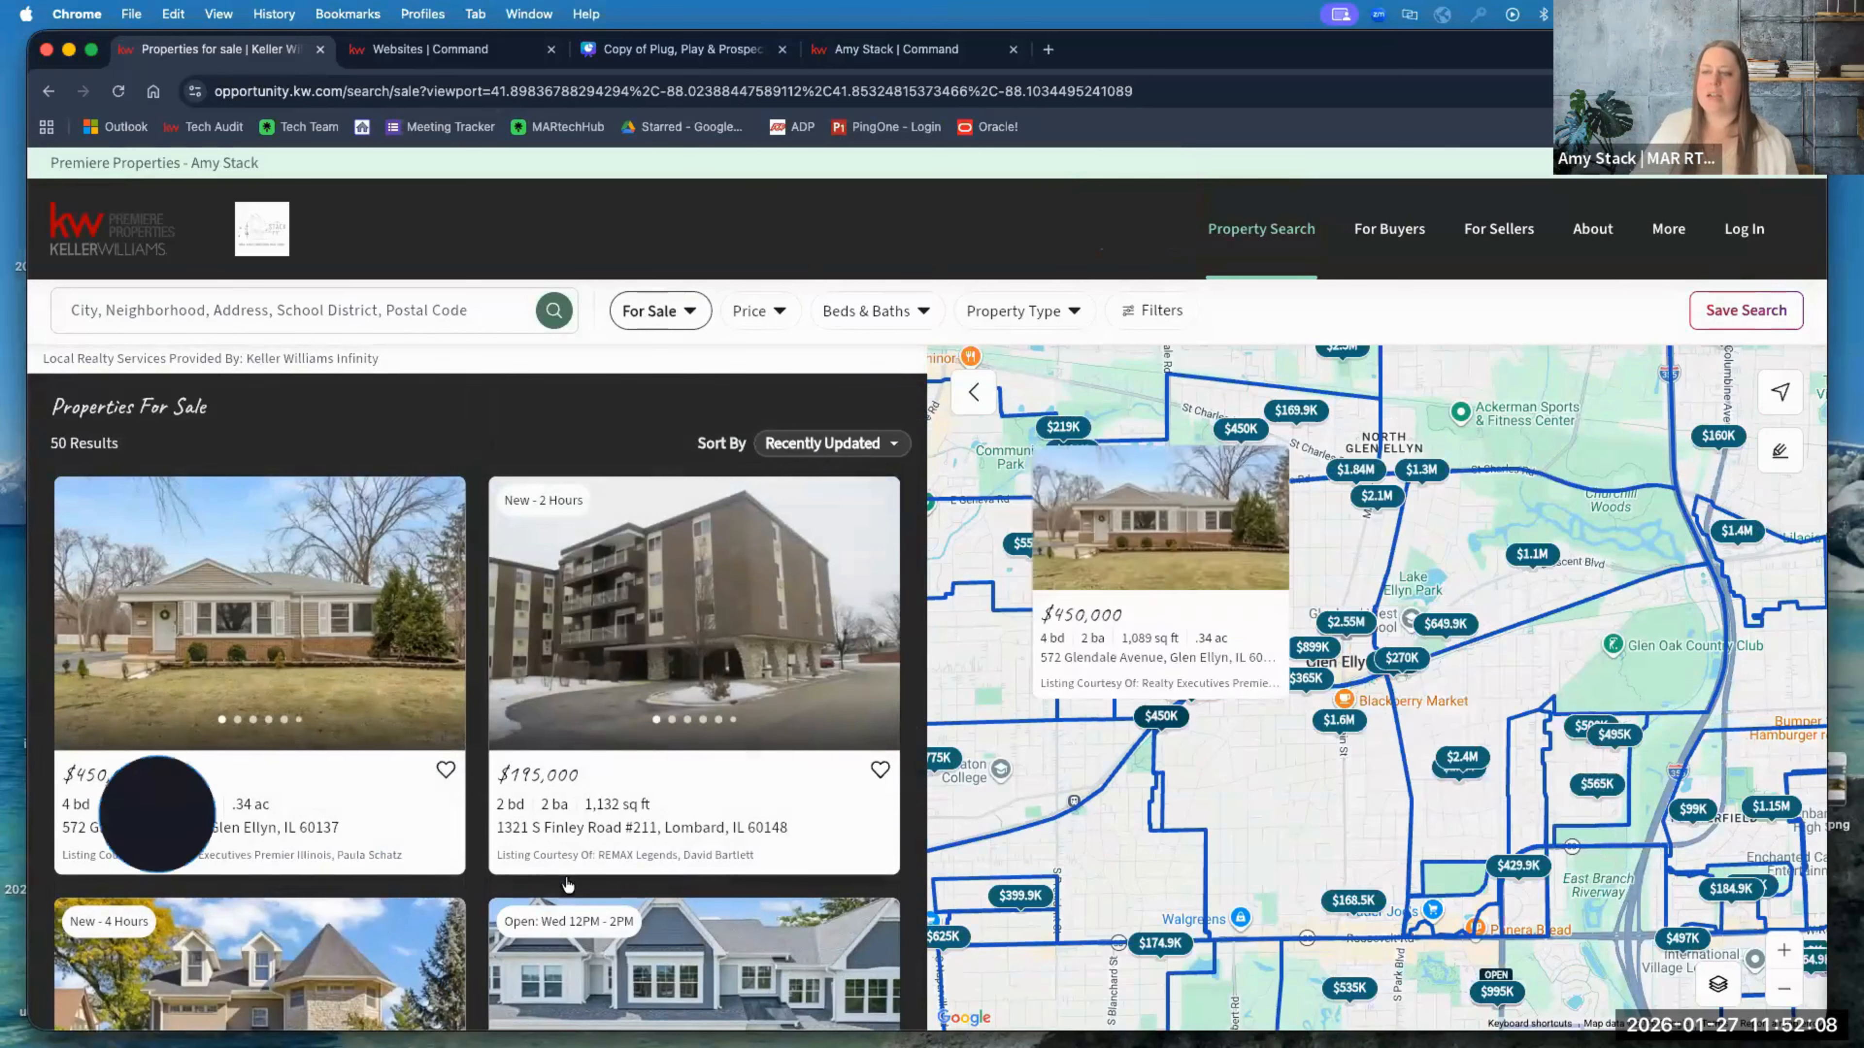
{"action": "scroll", "coordinate": [566, 881], "scroll_direction": "down", "scroll_amount": 3}
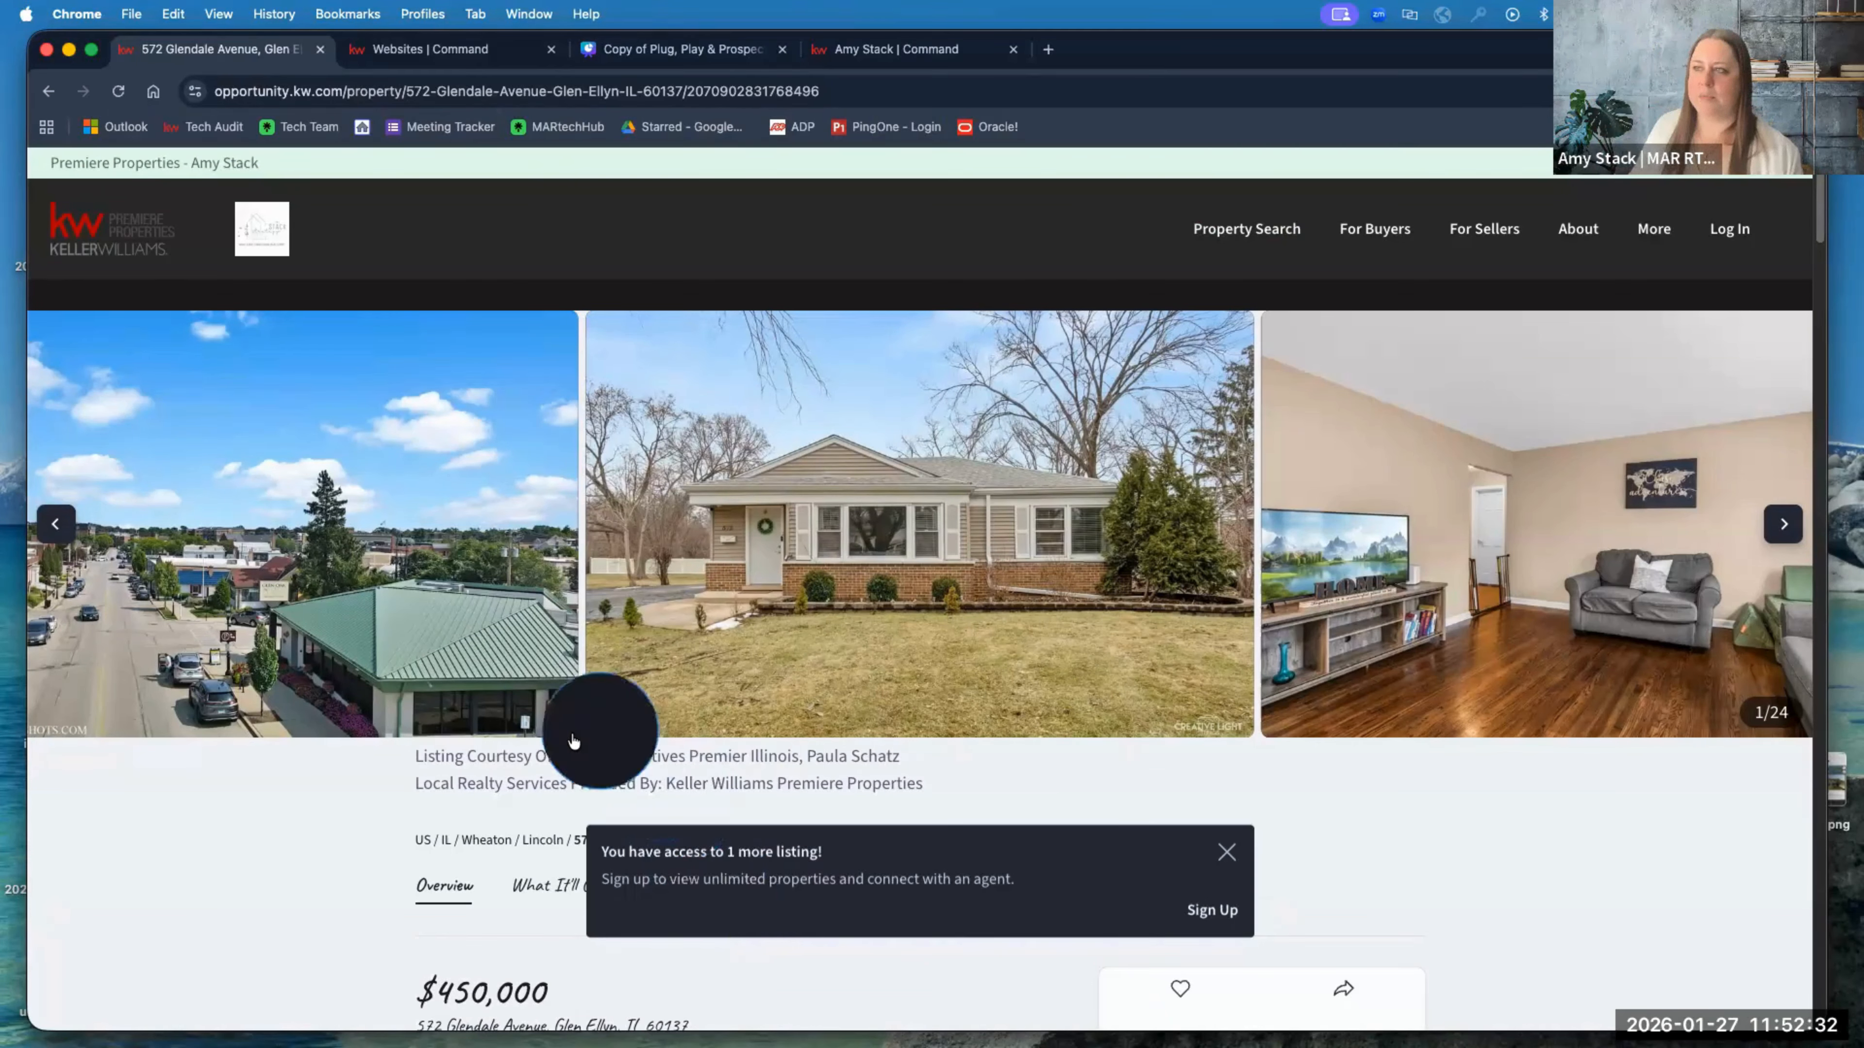
{"action": "left_click", "coordinate": [1227, 853]}
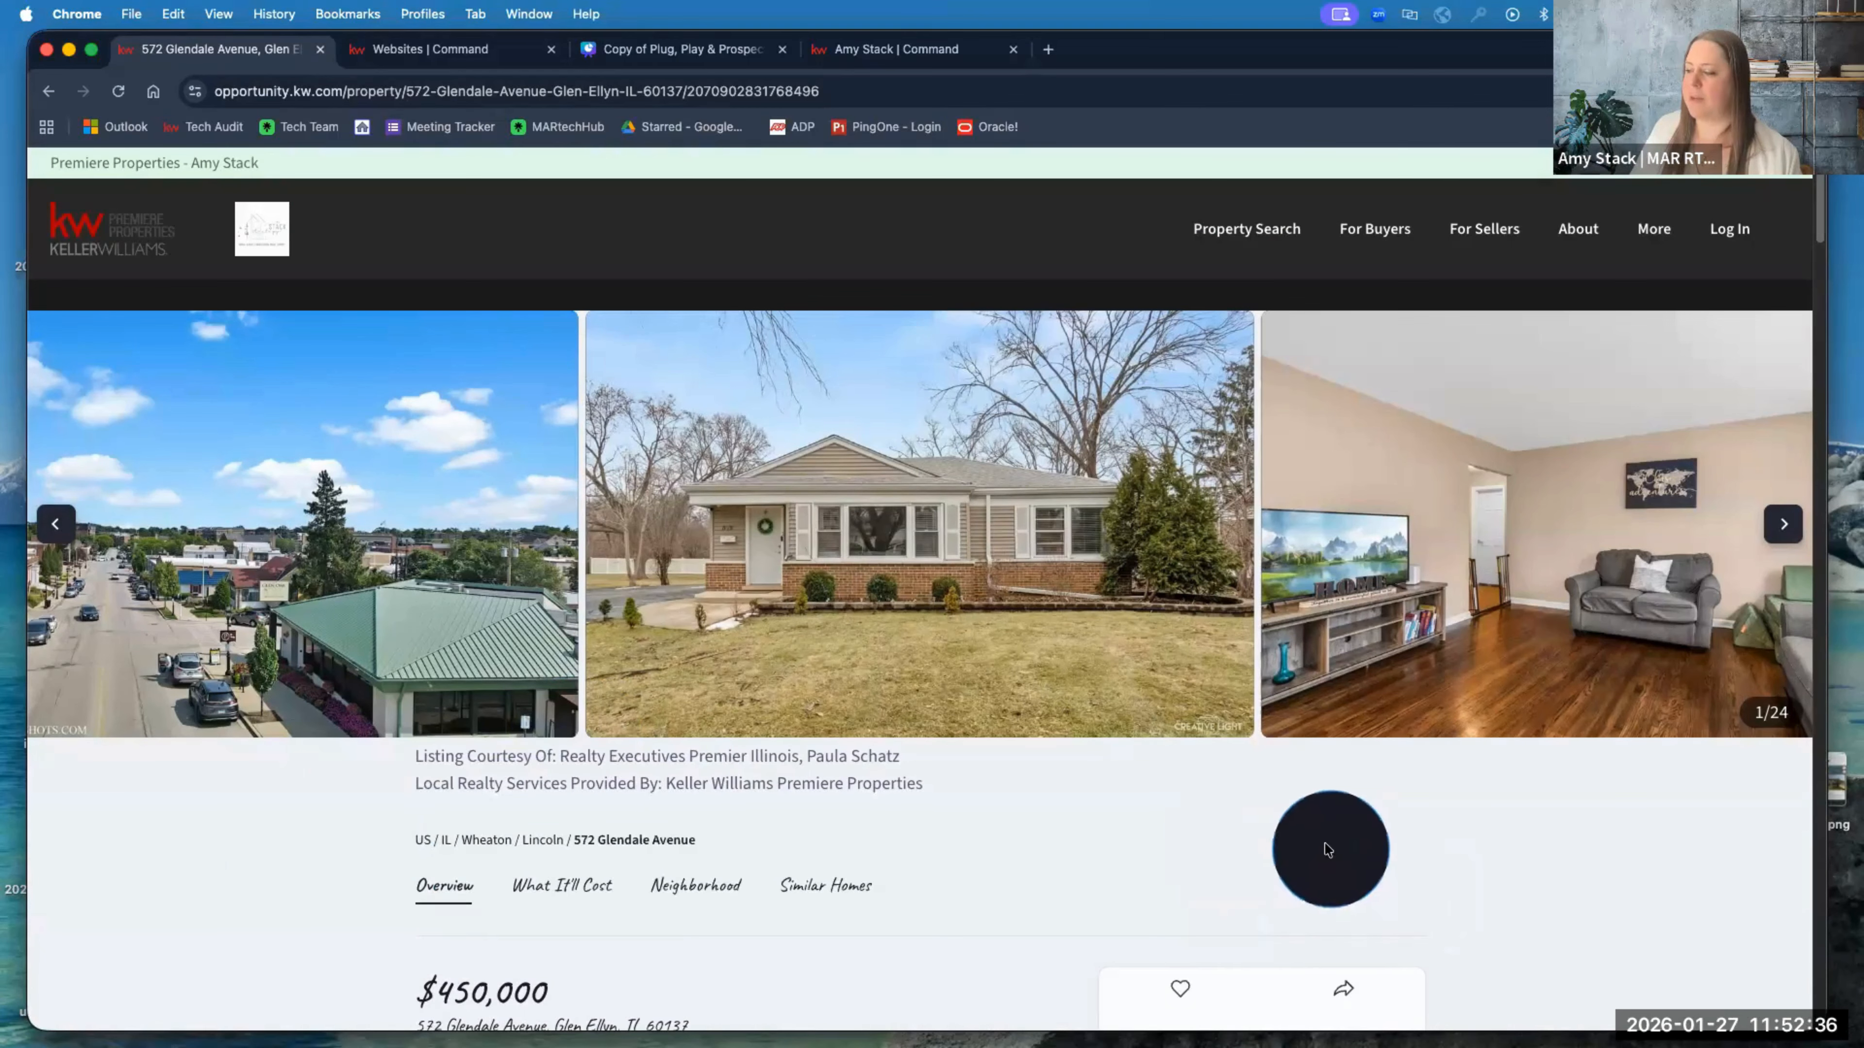
{"action": "scroll", "coordinate": [1323, 853], "scroll_direction": "down", "scroll_amount": 5}
{"action": "scroll", "coordinate": [1326, 850], "scroll_direction": "up", "scroll_amount": 5}
{"action": "scroll", "coordinate": [1326, 850], "scroll_direction": "up", "scroll_amount": 1}
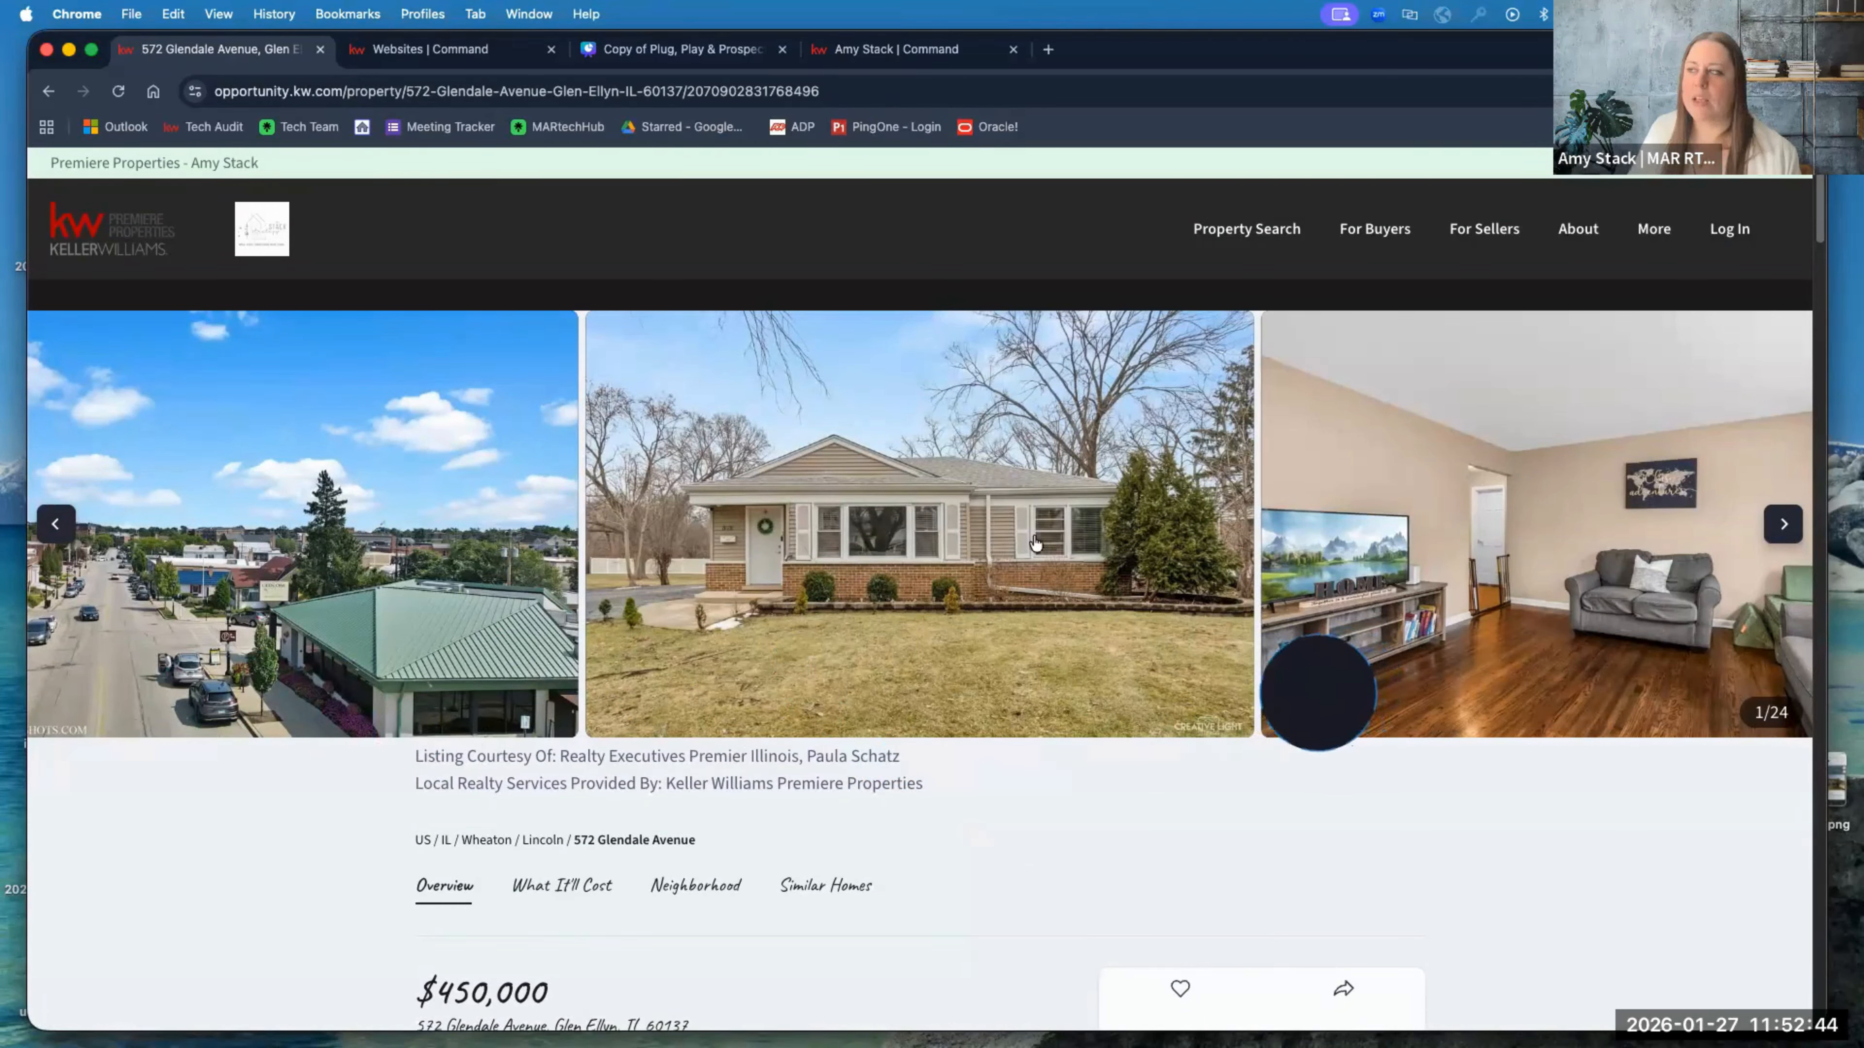
Step: Append /openhouse to the listing's URL to load its open-house sign-in page
{"action": "left_click", "coordinate": [907, 90]}
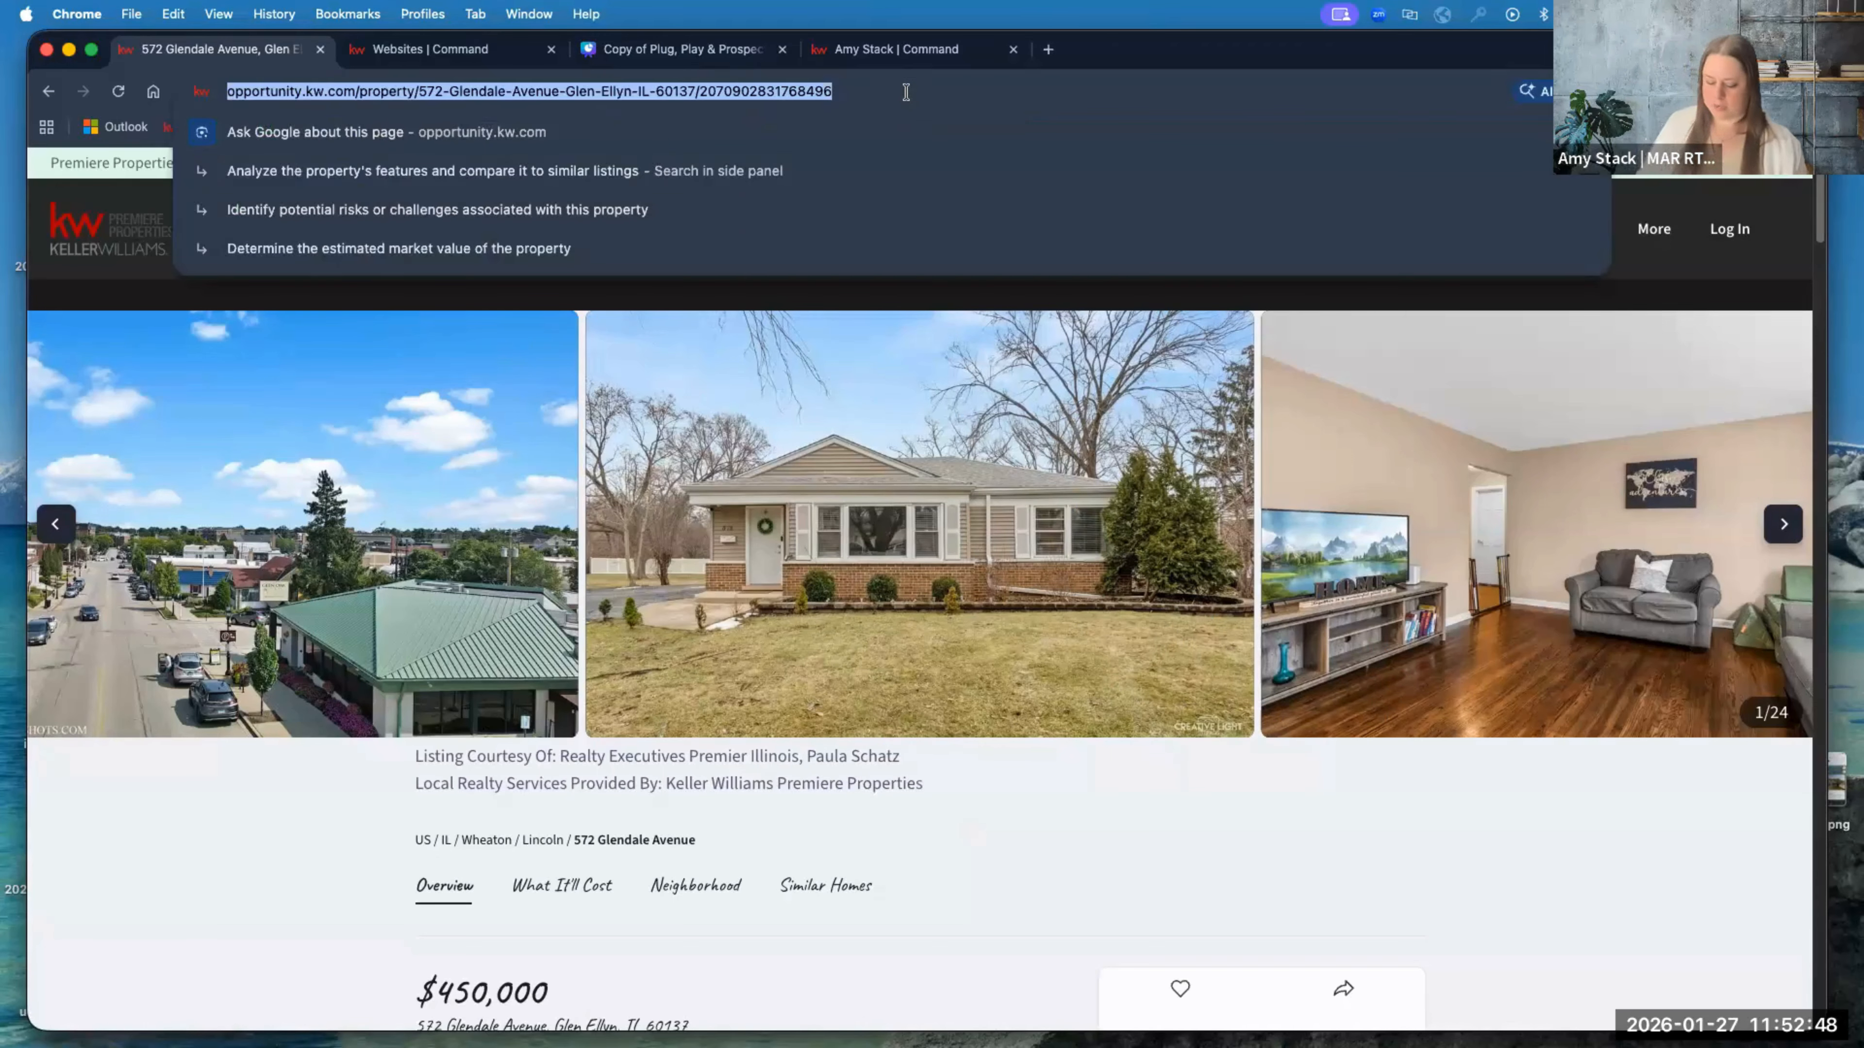
{"action": "left_click", "coordinate": [906, 91]}
{"action": "type", "text": "//"}
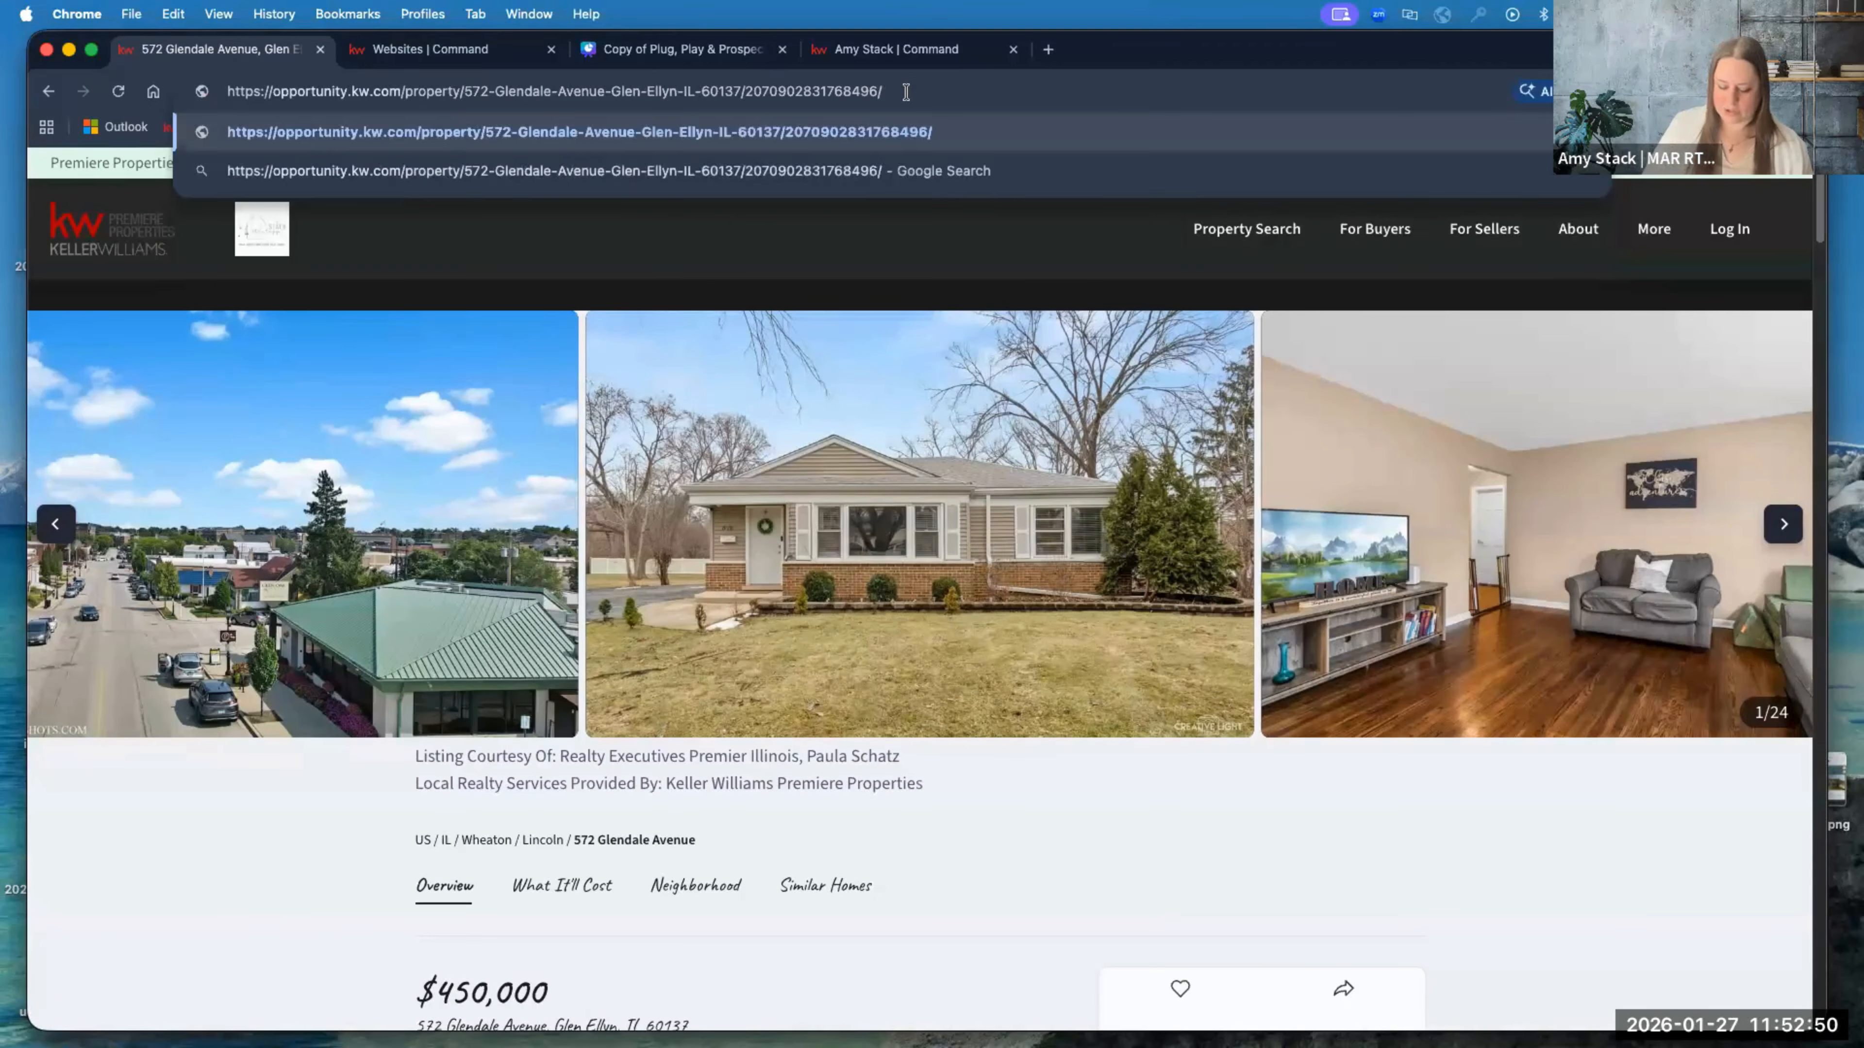
{"action": "type", "text": "openhouse"}
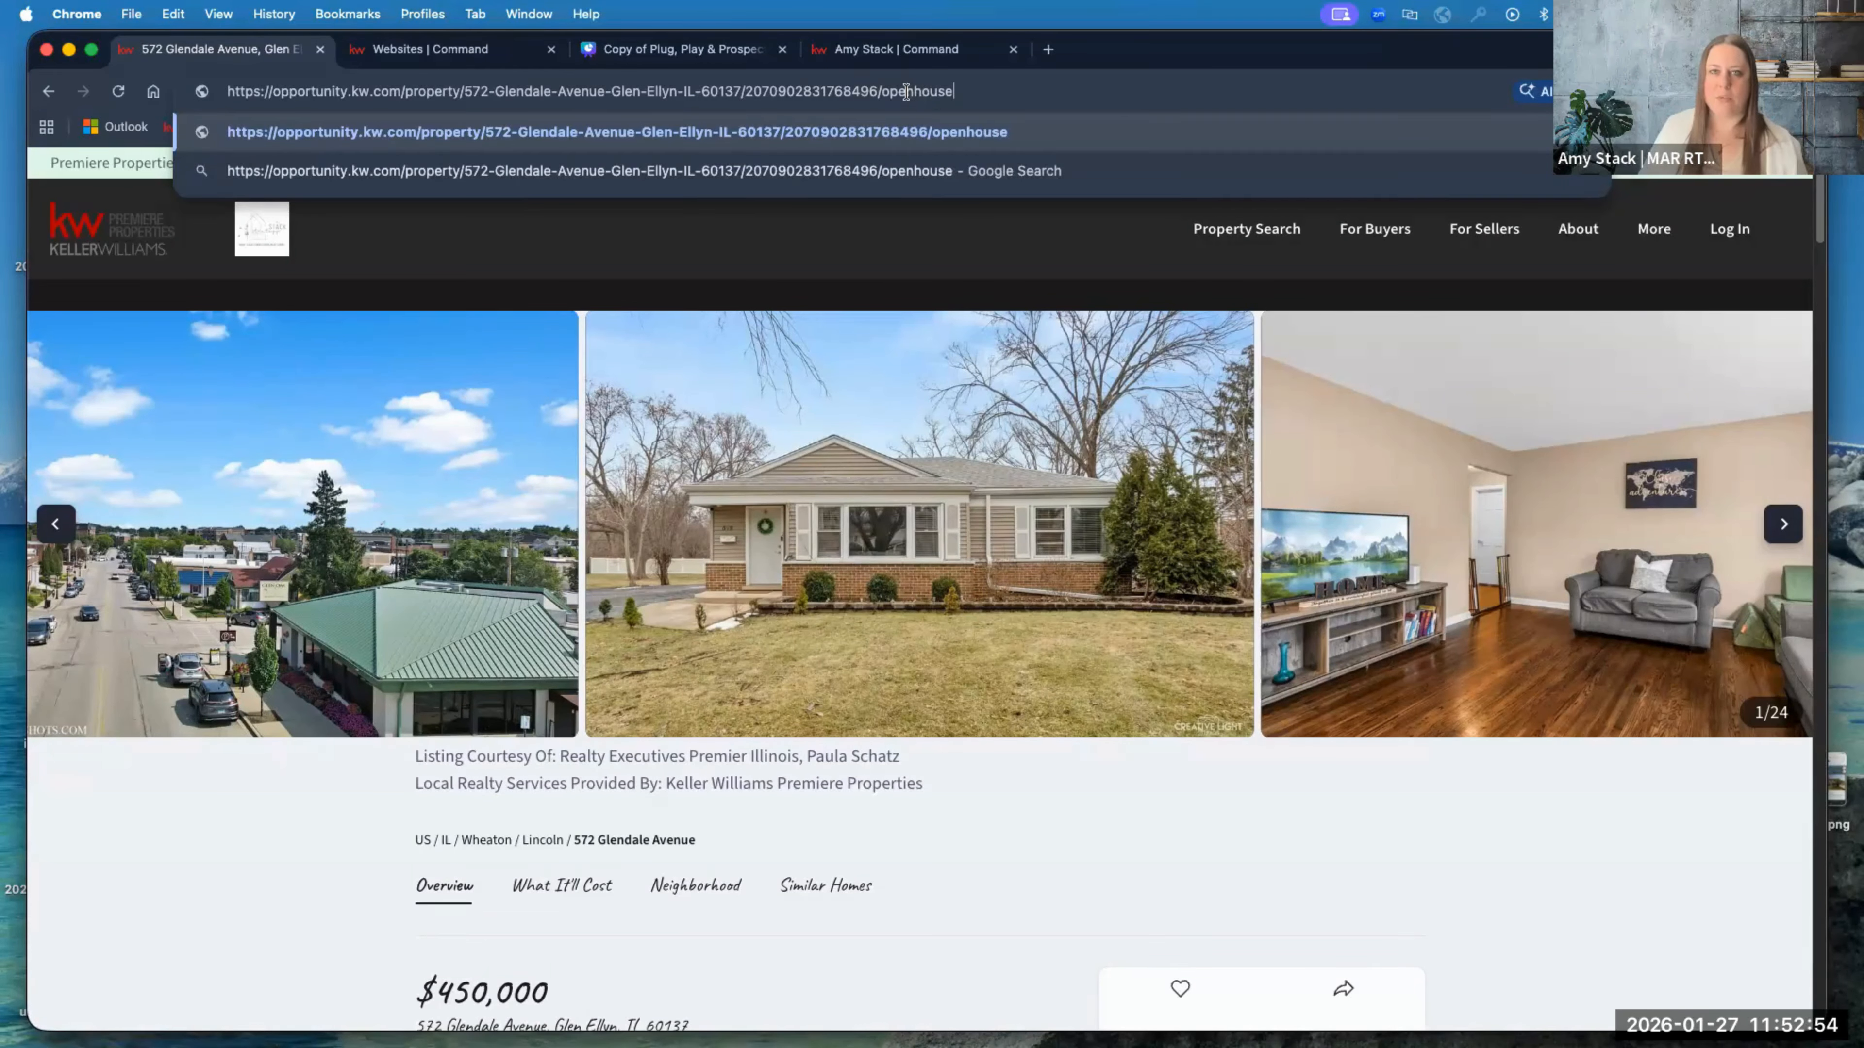
{"action": "key", "text": "Return"}
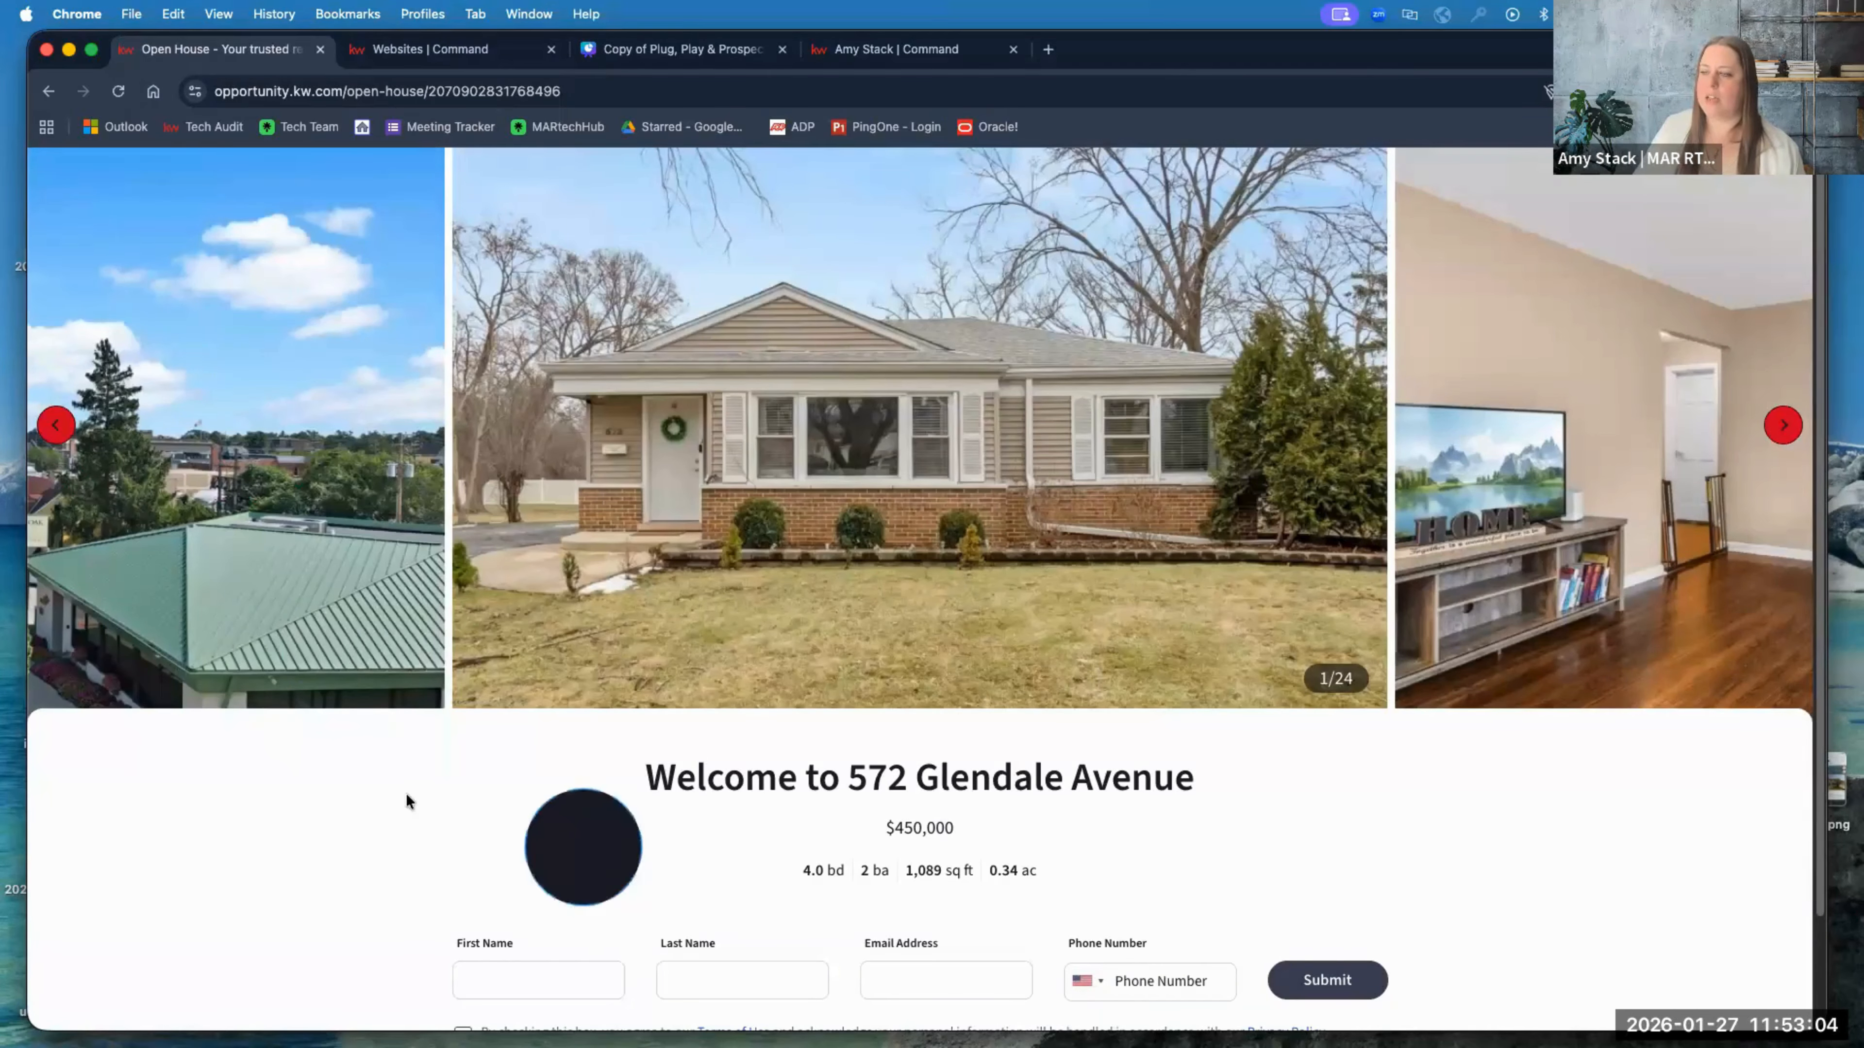
{"action": "scroll", "coordinate": [403, 796], "scroll_direction": "down", "scroll_amount": 2}
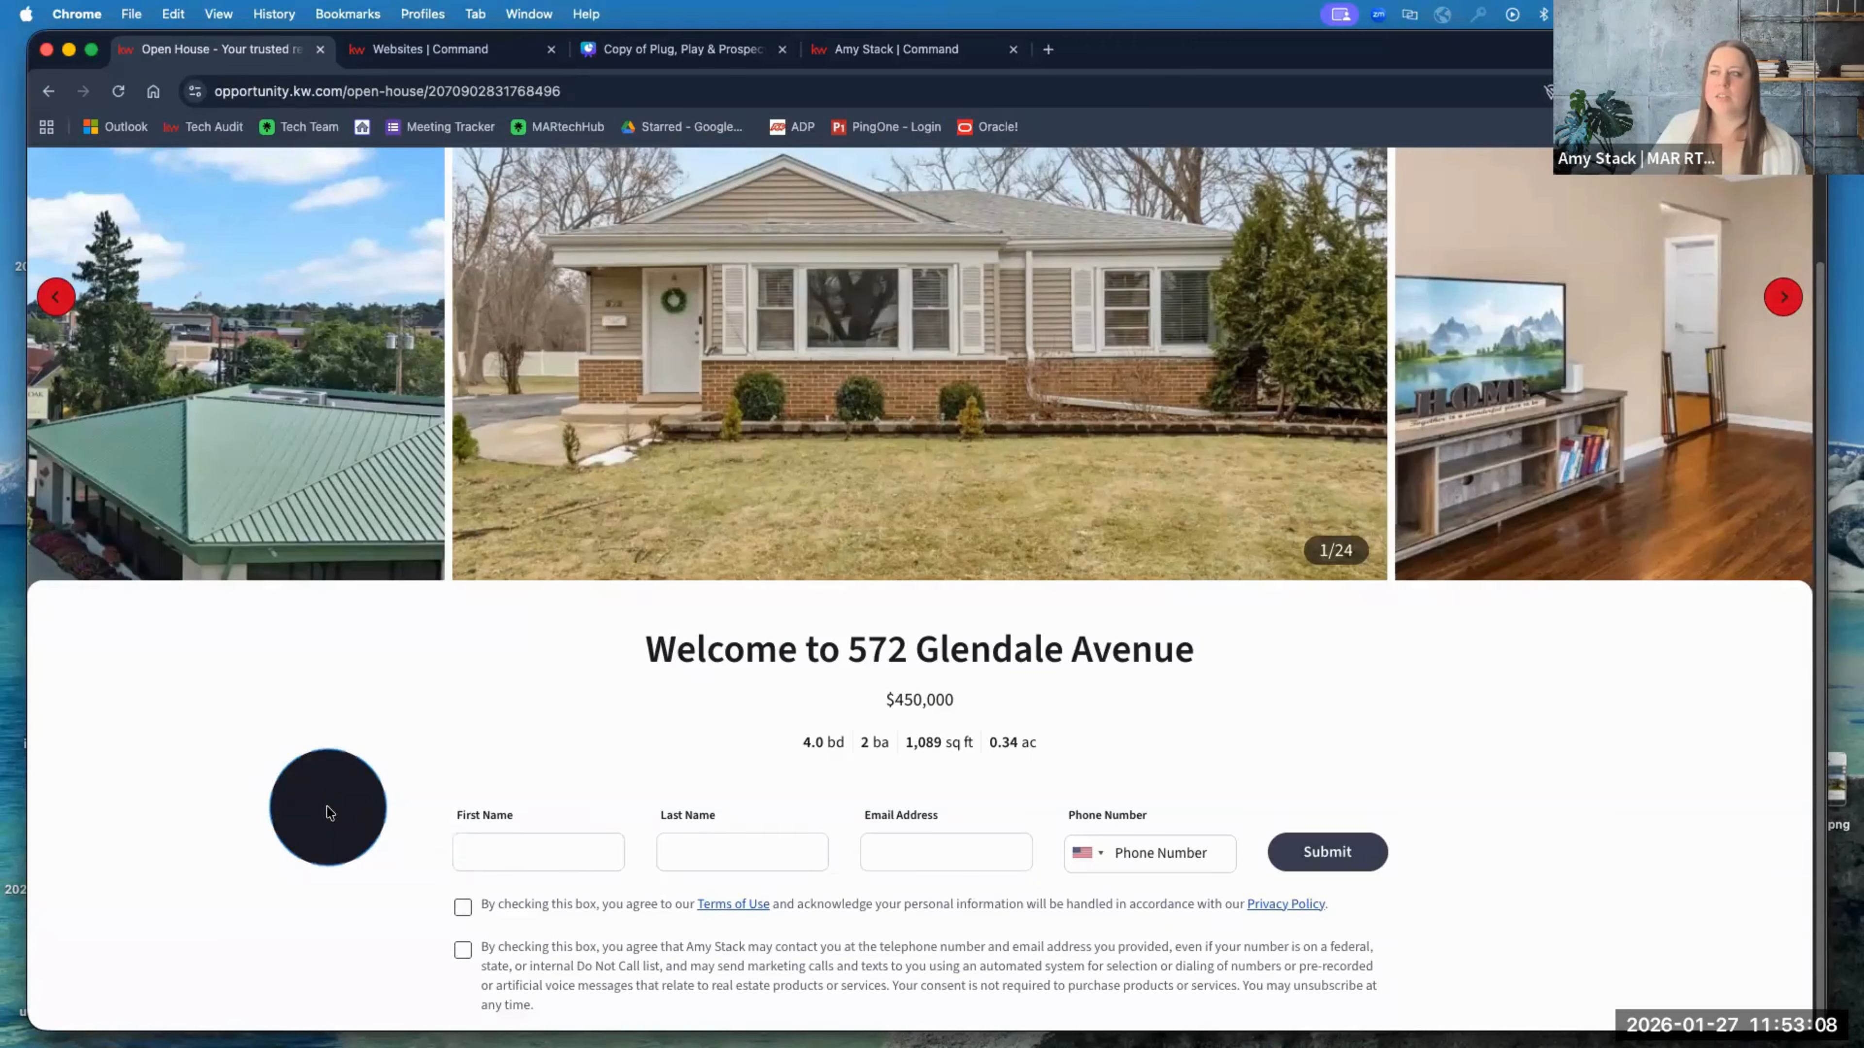
{"action": "left_click", "coordinate": [594, 89]}
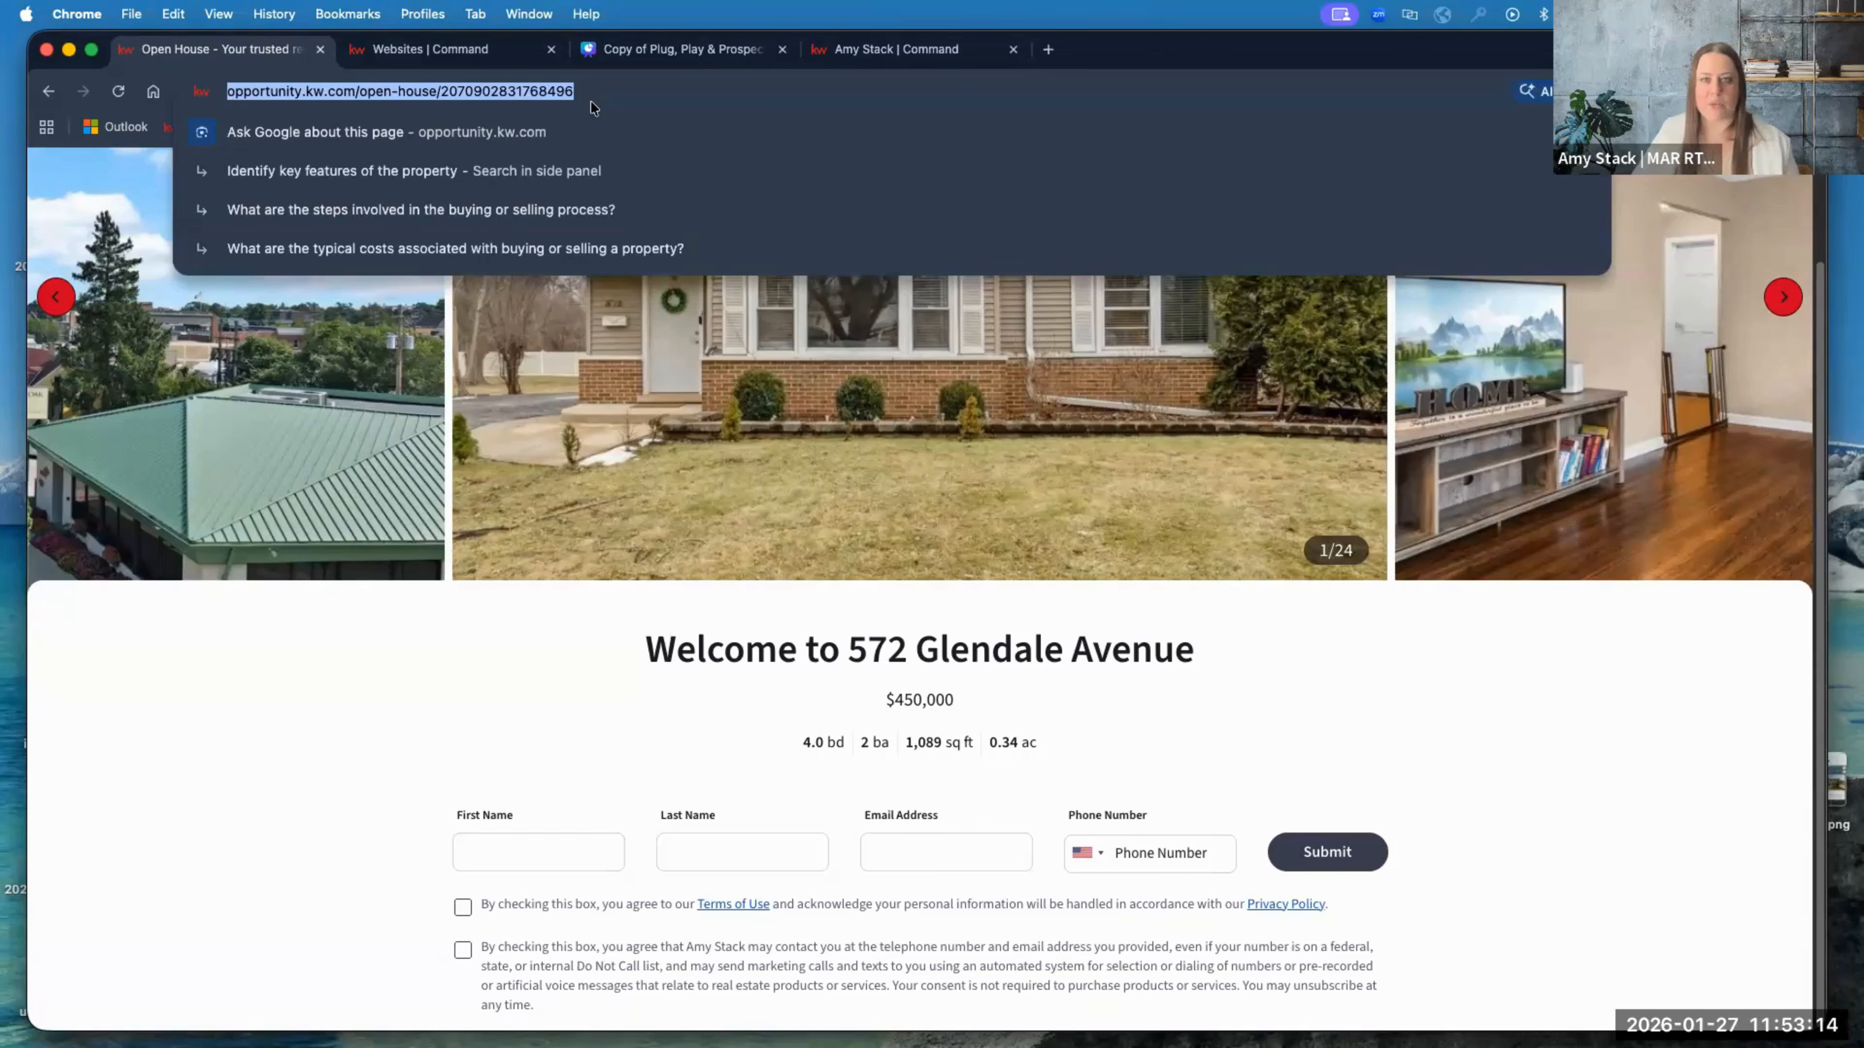
{"action": "left_click", "coordinate": [217, 713]}
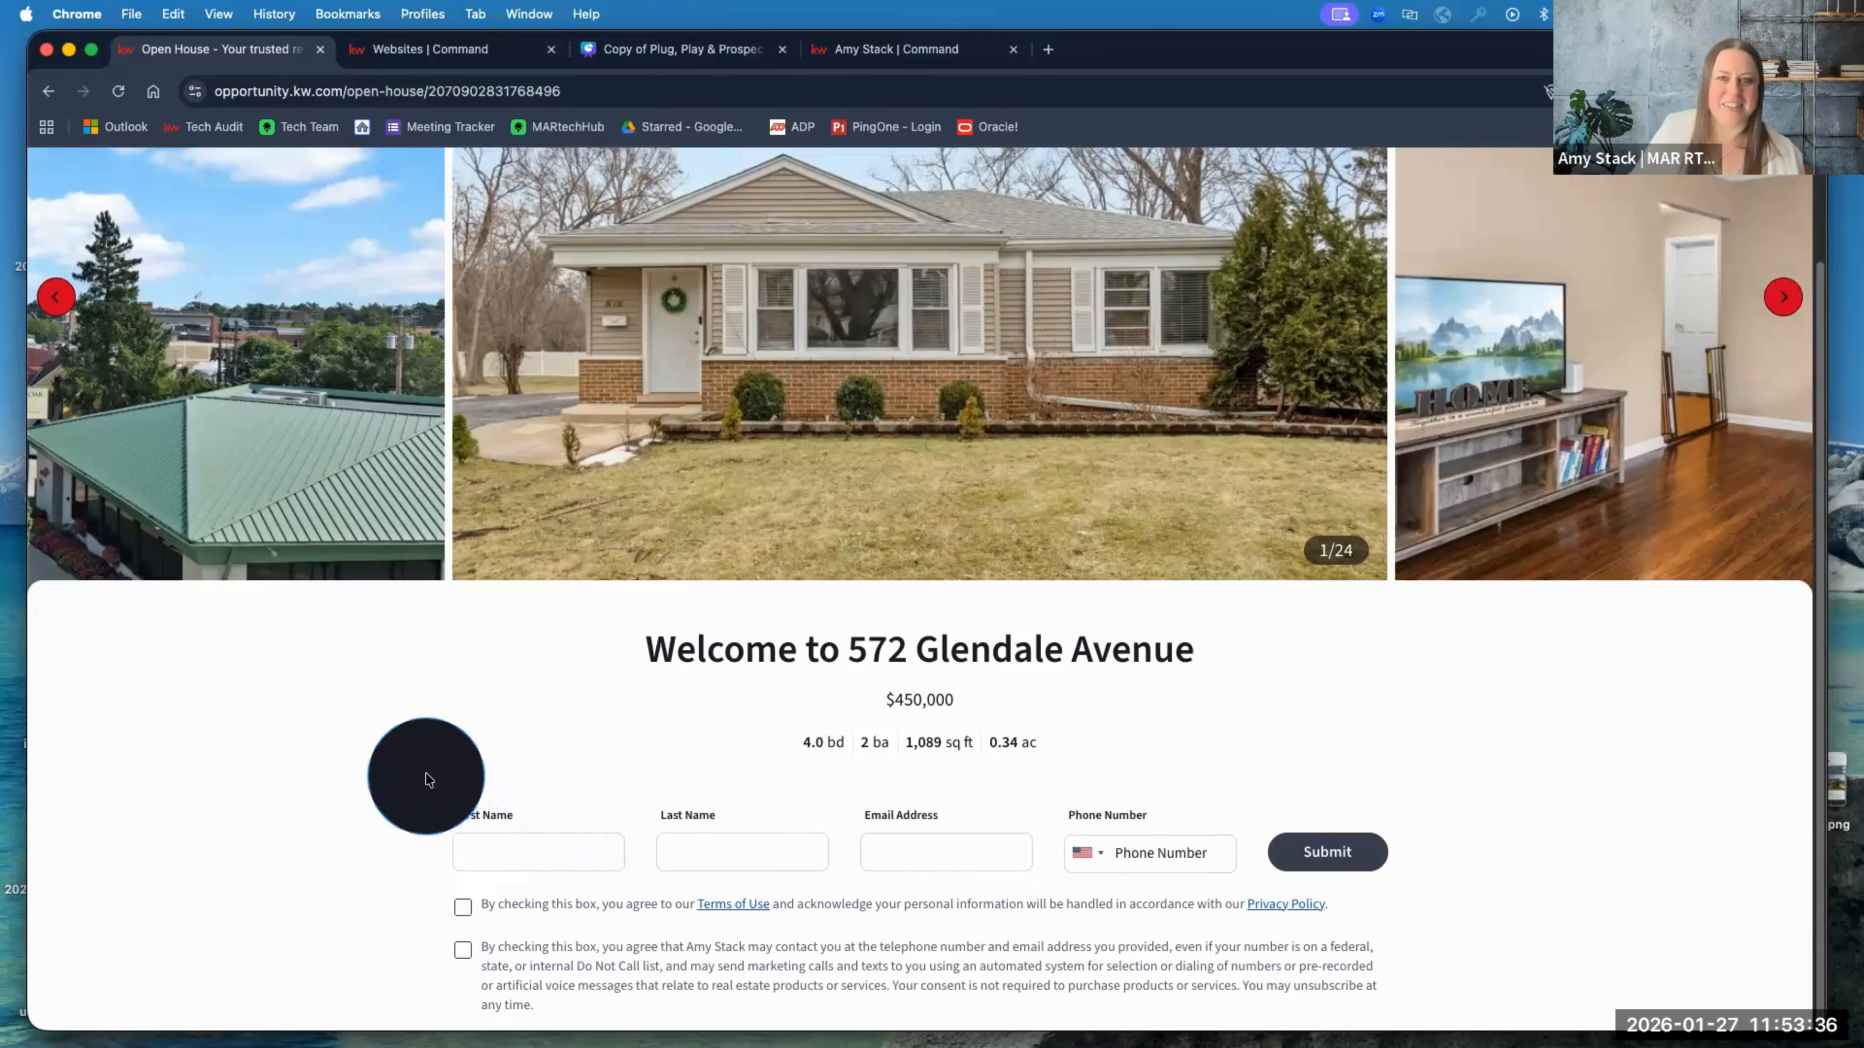
{"action": "scroll", "coordinate": [441, 778], "scroll_direction": "up", "scroll_amount": 2}
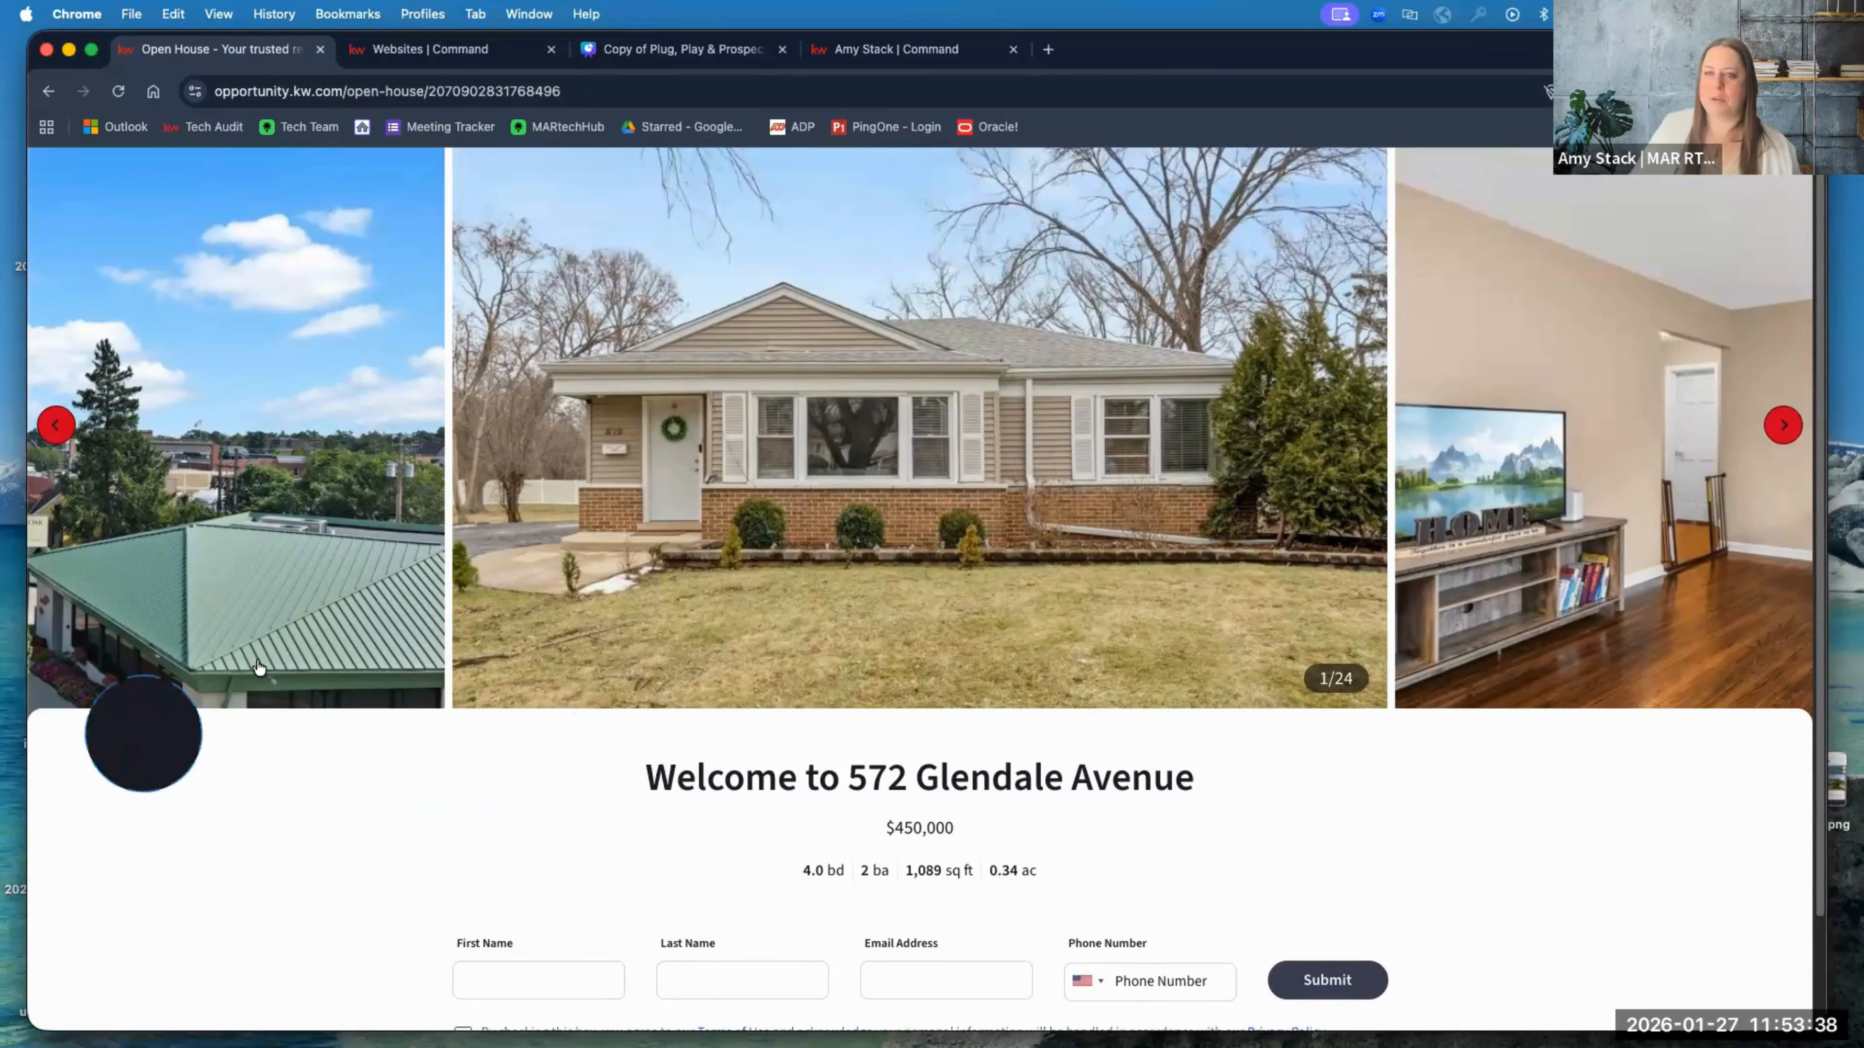
Step: Start the Canva deck's full-screen presentation on the Our Agenda slide
{"action": "left_click", "coordinate": [695, 53]}
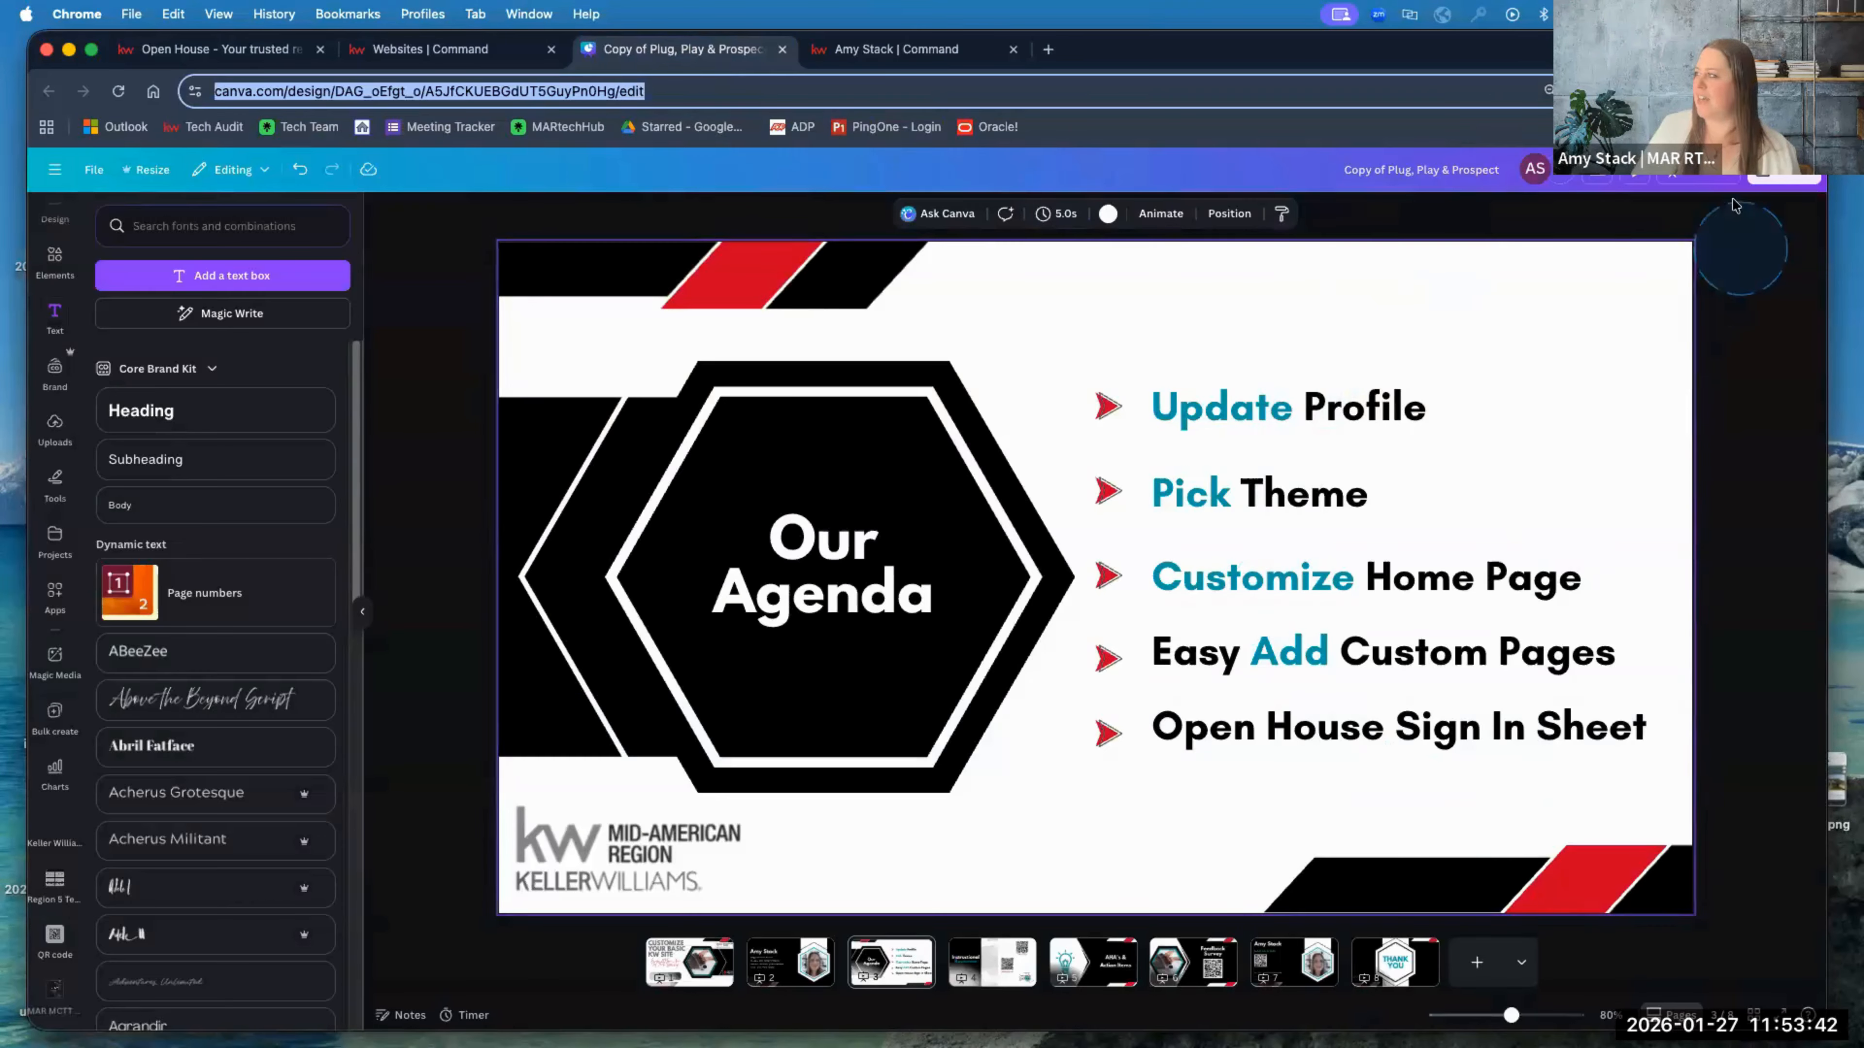
{"action": "left_click", "coordinate": [1712, 174]}
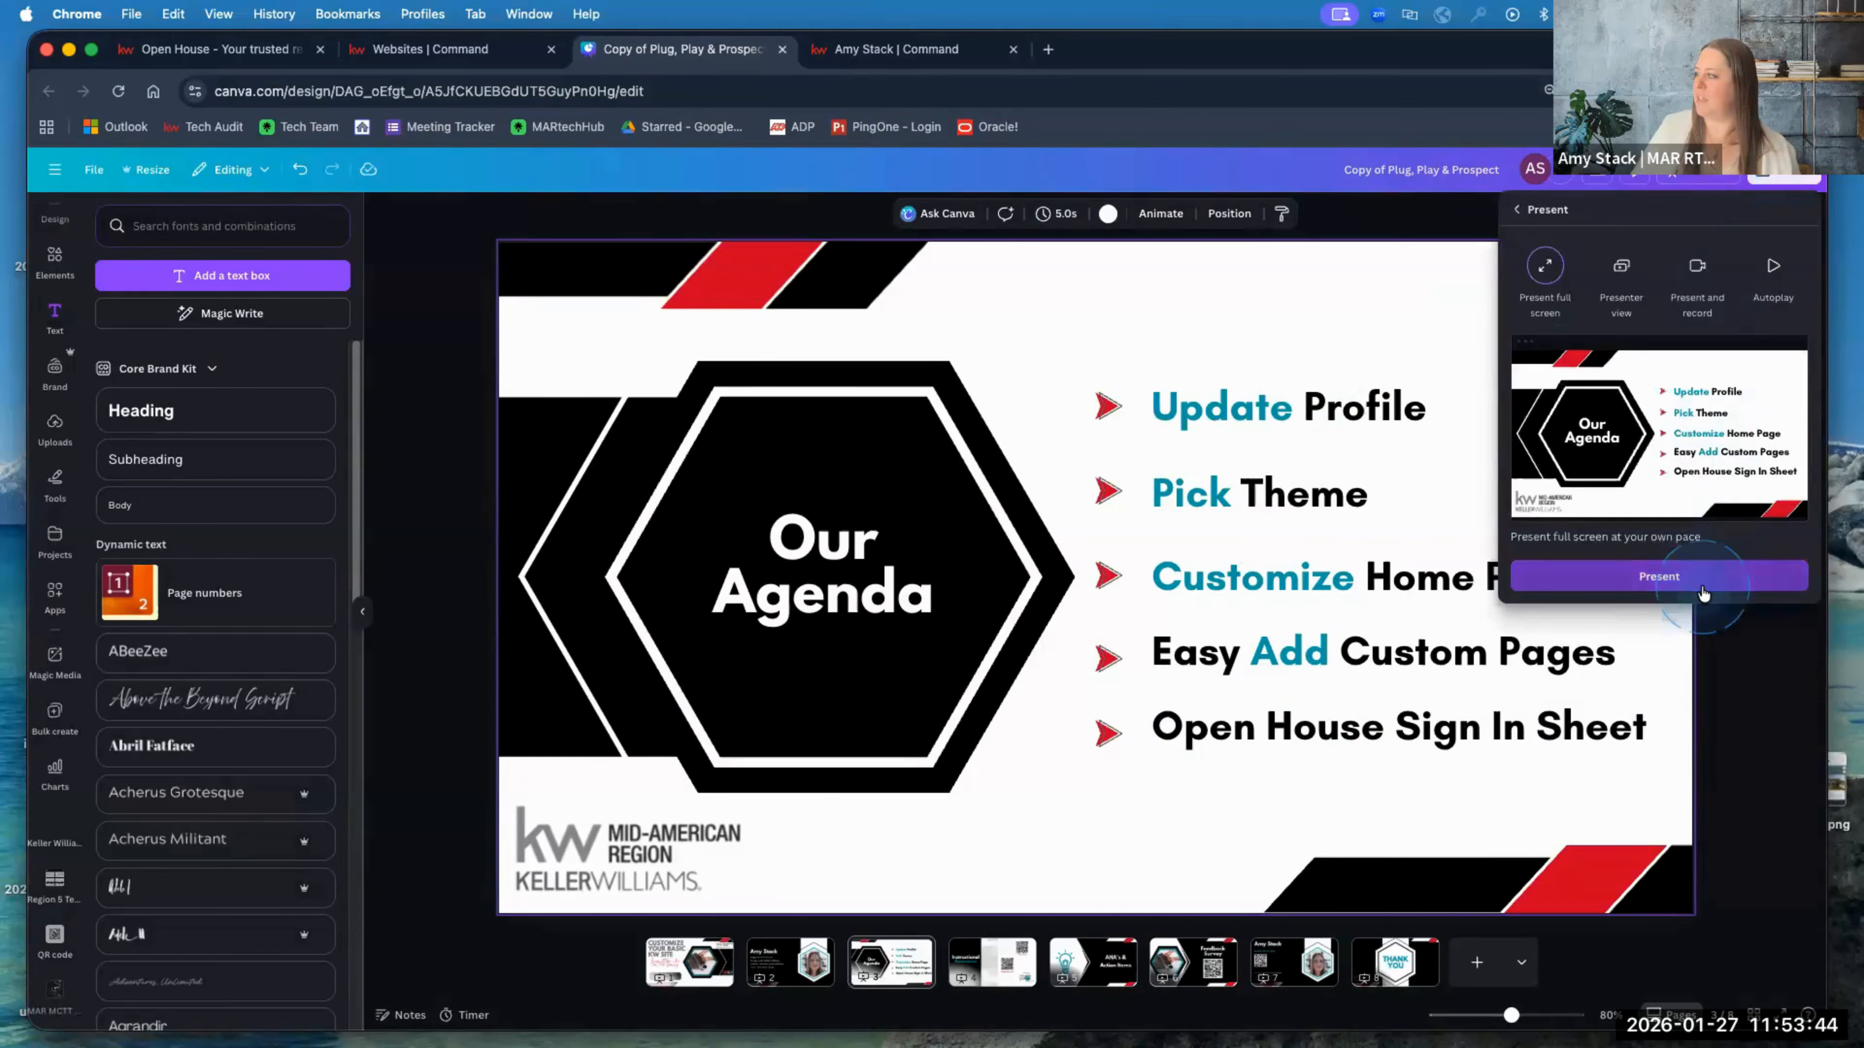
{"action": "left_click", "coordinate": [1659, 576]}
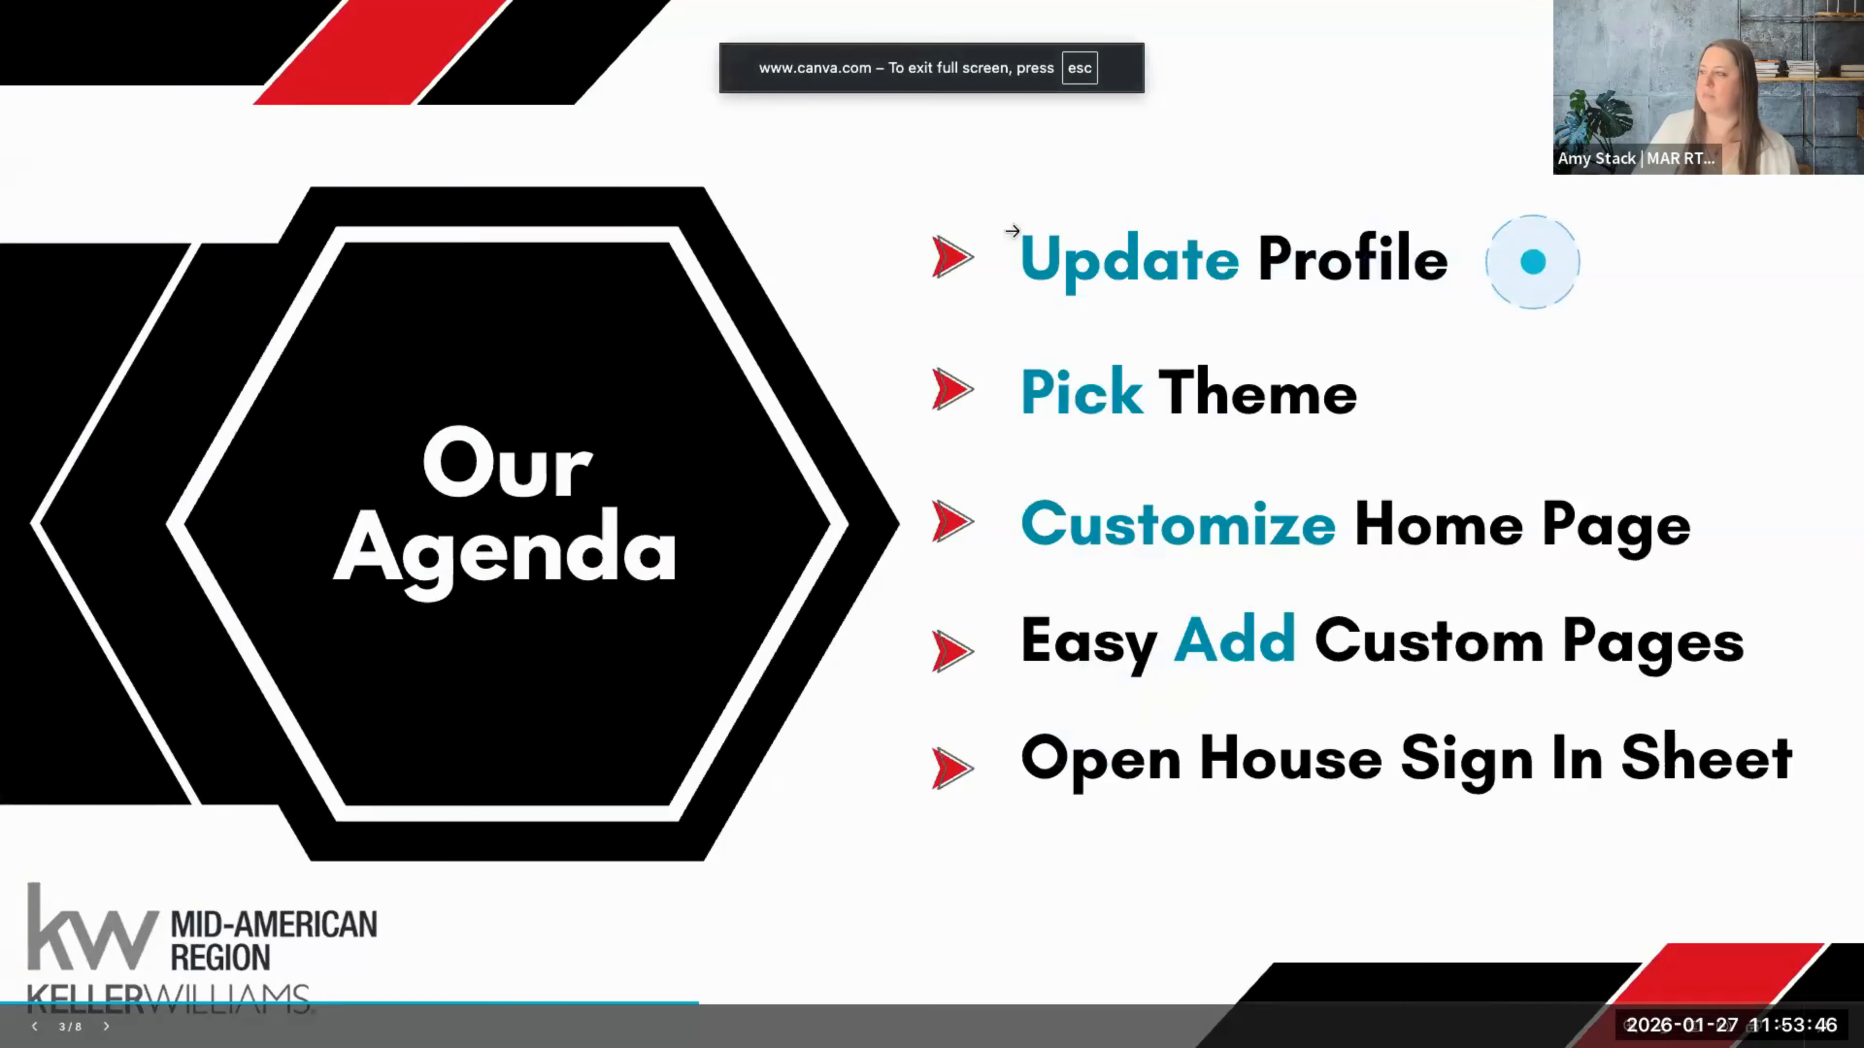
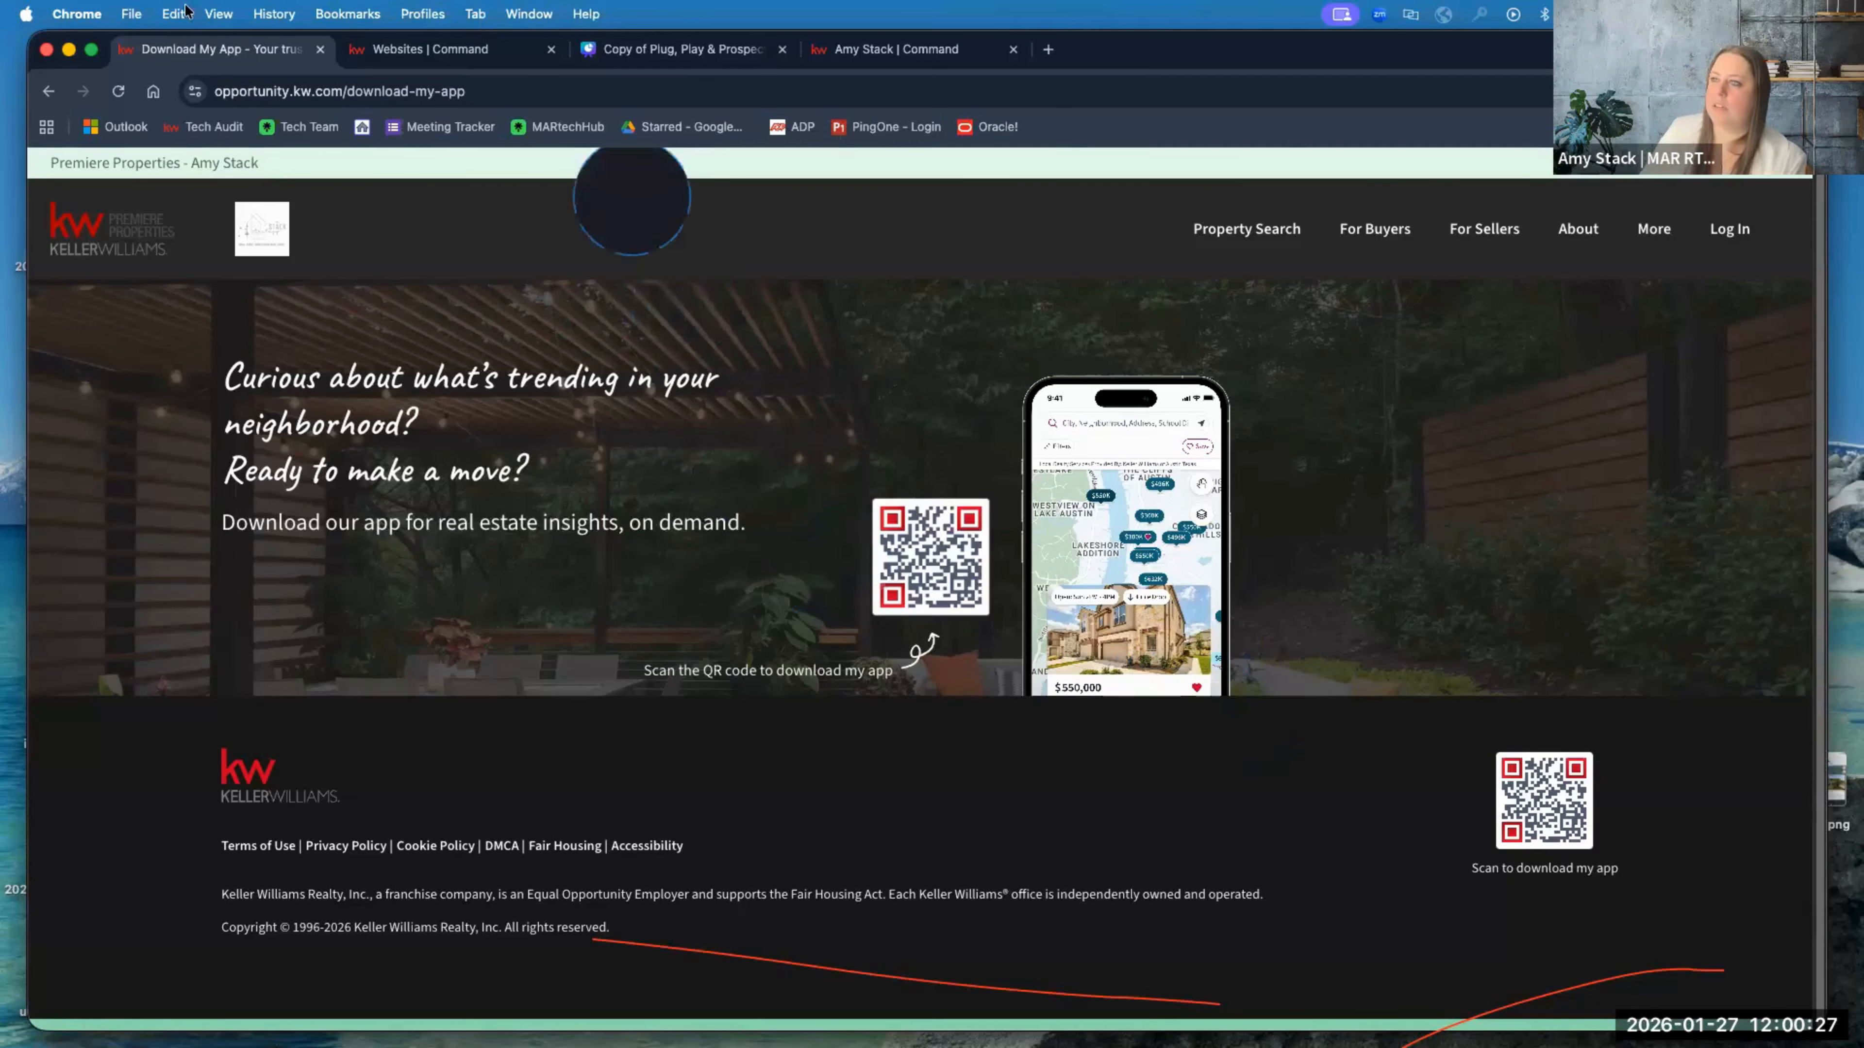
Step: Switch from the Canva deck back to the agent-site builder in Chrome
{"action": "left_click", "coordinate": [415, 58]}
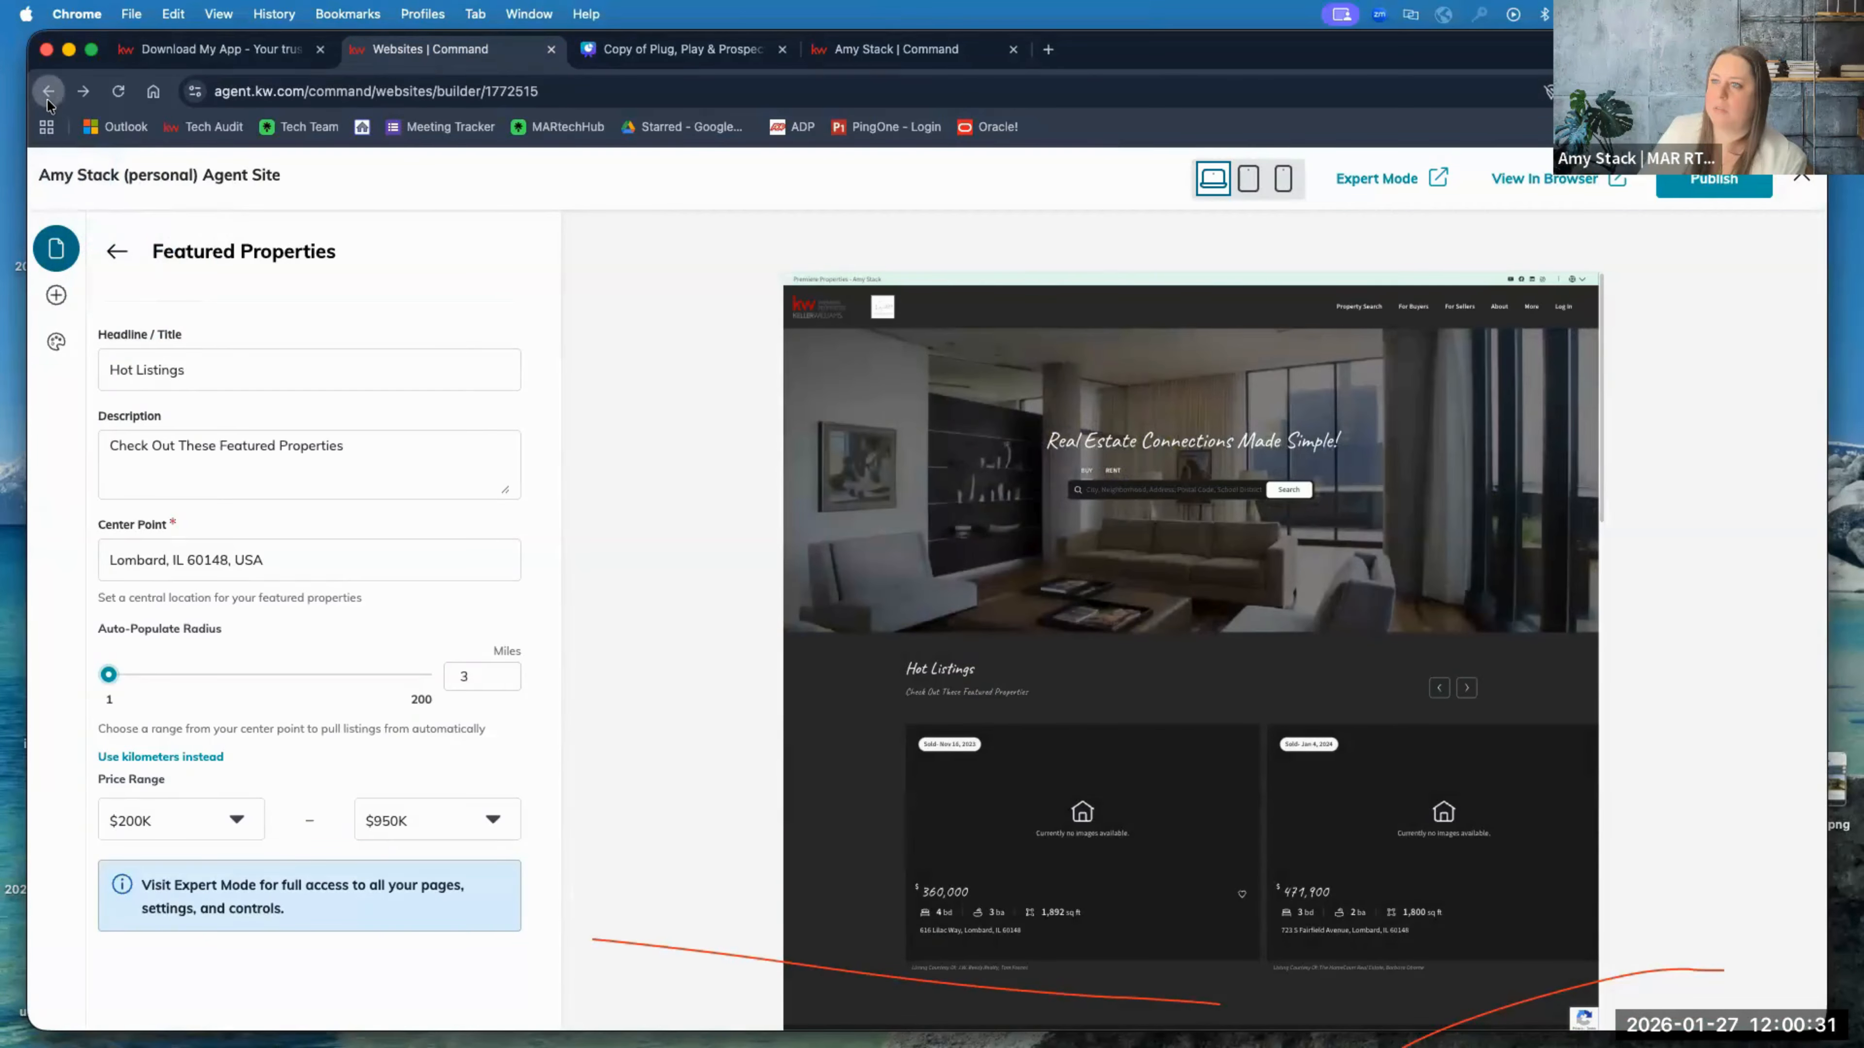
Step: Exit the site builder to the Websites overview page
{"action": "left_click", "coordinate": [1801, 178]}
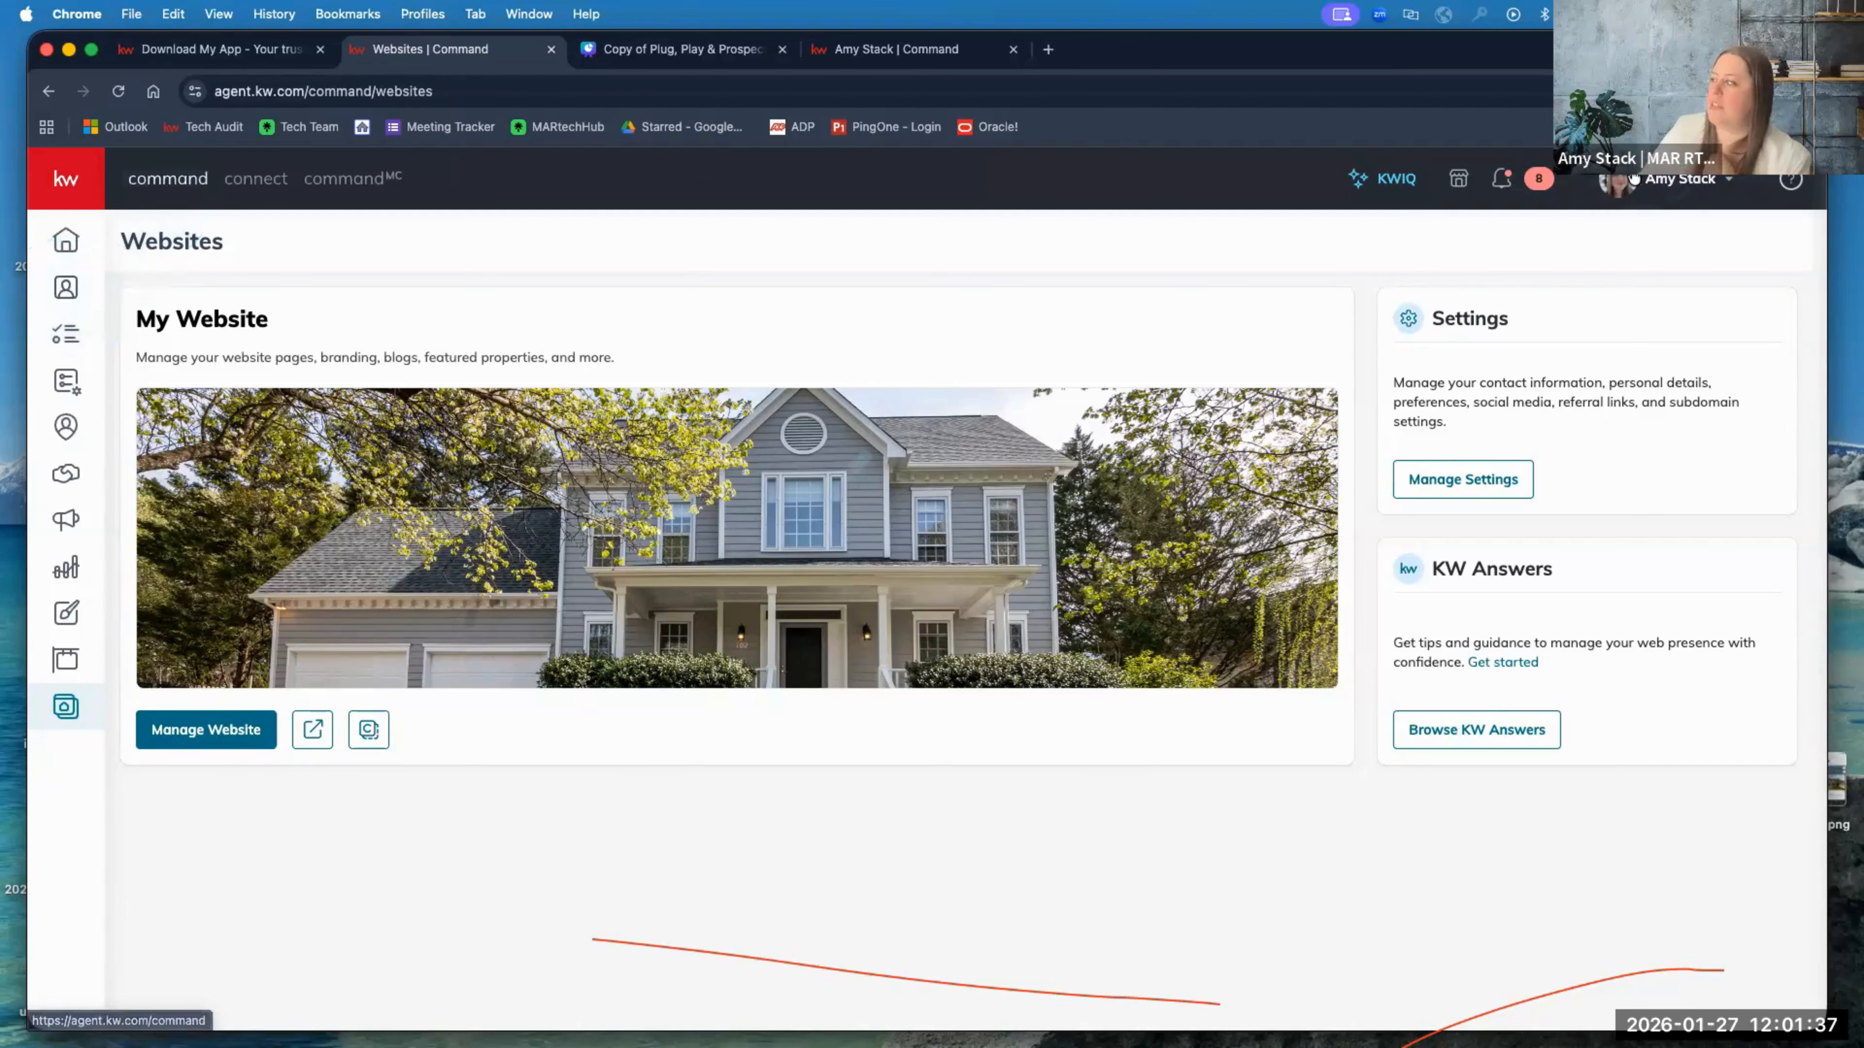
Step: Open Manage Settings and review the My Subdomain settings
{"action": "left_click", "coordinate": [1464, 479]}
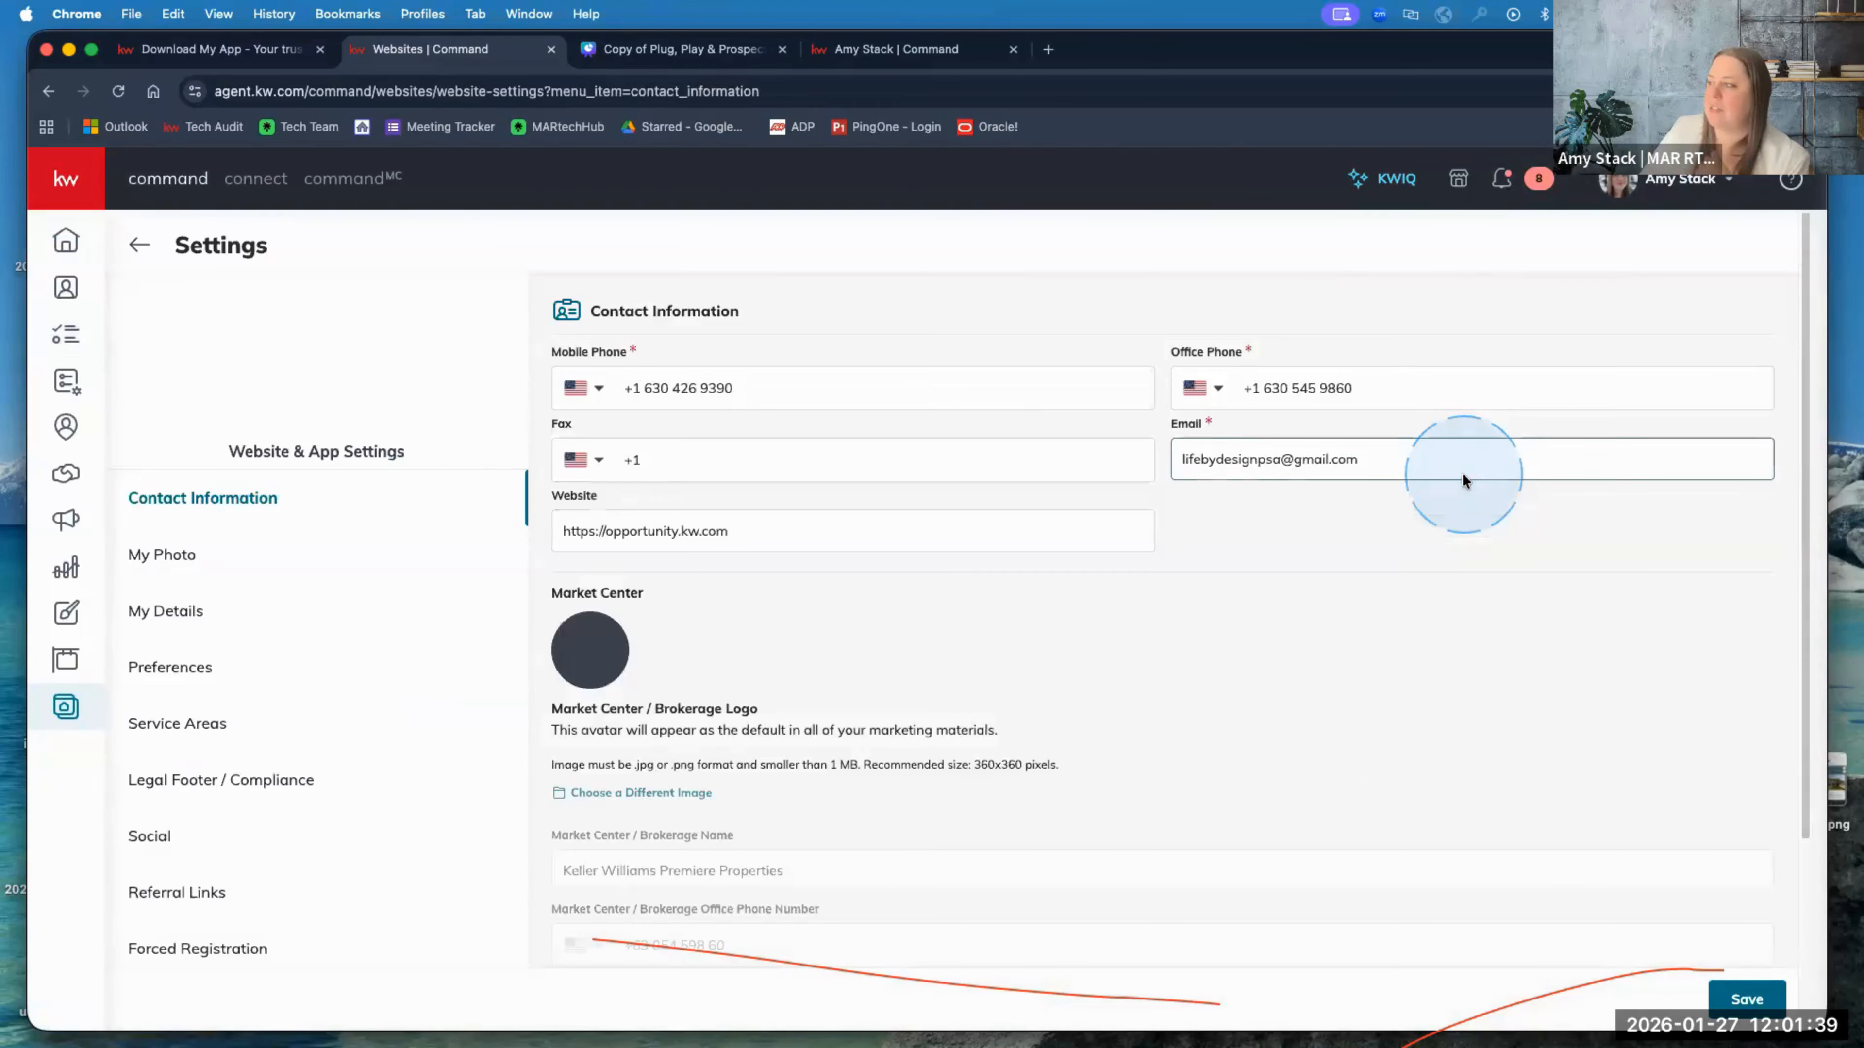
{"action": "scroll", "coordinate": [286, 852], "scroll_direction": "down", "scroll_amount": 3}
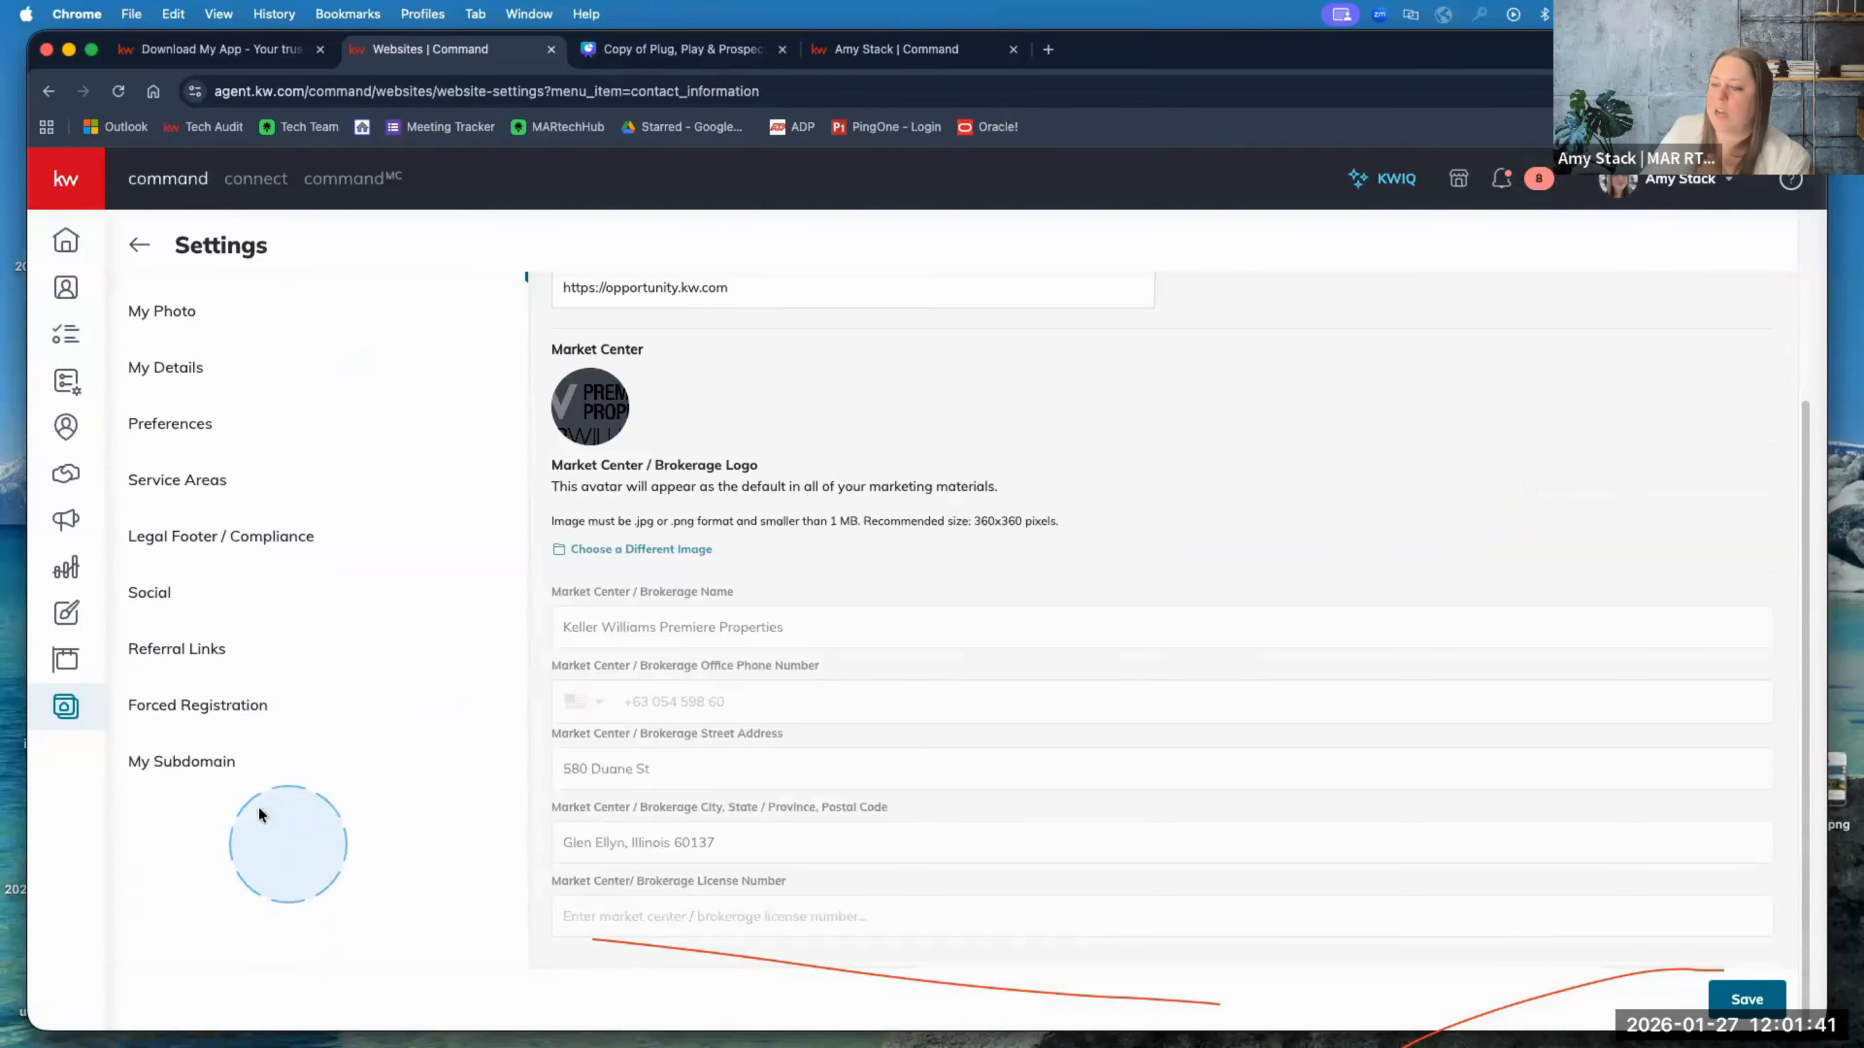
{"action": "left_click", "coordinate": [213, 764]}
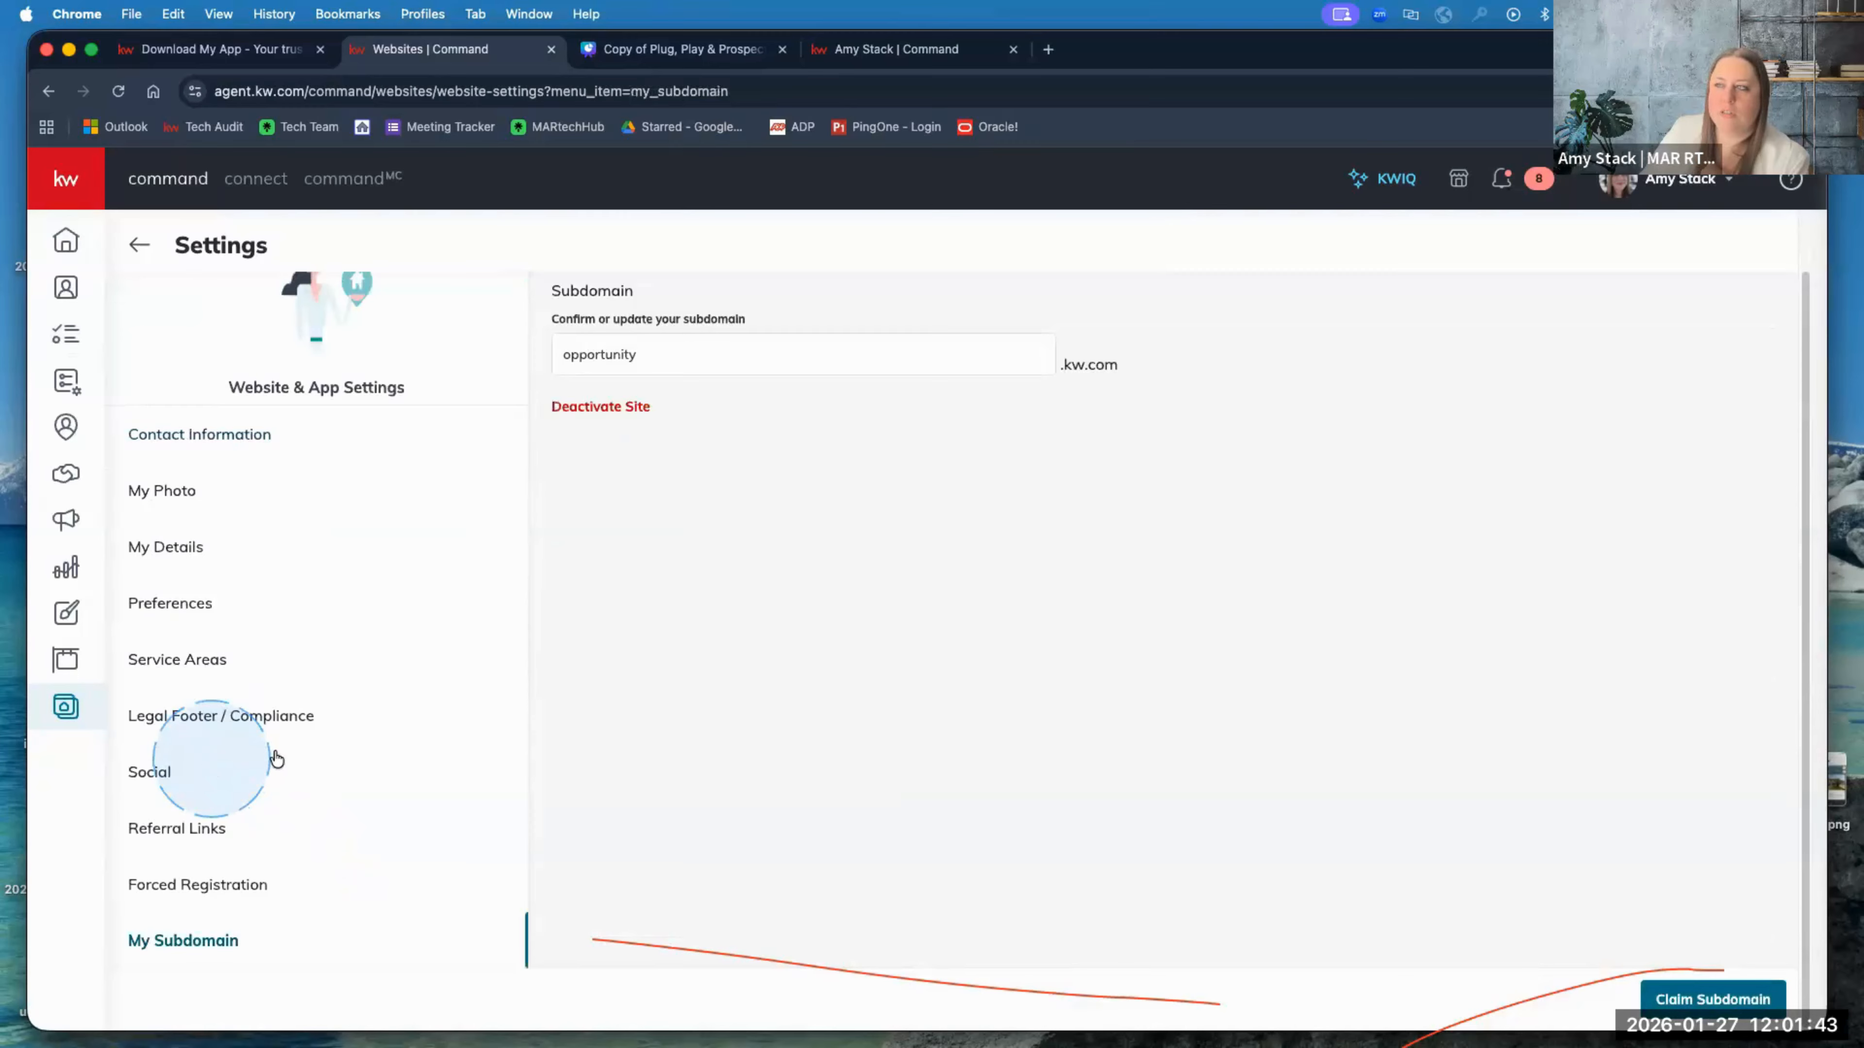
{"action": "left_click", "coordinate": [687, 655]}
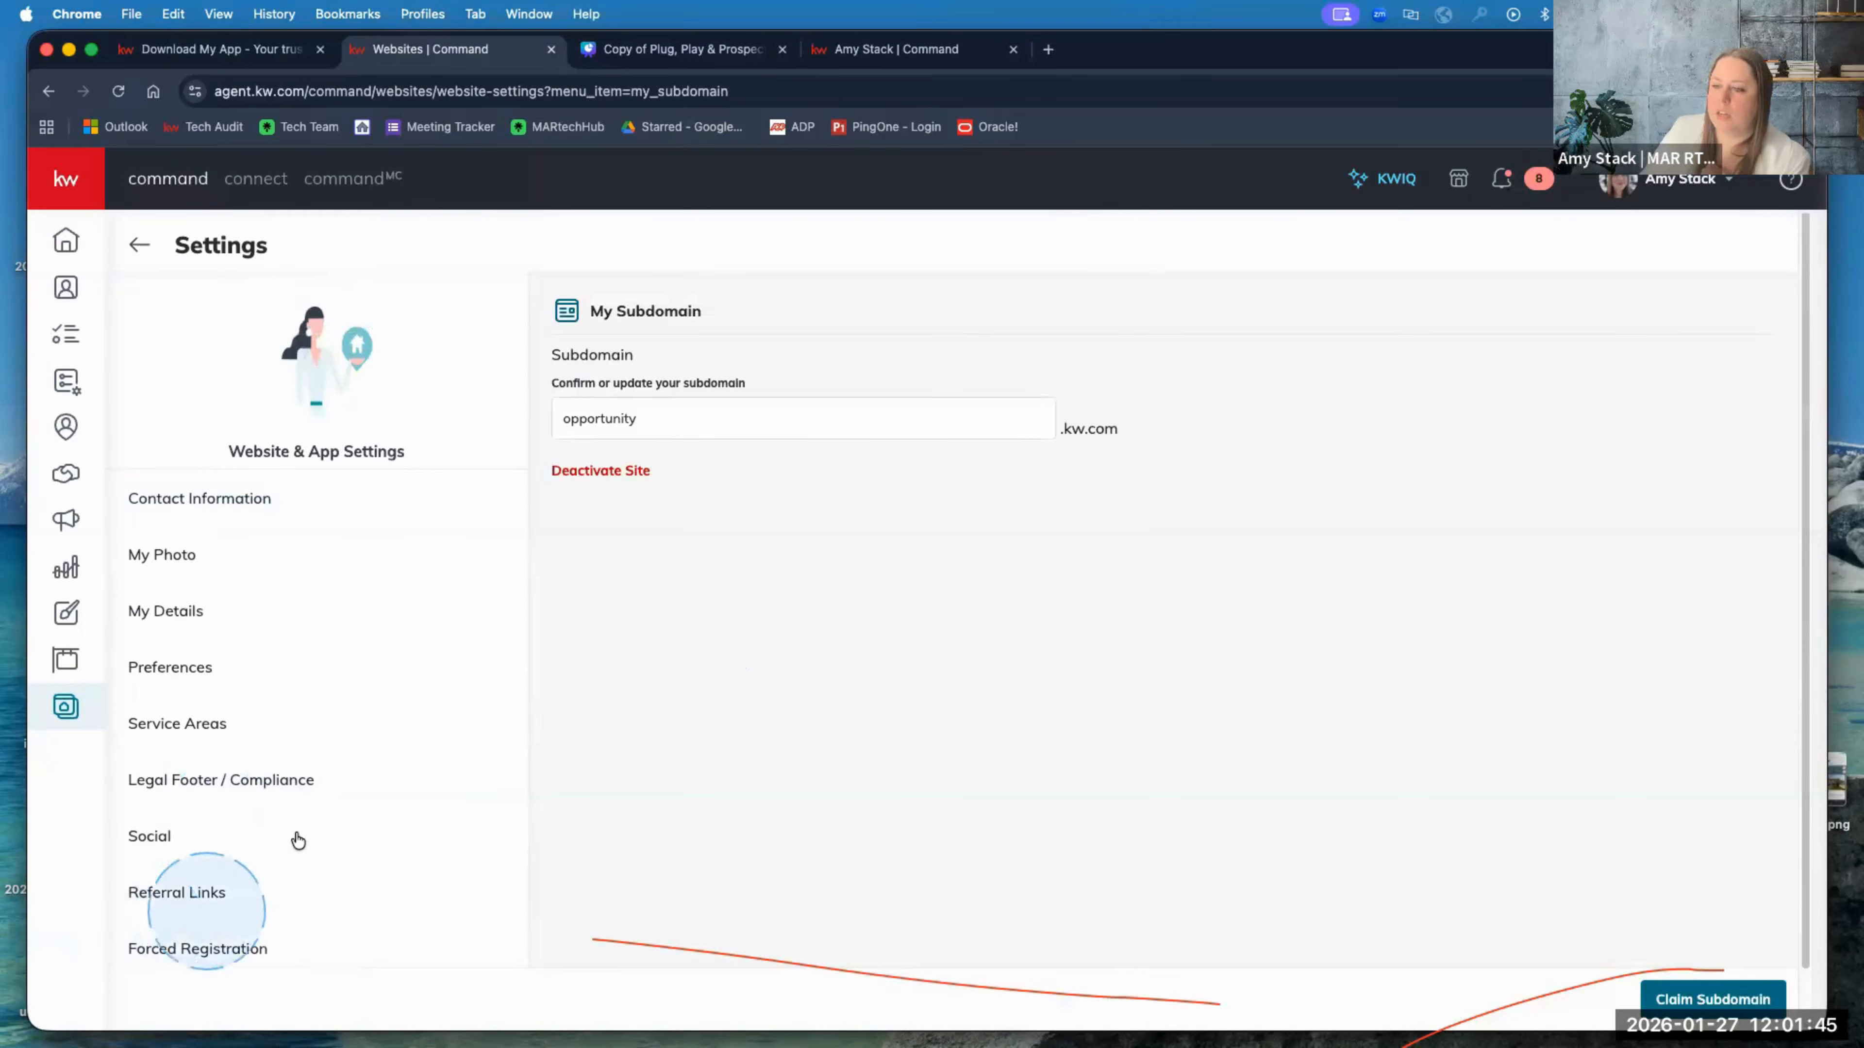
Step: Copy the App URL from Referral Links, then revisit the Download My App page and Canva contact slide
{"action": "scroll", "coordinate": [294, 844], "scroll_direction": "down", "scroll_amount": 1}
{"action": "left_click", "coordinate": [183, 830]}
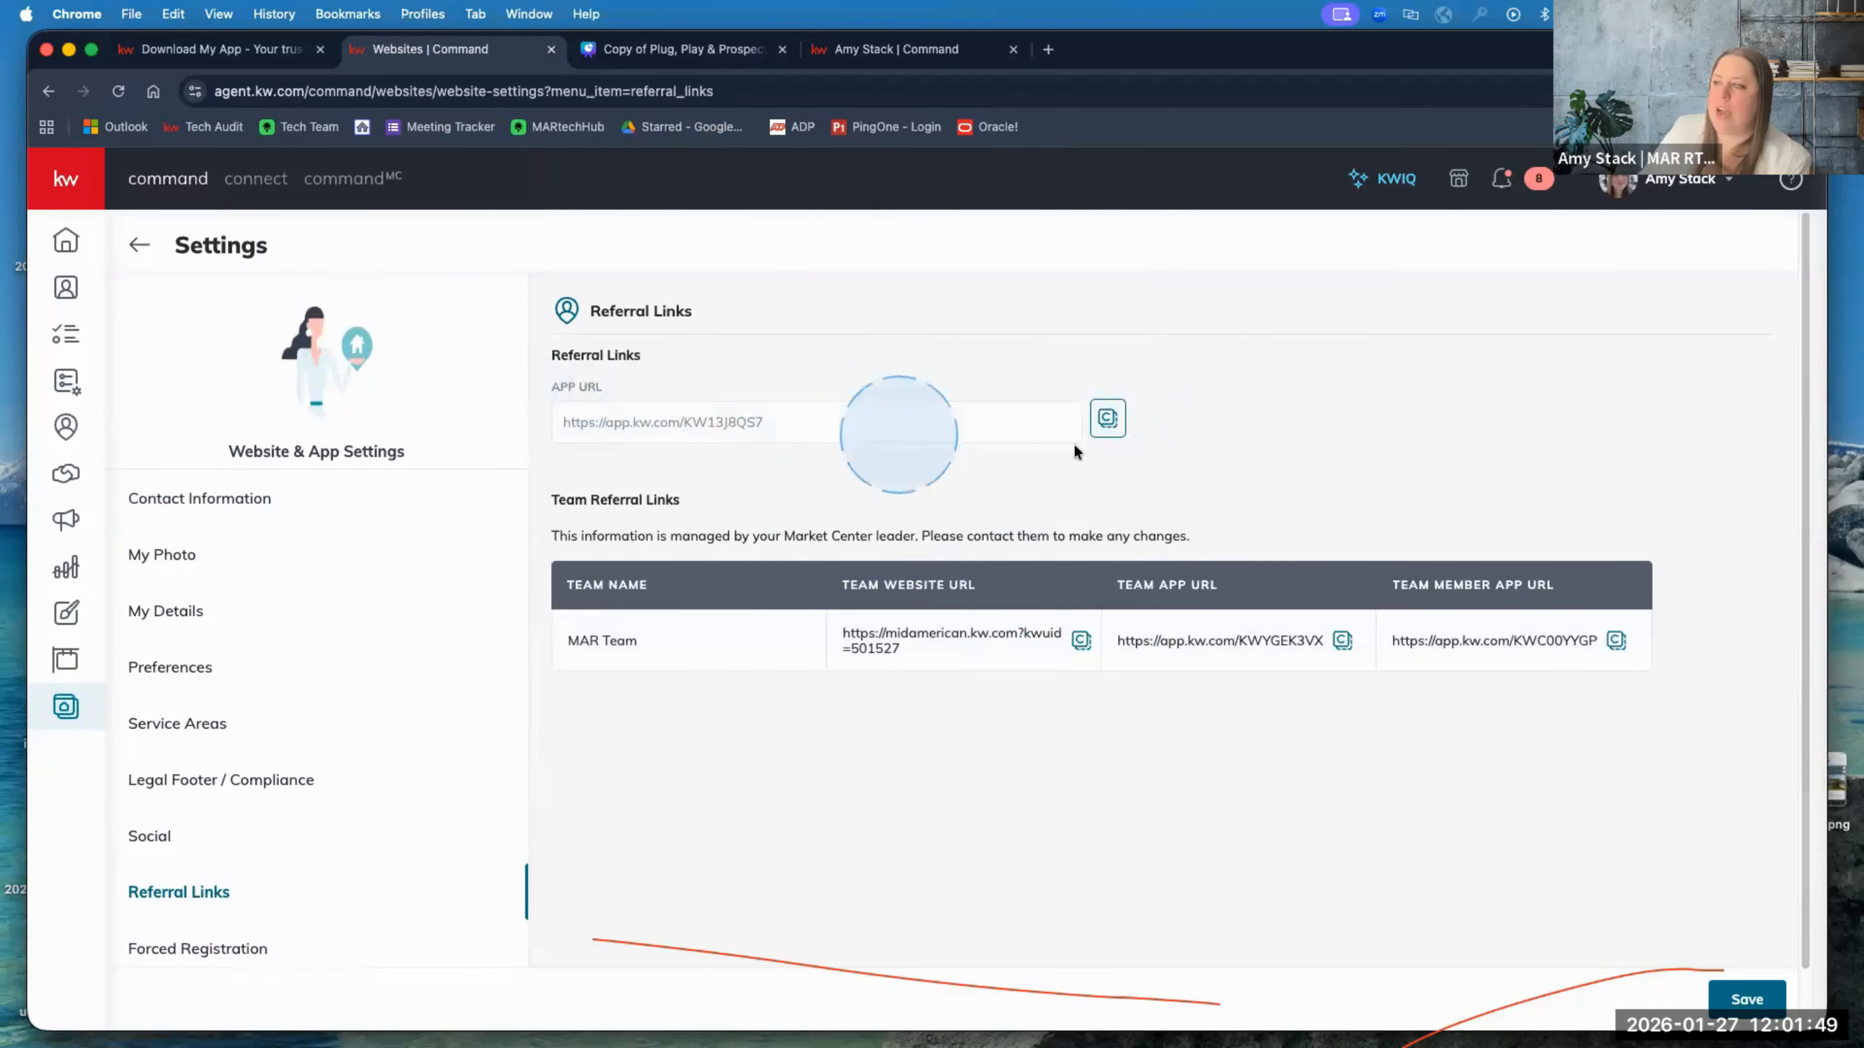
{"action": "left_click", "coordinate": [1105, 418]}
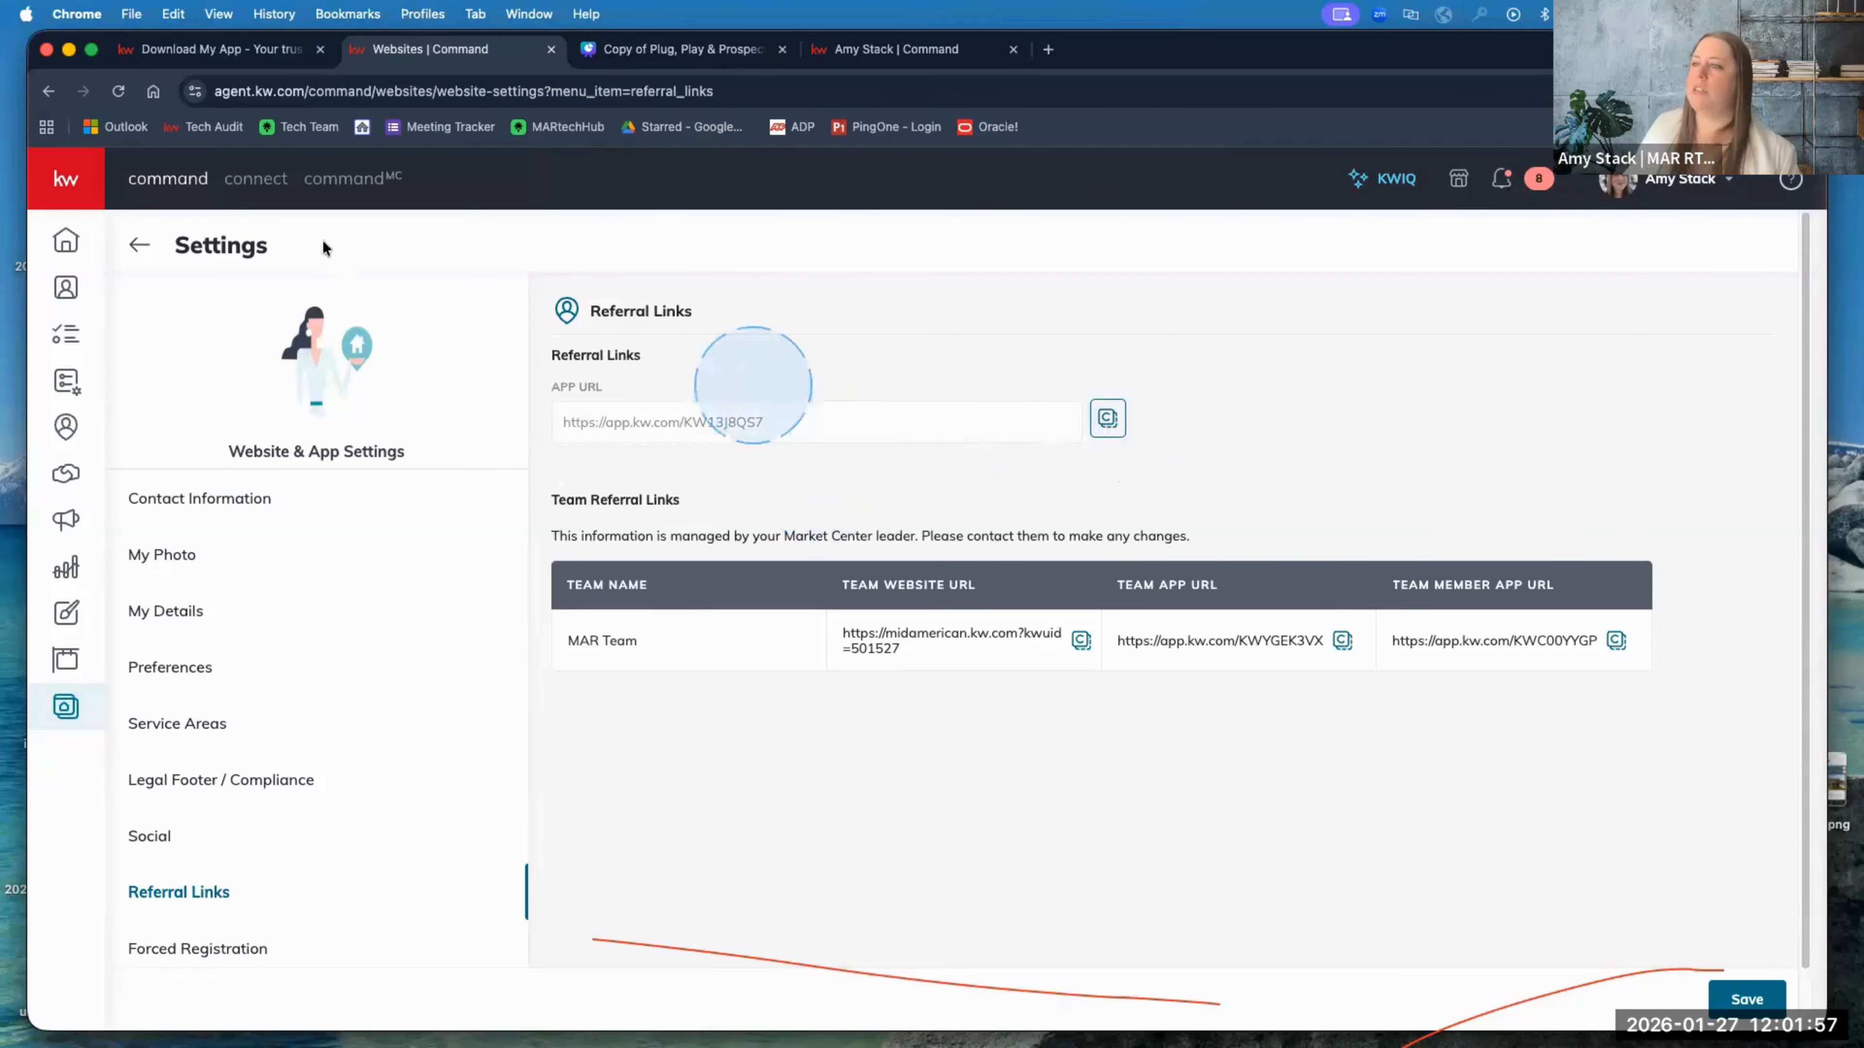
{"action": "left_click", "coordinate": [230, 61]}
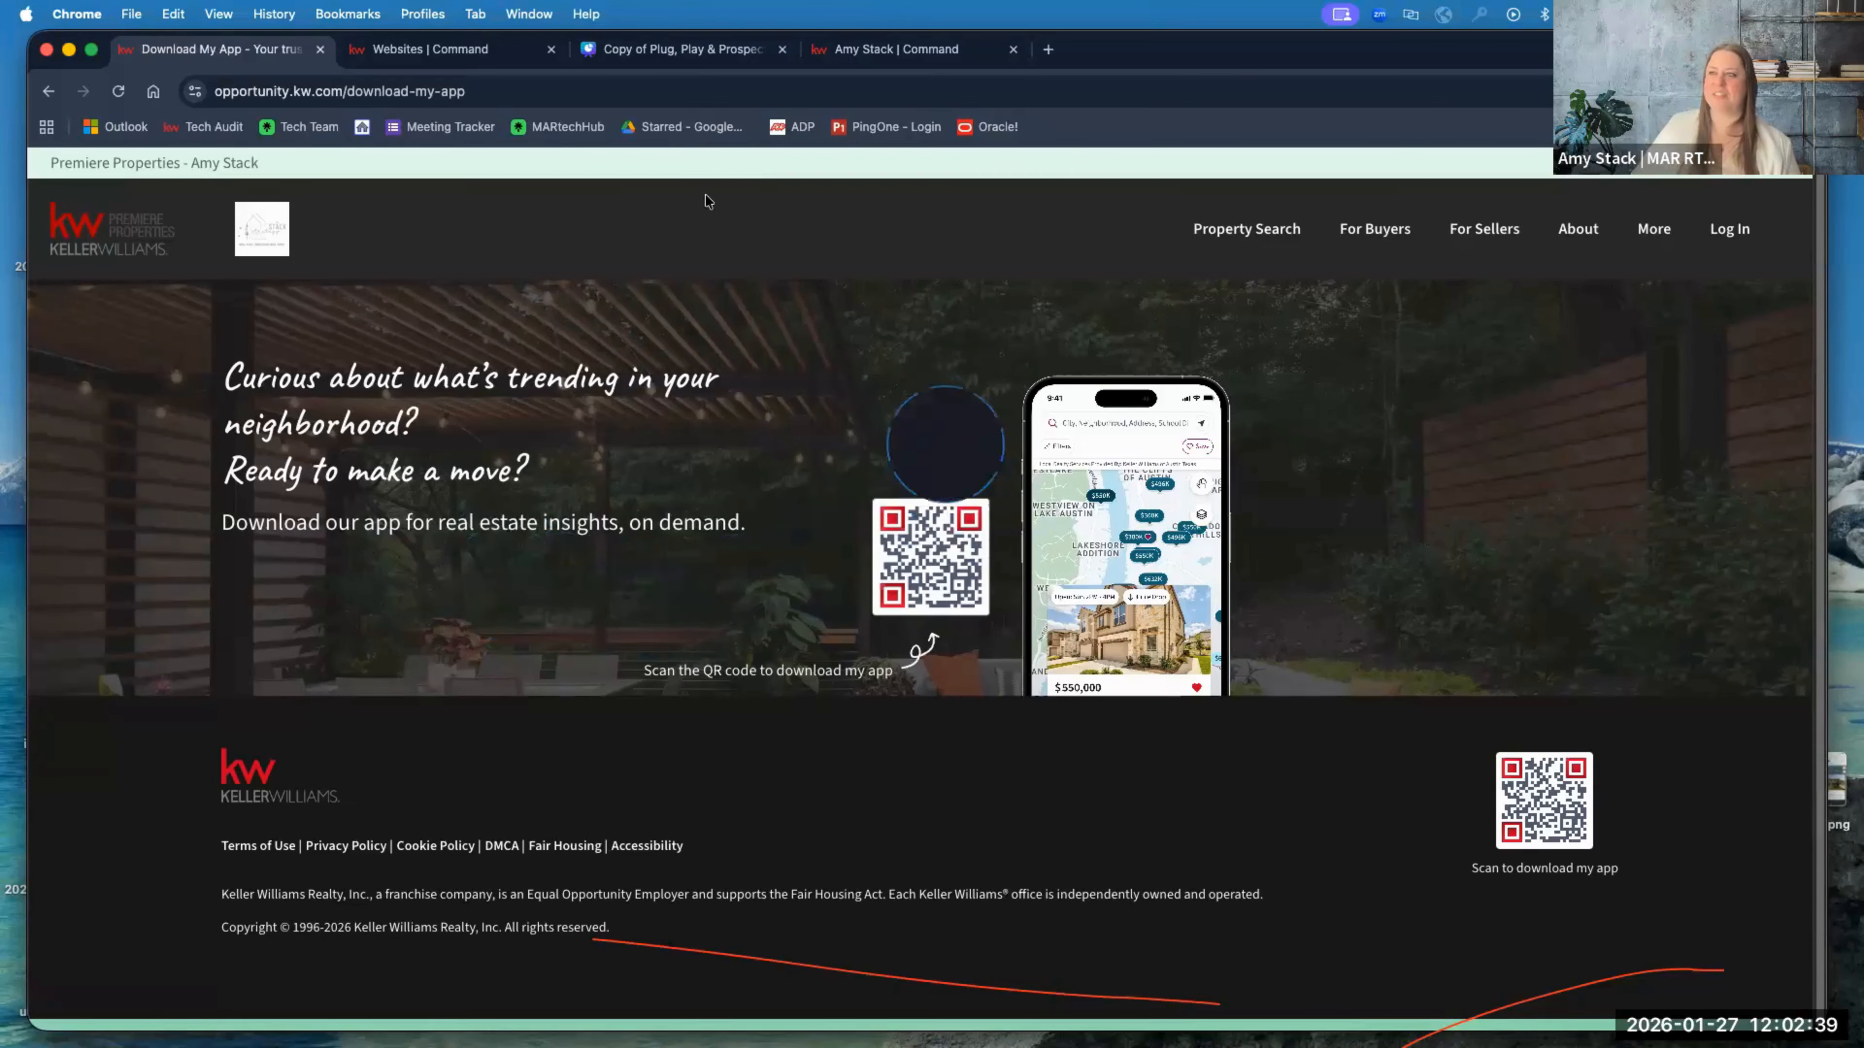
{"action": "left_click", "coordinate": [682, 49]}
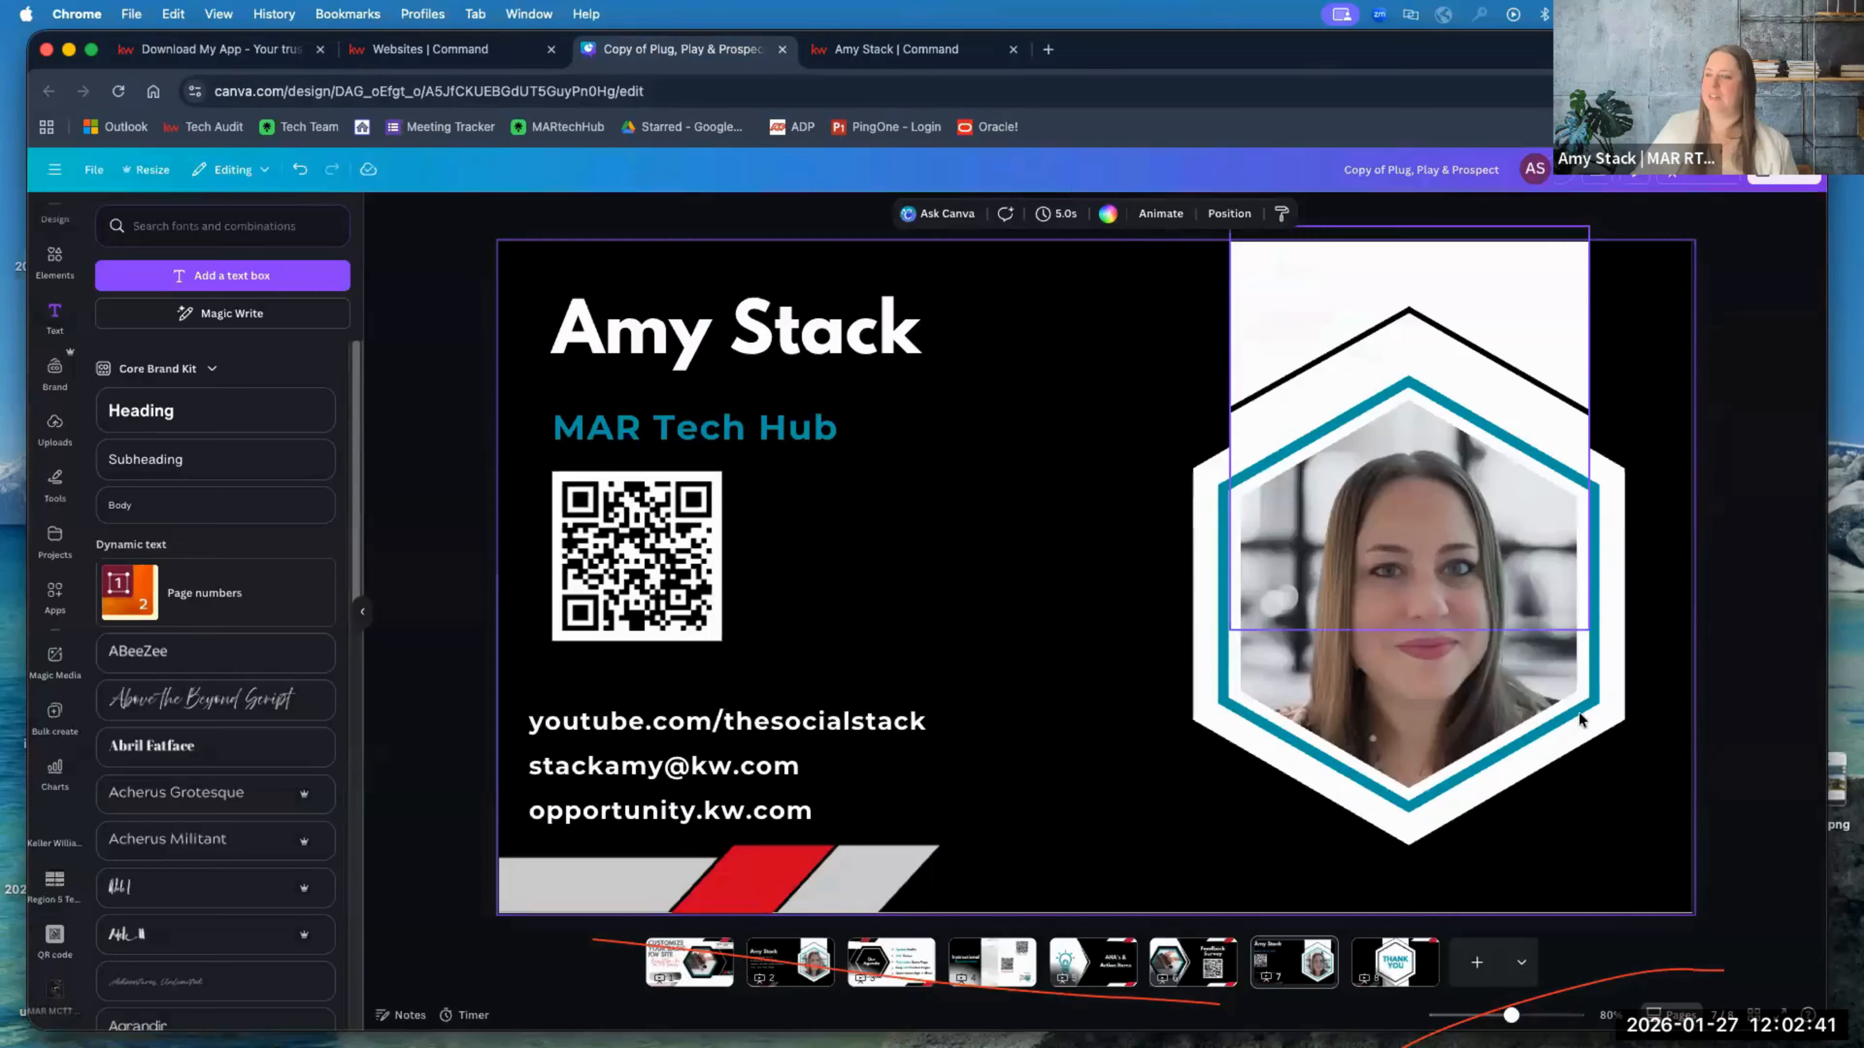